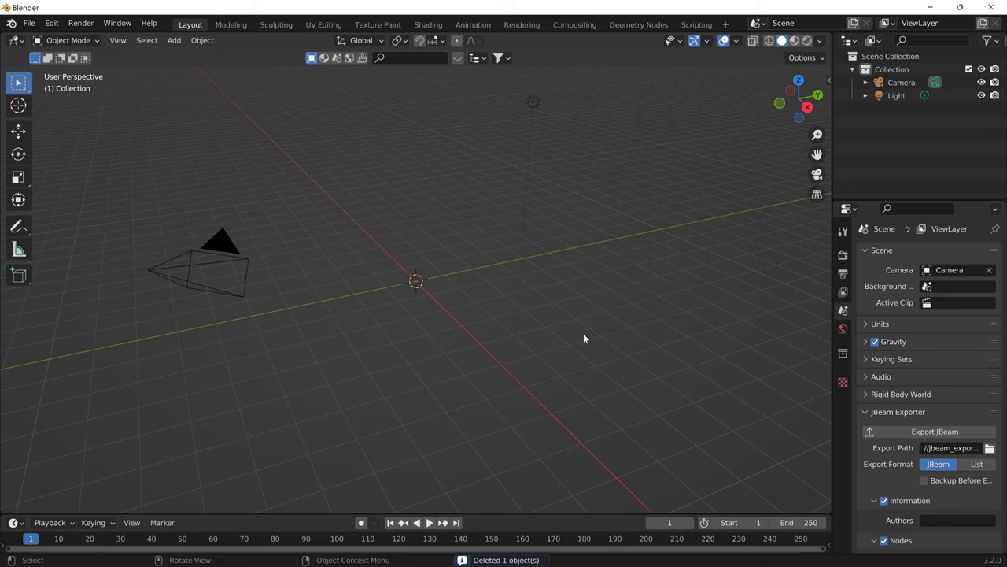
Add a plane mesh to the scene and set its Y scale to 2
left_click(168, 41)
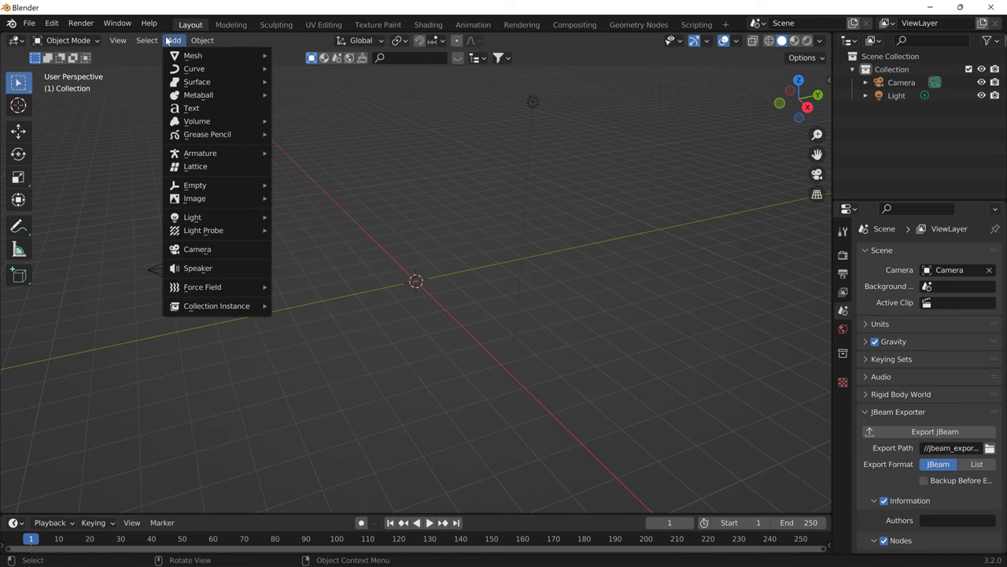
mouse_move(179, 54)
left_click(290, 58)
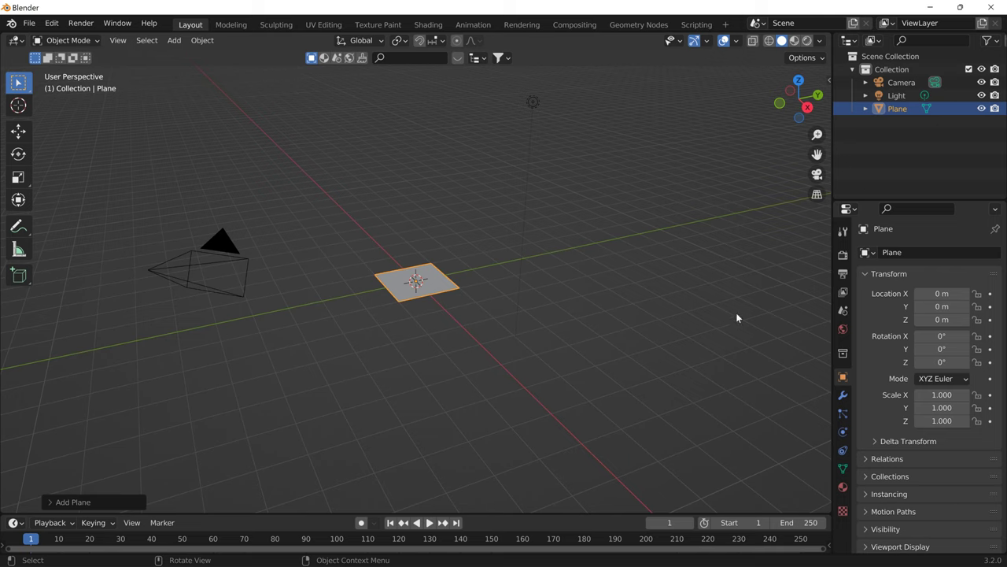
left_click(942, 408)
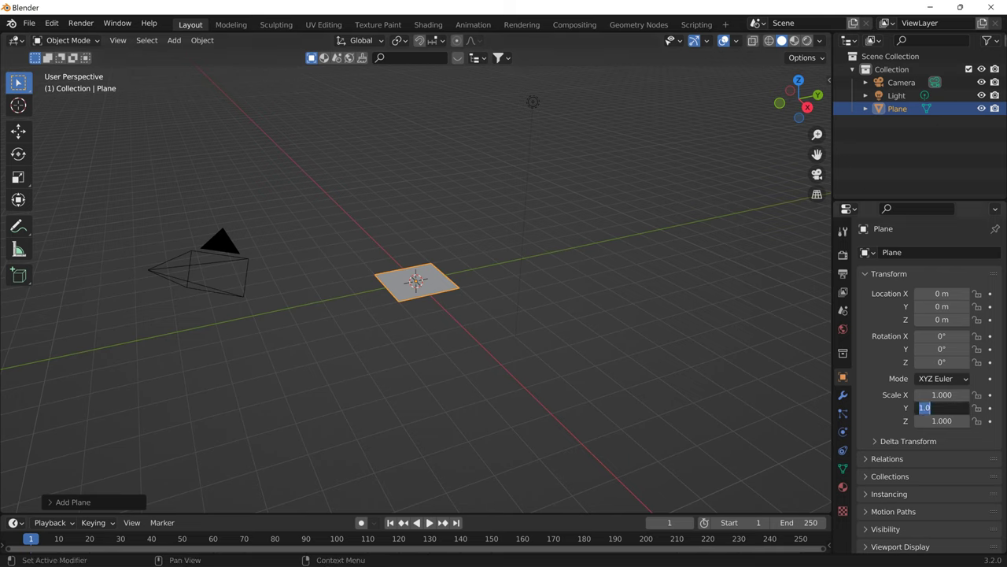
type("2")
key("Return")
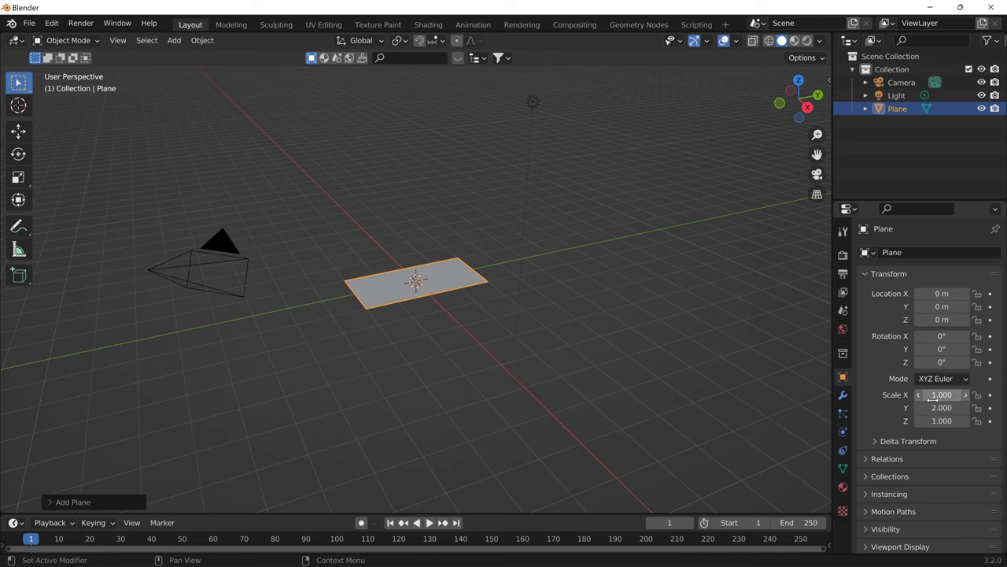
Create a new material on the plane and name it flood2
middle_click_drag(418, 273, 494, 318)
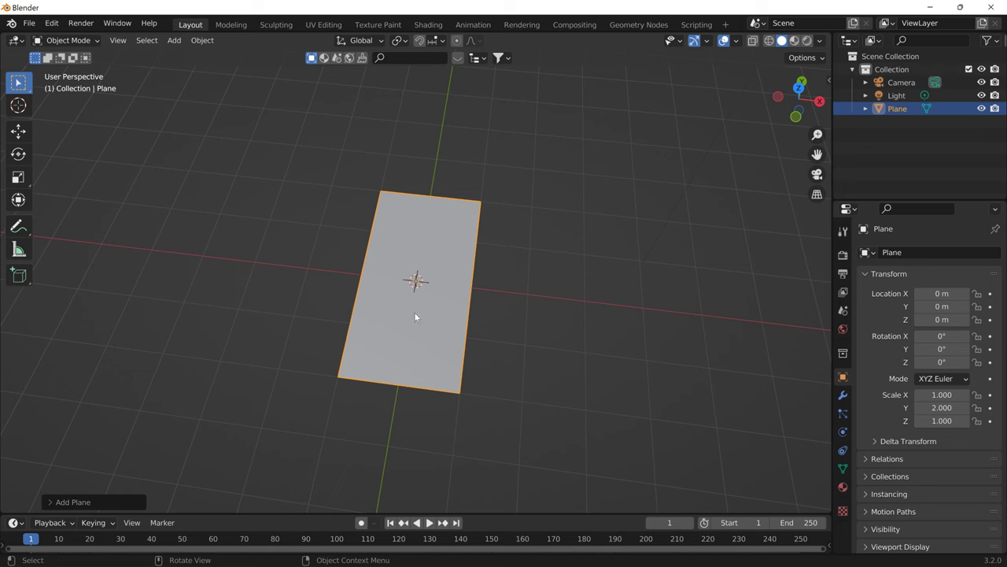
middle_click_drag(416, 317, 735, 360)
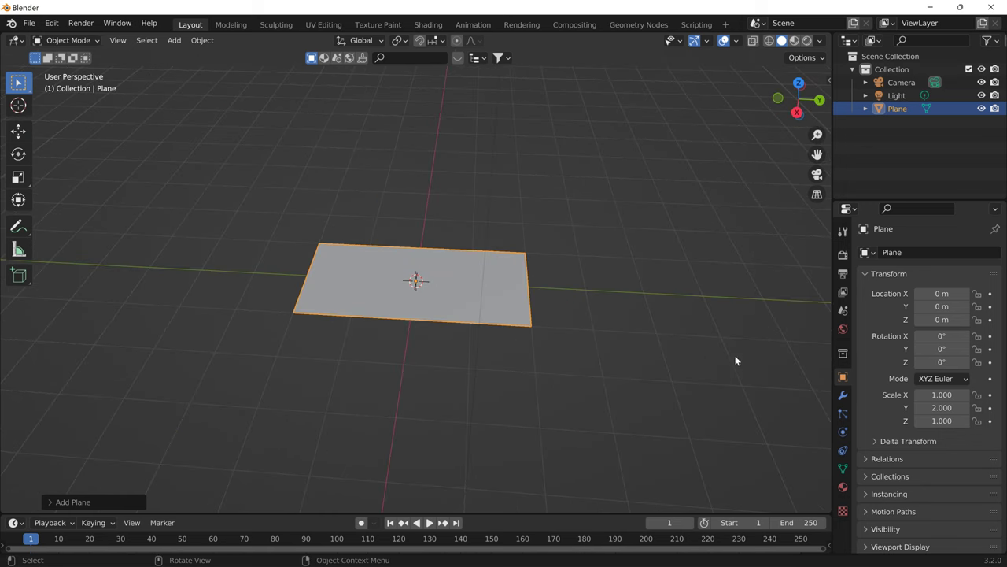
left_click(843, 487)
left_click(913, 310)
double_click(904, 308)
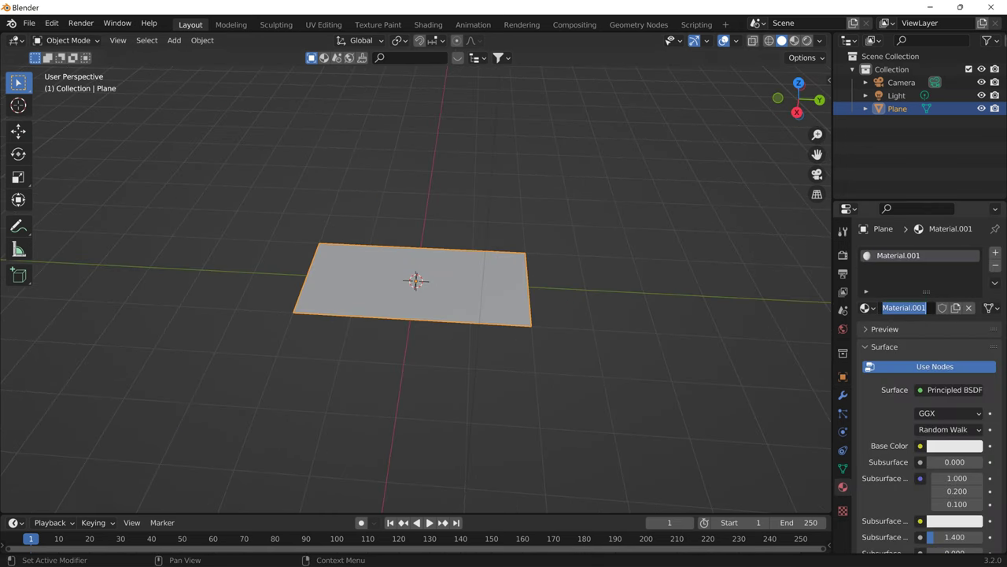
key("BackSpace")
type("flo")
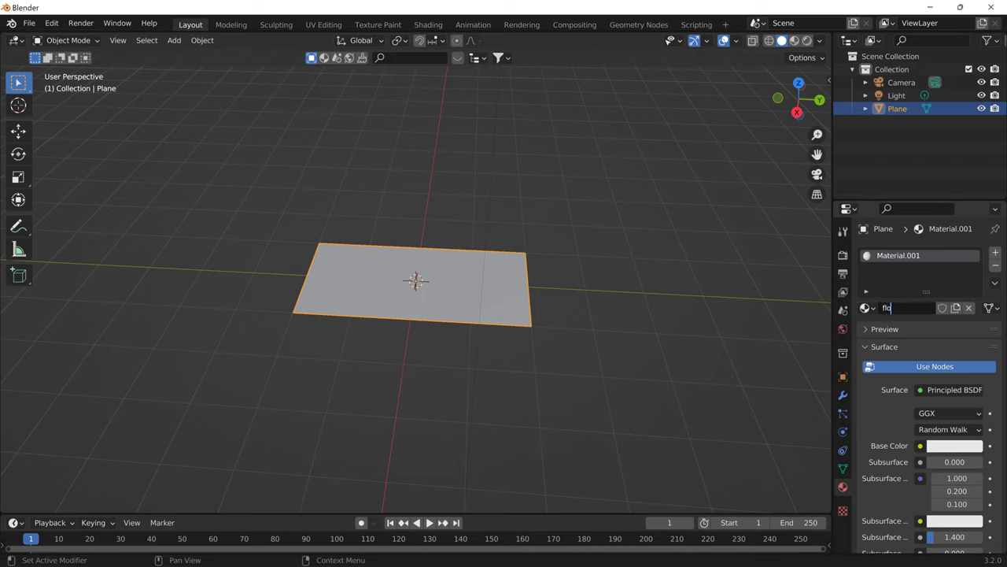
type("od2")
key("Return")
Use an image texture for the material's base color, loading flood2.dds from the smallgrid level's art\Flood folder
left_click(919, 445)
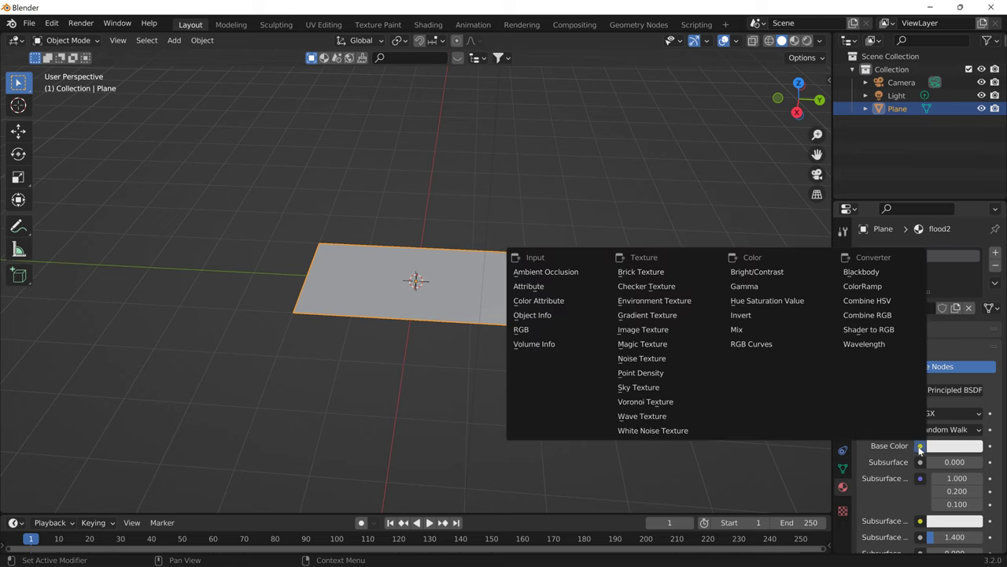
left_click(662, 332)
left_click(968, 462)
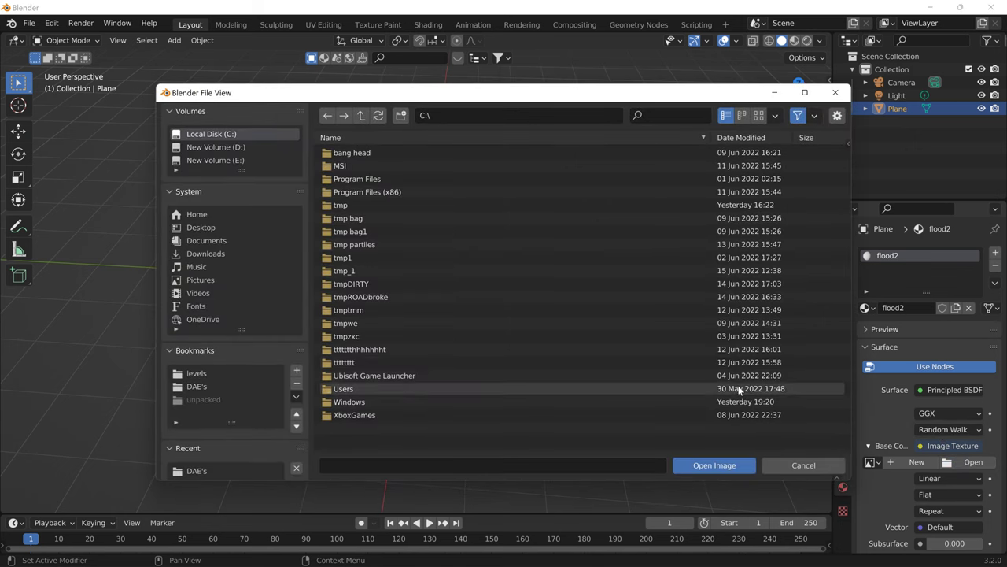
scroll(197, 465, "down", 2)
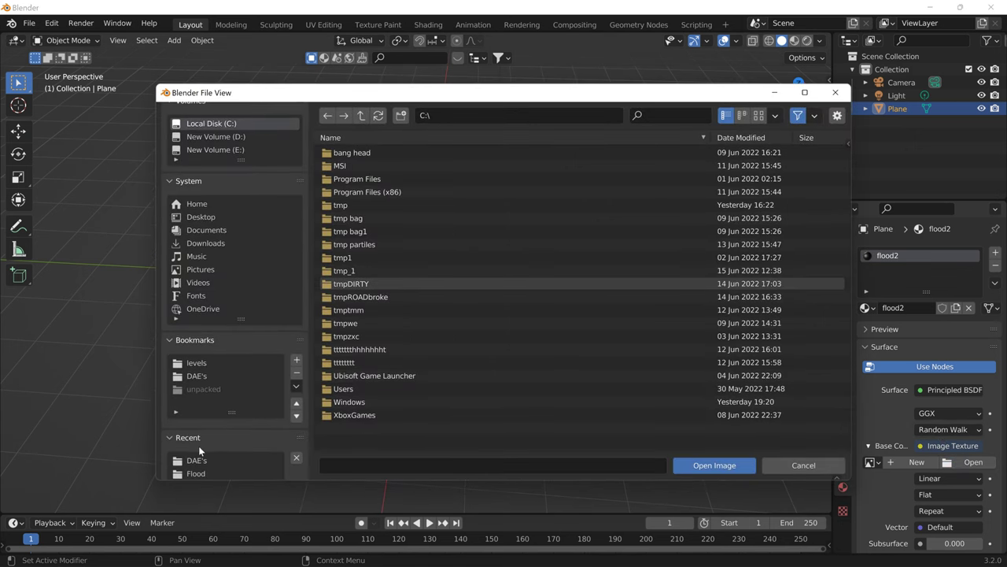
double_click(197, 341)
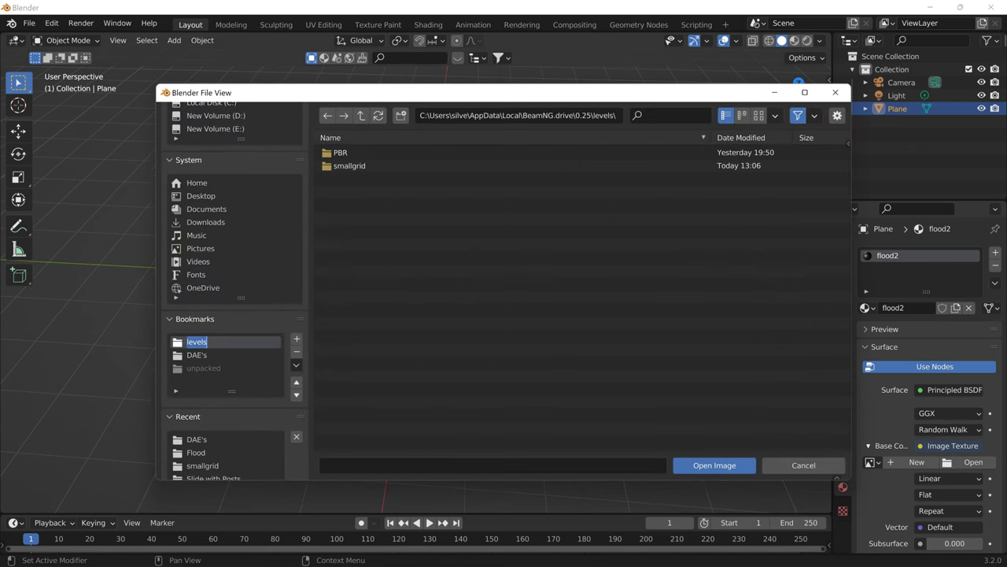
double_click(355, 168)
double_click(350, 152)
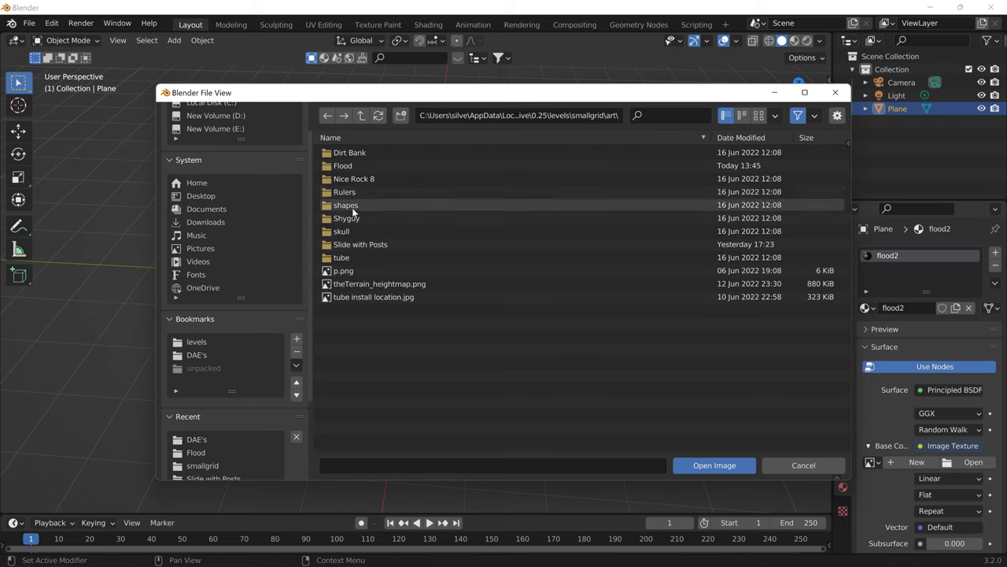
double_click(355, 165)
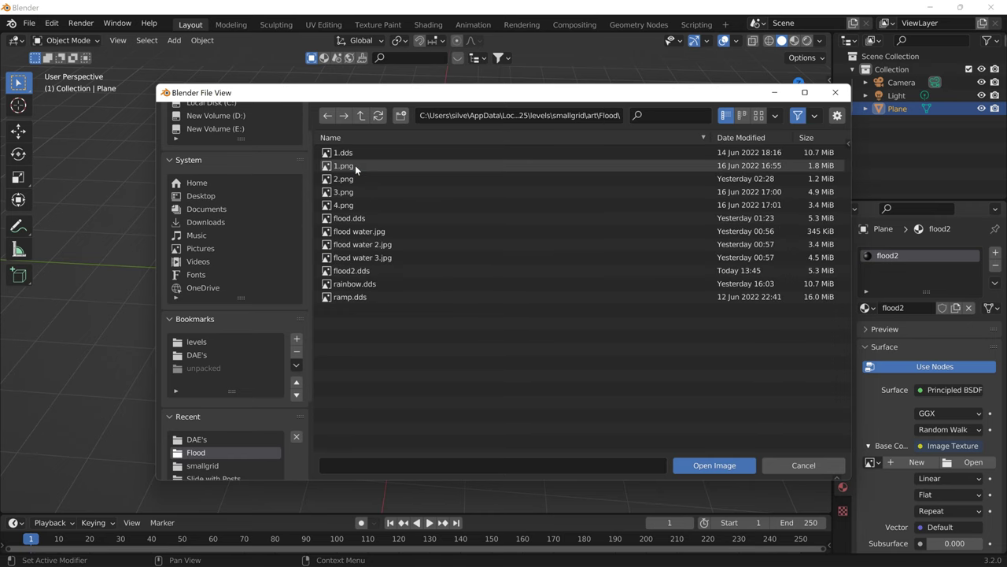
left_click(358, 271)
left_click(715, 465)
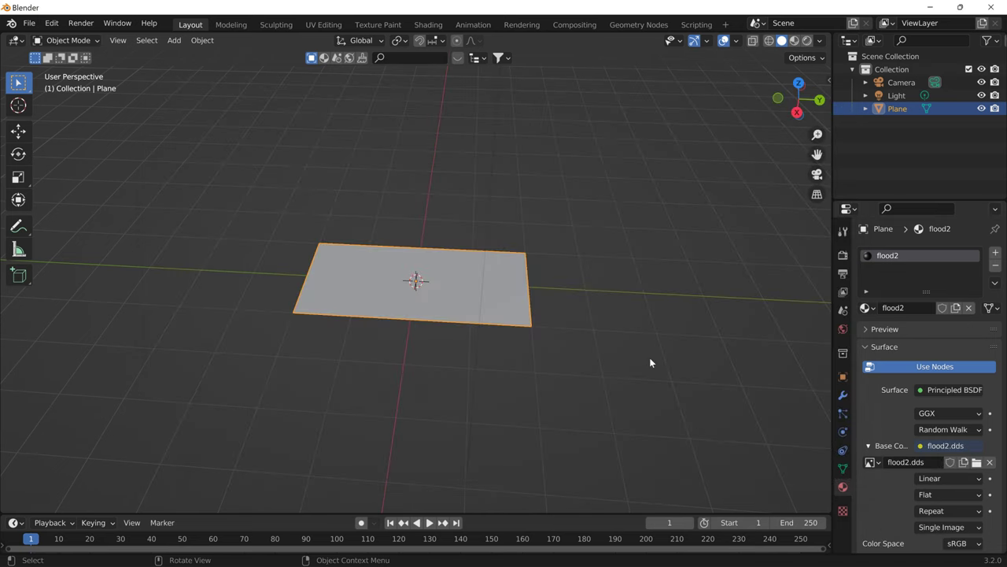
Display the viewport in Material Preview shading and inspect the texture on the plane
key("z")
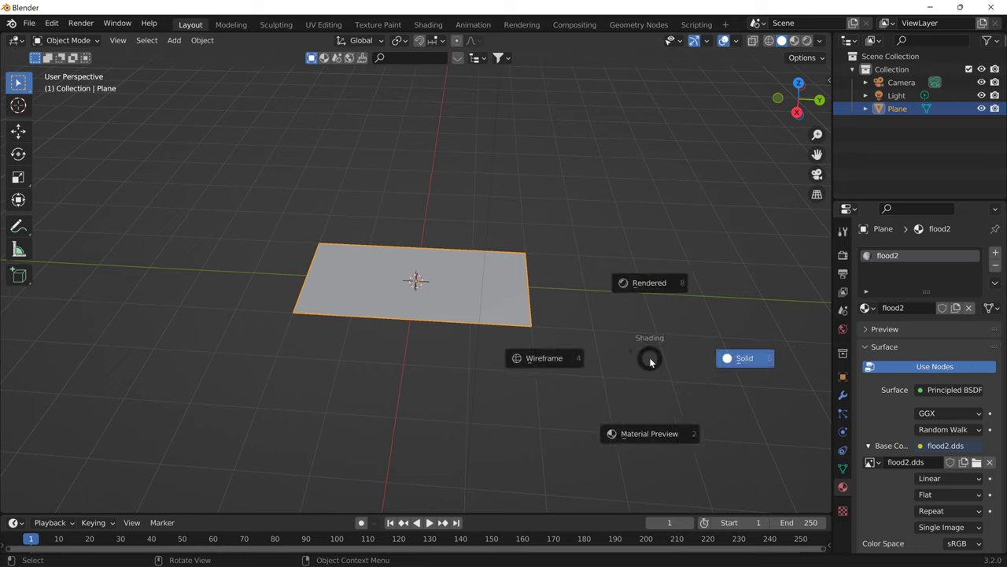
left_click(647, 433)
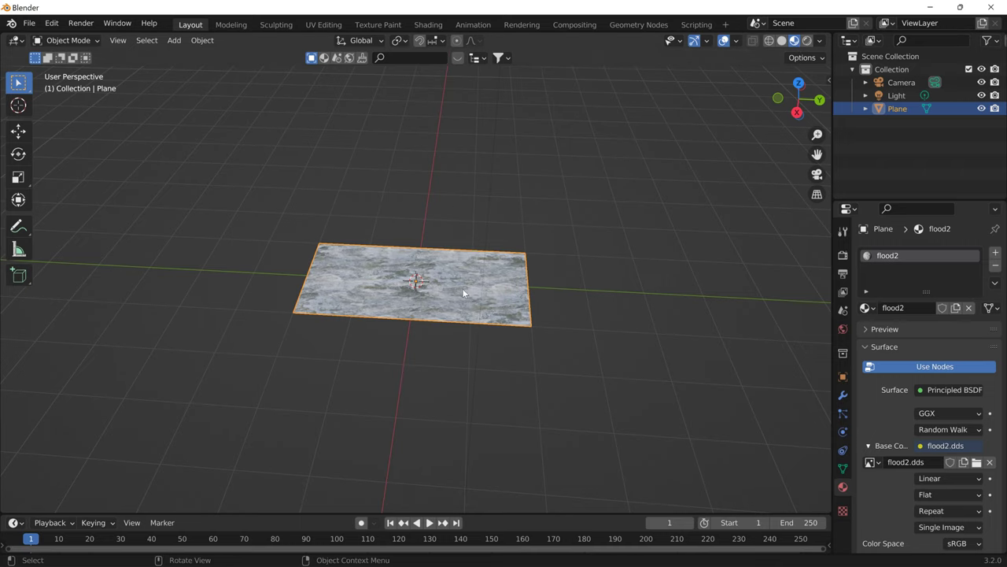
middle_click_drag(462, 288, 521, 275)
scroll(472, 268, "up", 4)
scroll(574, 283, "down", 5)
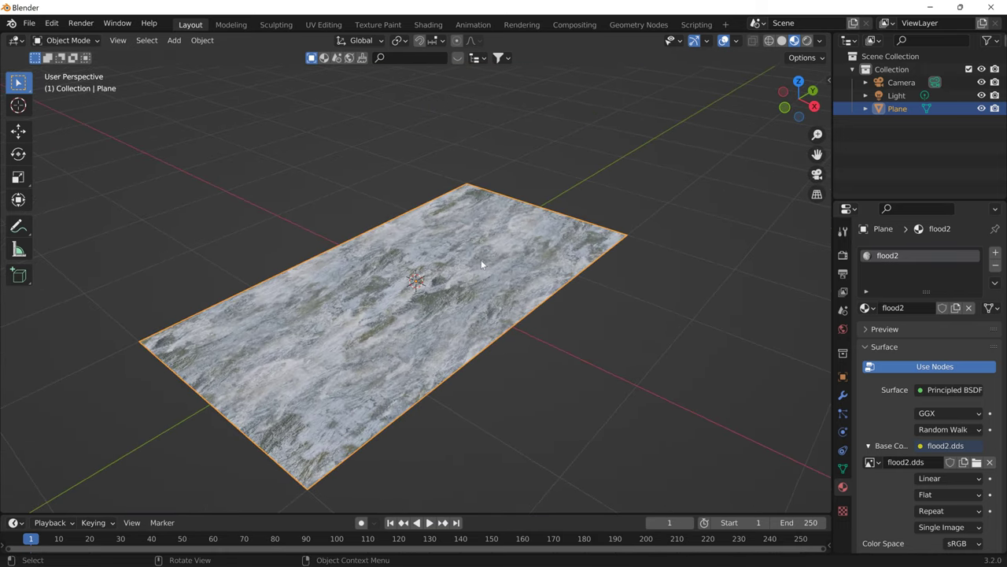
Import the COLLADA model FOR SCALE PICKUP.dae from the DAE's folder as a size reference
left_click(28, 23)
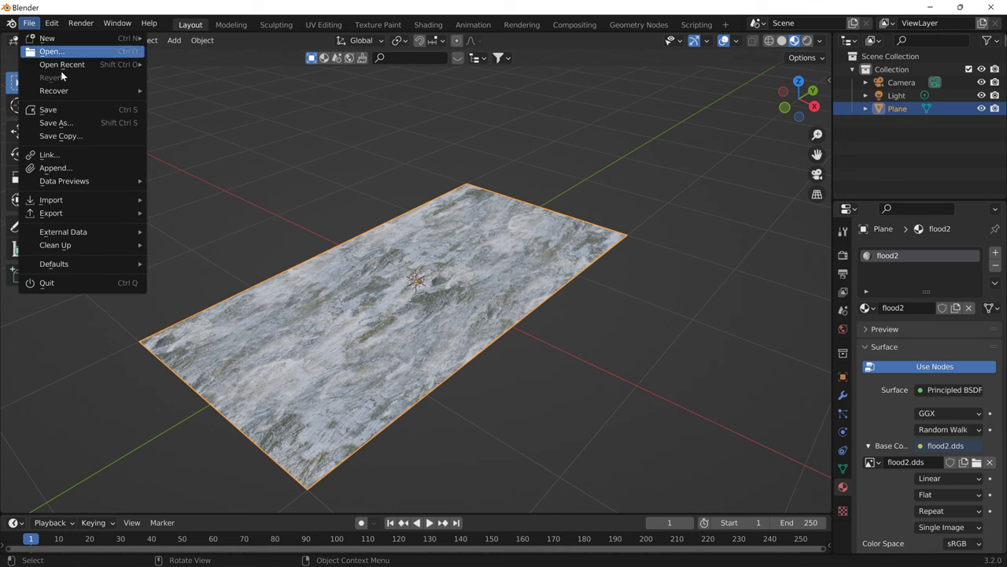
mouse_move(115, 198)
left_click(172, 200)
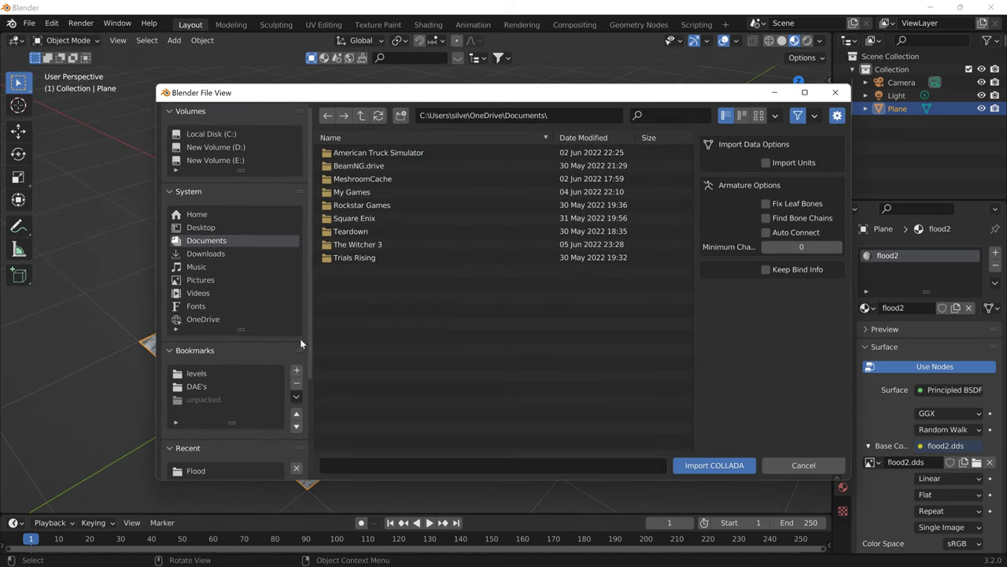
left_click(197, 386)
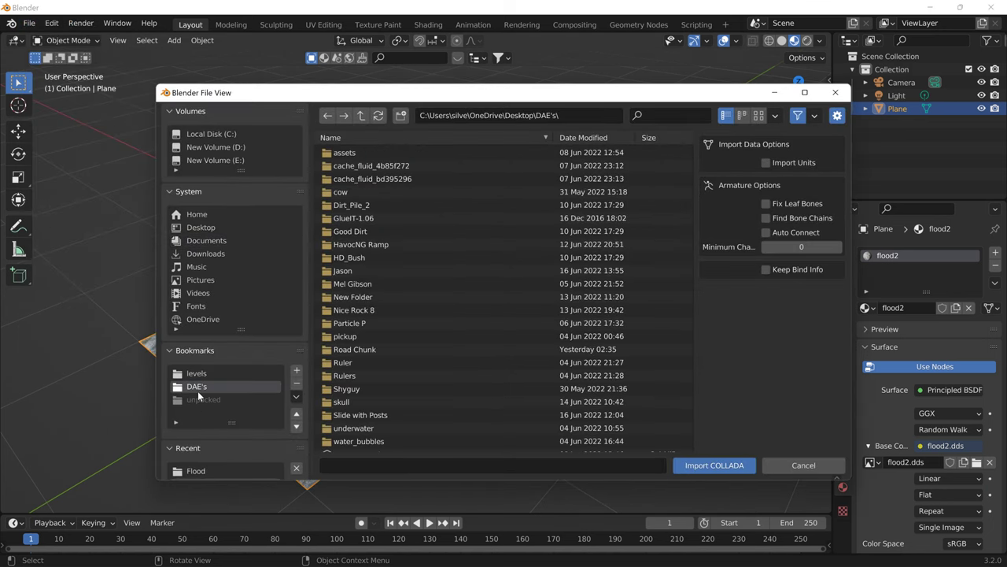
scroll(404, 421, "down", 1)
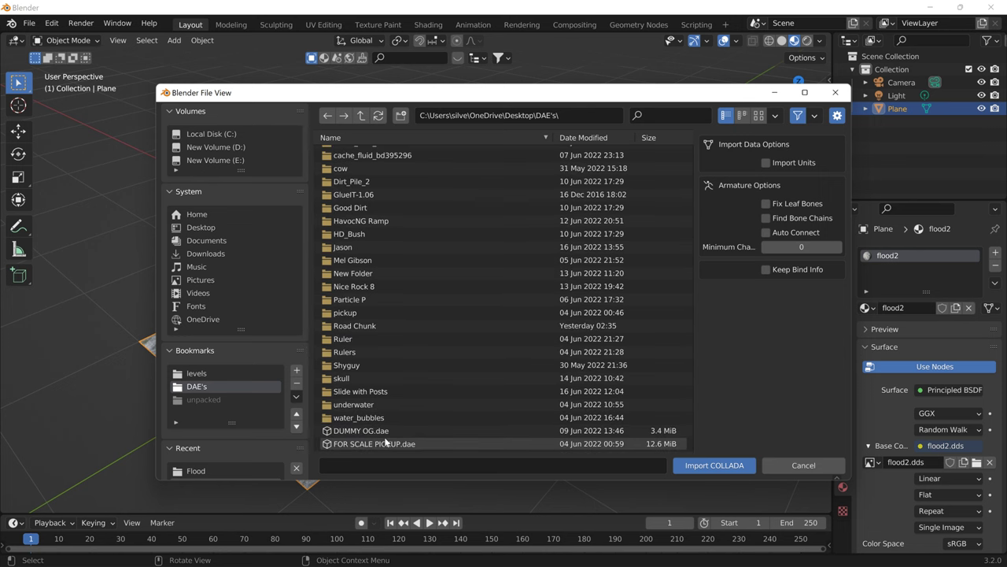
left_click(385, 441)
left_click(716, 464)
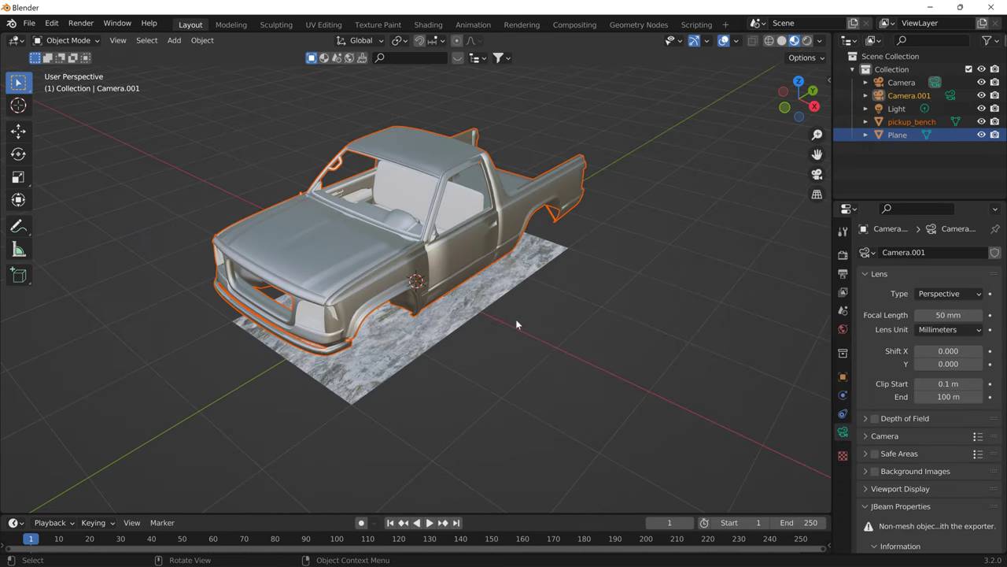
Scale the textured plane up uniformly in two passes until it extends far beyond the pickup on all sides
left_click(473, 312)
key("s")
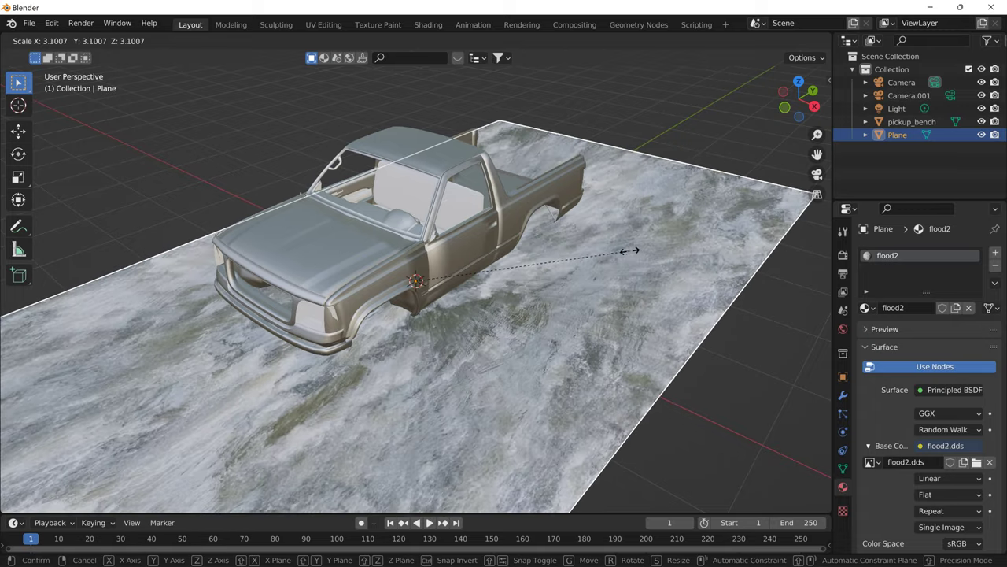
left_click(605, 268)
scroll(605, 267, "down", 4)
middle_click_drag(578, 265, 453, 272)
key("s")
left_click(627, 268)
Delete the pickup reference model from the scene
left_click(439, 249)
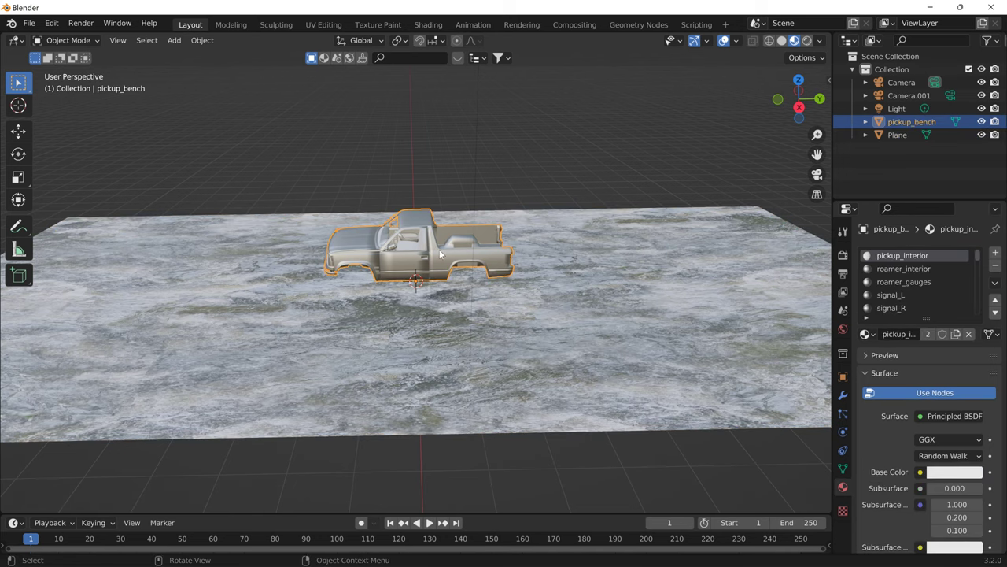
key("Delete")
middle_click_drag(568, 257, 588, 249)
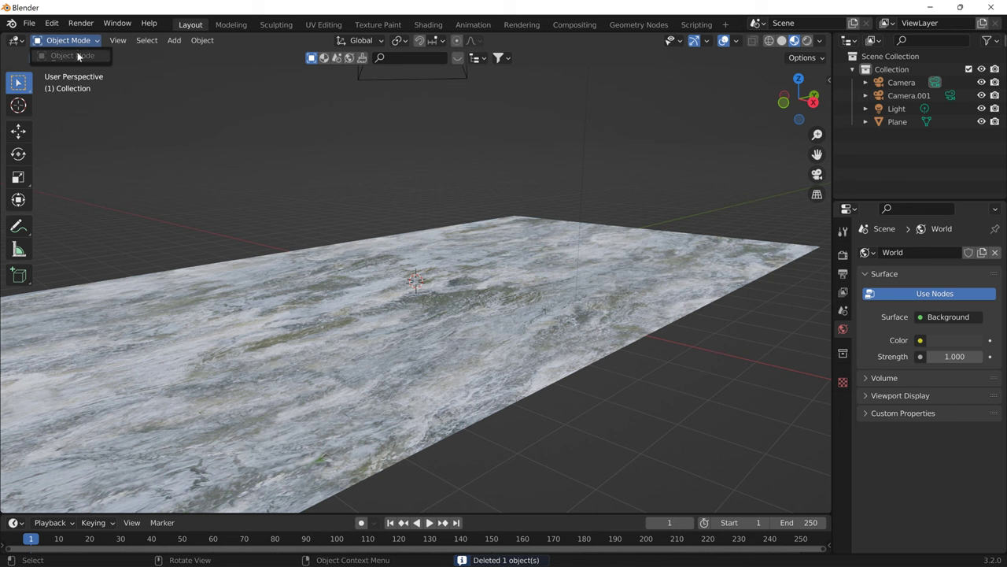
Select the textured plane, check it in wireframe, return to Material Preview shading and enter Edit Mode
left_click(329, 277)
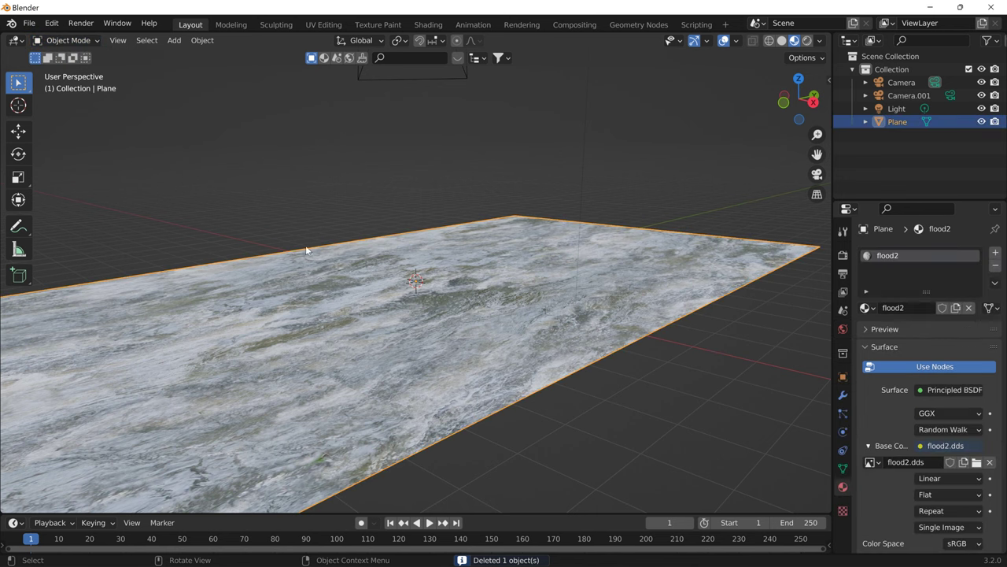
left_click(771, 43)
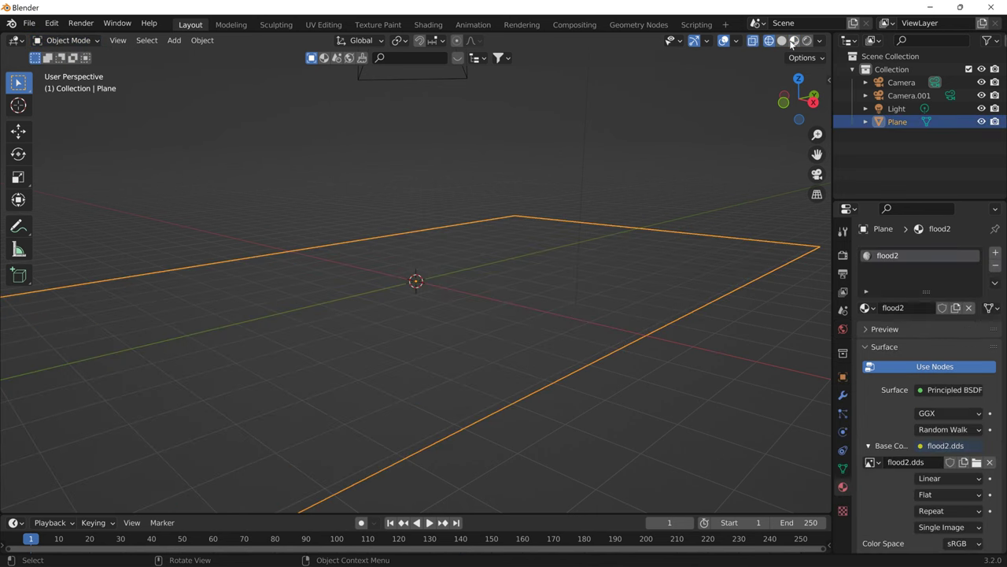
left_click(785, 44)
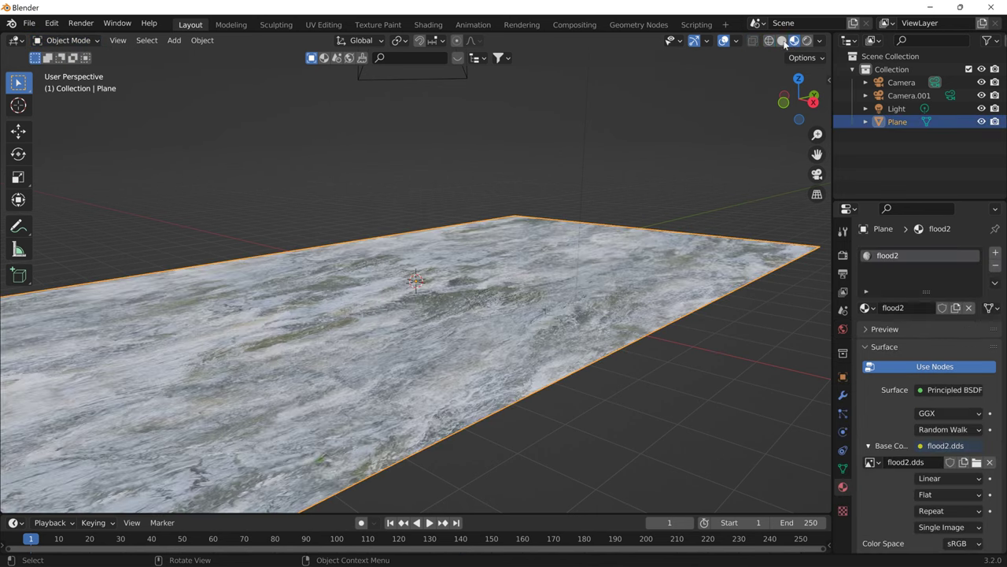
left_click(92, 44)
left_click(64, 70)
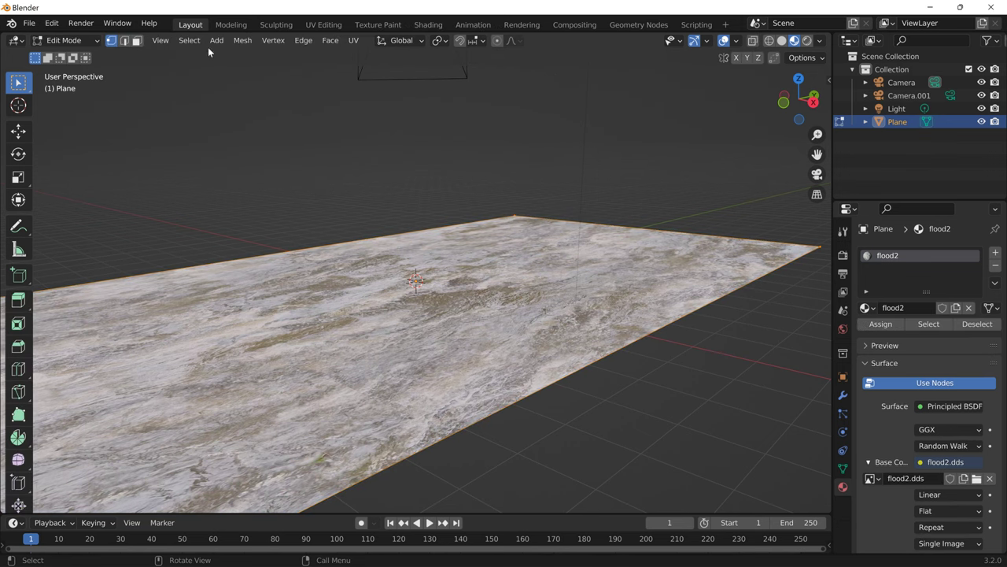
Subdivide the plane's edges with 100 cuts and deselect the whole mesh
left_click(304, 41)
left_click(311, 128)
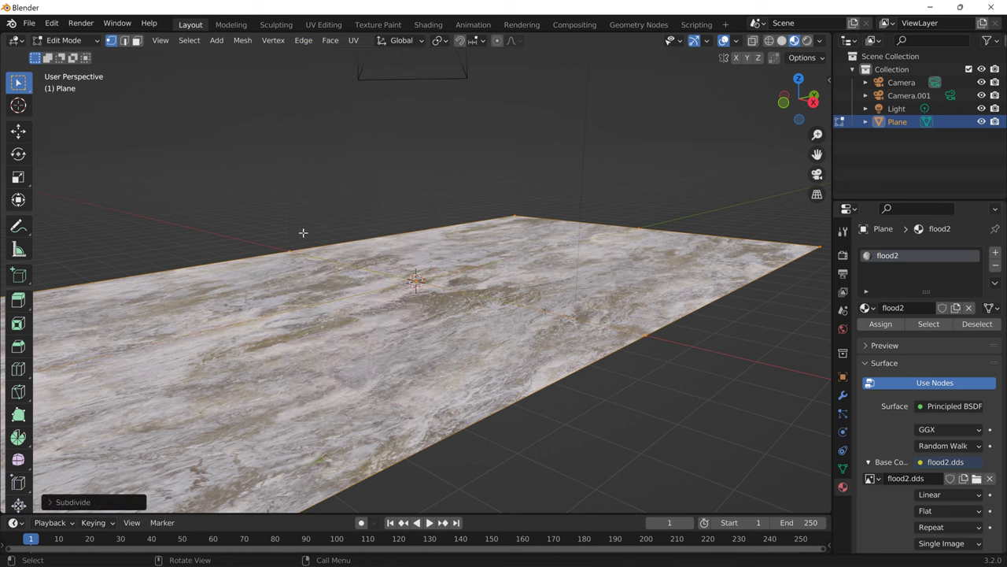
left_click(72, 501)
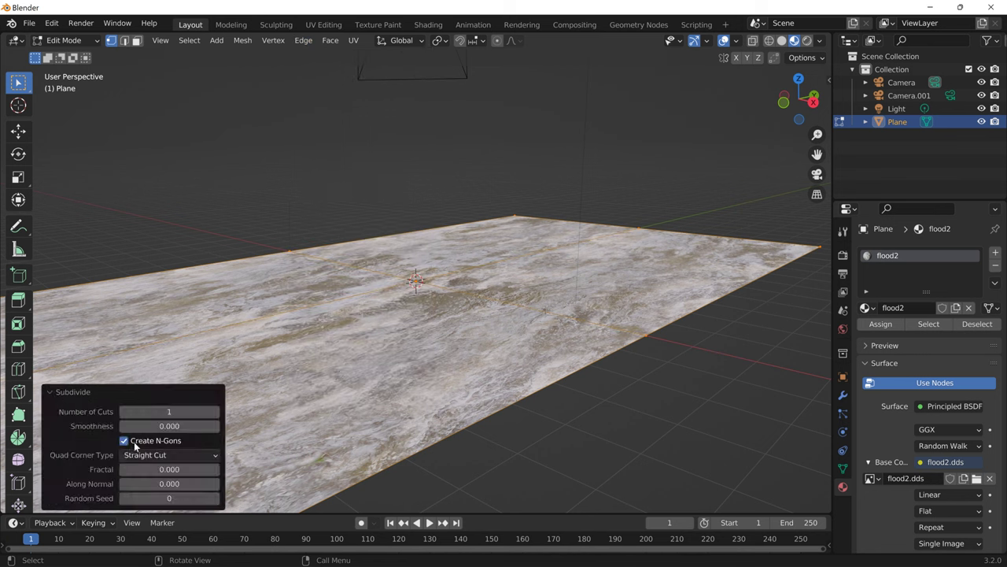
left_click(181, 410)
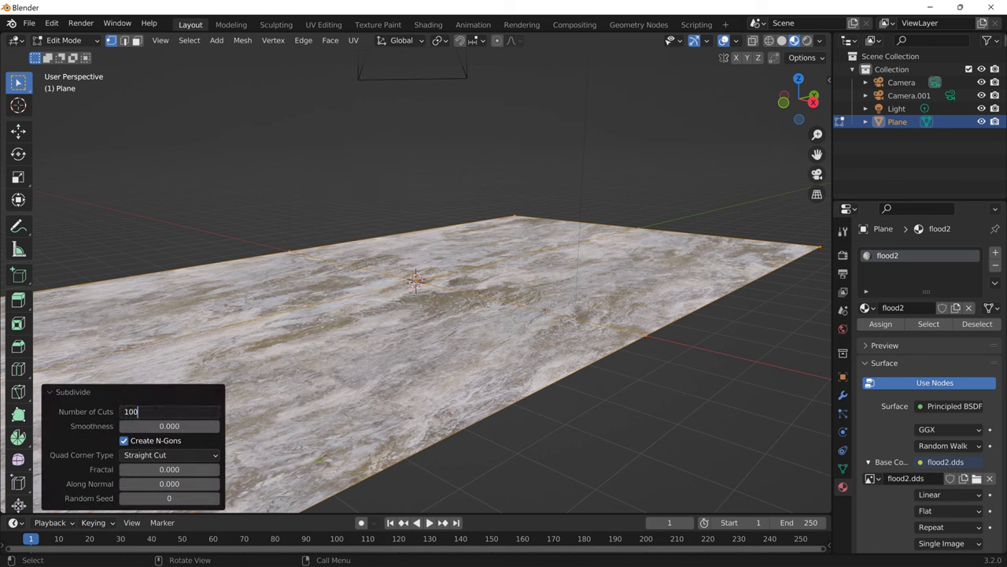
key("Return")
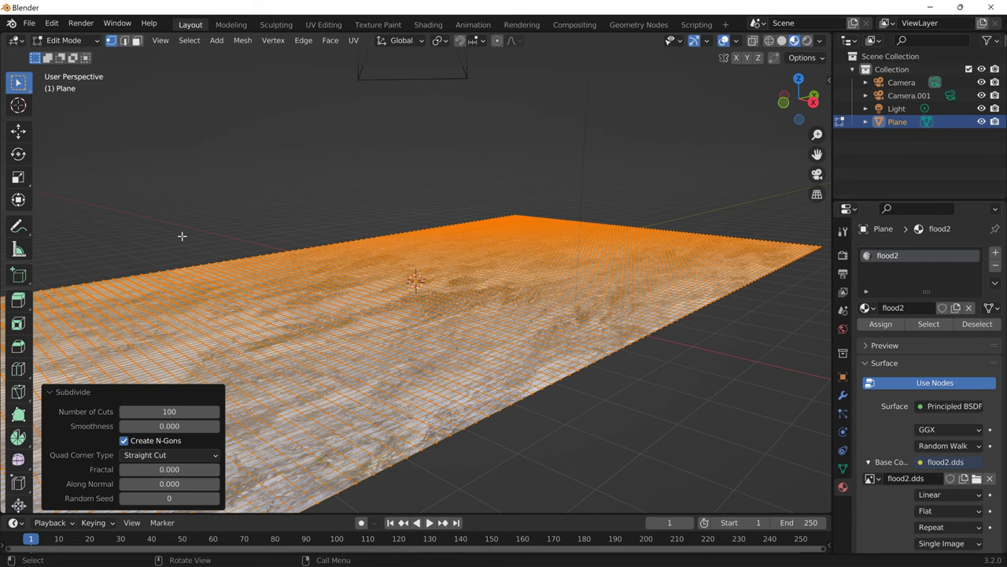
key("alt+a")
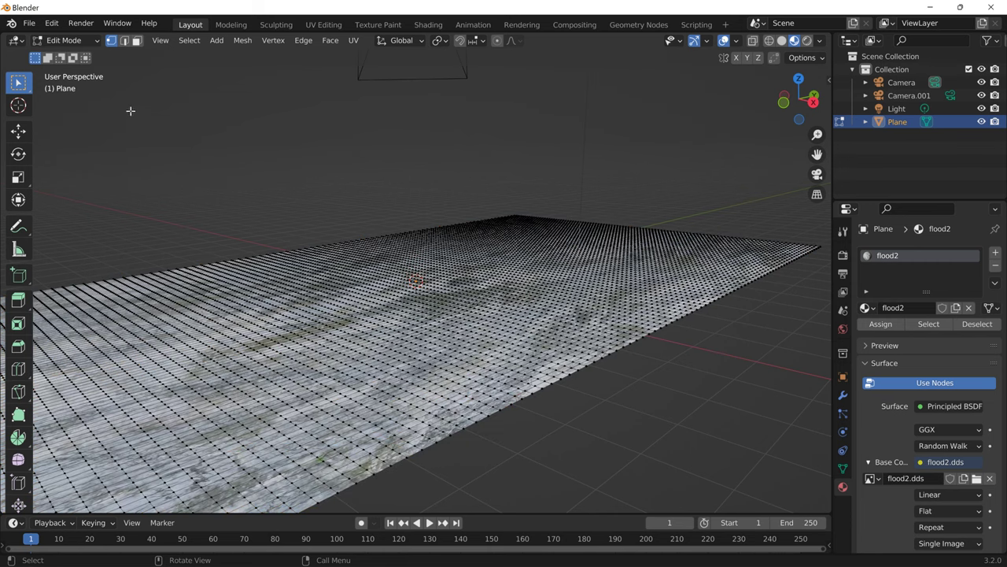
Return the subdivided plane to Object Mode and apply Shade Flat to it
left_click(67, 40)
left_click(83, 58)
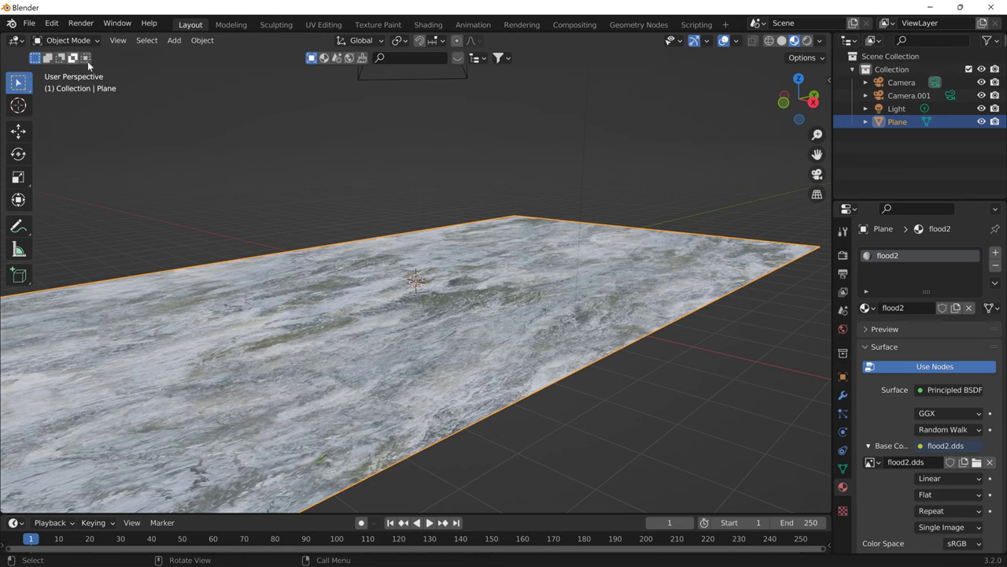
left_click(211, 61)
left_click(208, 41)
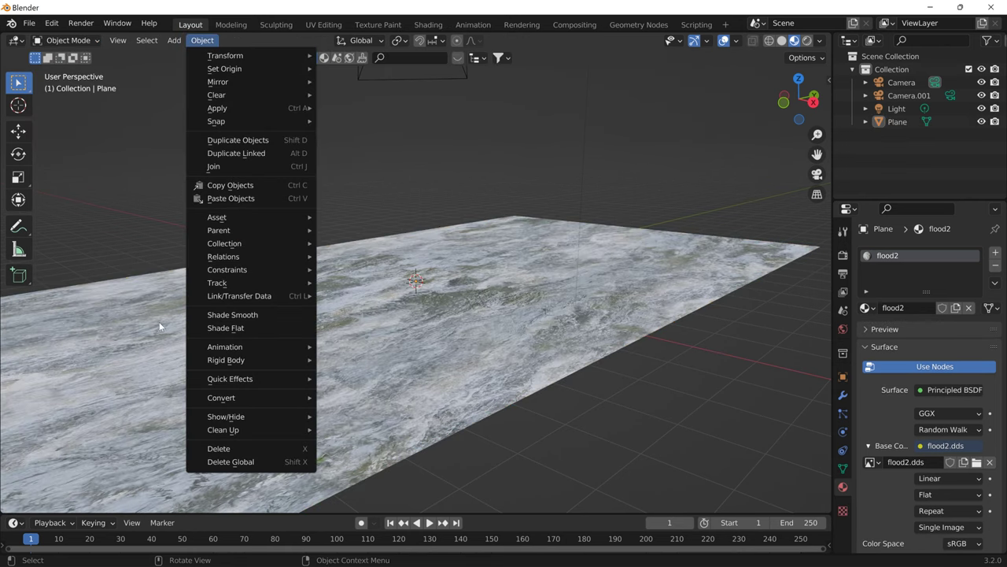
left_click(160, 325)
left_click(205, 44)
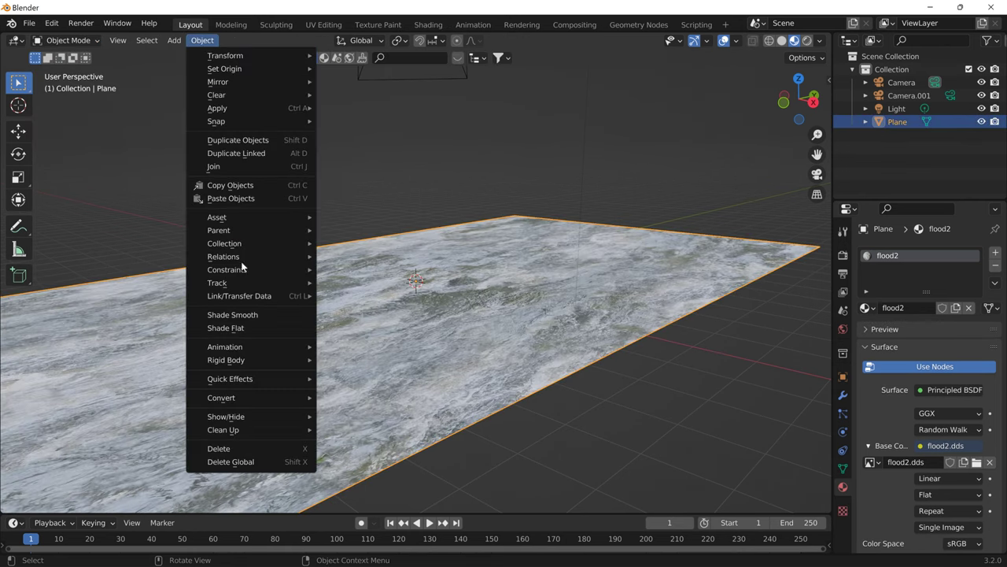
left_click(249, 331)
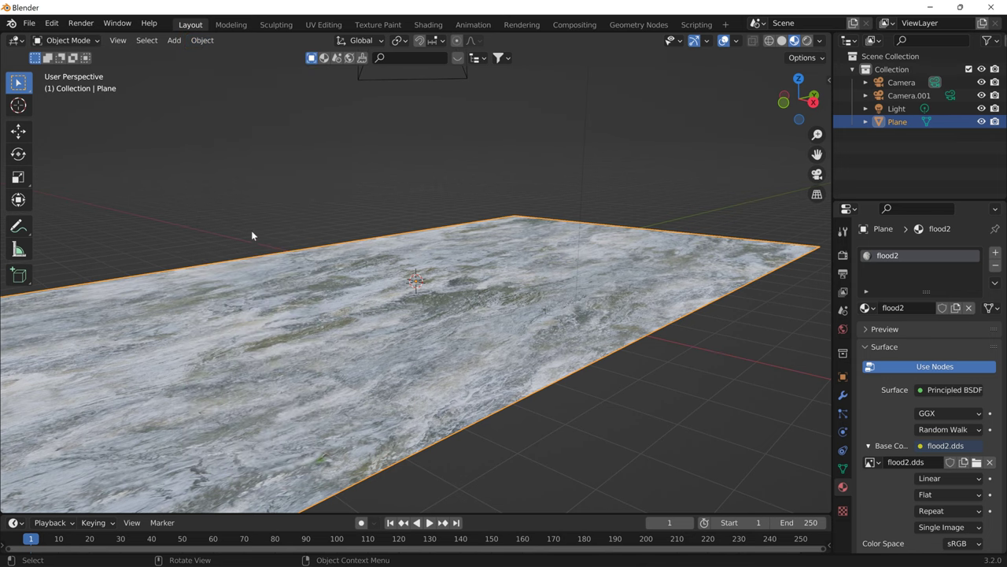
Delete both cameras and the light, undoing the accidental deletion of the plane, so only the plane is left
scroll(251, 230, "down", 5)
middle_click_drag(243, 209, 225, 231)
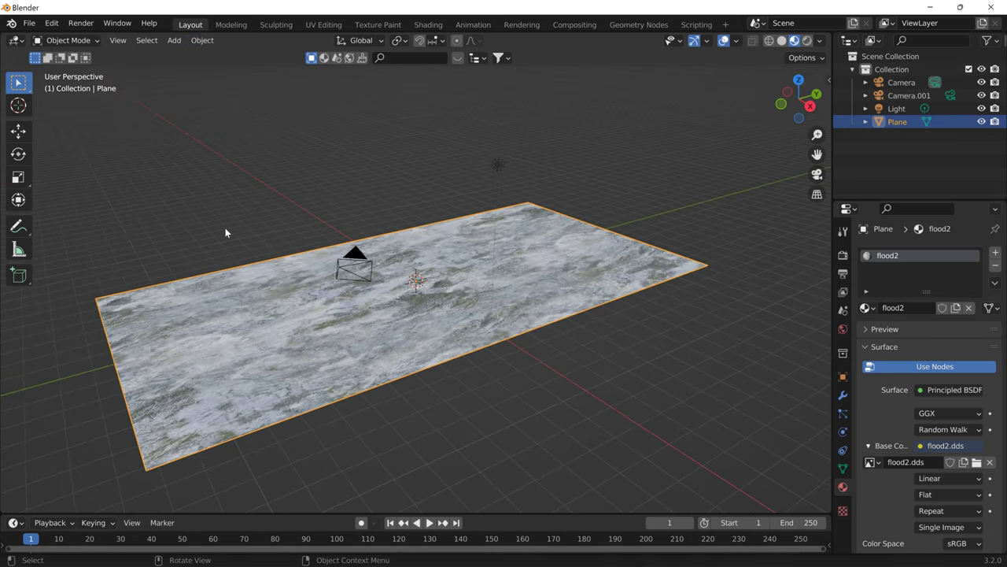
left_click(354, 254)
key("Delete")
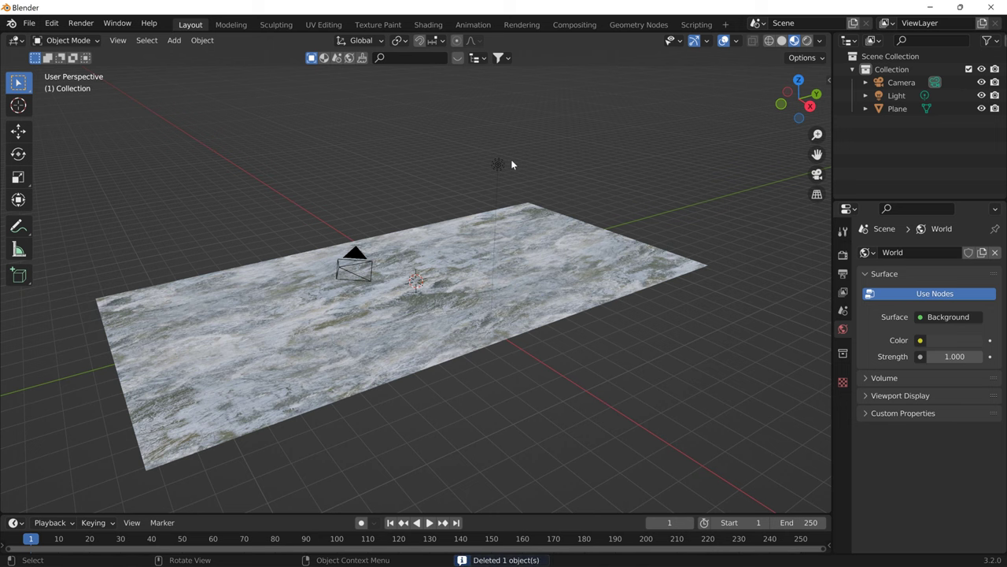
left_click(507, 162)
key("Delete")
left_click(356, 258)
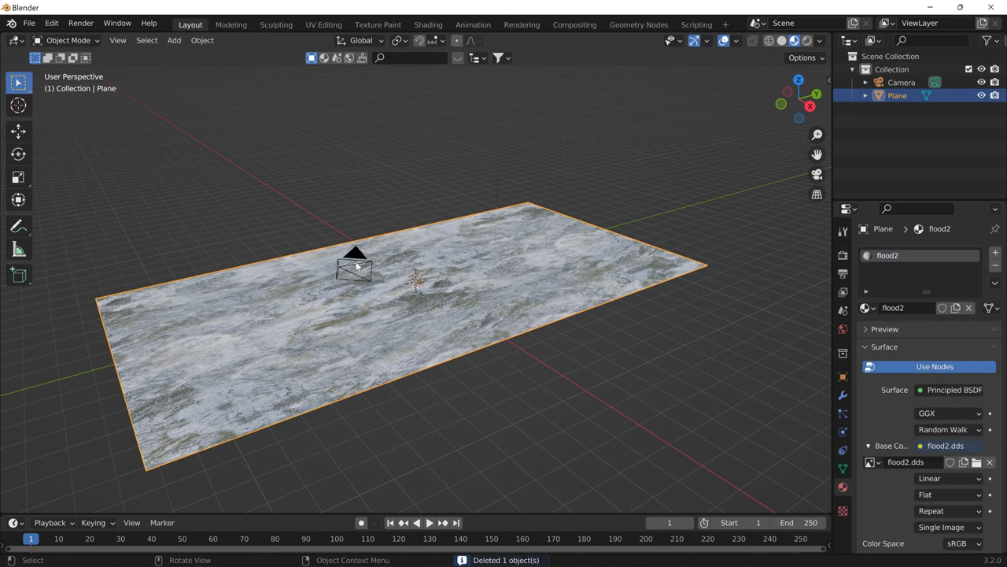
key("Delete")
key("ctrl+z")
left_click(356, 260)
key("Delete")
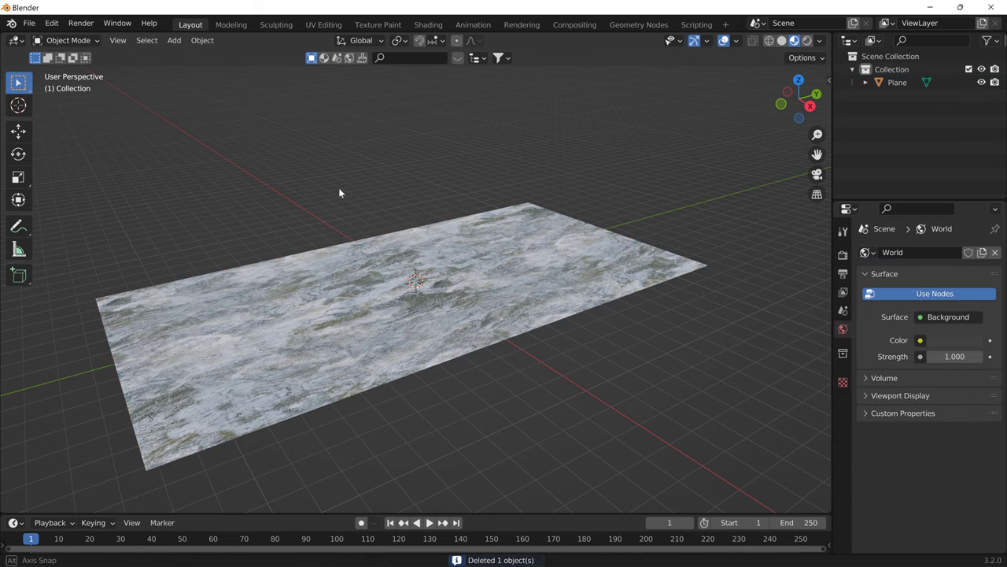
Select the plane, enter Edit Mode and switch to the Back Orthographic view
middle_click_drag(338, 189, 341, 230)
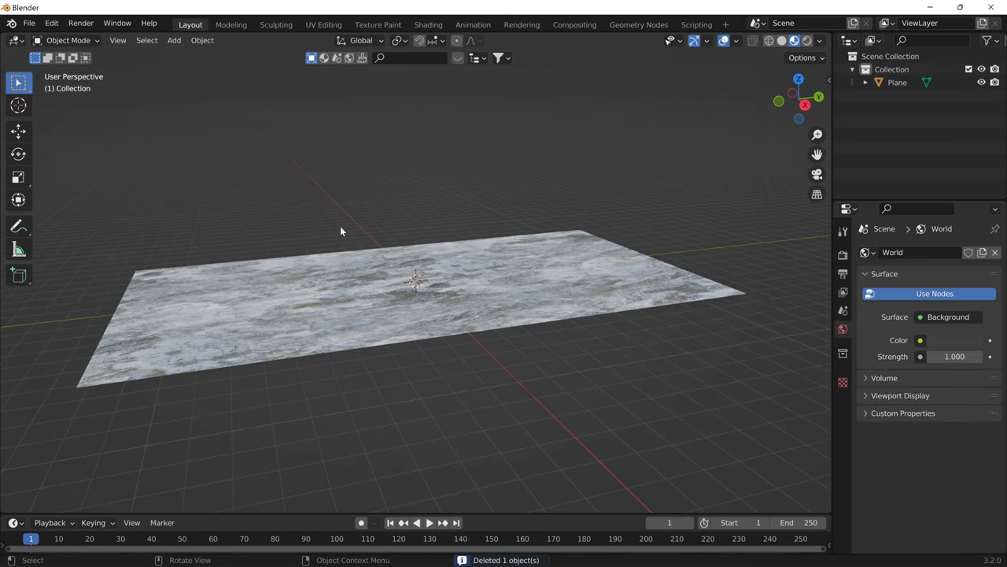
scroll(396, 288, "up", 2)
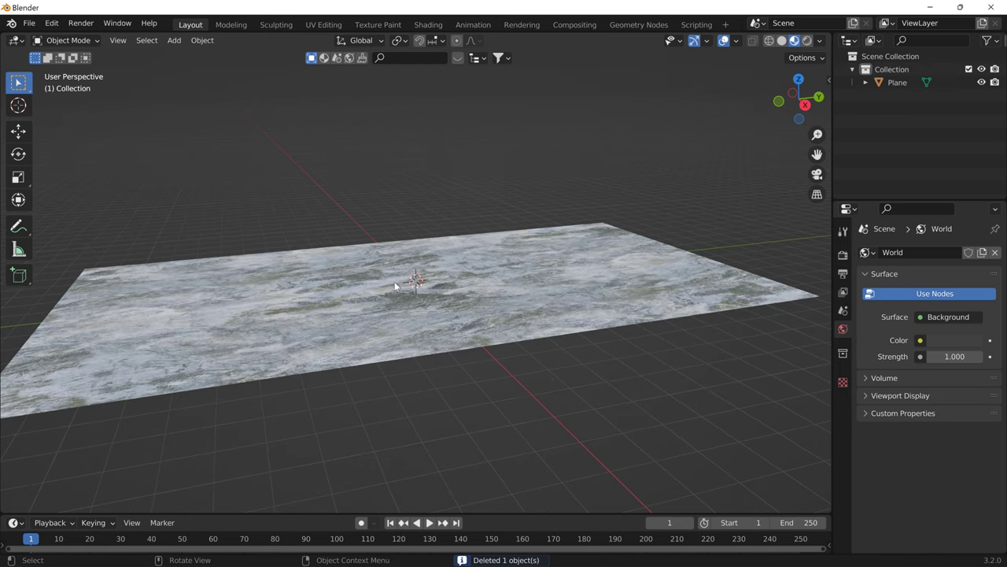
middle_click_drag(295, 236, 408, 207)
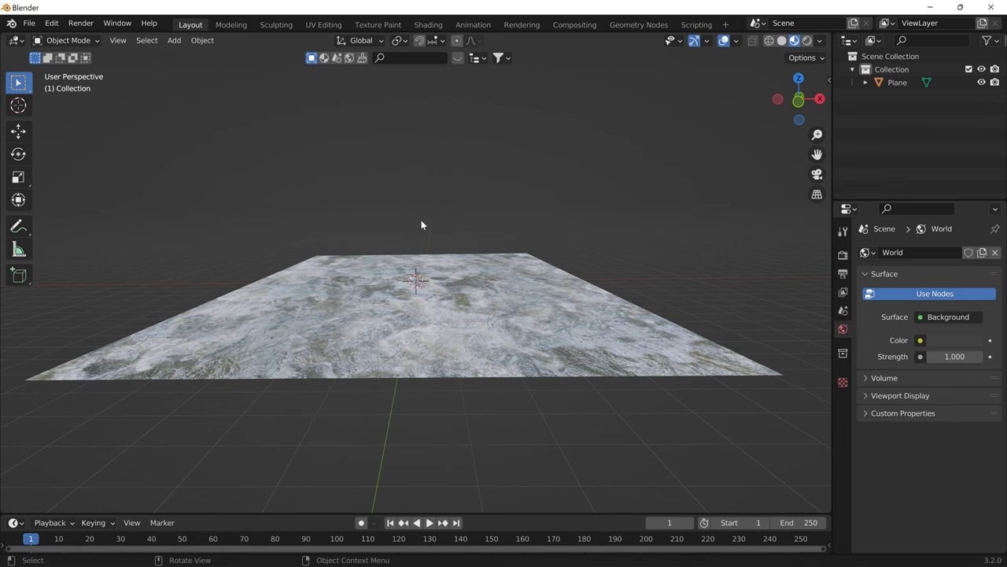
middle_click_drag(392, 274, 332, 441)
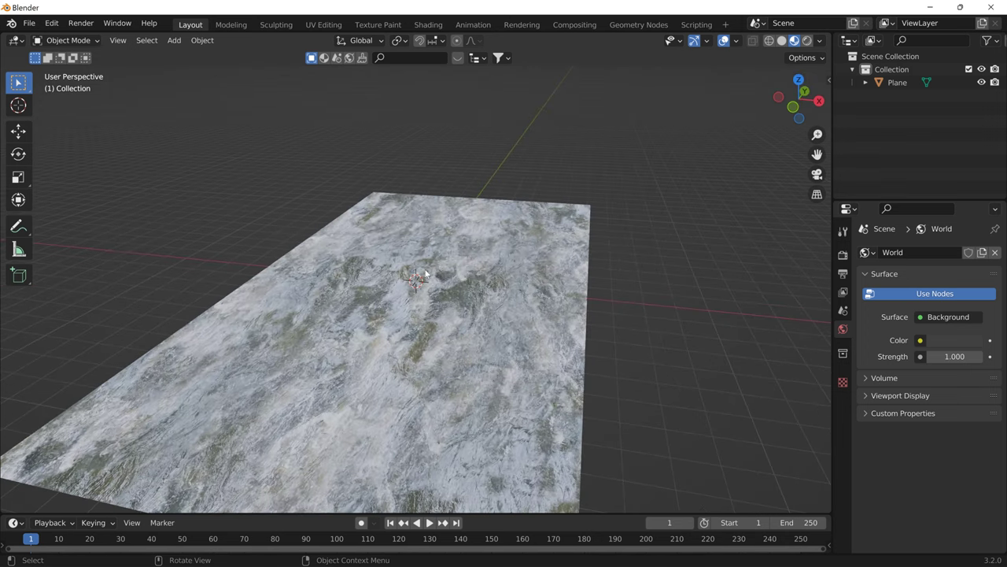
middle_click_drag(463, 233, 470, 213)
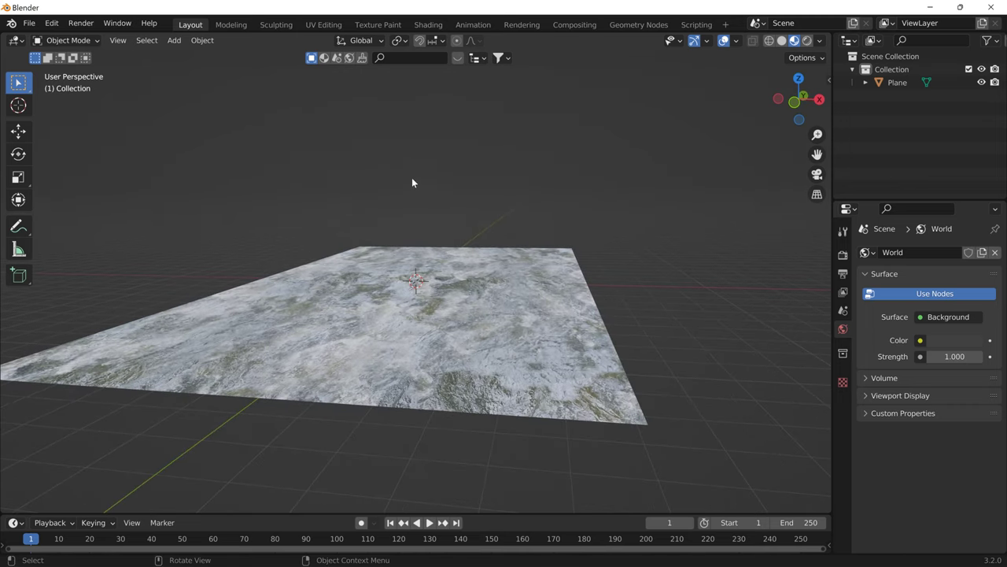
left_click(330, 265)
left_click(77, 40)
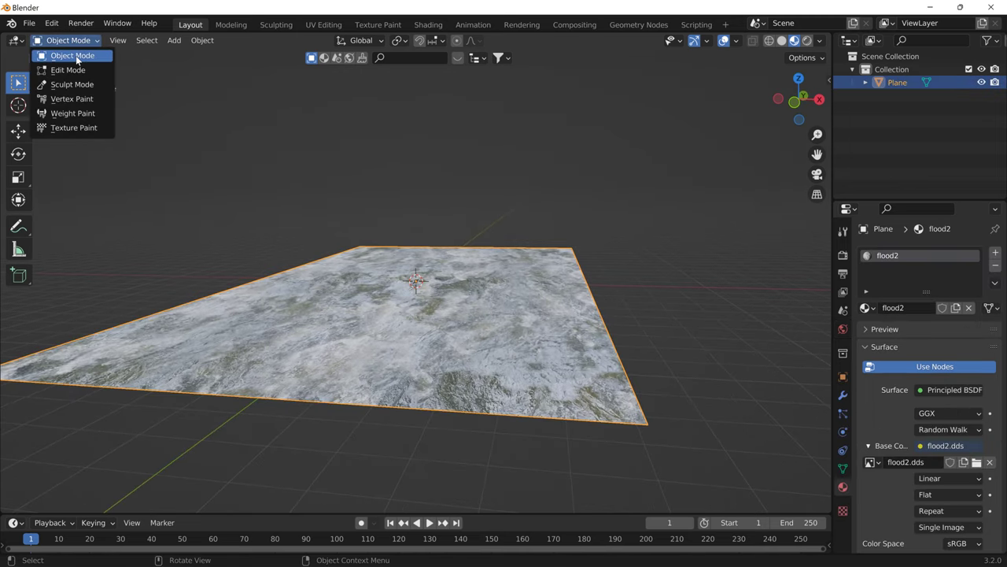
left_click(71, 69)
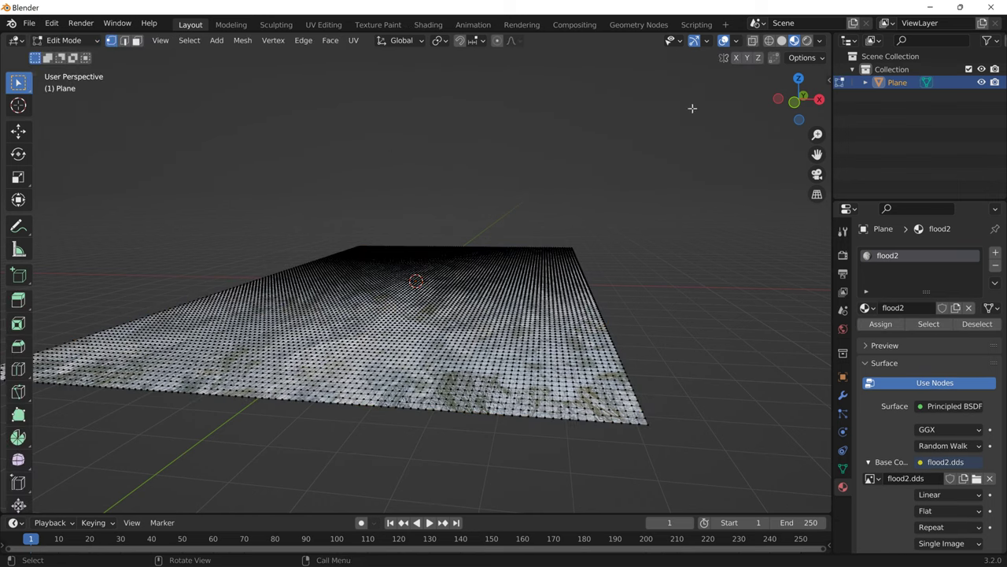
left_click(794, 104)
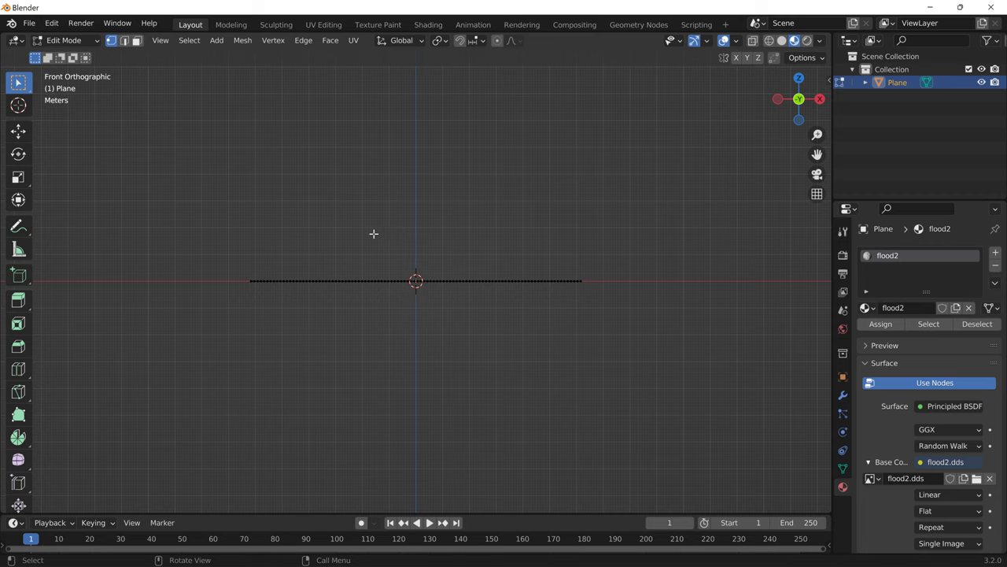
left_click(778, 99)
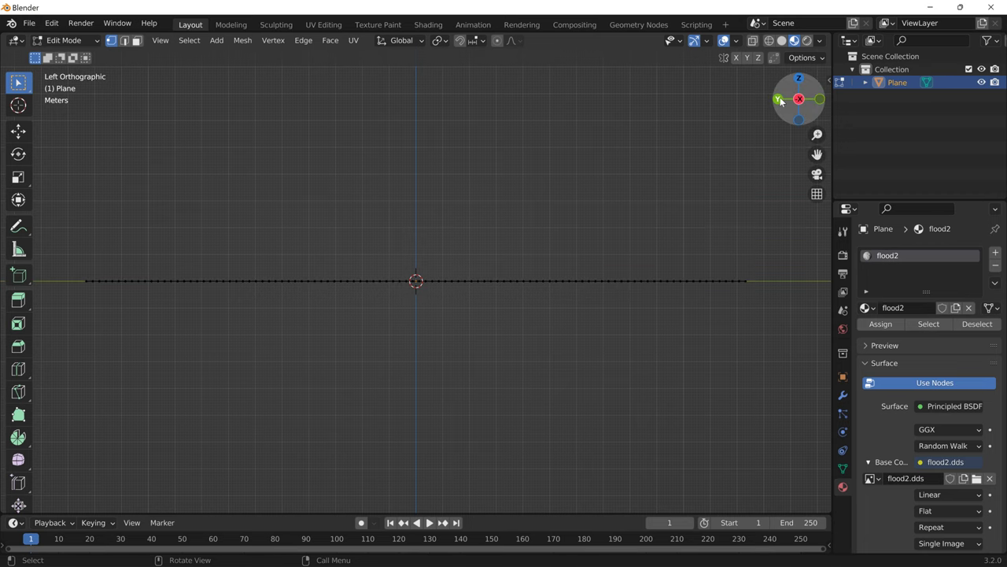
left_click(778, 99)
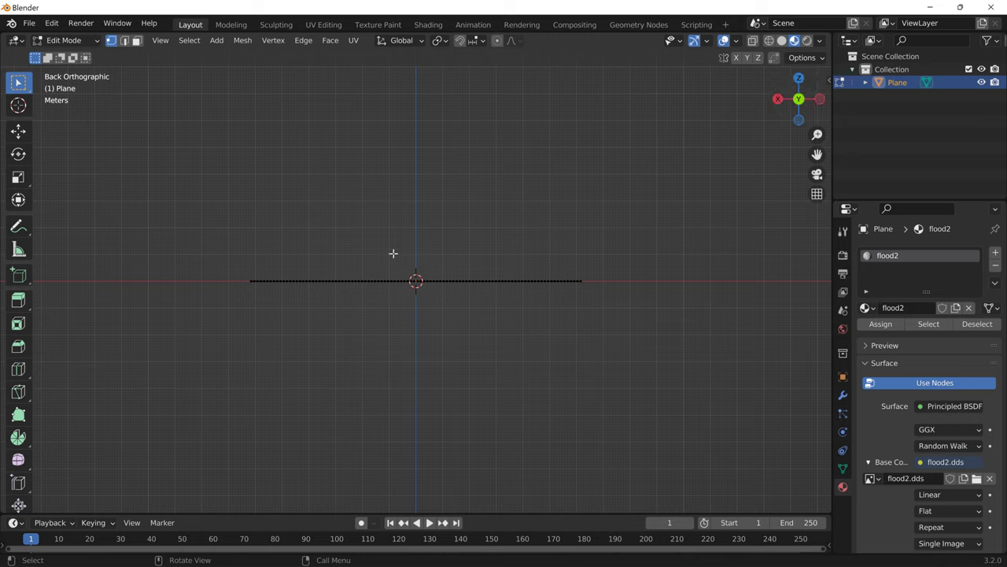
Enable proportional editing, box-select the middle vertices of the plane and activate the Move tool
left_click(497, 41)
left_click_drag(364, 247, 464, 319)
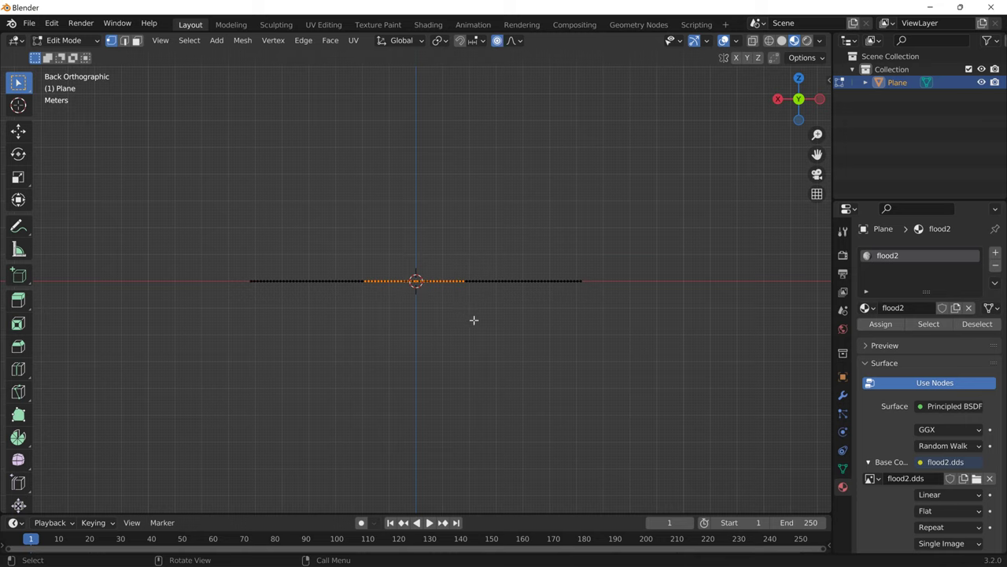
left_click(19, 132)
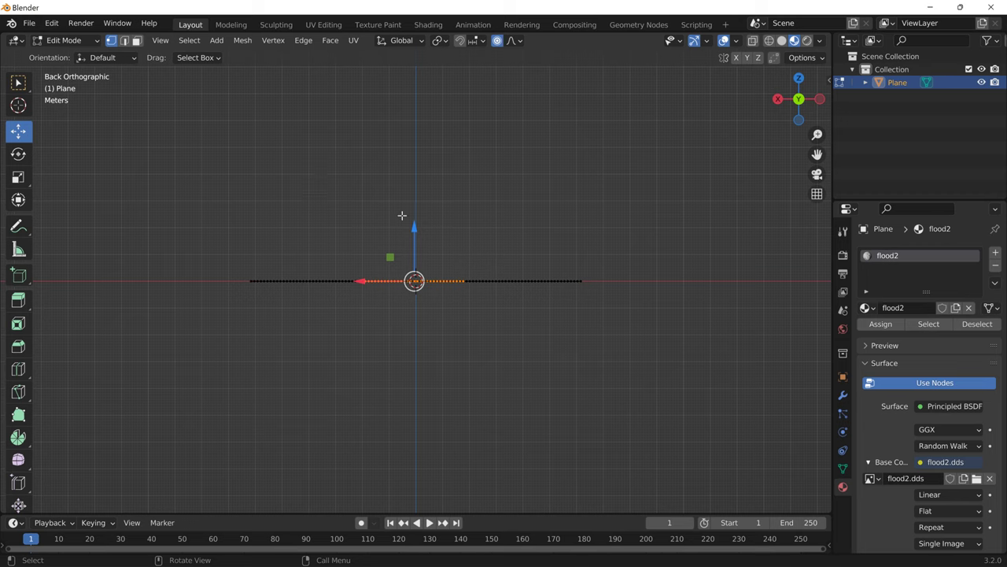
Try raising the middle vertices about 1.2 m along Z with a smooth proportional size of about 3.8, and undo it
left_click_drag(413, 233, 421, 198)
scroll(414, 201, "down", 15)
scroll(420, 198, "up", 4)
scroll(421, 198, "down", 3)
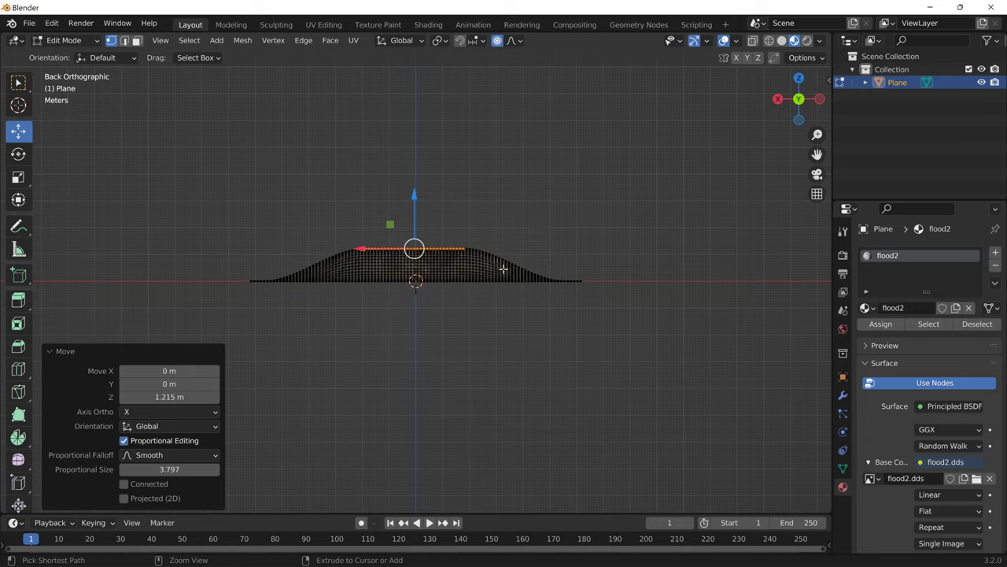
key("ctrl+z")
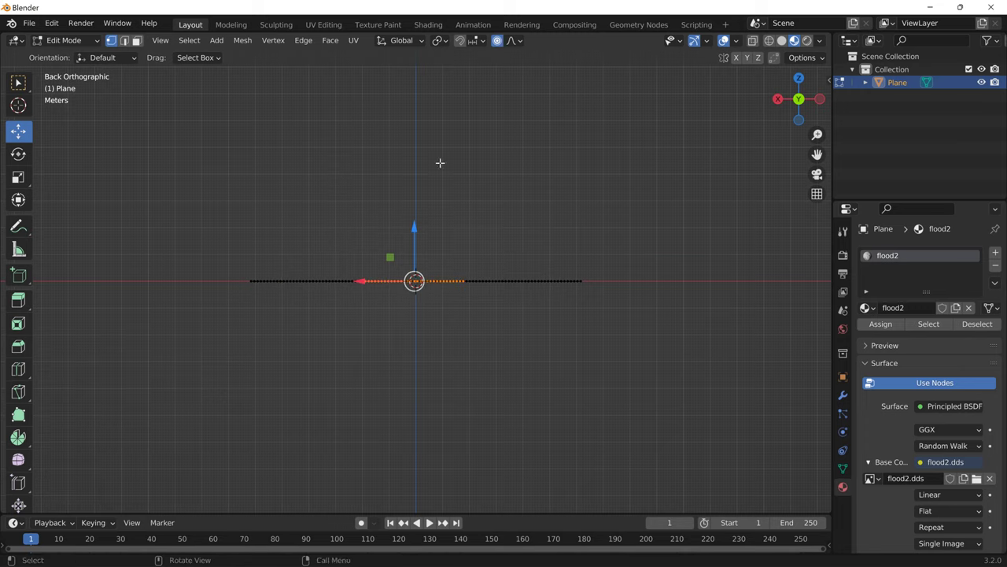
Try raising the vertices about 2 m along Z without proportional editing, undo the move and re-enable proportional editing
left_click(497, 41)
left_click_drag(409, 227, 415, 173)
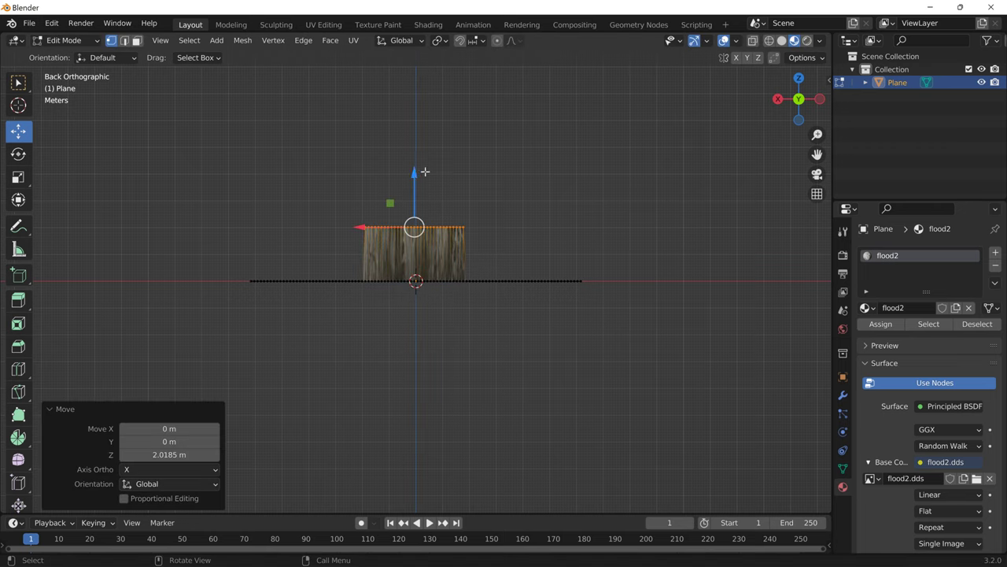
key("ctrl+z")
left_click(498, 41)
Try raising the vertices about 1.25 m with a proportional size of about 2.6, lower them slightly and undo both moves
left_click_drag(414, 223, 421, 194)
scroll(421, 193, "up", 6)
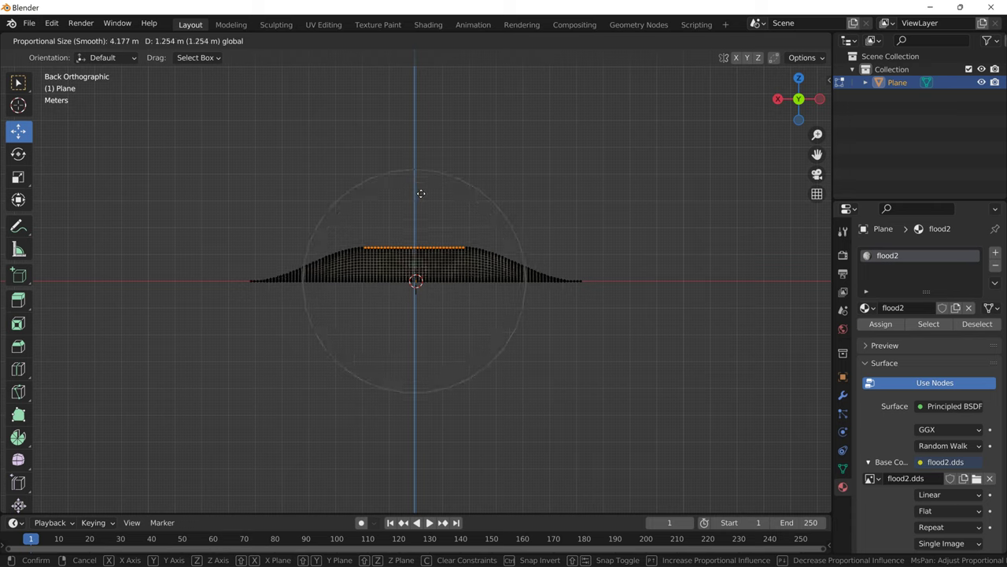
scroll(421, 193, "down", 2)
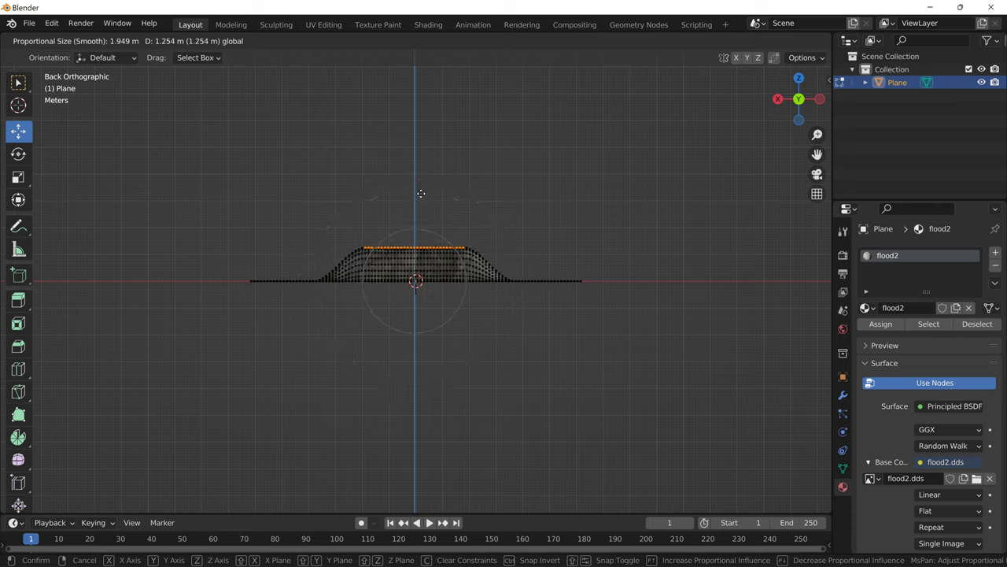
left_click_drag(421, 193, 421, 193)
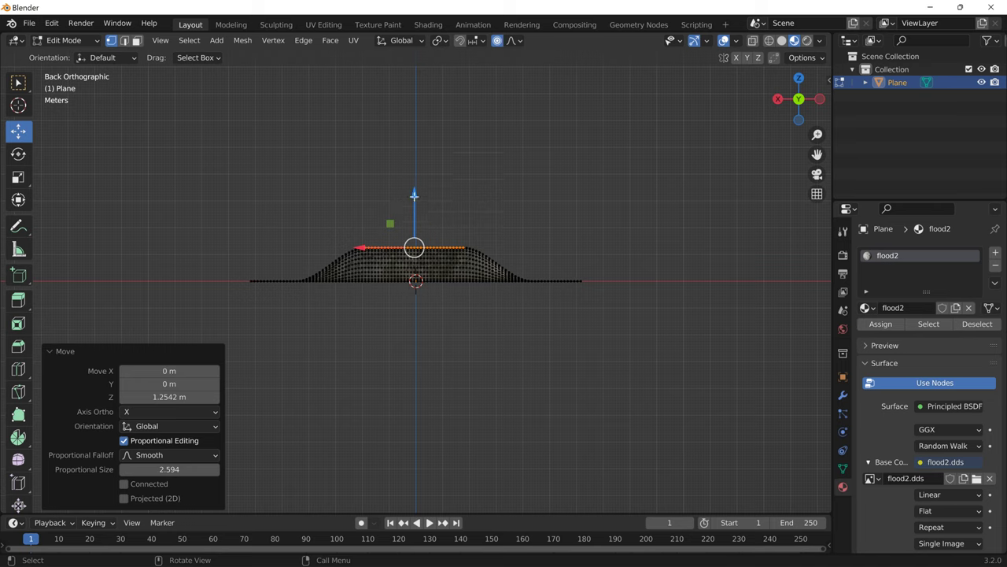
mouse_move(414, 195)
left_mouse_down()
mouse_move(415, 179)
mouse_move(415, 199)
left_mouse_up()
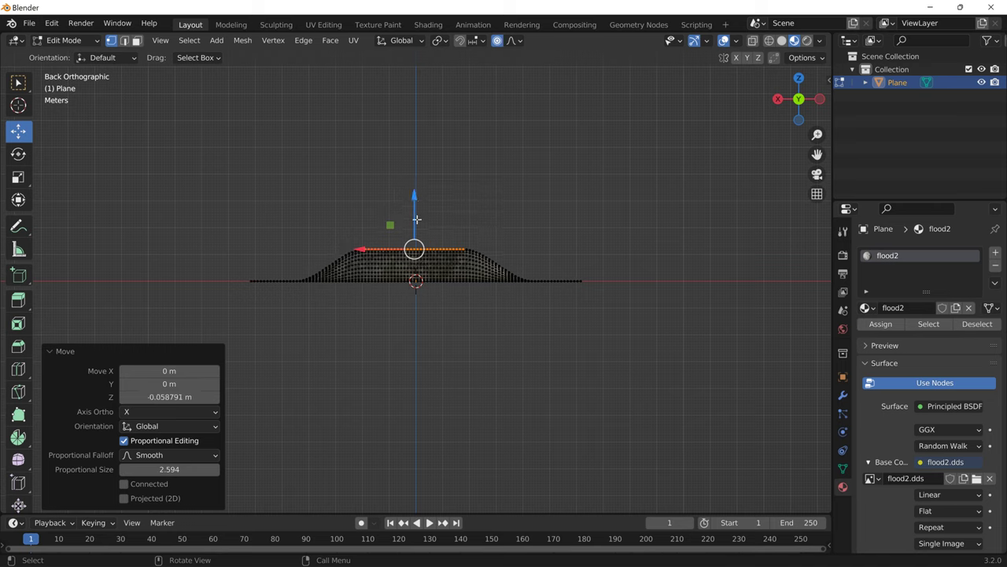
key("ctrl+z")
key("ctrl+z")
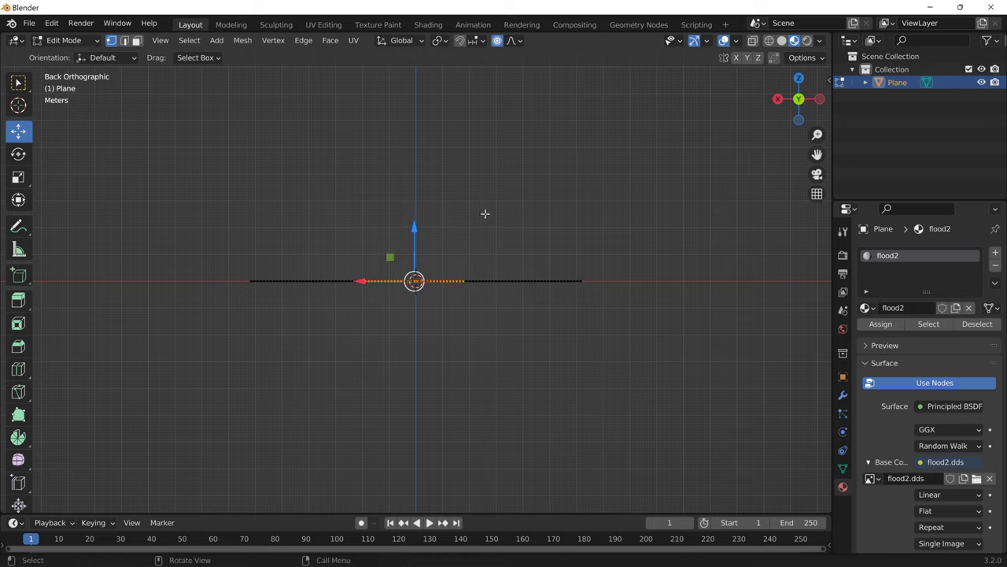
Box-select the middle vertices from the back with X-ray off and check in perspective which rows are selected
left_click_drag(365, 218, 466, 316)
middle_click_drag(465, 317, 423, 309)
middle_click_drag(474, 112, 685, 122)
left_click(752, 41)
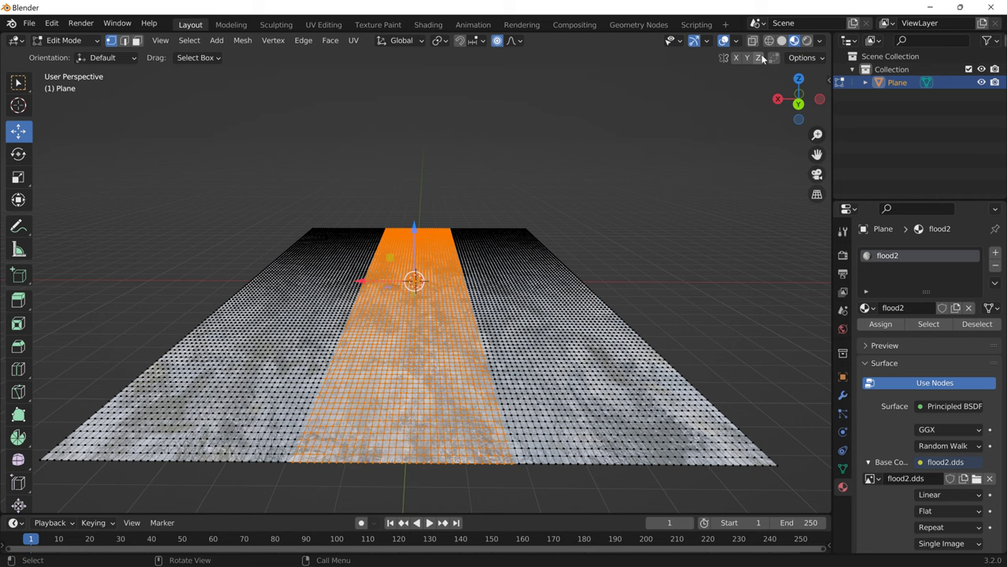
left_click(799, 103)
left_click(370, 310)
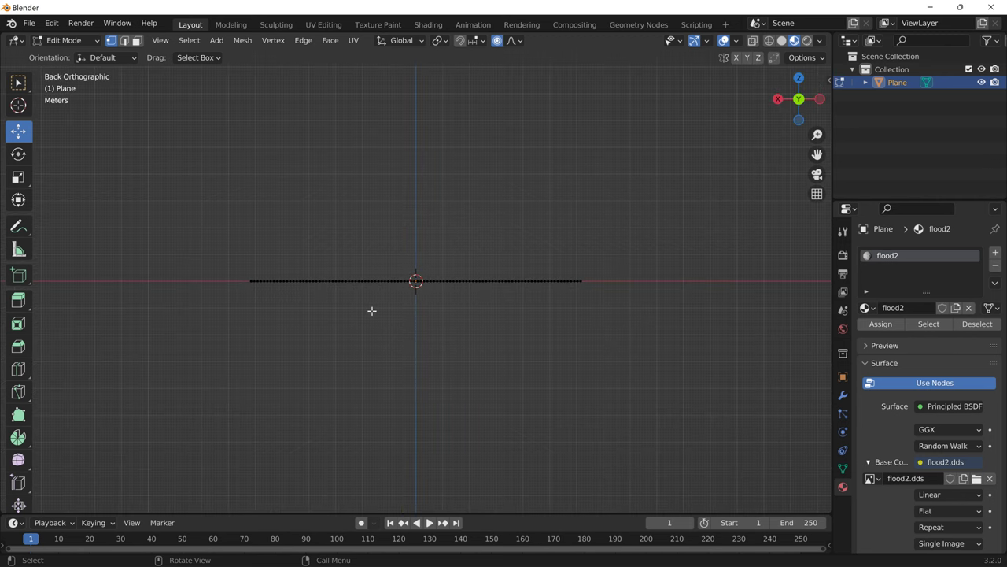
left_click_drag(364, 309, 461, 254)
middle_click_drag(462, 254, 481, 216)
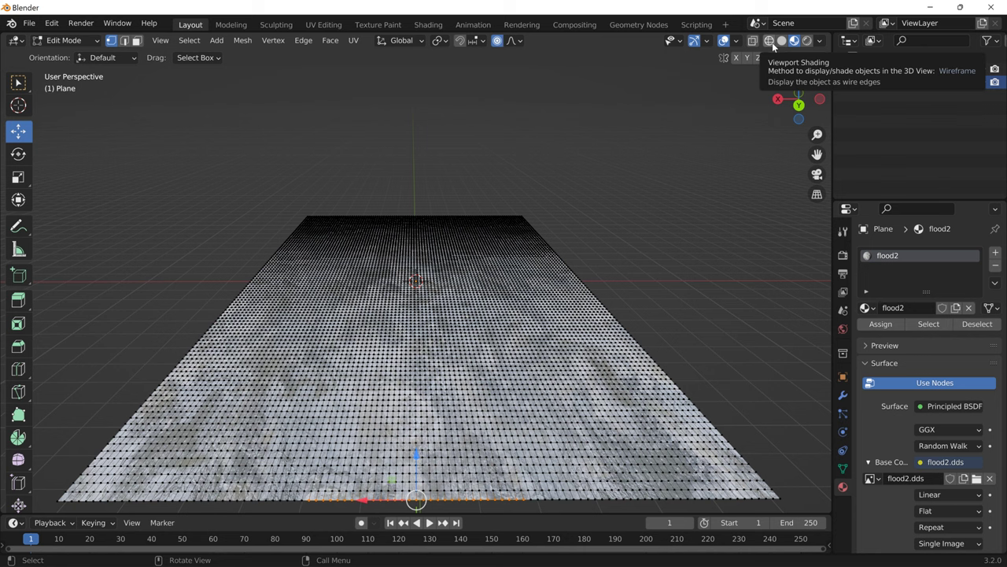
View the plane from the back with X-ray on and box-select the middle vertices along its whole length
left_click(799, 104)
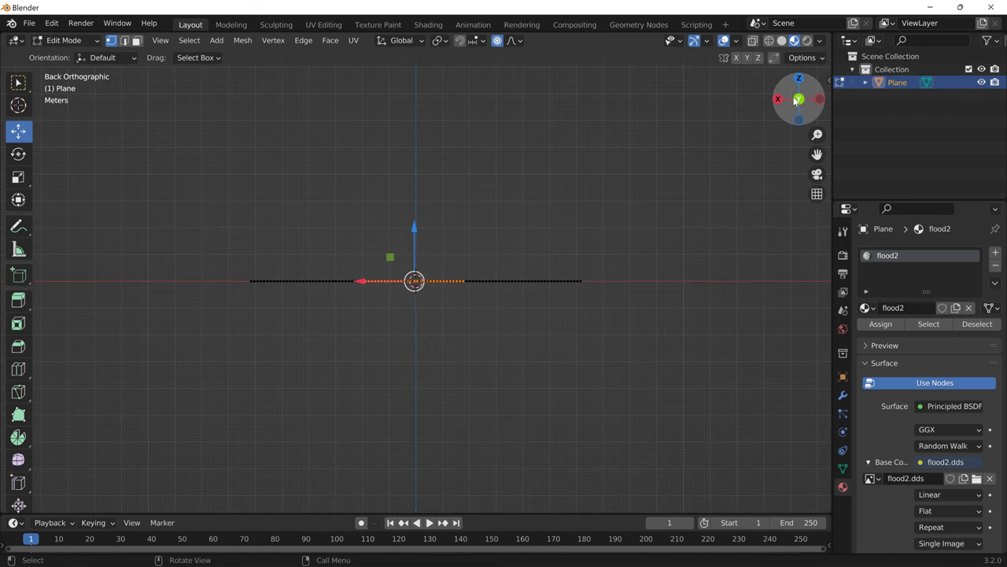
left_click(755, 43)
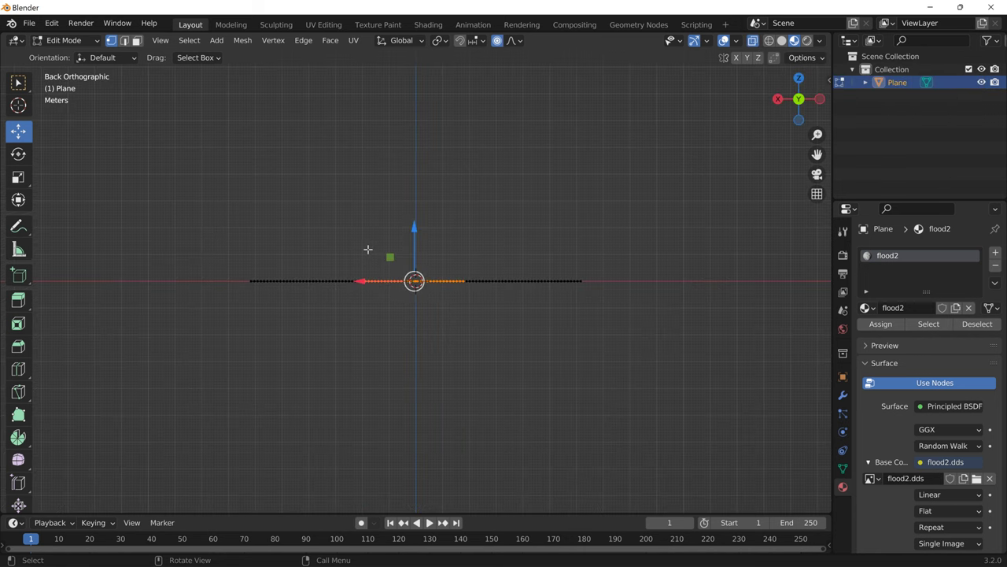
left_click_drag(367, 250, 464, 313)
left_click_drag(346, 233, 482, 316)
Raise the middle vertices about 1.22 m along Z with a smooth proportional size of about 4.18, and deselect them
key("g")
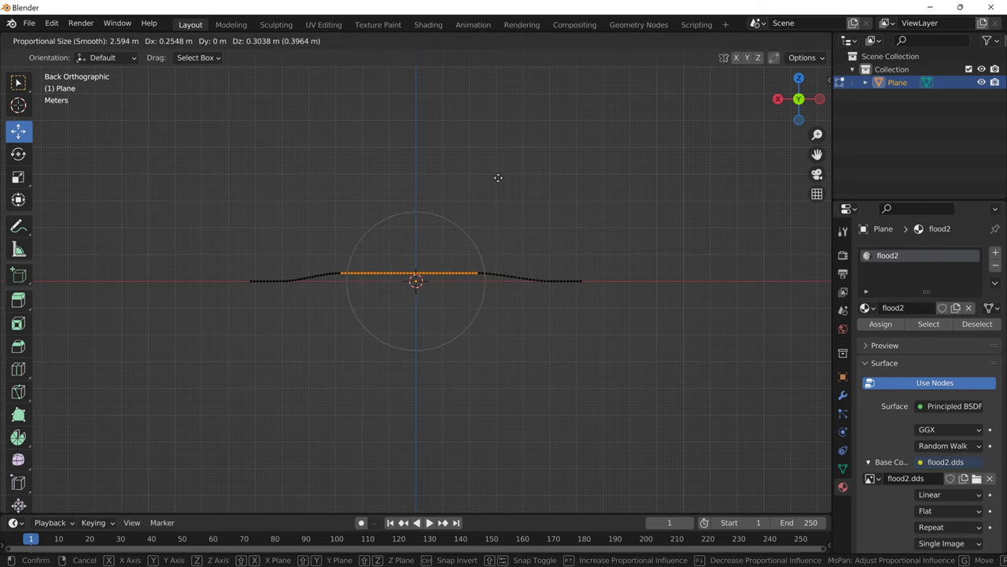
key("z")
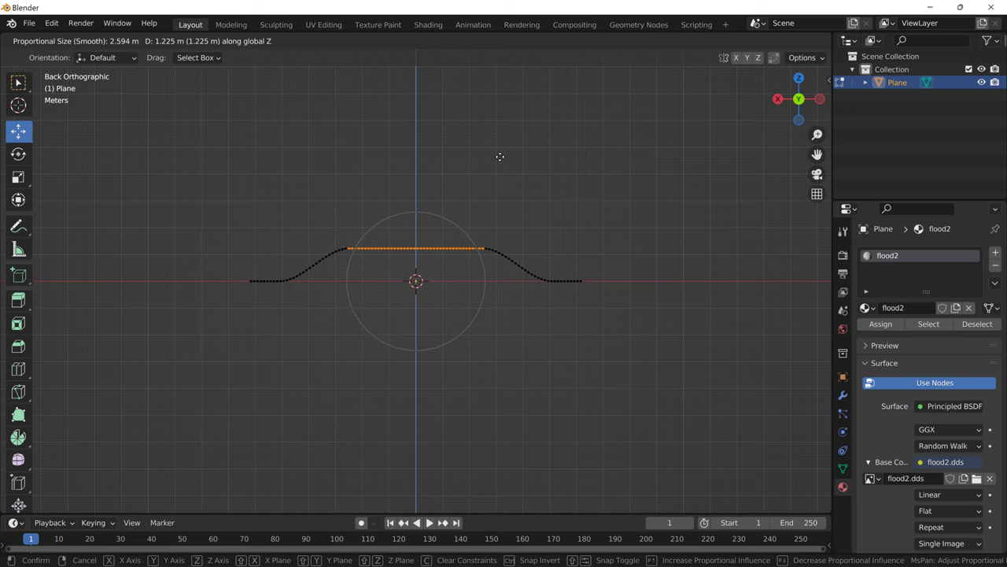
scroll(499, 156, "down", 5)
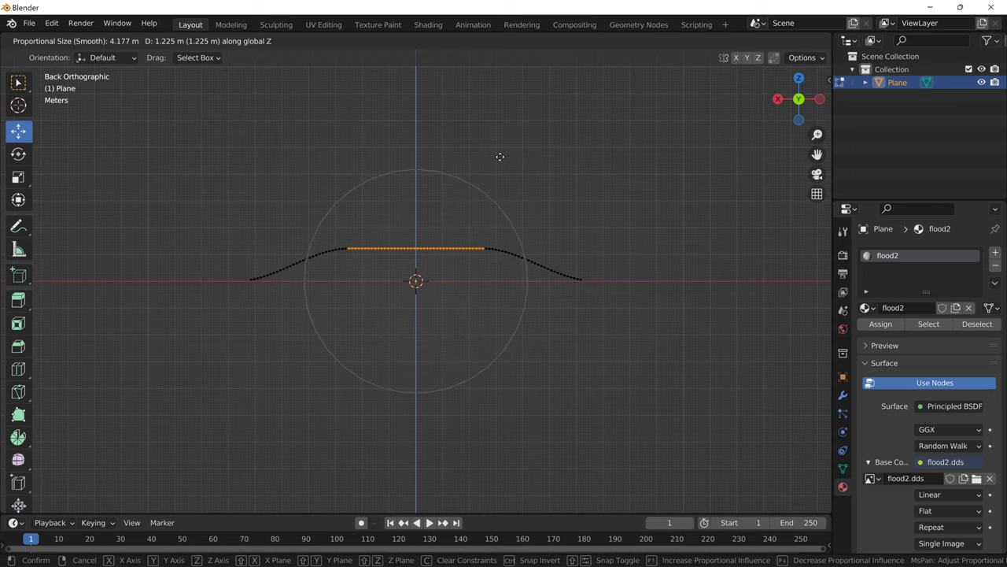
left_click(499, 157)
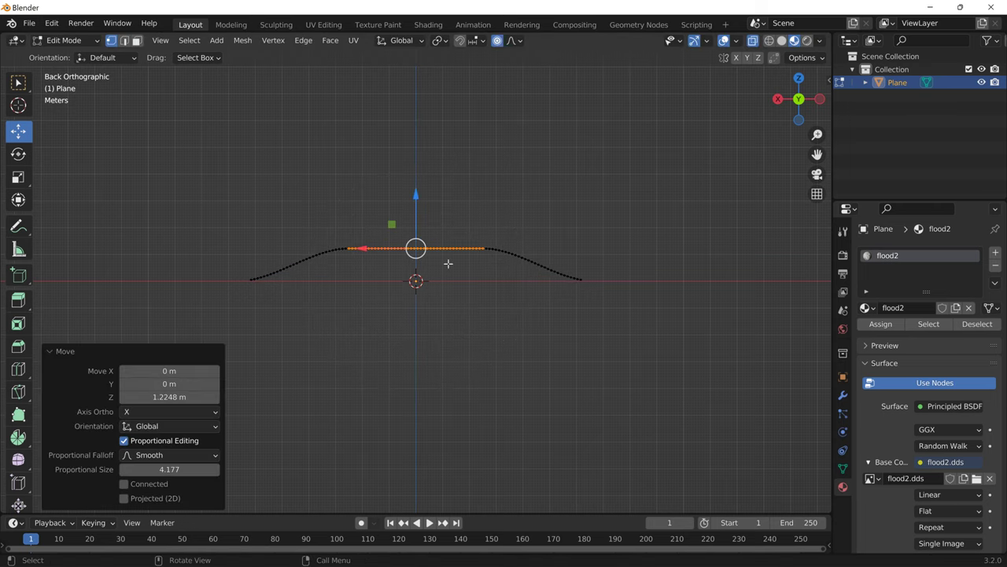
middle_click_drag(299, 311, 709, 229)
left_click(709, 229)
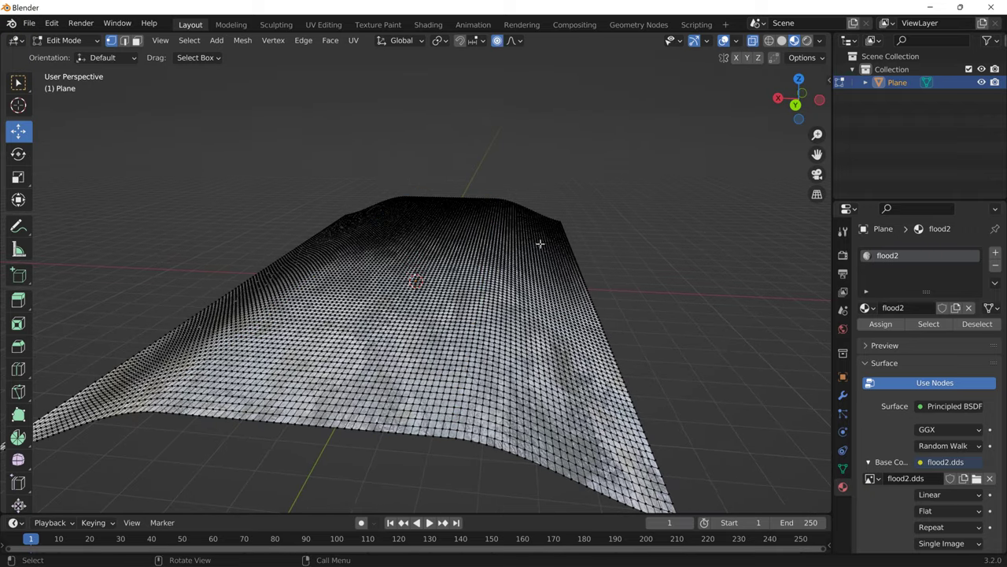
Box-select the vertex rows at both short ends of the plane from the top view
middle_click_drag(539, 243, 407, 307)
middle_click_drag(613, 315, 598, 283)
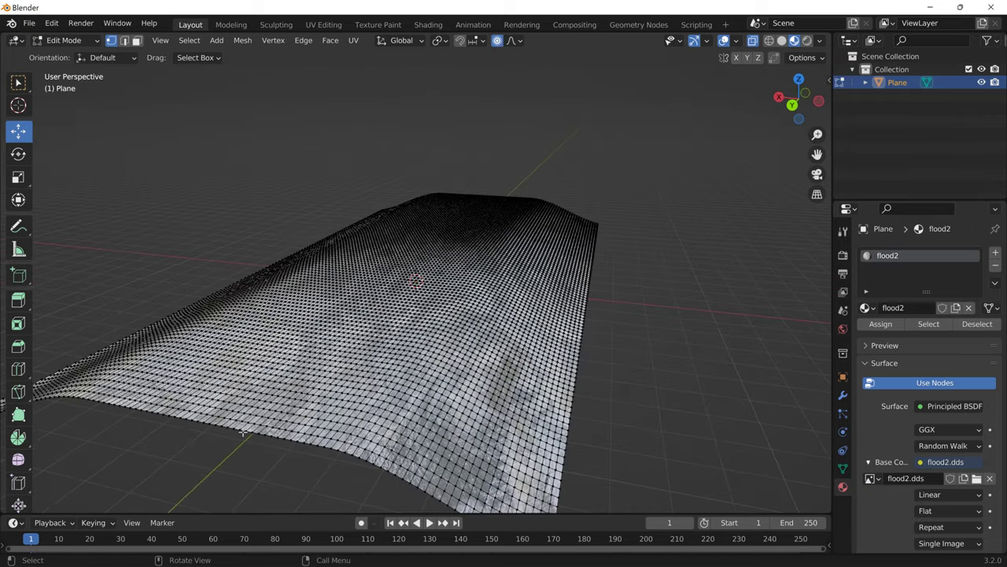
middle_click_drag(3, 405, 343, 317)
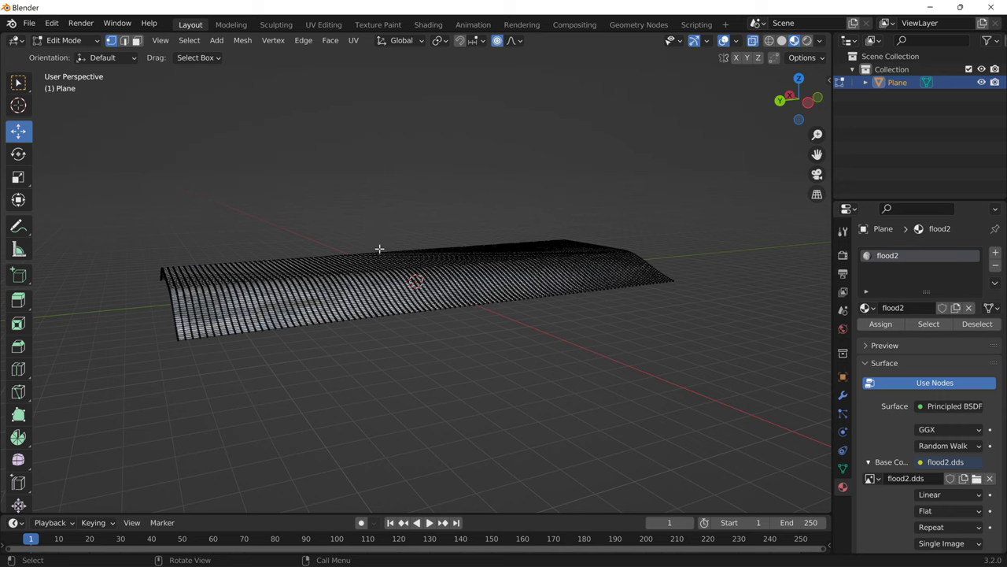
mouse_move(384, 302)
middle_mouse_down()
mouse_move(454, 298)
mouse_move(383, 313)
mouse_move(388, 323)
mouse_move(371, 316)
middle_mouse_up()
scroll(382, 313, "up", 2)
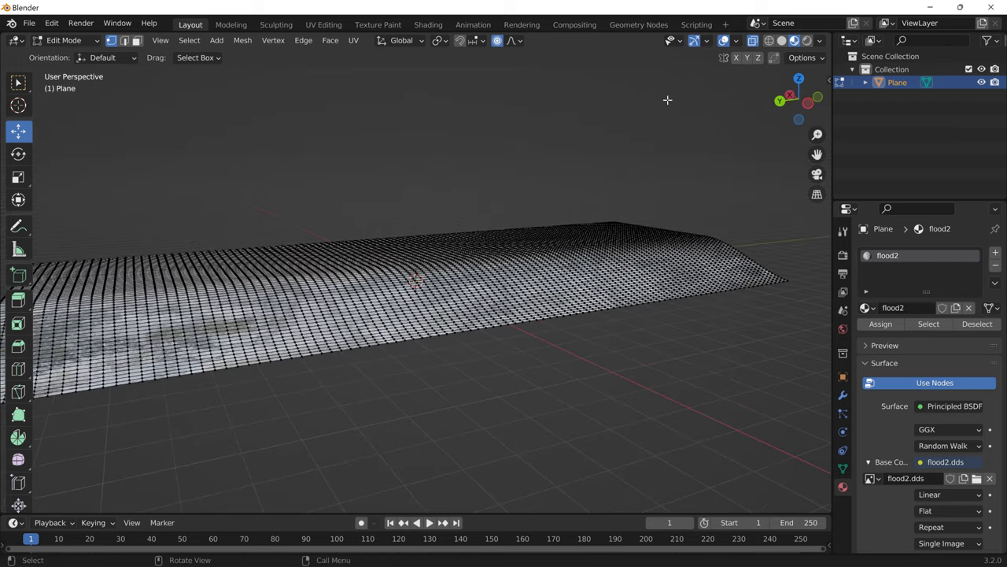
left_click(799, 78)
scroll(623, 149, "down", 3)
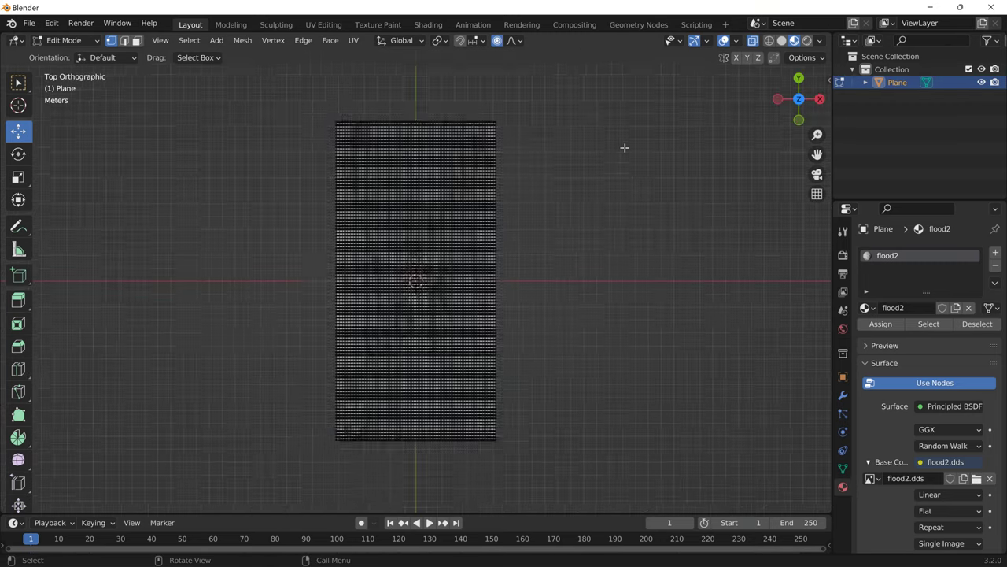
left_click_drag(328, 139, 507, 153)
left_click_drag(336, 445, 490, 406, "shift")
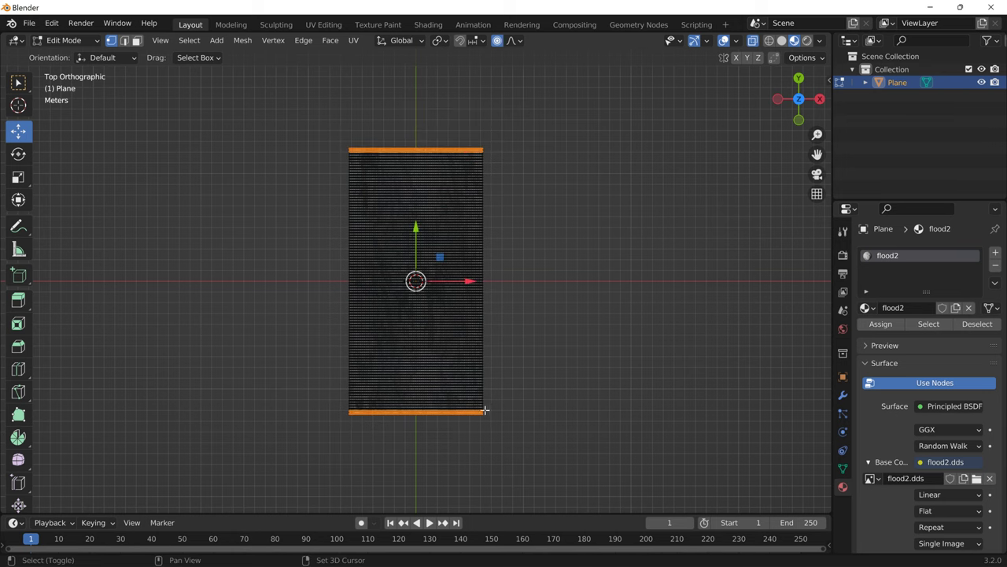
Lower both ends about 0.32 m along Z with a smooth proportional size of about 2.36
middle_click_drag(589, 277, 564, 258)
key("g")
key("z")
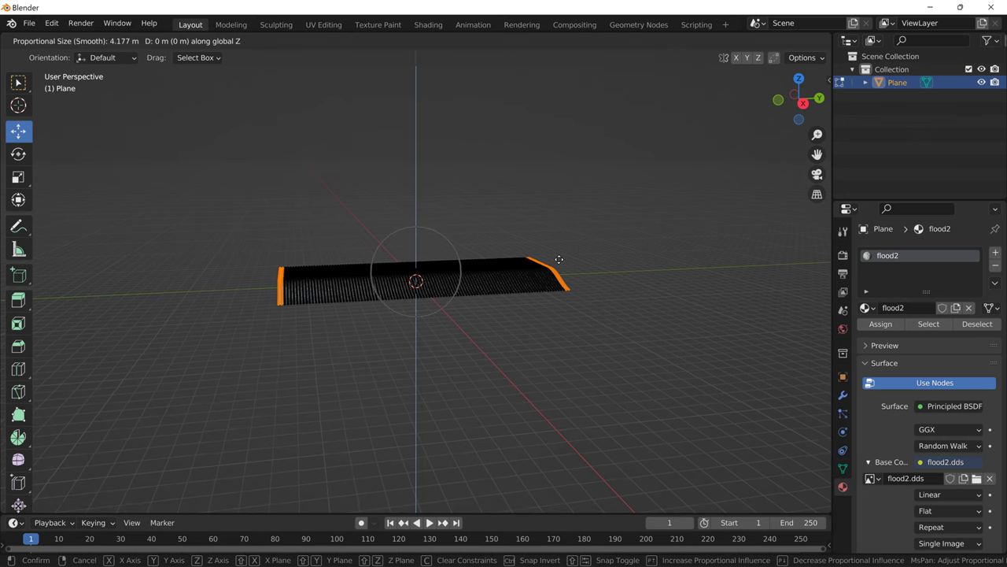
scroll(558, 268, "down", 4)
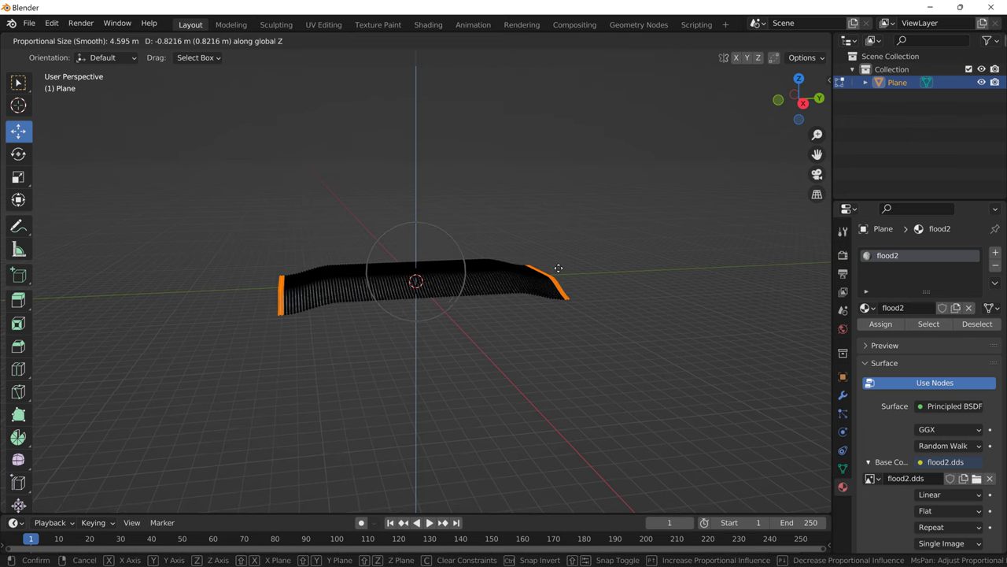
scroll(558, 268, "down", 4)
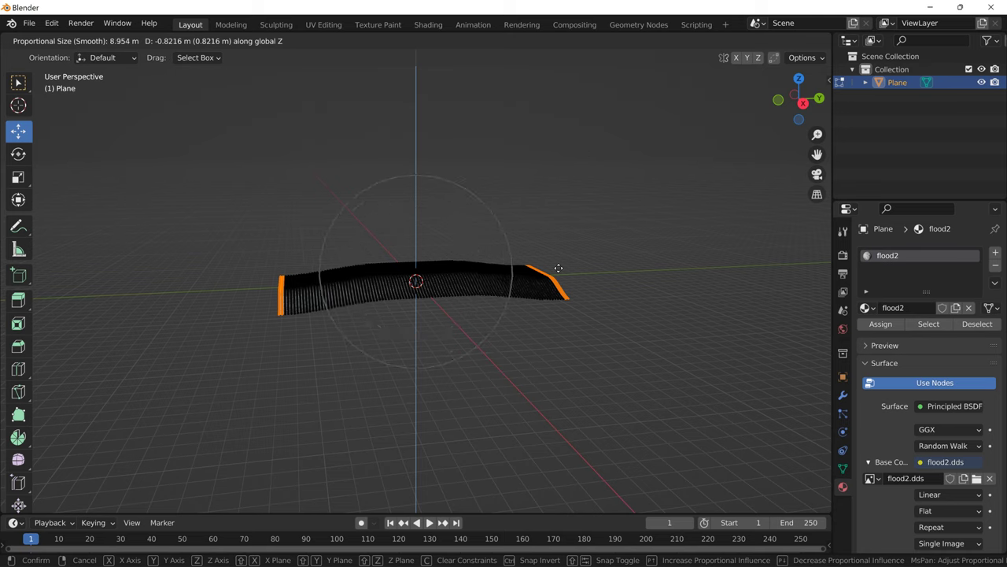
scroll(558, 267, "down", 1)
scroll(558, 268, "down", 1)
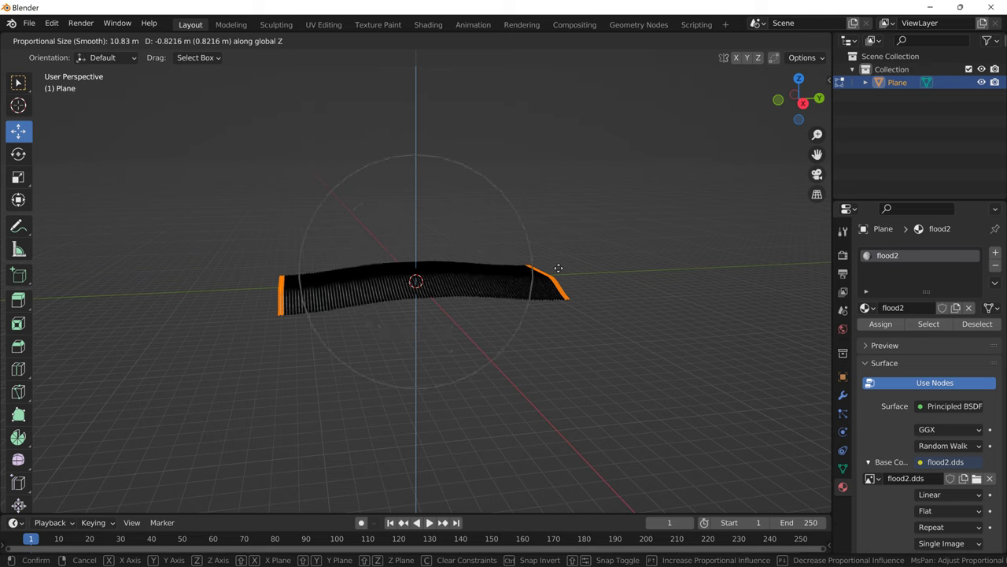
scroll(558, 268, "down", 1)
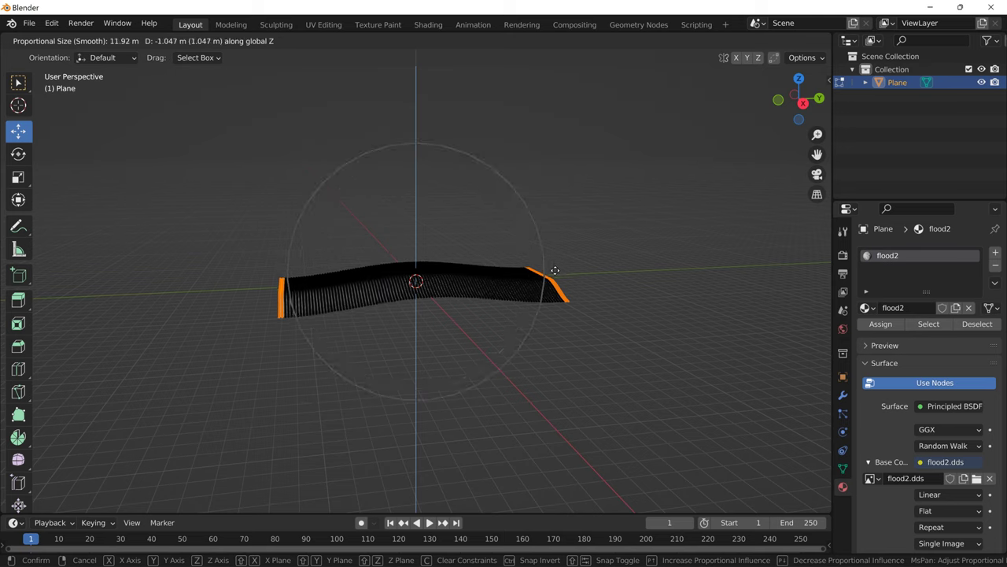
scroll(555, 270, "up", 13)
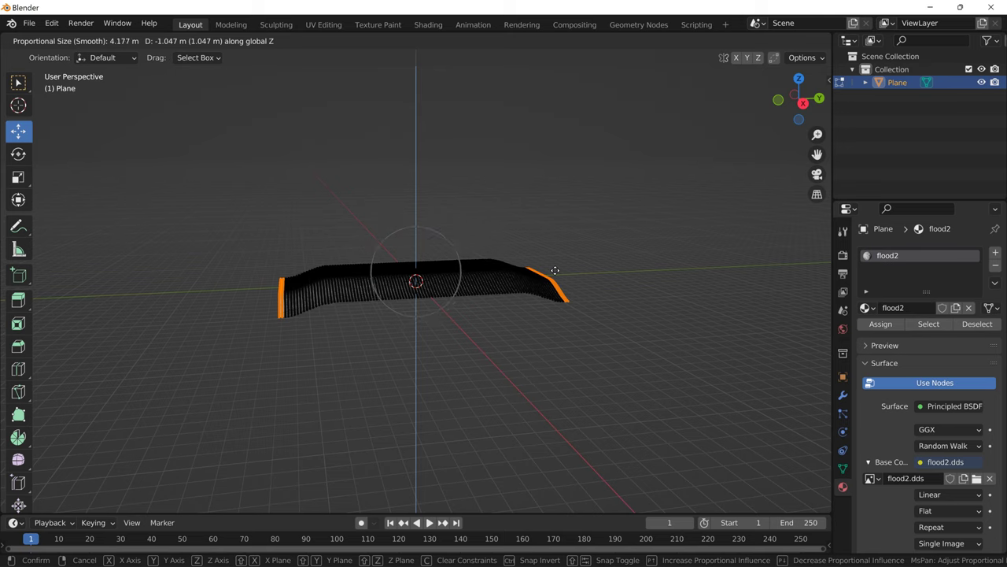
scroll(554, 269, "up", 8)
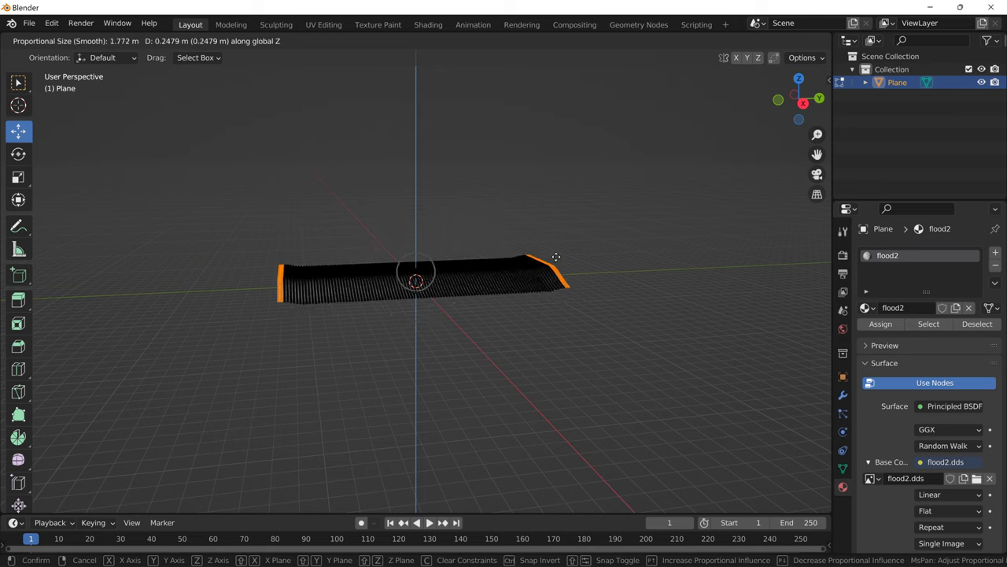
scroll(555, 267, "down", 4)
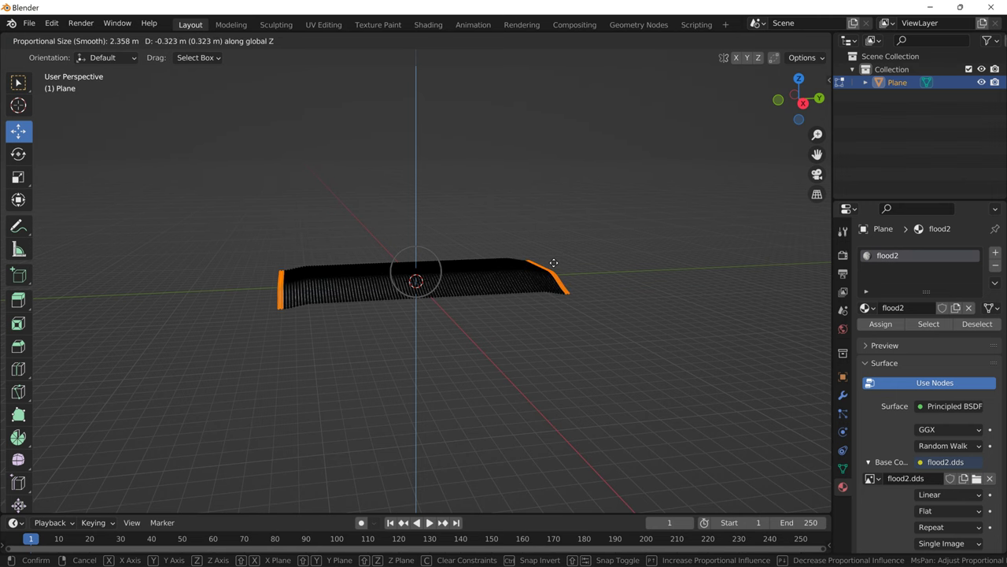
left_click(551, 265)
Lower the ends another 0.64 m or so along Z with a wider proportional size of about 5.05
middle_click_drag(488, 255, 509, 248)
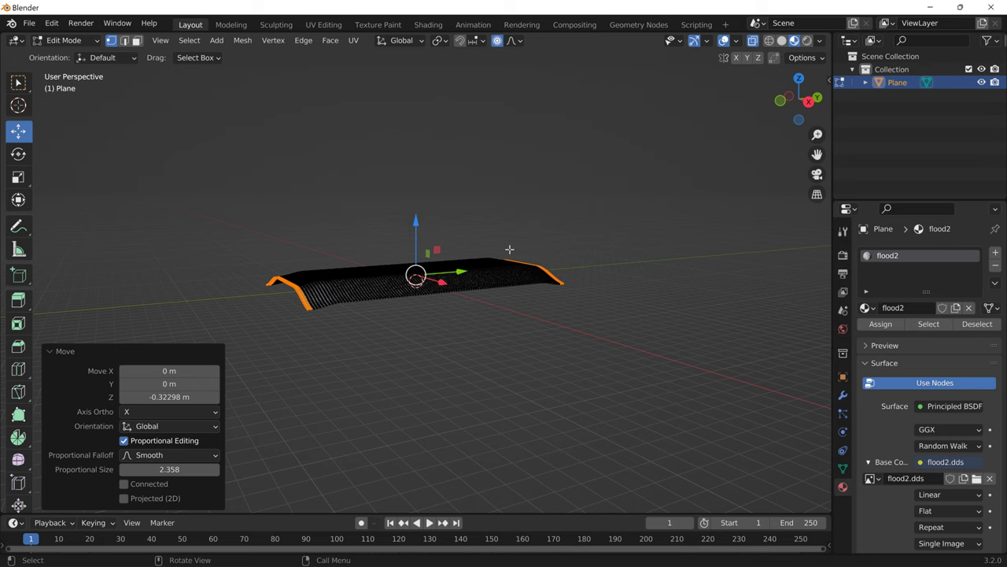
key("g")
key("z")
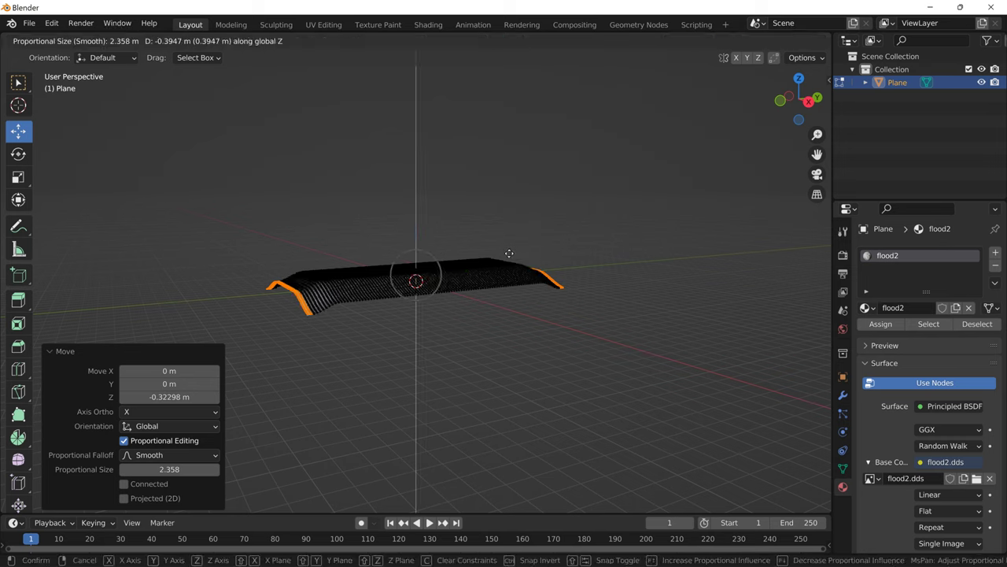
scroll(509, 256, "down", 8)
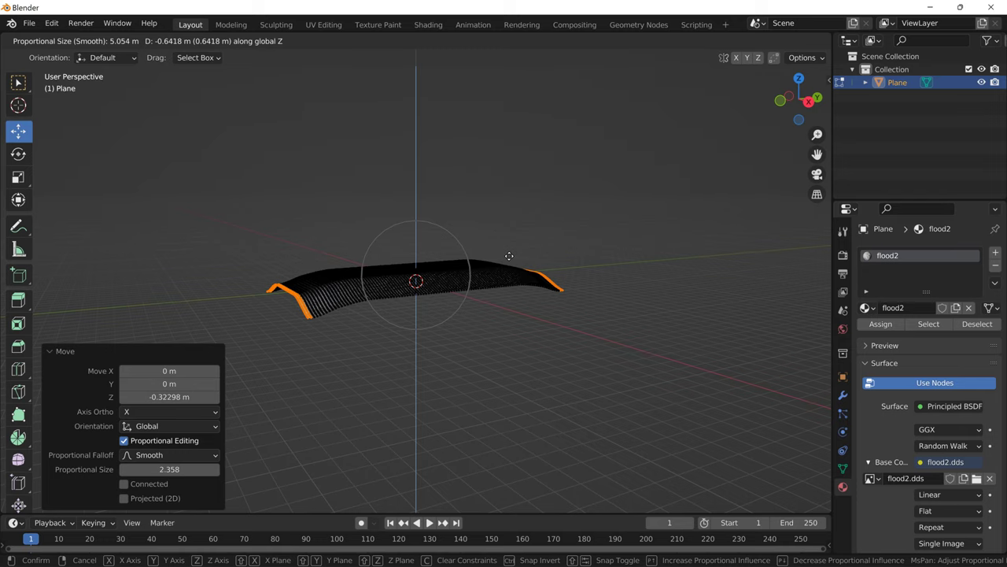
left_click(509, 255)
Return to Object Mode and duplicate the flood plane, offsetting the copy about 21.7 m along Y
middle_click_drag(508, 254, 367, 150)
left_click(79, 40)
left_click(77, 55)
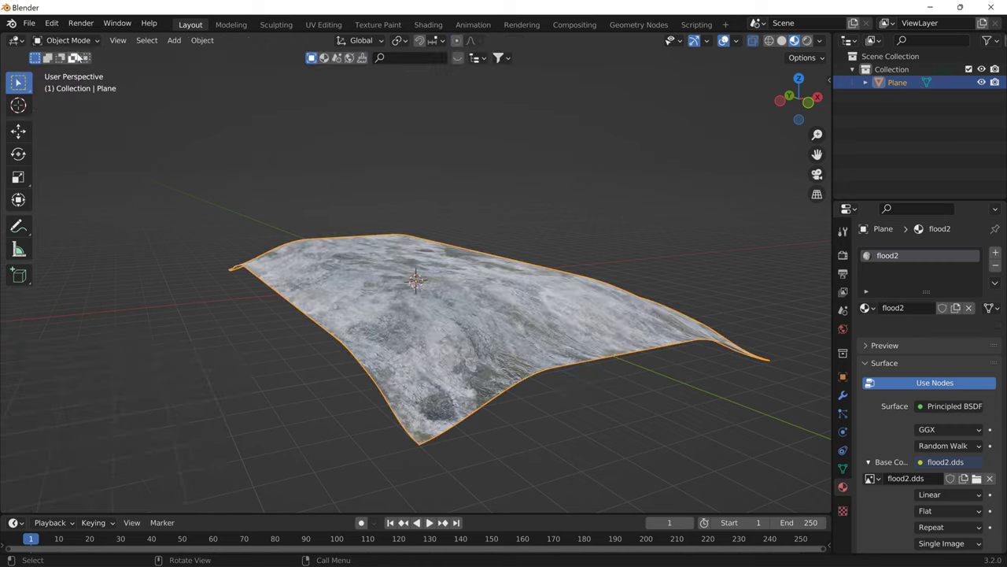
middle_click_drag(260, 216, 327, 252)
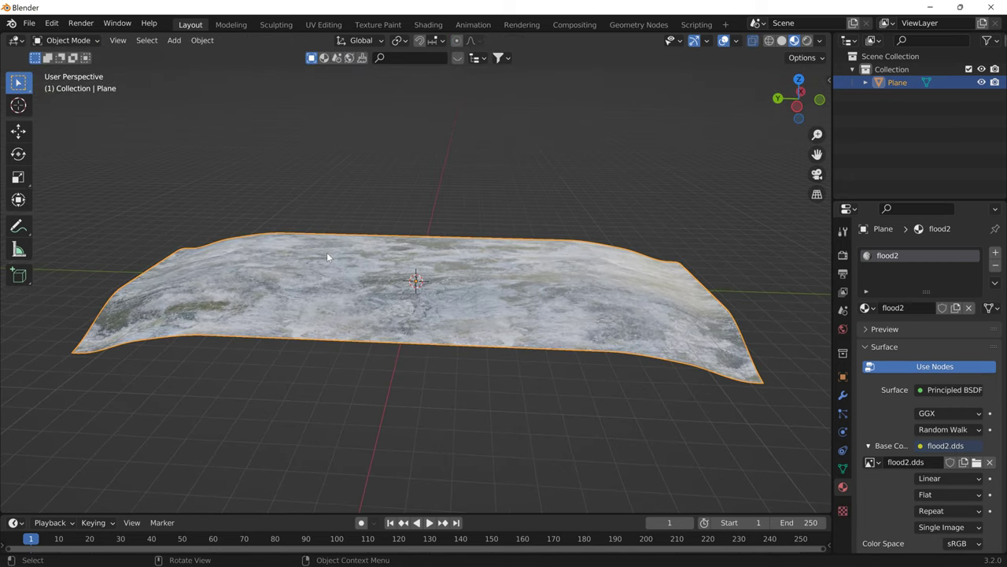
key("shift+d")
key("z")
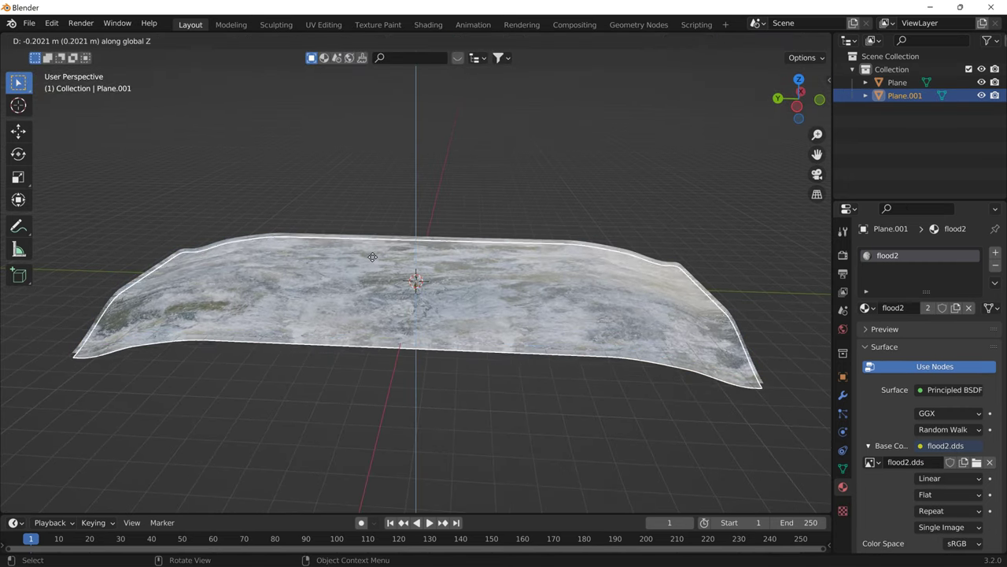
key("y")
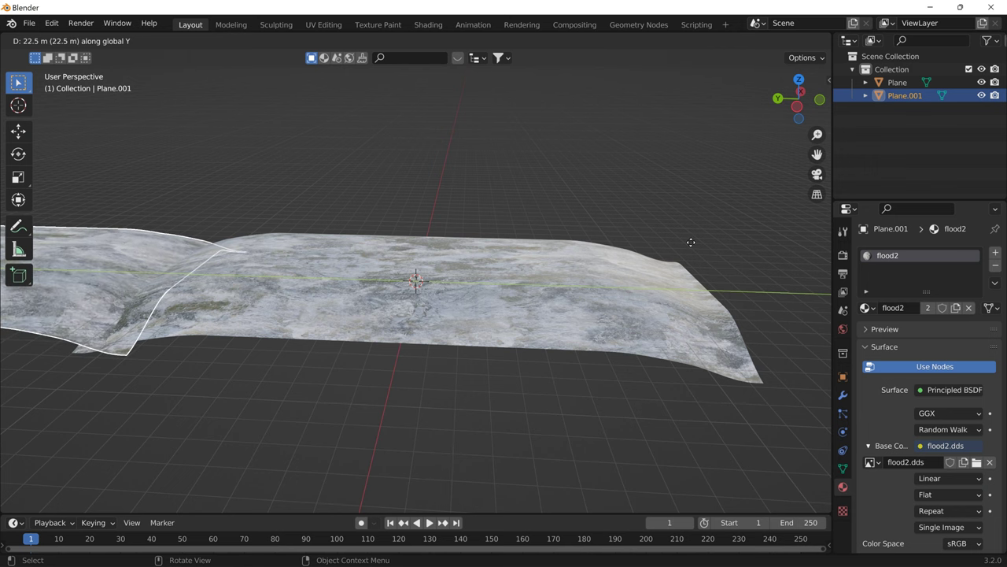
left_click(705, 239)
Select both overlapping planes and join them into one object
middle_click_drag(706, 238, 289, 247)
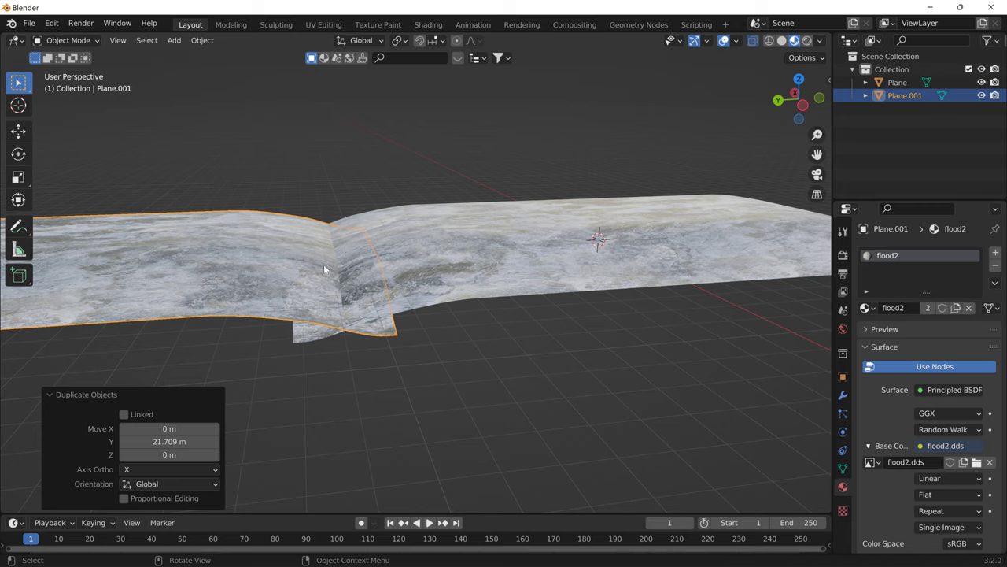
left_click(463, 259, "shift")
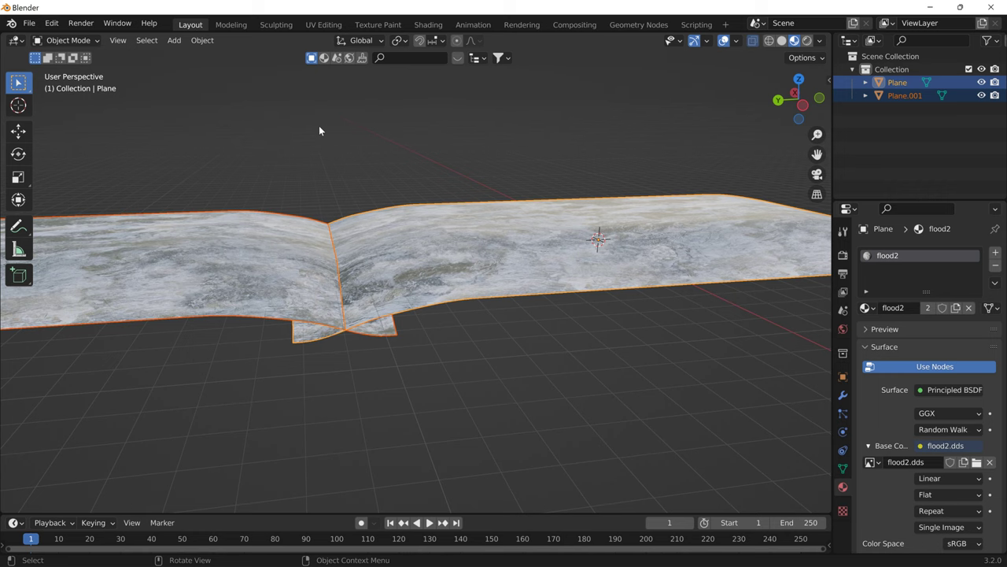
left_click(202, 40)
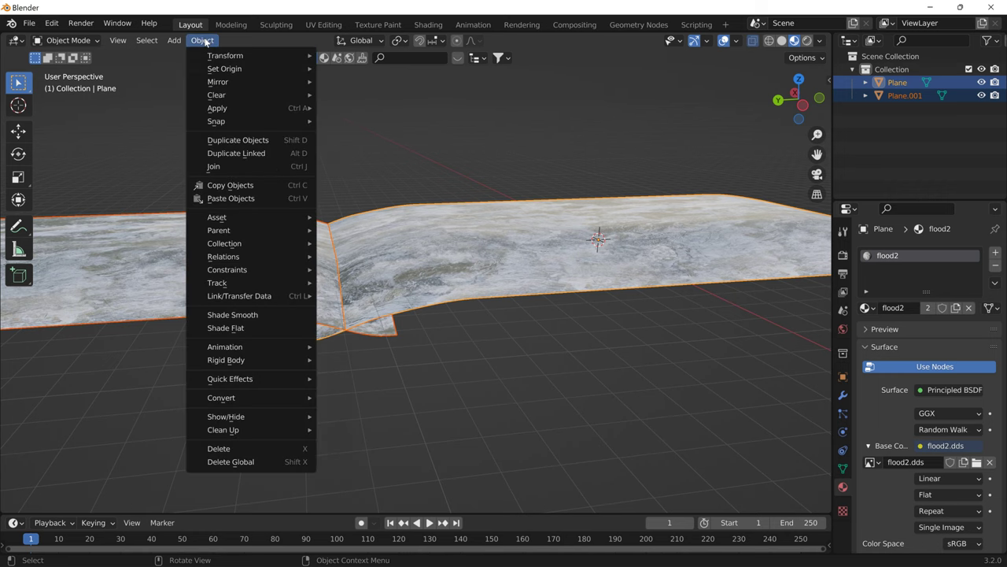
left_click(244, 165)
Inspect the seam between the joined planes and switch the object to Sculpt Mode
scroll(245, 155, "down", 1)
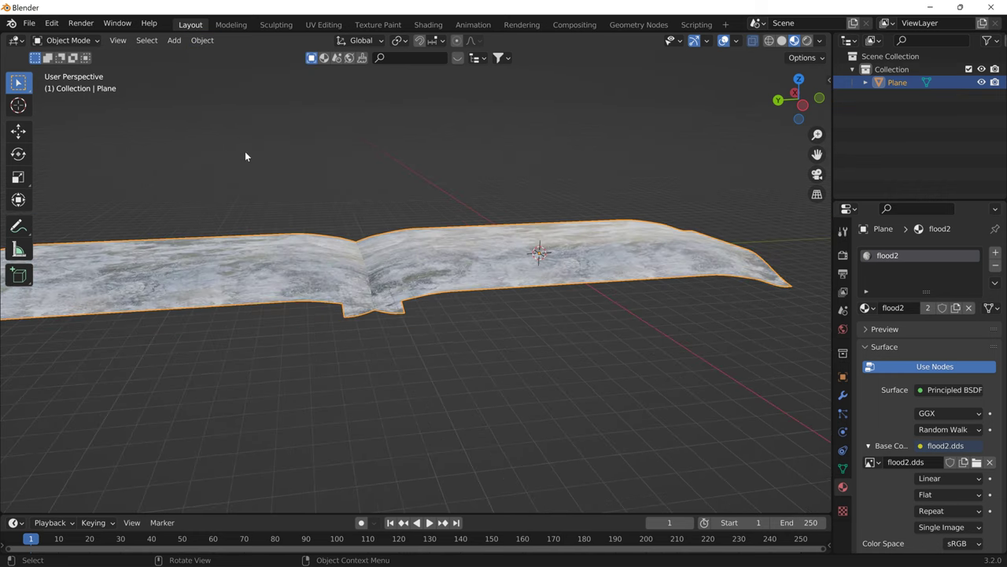
middle_click_drag(247, 153, 426, 246)
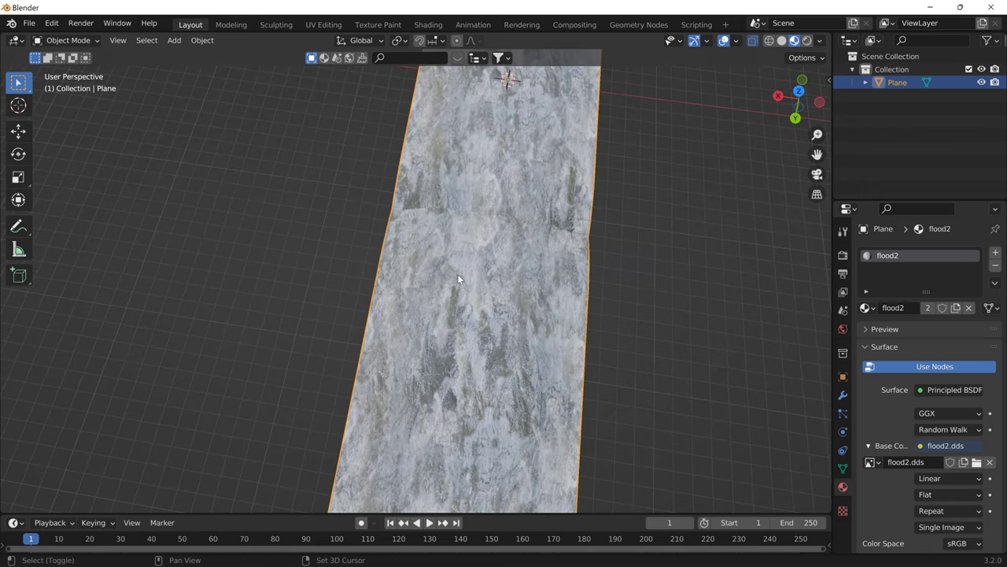
middle_click_drag(459, 279, 451, 199)
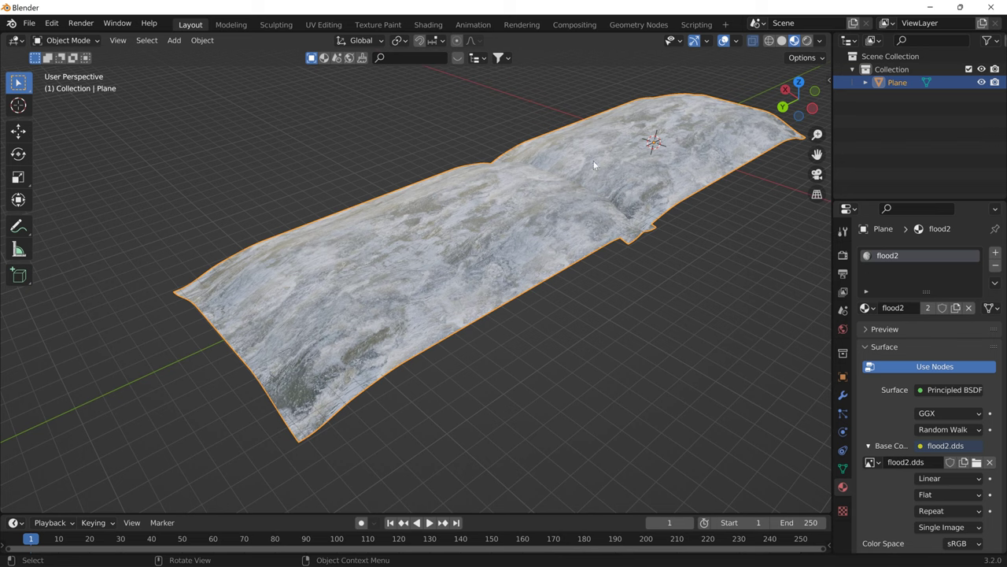
middle_click_drag(491, 207, 429, 180)
left_click(85, 42)
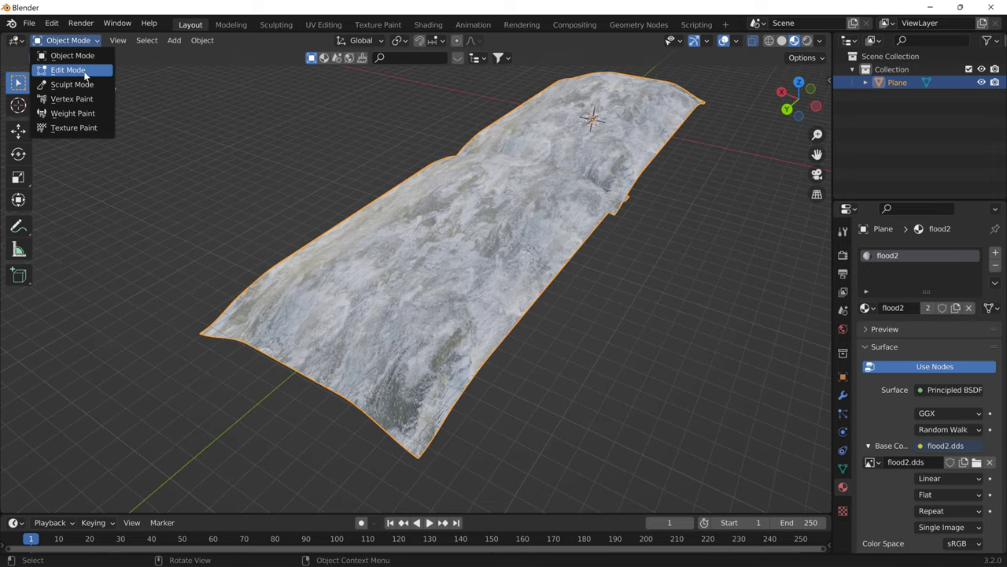
left_click(67, 83)
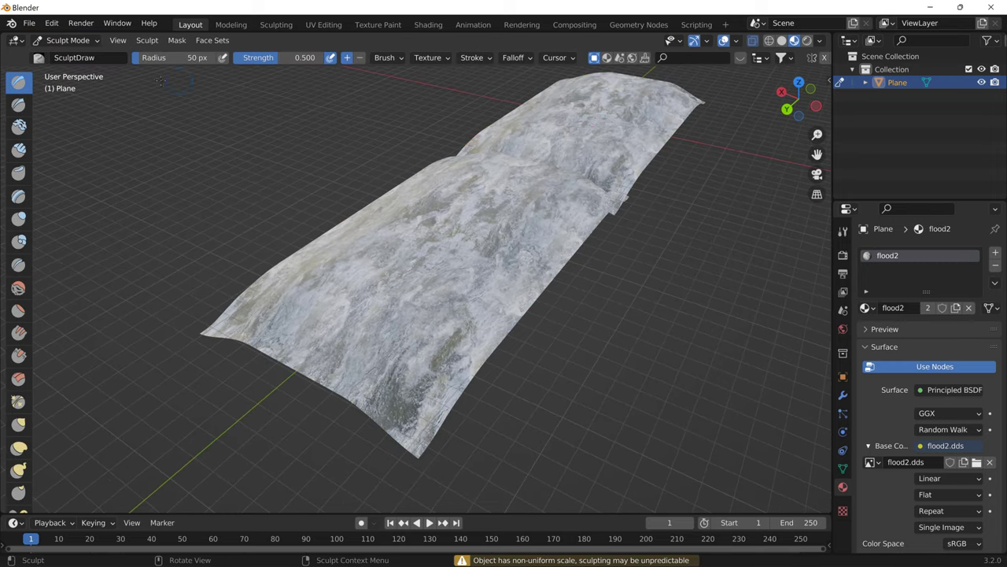
Choose the Cloth sculpt brush and set its strength to 0.741 and its radius to 223 px
scroll(36, 436, "down", 5)
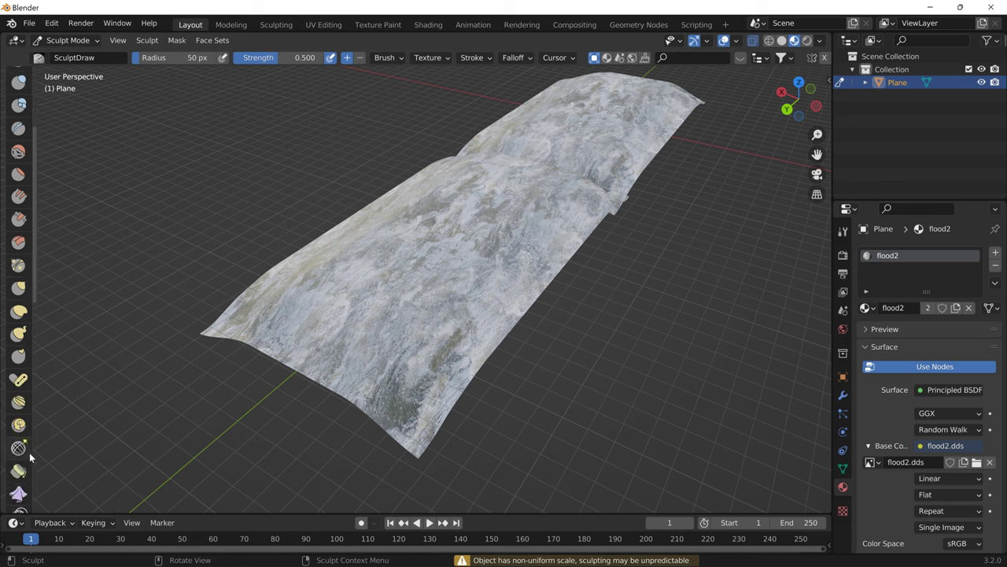
left_click(18, 494)
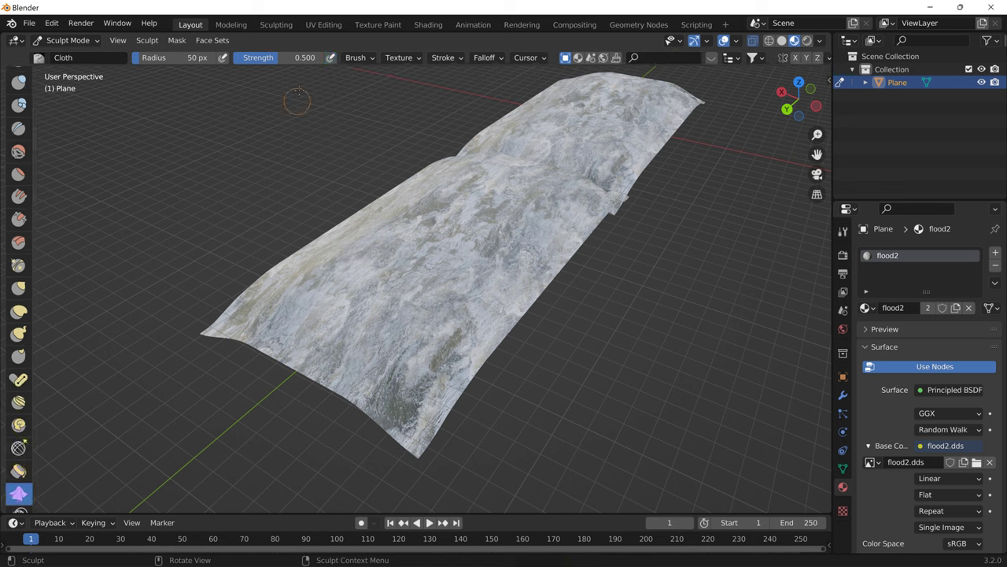
left_click(359, 60)
left_click(367, 57)
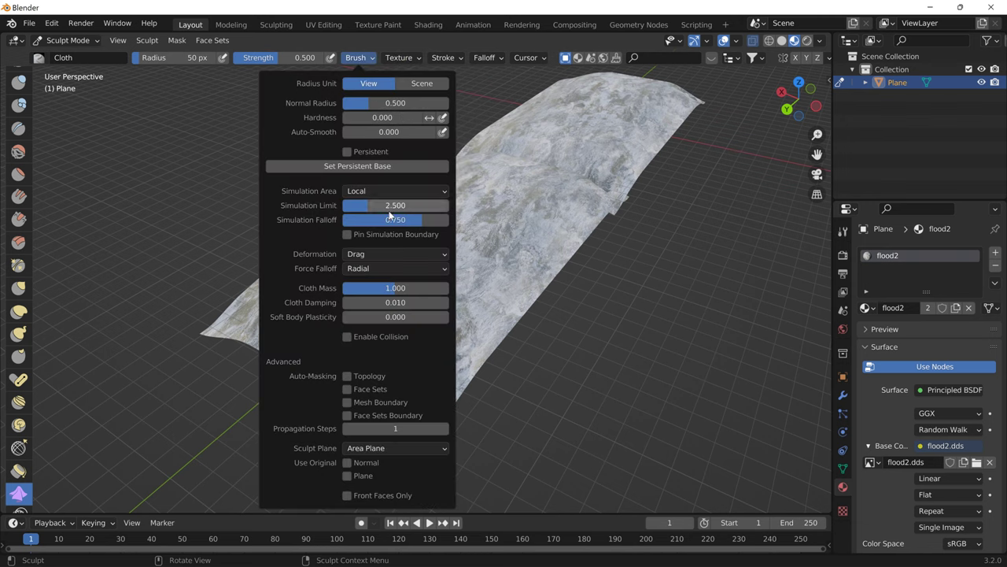
left_click_drag(390, 214, 440, 214)
left_click_drag(307, 61, 308, 61)
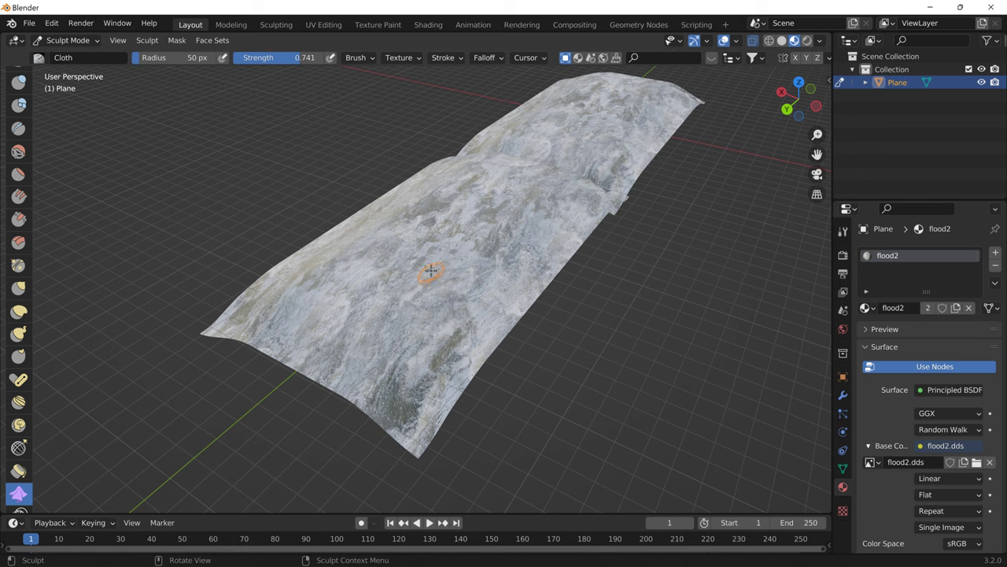
key("f")
left_click(477, 265)
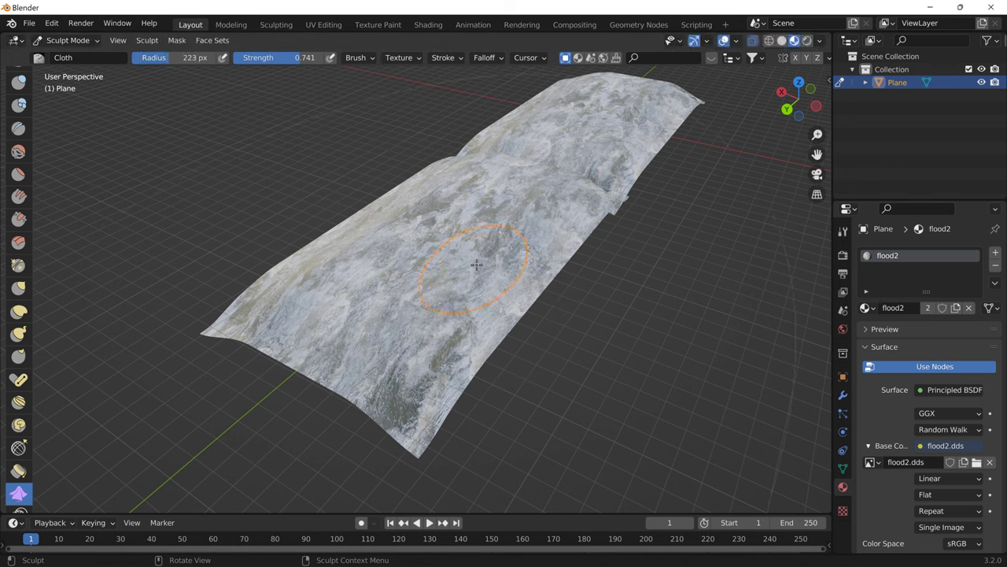
Pull cloth wrinkles into the surface of the joined flood planes with several strokes
mouse_move(452, 238)
left_mouse_down()
mouse_move(434, 241)
mouse_move(351, 325)
mouse_move(326, 329)
mouse_move(341, 341)
left_mouse_up()
left_click_drag(263, 381, 262, 381)
left_click_drag(358, 345, 261, 370)
left_click_drag(537, 179, 539, 180)
middle_click_drag(539, 180, 430, 135)
middle_click_drag(708, 305, 494, 271, "shift")
left_click_drag(672, 274, 718, 249)
middle_click_drag(718, 248, 548, 254)
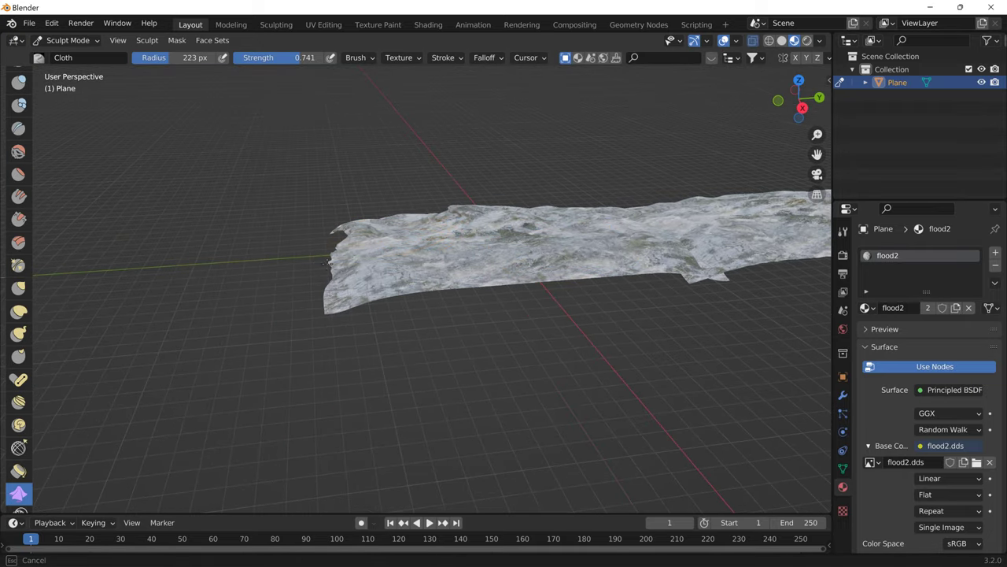
mouse_move(354, 254)
left_mouse_down()
mouse_move(364, 262)
mouse_move(484, 225)
left_mouse_up()
mouse_move(423, 255)
left_mouse_down()
mouse_move(528, 208)
mouse_move(526, 242)
mouse_move(612, 287)
mouse_move(564, 270)
left_mouse_up()
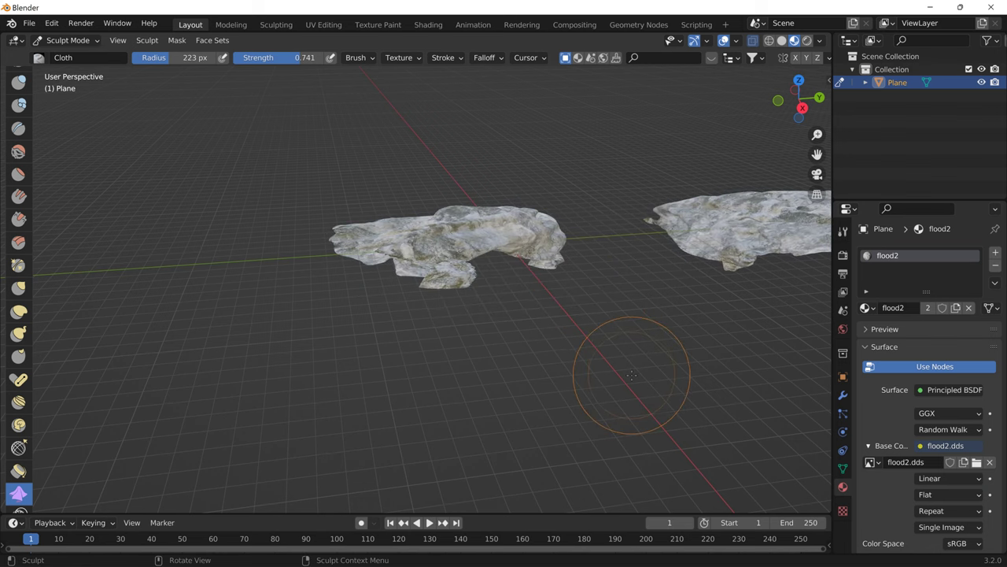
key("ctrl+z")
middle_click_drag(545, 113, 595, 143)
key("ctrl+z")
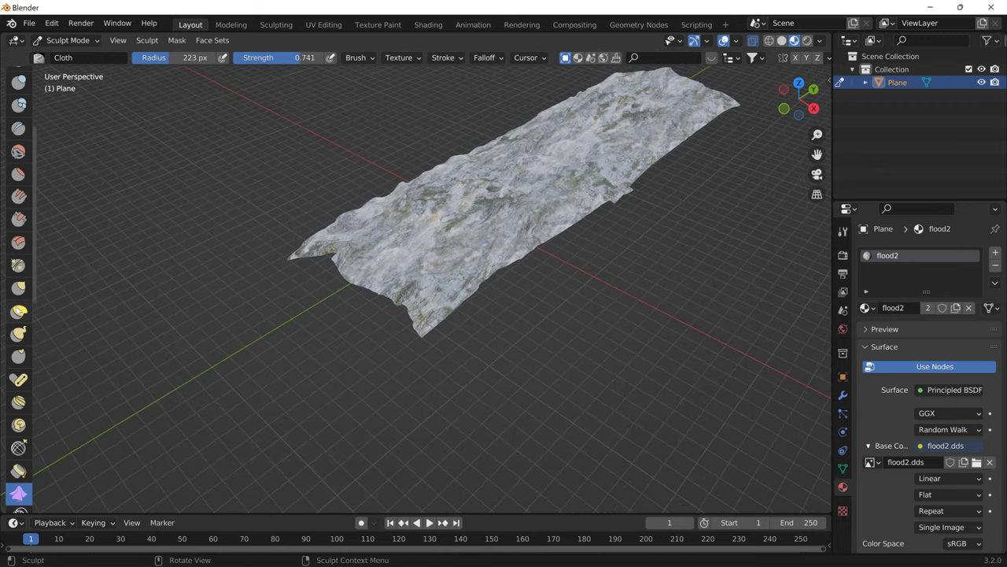
Switch the viewport to solid shading and turn off X-ray, undoing the test cloth stroke
left_click(783, 41)
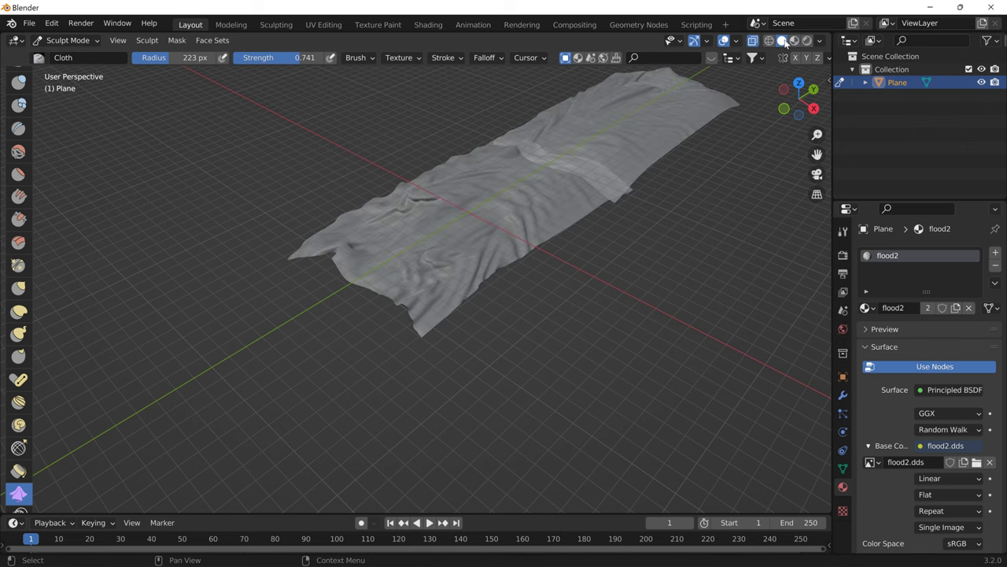
middle_click_drag(749, 161, 728, 249)
left_click_drag(728, 249, 611, 228)
key("ctrl+z")
key("ctrl+z")
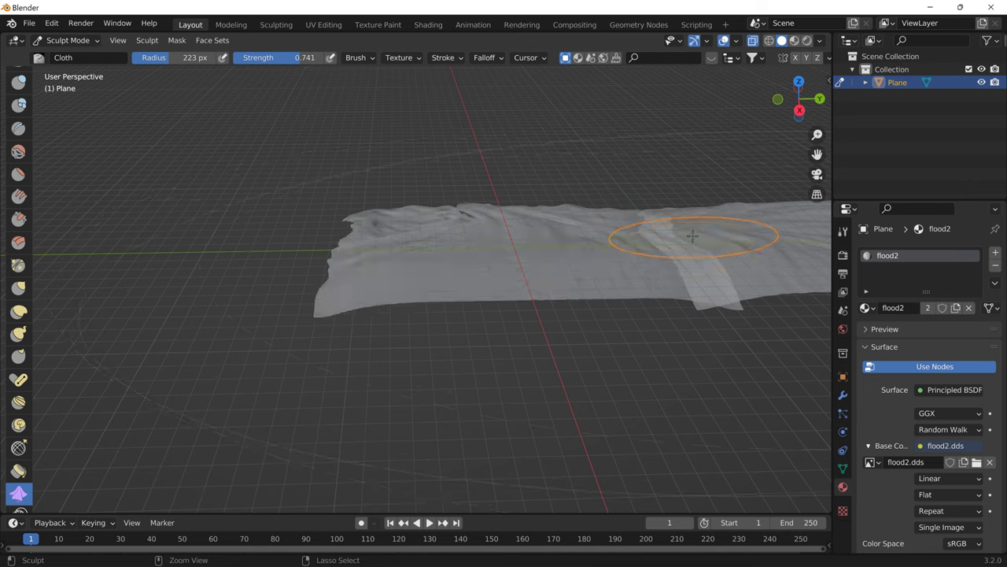
left_click(750, 40)
Pull flowing cloth folds along both planes and across the overlap where they meet
mouse_move(595, 238)
left_mouse_down()
mouse_move(524, 243)
mouse_move(597, 245)
mouse_move(578, 243)
left_mouse_up()
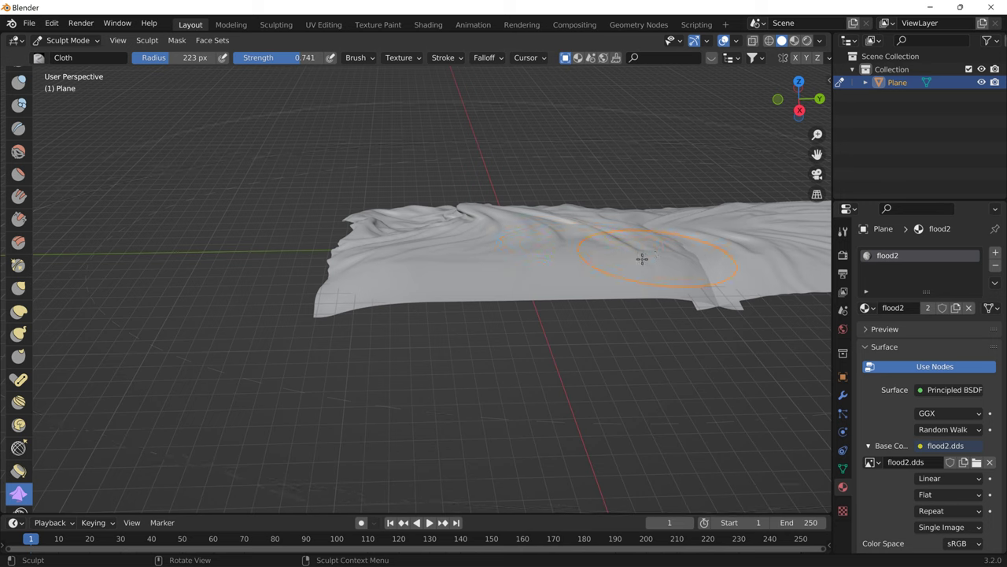
mouse_move(405, 258)
left_mouse_down()
mouse_move(459, 265)
mouse_move(322, 294)
mouse_move(471, 267)
left_mouse_up()
mouse_move(471, 267)
middle_mouse_down()
mouse_move(441, 271)
mouse_move(472, 244)
mouse_move(503, 260)
mouse_move(382, 244)
mouse_move(440, 314)
mouse_move(495, 356)
mouse_move(427, 348)
mouse_move(548, 281)
mouse_move(533, 183)
middle_mouse_up()
mouse_move(441, 275)
left_mouse_down()
mouse_move(544, 207)
mouse_move(552, 222)
mouse_move(580, 211)
left_mouse_up()
mouse_move(580, 210)
middle_mouse_down()
mouse_move(479, 222)
mouse_move(500, 290)
middle_mouse_up()
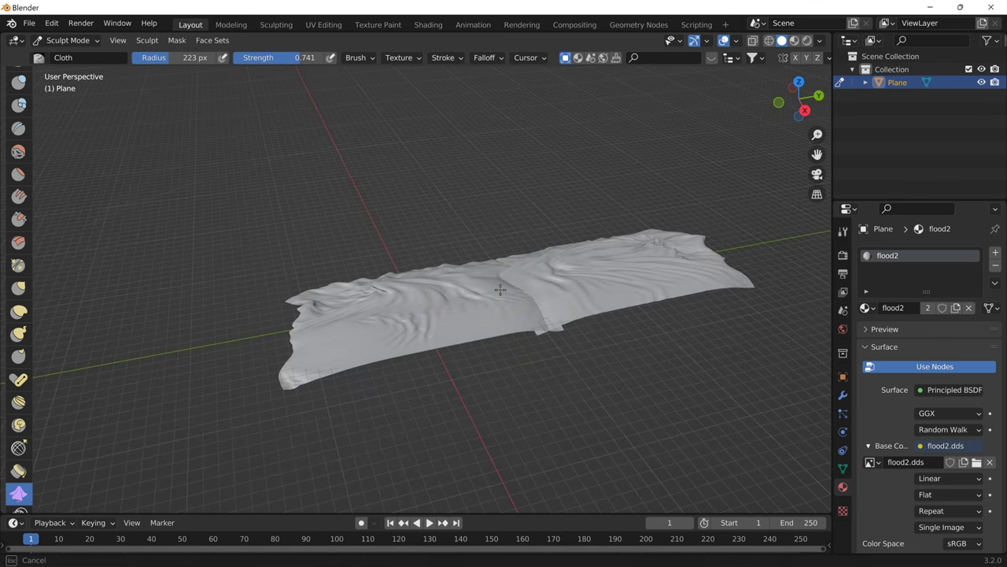
left_click_drag(536, 287, 516, 288)
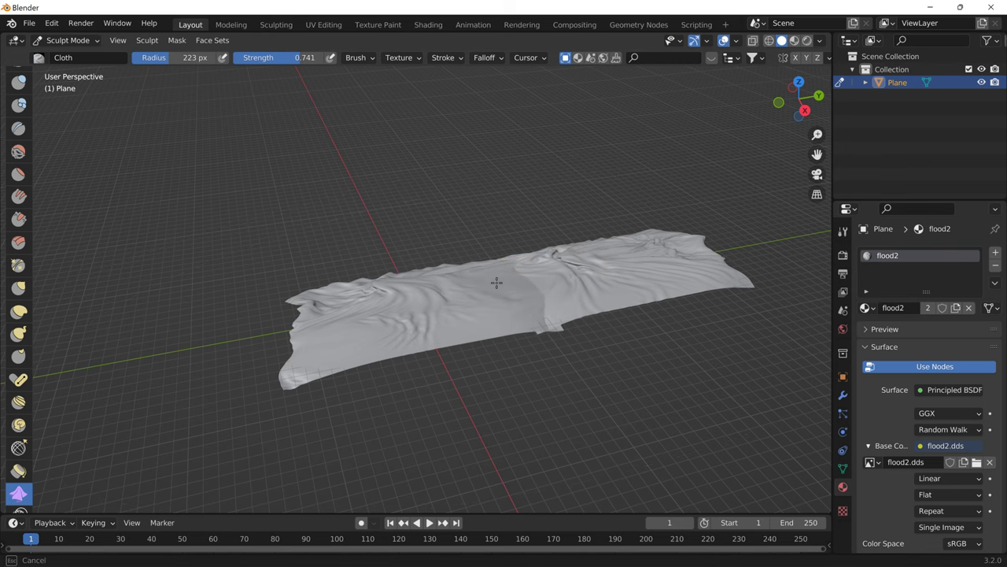
left_click_drag(531, 278, 533, 277)
middle_click_drag(535, 277, 822, 258)
mouse_move(343, 313)
left_mouse_down()
mouse_move(302, 315)
mouse_move(302, 343)
mouse_move(281, 312)
left_mouse_up()
key("ctrl+z")
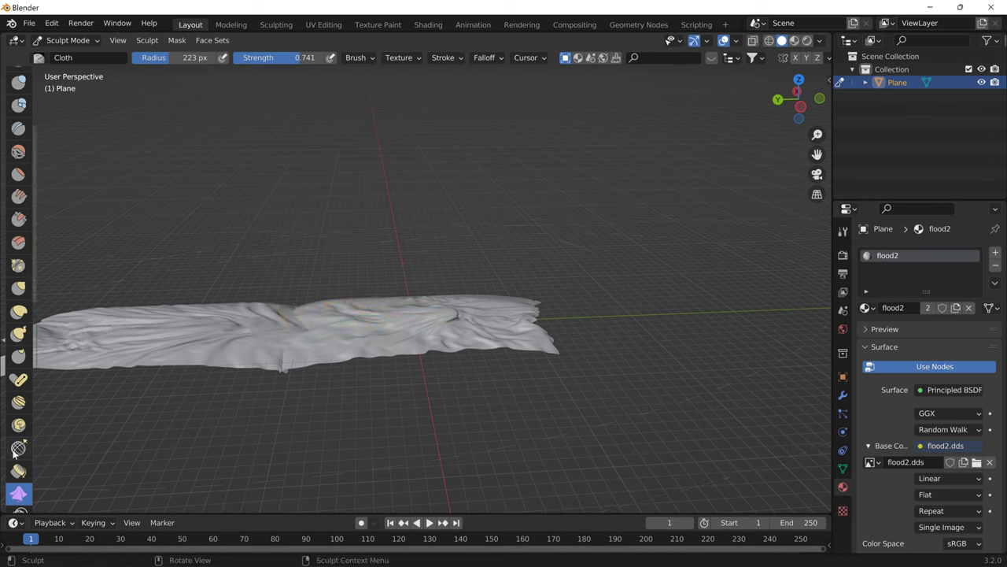
Choose the Elastic Deform brush and pull up the surface around the seam between the two planes
scroll(15, 450, "down", 1)
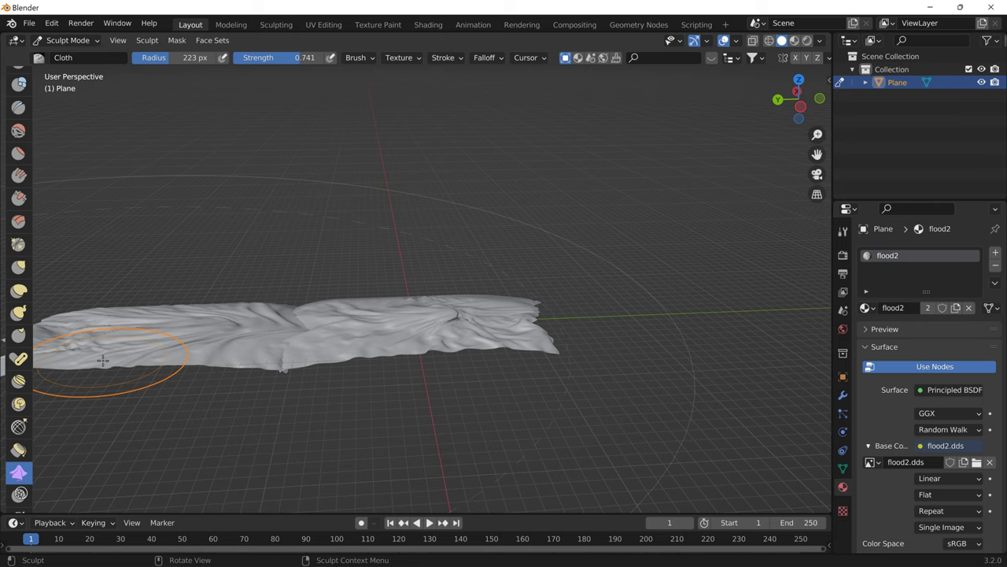
scroll(25, 431, "up", 1)
scroll(393, 272, "up", 1)
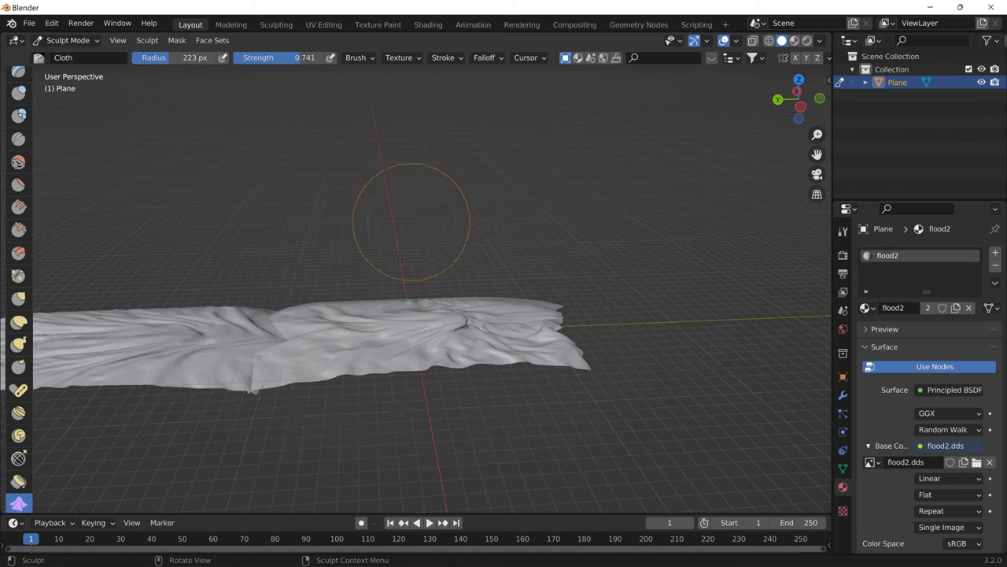
mouse_move(401, 256)
middle_mouse_down()
mouse_move(331, 323)
mouse_move(236, 377)
middle_mouse_up()
left_click(19, 321)
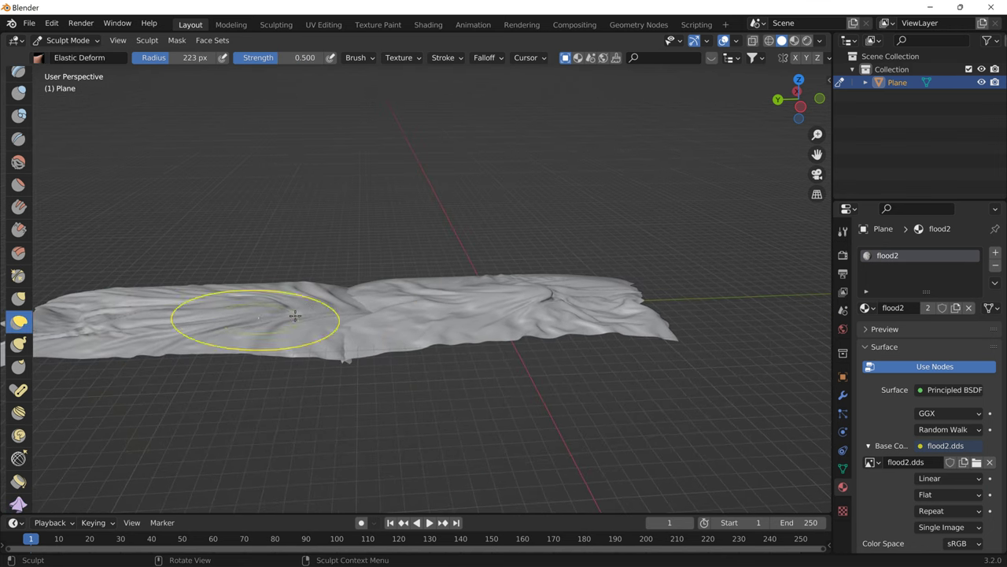
mouse_move(295, 315)
left_mouse_down()
mouse_move(360, 299)
mouse_move(348, 251)
mouse_move(349, 275)
mouse_move(367, 288)
left_mouse_up()
mouse_move(353, 288)
middle_mouse_down()
mouse_move(502, 295)
mouse_move(406, 289)
middle_mouse_up()
left_click_drag(388, 295, 356, 258)
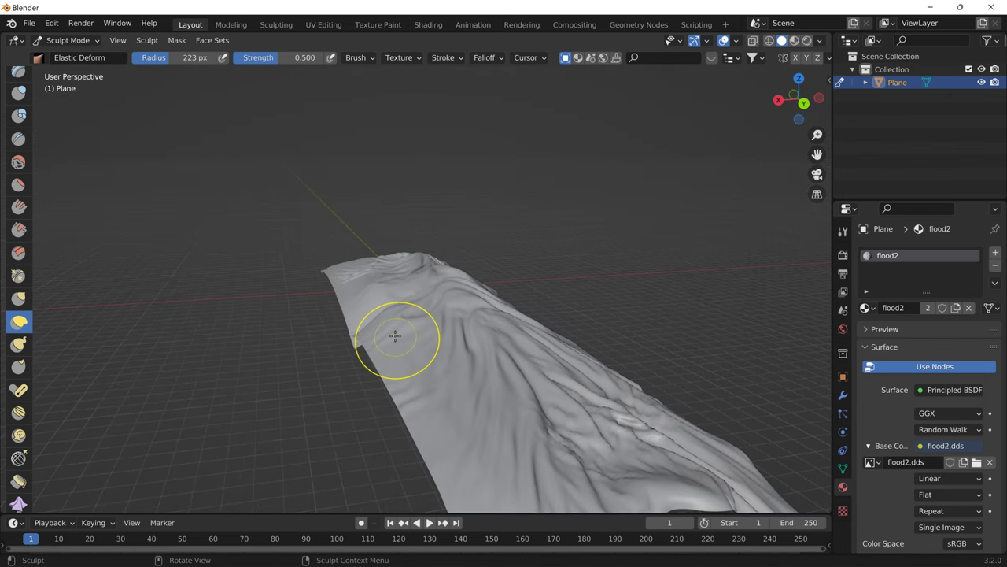
Reshape the crest of the flood mesh from both sides with further Elastic Deform strokes
mouse_move(395, 336)
middle_mouse_down()
mouse_move(429, 312)
mouse_move(521, 312)
middle_mouse_up()
mouse_move(484, 266)
left_mouse_down()
mouse_move(489, 307)
mouse_move(487, 297)
left_mouse_up()
left_click_drag(293, 280, 278, 267)
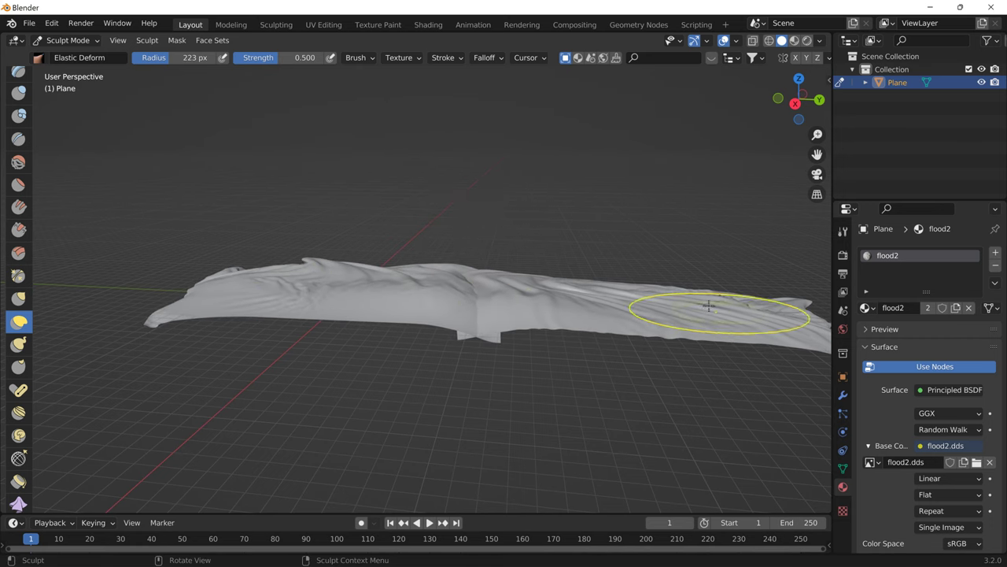
middle_click_drag(709, 305, 556, 273)
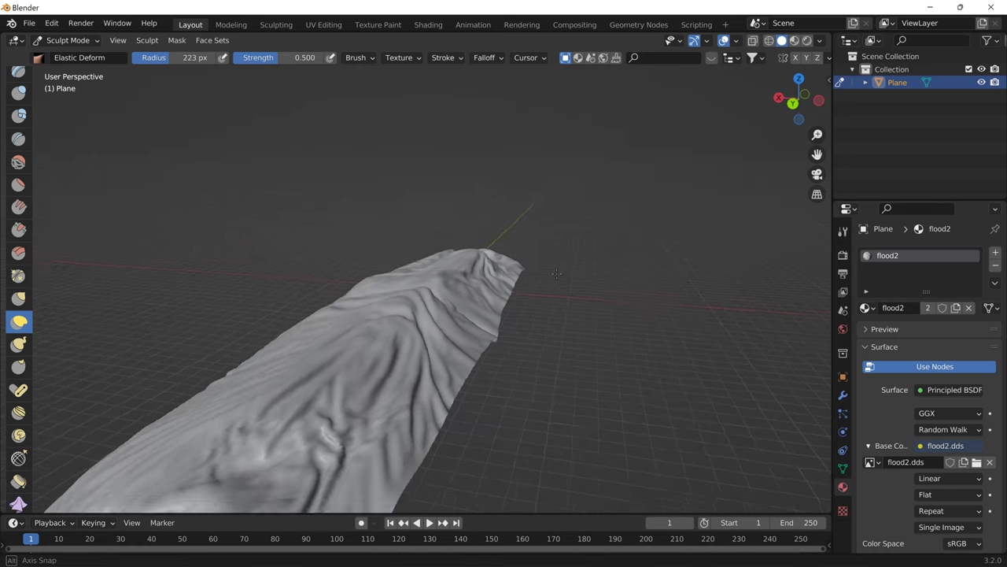
scroll(557, 272, "down", 3)
middle_click_drag(423, 310, 446, 261, "shift")
left_click_drag(441, 256, 430, 236)
Return the viewport to material preview and inspect the sculpted water surface from several sides
middle_click_drag(390, 213, 239, 241)
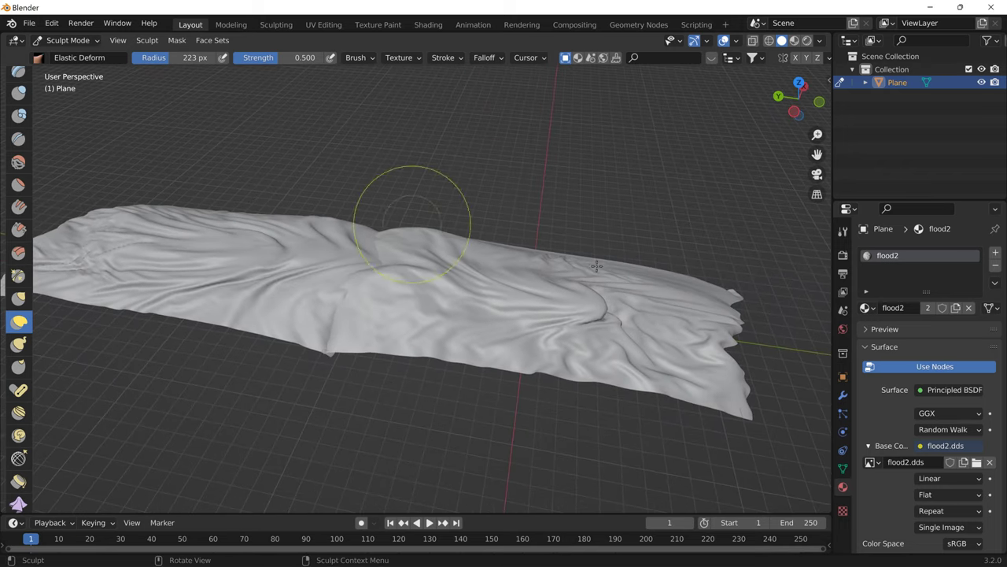
middle_click_drag(597, 266, 349, 225)
middle_click_drag(332, 265, 697, 227)
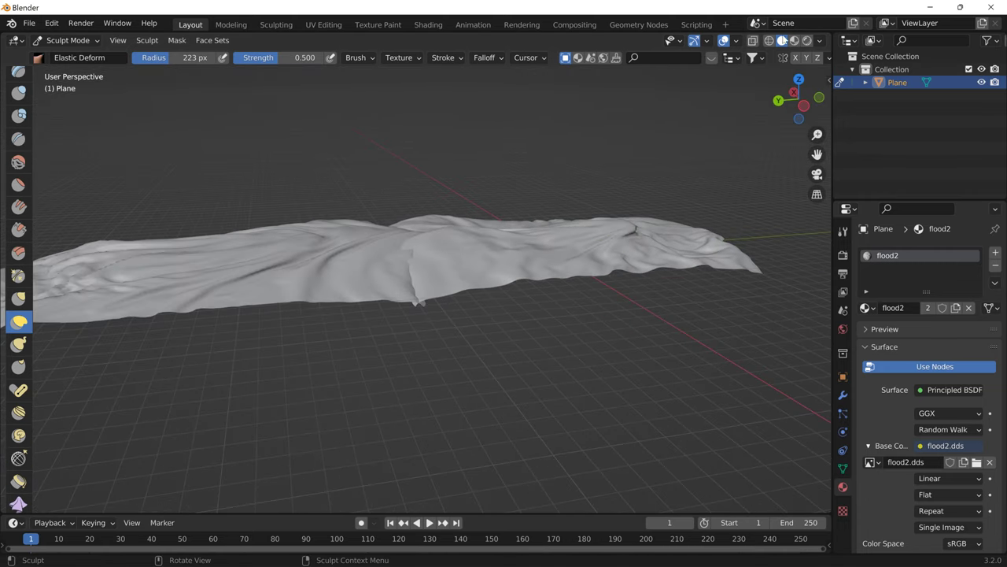
left_click(794, 41)
mouse_move(647, 114)
middle_mouse_down()
mouse_move(558, 164)
mouse_move(445, 167)
mouse_move(348, 142)
mouse_move(574, 290)
mouse_move(409, 295)
middle_mouse_up()
Drag the surface beside the seam and further along the adjoining plane with the Snake Hook brush
left_click(19, 344)
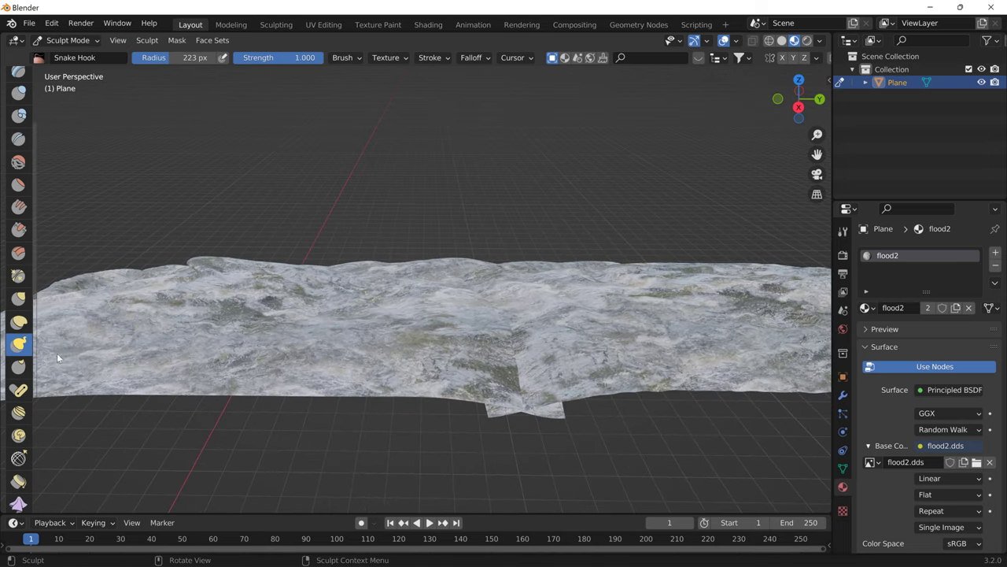
left_click_drag(481, 337, 519, 317)
left_click_drag(315, 333, 336, 322)
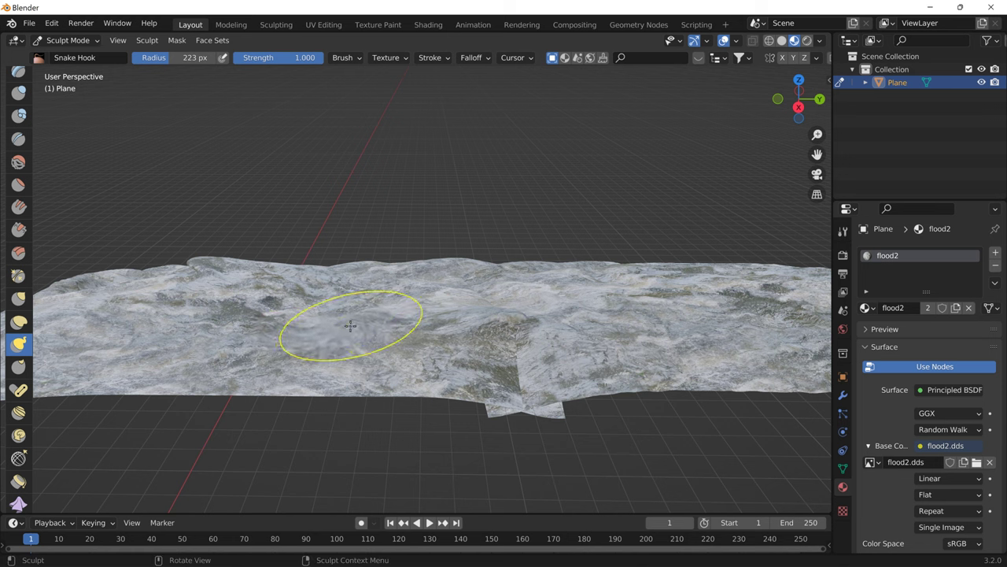
Twist a whirlpool into the water beside the seam with the Rotate brush, undoing the unwanted twist
left_click(19, 483)
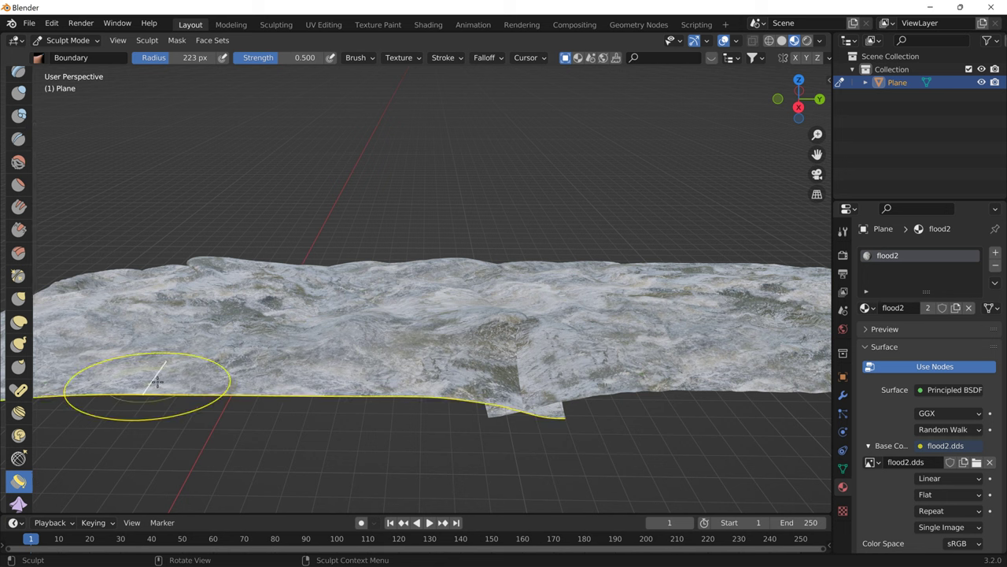
left_click(19, 435)
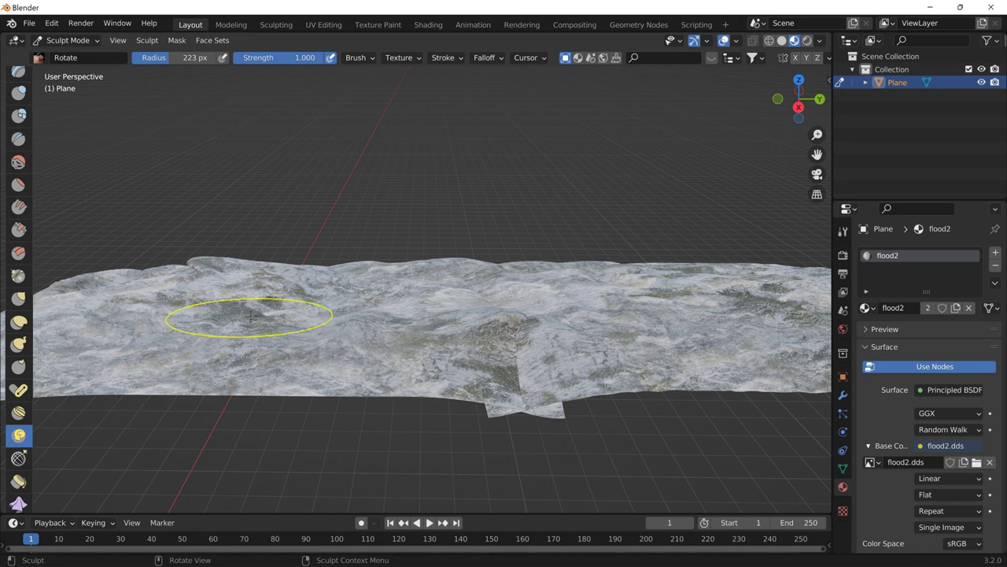
mouse_move(229, 319)
left_mouse_down()
mouse_move(272, 317)
mouse_move(259, 326)
left_mouse_up()
mouse_move(259, 326)
middle_mouse_down()
mouse_move(333, 354)
mouse_move(424, 356)
mouse_move(438, 427)
mouse_move(419, 384)
mouse_move(499, 401)
mouse_move(508, 381)
mouse_move(469, 397)
middle_mouse_up()
middle_click_drag(403, 383, 420, 383)
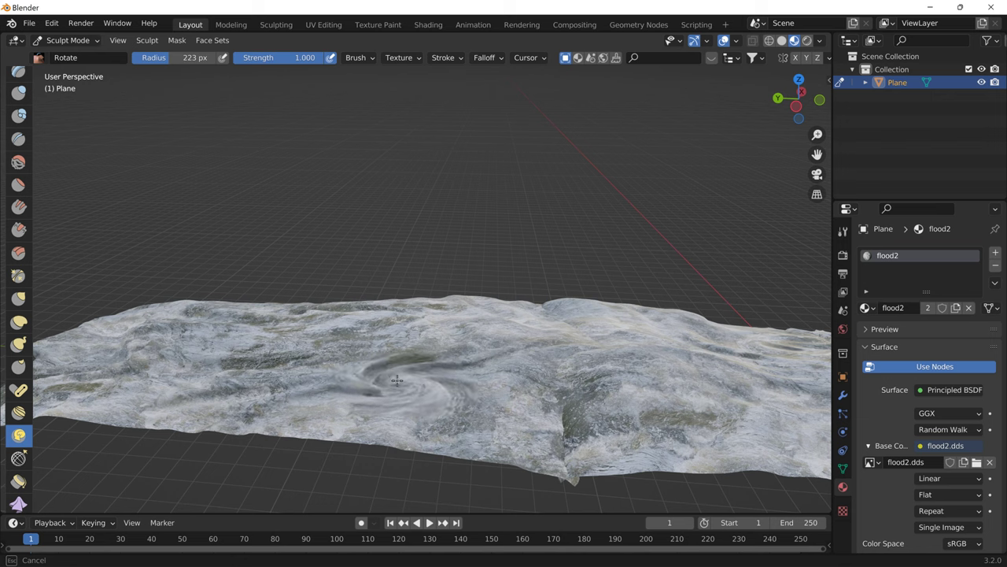
mouse_move(391, 381)
middle_mouse_down()
mouse_move(459, 391)
mouse_move(468, 372)
middle_mouse_up()
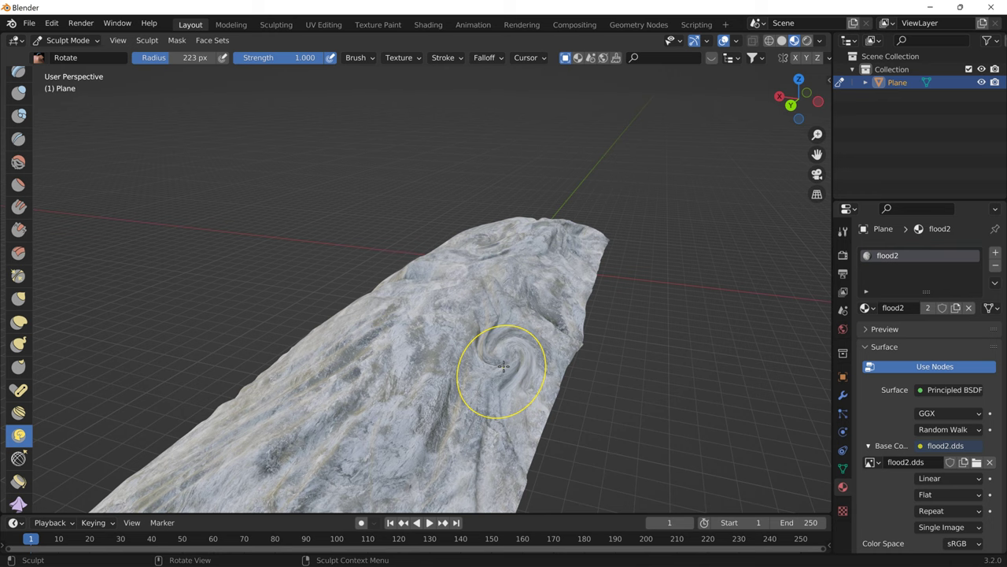
key("ctrl+z")
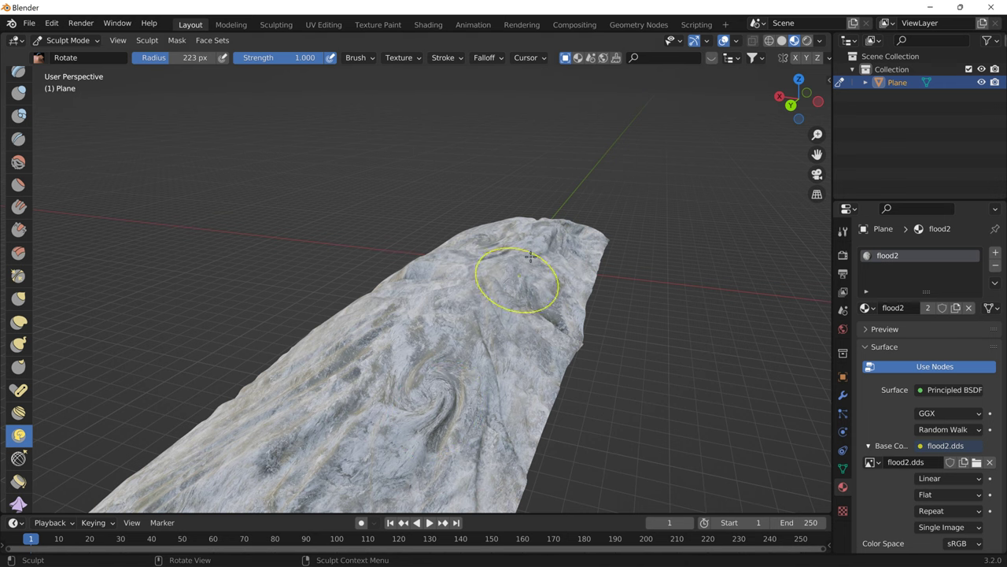
Twist a second whirlpool into the middle of the other plane with the Rotate brush
scroll(441, 291, "down", 3)
scroll(399, 355, "up", 3)
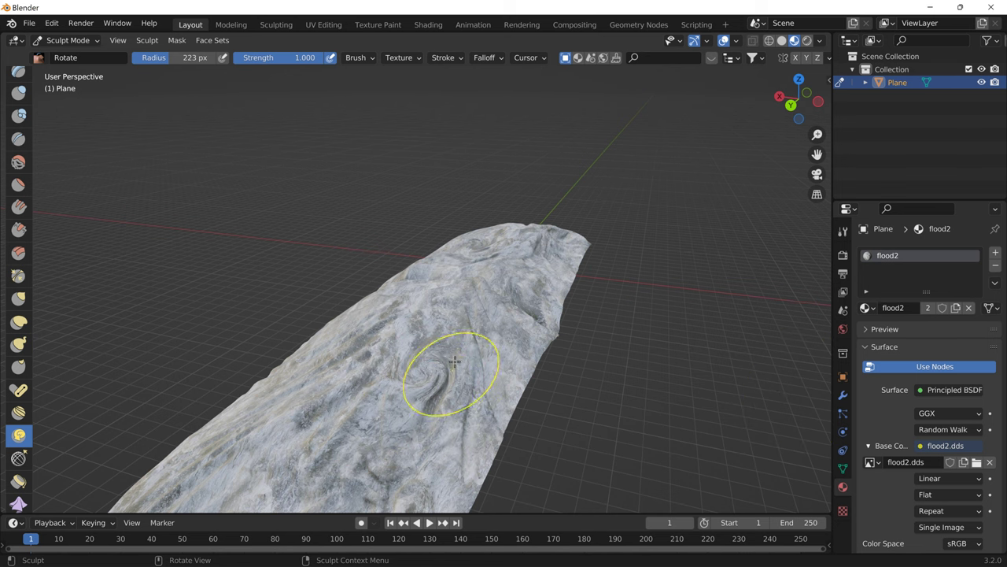
middle_click_drag(349, 379, 478, 370)
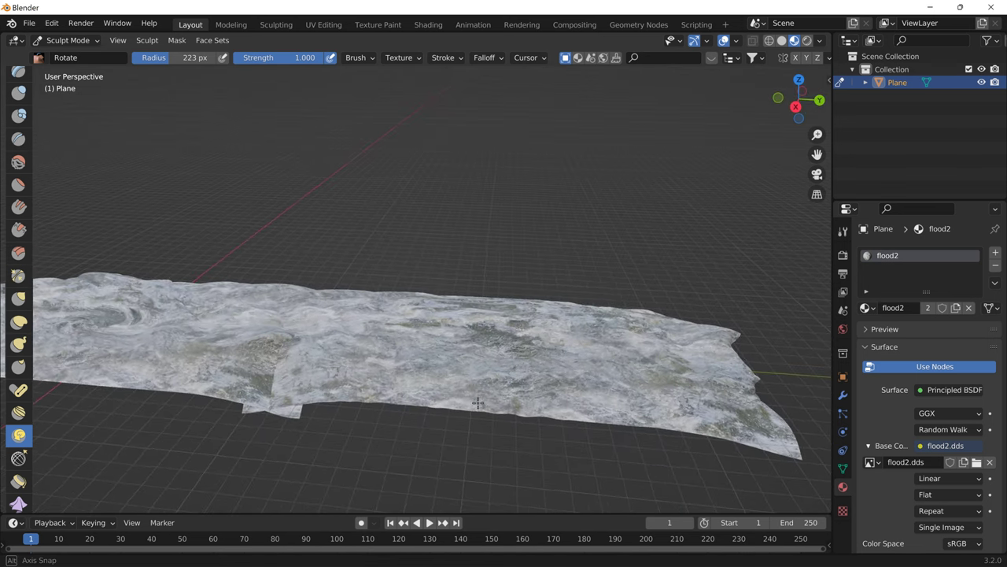
mouse_move(478, 370)
left_mouse_down()
mouse_move(459, 371)
mouse_move(482, 356)
mouse_move(464, 350)
left_mouse_up()
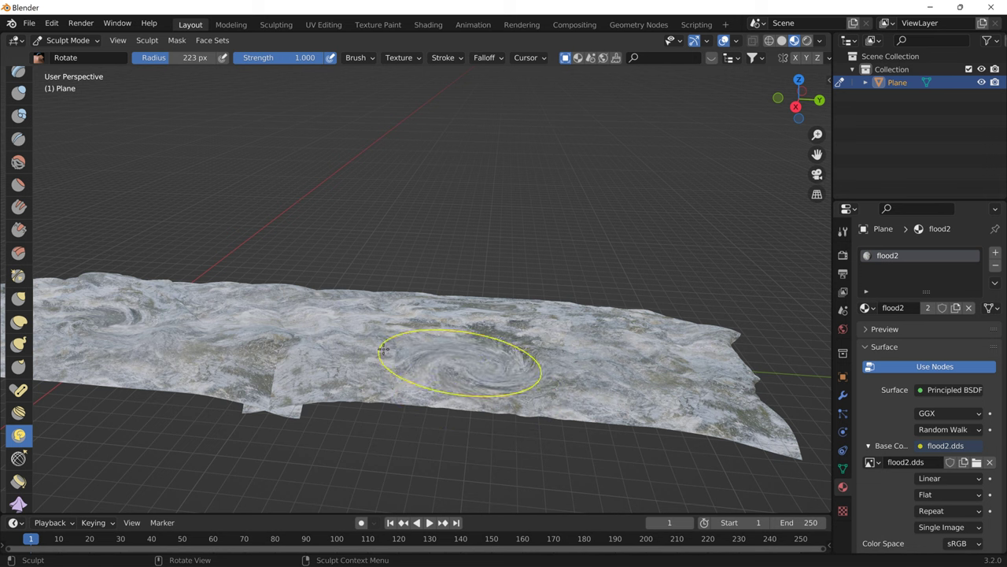
Choose the Multi-plane Scrape brush and scrape ridges along the surface of both joined planes
left_click(18, 252)
left_click_drag(345, 333, 424, 359)
left_click_drag(521, 358, 562, 359)
mouse_move(589, 346)
middle_mouse_down()
mouse_move(479, 363)
mouse_move(419, 310)
middle_mouse_up()
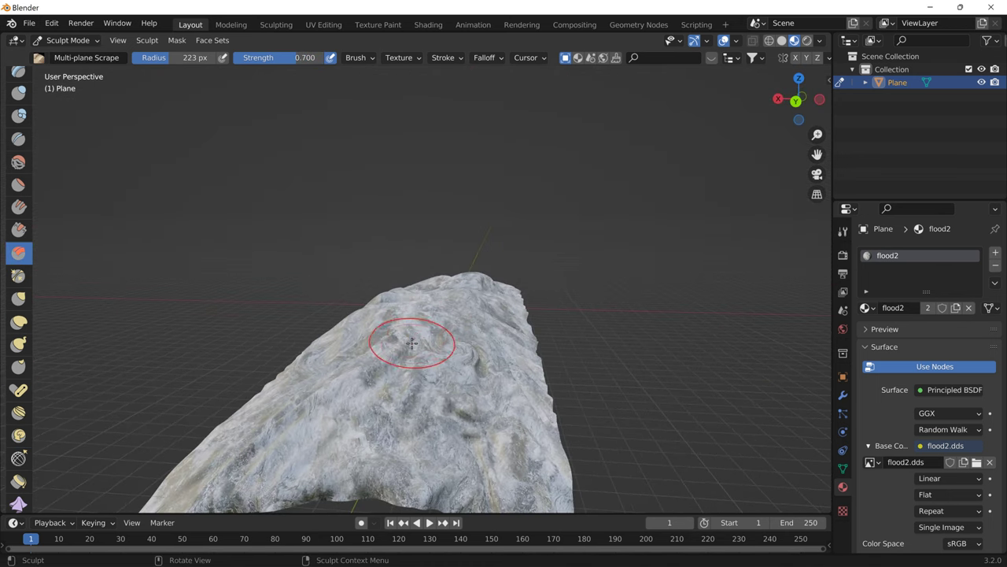
left_click_drag(385, 408, 433, 332)
middle_click_drag(448, 310, 387, 360)
left_click_drag(387, 359, 450, 321)
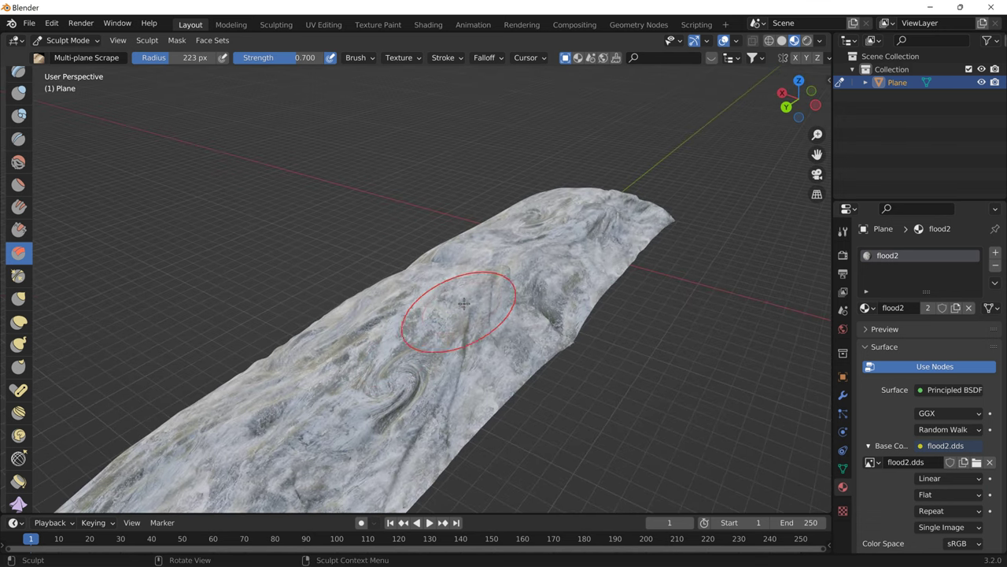
mouse_move(462, 312)
middle_mouse_down()
mouse_move(582, 247)
mouse_move(673, 278)
middle_mouse_up()
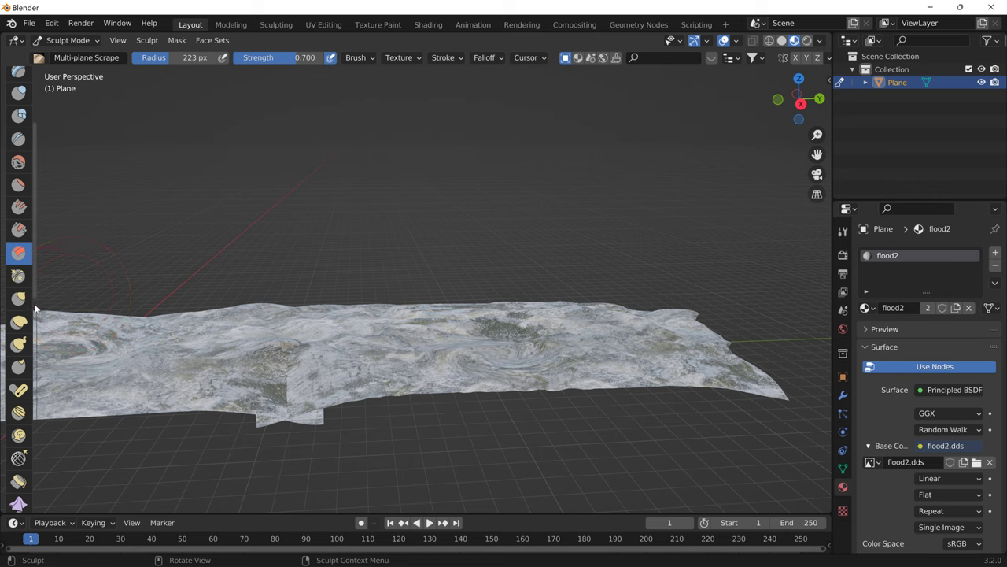
Stroke the surface around the seam with the Scrape/Peaks brush and the Crease brush
left_click(17, 229)
mouse_move(319, 338)
left_mouse_down()
mouse_move(369, 337)
mouse_move(110, 219)
left_mouse_up()
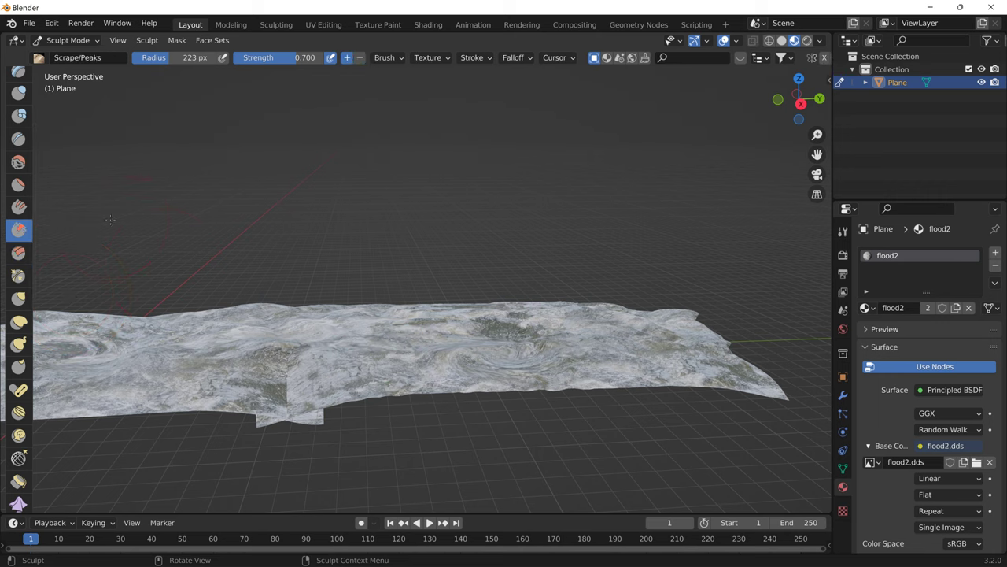
left_click(18, 138)
mouse_move(322, 350)
left_mouse_down()
mouse_move(384, 349)
mouse_move(373, 333)
left_mouse_up()
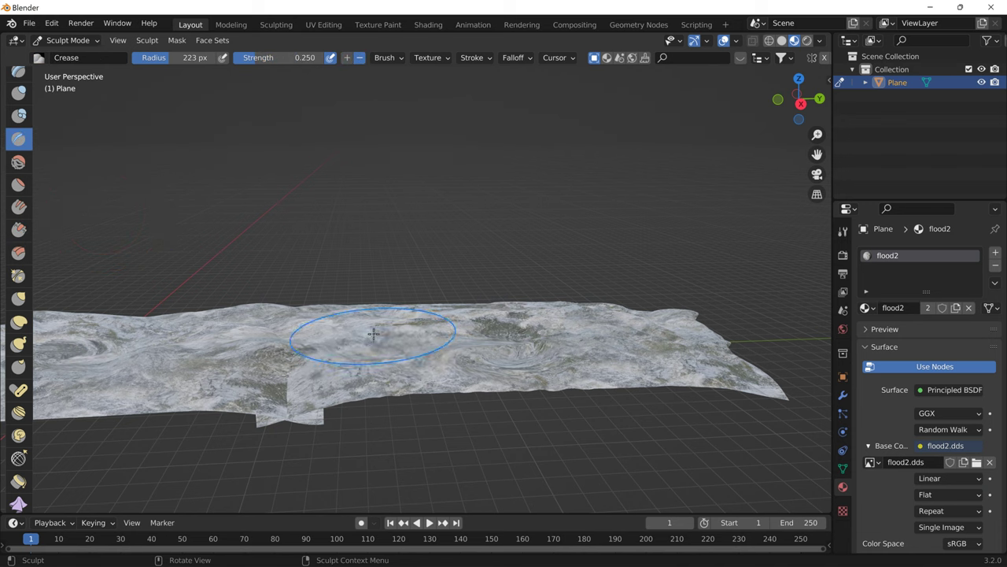
Work the water on both sides of the seam and around the adjoining whirlpool with the Fill/Deepen brush
left_click(19, 206)
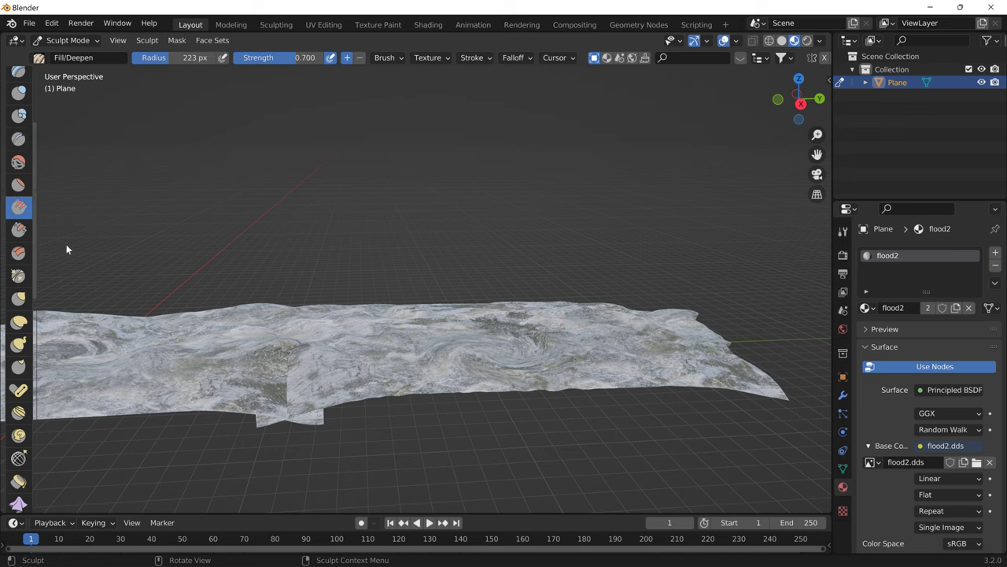
left_click_drag(174, 364, 177, 359)
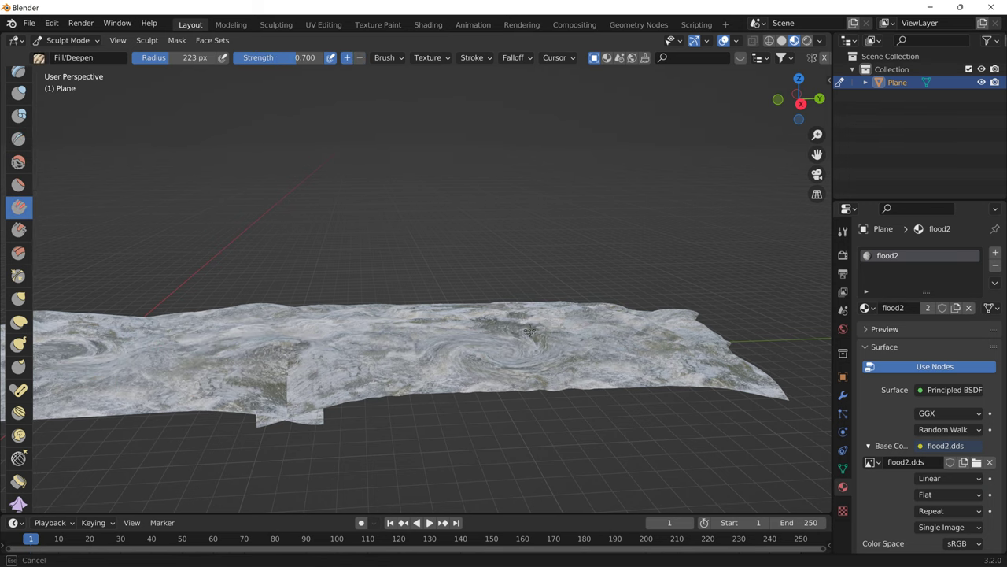
mouse_move(529, 330)
left_mouse_down()
mouse_move(243, 345)
mouse_move(476, 330)
mouse_move(460, 345)
left_mouse_up()
mouse_move(564, 348)
middle_mouse_down()
mouse_move(347, 337)
mouse_move(411, 330)
mouse_move(416, 314)
middle_mouse_up()
left_click_drag(417, 314, 416, 314)
left_click_drag(422, 368, 423, 368)
mouse_move(422, 367)
middle_mouse_down()
mouse_move(492, 412)
mouse_move(613, 402)
middle_mouse_up()
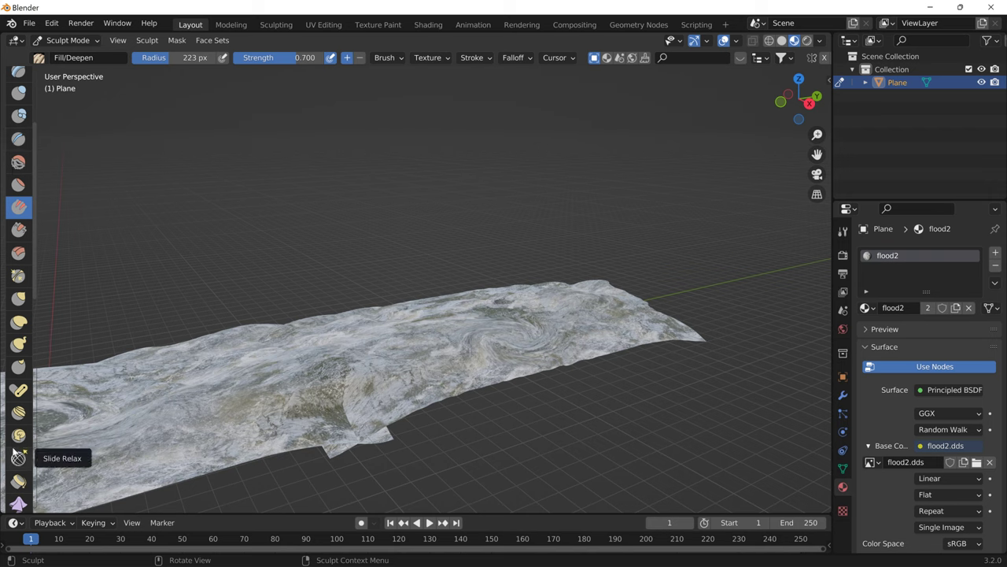
Wrinkle the surface at the seam and the nearby whirlpool with the Cloth brush at a 133 px radius
left_click(18, 504)
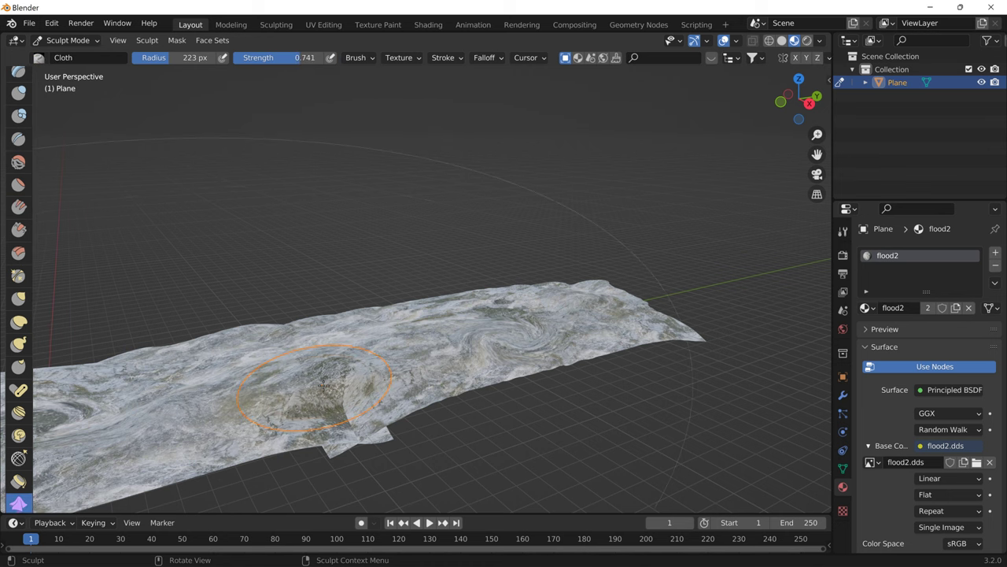
key("f")
left_click(287, 378)
mouse_move(318, 365)
left_mouse_down()
mouse_move(318, 379)
mouse_move(308, 364)
left_mouse_up()
mouse_move(308, 359)
middle_mouse_down()
mouse_move(409, 358)
mouse_move(307, 357)
mouse_move(362, 358)
middle_mouse_up()
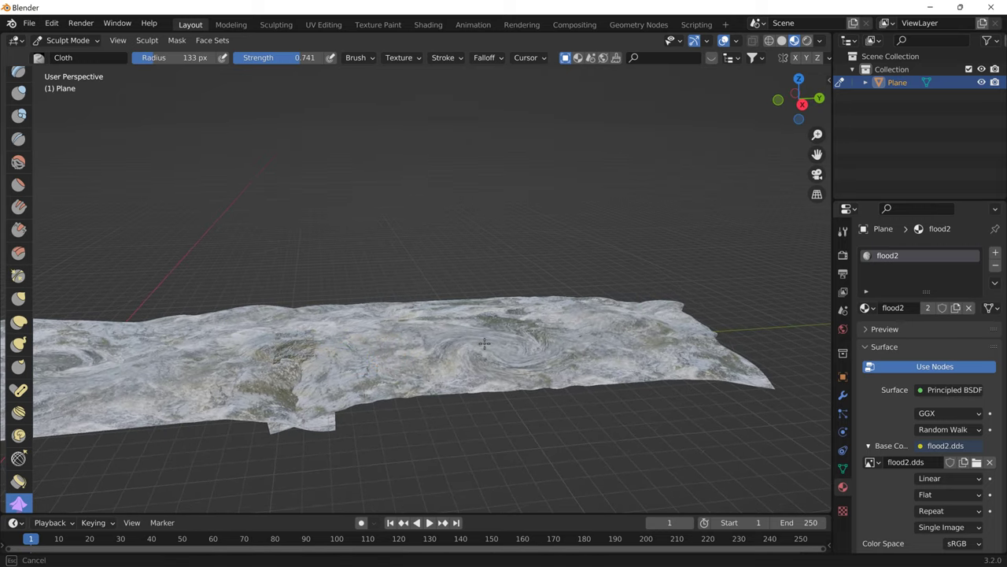
left_click_drag(485, 343, 450, 337)
mouse_move(459, 336)
middle_mouse_down()
mouse_move(441, 335)
mouse_move(512, 330)
mouse_move(398, 325)
mouse_move(435, 358)
middle_mouse_up()
Show the length of the sculpted mesh in solid shading without its texture
mouse_move(313, 363)
middle_mouse_down("shift")
mouse_move(528, 247)
mouse_move(480, 302)
mouse_move(540, 273)
middle_mouse_up("shift")
scroll(530, 247, "down", 5)
left_click(782, 41)
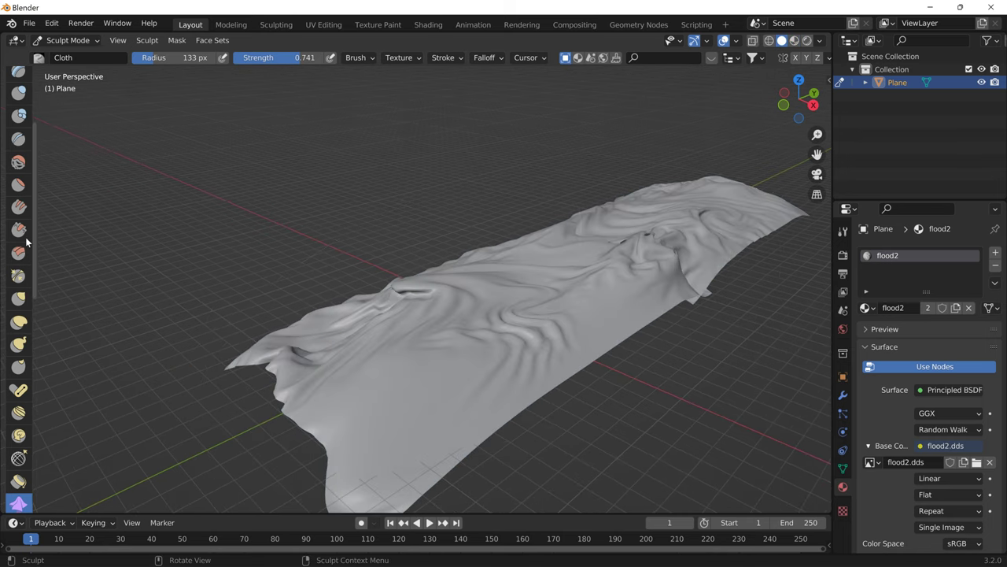
Try to smooth out the folds along the whole mesh with the Smooth brush, enlarging its radius to 500 px
left_click(19, 162)
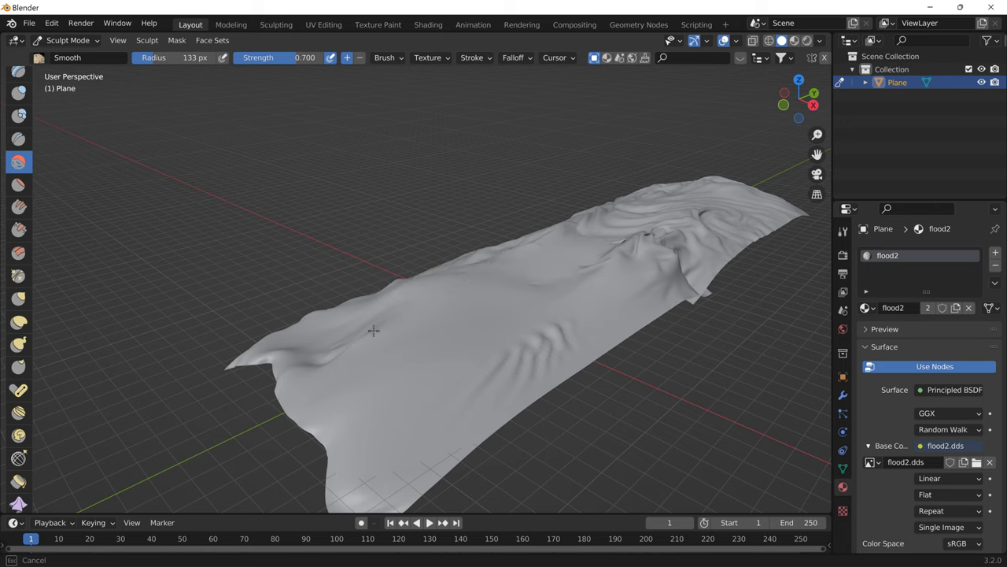
key("f")
left_click(483, 303)
mouse_move(538, 253)
left_mouse_down()
mouse_move(425, 401)
mouse_move(626, 206)
left_mouse_up()
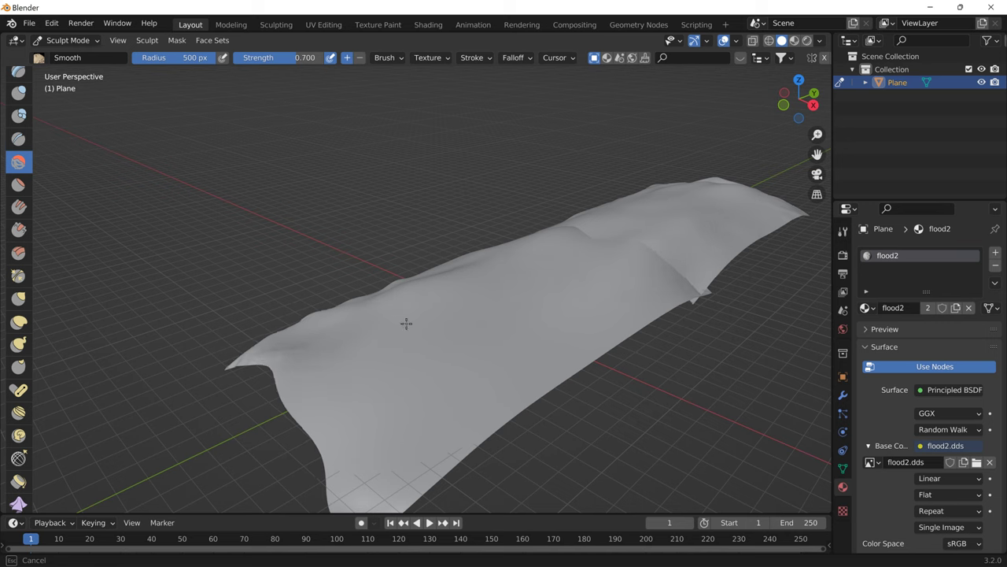
left_click_drag(406, 323, 383, 328)
key("ctrl+z")
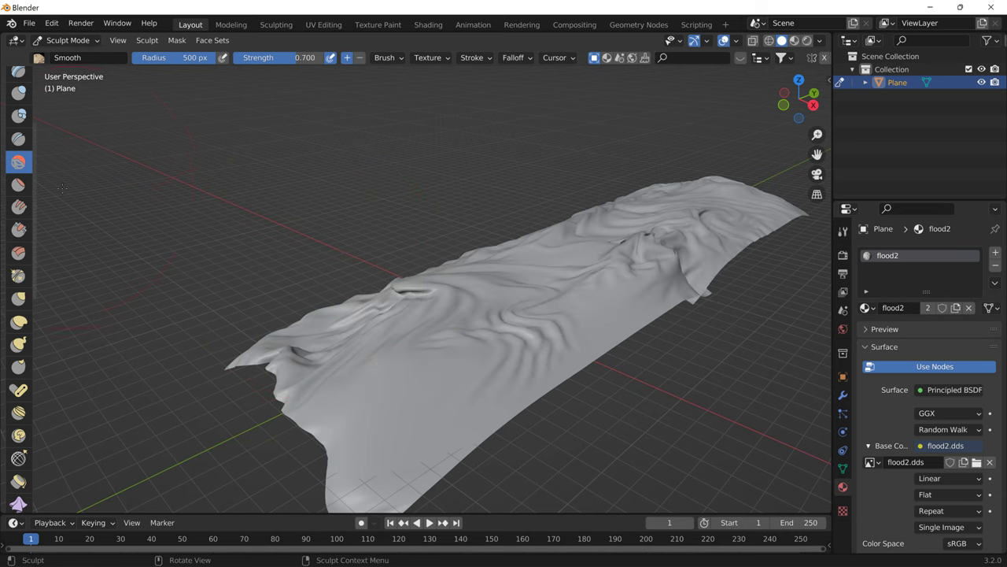
Try to flatten the folds along the mesh with the Flatten/Contrast brush and undo the strokes
left_click(18, 184)
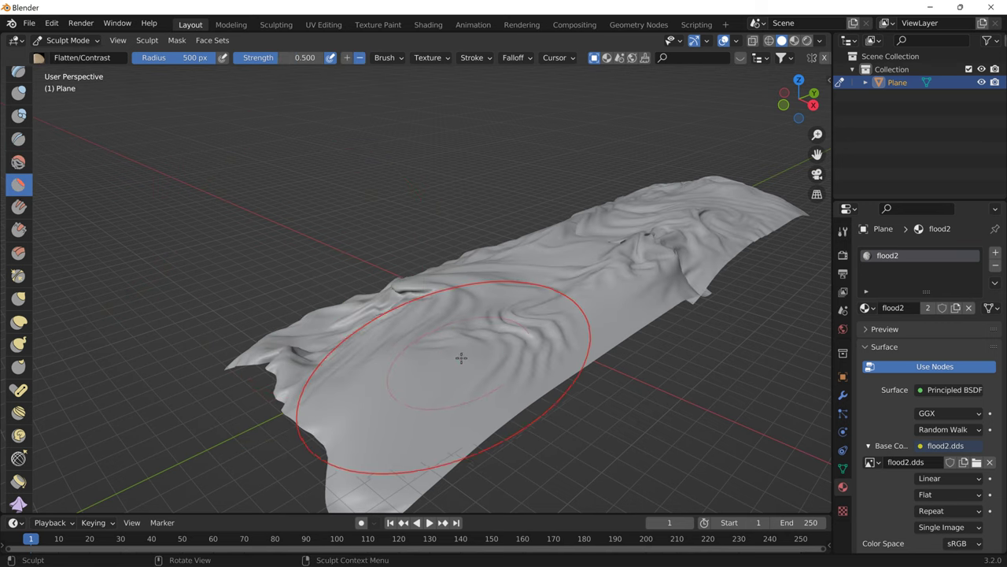
left_click_drag(310, 394, 434, 280)
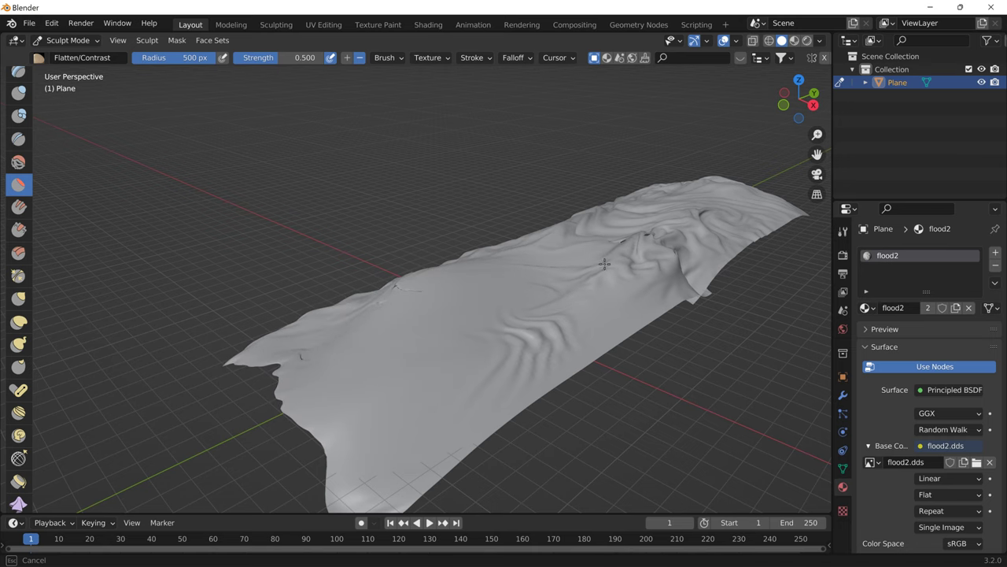
key("ctrl+z")
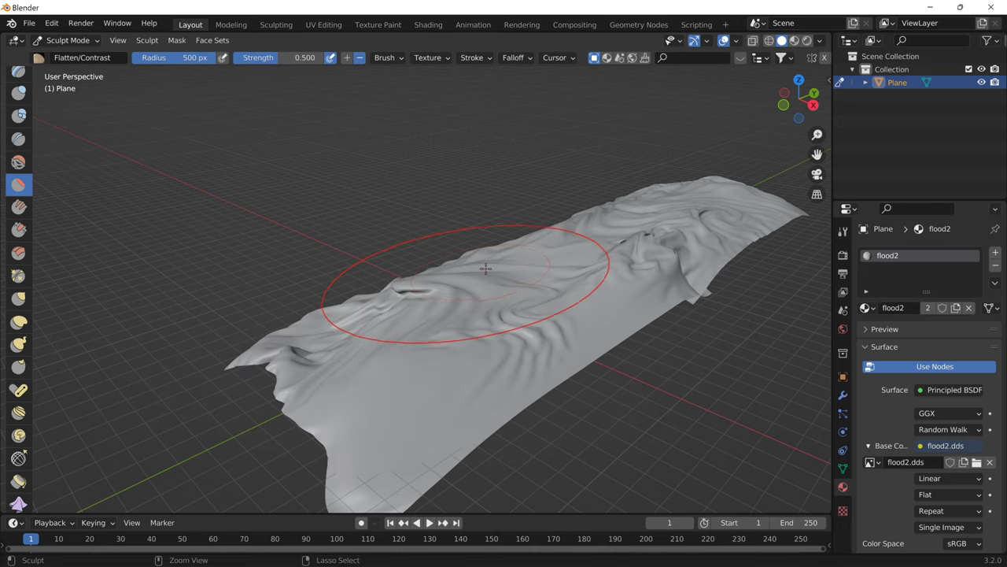
mouse_move(461, 259)
middle_mouse_down()
mouse_move(329, 248)
mouse_move(438, 263)
middle_mouse_up()
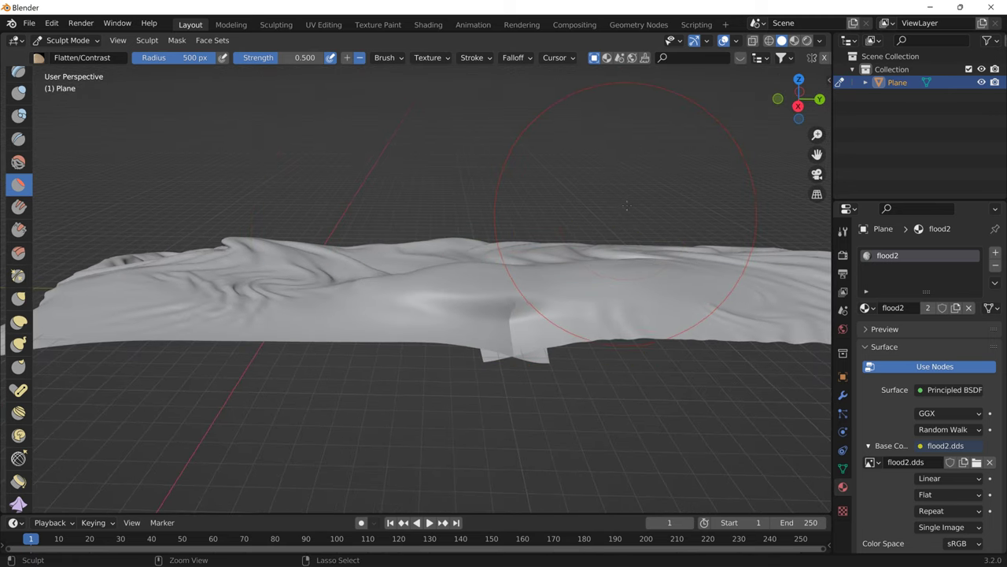
middle_click_drag(545, 281, 651, 300)
key("ctrl+z")
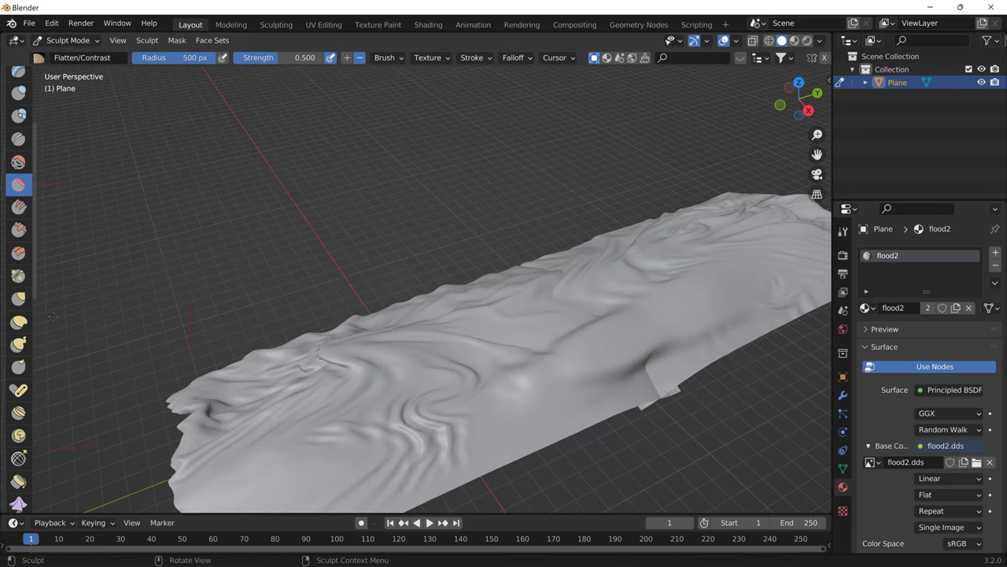
Push folds into the smooth water beside the seam with the Cloth brush at a 138 px radius
scroll(17, 505, "down", 1)
left_click(19, 486)
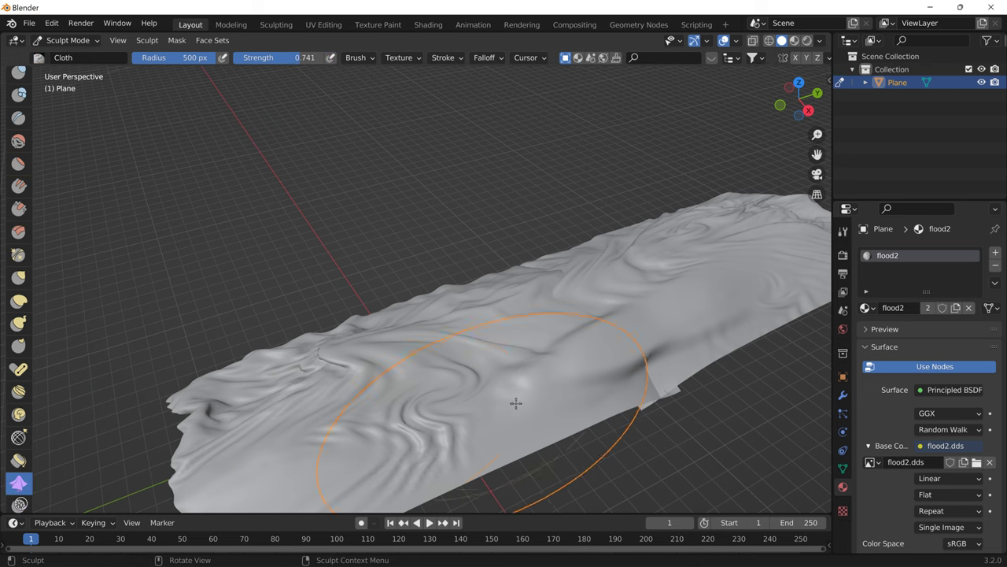
key("f")
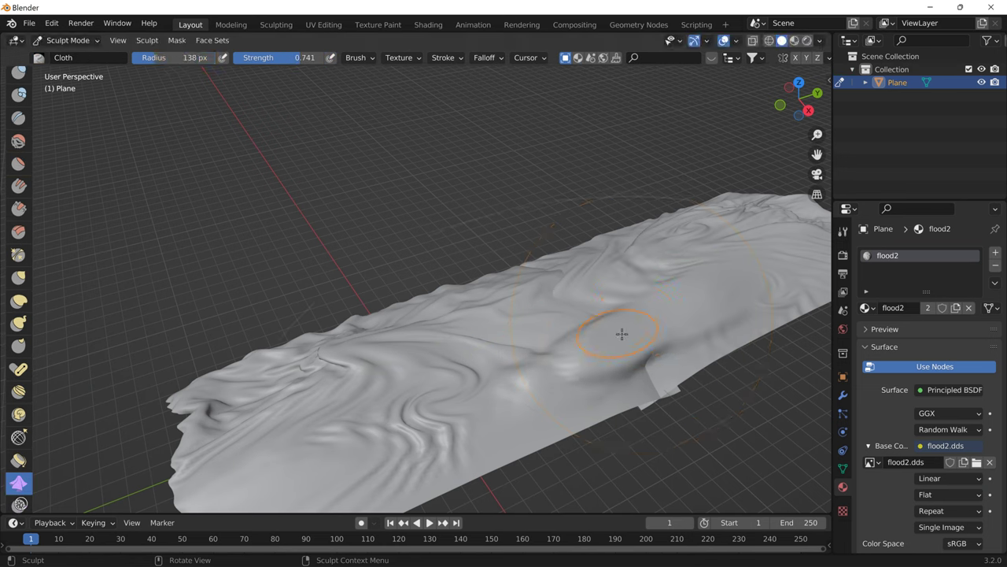
left_click(681, 309)
left_click_drag(588, 355, 558, 363)
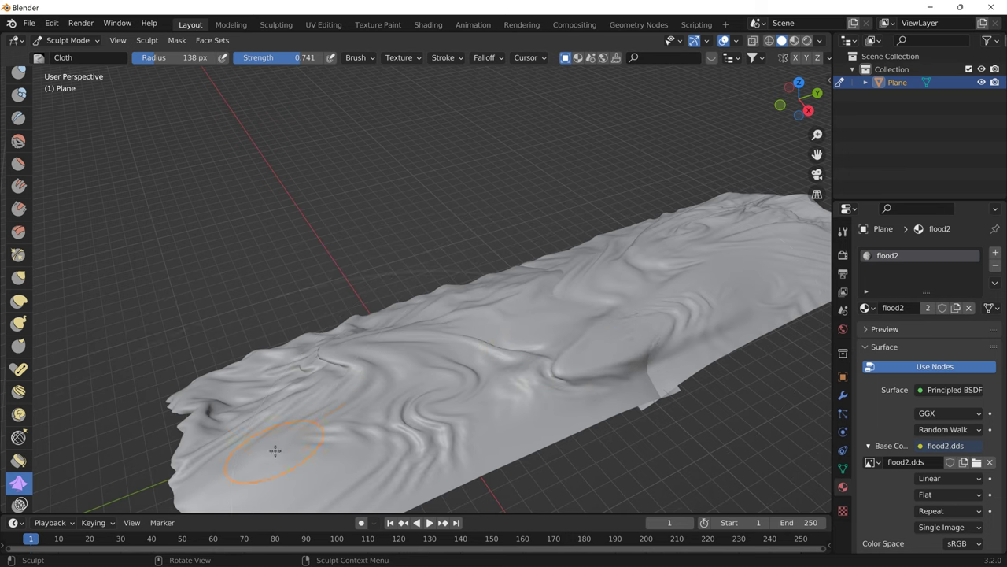
Pull the open end of the water mesh with the Snake Hook brush at a 500 px radius
mouse_move(263, 461)
middle_mouse_down()
mouse_move(296, 400)
mouse_move(266, 346)
middle_mouse_up()
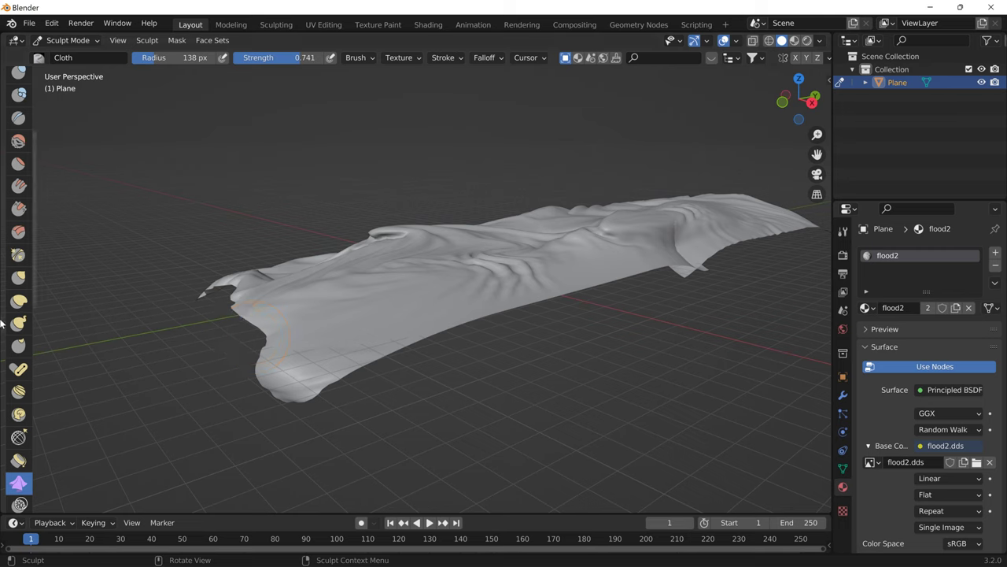
left_click(19, 302)
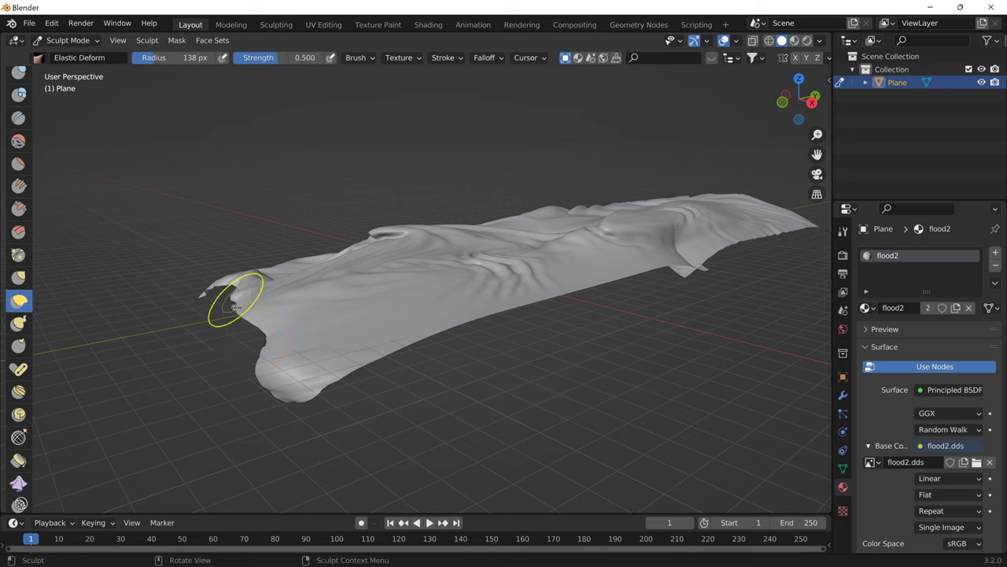
key("f")
left_click(420, 311)
left_click(26, 325)
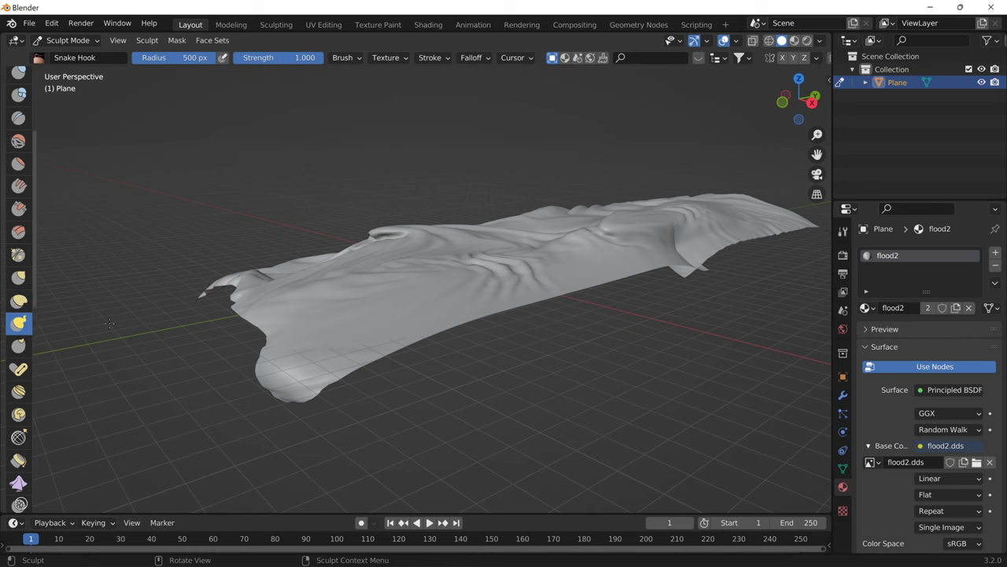
mouse_move(109, 323)
left_mouse_down()
mouse_move(213, 325)
mouse_move(233, 306)
mouse_move(214, 348)
mouse_move(238, 350)
mouse_move(229, 375)
left_mouse_up()
mouse_move(230, 377)
middle_mouse_down()
mouse_move(528, 438)
mouse_move(399, 323)
mouse_move(651, 246)
middle_mouse_up()
mouse_move(651, 246)
left_mouse_down()
mouse_move(697, 264)
mouse_move(673, 271)
mouse_move(688, 304)
left_mouse_up()
Reduce the Snake Hook radius to 278 px and stretch the near corner and edge of the open end outward
key("f")
left_click(615, 270)
left_click_drag(686, 261, 702, 292)
mouse_move(702, 294)
middle_mouse_down()
mouse_move(543, 334)
mouse_move(503, 303)
mouse_move(513, 173)
mouse_move(498, 137)
middle_mouse_up()
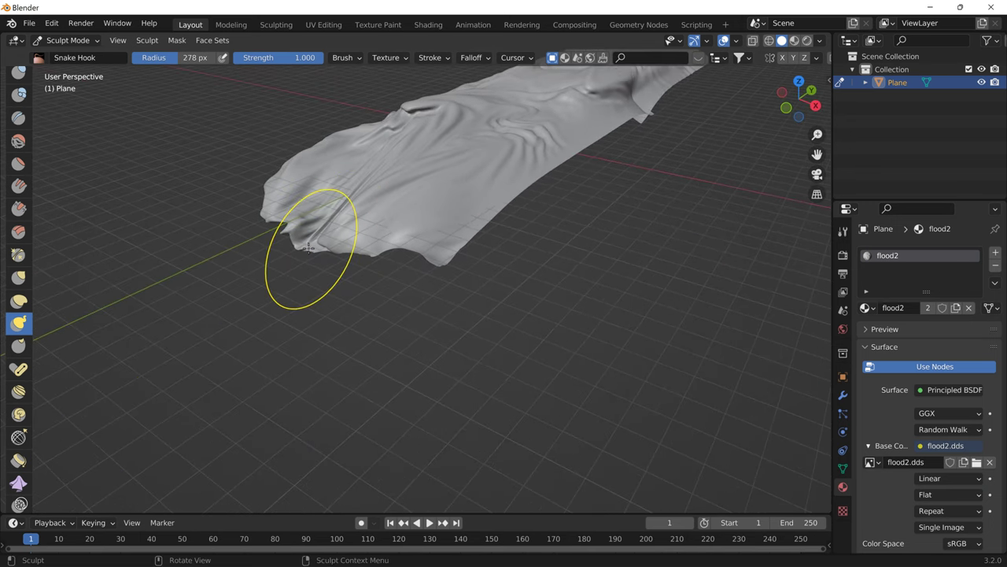
left_click_drag(311, 236, 280, 260)
middle_click_drag(280, 260, 207, 262)
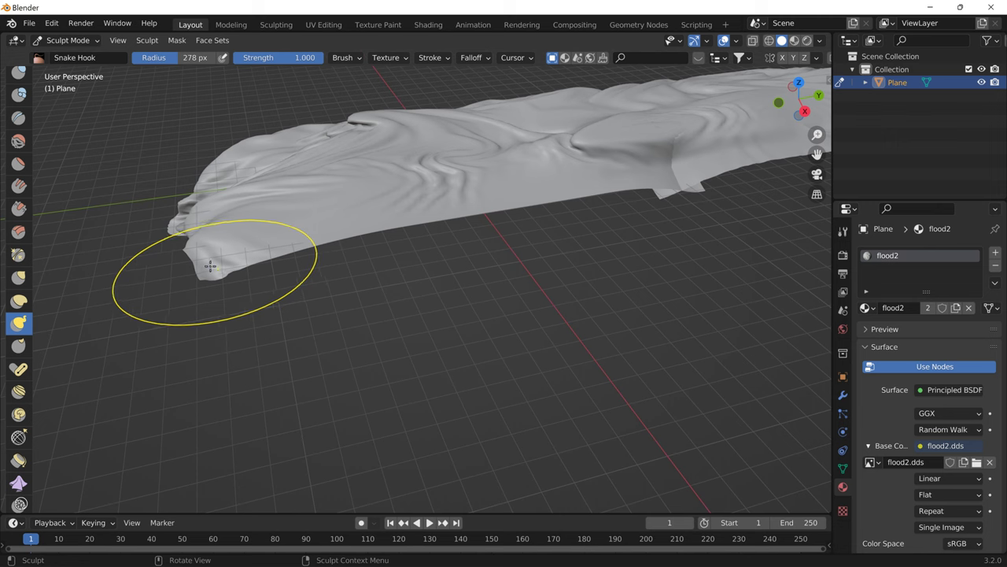
left_click_drag(207, 262, 130, 290)
left_click_drag(186, 243, 179, 251)
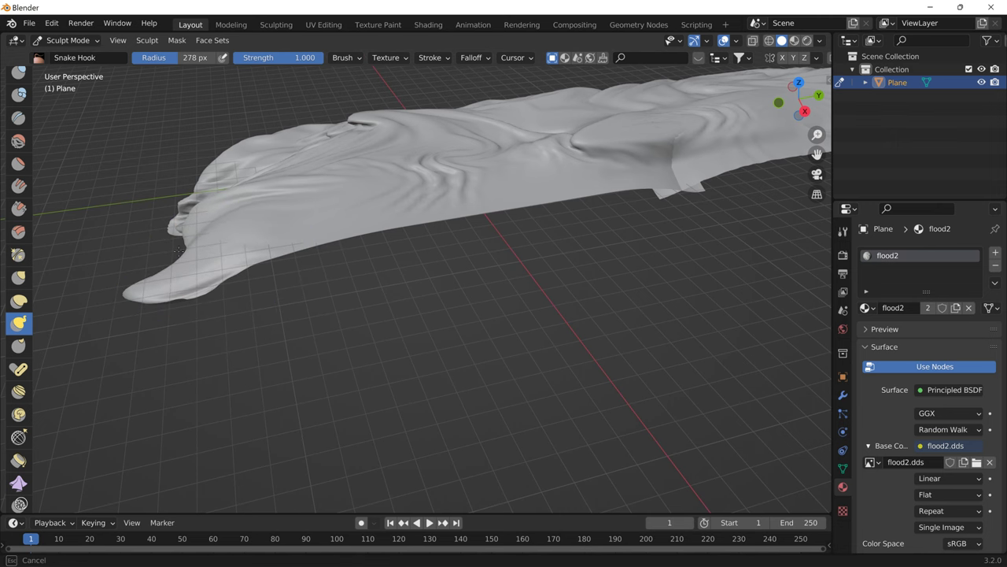
Stretch the far corner and middle of the open end into rounded tongues with the Snake Hook brush
middle_click_drag(145, 268, 400, 269)
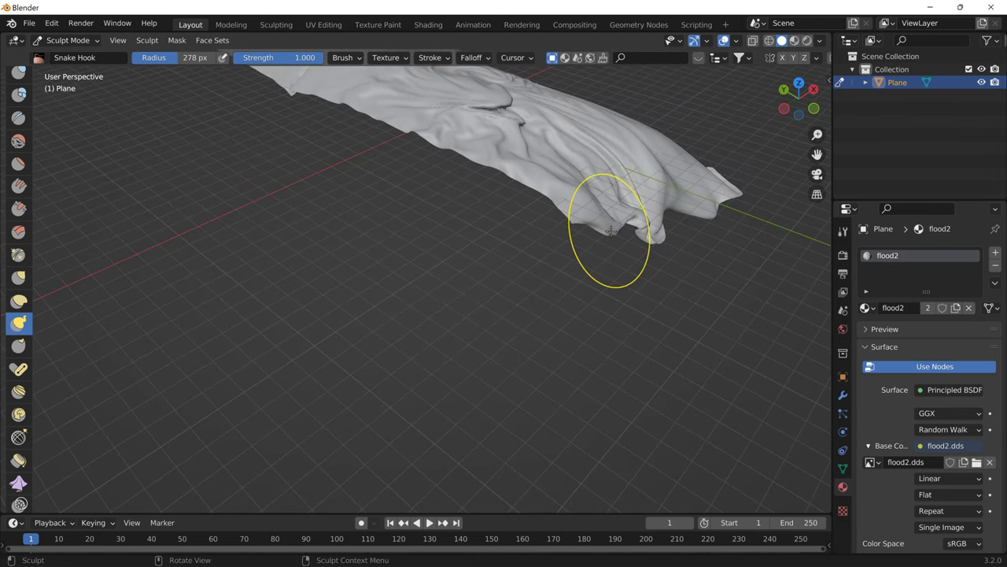
mouse_move(611, 231)
left_mouse_down()
mouse_move(632, 267)
mouse_move(644, 240)
mouse_move(661, 244)
mouse_move(683, 228)
mouse_move(679, 213)
left_mouse_up()
mouse_move(679, 213)
middle_mouse_down()
mouse_move(625, 232)
mouse_move(538, 214)
mouse_move(315, 291)
middle_mouse_up()
left_click_drag(268, 320, 308, 288)
mouse_move(308, 288)
middle_mouse_down()
mouse_move(375, 275)
mouse_move(367, 299)
mouse_move(299, 306)
middle_mouse_up()
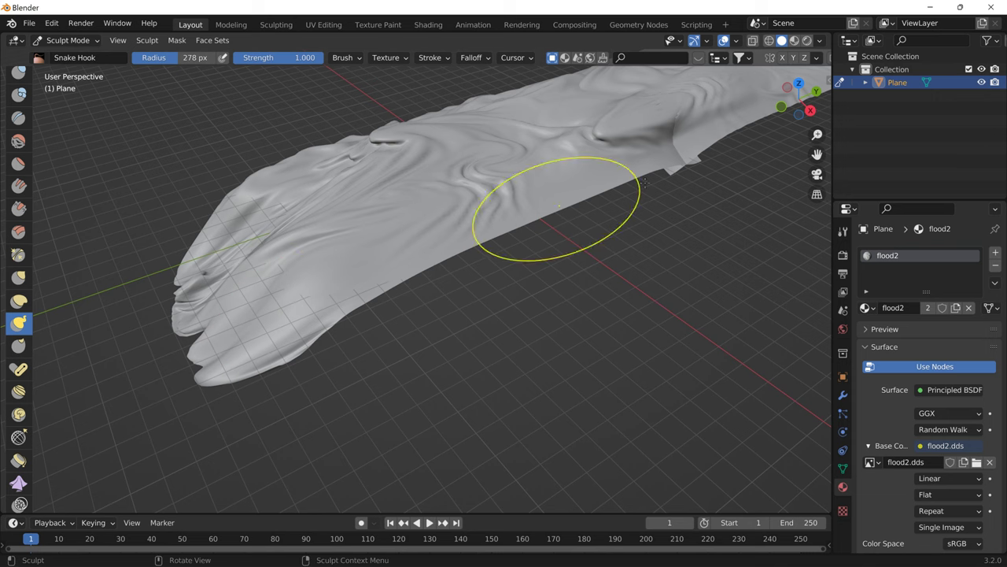
Show the mesh in material preview and reshape its open end with the Elastic Deform brush, reducing the radius to 155 px
left_click(795, 40)
middle_click_drag(674, 107, 425, 268)
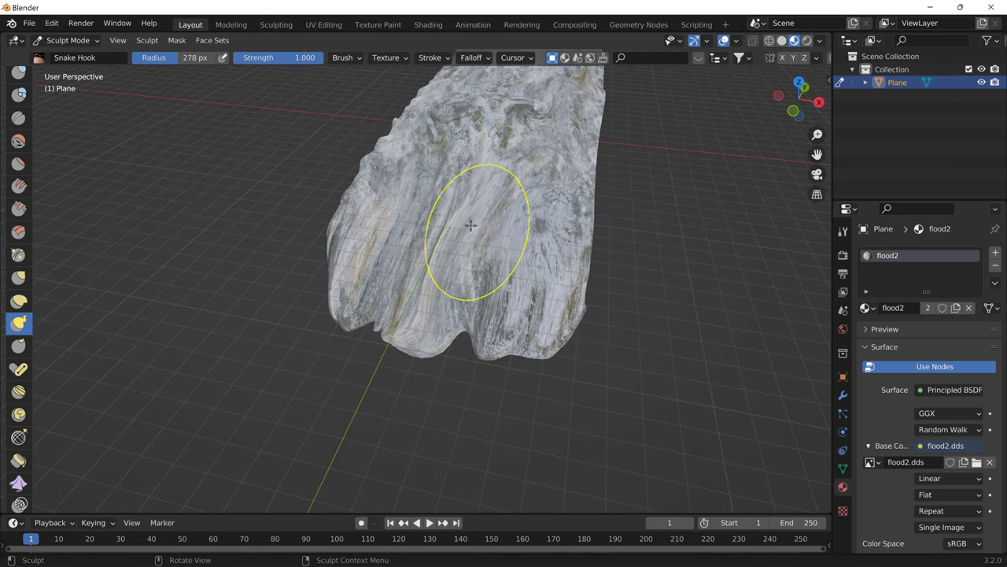
left_click(20, 305)
middle_click_drag(374, 220, 317, 230)
mouse_move(312, 207)
left_mouse_down()
mouse_move(236, 246)
mouse_move(171, 254)
mouse_move(242, 227)
mouse_move(217, 229)
left_mouse_up()
key("f")
left_click(282, 229)
left_click_drag(249, 235, 222, 229)
left_click_drag(286, 262, 233, 277)
mouse_move(321, 288)
left_mouse_down()
mouse_move(277, 294)
mouse_move(279, 281)
mouse_move(259, 280)
left_mouse_up()
Raise the slope above the open end's tongues from both sides with the Elastic Deform brush
mouse_move(259, 281)
middle_mouse_down()
mouse_move(379, 275)
mouse_move(346, 263)
mouse_move(356, 259)
middle_mouse_up()
middle_click_drag(548, 198, 689, 147)
mouse_move(656, 137)
left_mouse_down()
mouse_move(675, 118)
mouse_move(635, 108)
mouse_move(660, 103)
left_mouse_up()
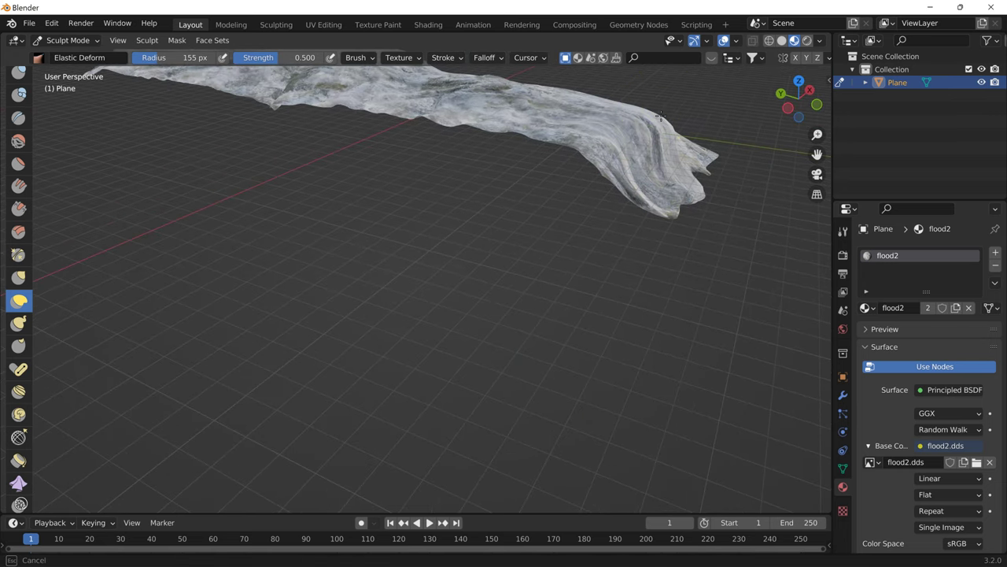
middle_click_drag(666, 108, 372, 126)
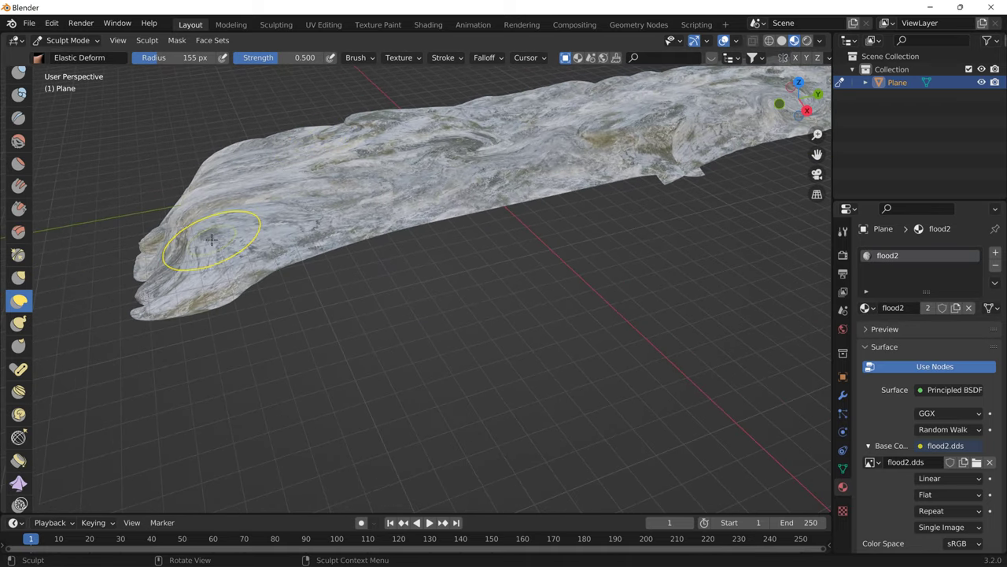
left_click_drag(211, 240, 129, 188)
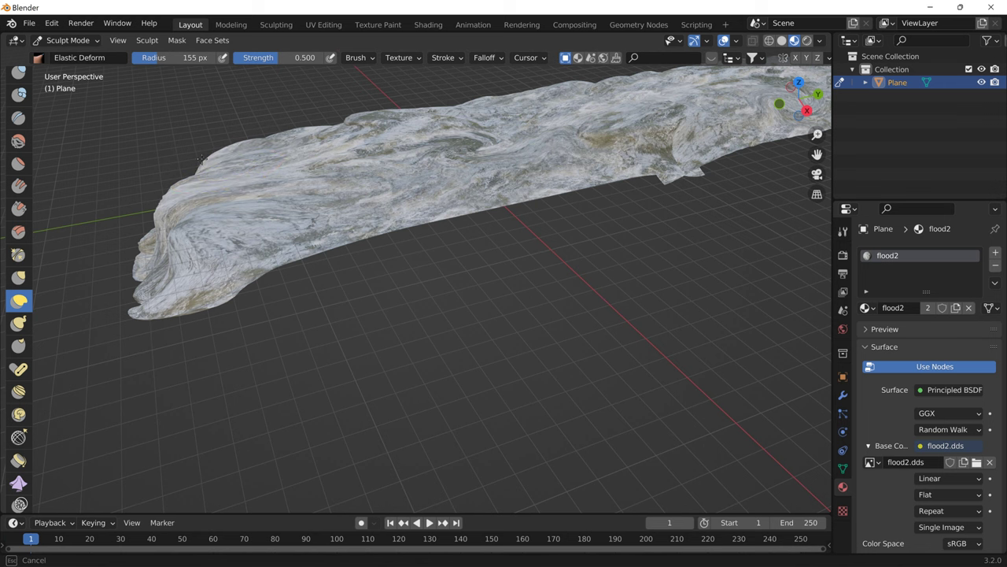
Shape the front tongues and the gap between them at the open end with the Elastic Deform brush
mouse_move(145, 158)
middle_mouse_down()
mouse_move(259, 130)
mouse_move(278, 149)
middle_mouse_up()
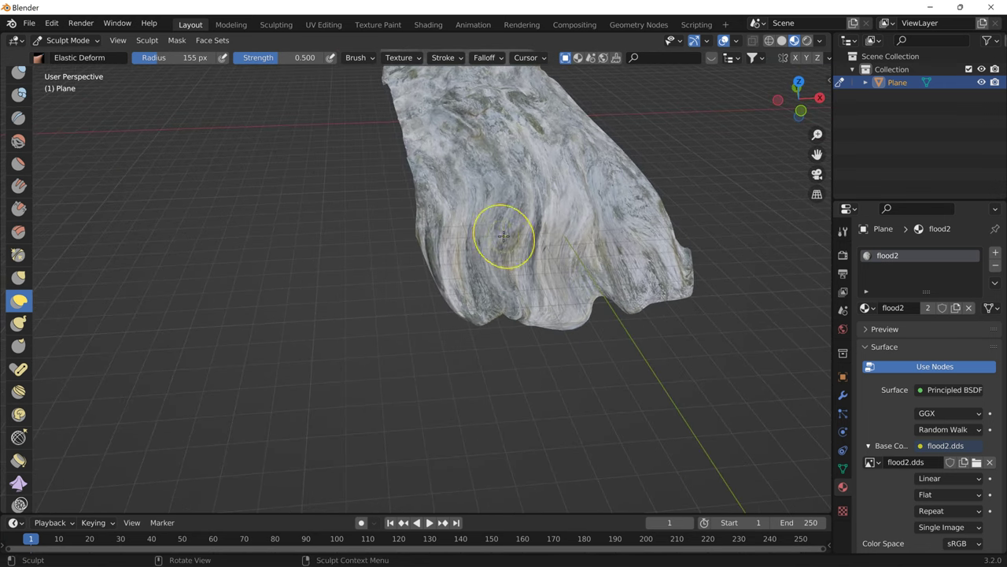
mouse_move(530, 248)
left_mouse_down()
mouse_move(558, 297)
mouse_move(541, 214)
mouse_move(503, 292)
mouse_move(497, 260)
left_mouse_up()
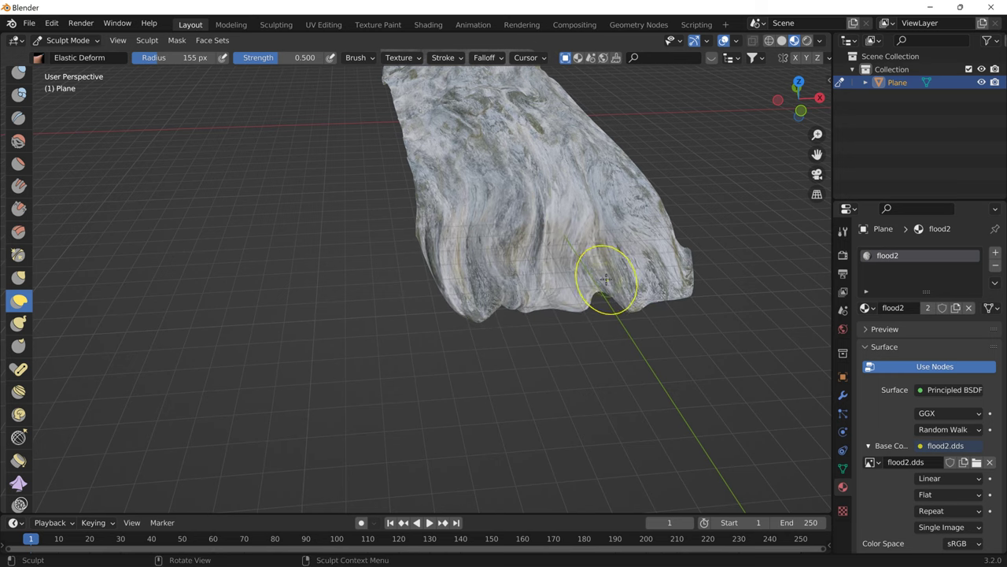
mouse_move(606, 280)
left_mouse_down()
mouse_move(574, 292)
mouse_move(633, 283)
left_mouse_up()
Return to Object Mode, add a mesh plane at the origin and scale it about 36 times to spread around the water mesh
mouse_move(635, 256)
middle_mouse_down()
mouse_move(547, 245)
mouse_move(643, 227)
mouse_move(614, 225)
mouse_move(574, 180)
mouse_move(529, 173)
mouse_move(501, 122)
mouse_move(480, 116)
middle_mouse_up()
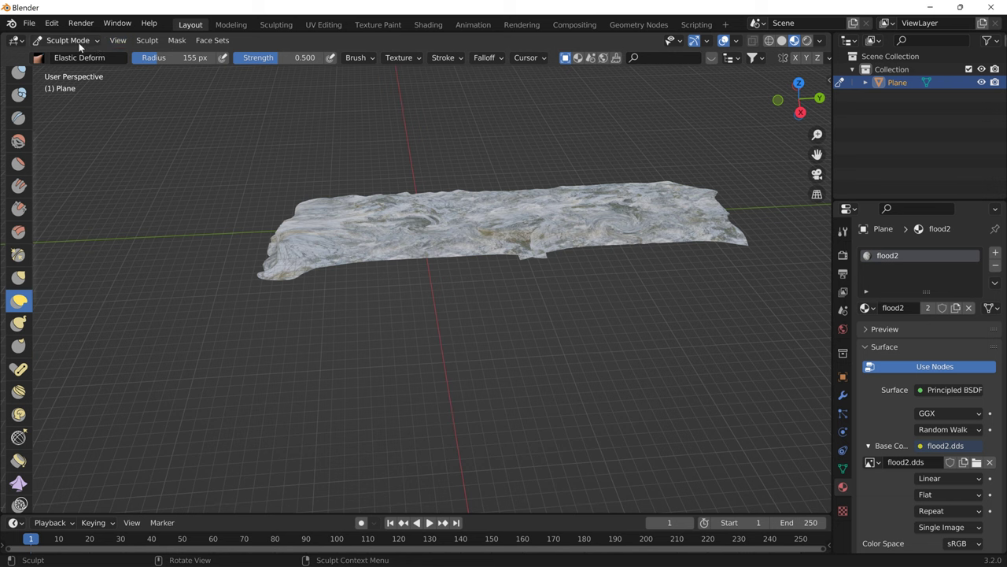
left_click(74, 40)
left_click(67, 53)
left_click(175, 40)
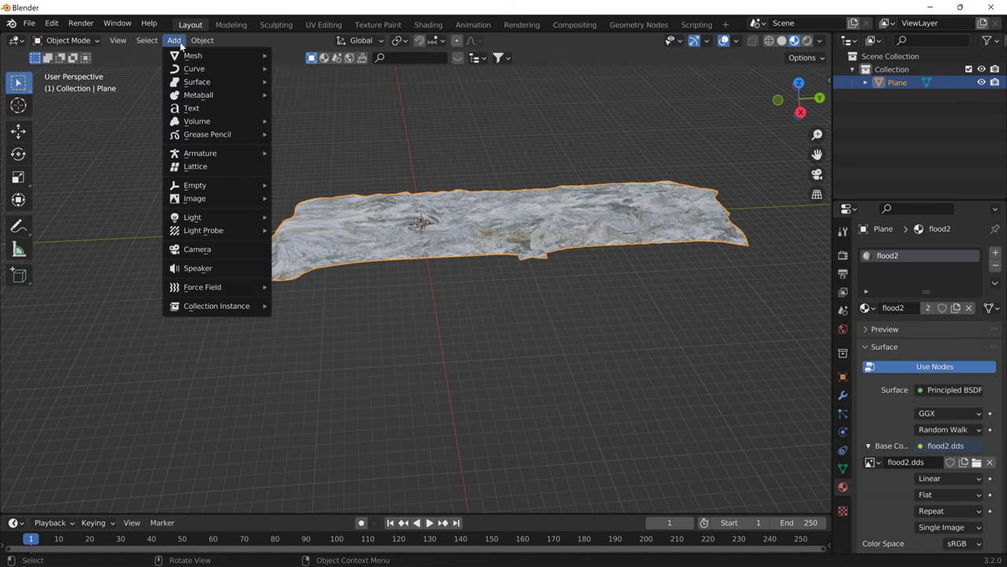
mouse_move(189, 55)
left_click(315, 58)
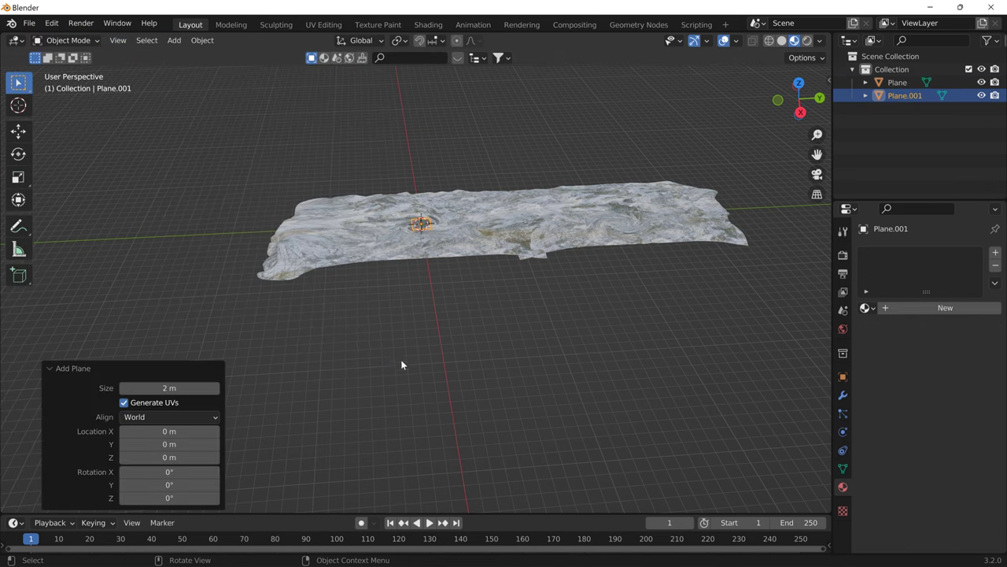
key("s")
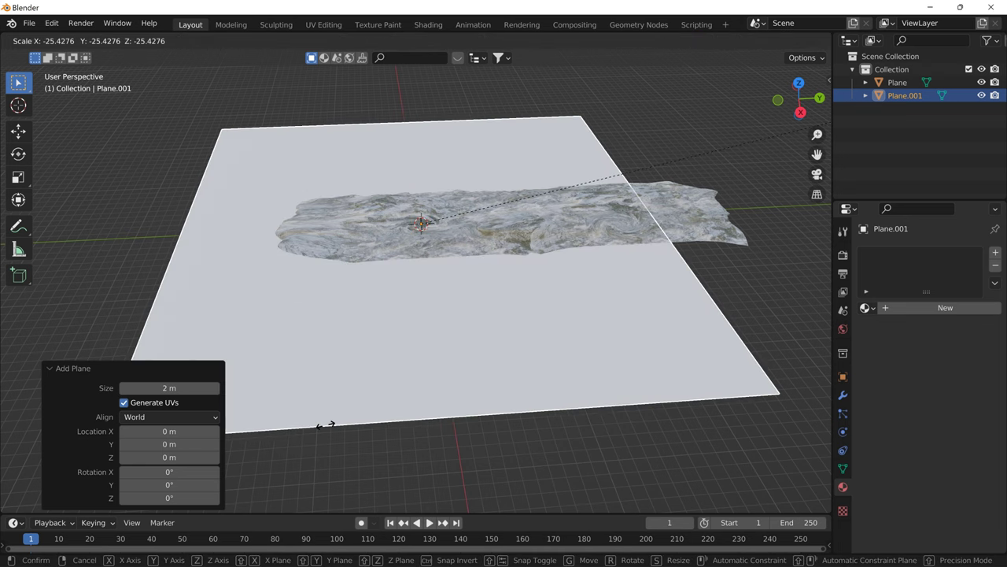
left_click(661, 245)
Enter Sculpt Mode on the large plane and display the scene in solid shading
middle_click_drag(671, 445, 573, 328)
scroll(567, 307, "up", 4)
middle_click_drag(559, 282, 483, 206)
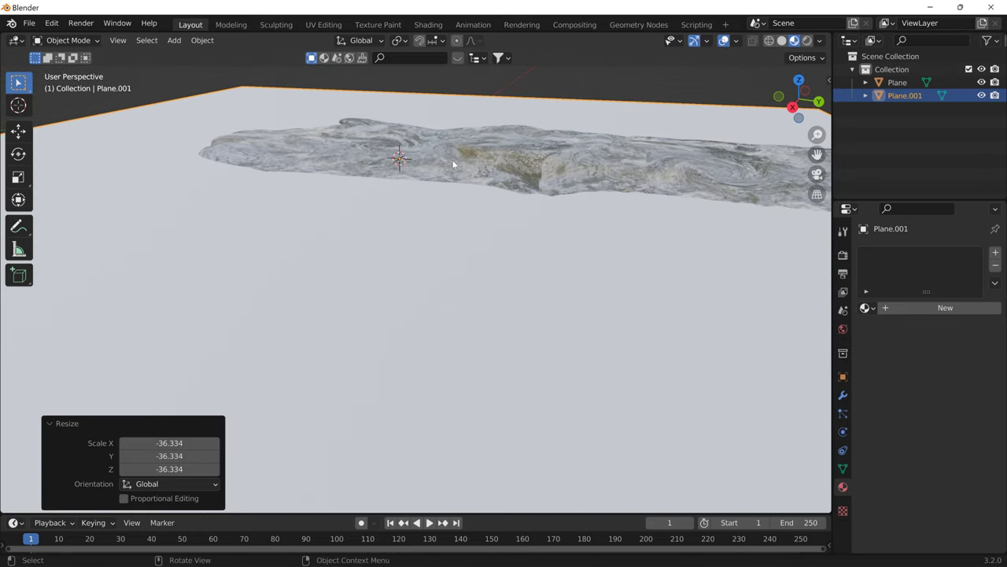
left_click(71, 40)
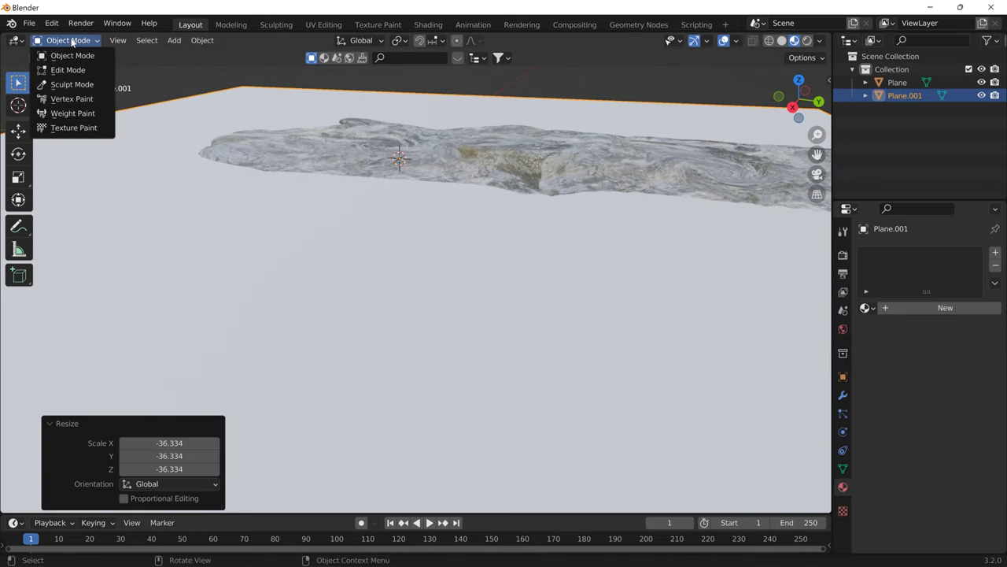
left_click(75, 86)
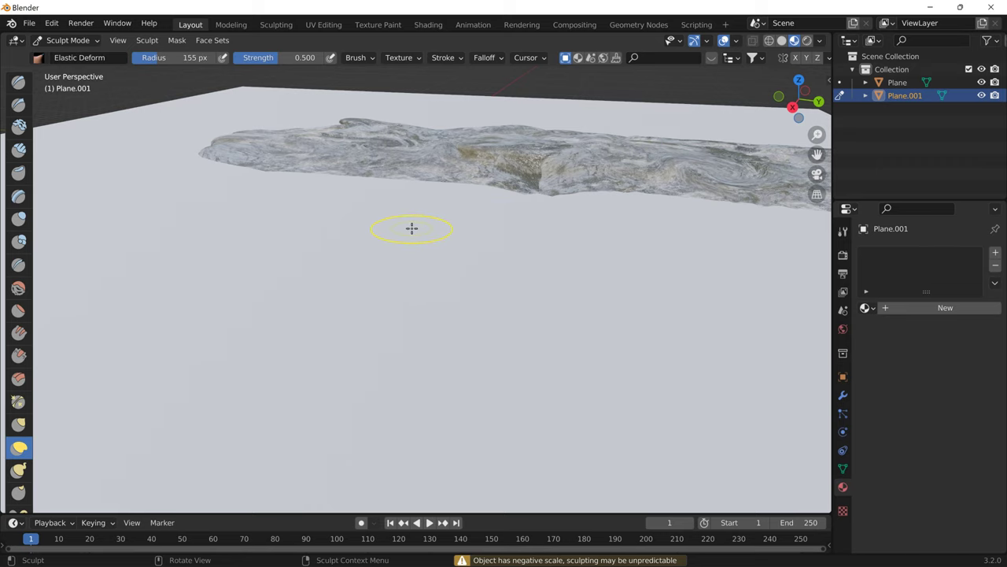
left_click(751, 42)
left_click(754, 41)
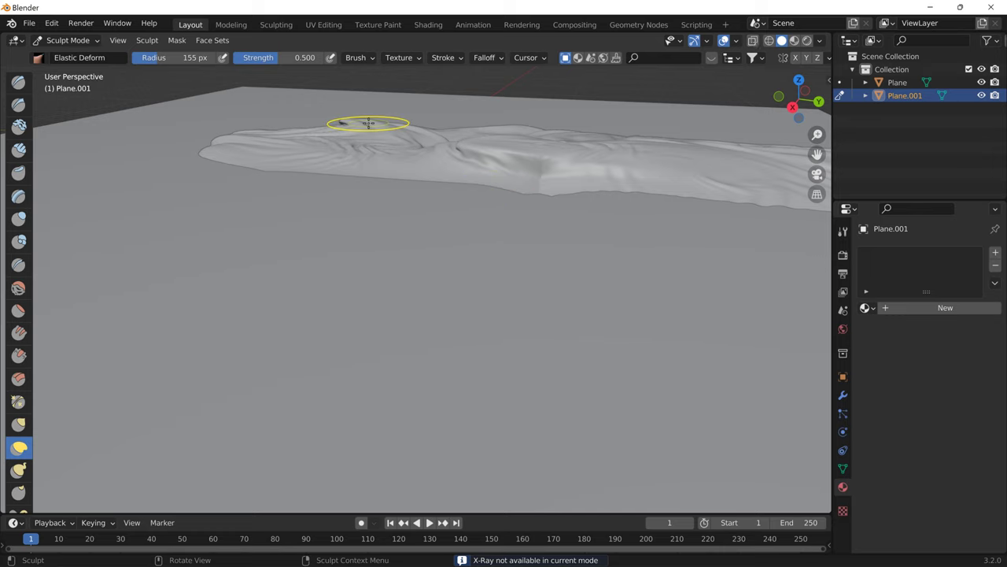
Switch sculpting to the water mesh and pull its low side edge up above the large plane with the Elastic Deform brush
left_click(86, 44)
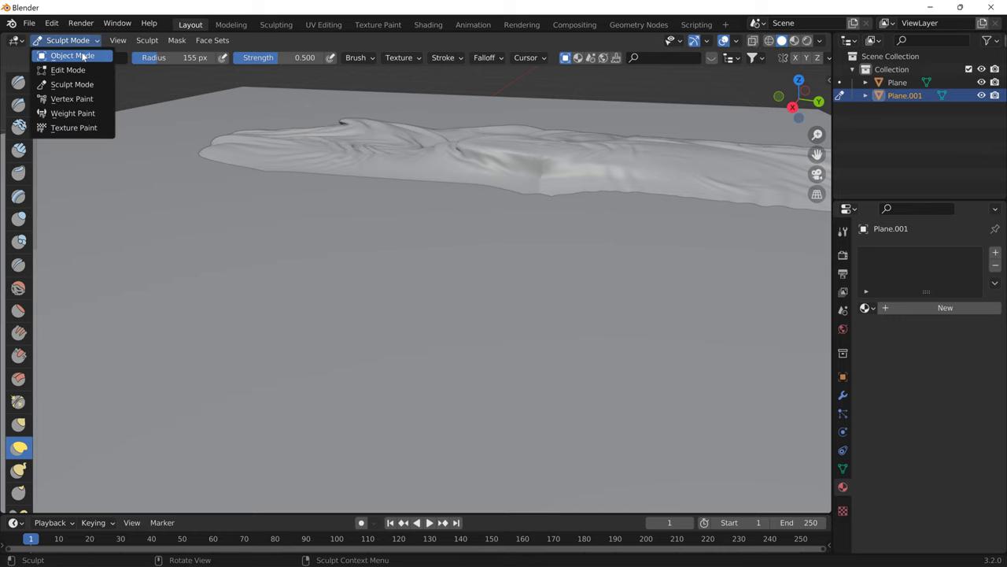
left_click(73, 56)
left_click(299, 146)
left_click(88, 40)
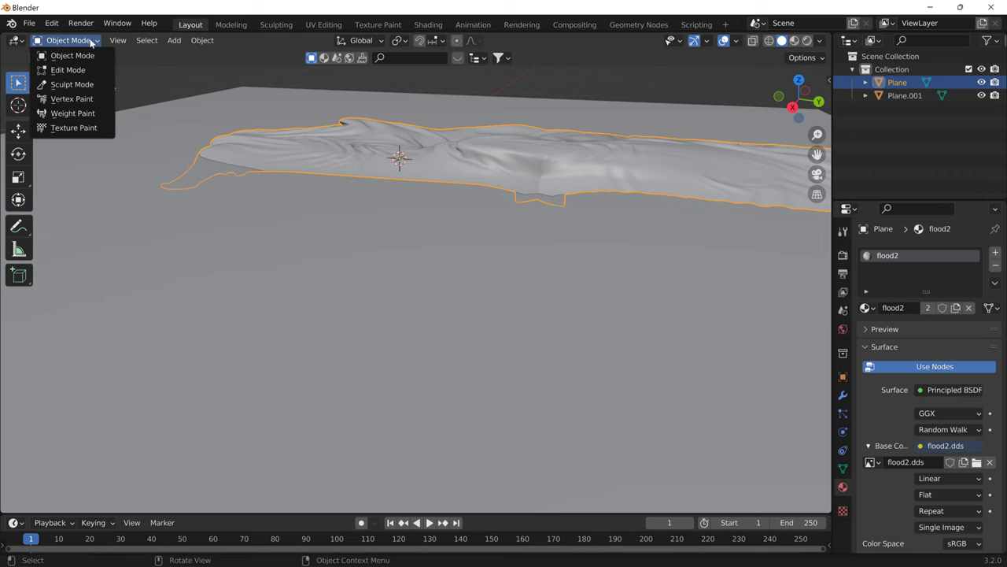
left_click(73, 82)
left_click_drag(461, 186, 457, 98)
mouse_move(414, 98)
middle_mouse_down()
mouse_move(491, 110)
mouse_move(563, 103)
middle_mouse_up()
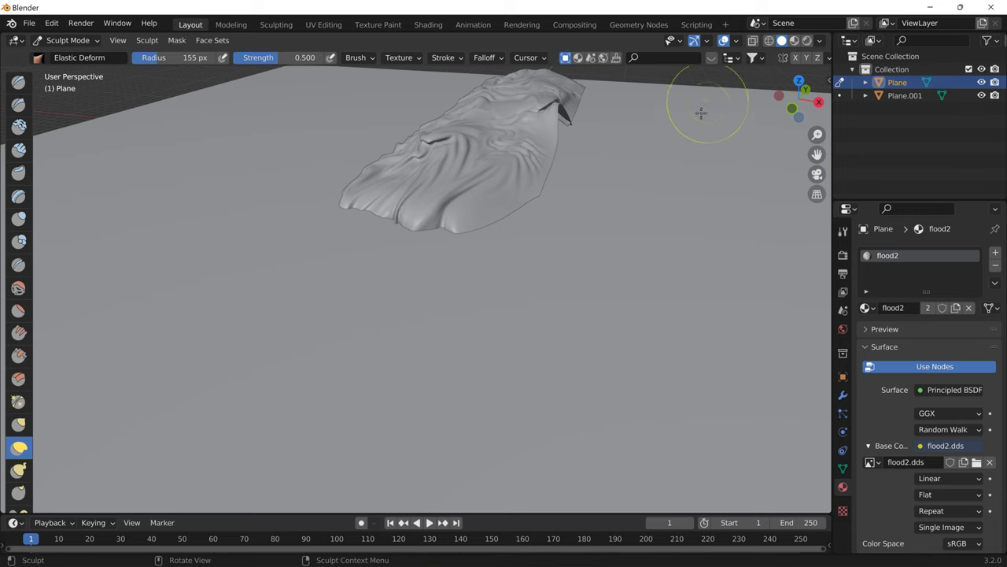
Return to Object Mode and raise the large plane about 1.6 m along the Z axis
left_click(80, 40)
left_click(80, 43)
left_click(80, 43)
left_click(72, 55)
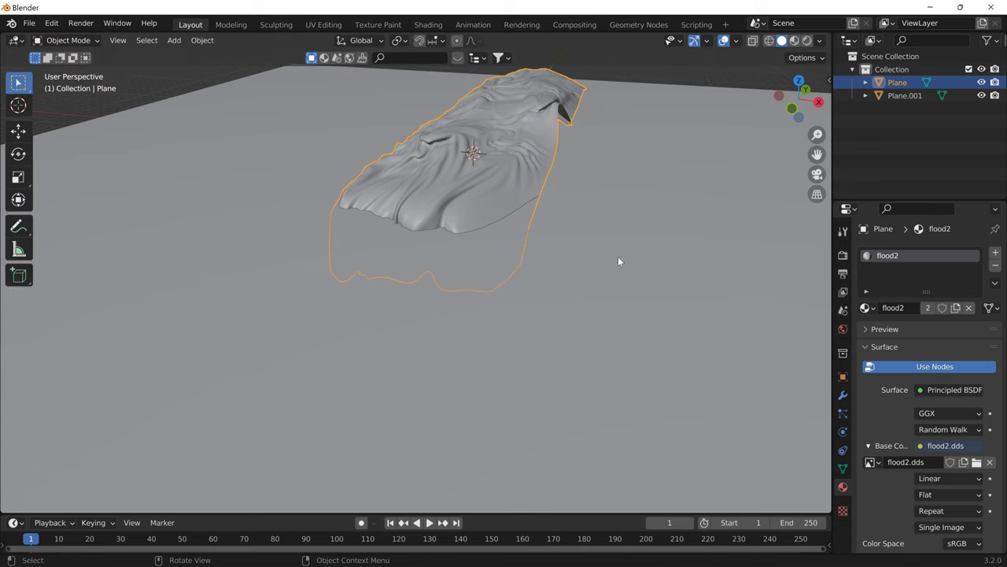
left_click(643, 270)
middle_click_drag(643, 270, 391, 191)
key("g")
key("z")
left_click(645, 219)
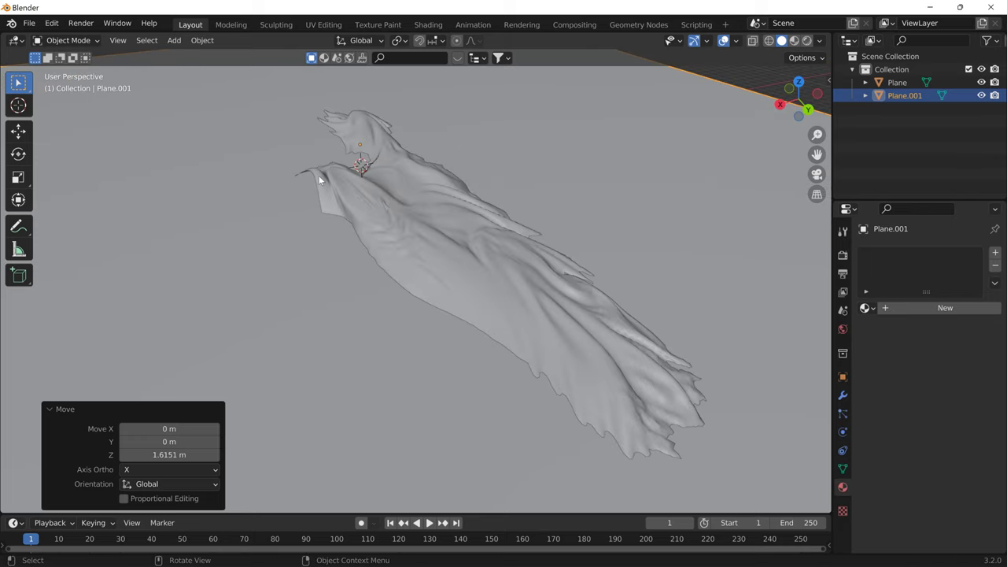
Undo the large plane's upward move and the changes before it, back to sculpting the water mesh
middle_click_drag(319, 180, 481, 189)
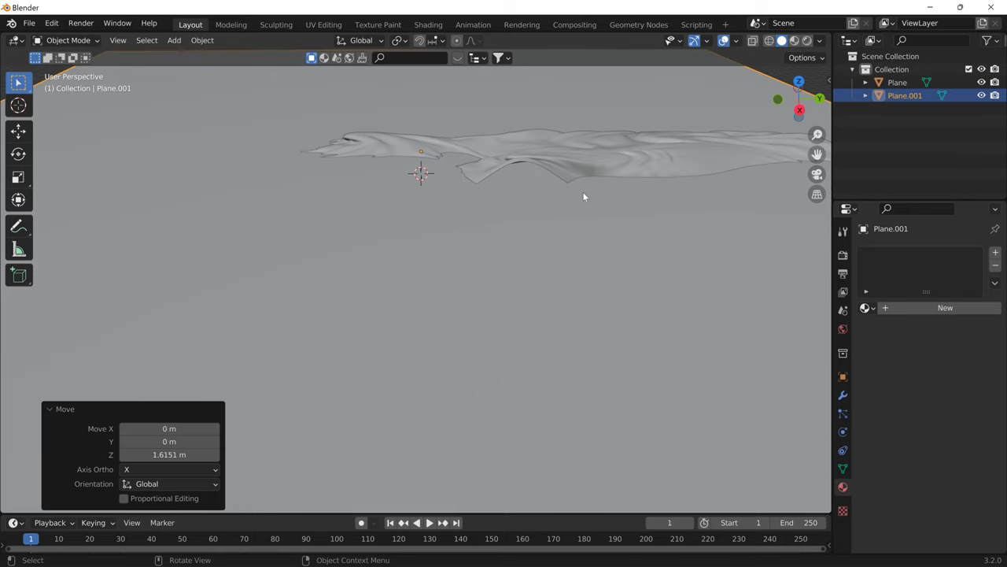
middle_click_drag(583, 197, 700, 191)
key("ctrl+z")
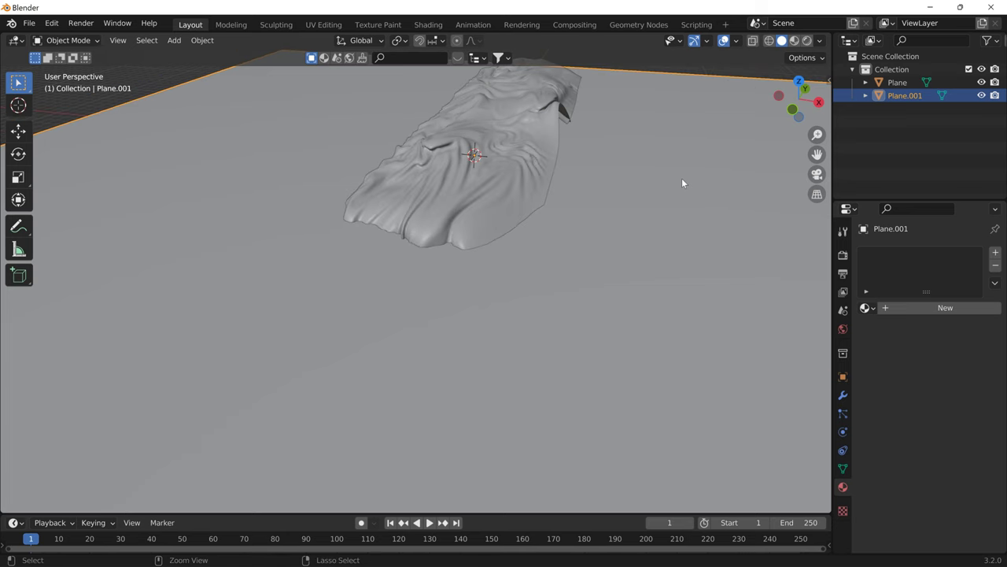
key("ctrl+z")
key("ctrl+z")
mouse_move(682, 178)
middle_mouse_down()
mouse_move(580, 150)
mouse_move(326, 157)
mouse_move(654, 150)
mouse_move(504, 157)
mouse_move(504, 146)
mouse_move(496, 156)
middle_mouse_up()
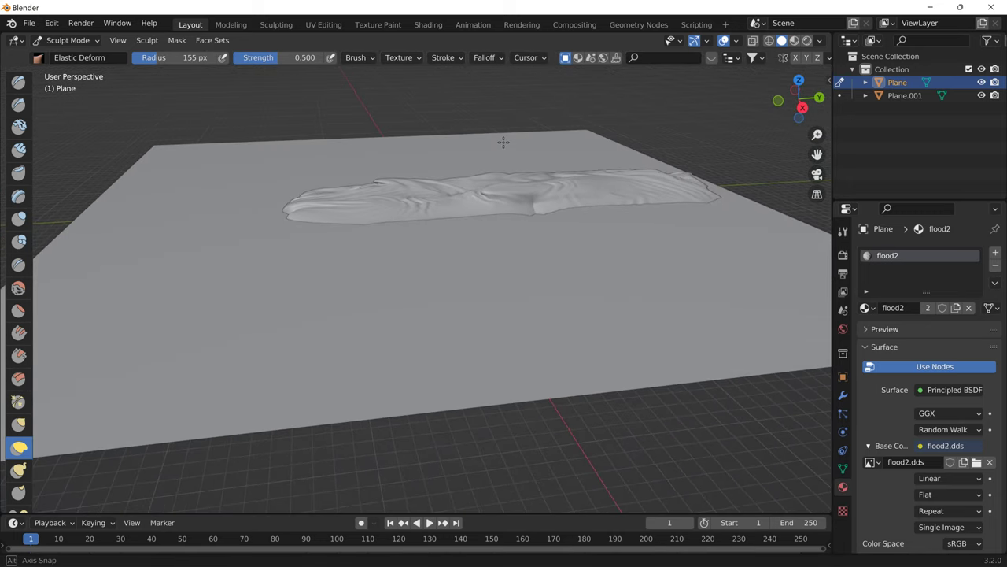
Return to Object Mode and delete the large plane from the scene
left_click(86, 41)
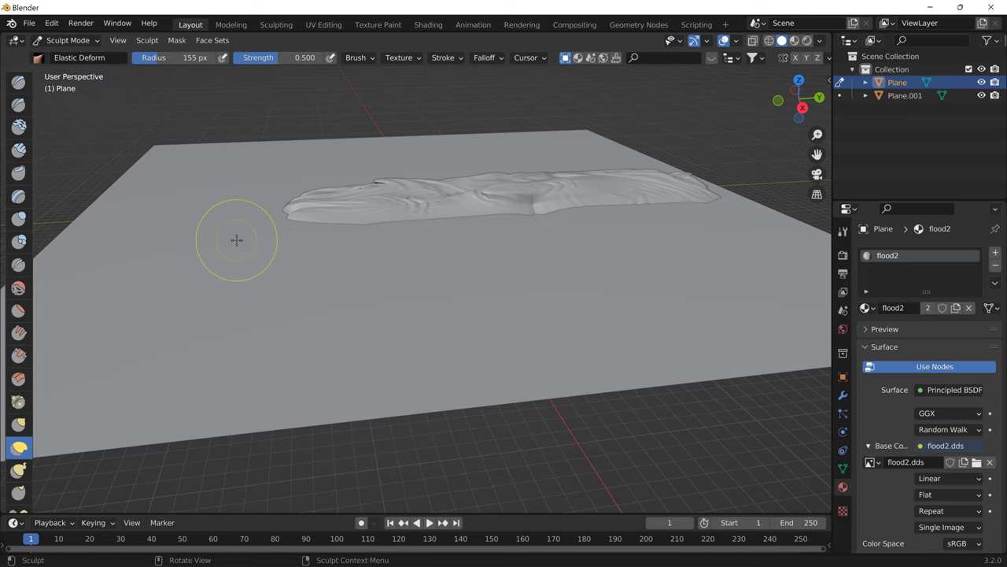
left_click(76, 44)
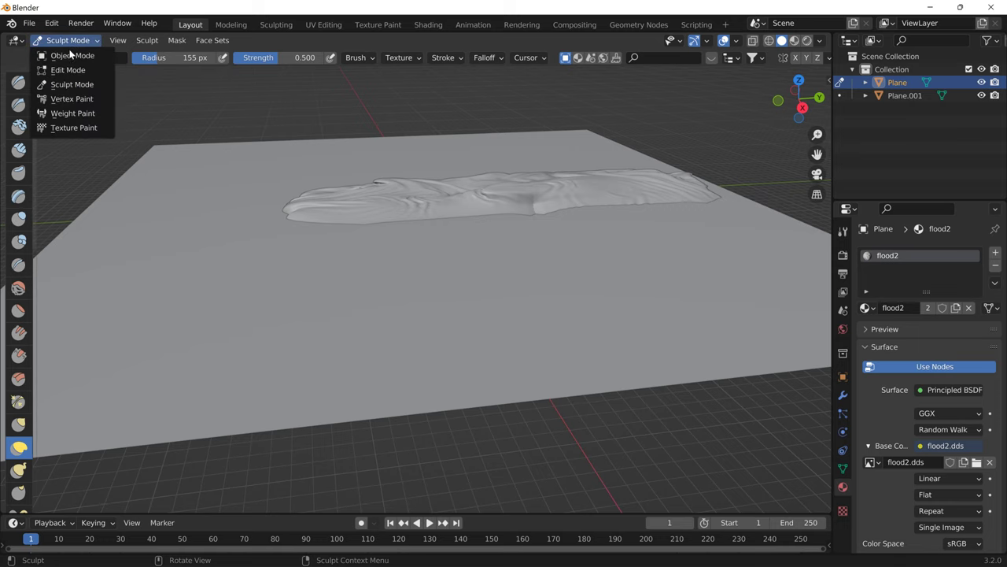
left_click(74, 52)
left_click(161, 173)
key("Delete")
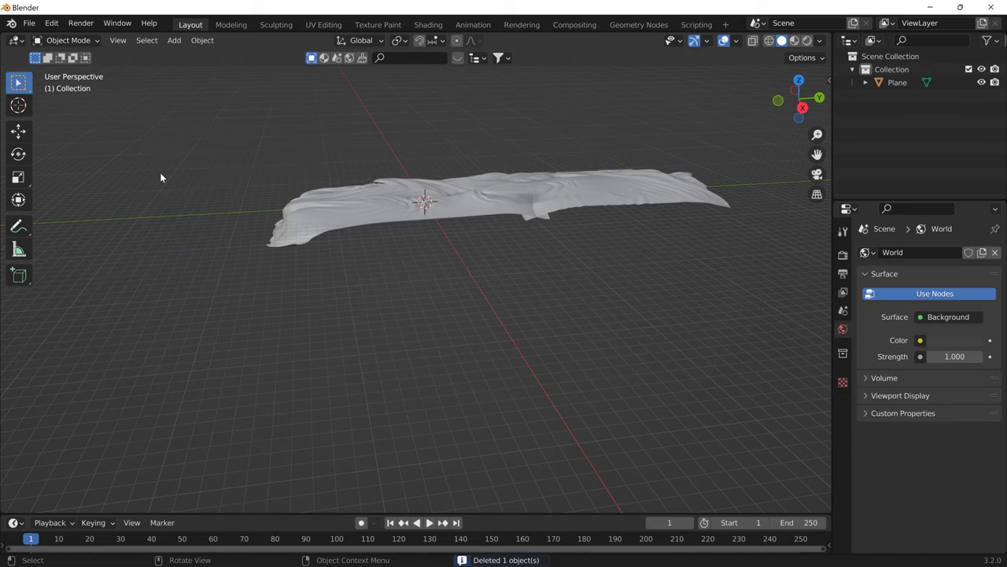
Rename the water mesh object as Flood_a500
middle_click_drag(160, 172, 515, 175)
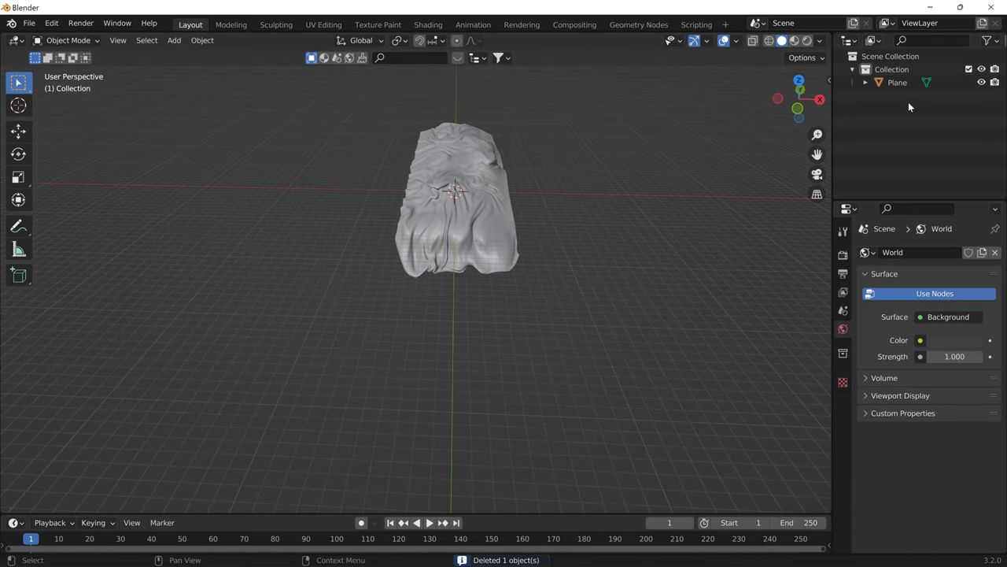
double_click(897, 82)
type("flood")
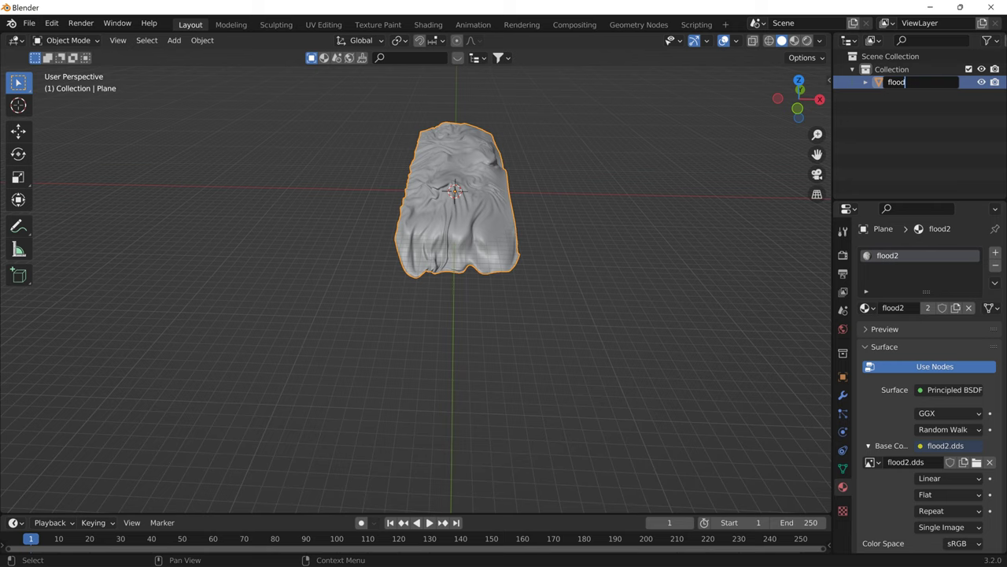
type("Flo")
type("_a500")
key("Return")
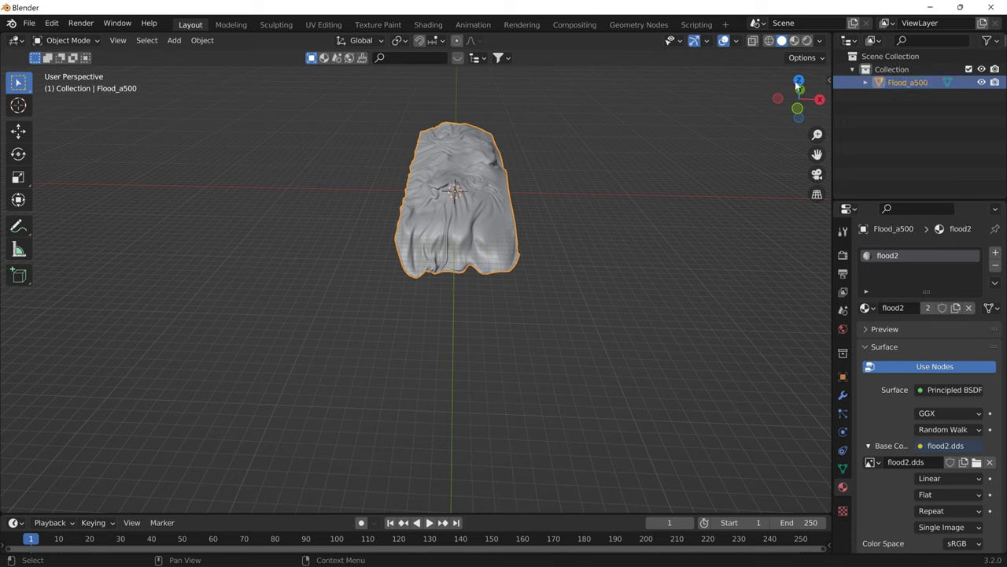
Duplicate Flood_a500 in place and rename the copy as Flood_a50
key("shift+d")
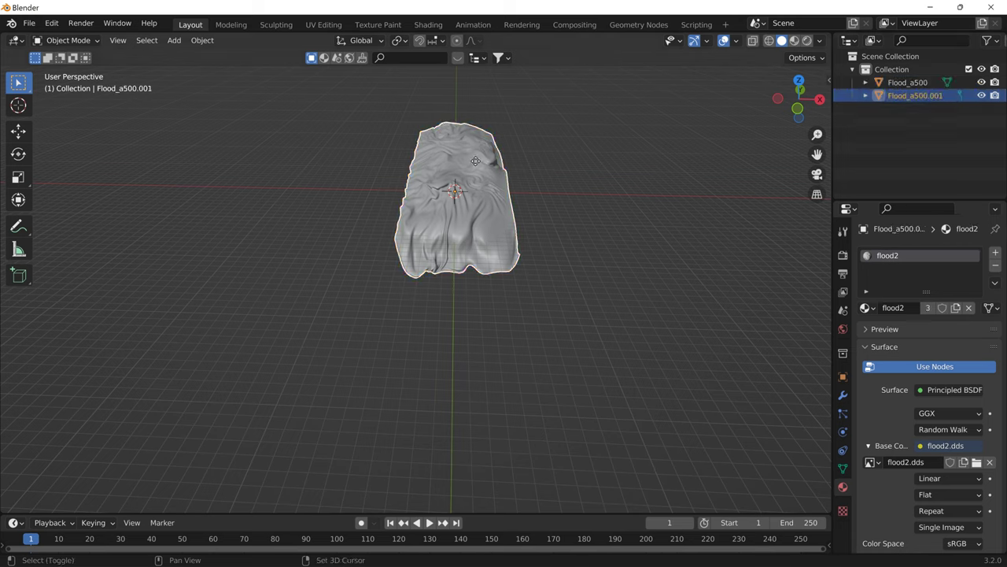
key("Escape")
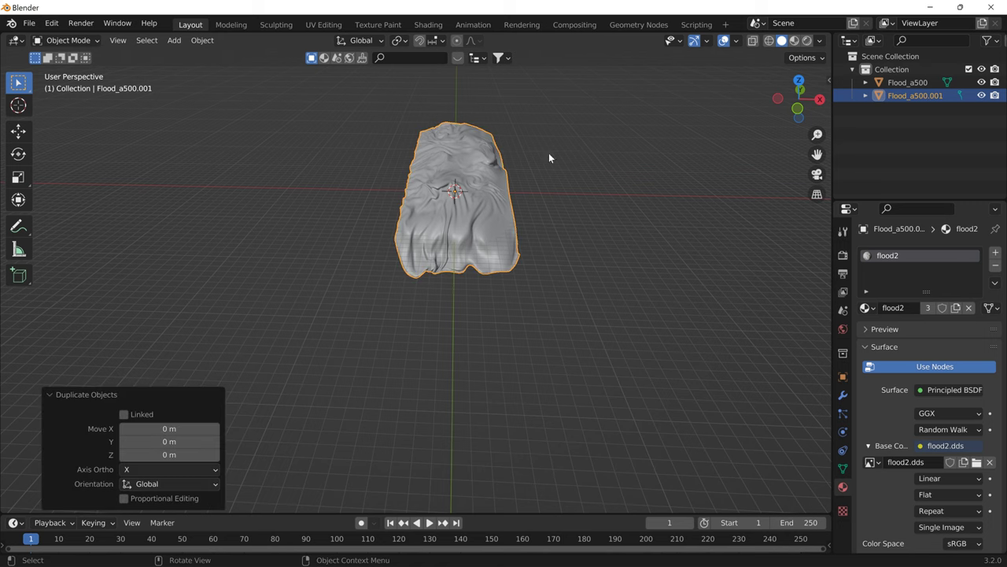
double_click(912, 96)
left_click_drag(919, 95, 944, 95)
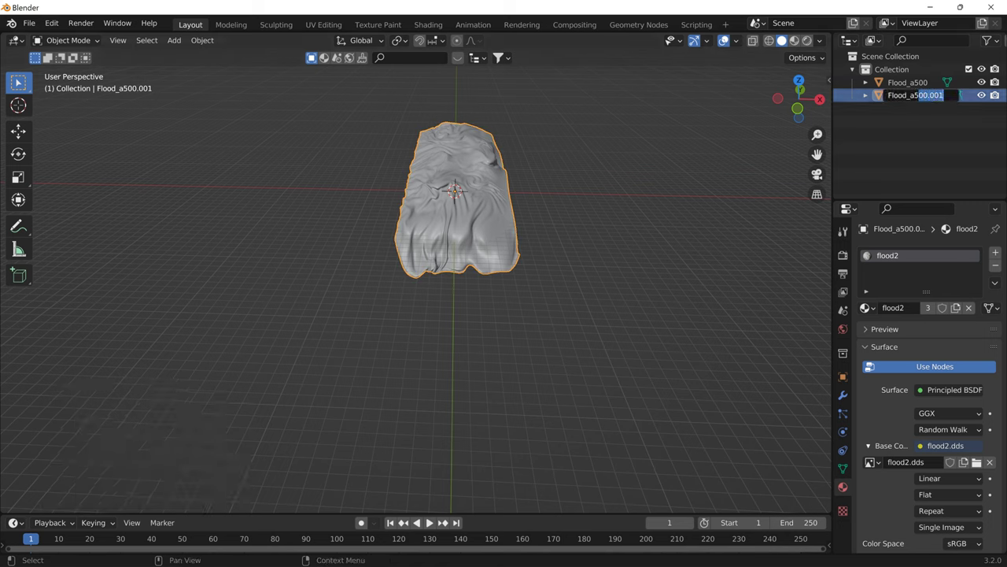
type("50")
key("Return")
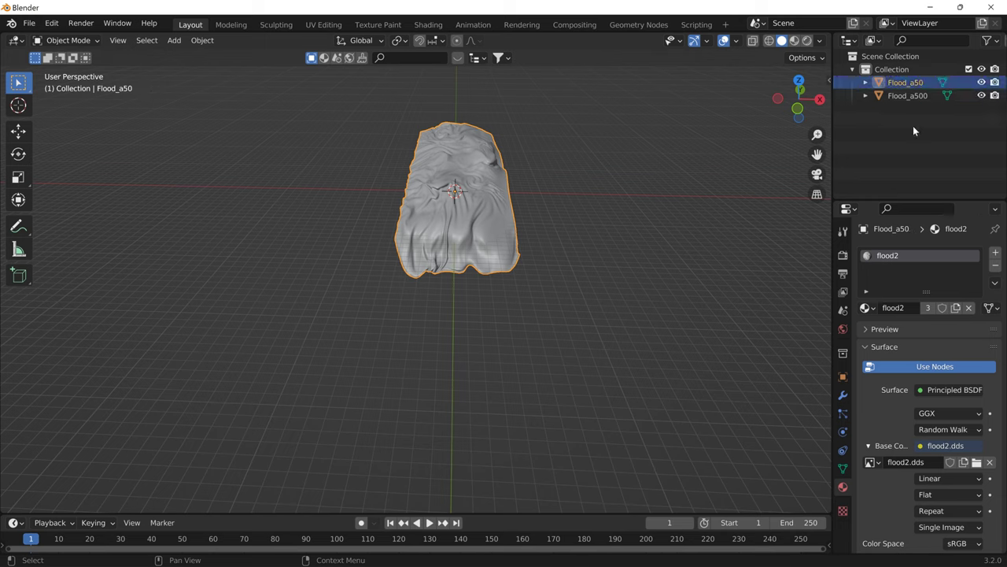
Hide Flood_a500 and add a Decimate modifier to Flood_a50 with a collapse ratio of 0.0338
left_click(980, 95)
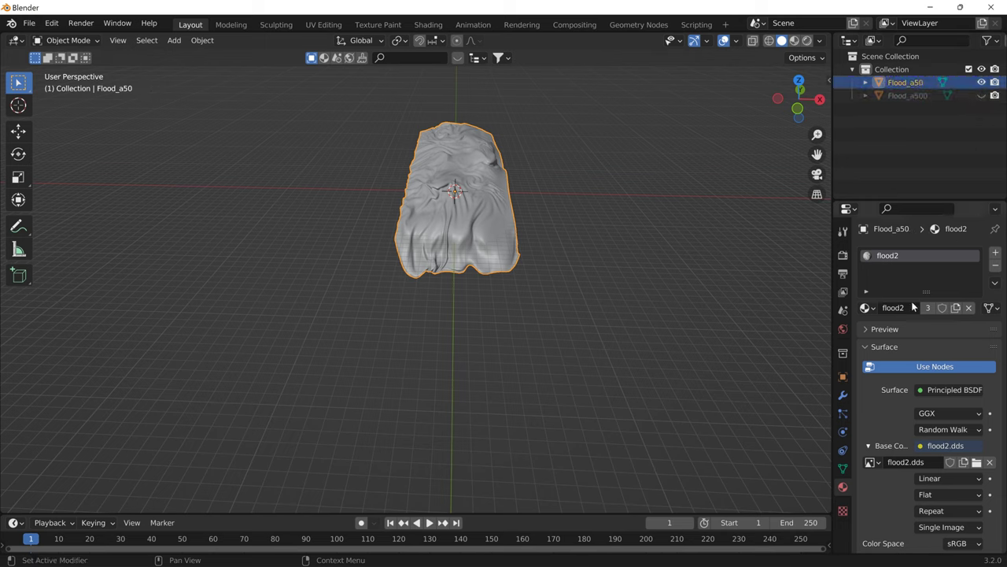
left_click(843, 394)
left_click(910, 250)
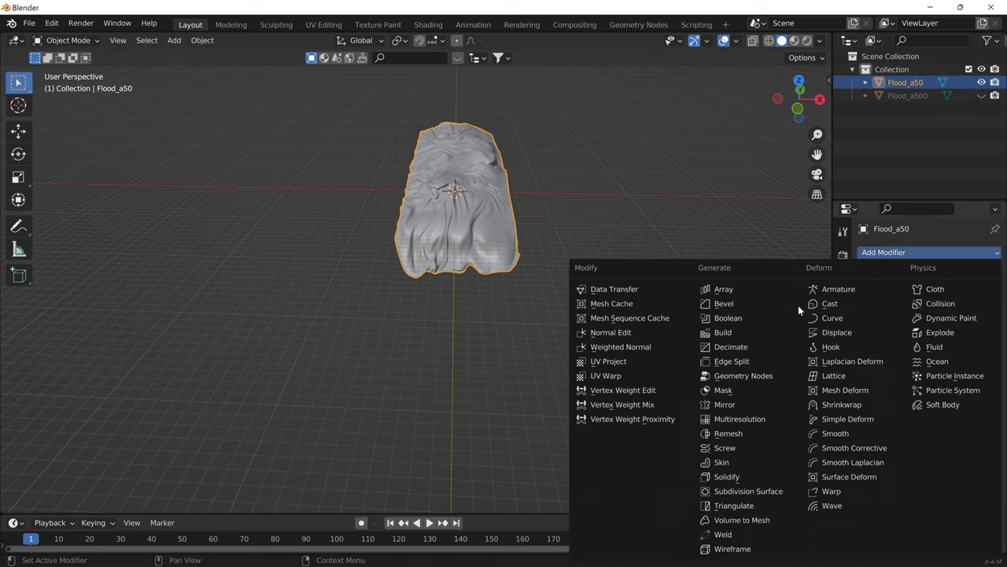
left_click(744, 346)
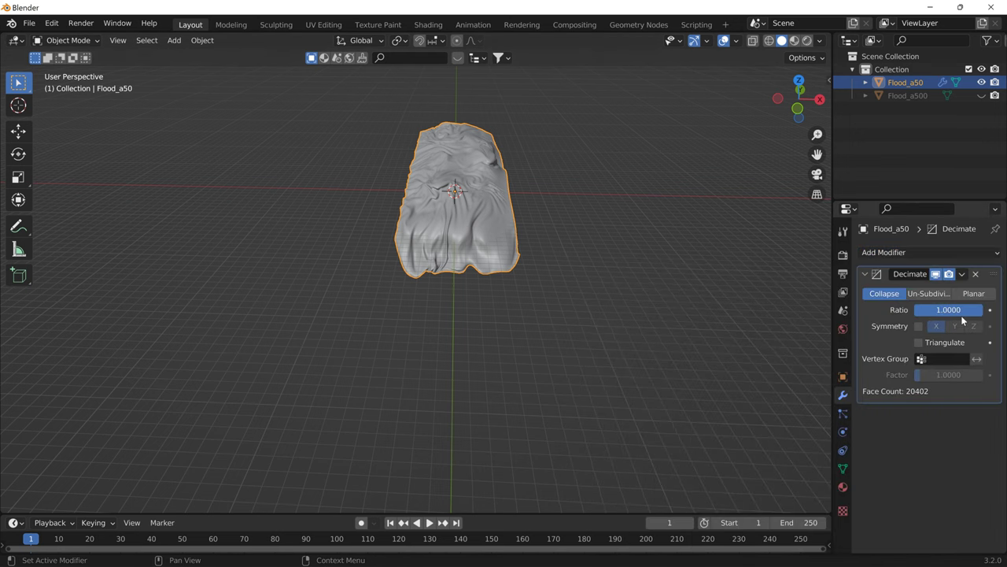
left_click_drag(965, 310, 916, 310)
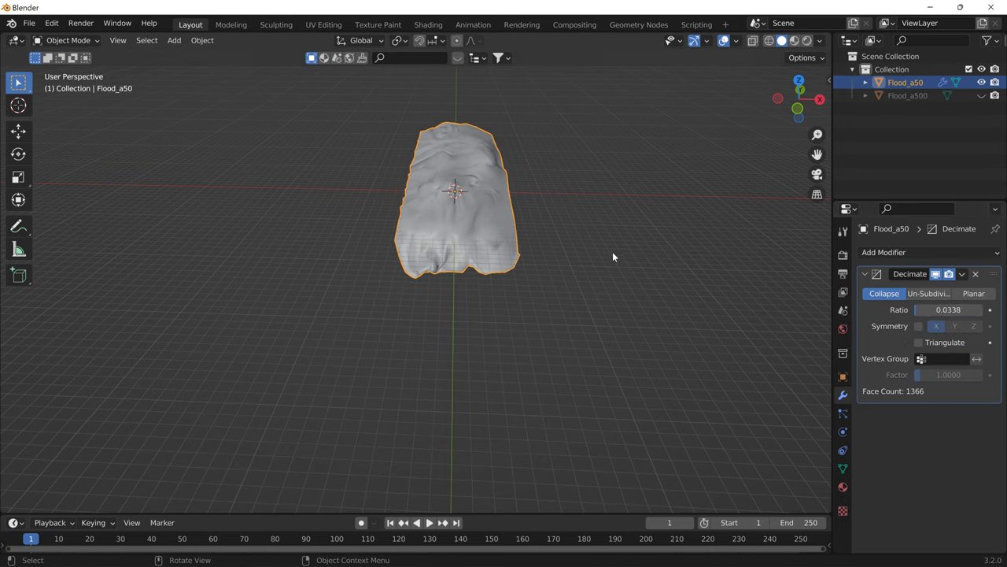
Display the scene in material preview and apply the Decimate modifier to Flood_a50
middle_click_drag(613, 252, 511, 221)
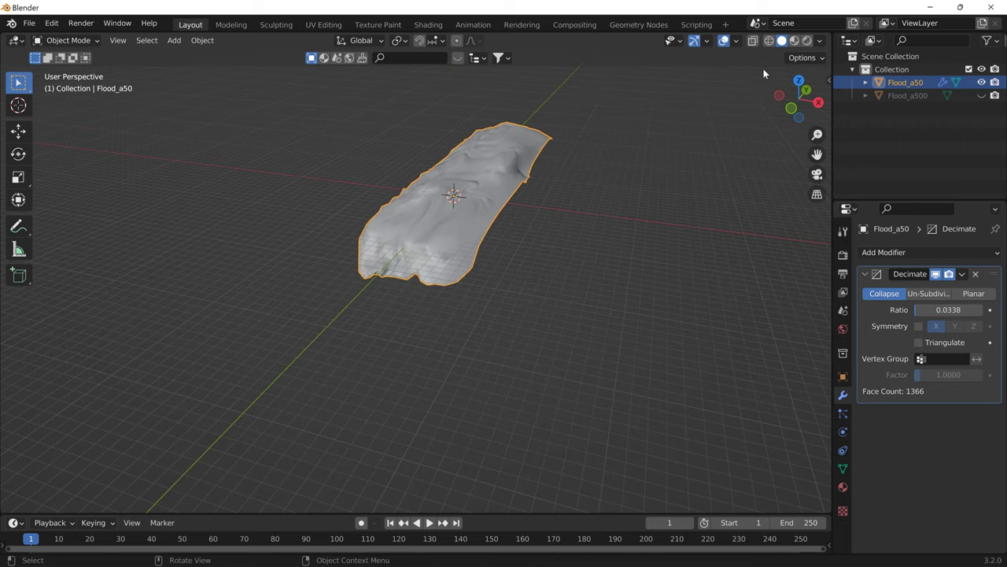
left_click(794, 40)
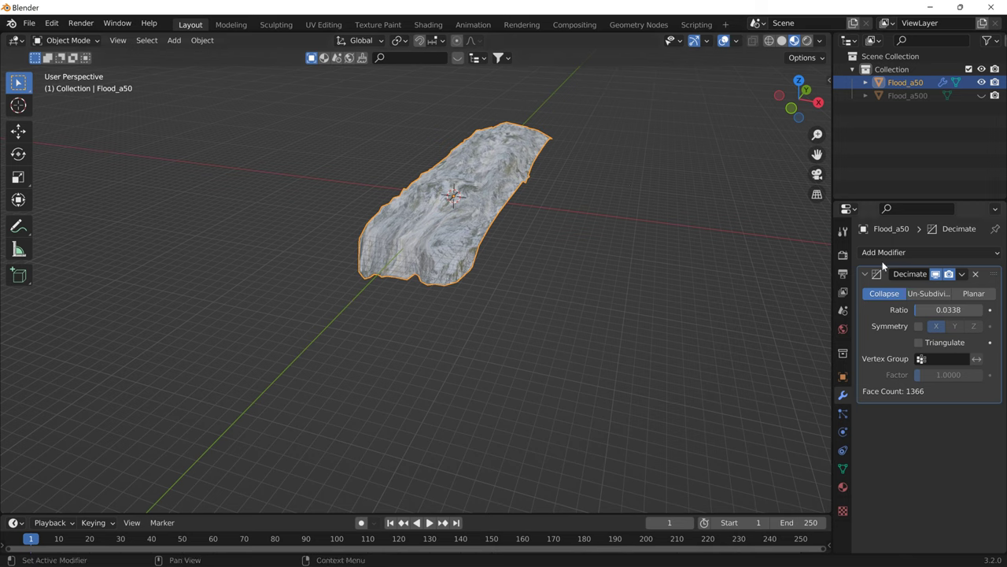
left_click(963, 274)
left_click(924, 288)
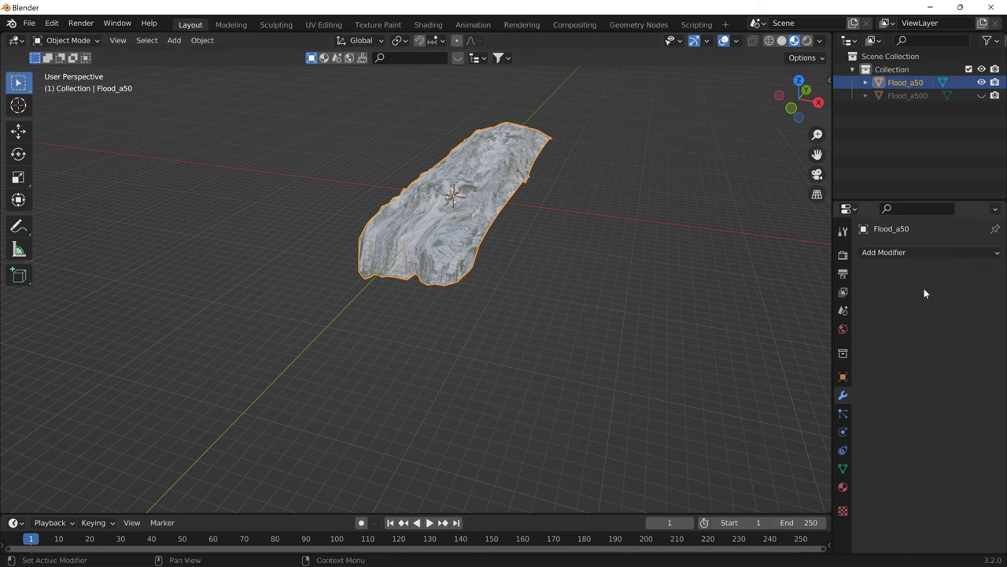
Unhide Flood_a500, add a Decimate modifier with a collapse ratio of 0.2556 and apply it
left_click(907, 99)
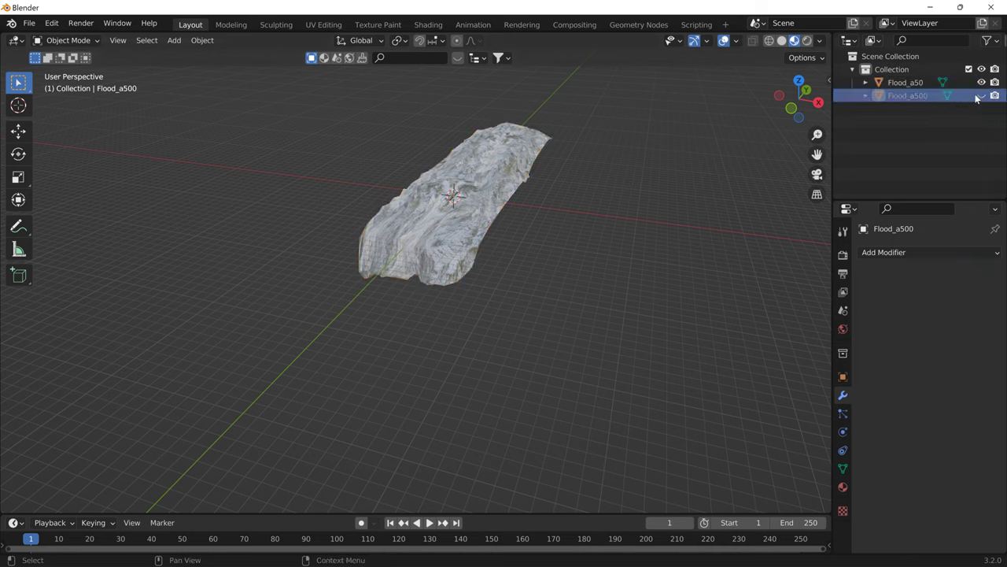
left_click(981, 95)
left_click(913, 252)
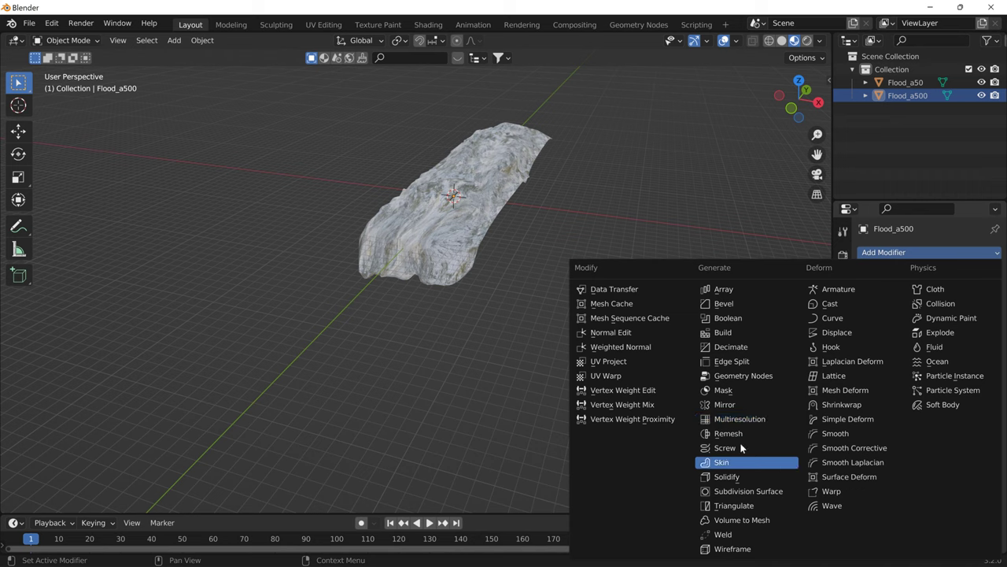
left_click(742, 349)
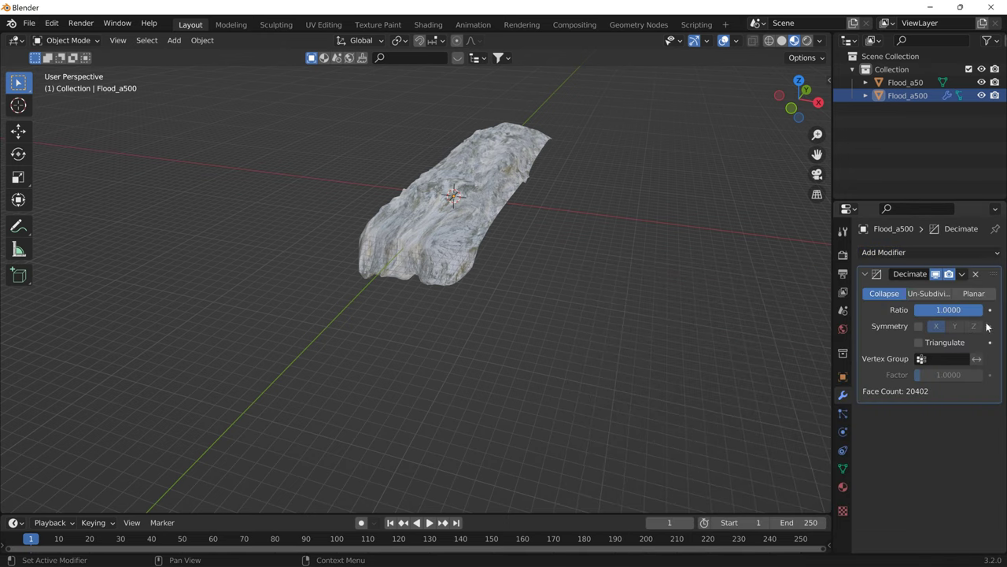
left_click_drag(984, 309, 932, 309)
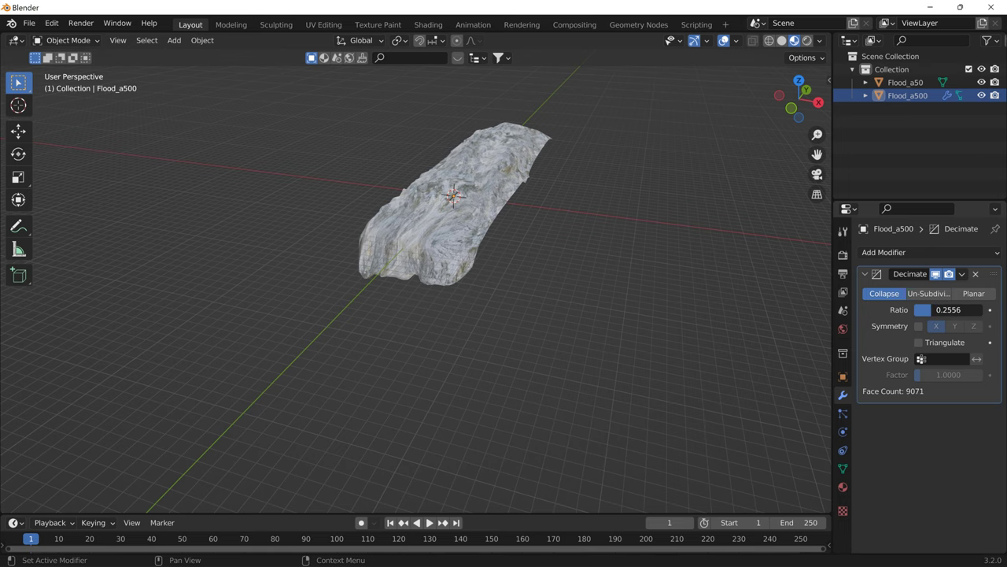
left_click(961, 274)
left_click(905, 288)
Add two plain axes empties at the world origin
middle_click_drag(704, 227, 589, 216)
scroll(498, 207, "up", 4)
scroll(589, 209, "down", 4)
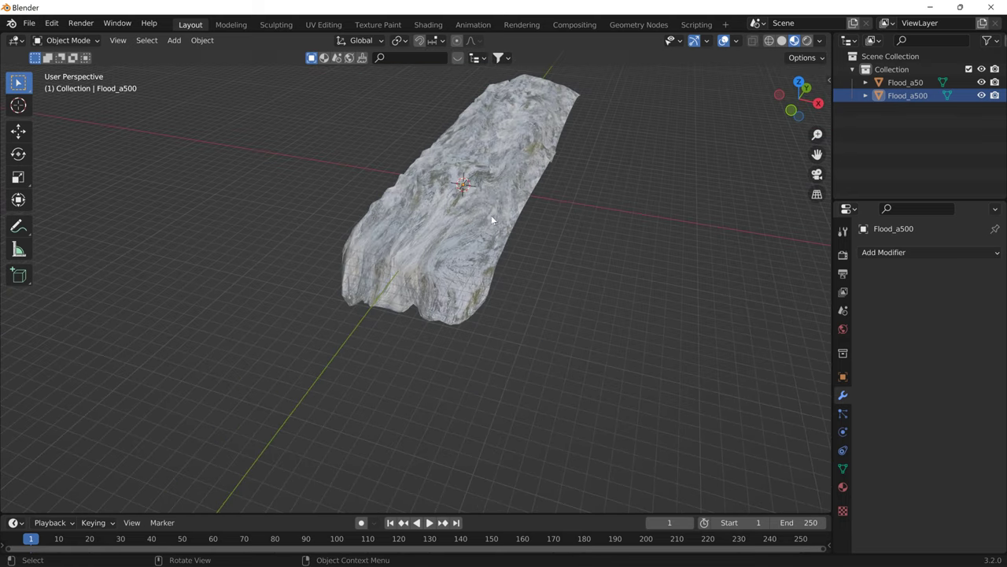
middle_click_drag(490, 218, 328, 207)
left_click(174, 40)
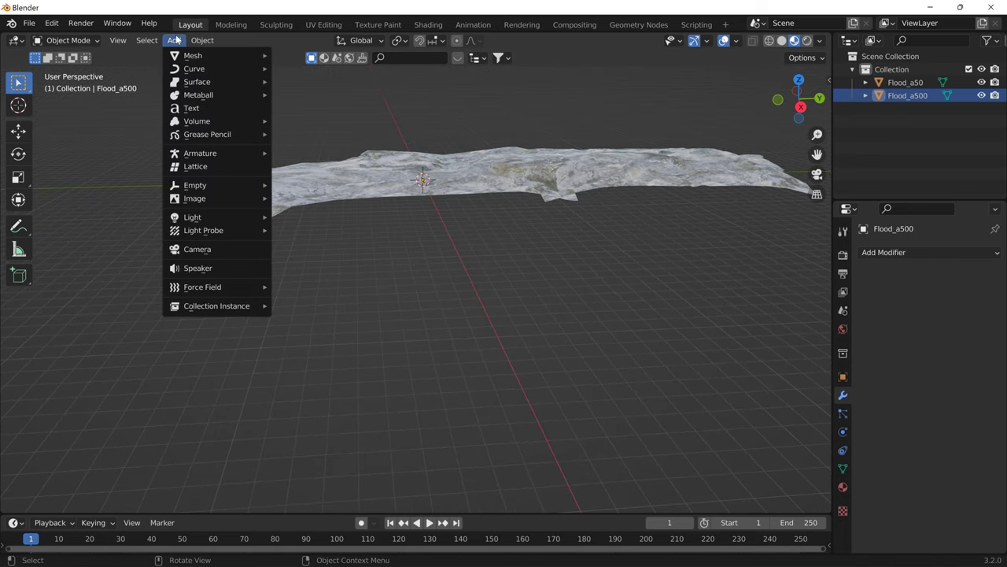
mouse_move(237, 185)
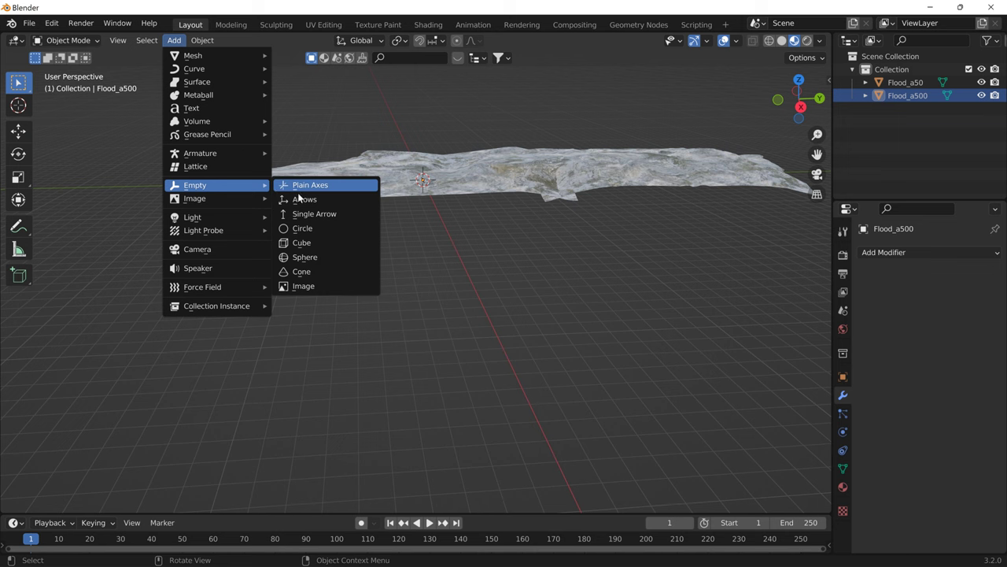
left_click(313, 185)
left_click(174, 41)
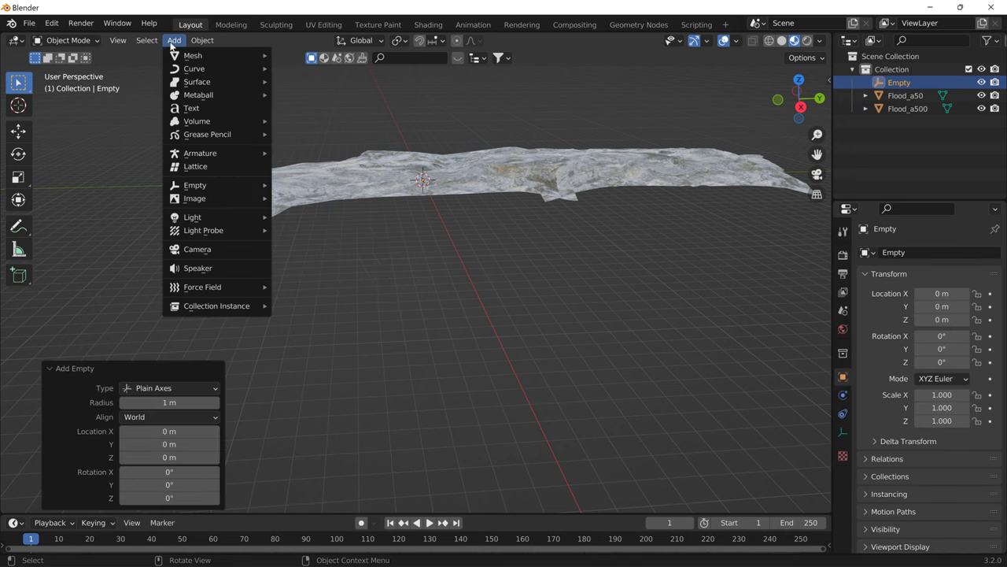
mouse_move(223, 189)
left_click(316, 186)
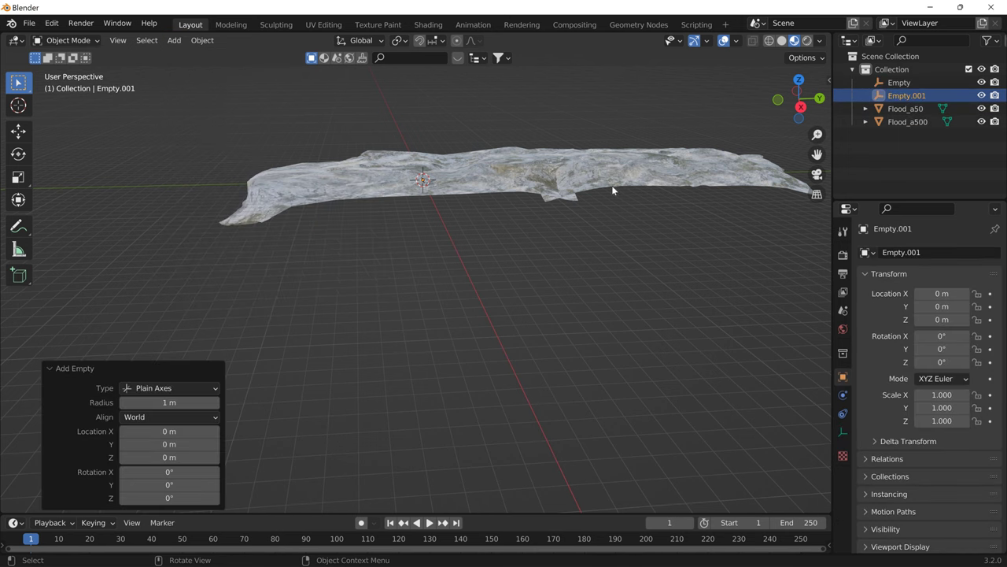
Rename the first empty as base00 and the second empty as start01
left_click(909, 83)
double_click(908, 83)
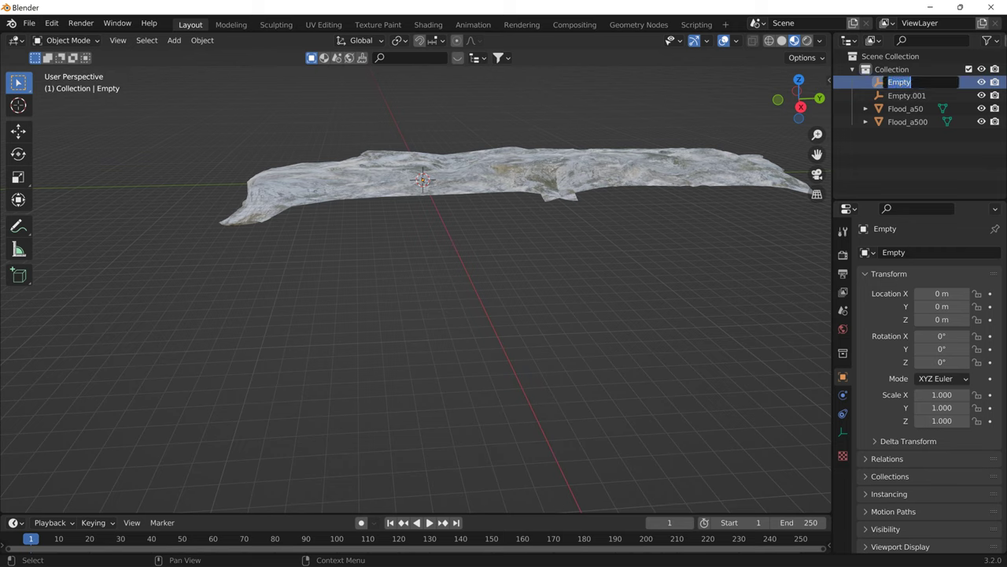
type("base00")
double_click(915, 94)
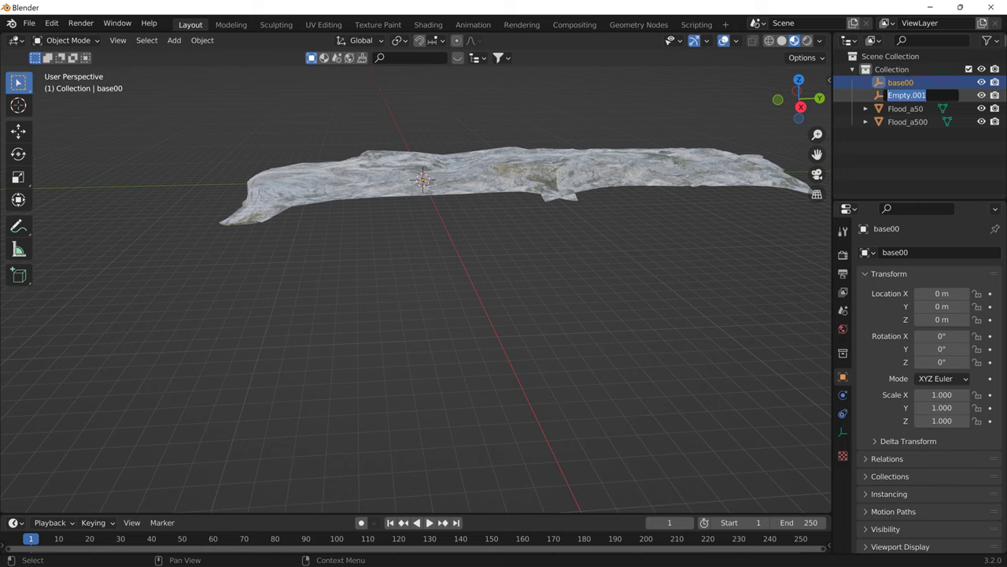
type("start091")
key("BackSpace")
key("Return")
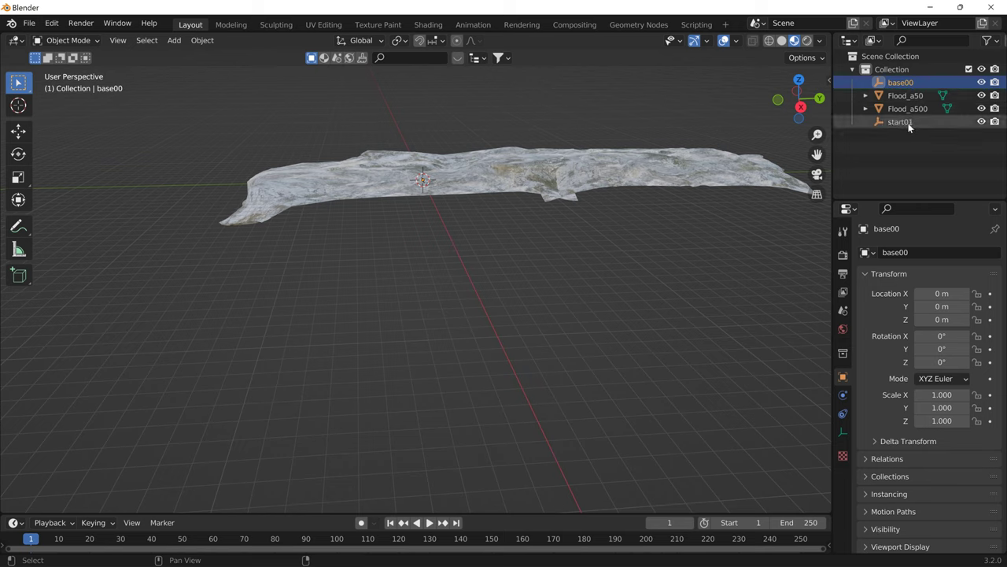
Parent start01 to base00, and parent Flood_a50 and Flood_a500 to start01
left_click_drag(911, 122, 910, 82)
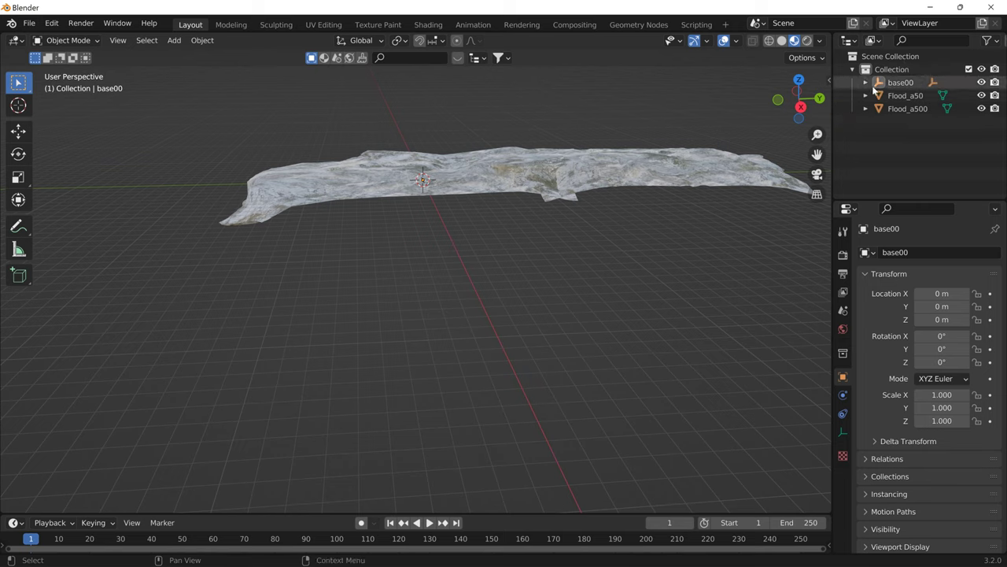
left_click(866, 82)
left_click(905, 109)
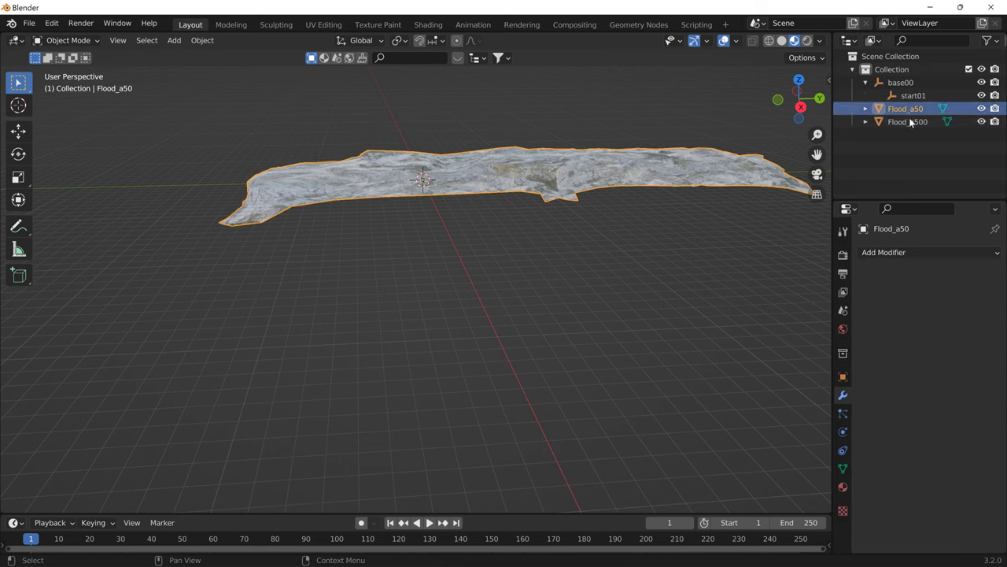
left_click(909, 122, "shift")
left_click_drag(910, 123, 923, 95)
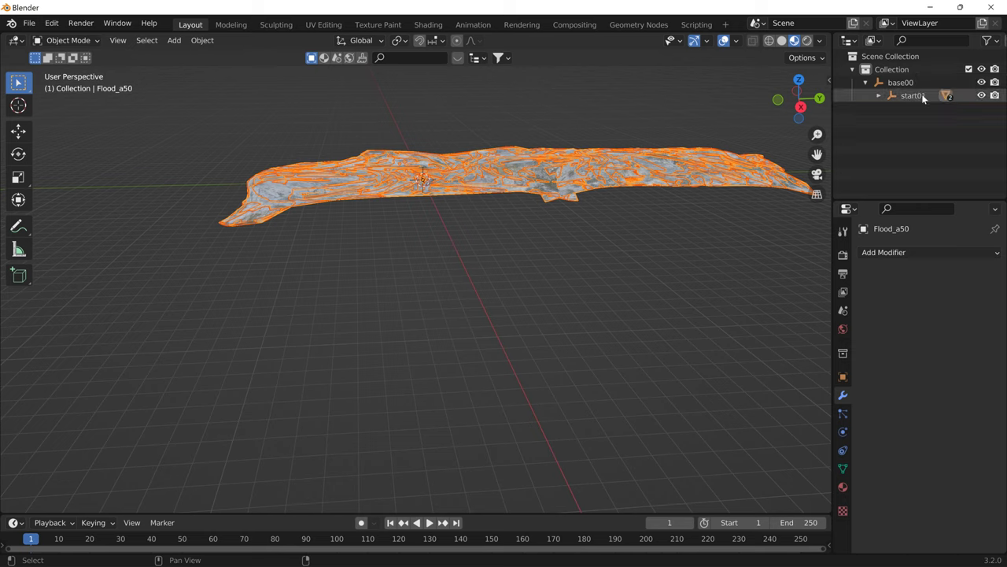
left_click(879, 103)
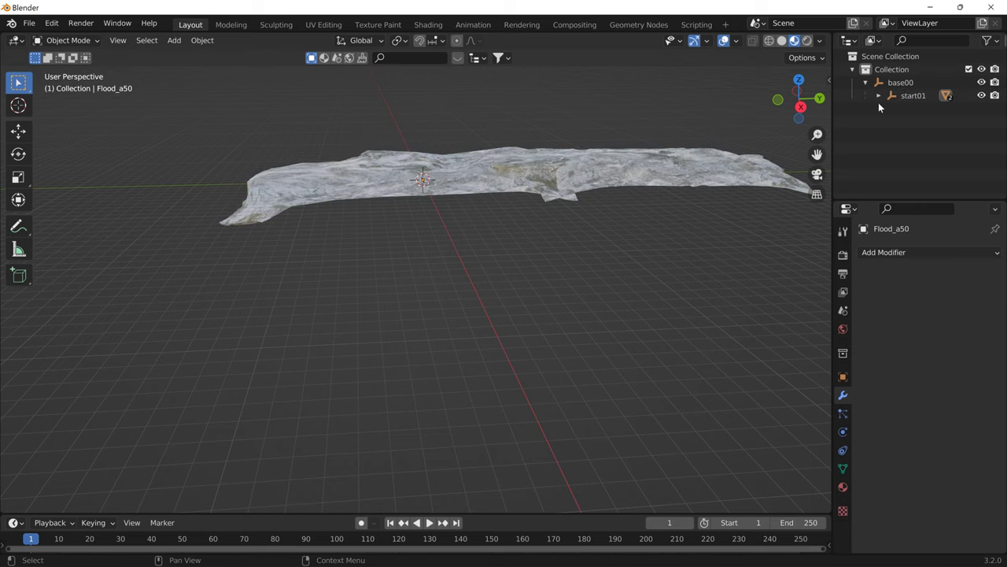
left_click(878, 96)
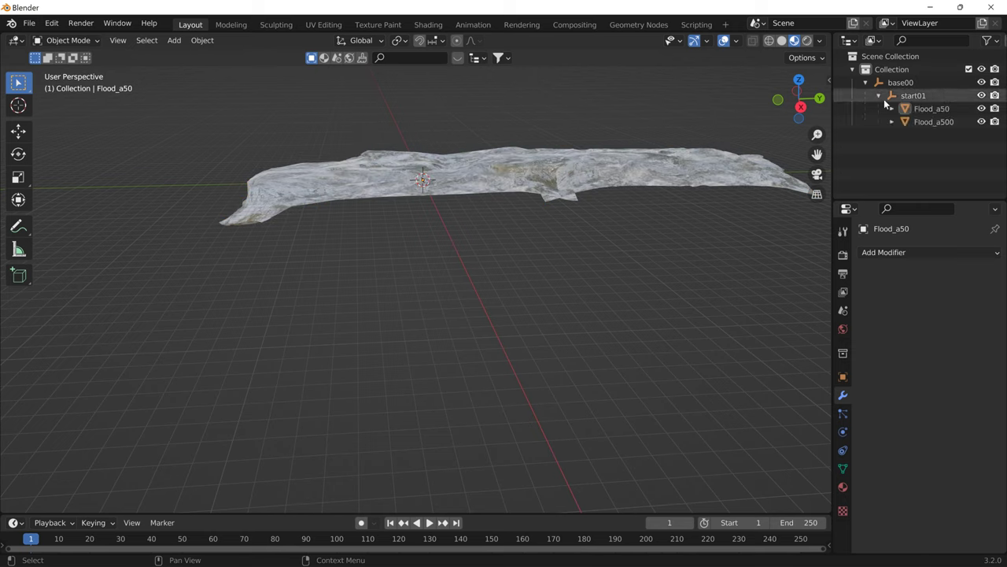
left_click(936, 109)
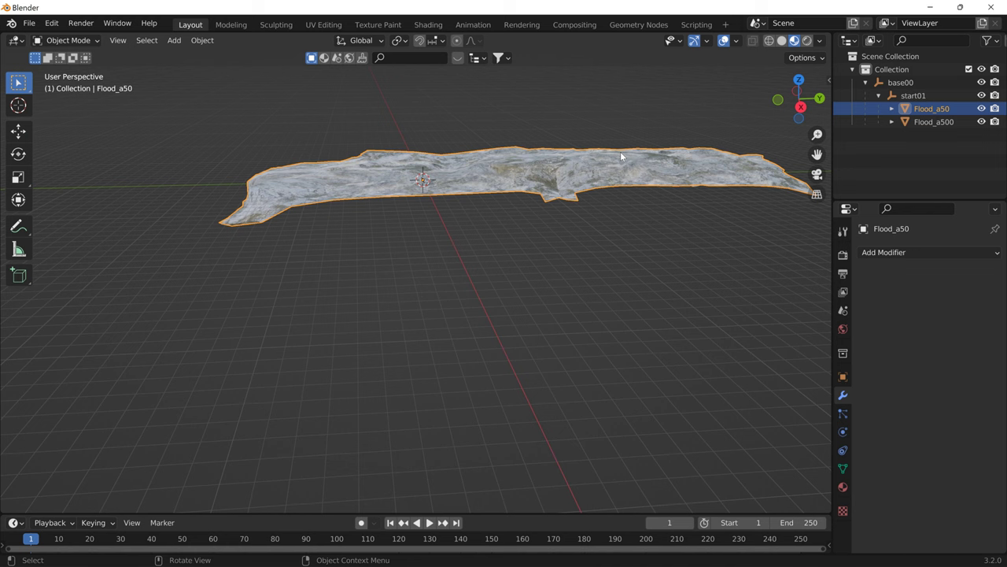
Add a 2 m plane at the origin and scale it by about 8.455 overall and about -3.106 along Y
middle_click_drag(525, 113, 482, 198)
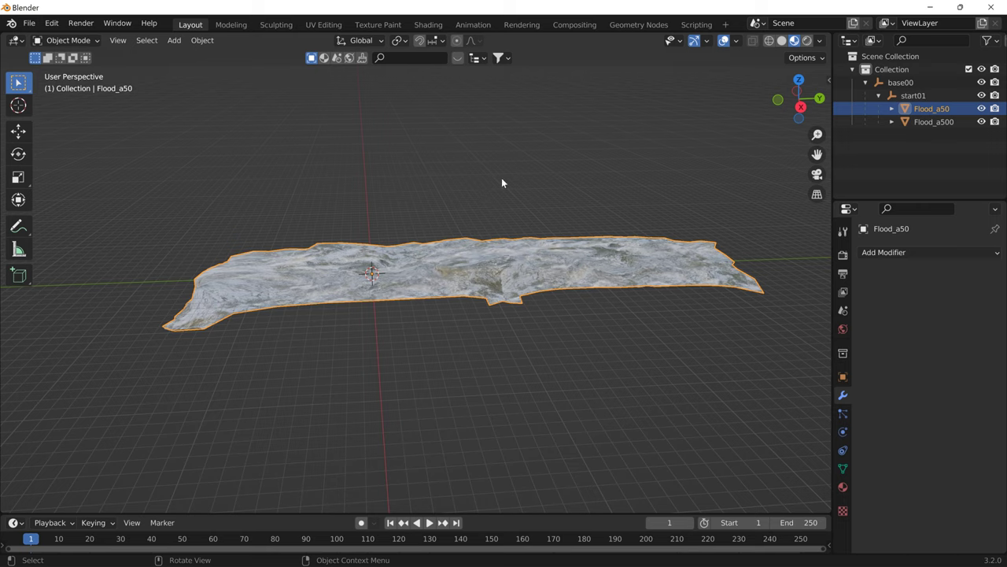
left_click(174, 40)
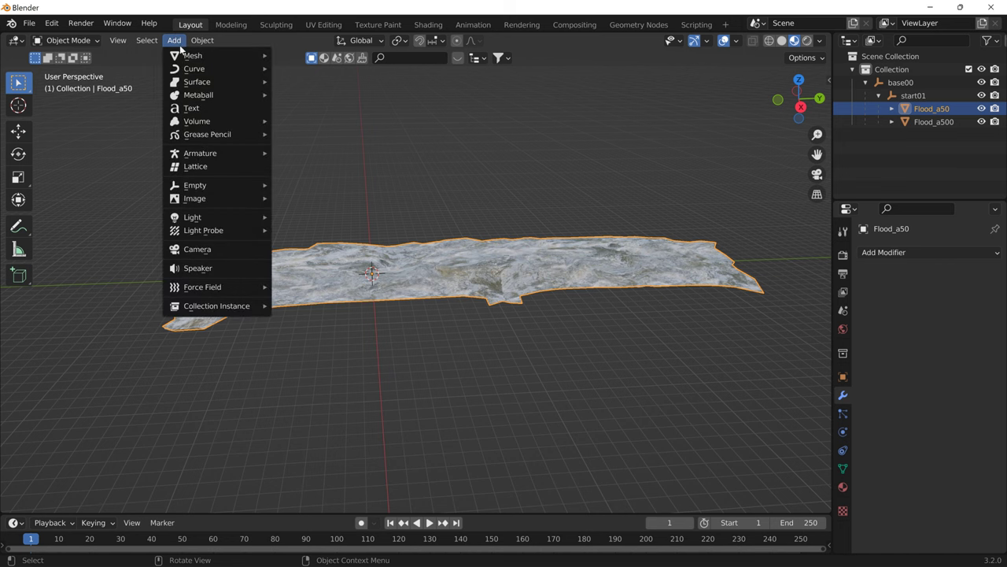
mouse_move(199, 57)
left_click(318, 57)
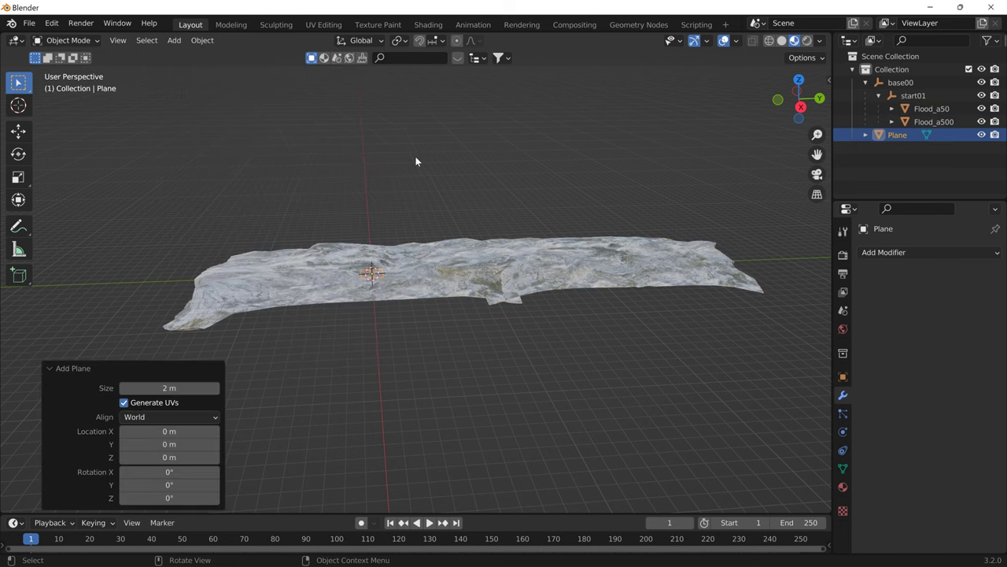
key("s")
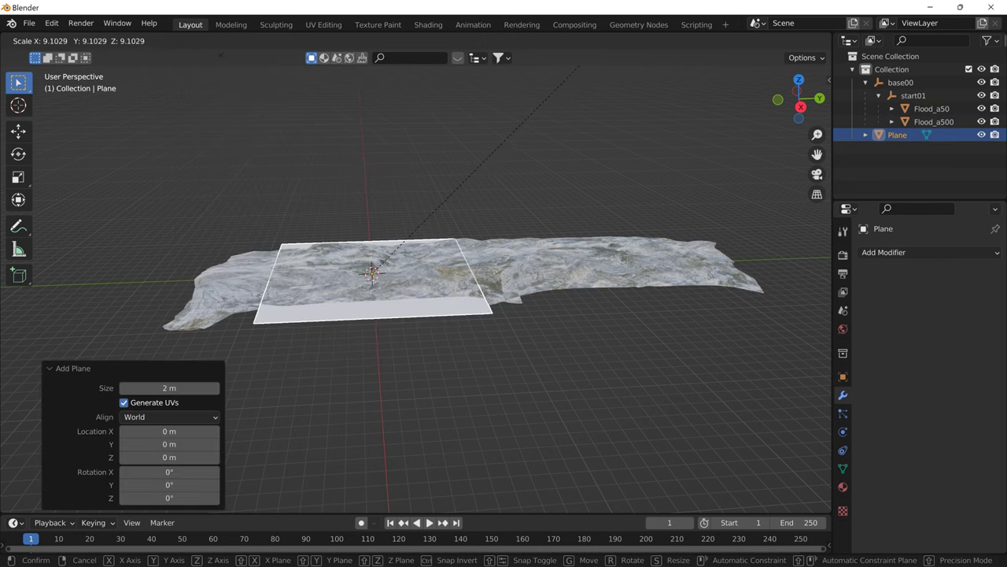
left_click(164, 86)
key("s")
key("y")
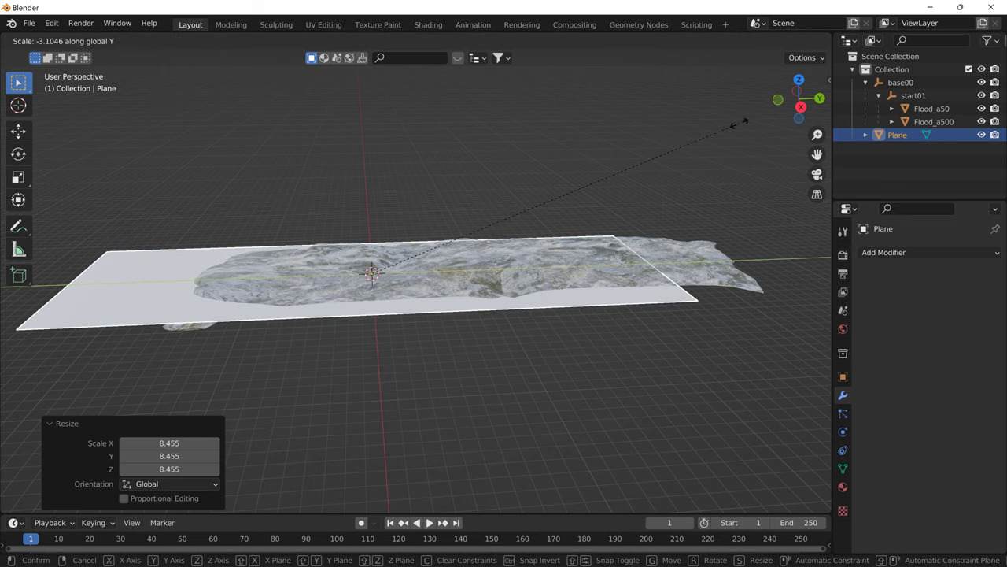
left_click(740, 123)
Move the plane about 7.97 m along Y and raise it about 2.92 m along Z above the water mesh
key("g")
key("y")
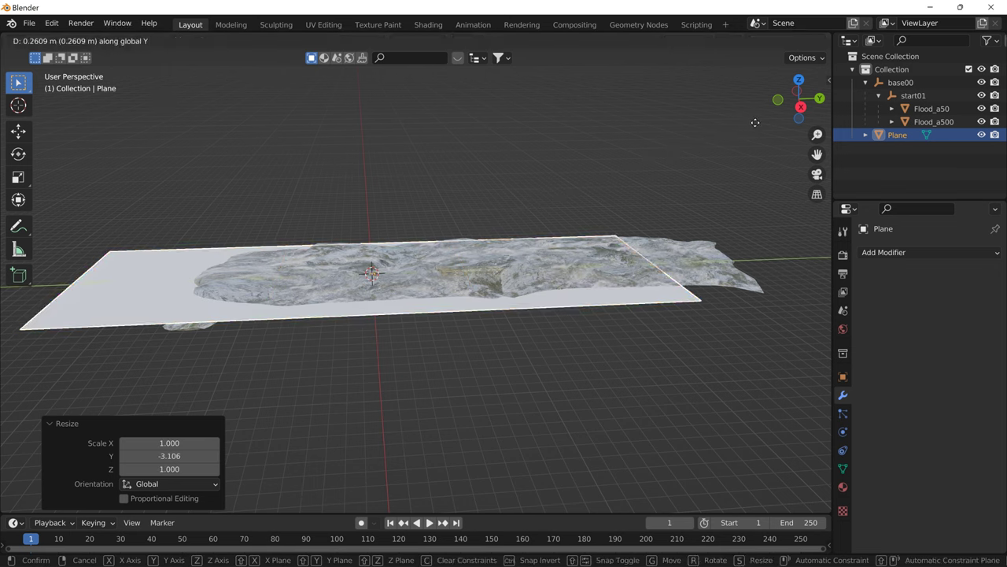
left_click(826, 116)
key("g")
key("z")
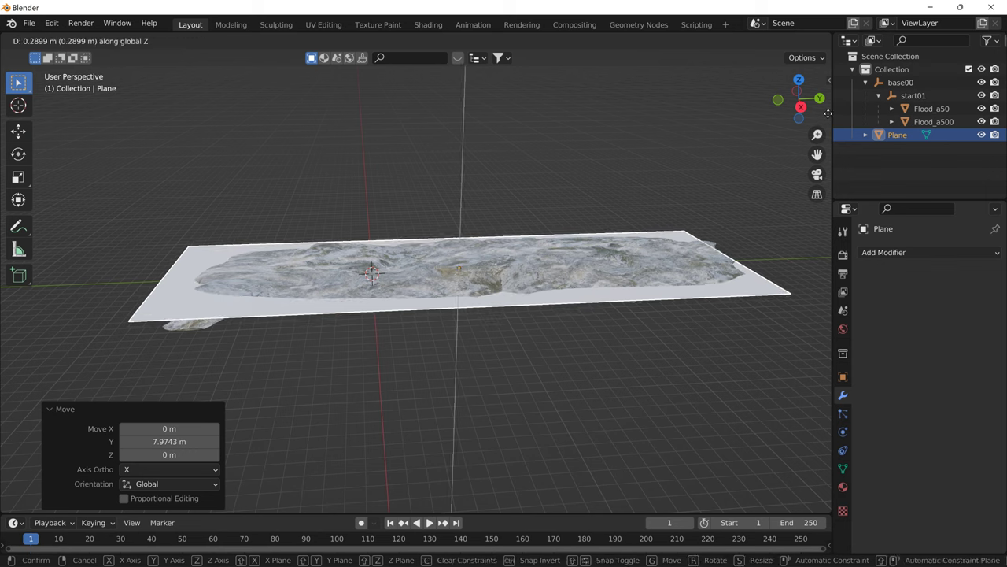
left_click(6, 85)
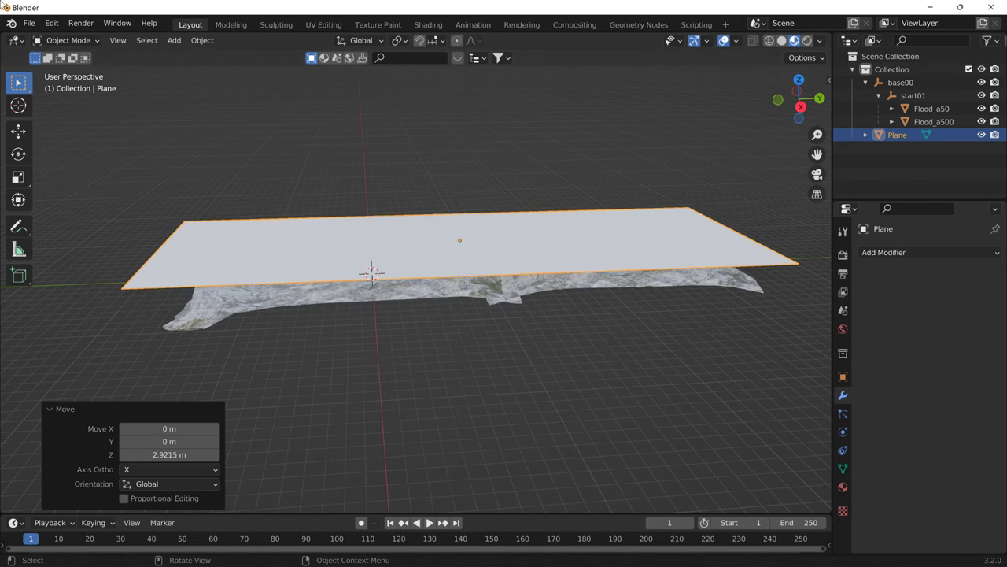
Subdivide the plane in Edit Mode with 20 cuts and return to Object Mode
left_click(69, 40)
left_click(69, 69)
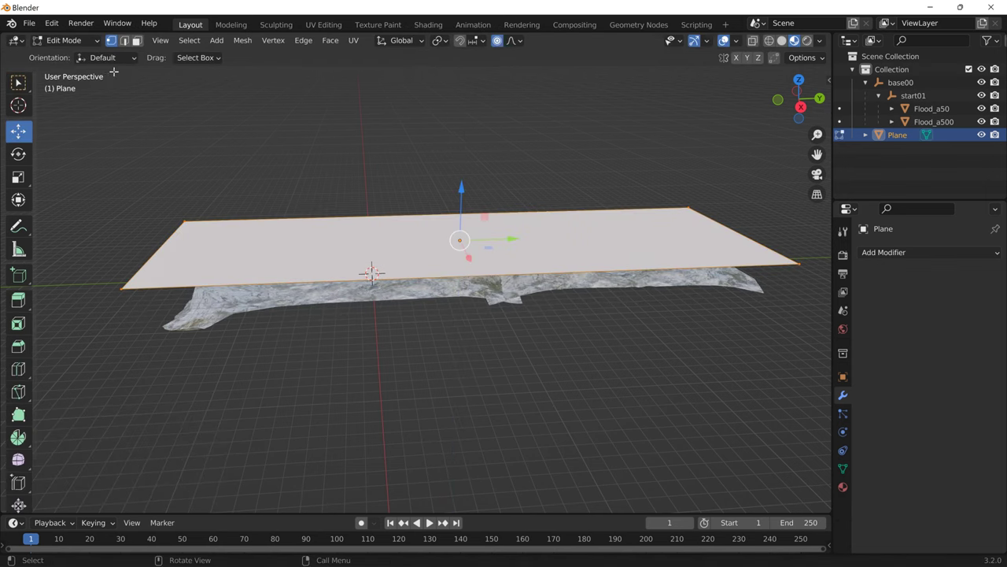
left_click(310, 43)
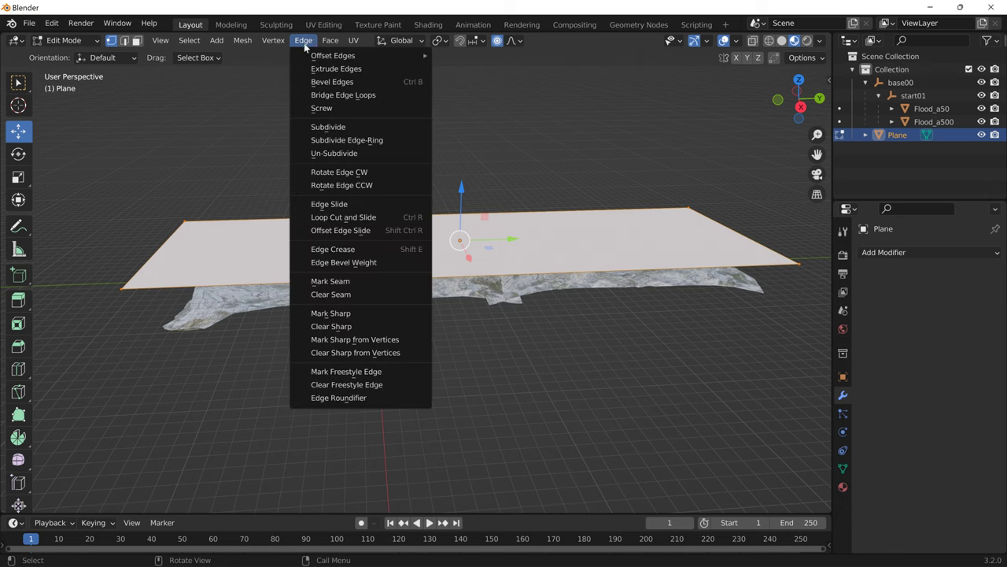
left_click(339, 131)
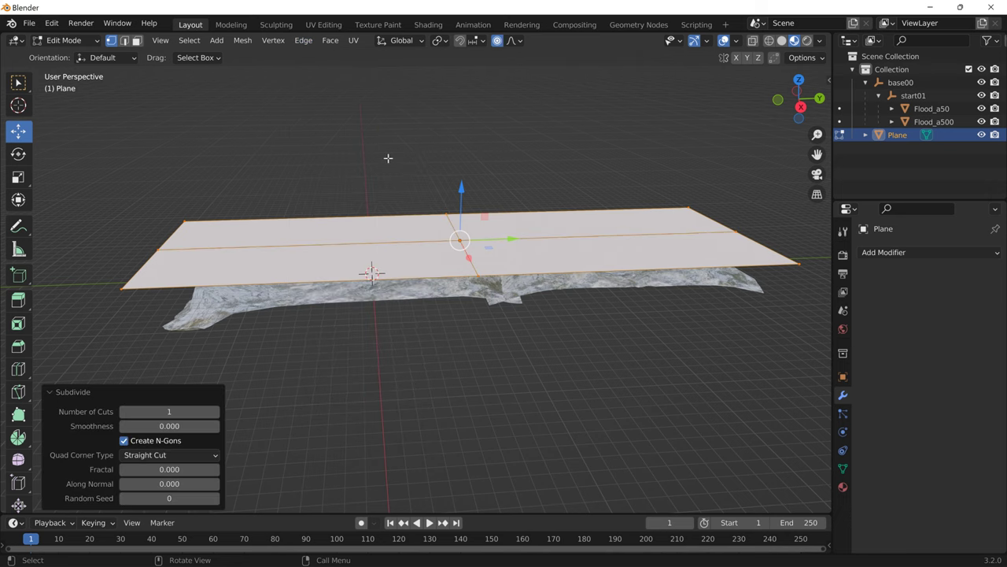
left_click(169, 411)
type("20")
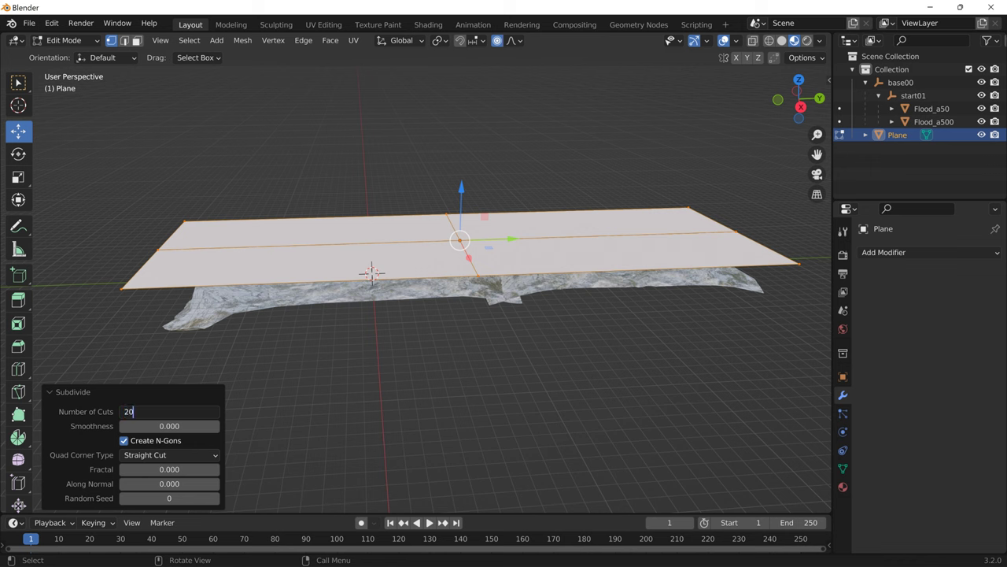
key("Return")
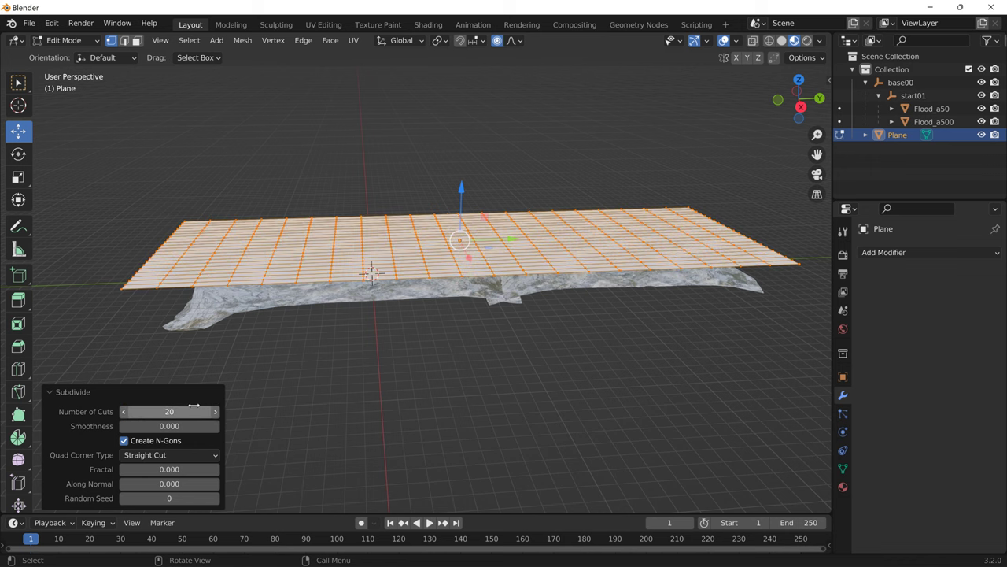
left_click(71, 45)
left_click(72, 55)
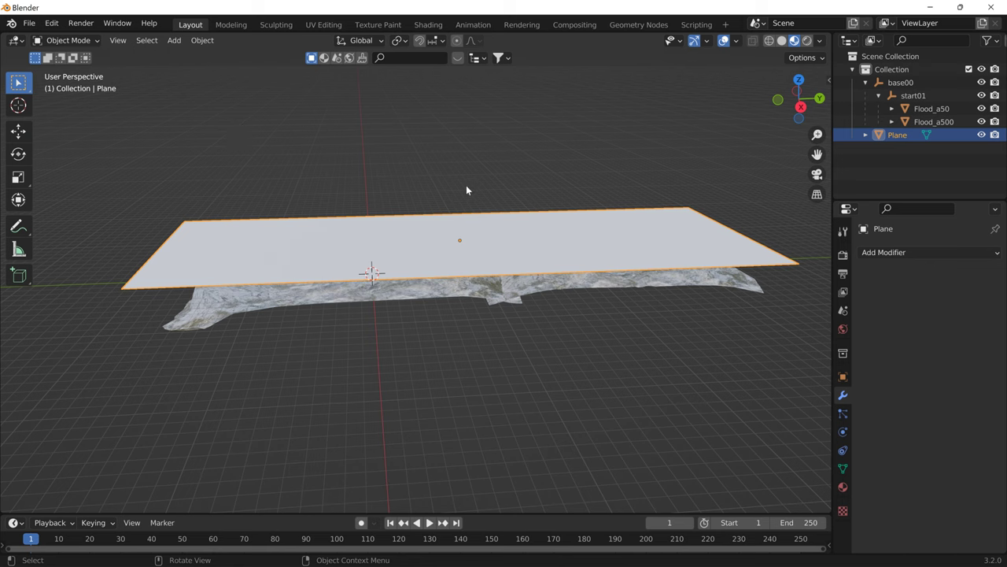
Add a Shrinkwrap modifier to the plane with the flood-water mesh as its target
left_click(950, 254)
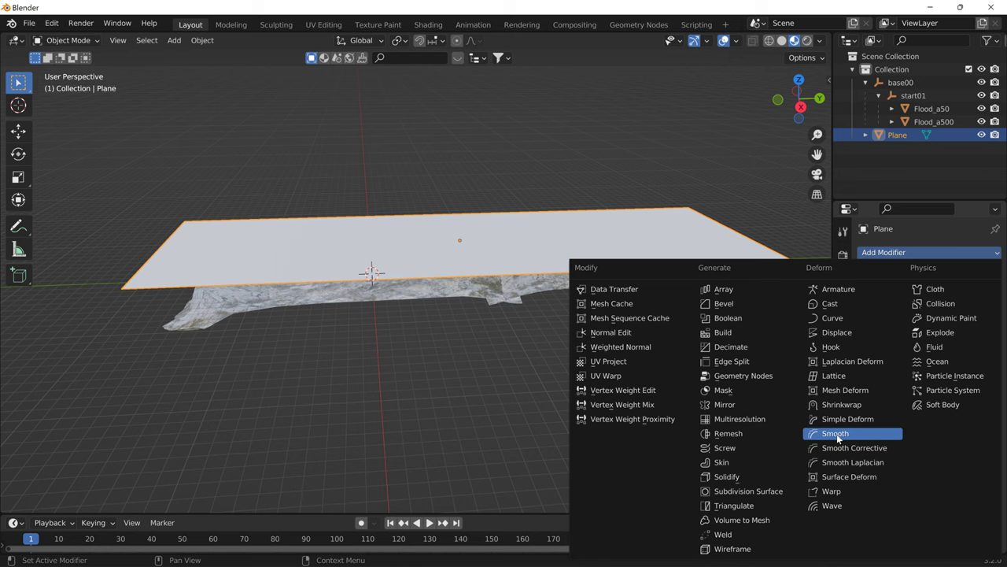
left_click(842, 404)
left_click(977, 326)
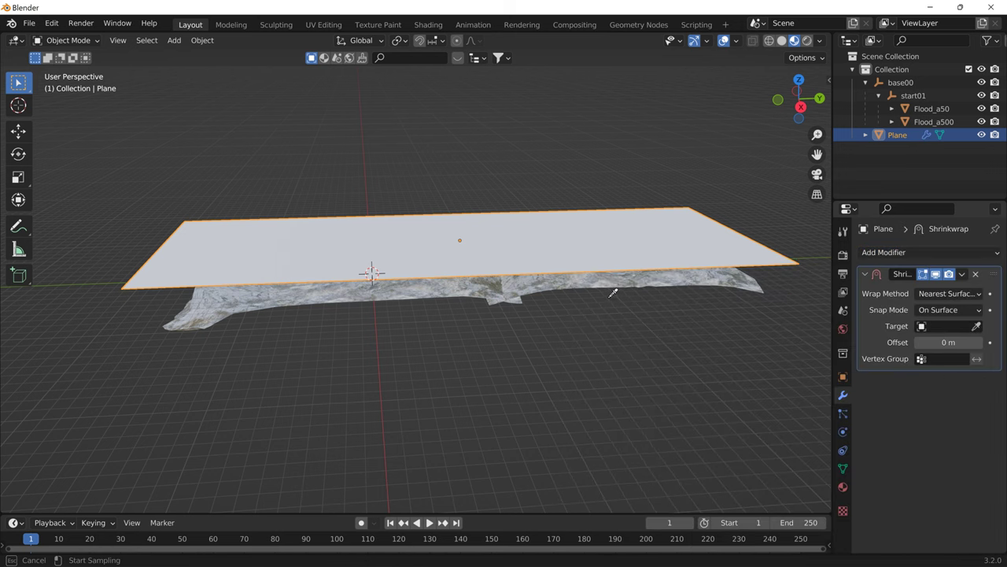
left_click(611, 288)
middle_click_drag(611, 288, 412, 288)
middle_click_drag(658, 240, 368, 240)
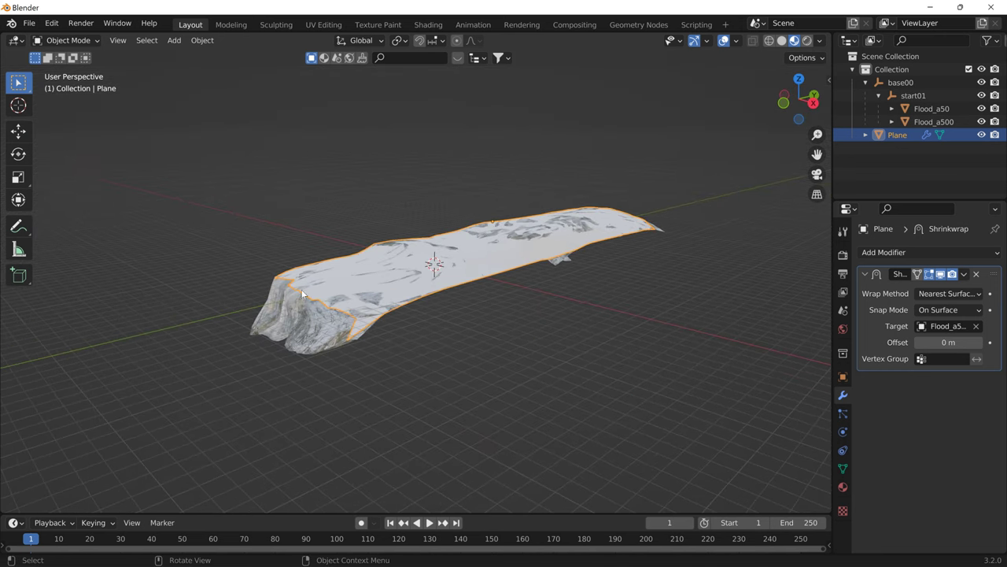
key("s")
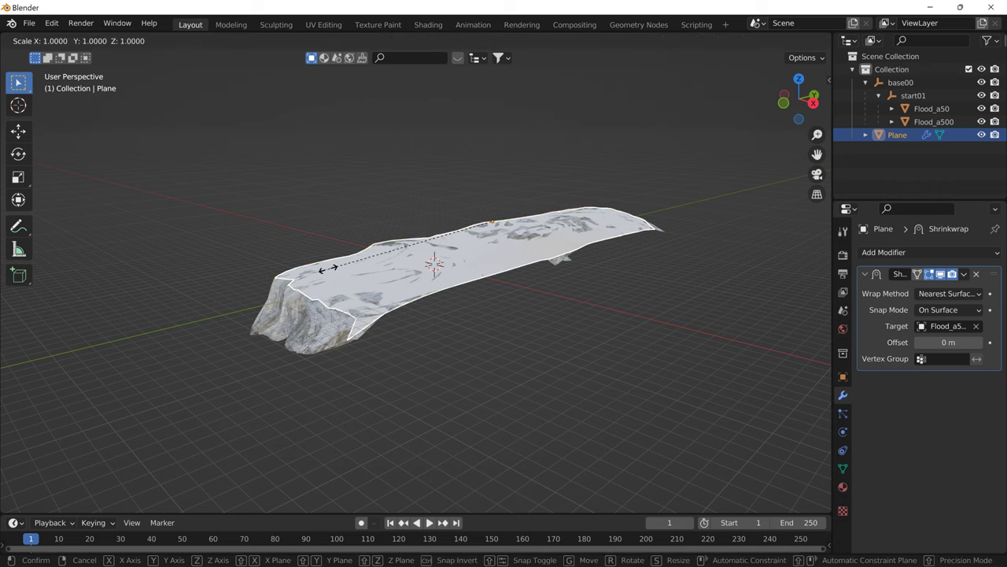
key("y")
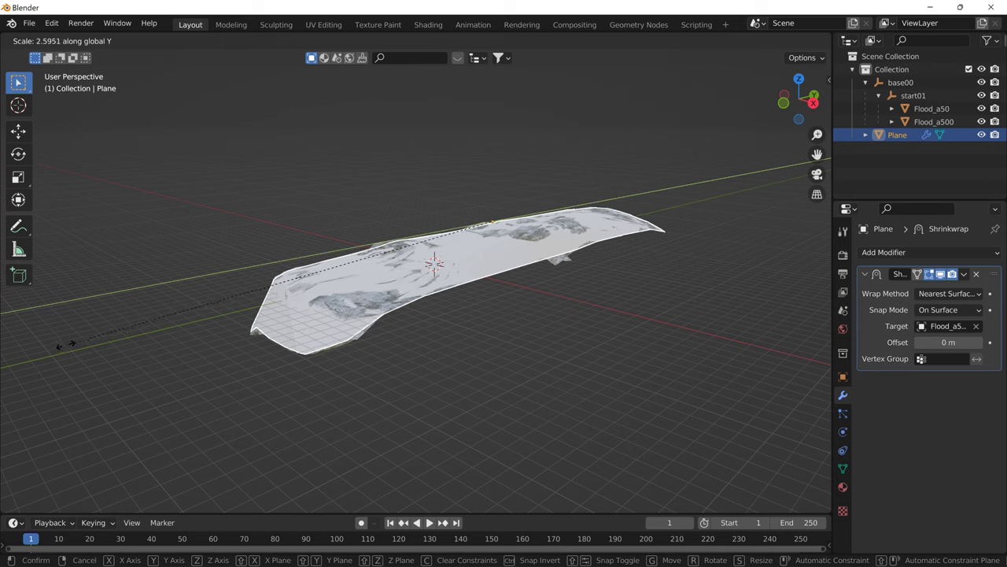
left_click(64, 345)
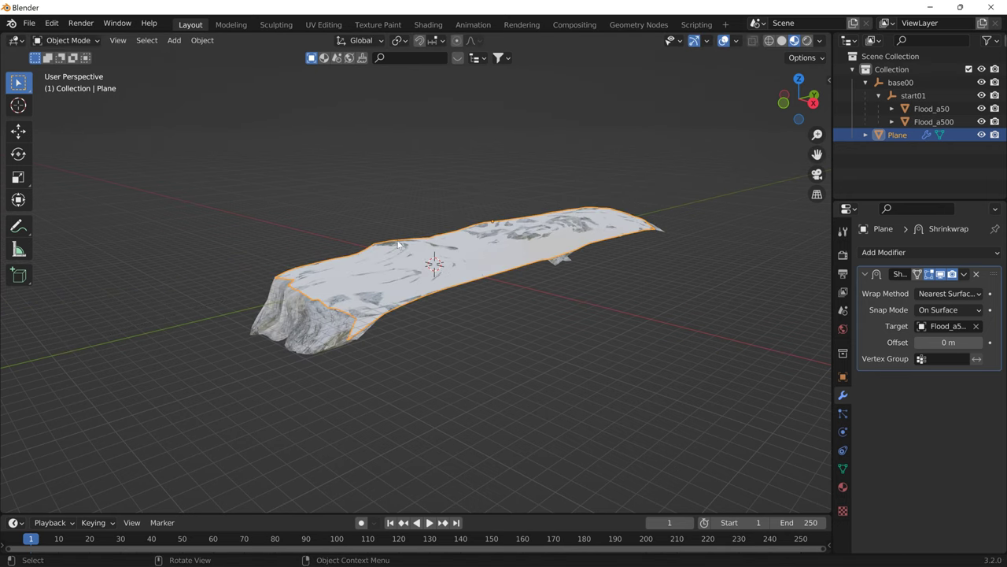
Scale the shrinkwrapped plane by about -2.207 along the Y axis so it spans the full length of the flood water
key("s")
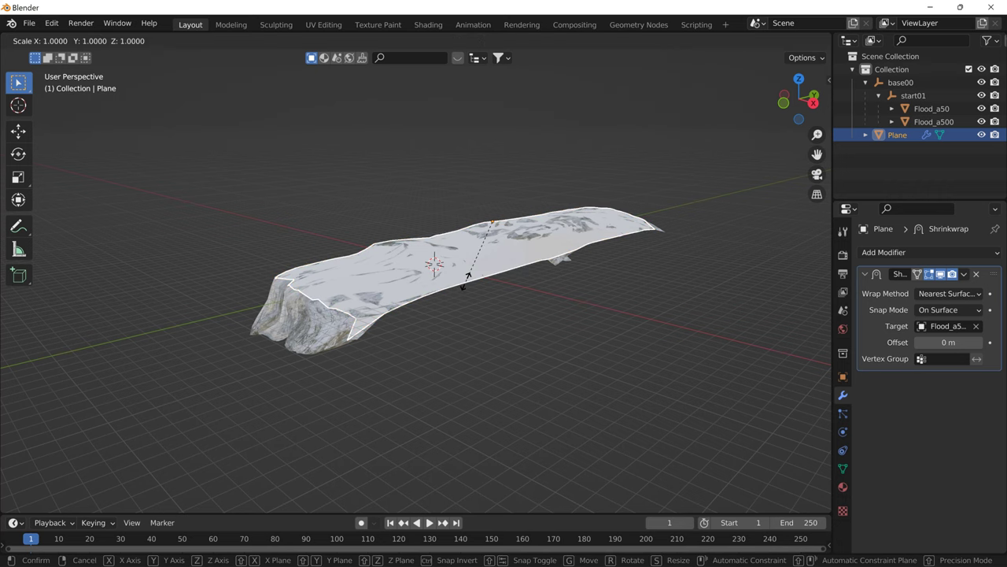
key("y")
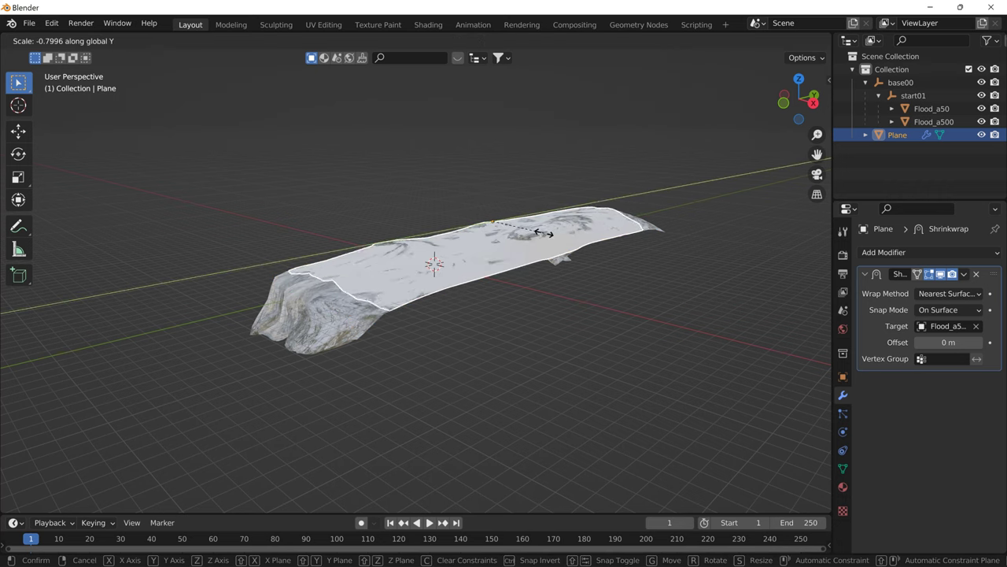
left_click(634, 200)
middle_click_drag(633, 200, 495, 255)
scroll(495, 256, "up", 4)
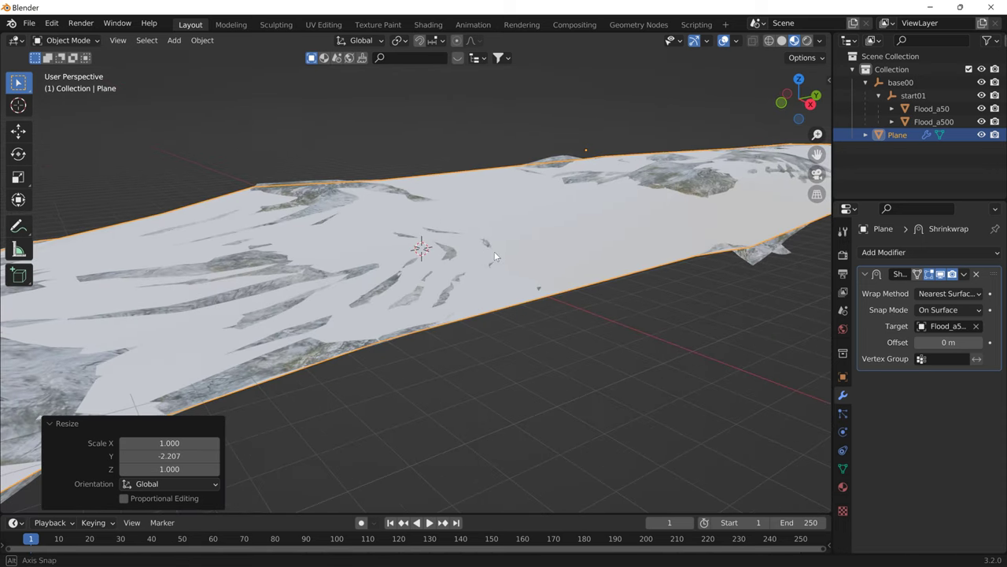
Compare the plane with the flood meshes in solid shading by temporarily hiding the plane and Flood_a50
left_click(981, 134)
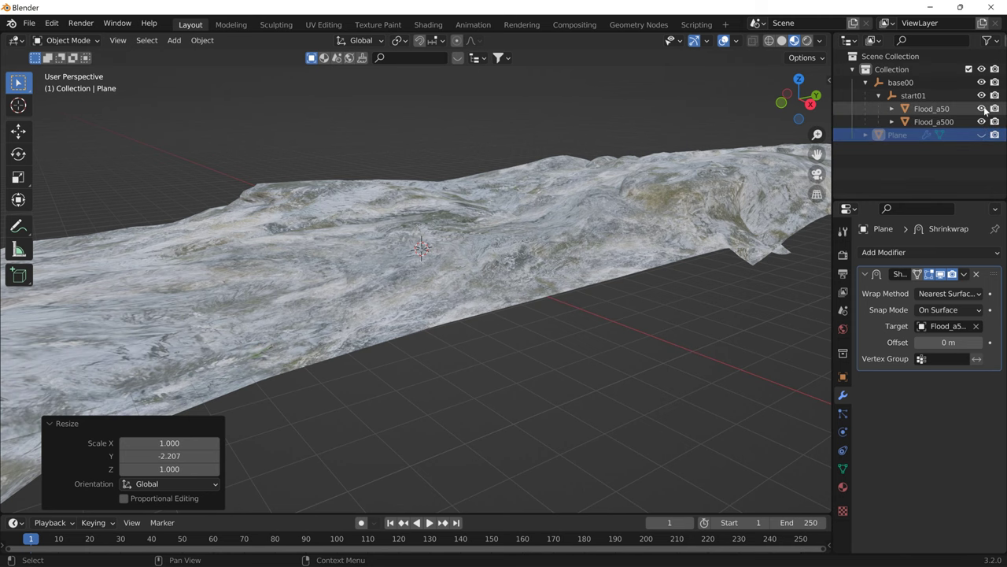
left_click(981, 109)
left_click(783, 41)
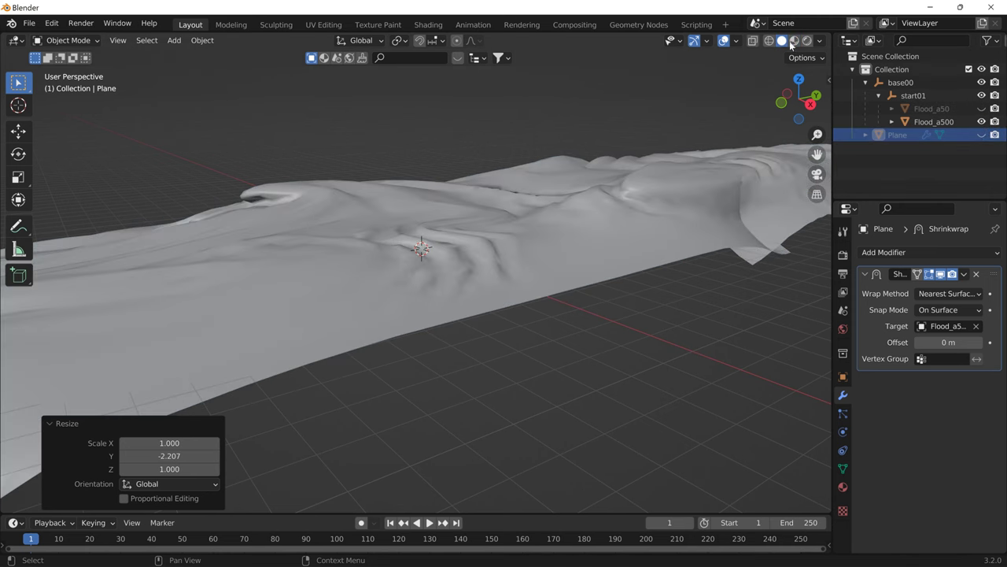
left_click(982, 136)
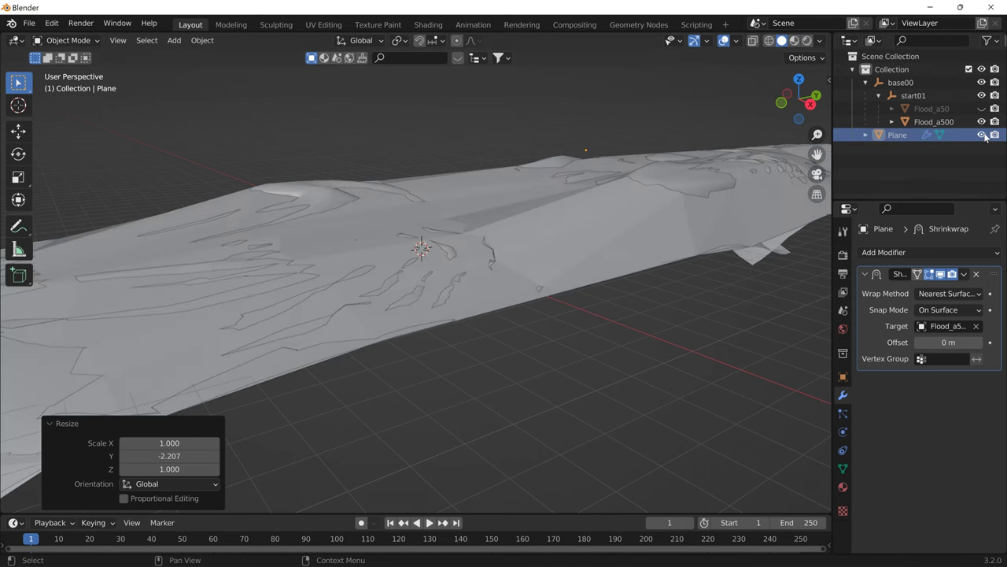
middle_click_drag(697, 173, 720, 194)
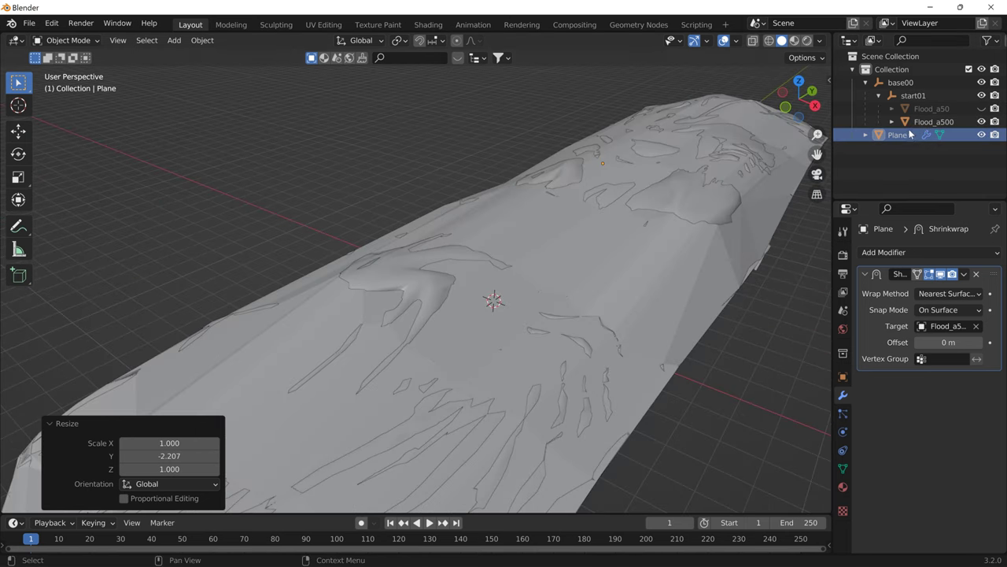
left_click(982, 109)
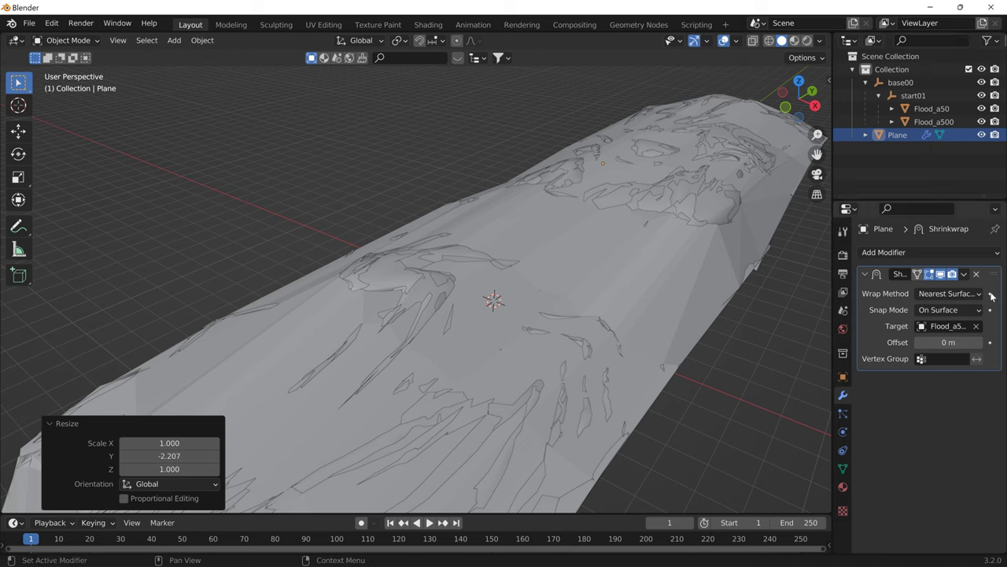
Apply the plane's Shrinkwrap modifier and rename the plane to Colmesh-1
left_click(965, 275)
left_click(931, 286)
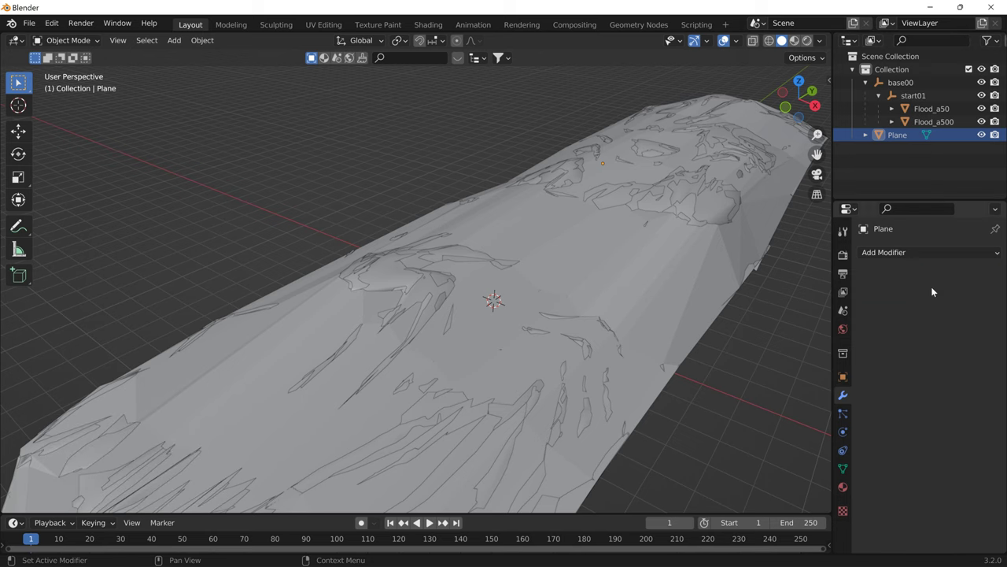
left_click(902, 144)
double_click(904, 137)
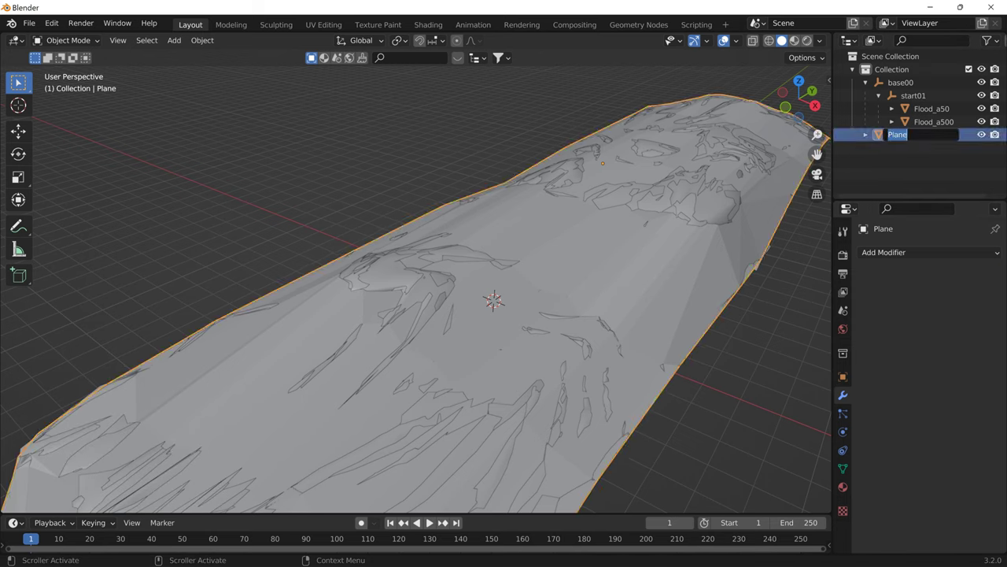
type("Co")
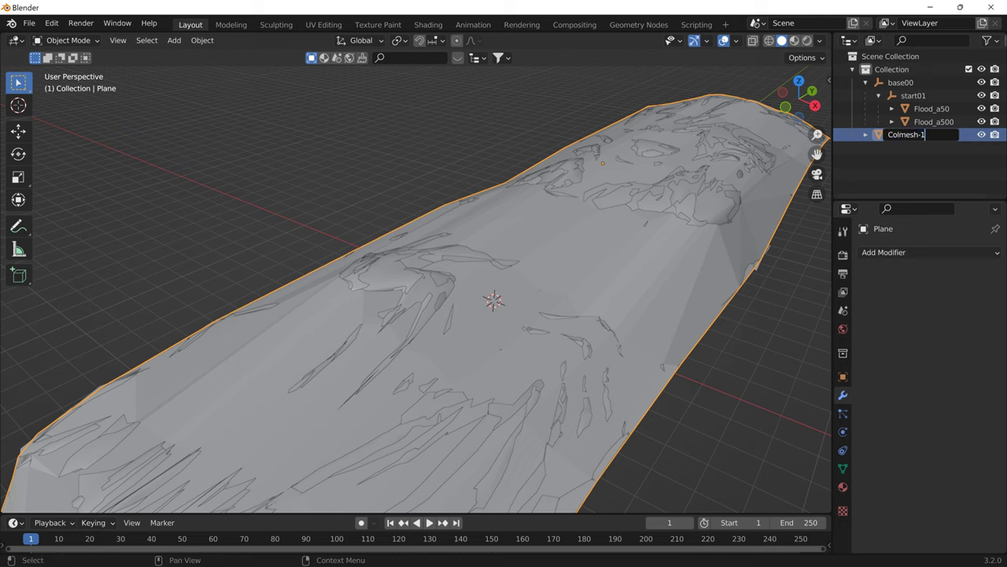
type("lmesh-1")
key("Return")
Place Colmesh-1 under the start01 empty in the base00 hierarchy
left_click_drag(902, 141, 916, 98)
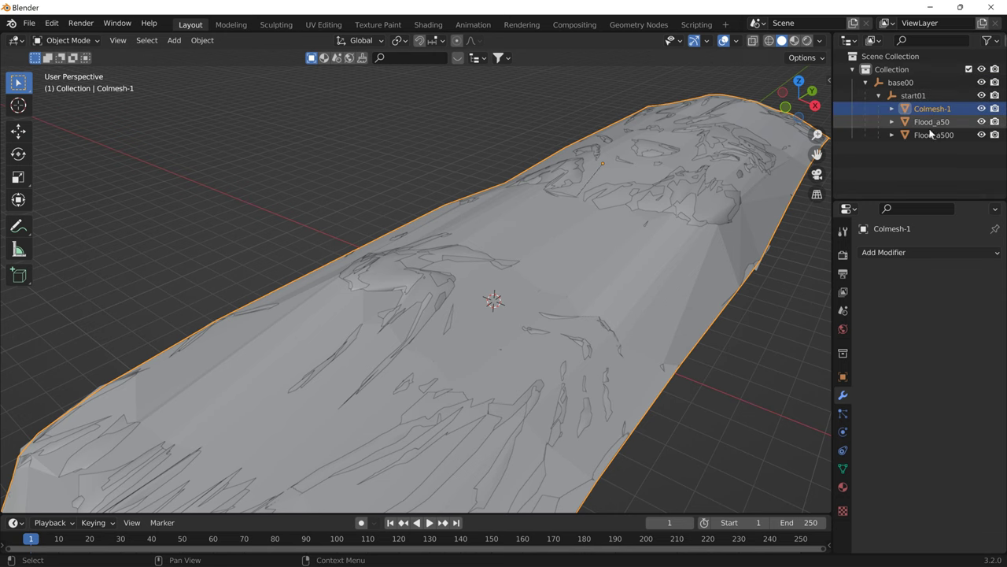
scroll(627, 152, "down", 2)
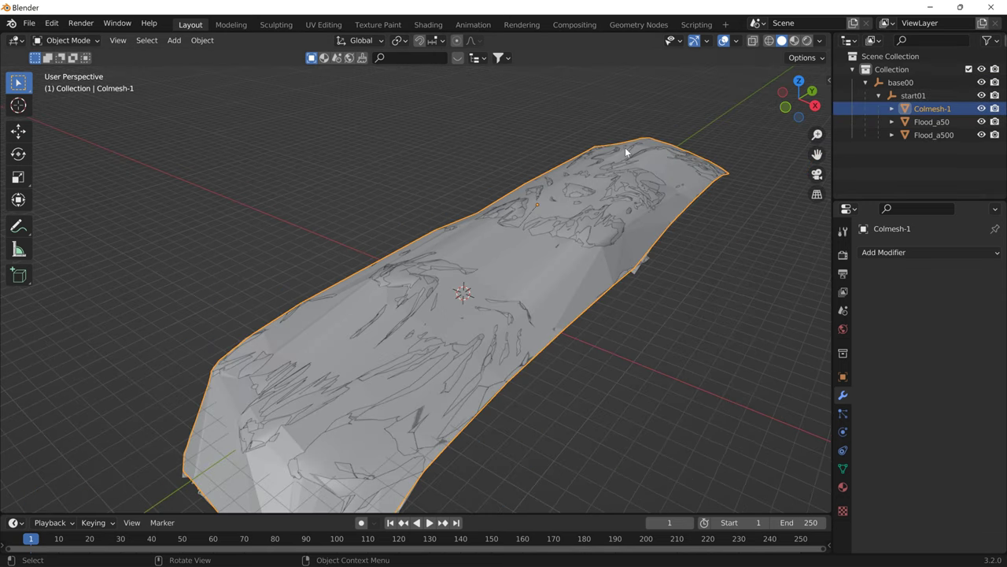
middle_click_drag(627, 152, 542, 128)
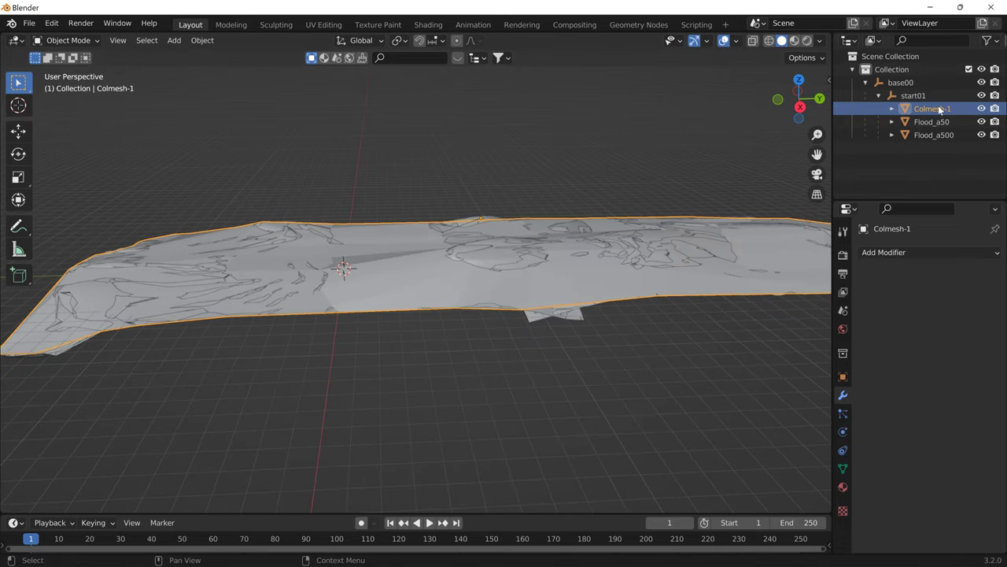
mouse_move(467, 196)
middle_mouse_down()
mouse_move(506, 184)
mouse_move(583, 192)
mouse_move(597, 173)
mouse_move(452, 205)
middle_mouse_up()
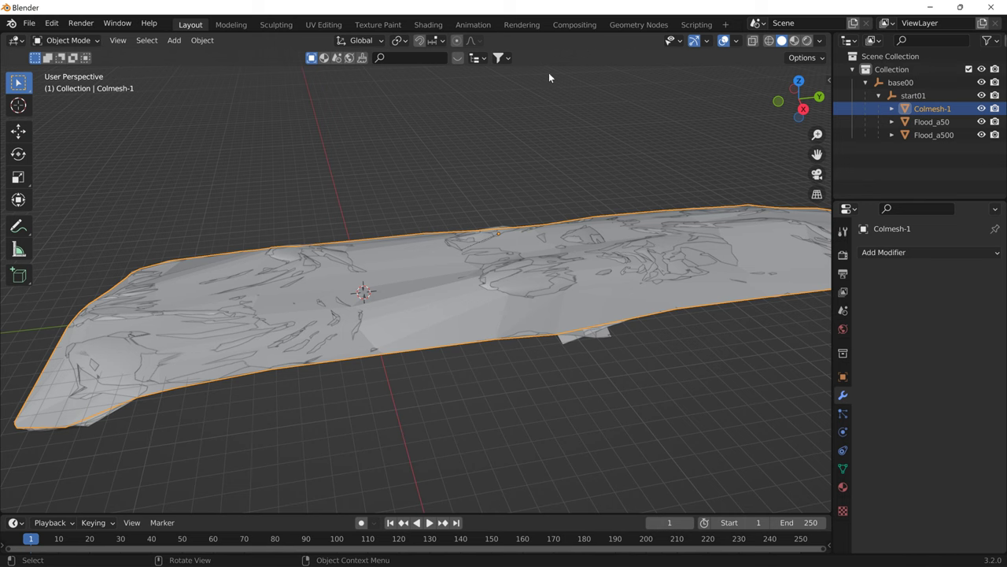
Select Colmesh-1, Flood_a50 and Flood_a500 in the right view and move them about -8.2 m along Y and 2.59 m along Z
left_click(802, 108)
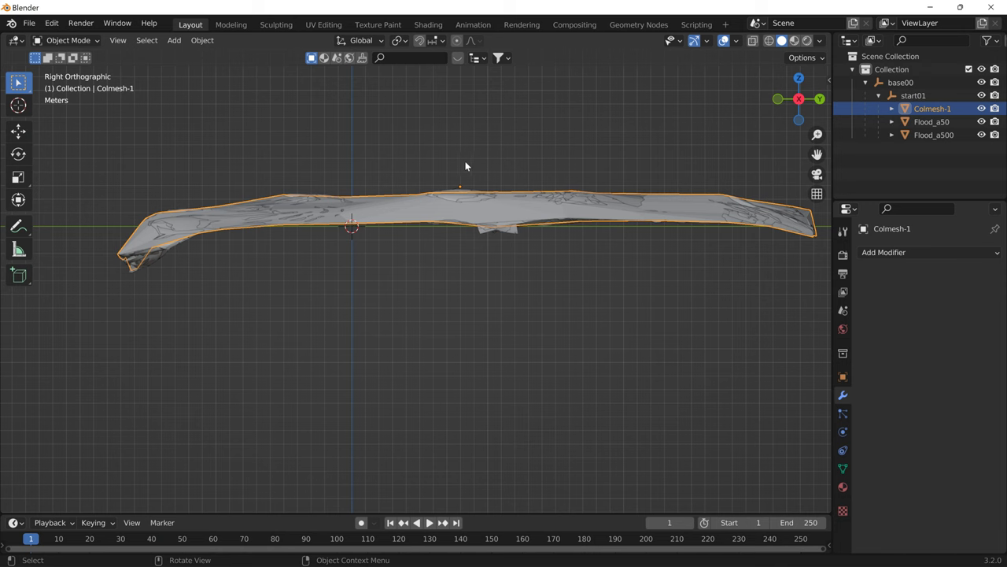
key("r")
key("Escape")
left_click_drag(433, 155, 516, 271)
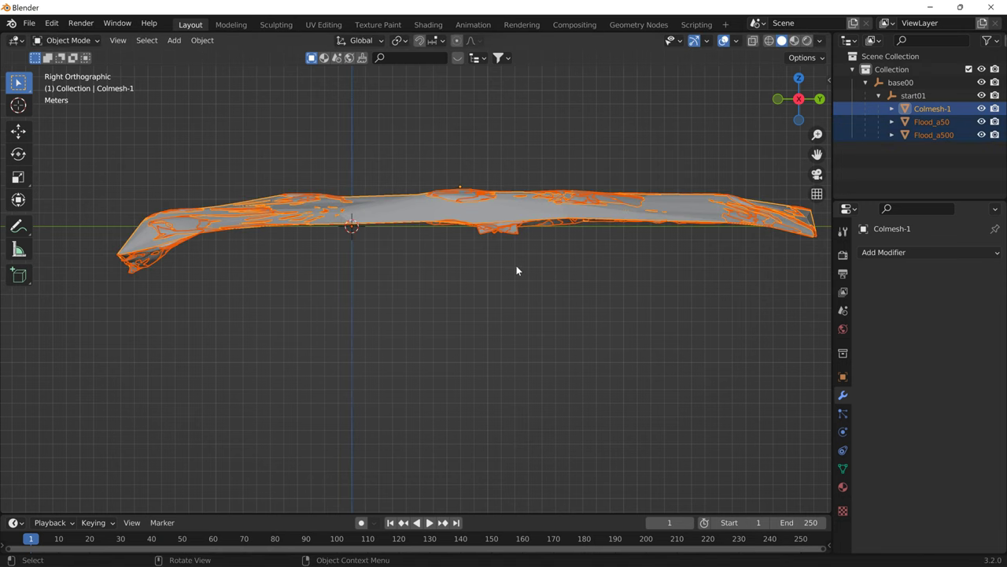
key("g")
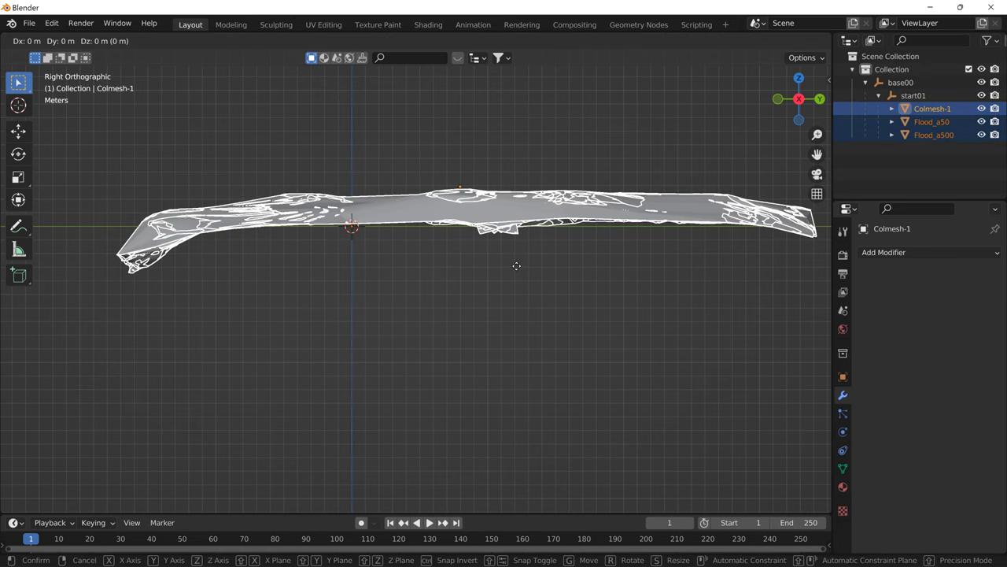
key("y")
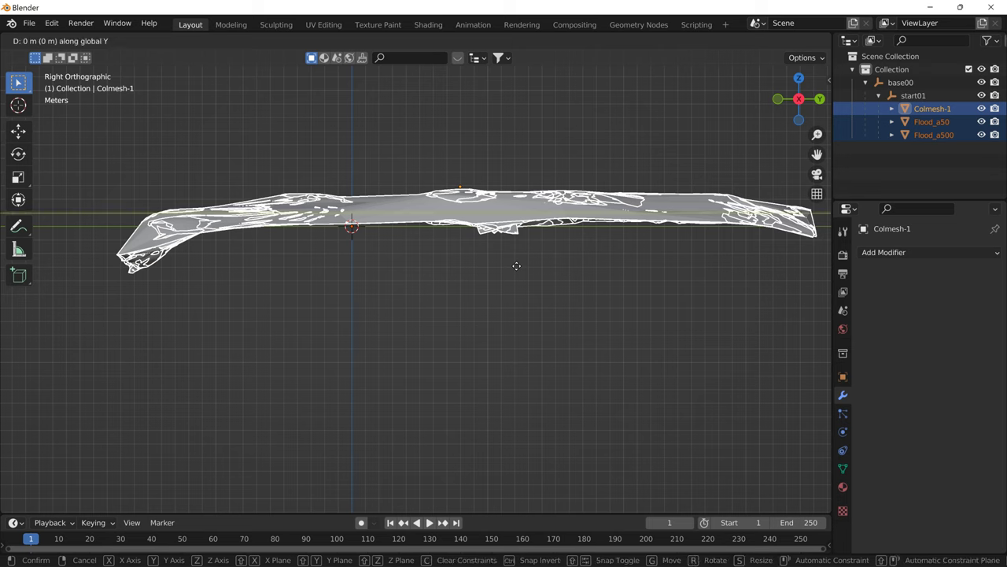
key("y")
key("y")
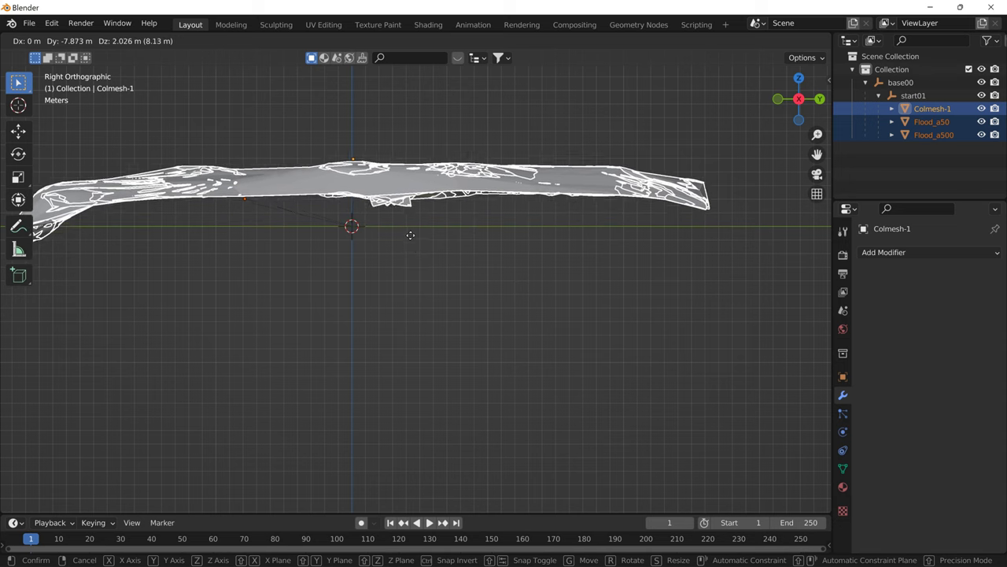
left_click(405, 234)
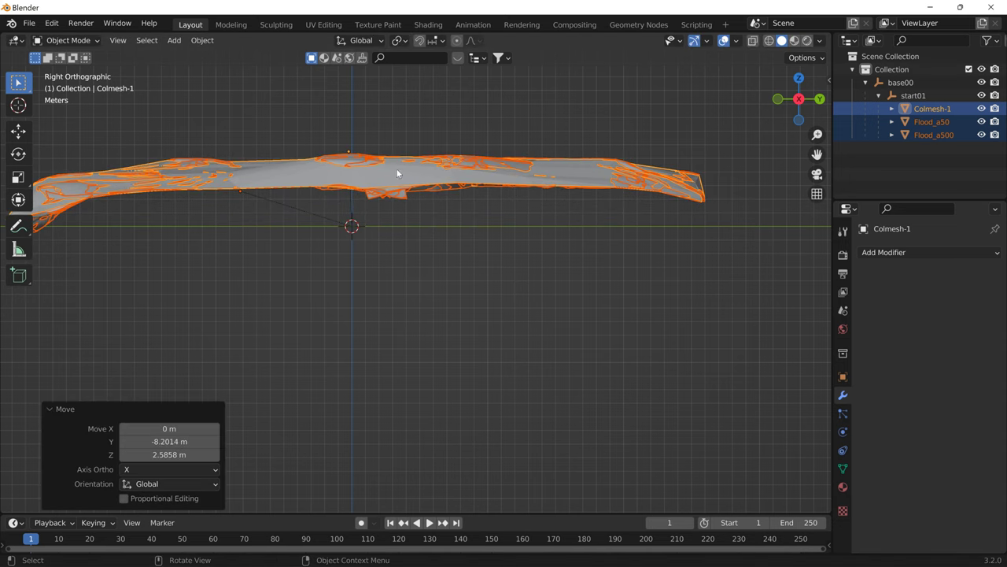
Shift the three selected meshes about -0.46 m along X and -0.04 m along Y in the top view to centre them
left_click(798, 78)
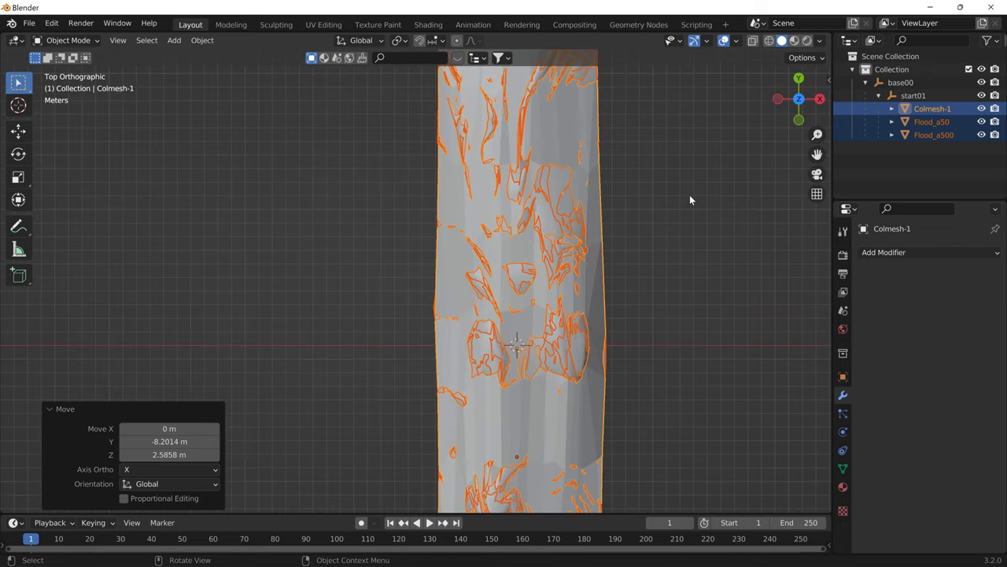
key("g")
left_click(683, 200)
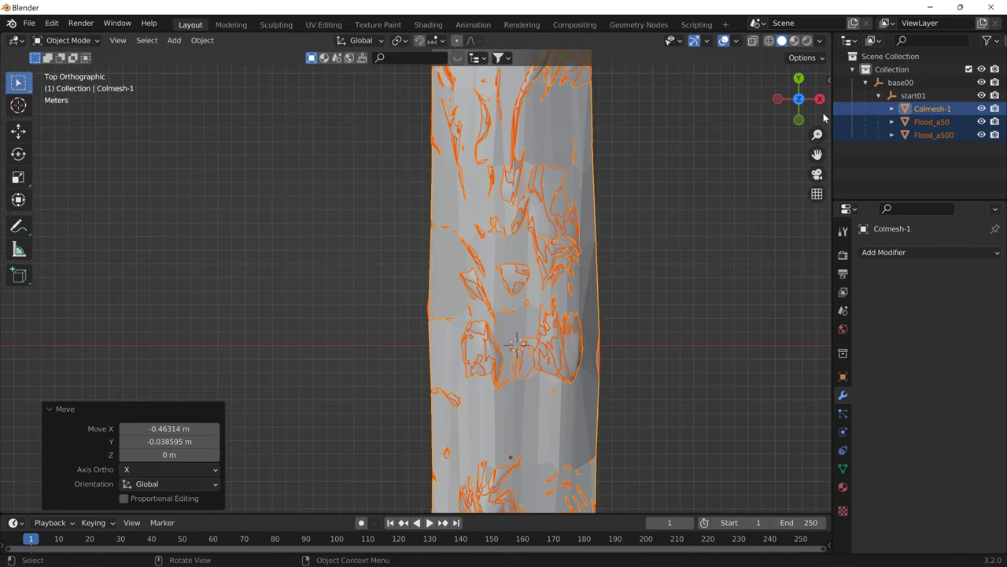
Check the pivot points of Flood_a50 and Colmesh-1 in the left view with trial rotations, cancelling each one
left_click(800, 99)
left_click(778, 98)
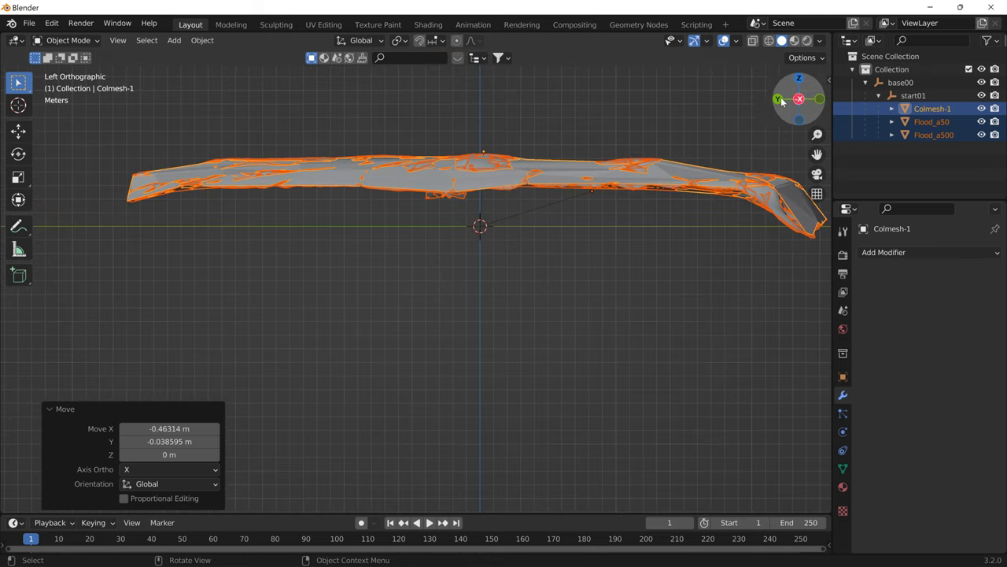
scroll(497, 155, "up", 3)
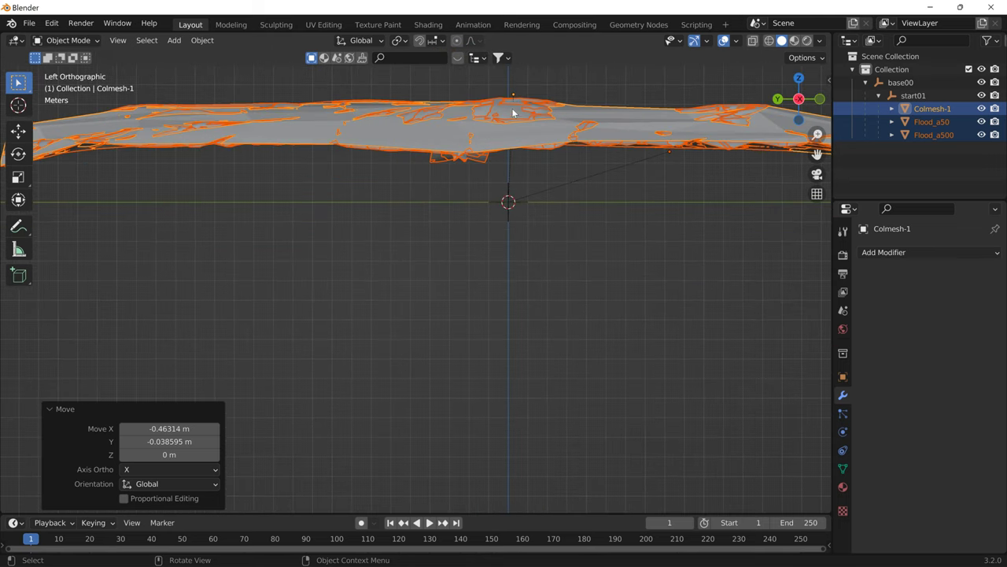
left_click(643, 142)
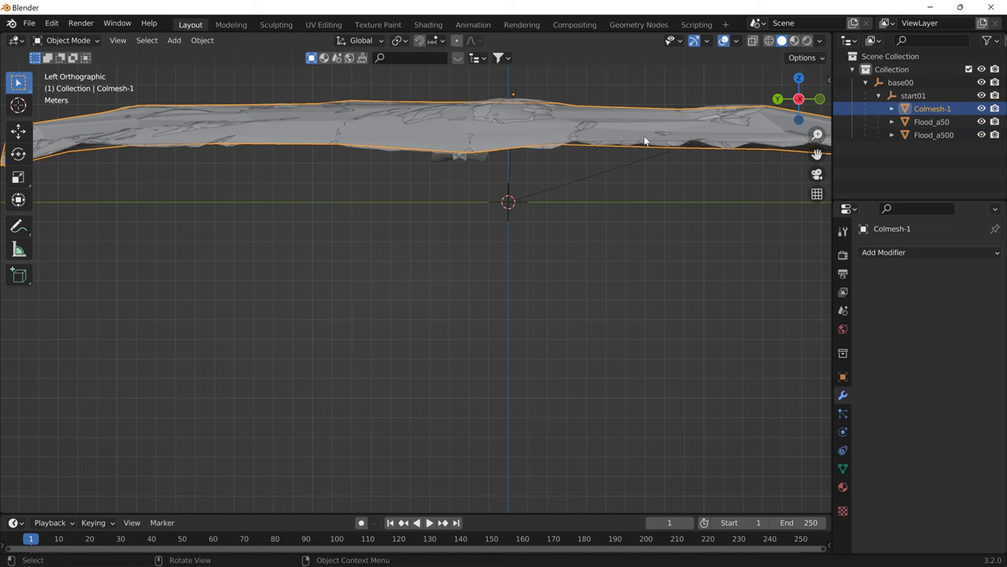
left_click(547, 152)
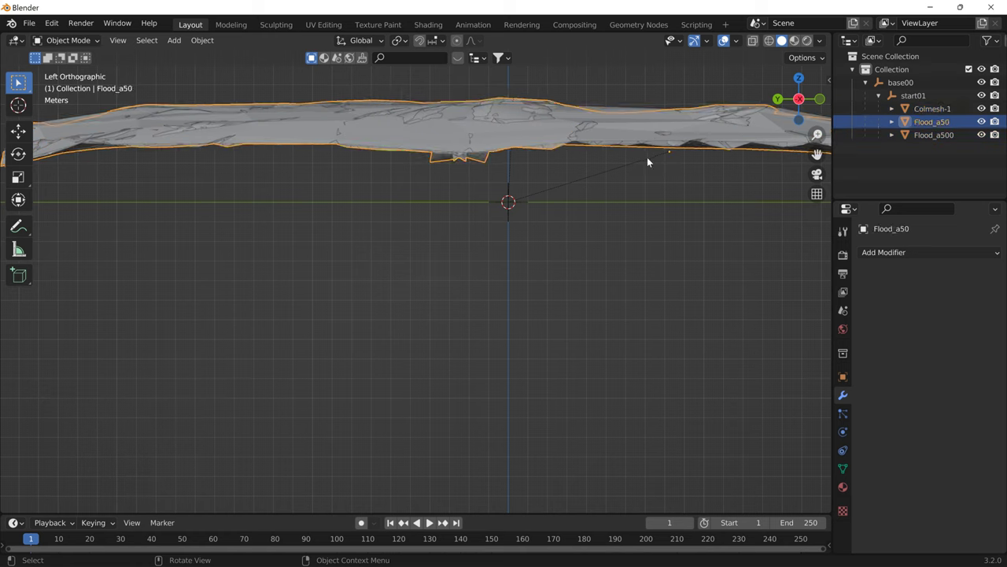
key("r")
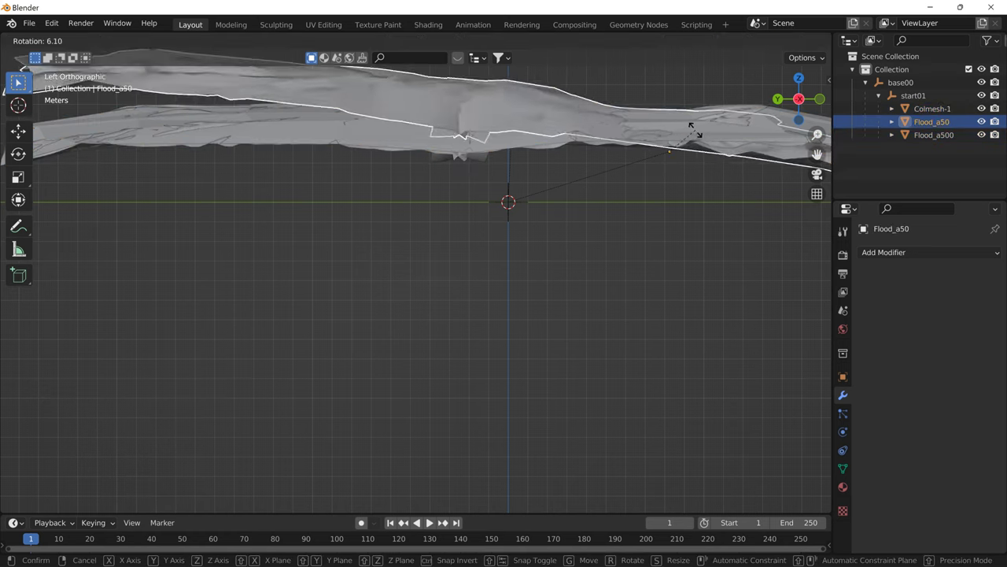
right_click(699, 129)
left_click(623, 108)
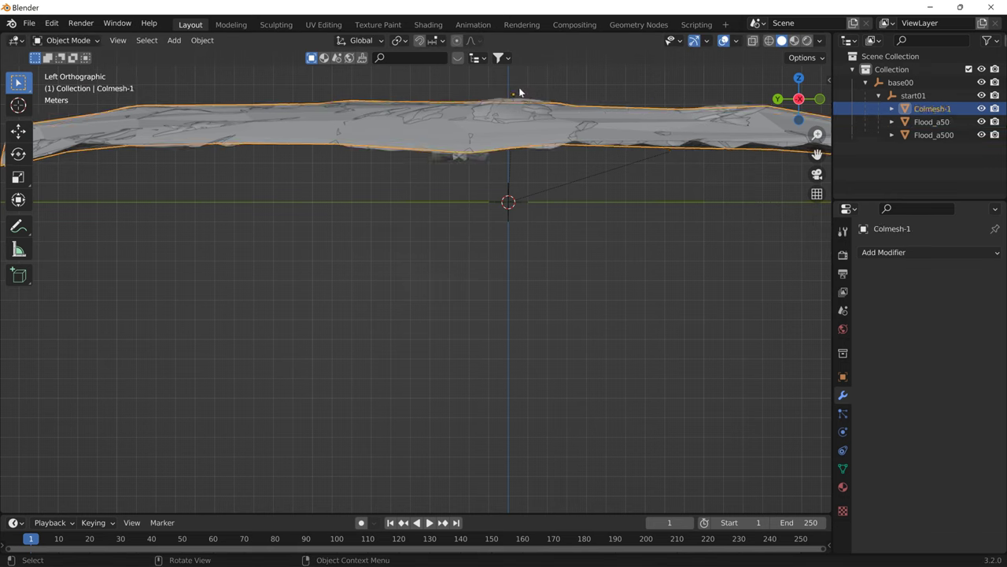
key("r")
key("Escape")
Select Colmesh-1, Flood_a50 and Flood_a500 and set their origins to the 3D cursor
left_click_drag(484, 94, 565, 162)
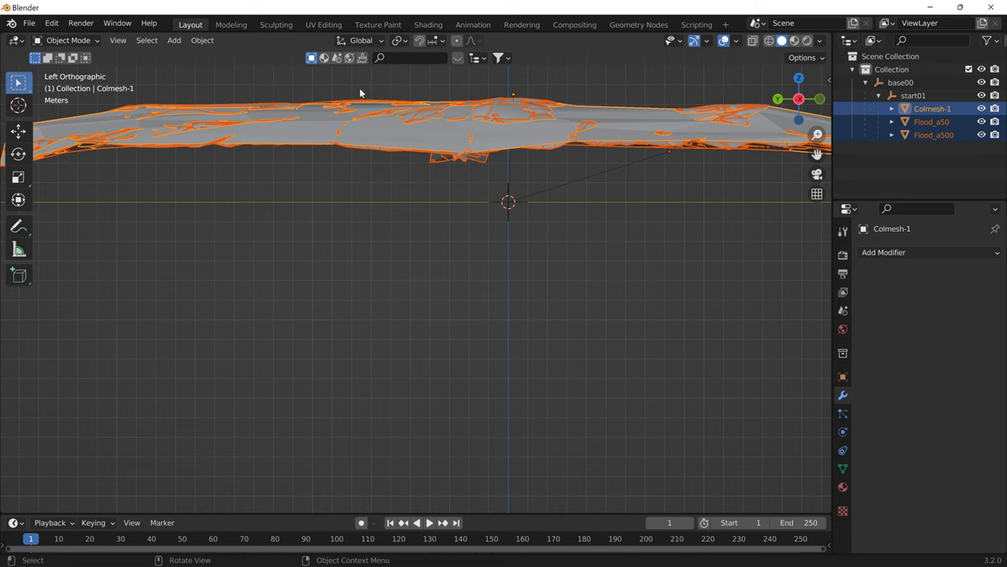
left_click(200, 45)
mouse_move(228, 69)
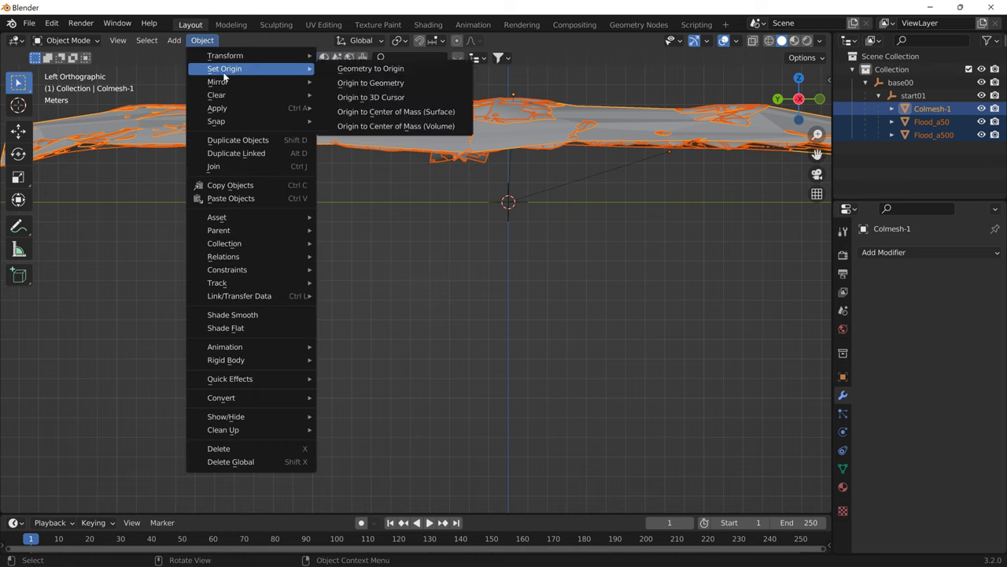
left_click(362, 97)
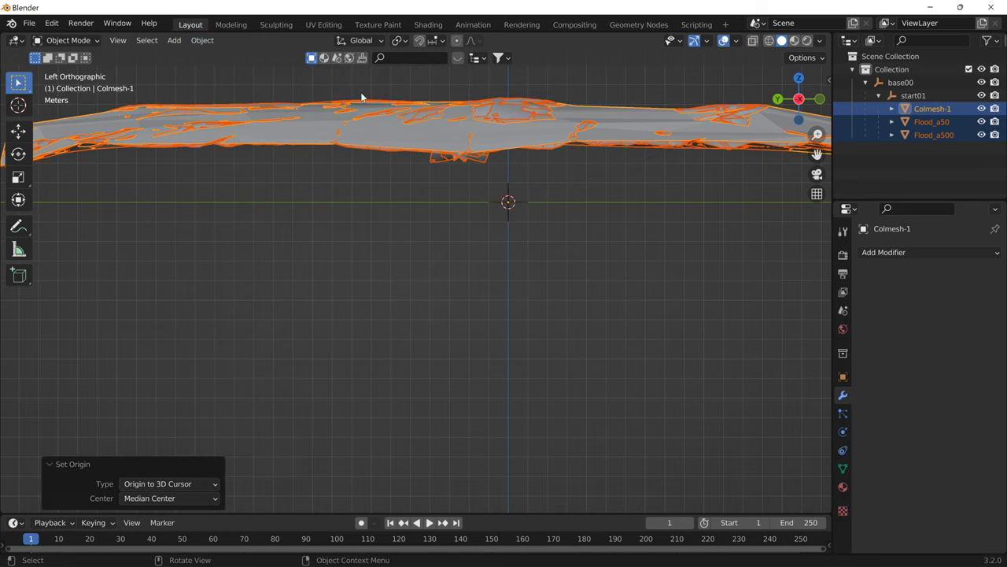
Apply all transforms (location, rotation and scale) to Colmesh-1, Flood_a50 and Flood_a500
left_click(203, 40)
mouse_move(231, 109)
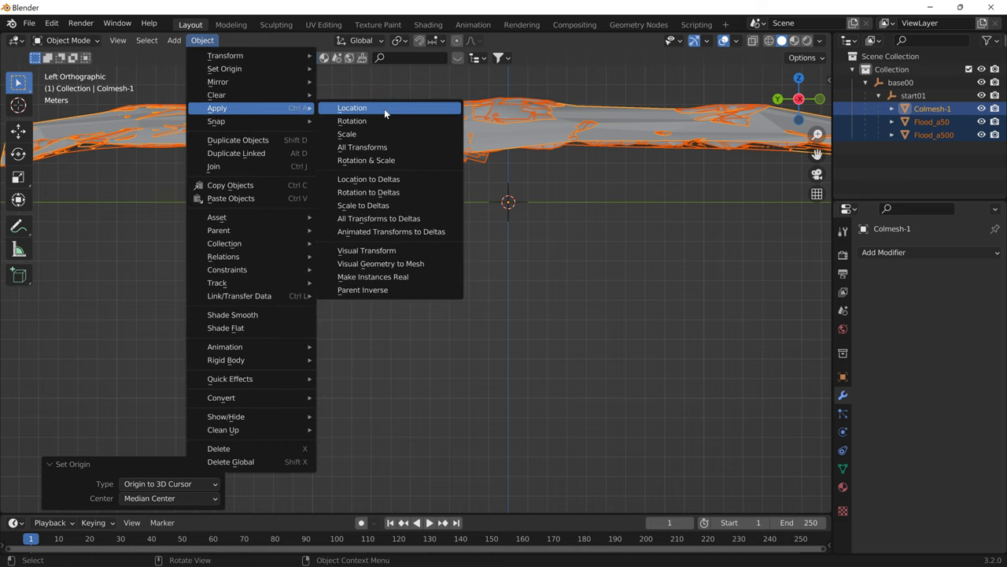
left_click(375, 147)
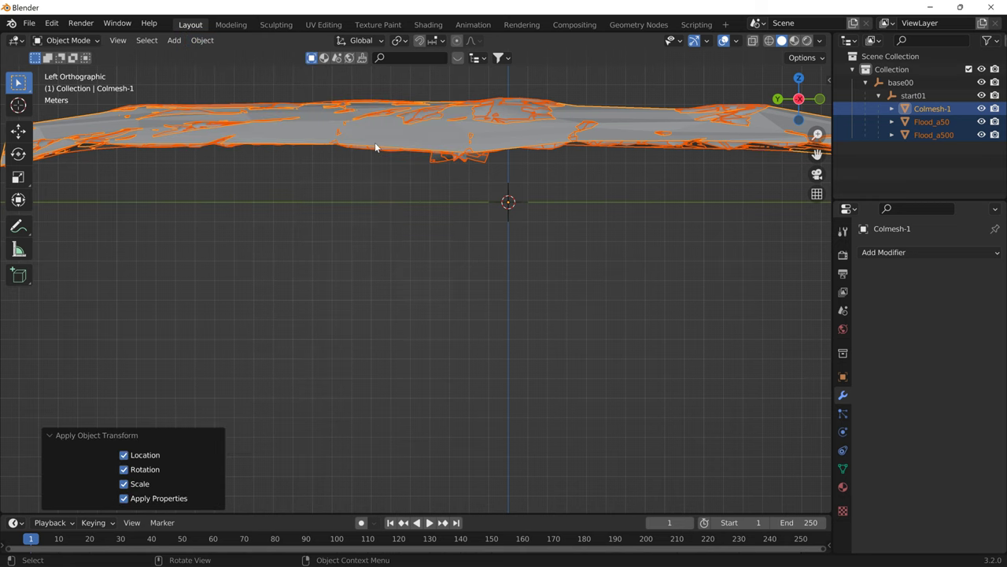
Export the scene as a Collada file named flood4 into the levels\smallgrid\art\Flood folder
left_click(27, 24)
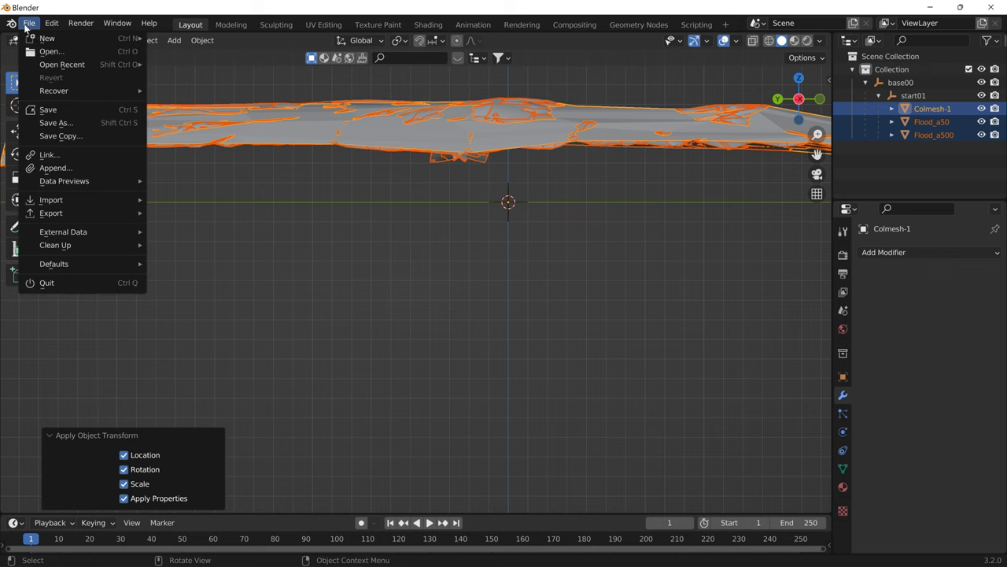
mouse_move(77, 206)
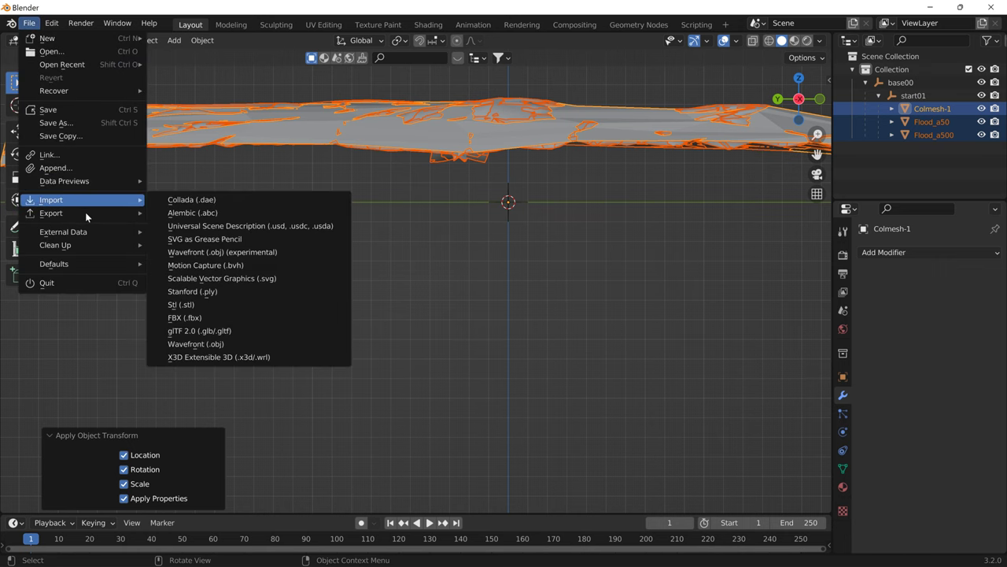
left_click(180, 215)
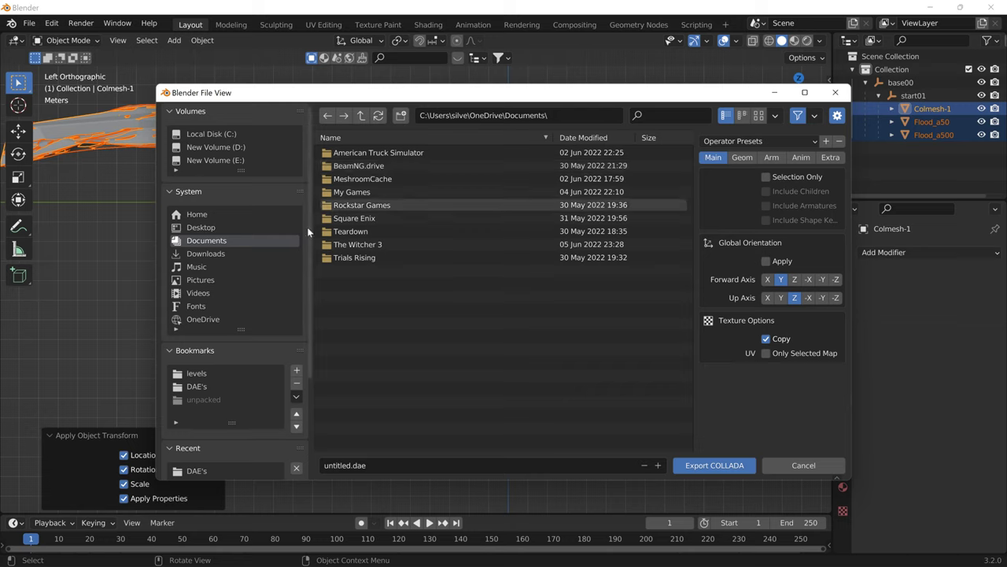
left_click(197, 373)
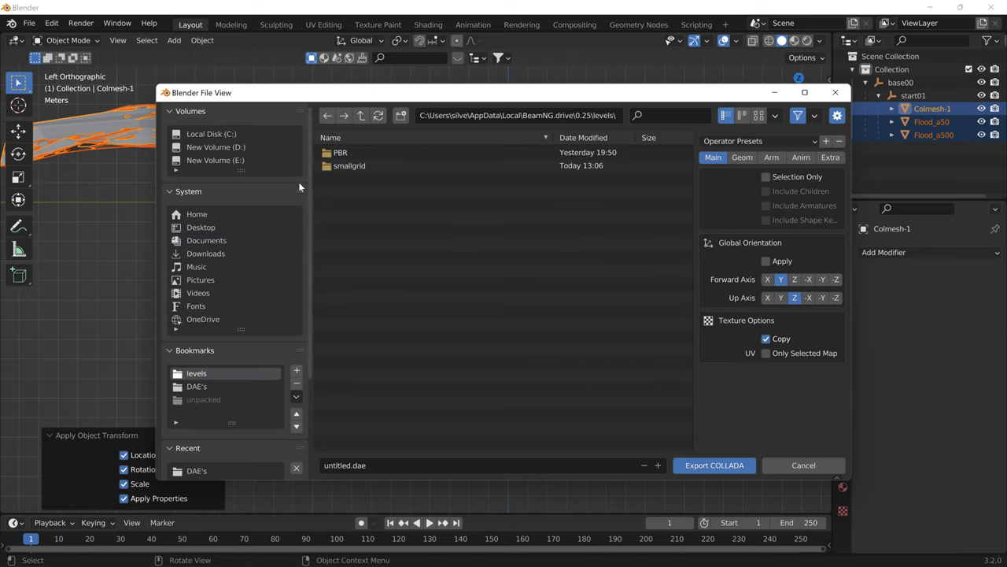
double_click(343, 165)
double_click(341, 153)
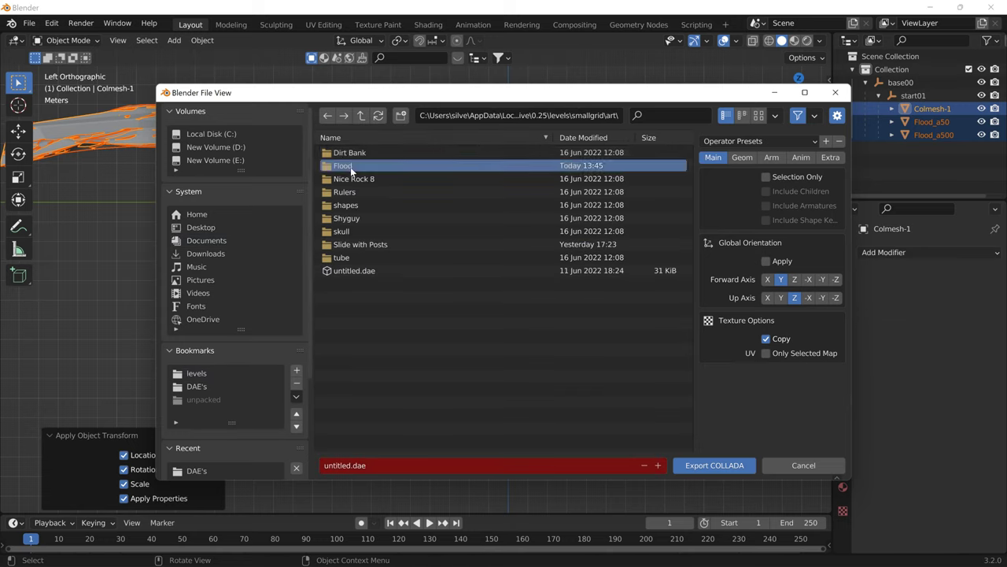
double_click(350, 166)
left_click(387, 462)
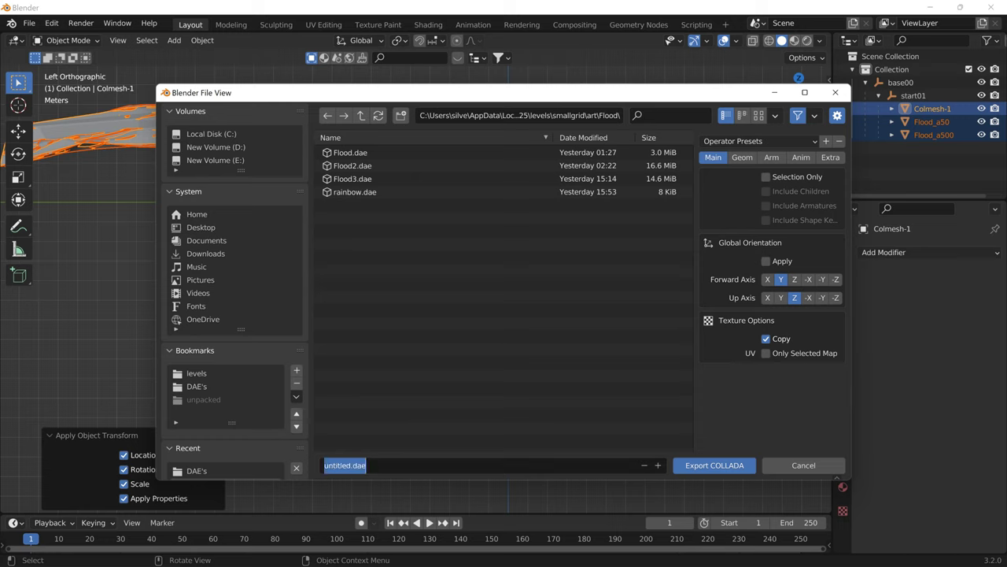
type("flood4")
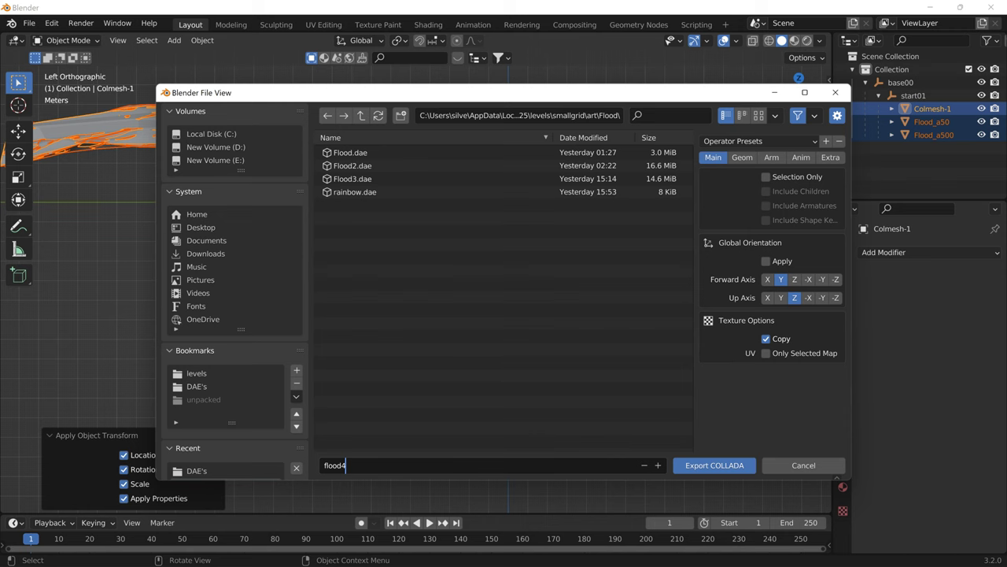
left_click(726, 469)
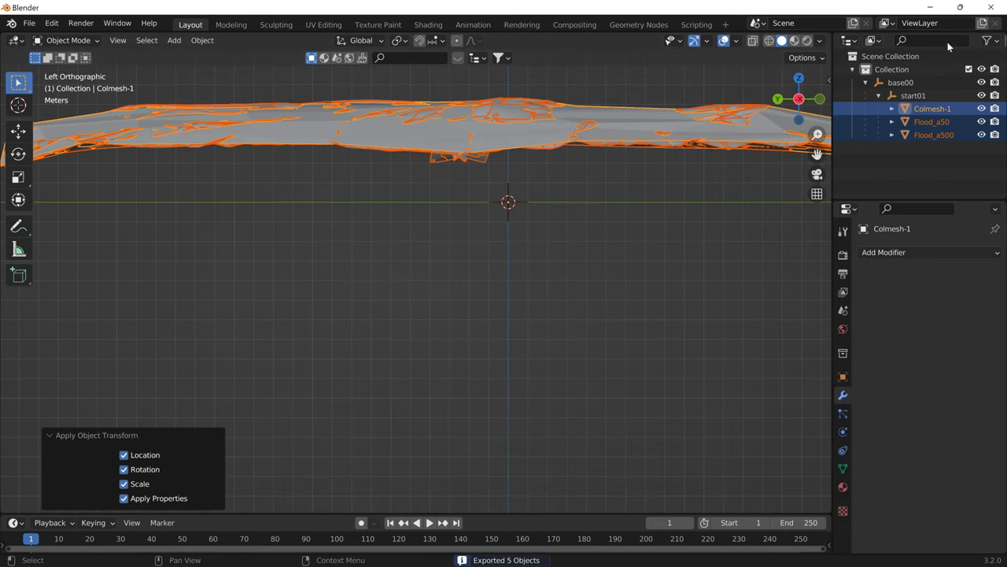
Open the BeamNG.drive 0.25 user folder, return to Blender and expand Flood_a500 down to its material name
left_click(919, 7)
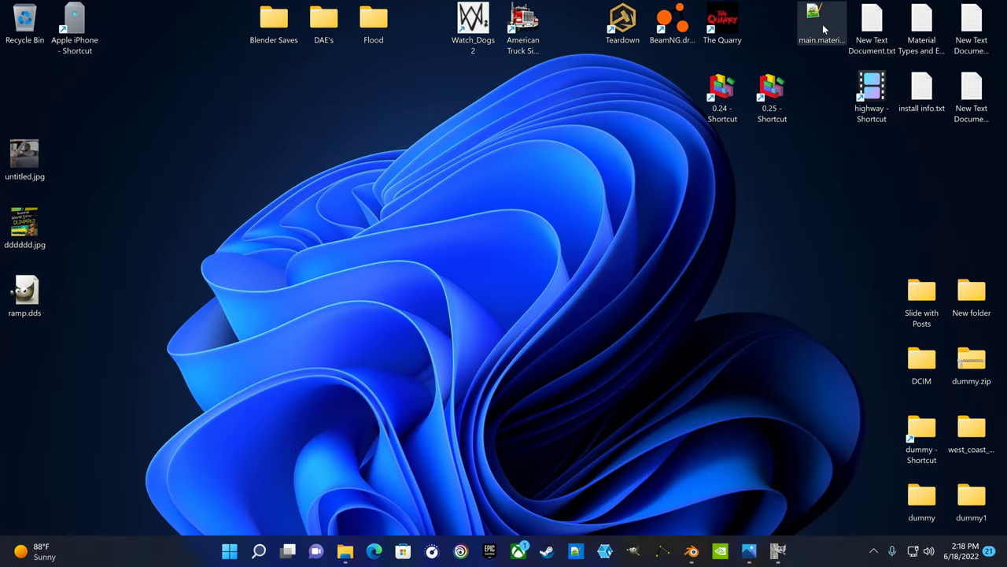
double_click(772, 93)
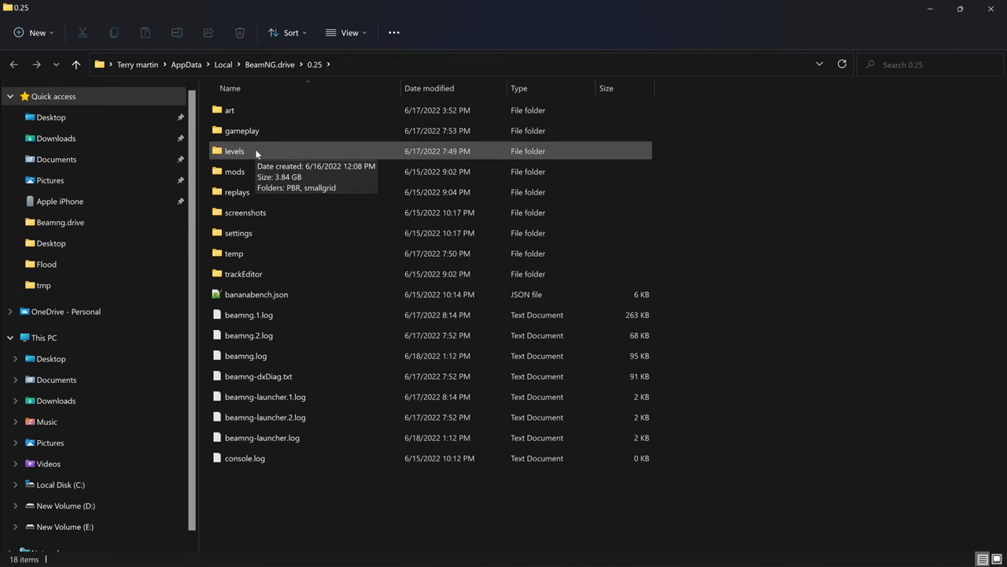
key("alt+Tab")
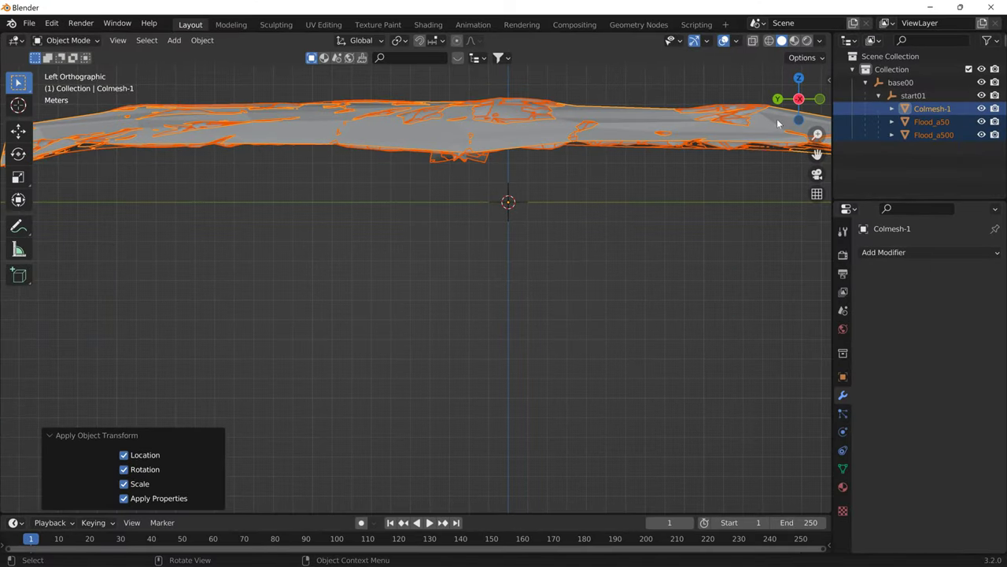
left_click(891, 134)
left_click(906, 148)
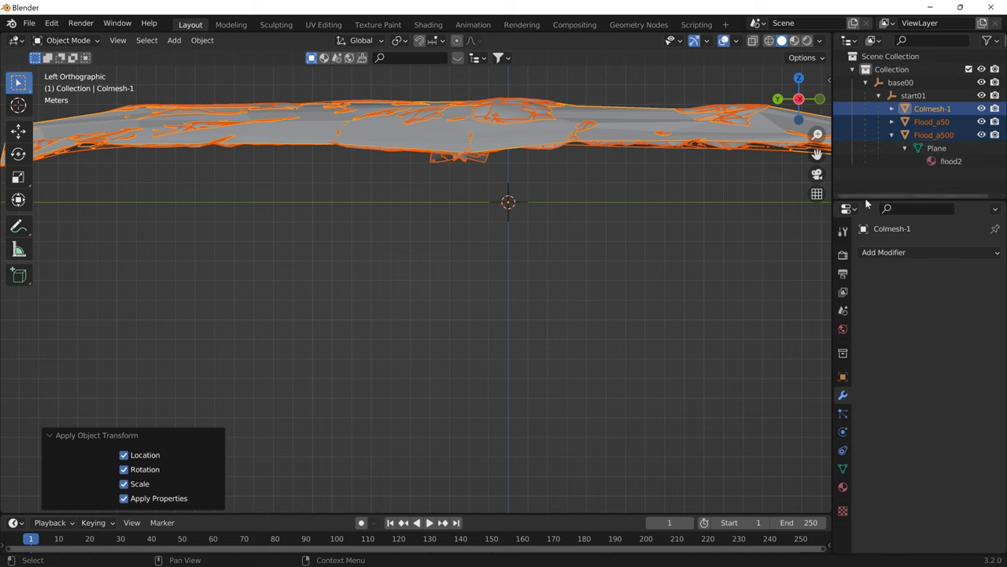
Switch to File Explorer, browse to levels\smallgrid\art\Flood and open main.materials.json in Notepad++
key("alt+Tab")
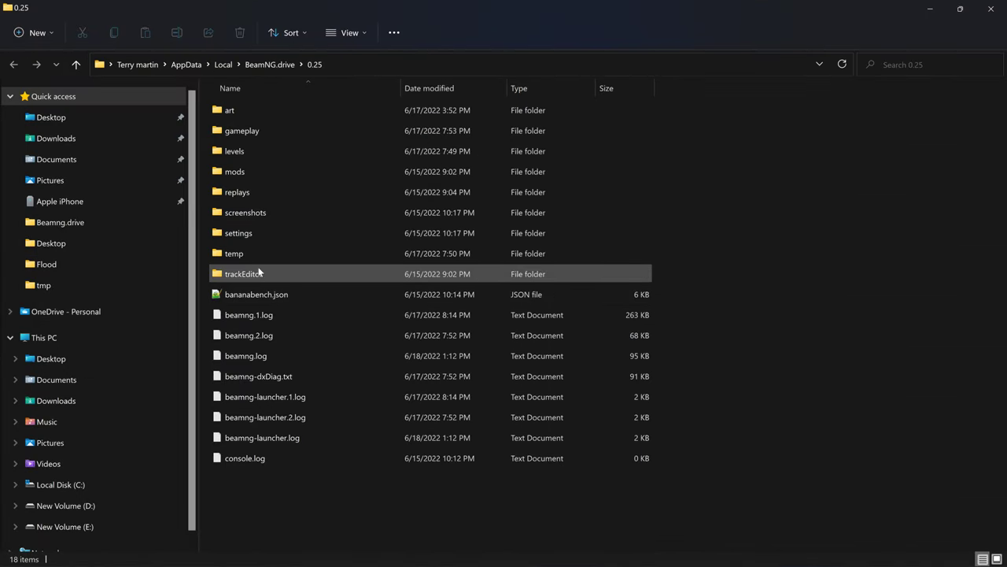
double_click(250, 152)
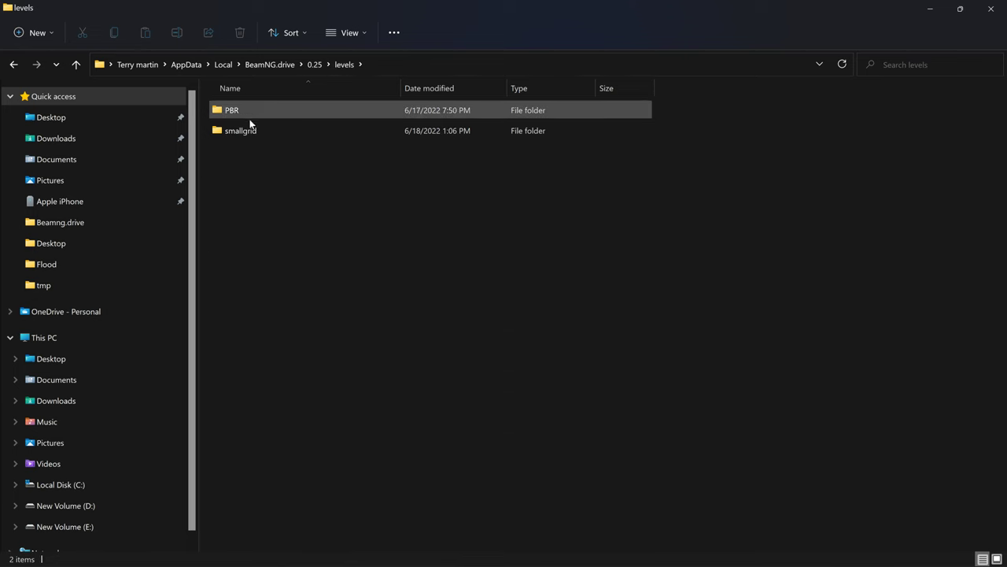
double_click(250, 127)
double_click(250, 110)
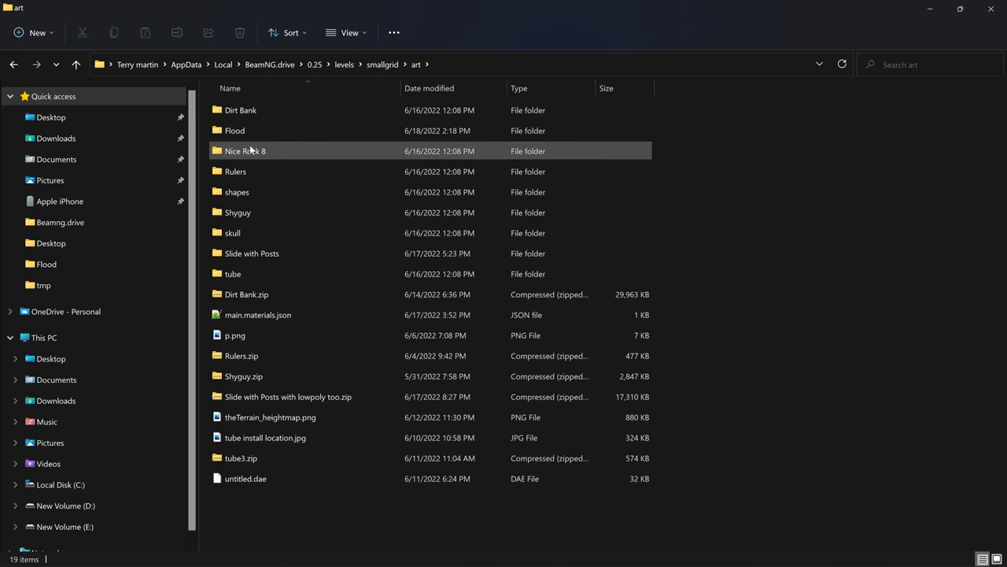
double_click(243, 131)
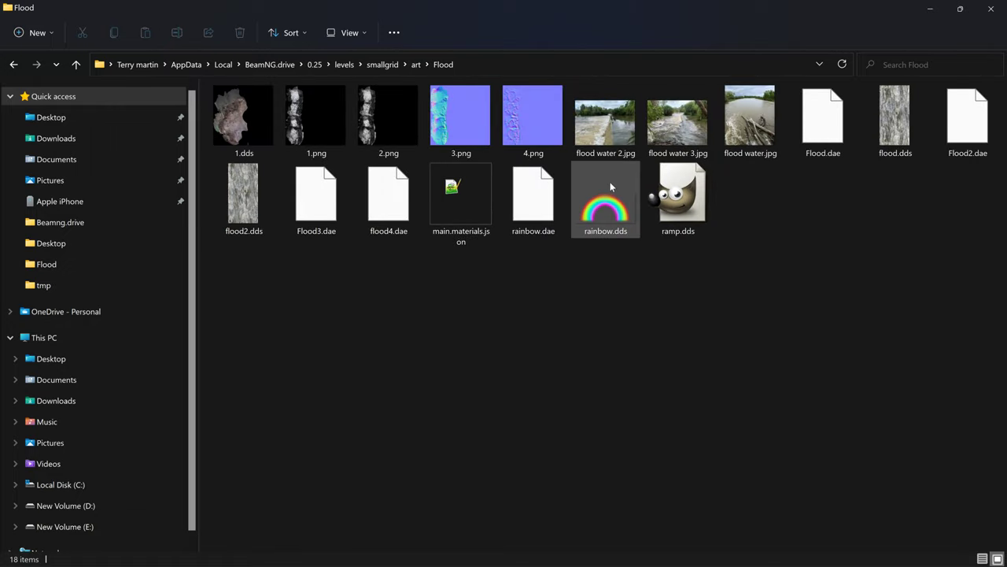
double_click(471, 191)
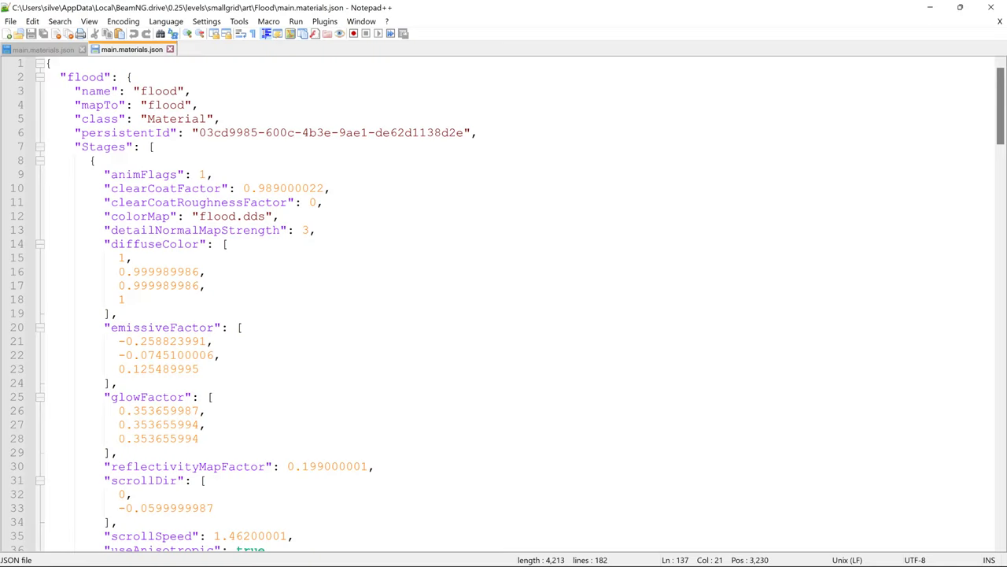
Examine the flood2 material entry in main.materials.json, including its name and mapTo values, and close the file
scroll(504, 307, "down", 20)
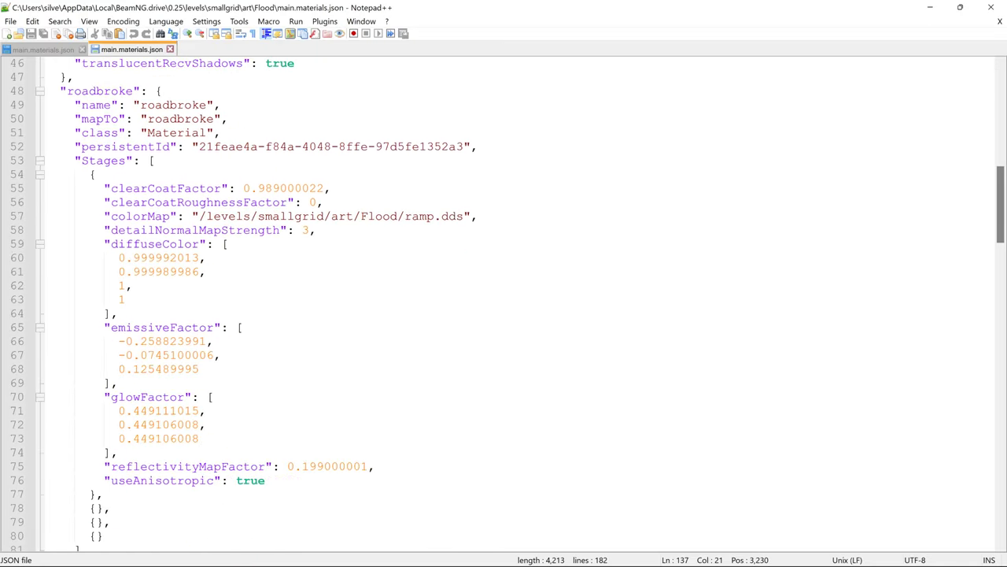
scroll(504, 307, "down", 17)
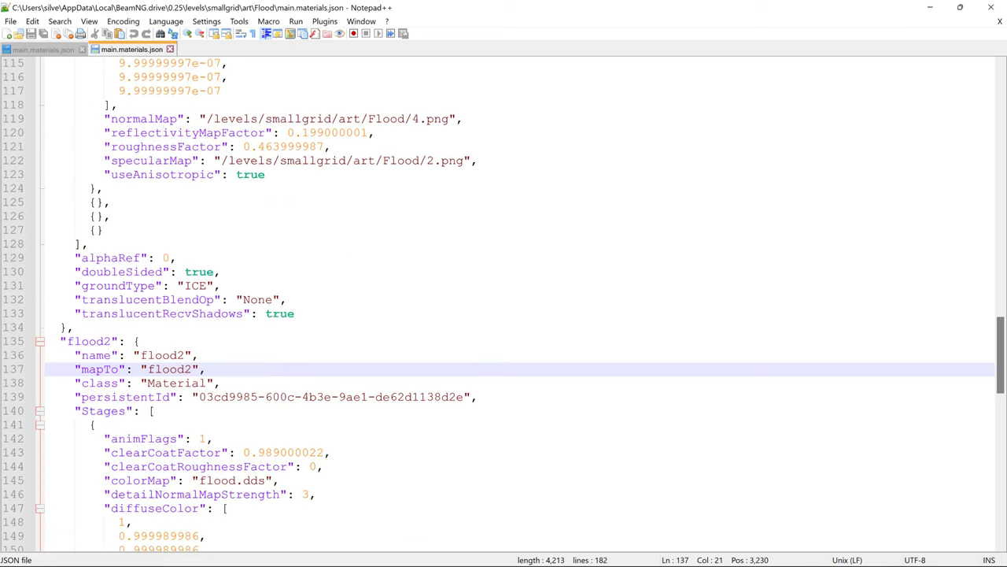
scroll(503, 307, "down", 5)
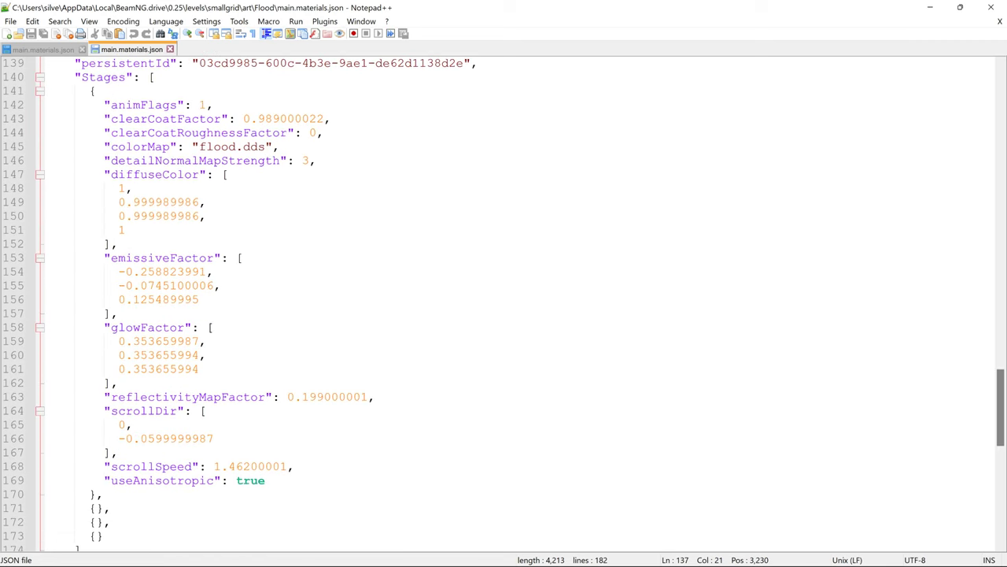
scroll(503, 307, "up", 1)
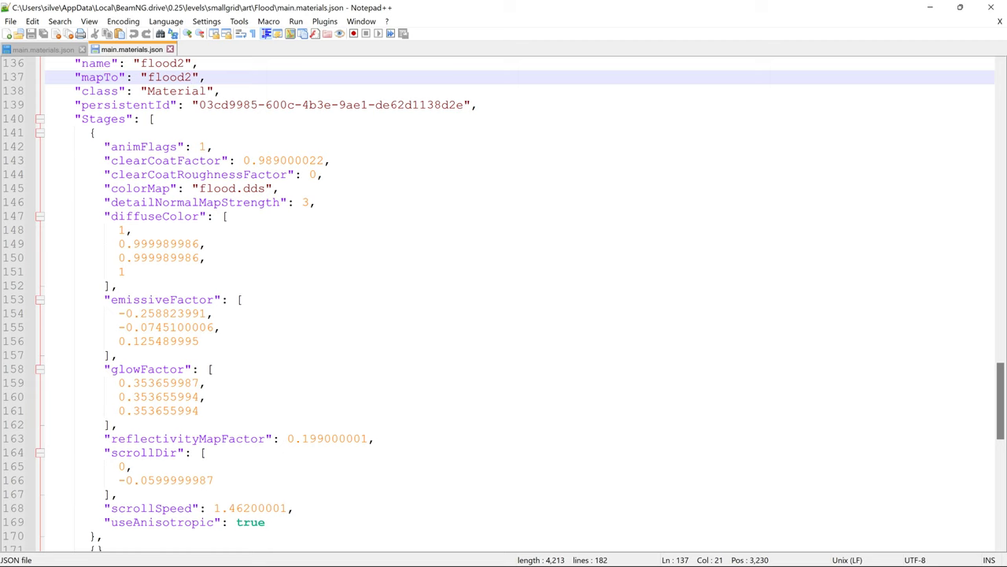
left_click(991, 7)
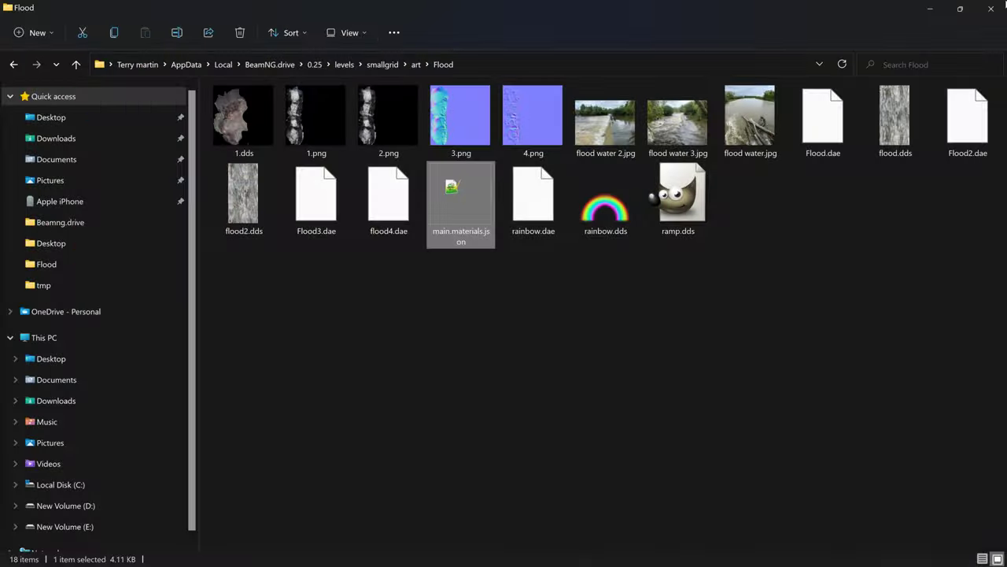
Minimise File Explorer and Blender and launch BeamNG.drive from the desktop
left_click(941, 8)
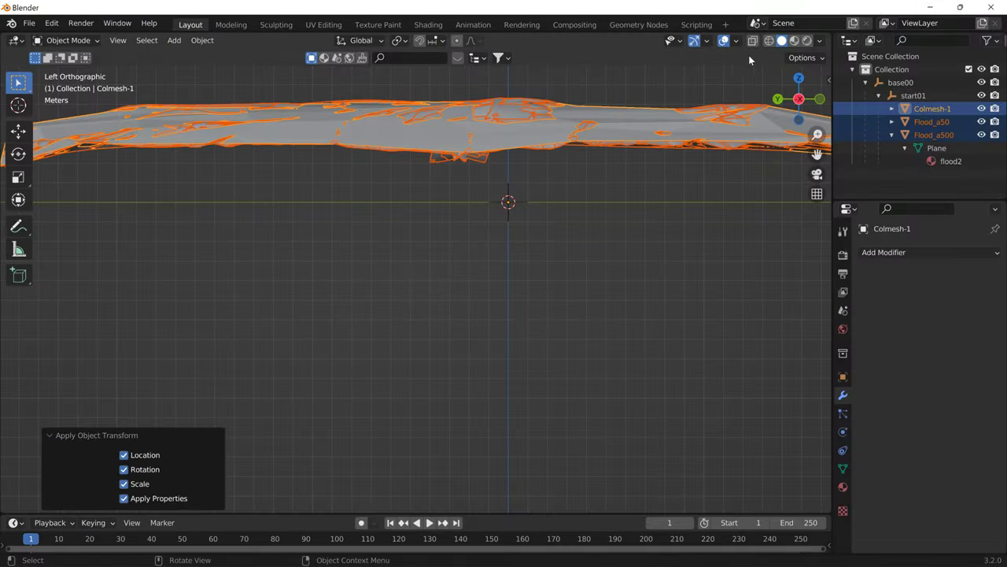
left_click(933, 7)
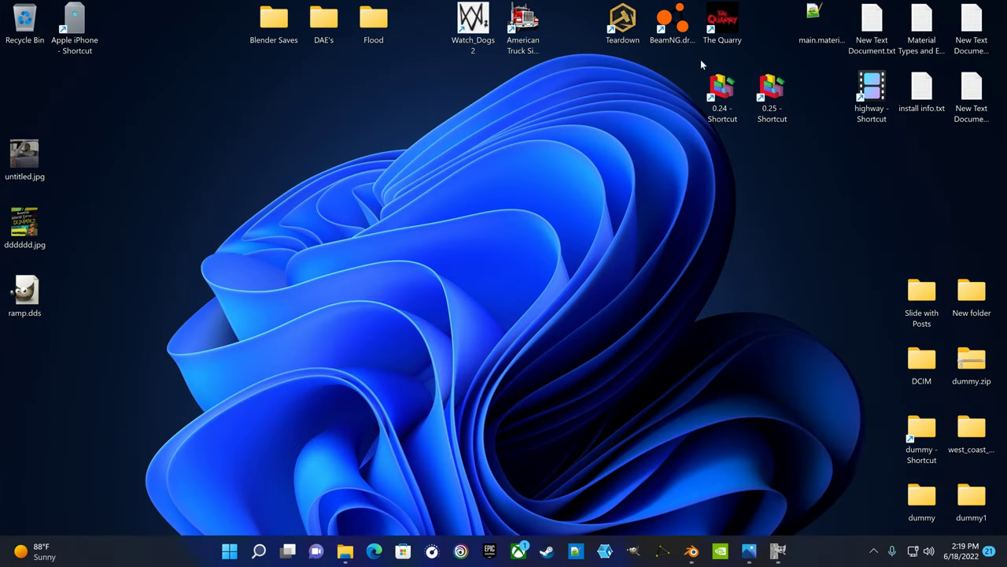
double_click(679, 32)
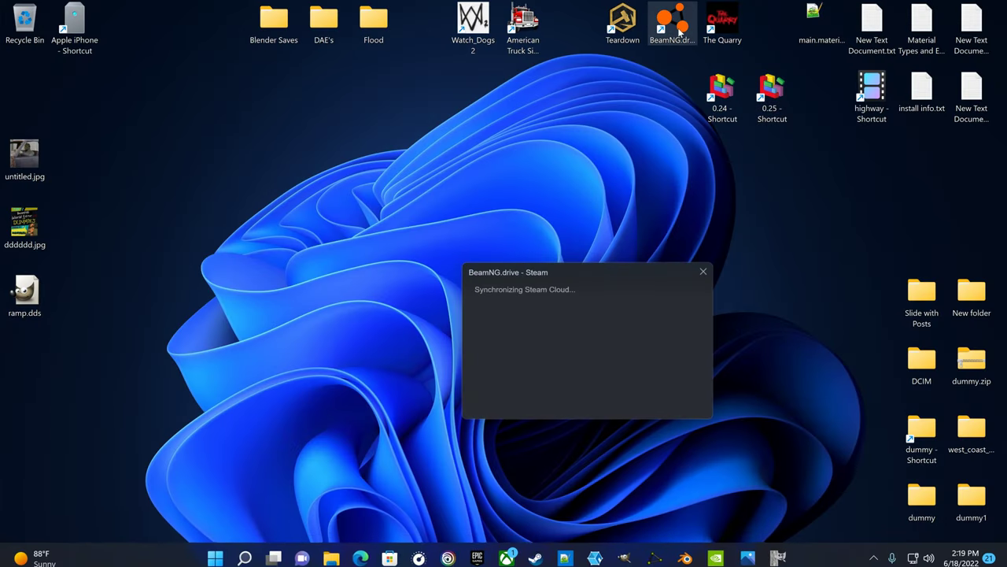
left_click(456, 251)
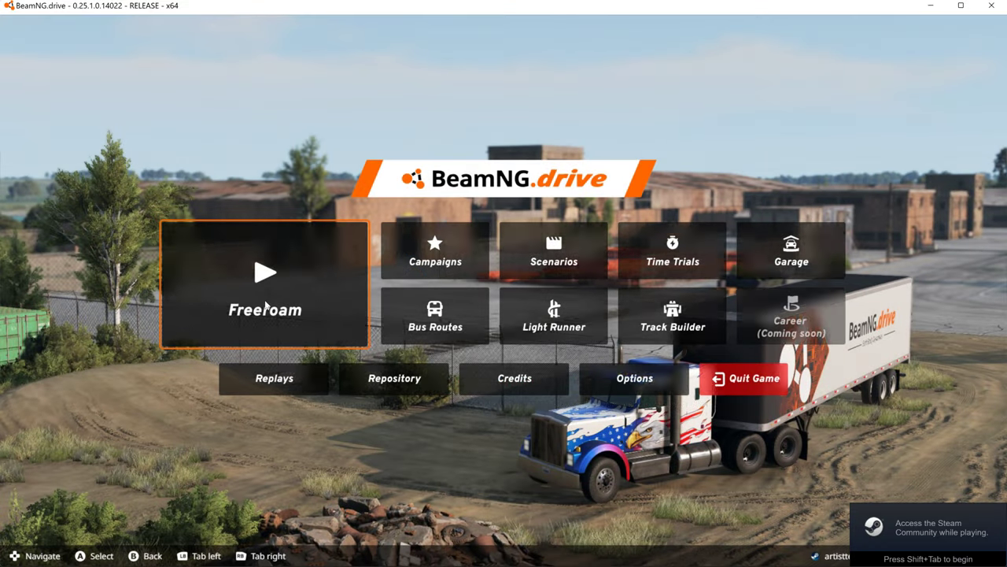
Load the Grid, Small, Pure level in Freeroam at the default spawn point
left_click(266, 306)
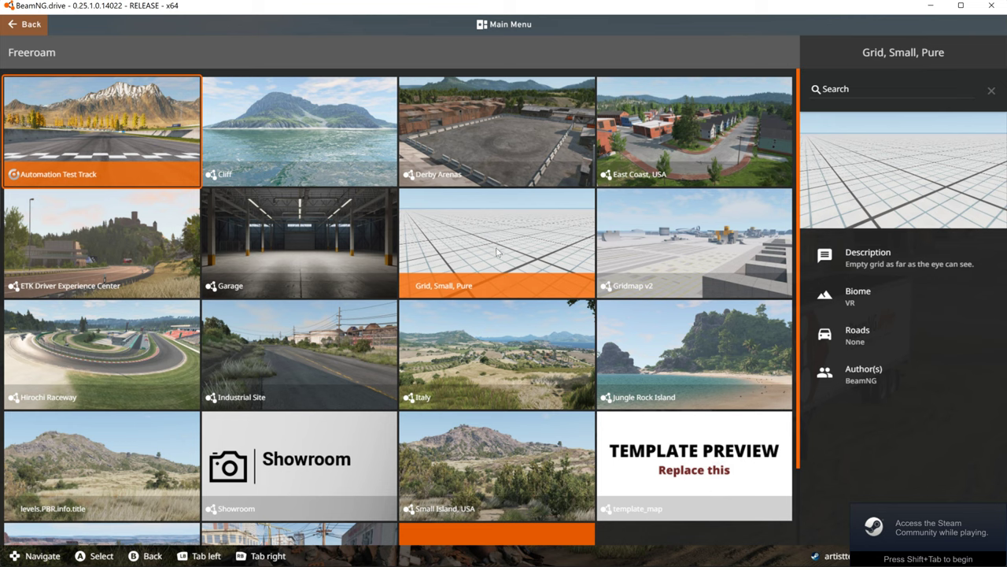
left_click(489, 239)
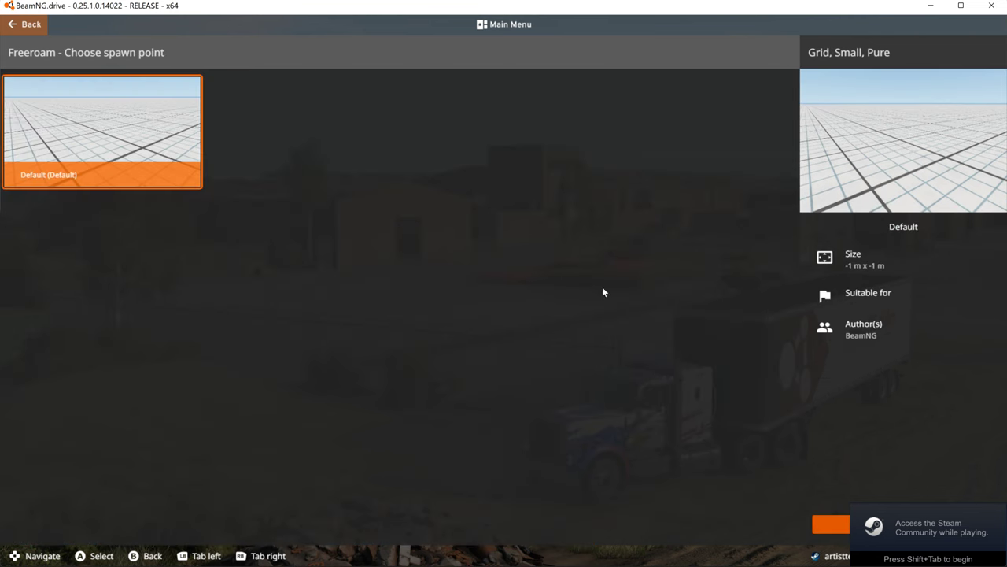
left_click(837, 532)
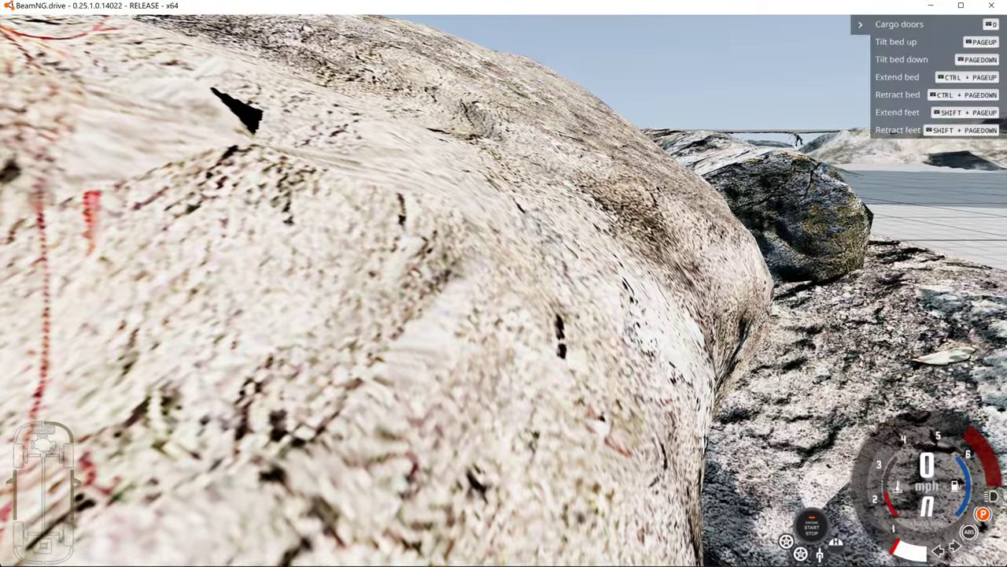
Fly the free camera away from the rocks to face an empty grid area and open the World Editor
key("s")
key("d")
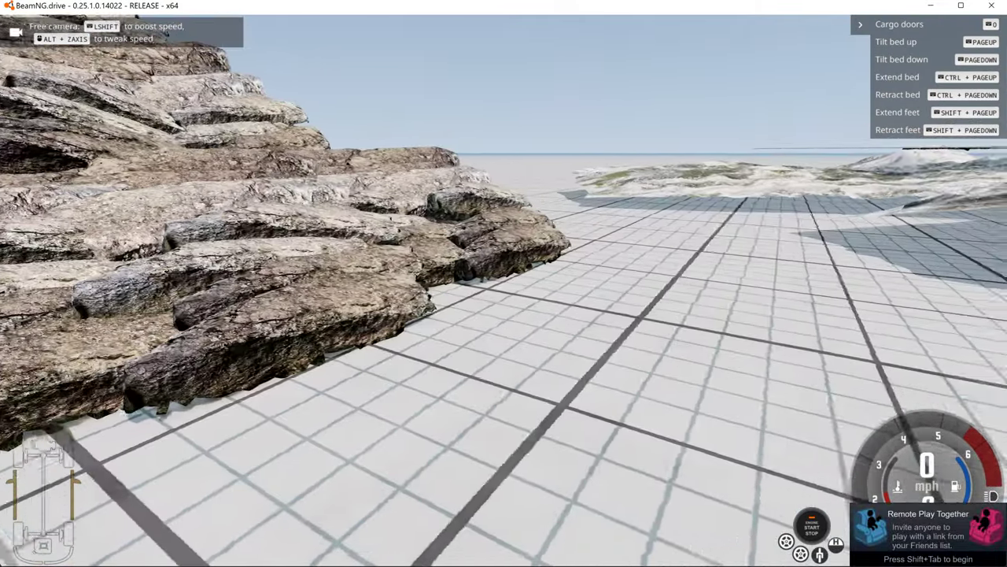
right_click_drag(693, 275, 515, 285)
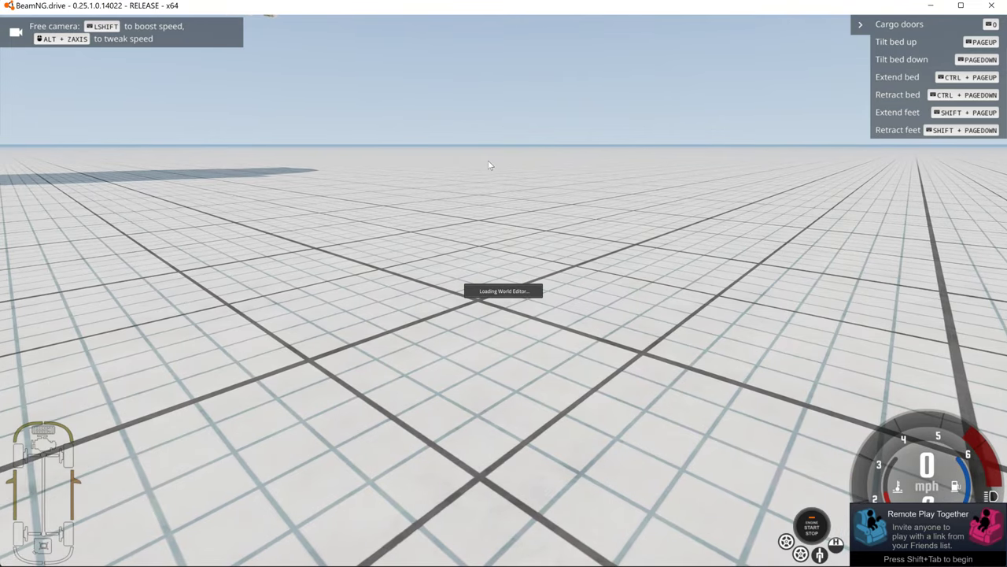
key("alt+Return")
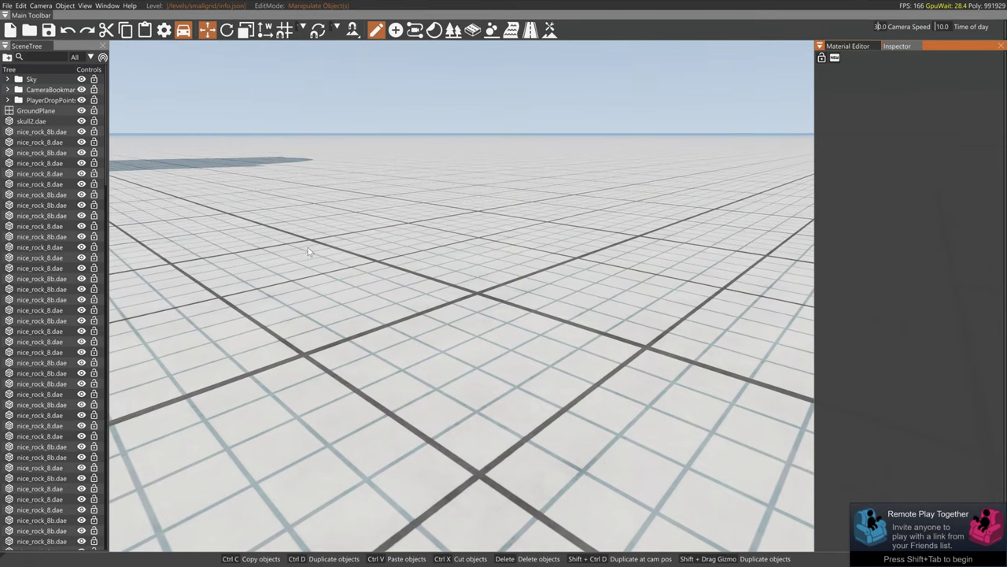
Place flood4.dae from the level's art/Flood asset folder onto the empty grid area
left_click(99, 6)
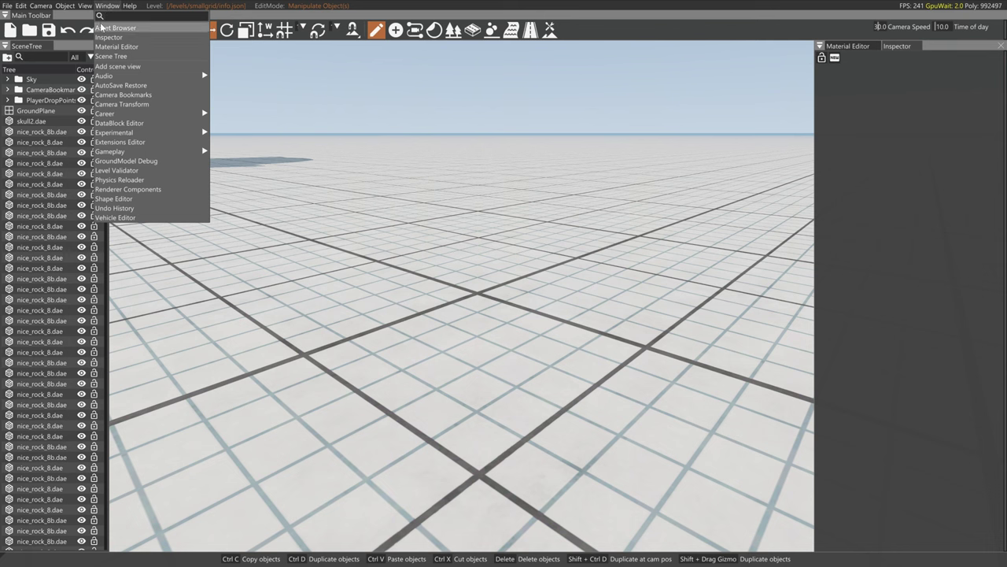
left_click(103, 29)
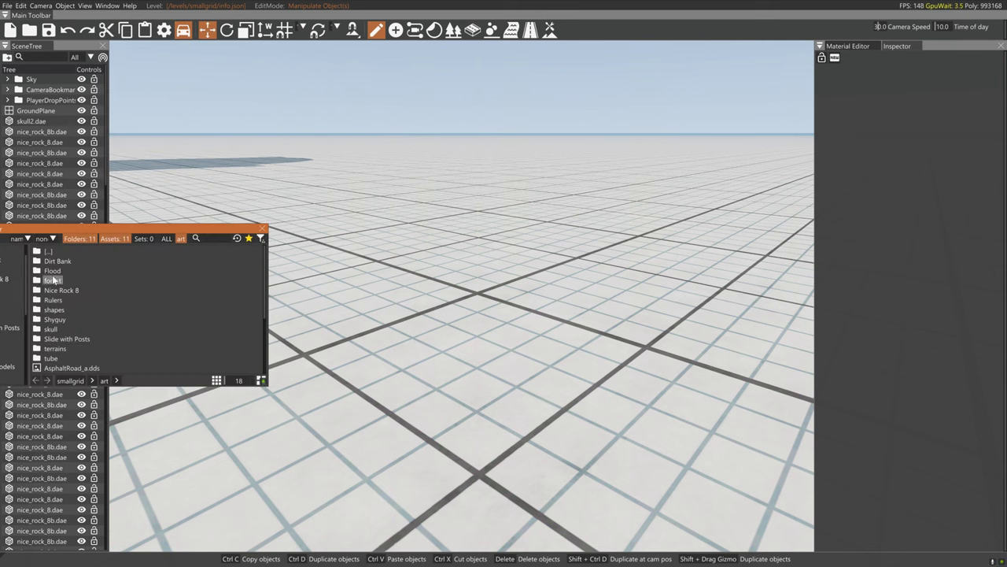
double_click(56, 270)
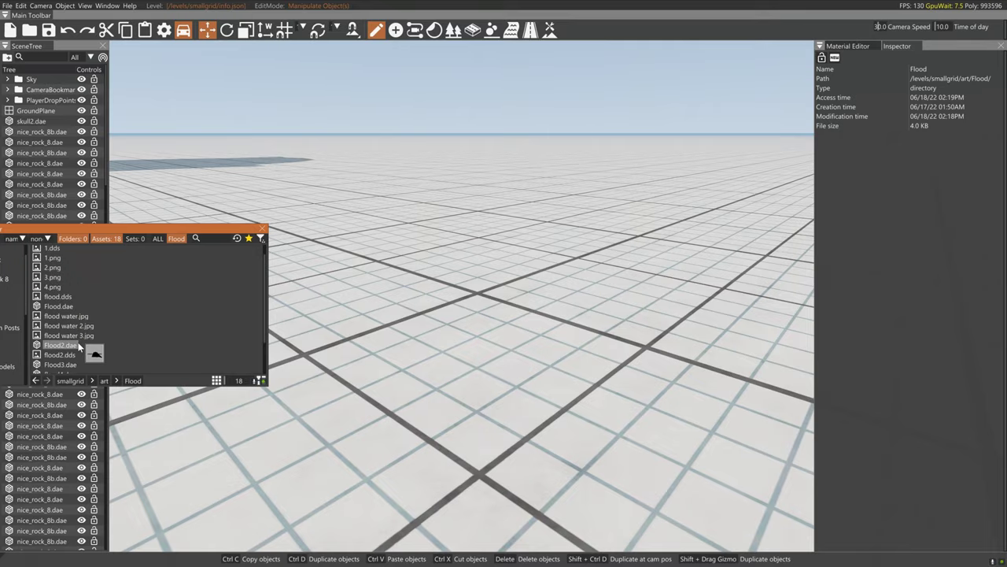
left_click_drag(77, 347, 683, 195)
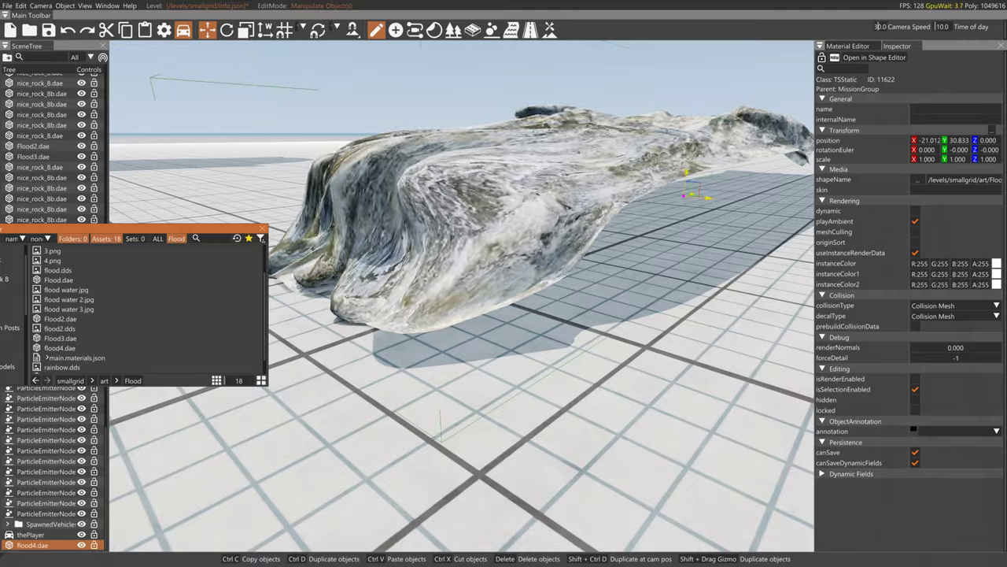
Examine the placed flood4.dae mesh and its water texture from the side and up close along its surface
right_click_drag(684, 196, 791, 198)
key("a")
key("s")
right_click_drag(685, 292, 619, 318)
key("a")
key("a")
key("d")
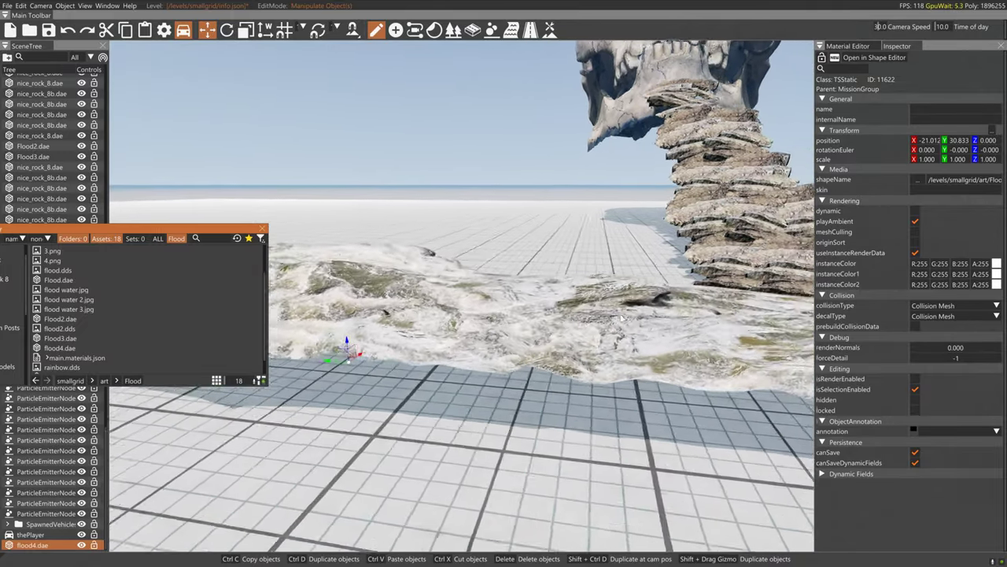
key("w")
key("d")
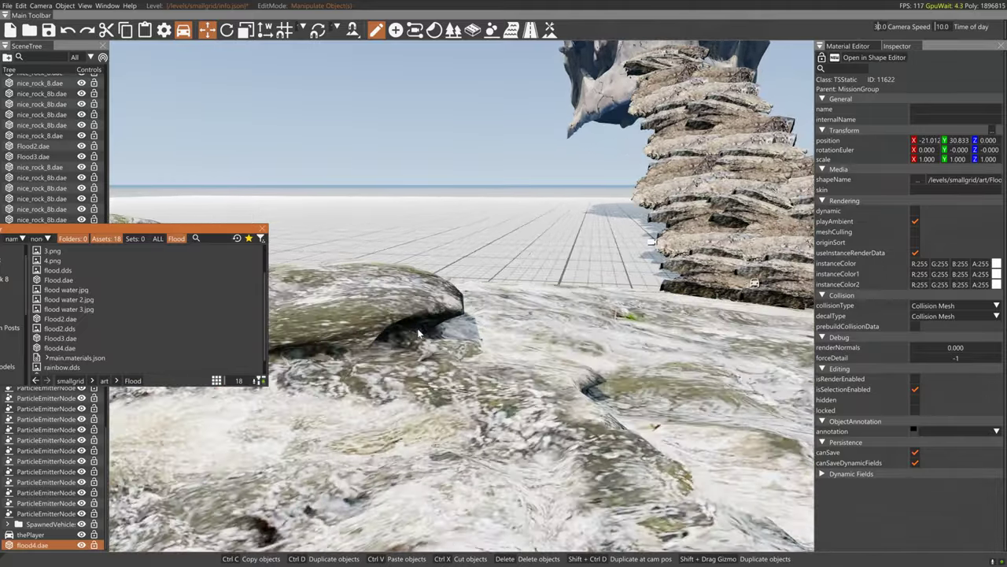
key("s")
key("a")
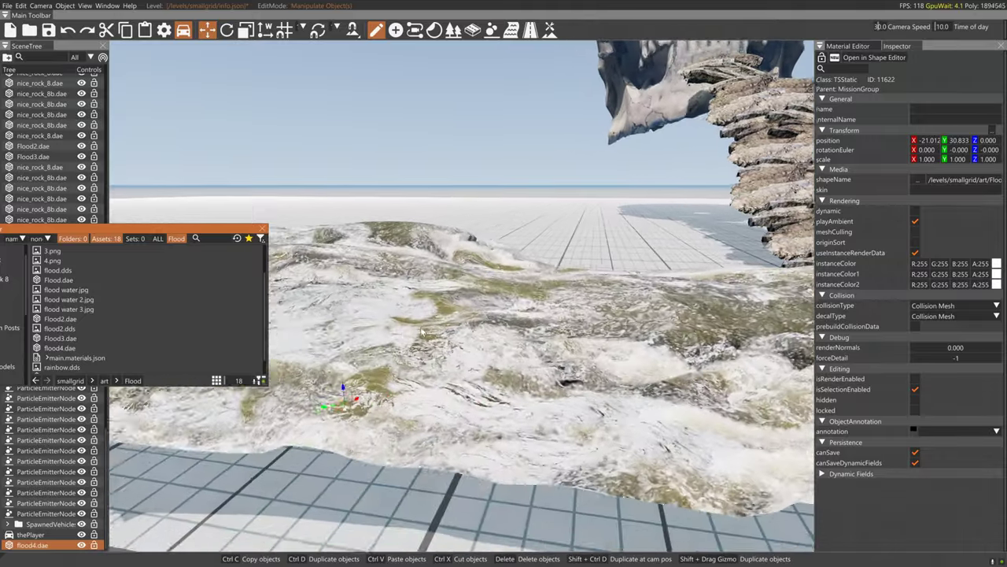
Line flood4.dae up with the existing flood at about X -17.754, Y 14.390, Z 0.315, turned 13.554° about Z, and rebuild the collision
right_click_drag(417, 332, 453, 338)
right_click_drag(553, 367, 624, 315)
right_click_drag(551, 173, 520, 279)
key("s")
key("s")
key("a")
right_click_drag(677, 355, 561, 463)
key("w")
key("s")
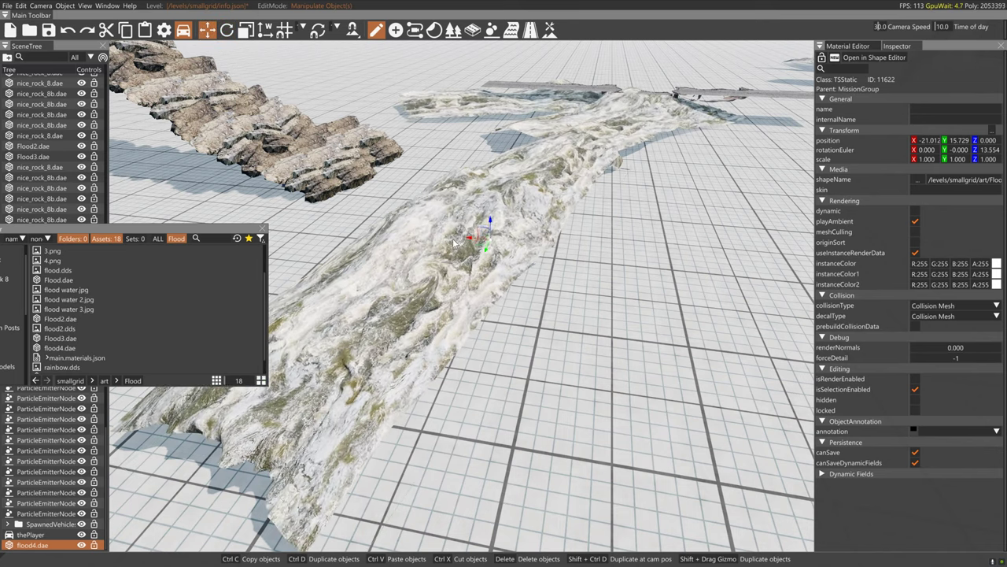
left_click_drag(454, 239, 476, 243)
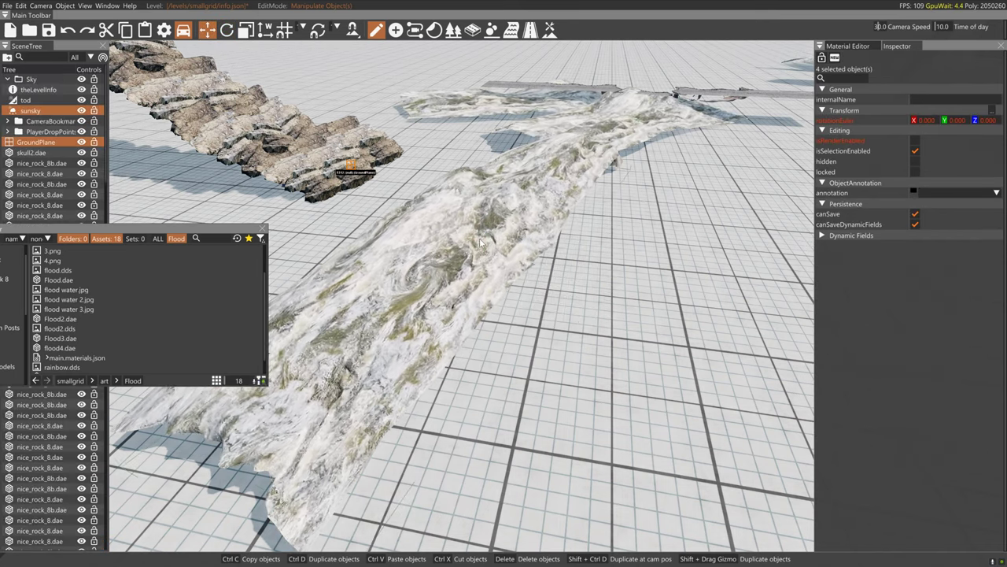
left_click(475, 242)
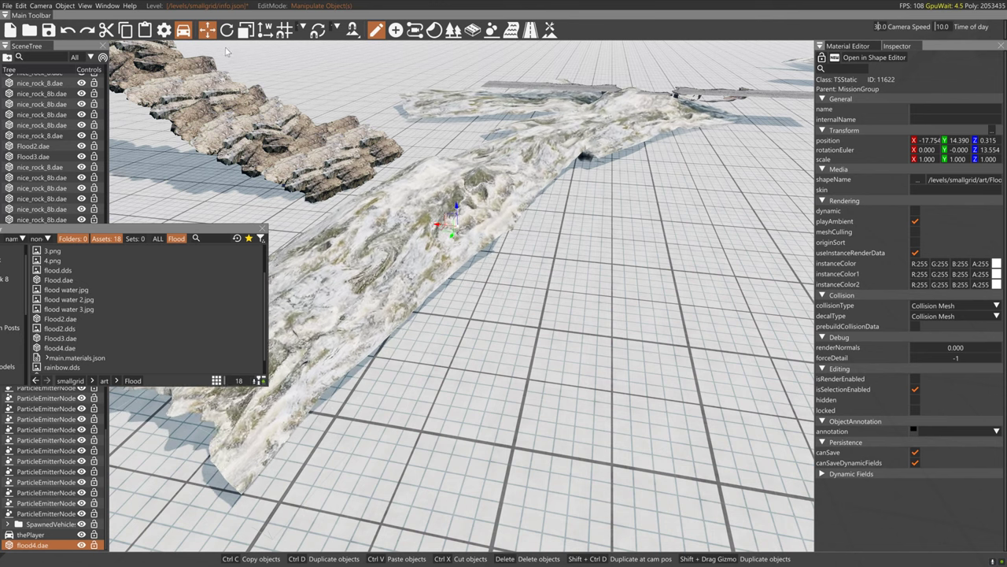
left_click(21, 5)
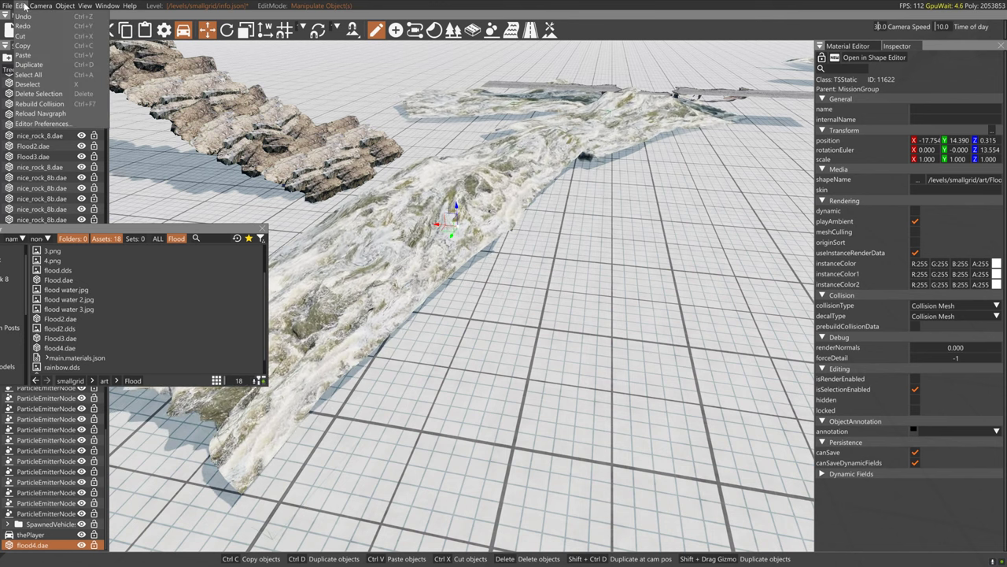
left_click(38, 103)
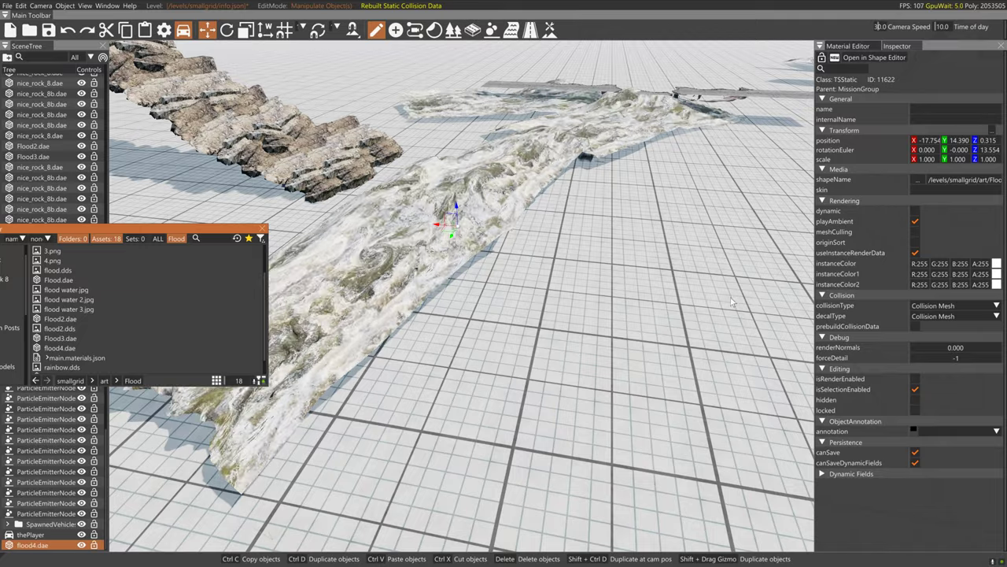
Move a nice_rock_8.dae under the waterfall lip at about X -24.261, Y -5.566, Z 2.304, and tilt it about 13° around Y
right_click_drag(732, 302, 284, 197)
key("w")
key("d")
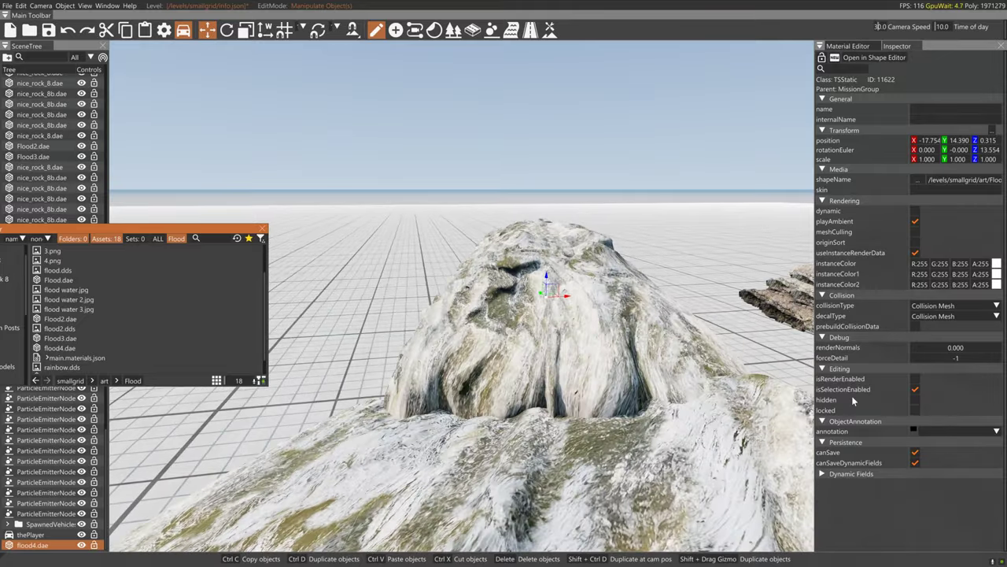
left_click(798, 324)
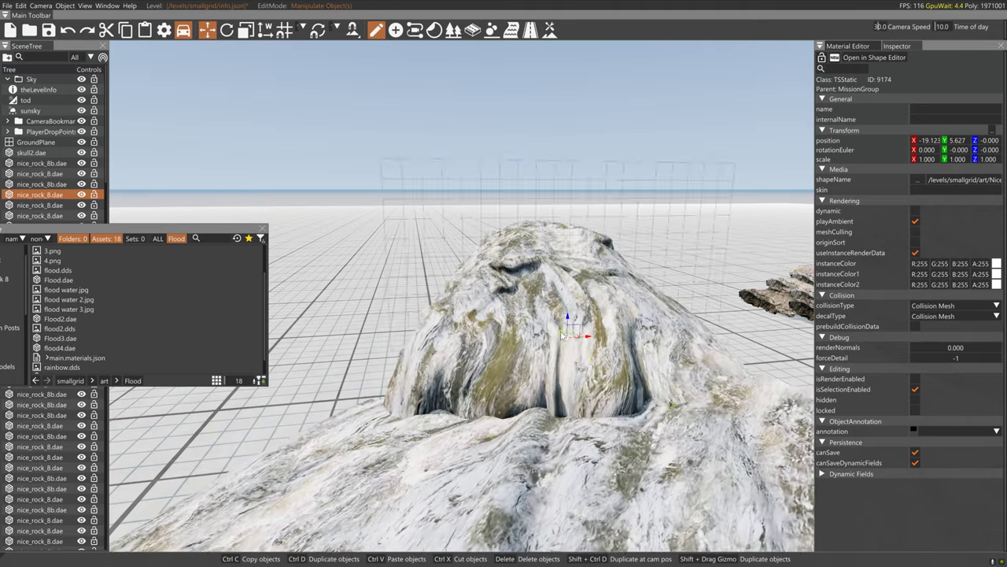
left_click_drag(587, 460, 605, 472)
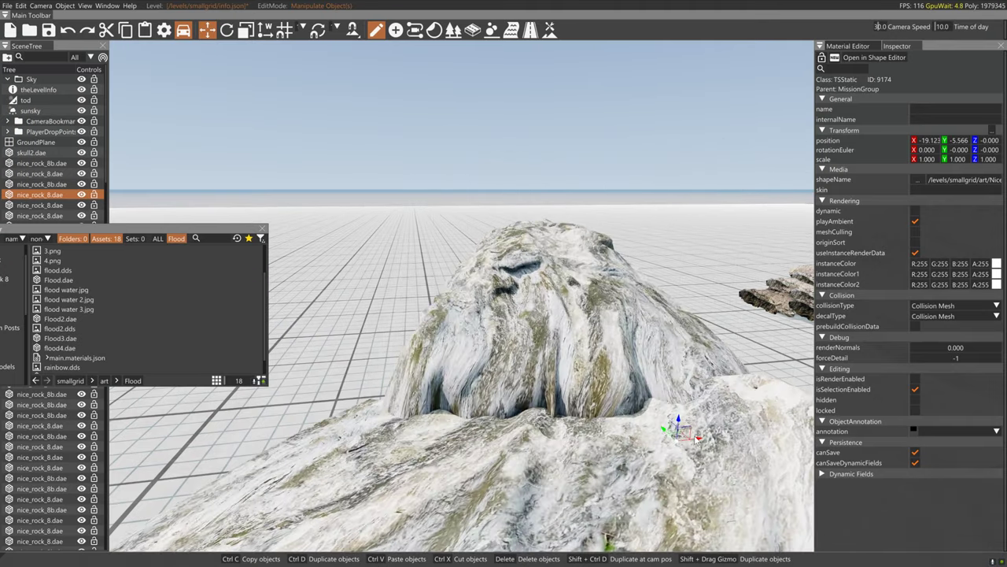
left_click_drag(512, 437, 526, 406)
key("2")
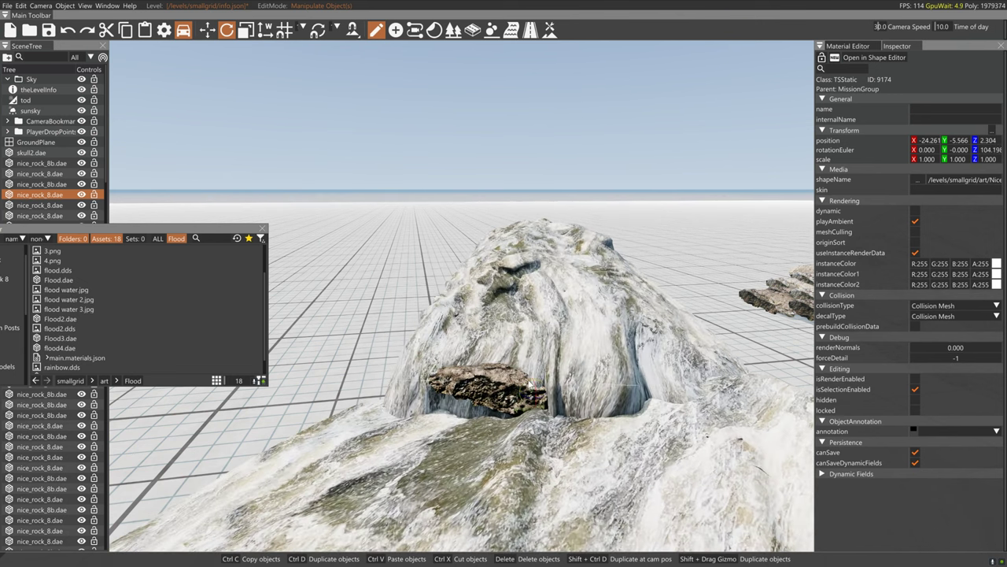
left_click_drag(529, 383, 526, 391)
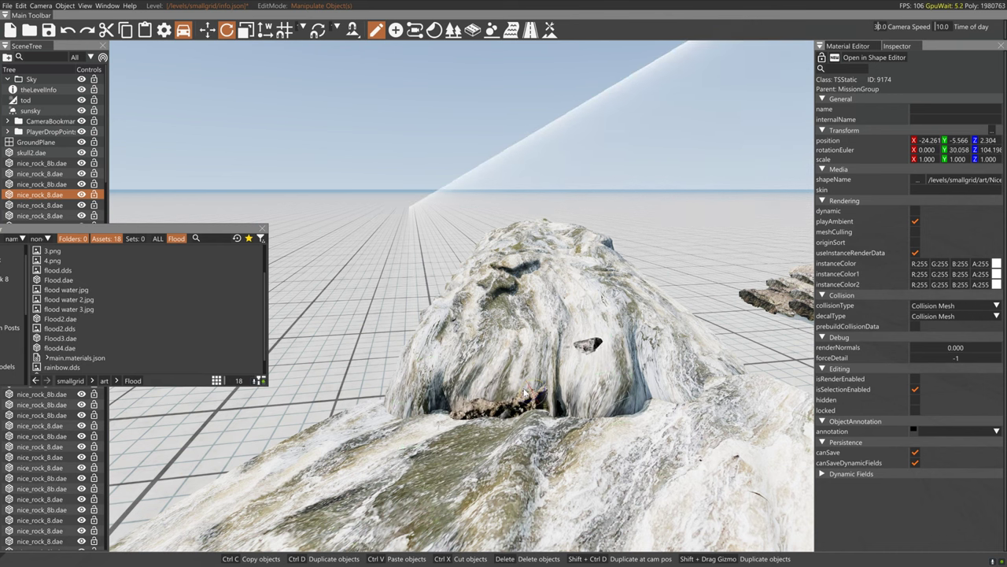
left_click_drag(523, 391, 540, 399)
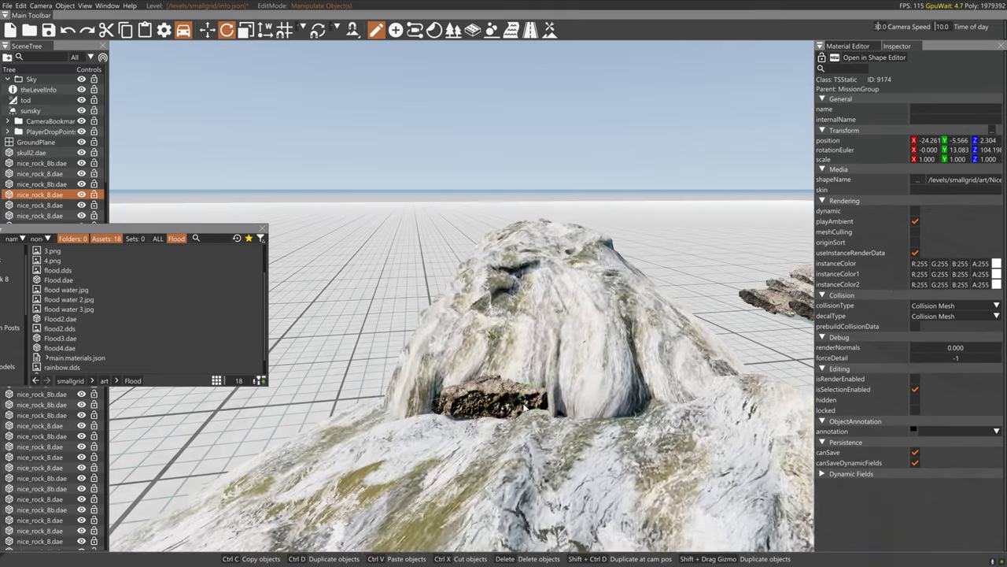
Duplicate a nice_rock_8b.dae to the waterfall foot at about X -21.637, Y -6.482, Z 2.281, and rotate it about 29.9° around Z
key("1")
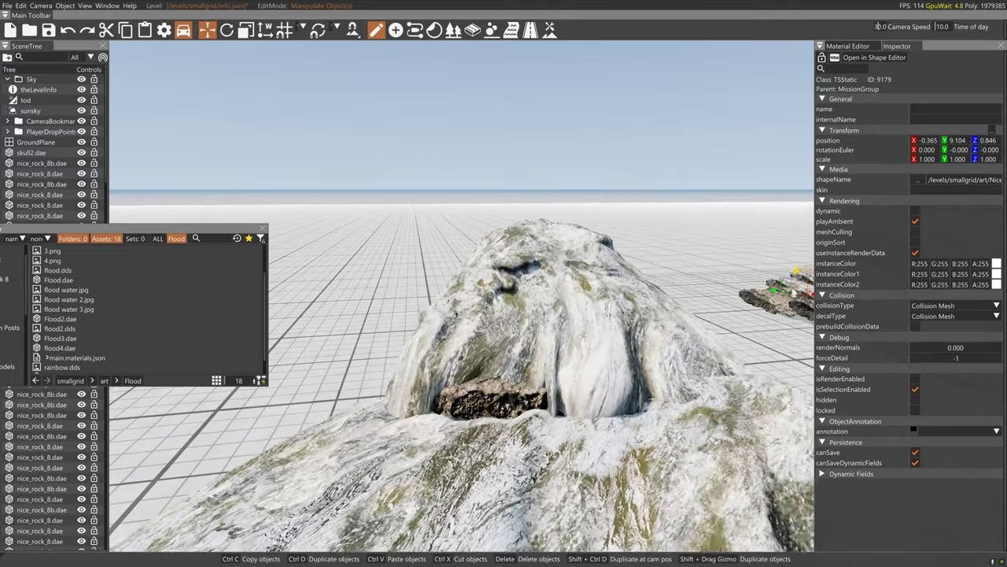
left_click_drag(809, 296, 643, 401, "shift")
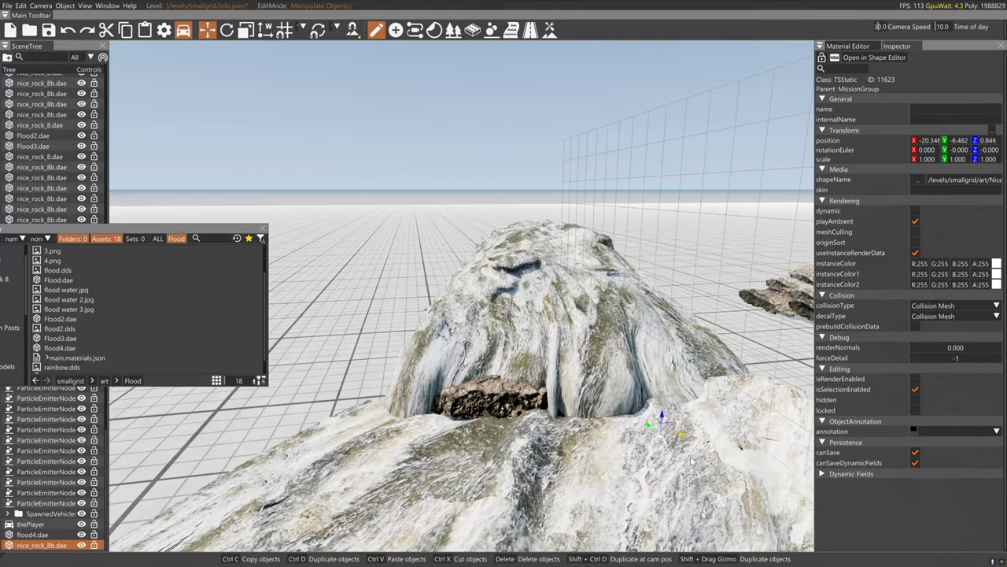
left_click_drag(652, 415, 679, 388)
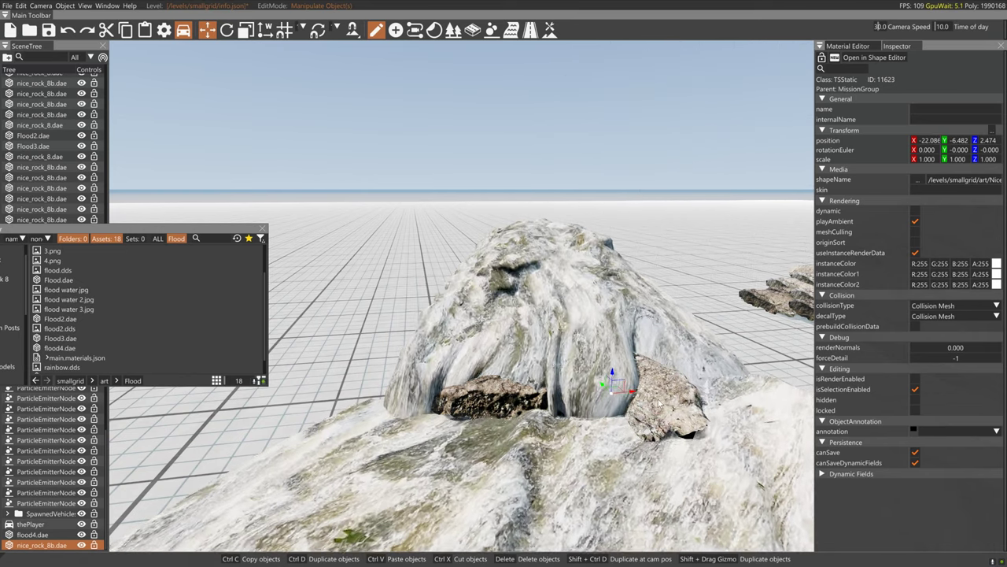
key("2")
left_click_drag(622, 405, 621, 404)
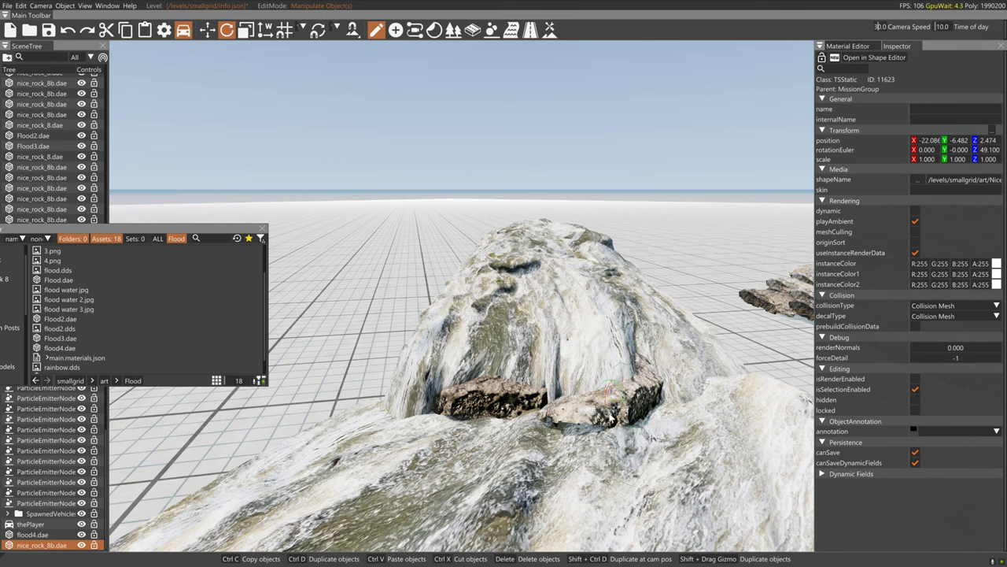
key("1")
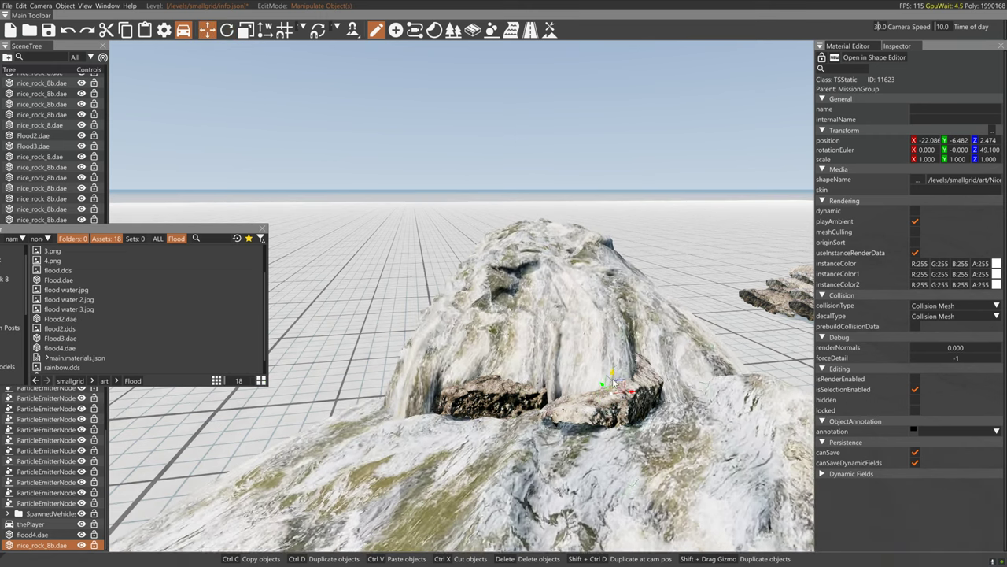
left_click_drag(612, 378, 613, 395)
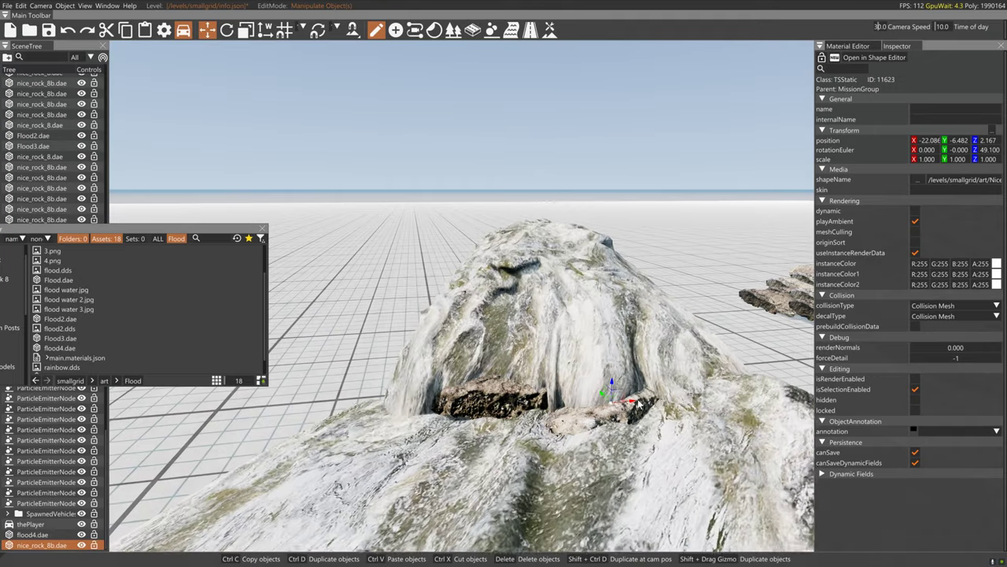
left_click_drag(671, 399, 630, 401)
key("2")
key("1")
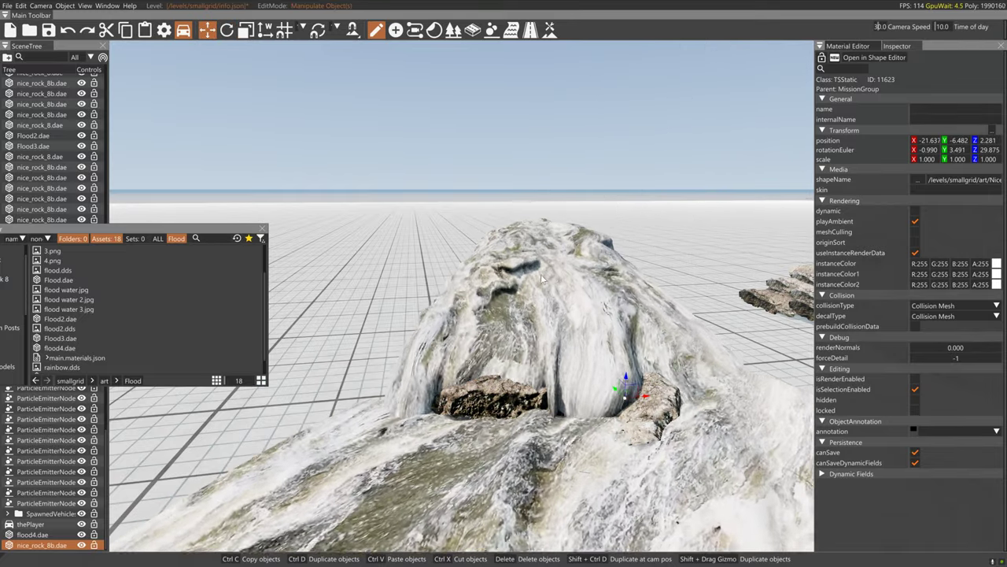
Try a resized duplicate of the first waterfall rock further up the flood surface, and delete that duplicate
left_click_drag(502, 390, 562, 283)
left_click(497, 391)
key("a")
right_click_drag(509, 321, 609, 322)
left_click_drag(609, 320, 384, 318)
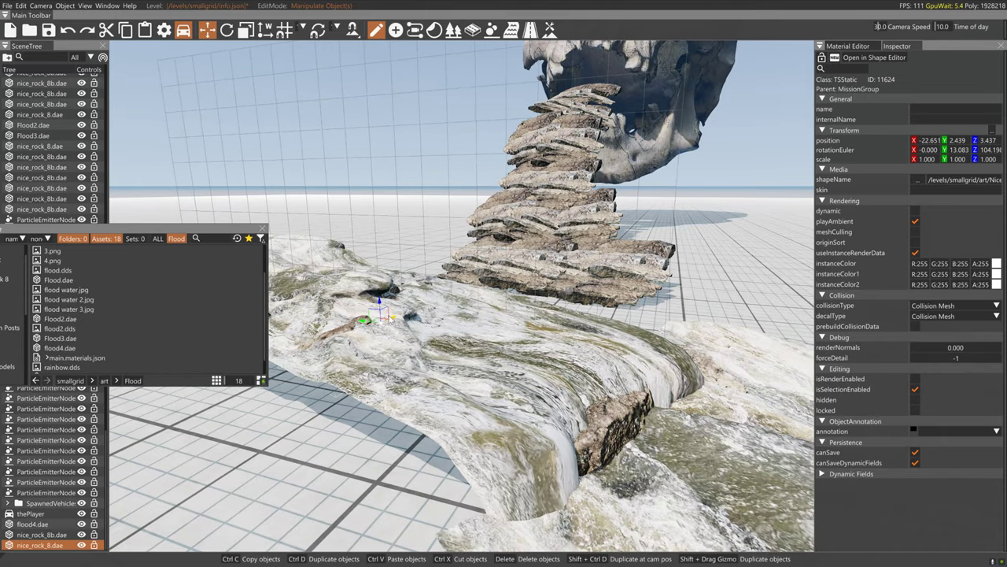
key("3")
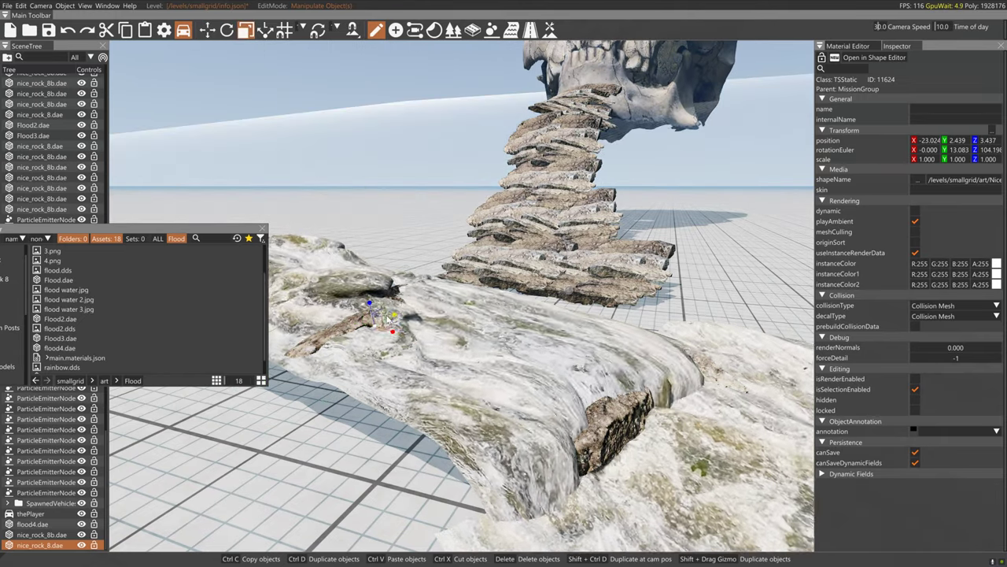
left_click_drag(395, 317, 378, 297)
key("1")
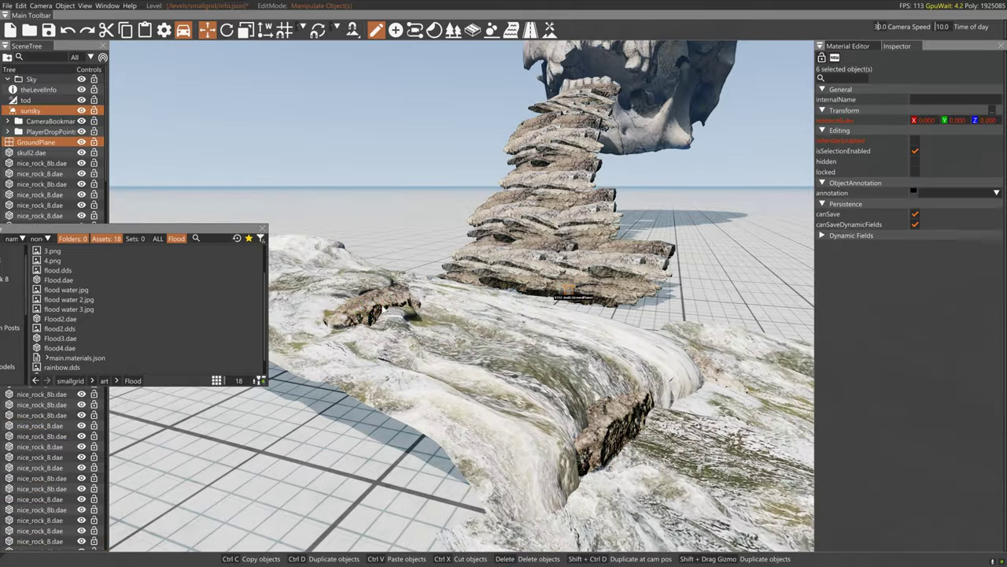
key("Delete")
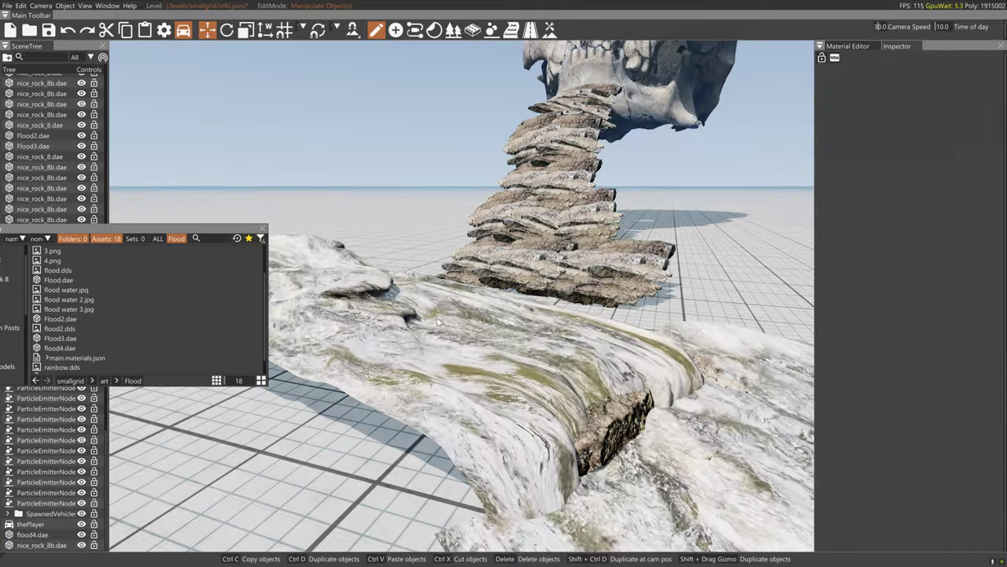
Place a particle emitter node in the hollow under the ledge on the flood mesh's upper surface
right_click_drag(406, 299, 441, 229)
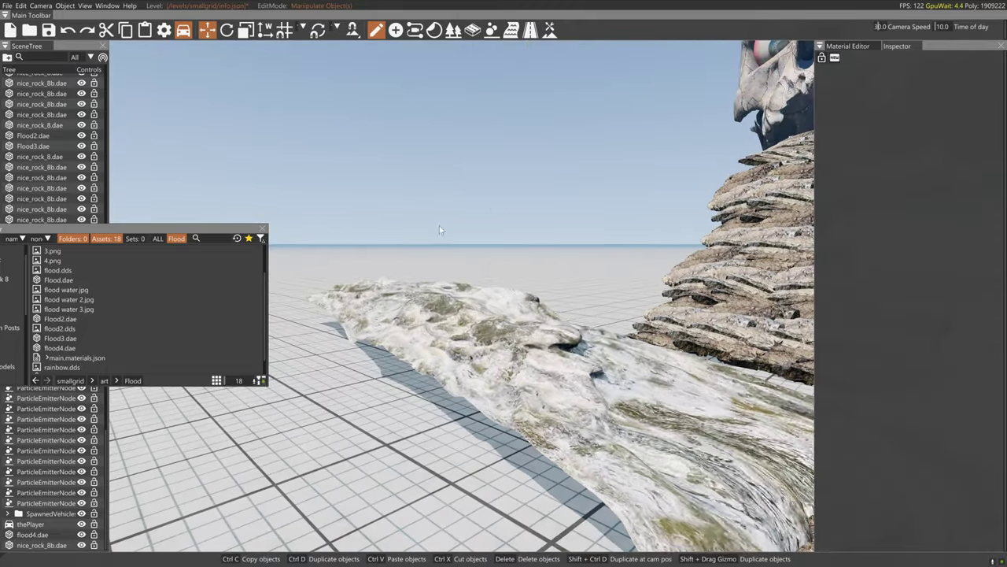
left_click(395, 29)
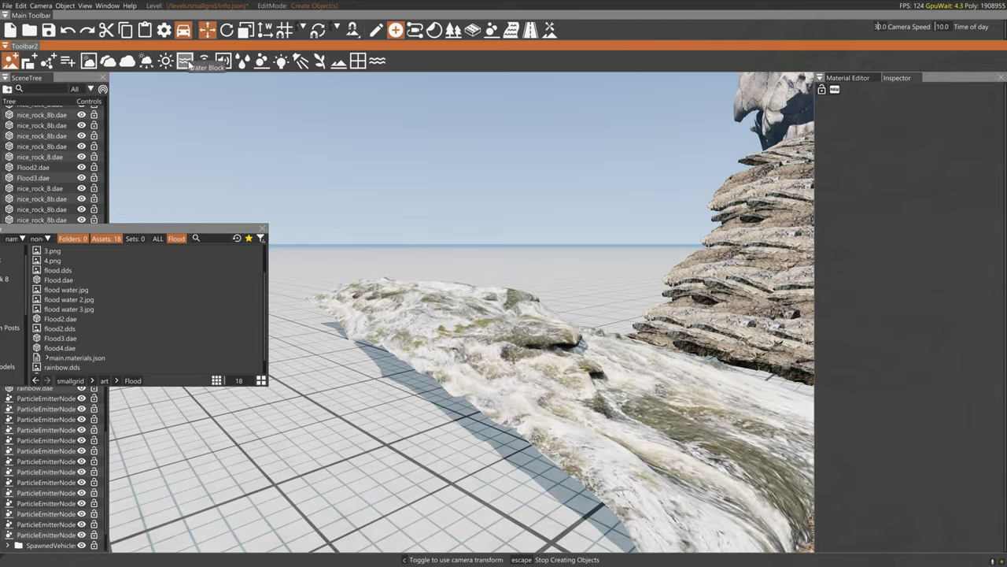
left_click(261, 60)
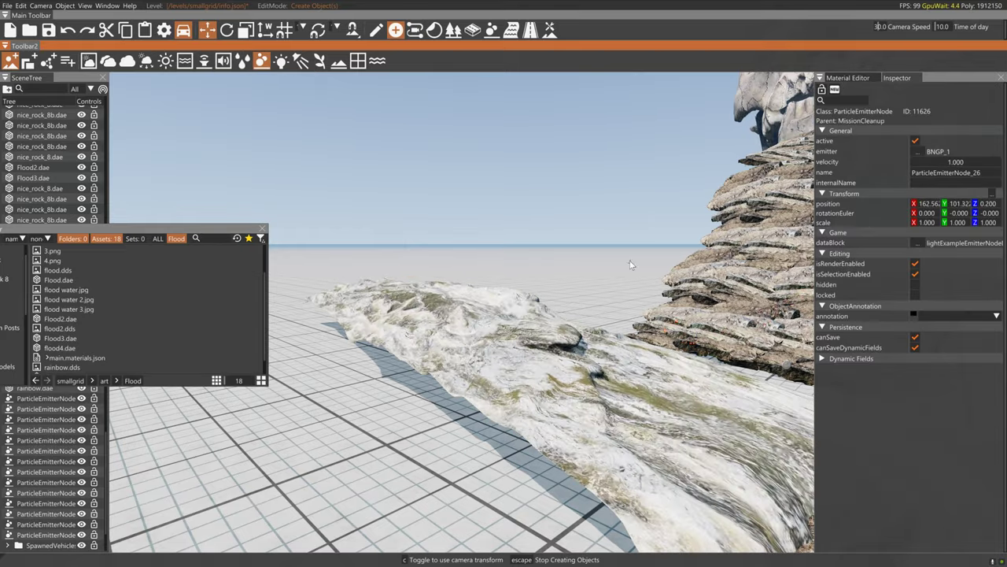
right_click_drag(503, 283, 598, 302)
key("w")
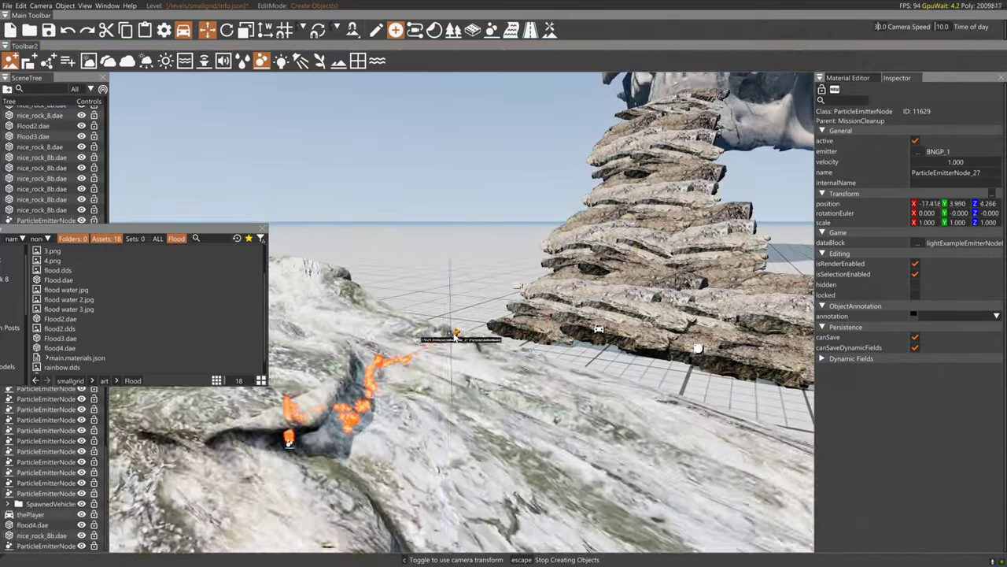
Try the BNGP_waterfallspray emitter on the new particle node, and switch it to BNGP_waterfallsprayshort
left_click(929, 151)
scroll(929, 249, "down", 15)
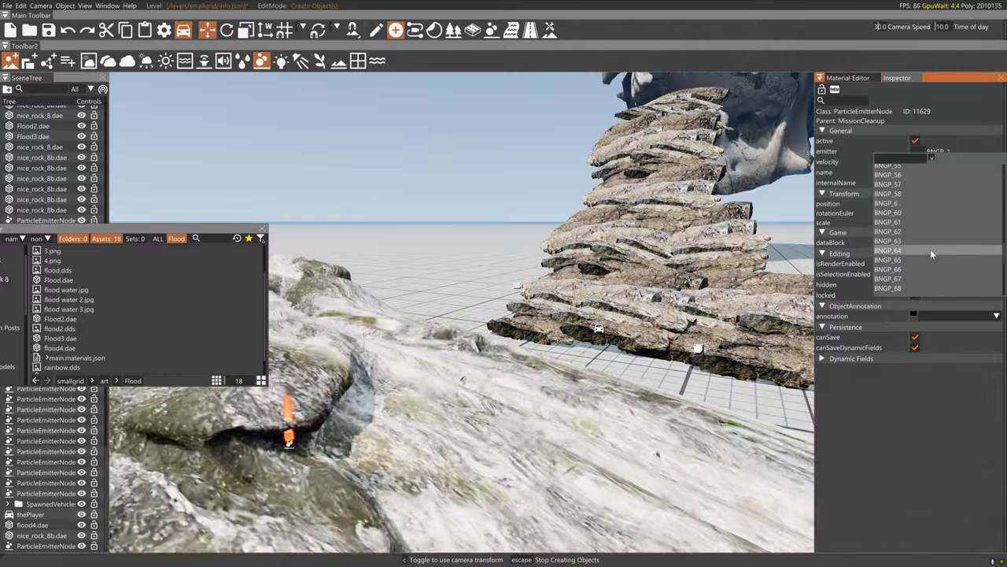
left_click(930, 248)
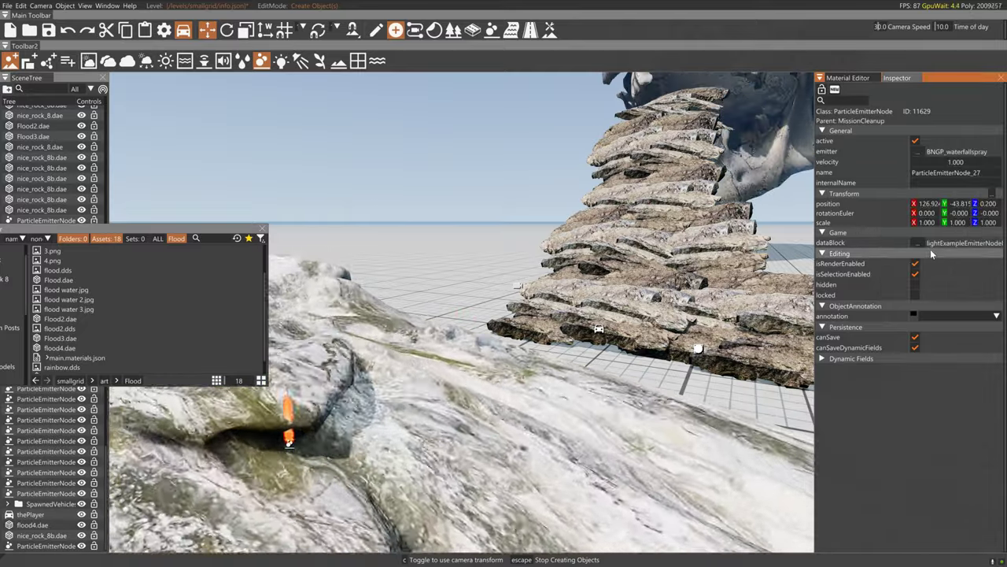
left_click(918, 152)
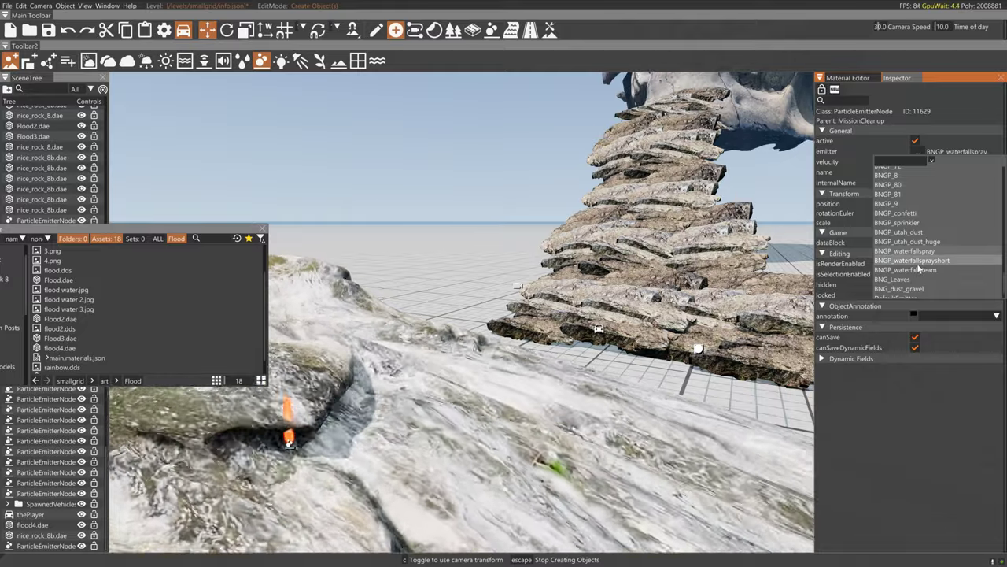
left_click(919, 263)
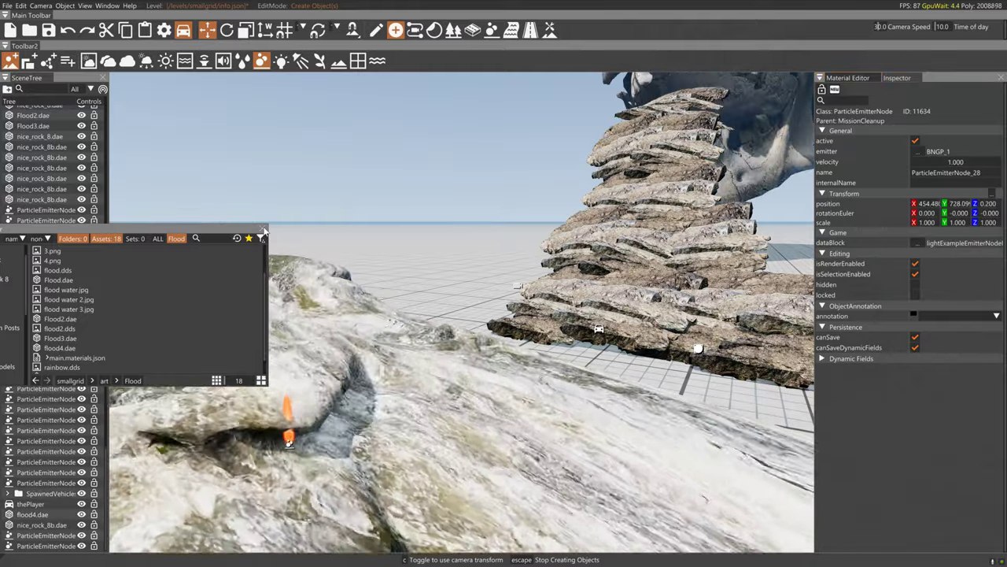
Close the asset browser and place a BNGP_1 particle emitter at the edge of the rock ledge
left_click(265, 232)
key("grave")
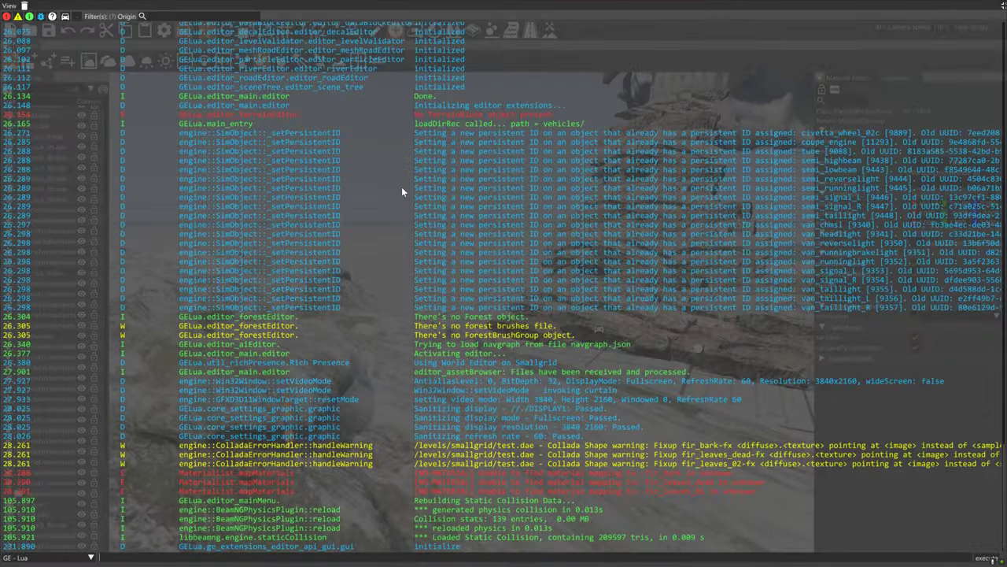
key("grave")
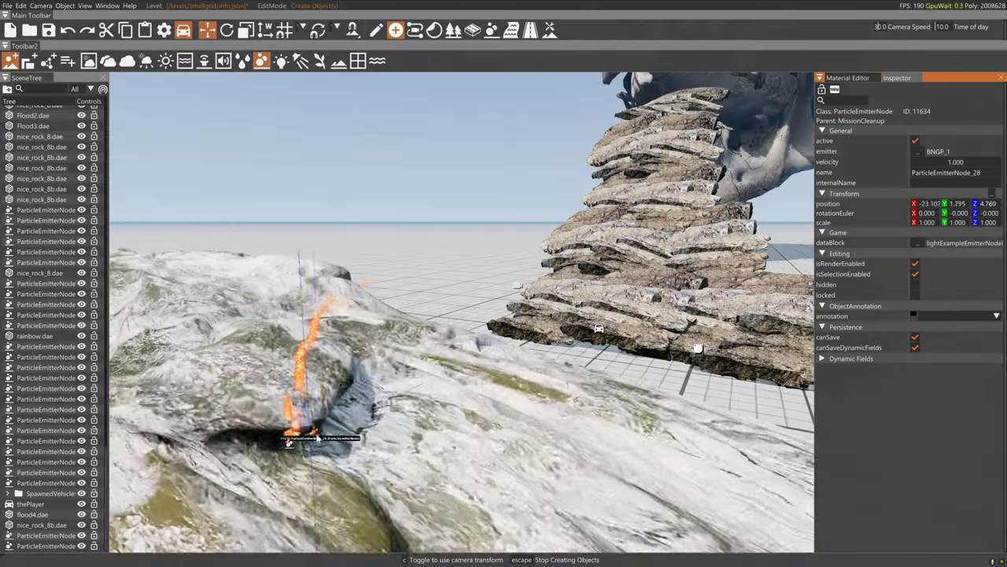
key("grave")
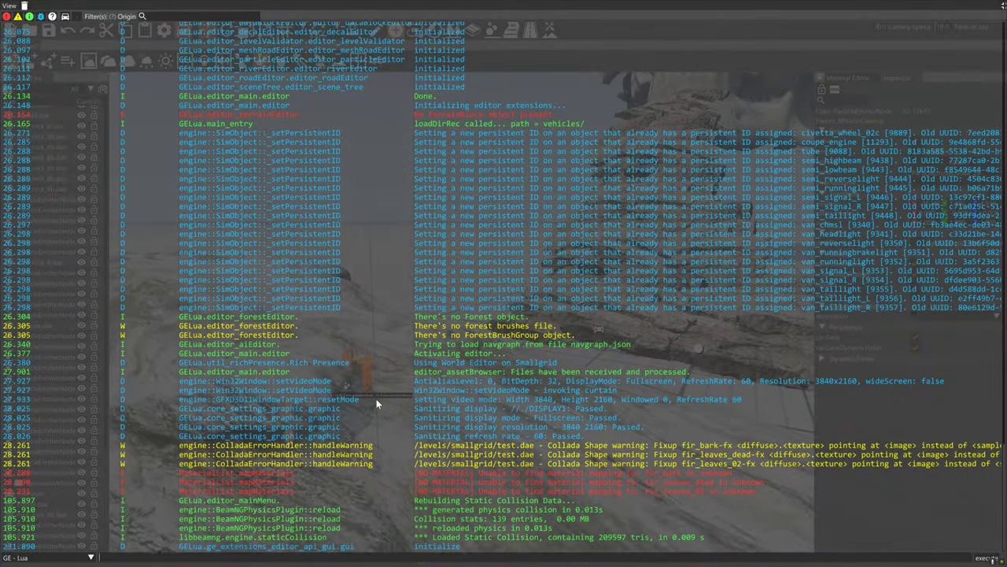
key("grave")
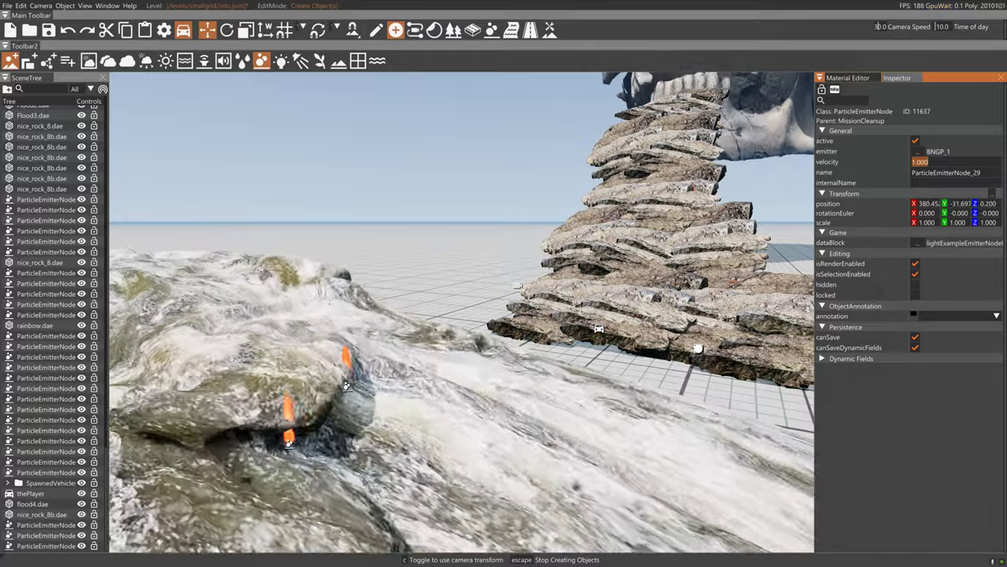
Set the new particle emitter to BNGP_waterfallsprayshort and place it beside the existing flame emitters at the rock ledge
left_click(925, 152)
left_click(894, 189)
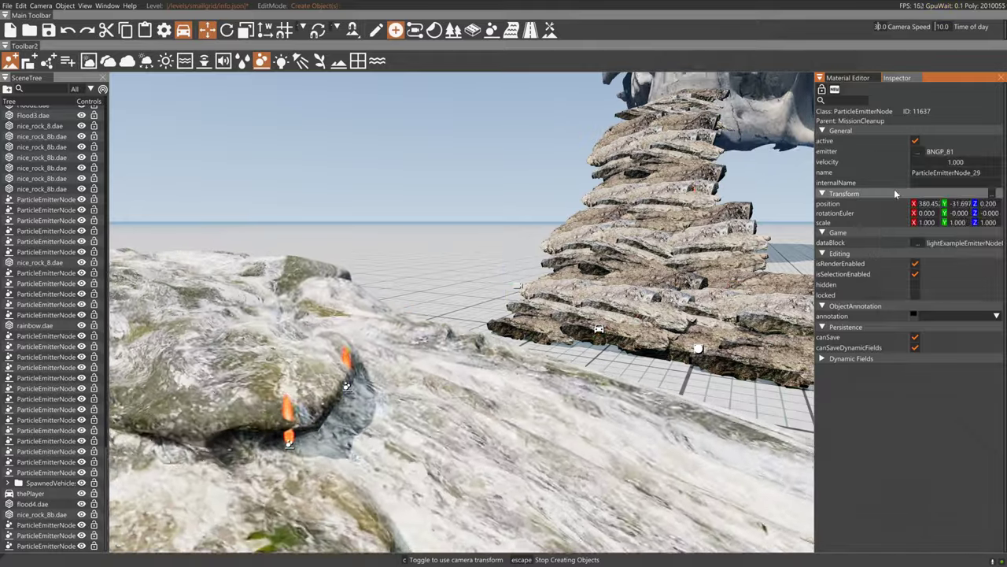
left_click(929, 152)
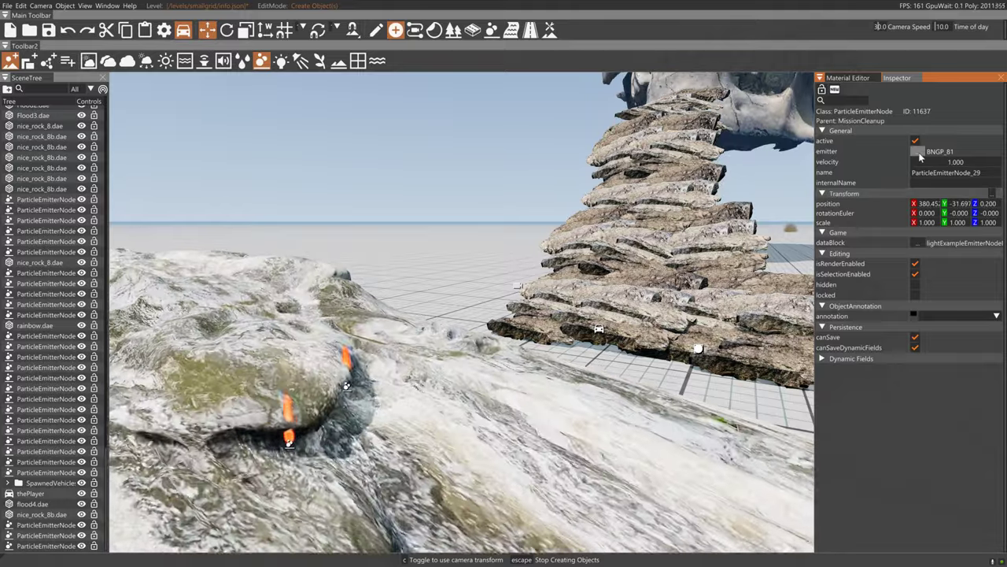
left_click(912, 258)
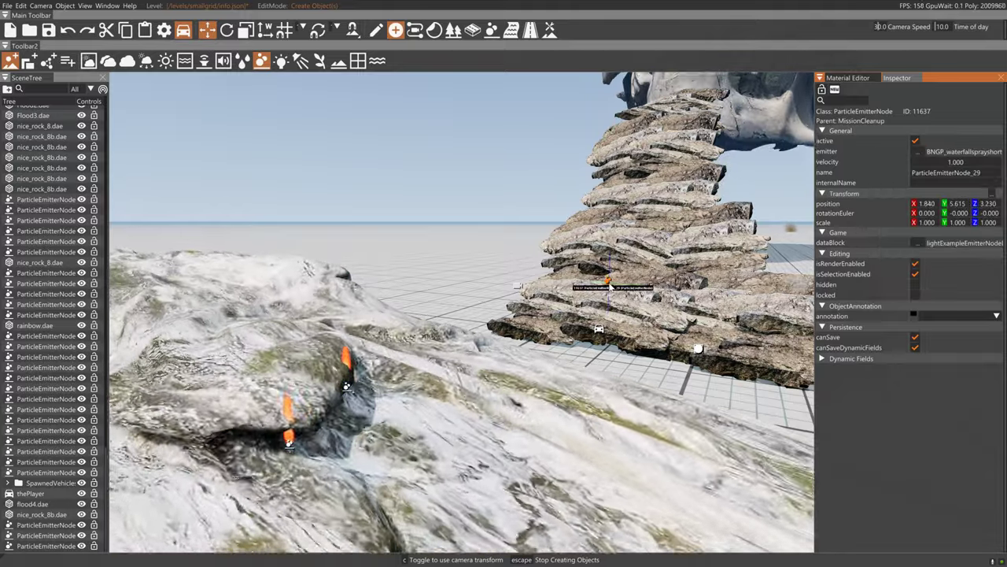
right_click_drag(610, 287, 609, 285)
key("s")
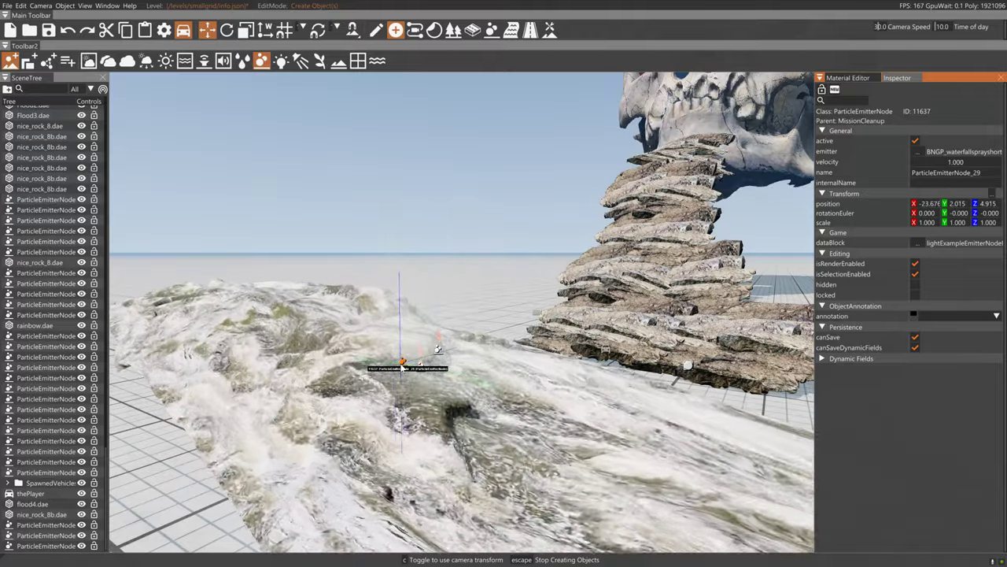
left_click(402, 366)
key("grave")
key("grave")
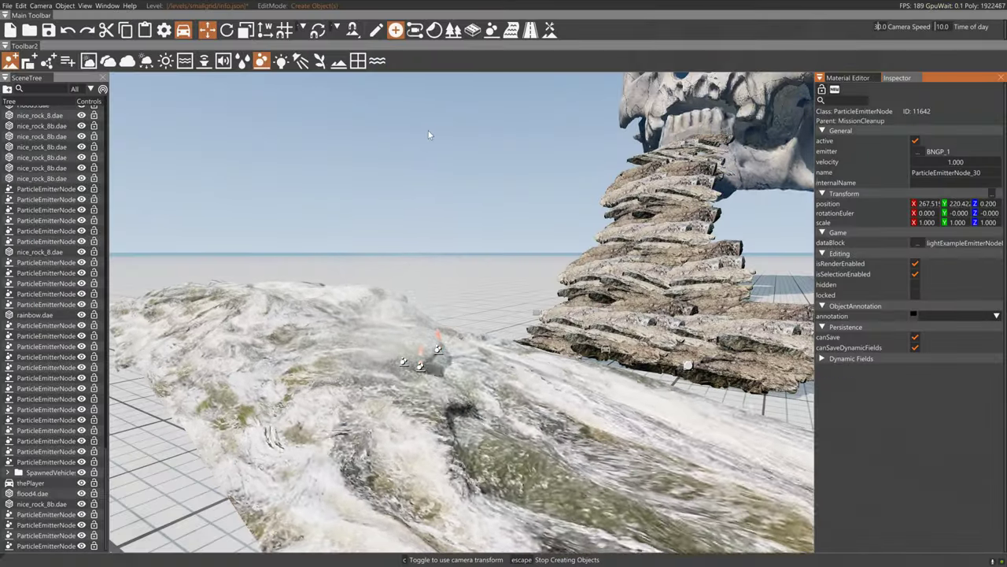
Select the existing flame emitter ParticleEmitterNode_26 and change its emitter to BNGP_waterfallspray
left_click(378, 31)
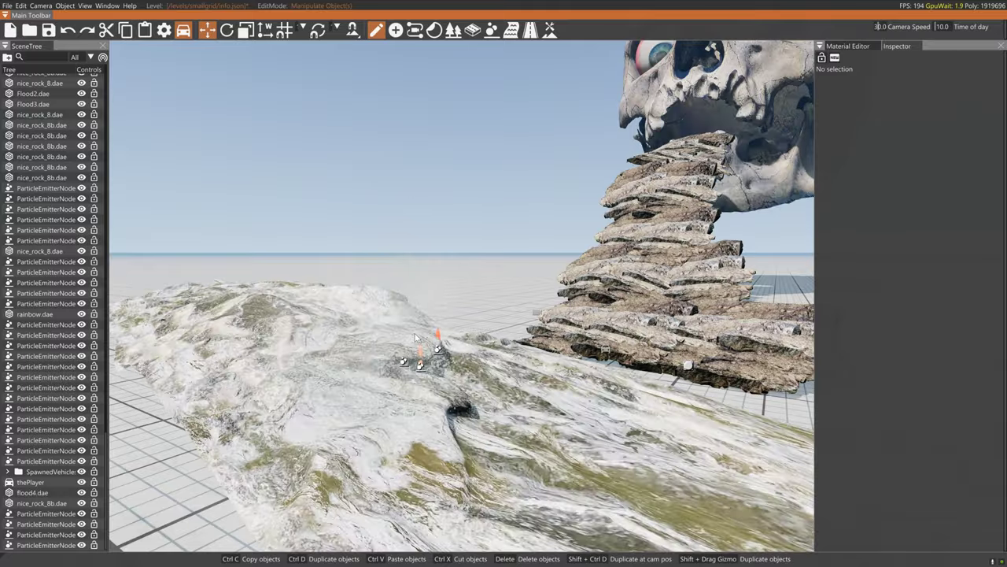
left_click(421, 364)
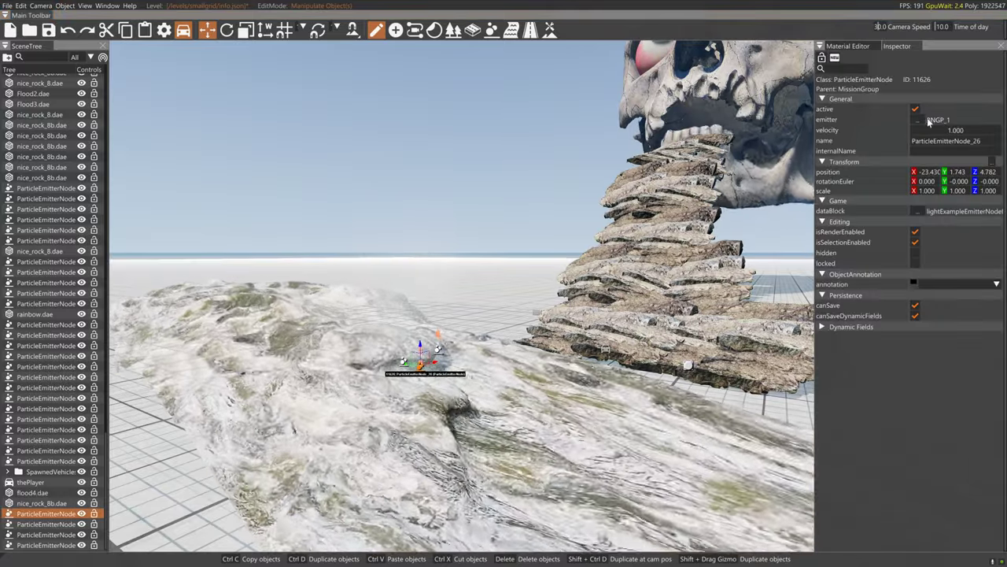
left_click(928, 120)
left_click(905, 205)
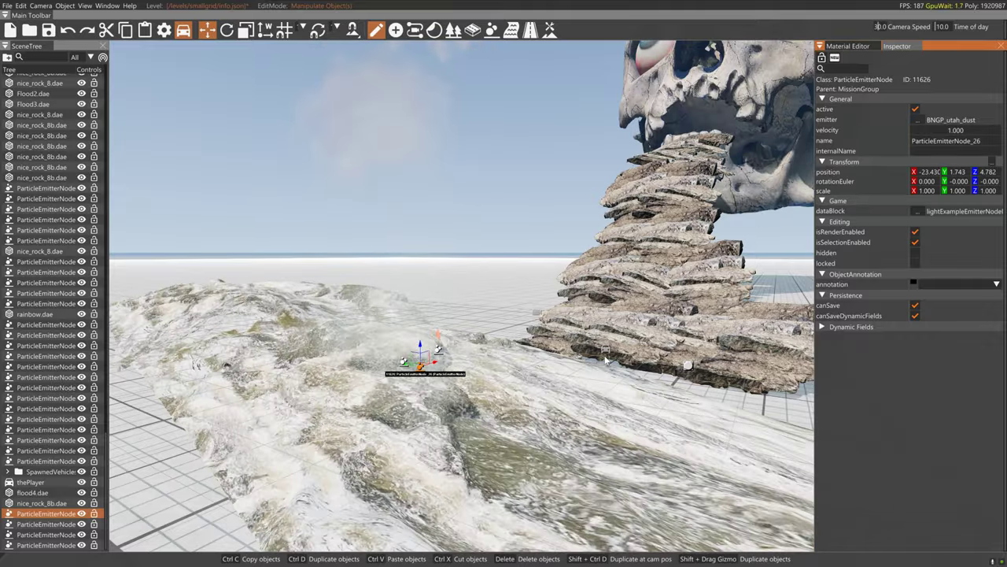
left_click(936, 120)
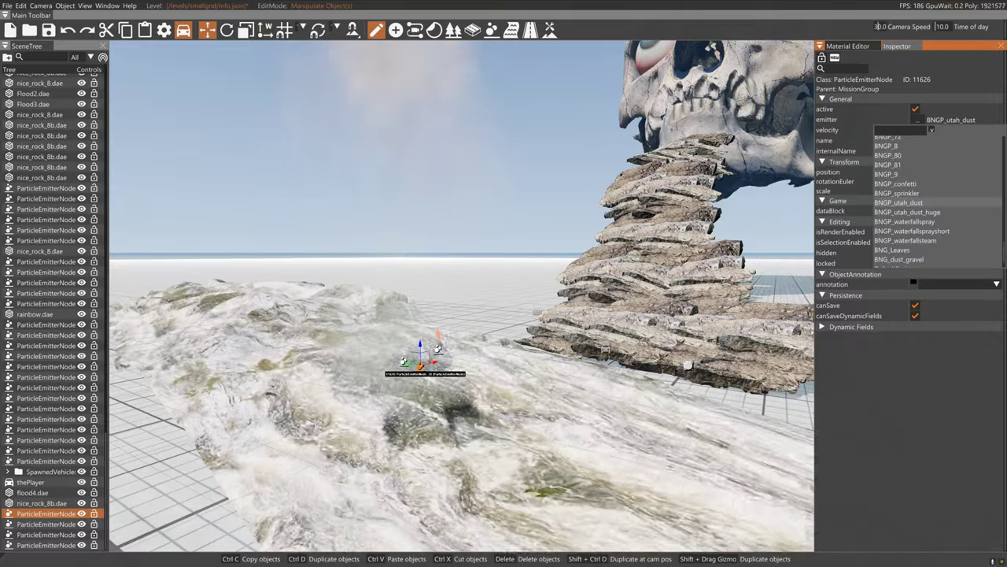
left_click(905, 221)
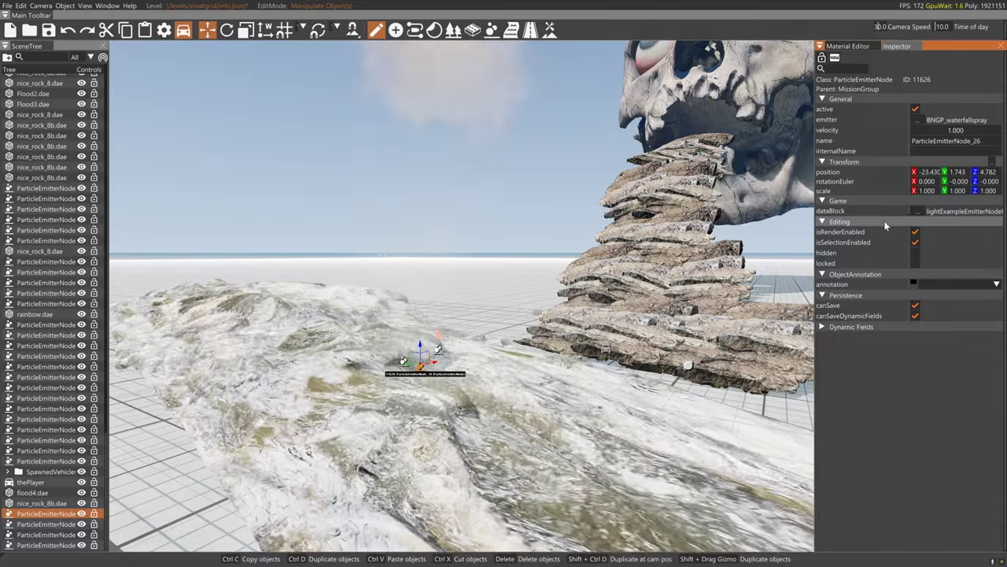
Shift the waterfall spray emitter along X to about -22.91 and delete the remaining flame emitter beside it
right_click_drag(751, 262, 511, 259)
key("d")
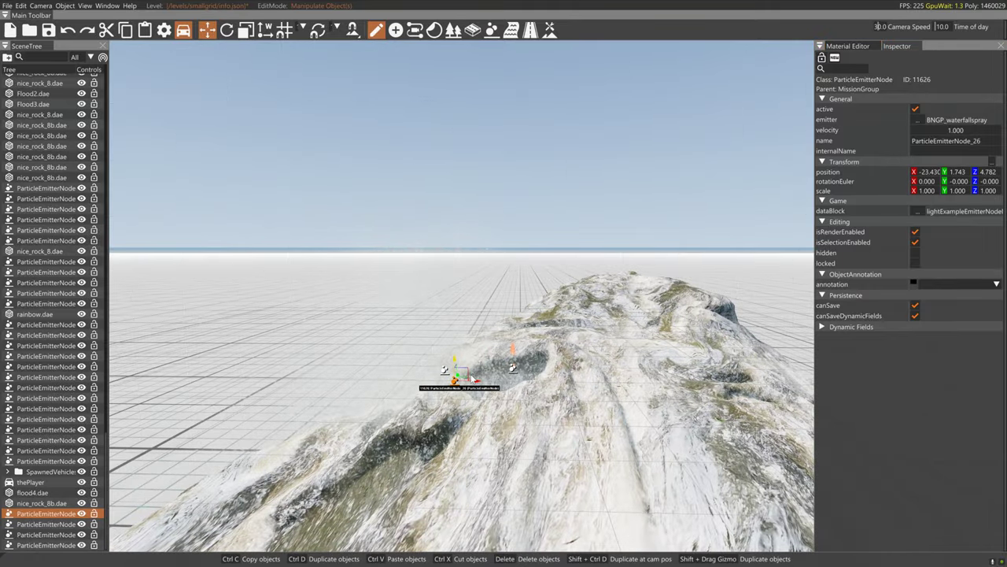
left_click_drag(473, 378, 501, 379)
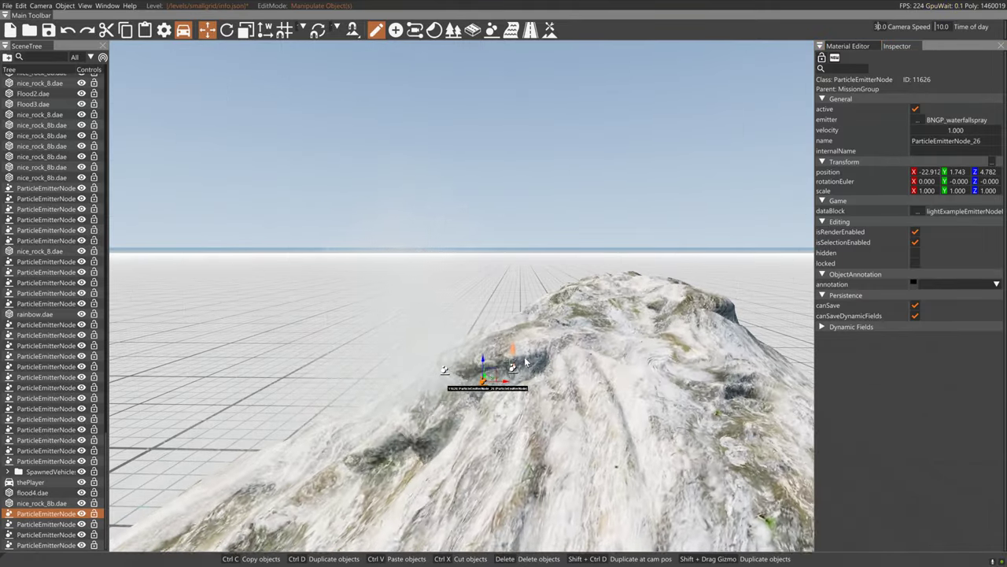
key("Delete")
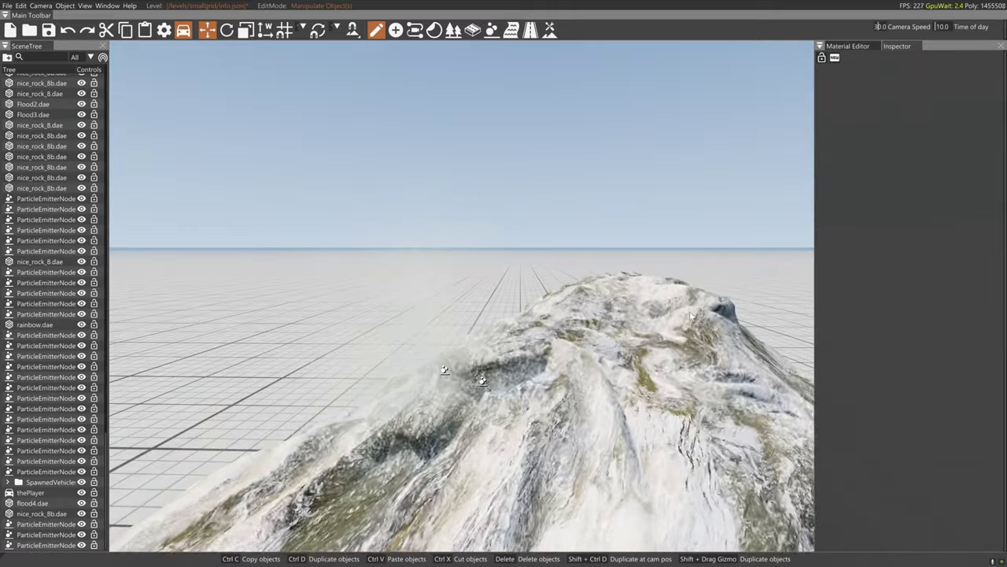
Rotate the short waterfall spray emitter to about -11.65 on X and adjust its height to about Z 4.61
right_click_drag(690, 316, 556, 381)
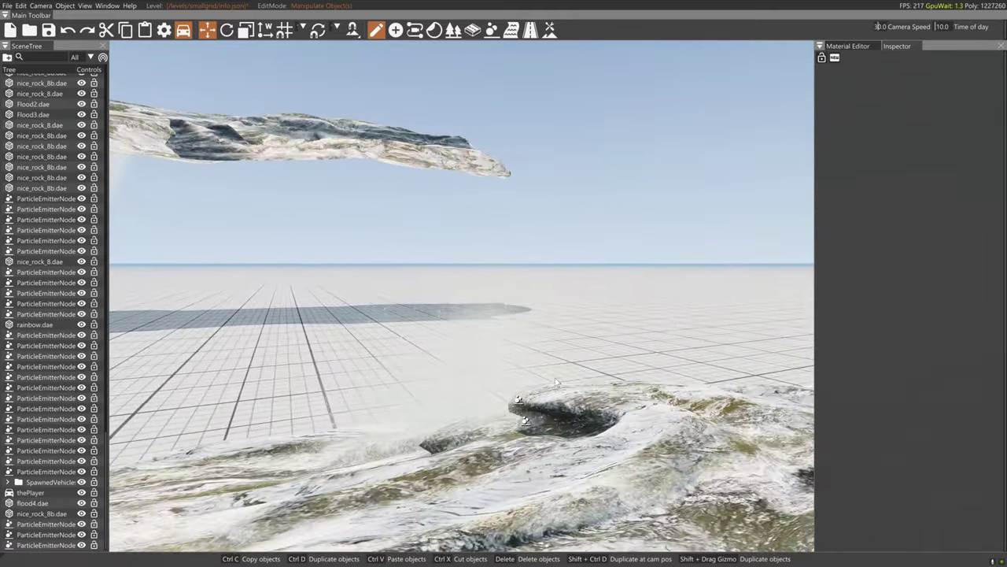
left_click(521, 401)
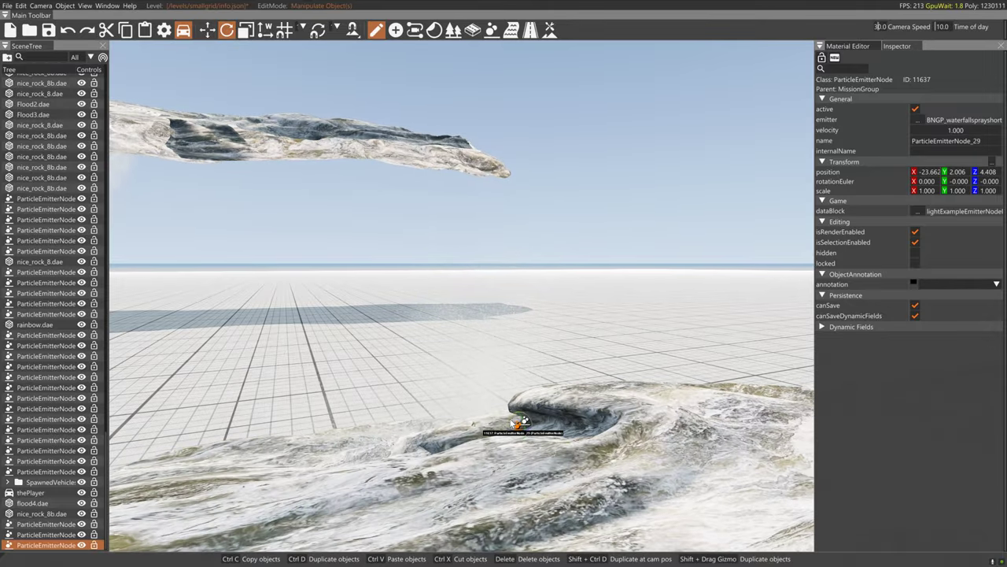
mouse_move(515, 423)
left_mouse_down()
mouse_move(512, 414)
mouse_move(517, 425)
left_mouse_up()
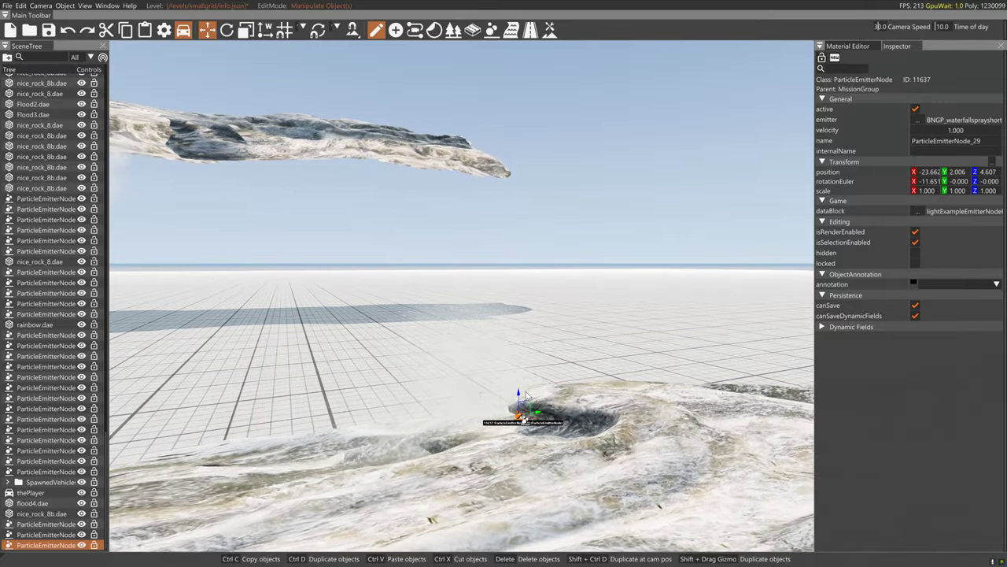
key("s")
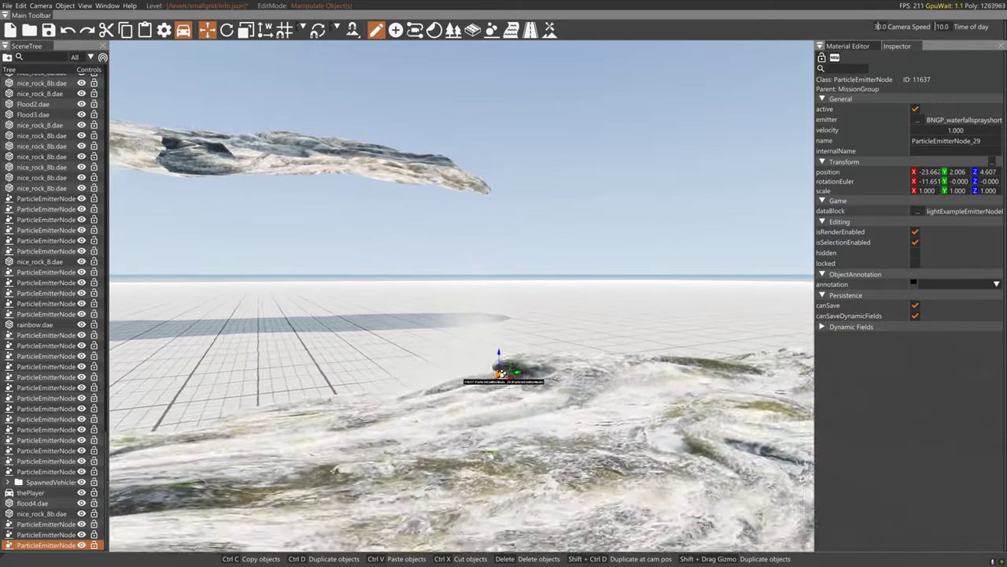
key("a")
key("a")
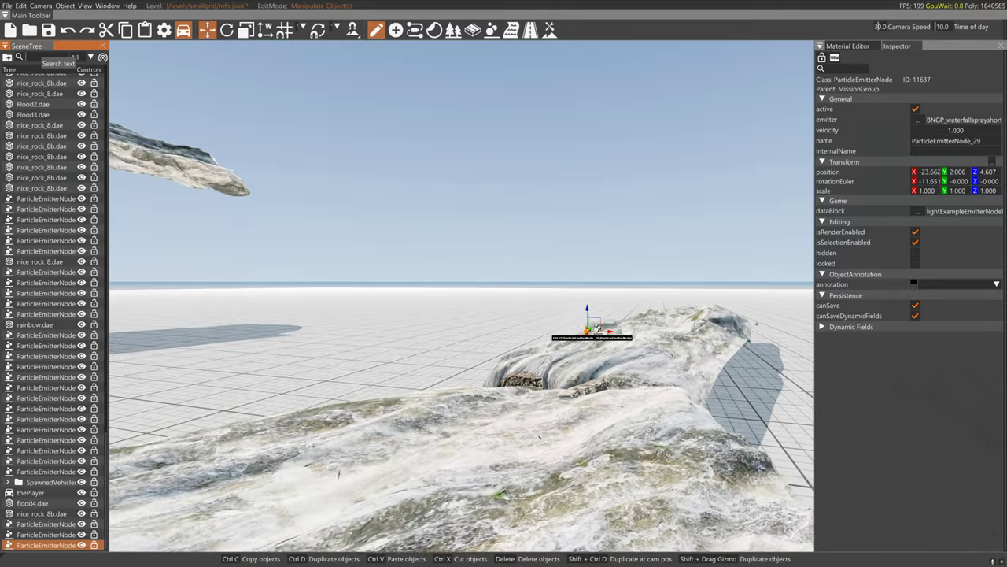
Find the tod object in the scene and set its startTime to 0.78
left_click(43, 58)
type("tod")
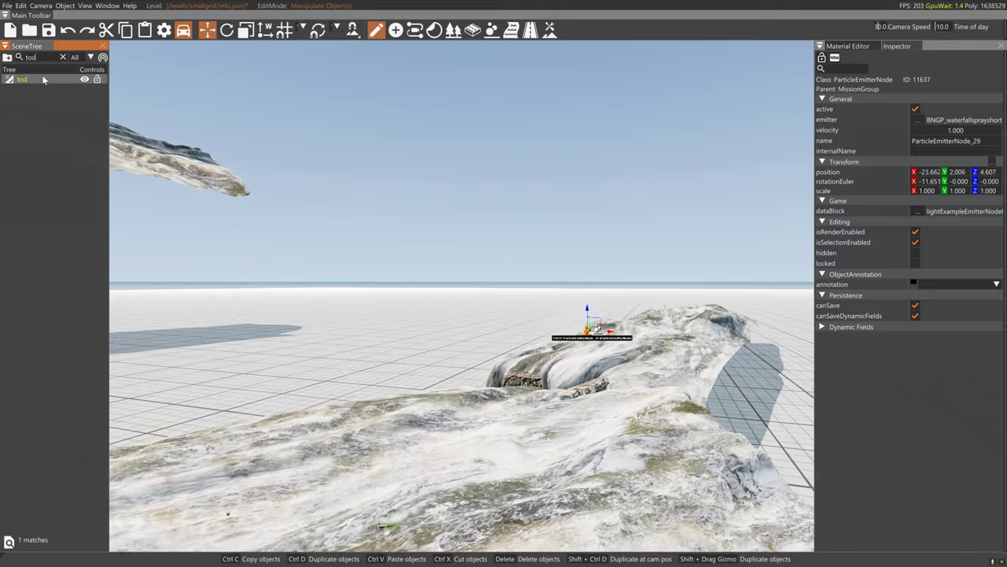
left_click(21, 80)
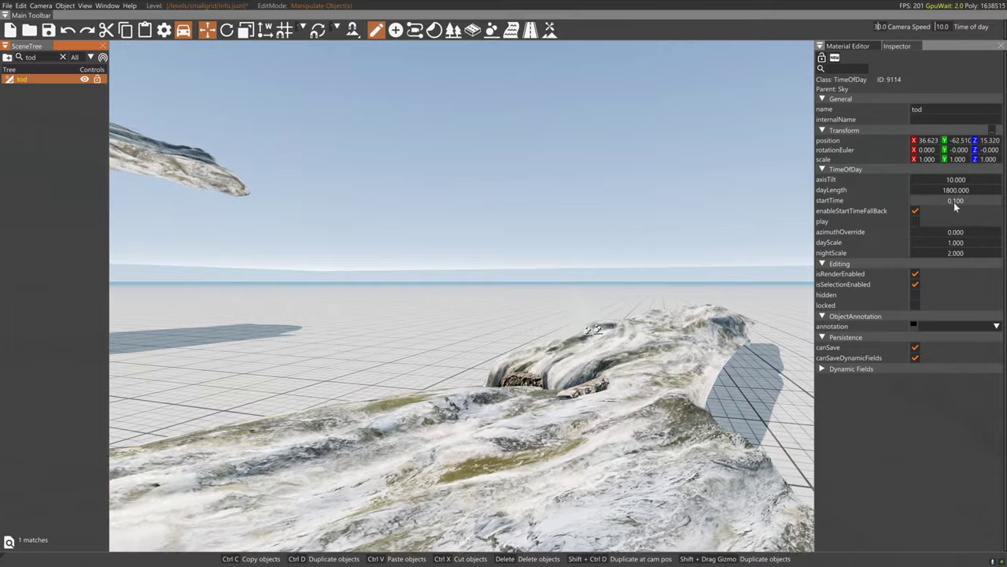
left_click(967, 203)
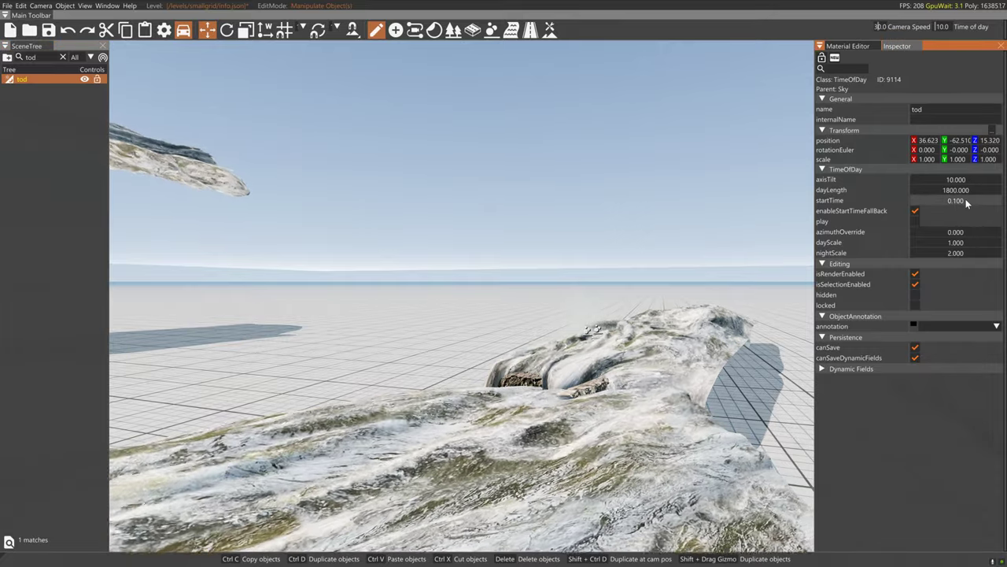
double_click(966, 201)
type("0.78")
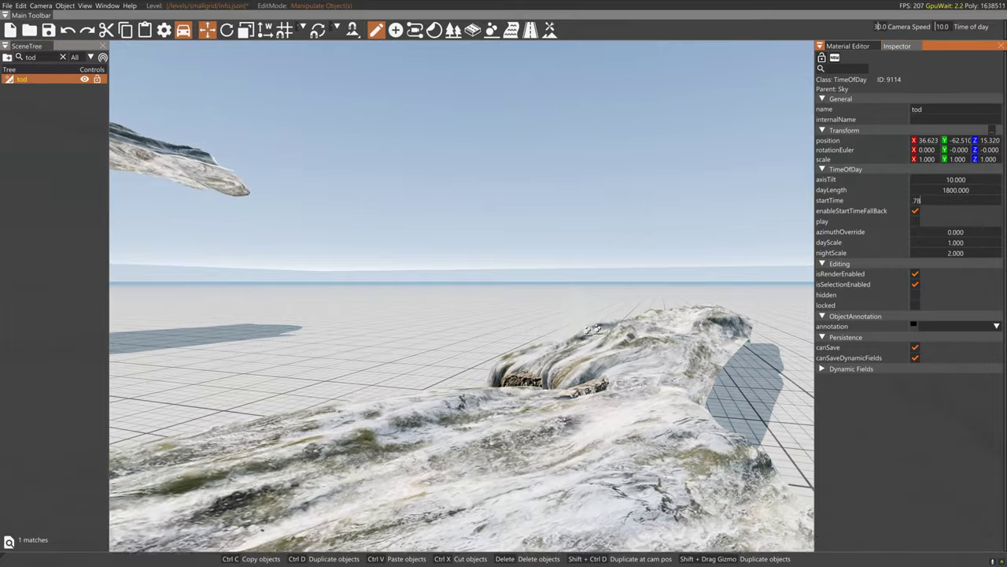
key("Return")
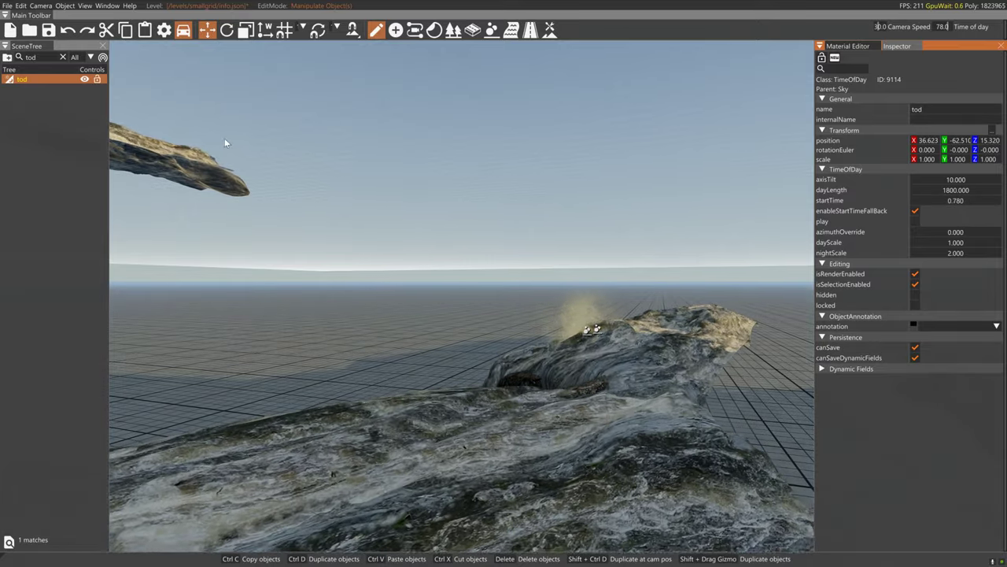
left_click(543, 273)
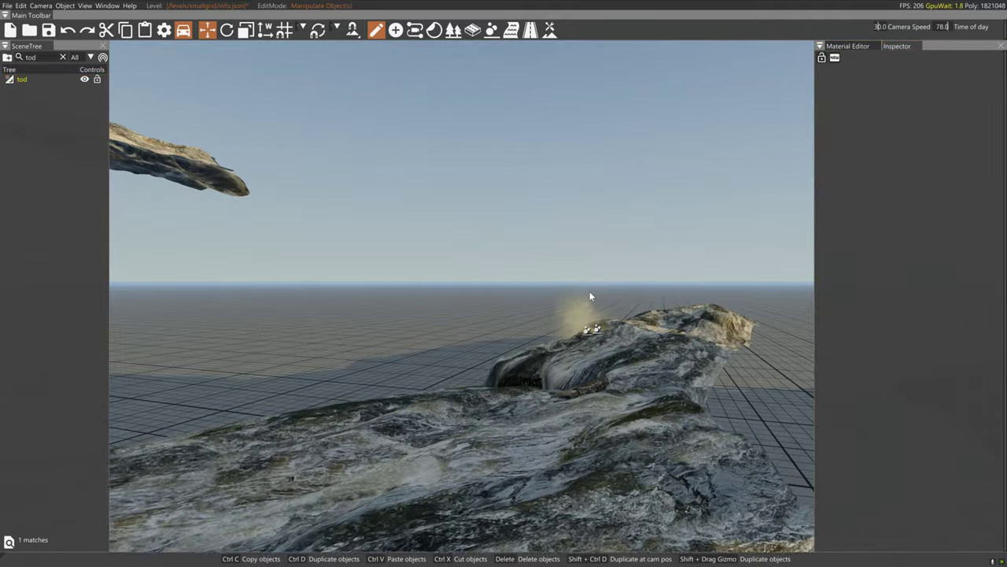
Duplicate the BNGP_waterfallspray emitter at the ledge, placing the copy at about X -22.83, Y 2.46, Z 4.36
right_click_drag(697, 309, 606, 389)
key("w")
right_click_drag(677, 350, 694, 301)
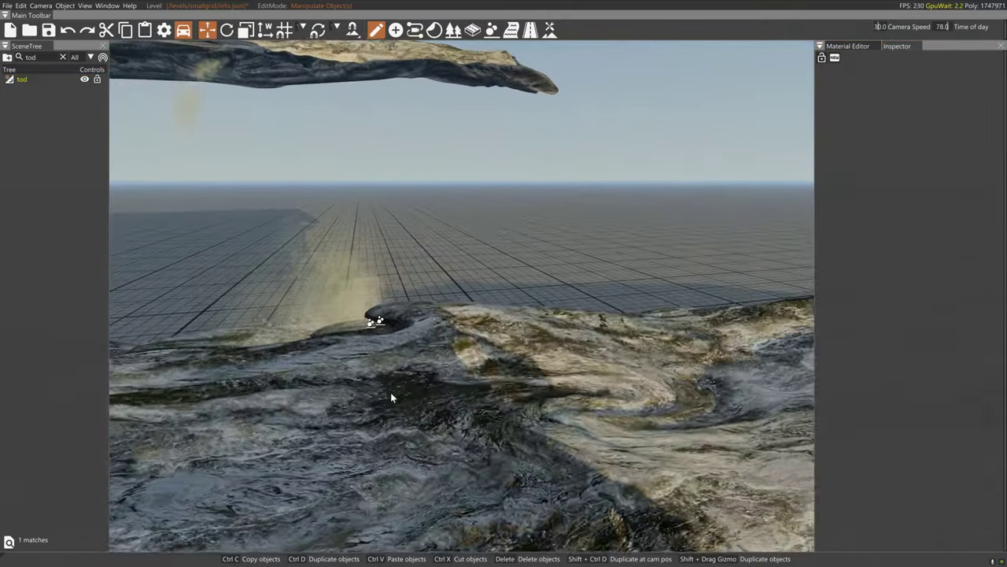
left_click(367, 326)
left_click_drag(369, 311, 403, 343)
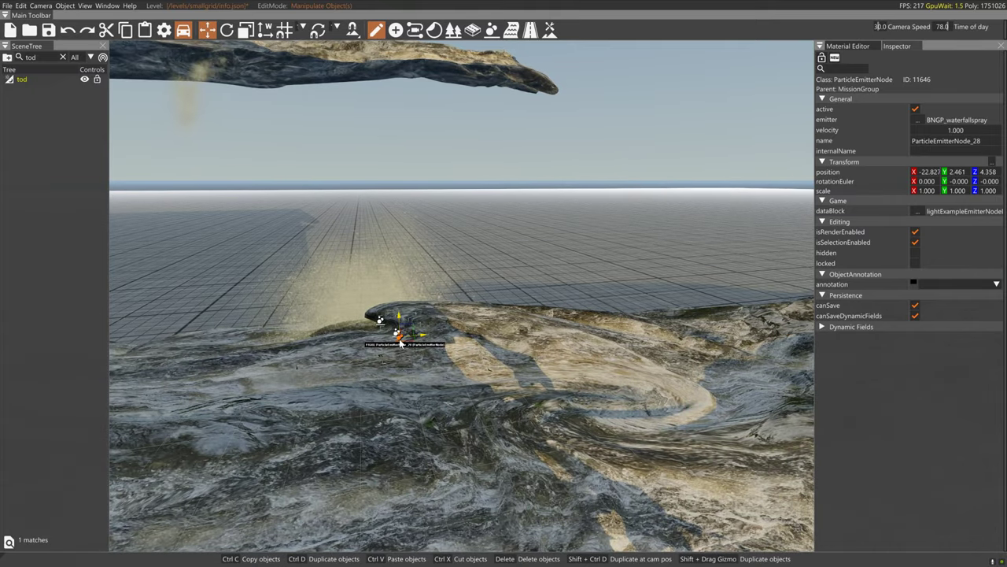
Duplicate the ledge's waterfall spray emitter and position the copy at the left foot of the waterfall, by the dark rock
key("a")
right_click_drag(402, 343, 425, 337)
key("a")
key("s")
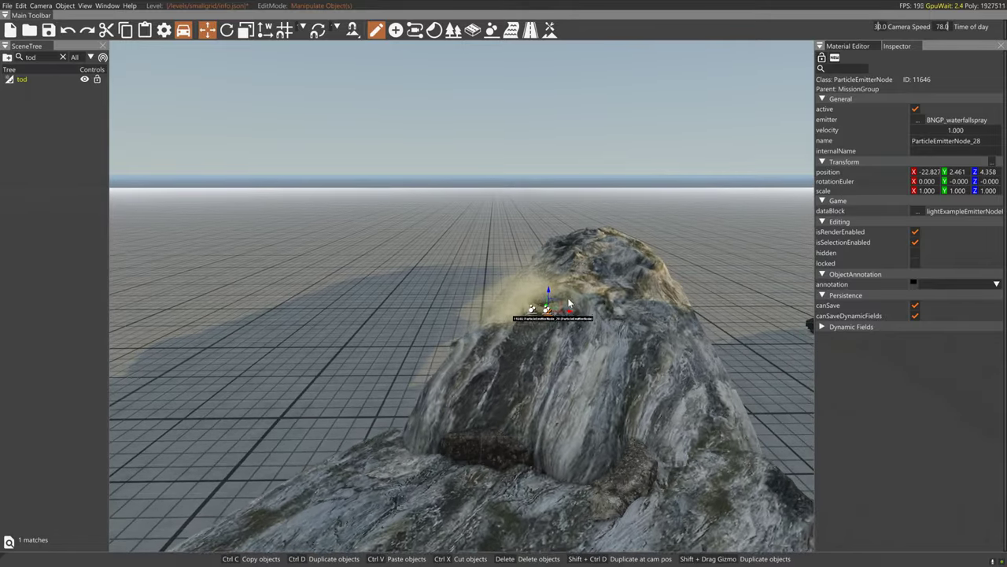
left_click(555, 300)
left_click(549, 310)
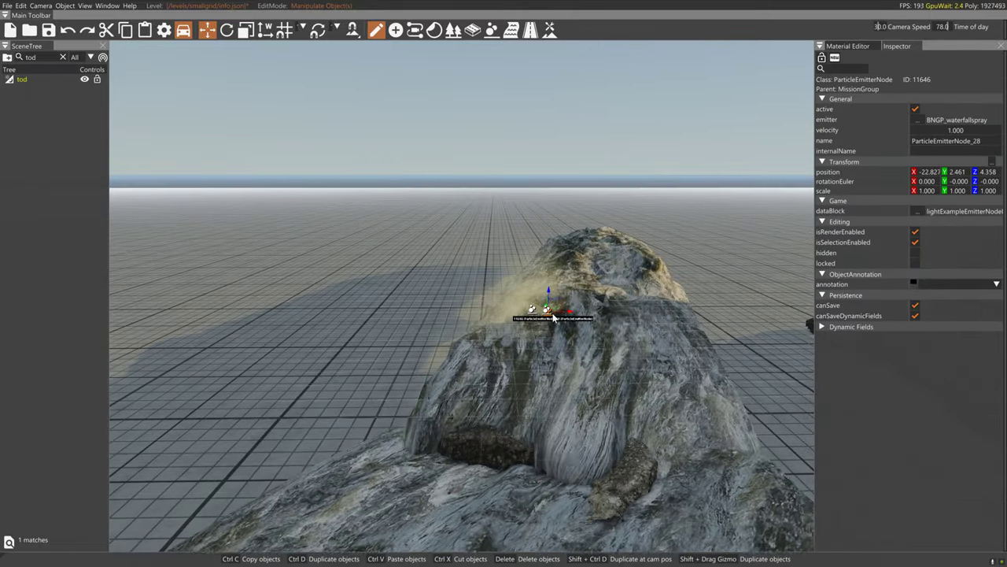
left_click_drag(557, 303, 322, 428, "shift")
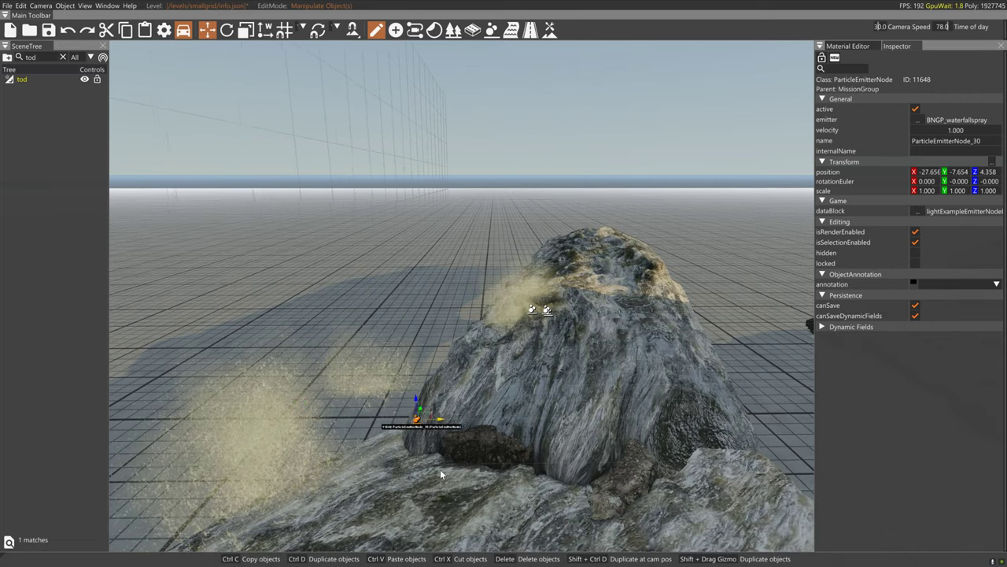
left_click_drag(441, 474, 496, 460)
Duplicate the spray to the waterfall's right foot, about X -21.65, Y -7.77, Z 3.25, and delete an overlapping emitter at the upper ledge
mouse_move(472, 422)
left_mouse_down()
mouse_move(456, 443)
mouse_move(636, 502)
mouse_move(661, 497)
left_mouse_up()
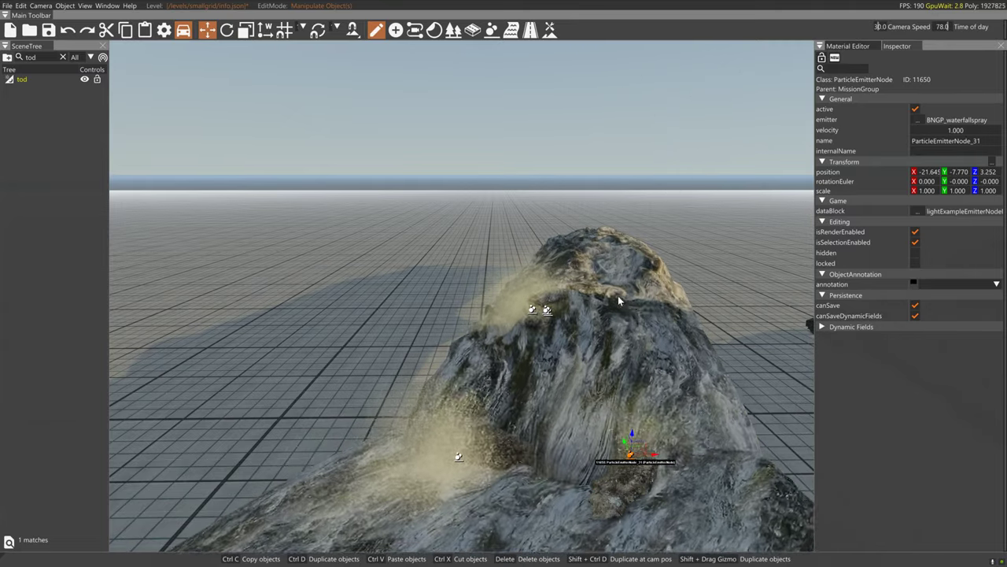
left_click(549, 310)
key("Delete")
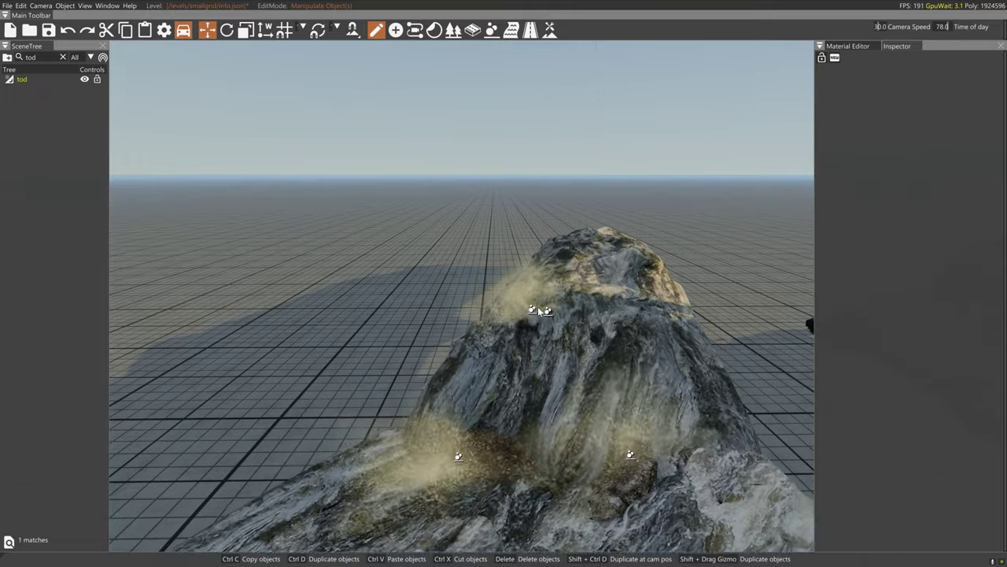
Delete the two remaining waterfall spray emitters at the upper ledge
left_click(537, 311)
key("Delete")
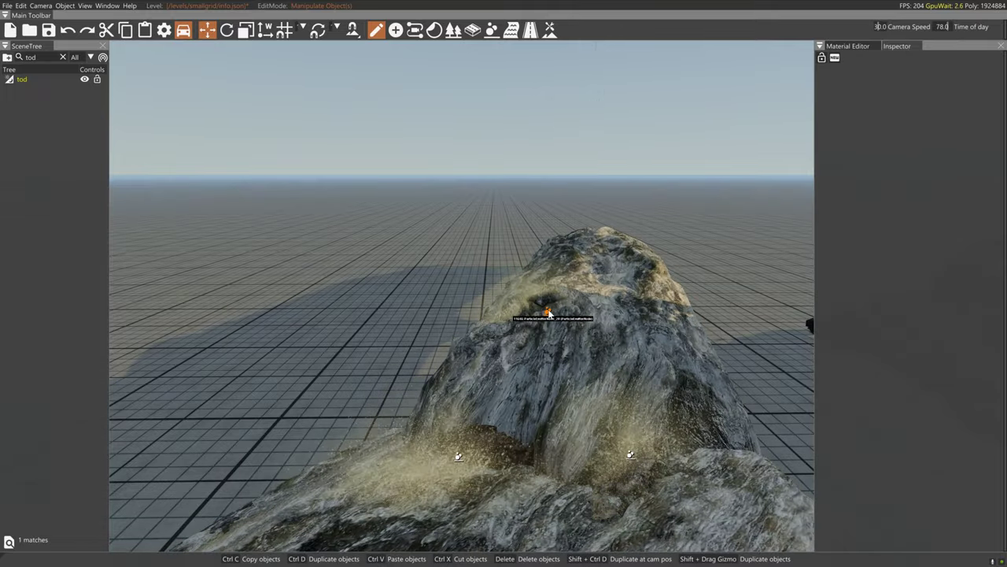
left_click(550, 311)
key("Delete")
Duplicate the spray emitter at the waterfall's right foot, placing the copy at about X -22.95, Y -9.37, Z 3.25
mouse_move(581, 340)
right_mouse_down()
mouse_move(622, 295)
mouse_move(574, 343)
right_mouse_up()
key("s")
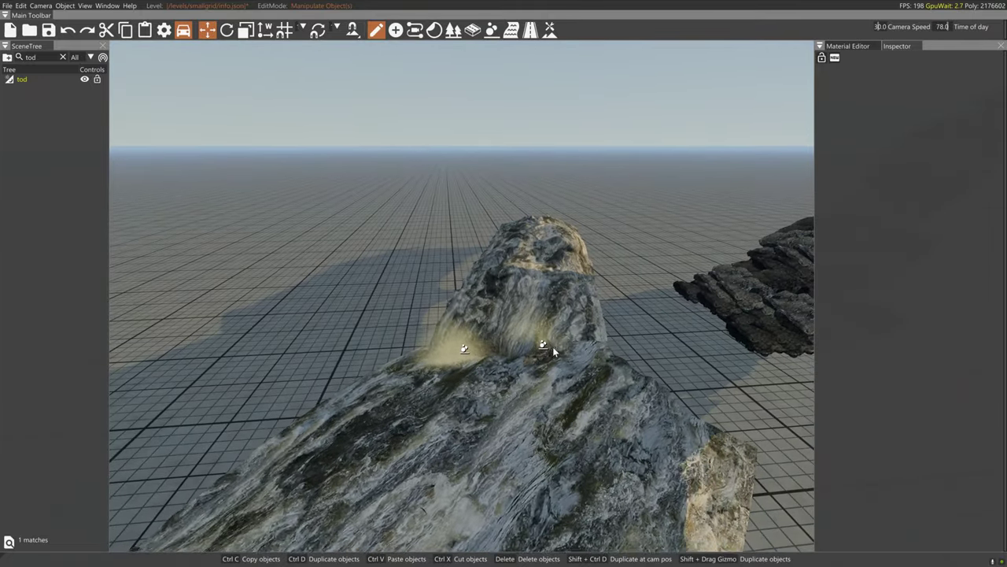
left_click(550, 347)
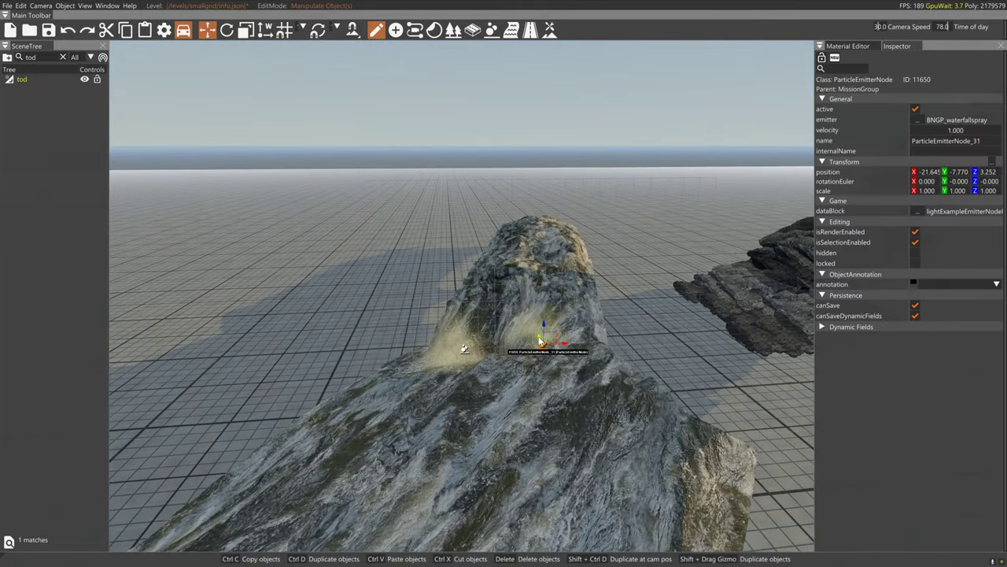
mouse_move(550, 347)
left_mouse_down("shift")
mouse_move(573, 359)
mouse_move(549, 364)
left_mouse_up("shift")
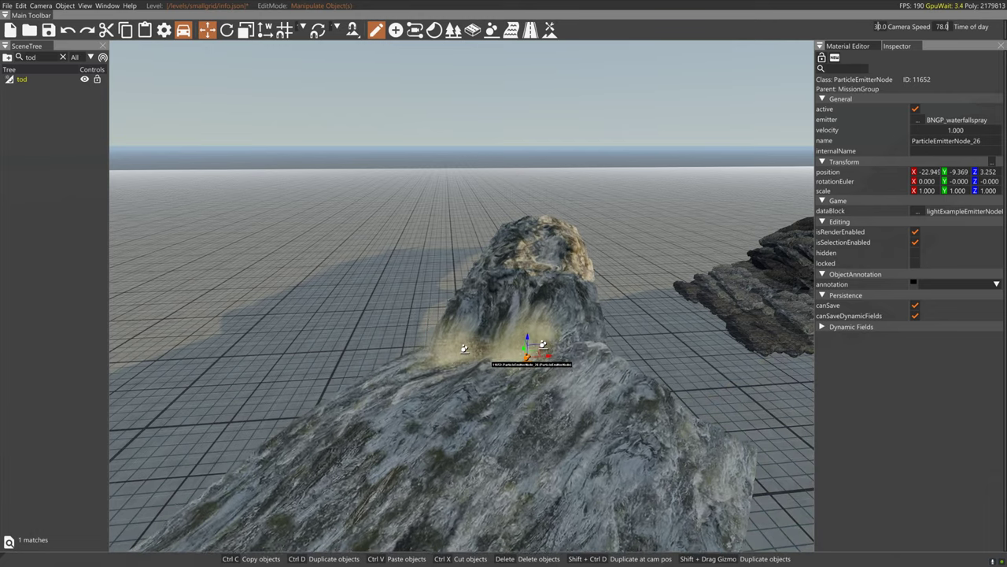
Set the tod object's startTime to 0.8
key("a")
right_click_drag(616, 348, 966, 230)
key("a")
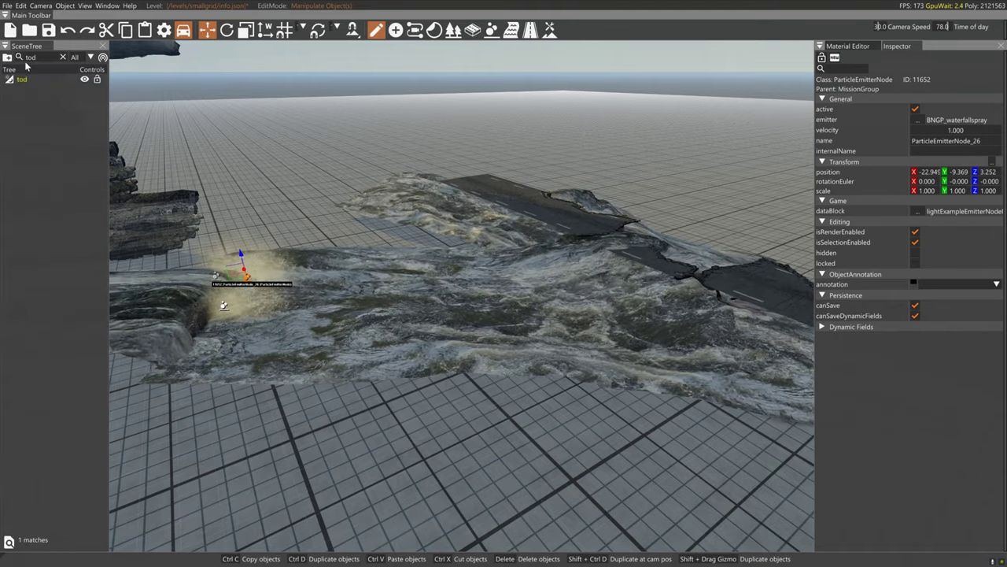
left_click(21, 78)
double_click(933, 199)
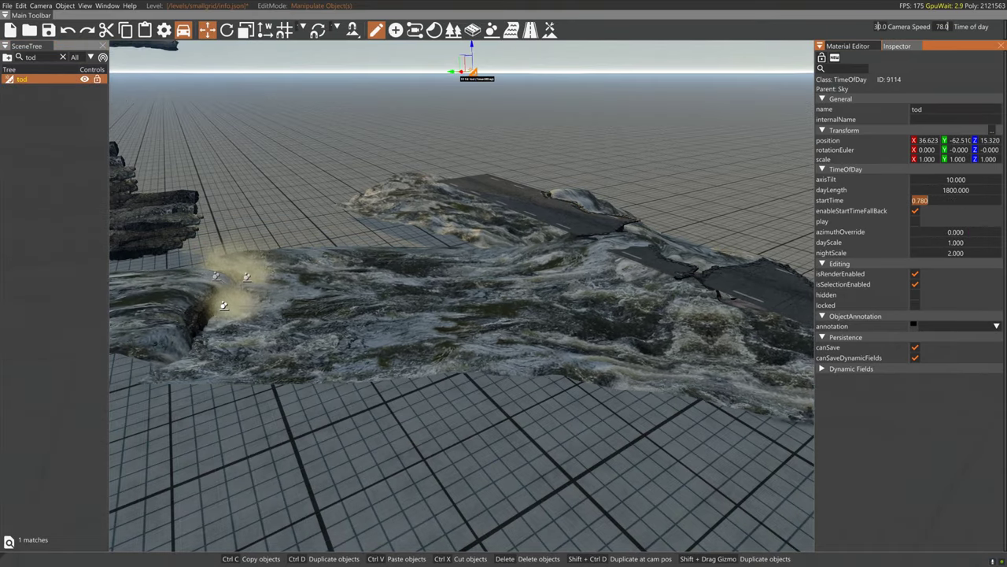
key("BackSpace")
type("0.8")
key("Return")
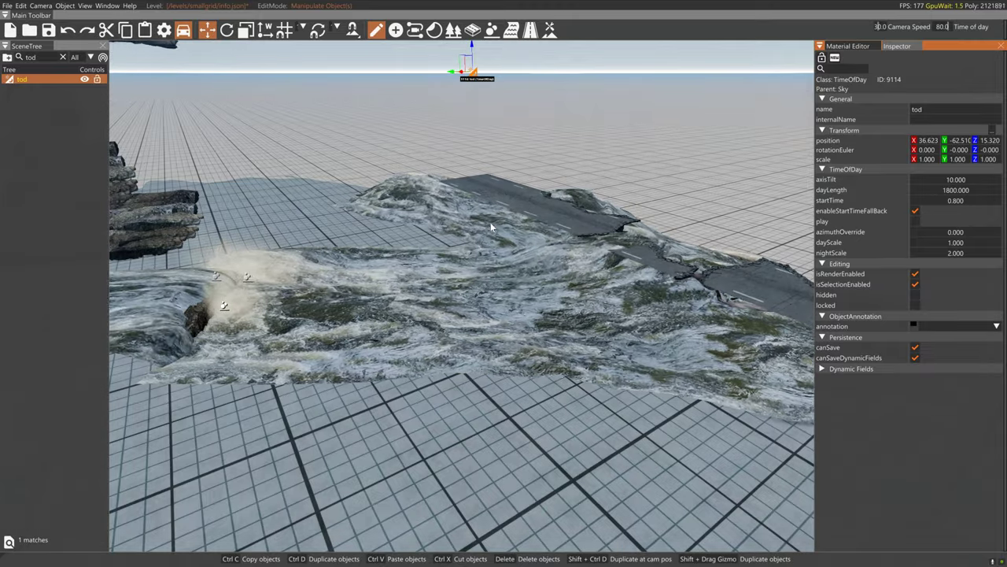
Examine the flood water, the broken road and the spray at the waterfall's foot under the new lighting
key("w")
right_click_drag(490, 225, 702, 206)
key("w")
key("w")
key("s")
key("a")
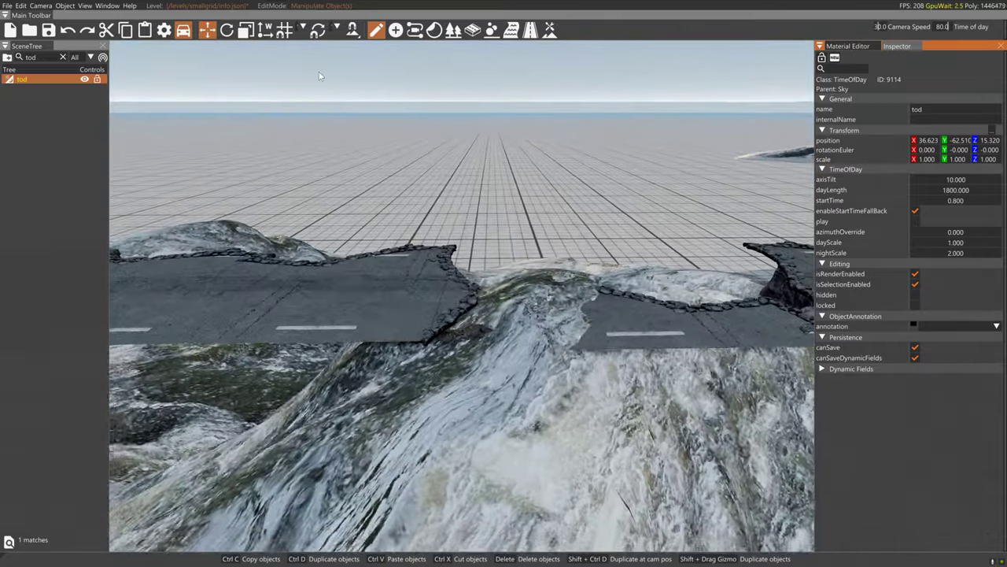
key("w")
right_click_drag(471, 222, 566, 211)
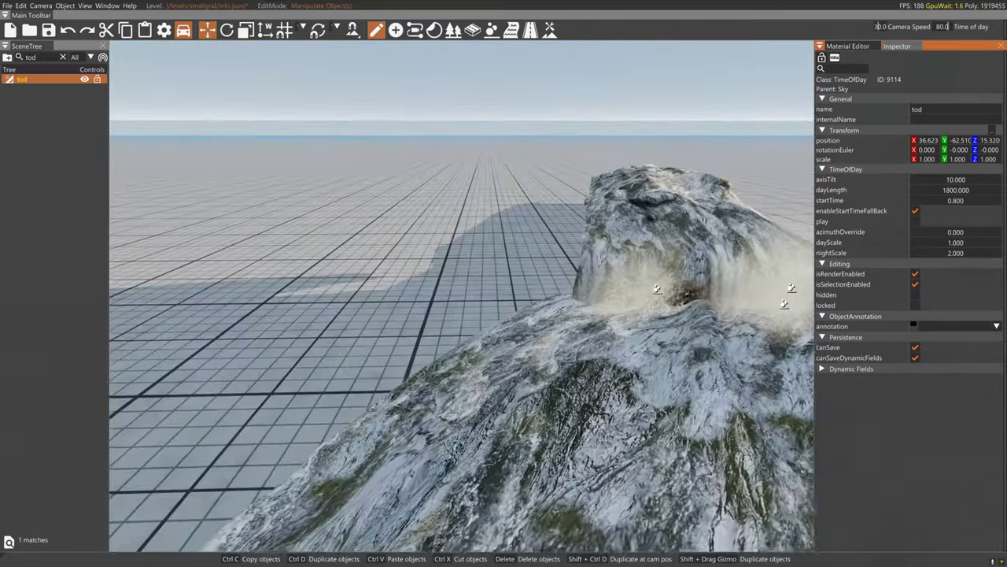
key("d")
left_click(554, 282)
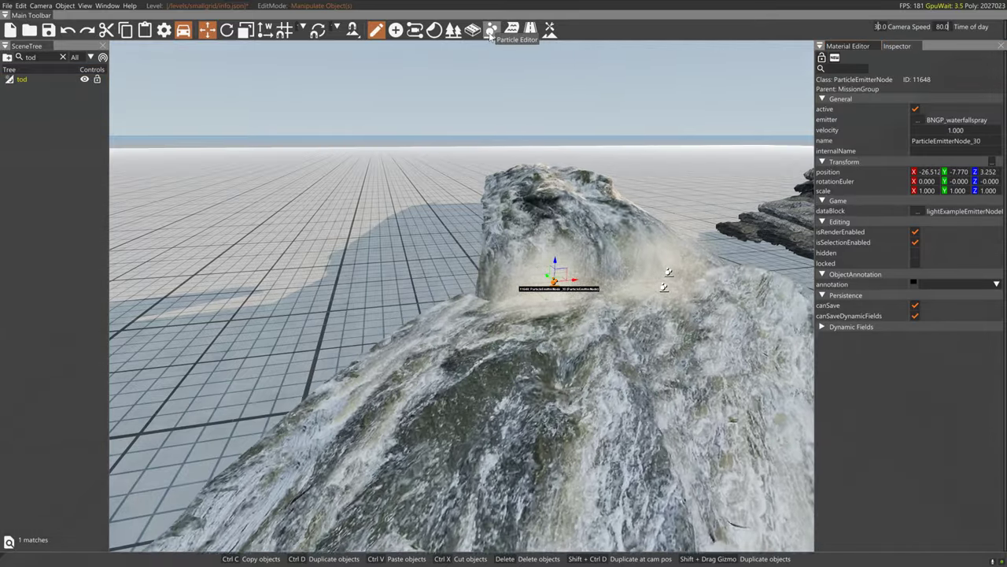
right_click_drag(434, 121, 358, 136)
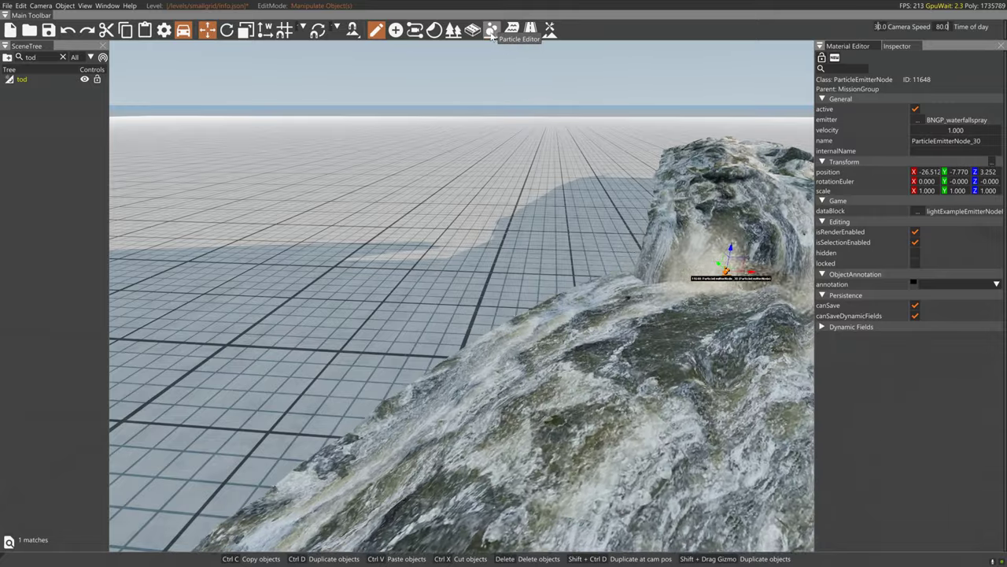
Open the Particle Editor, try other ejectionPeriodMS values on DefaultEmitter, and load BNGP_waterfallspray without saving the DefaultEmitter changes
left_click(492, 32)
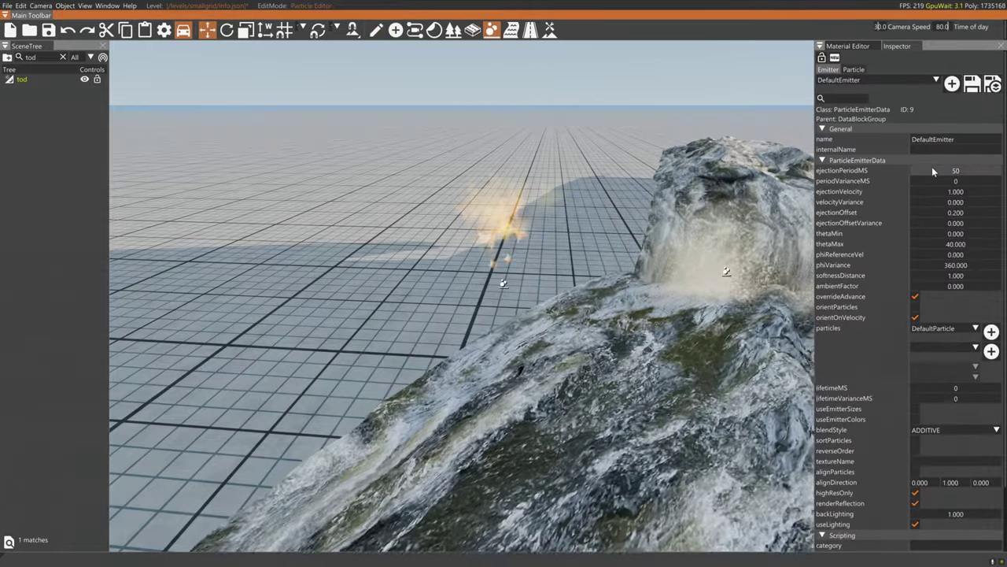
left_click_drag(943, 170, 933, 172)
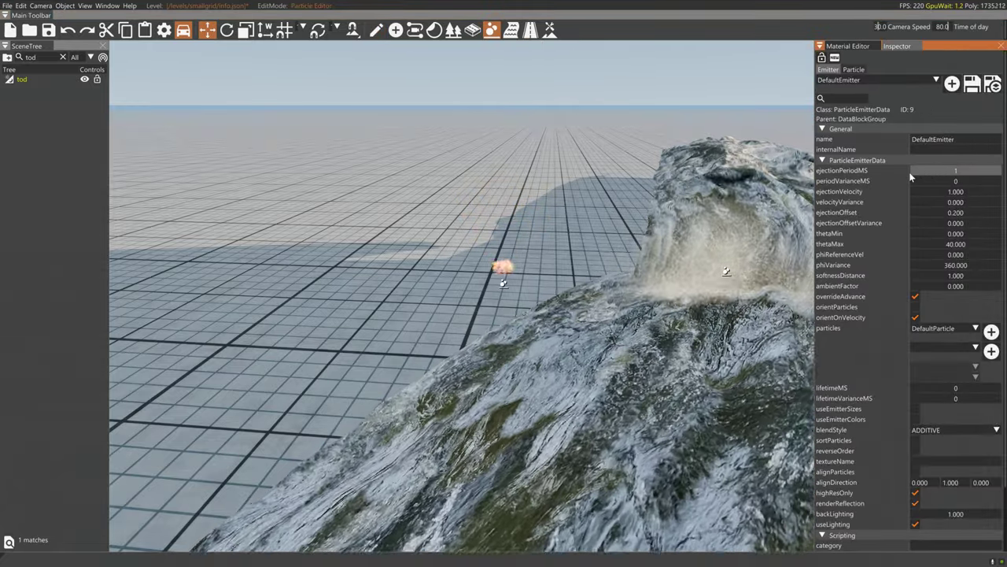
left_click_drag(899, 172, 916, 174)
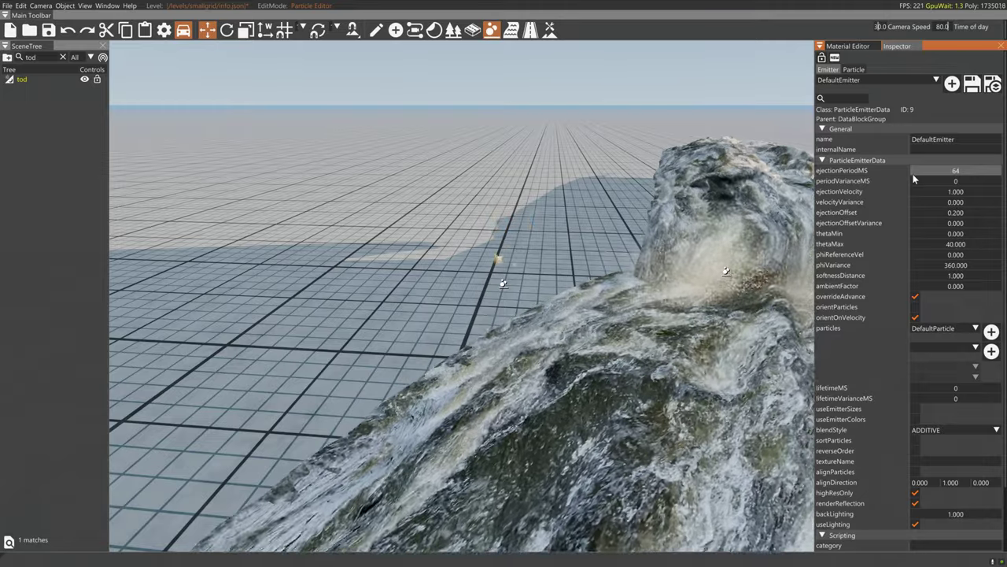
left_click(858, 80)
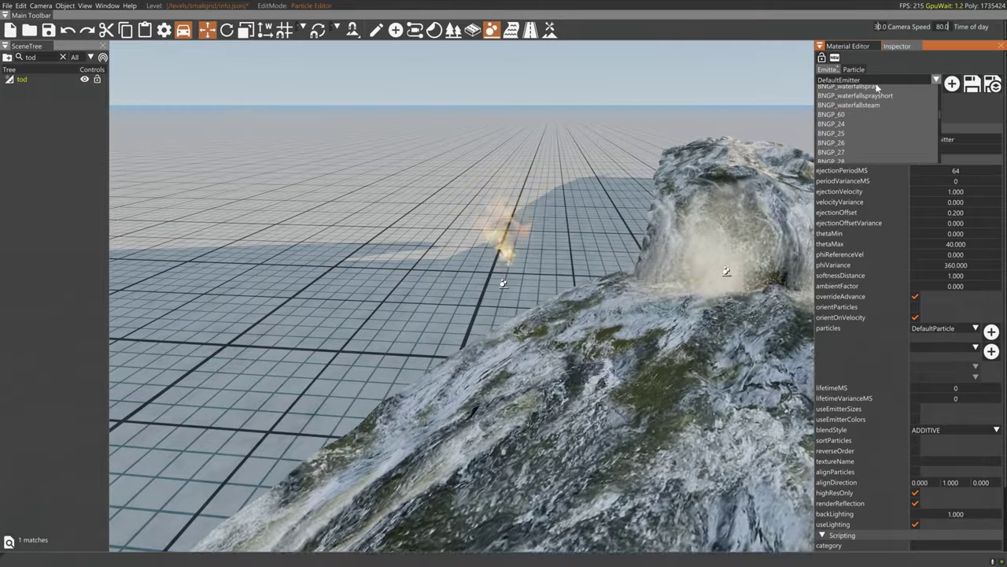
left_click(874, 89)
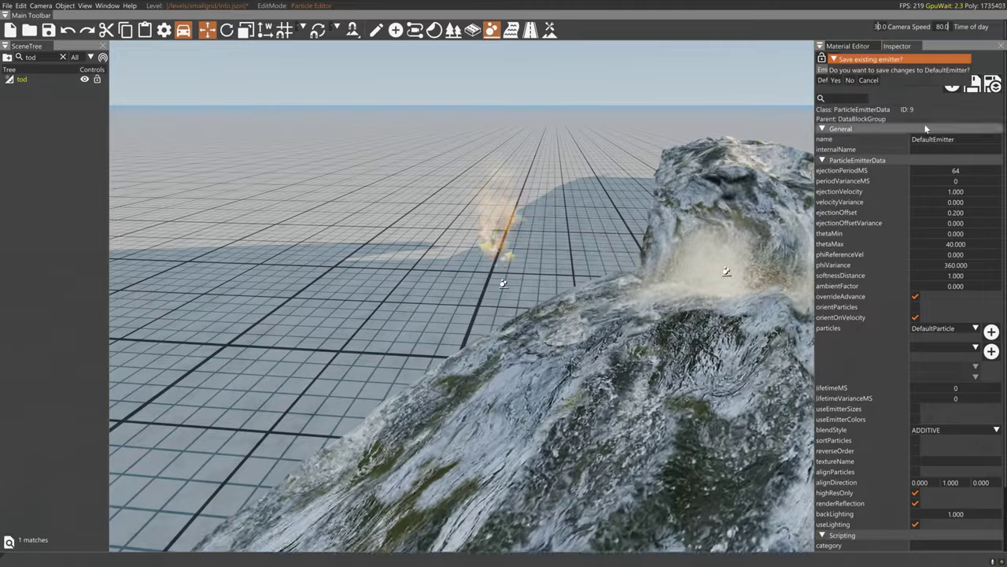
left_click(851, 82)
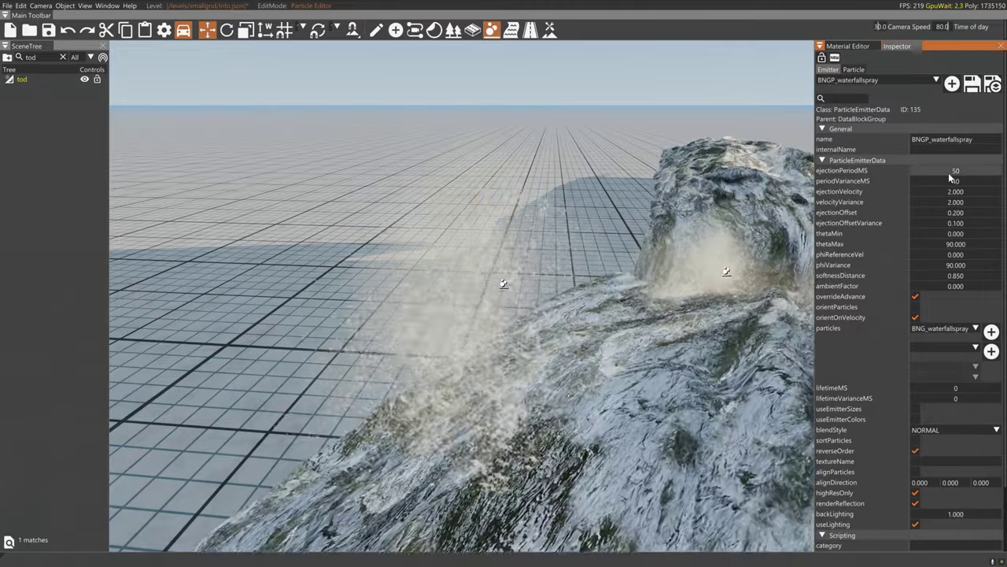
Try an ejectionPeriodMS of 9 on BNGP_waterfallspray, check the spray density in the scene, and set it to 31
left_click_drag(928, 172, 930, 171)
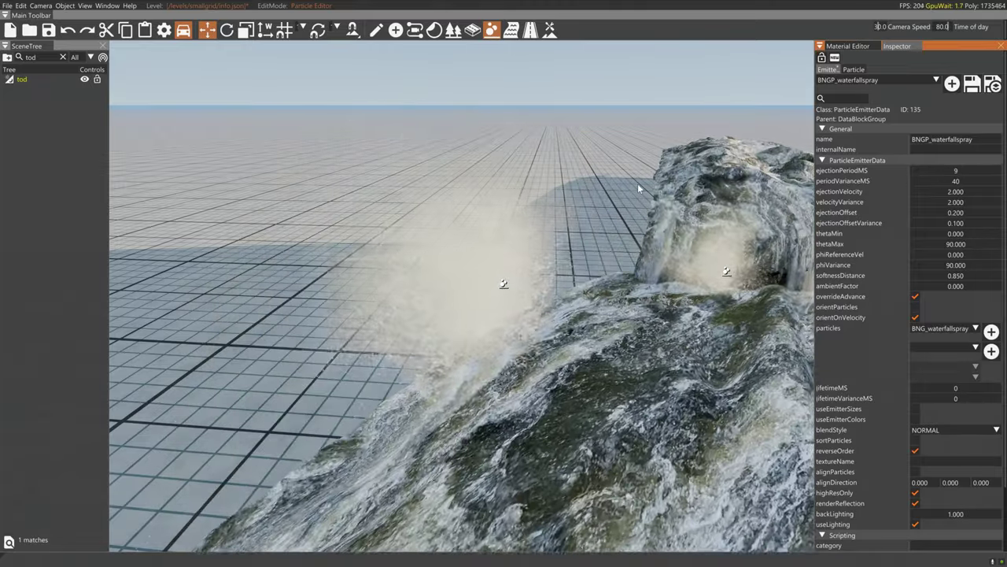
key("a")
key("s")
key("d")
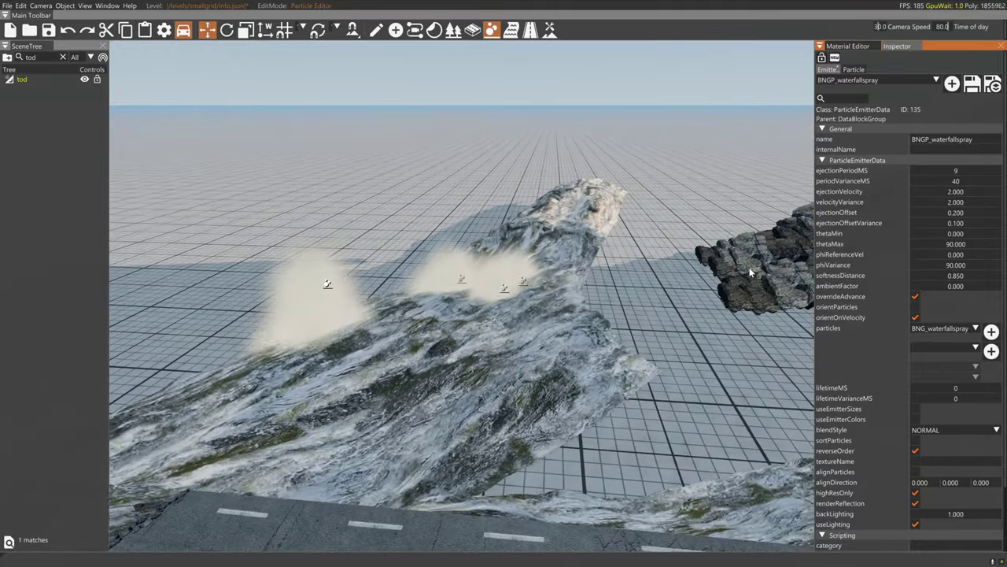
key("w")
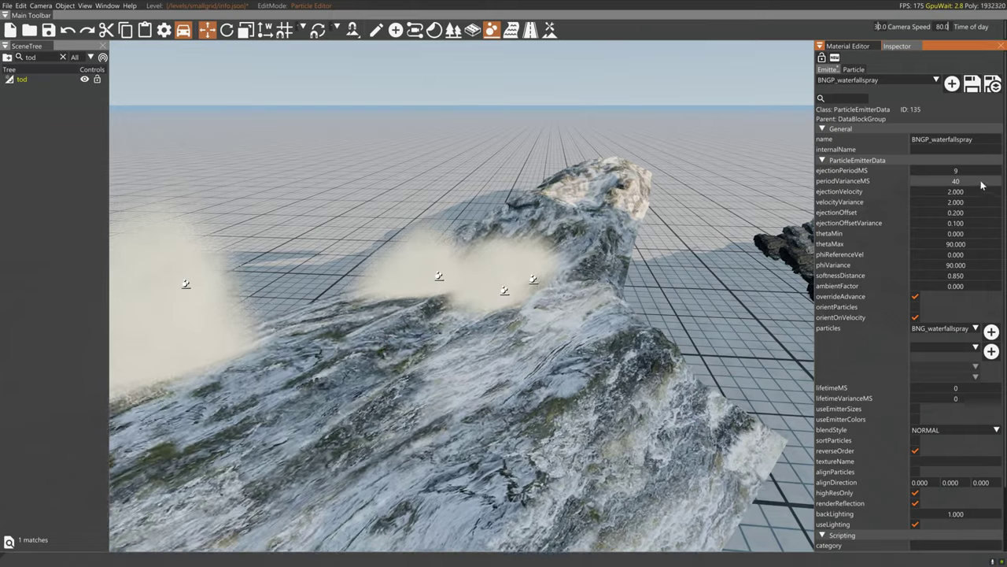
left_click_drag(970, 172, 979, 172)
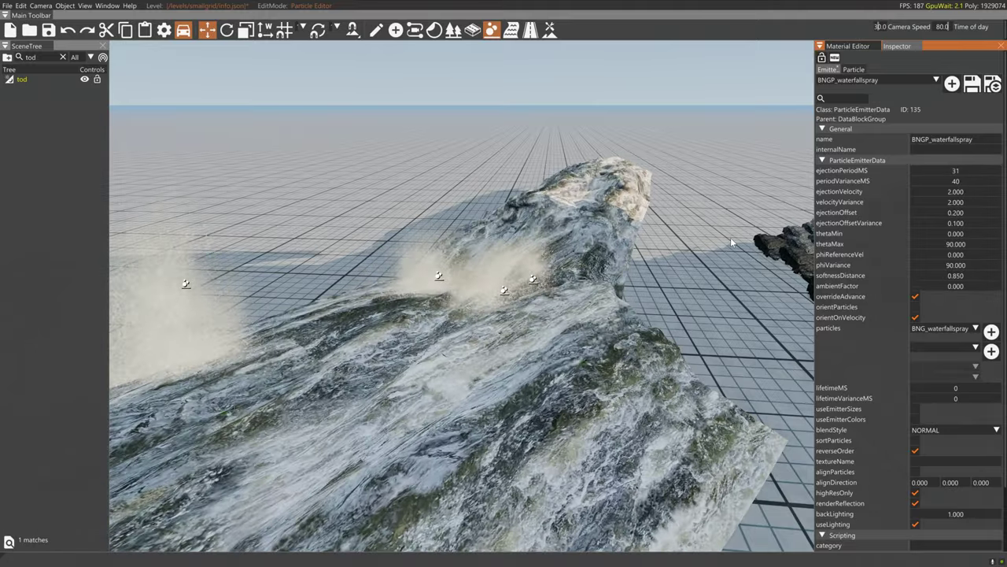
Duplicate a waterfall spray emitter from the waterfall's foot to the road edge, at about X -22.95, Y -30.66, Z 8.10
right_click_drag(731, 241, 629, 236)
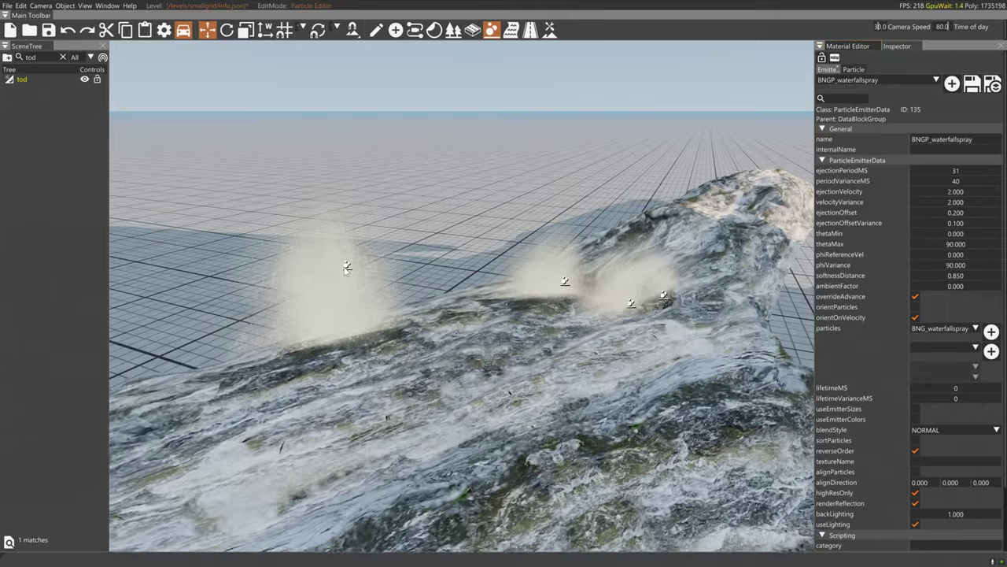
key("s")
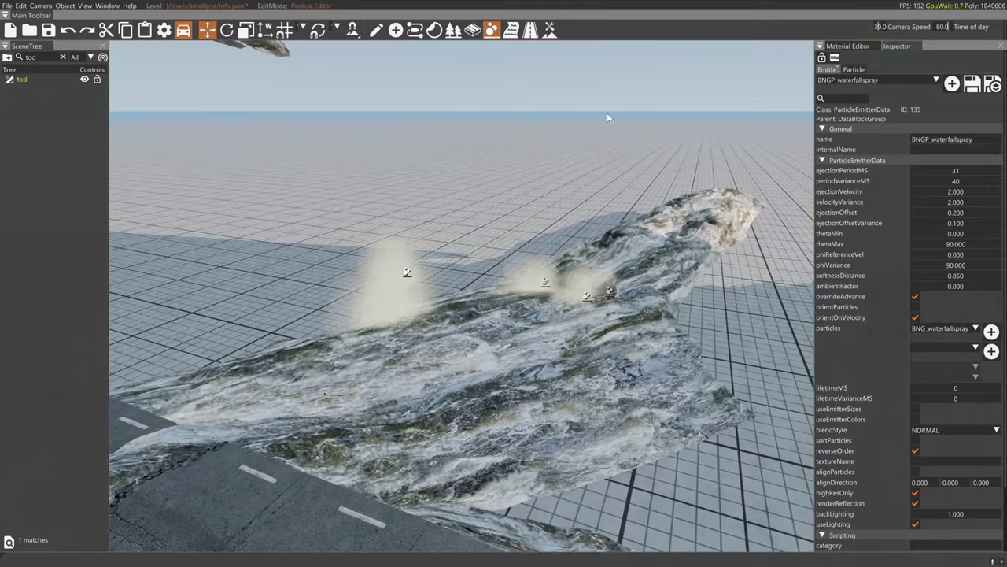
left_click(392, 36)
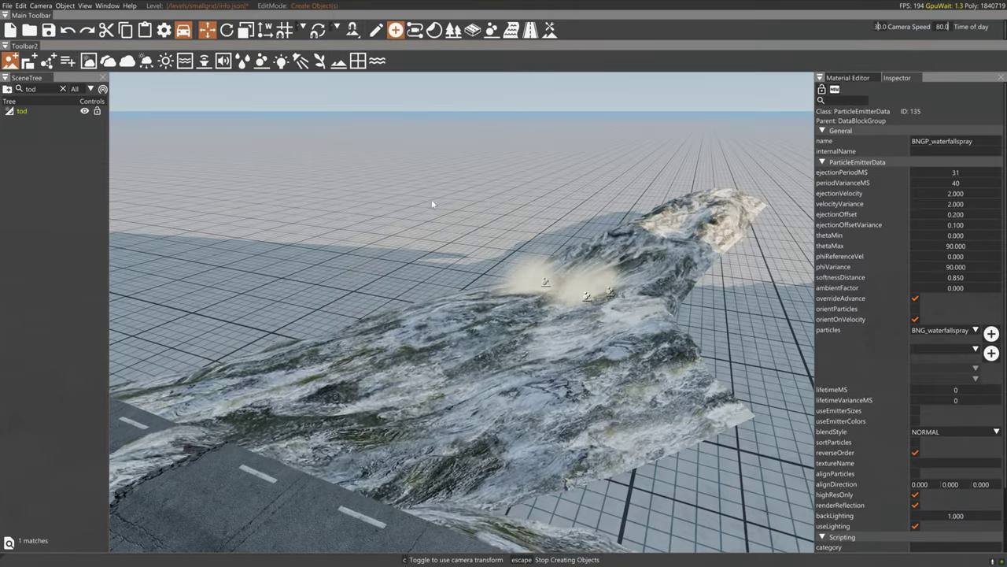
left_click(376, 29)
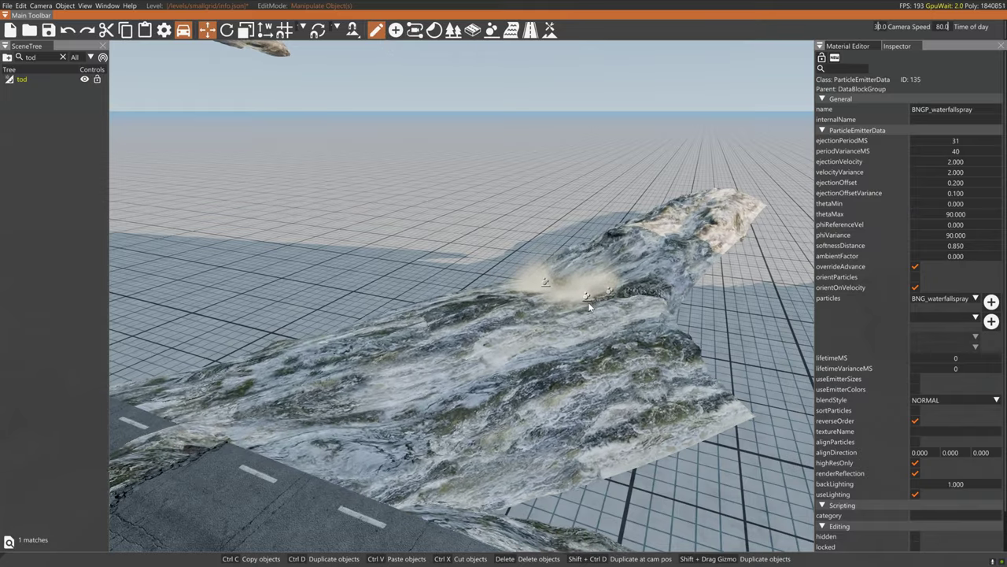
left_click(587, 295)
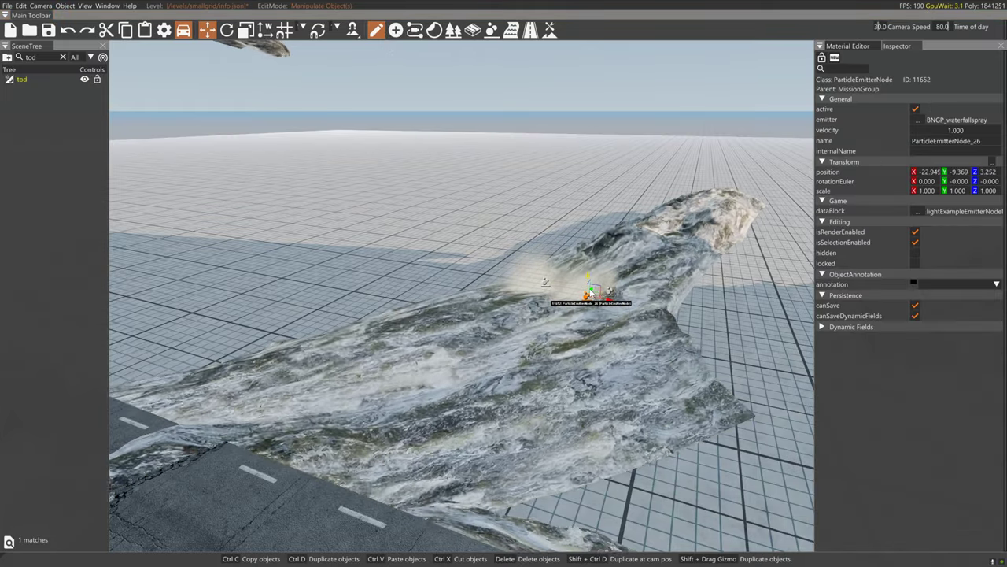
left_click_drag(592, 292, 549, 351, "shift")
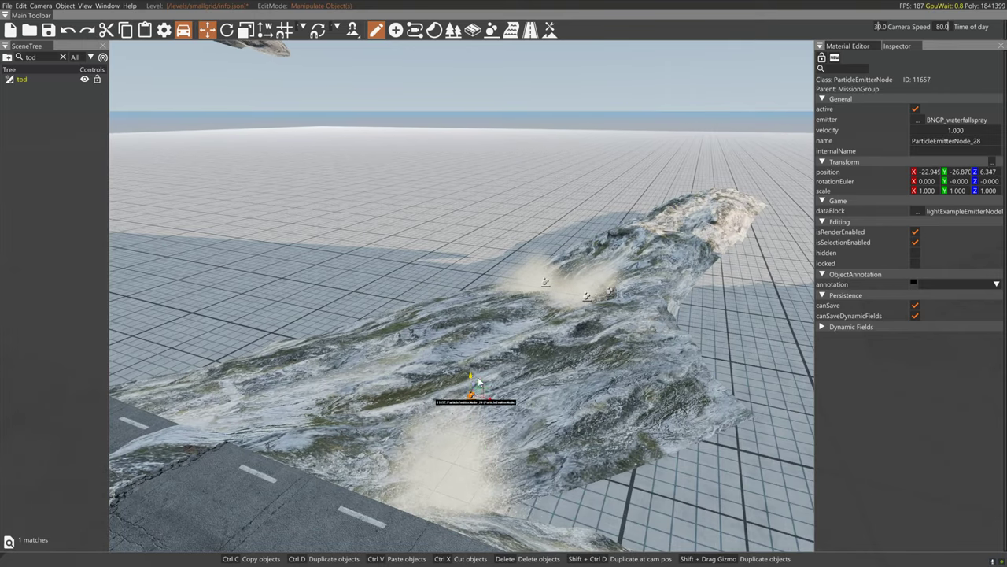
key("d")
right_click_drag(488, 336, 473, 334)
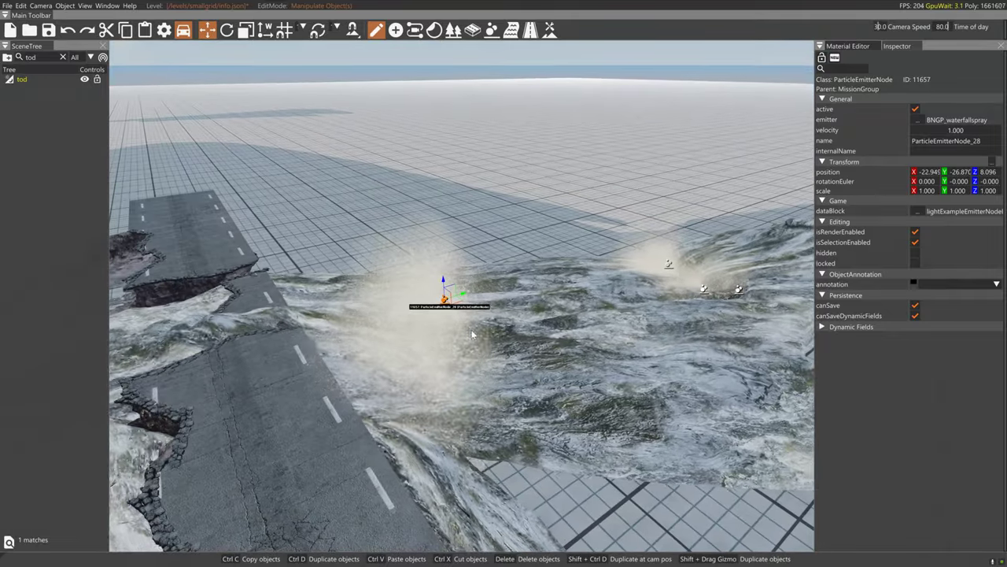
left_click_drag(465, 296, 458, 297)
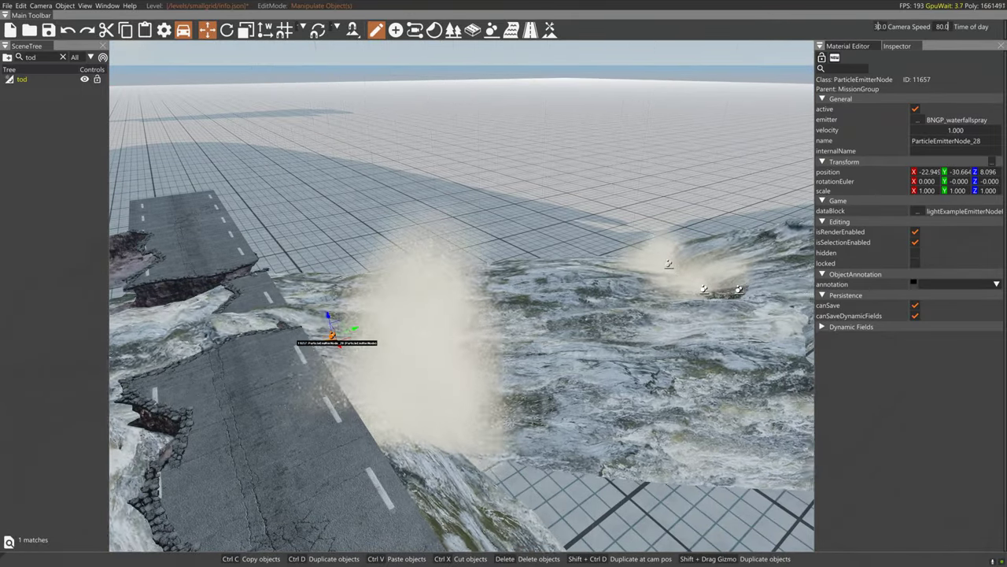
Move the road-edge spray emitter to about X -28.61, Z 5.30 and rotate it to about -65.4 degrees on X
key("a")
right_click_drag(450, 341, 449, 341)
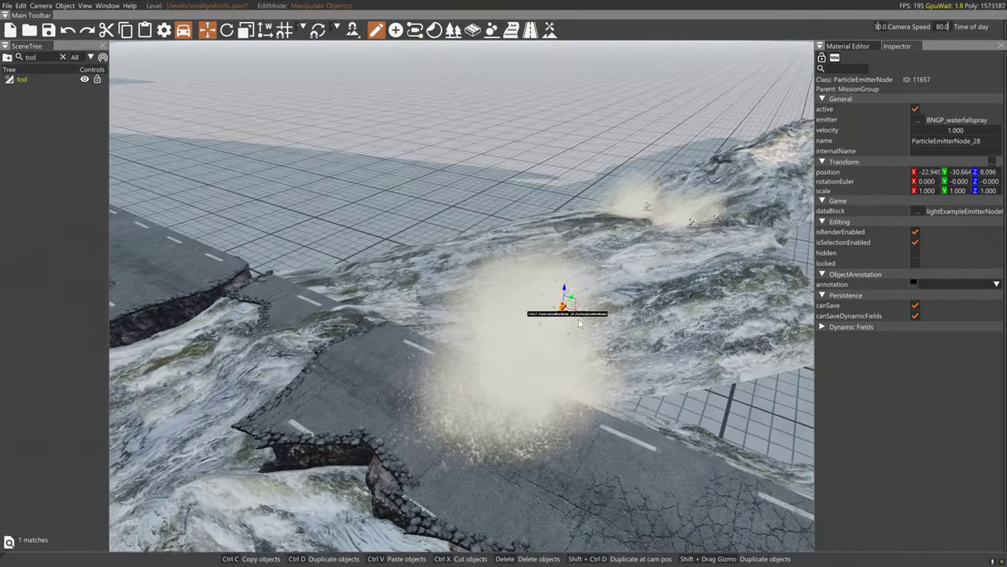
left_click_drag(577, 314, 485, 316)
left_click(563, 307)
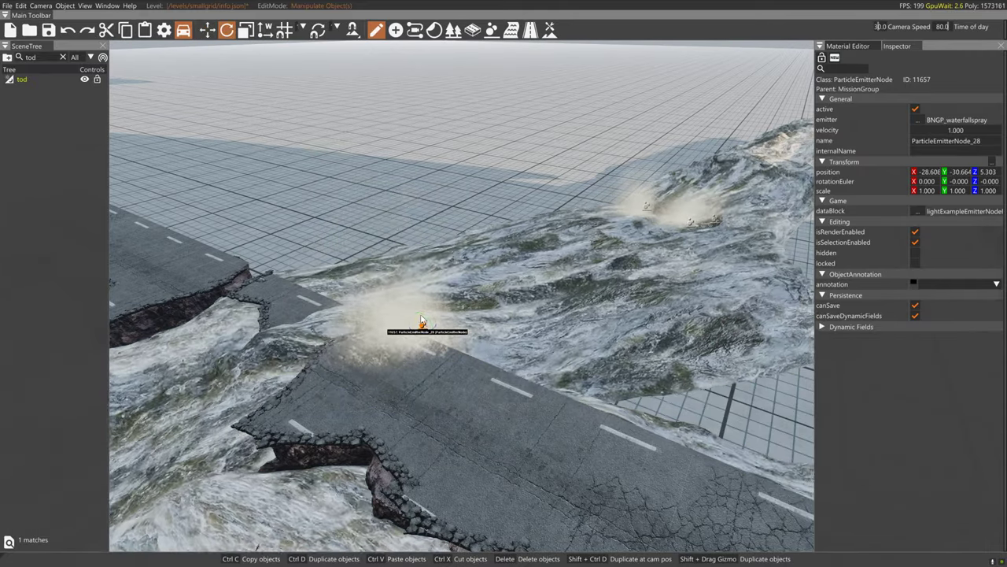
left_click_drag(422, 317, 406, 326)
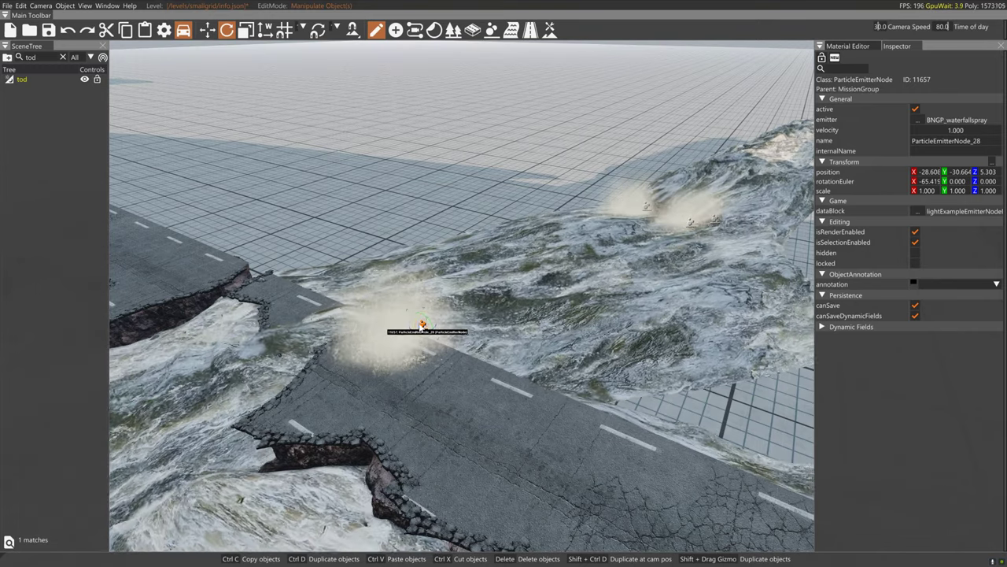
Duplicate the tilted spray along the road edge to about X -26.32 and X -38.13, with an X rotation of about -46.6 degrees
key("1")
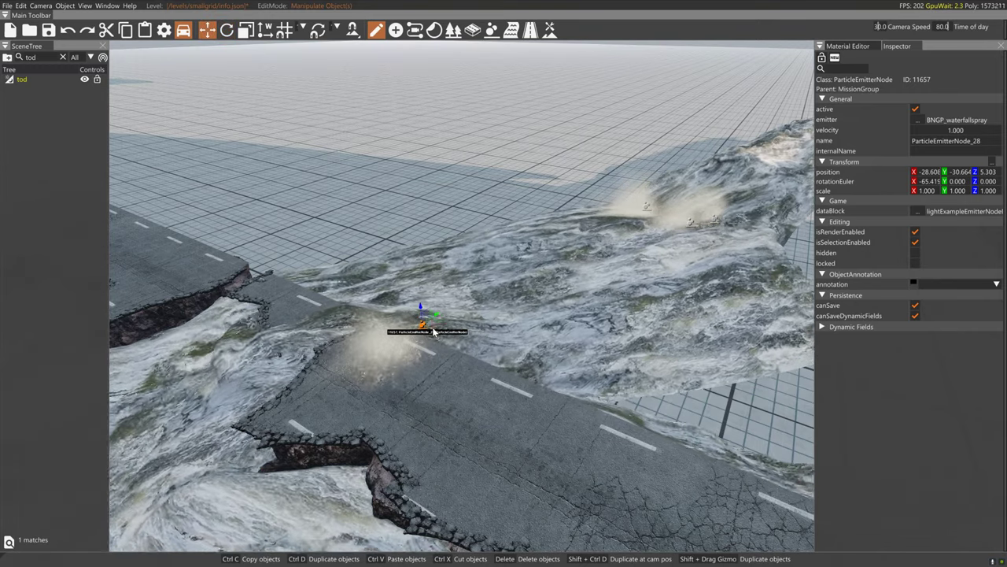
left_click_drag(434, 332, 475, 346)
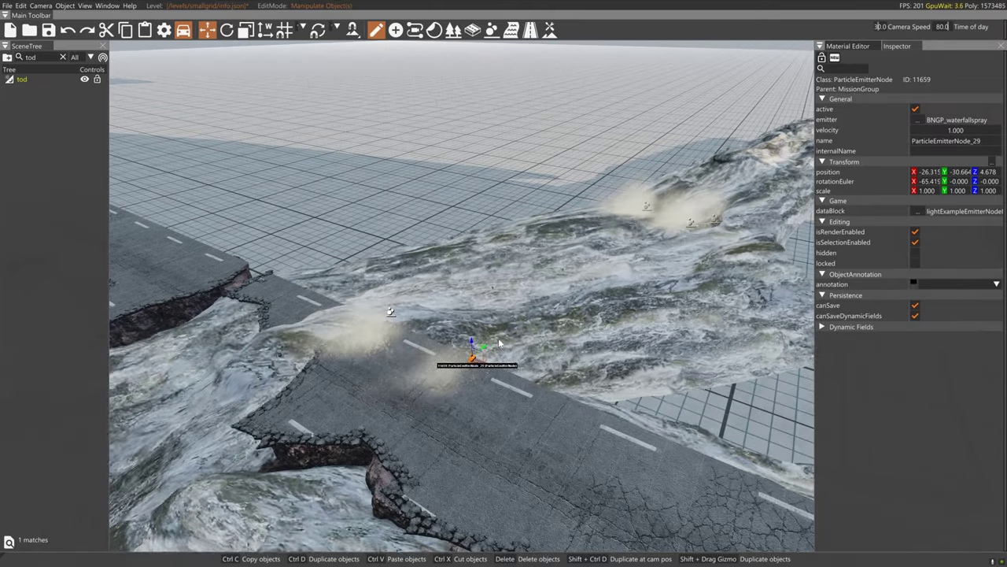
key("2")
left_click_drag(473, 362, 476, 351)
key("1")
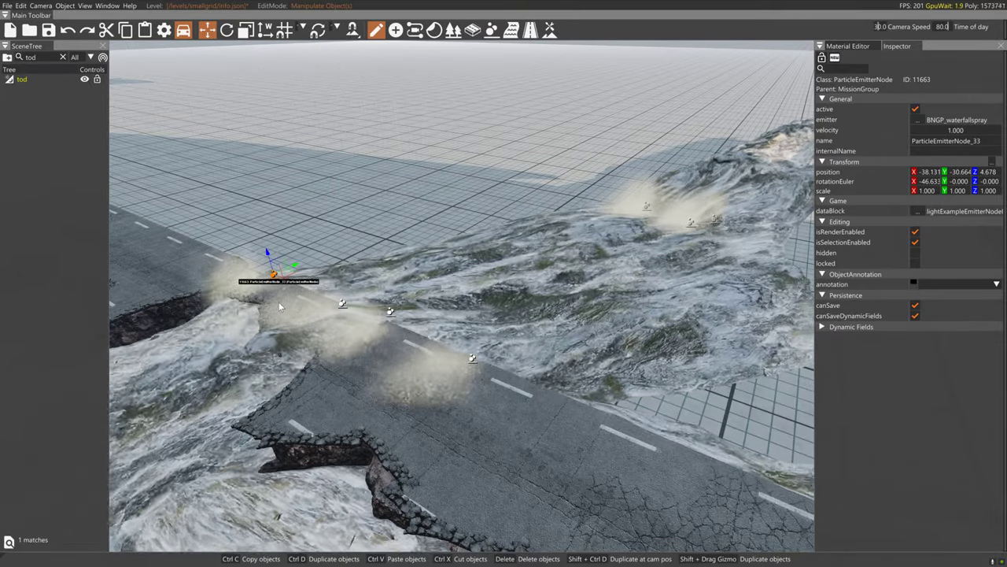
Move the selected spray emitter at the far end of the road edge to about Y -29.30, Z 3.95
key("d")
right_click_drag(278, 302, 170, 260)
key("d")
right_click_drag(386, 293, 413, 299)
key("w")
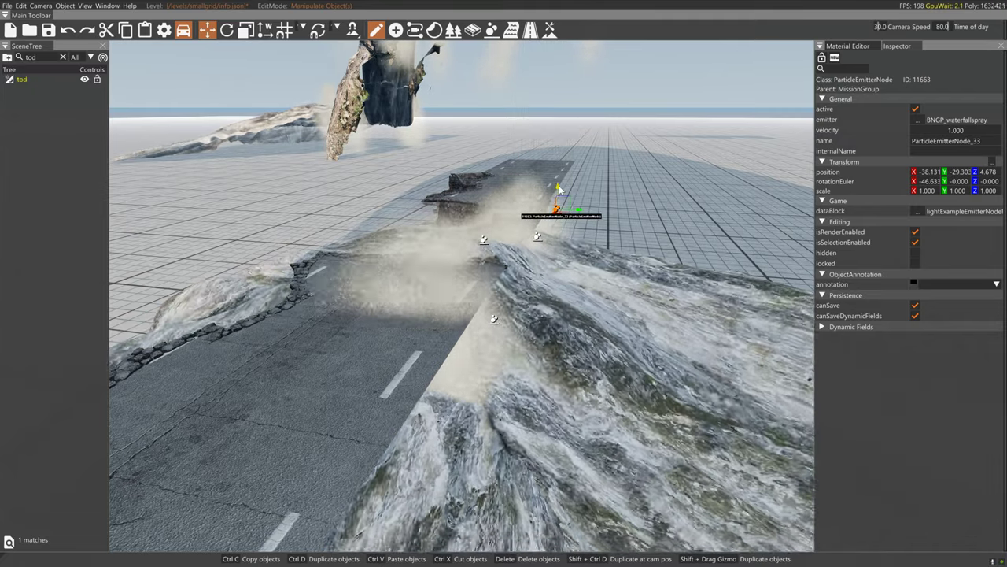
left_click_drag(556, 203, 557, 210)
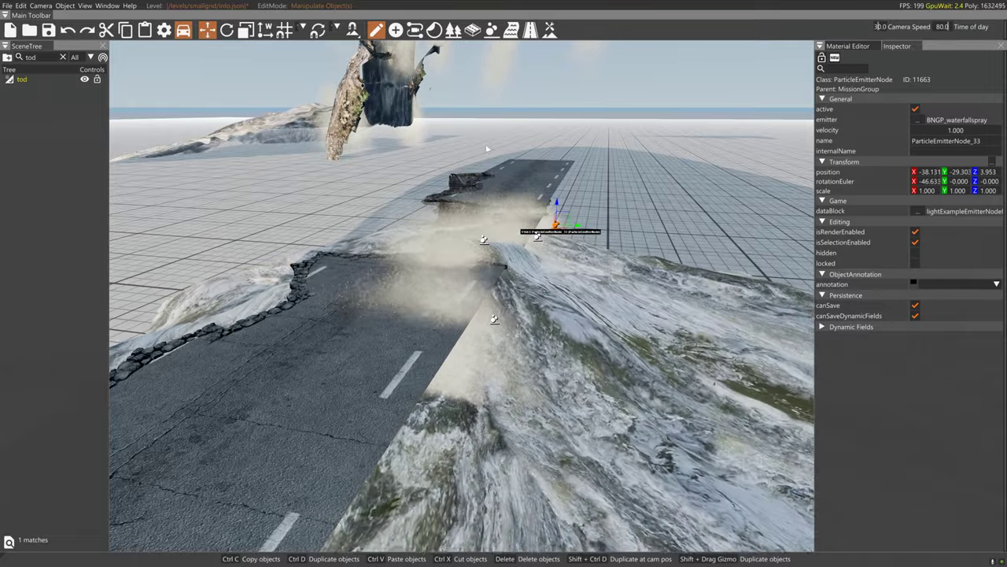
left_click(491, 30)
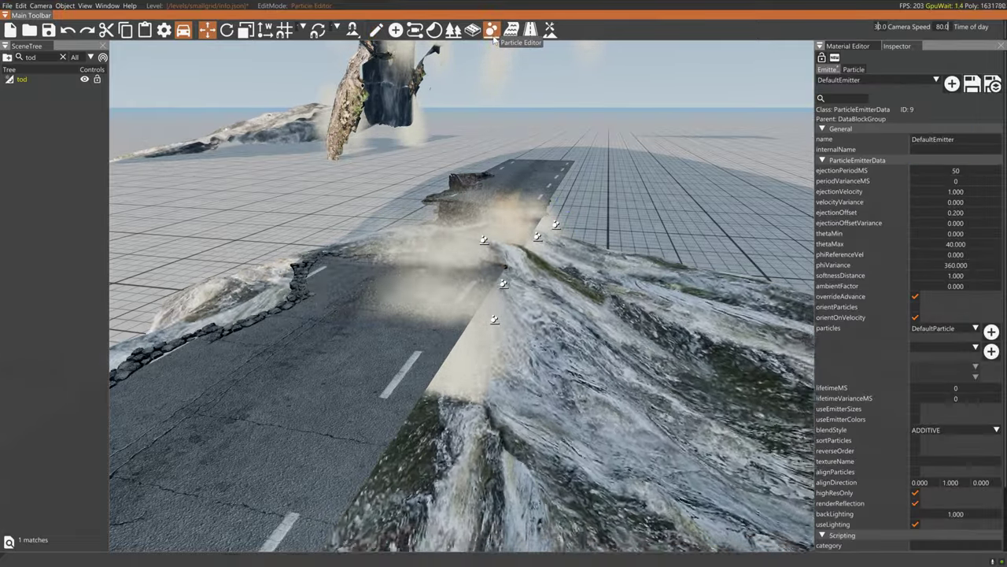
left_click(377, 32)
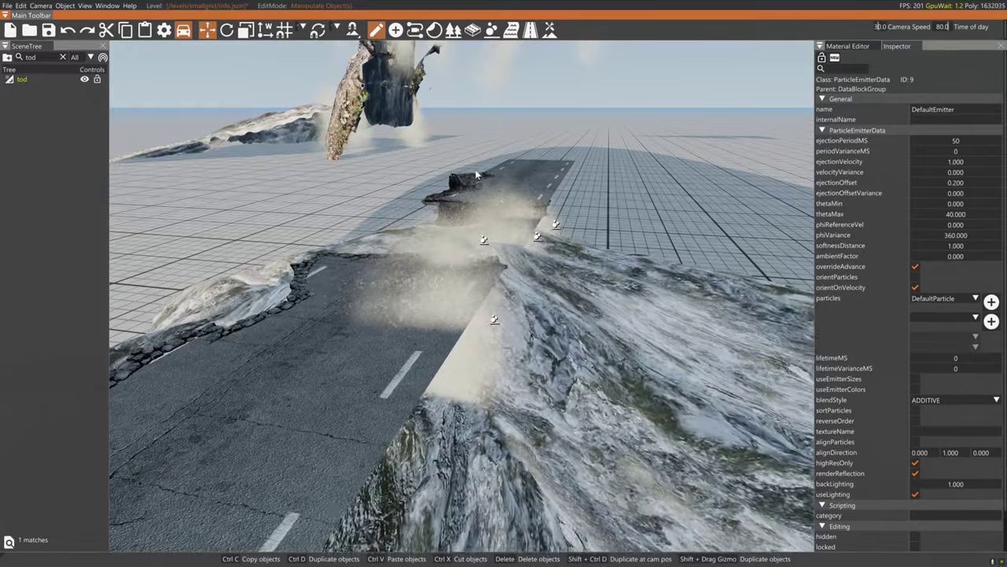
Move the middle road-edge spray across the road to about X -27.76, Y -40.75, Z 5.04 and rotate it to about -51.3, 48.3, 55.2 degrees
left_click(484, 239)
key("a")
right_click_drag(486, 241, 745, 243)
key("a")
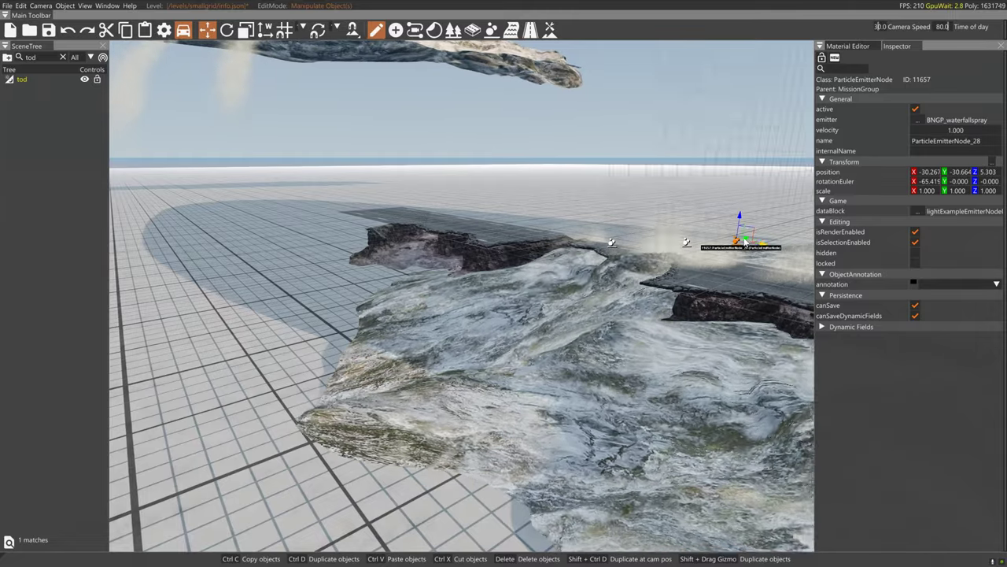
left_click_drag(745, 242, 738, 247)
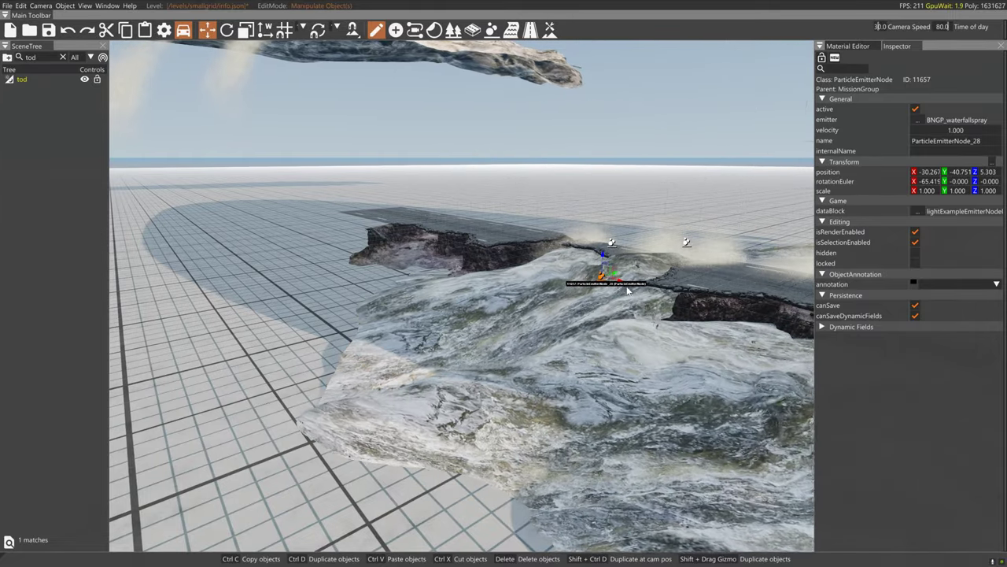
left_click(613, 285)
left_click_drag(610, 282, 613, 284)
left_click(611, 284)
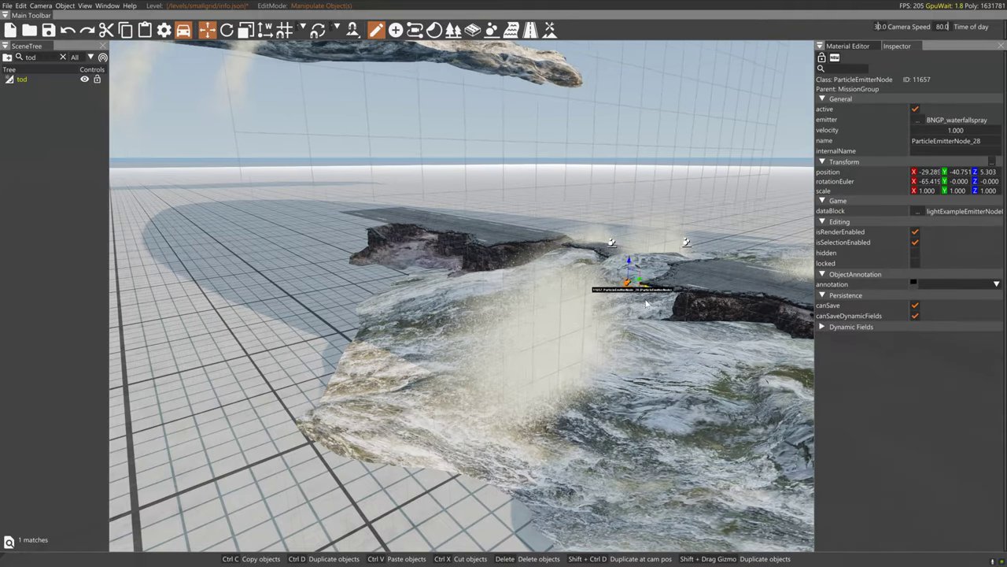
key("2")
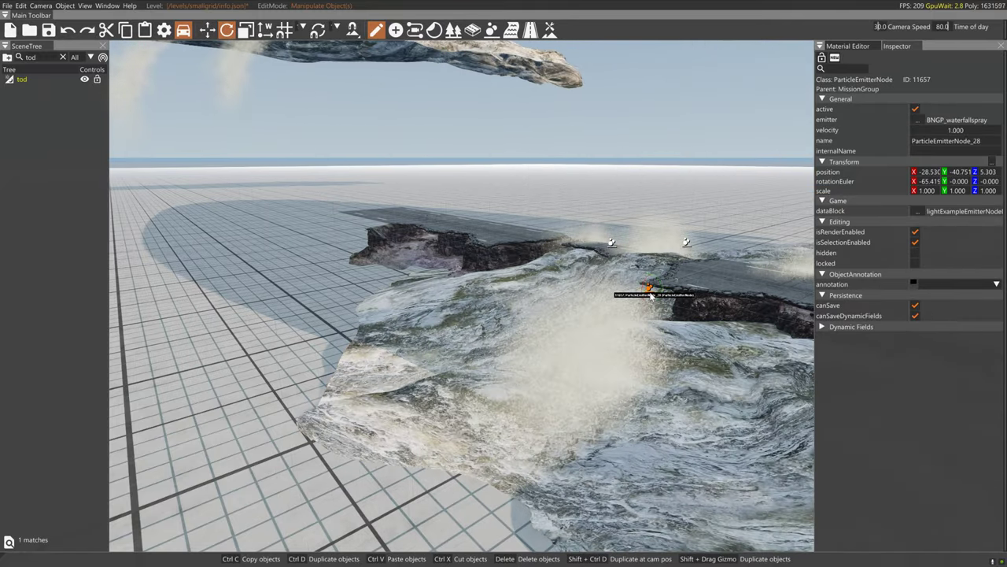
key("1")
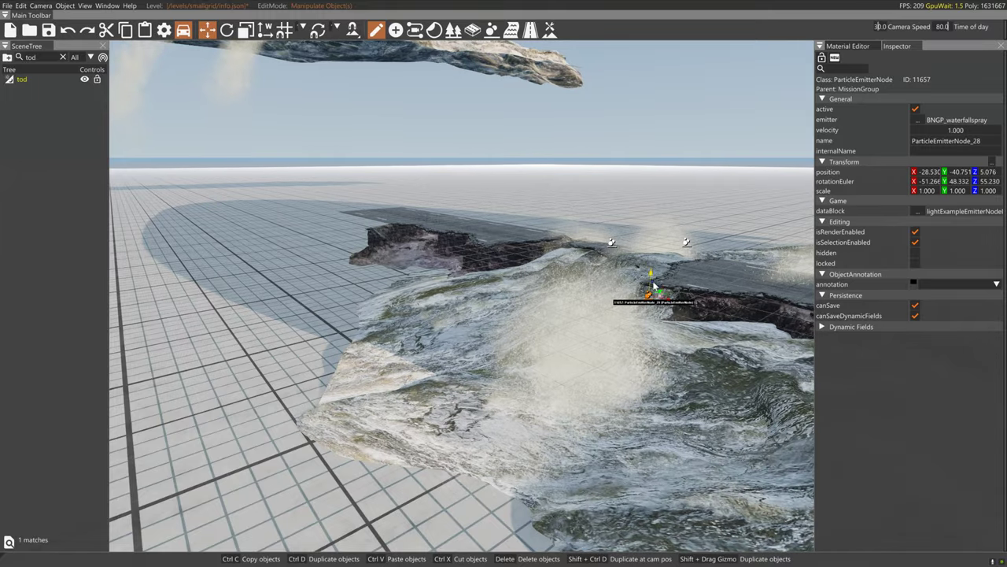
left_click_drag(653, 286, 678, 320)
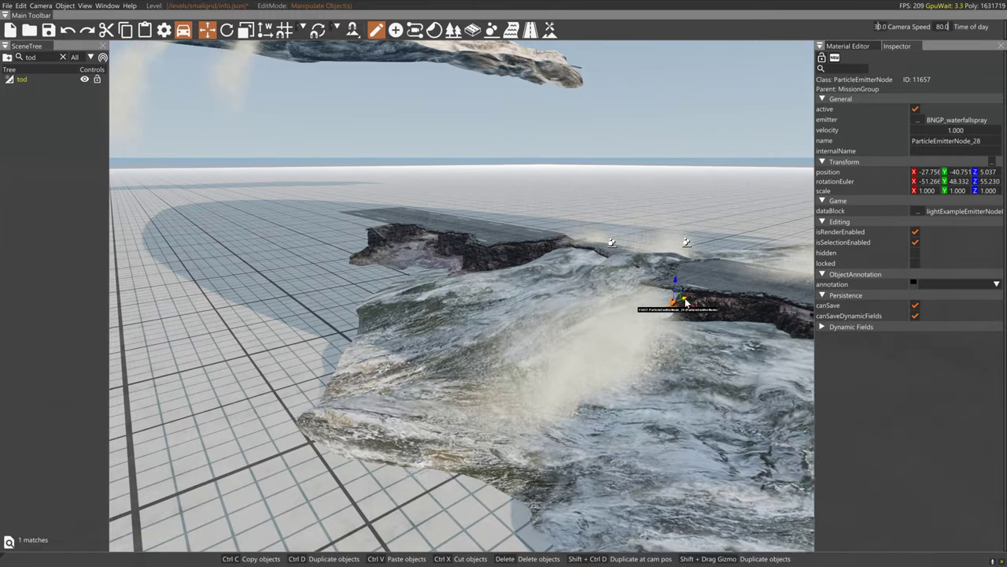
Move the rotated spray under the tip of the broken road slab, at about X -30.77, Y -35.15, Z 3.63
right_click_drag(681, 307, 681, 364)
key("a")
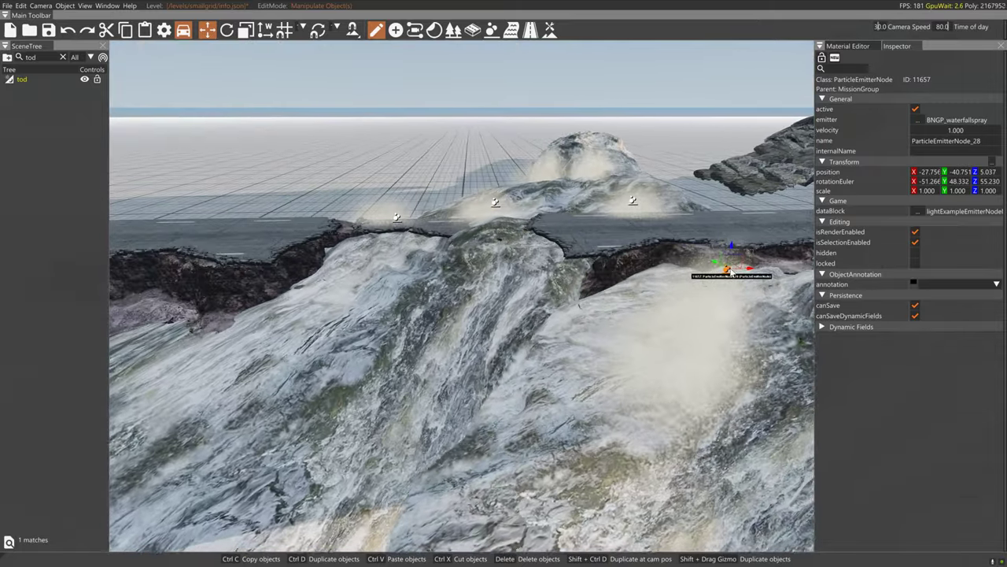
left_click_drag(727, 246, 716, 355)
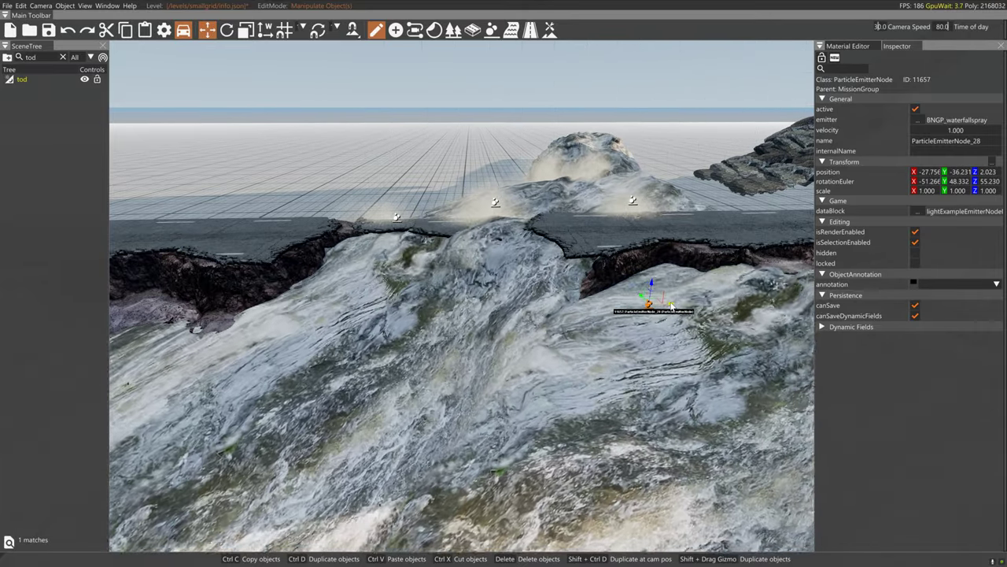
left_click_drag(565, 304, 584, 291)
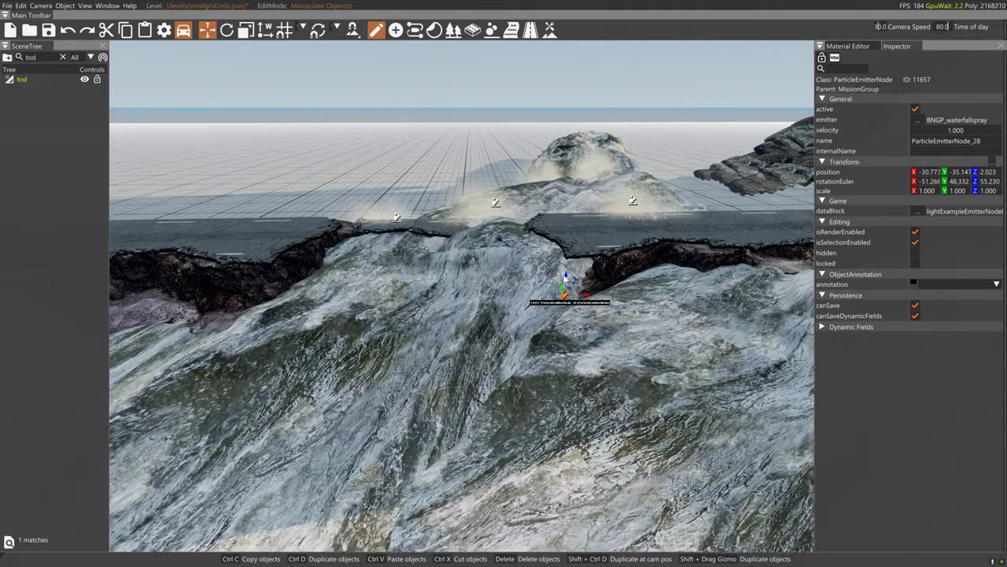
left_click(565, 279)
left_click(564, 294)
right_click_drag(566, 279, 590, 346)
right_click_drag(526, 263, 525, 285)
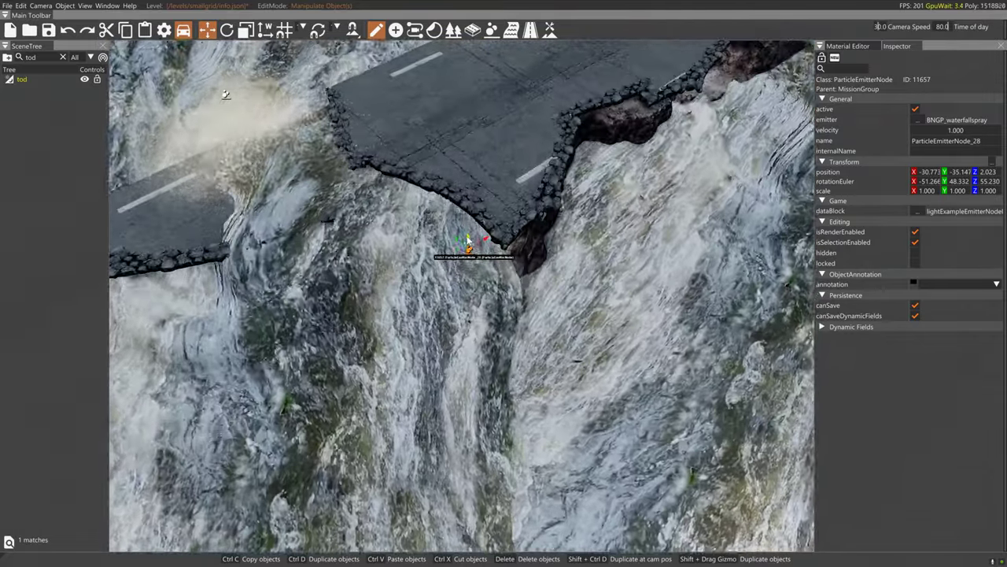
left_click_drag(473, 237, 473, 229)
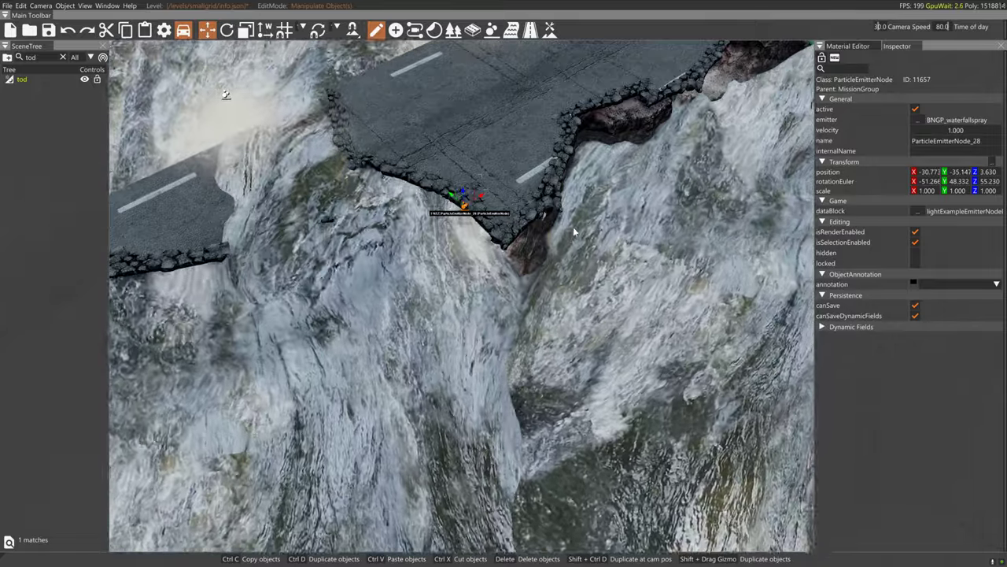
Duplicate the rotated spray along the broken road edges to about X -38.78, Y -32.72, then X -39.6, Y -35.98 and X -30.40, Y -35.98
right_click_drag(573, 229, 526, 233)
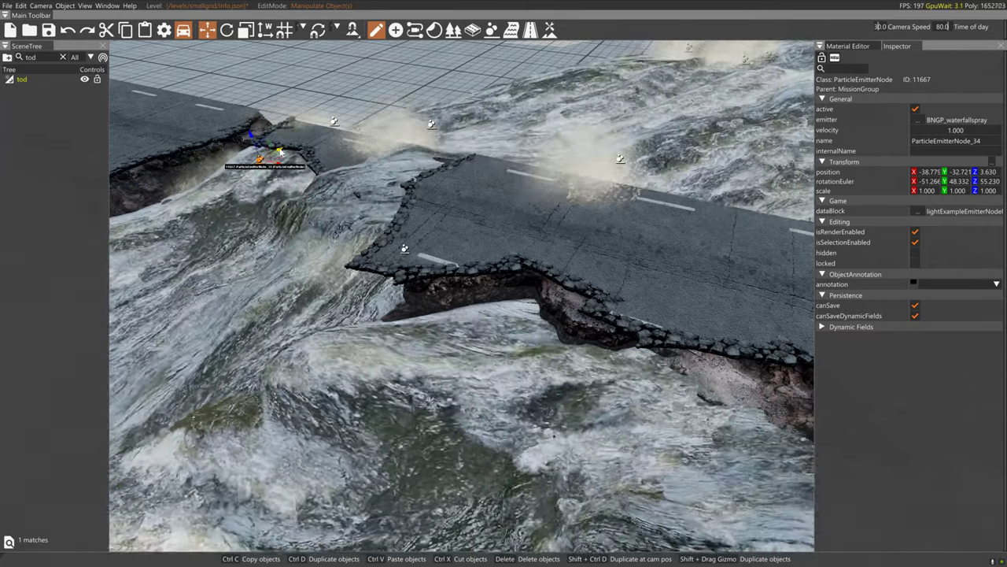
left_click_drag(278, 169, 228, 183, "shift")
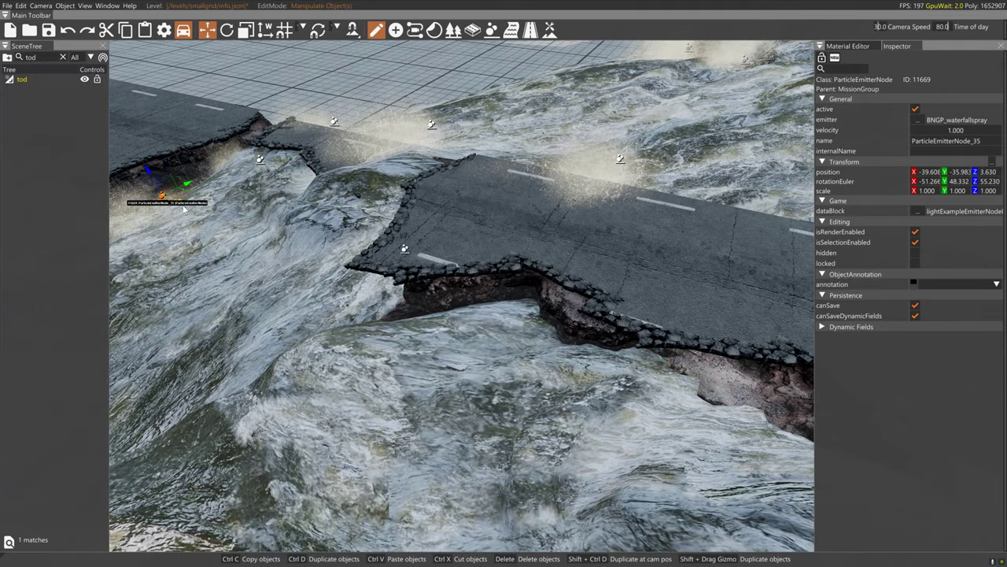
left_click_drag(184, 209, 185, 206)
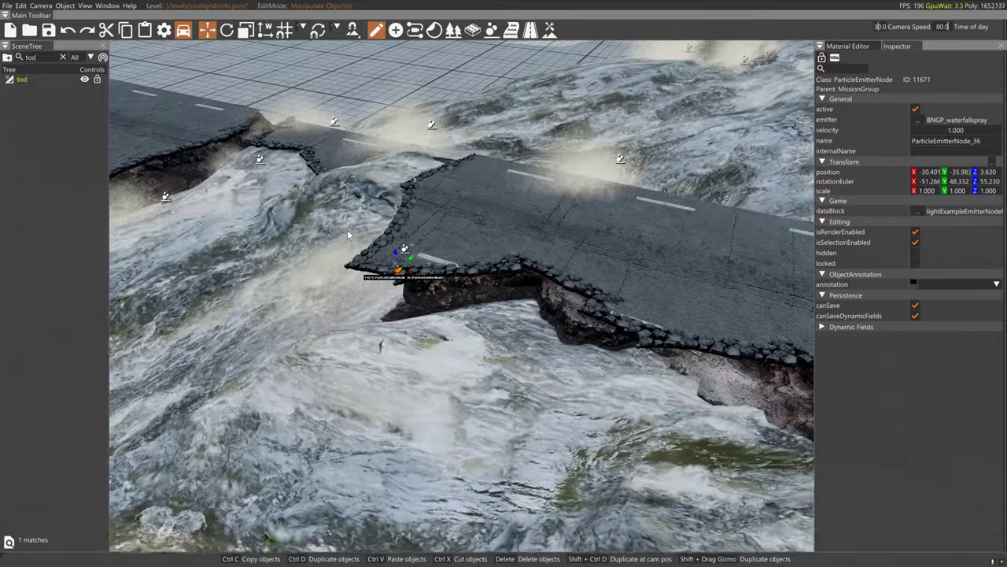
Lower the spray emitter behind the road gap and move the one behind the broken slab to about Y -29.40, Z 4.12
right_click_drag(348, 235, 347, 234)
key("s")
key("a")
key("a")
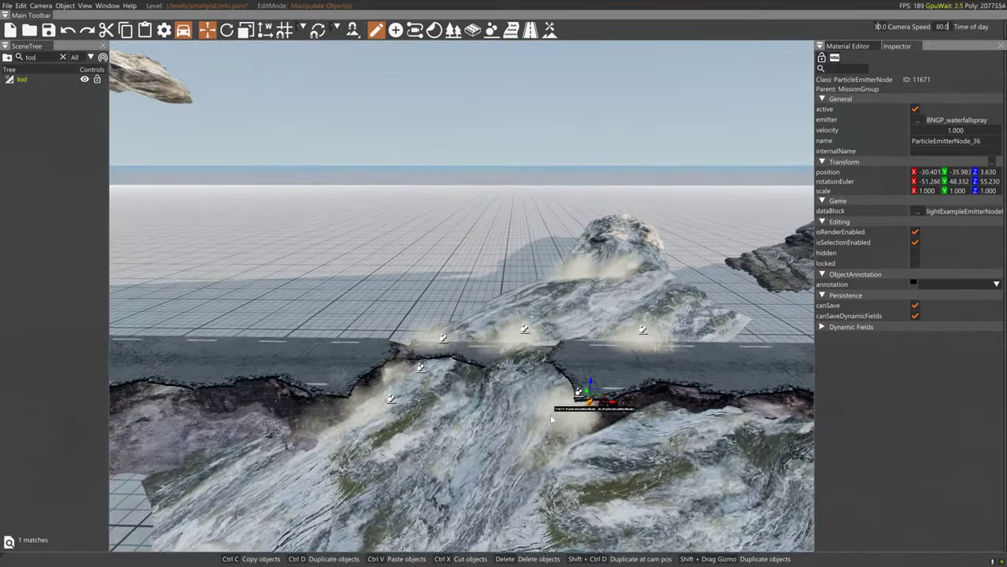
key("w")
mouse_move(421, 399)
right_mouse_down()
mouse_move(417, 456)
mouse_move(413, 401)
right_mouse_up()
key("s")
right_click_drag(512, 341, 512, 345)
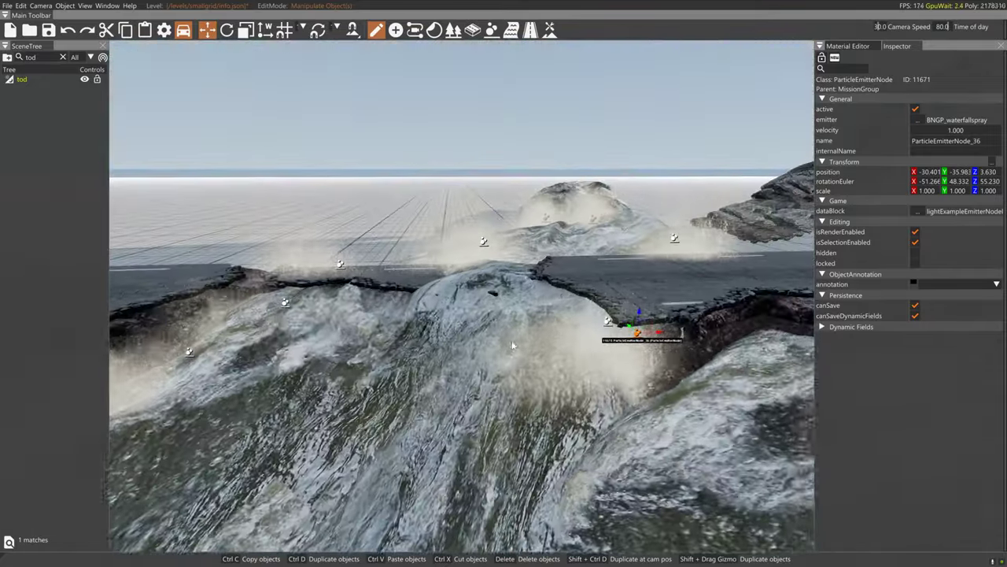
left_click(484, 242)
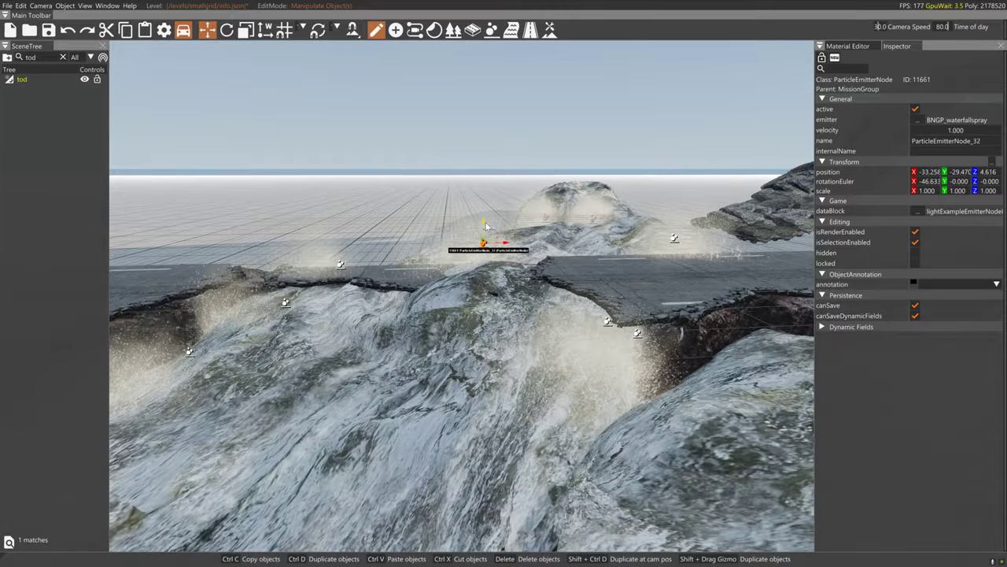
left_click(673, 238)
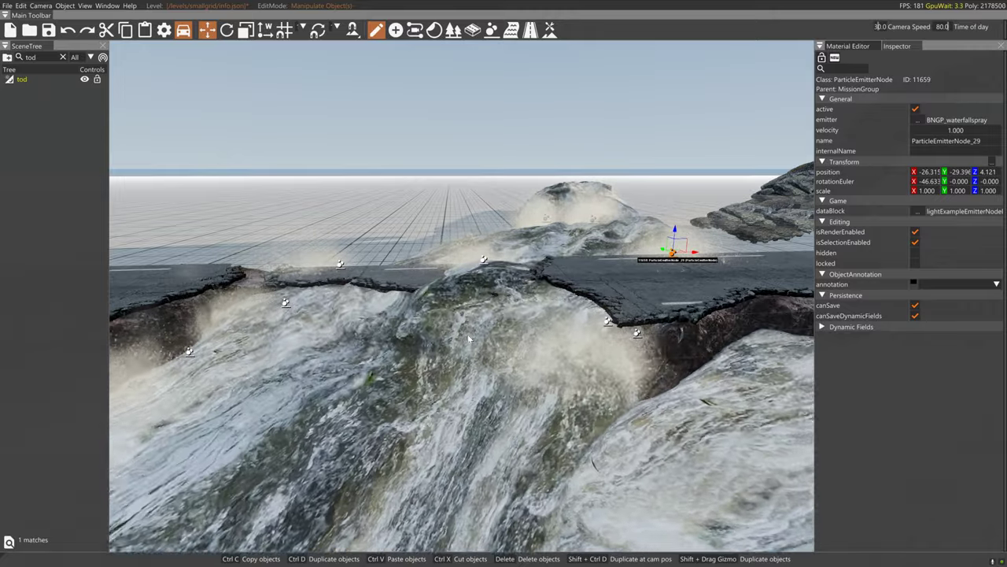
Duplicate the spray behind the broken slab onto the water on the opposite side, at about Y -41.39, with copies at X -26.32 and X -20.54
key("s")
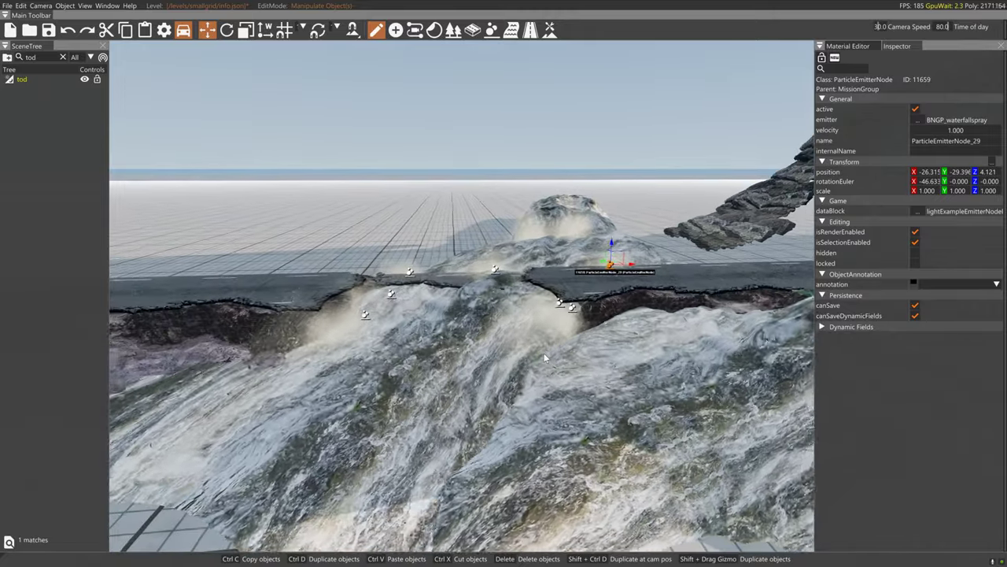
key("a")
right_click_drag(545, 357, 587, 392)
key("d")
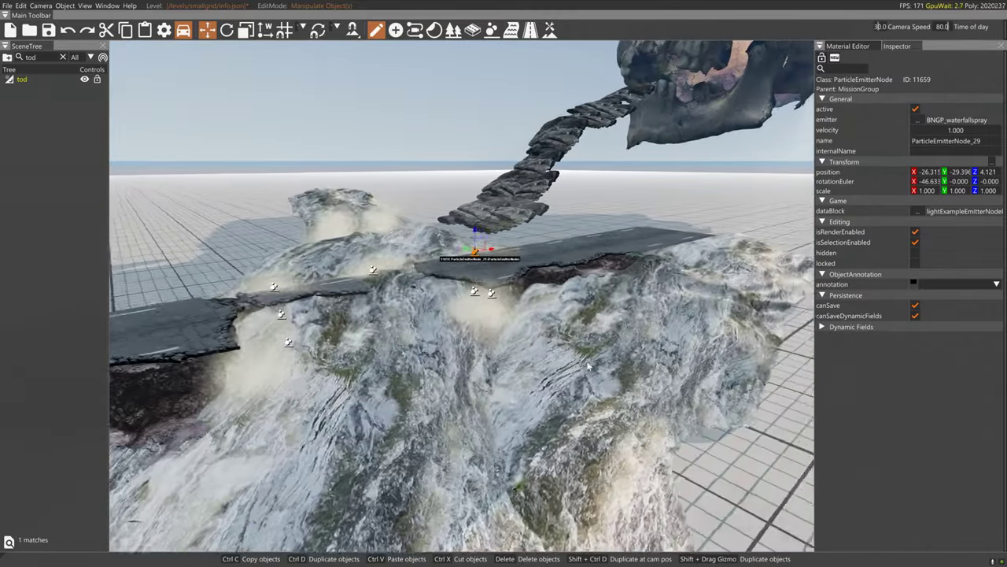
key("w")
key("w")
mouse_move(520, 277)
right_mouse_down()
mouse_move(520, 240)
mouse_move(520, 277)
right_mouse_up()
key("s")
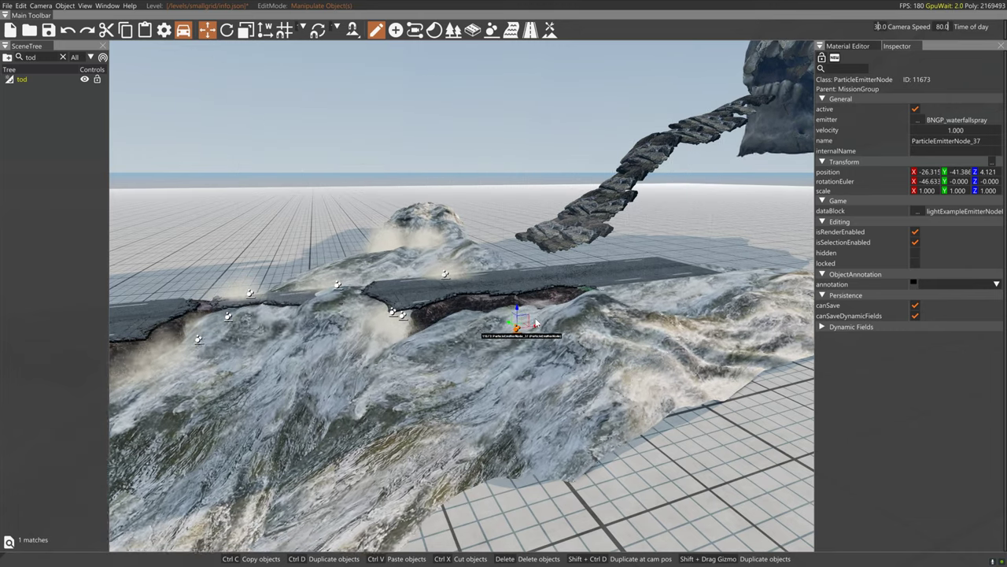
left_click_drag(539, 327, 576, 316, "shift")
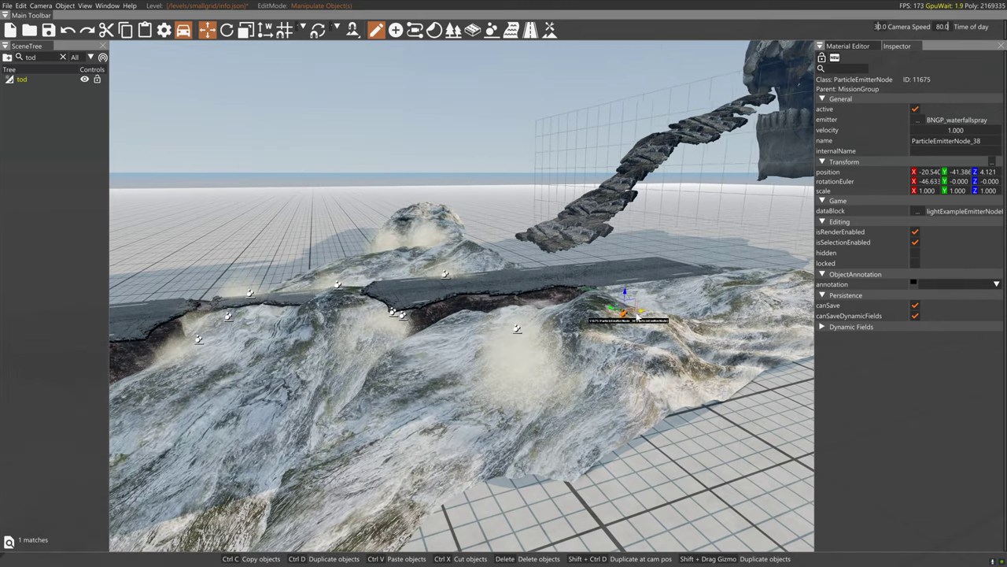
Rotate the newest spray copy to about -28.8, 38.4, 58.8 degrees and move it to the road edge at about X -18.66, Y -37.14, Z 4.05
mouse_move(638, 316)
left_mouse_down()
mouse_move(607, 274)
mouse_move(602, 302)
left_mouse_up()
key("2")
key("a")
right_click_drag(596, 308, 529, 308)
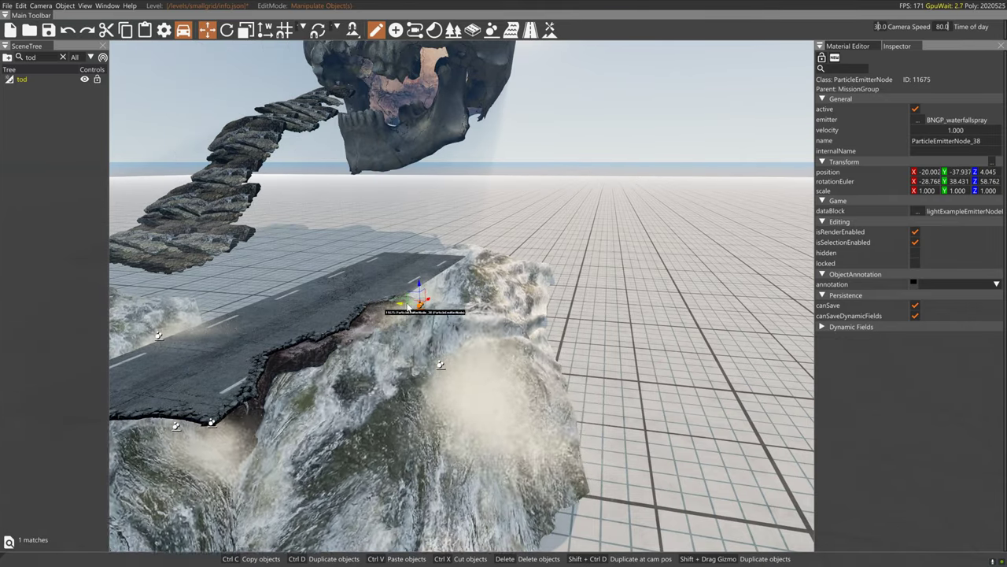
right_click_drag(408, 307, 481, 361)
key("w")
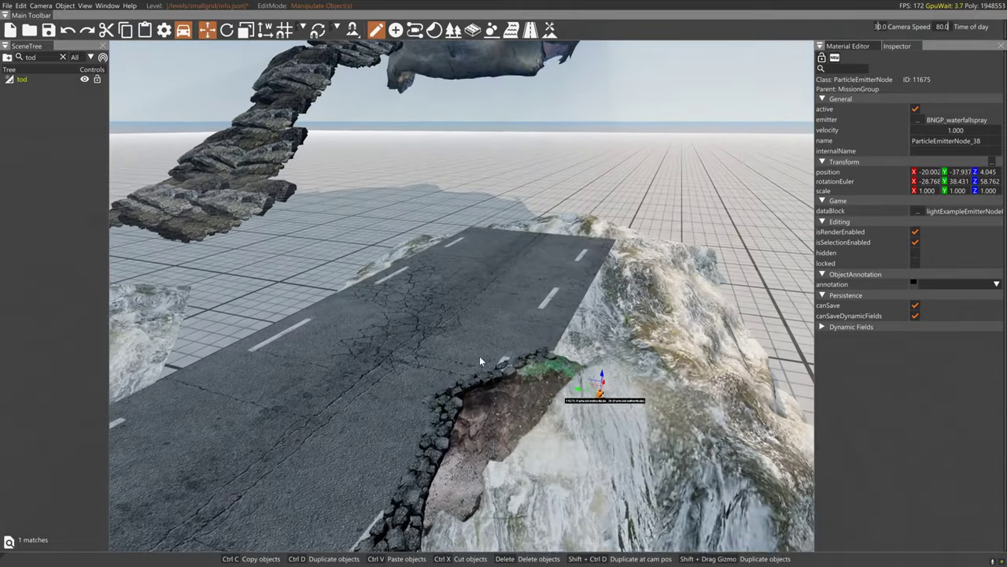
left_click_drag(603, 383, 557, 357)
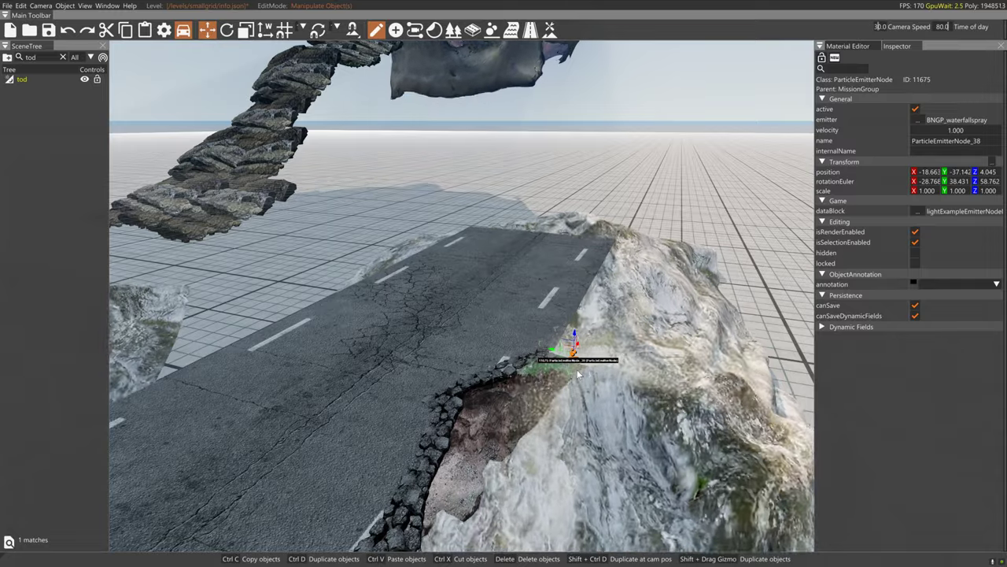
Duplicate the spray beside the opposite slab's broken tip and place the copy below the road at about X -41.67, Y -36.81, Z 1.99
key("d")
right_click_drag(557, 358, 657, 329)
key("s")
key("a")
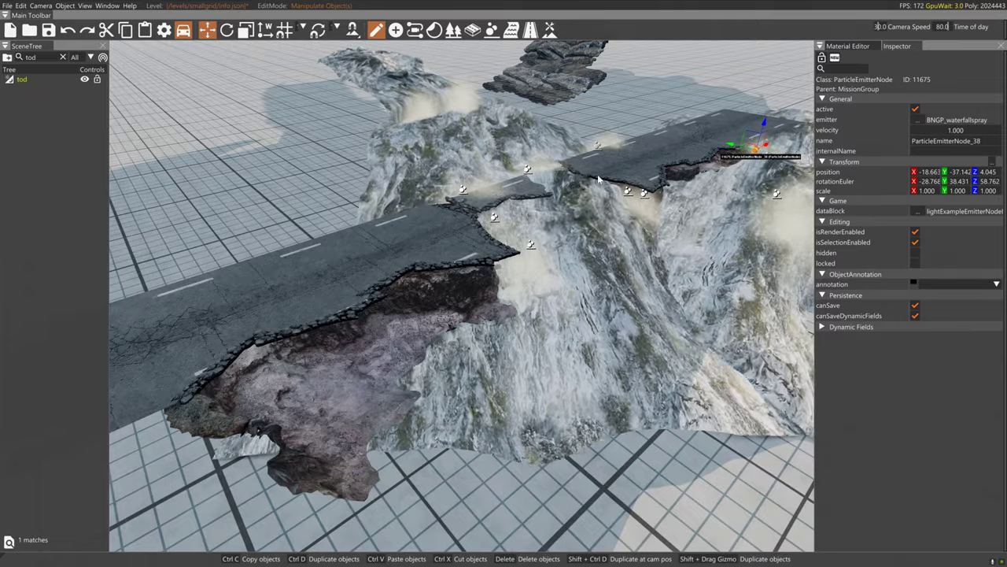
mouse_move(492, 338)
right_mouse_down()
mouse_move(602, 409)
mouse_move(622, 342)
mouse_move(592, 325)
right_mouse_up()
key("w")
key("s")
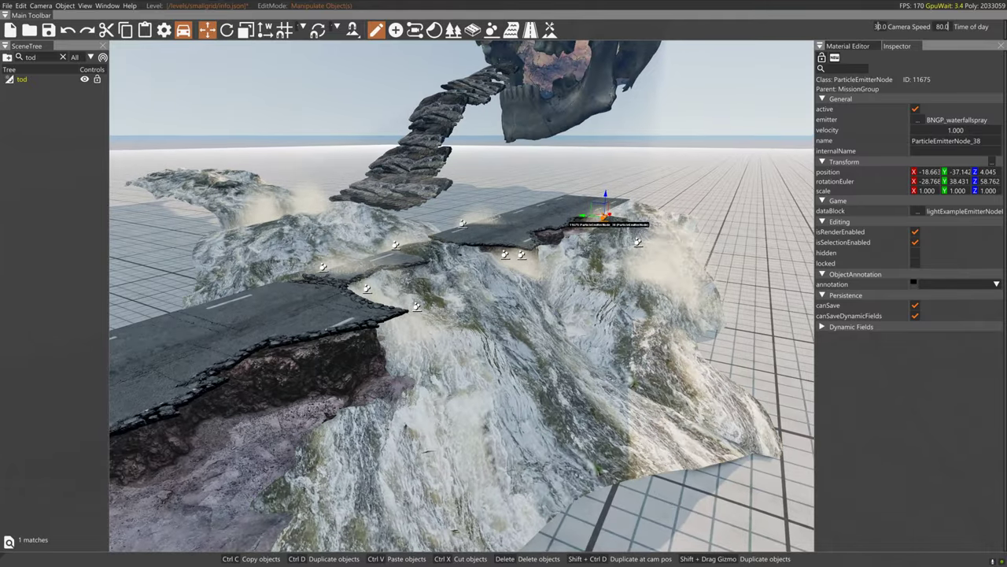
right_click_drag(492, 338, 487, 339)
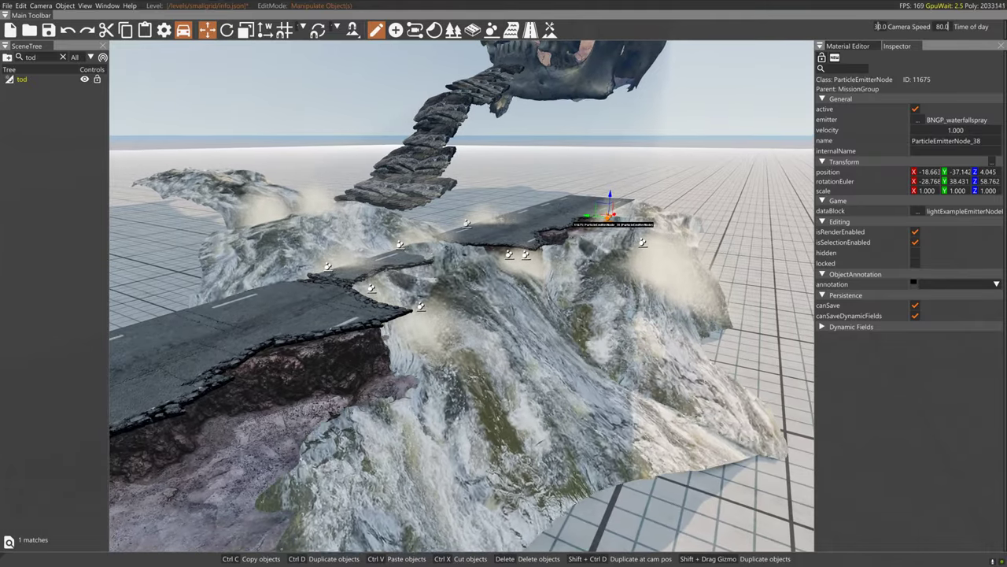
left_click(422, 306)
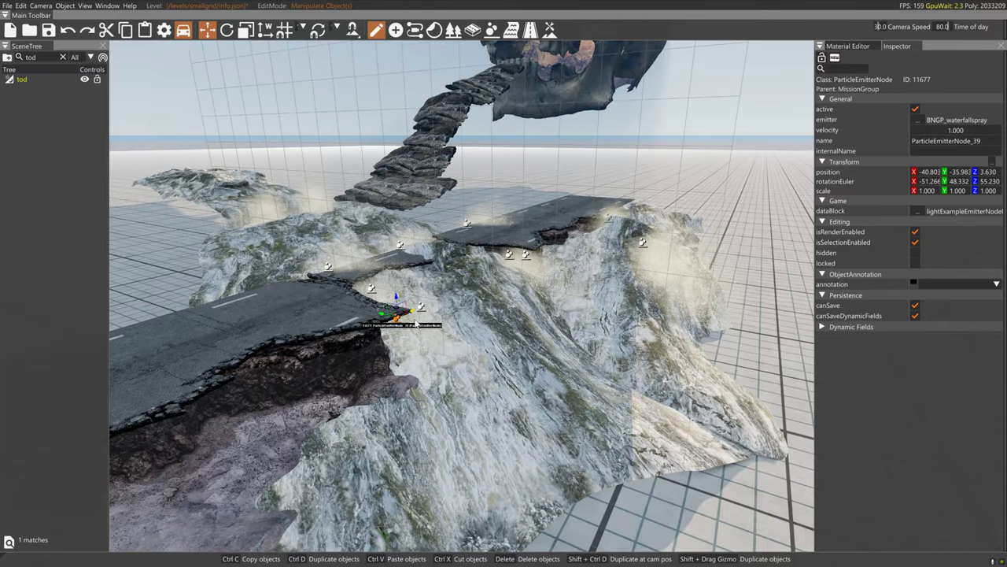
left_click_drag(416, 323, 395, 340)
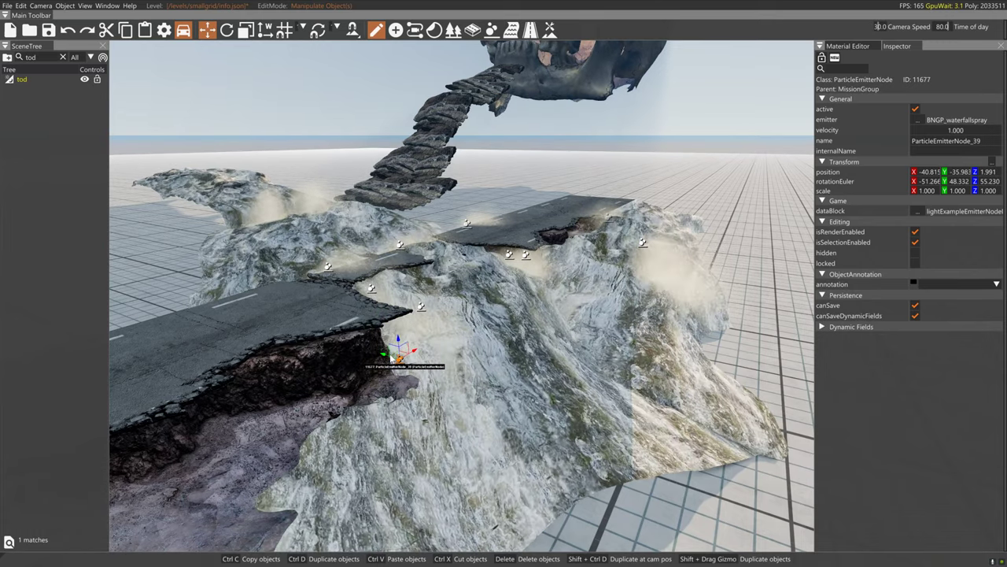
left_click_drag(385, 360, 429, 358)
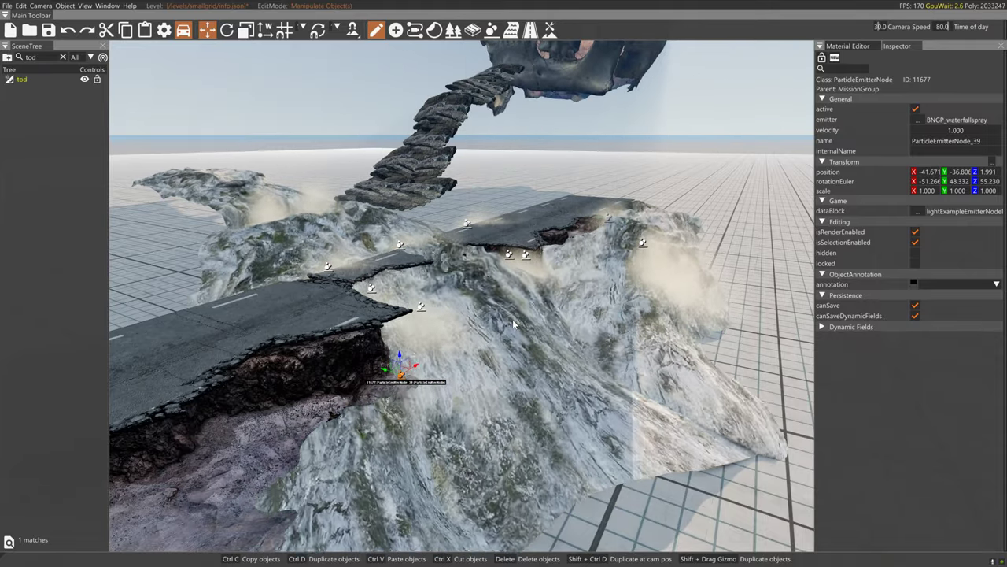
Move the selected spray emitter closer beneath the broken road edge, to about Y -35.70
key("s")
key("d")
right_click_drag(513, 323, 319, 292)
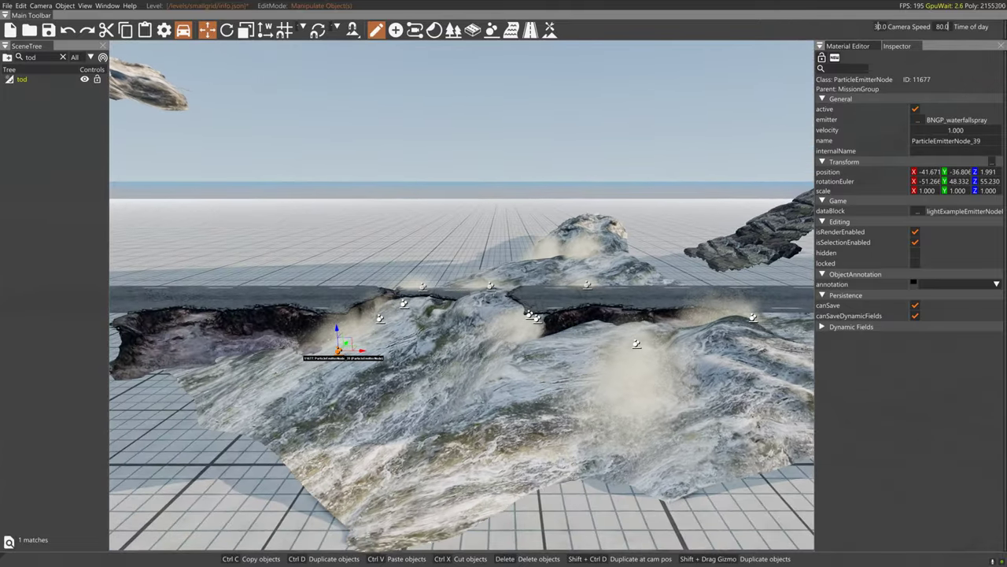
key("d")
right_click_drag(508, 327, 322, 318)
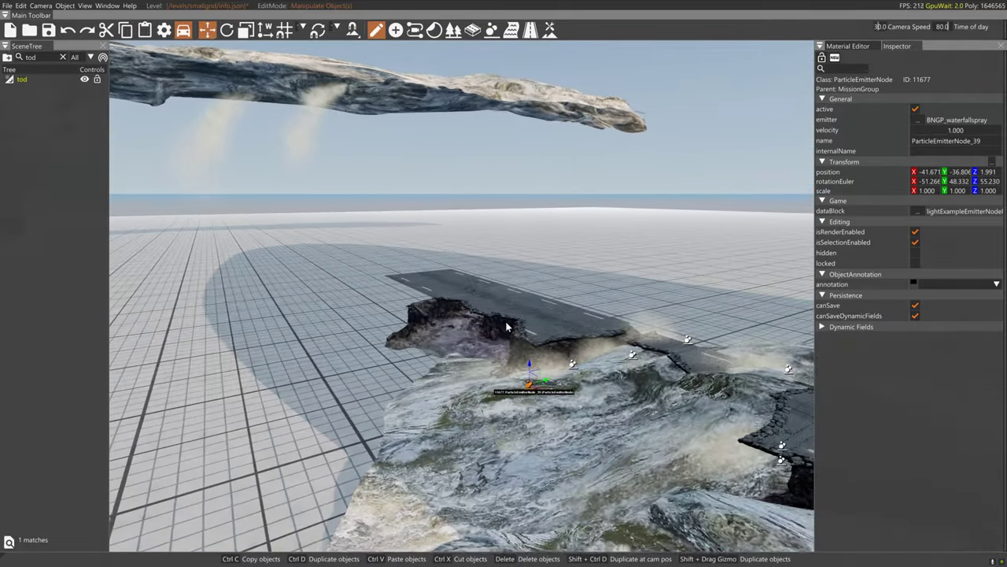
left_click_drag(546, 380, 551, 381)
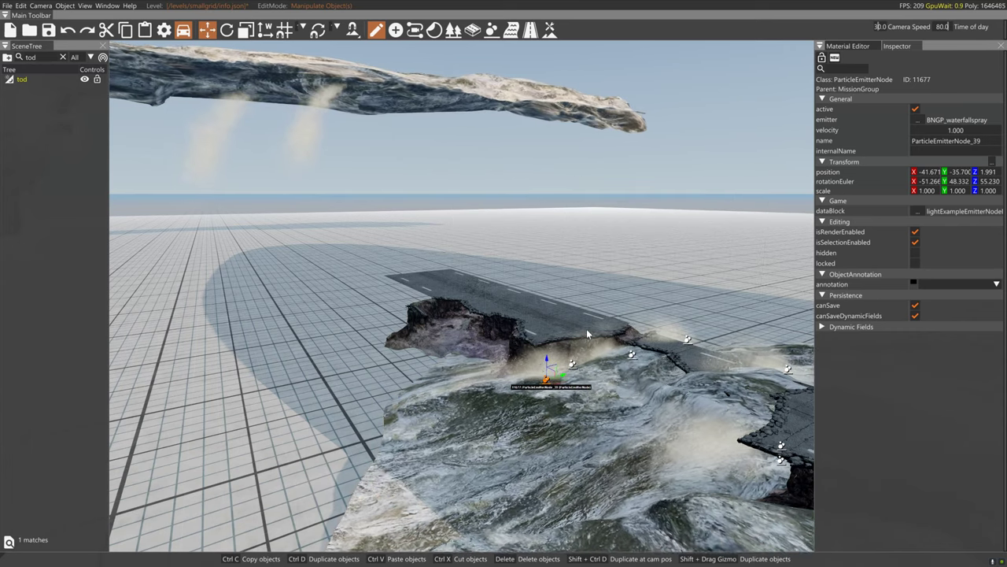
key("alt+Tab")
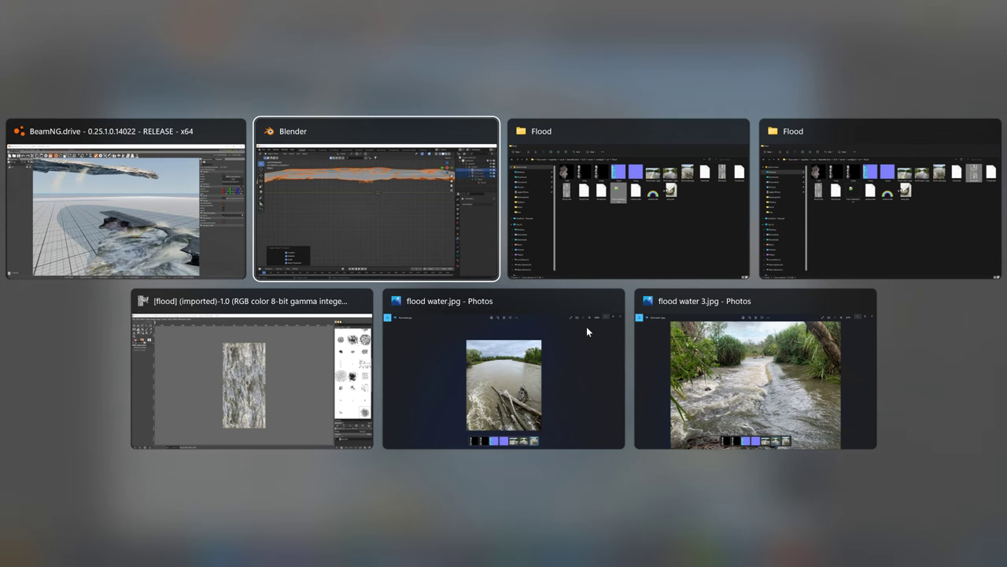
key("alt+Tab")
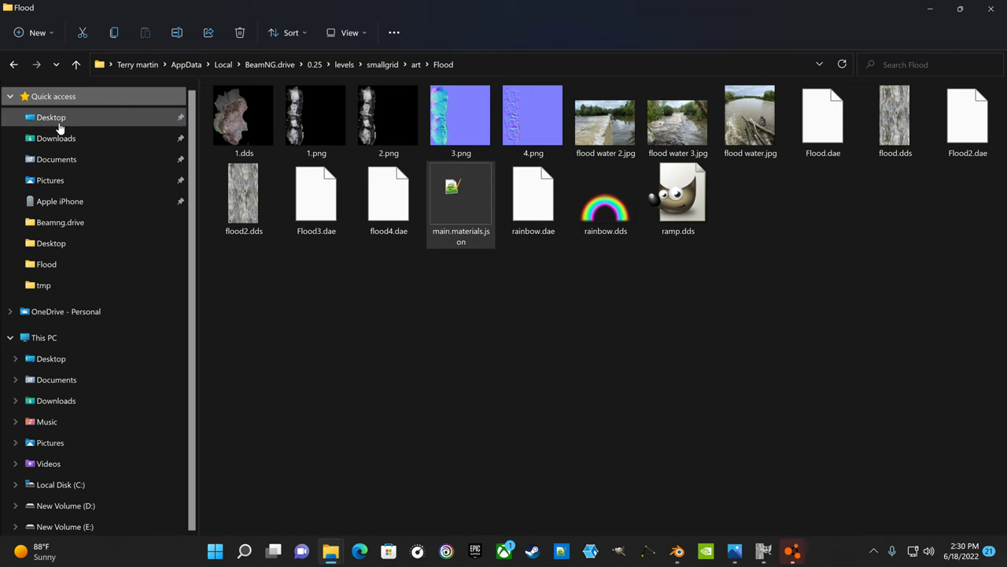
left_click(51, 117)
double_click(484, 207)
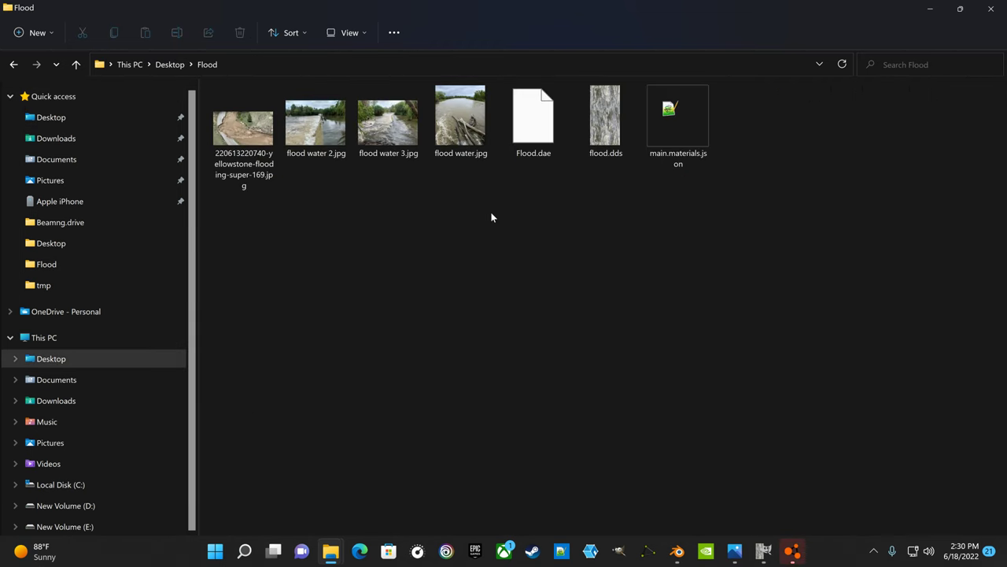
double_click(233, 135)
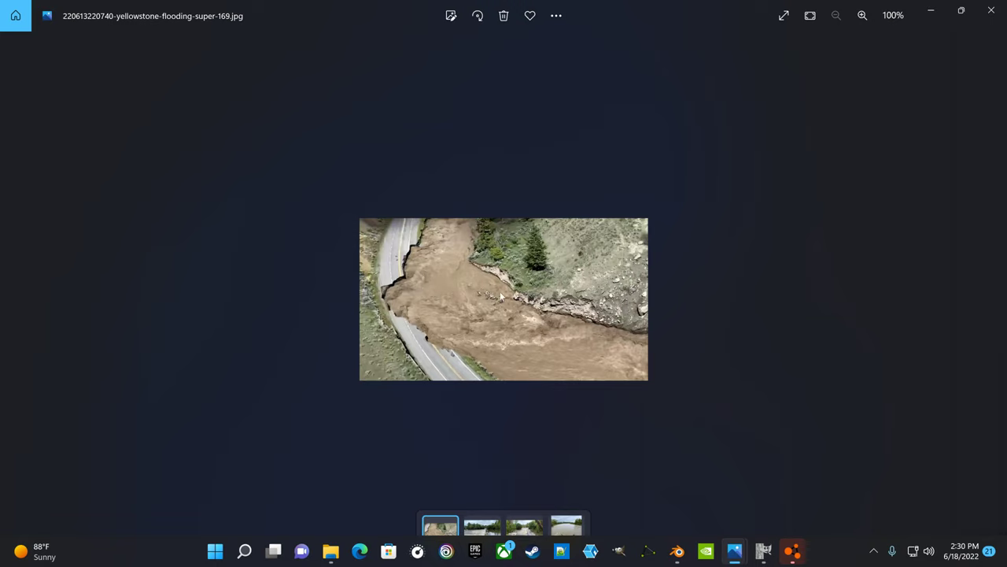
left_click(998, 9)
key("alt+Tab")
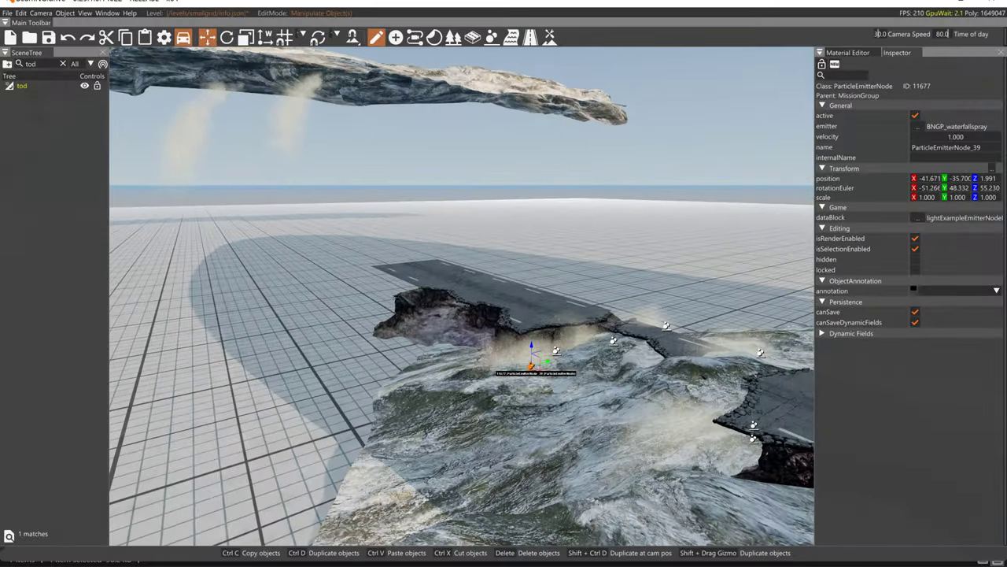
Examine the flooded road from above, checking its eroded edges, the gap and the surrounding spray
right_click_drag(583, 303, 669, 354)
left_click(637, 287)
left_click(639, 285)
left_click(635, 286)
key("w")
left_click(609, 244)
right_click_drag(609, 245, 629, 256)
key("s")
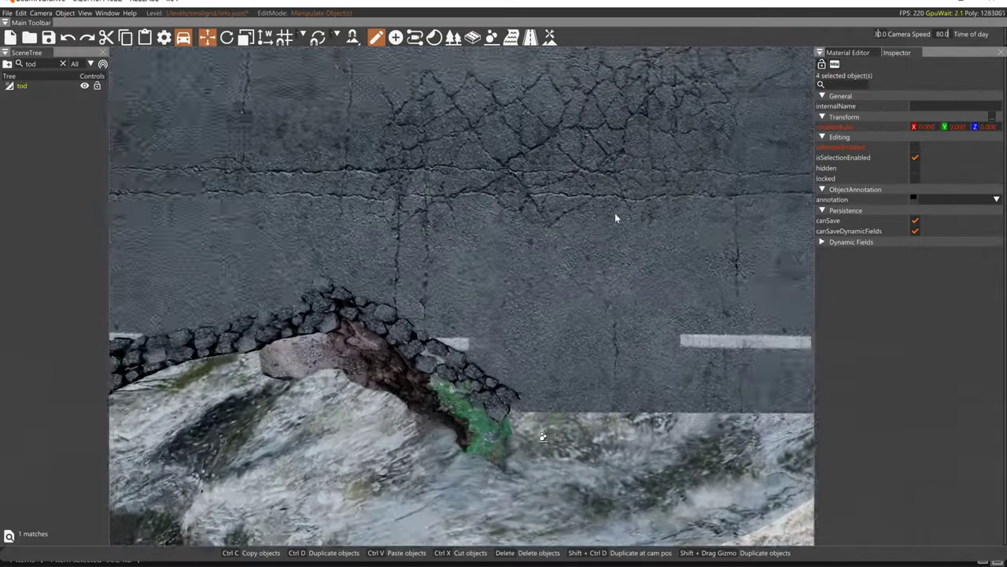
left_click(591, 212)
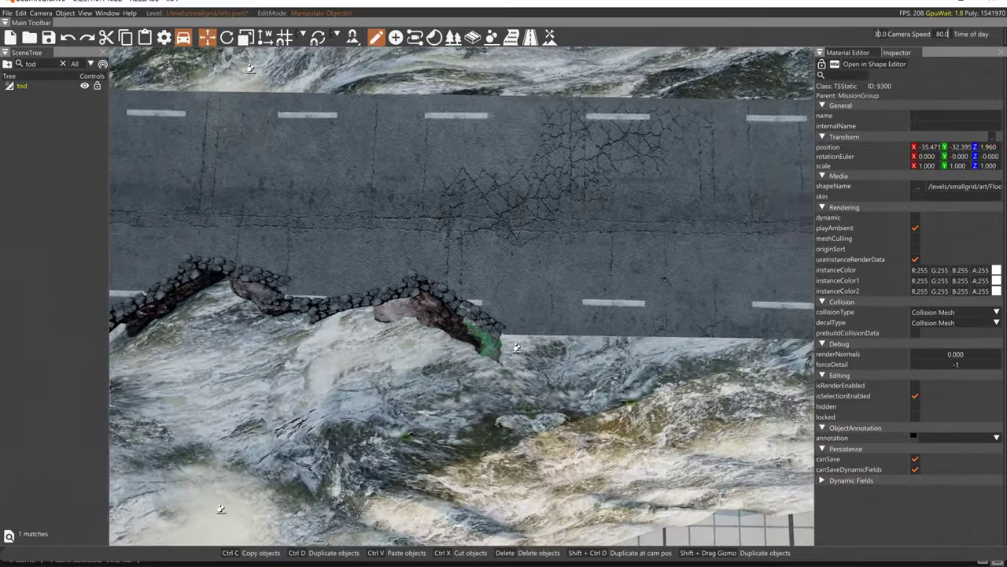
key("s")
key("a")
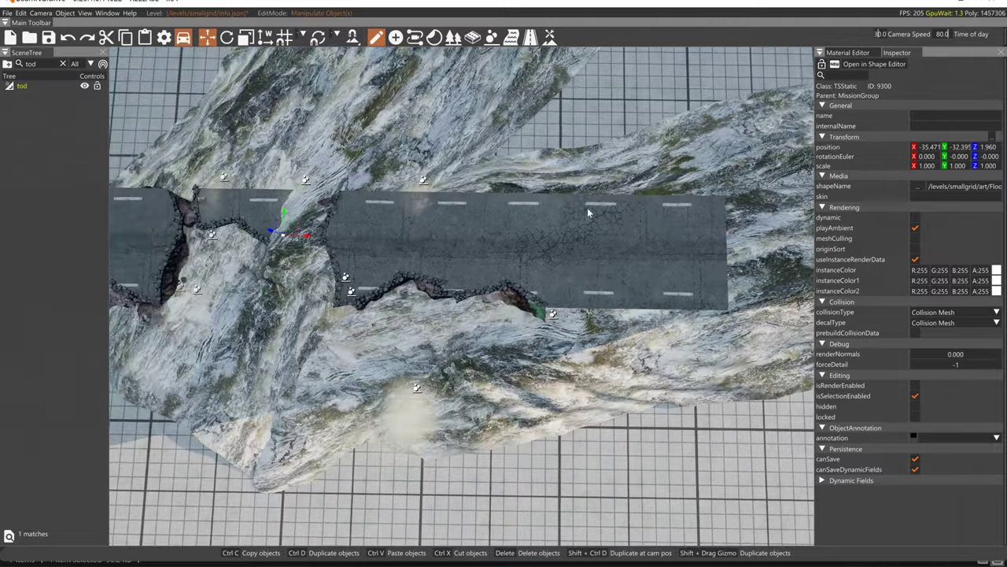
key("a")
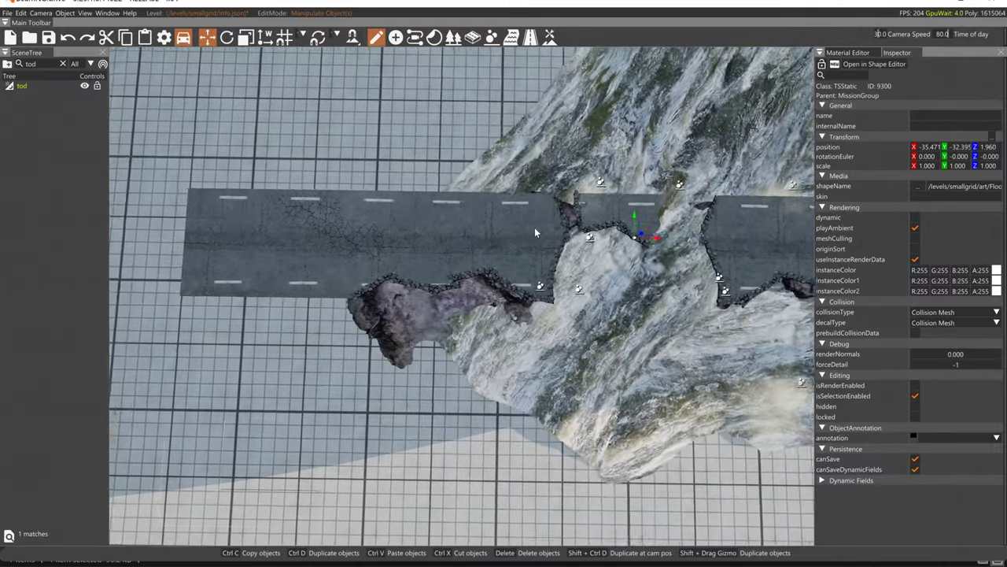
key("w")
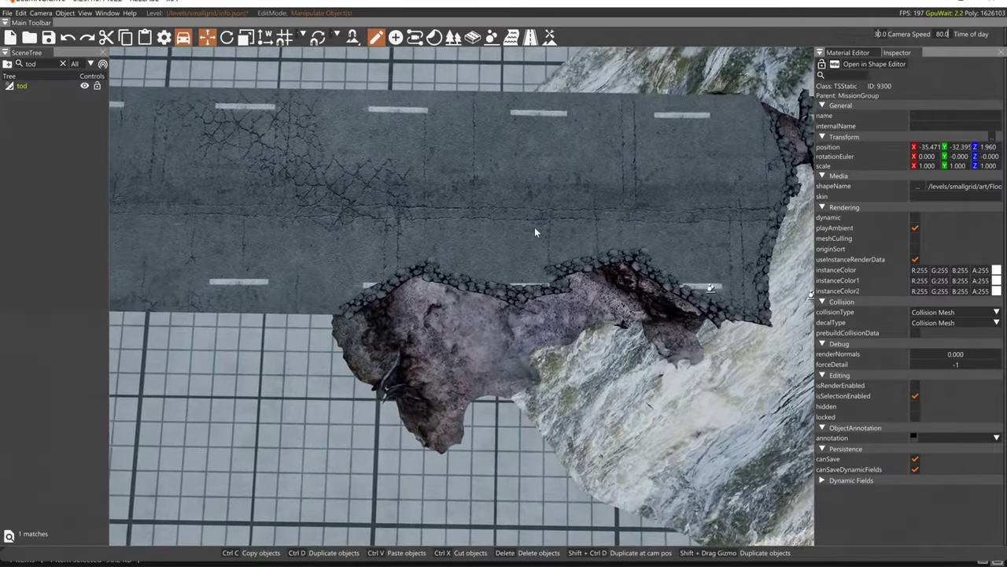
right_click_drag(535, 229, 685, 173)
key("s")
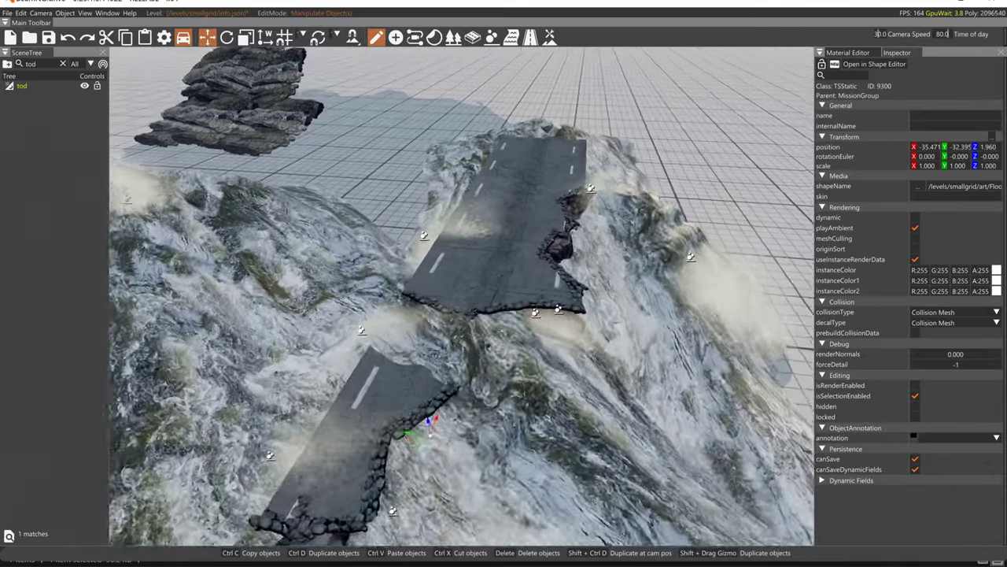
Inspect the spray along the broken slabs and the water on both sides of the road from low angles
key("w")
right_click_drag(535, 228, 576, 169)
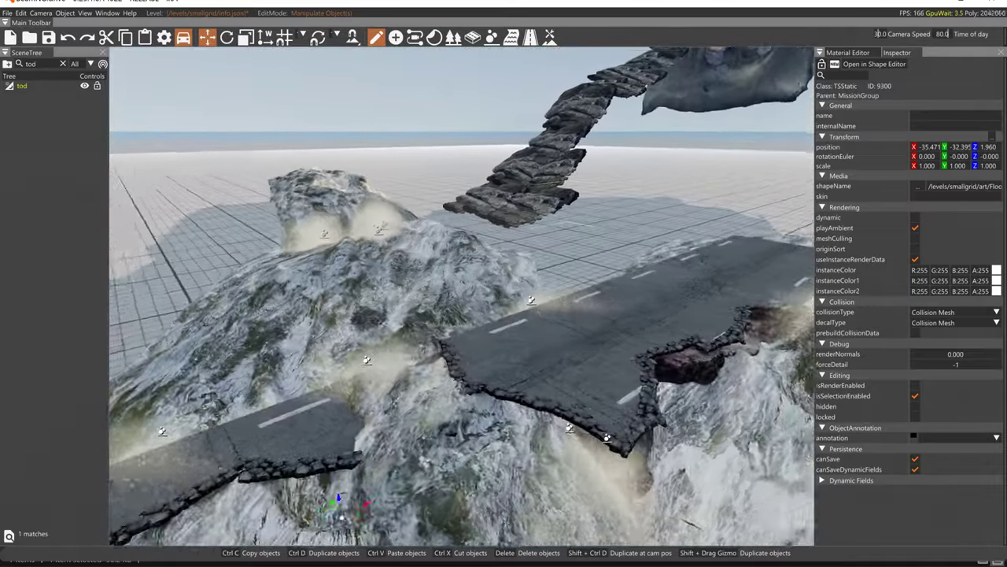
key("d")
right_click_drag(504, 283, 358, 296)
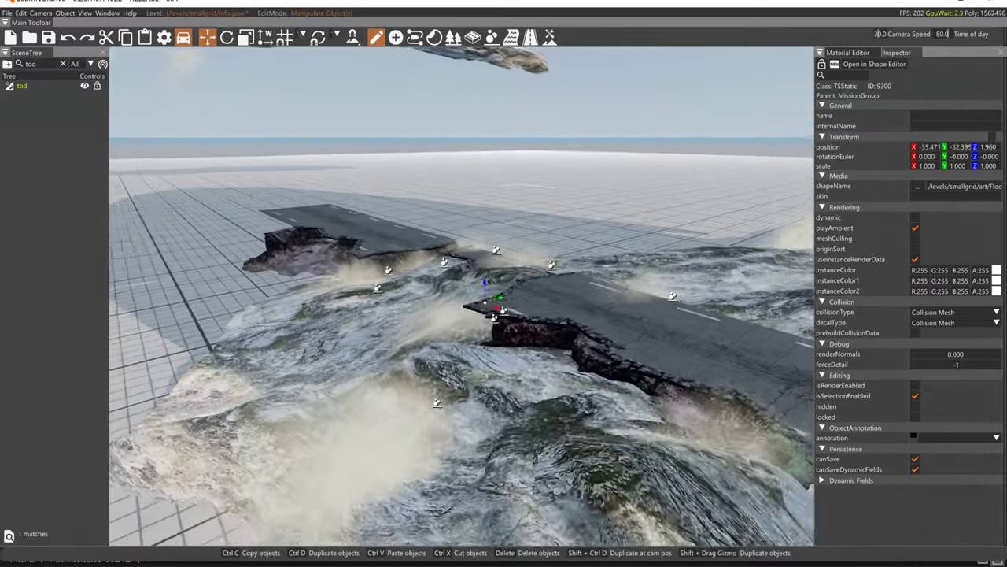
key("d")
right_click_drag(503, 283, 453, 277)
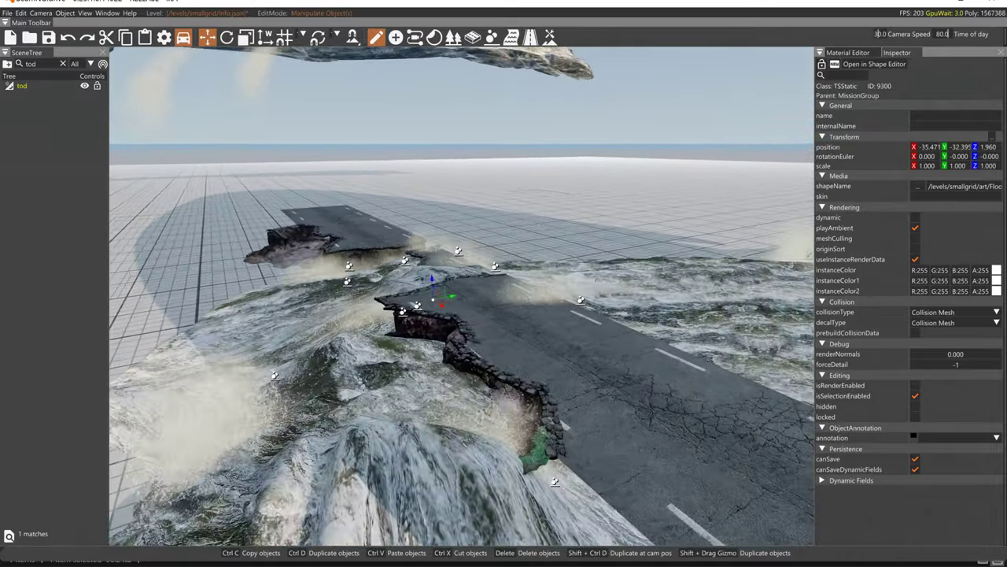
key("d")
key("d")
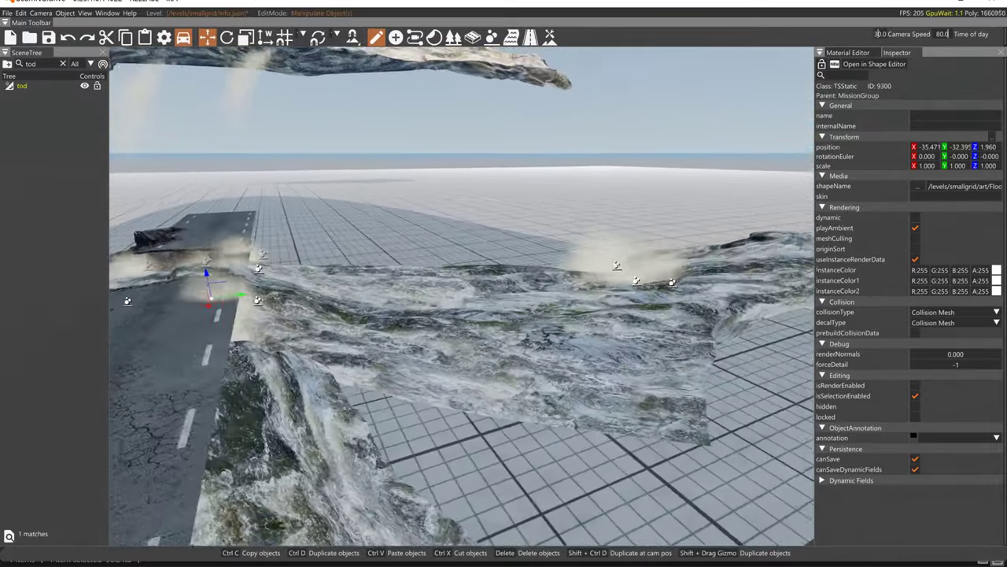
right_click_drag(504, 283, 170, 268)
key("d")
key("d")
Create a river 10 wide and 5 deep along the flood mesh, from its far end to beyond the road at about X -44.94, Y -56.38
key("s")
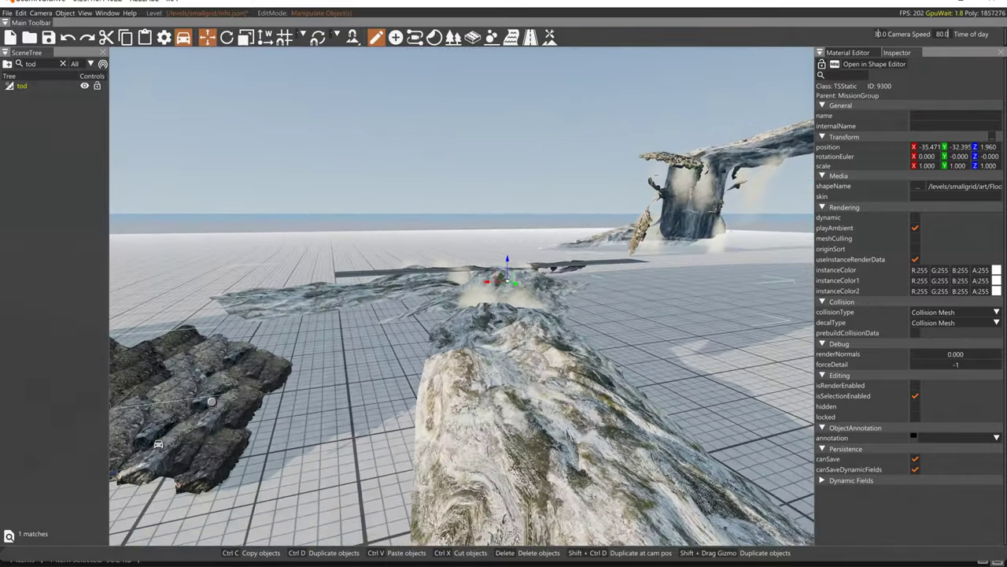
right_click_drag(354, 201, 317, 211)
key("s")
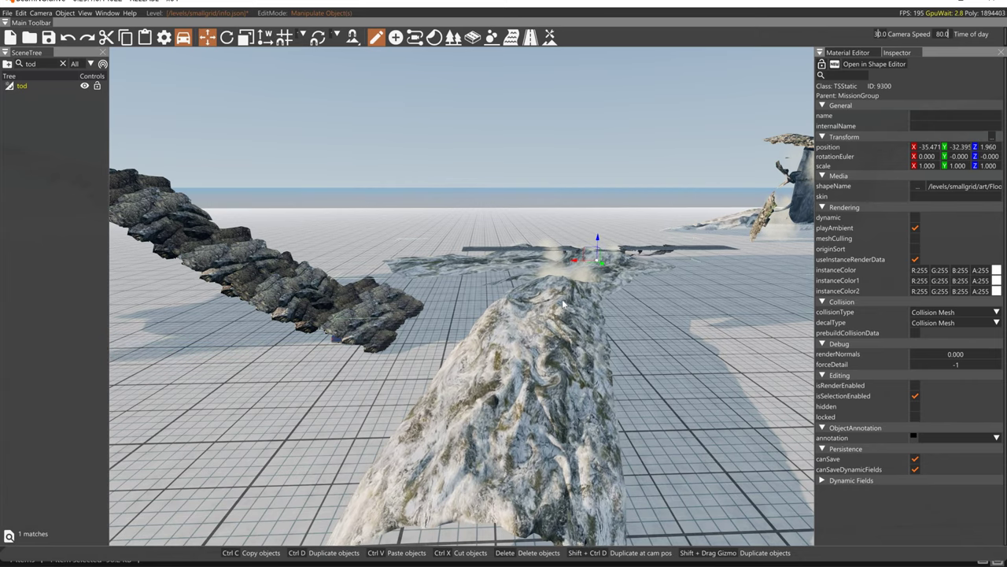
left_click(512, 37)
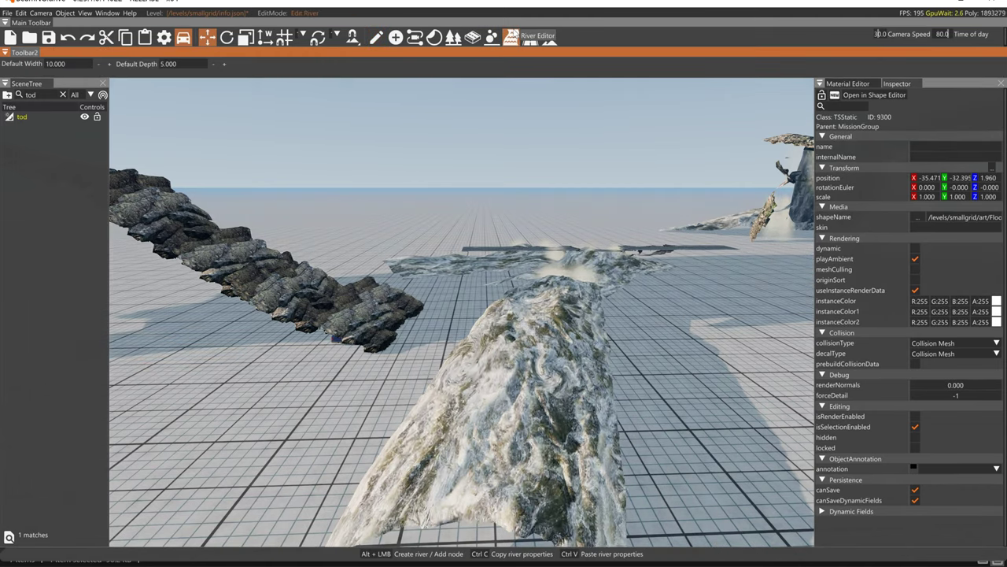
left_click(496, 495, "alt")
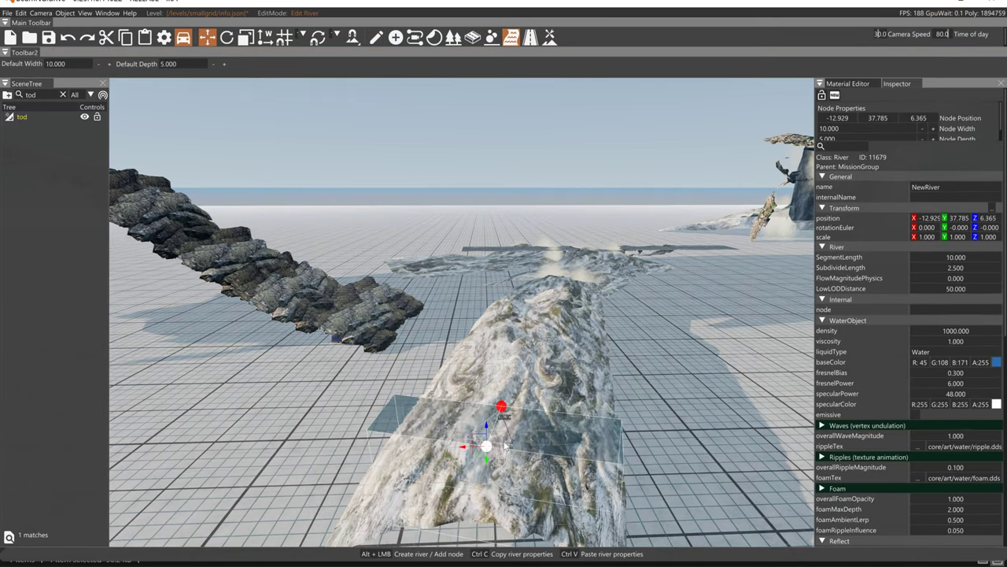
left_click(530, 334, "alt")
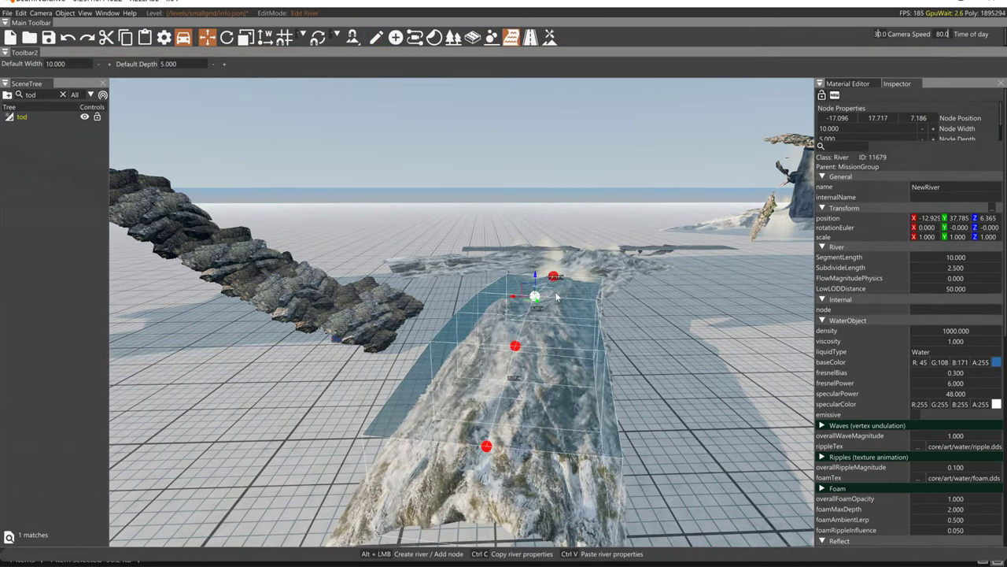
left_click(605, 269, "alt")
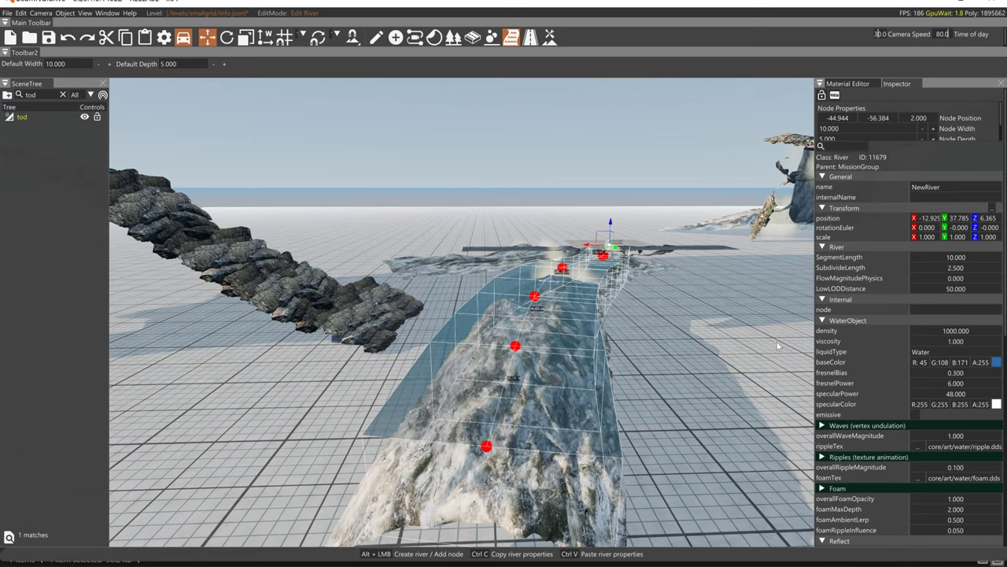
Lower the river's leading nodes into the flood mesh, with the first at about Z 4.31, the second 5.02 and the fourth 5.26
left_click(487, 447)
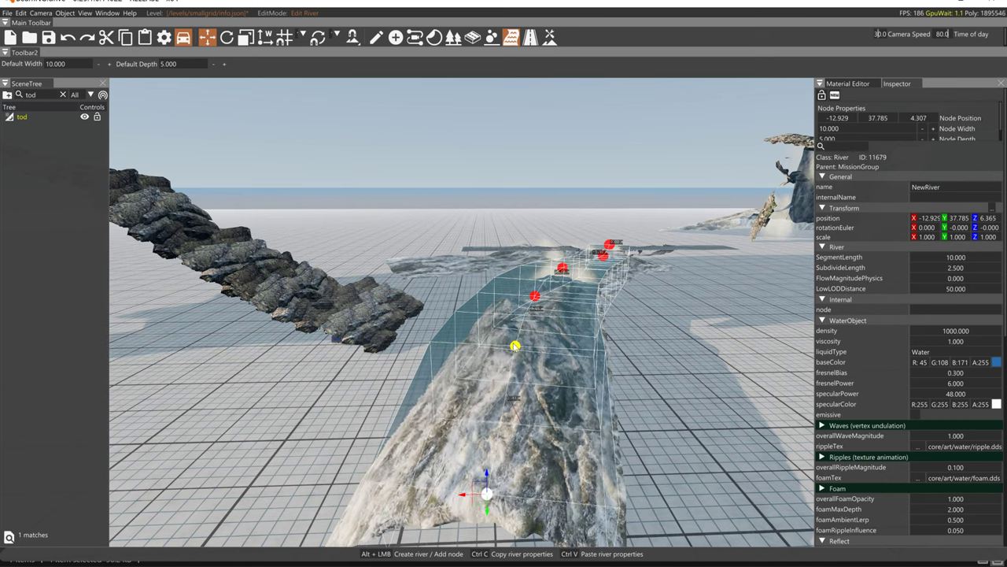
left_click(513, 346)
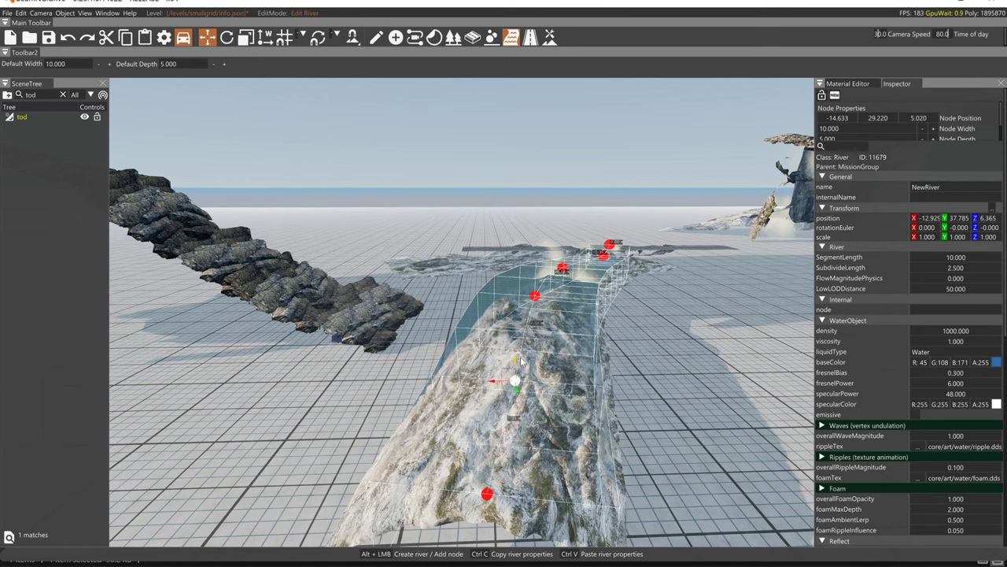
left_click(534, 296)
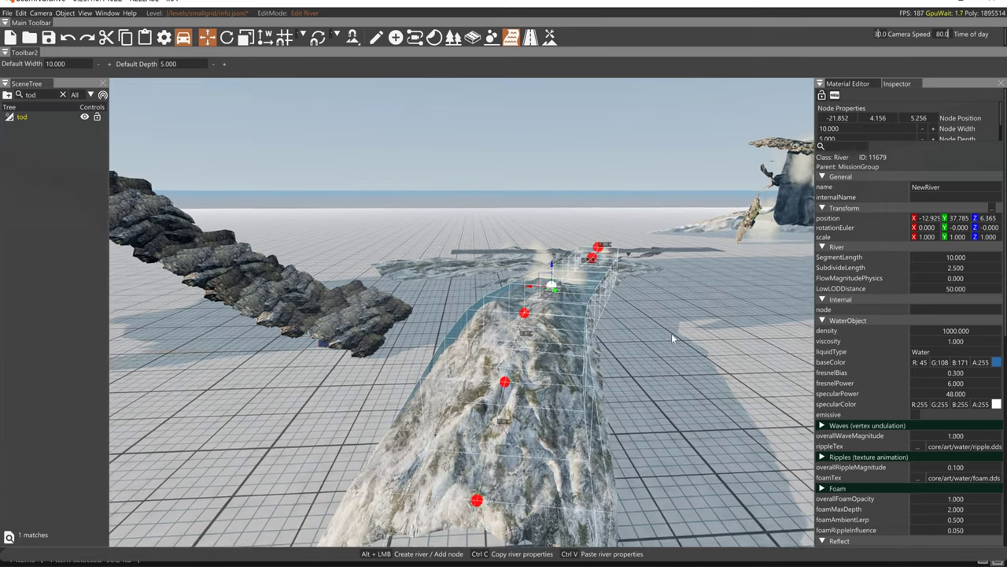
left_click(671, 332)
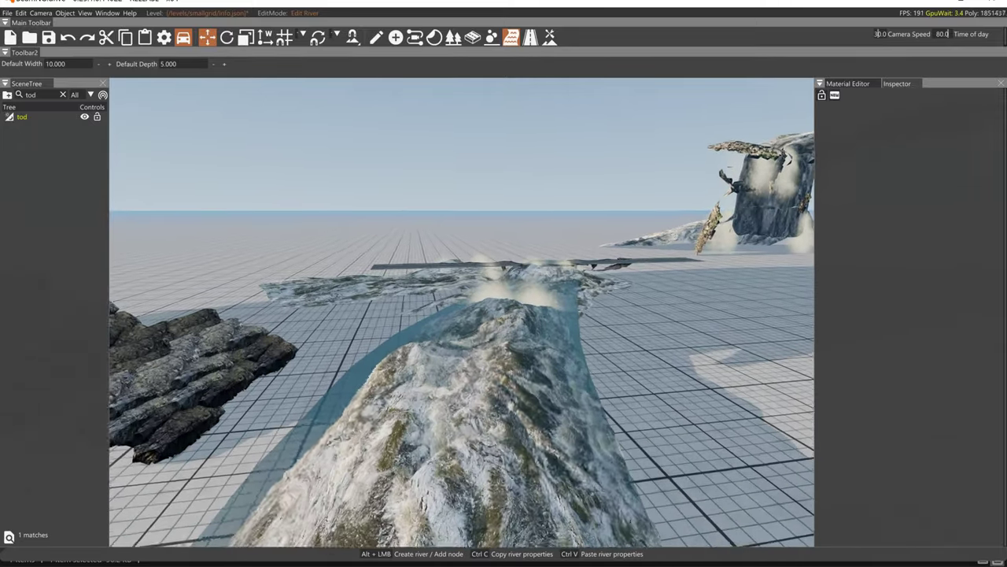
Inspect how the river surface fits around the flood mesh, and select the river to show its properties
key("w")
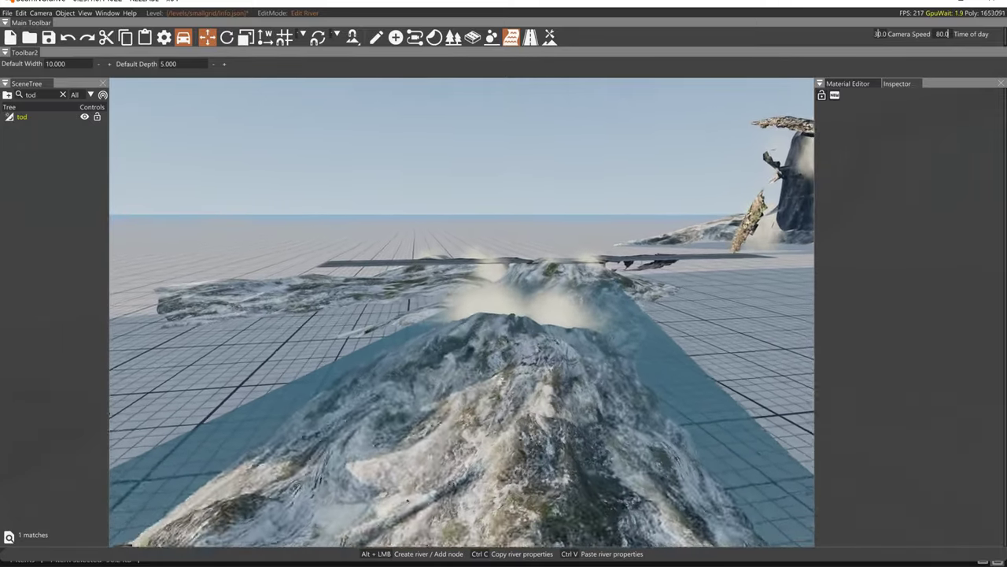
key("w")
right_click_drag(492, 271, 692, 339)
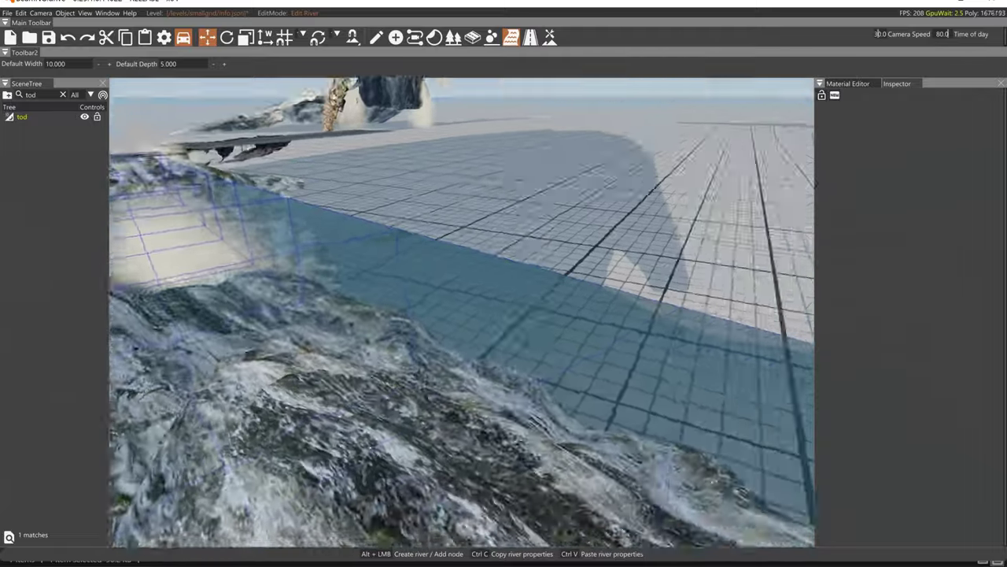
right_click_drag(409, 393, 579, 434)
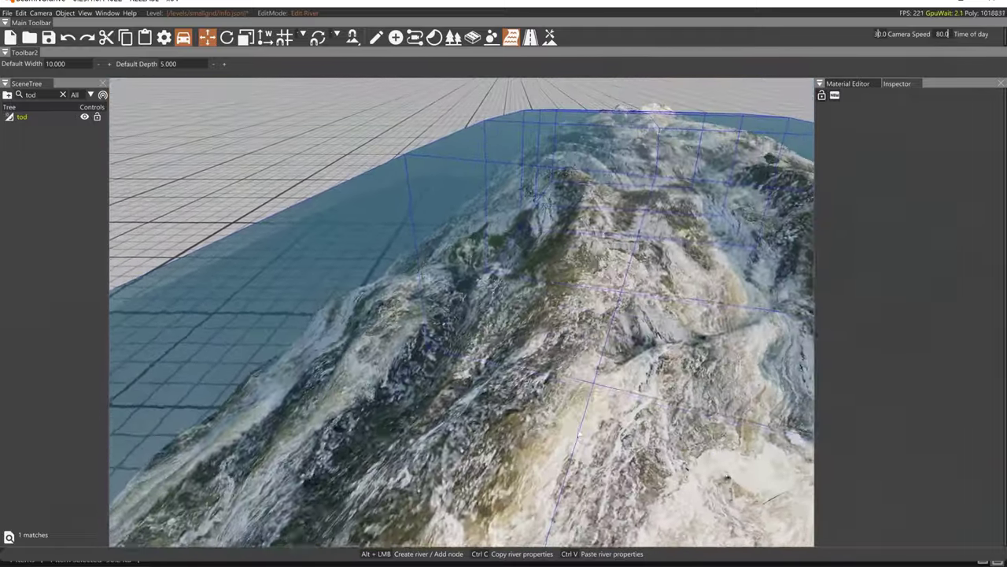
left_click(582, 425)
left_click(679, 101)
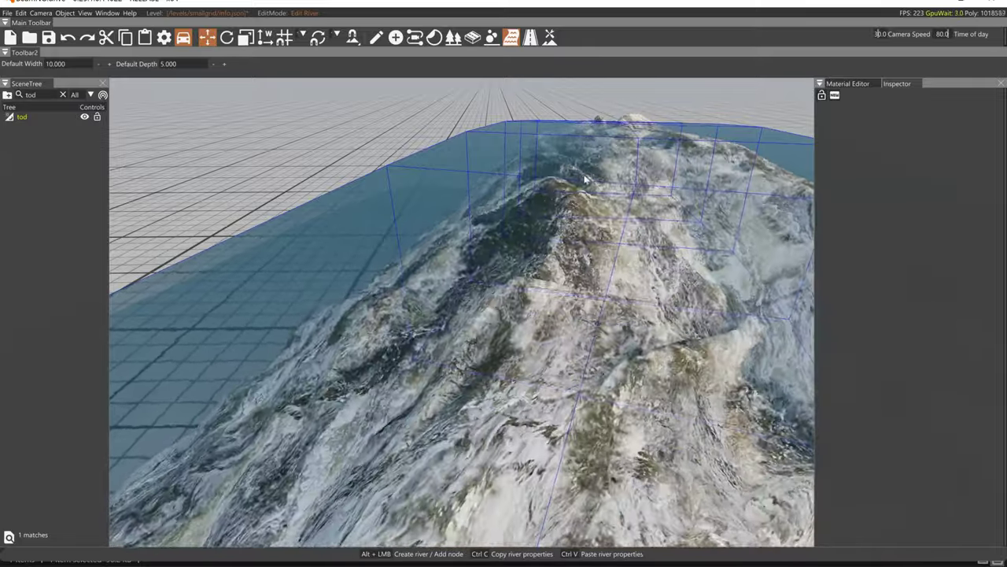
key("s")
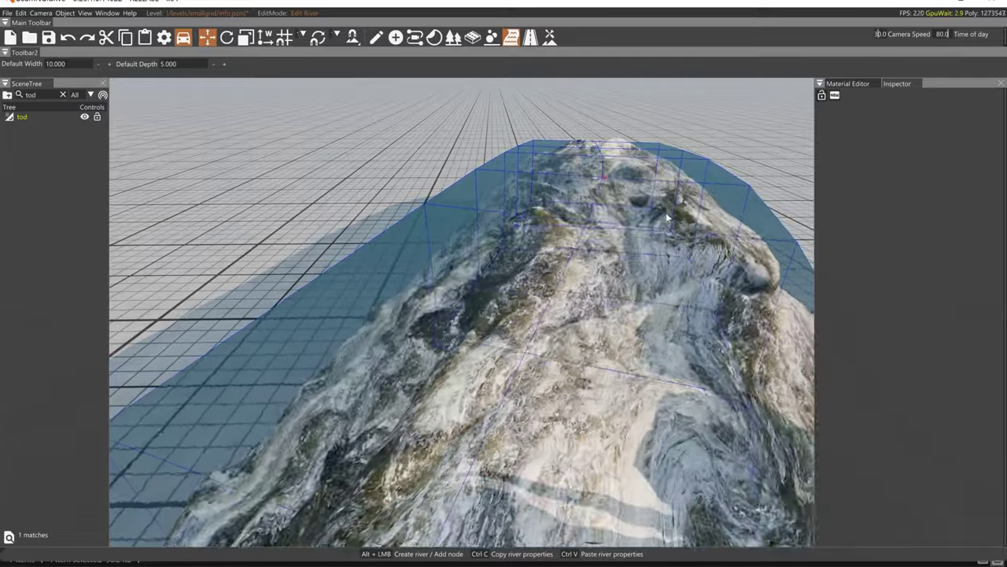
left_click(665, 212)
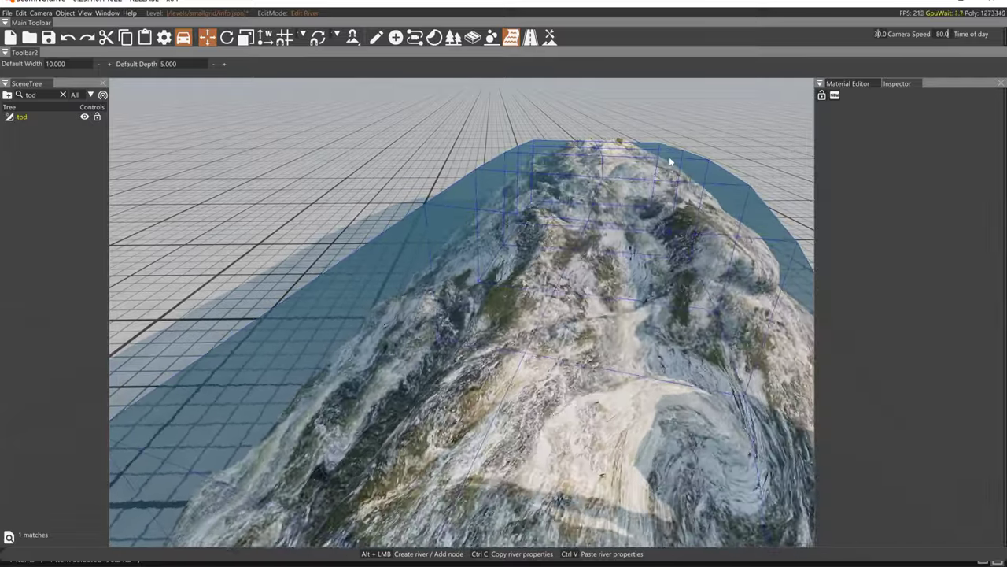
left_click(668, 157)
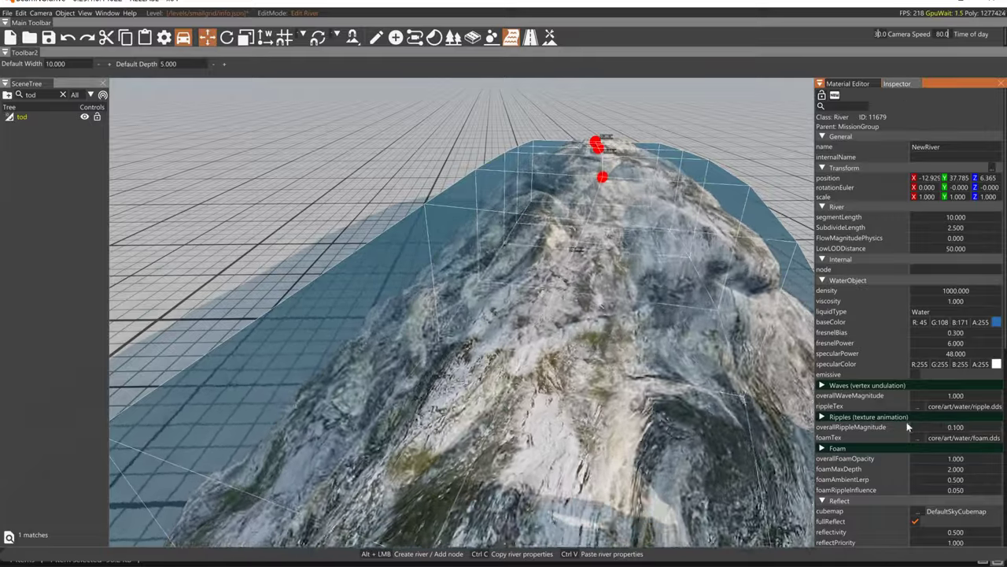
Set the river's wetDepth to 9.7 and wetDarkening to 1.3
scroll(931, 425, "down", 3)
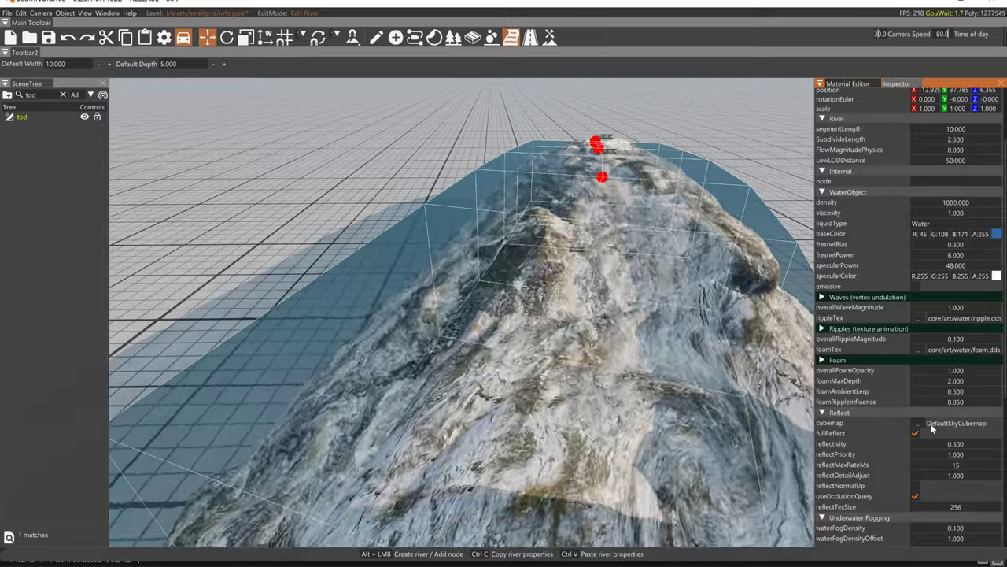
scroll(931, 425, "down", 3)
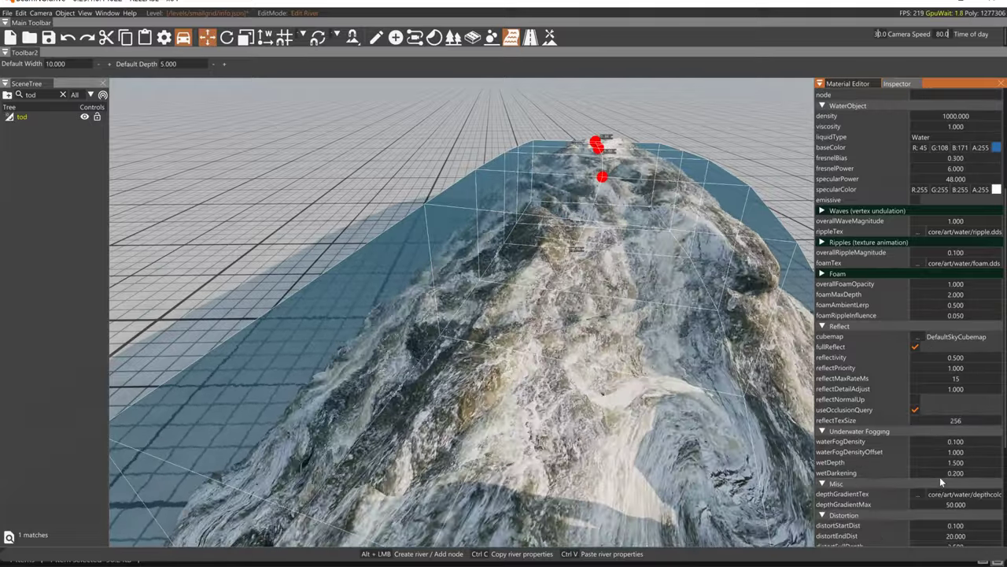
mouse_move(950, 471)
left_mouse_down()
mouse_move(970, 472)
mouse_move(951, 481)
left_mouse_up()
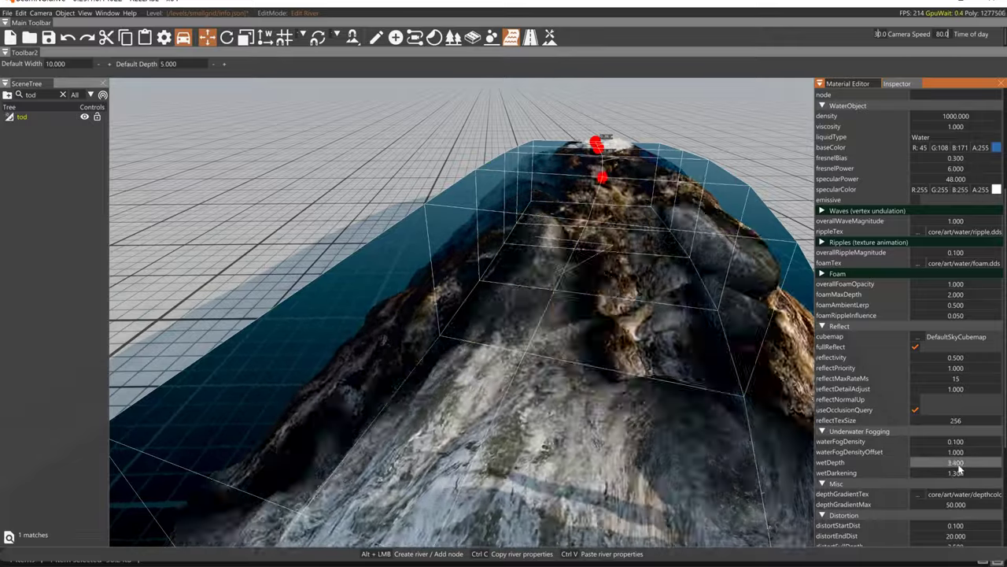
left_click_drag(958, 465, 978, 467)
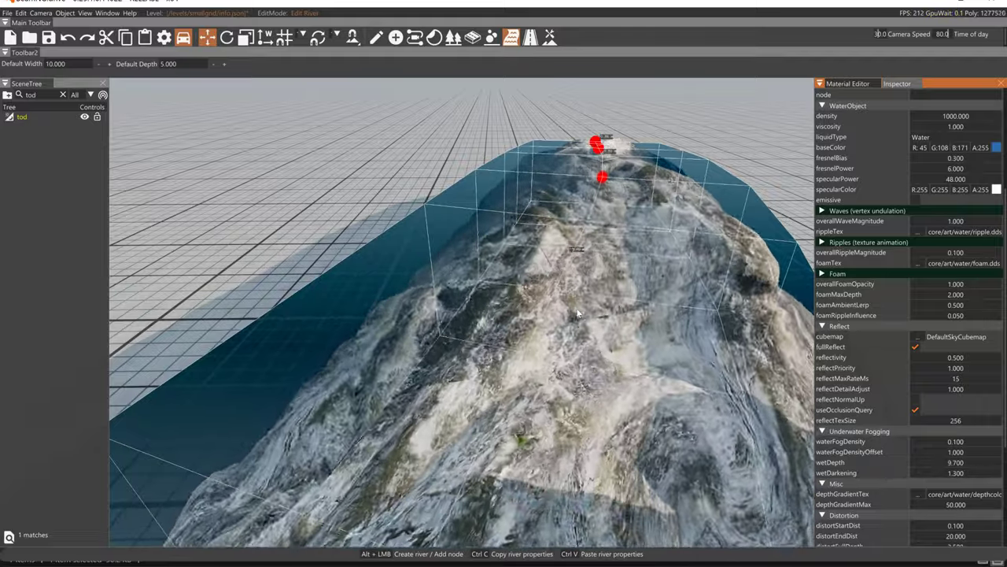
Lower the river node midway along the flood mesh, upstream of the spray, toward the rock surface
key("d")
right_click_drag(483, 259, 243, 259)
left_click(463, 245)
mouse_move(466, 237)
left_mouse_down()
mouse_move(467, 281)
mouse_move(468, 253)
left_mouse_up()
right_click_drag(468, 254, 657, 318)
key("s")
key("a")
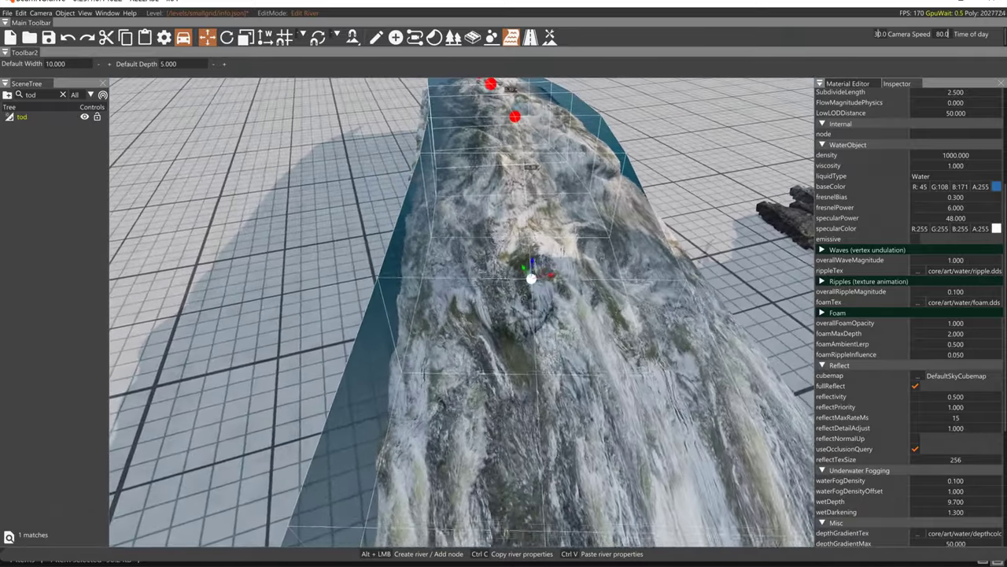
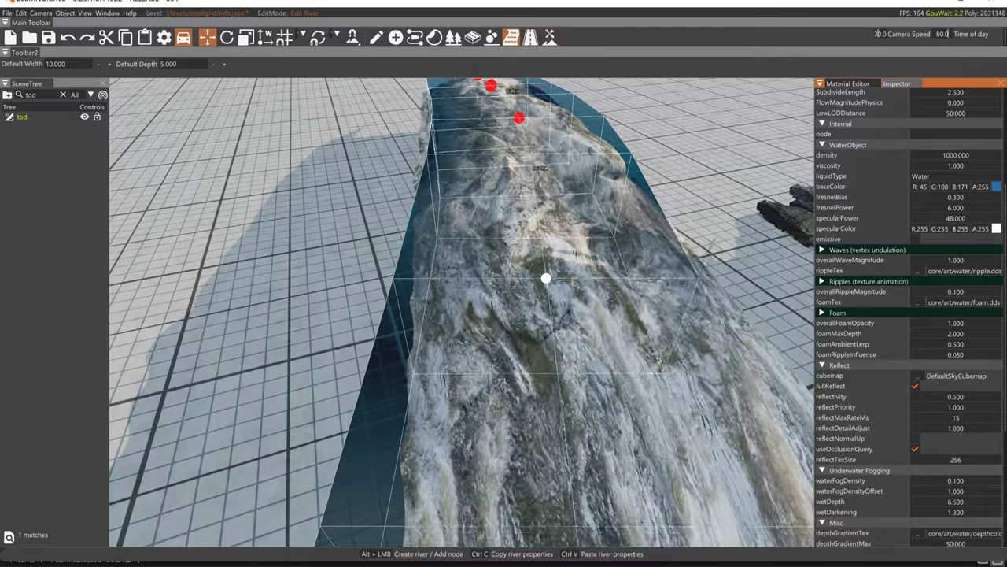
Refine the height of the node upstream of the spray to about Z 4.19, judging it from the side
right_click_drag(546, 278, 386, 269)
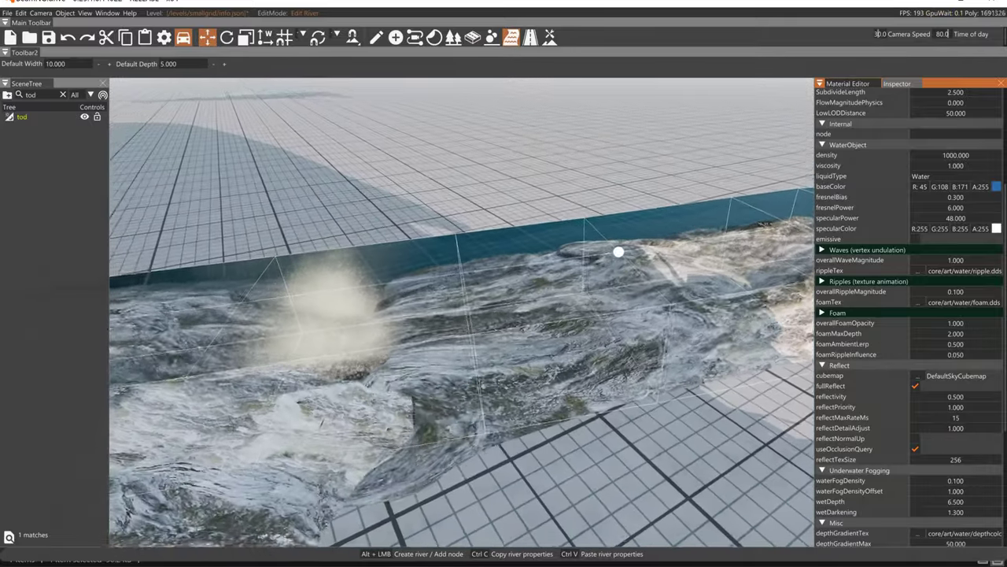
left_click(656, 262)
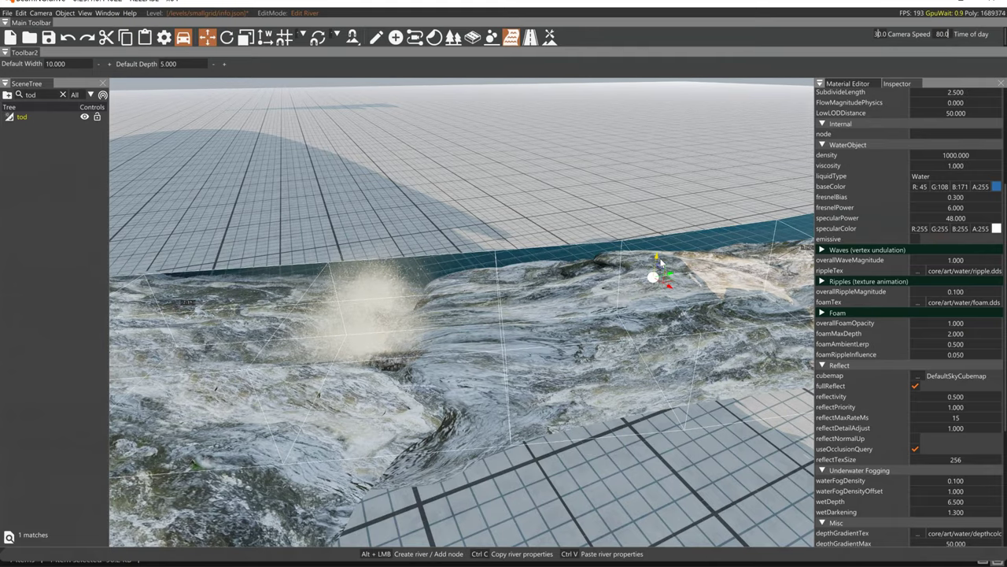
key("a")
right_click_drag(661, 264, 716, 234)
left_click(661, 289)
key("a")
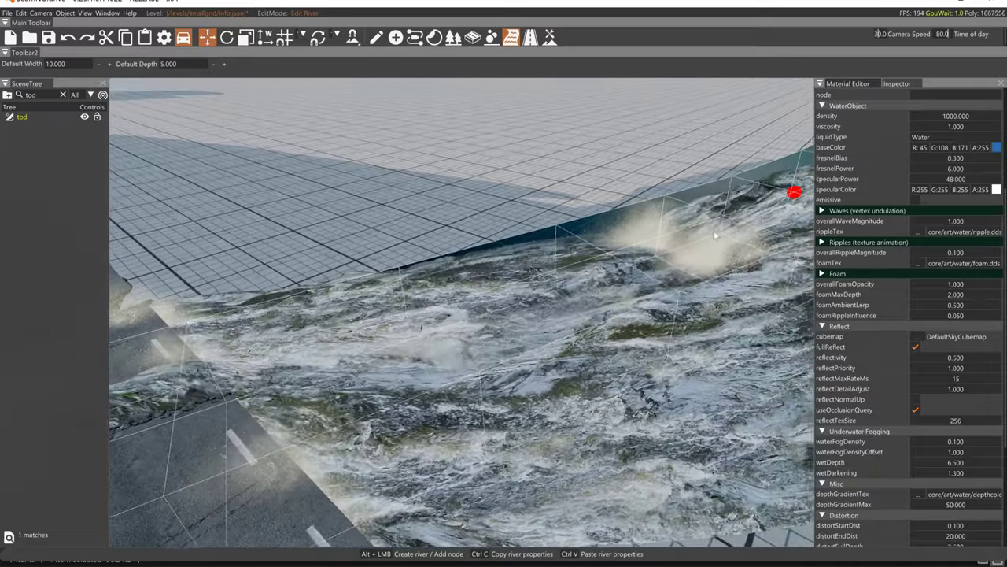
Move the river node beside the spray emitters to about X -26.01, Y -4.66, Z 1.15
key("alt")
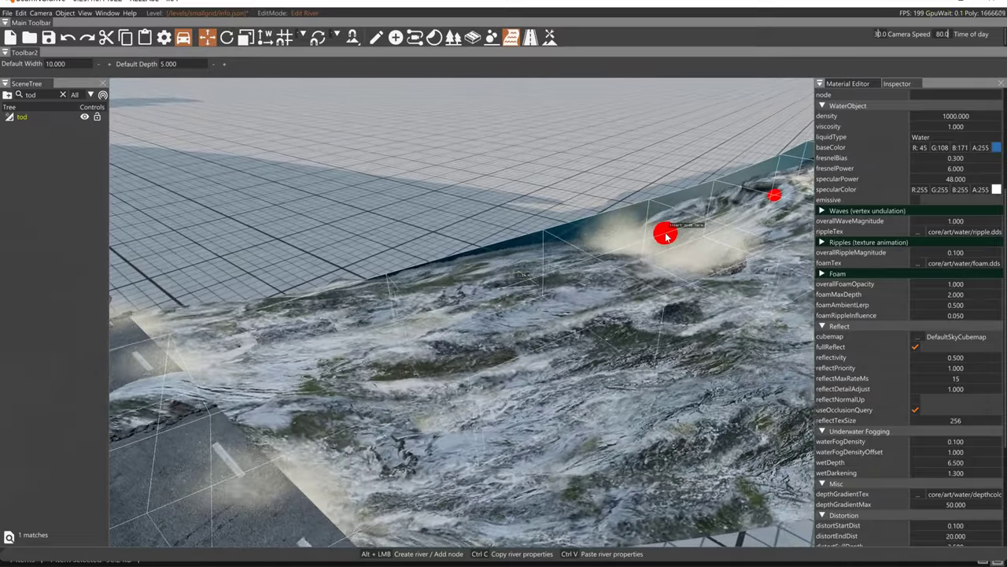
left_click(666, 234)
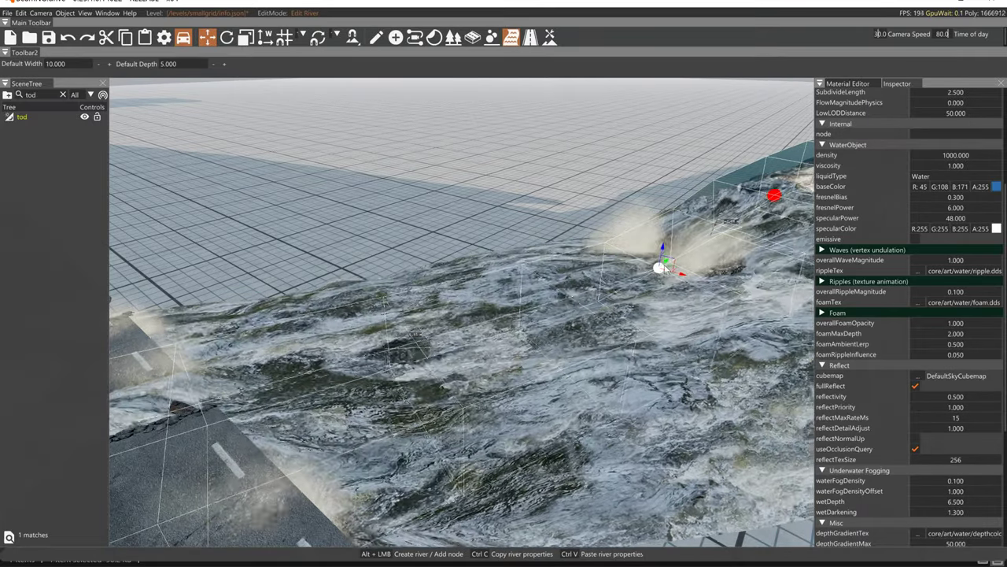
left_click(694, 251)
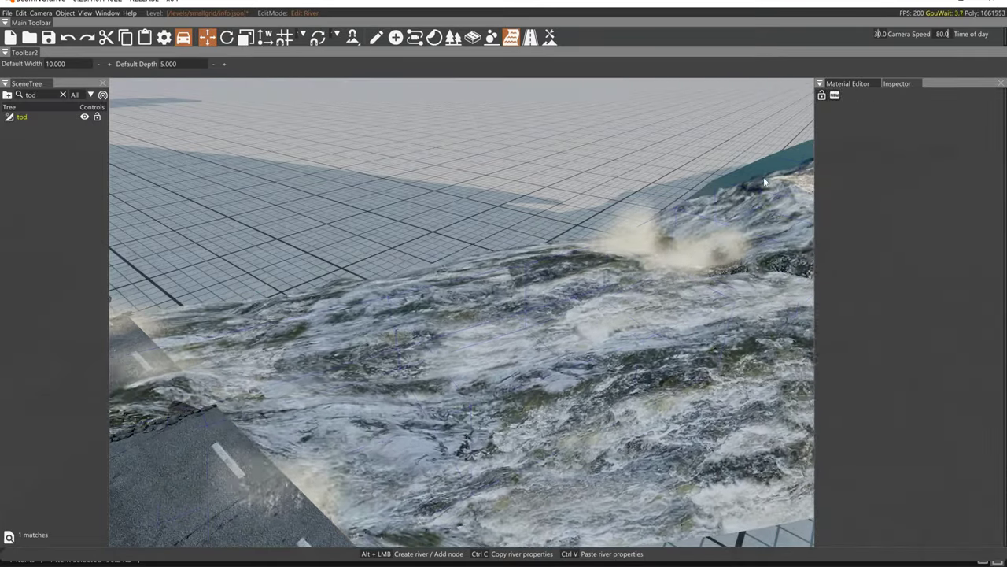
left_click(659, 267)
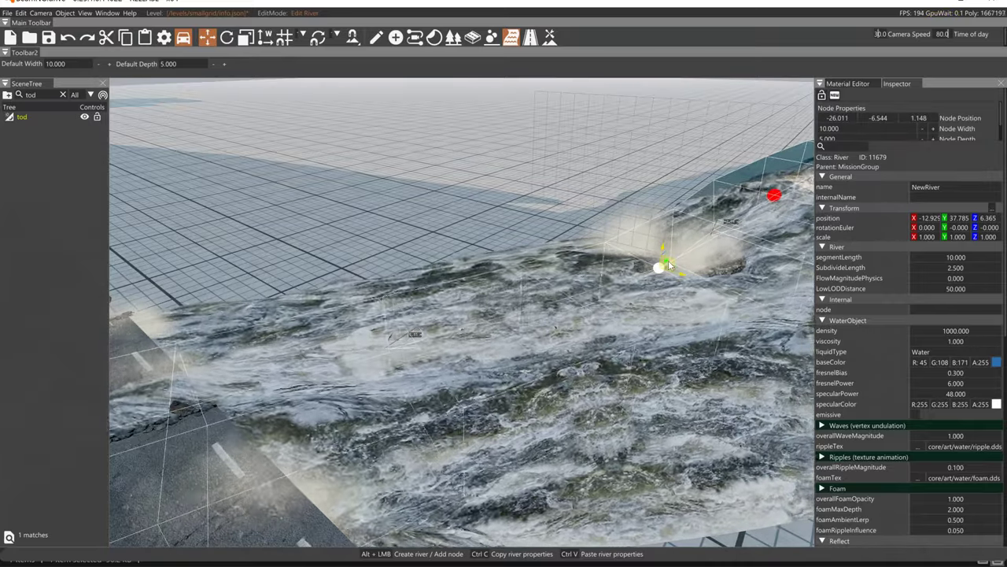
left_click(664, 265)
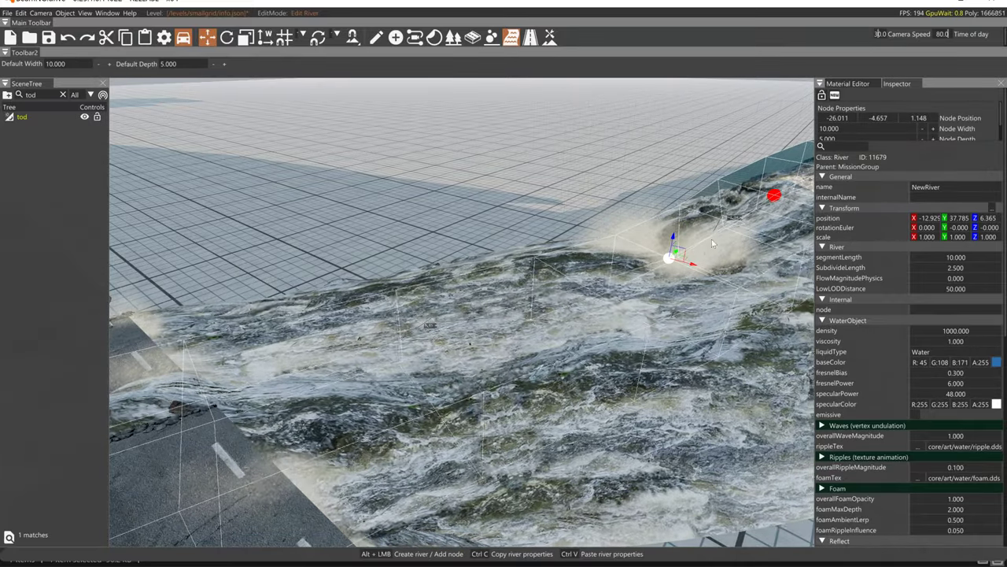
left_click(734, 215)
left_click(739, 203)
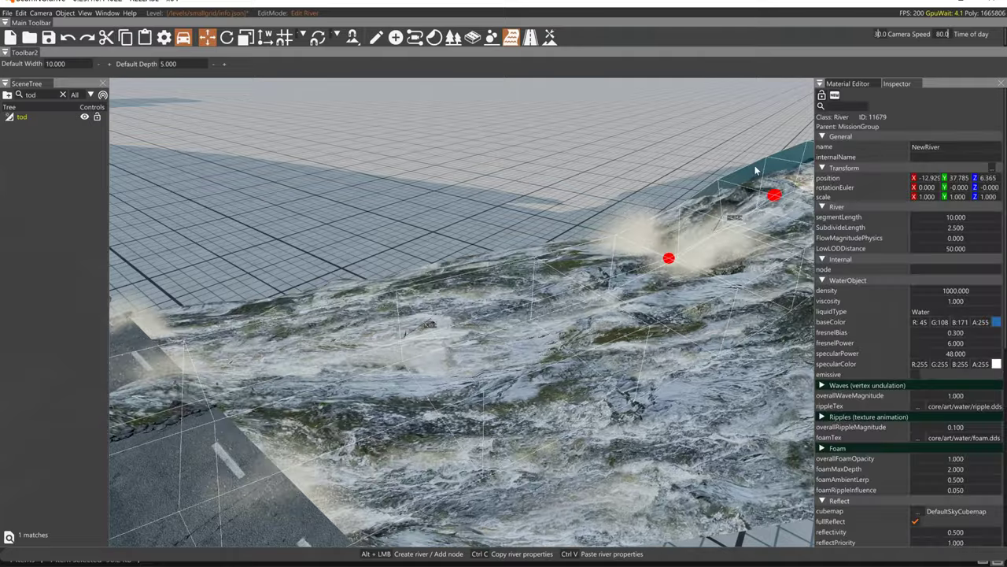
Position the river node beside the upstream edge of the road at about X -32.64, Y -27.26, Z 3.38
mouse_move(736, 228)
left_mouse_down()
mouse_move(590, 329)
mouse_move(650, 271)
mouse_move(300, 395)
left_mouse_up()
key("d")
right_click_drag(300, 396, 494, 267)
mouse_move(494, 267)
left_mouse_down()
mouse_move(492, 218)
mouse_move(491, 250)
left_mouse_up()
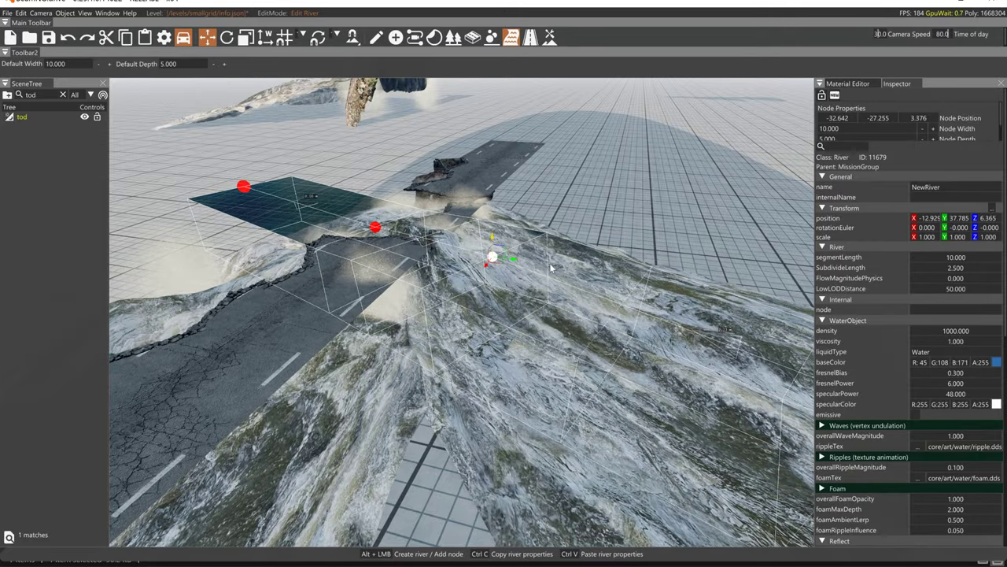
Move the river node just beyond the broken road edge to about X -37.06, Y -35.23, Z 1.83
key("a")
right_click_drag(551, 268, 610, 267)
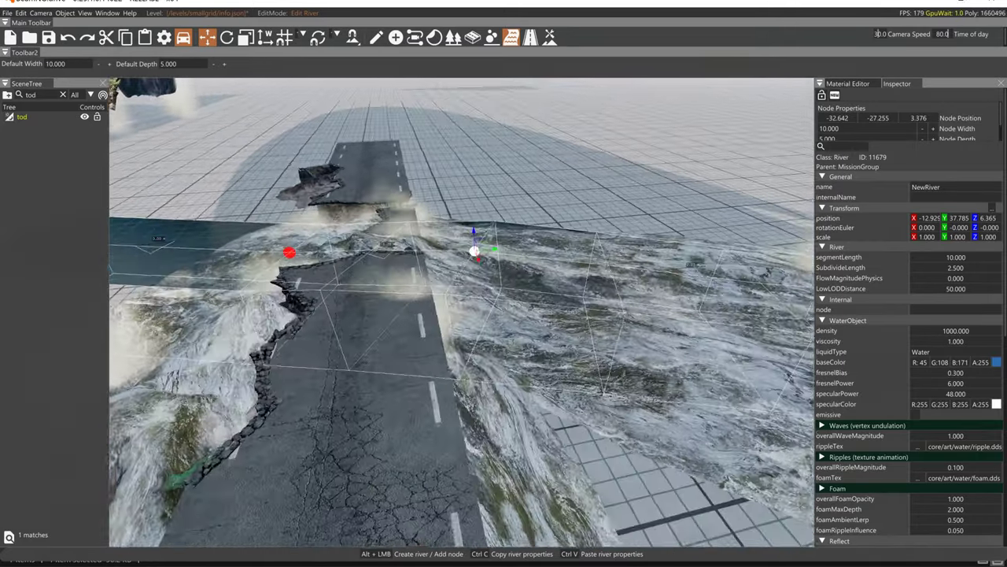
right_click_drag(461, 274, 445, 279)
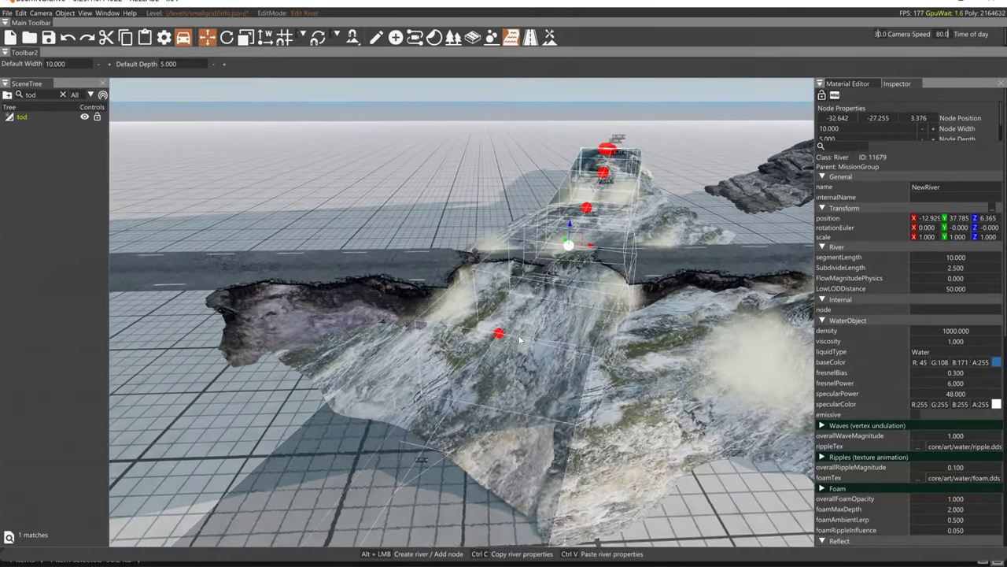
left_click(516, 333)
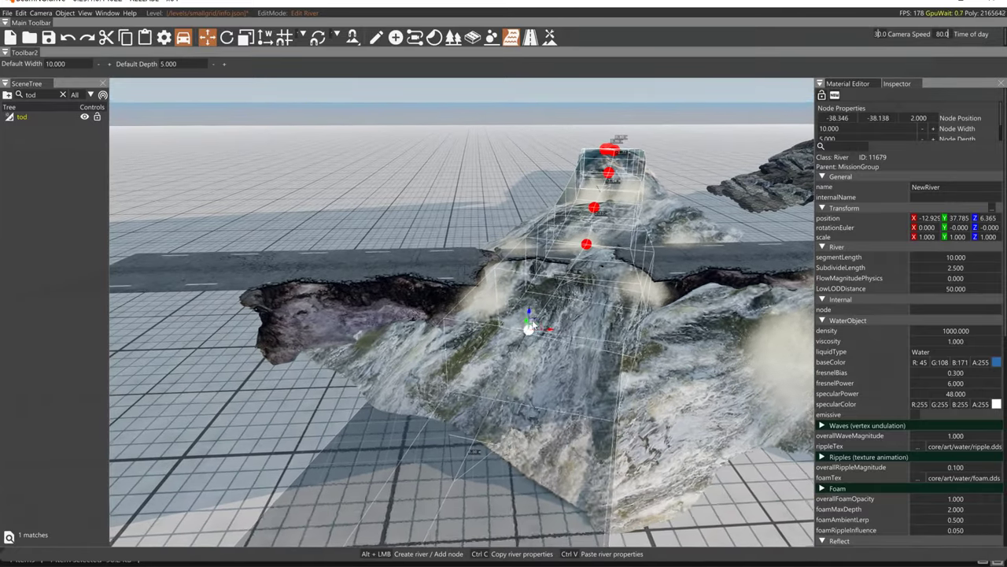
left_click_drag(532, 323, 564, 311)
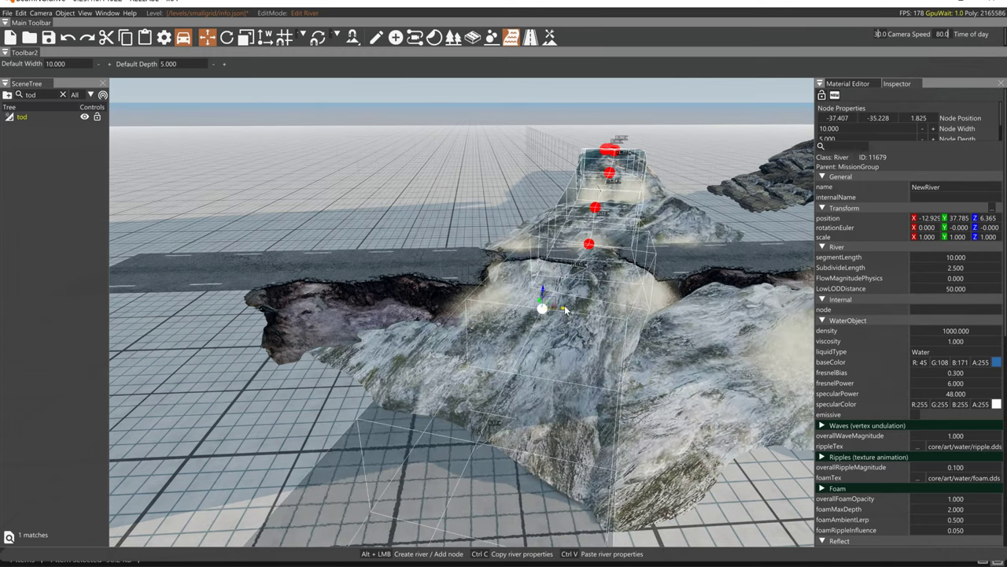
key("s")
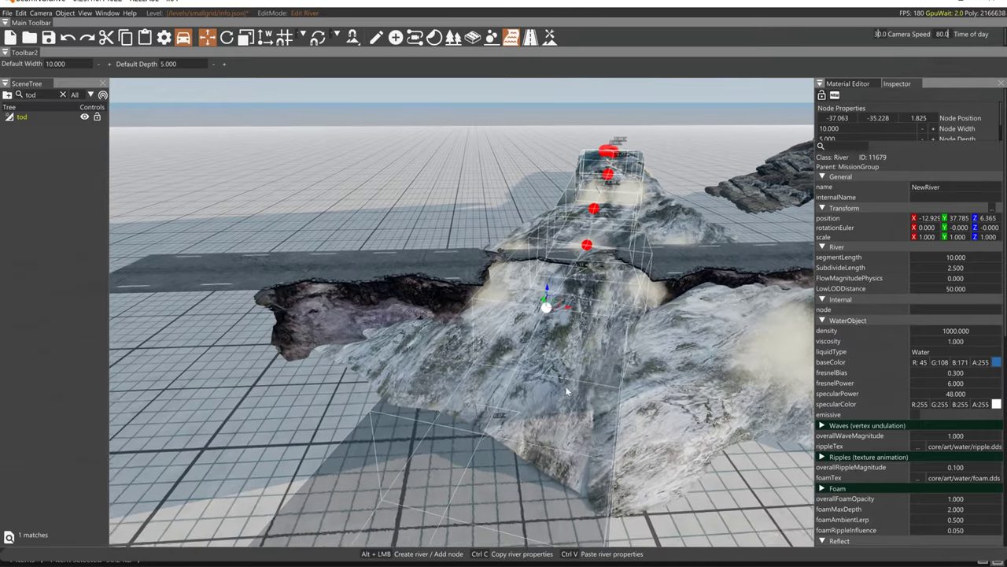
Lower the river's last node, out on the open grid, to about Z -0.49
key("a")
right_click_drag(569, 317, 724, 304)
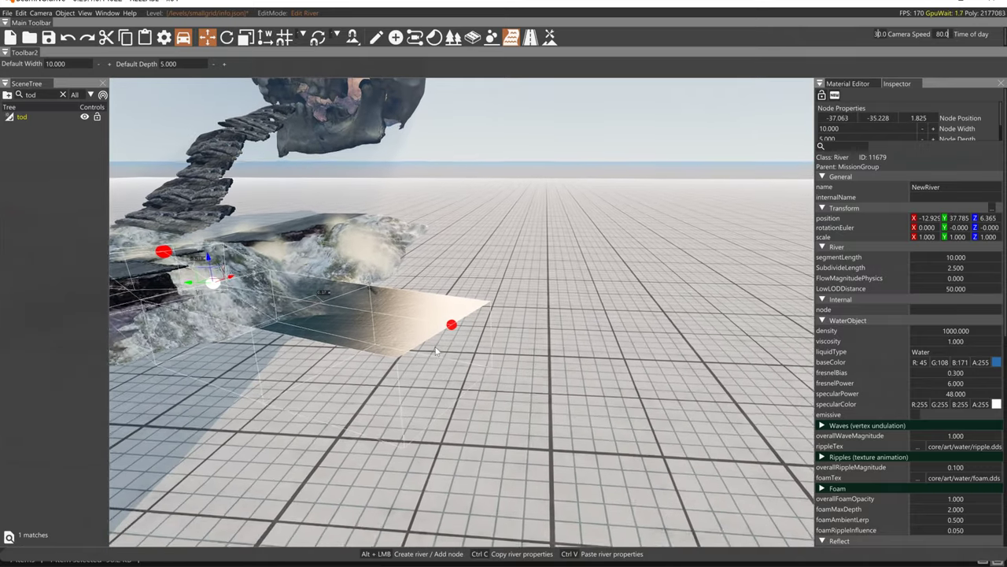
left_click(450, 325)
left_click_drag(446, 315, 448, 389)
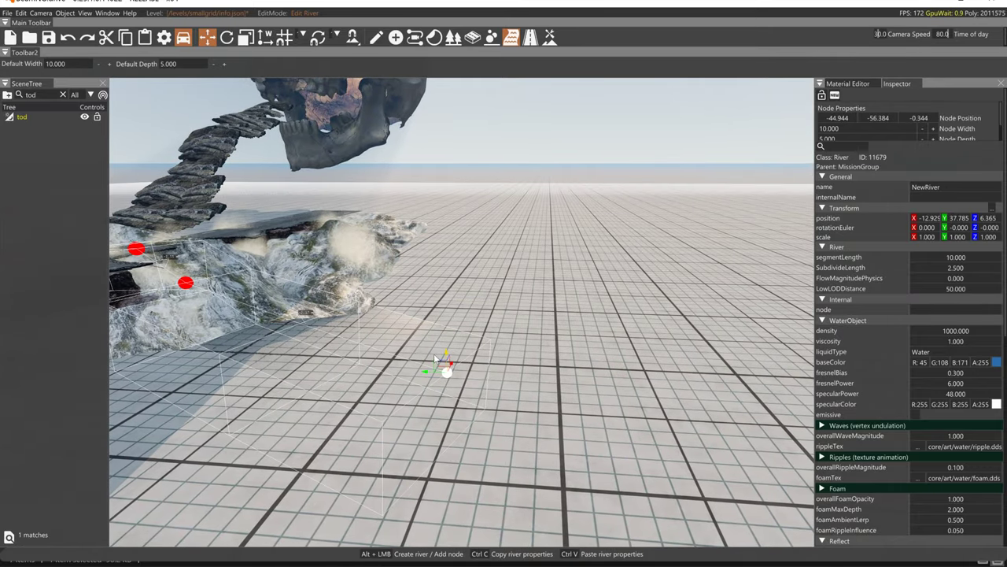
Examine the river's fit along the downstream rapids, under the road slabs and across the upstream flood mesh
right_click_drag(435, 351, 112, 306)
key("w")
key("a")
key("d")
key("d")
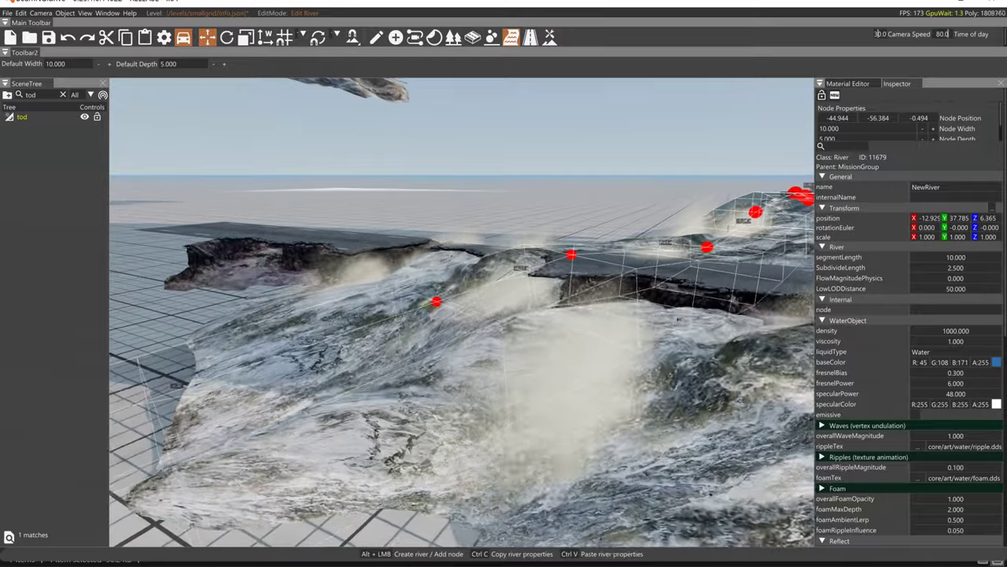
key("d")
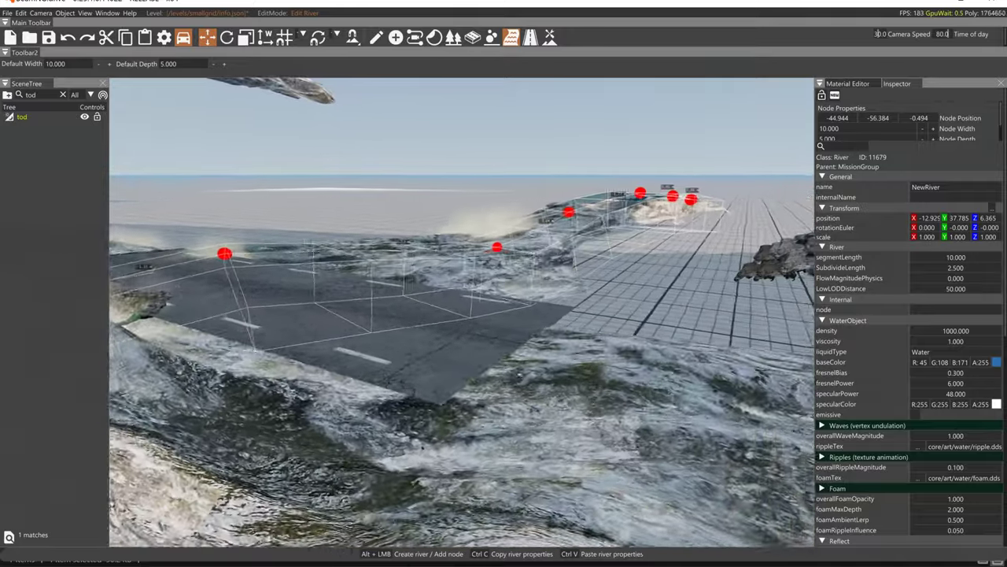
mouse_move(452, 295)
right_mouse_down()
mouse_move(397, 310)
mouse_move(410, 318)
mouse_move(447, 299)
right_mouse_up()
key("s")
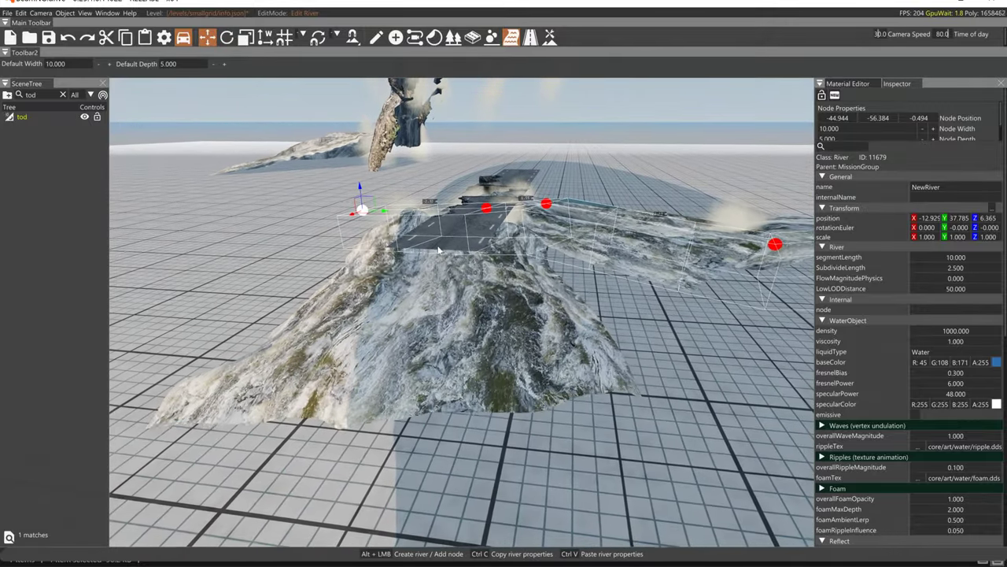
Move the river node upstream of the rock drop to about Y 1.59 and raise it to about Z 5.72
left_click(728, 352)
right_click_drag(728, 352, 813, 297)
key("w")
right_click_drag(525, 421, 810, 395)
key("a")
right_click_drag(461, 311, 603, 312)
key("w")
right_click_drag(513, 390, 767, 422)
left_click(513, 369)
key("a")
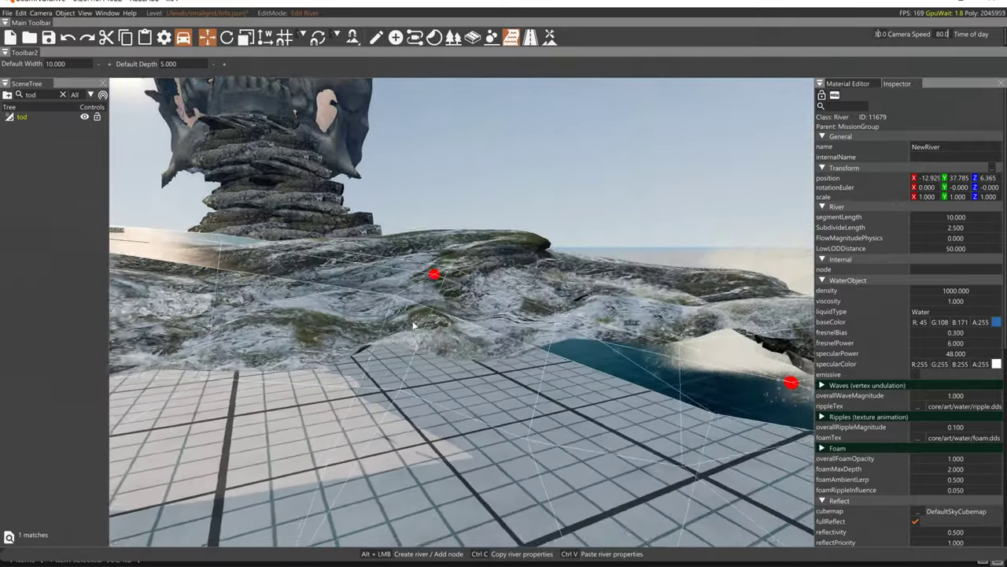
left_click(432, 280)
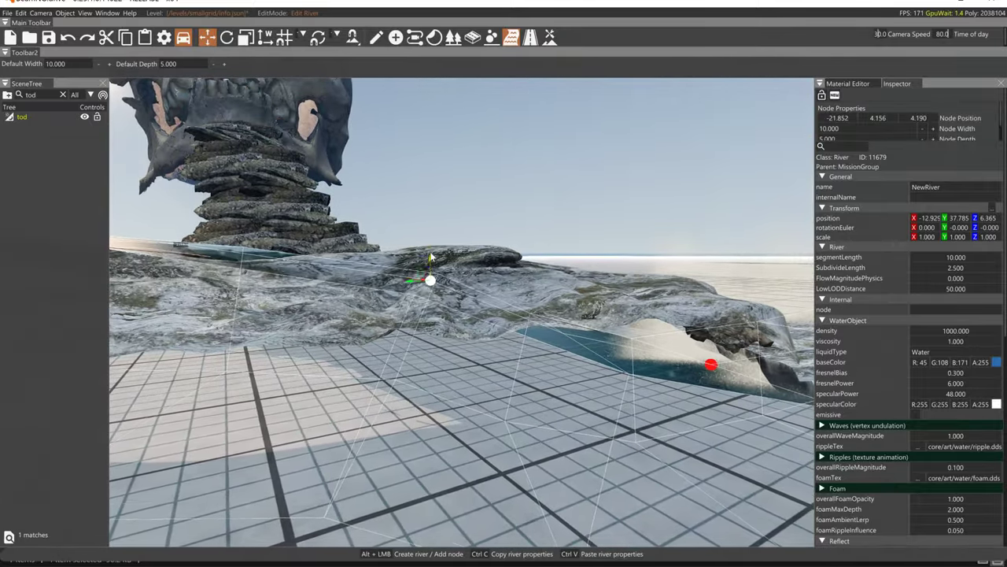
left_click_drag(434, 264, 437, 224)
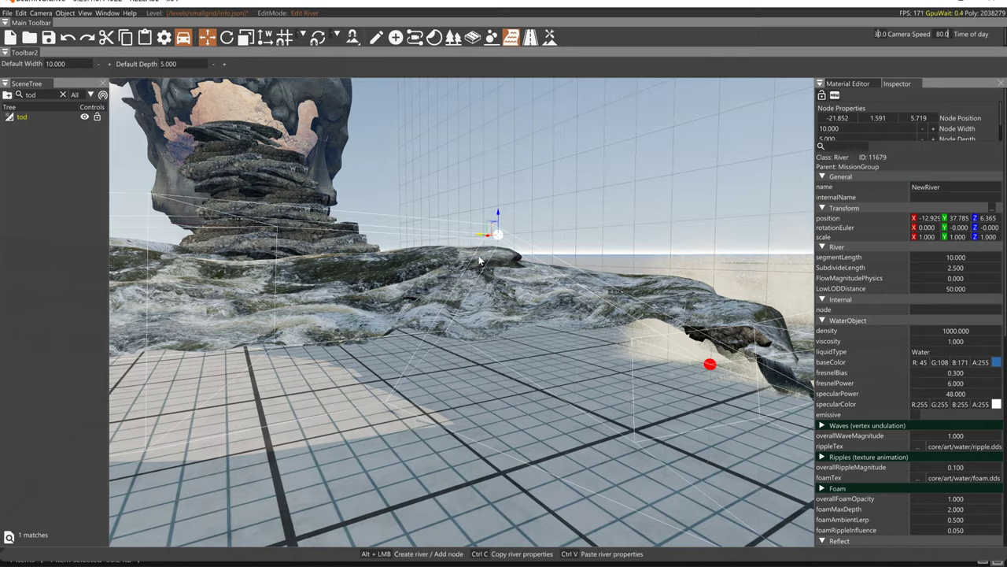
Raise the node at the rock drop to about Z 4.06 and lower its upstream neighbour to about Z 5.32
key("d")
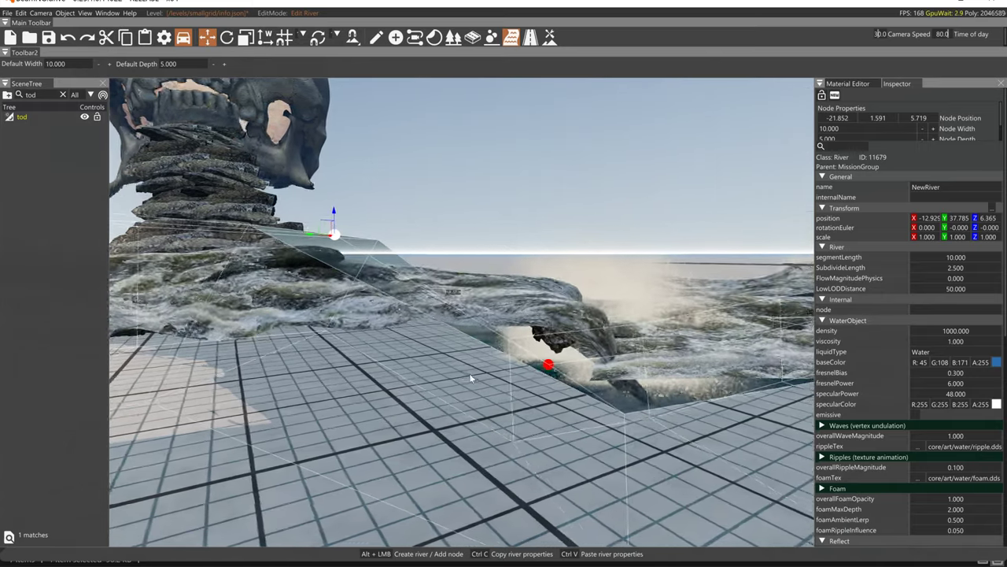
left_click_drag(503, 364, 499, 300)
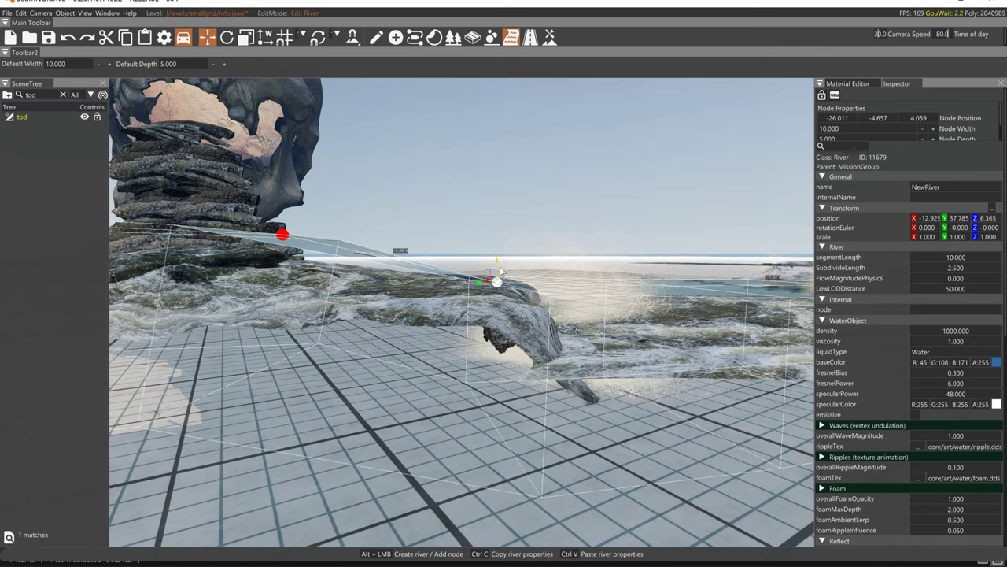
left_click(282, 234)
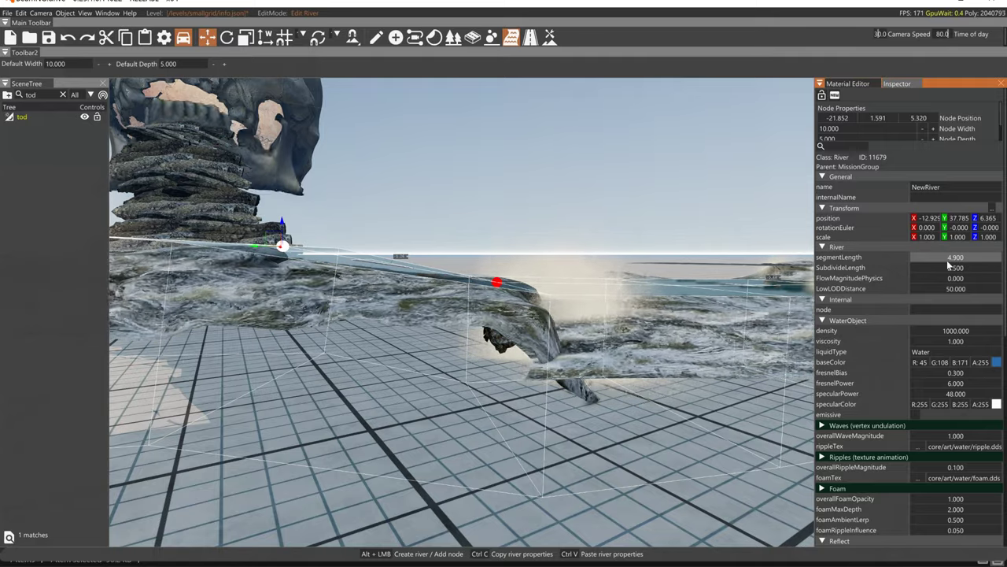
Reduce the river's segmentLength to 1.2
left_click(529, 261)
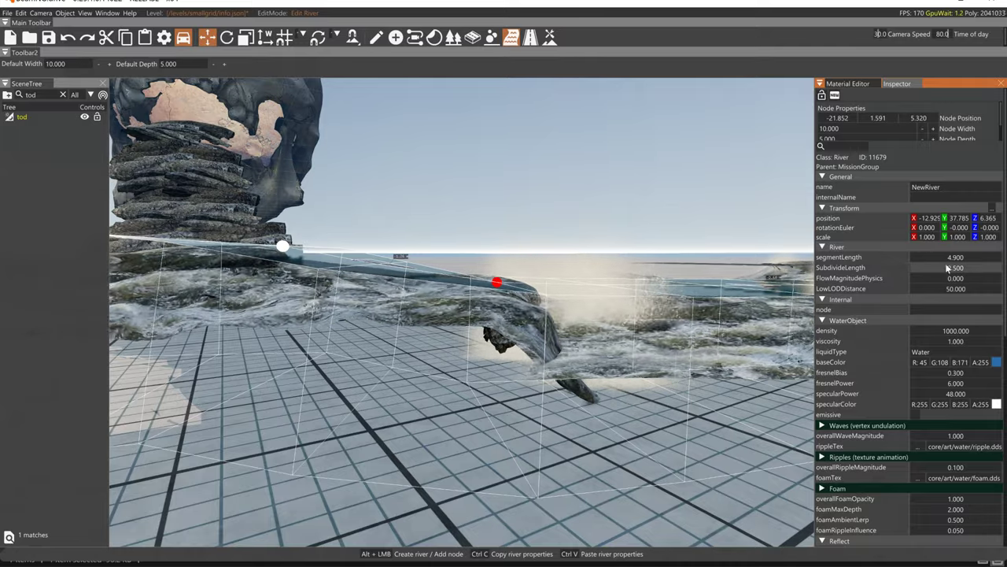
right_click_drag(500, 281, 480, 319)
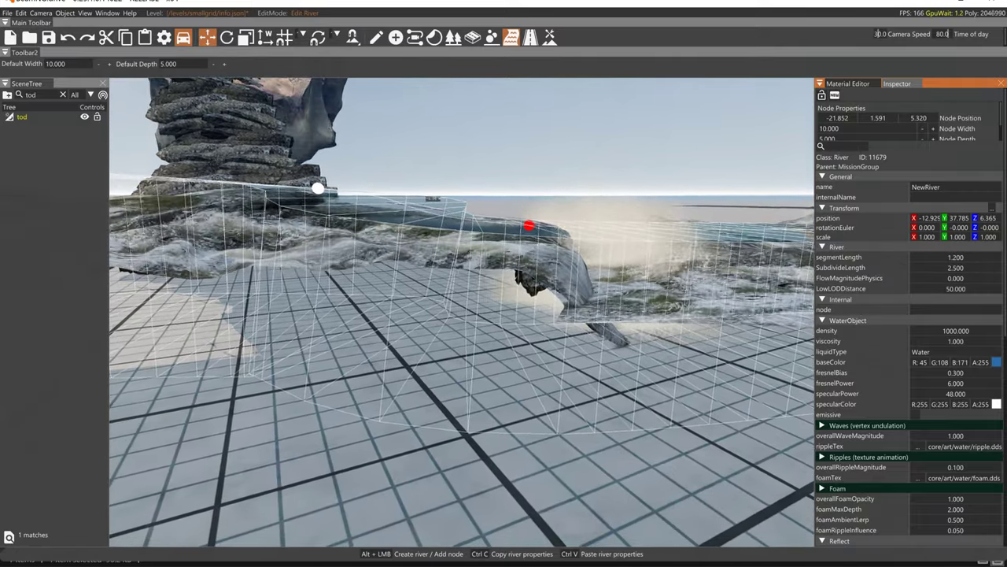
Move the river node at the rock drop downstream along Y to the edge of the drop
right_click_drag(311, 199, 329, 180)
key("w")
key("s")
right_click_drag(464, 87, 474, 150)
left_click(524, 137)
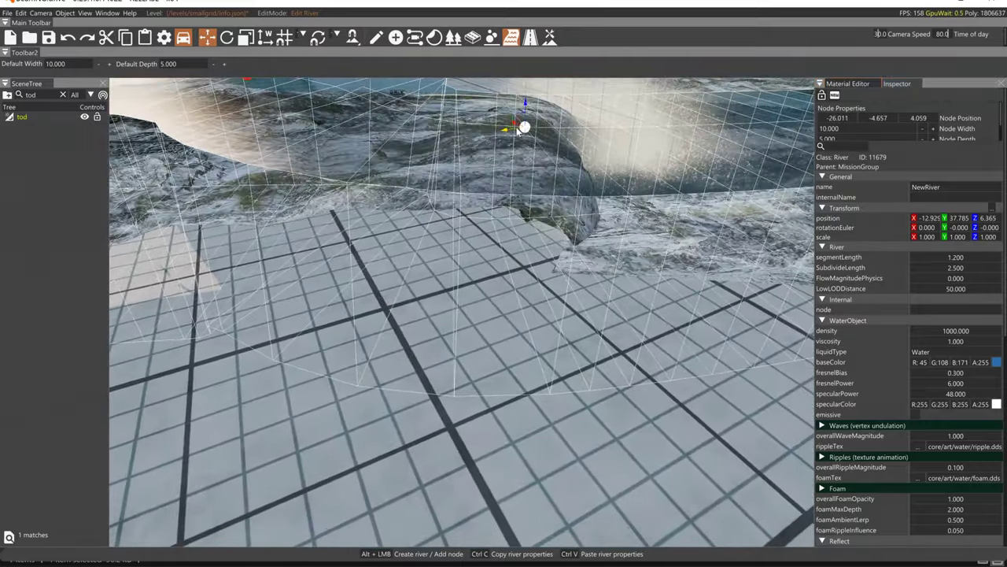
right_click_drag(524, 129, 515, 231)
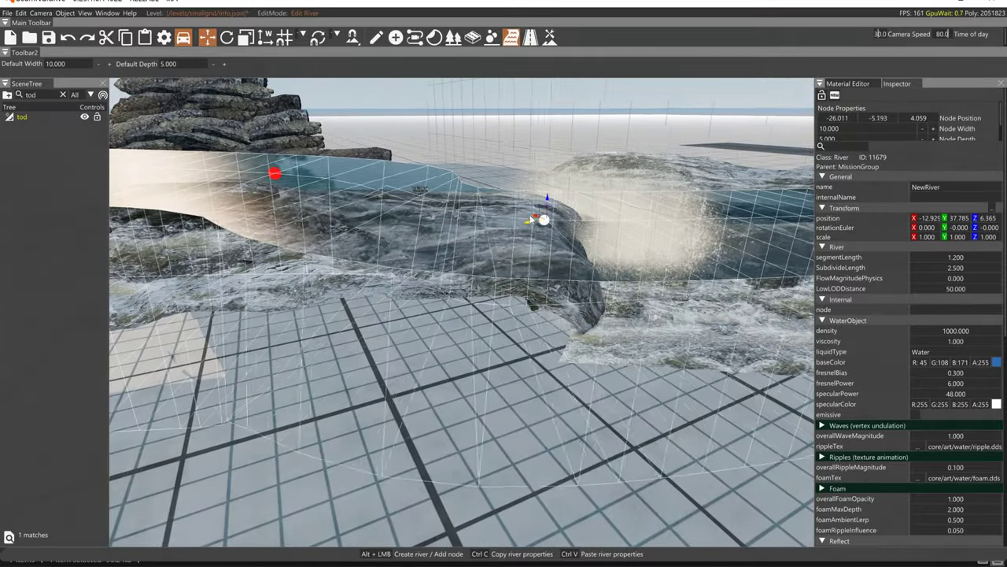
left_click(560, 212)
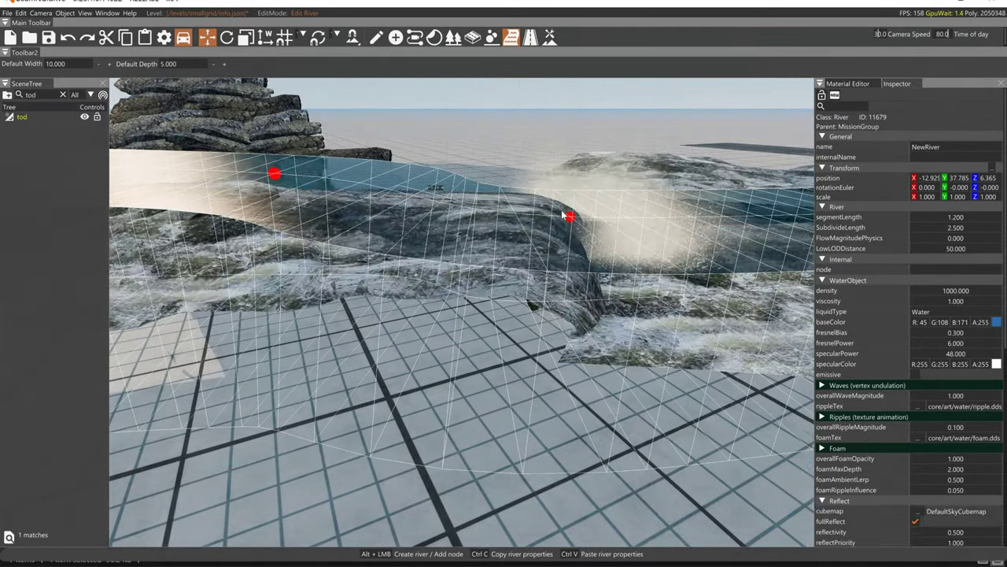
left_click(570, 216)
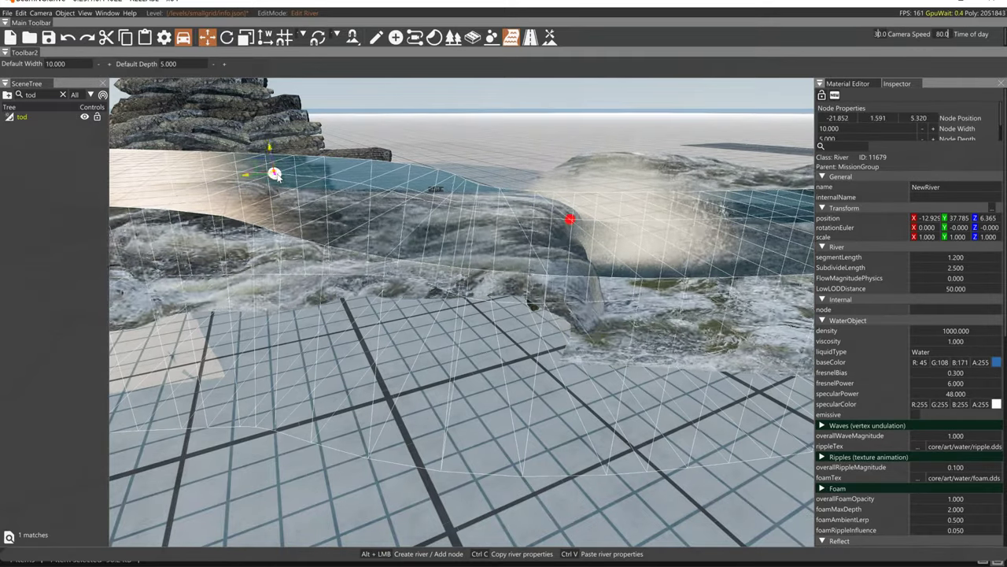
left_click(337, 192)
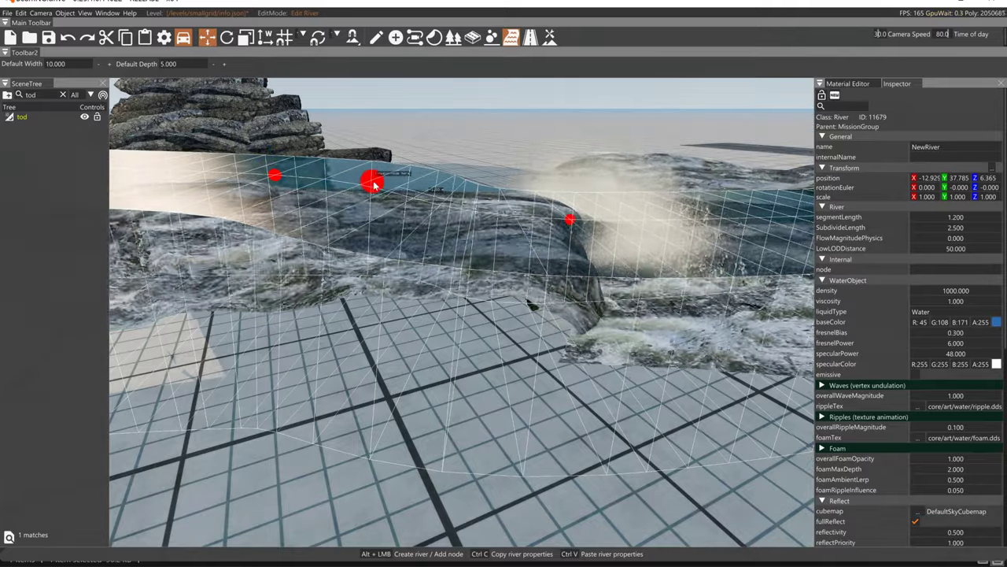
left_click(373, 184)
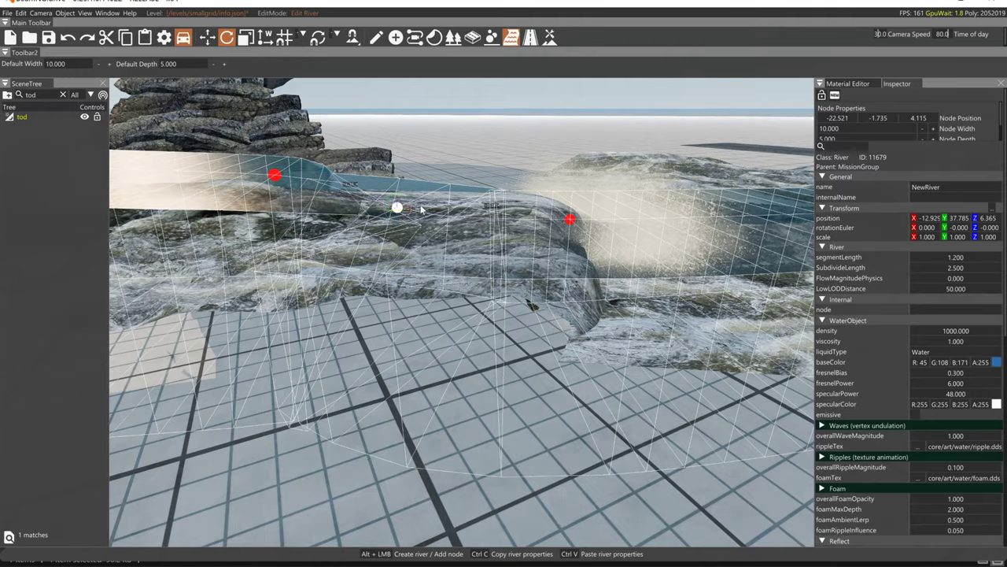
key("Delete")
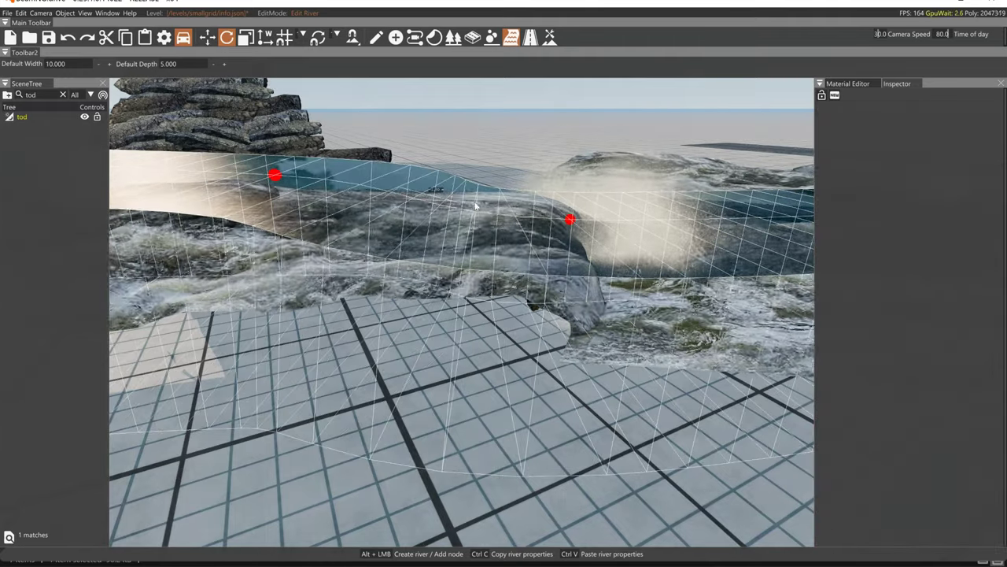
Reselect the river from the downstream rapids and set its segmentLength to 5
key("d")
right_click_drag(495, 160, 759, 264)
key("w")
key("s")
key("a")
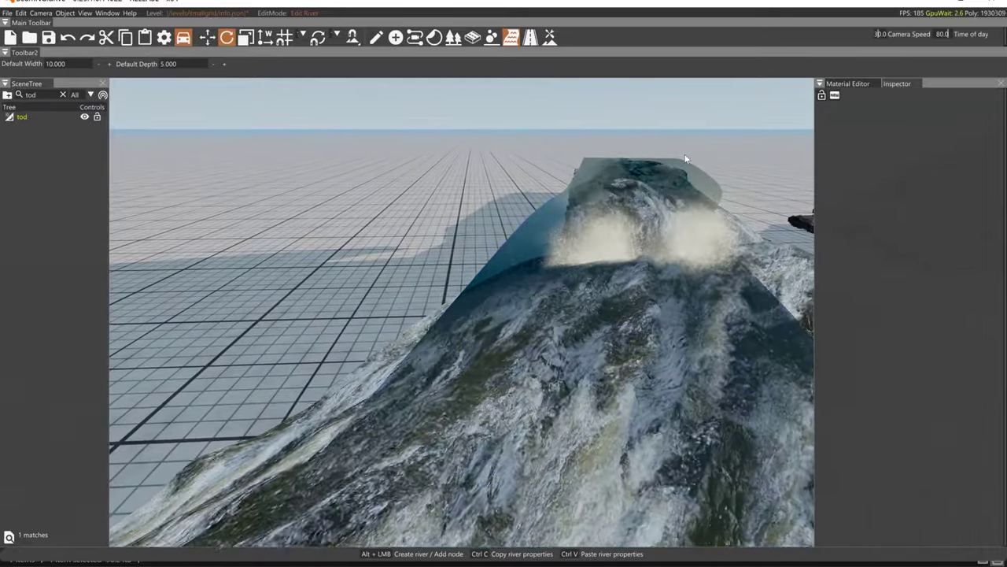
left_click(686, 159)
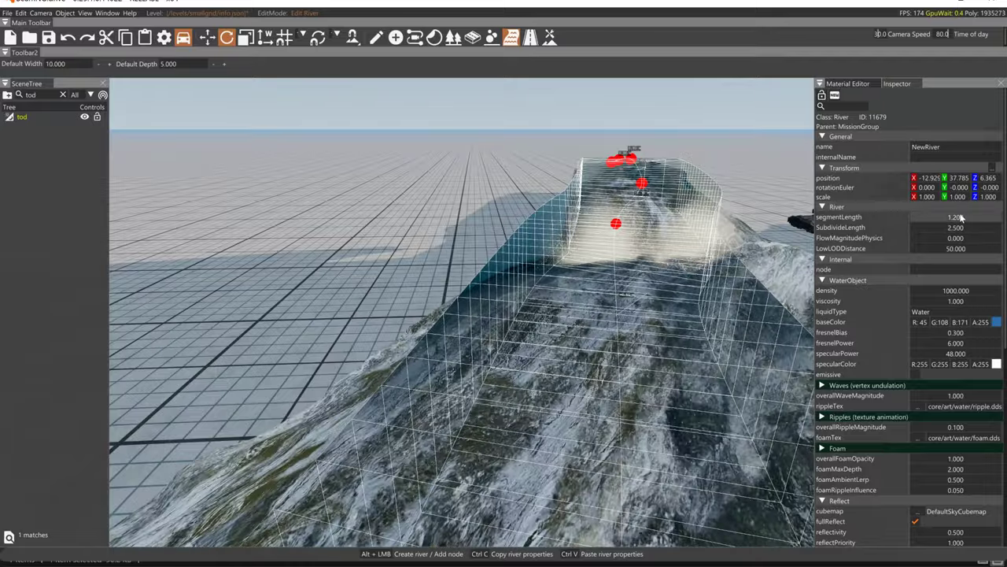
left_click(944, 217)
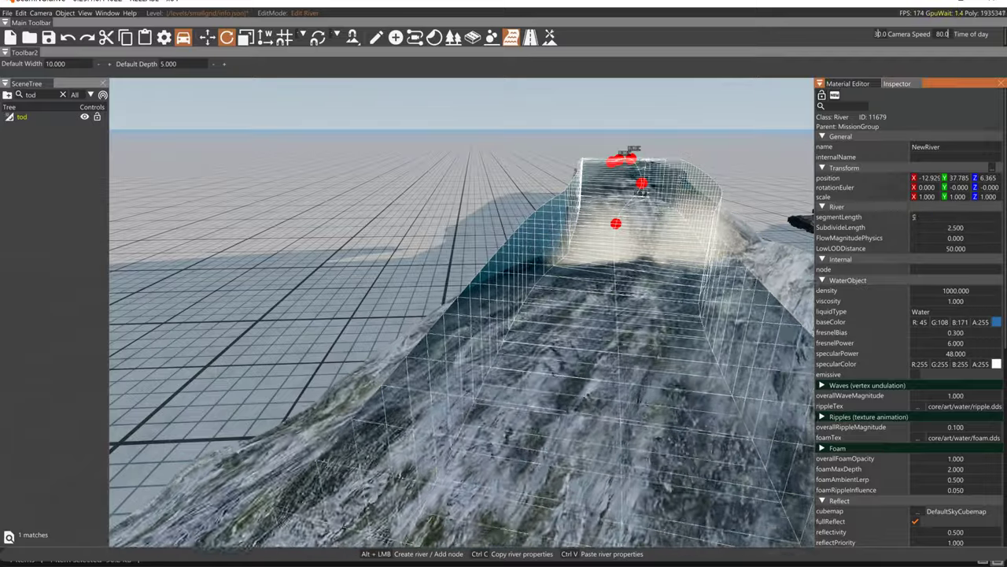
type("5")
key("Return")
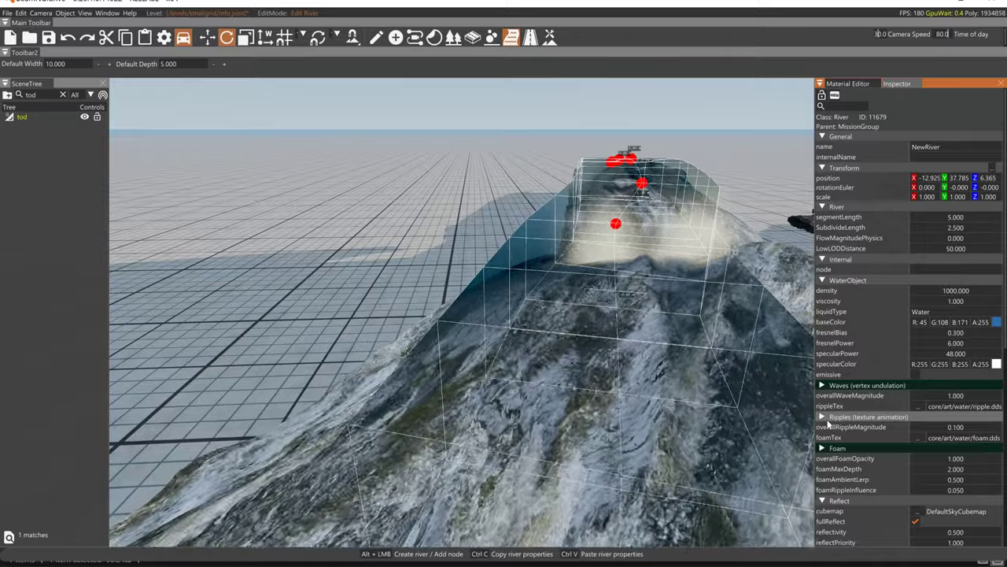
Set the rippleSpeed of all three of the river's ripple layers to 0
scroll(827, 425, "down", 3)
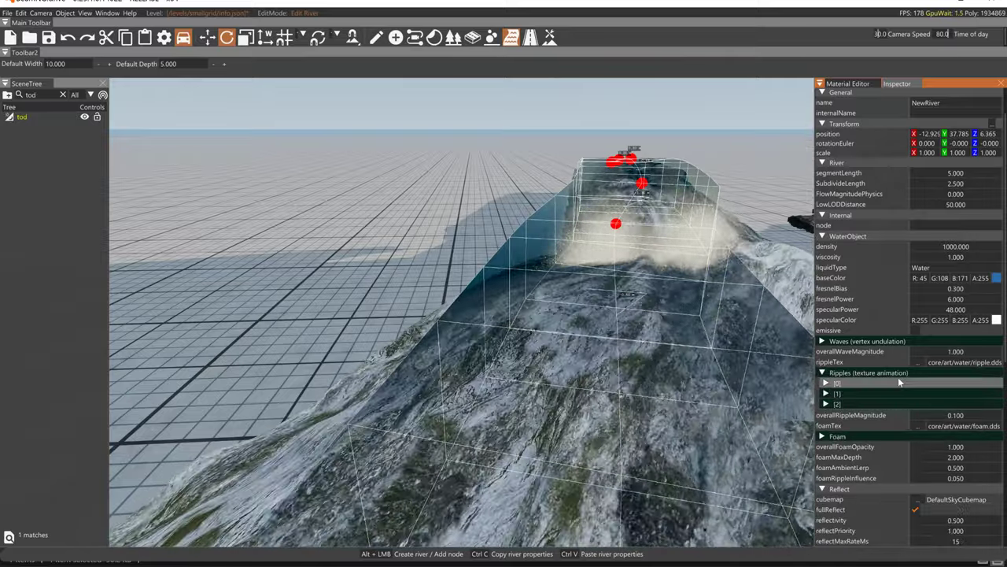
left_click(823, 328)
left_click(825, 338)
left_click(826, 391)
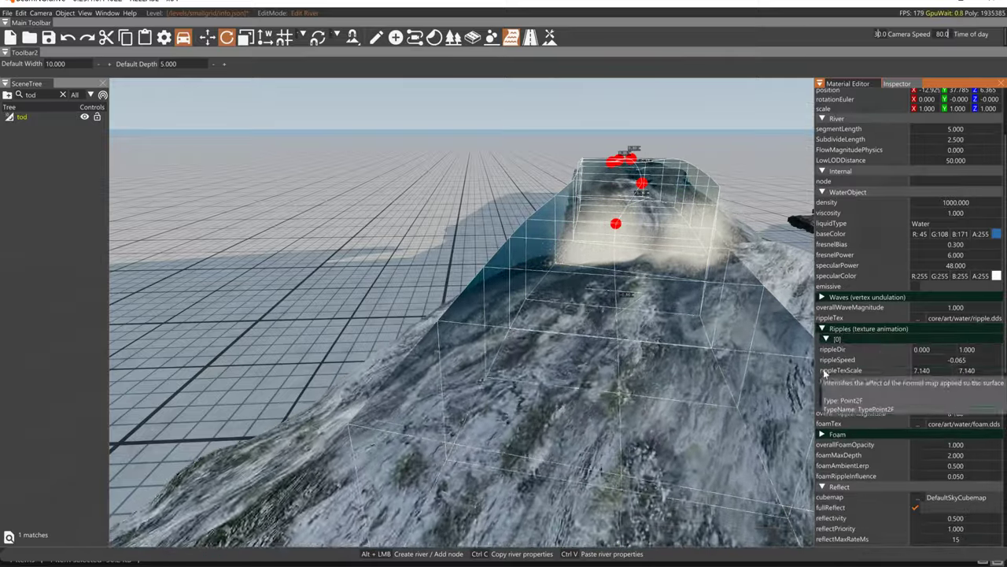
left_click(825, 443)
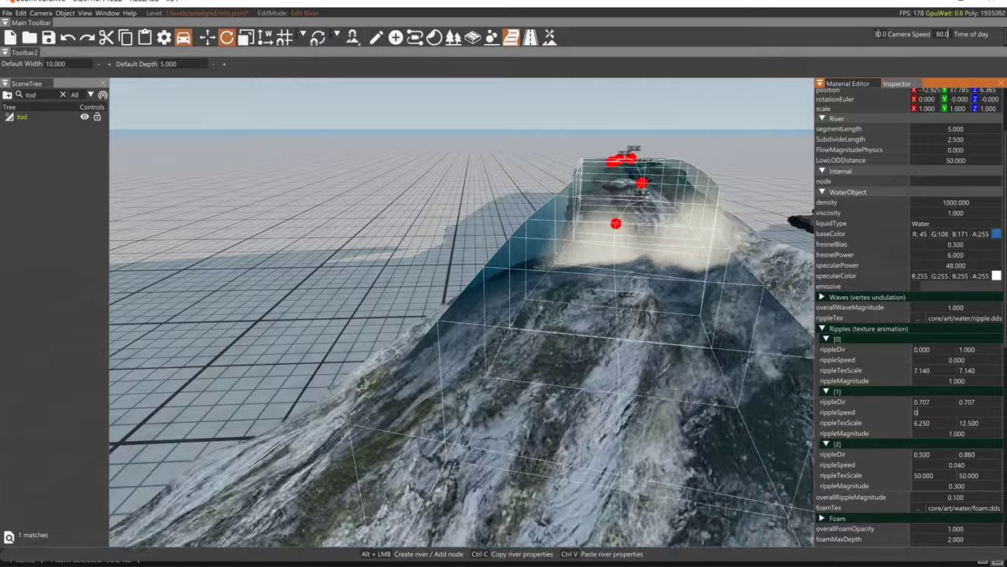
left_click(955, 468)
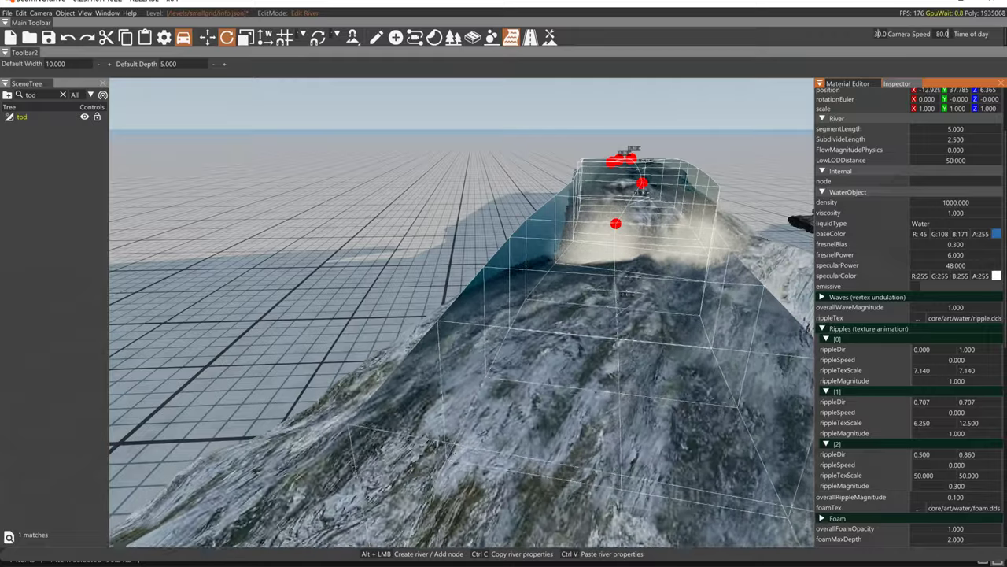
Raise the river's overallRippleMagnitude to 1.3 and its reflectivity to 2.7, and deselect the river
mouse_move(943, 498)
left_mouse_down()
mouse_move(968, 499)
mouse_move(952, 499)
left_mouse_up()
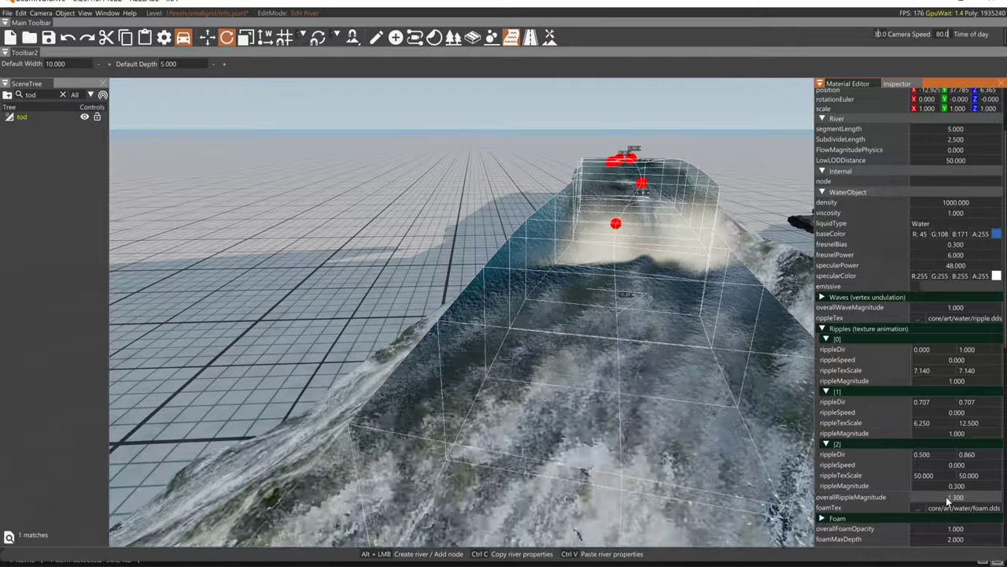
scroll(946, 497, "down", 5)
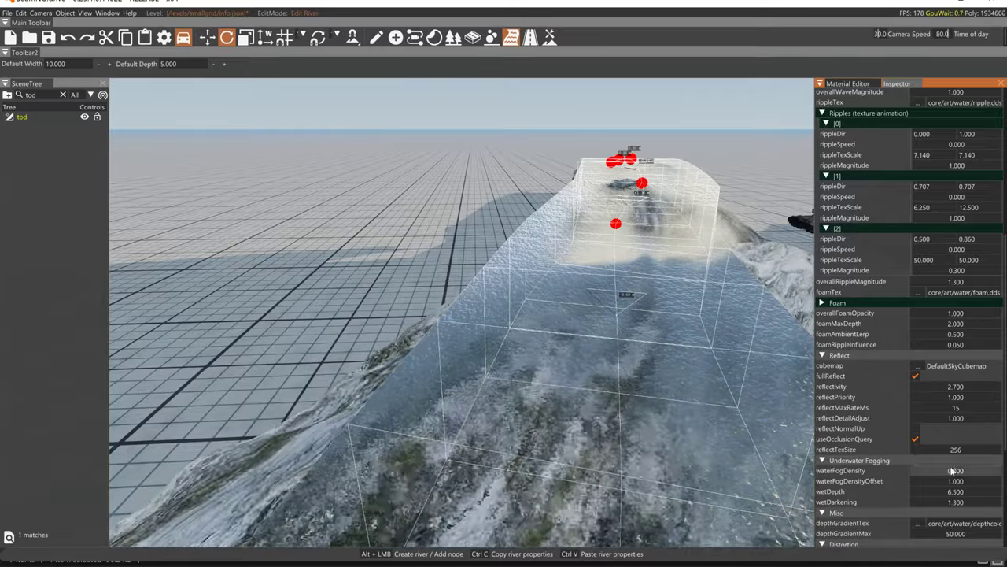
left_click(752, 163)
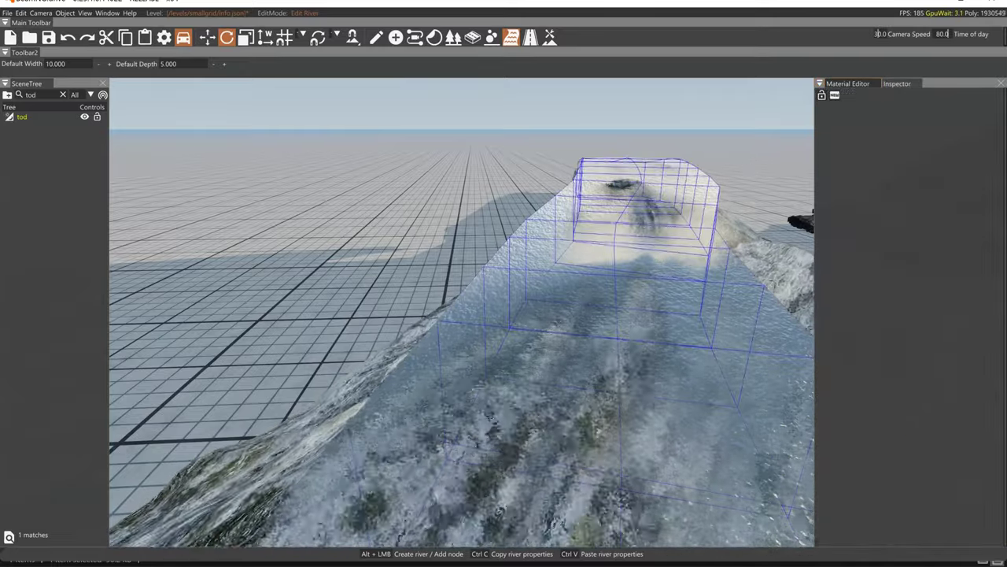
Raise the river node just upstream of the rock drop to about Z 5.66
right_click_drag(668, 259, 705, 243)
key("w")
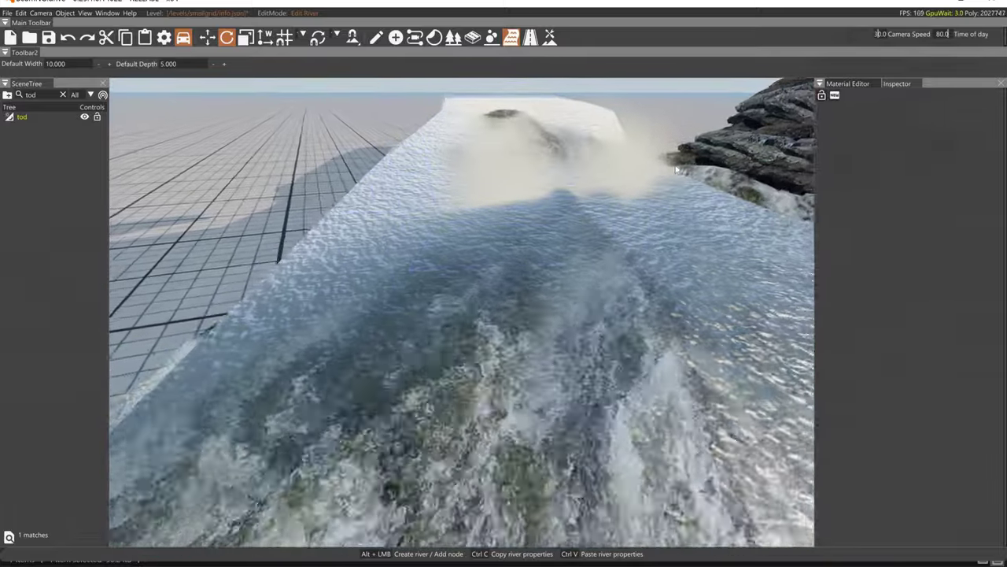
key("a")
right_click_drag(629, 229, 756, 260)
right_click_drag(651, 246, 741, 502)
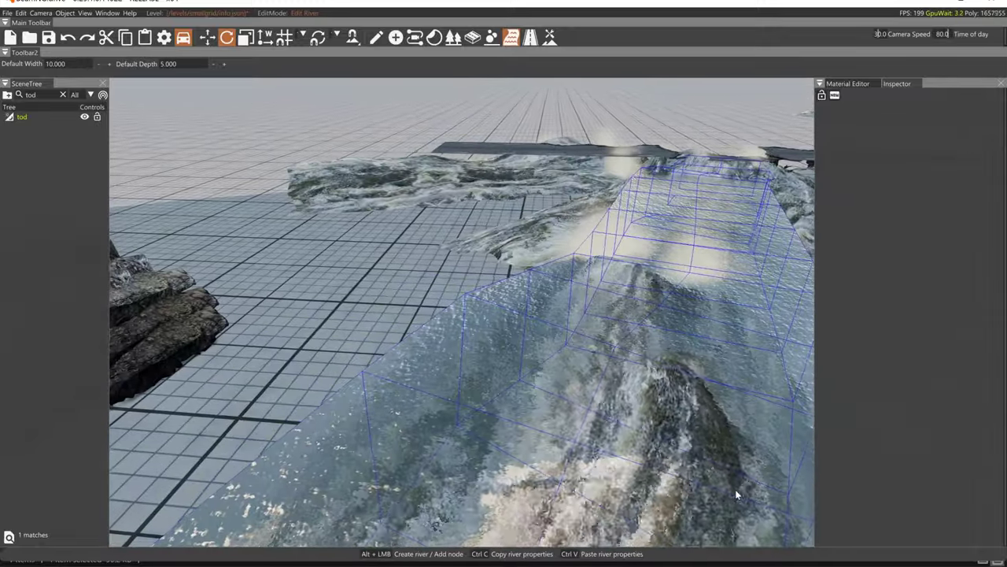
left_click(707, 343)
left_click(639, 346)
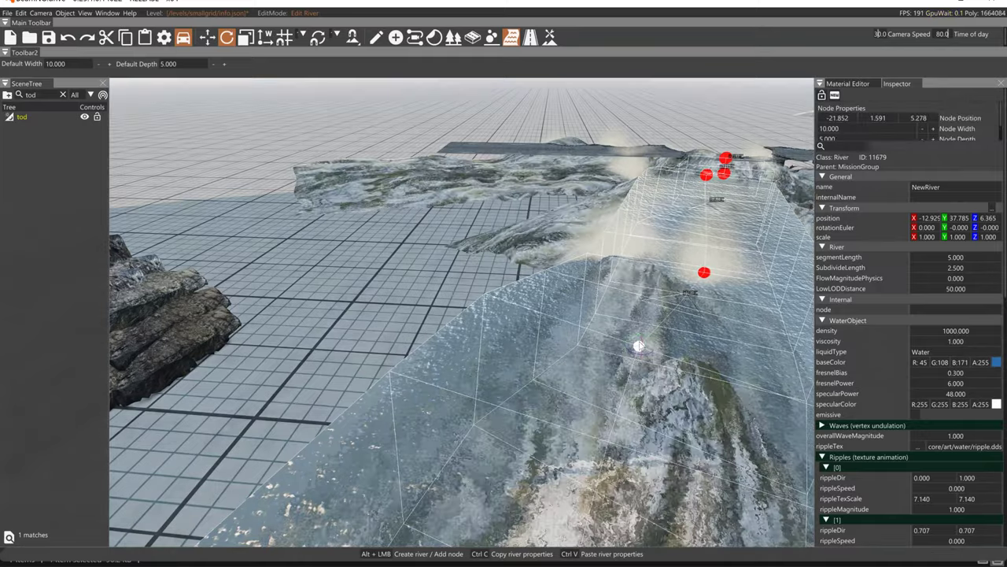
left_click_drag(640, 329, 641, 315)
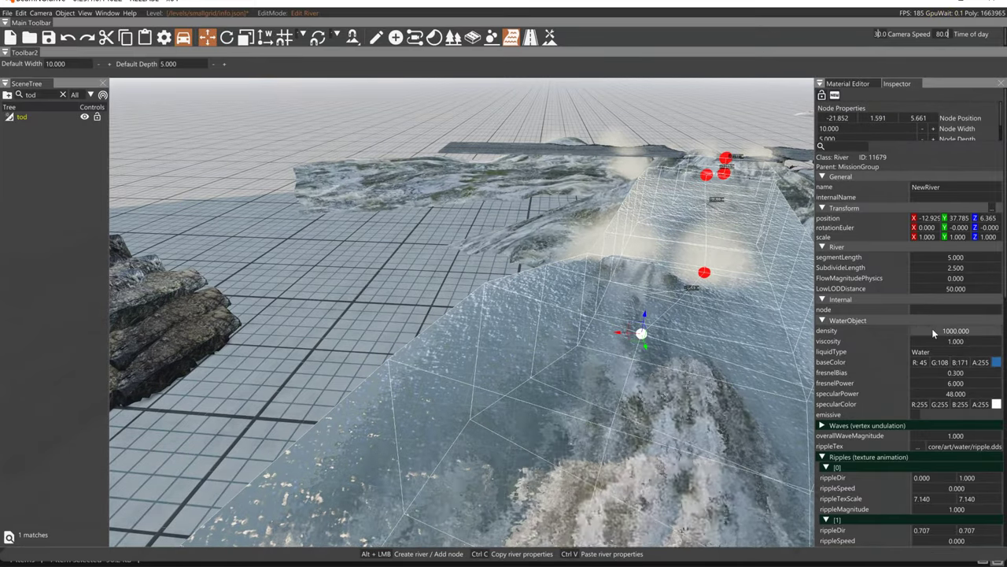
Set the first rippleTexScale value of ripple layer [0] to 100
scroll(905, 443, "down", 2)
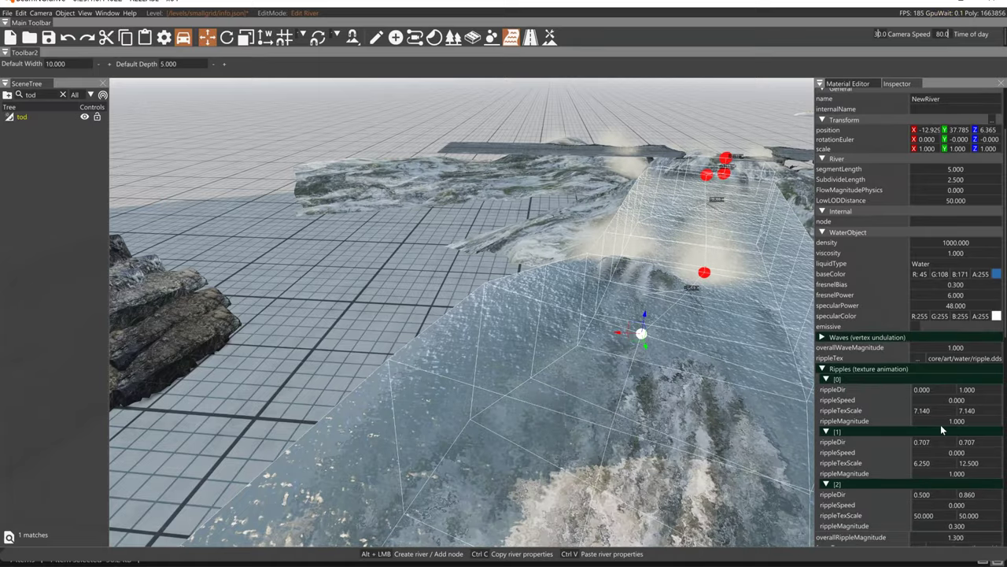
double_click(941, 412)
type("100")
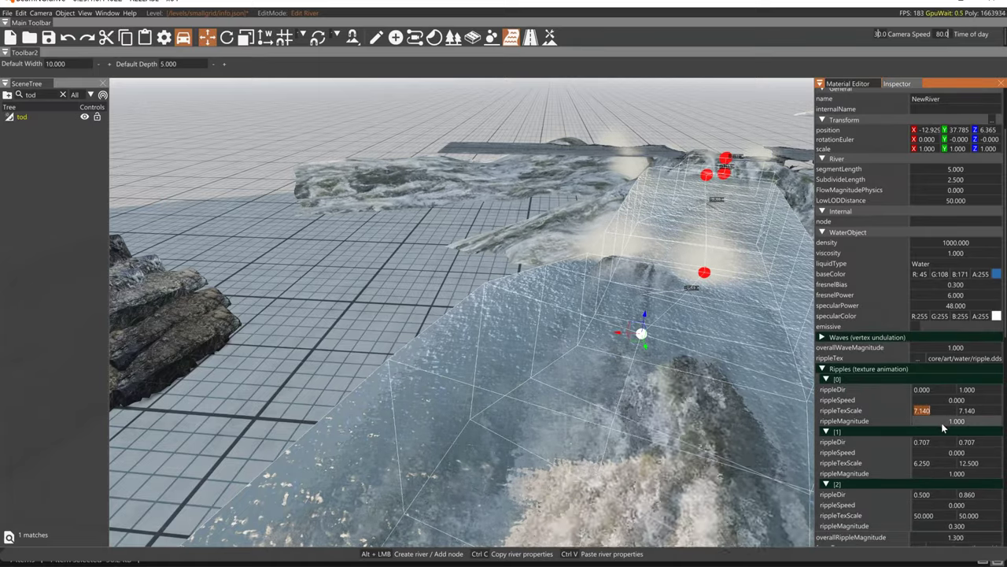
key("Return")
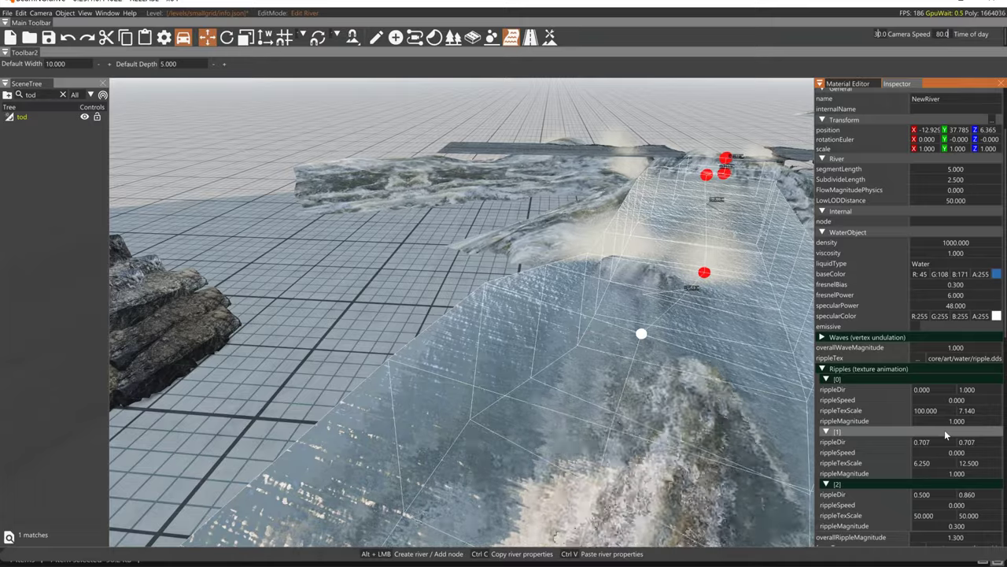
right_click_drag(731, 381, 818, 378)
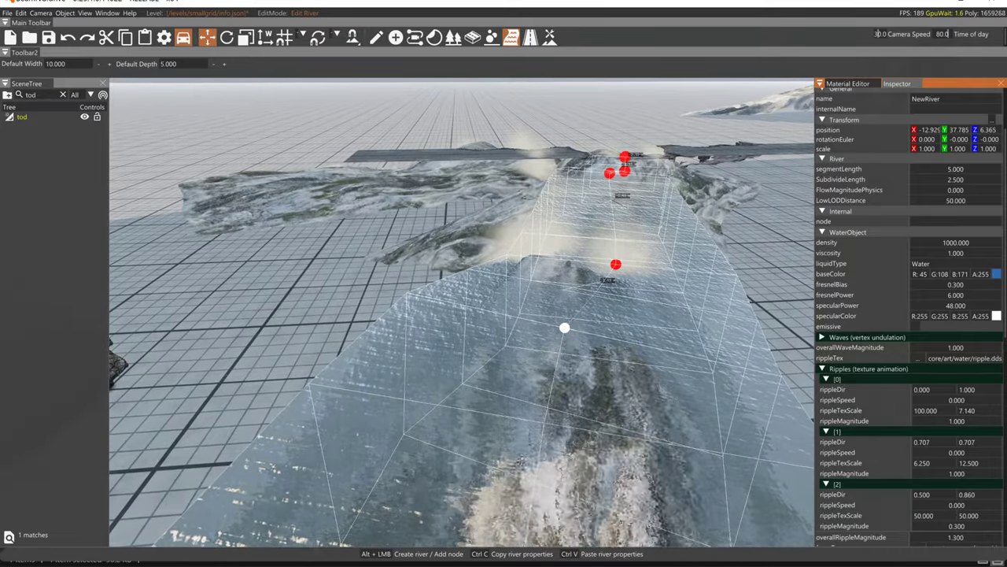
Adjust the river's distortion to distortStartDist 2.8, distortEndDist 15.1 and distortFullDepth 10.3
scroll(980, 465, "down", 5)
scroll(979, 488, "down", 3)
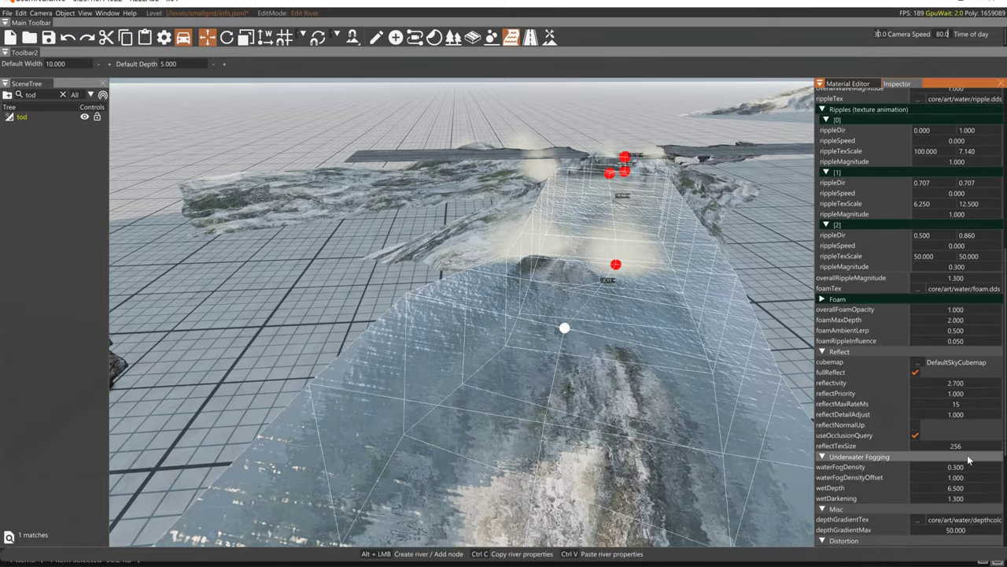
scroll(968, 460, "down", 3)
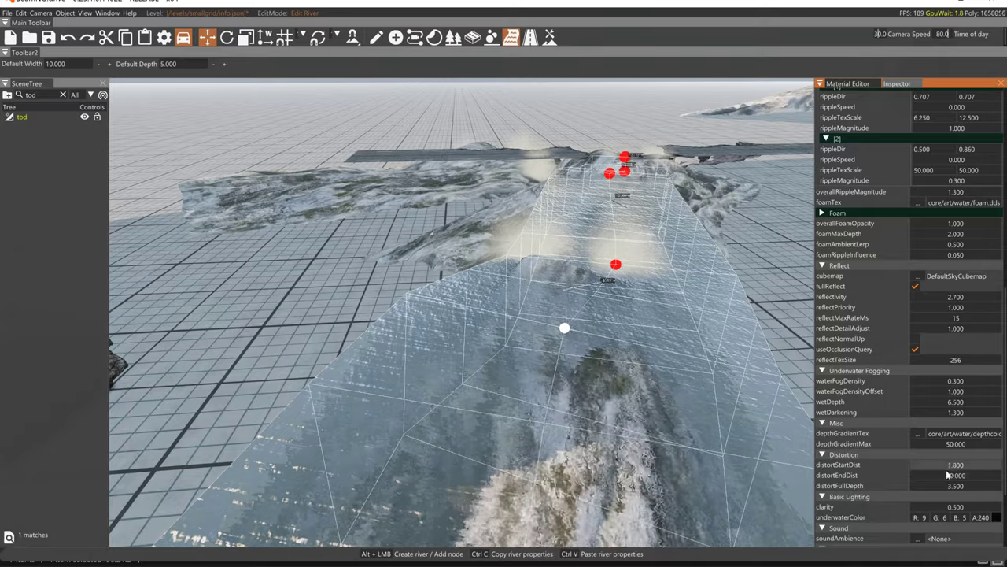
left_click_drag(889, 486, 961, 487)
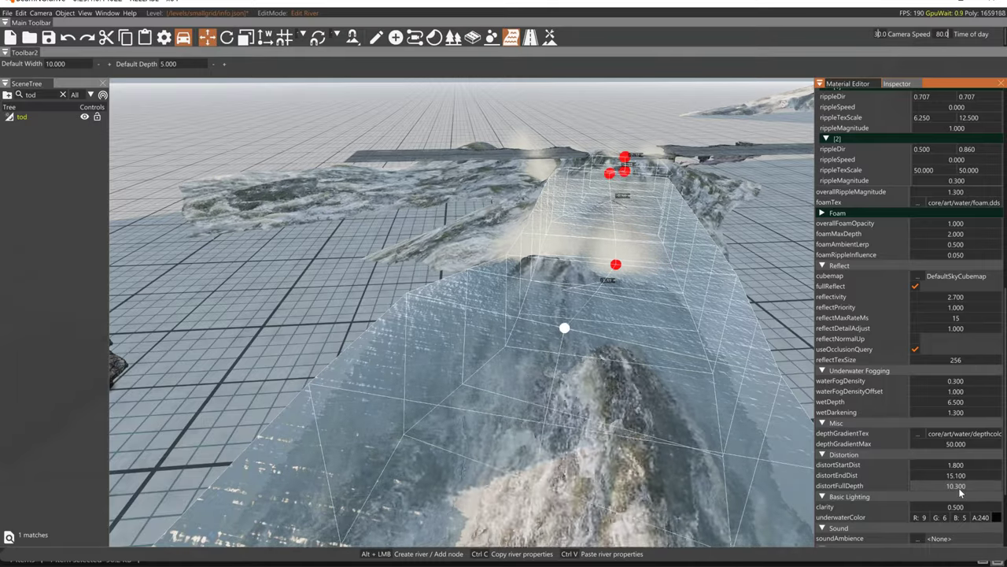
left_click_drag(956, 469, 959, 470)
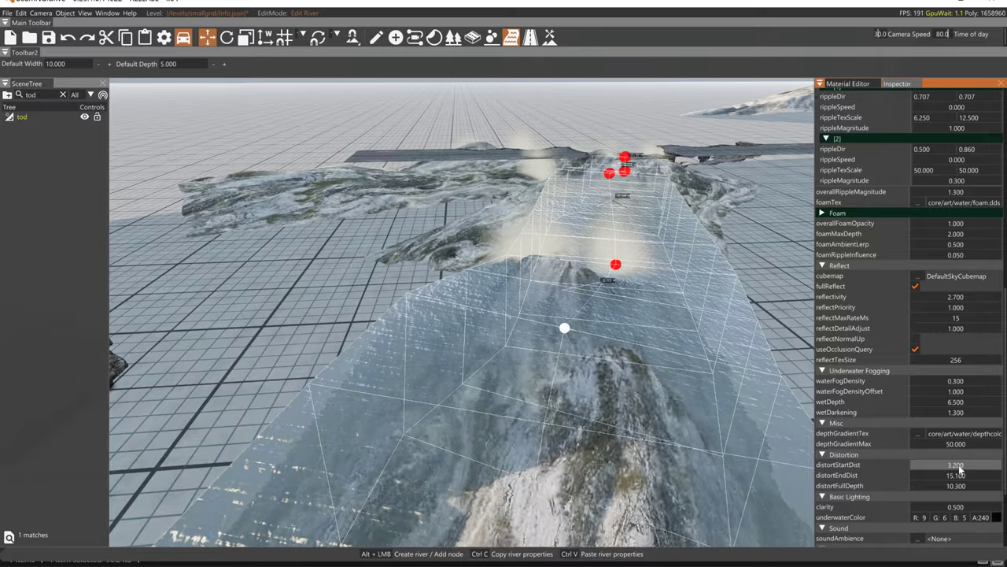
Leave the world editor and examine the river's surface over the flood mesh from several angles
mouse_move(548, 272)
right_mouse_down()
mouse_move(557, 327)
mouse_move(562, 259)
right_mouse_up()
left_click(559, 260)
key("w")
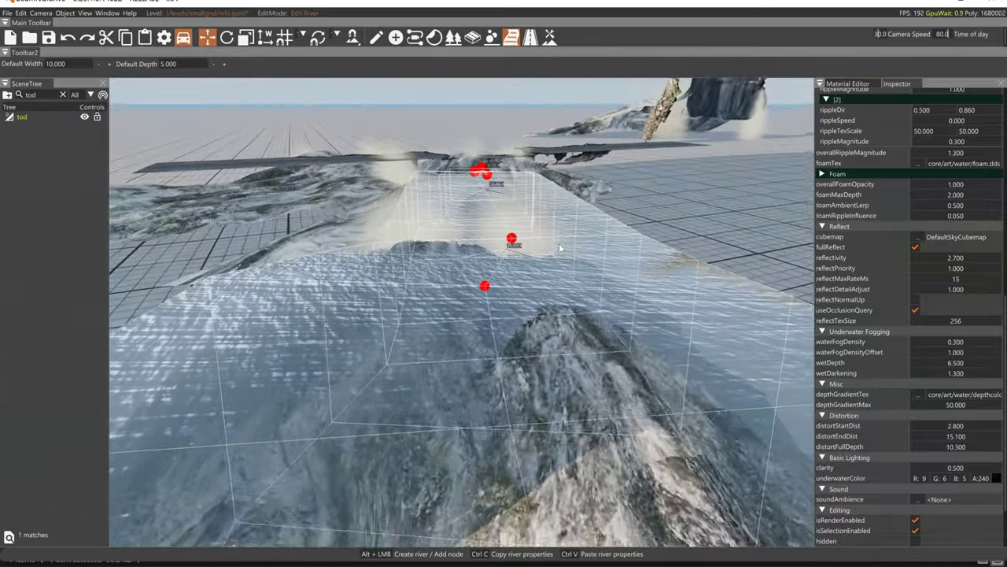
key("F11")
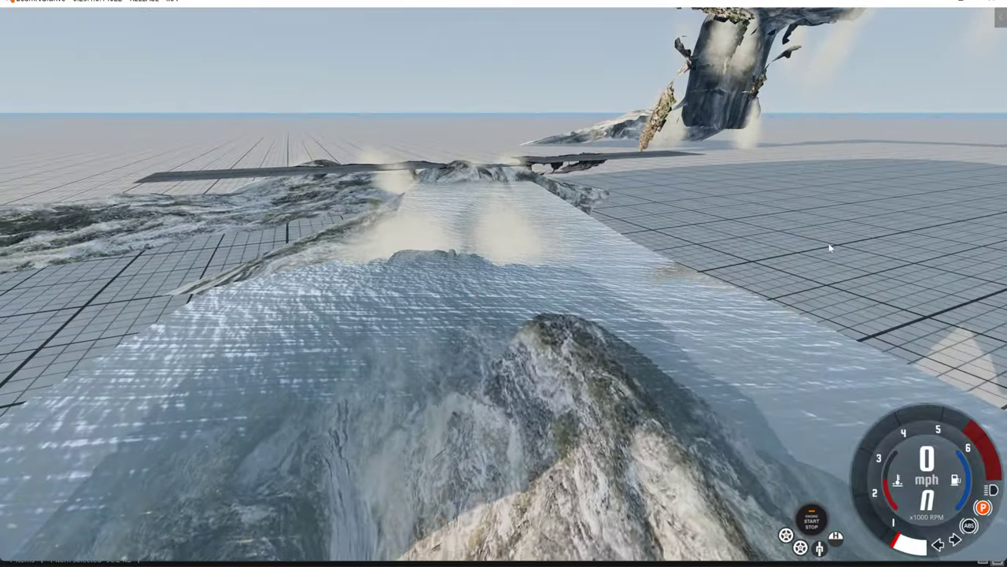
key("F7")
right_click_drag(563, 342, 572, 344)
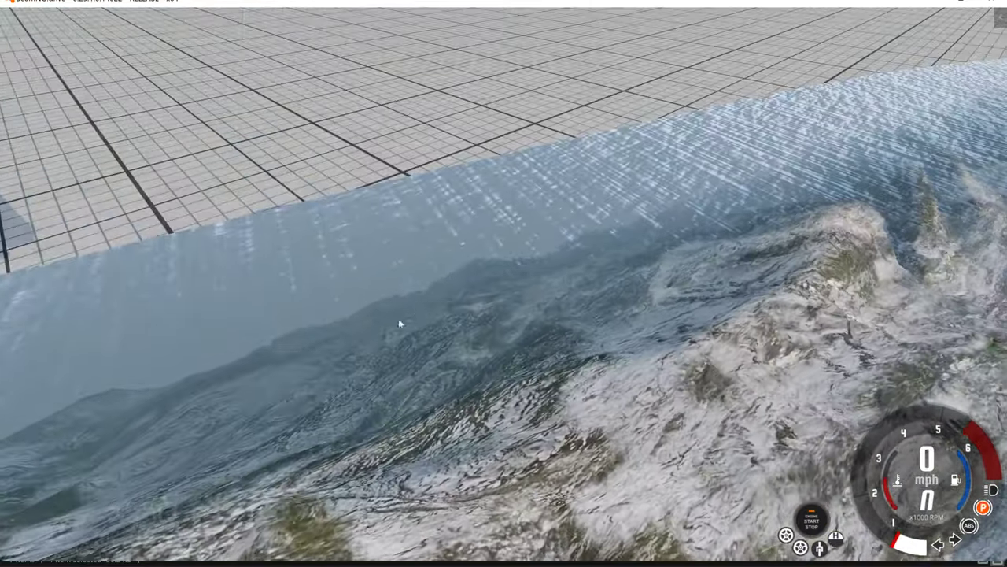
right_click_drag(398, 319, 567, 291)
right_click_drag(724, 332, 664, 310)
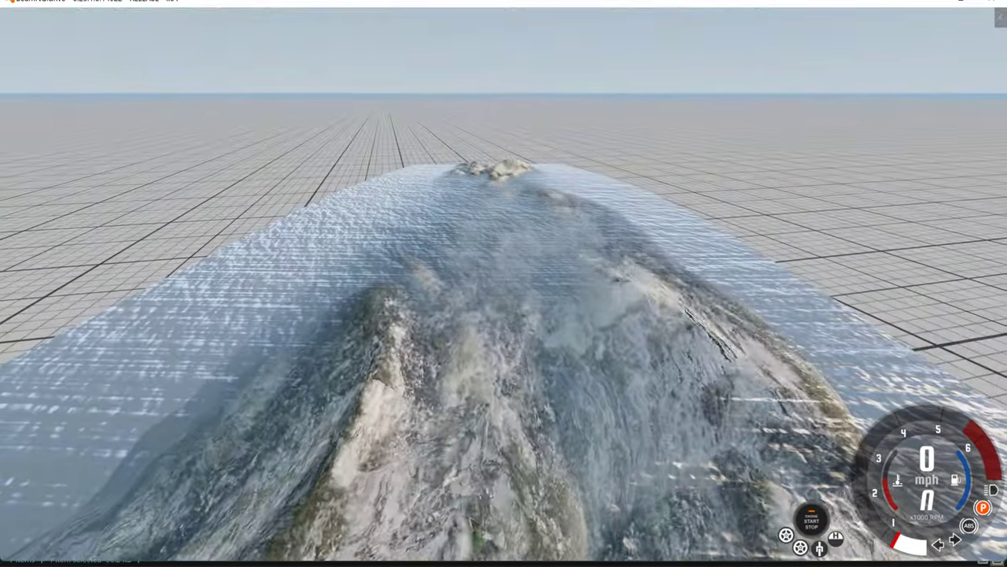
key("r")
scroll(665, 311, "down", 6)
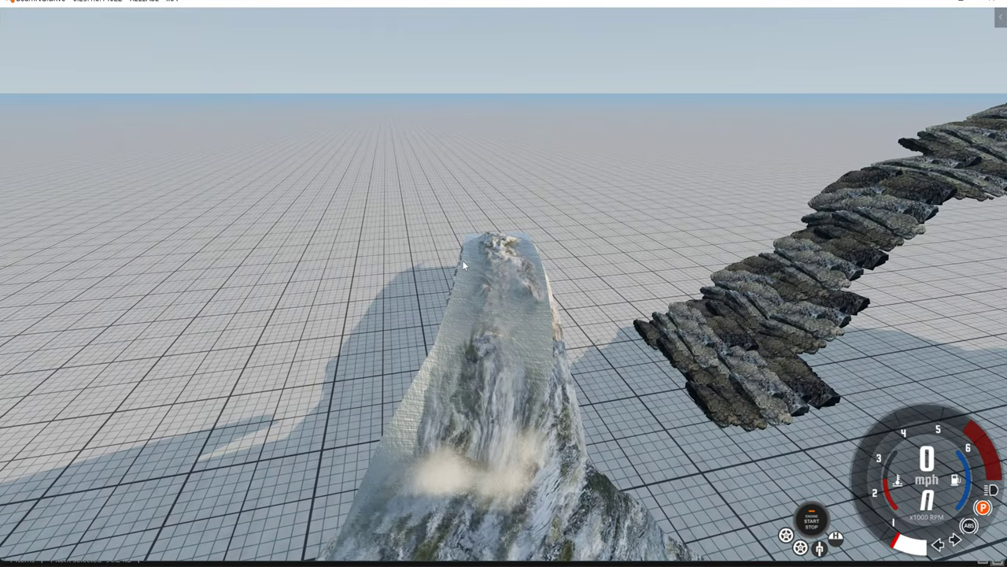
Reopen the world editor and paste the copied river properties onto the river over the flood mesh
mouse_move(583, 291)
right_mouse_down()
mouse_move(568, 394)
mouse_move(583, 296)
right_mouse_up()
key("s")
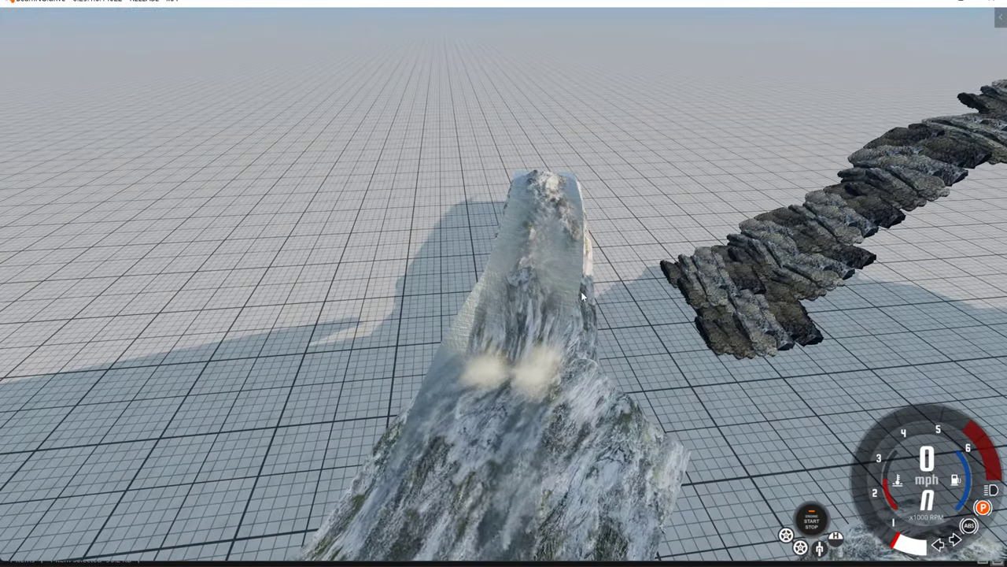
key("w")
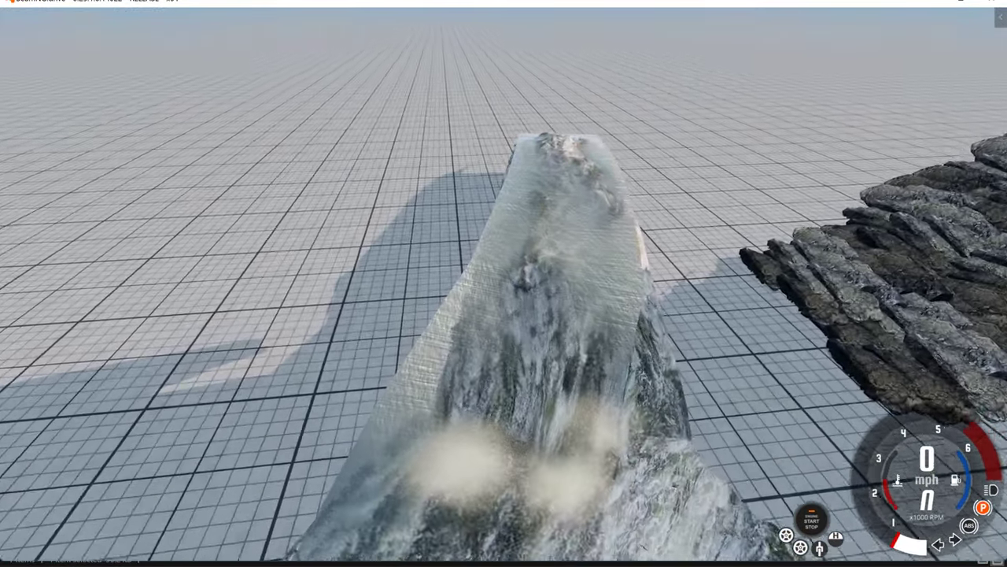
right_click_drag(581, 285, 611, 287)
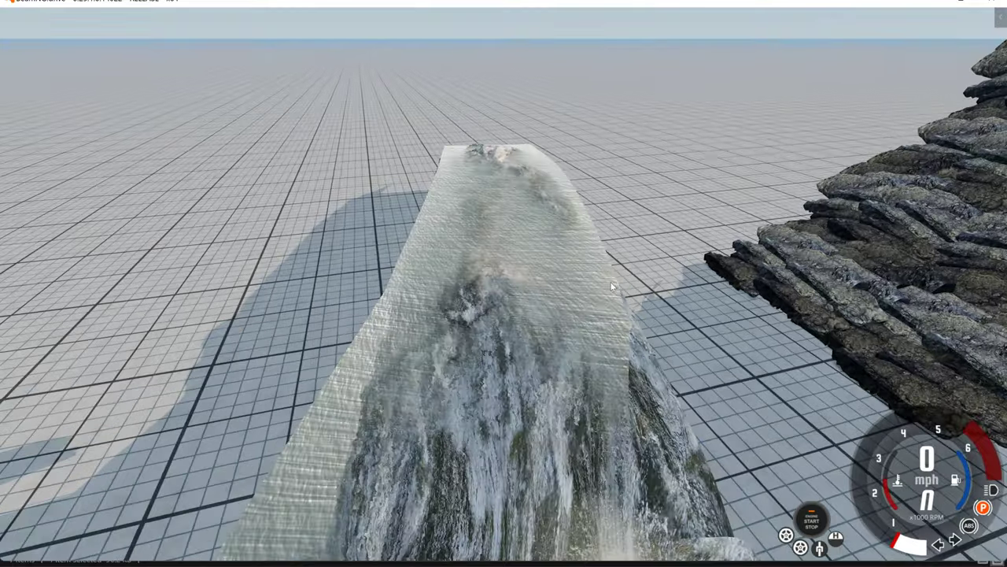
key("w")
key("F11")
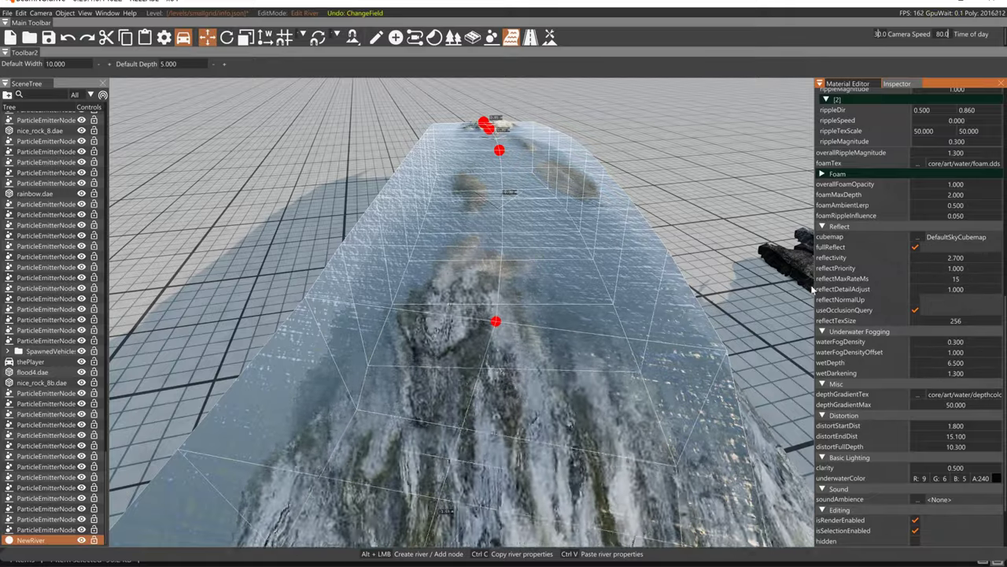
key("ctrl+v")
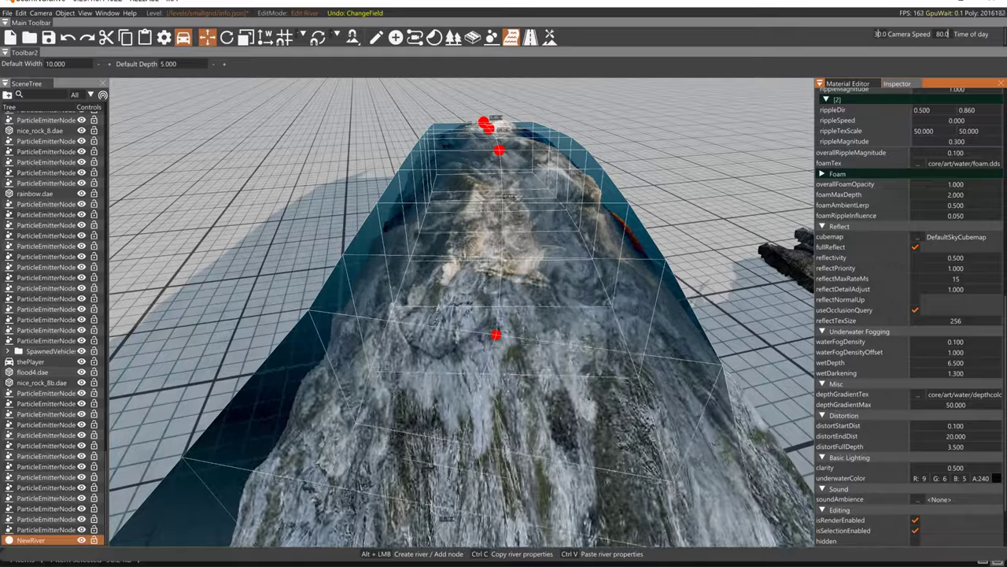
left_click(747, 253)
left_click(635, 239)
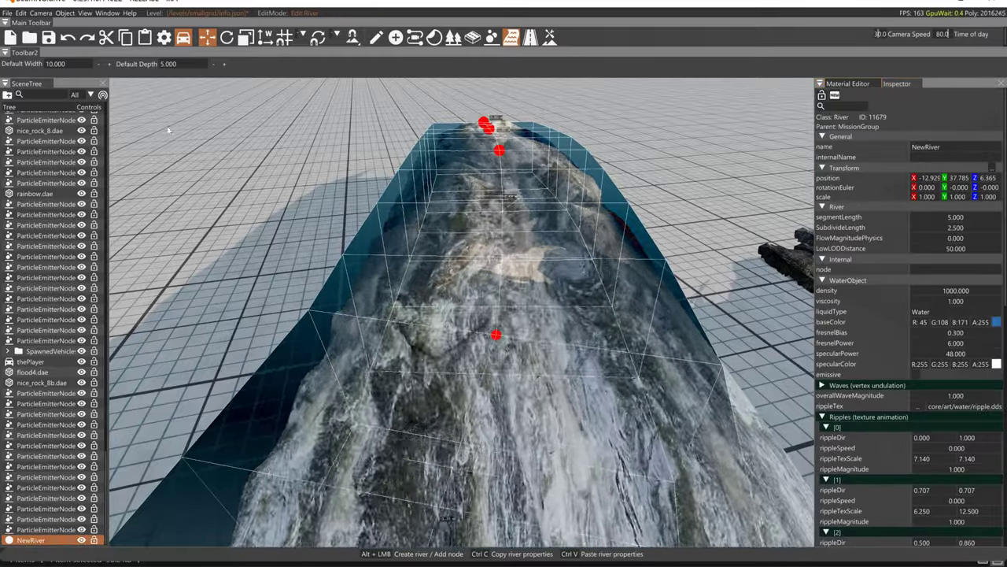
Find the tod time-of-day object in the scene and set its startTime to 0.1
left_click(49, 95)
left_click(49, 63)
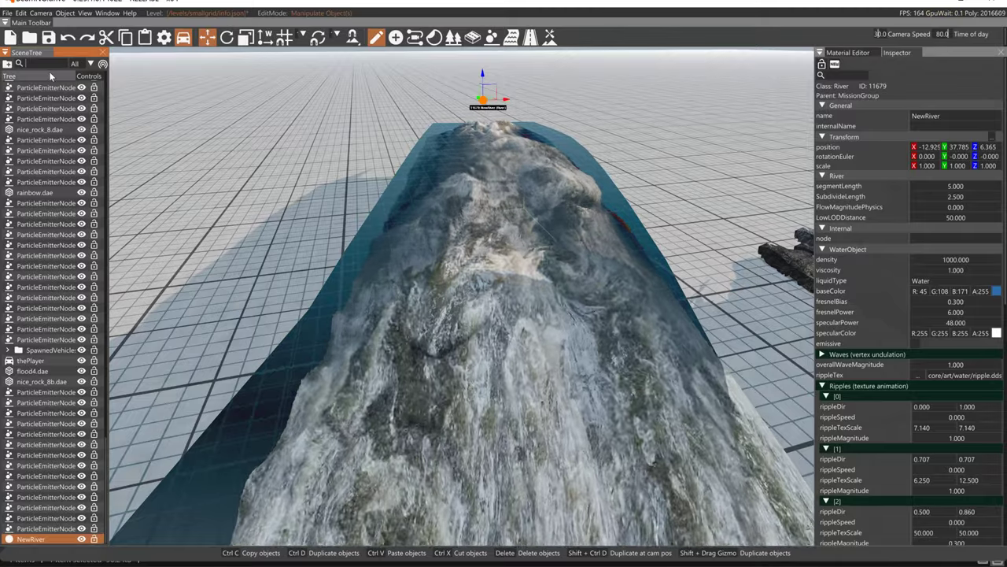
type("to")
left_click(37, 85)
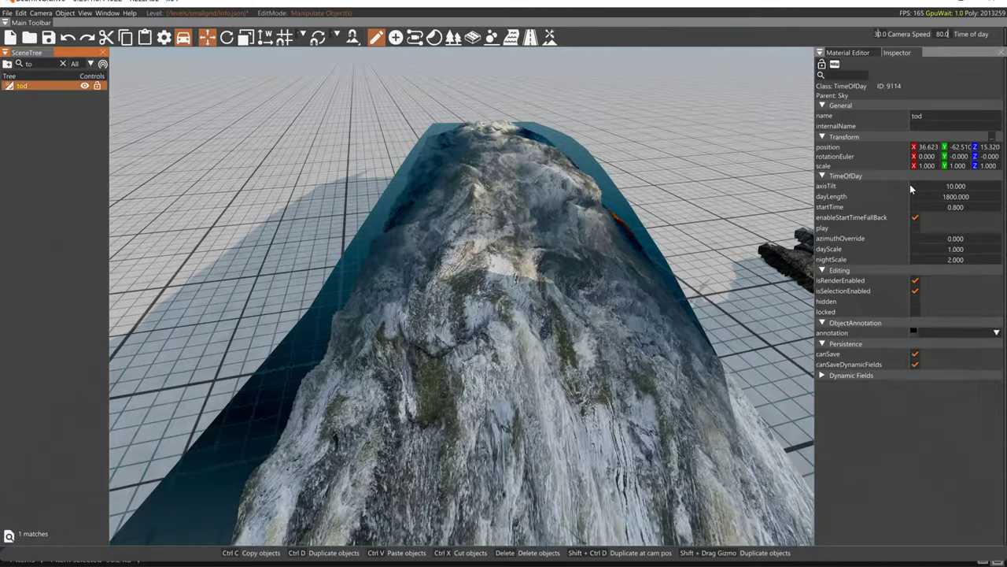
double_click(935, 207)
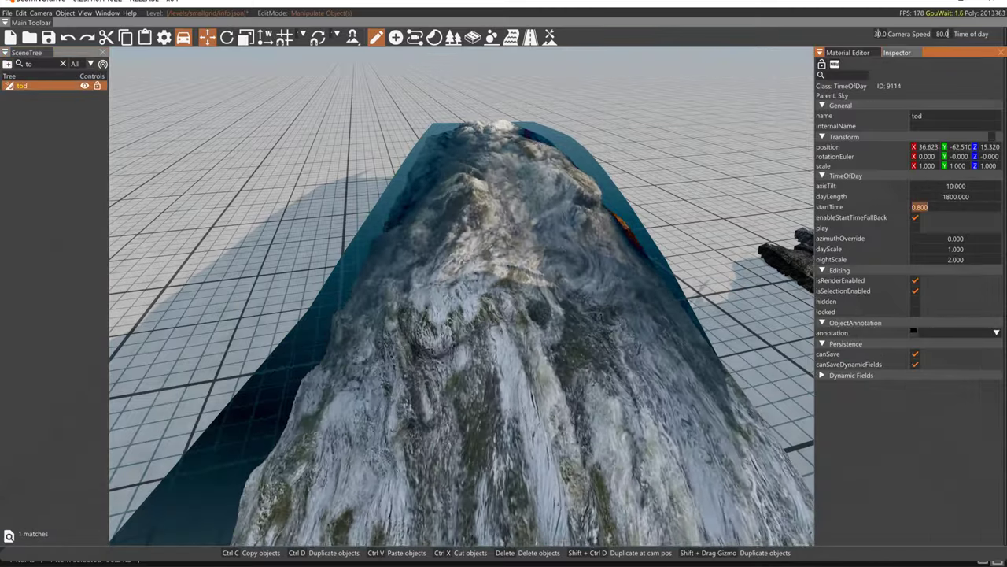
type("0.1")
key("Return")
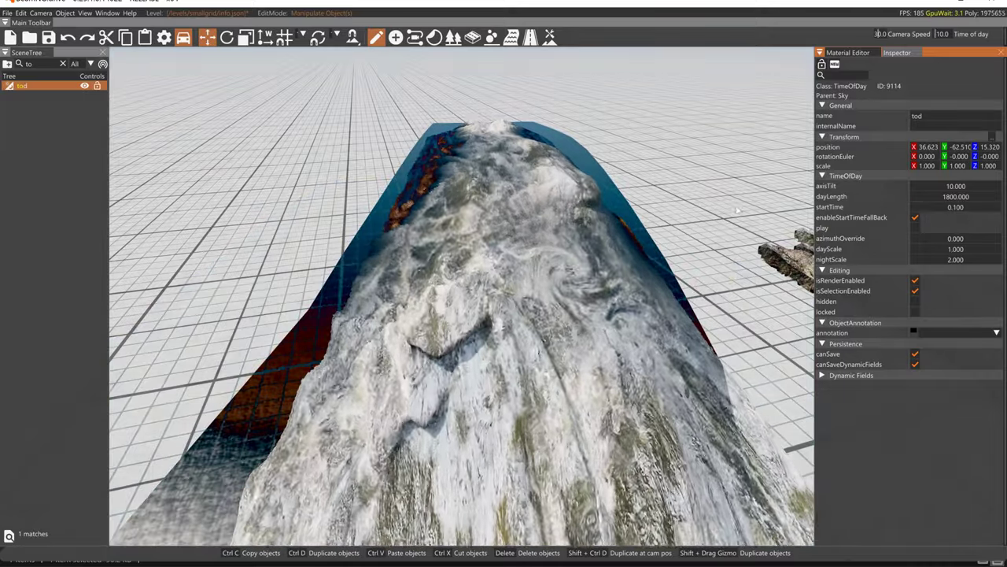
Set the river's rippleSpeed to 0.1 for ripple layer [0] and 0.2 for layer [1]
left_click(589, 173)
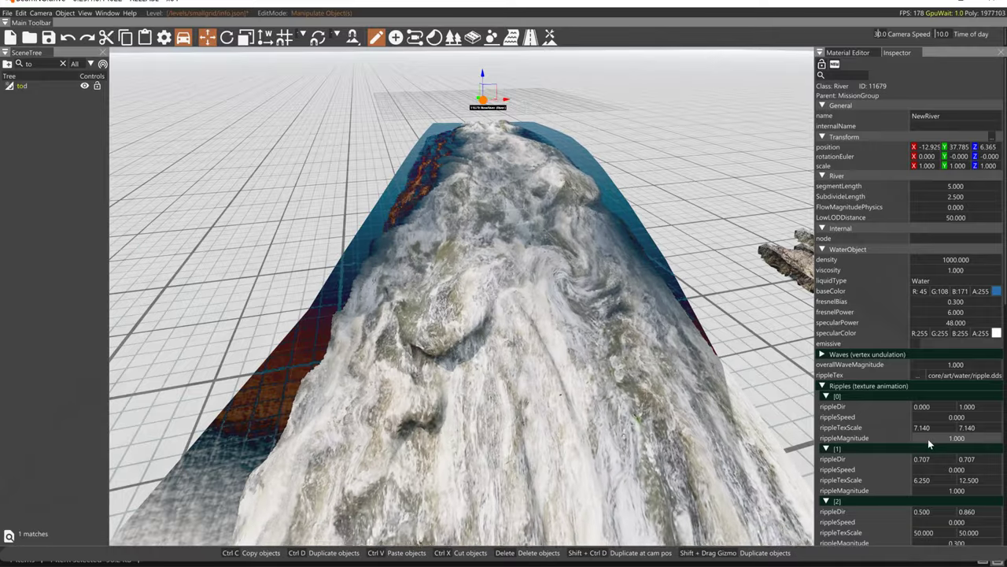
left_click(948, 418)
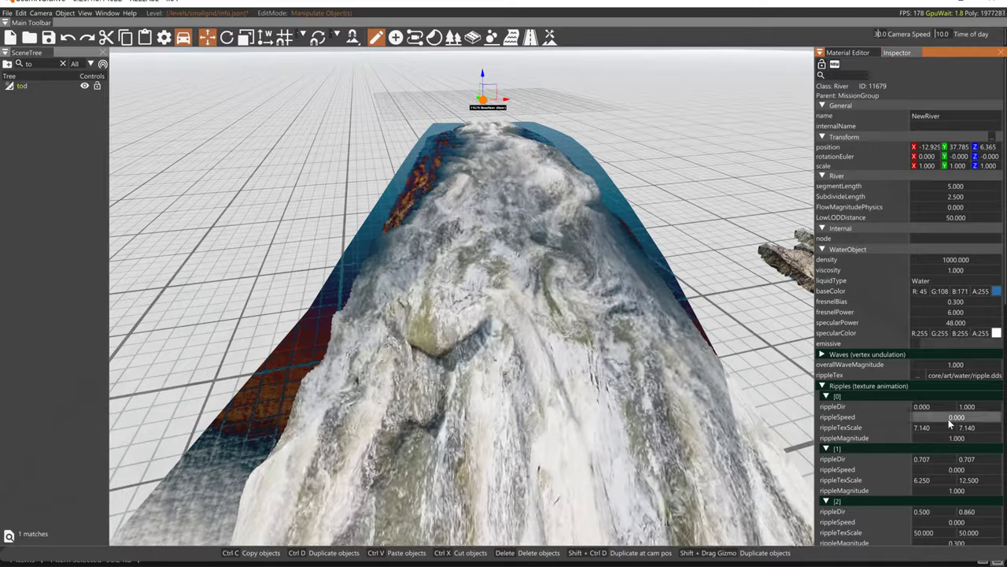
left_click(949, 418)
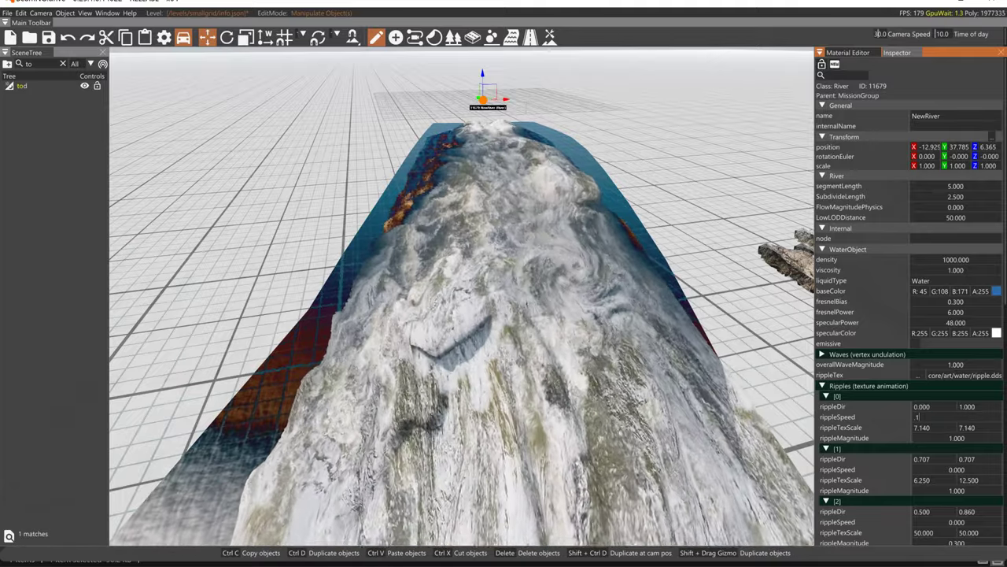
double_click(947, 463)
type(".")
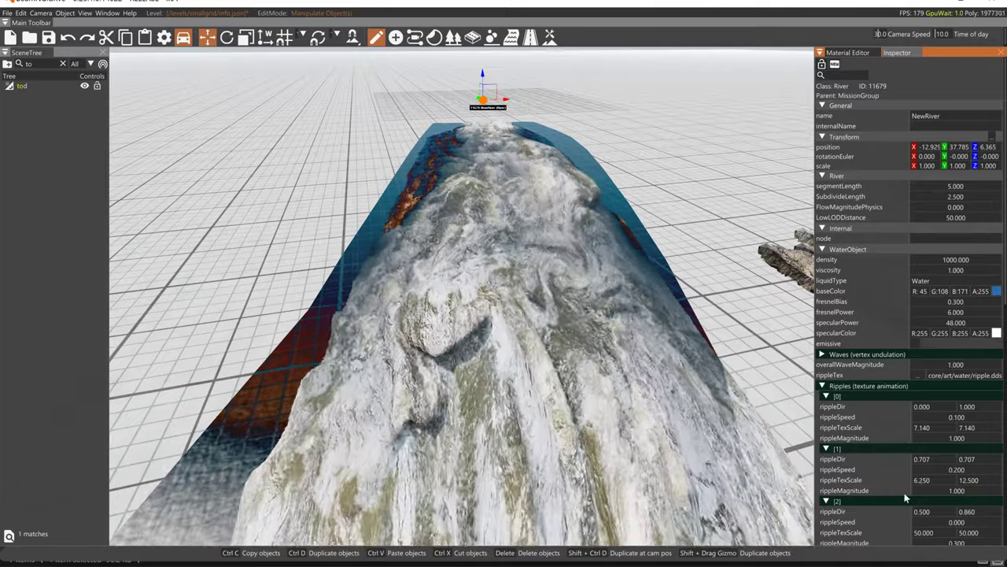
Adjust the river's wetDarkening, trying 0.3 and 0.6, and leave the river's properties
scroll(905, 497, "down", 5)
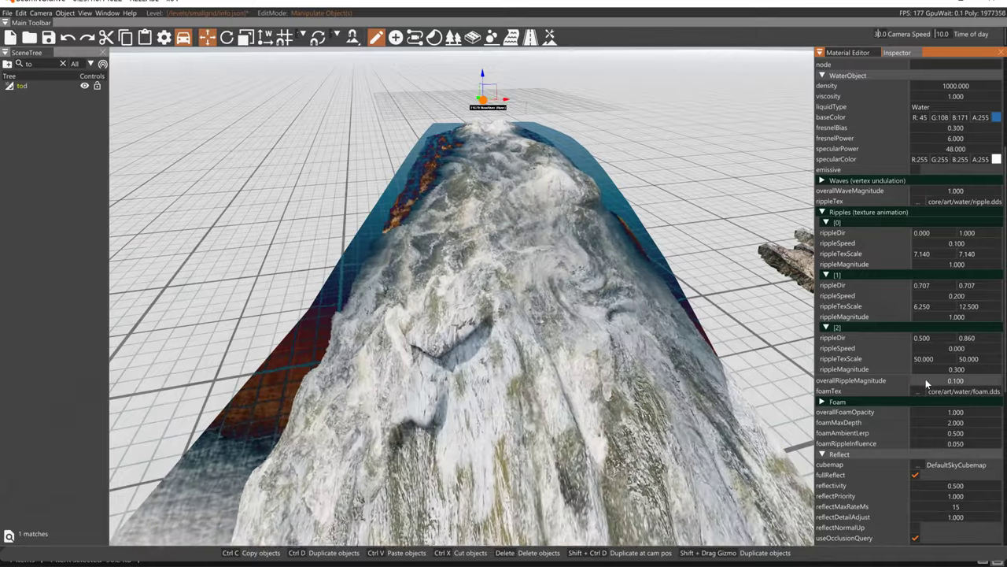
scroll(925, 380, "down", 5)
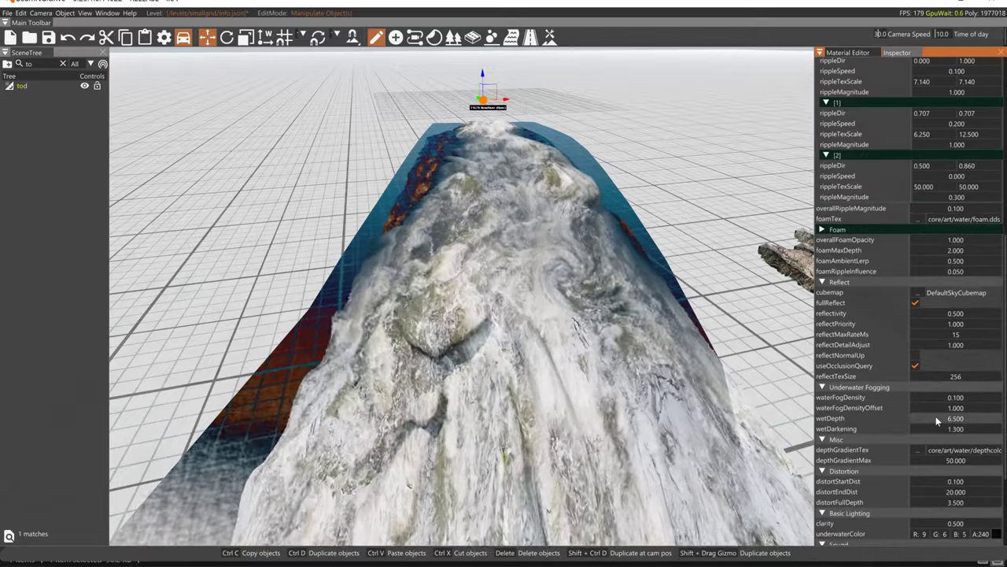
left_click_drag(937, 429, 933, 429)
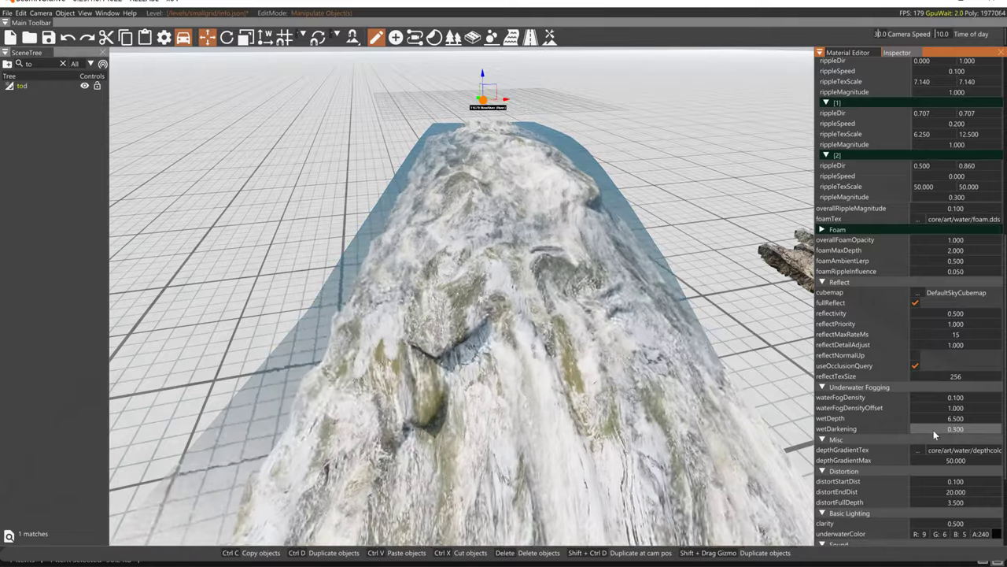
left_click_drag(934, 431, 945, 433)
double_click(949, 430)
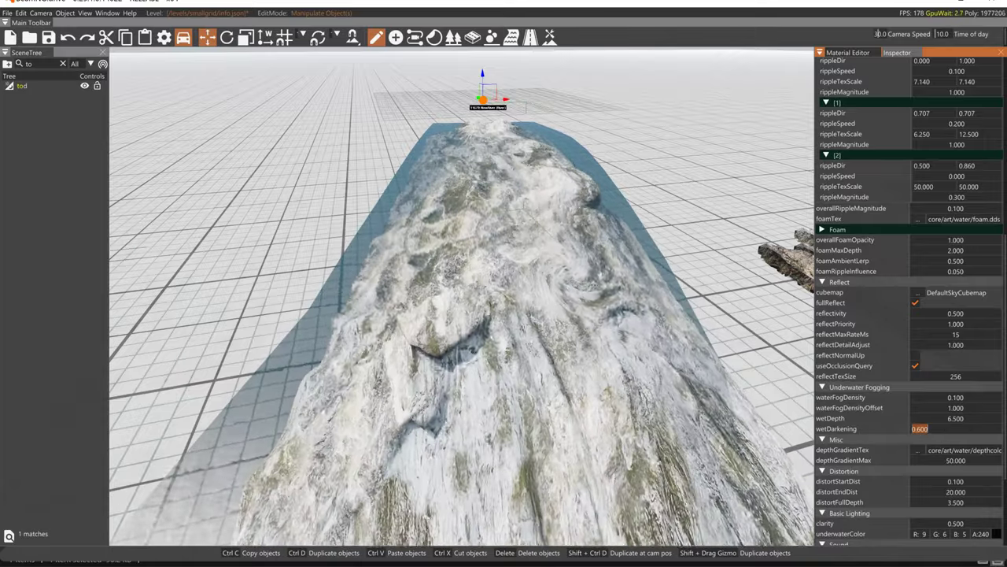
left_click(702, 273)
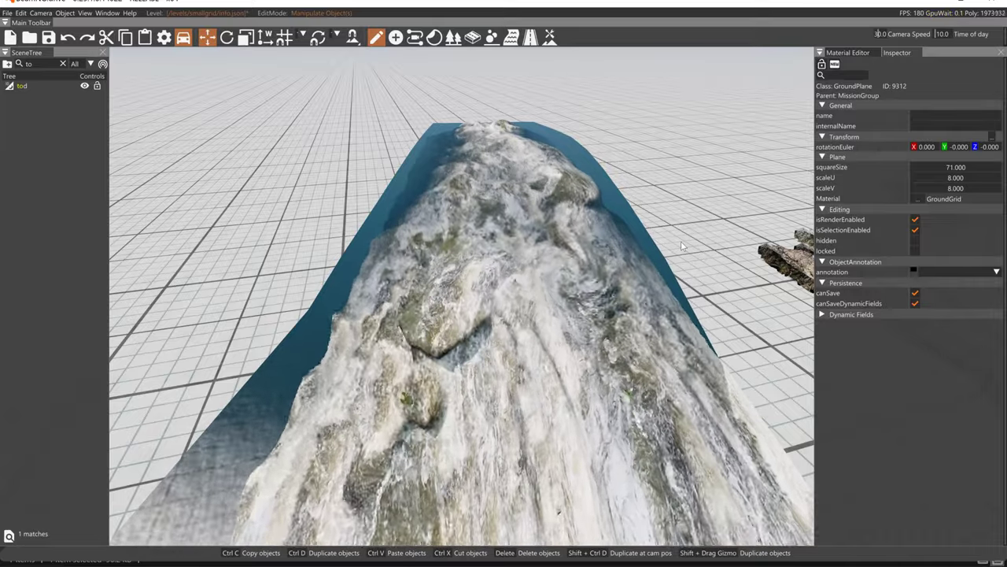
Check the river along the flood mesh from the side and save the level
right_click_drag(654, 279, 685, 268)
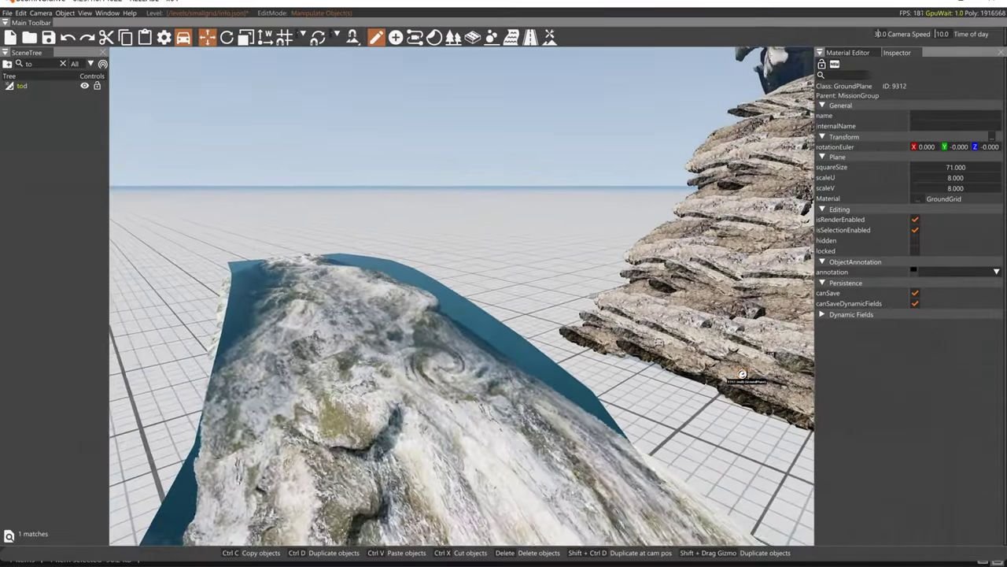
right_click_drag(732, 209, 574, 203)
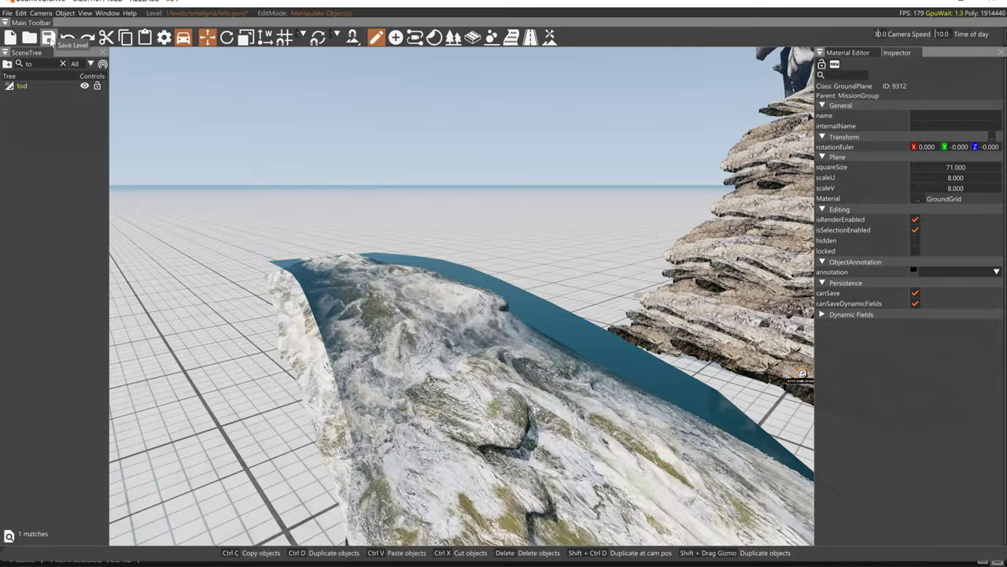
key("ctrl+s")
left_click(8, 15)
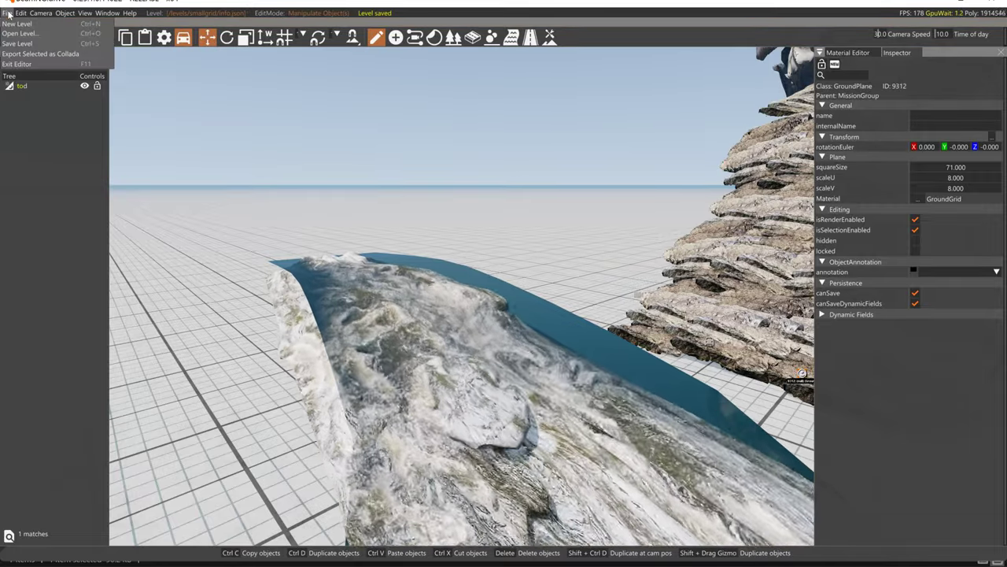
Start a terrain import and choose theTerrain_heightmap.png from the level's art folder as the height map image
left_click(550, 38)
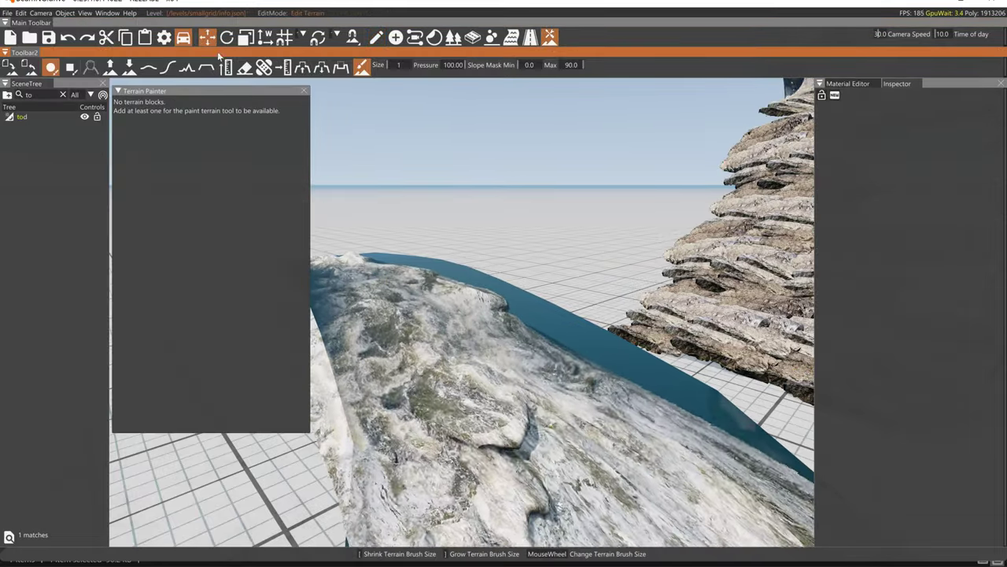
left_click(9, 68)
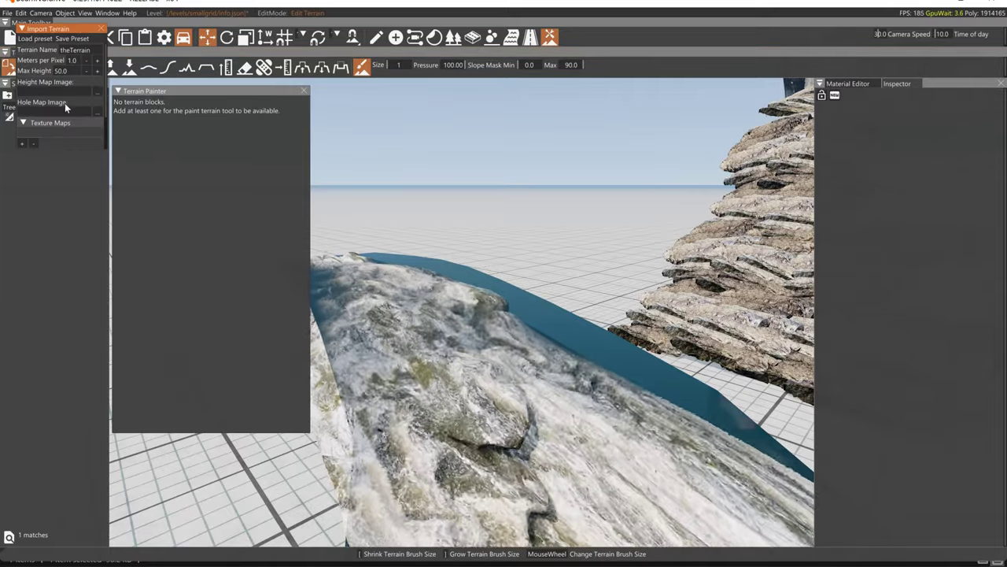
left_click(96, 92)
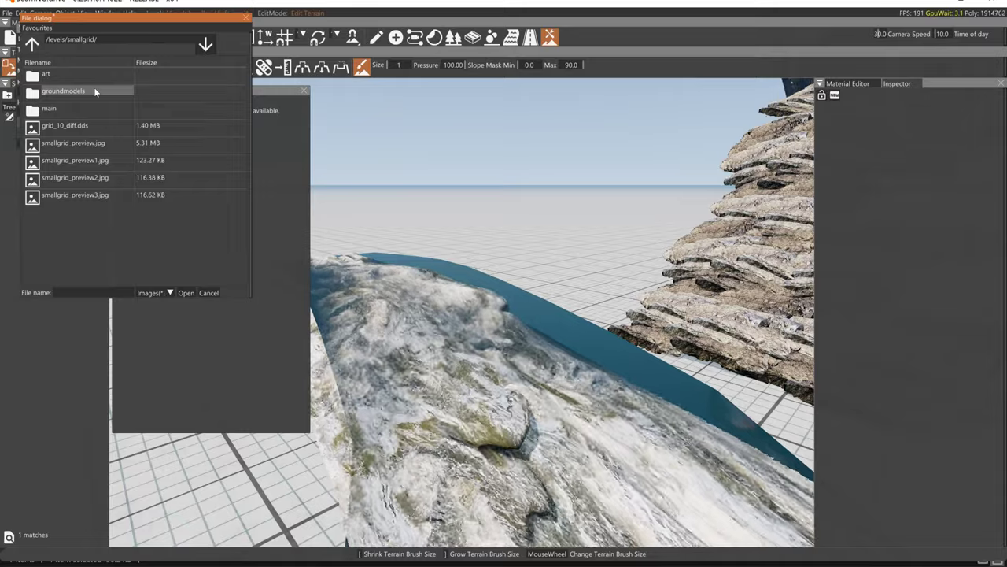
double_click(37, 76)
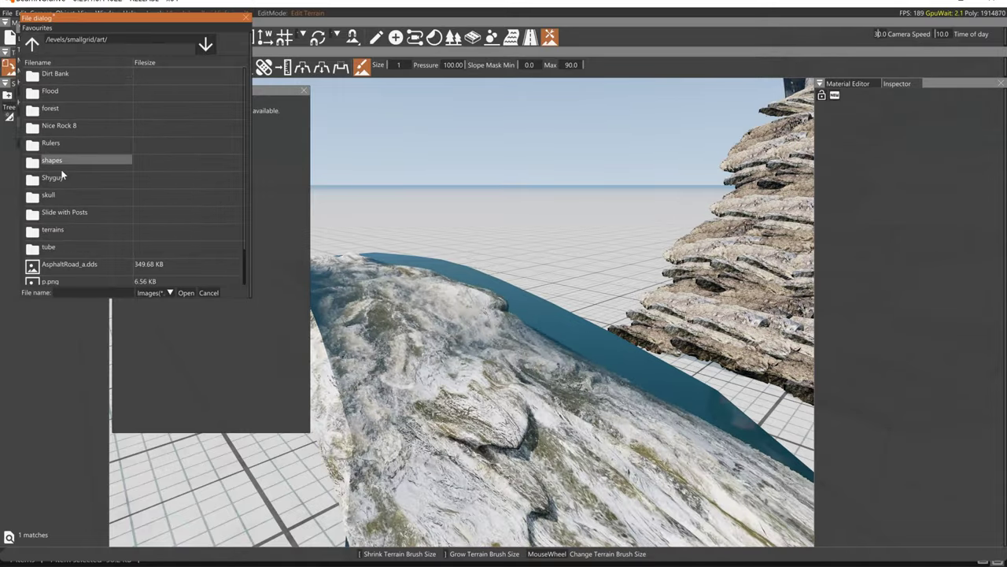
scroll(108, 250, "down", 5)
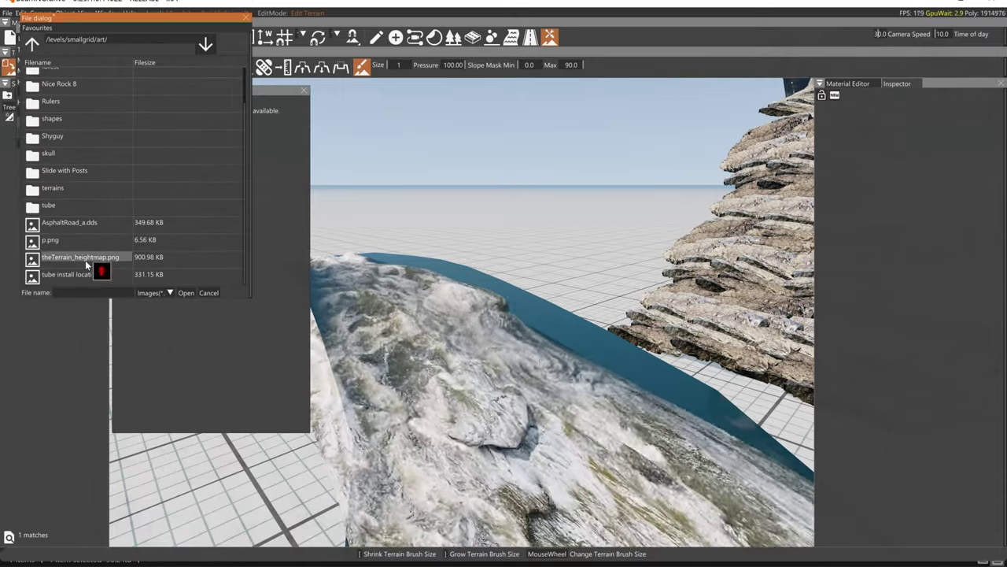
left_click(88, 260)
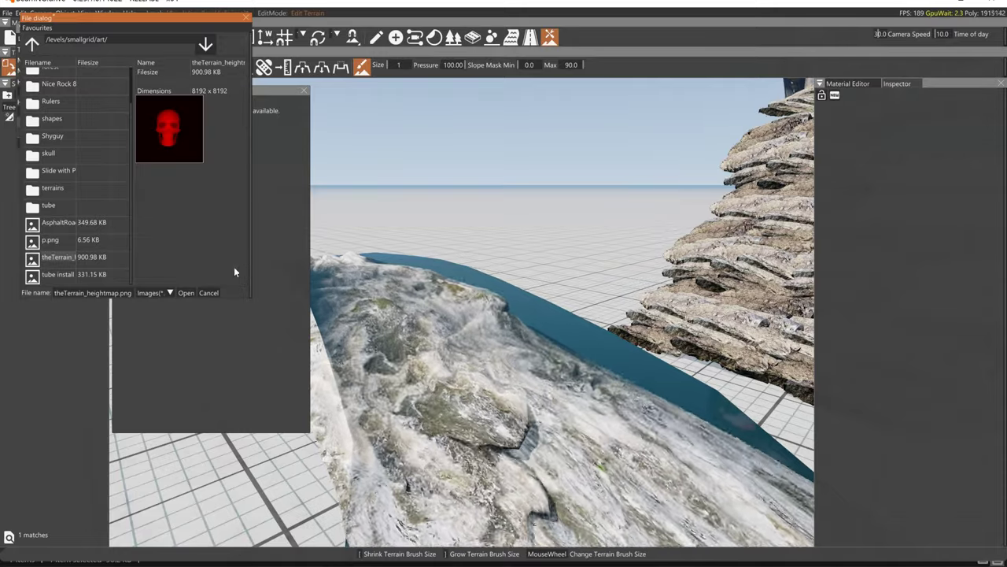
left_click(186, 293)
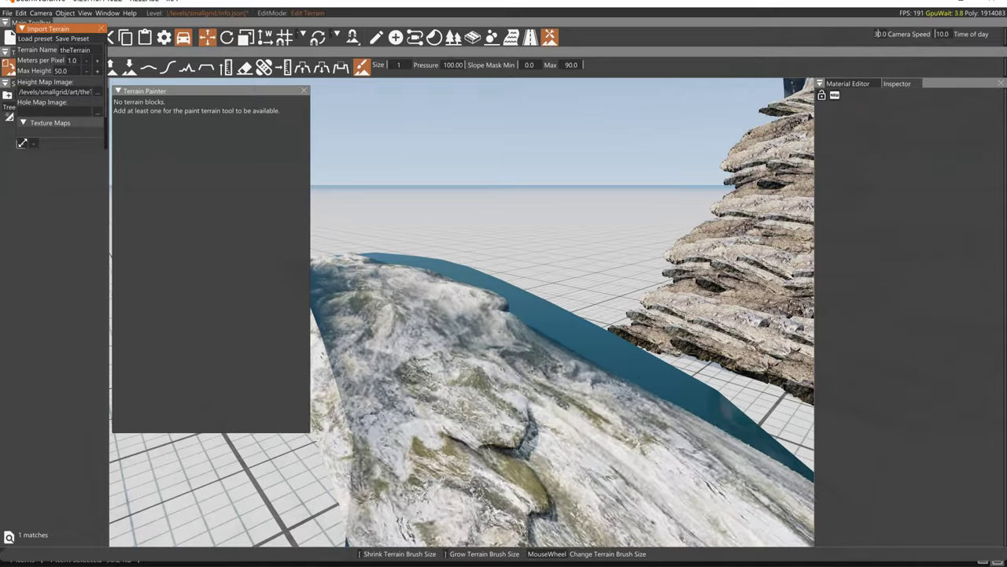
Cancel choosing a texture map, set the terrain's Max Height to 200 and import the terrain
left_click(24, 143)
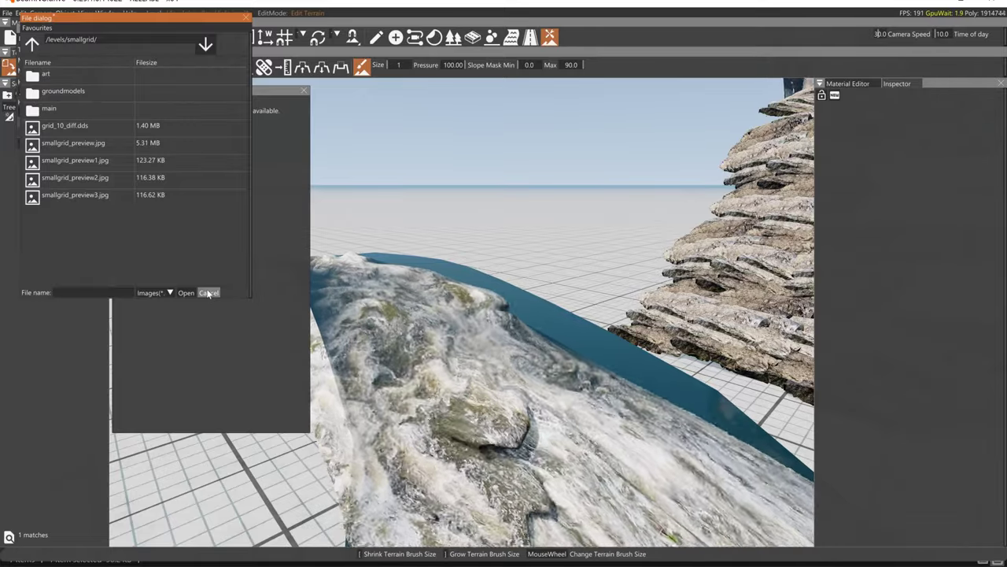
left_click(208, 293)
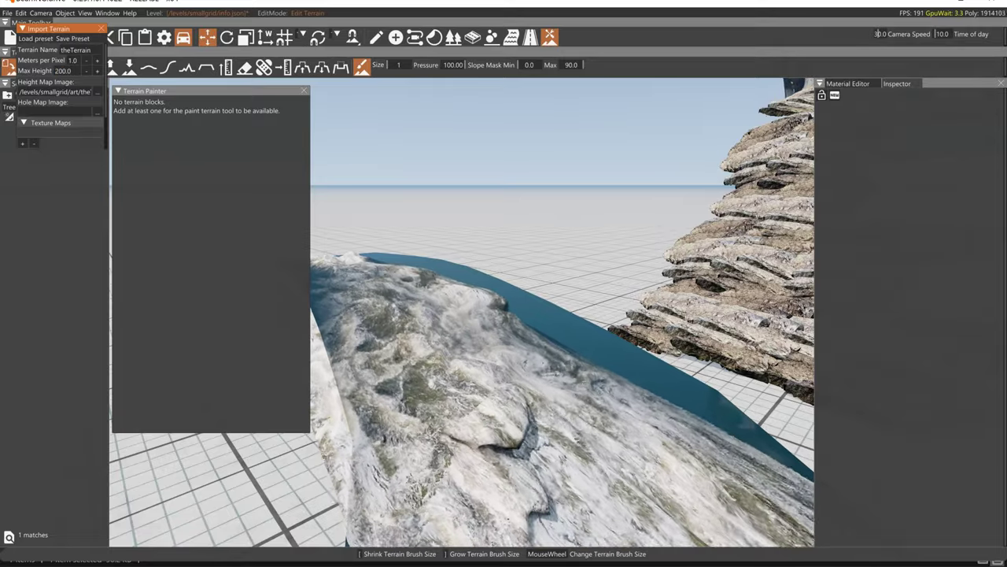
scroll(90, 143, "down", 2)
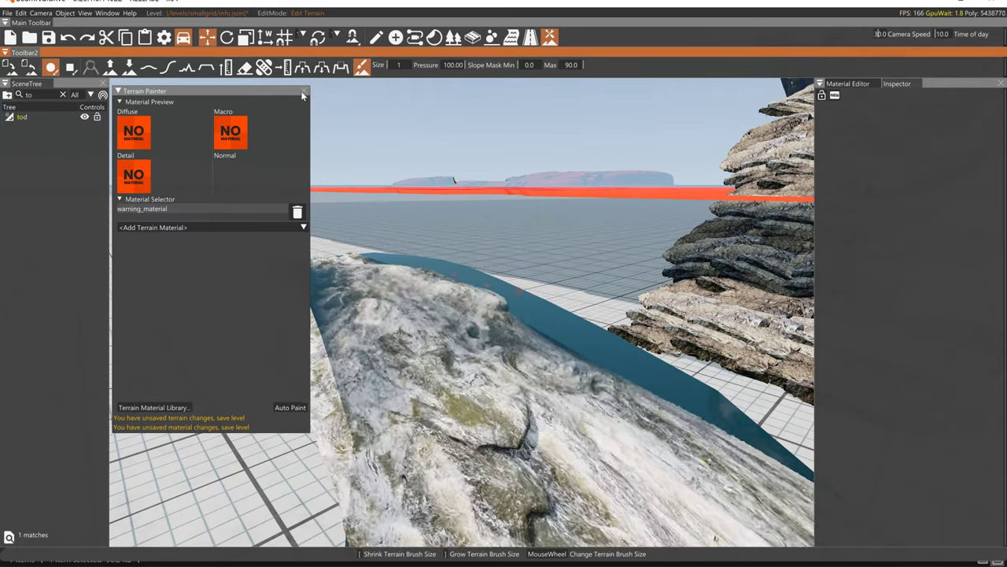
Add the test terrain material to the imported terrain and remove warning_material
left_click(201, 228)
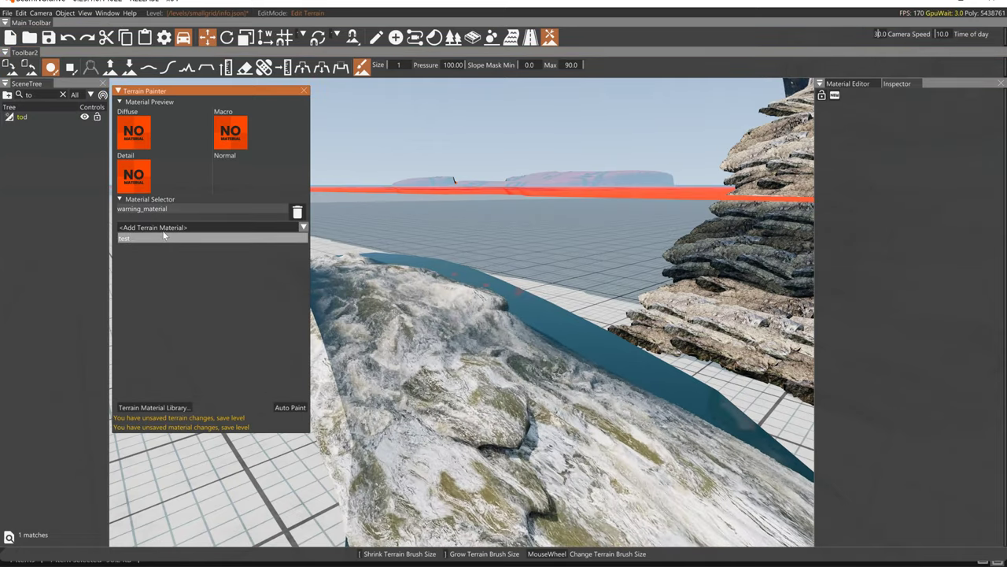
left_click(233, 237)
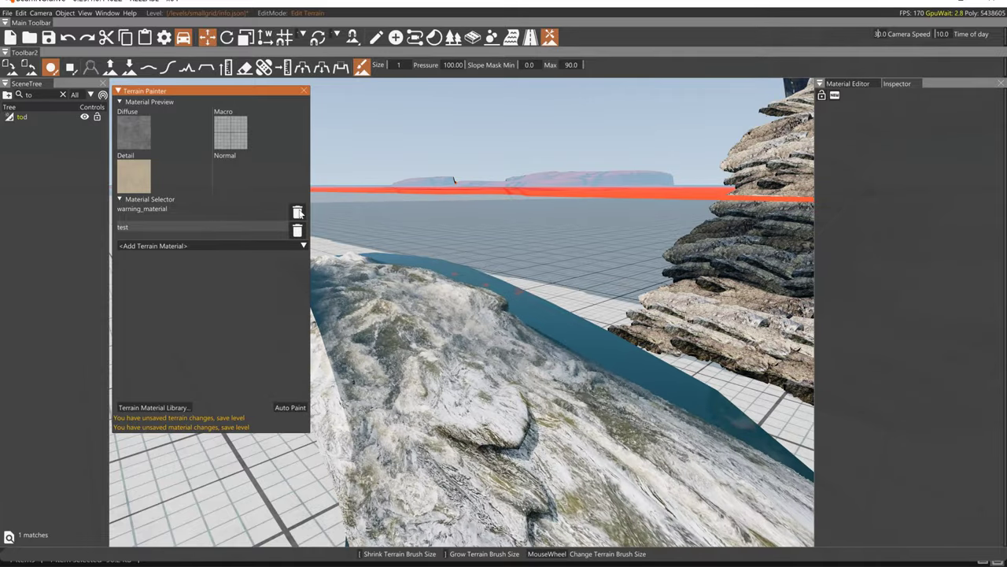
left_click(299, 212)
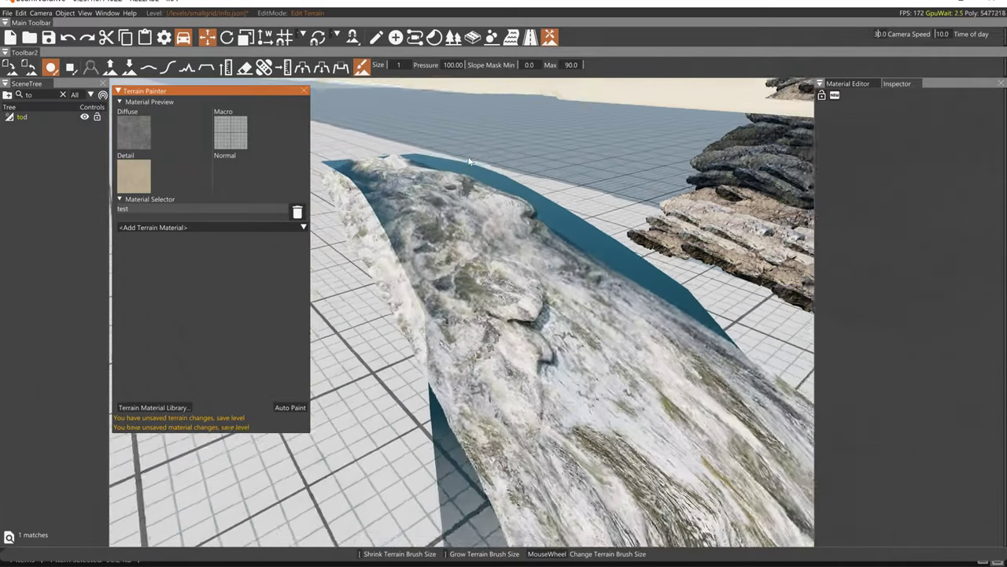
Close the Terrain Painter, filter the scene tree by "te" and select theTerrain
key("s")
right_click_drag(506, 142, 570, 83)
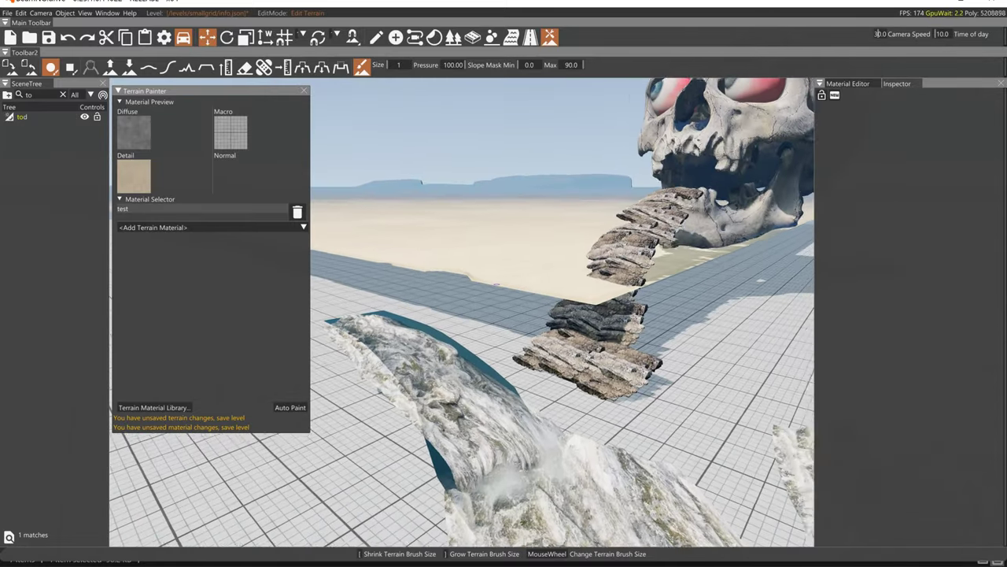
key("s")
mouse_move(575, 155)
right_mouse_down()
mouse_move(636, 162)
mouse_move(575, 155)
right_mouse_up()
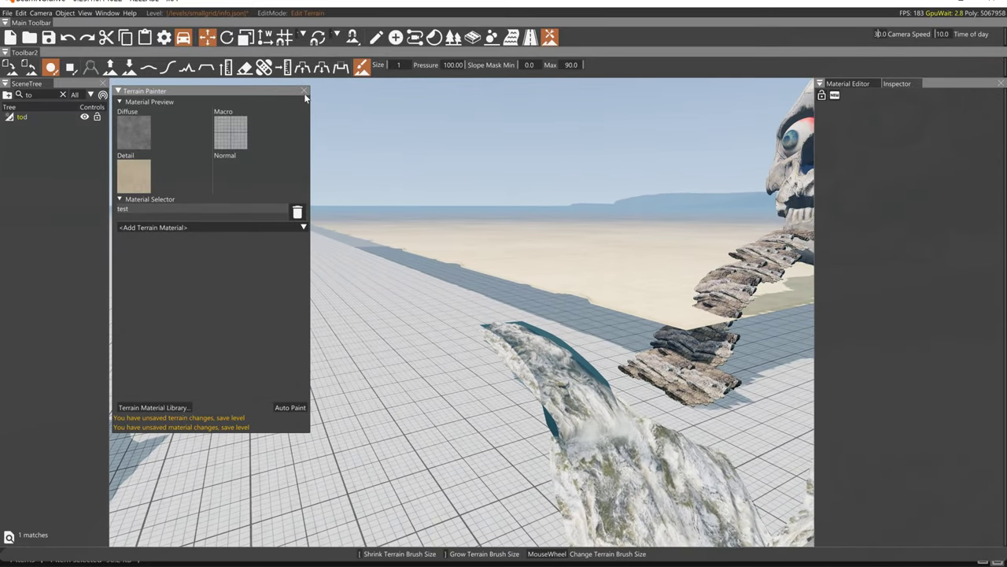
left_click(304, 91)
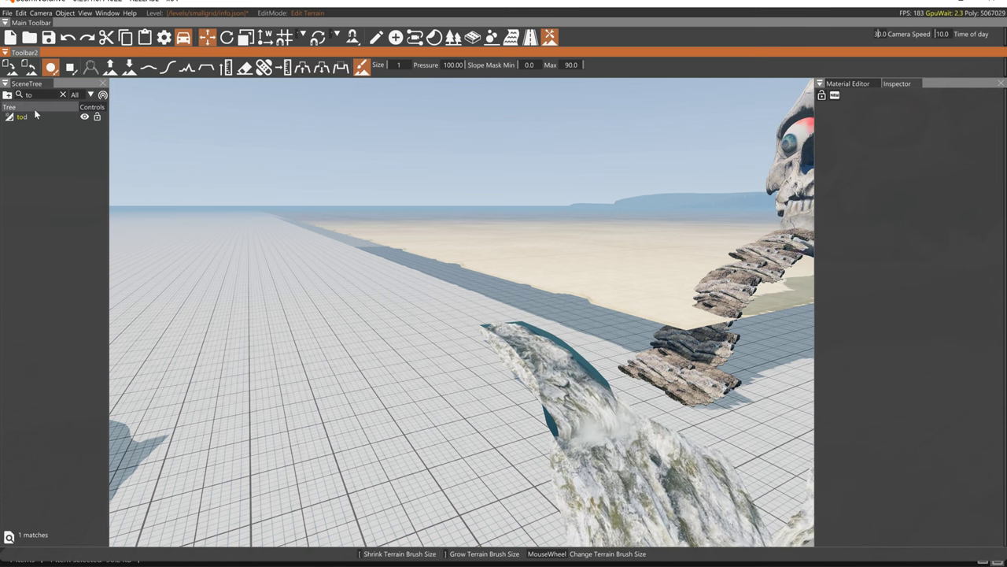
left_click(63, 95)
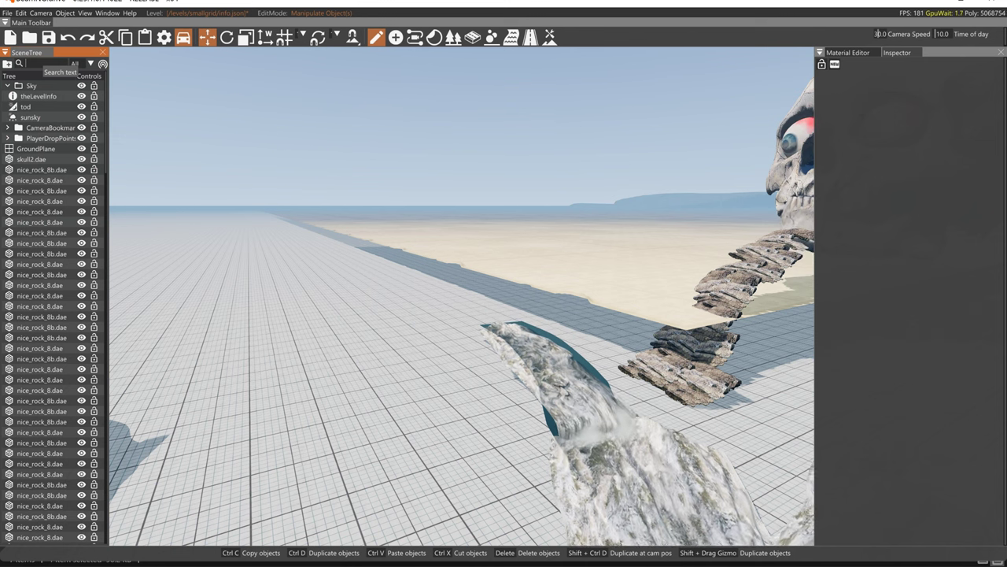
left_click(33, 64)
type("te")
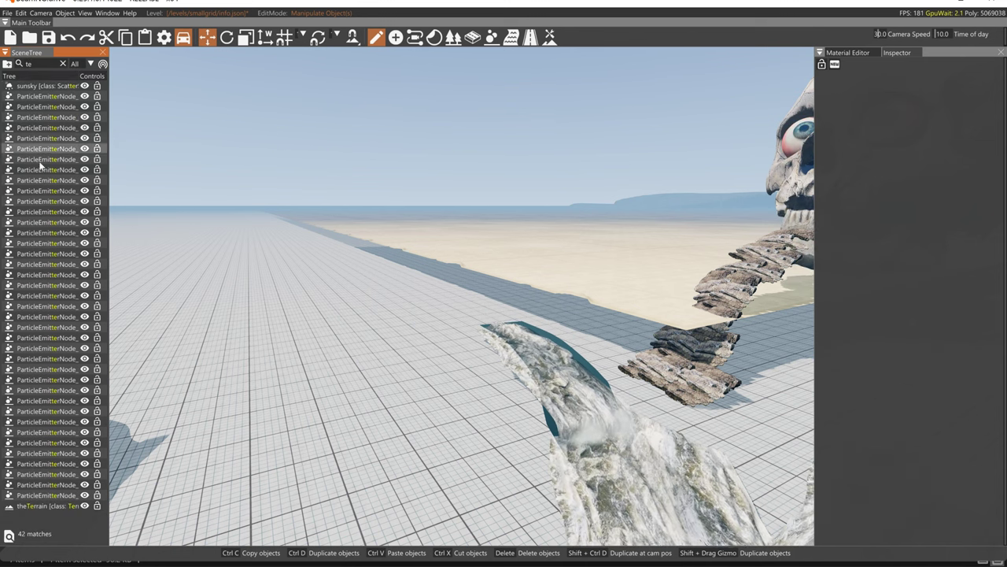
left_click(33, 506)
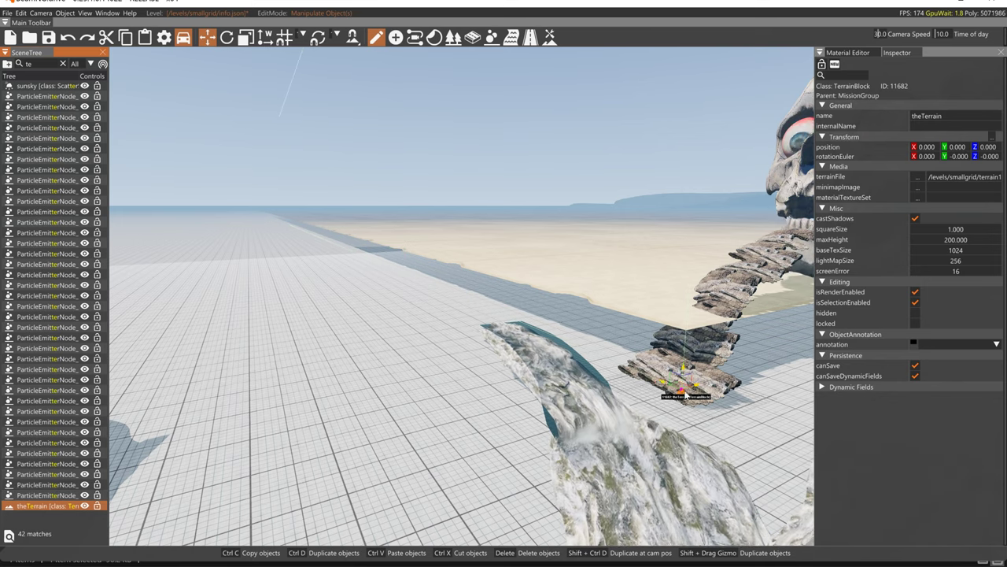
Move theTerrain to about -68.08 on X and about -77.75 on Y so it extends beneath the broken road and flood
left_click_drag(697, 361, 245, 543)
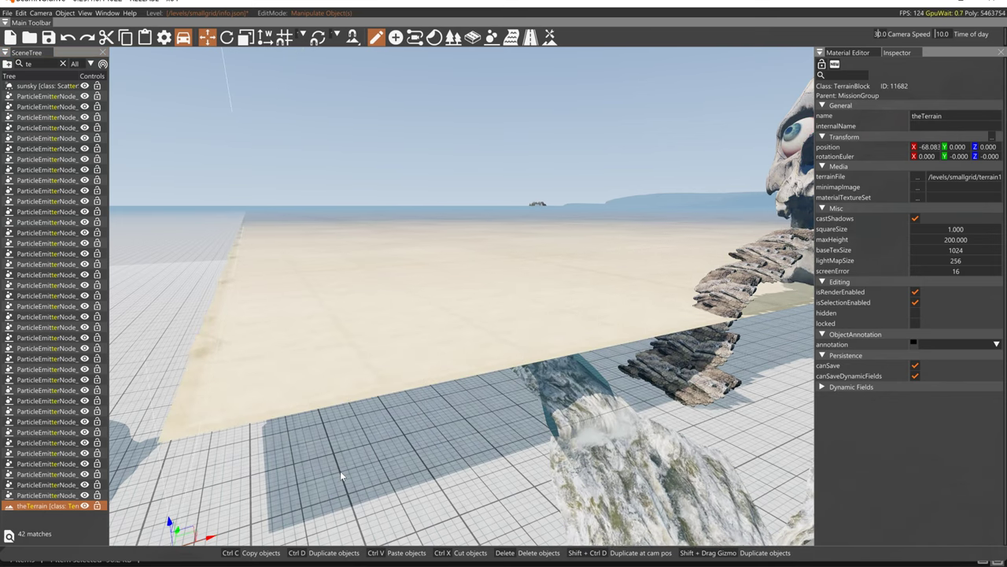
key("s")
right_click_drag(333, 485, 173, 488)
key("a")
key("s")
right_click_drag(567, 489, 445, 504)
key("d")
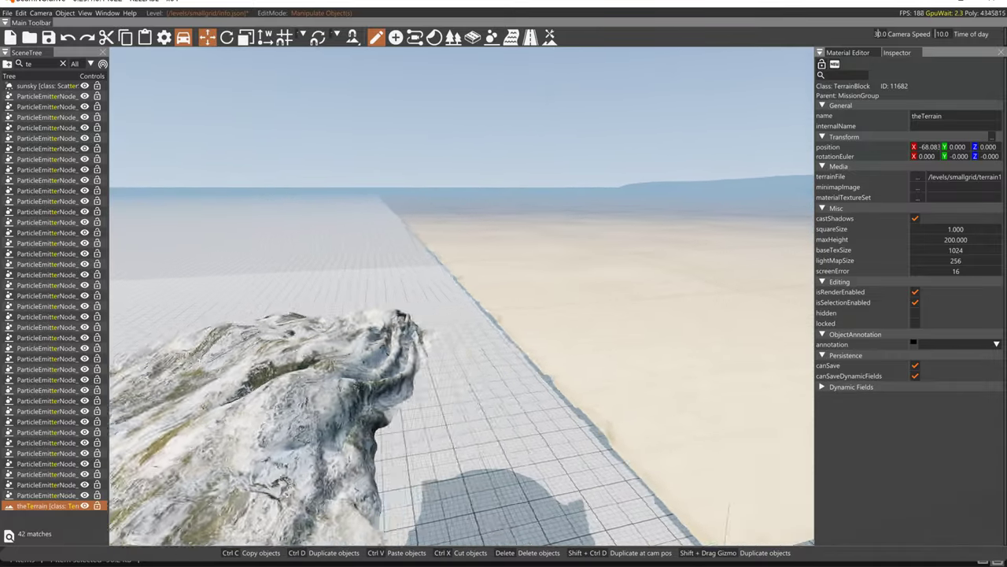
key("s")
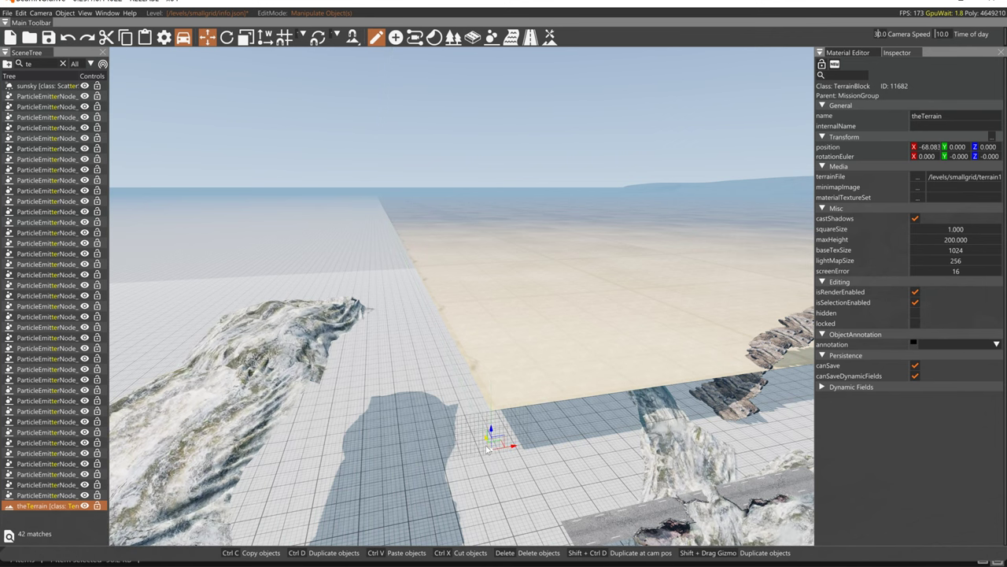
left_click_drag(486, 441, 551, 508)
left_click_drag(582, 551, 592, 561)
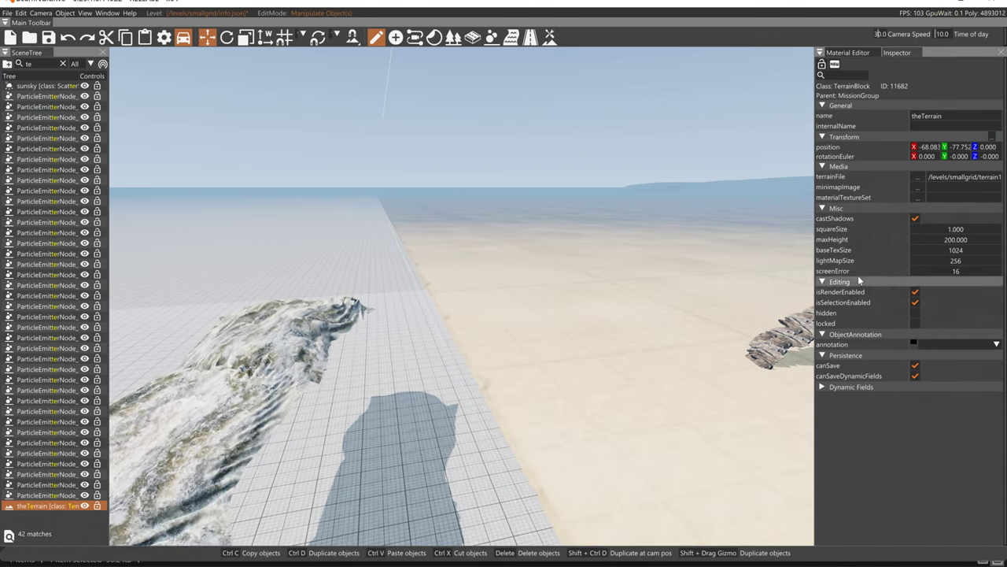
Lower theTerrain to a Z position of about -5.67, leaving part of the flood mesh exposed above the sand
right_click_drag(519, 381, 614, 401)
key("s")
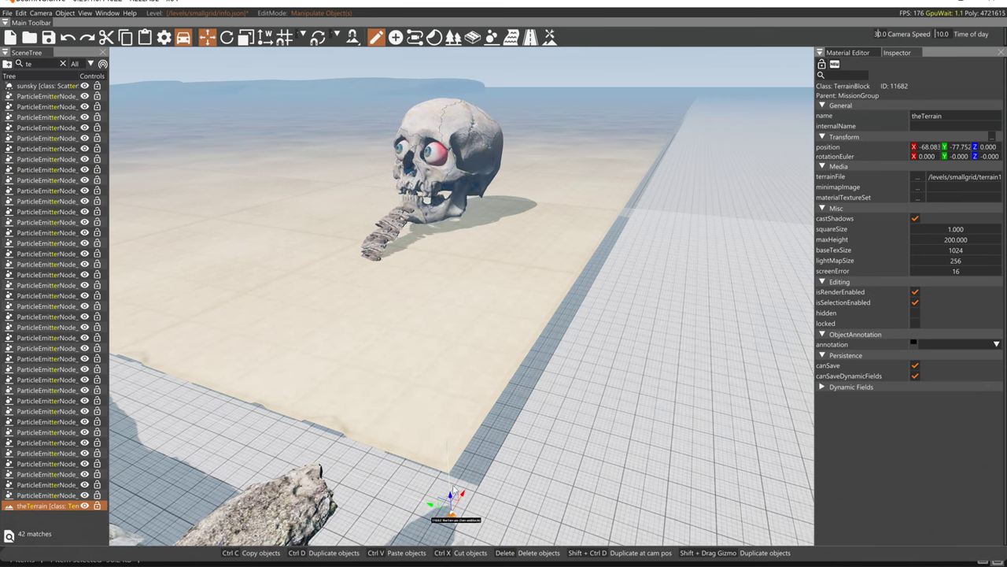
left_click_drag(454, 498, 475, 519)
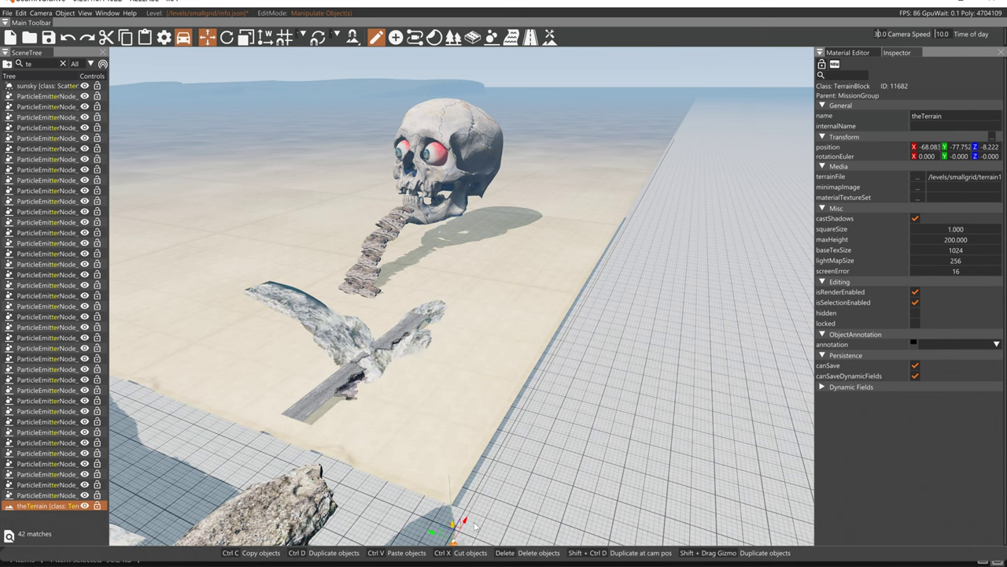
left_click_drag(474, 526, 474, 518)
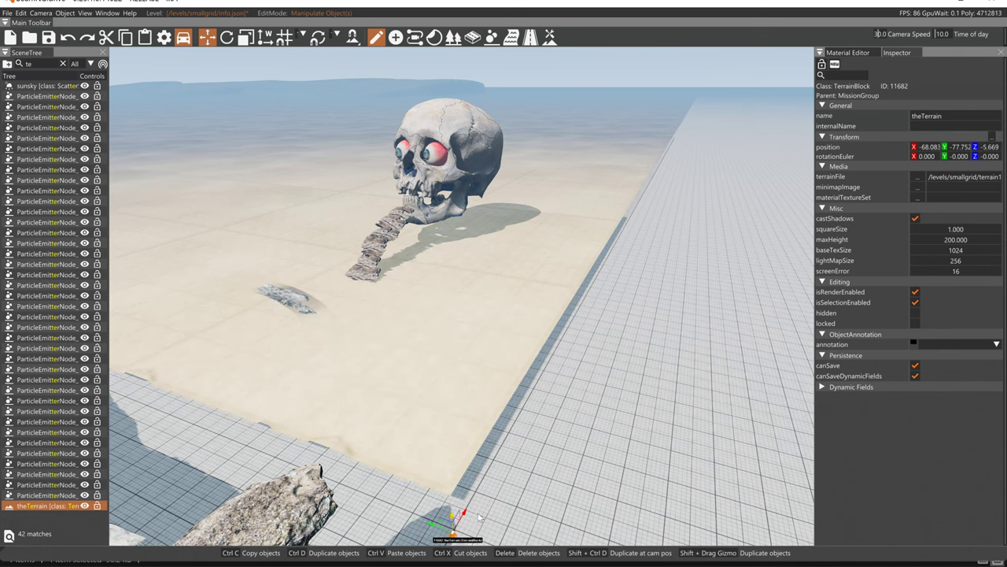
Raise sand banks along both sides of the flood mesh with the raise-terrain brush at size 5
right_click_drag(480, 517, 424, 241)
key("w")
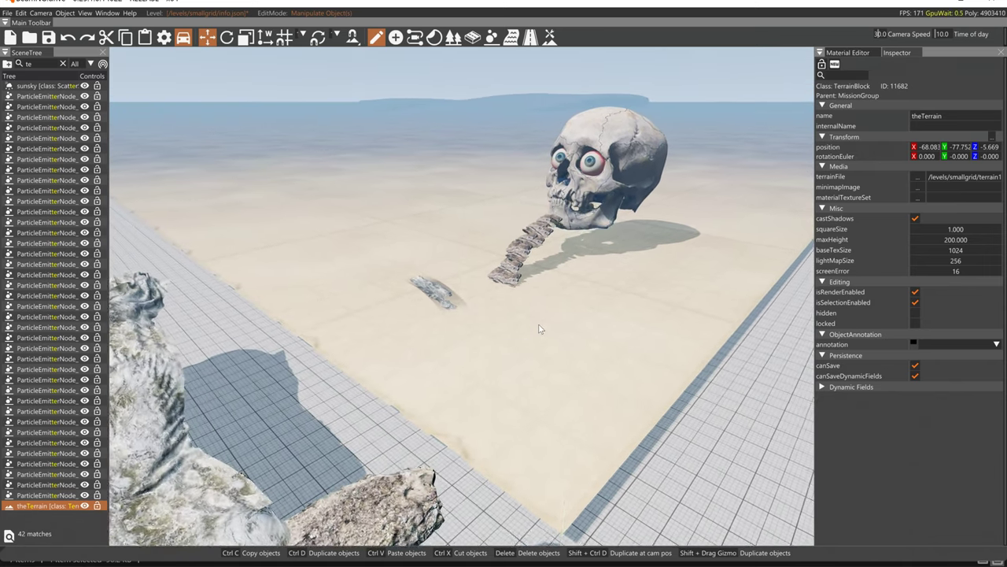
key("w")
mouse_move(539, 329)
right_mouse_down()
mouse_move(512, 370)
mouse_move(440, 417)
mouse_move(346, 385)
mouse_move(340, 362)
mouse_move(323, 355)
mouse_move(347, 441)
right_mouse_up()
key("w")
left_click(550, 37)
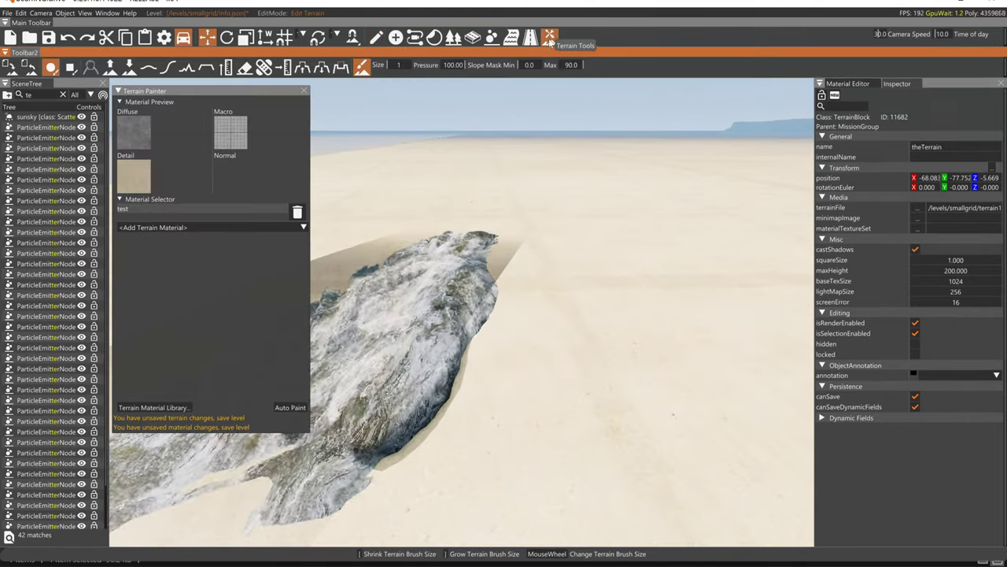
left_click(110, 66)
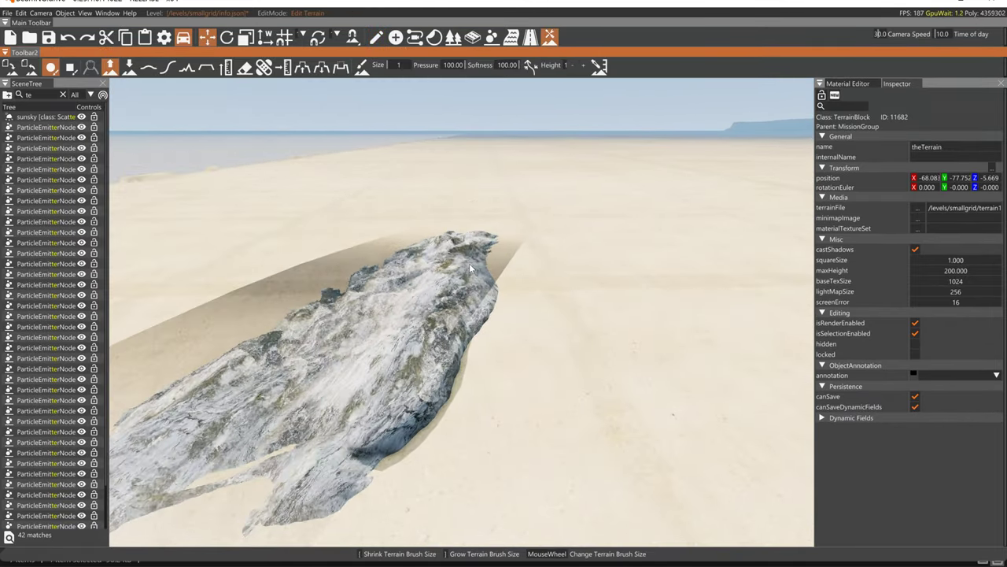
scroll(508, 266, "up", 4)
mouse_move(515, 241)
left_mouse_down()
mouse_move(502, 314)
mouse_move(515, 370)
mouse_move(483, 413)
mouse_move(519, 299)
left_mouse_up()
key("a")
right_click_drag(520, 299, 609, 312)
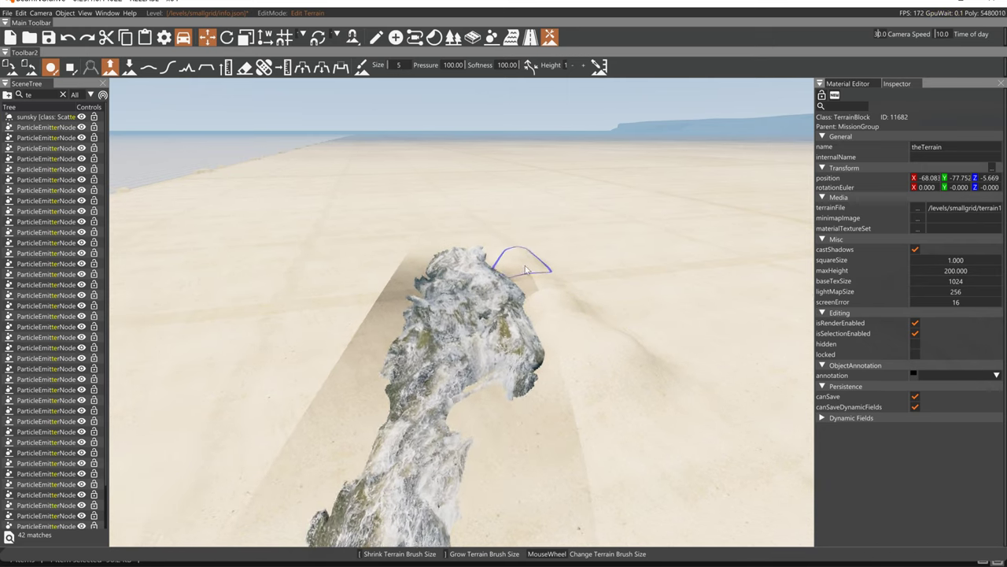
mouse_move(405, 253)
left_mouse_down()
mouse_move(373, 341)
mouse_move(304, 427)
mouse_move(423, 404)
mouse_move(574, 419)
mouse_move(506, 385)
mouse_move(401, 393)
mouse_move(335, 440)
left_mouse_up()
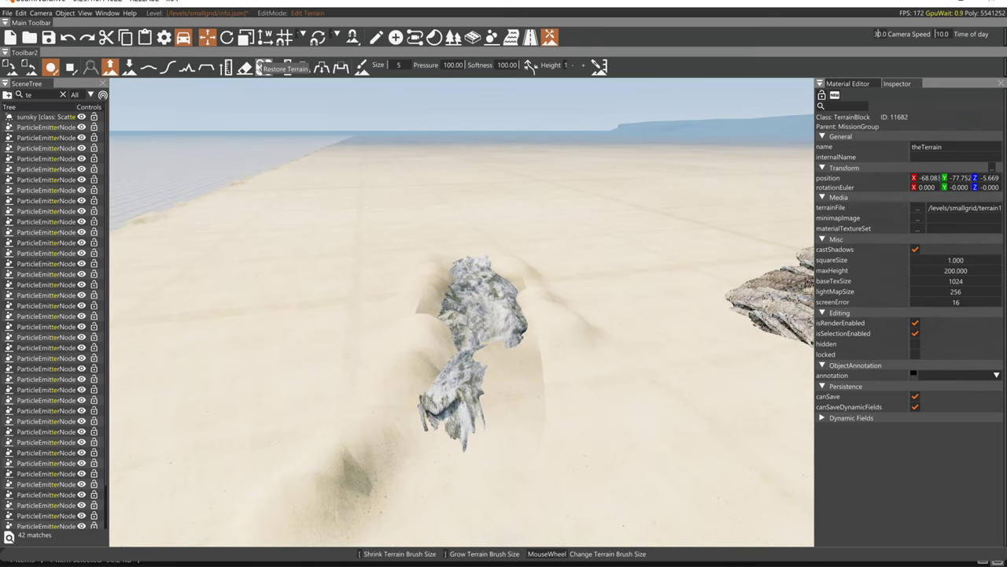
Build a steep stepped bank along one side of the flood mesh with the set-height brush, and make the window full screen
left_click(225, 67)
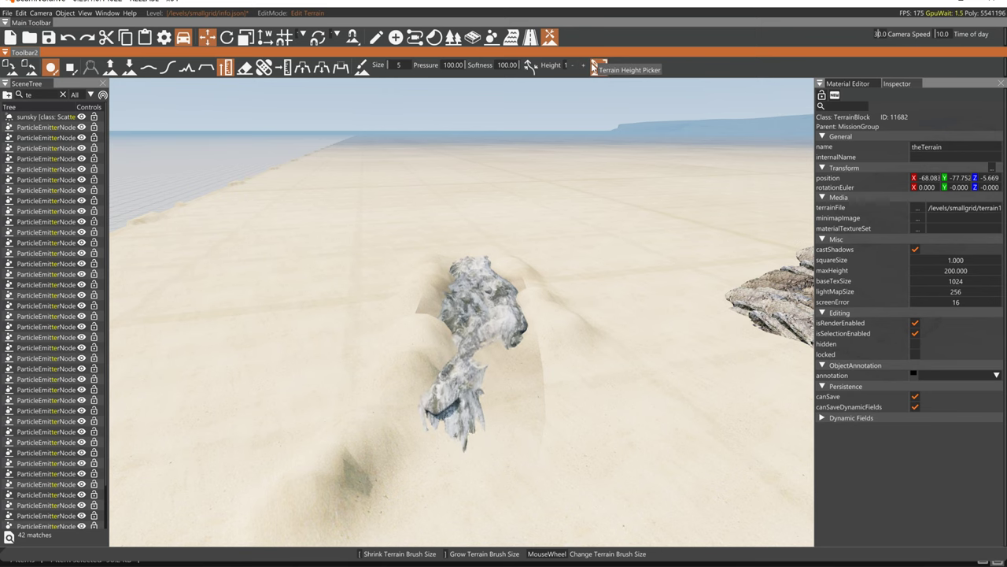
mouse_move(398, 359)
left_mouse_down()
mouse_move(400, 333)
mouse_move(439, 263)
left_mouse_up()
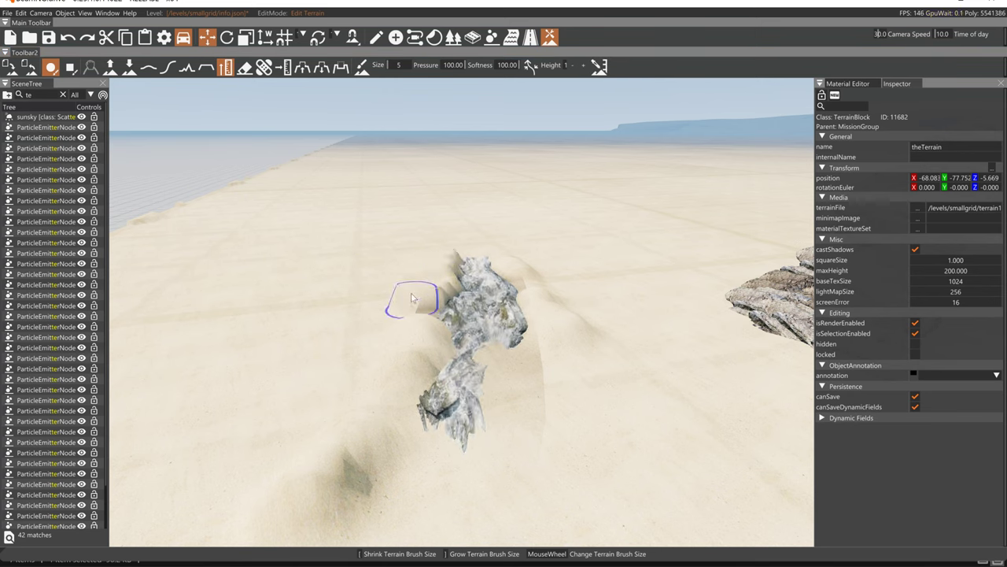
mouse_move(351, 355)
left_mouse_down()
mouse_move(298, 396)
mouse_move(394, 360)
mouse_move(342, 406)
left_mouse_up()
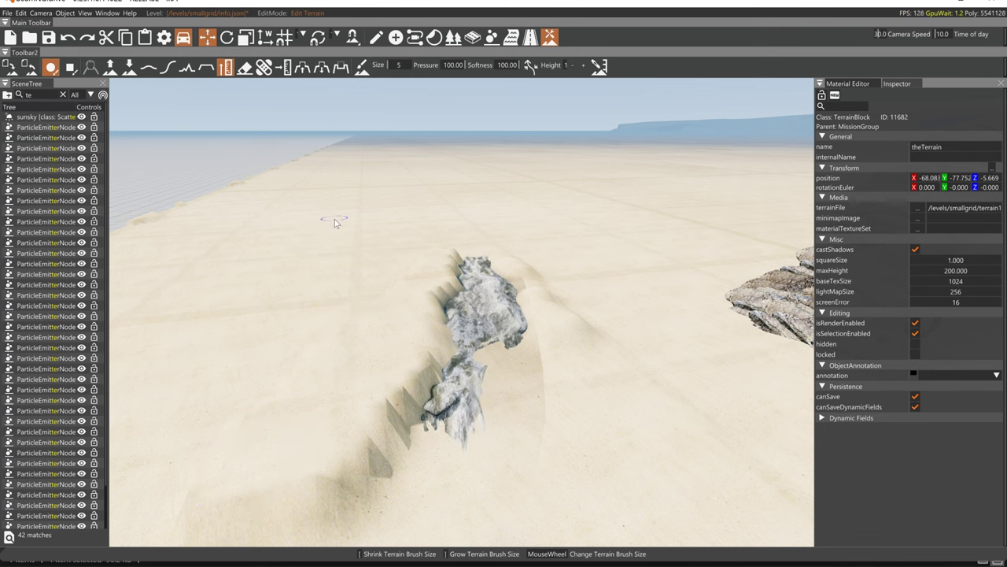
key("alt+Return")
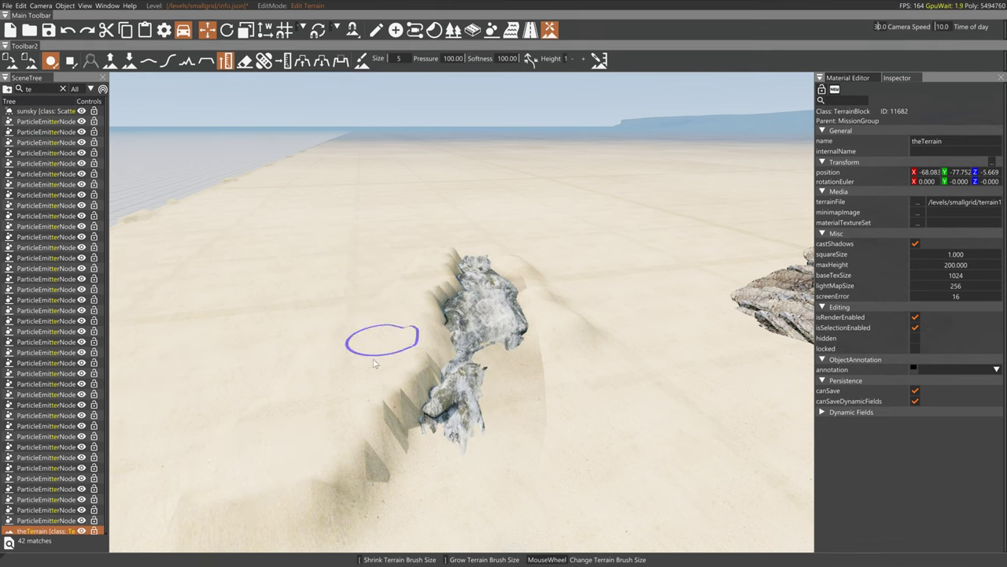
key("w")
mouse_move(505, 266)
right_mouse_down()
mouse_move(600, 331)
mouse_move(504, 268)
mouse_move(416, 263)
right_mouse_up()
key("s")
left_click_drag(201, 313, 191, 307)
key("ctrl+z")
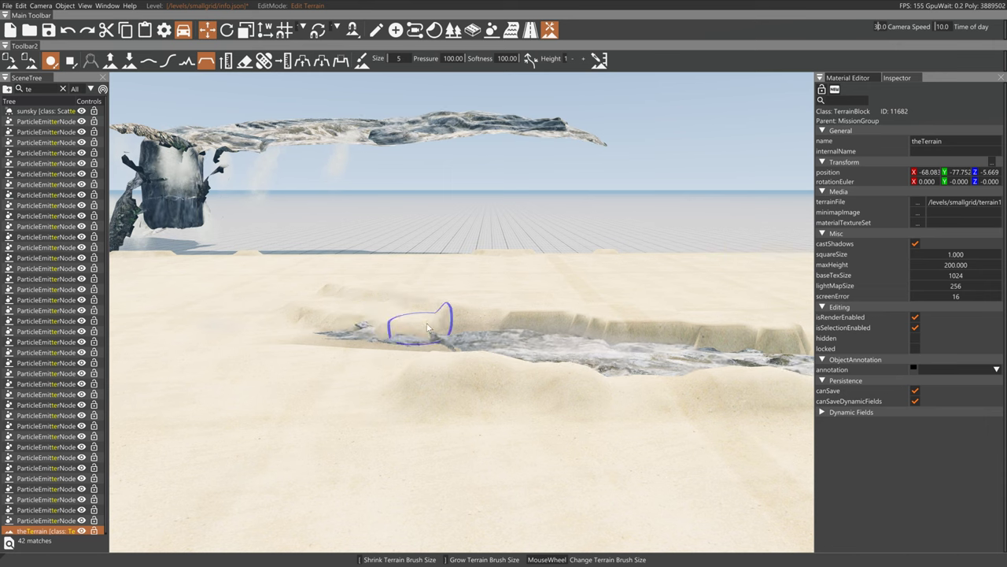
Try flattening the sand over the end of the flood mesh and forming a broad plateau around it, enlarging the brush to size 10
mouse_move(428, 328)
left_mouse_down()
mouse_move(350, 330)
mouse_move(405, 334)
left_mouse_up()
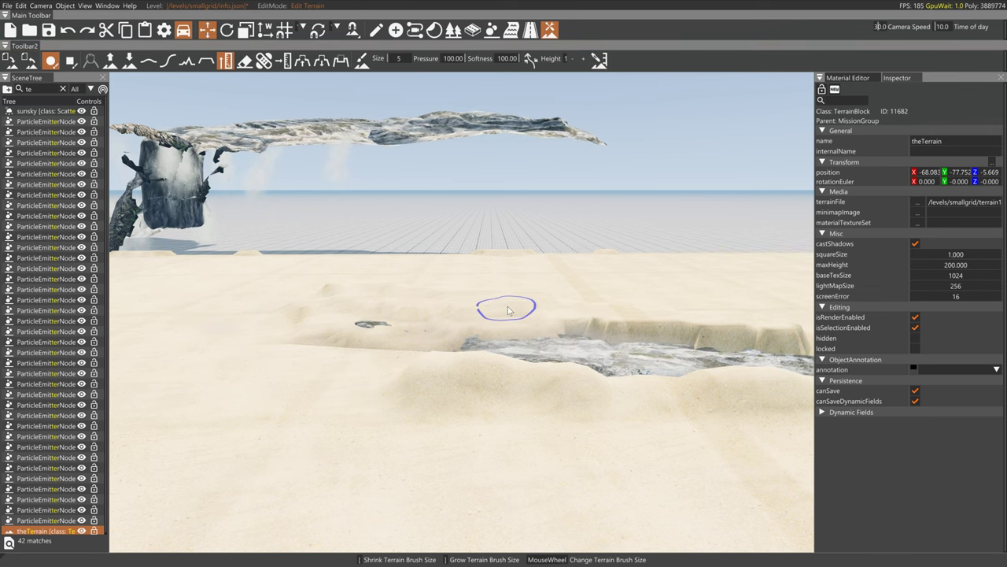
left_click_drag(496, 301, 612, 316)
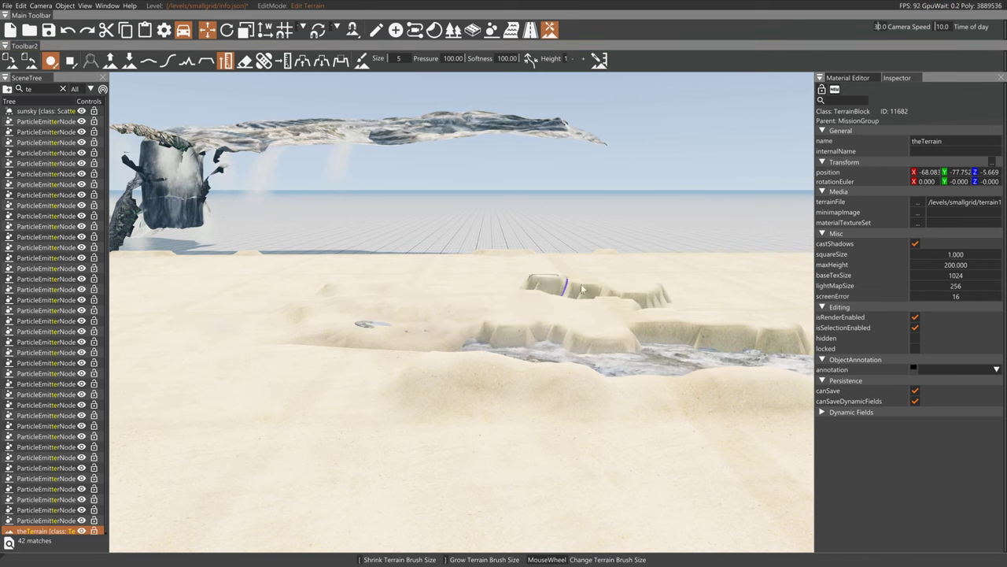
key("s")
mouse_move(578, 288)
right_mouse_down()
mouse_move(579, 393)
mouse_move(578, 338)
right_mouse_up()
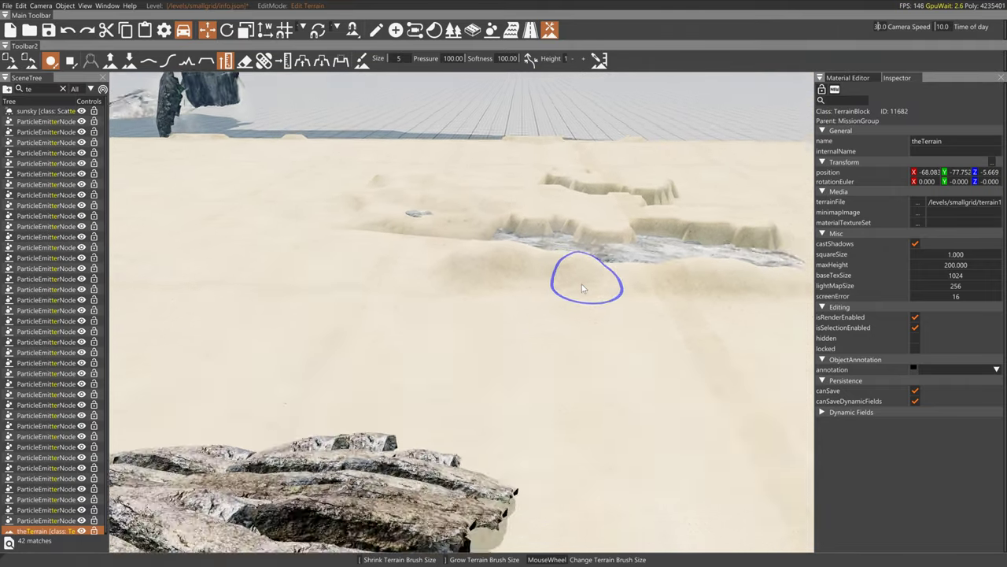
scroll(550, 317, "up", 5)
mouse_move(550, 316)
left_mouse_down()
mouse_move(333, 299)
mouse_move(220, 252)
mouse_move(243, 320)
mouse_move(618, 369)
mouse_move(597, 326)
left_mouse_up()
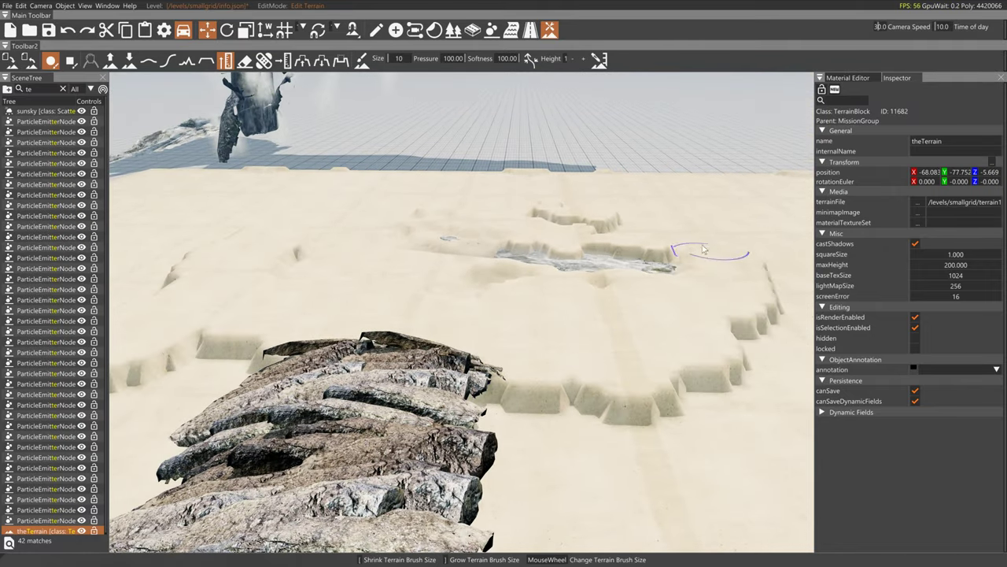
left_click_drag(686, 241, 587, 318)
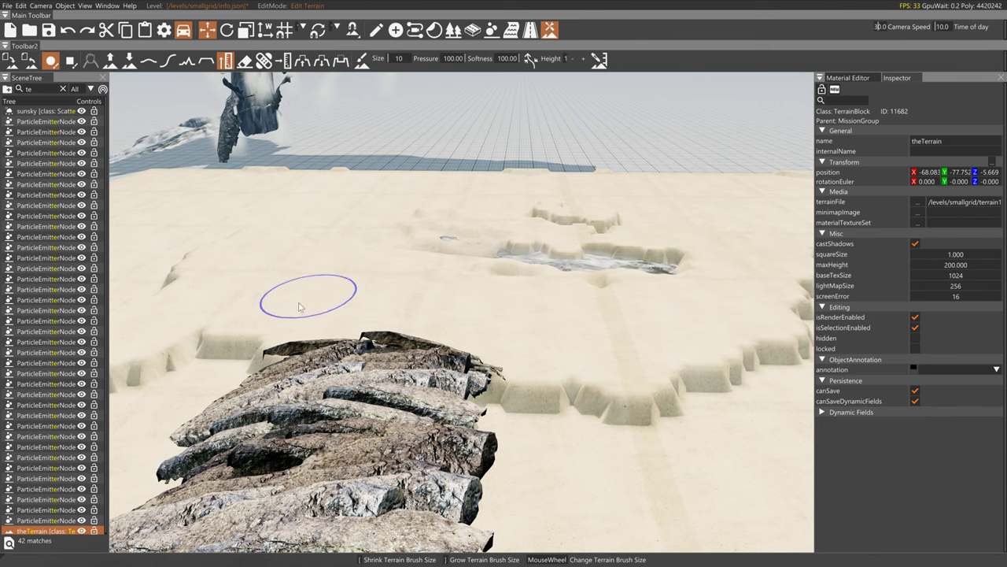
mouse_move(299, 307)
left_mouse_down()
mouse_move(586, 384)
mouse_move(548, 341)
left_mouse_up()
mouse_move(548, 342)
right_mouse_down()
mouse_move(488, 298)
mouse_move(468, 246)
mouse_move(776, 321)
mouse_move(558, 338)
mouse_move(348, 304)
mouse_move(555, 334)
right_mouse_up()
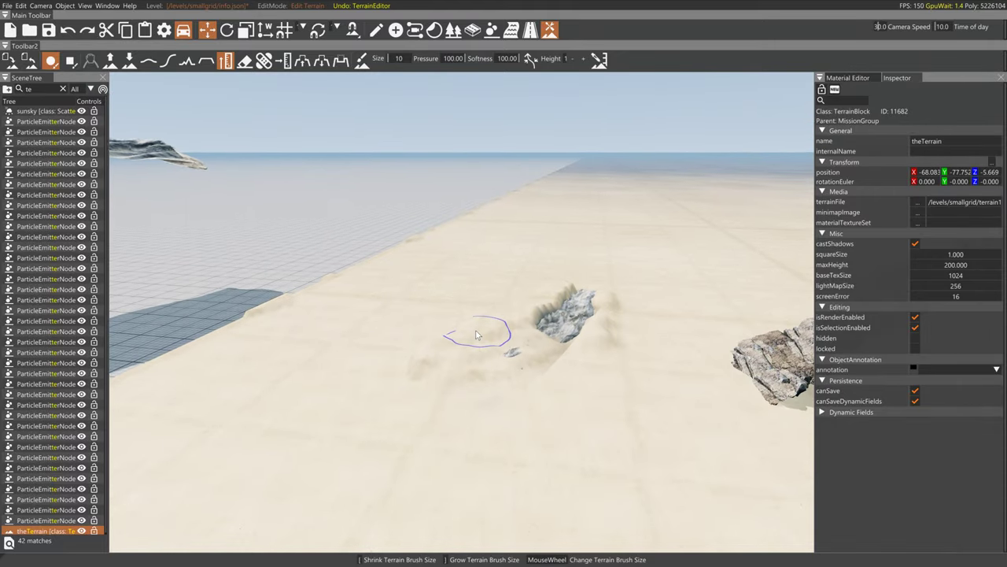
Leave the level editor and set Vertical Sync to On in the game's display options
mouse_move(500, 284)
right_mouse_down()
mouse_move(587, 223)
mouse_move(559, 162)
mouse_move(423, 202)
mouse_move(407, 218)
mouse_move(472, 327)
right_mouse_up()
key("w")
key("w")
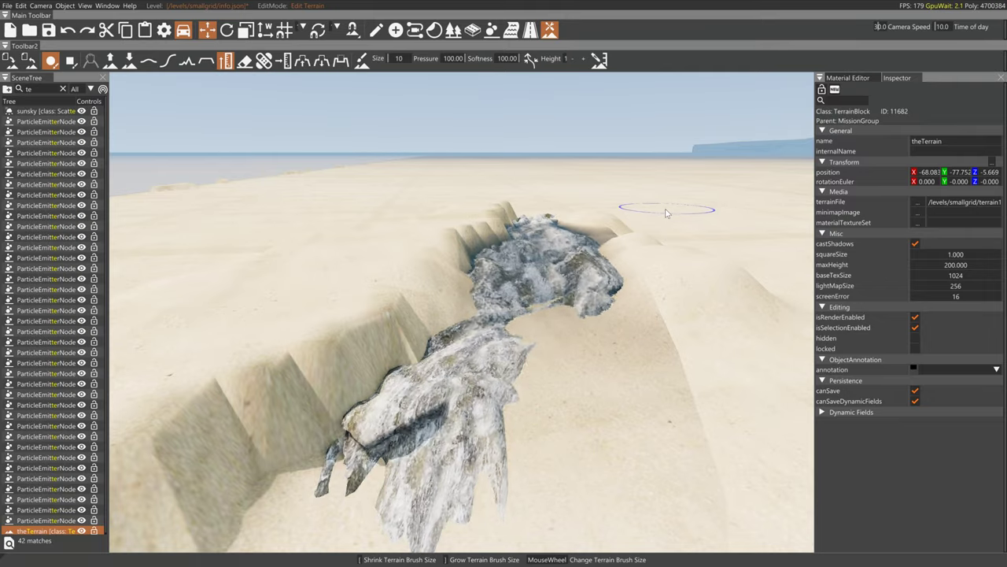
key("F11")
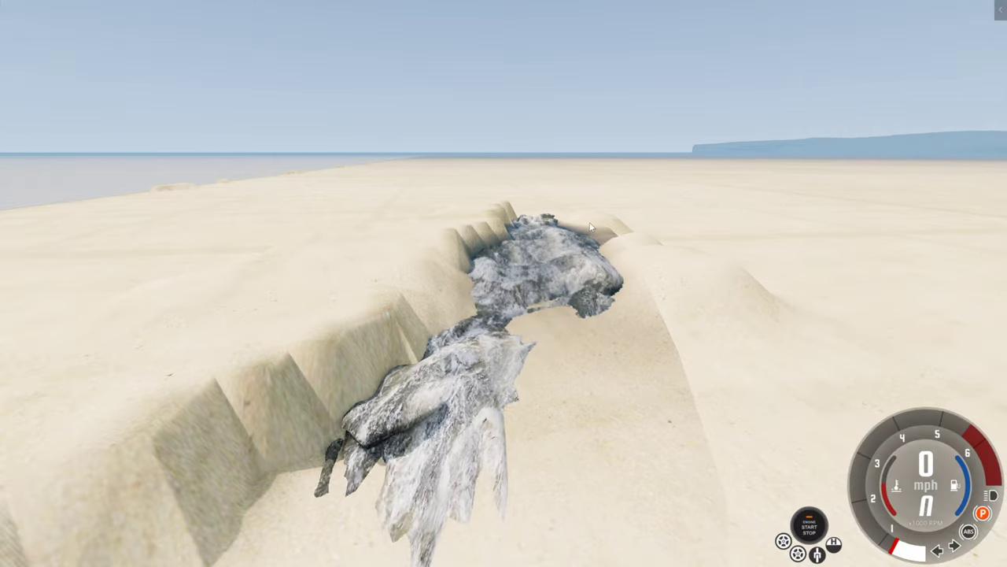
key("Escape")
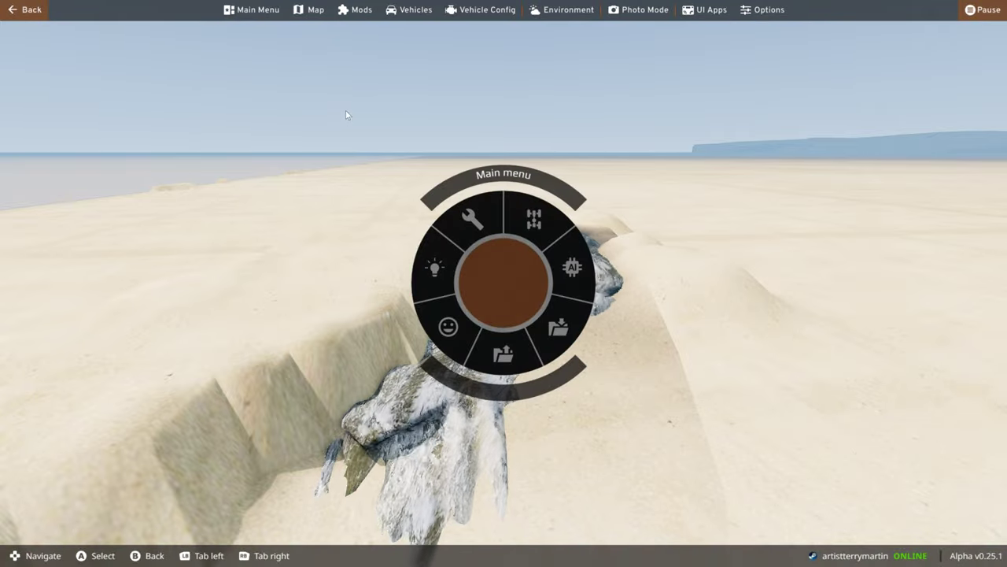
left_click(760, 10)
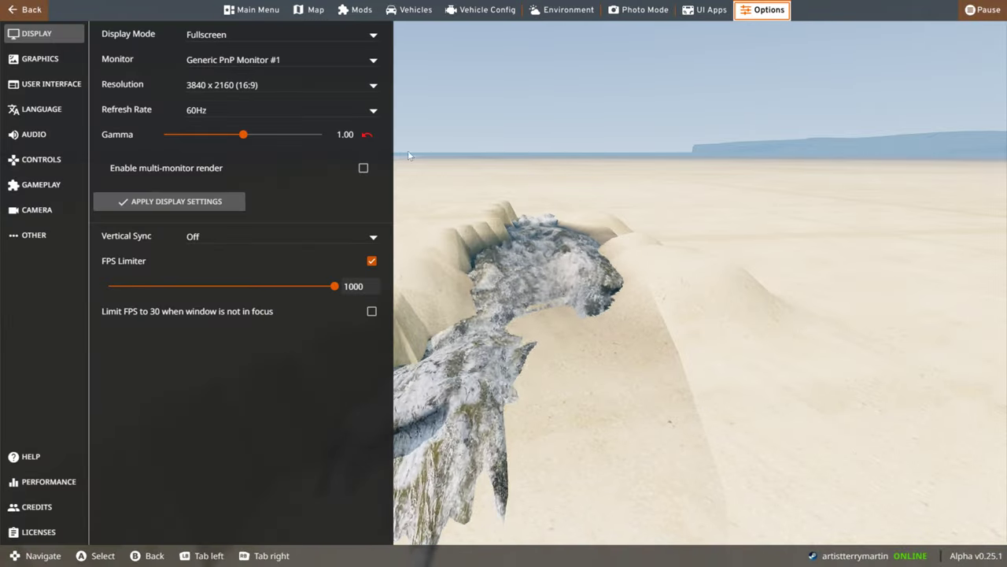
left_click(270, 238)
left_click(229, 260)
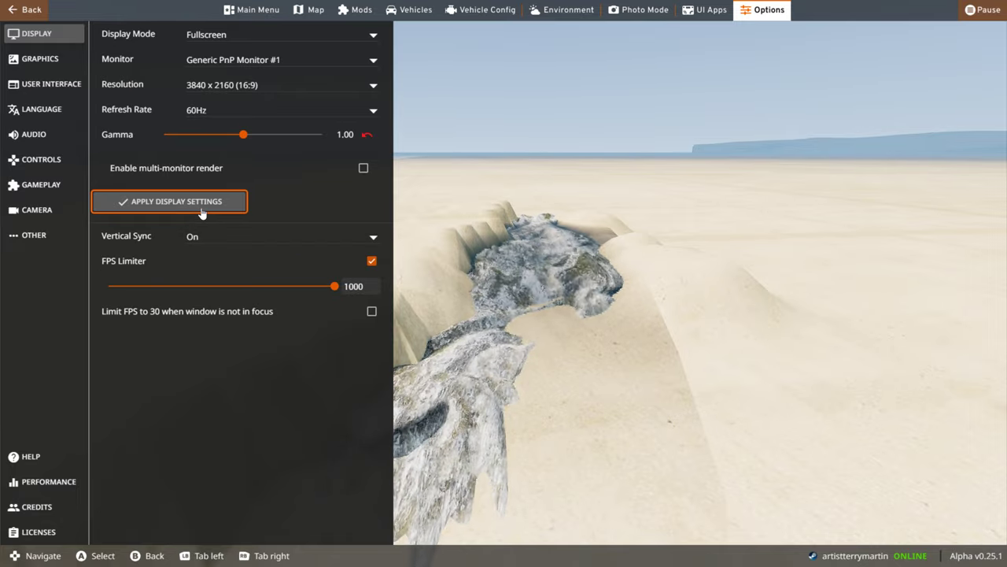
key("Escape")
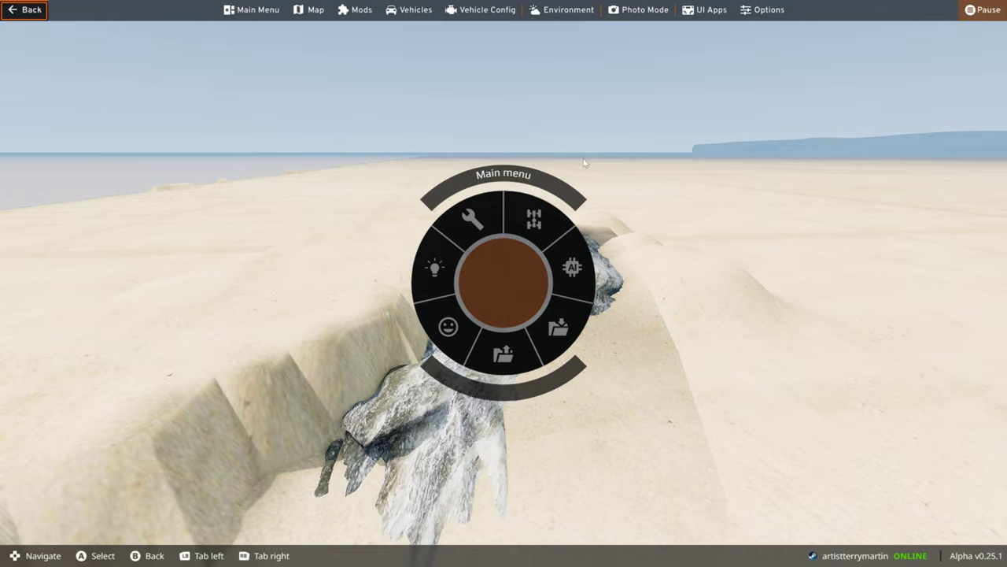
Return to the level editor and extend the raised sand banks along both sides of the flood mesh with the size 10 set-height brush
key("Escape")
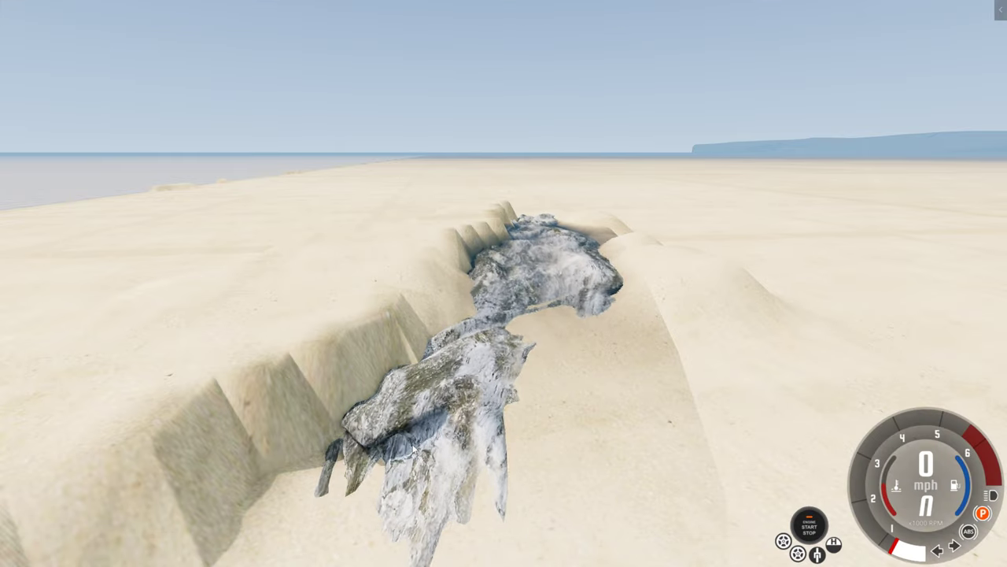
key("F11")
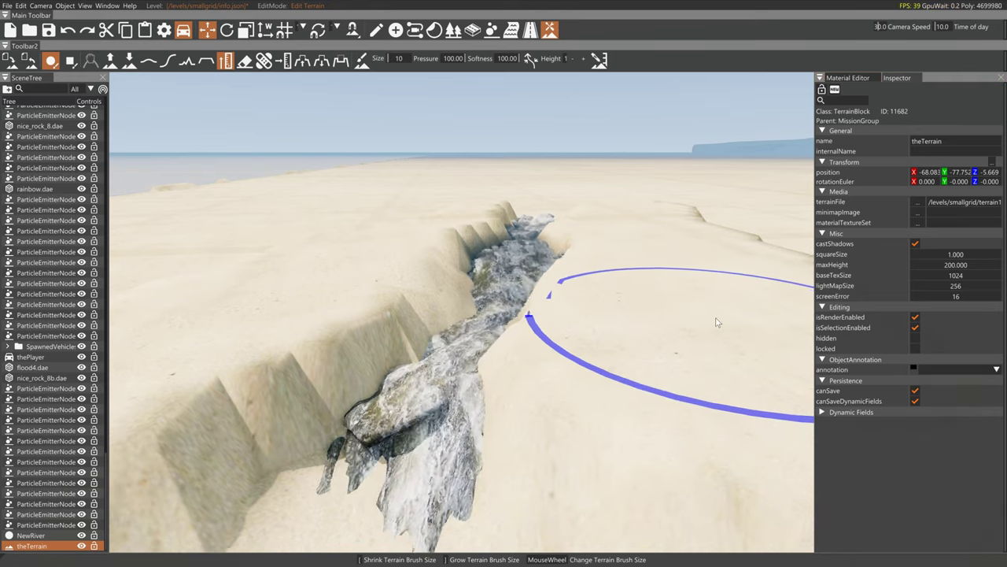
key("s")
mouse_move(634, 319)
left_mouse_down()
mouse_move(599, 367)
mouse_move(600, 339)
left_mouse_up()
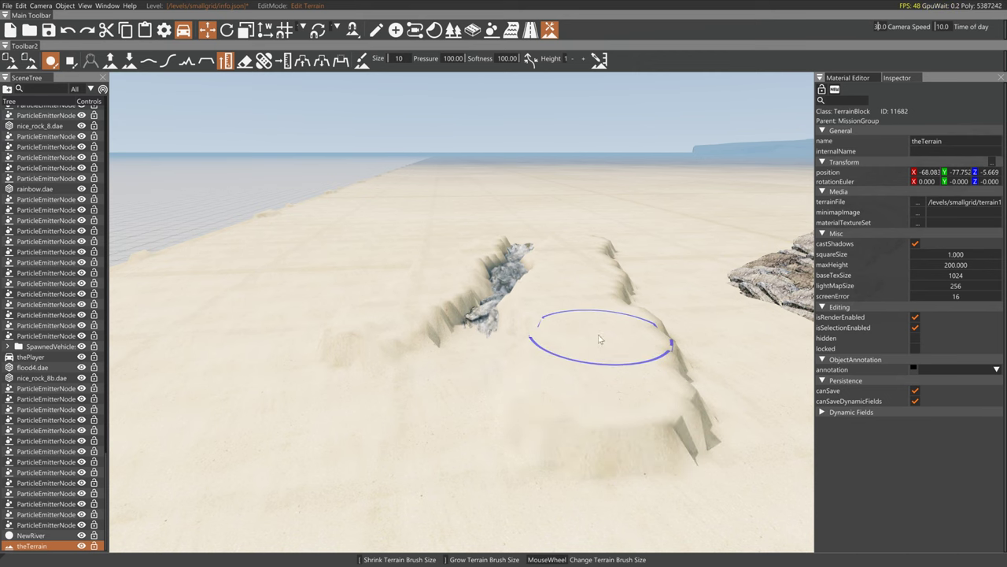
left_click_drag(328, 333, 154, 429)
key("s")
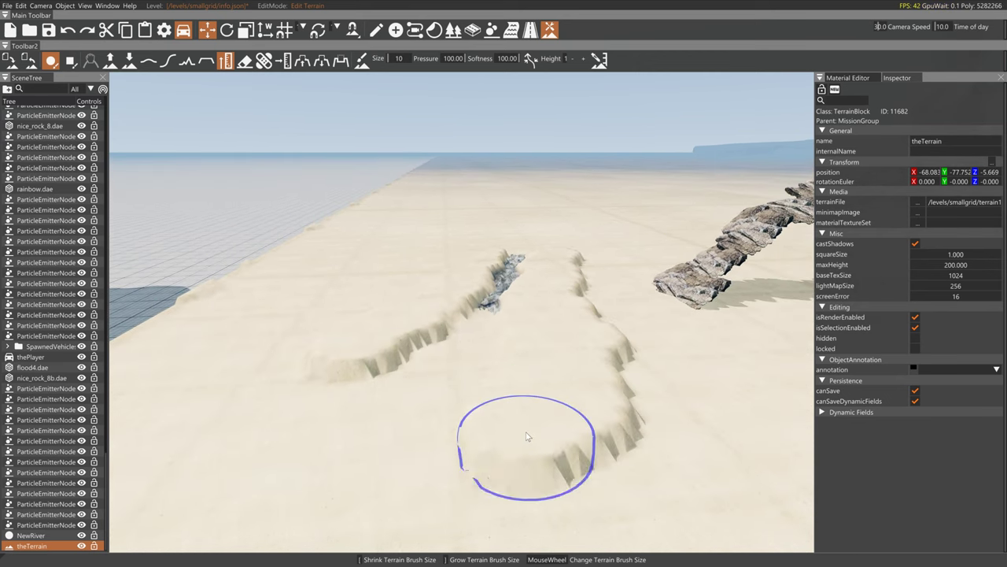
left_click_drag(528, 437, 462, 386)
left_click_drag(250, 389, 105, 402)
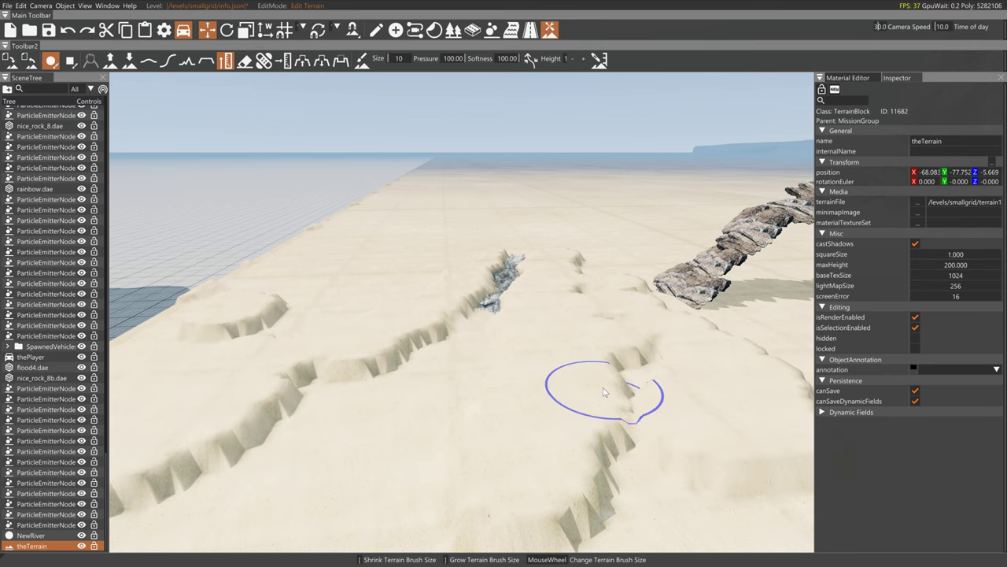
Smooth the steep stepped banks along the flood mesh with the smoothing brush at pressure 38.86
mouse_move(503, 279)
right_mouse_down()
mouse_move(464, 278)
mouse_move(314, 149)
mouse_move(464, 228)
mouse_move(582, 330)
mouse_move(551, 370)
mouse_move(567, 354)
mouse_move(587, 252)
right_mouse_up()
key("w")
key("w")
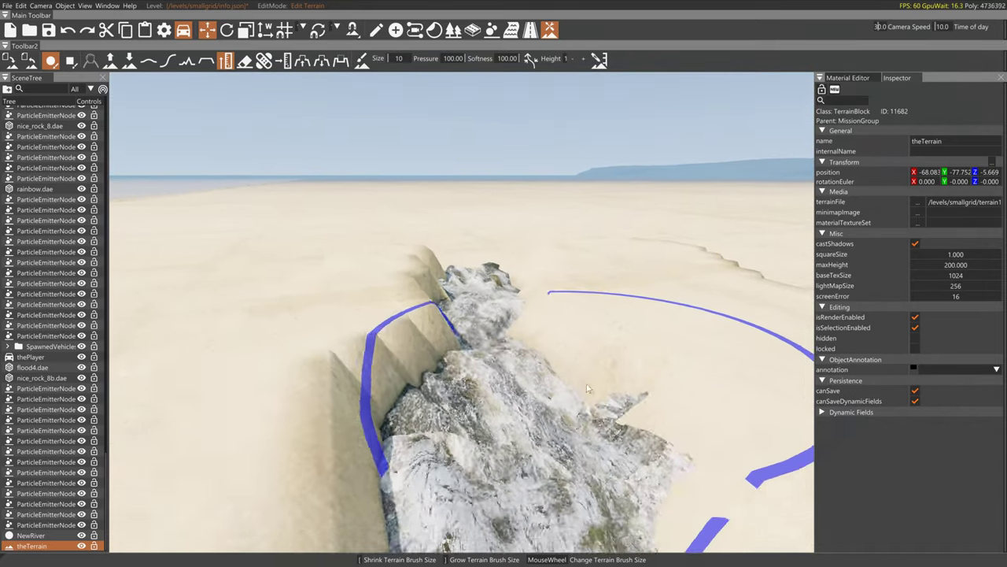
key("s")
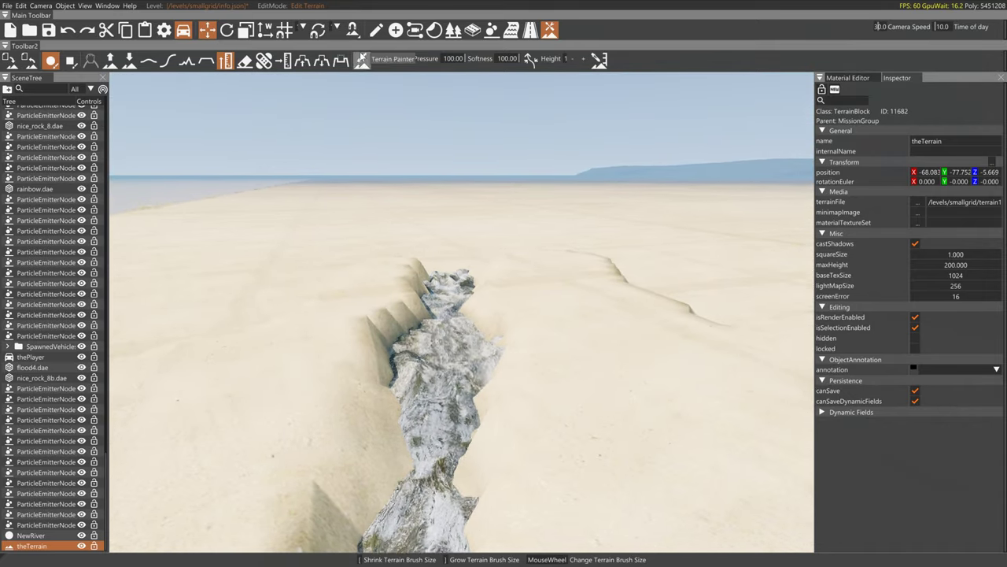
left_click(149, 60)
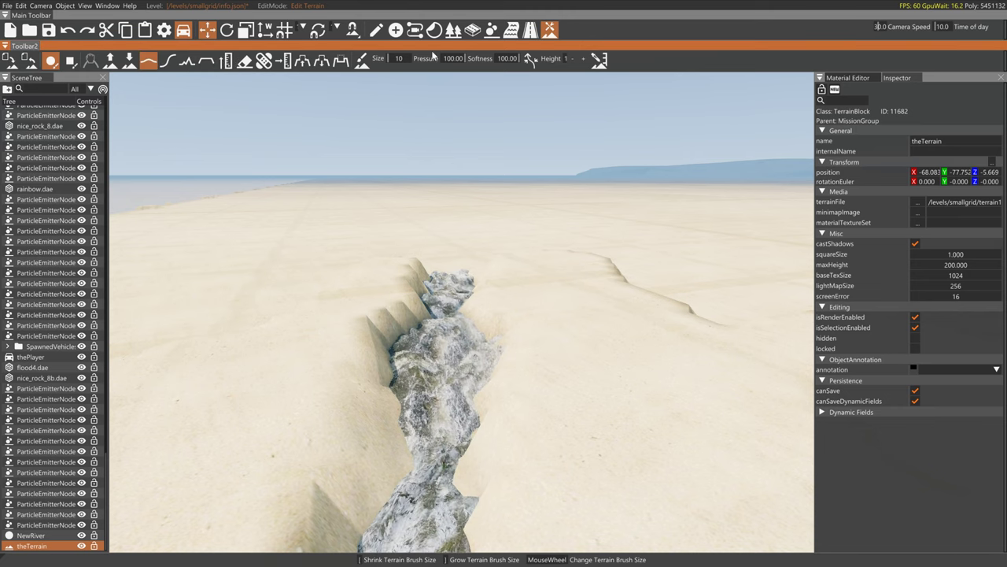
left_click(451, 59)
left_click_drag(402, 281, 489, 300)
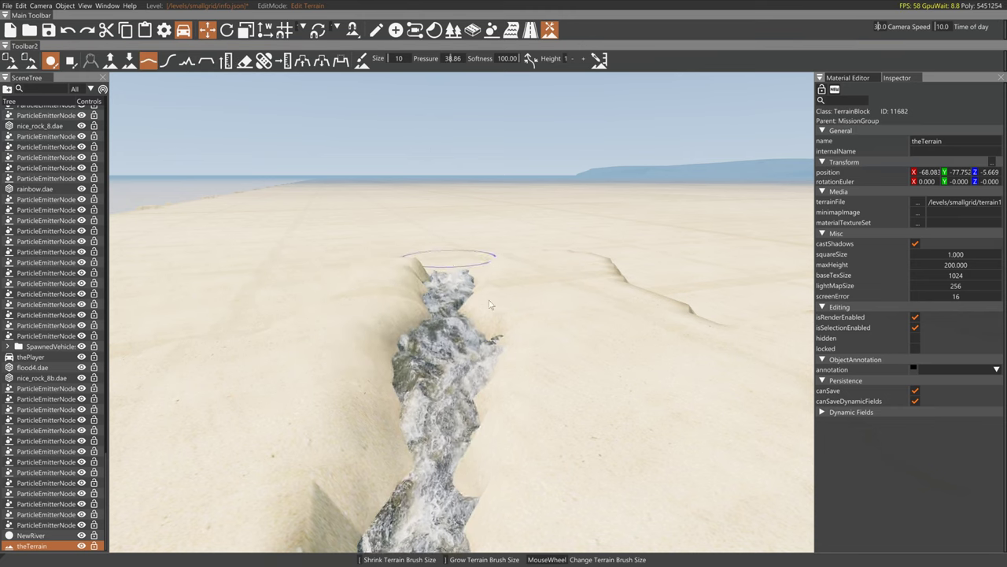
key("w")
key("d")
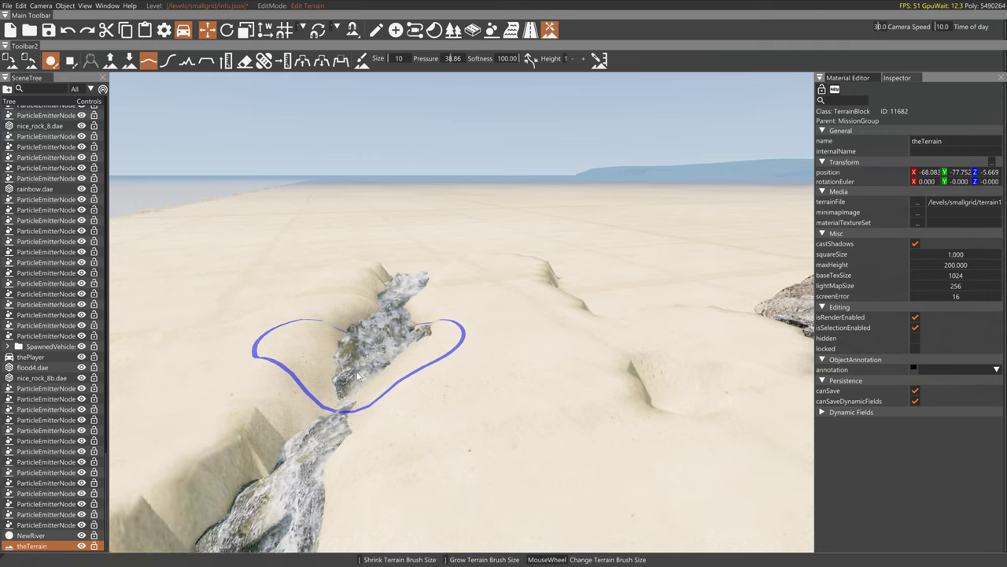
key("s")
mouse_move(357, 376)
left_mouse_down()
mouse_move(332, 419)
mouse_move(348, 411)
mouse_move(355, 459)
left_mouse_up()
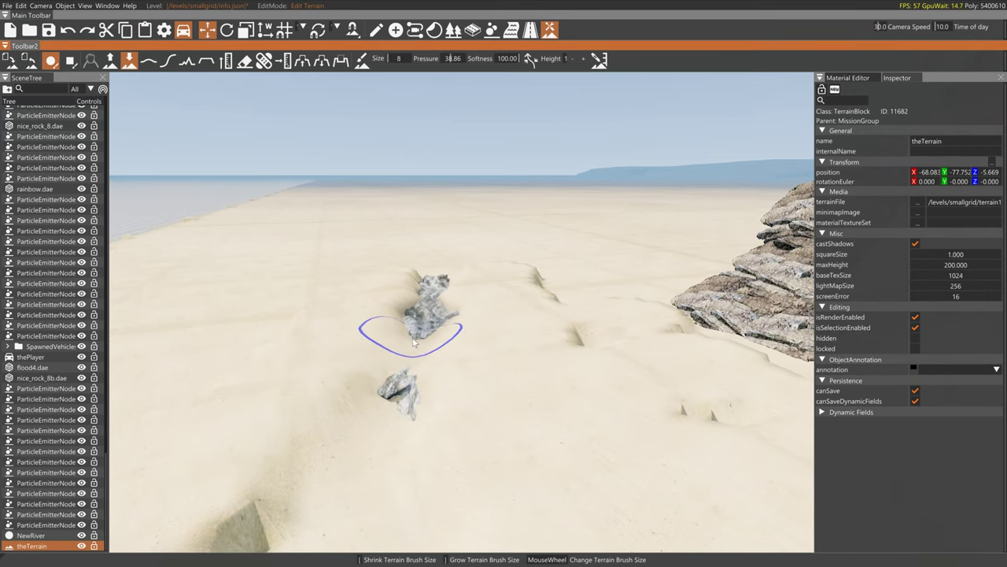
Uncover the buried flood mesh down to and past the broken road with the lower-terrain brush at size 8
mouse_move(366, 487)
left_mouse_down()
mouse_move(371, 474)
mouse_move(344, 464)
left_mouse_up()
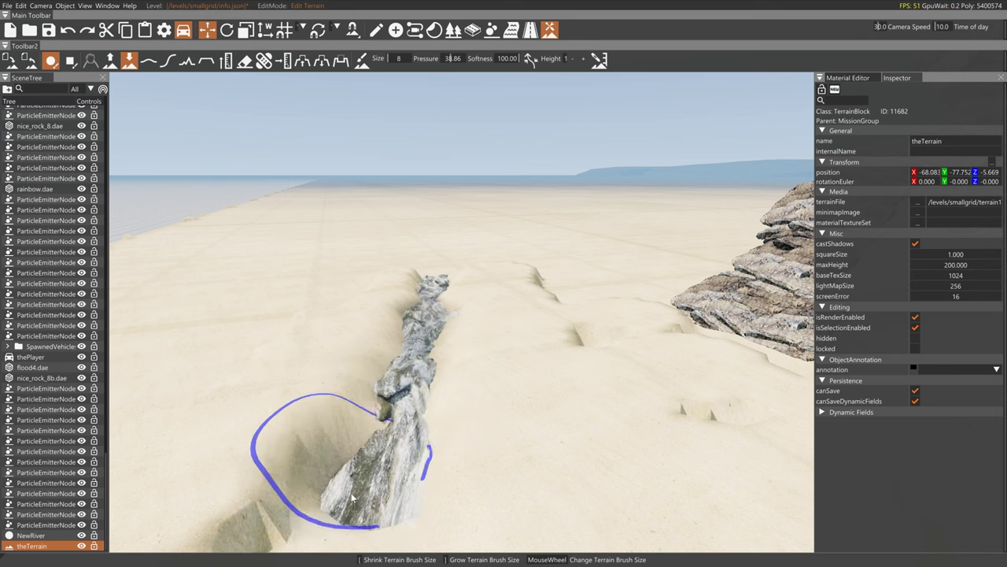
key("s")
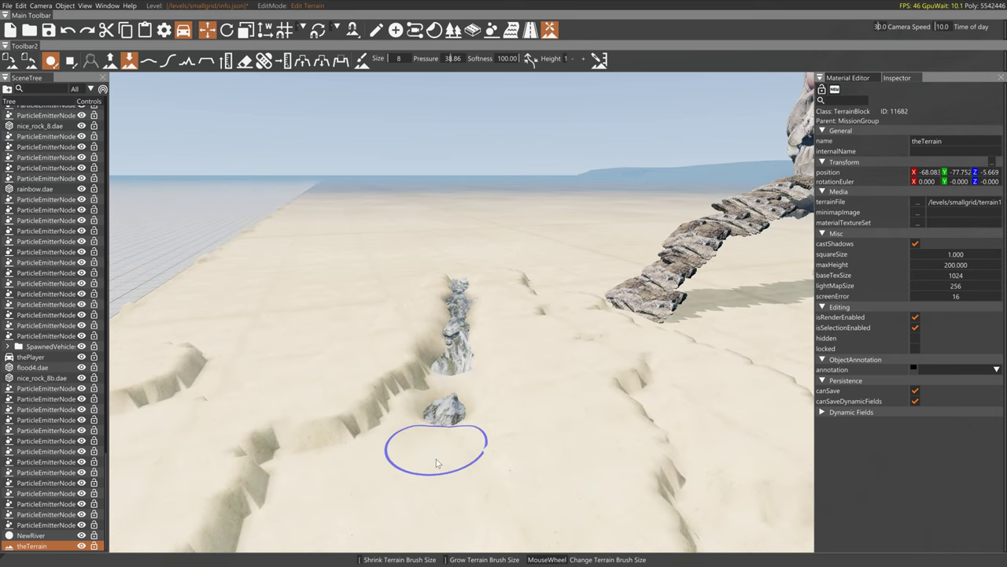
mouse_move(436, 460)
left_mouse_down()
mouse_move(418, 479)
mouse_move(448, 385)
mouse_move(397, 417)
mouse_move(418, 439)
mouse_move(449, 436)
left_mouse_up()
key("s")
key("s")
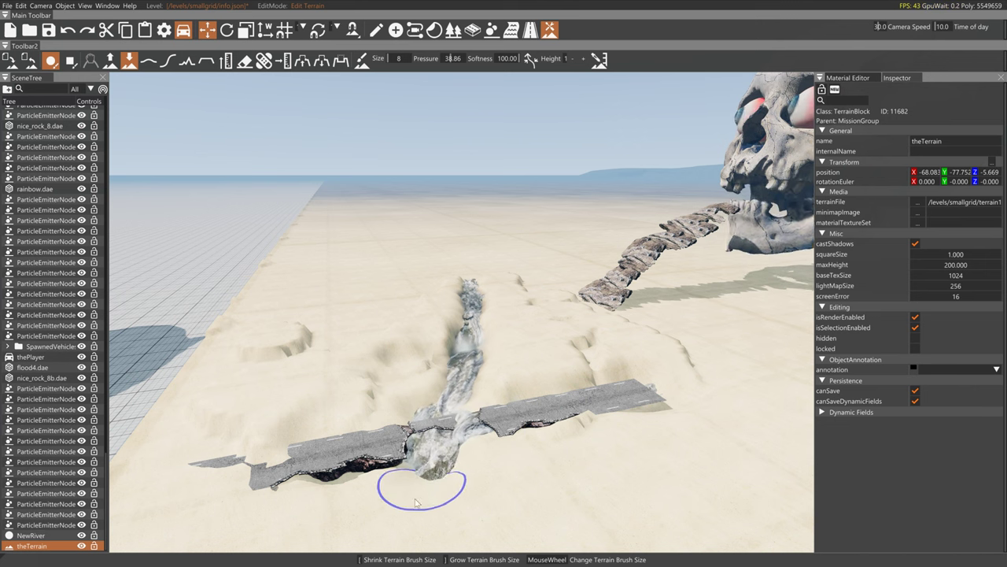
key("s")
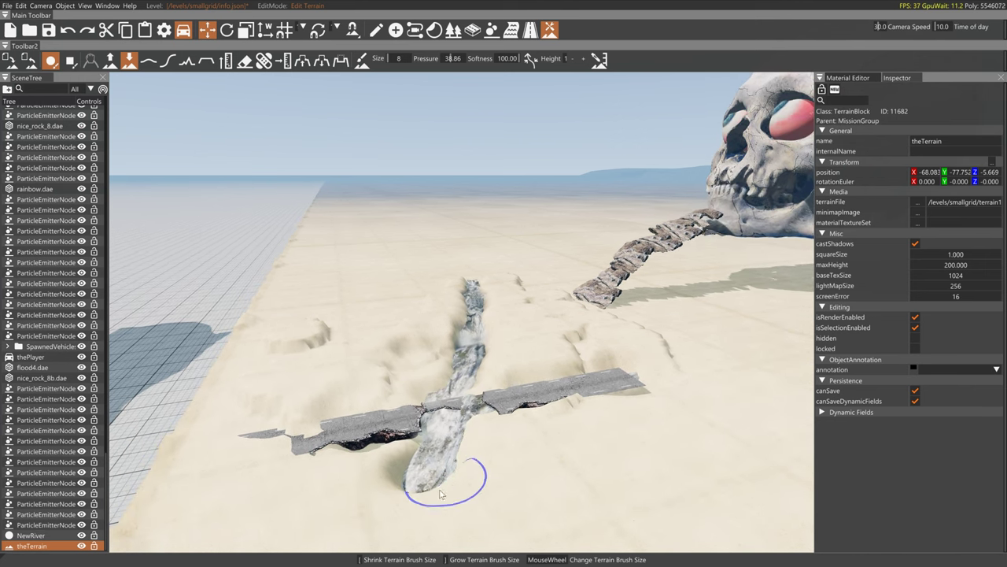
Try to dig the sand deeper beyond the flood mesh's downstream end, then undo the cut
left_click_drag(418, 518, 416, 519)
key("s")
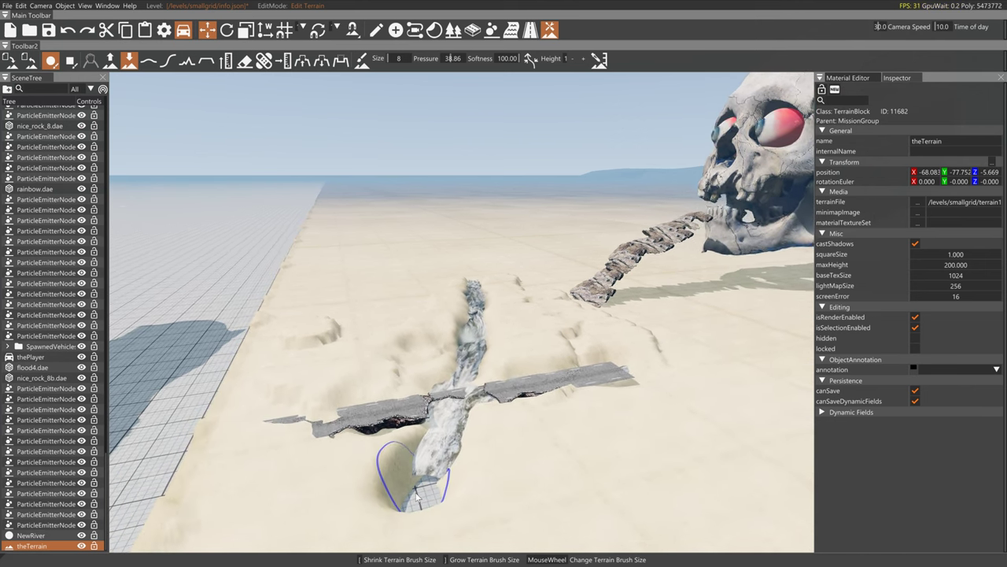
mouse_move(477, 480)
right_mouse_down()
mouse_move(470, 520)
mouse_move(461, 477)
right_mouse_up()
key("w")
right_click_drag(590, 236, 563, 244)
key("w")
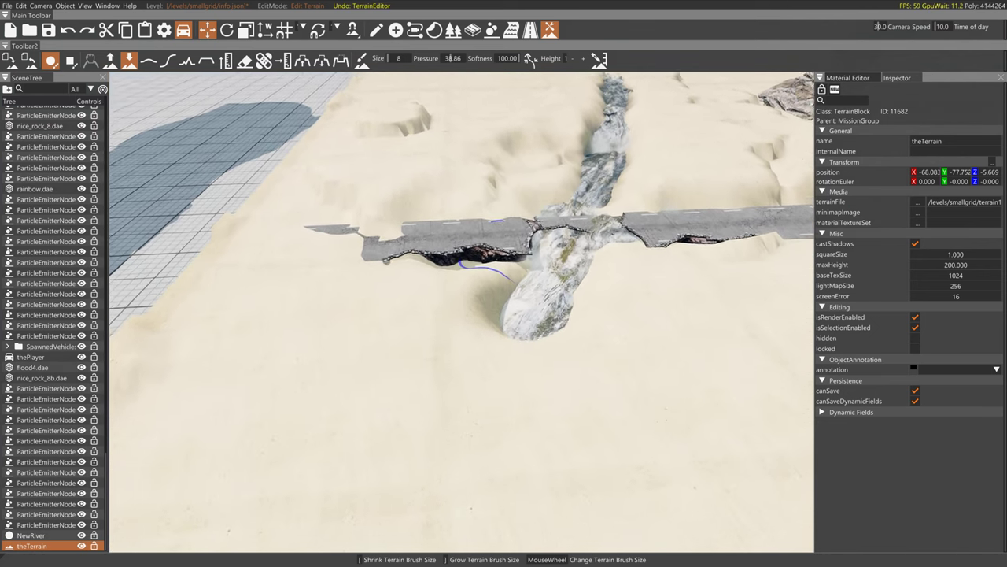
Examine from several sides how the sand meets the flood mesh and the broken road
right_click_drag(429, 354, 472, 315)
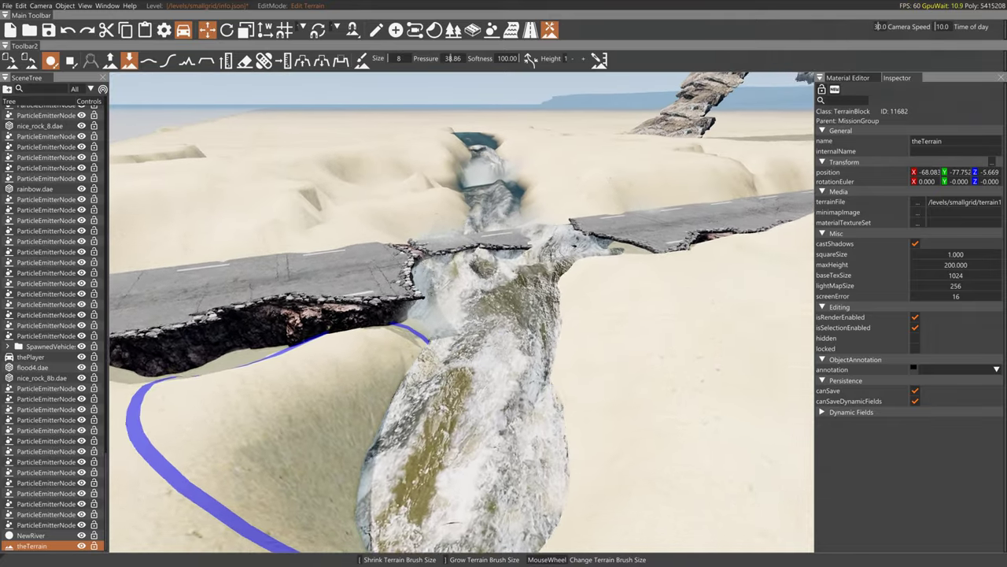
key("s")
key("a")
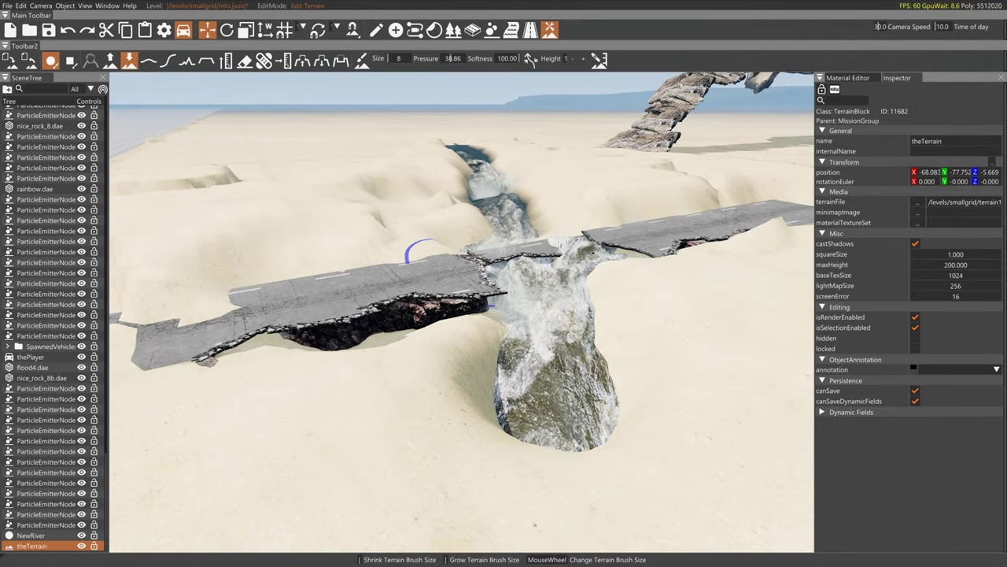
right_click_drag(417, 267, 444, 268)
key("s")
key("s")
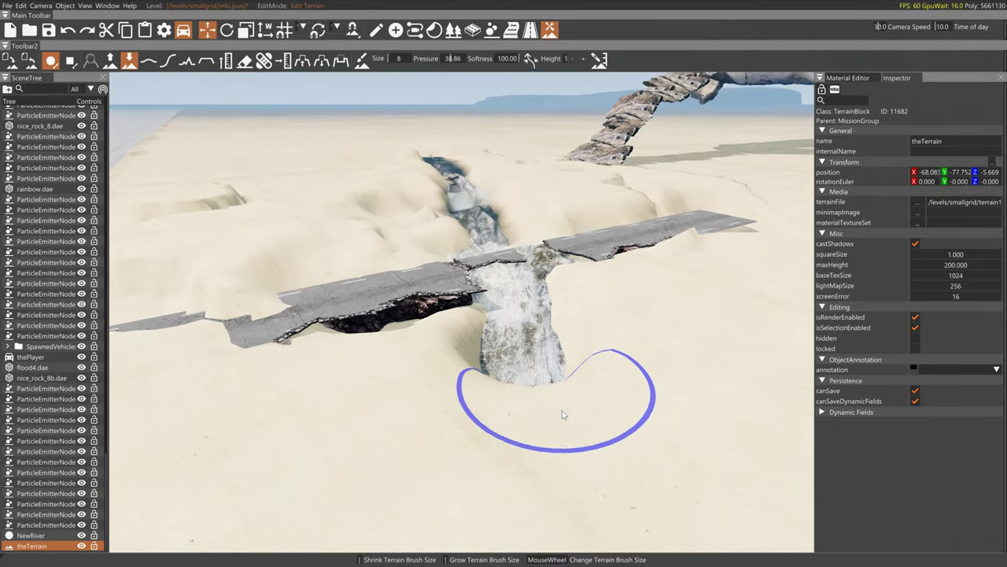
right_click_drag(549, 377, 504, 363)
key("w")
key("w")
key("s")
key("s")
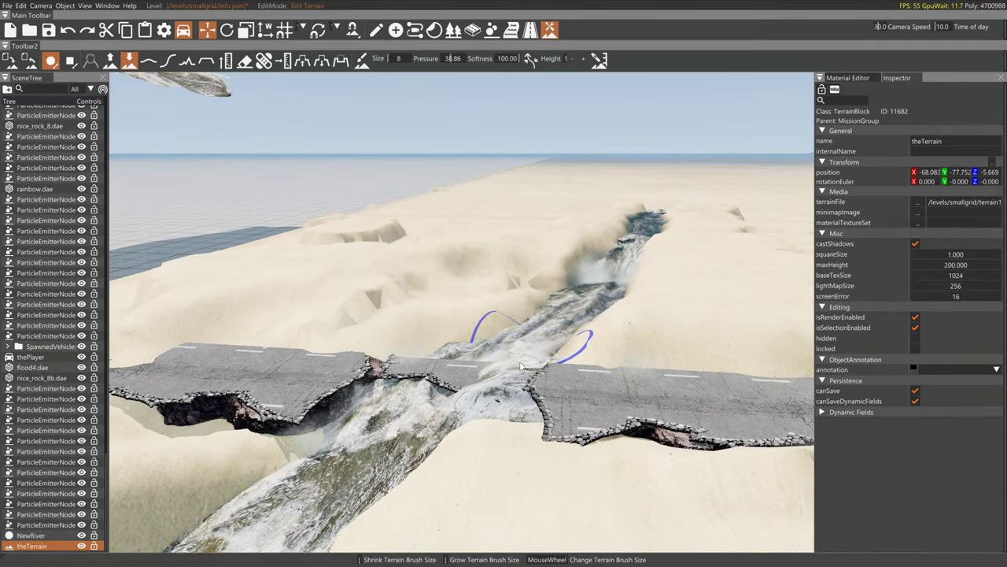
Lower the sand beside the flood mesh just below the road's broken edge with the size 8 brush
left_click_drag(476, 429, 445, 451)
key("s")
key("s")
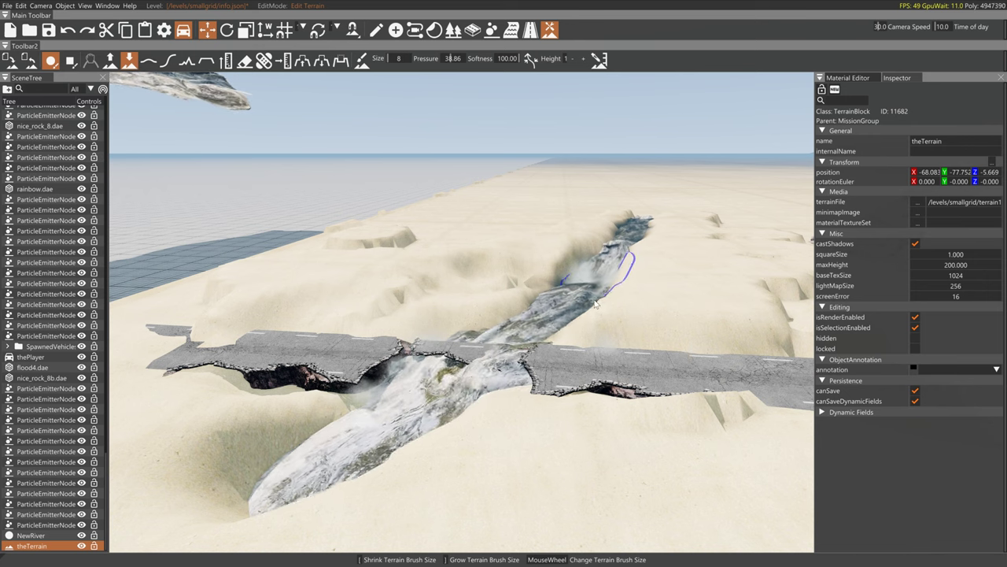
key("a")
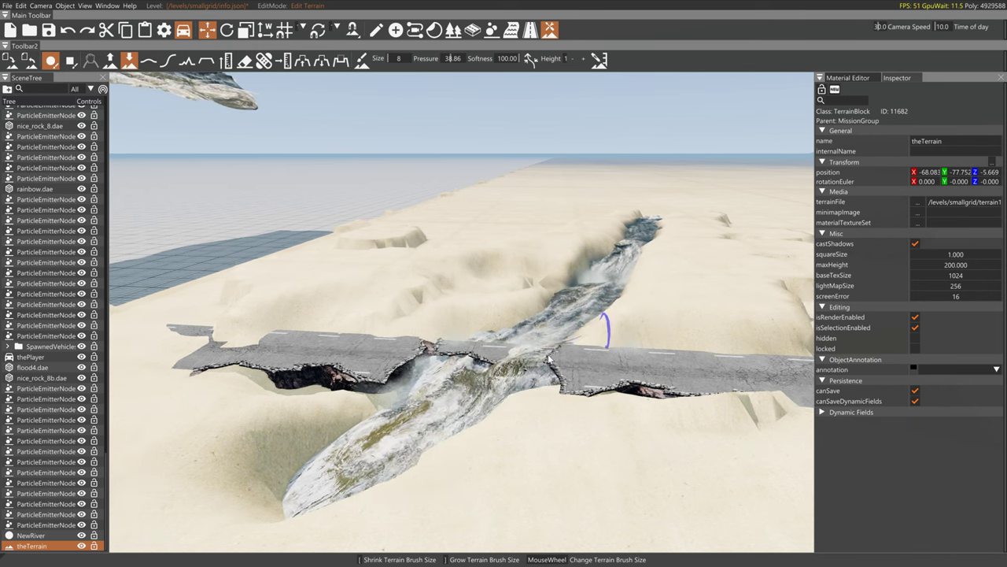
mouse_move(484, 287)
right_mouse_down()
mouse_move(490, 318)
mouse_move(562, 378)
right_mouse_up()
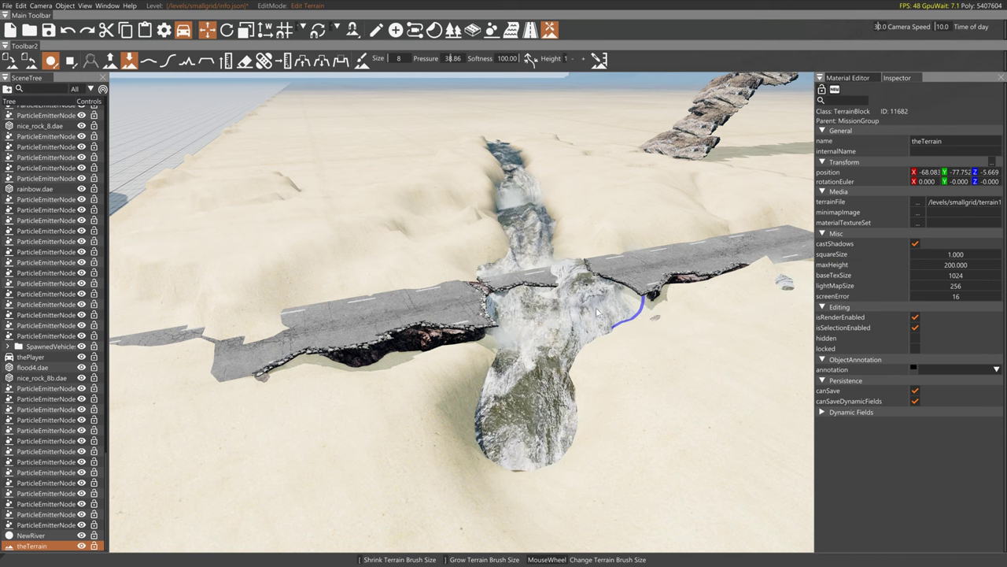
right_click_drag(638, 318, 717, 310)
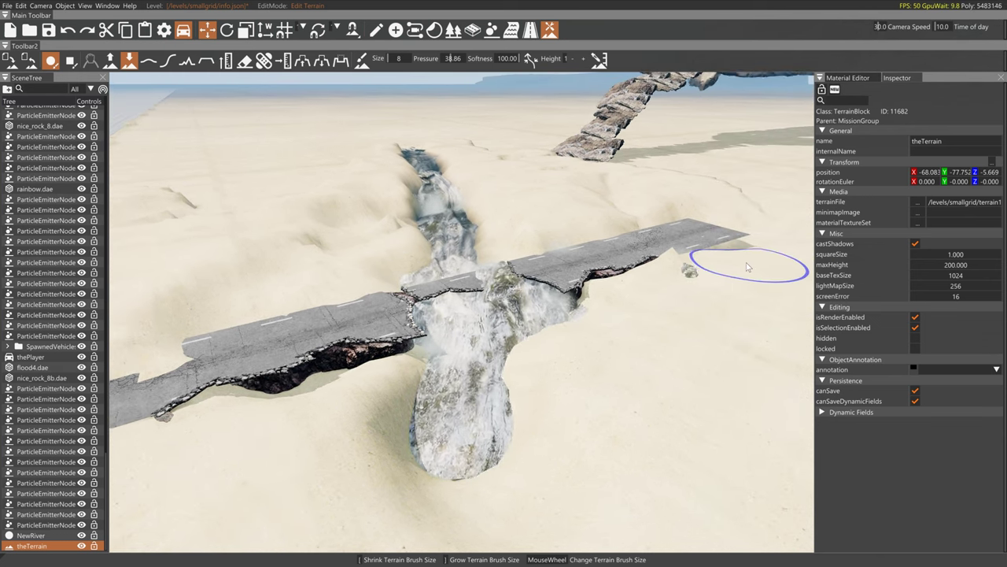
Reduce the lower-terrain brush to size 3 and carve a narrow side channel alongside the intact road section
scroll(749, 268, "down", 3)
scroll(748, 266, "down", 2)
mouse_move(704, 268)
left_mouse_down()
mouse_move(587, 303)
mouse_move(665, 289)
mouse_move(655, 302)
left_mouse_up()
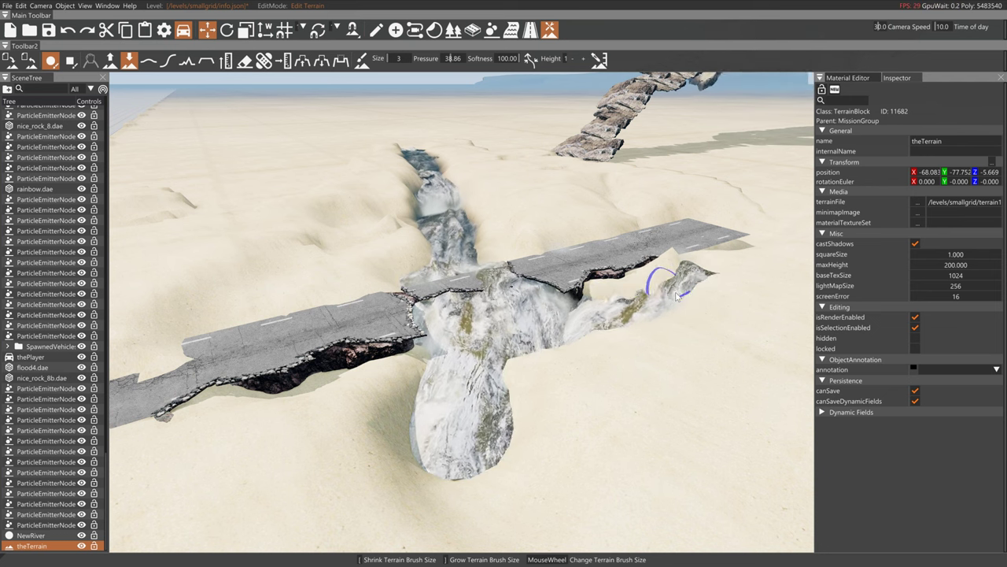
left_click_drag(714, 278, 718, 276)
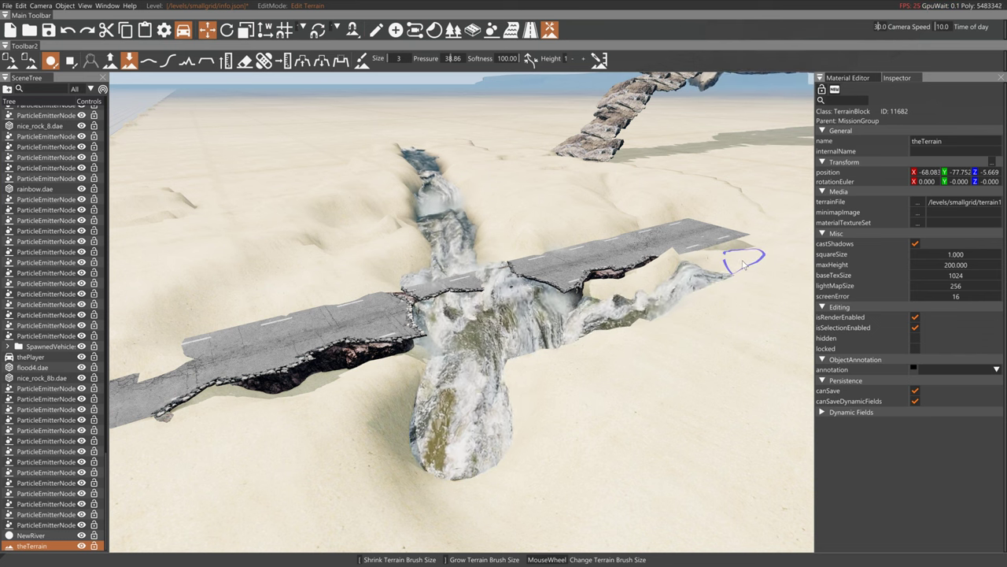
Extend the narrow side channel around the far end of the road with the size 3 lower-terrain brush
right_click_drag(742, 265, 735, 268)
key("d")
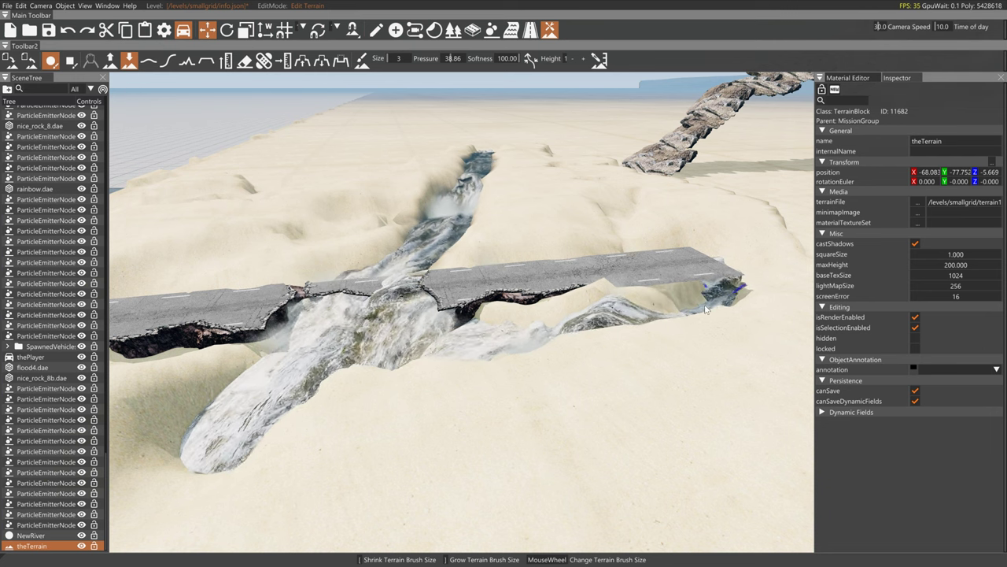
mouse_move(757, 290)
left_mouse_down()
mouse_move(777, 275)
mouse_move(765, 286)
left_mouse_up()
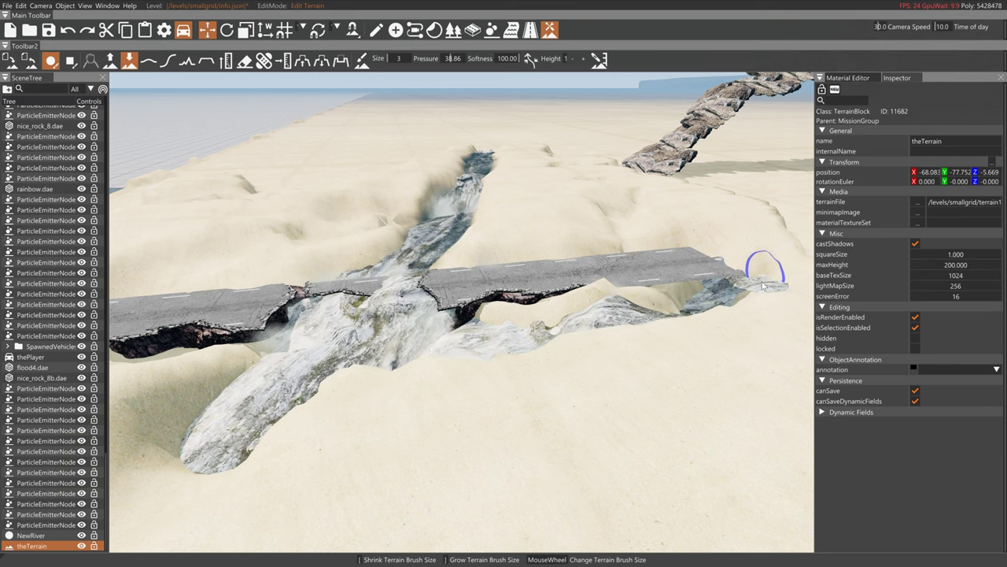
key("d")
mouse_move(739, 293)
right_mouse_down()
mouse_move(713, 281)
mouse_move(644, 300)
right_mouse_up()
key("d")
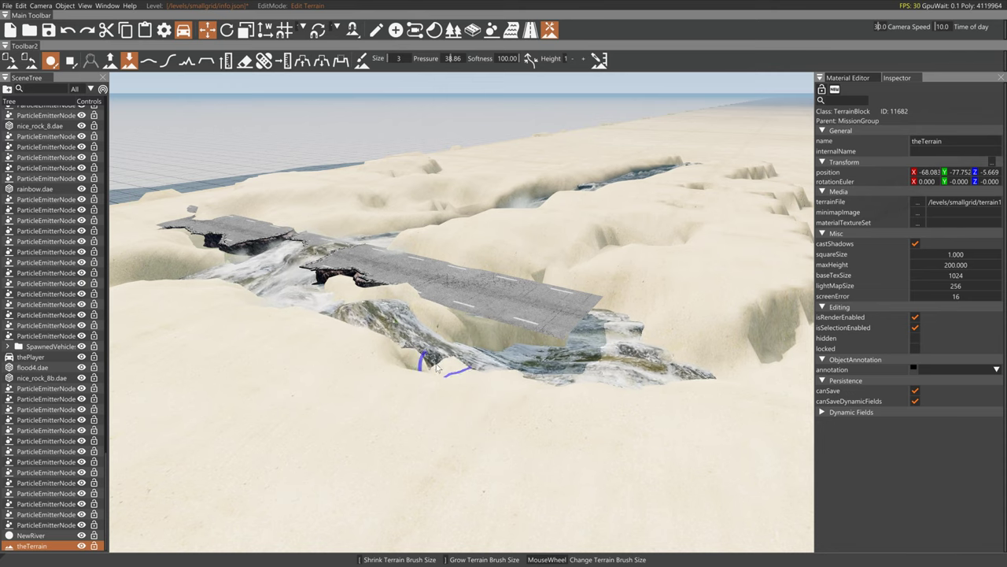
Undo the deep cut at the flood mesh's downstream end and retouch the sand edge there with the lower-terrain brush
mouse_move(399, 372)
right_mouse_down()
mouse_move(495, 292)
mouse_move(602, 274)
mouse_move(479, 186)
mouse_move(461, 337)
mouse_move(450, 318)
right_mouse_up()
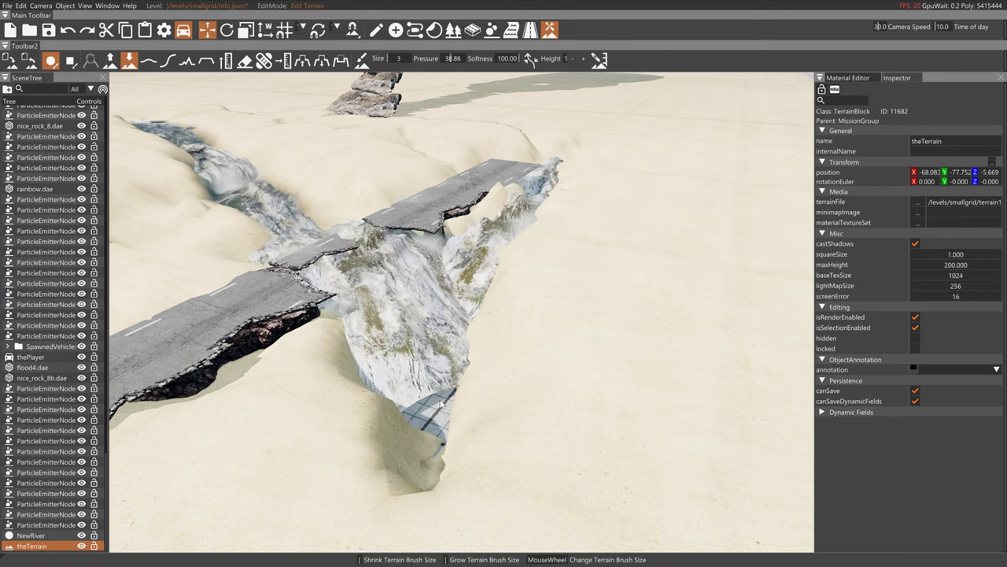
key("ctrl+z")
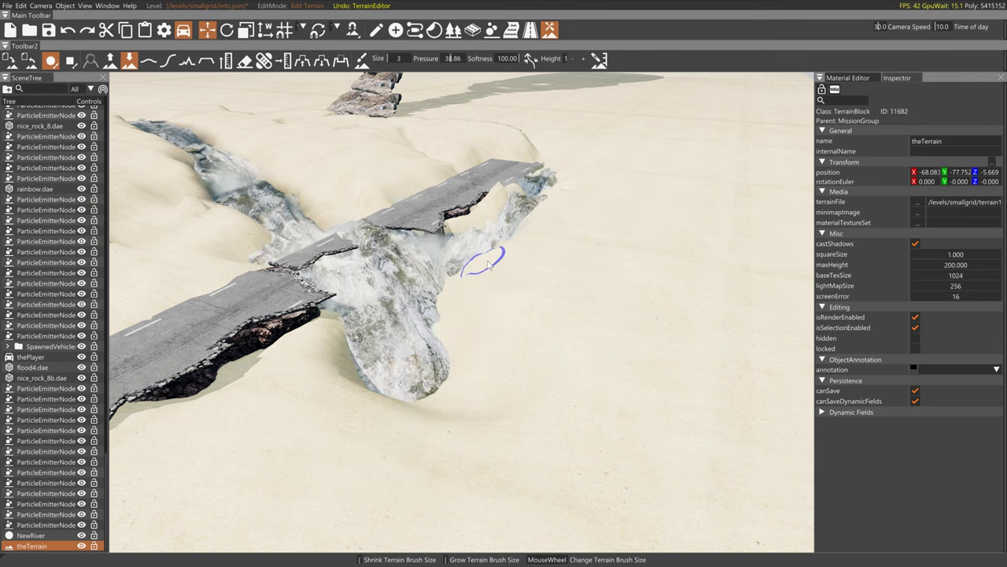
left_click(438, 409)
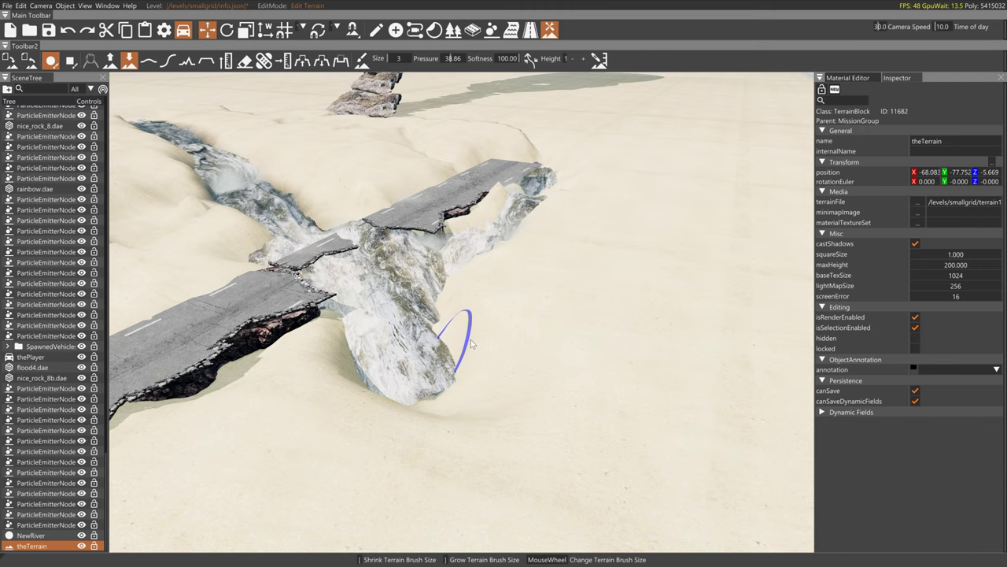
key("ctrl+z")
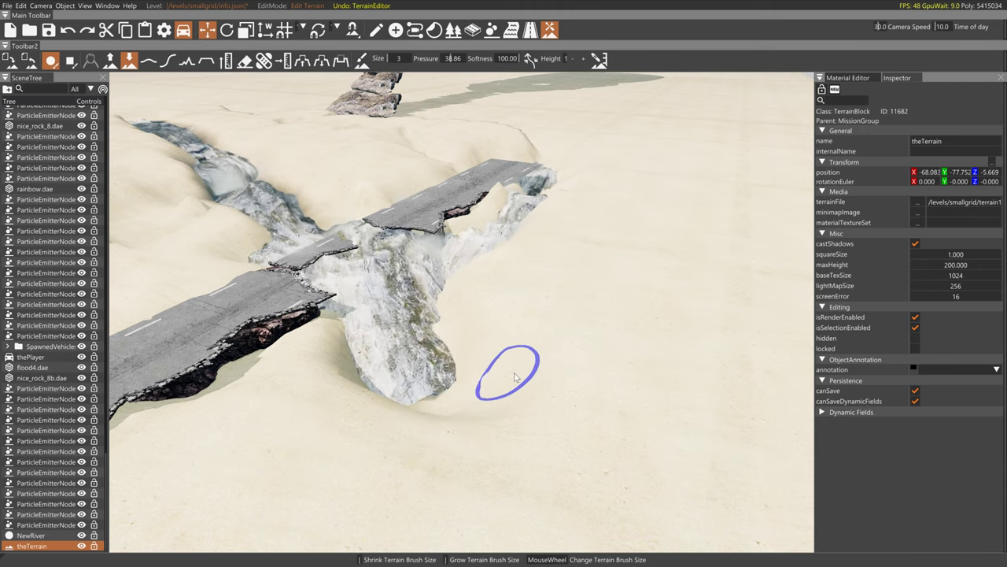
right_click_drag(531, 353, 525, 408)
key("w")
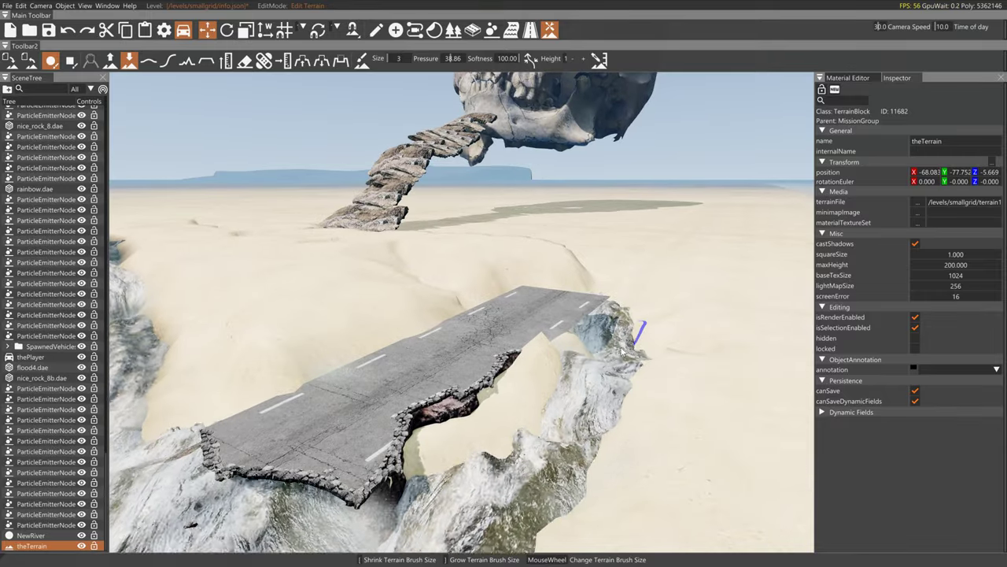
Switch to object editing, select the river upstream of the broken road, and set its LowLODDistance to 34.9 and segmentLength to 10
right_click_drag(646, 346, 607, 351)
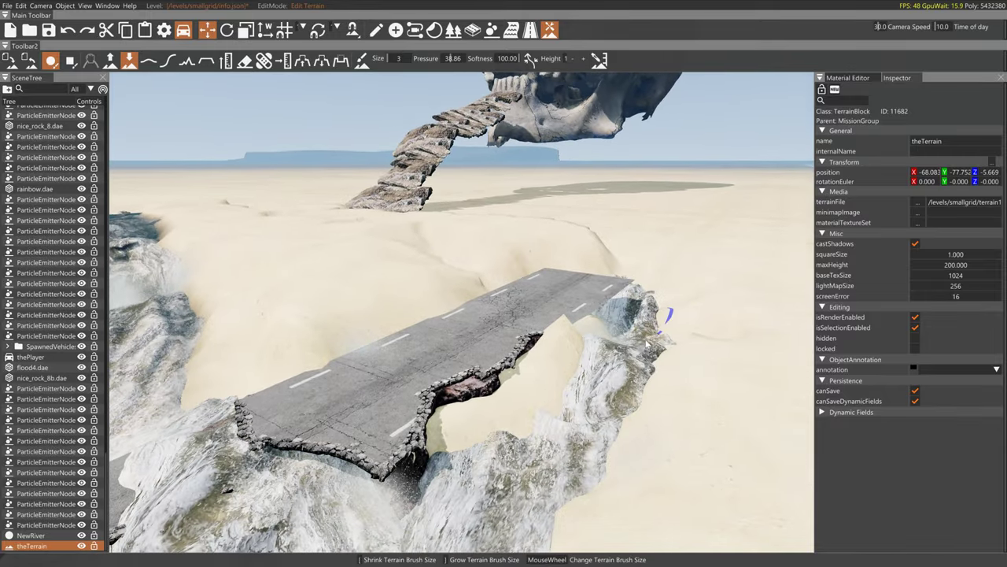
mouse_move(666, 316)
right_mouse_down()
mouse_move(569, 327)
mouse_move(543, 366)
mouse_move(482, 202)
right_mouse_up()
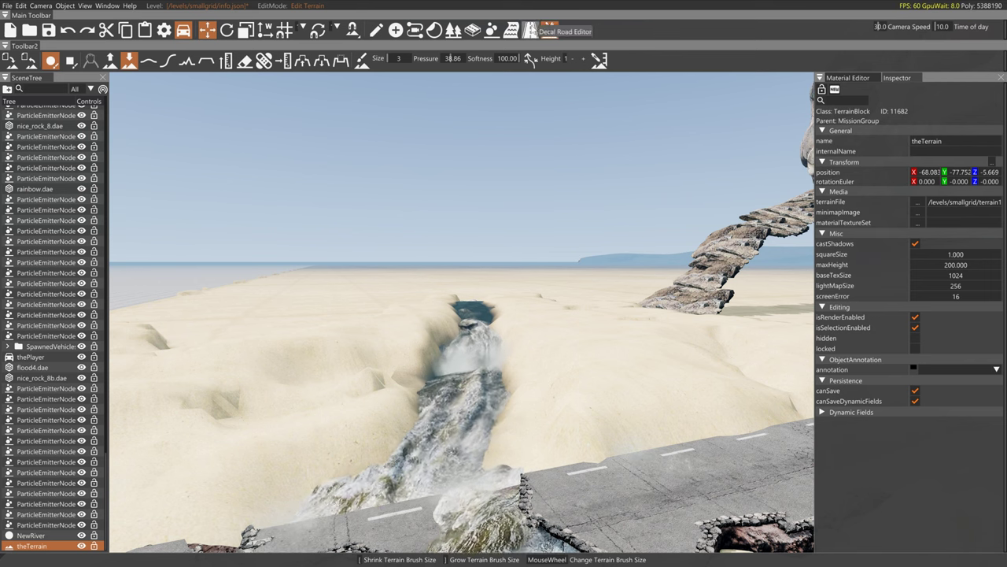
left_click(378, 32)
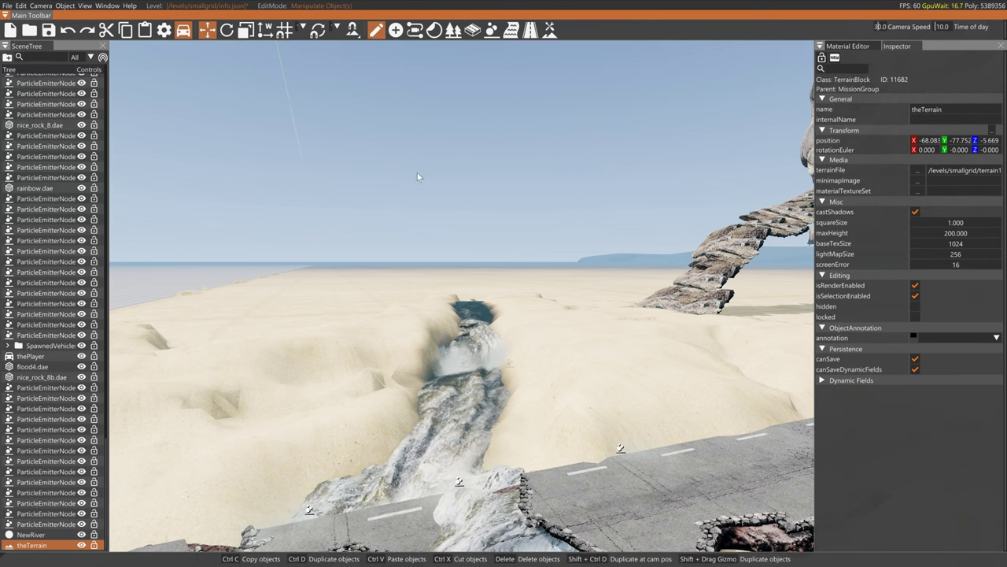
left_click(476, 309)
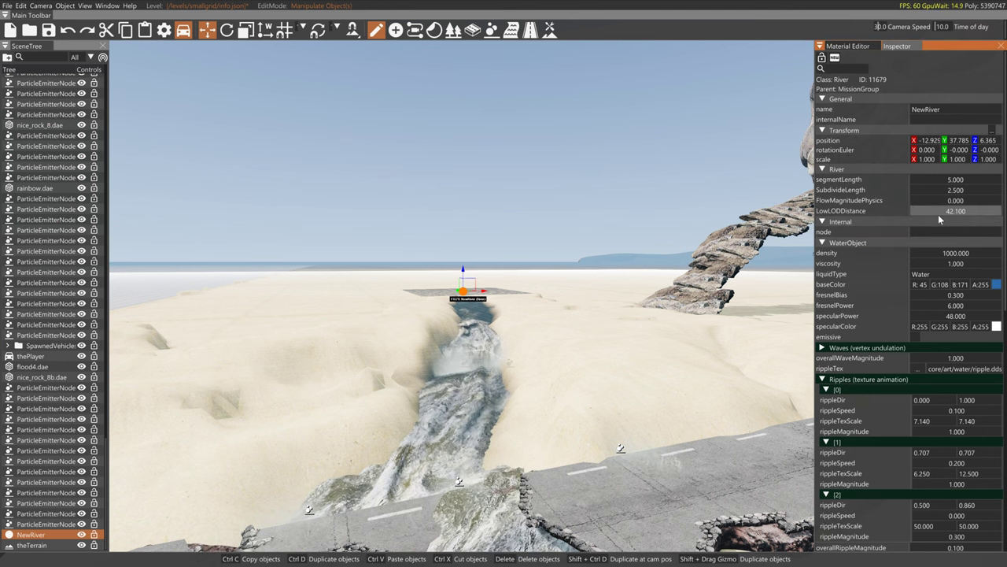
left_click_drag(939, 218, 913, 221)
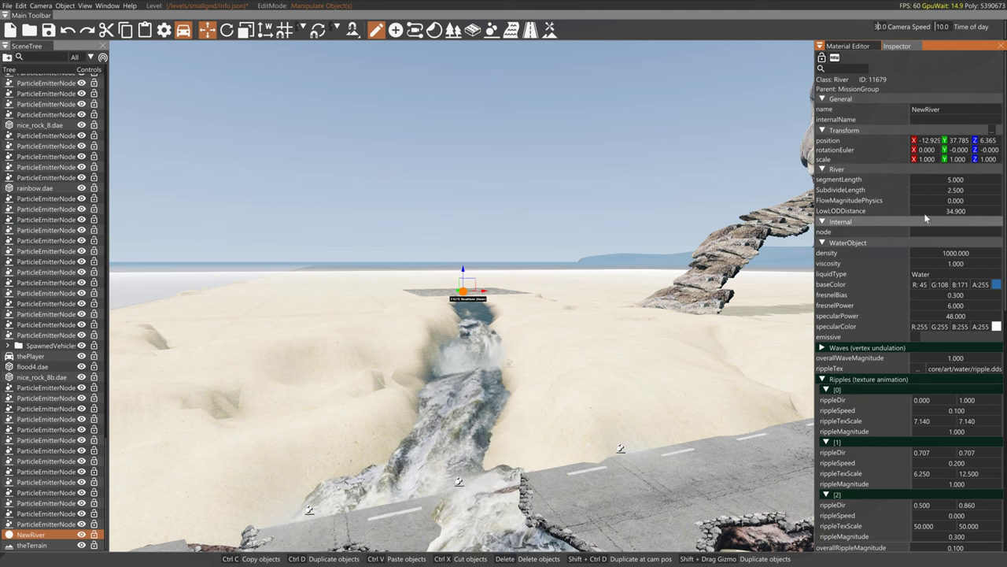
double_click(932, 179)
type("10")
key("Return")
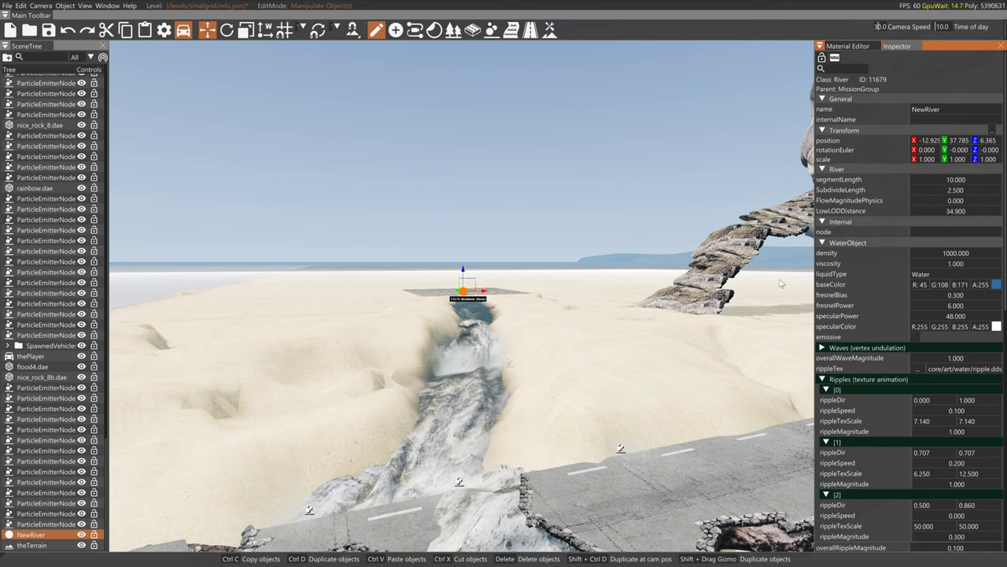
left_click(747, 314)
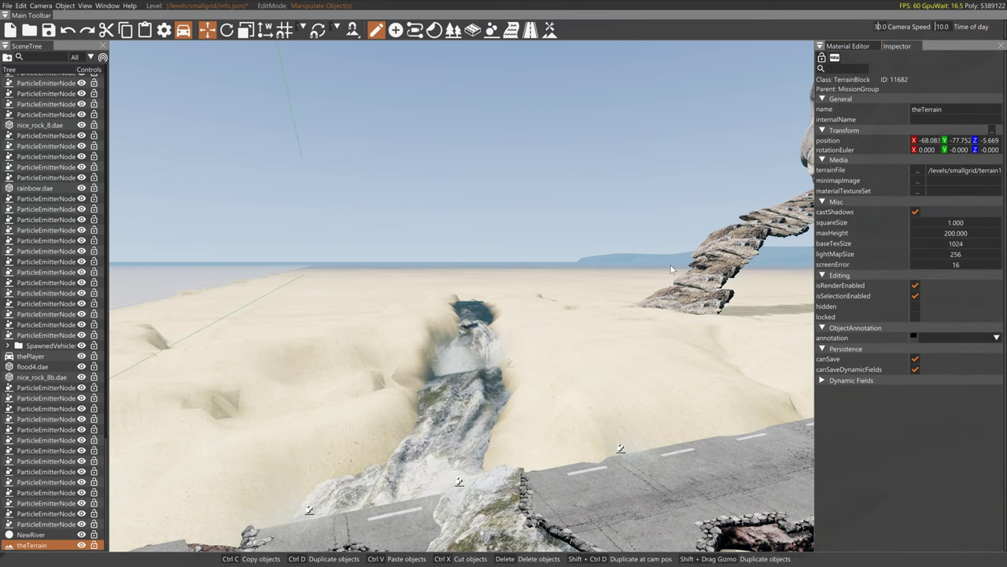
Reselect the river and set its waterFogDensity to 0
left_click(458, 424)
scroll(976, 472, "down", 2)
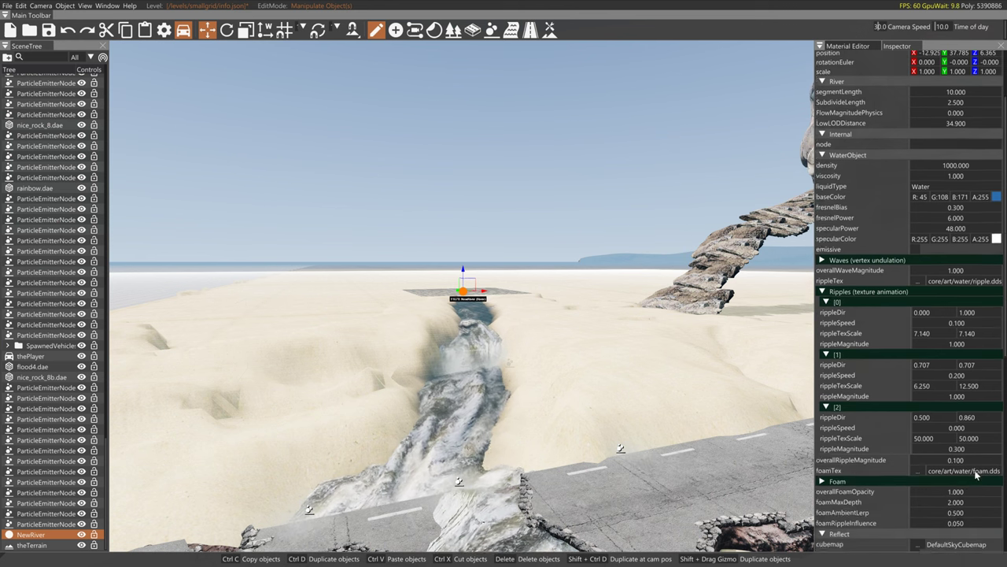
scroll(976, 472, "down", 5)
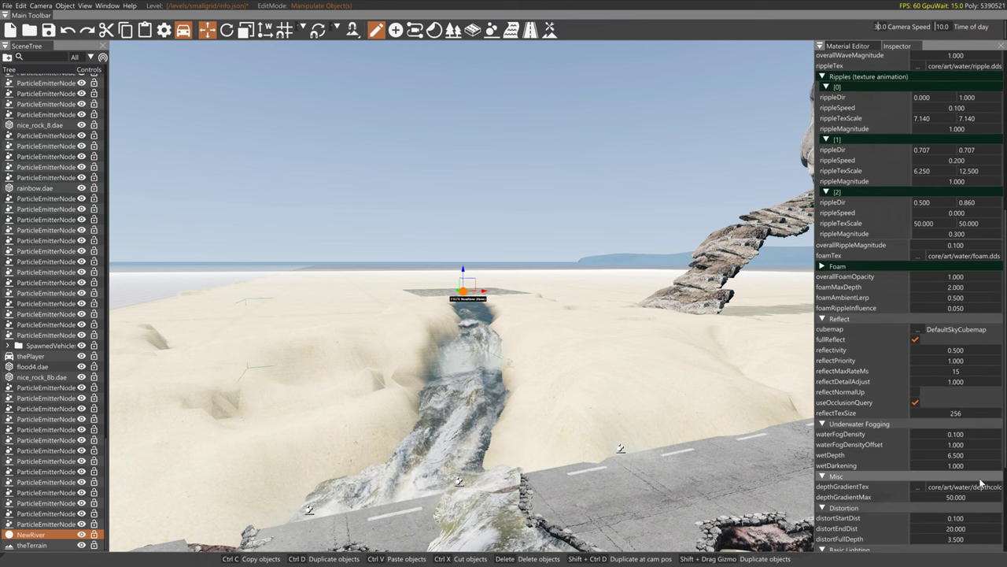
double_click(960, 436)
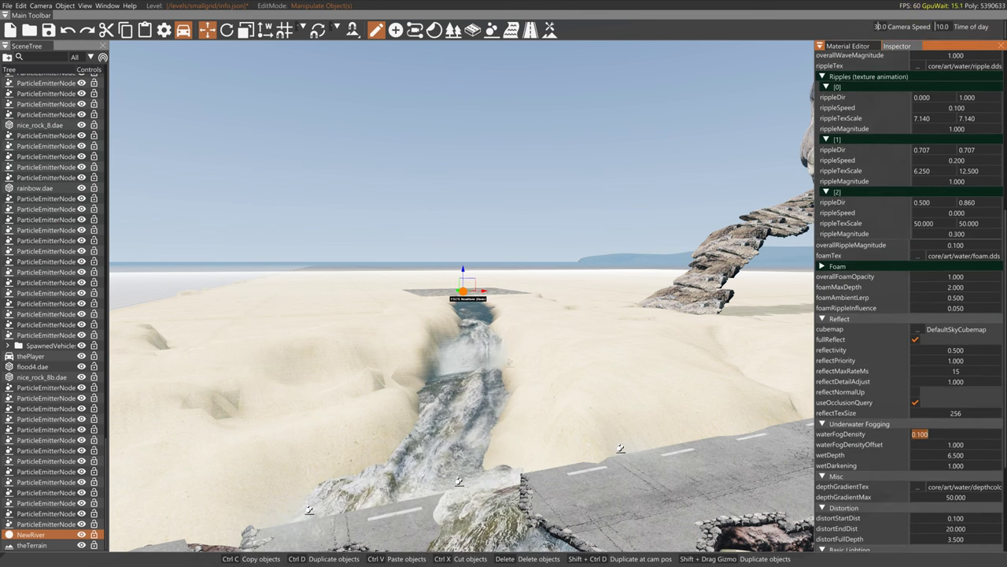
type("0")
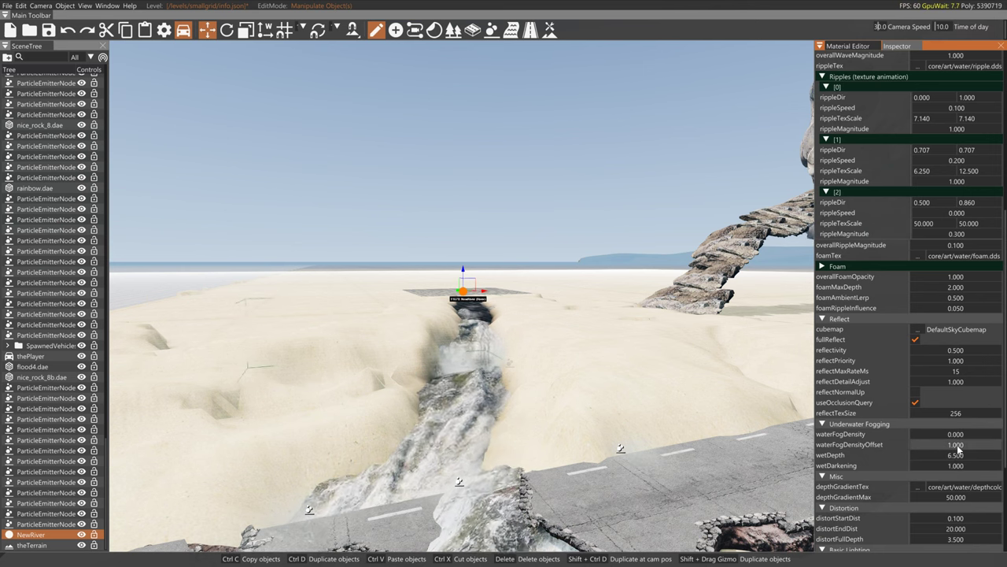
Set the river's clarity to 0 and return the selection to the terrain
scroll(959, 447, "down", 4)
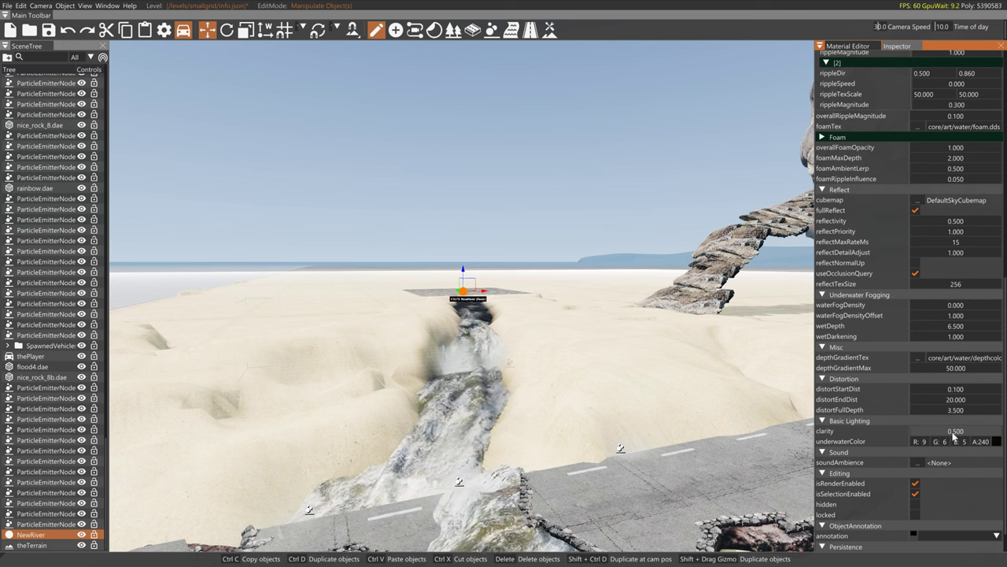
double_click(955, 435)
type("0")
key("Return")
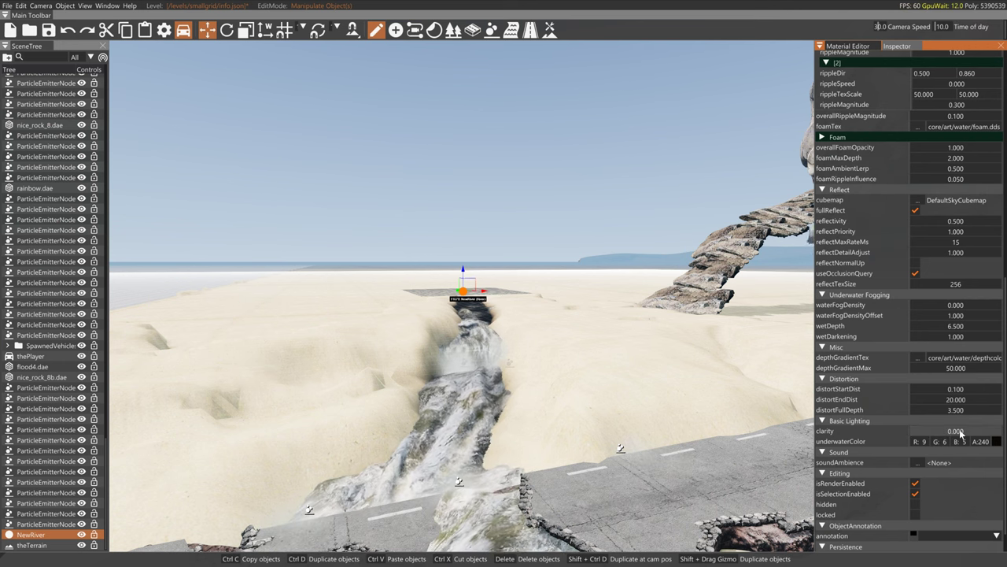
left_click(956, 432)
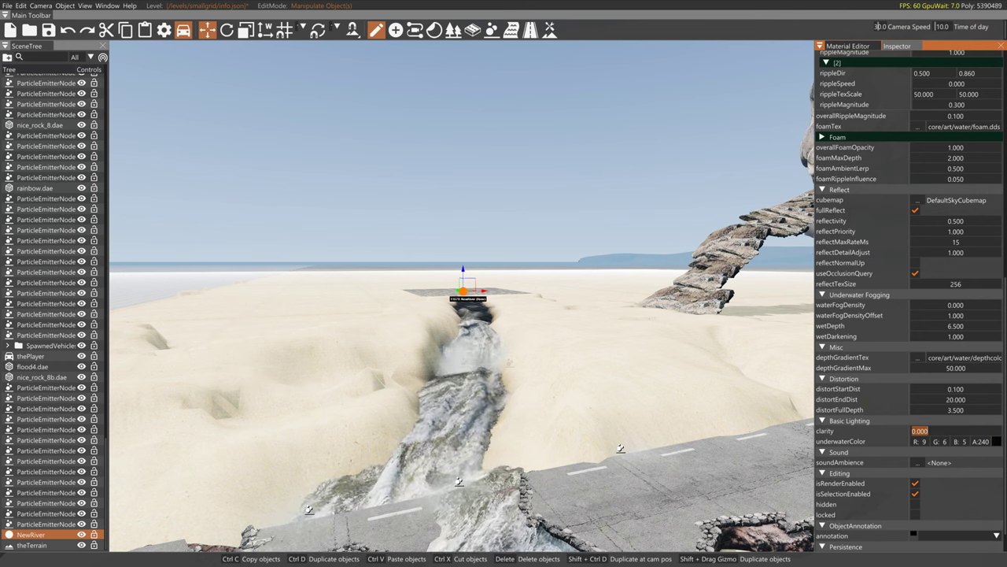
left_click(968, 455)
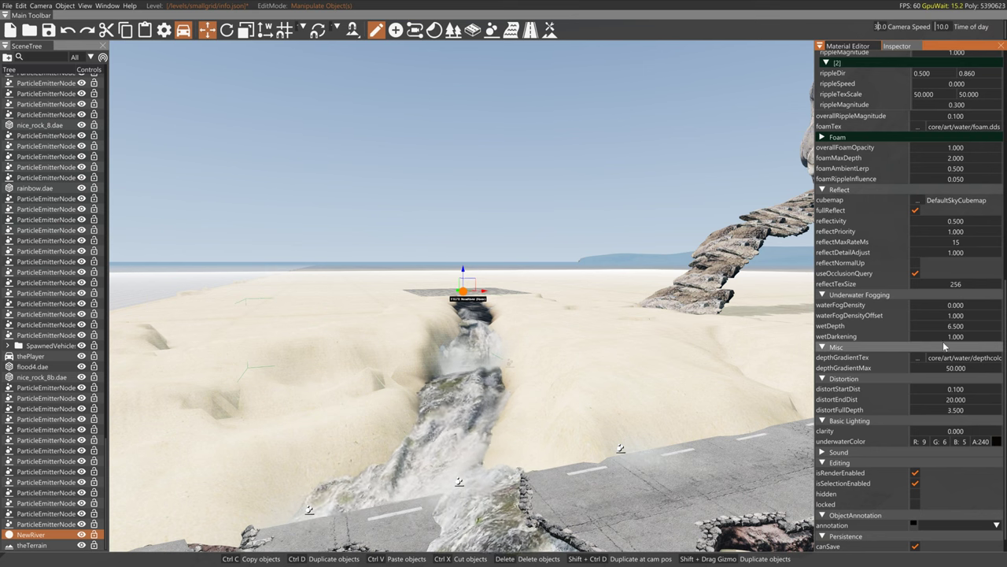
left_click_drag(949, 339, 709, 356)
left_click(708, 356)
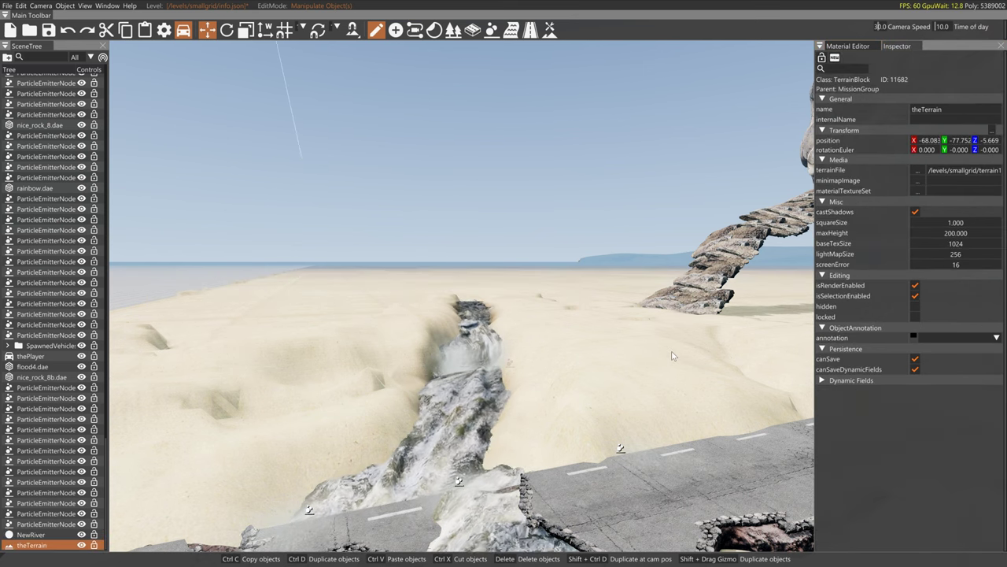
Examine the river channel, the flood mesh and the broken road from upstream and downstream for terrain that still looks rough
right_click_drag(676, 335, 598, 366)
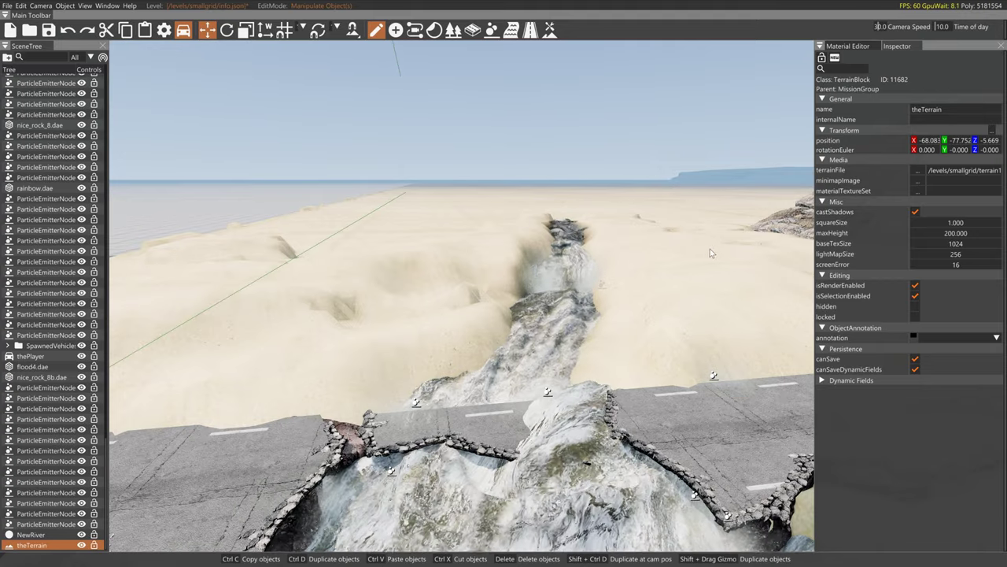
right_click_drag(711, 250, 441, 239)
key("w")
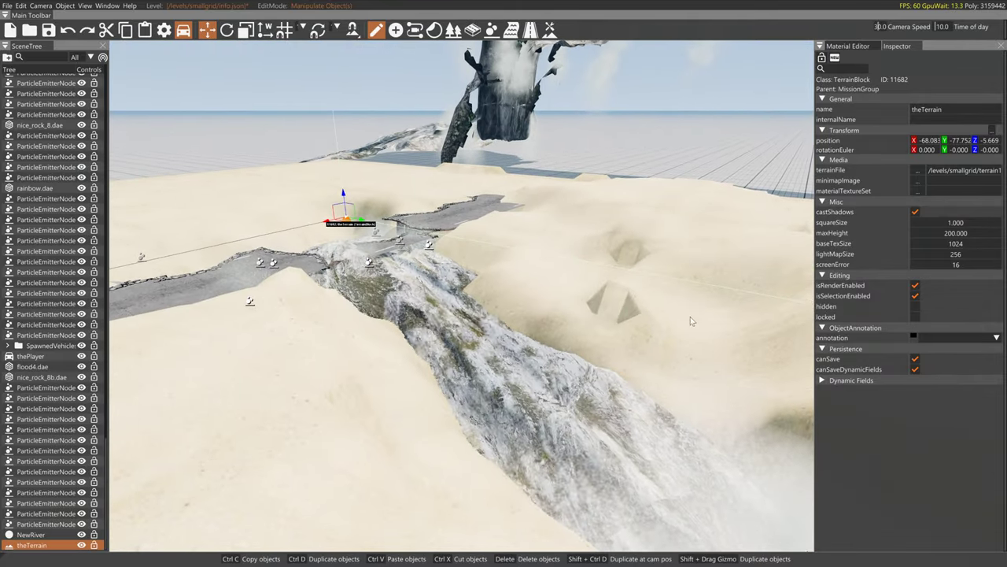
key("a")
right_click_drag(544, 332, 689, 324)
right_click_drag(315, 387, 390, 378)
key("s")
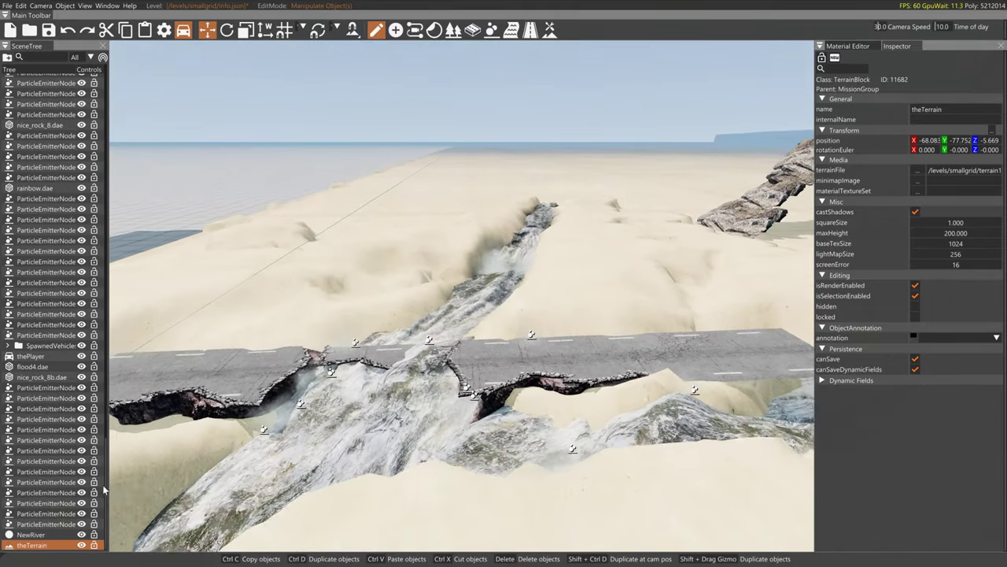
right_click_drag(530, 482, 522, 289)
key("a")
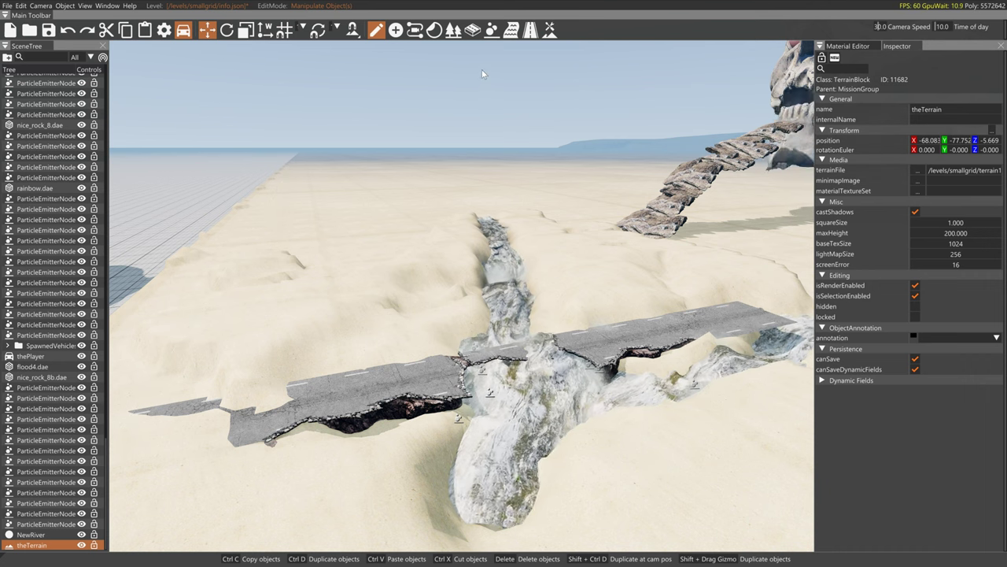
Smooth the sand dunes on both sides of the river channel and around the road with the size 21 smooth-terrain brush
left_click(550, 29)
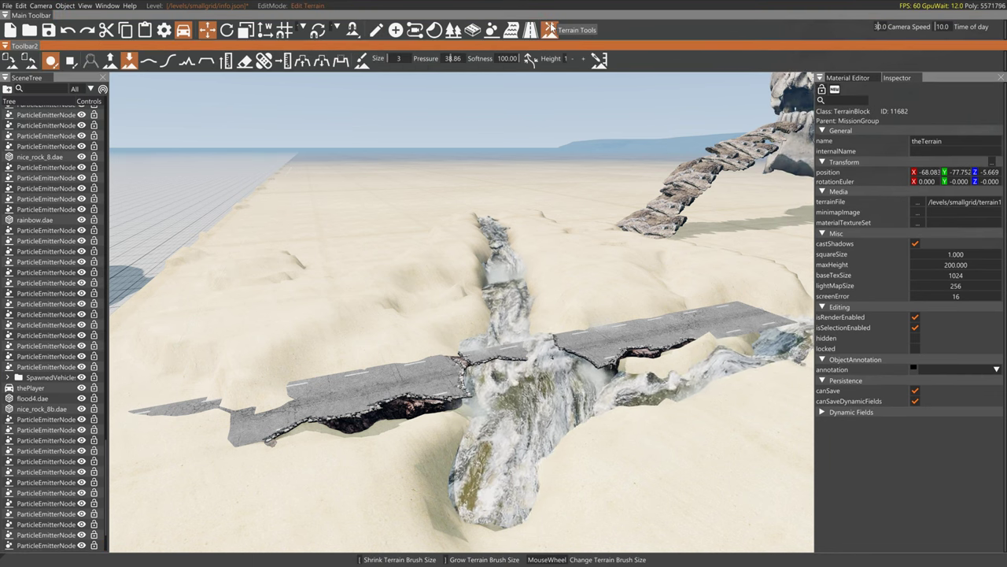
left_click(205, 60)
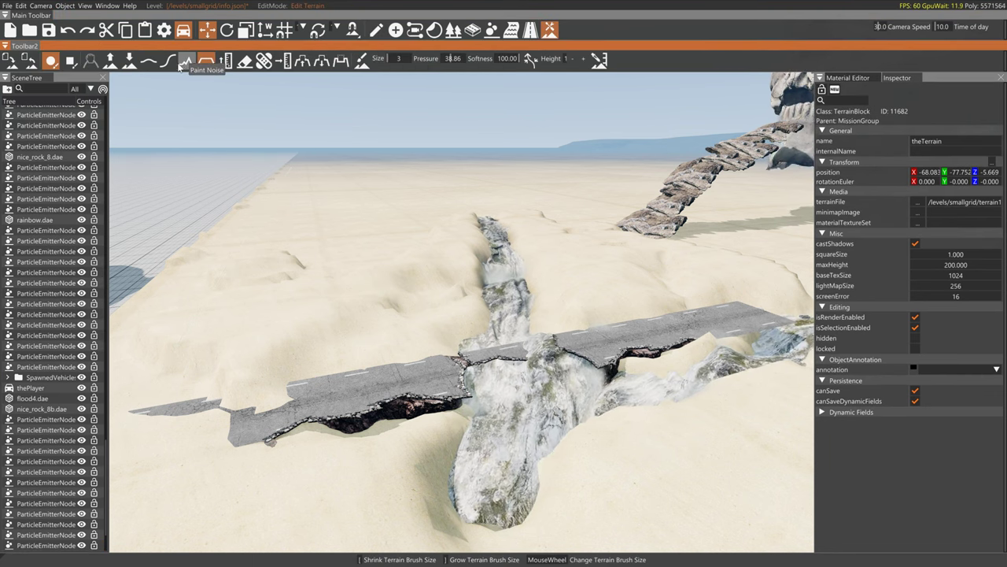
left_click(148, 61)
scroll(315, 284, "up", 10)
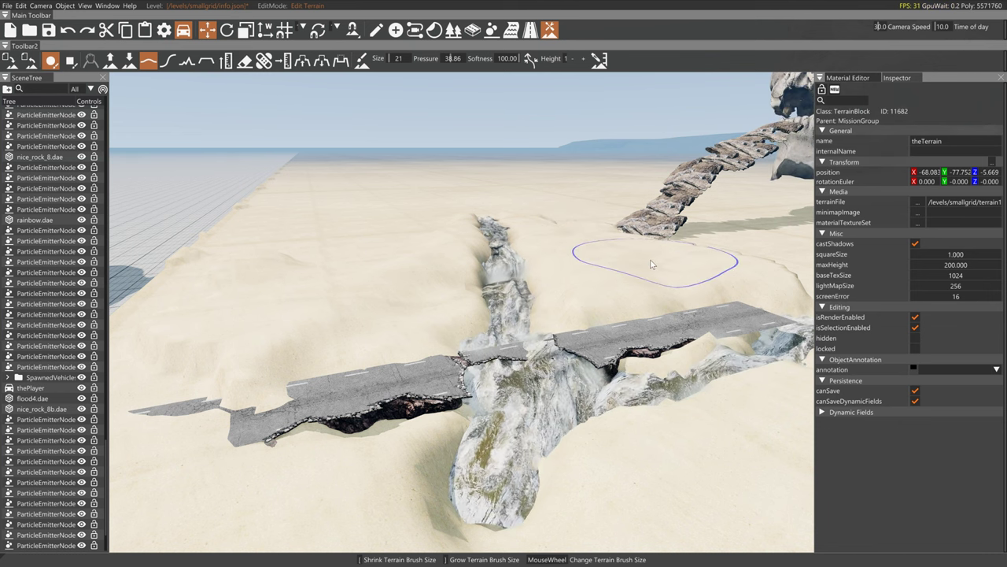
key("d")
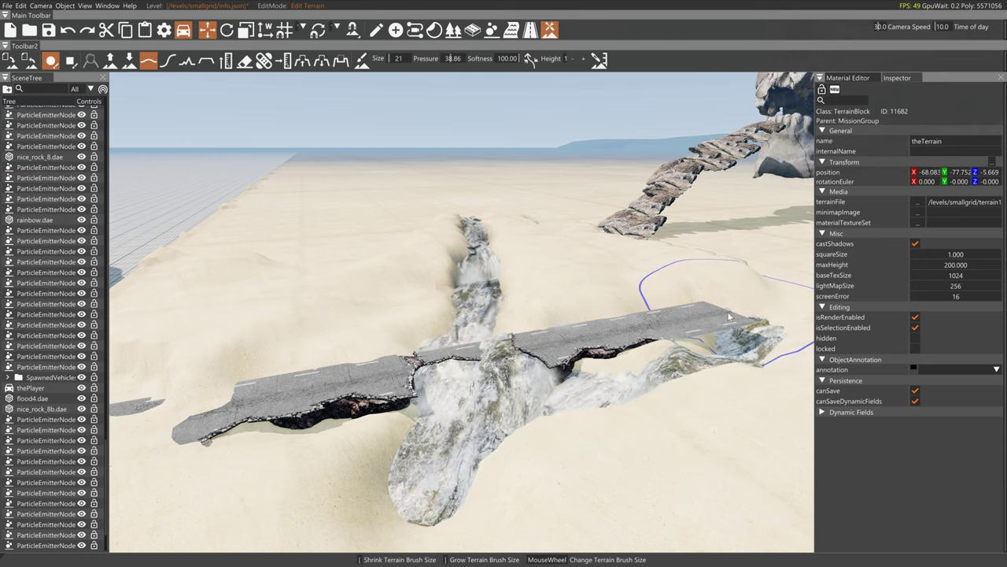
key("d")
right_click_drag(506, 318, 376, 311)
key("d")
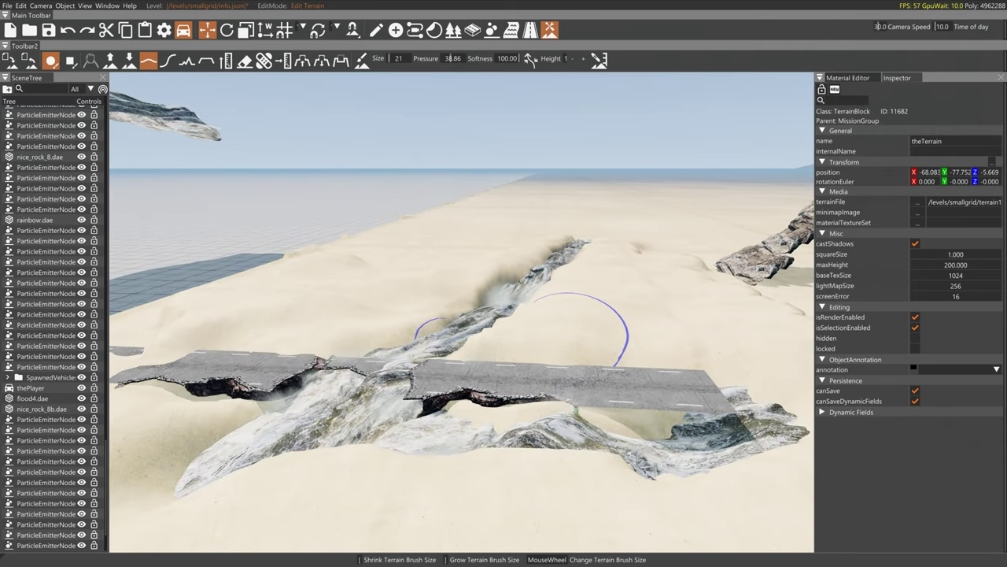
key("d")
key("d")
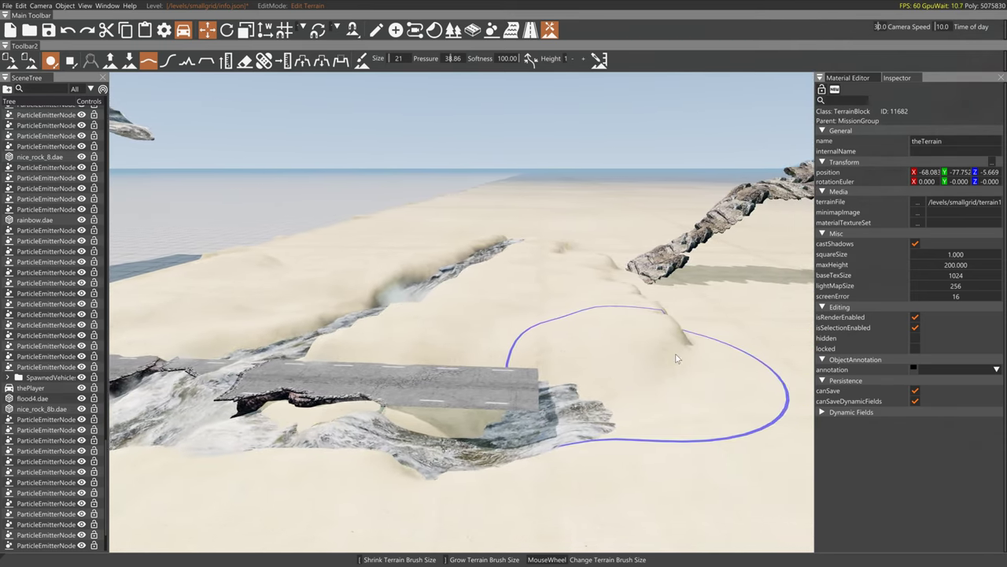
Examine the sand banks and cracked road surface from the intact end, looking along the road toward the flooded gap
mouse_move(508, 295)
right_mouse_down()
mouse_move(496, 335)
mouse_move(362, 302)
mouse_move(221, 295)
mouse_move(430, 306)
right_mouse_up()
key("w")
key("w")
right_click_drag(504, 272, 393, 315)
key("w")
mouse_move(560, 372)
right_mouse_down()
mouse_move(512, 299)
mouse_move(448, 292)
right_mouse_up()
key("s")
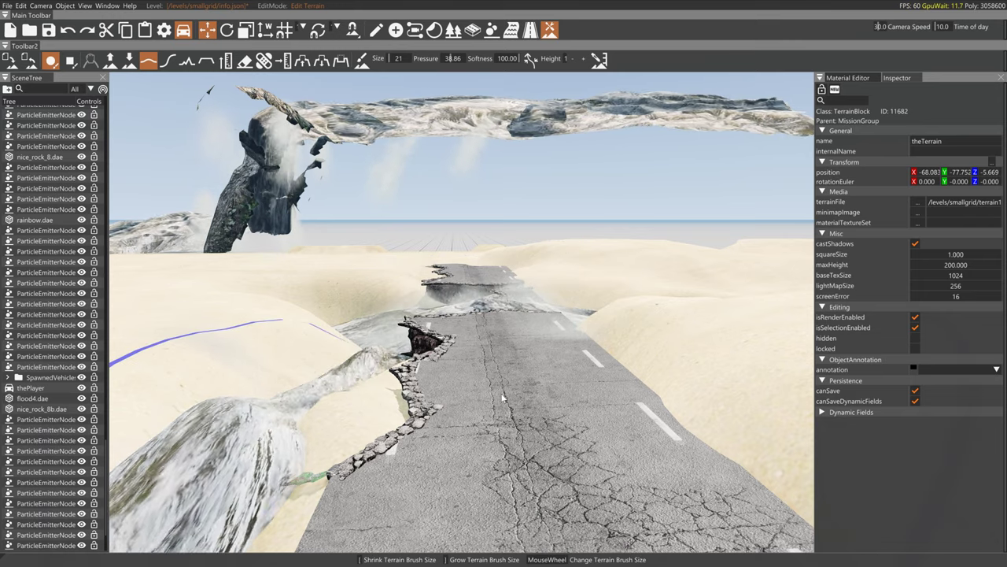
mouse_move(504, 397)
left_mouse_down()
mouse_move(472, 373)
mouse_move(468, 333)
mouse_move(443, 356)
left_mouse_up()
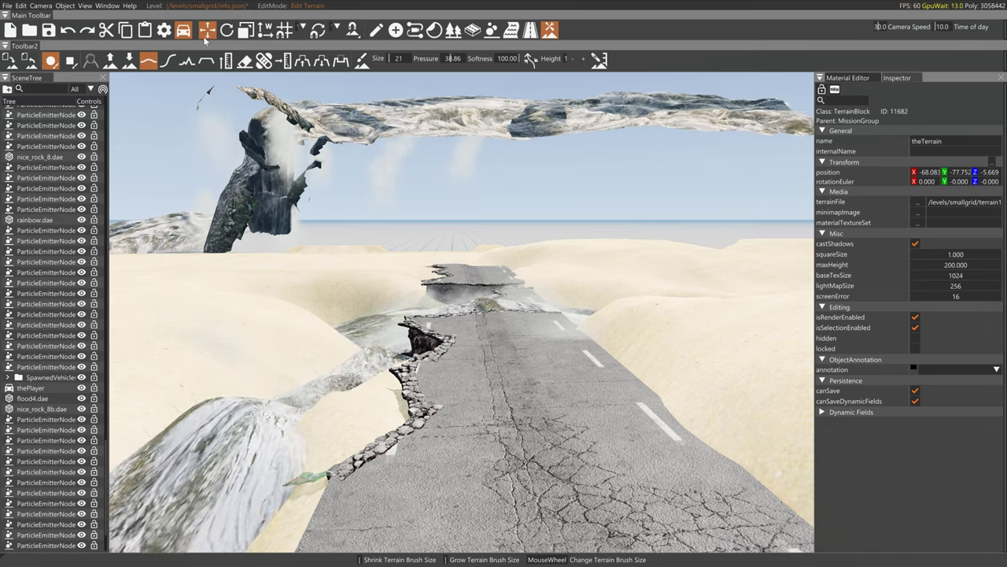
Rebuild the level's collision
left_click(20, 6)
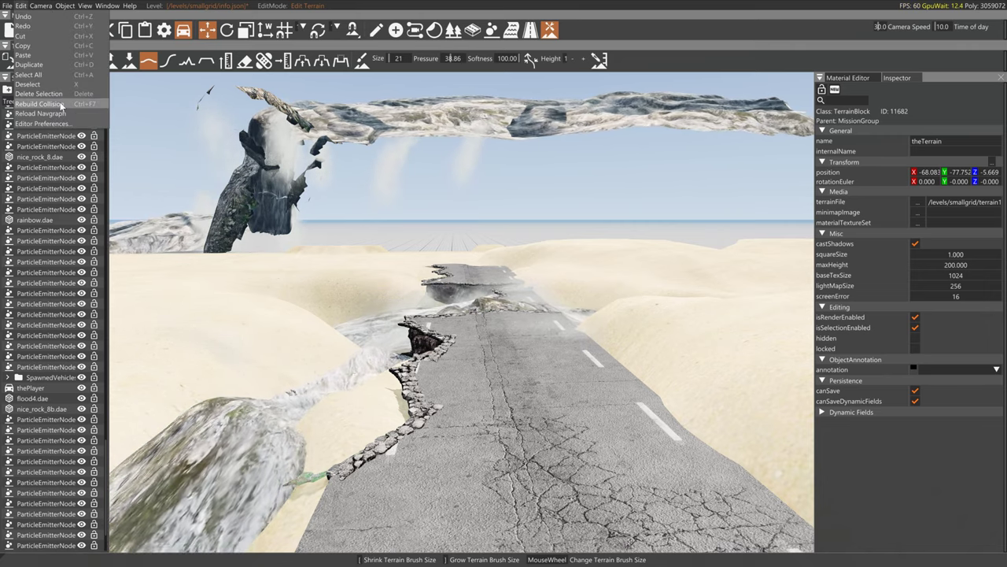
Rebuild the level's static collision data
left_click(40, 104)
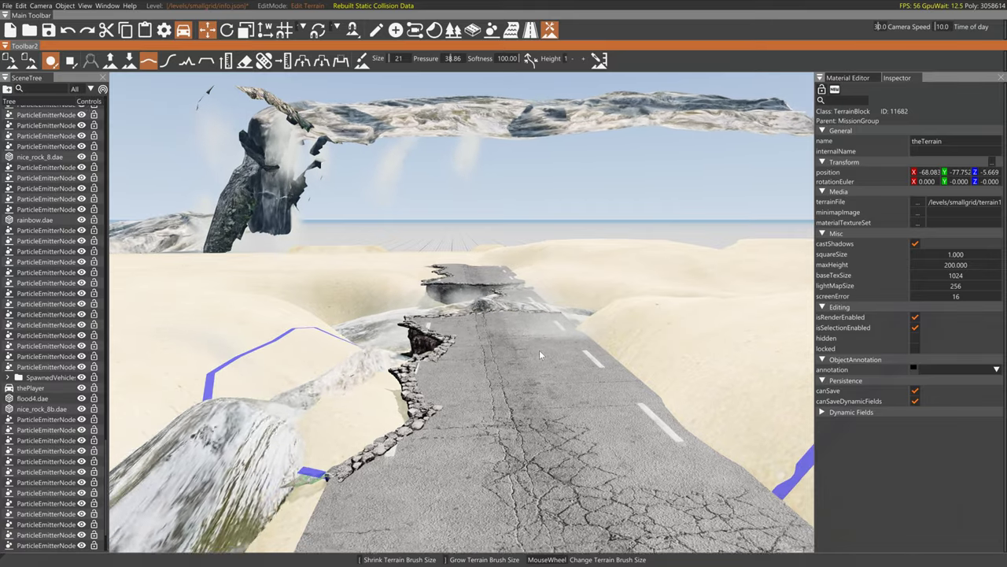
key("w")
mouse_move(539, 349)
right_mouse_down()
mouse_move(557, 351)
mouse_move(530, 343)
right_mouse_up()
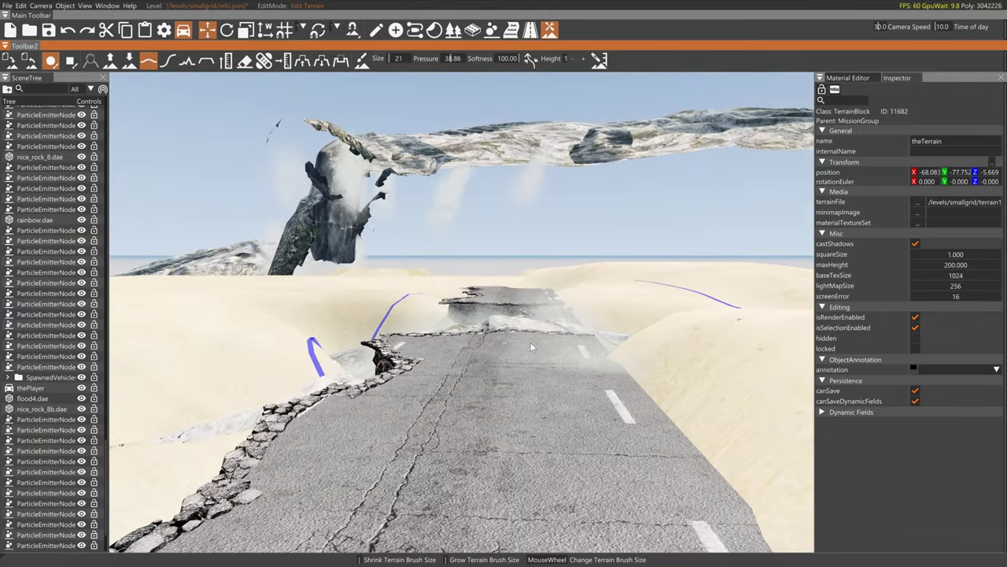
Select thePlayer vehicle in the scene tree and move it to the camera position above the broken road
scroll(31, 465, "up", 3)
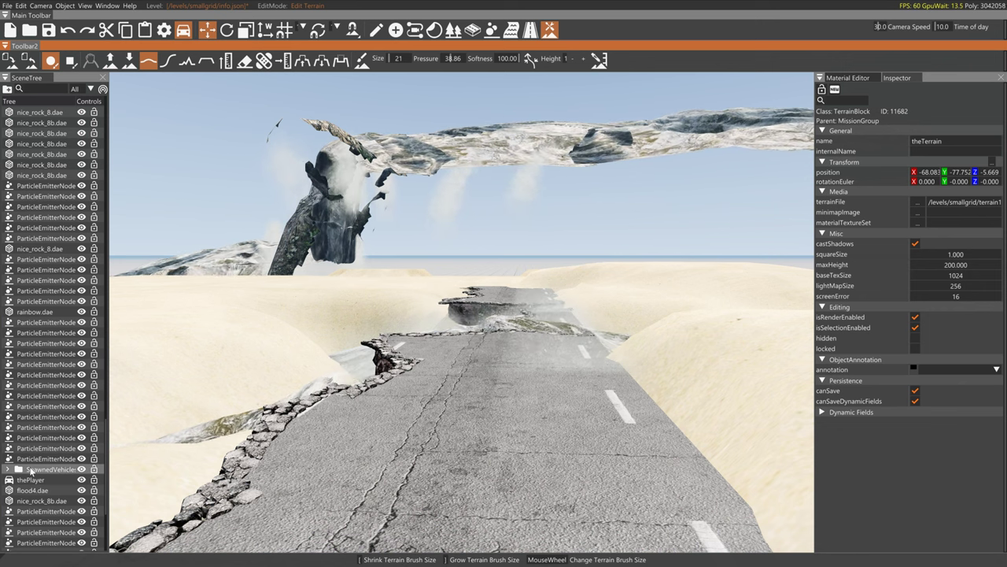
left_click(29, 479)
right_click(29, 478)
left_click(24, 455)
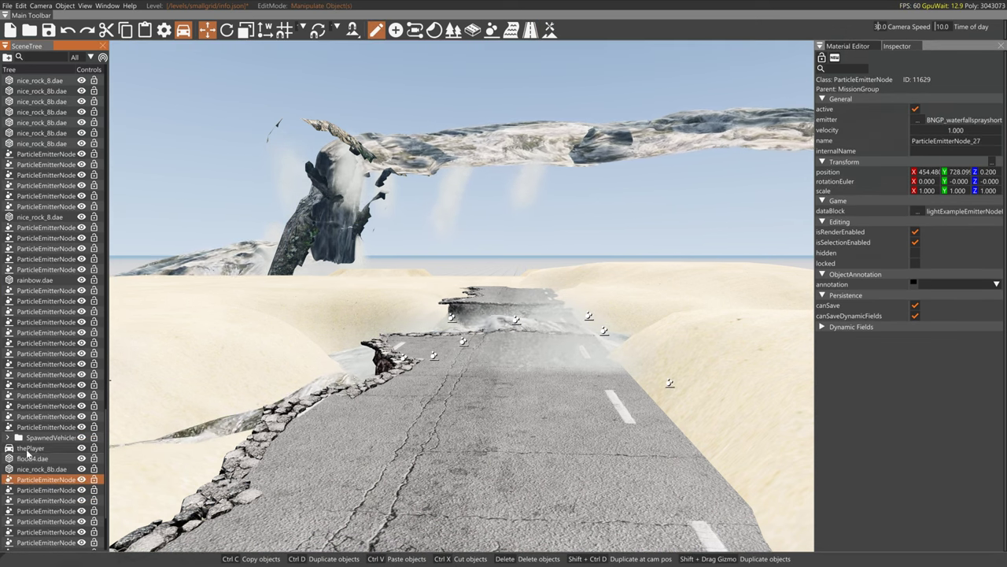
left_click(29, 447)
right_click(28, 448)
mouse_move(77, 562)
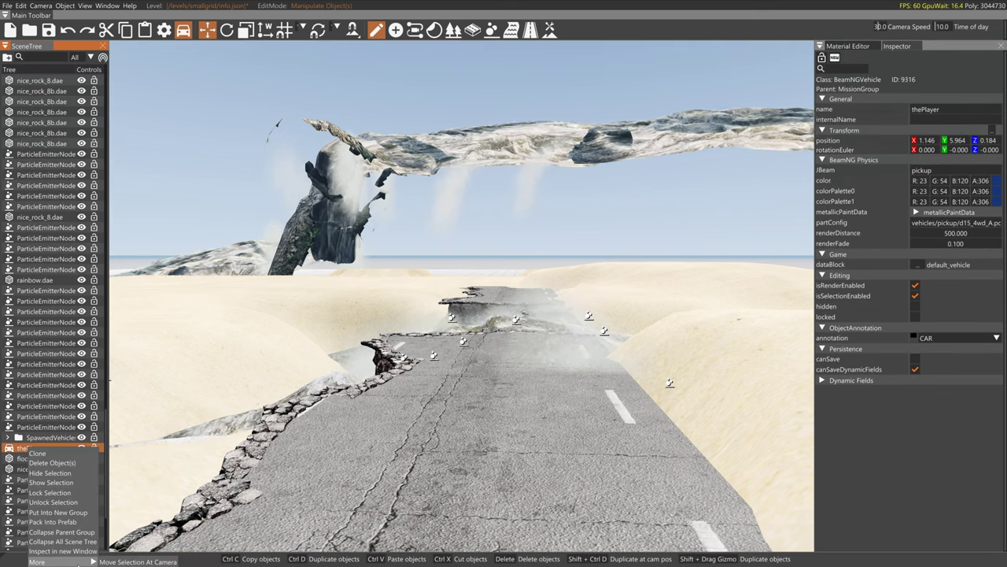
left_click(111, 561)
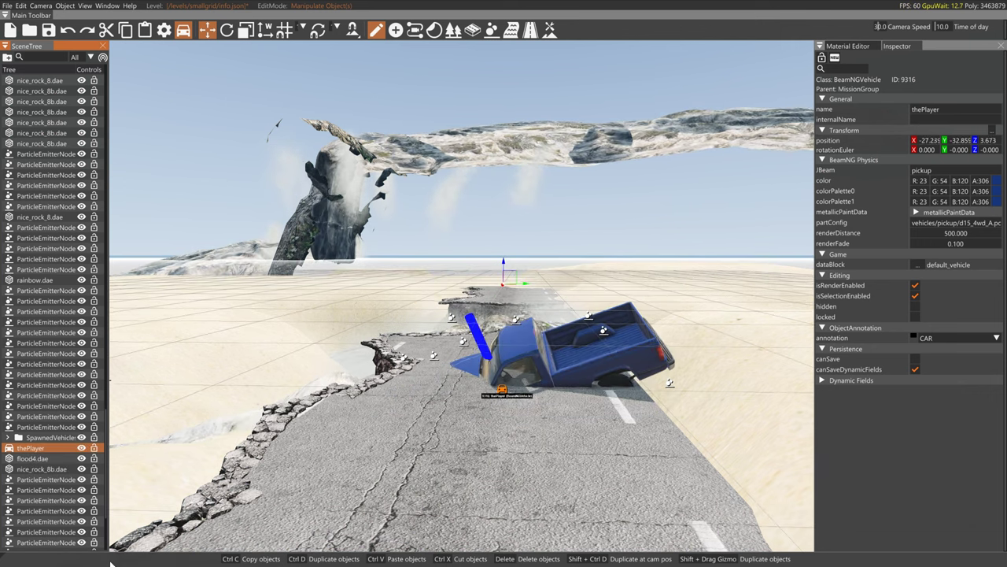
Lift the blue pickup above the road surface and let it drop to test the road's collision
left_click(504, 397)
left_click_drag(506, 379, 510, 320)
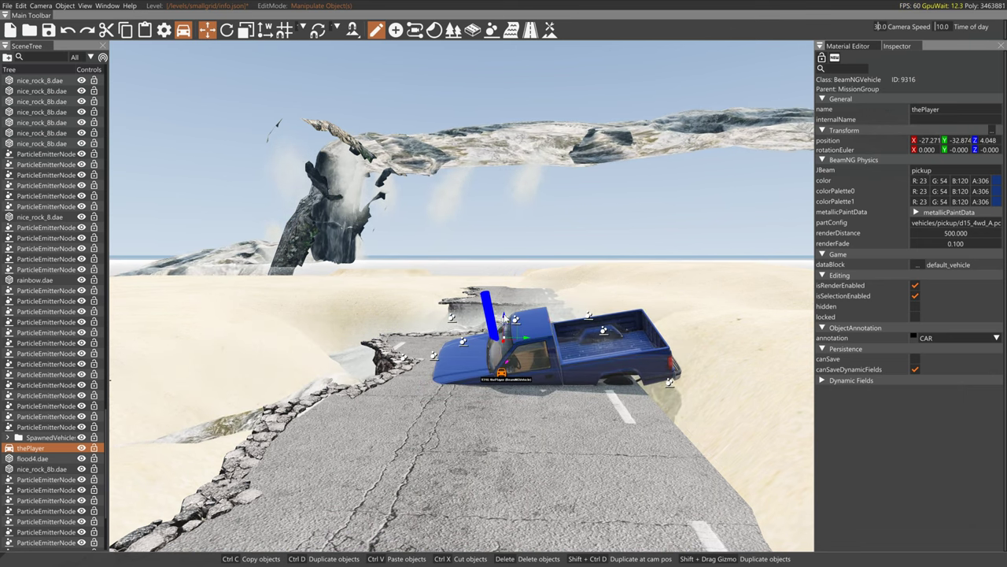
key("r")
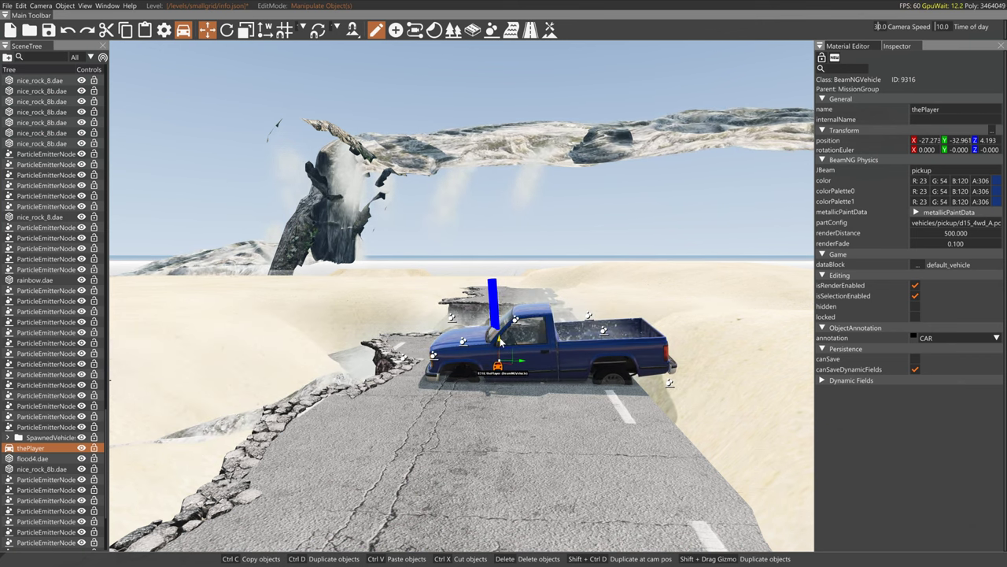
left_click_drag(500, 339, 499, 208)
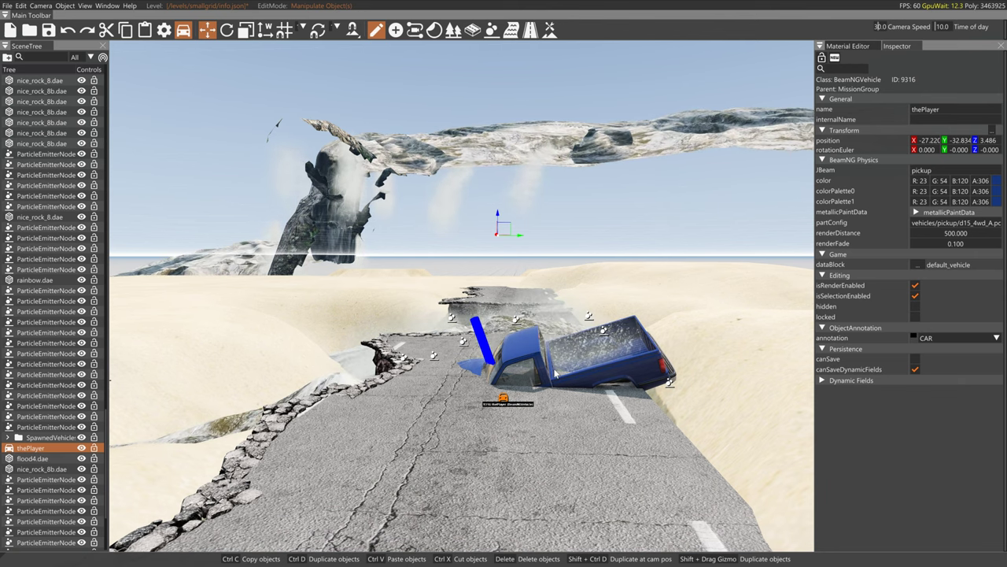
Move the pickup off the asphalt and over the floodwater beside the broken road edge
left_click(504, 329)
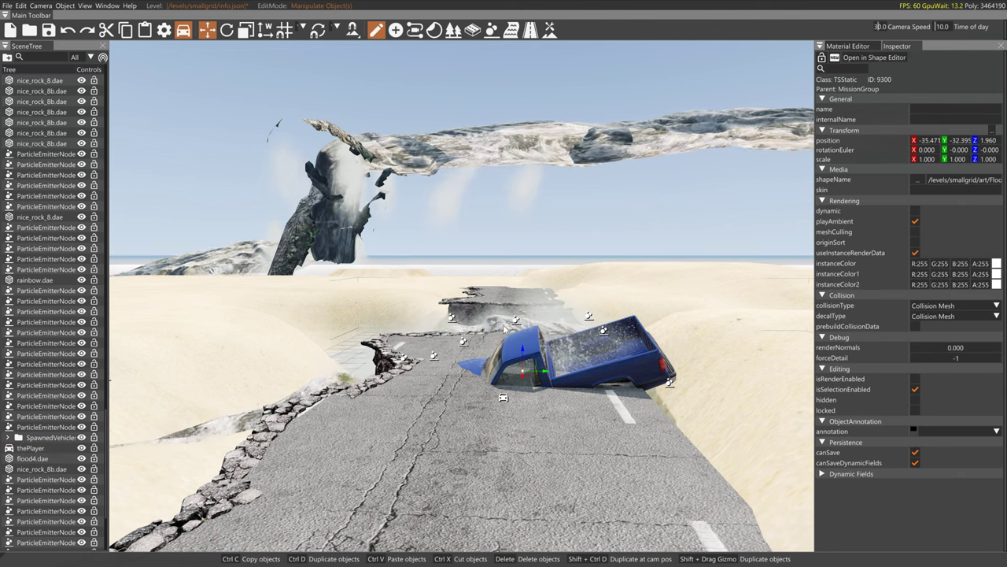
right_click_drag(505, 329, 579, 386)
key("a")
key("s")
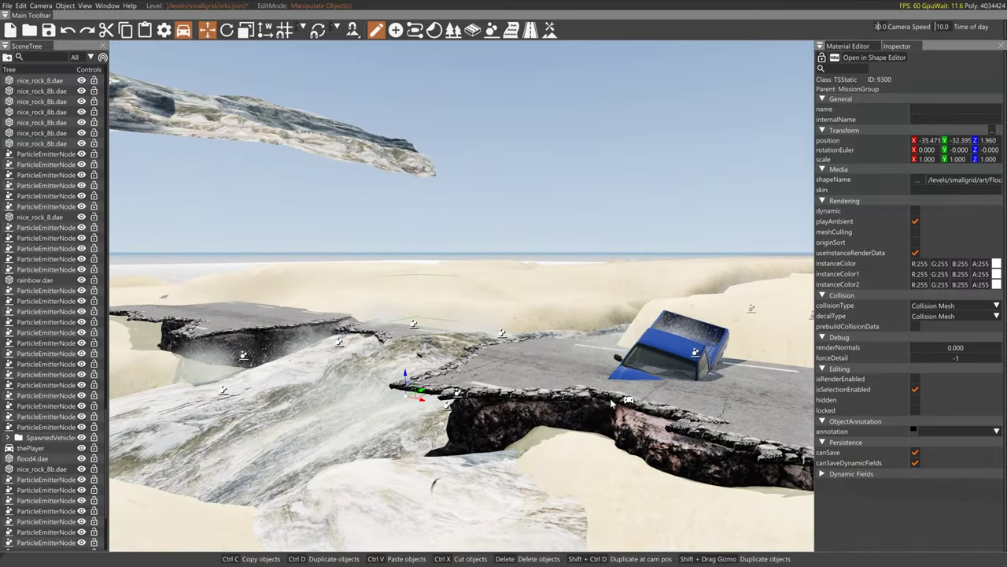
left_click(628, 400)
left_click_drag(628, 399, 428, 343)
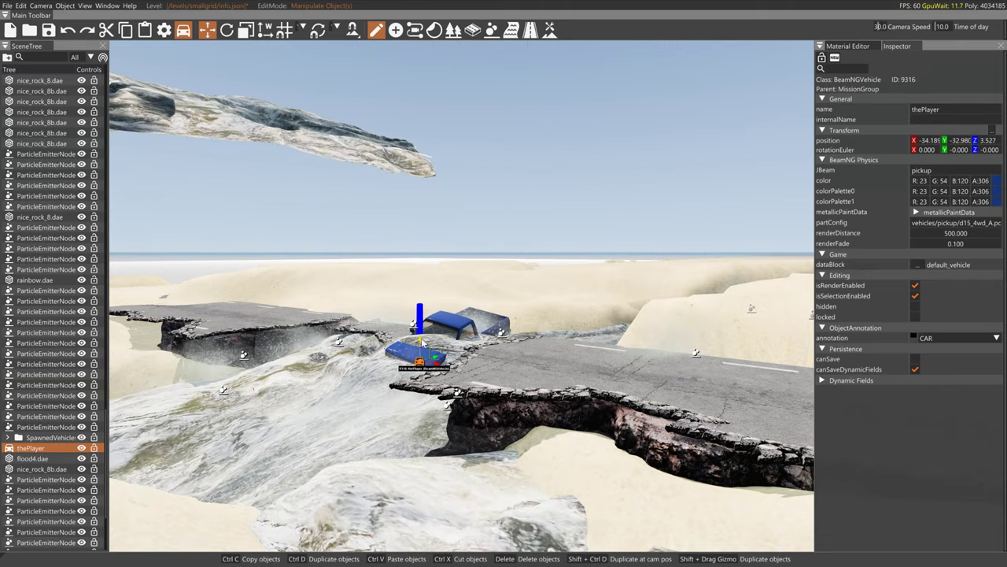
Inspect the collision details of the road and flood mesh Flood2.dae in the Shape Editor, then close it
left_click(488, 357)
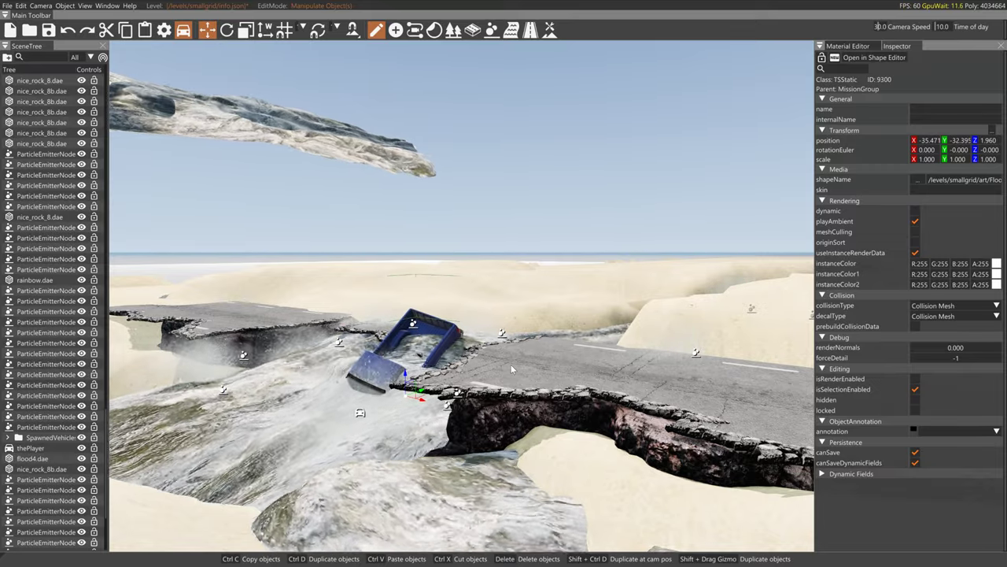
left_click(872, 58)
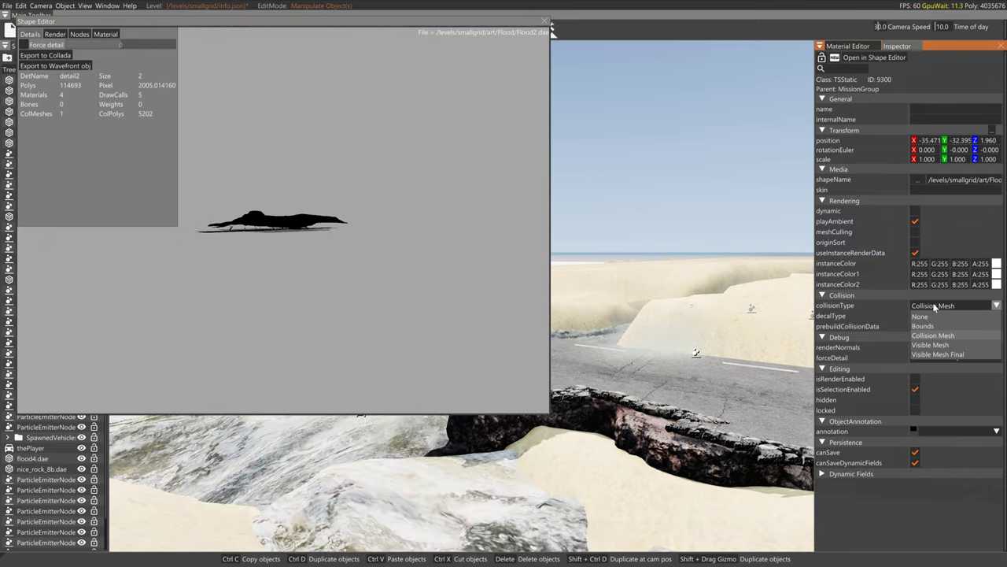
left_click(547, 24)
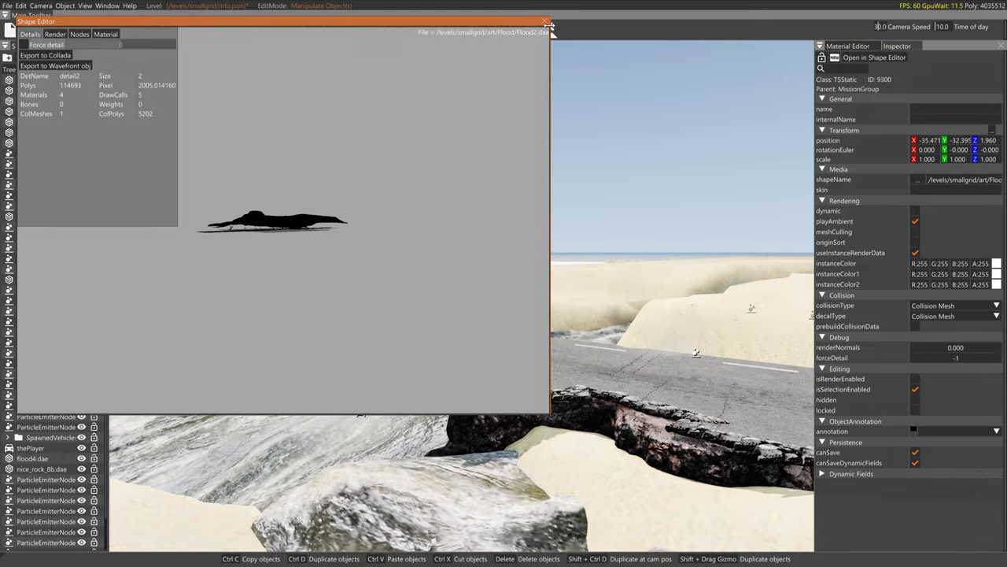
left_click(545, 21)
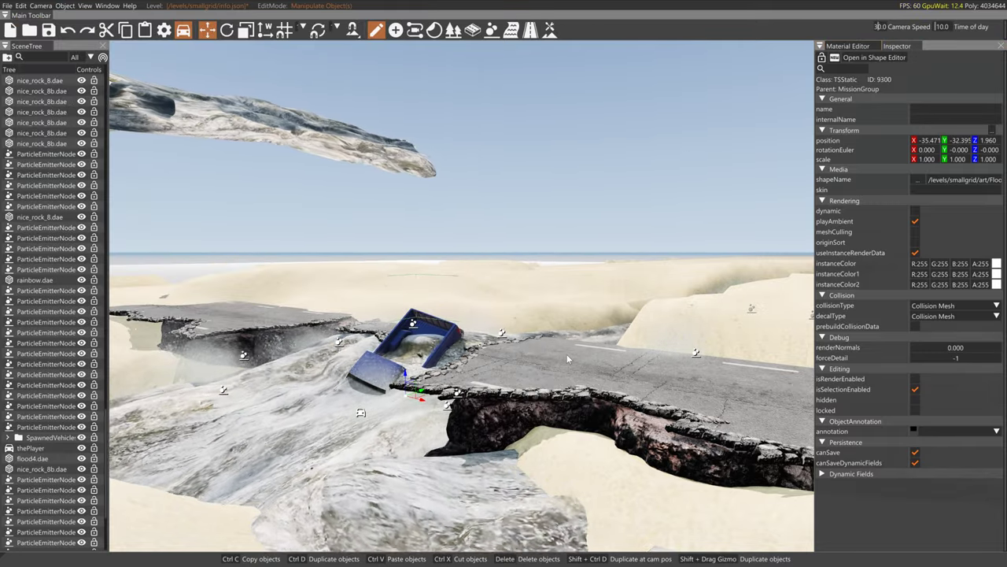
Set the road and flood mesh's collision type to Visible Mesh and check the console for collision warnings
right_click_drag(567, 355, 639, 352)
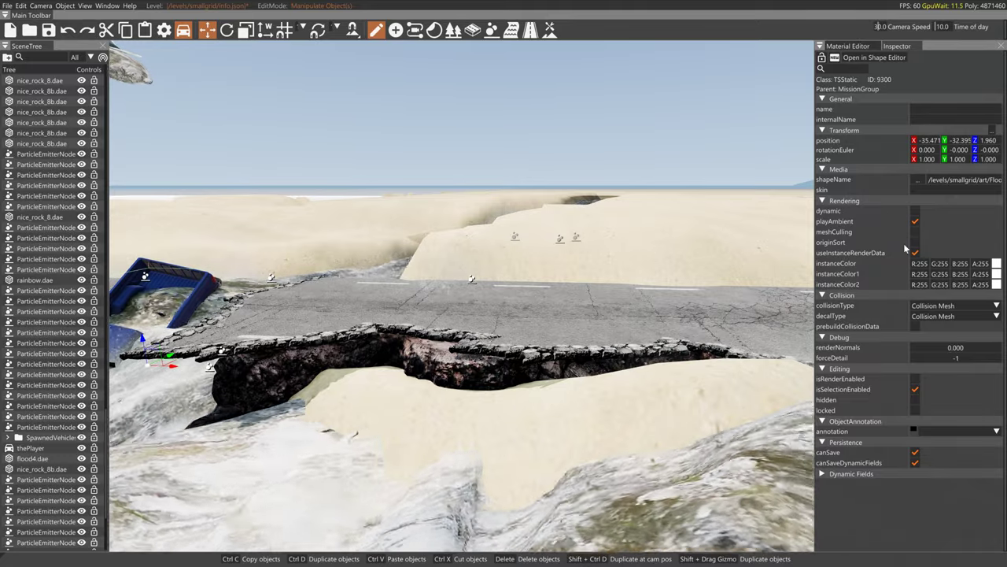
left_click(927, 305)
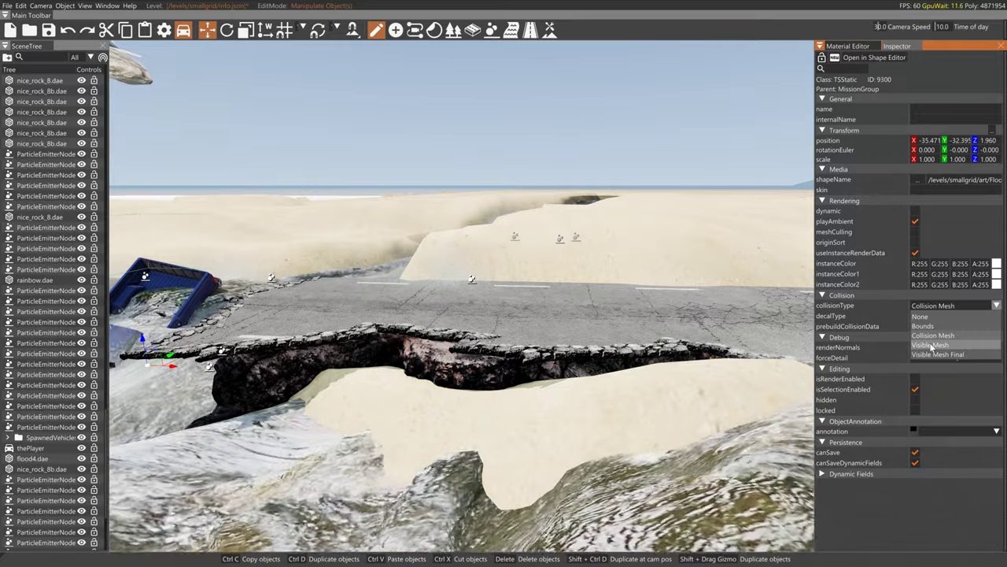
left_click(931, 345)
key("grave")
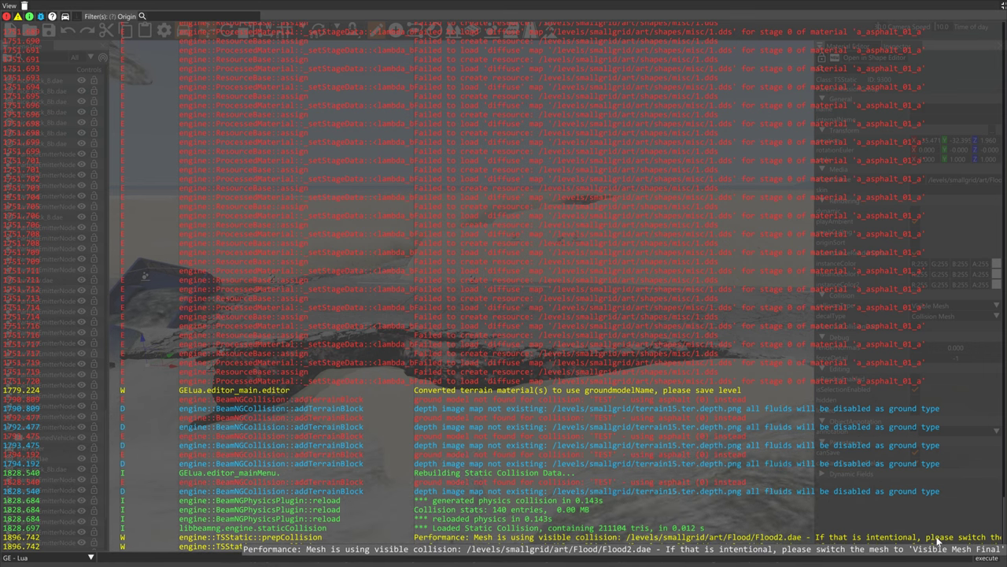
key("grave")
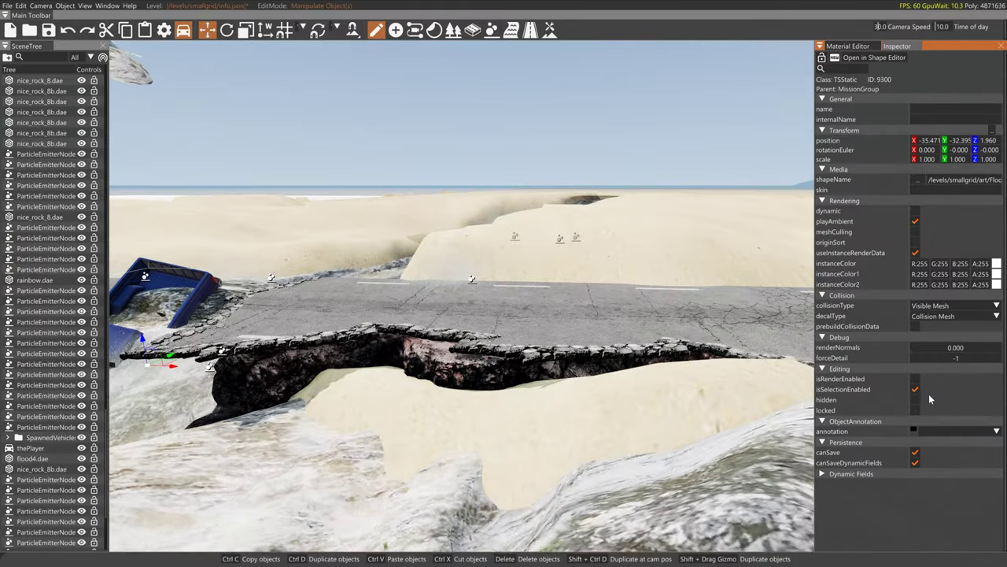
Set the road and flood mesh's collision type to Visible Mesh Final and rebuild the collision data
left_click(935, 305)
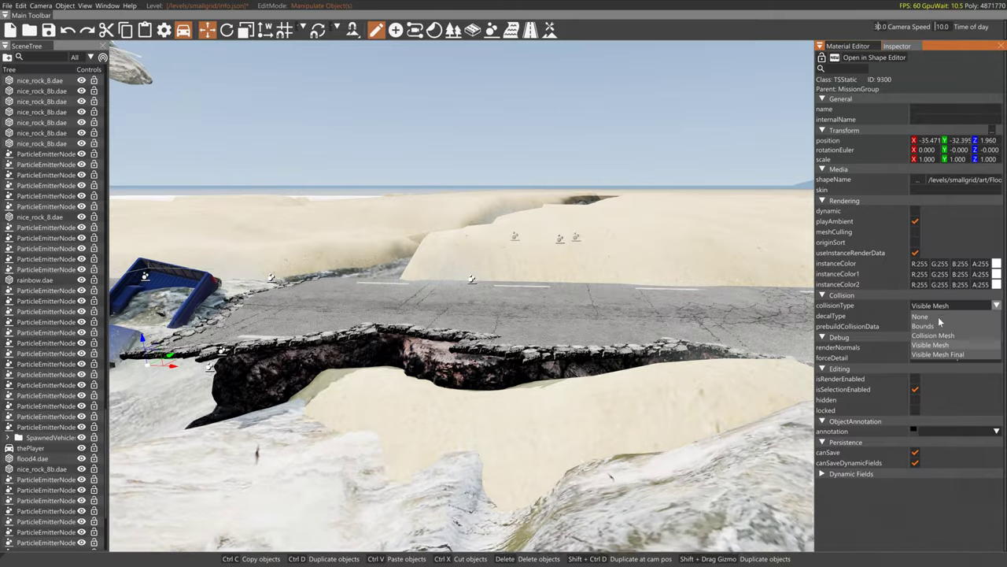
left_click(936, 354)
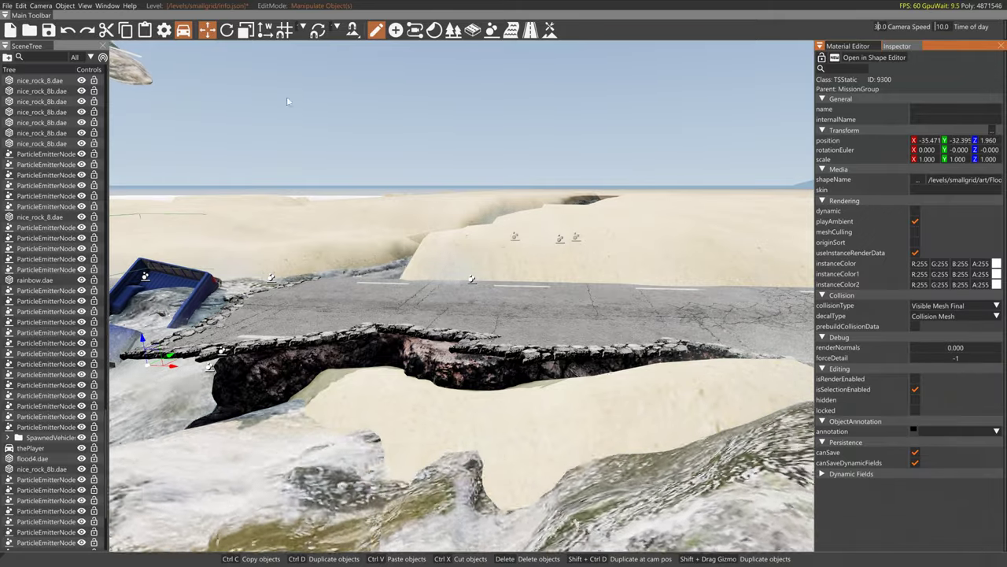
left_click(21, 6)
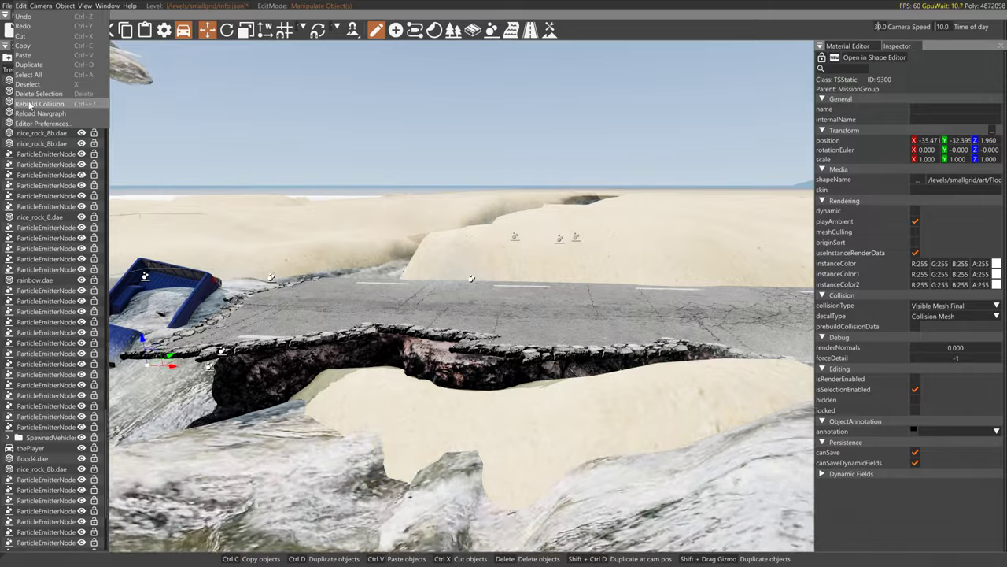
left_click(40, 103)
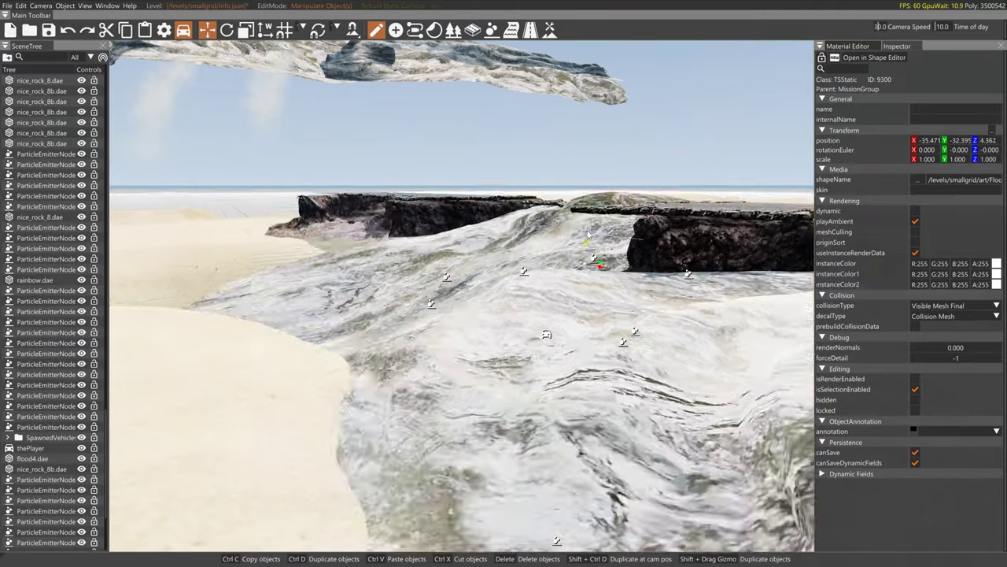
Undo the last move of the road and flood mesh, and place the pickup on the floodwater in the gap
key("ctrl+z")
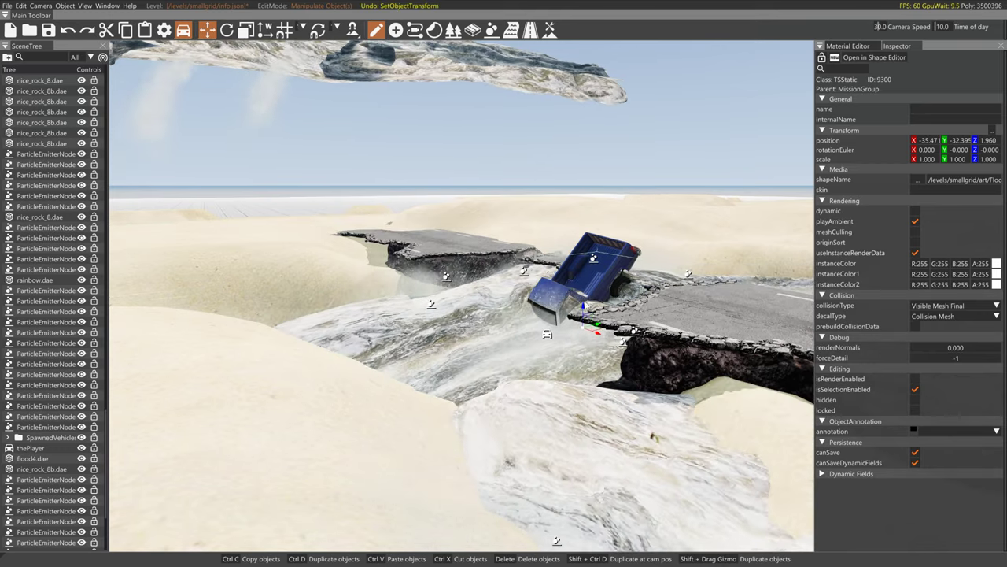
left_click(547, 333)
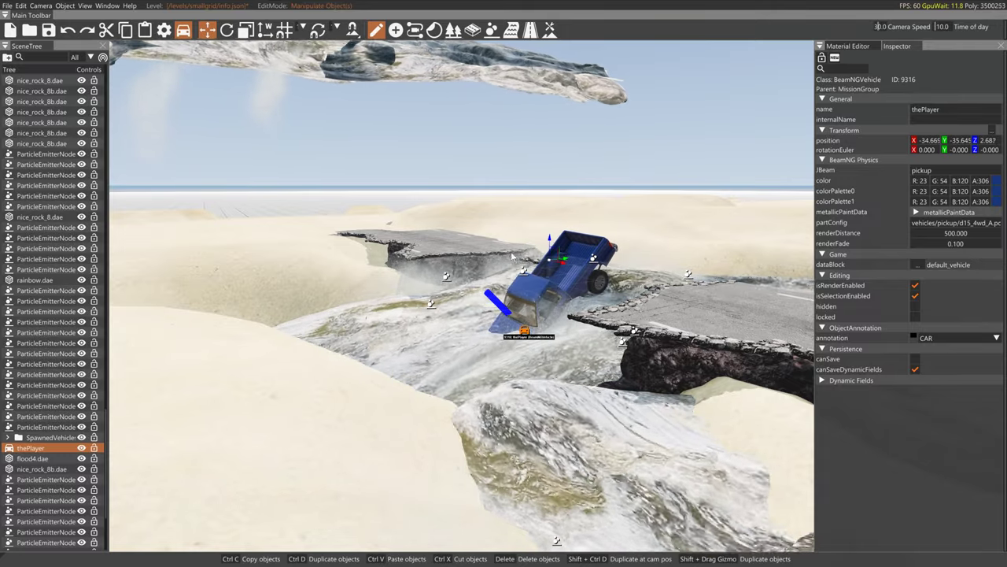
left_click_drag(484, 297, 482, 298)
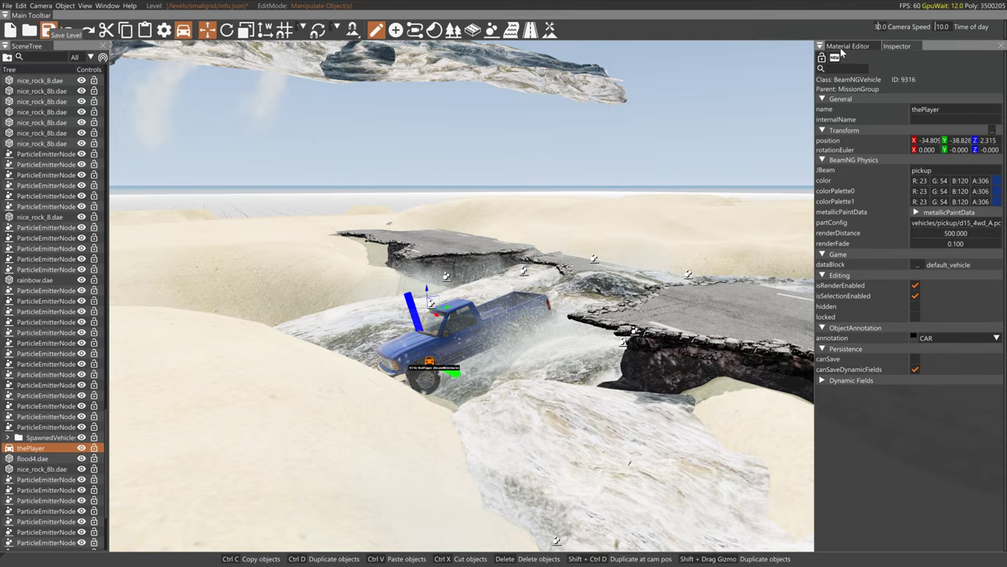
Show the dirtbank material in the Material Editor and expand its Advanced - All Layers and Additional Info properties
left_click(842, 47)
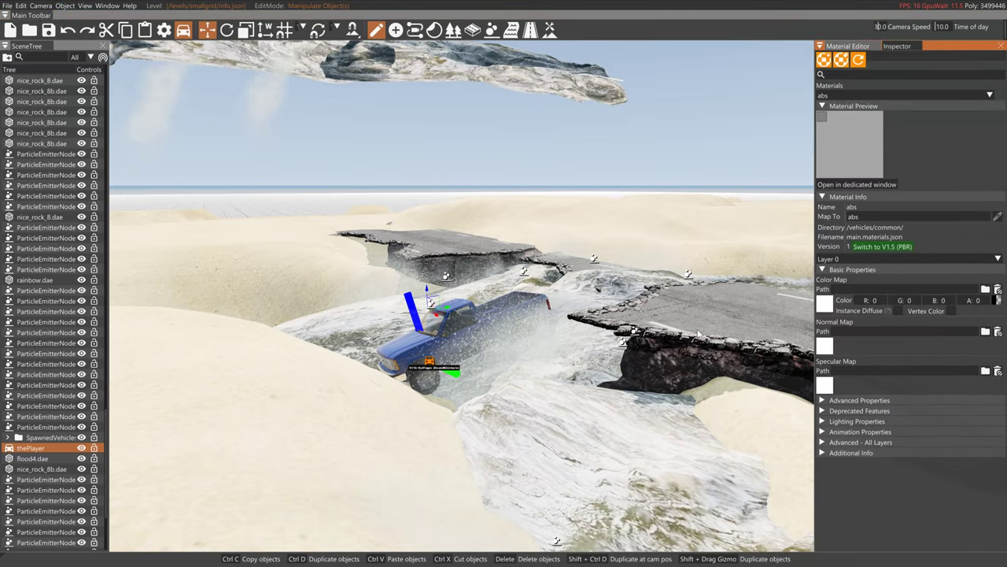
left_click(698, 333)
left_click(823, 444)
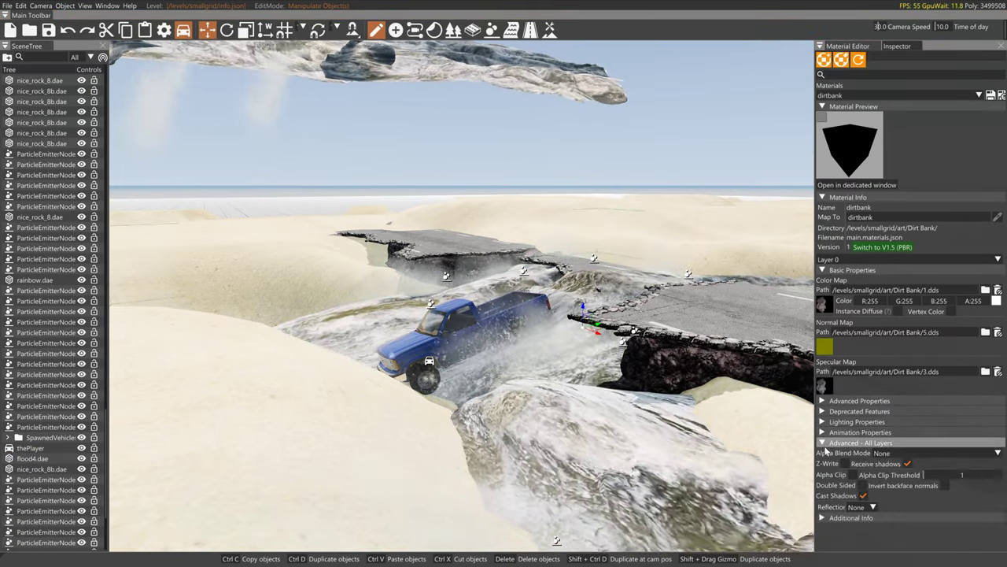
left_click(833, 517)
scroll(837, 515, "down", 1)
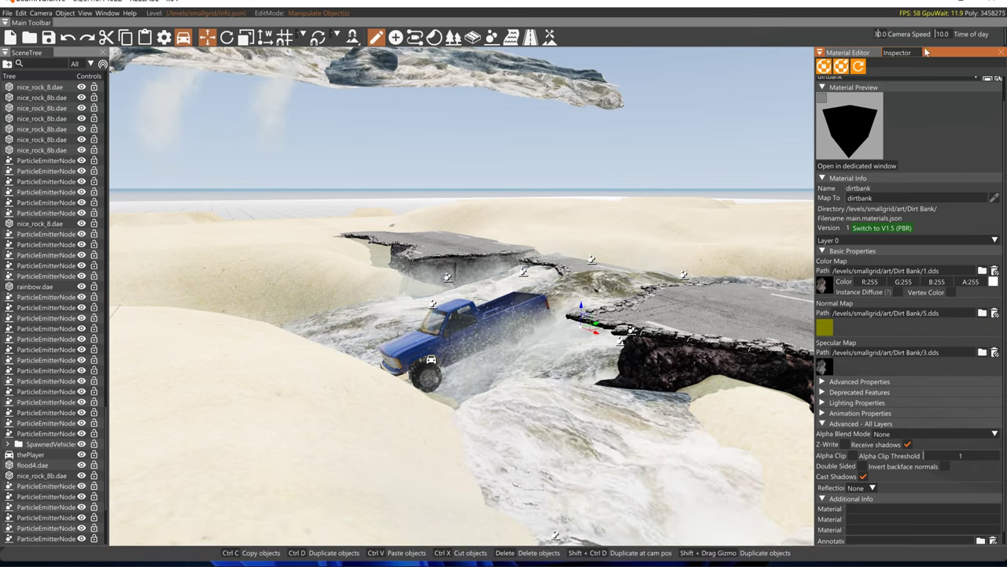
Switch to File Explorer and open Snow2.json from the 0.25 folder's levels/smallgrid/groundmodels directory in Notepad++
left_click(945, 4)
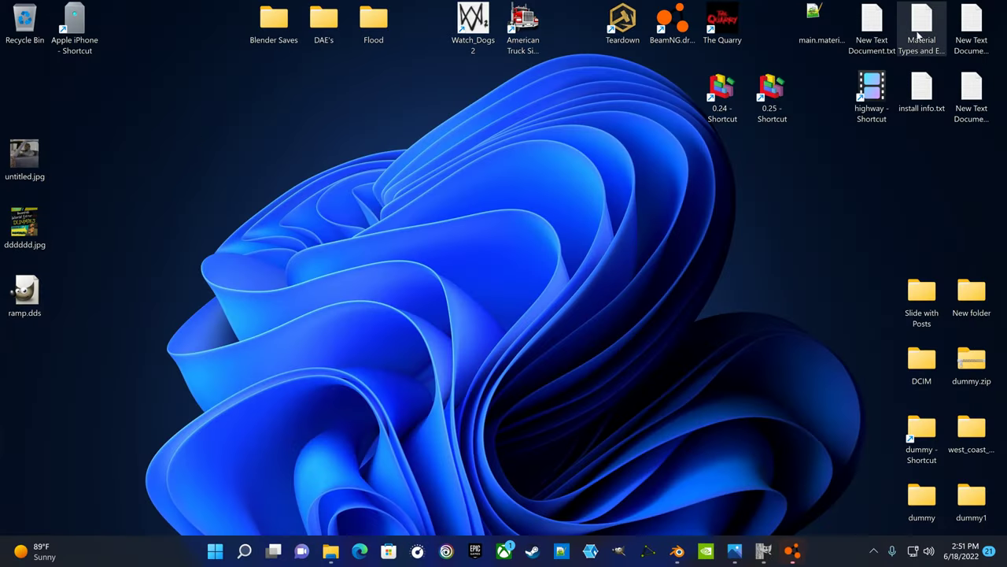
double_click(779, 92)
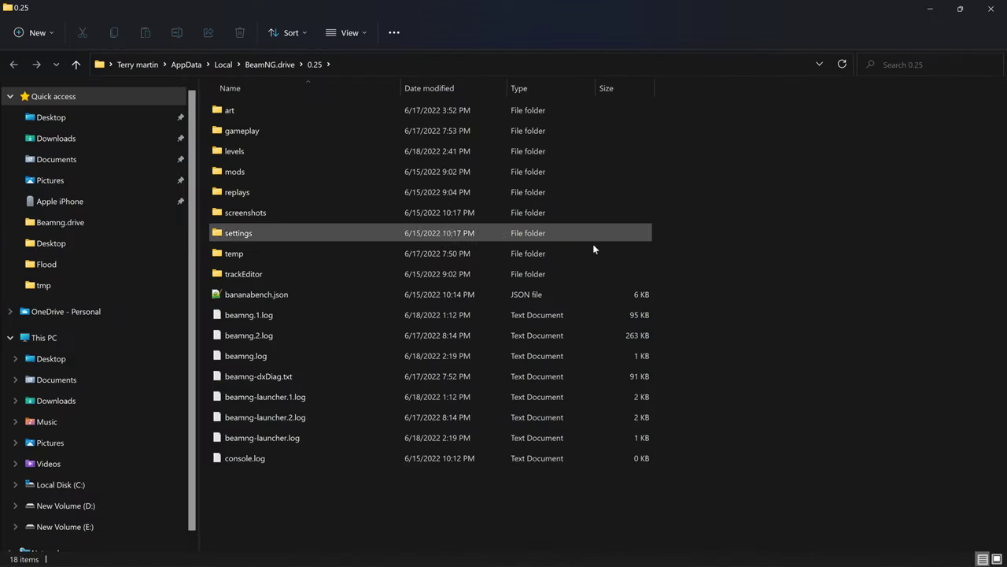
double_click(252, 148)
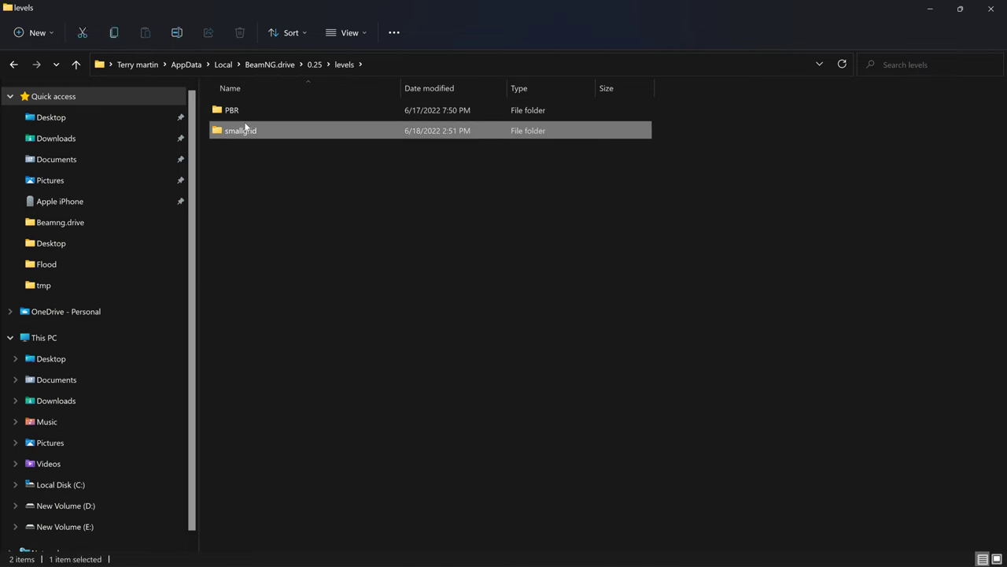
double_click(245, 128)
double_click(245, 134)
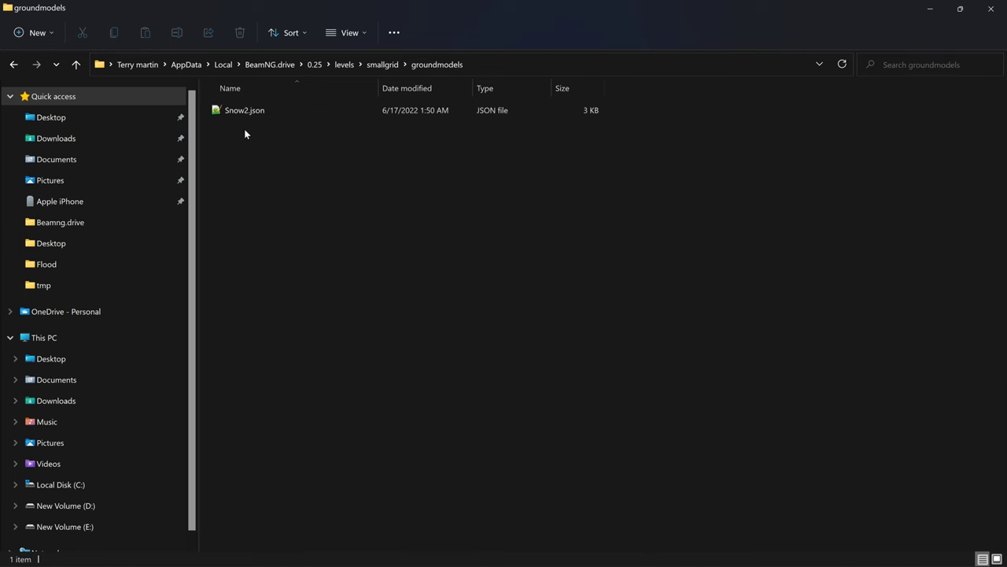
left_click(249, 114)
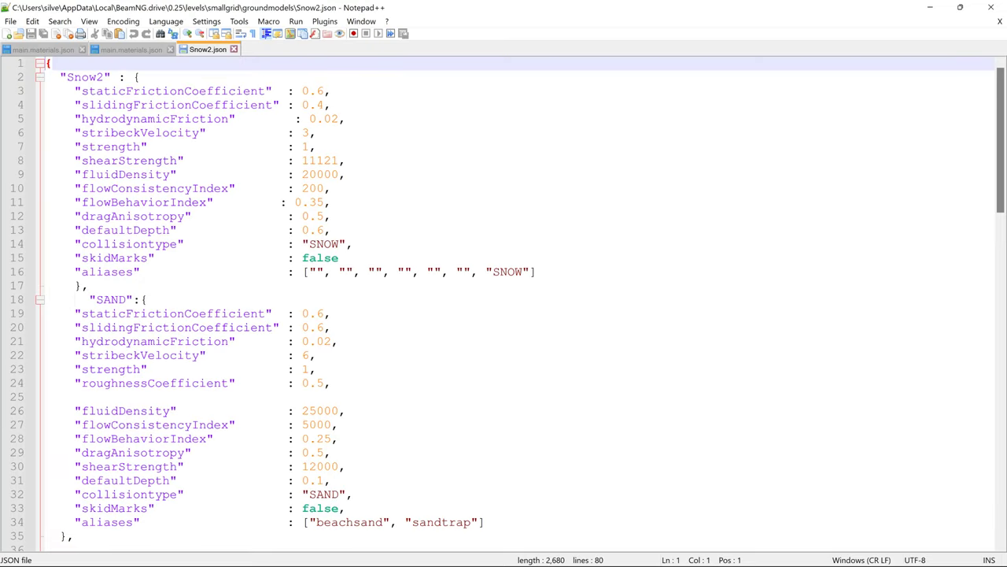
Review the ground model entries in Snow2.json, from Snow2 and SAND through ICE, FRICTIONLESS and SNOW
scroll(504, 299, "down", 16)
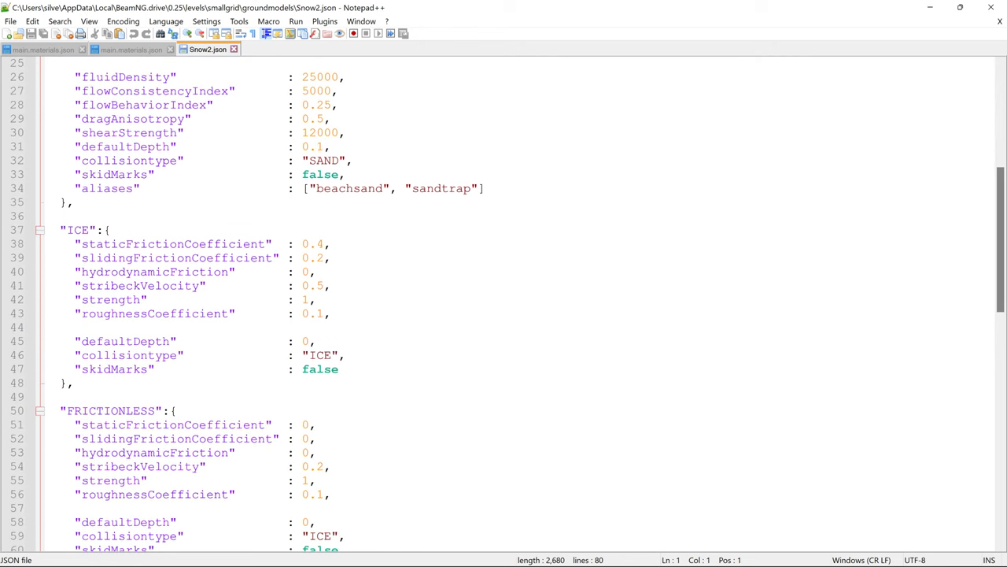
scroll(504, 305, "down", 1)
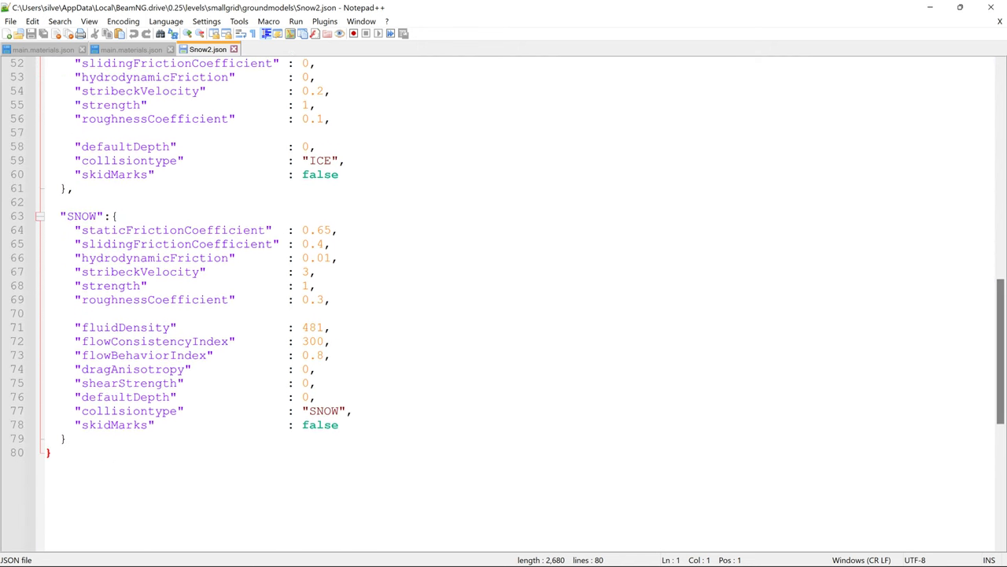
scroll(503, 305, "up", 8)
scroll(503, 305, "up", 9)
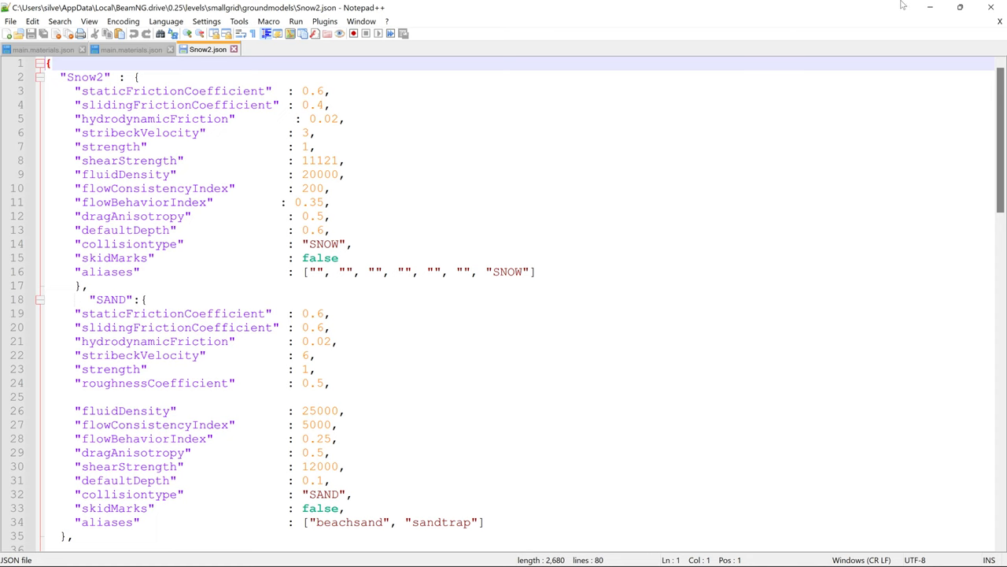
Return to File Explorer and open main.materials.json from smallgrid's art/Flood folder in Notepad++
left_click(930, 7)
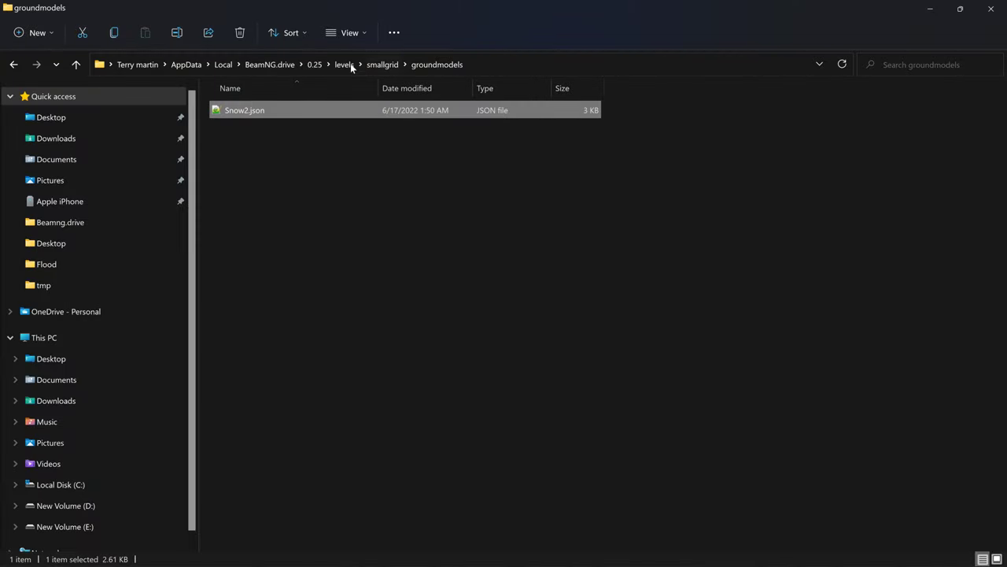
left_click(382, 64)
double_click(270, 110)
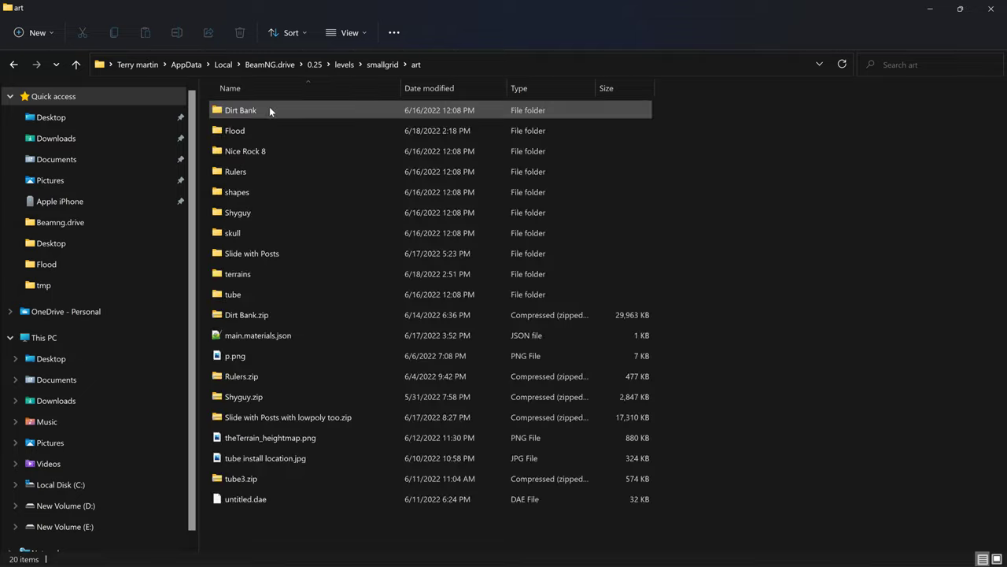
double_click(250, 193)
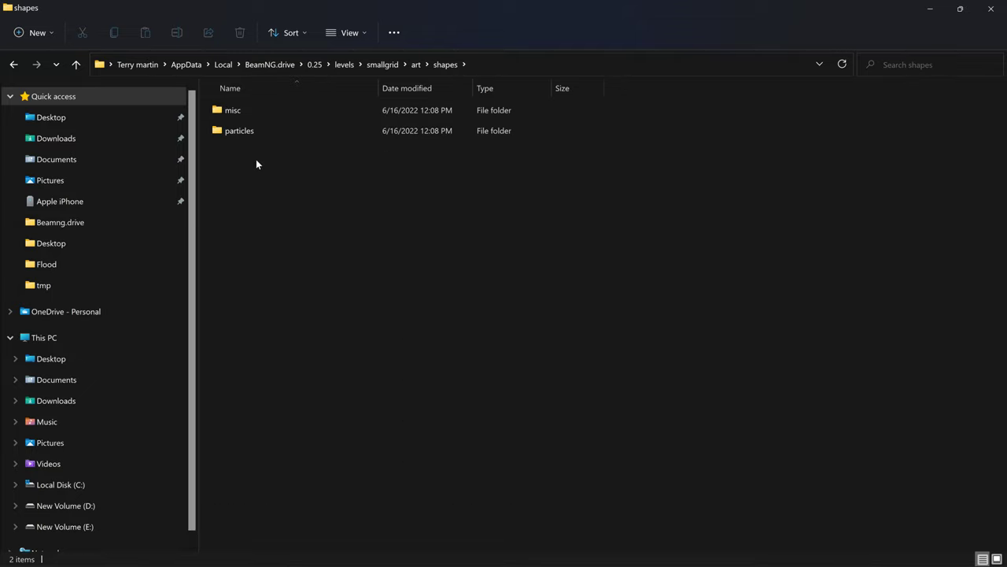
left_click(416, 65)
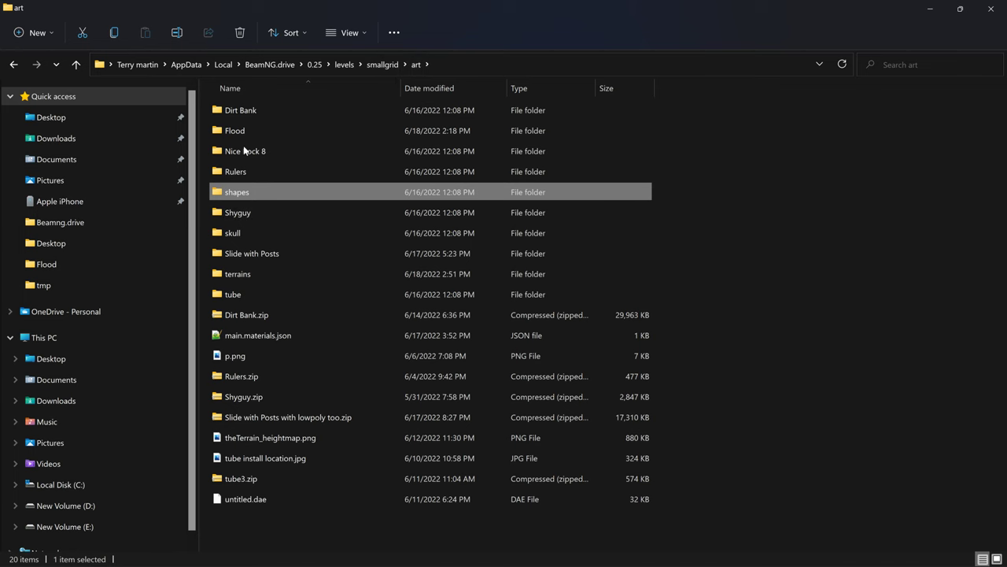
double_click(243, 132)
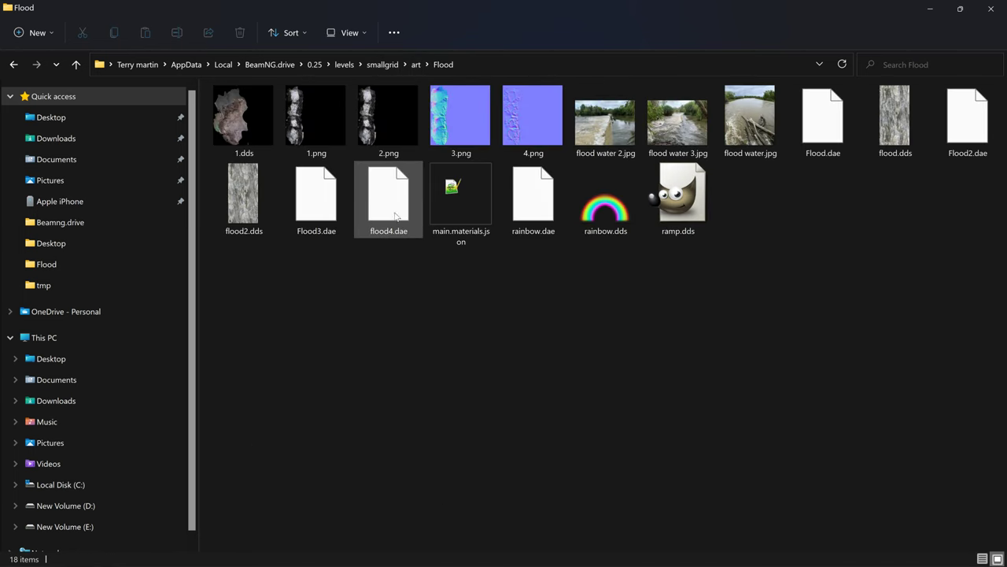
double_click(456, 193)
Examine the flood material's Stages block and its groundType setting in main.materials.json
scroll(520, 299, "down", 5)
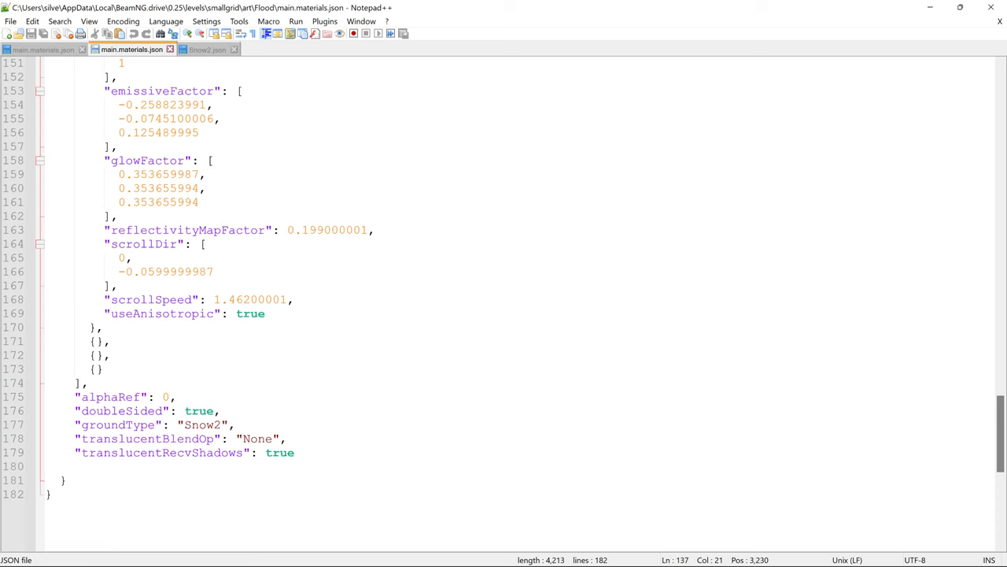
scroll(519, 300, "up", 4)
scroll(519, 299, "up", 3)
scroll(520, 299, "down", 5)
scroll(519, 299, "down", 2)
scroll(519, 299, "up", 4)
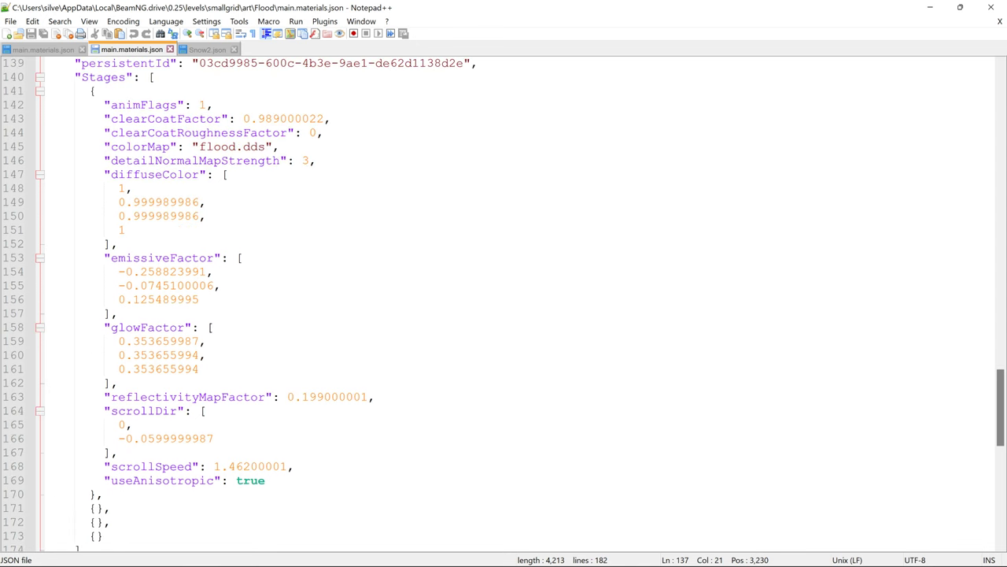
scroll(519, 299, "up", 1)
Switch to BeamNG.drive and show the upstream NewRiver object's properties in the Inspector
key("alt+Tab")
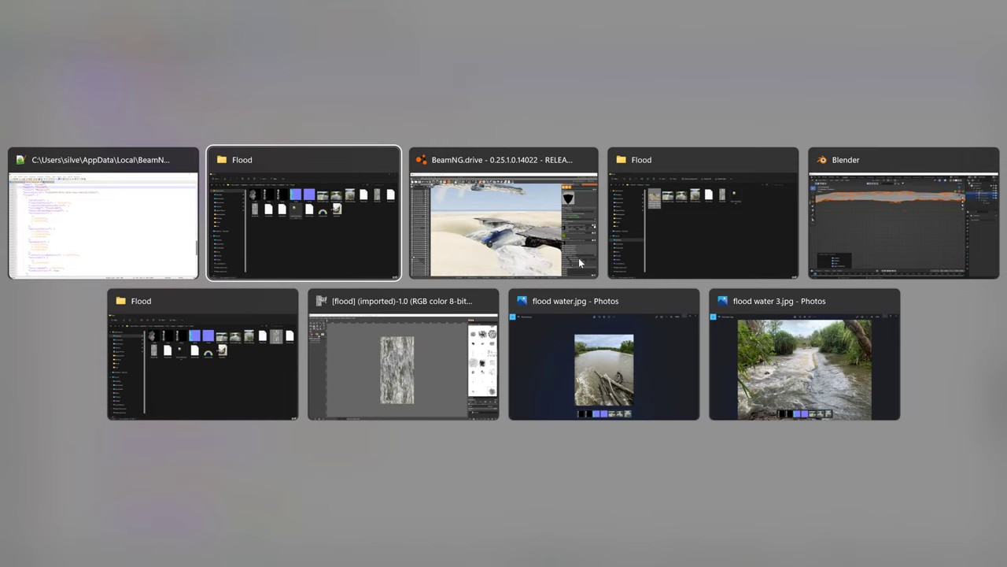
left_click(579, 262)
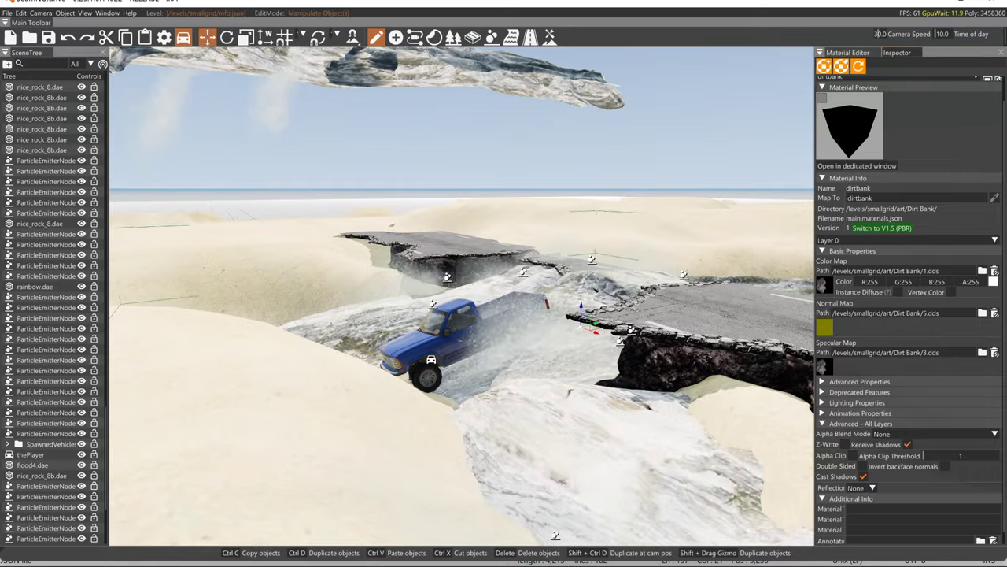
right_click_drag(611, 406, 384, 454)
key("d")
left_click(656, 355)
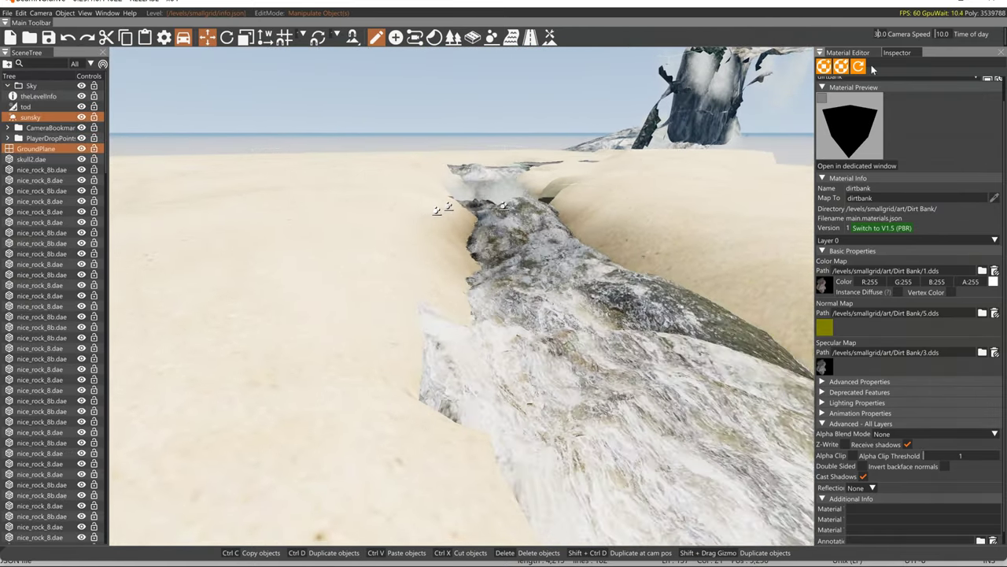
left_click(895, 52)
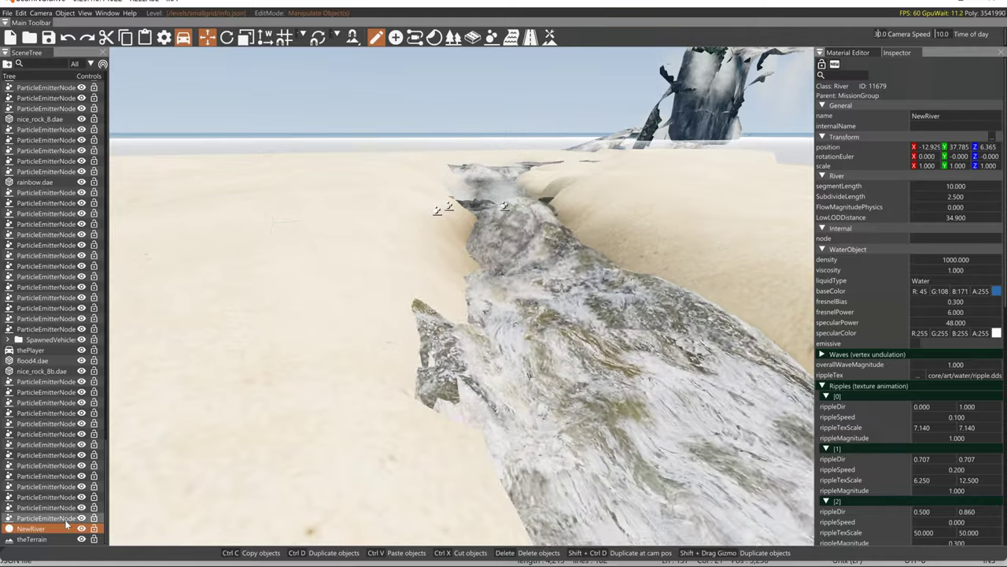
Place thePlayer pickup on the upstream stretch of the flood stream in front of the camera
left_click(50, 352)
right_click(50, 353)
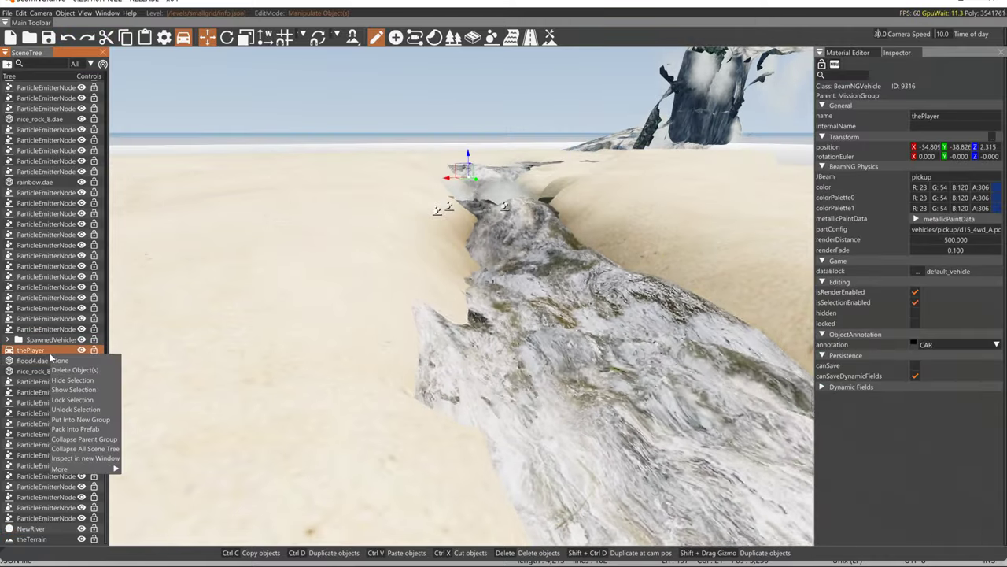
mouse_move(102, 468)
left_click(166, 468)
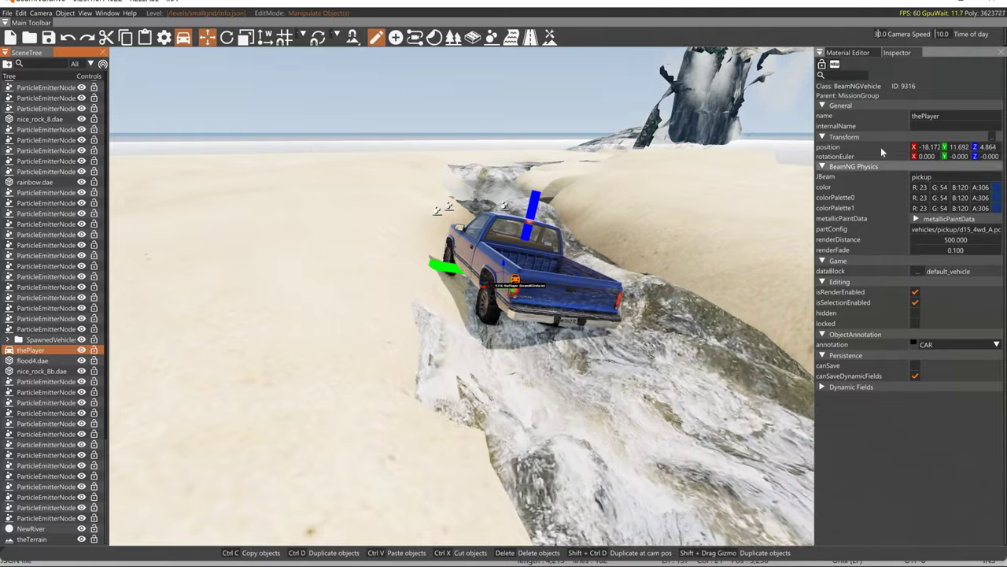
Set the NewRiver object's FlowMagnitudePhysics to 5 and watch how the pickup is carried along
left_click(677, 433)
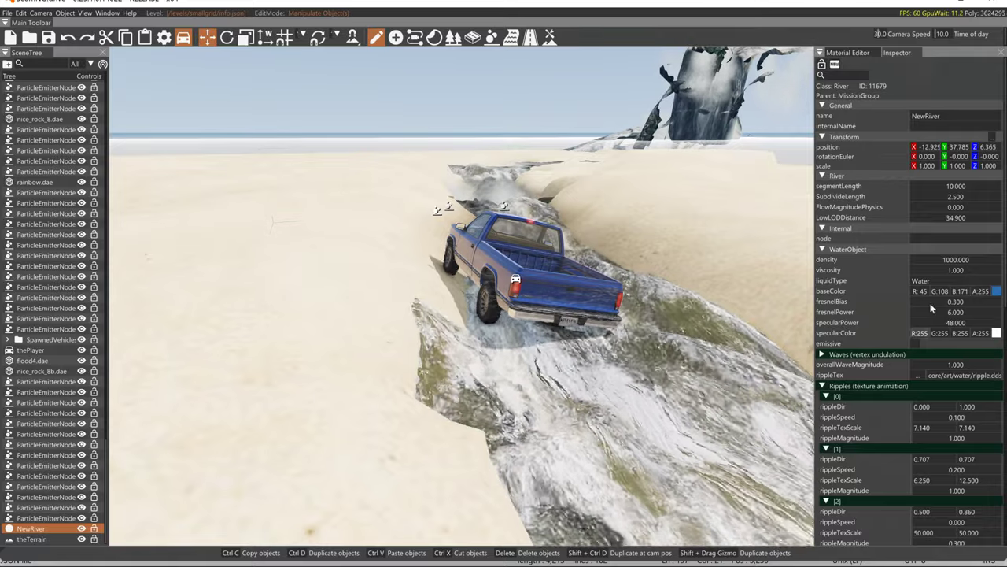
left_click(920, 206)
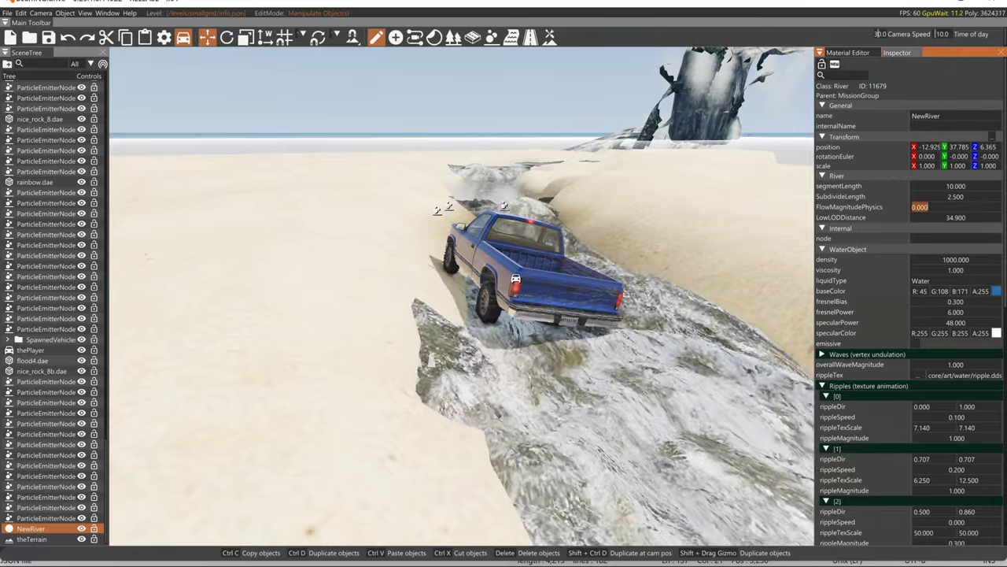
type("5")
key("Return")
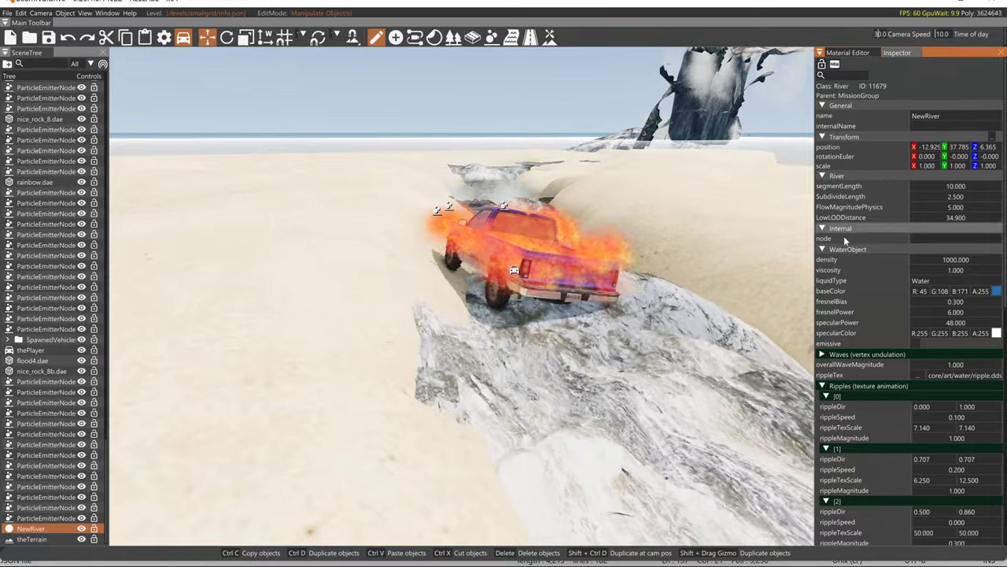
key("a")
right_click_drag(621, 277, 810, 272)
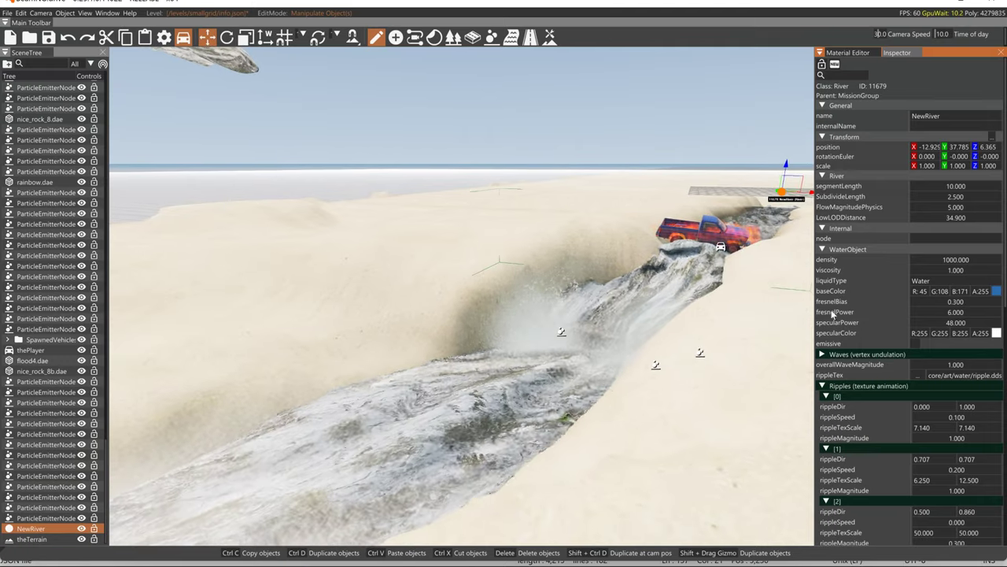
Set the NewRiver object's FlowMagnitudePhysics to 15
double_click(968, 208)
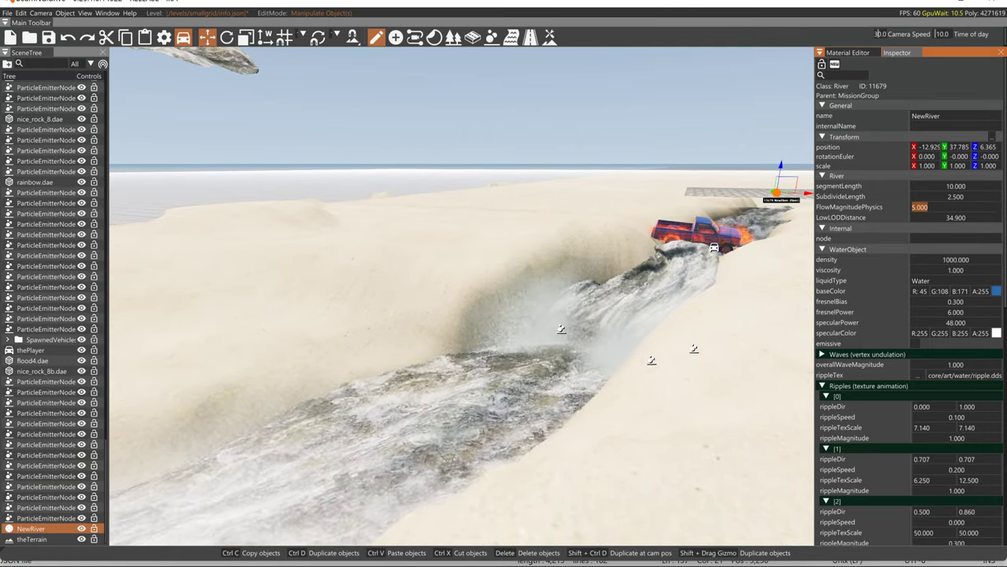
type("15")
key("Return")
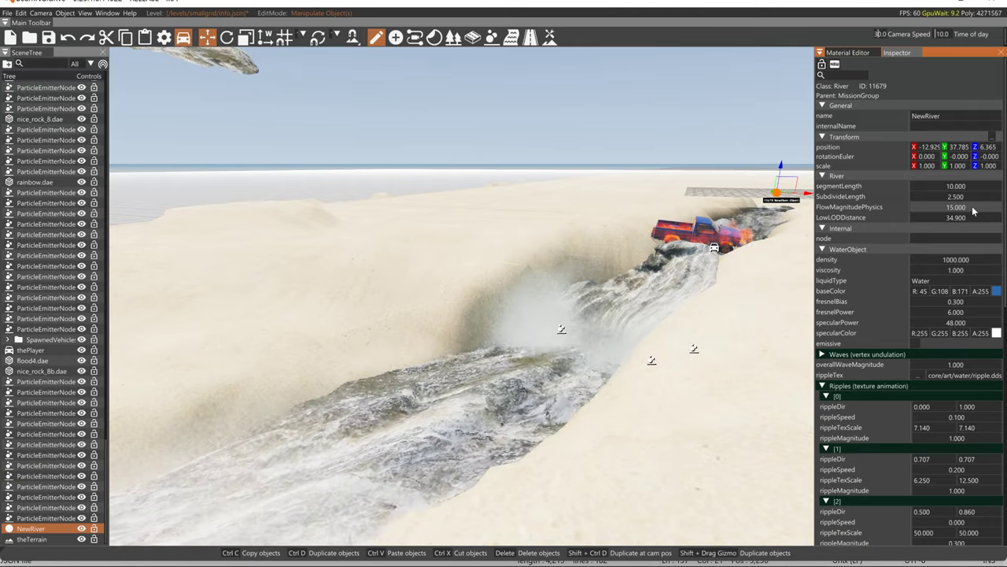
Select the pickup and follow it downstream past the broken road to check the river's flow
left_click(719, 229)
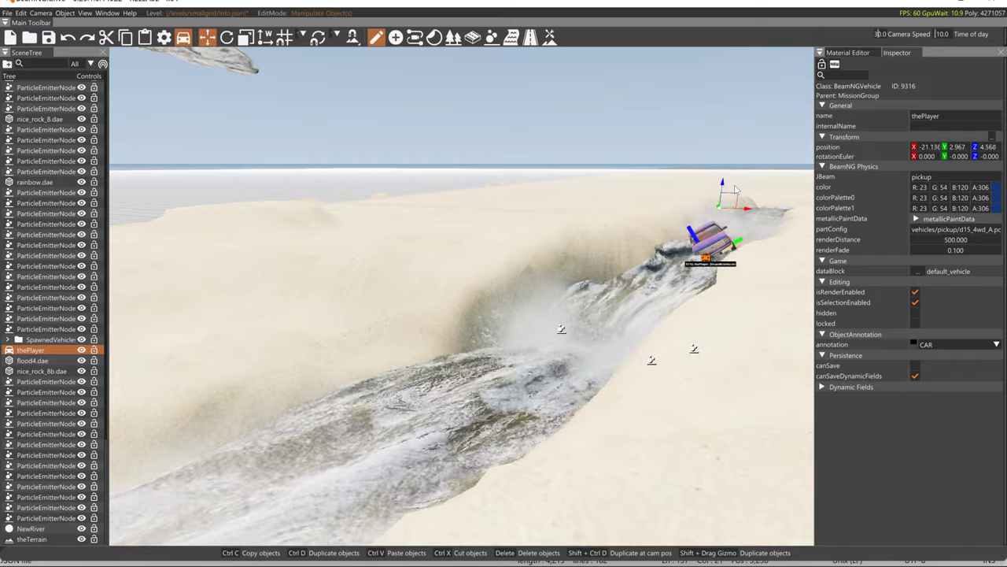
right_click_drag(735, 190, 724, 170)
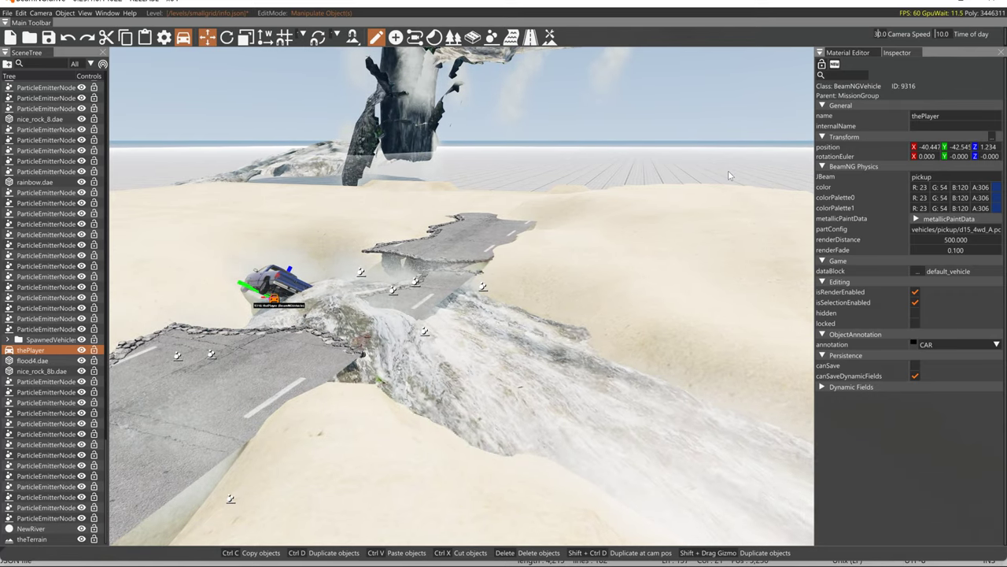
key("s")
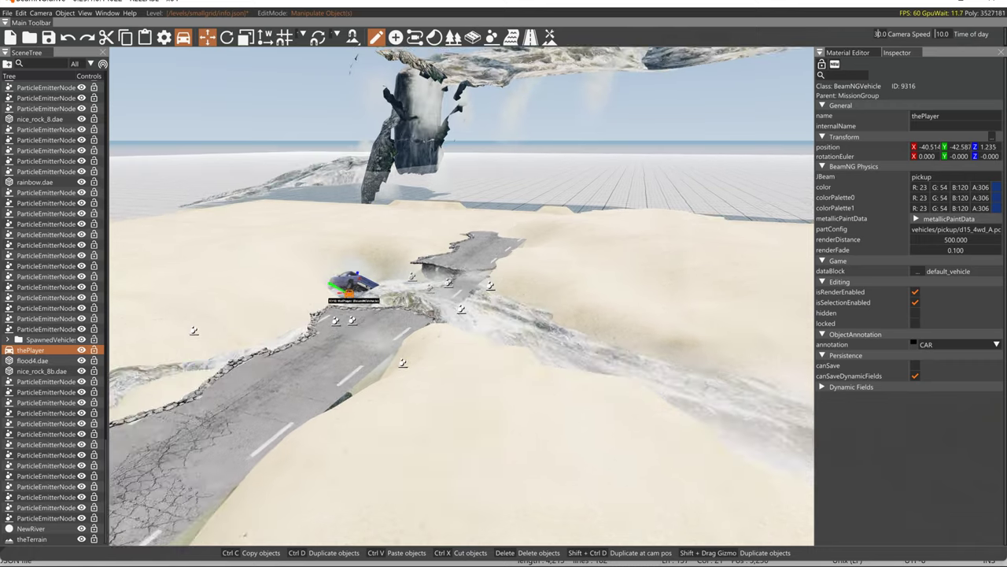
right_click_drag(743, 179, 838, 179)
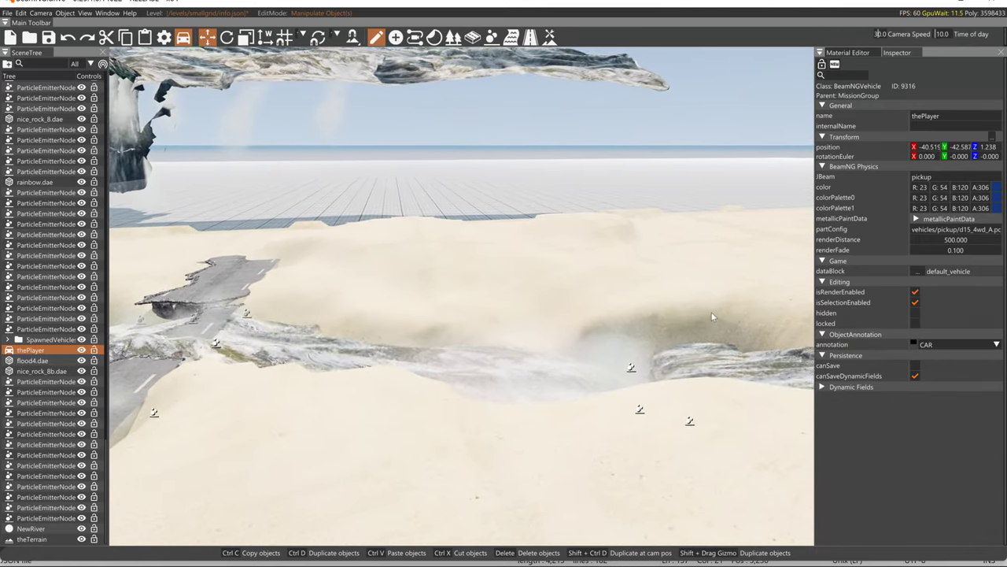
mouse_move(663, 317)
right_mouse_down()
mouse_move(846, 333)
mouse_move(344, 324)
right_mouse_up()
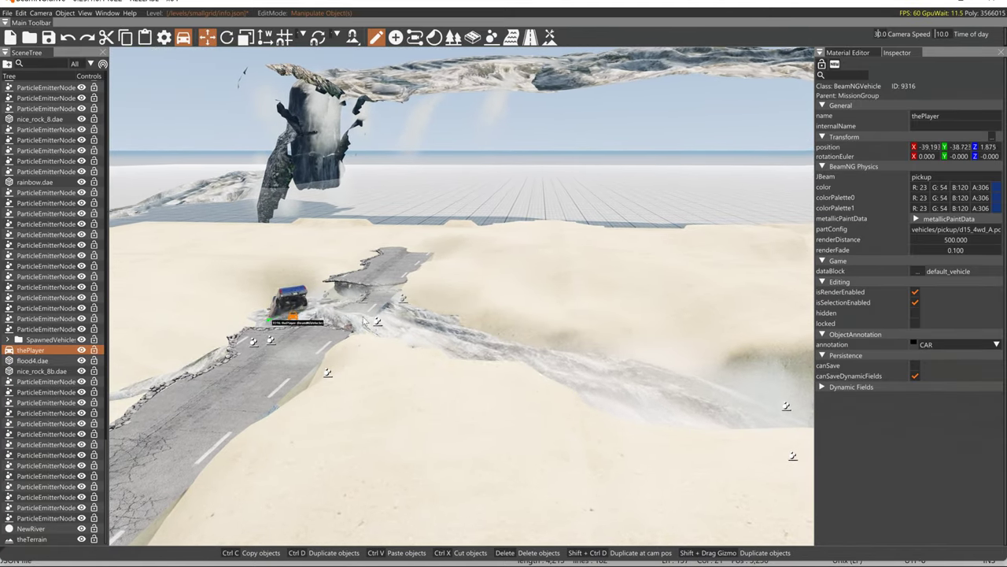
key("a")
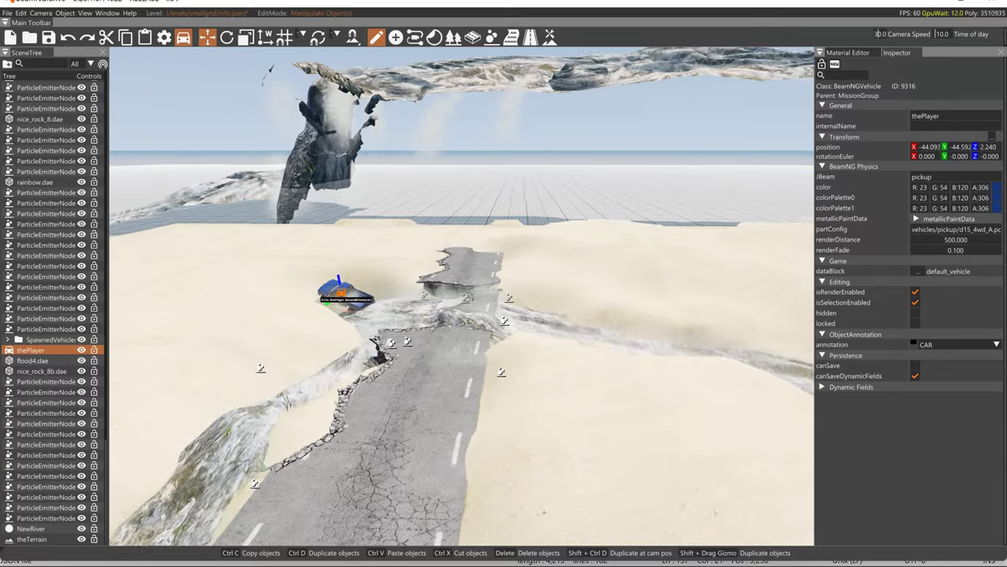
Reset the pickup at the broken road and watch from downstream how the flow pushes it
mouse_move(374, 317)
right_mouse_down()
mouse_move(439, 335)
mouse_move(489, 300)
mouse_move(671, 327)
right_mouse_up()
key("a")
key("w")
key("r")
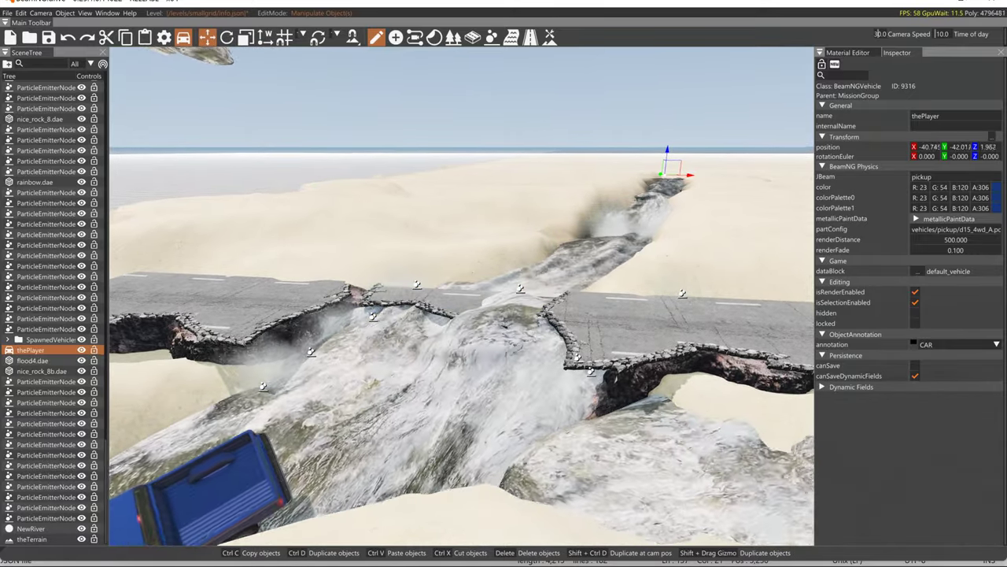
key("a")
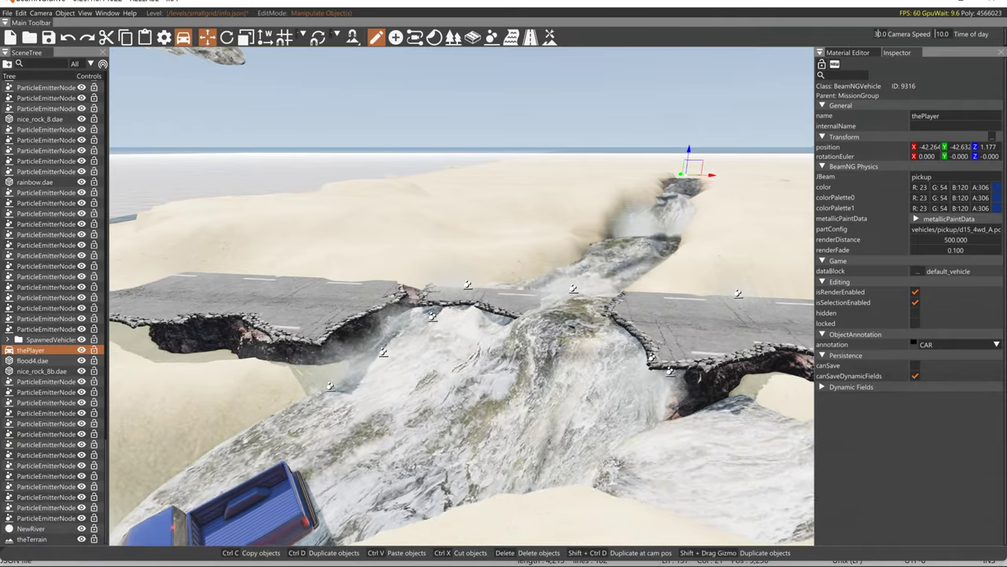
key("r")
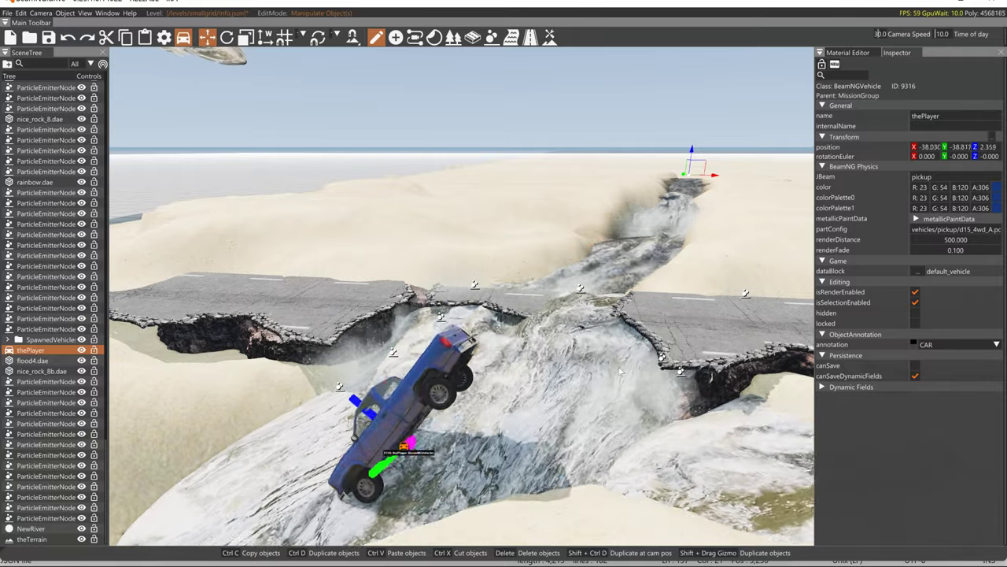
right_click_drag(573, 396, 681, 404)
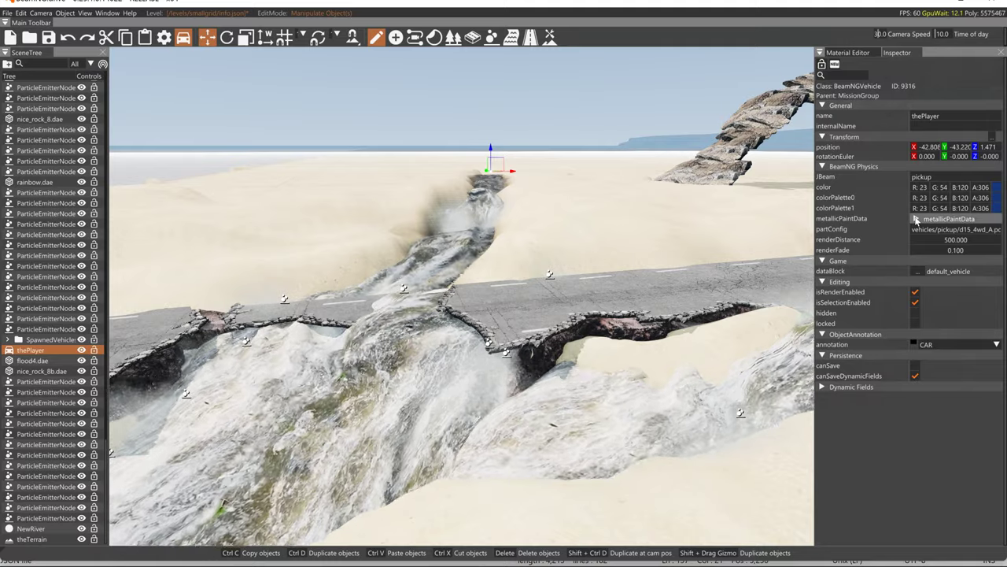
Set the collisionType of the Flood2.dae road and flood mesh to Collision Mesh
left_click(849, 53)
left_click(901, 54)
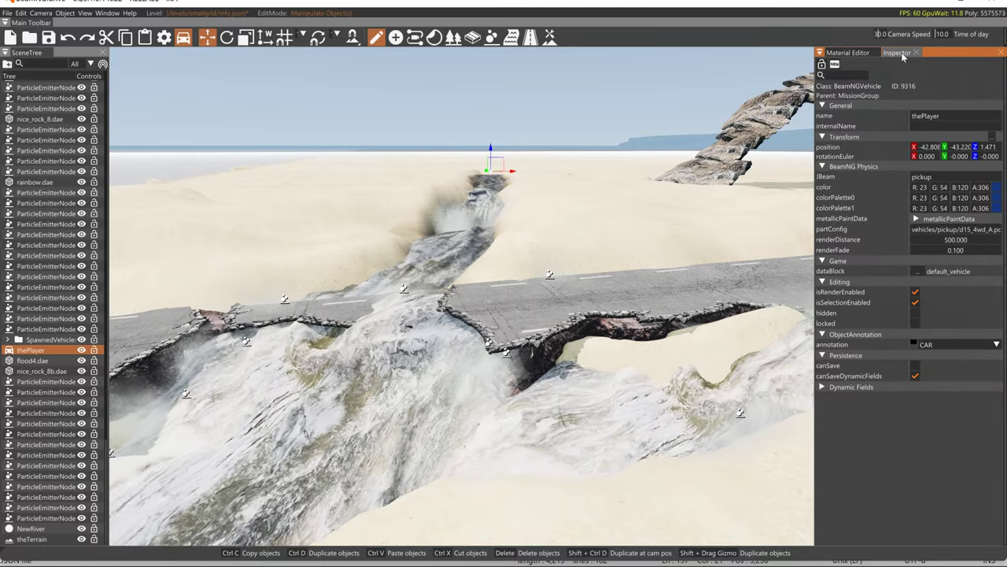
left_click(464, 309)
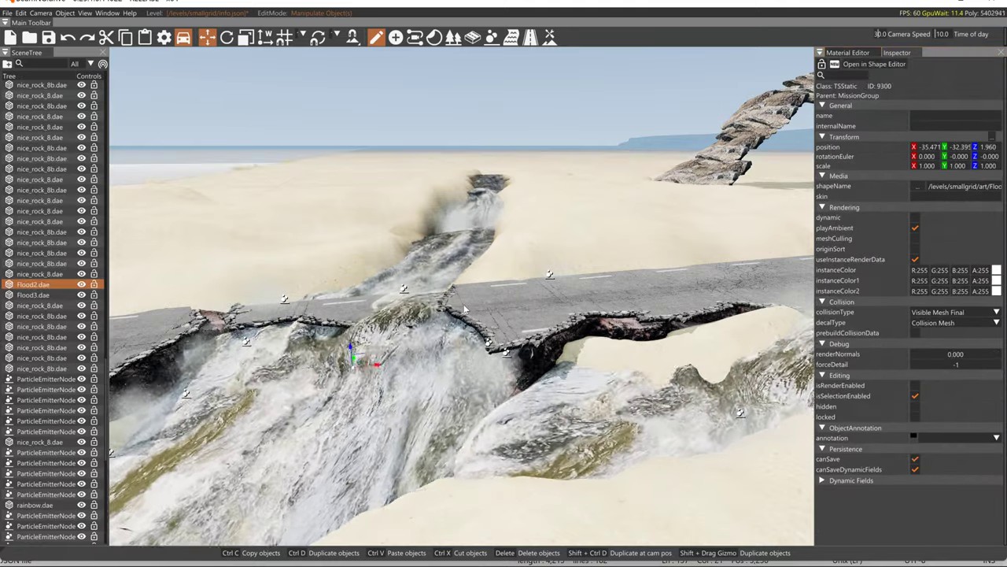
left_click(962, 313)
left_click(932, 343)
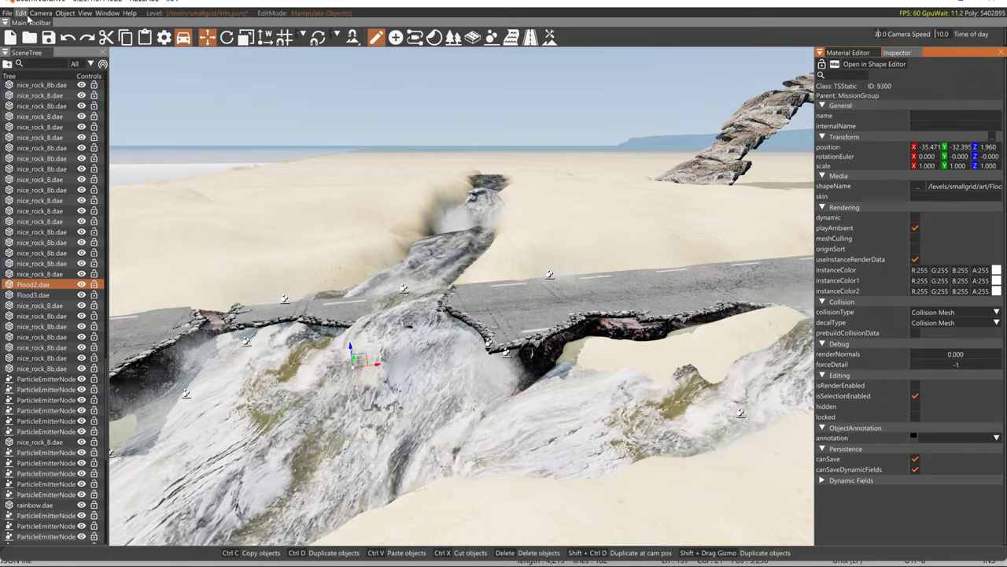
Rebuild the level's collision and compare Flood2.dae's collision and visible detail levels in the Shape Editor
left_click(22, 13)
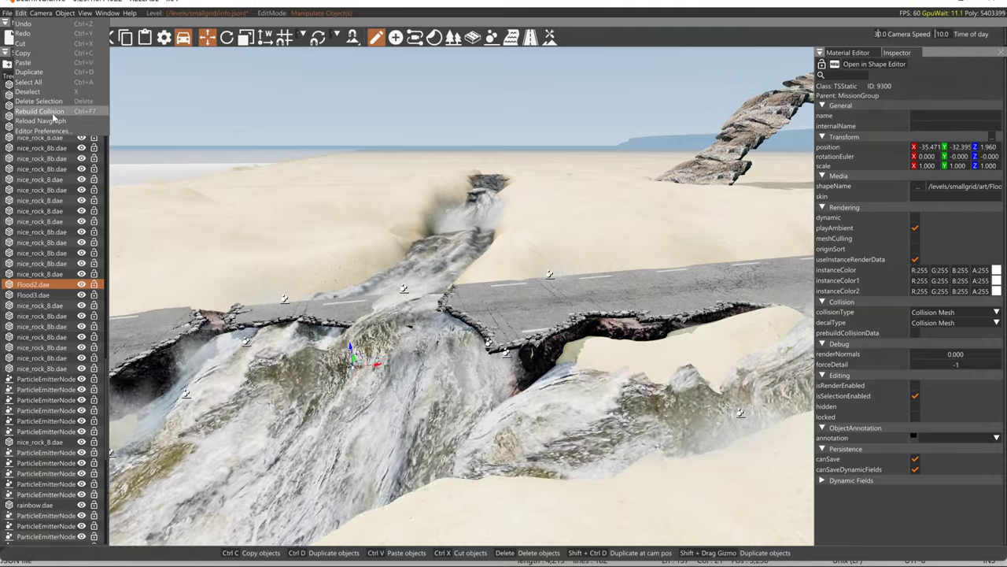
left_click(39, 111)
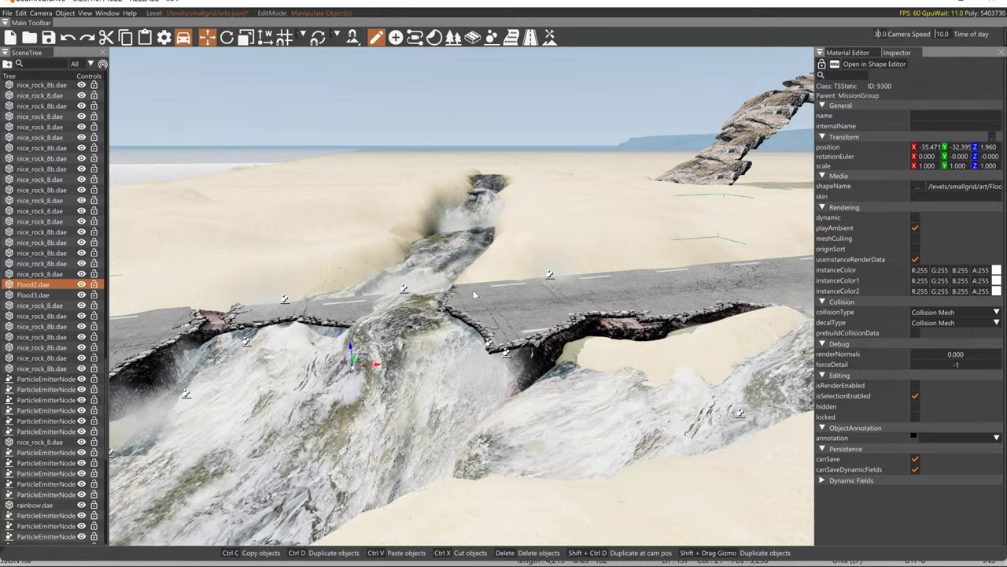
left_click(856, 64)
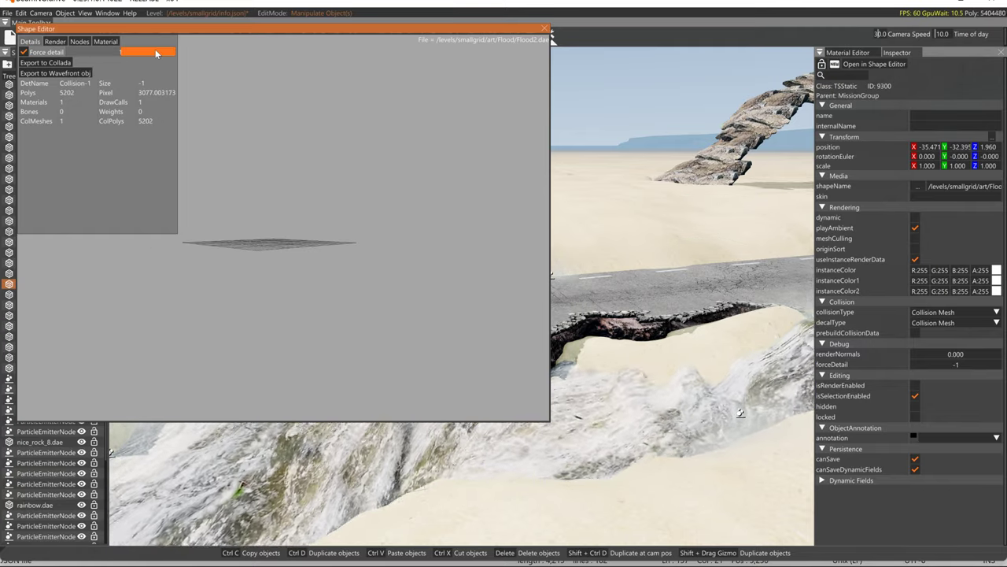
left_click_drag(155, 49, 130, 43)
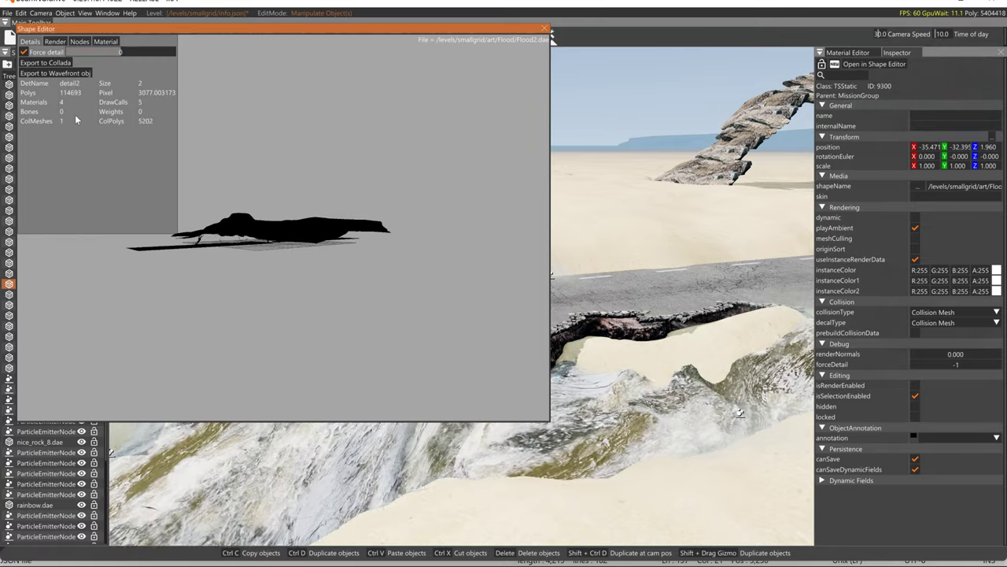
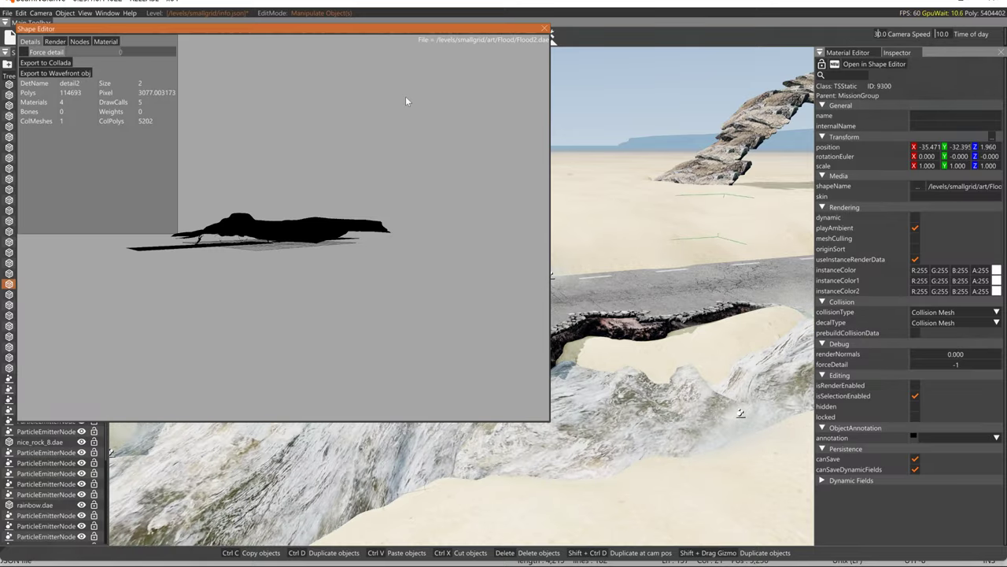
left_click(544, 30)
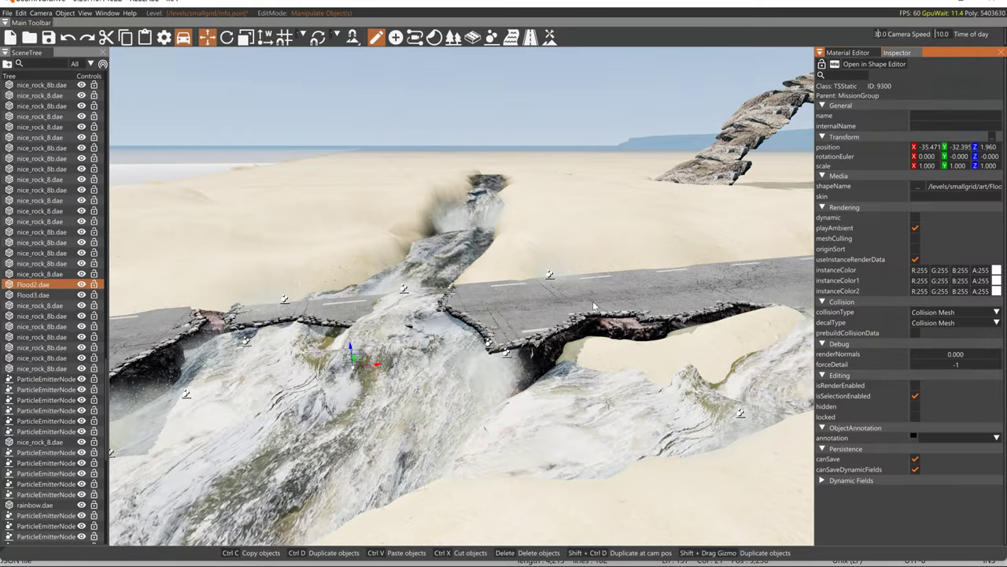
Rebuild the collision again, watch the pickup in the flood below the broken road, and reset it
left_click(21, 13)
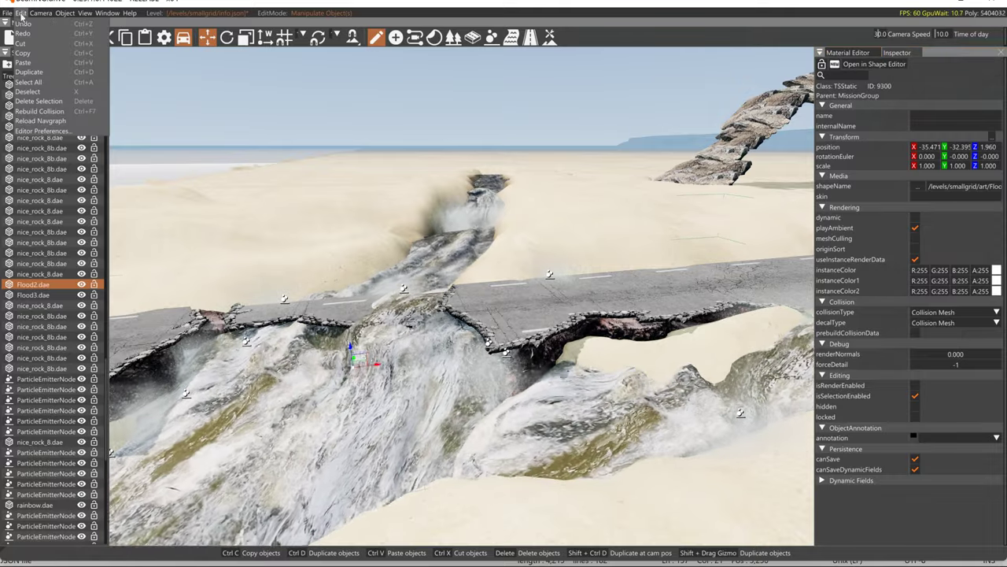
left_click(40, 111)
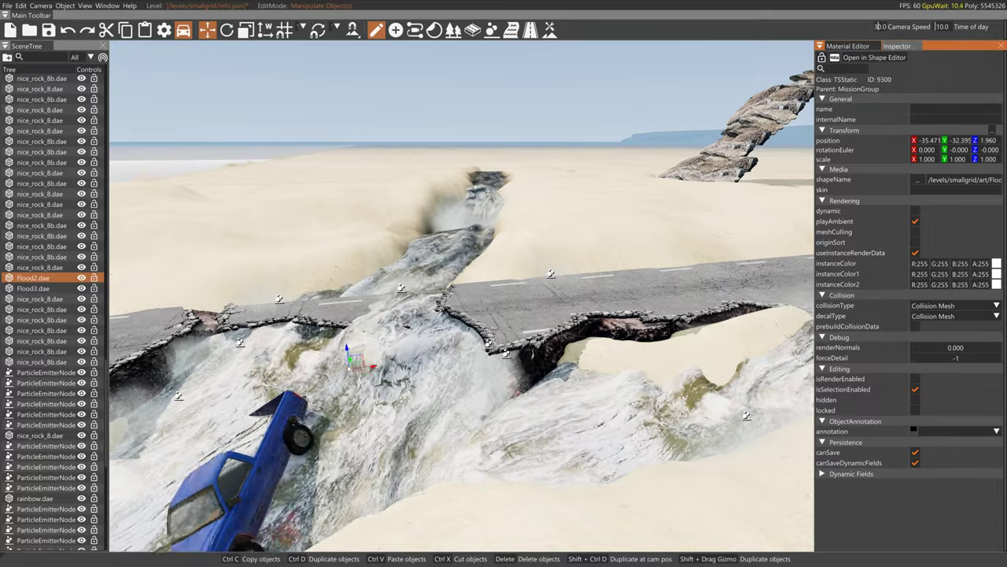
right_click_drag(589, 112, 528, 113)
key("r")
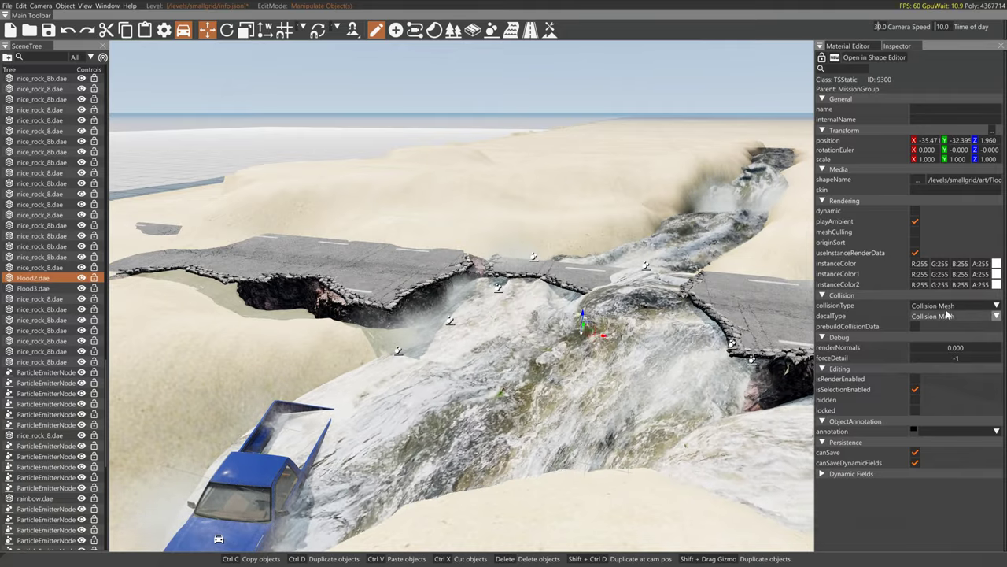
Set the collisionType of Flood2.dae to Visible Mesh Final and hide the NewRiver object
left_click(937, 306)
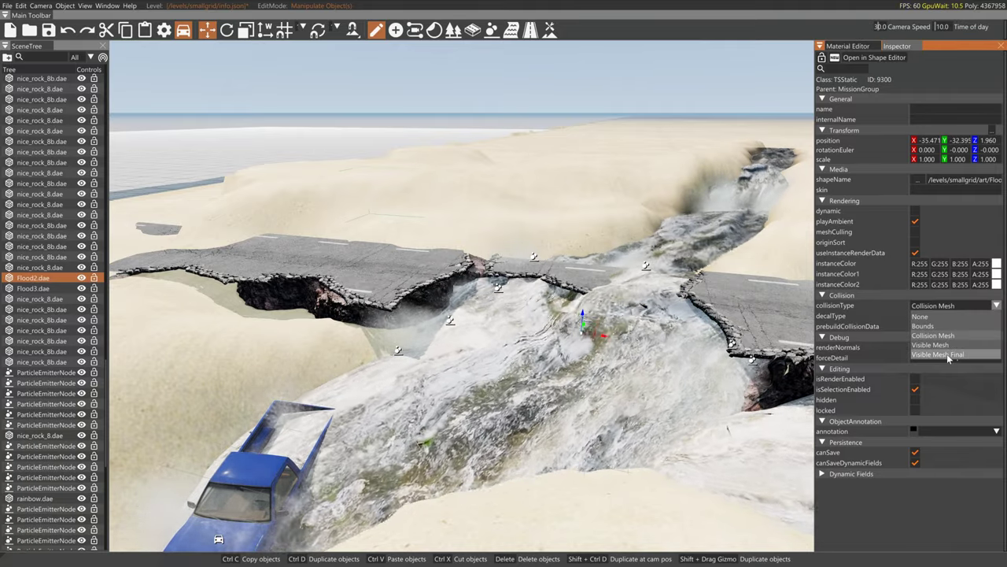
left_click(948, 354)
left_click(746, 226)
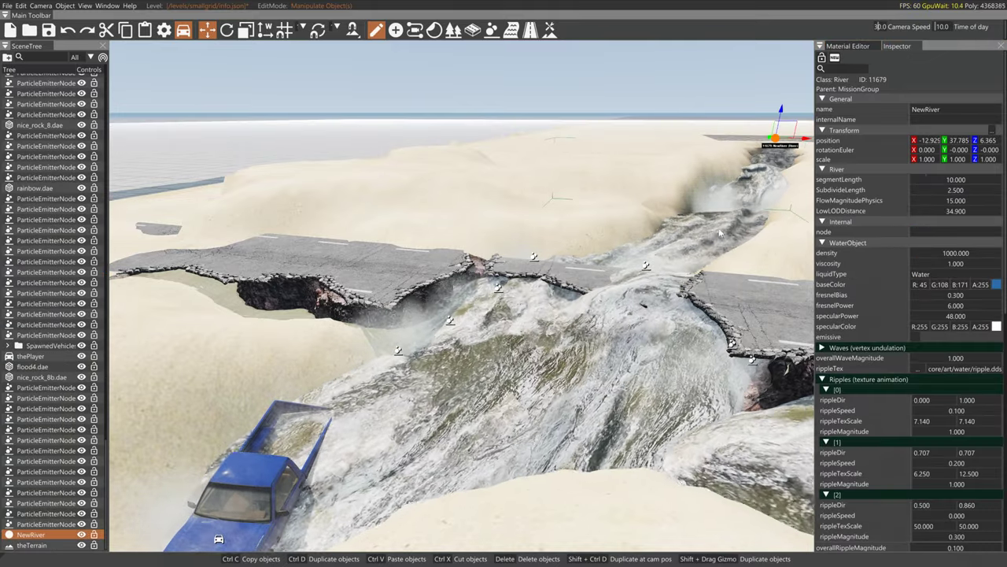
left_click(894, 52)
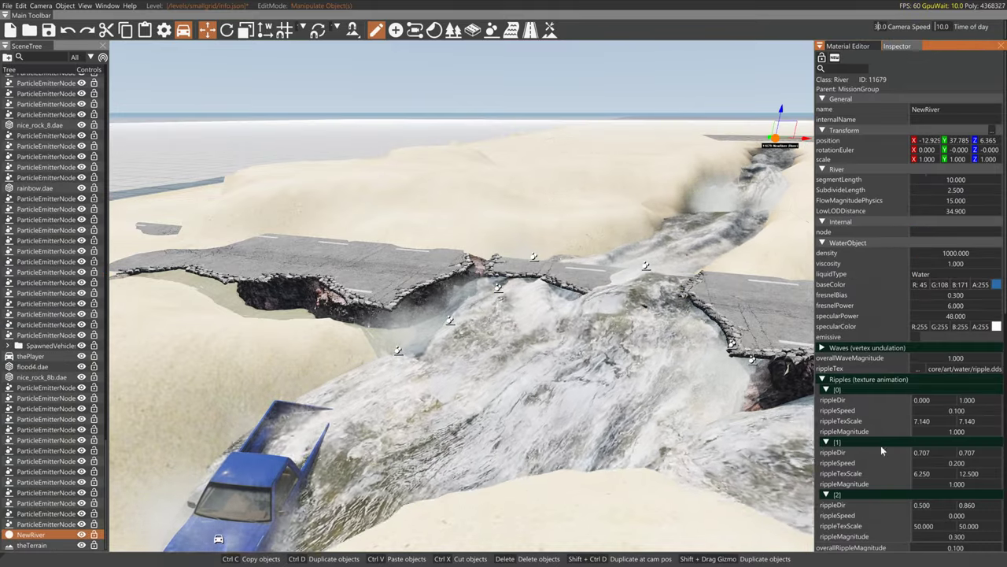
scroll(881, 449, "down", 5)
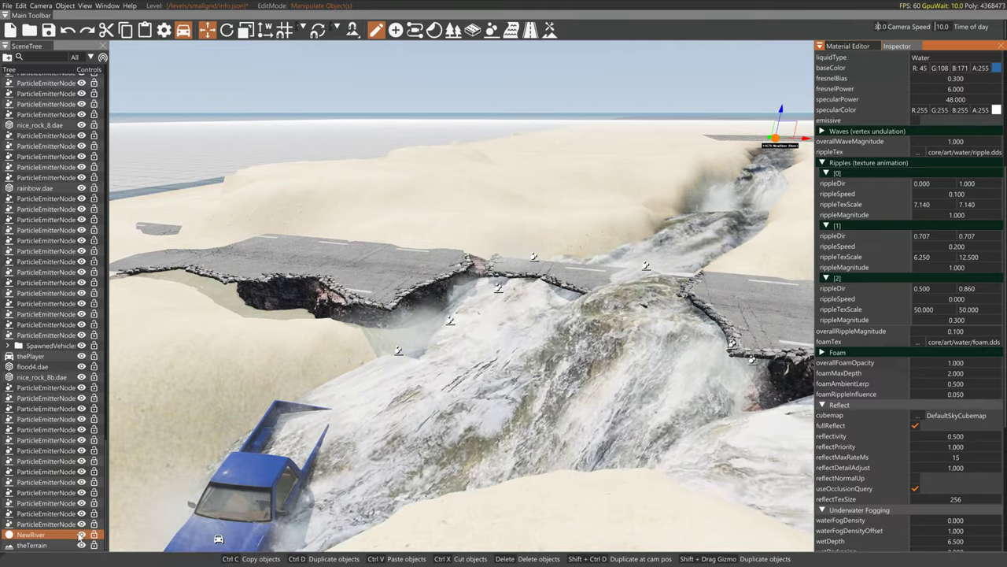
left_click(680, 241)
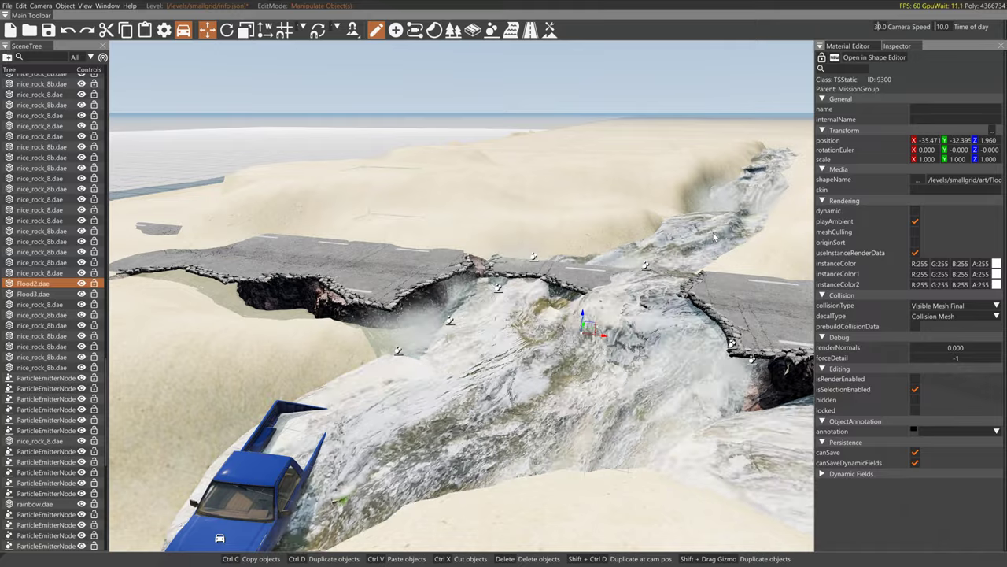
Set the collisionType of the upstream flood4.dae mesh to Visible Mesh Final and rebuild the collision
left_click(740, 194)
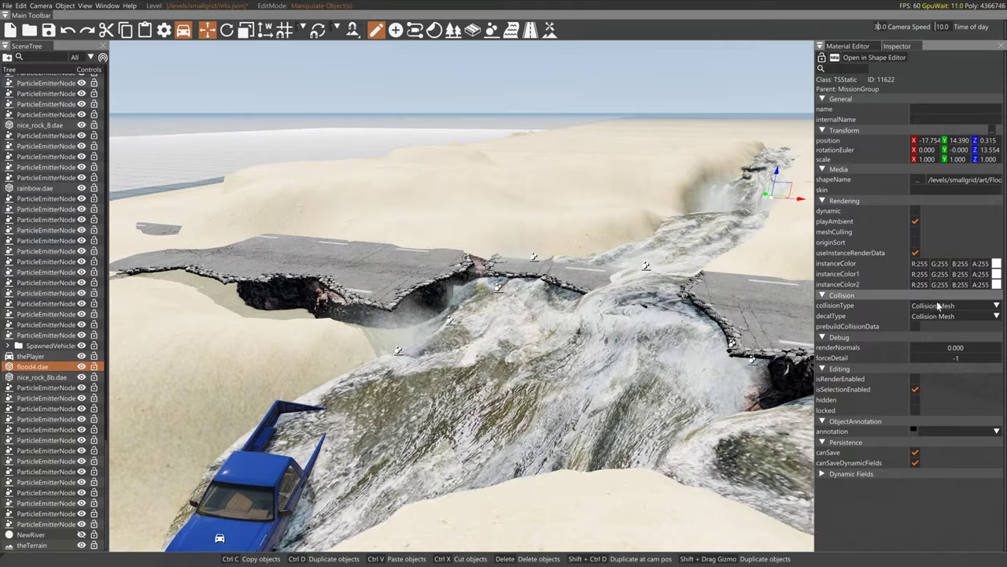
left_click(937, 306)
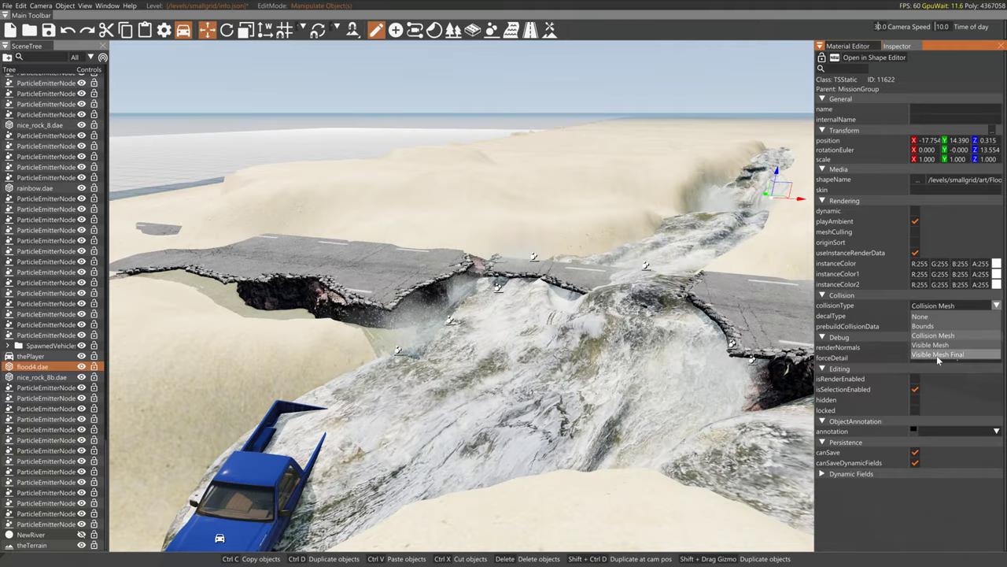
left_click(936, 355)
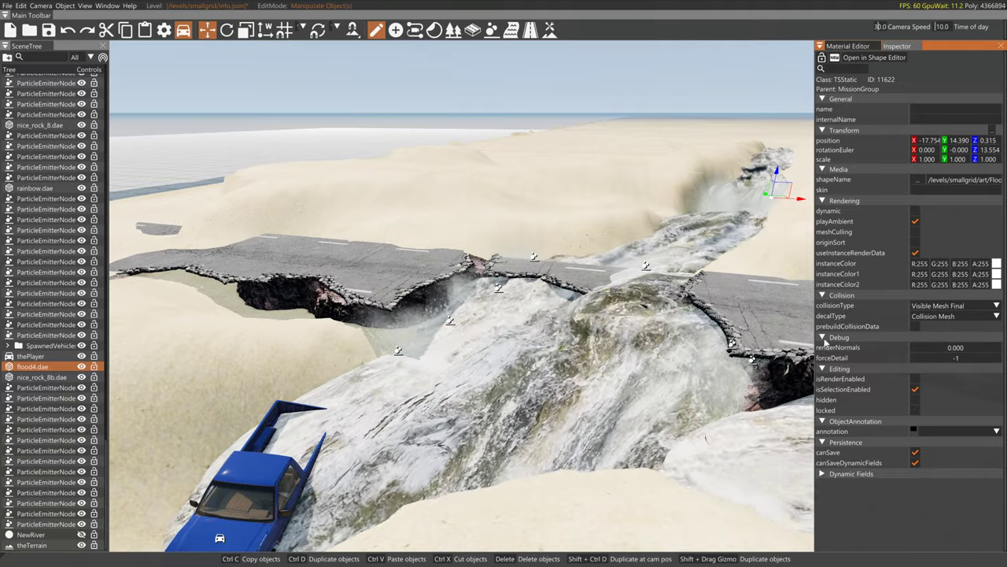
left_click(22, 7)
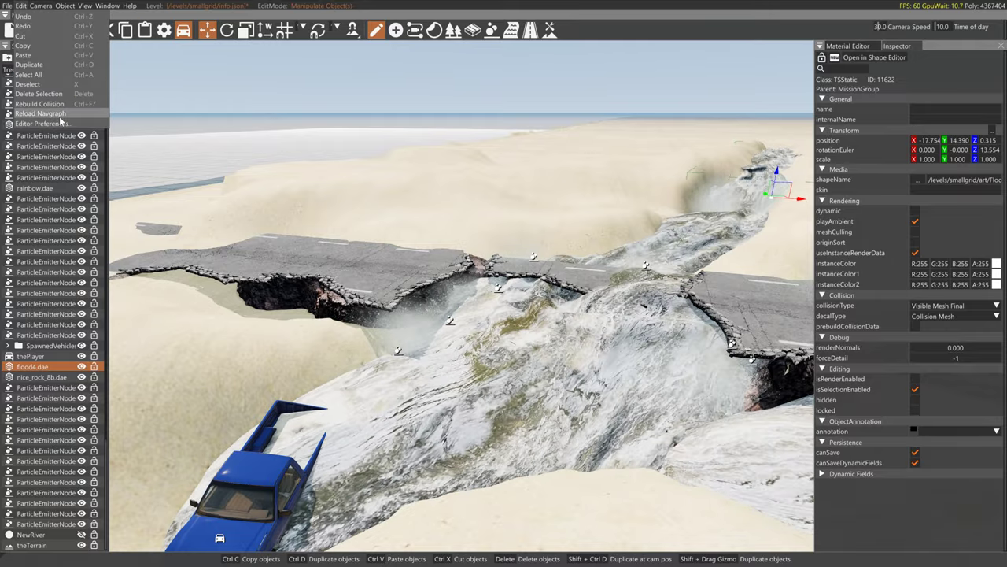
left_click(47, 104)
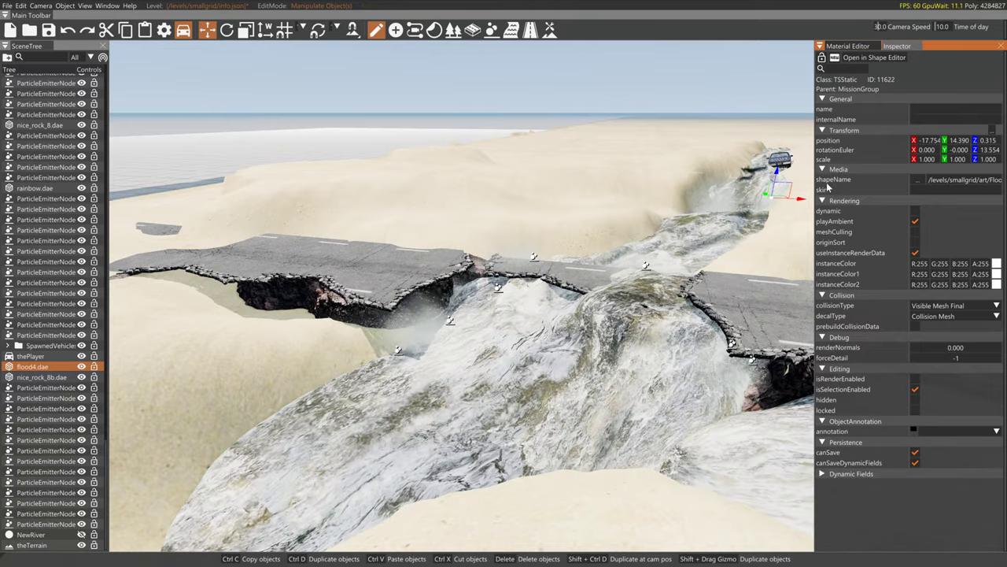
Try raising the flood4.dae mesh to a Z position of 3.000
left_click_drag(777, 174, 780, 152)
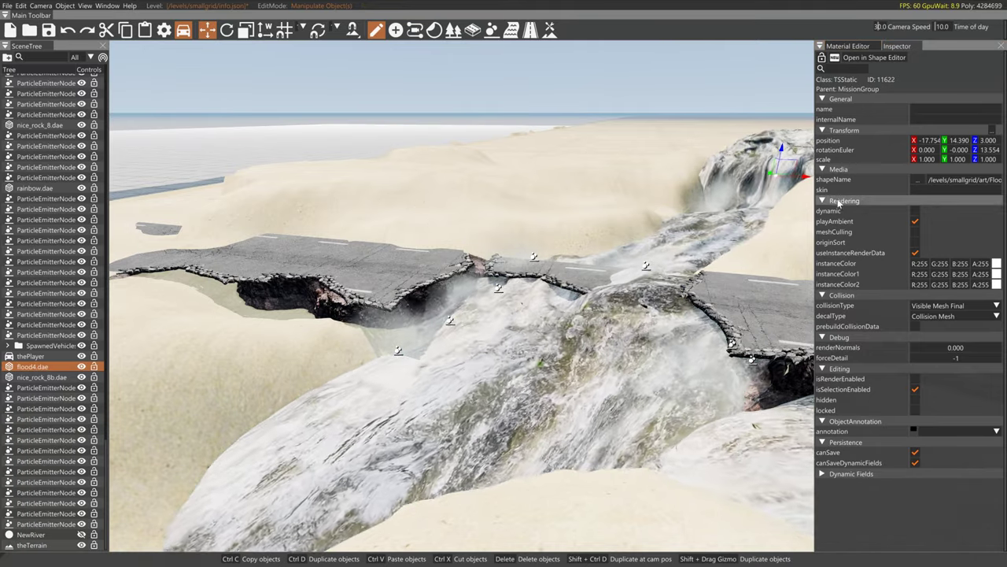
right_click_drag(787, 211, 802, 203)
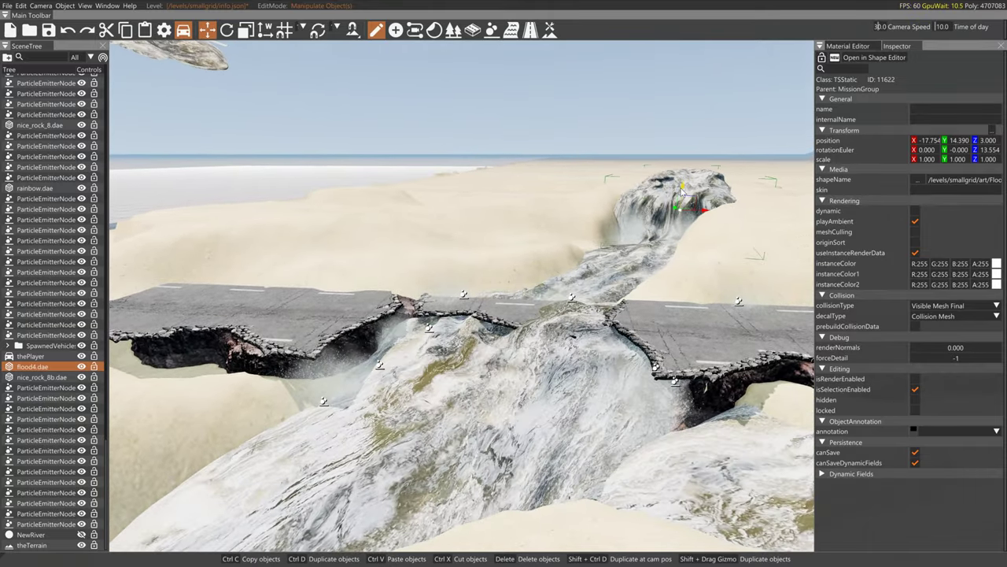
left_click_drag(682, 193, 684, 205)
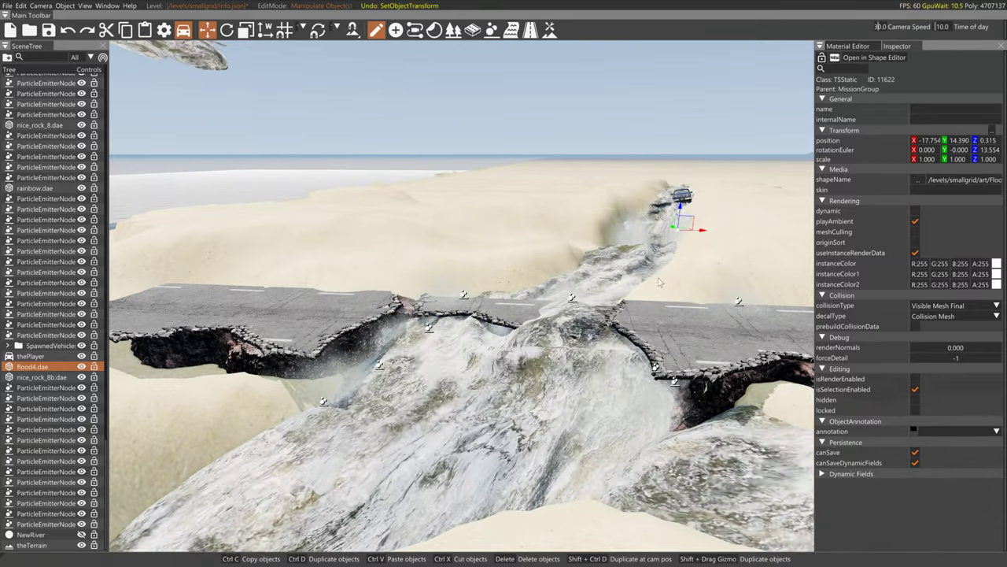
Select the pickup, observe its behaviour on the flood mesh at the broken road, and reset it
left_click(52, 358)
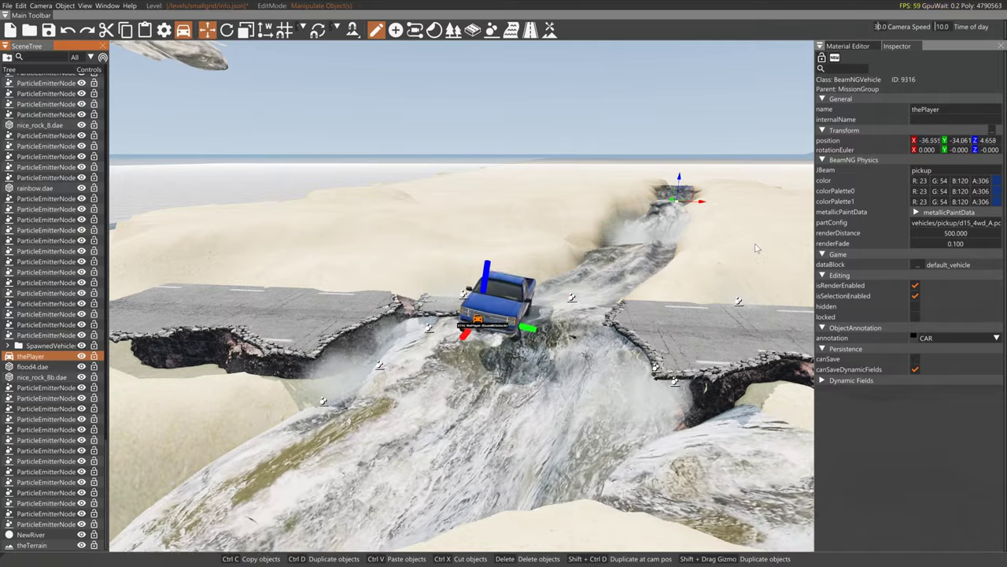
right_click_drag(757, 248, 746, 246)
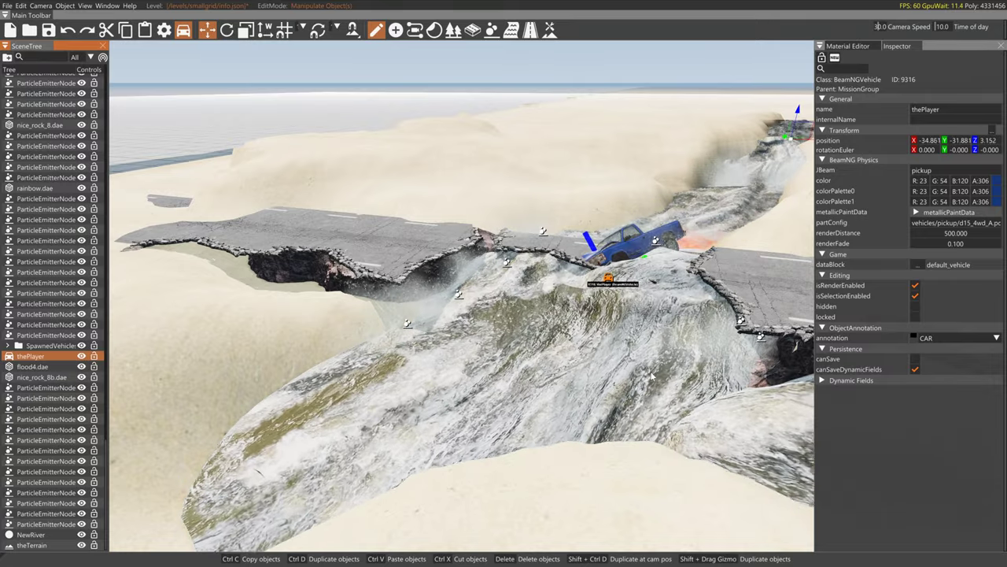
key("r")
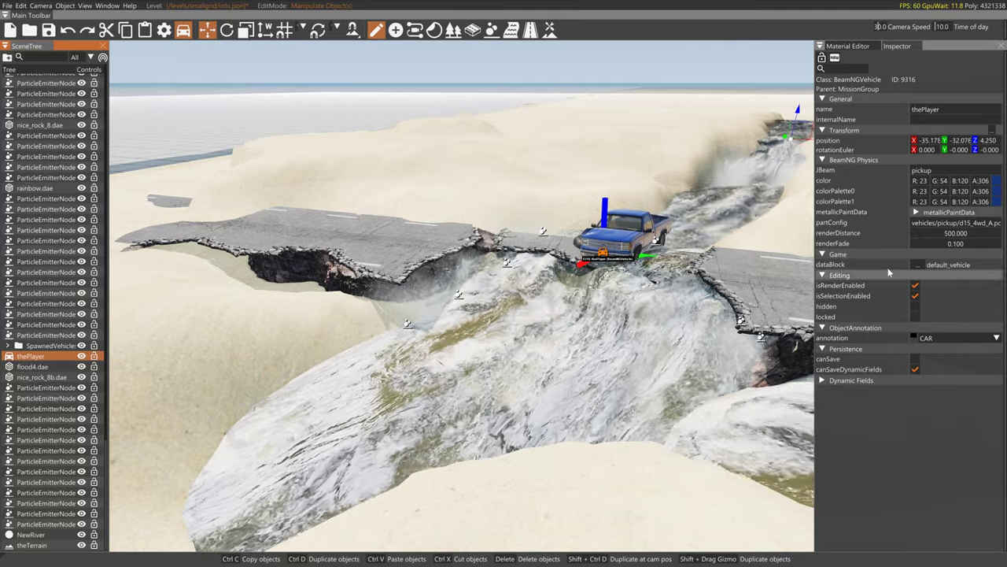
Set the collisionType of the Flood2.dae road and flood mesh back to Collision Mesh
left_click(772, 339)
left_click(933, 305)
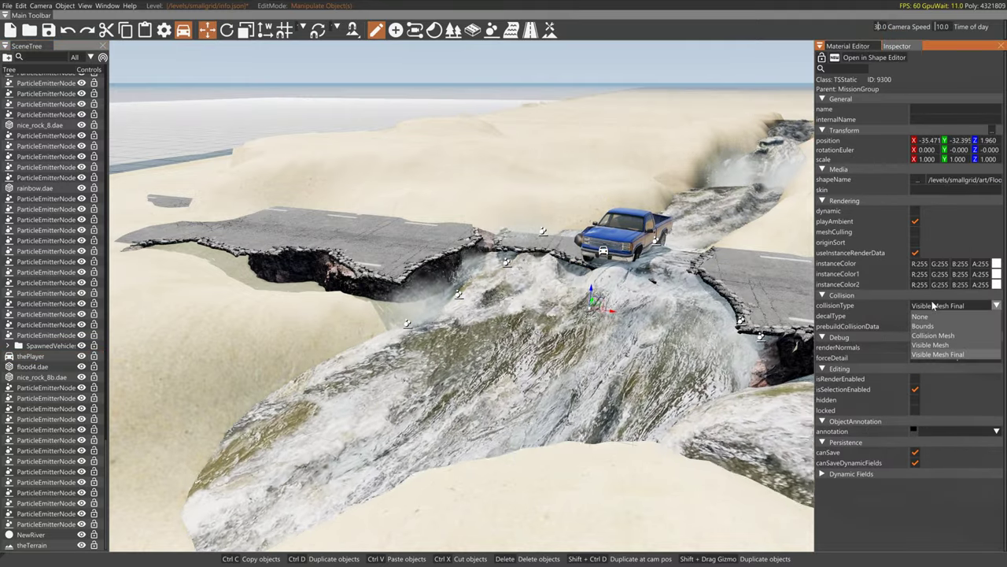
left_click(935, 317)
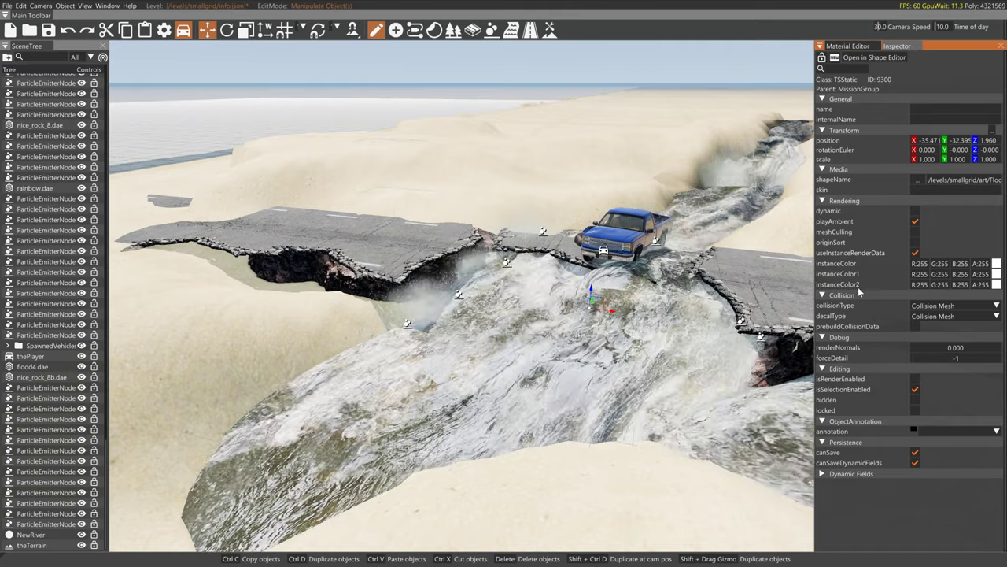
Hide the NewRiver object and set the collisionType of the upstream flood4.dae mesh back to Collision Mesh
left_click(796, 132)
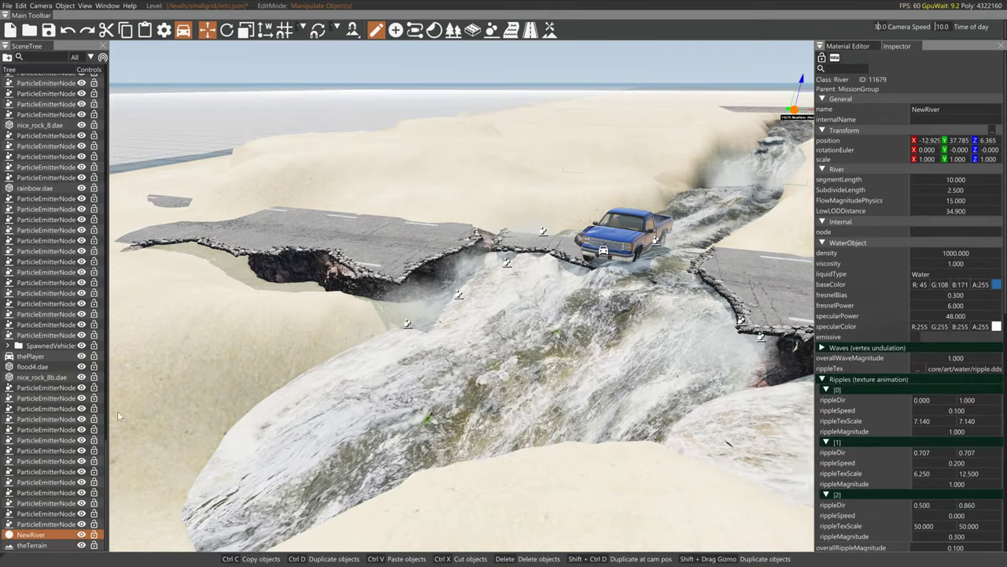
left_click(82, 534)
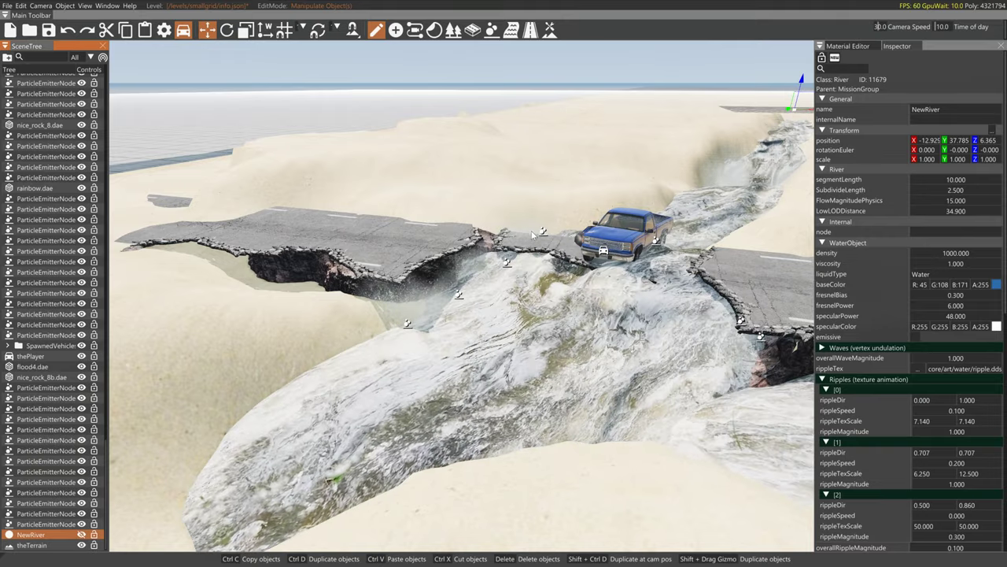
left_click(789, 138)
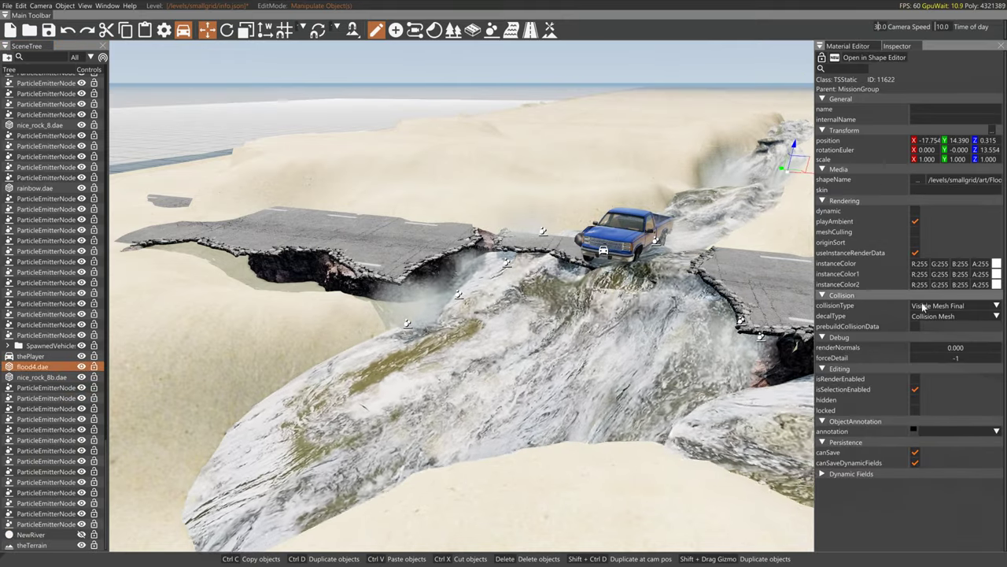
left_click(924, 305)
left_click(937, 344)
left_click(952, 306)
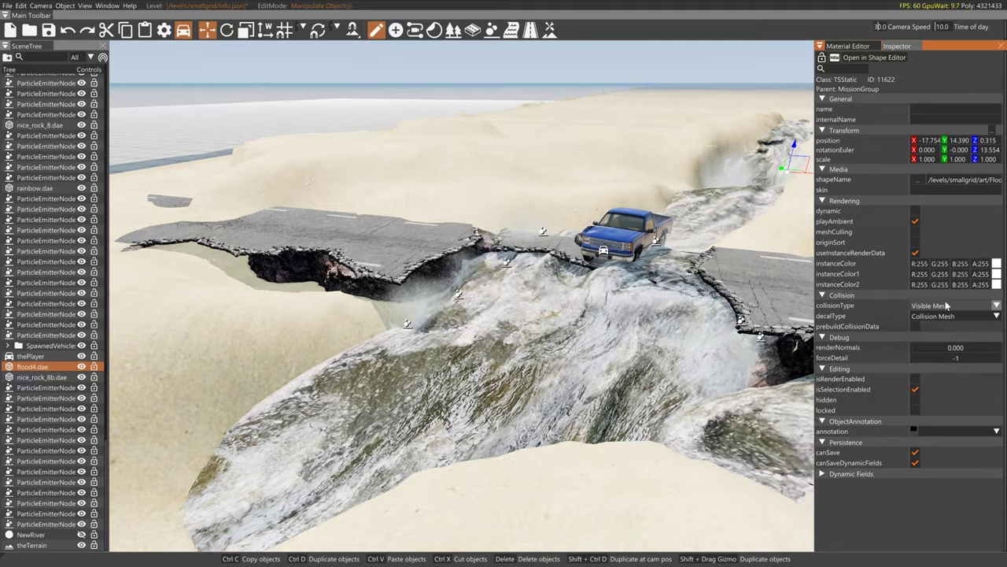
left_click(937, 326)
Rebuild the collision with the restored mesh settings and watch the river flow move the pickup past the broken road
right_click_drag(787, 234, 748, 203)
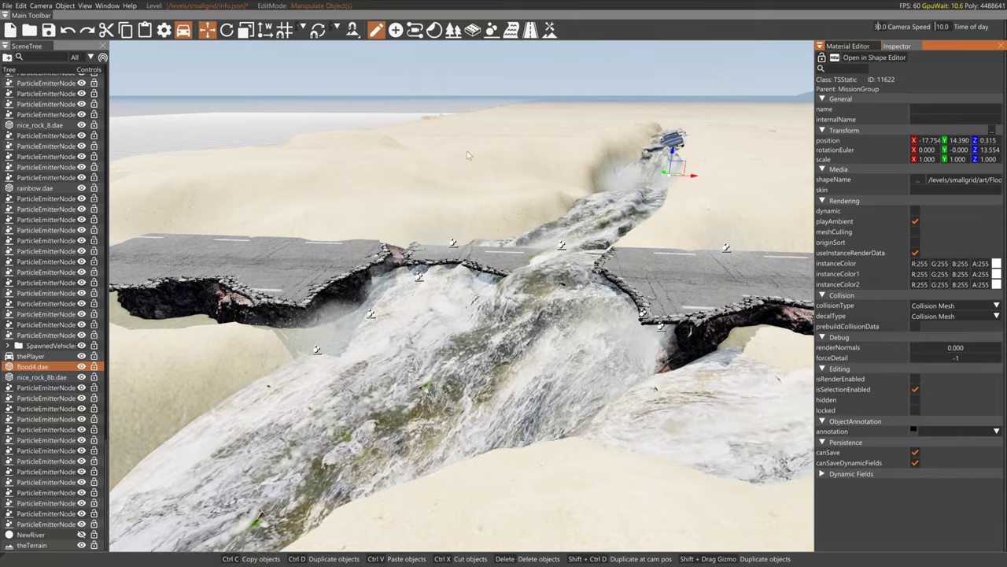
left_click(21, 6)
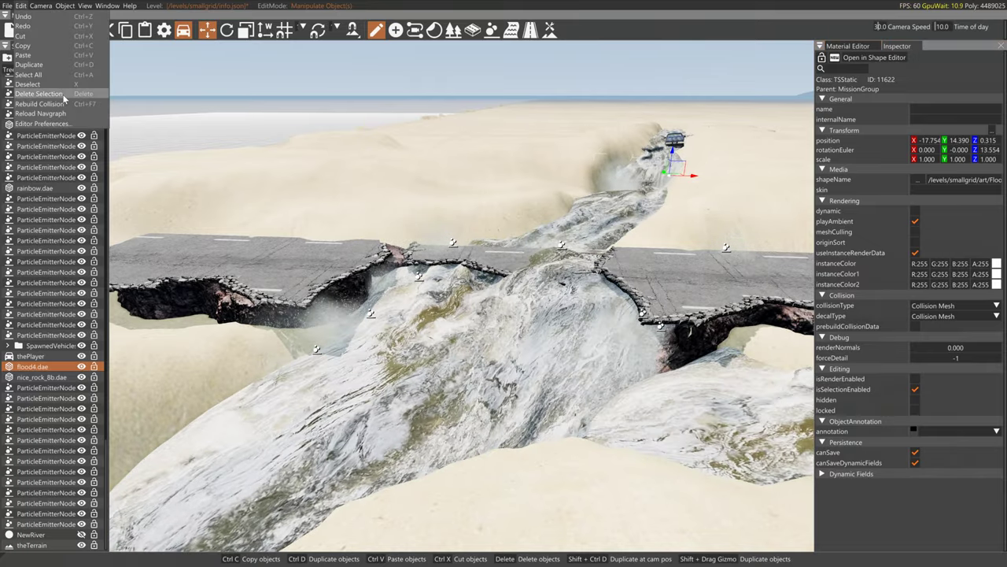
left_click(60, 103)
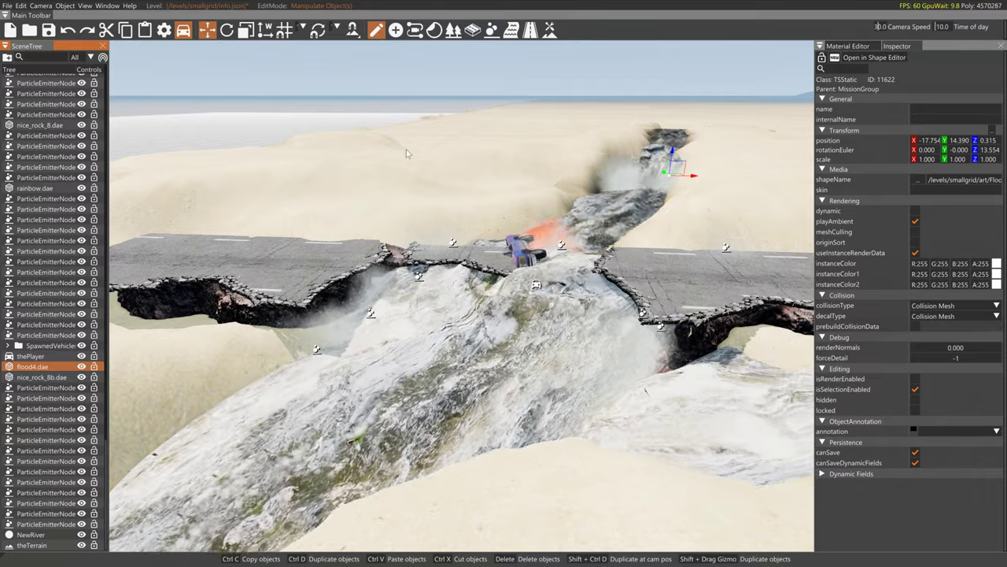
right_click_drag(398, 178, 139, 312)
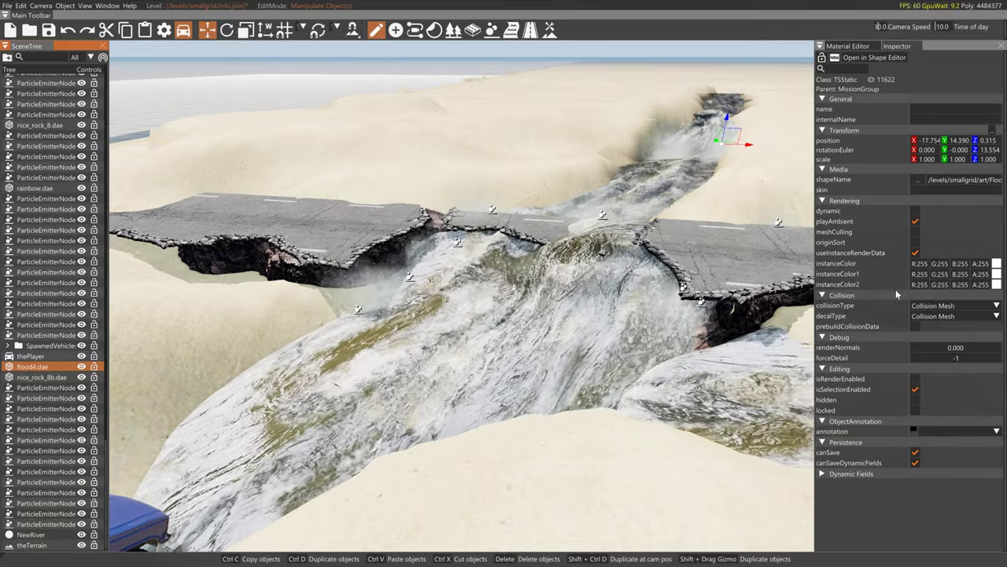
Select the skull2.dae object floating beyond the broken road and lower it to a Z position of about -7.8
key("a")
right_click_drag(692, 339, 812, 330)
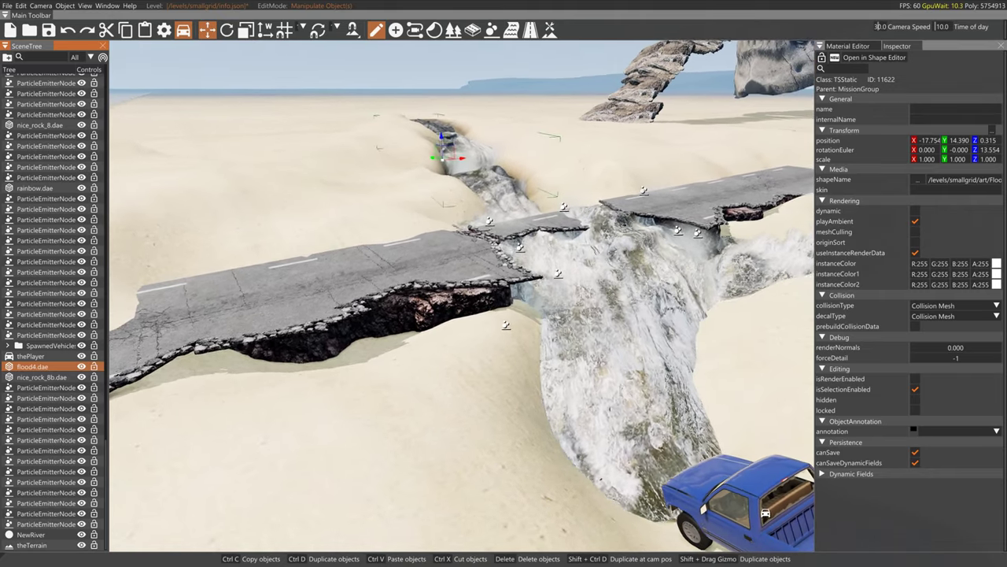
right_click_drag(472, 315, 543, 198)
left_click(663, 132)
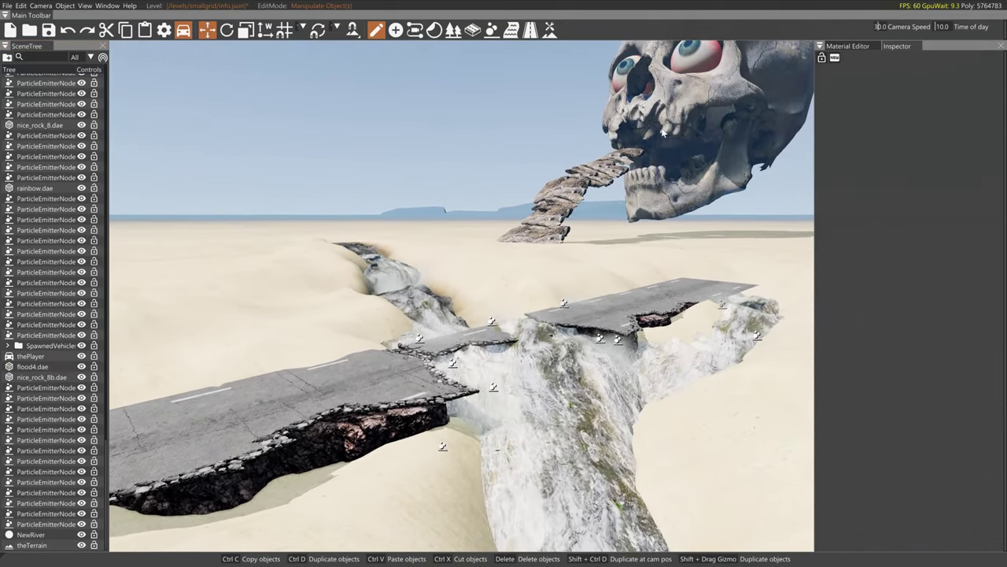
left_click(663, 133)
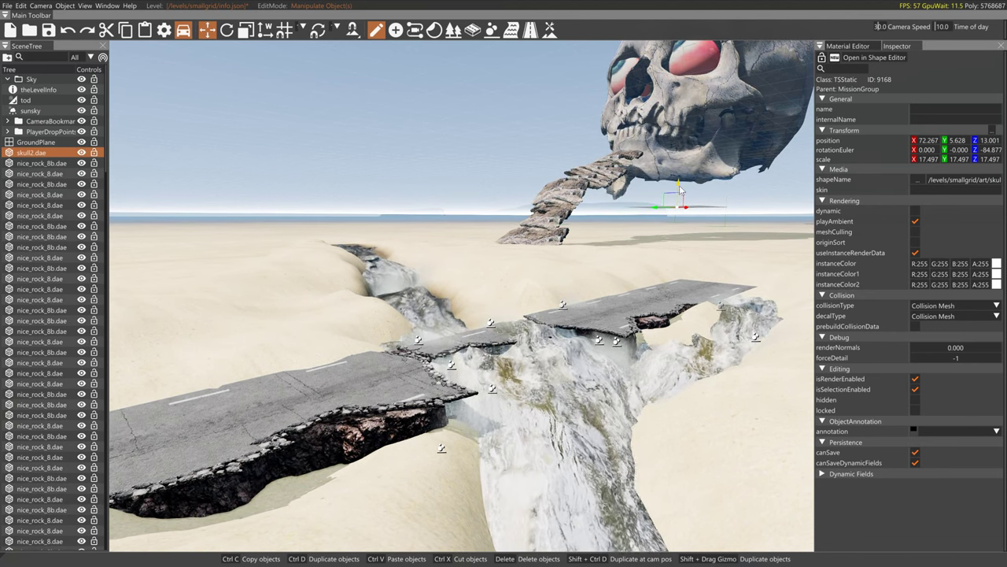
left_click_drag(681, 189, 702, 272)
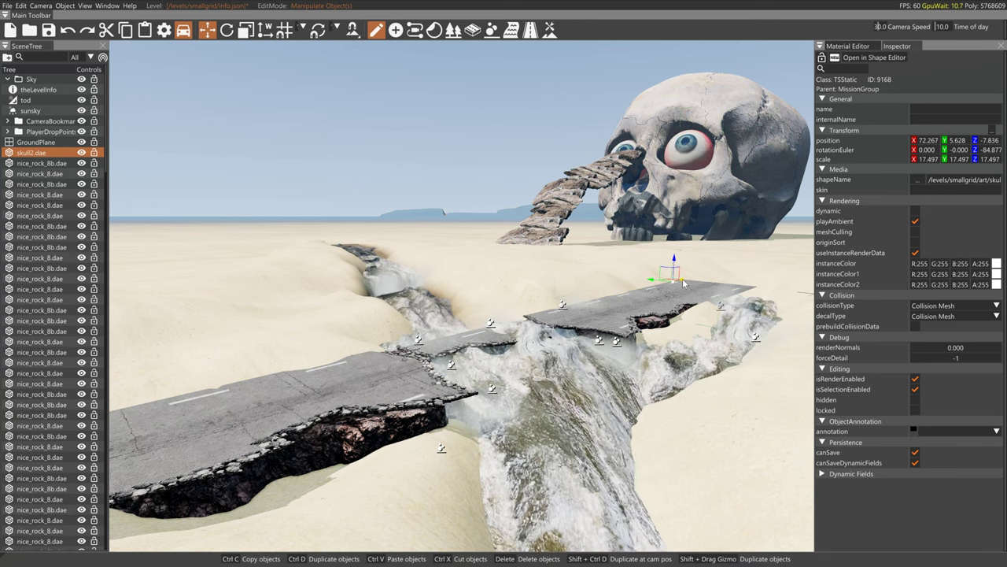
Move the skull to the upstream end of the flood, at about X -15.5, Y 35.8, Z -11.3, facing the road
left_click_drag(683, 284, 328, 318)
key("1")
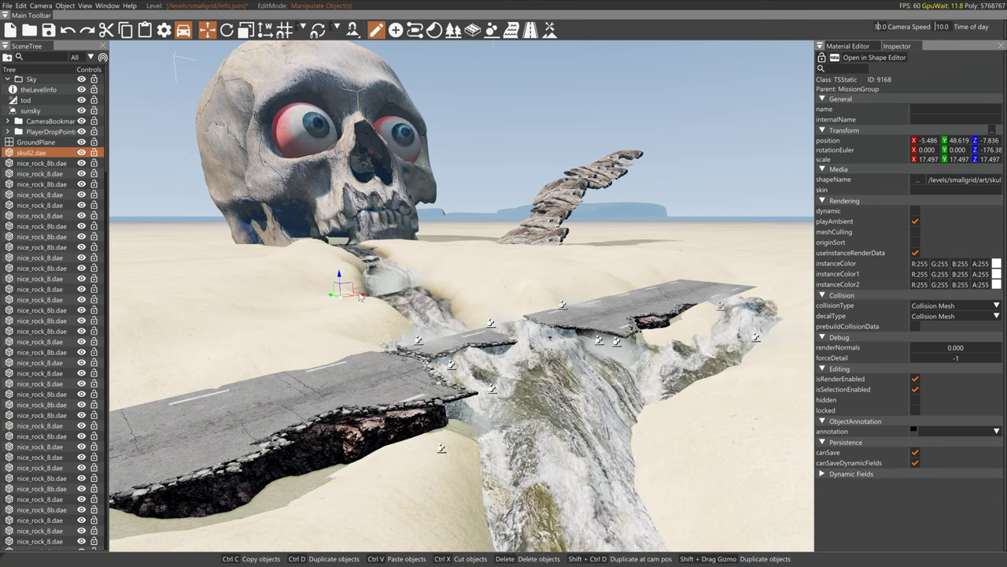
left_click_drag(364, 297, 327, 308)
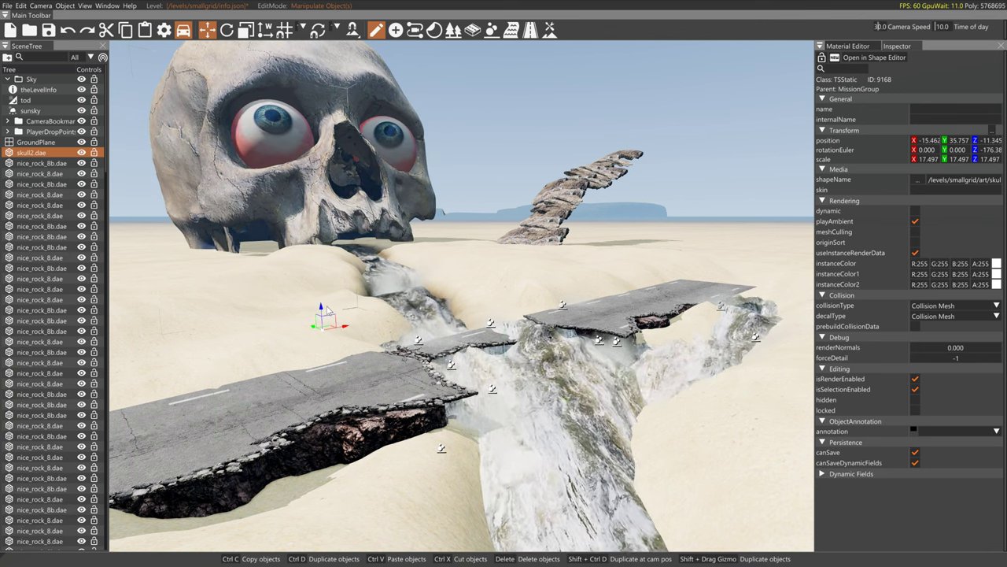
Rotate the skull about its vertical axis to about -166 degrees so its mouth lines up with the flood channel
key("d")
right_click_drag(433, 224, 319, 223)
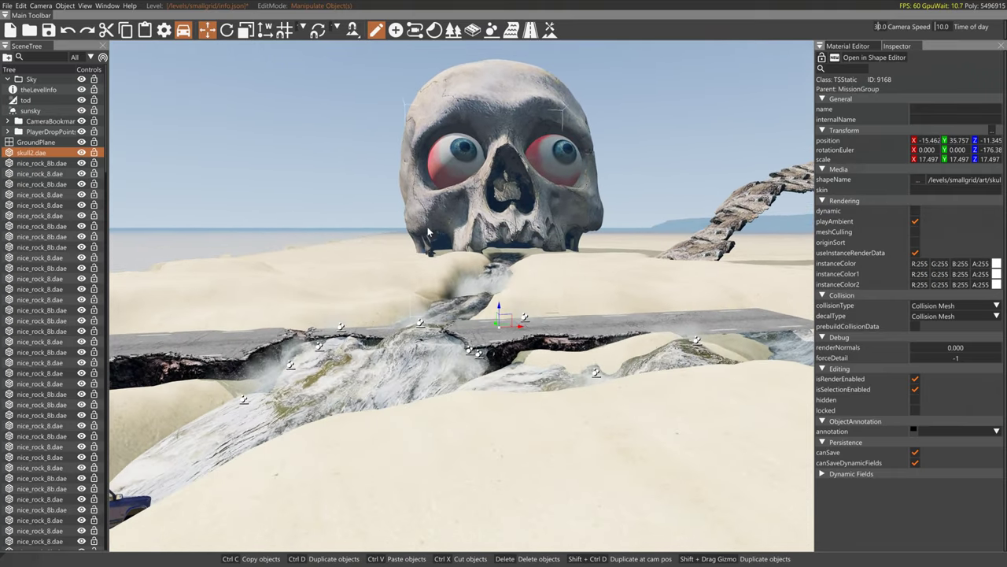
key("2")
left_click_drag(519, 337, 517, 336)
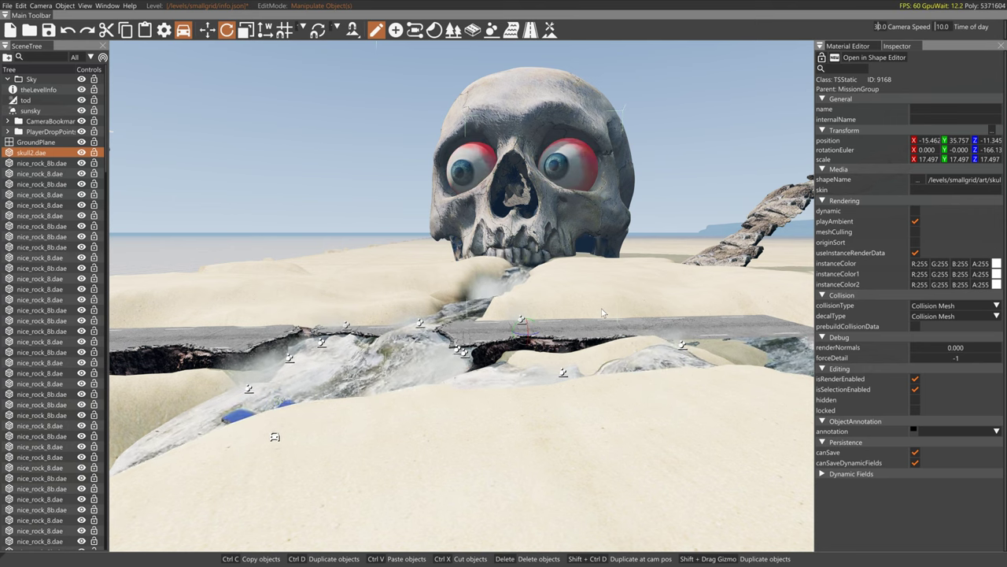
key("s")
key("a")
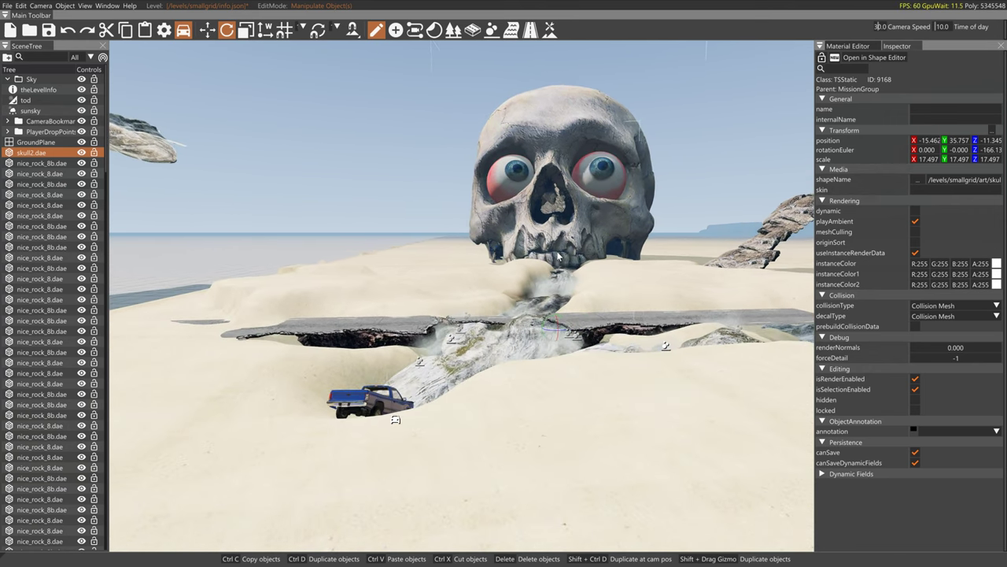
Select the NewRiver object at the skull's mouth, raise it to a Z position of about 8.9 and undo the move
left_click(560, 259)
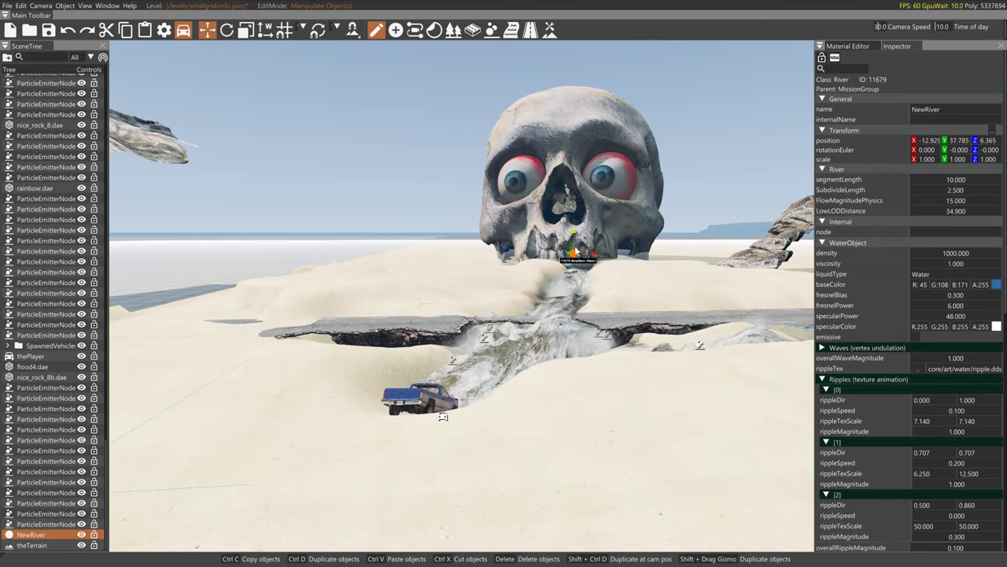
left_click_drag(575, 250, 574, 221)
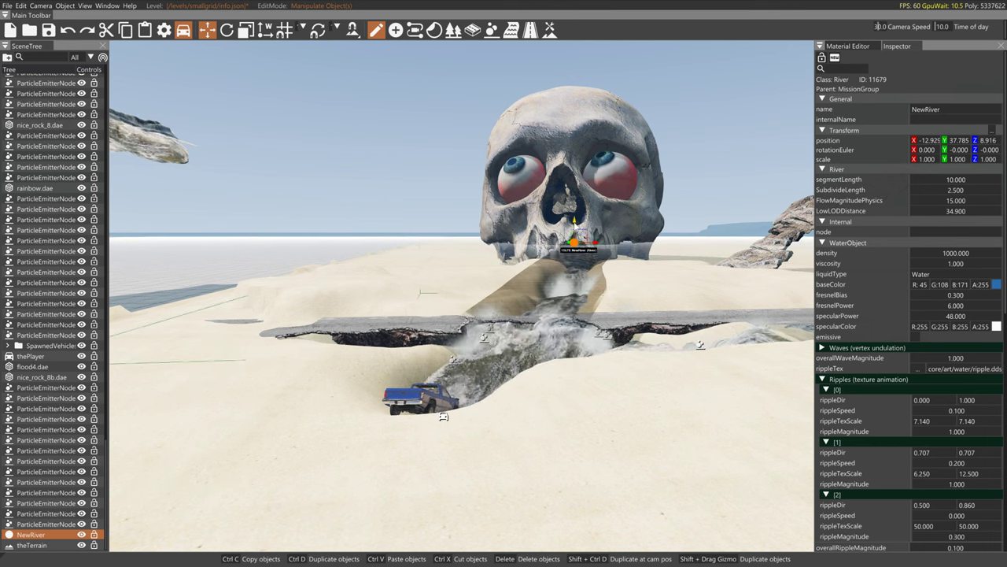
key("ctrl+z")
Disable isRenderEnabled for the NewRiver object and check the flood and skull without the river surface
key("w")
right_click_drag(653, 304, 523, 335)
scroll(523, 334, "up", 8)
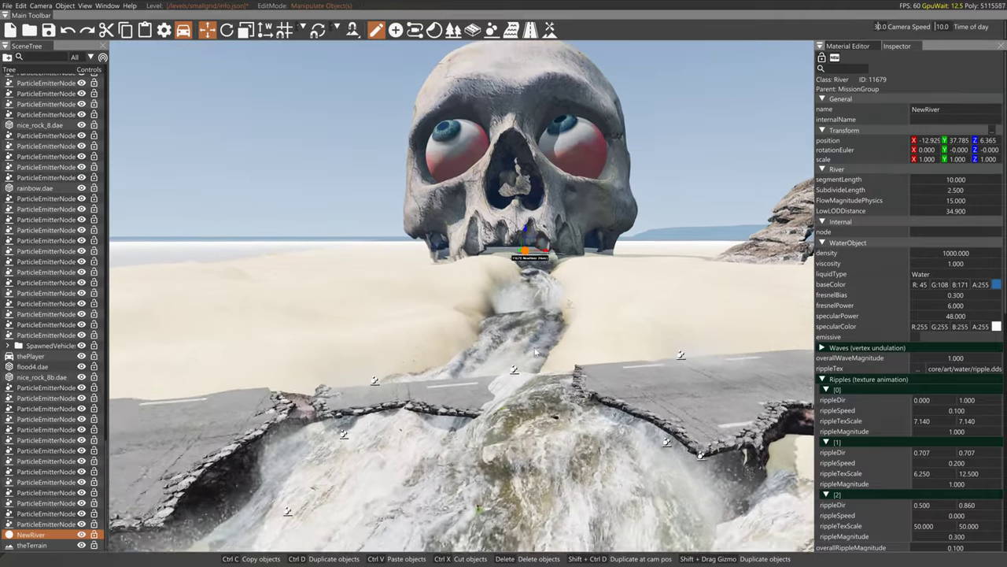
scroll(559, 418, "up", 8)
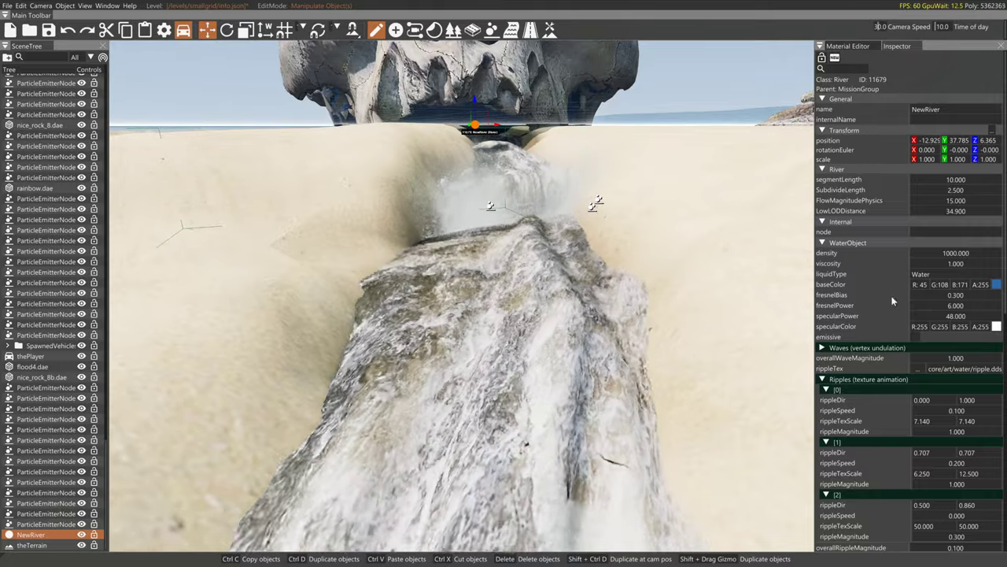
scroll(935, 418, "down", 12)
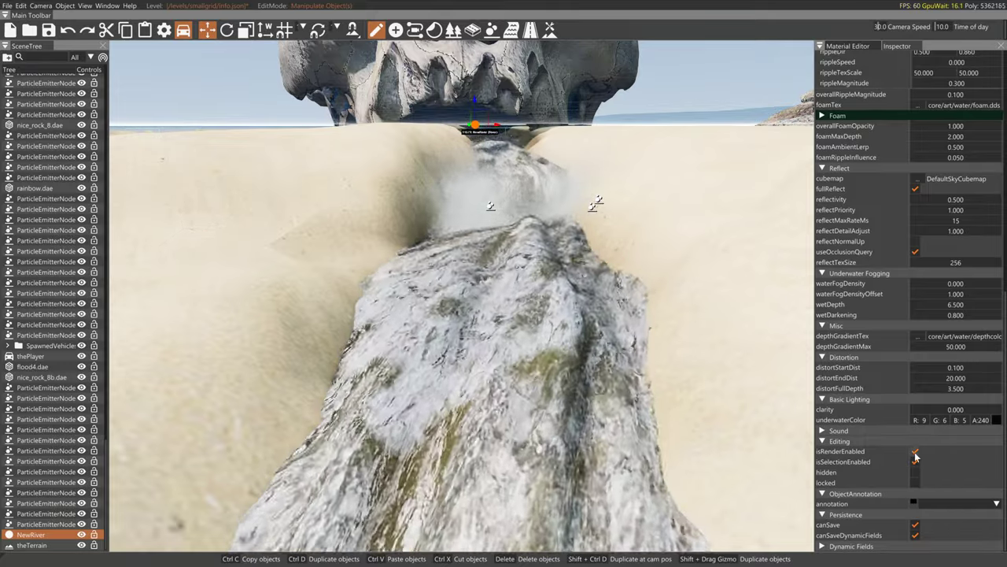
left_click(915, 453)
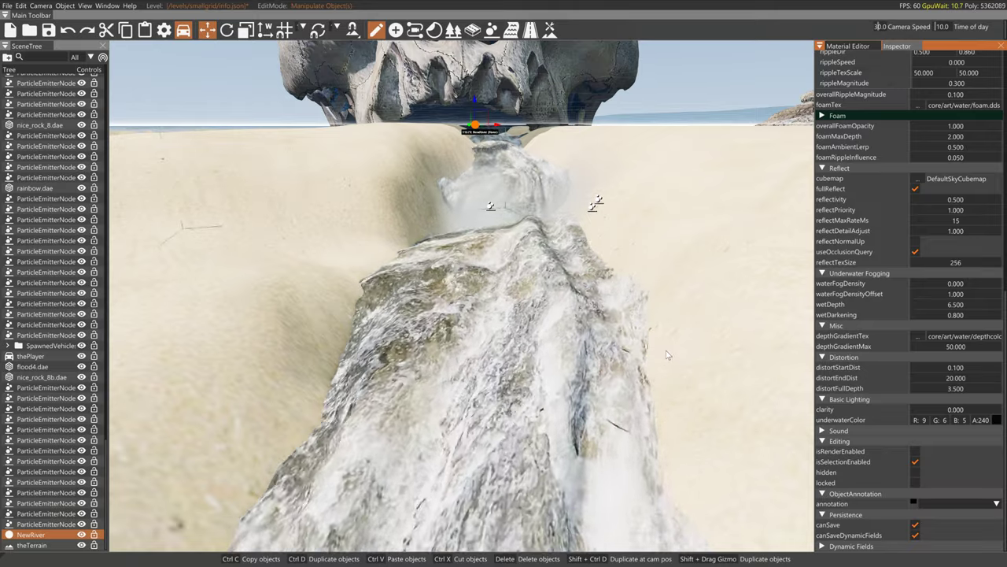
key("s")
right_click_drag(667, 355, 615, 351)
key("w")
key("w")
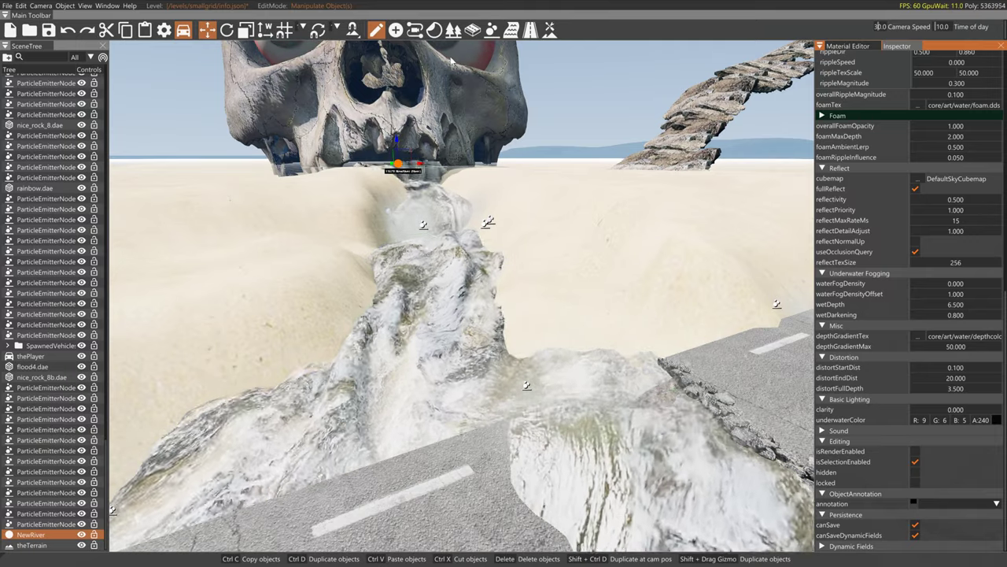
Switch to File Explorer, browse to the levels folder of BeamNG.drive version 0.24, select west_coast_usa and return to the level editor
key("alt+Tab")
key("Tab")
key("Tab")
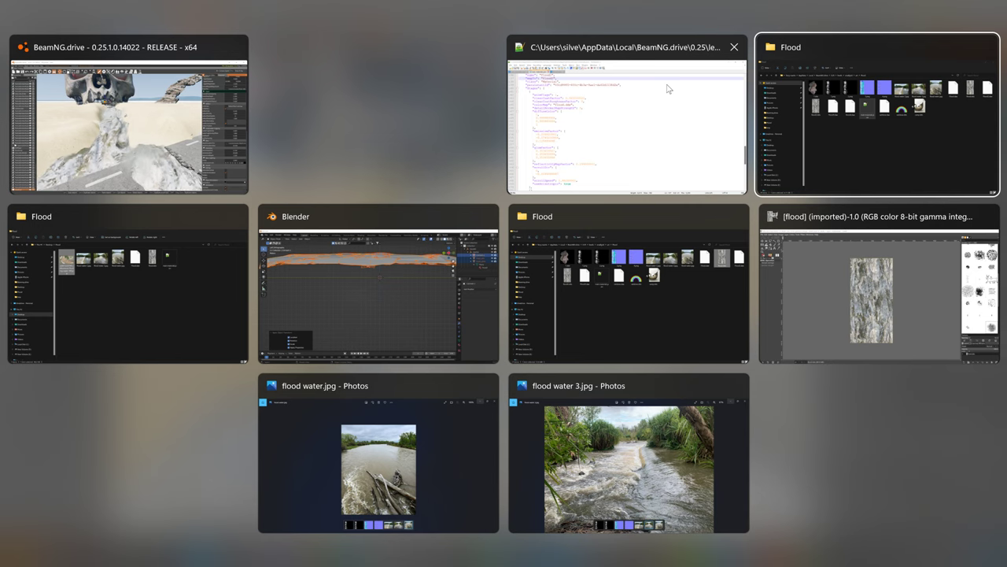
key("Tab")
key("Tab")
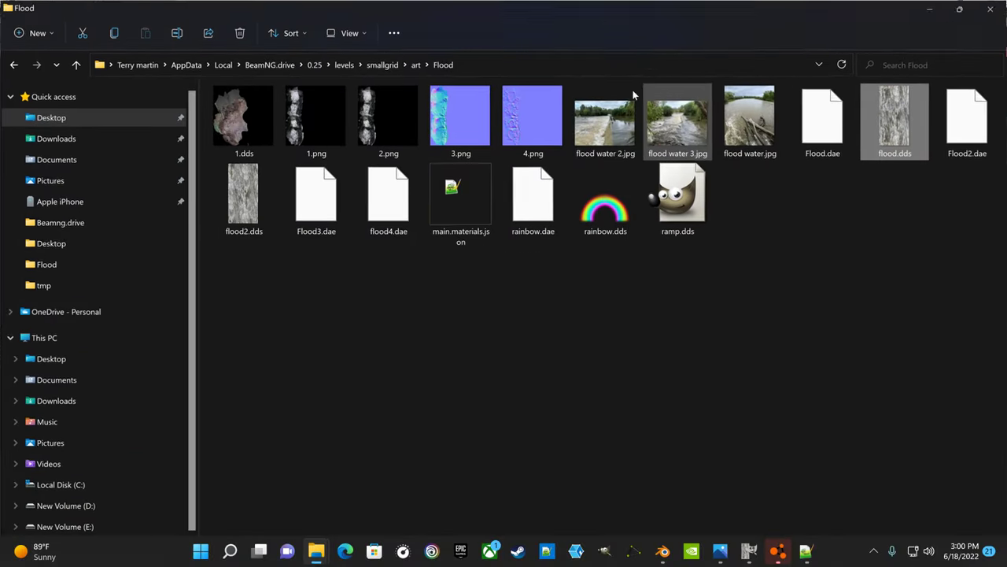
left_click(288, 67)
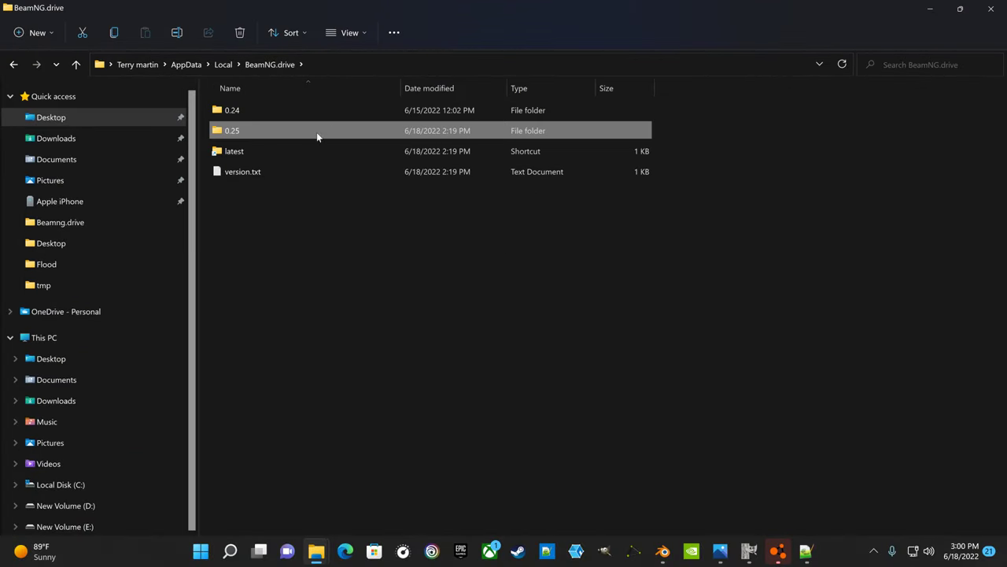
double_click(243, 116)
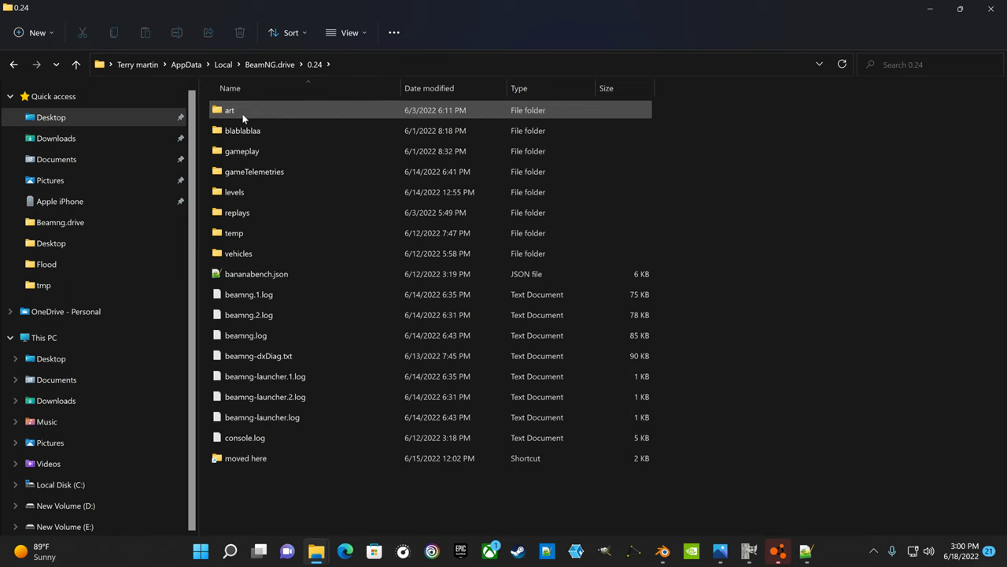
double_click(253, 197)
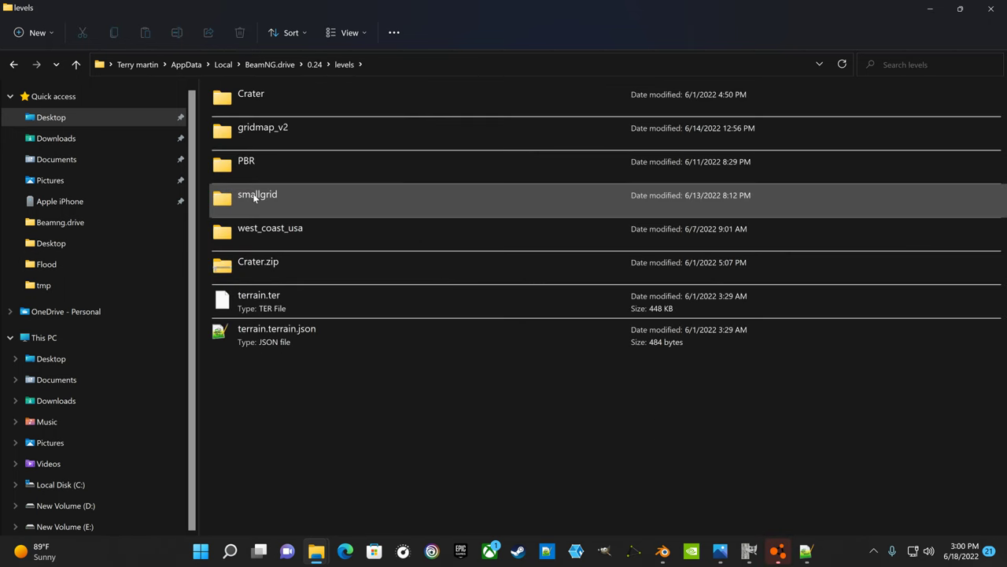
left_click(281, 230)
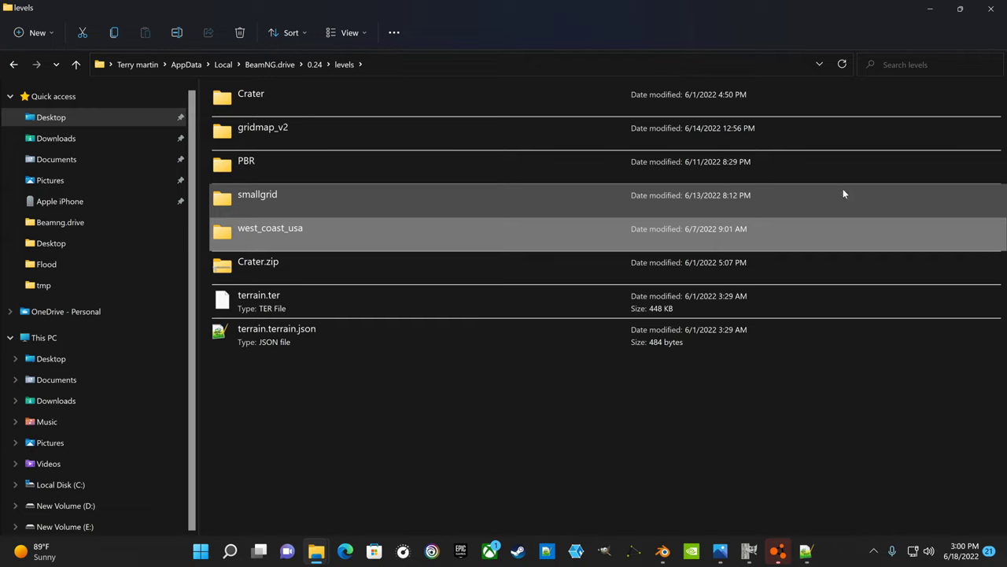
left_click(931, 10)
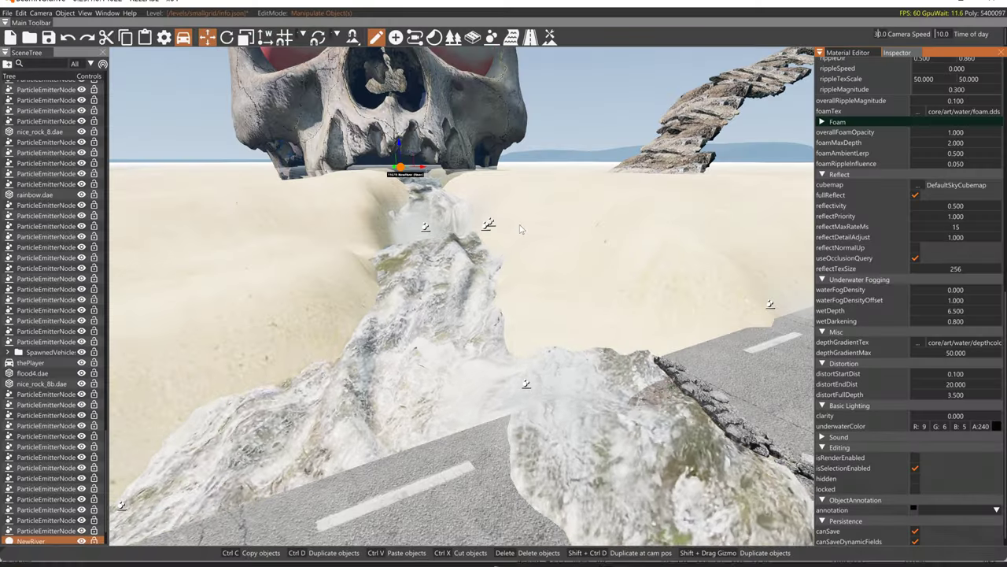
Examine the flood mesh, spray and broken road edges from several viewpoints around the crossing
key("s")
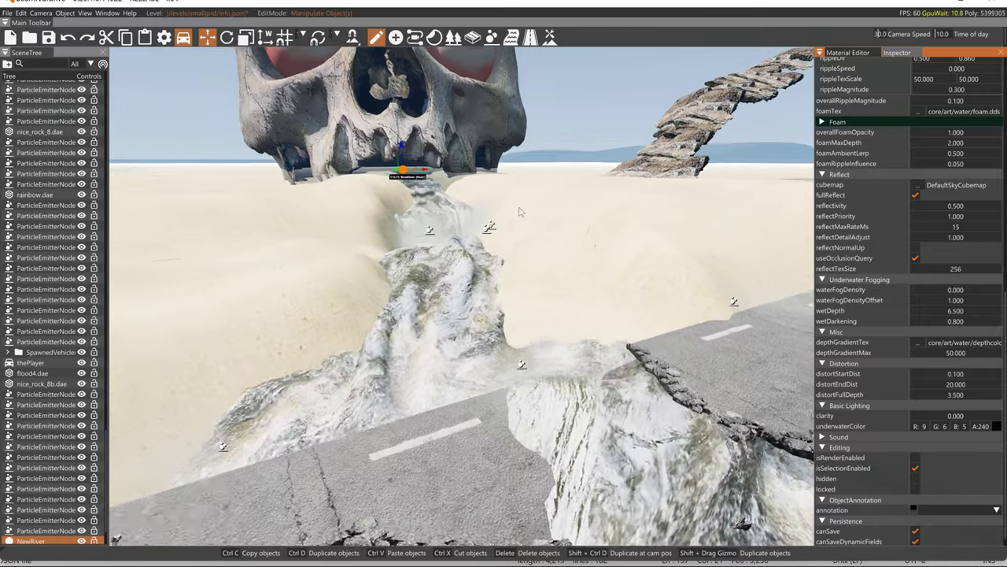
key("d")
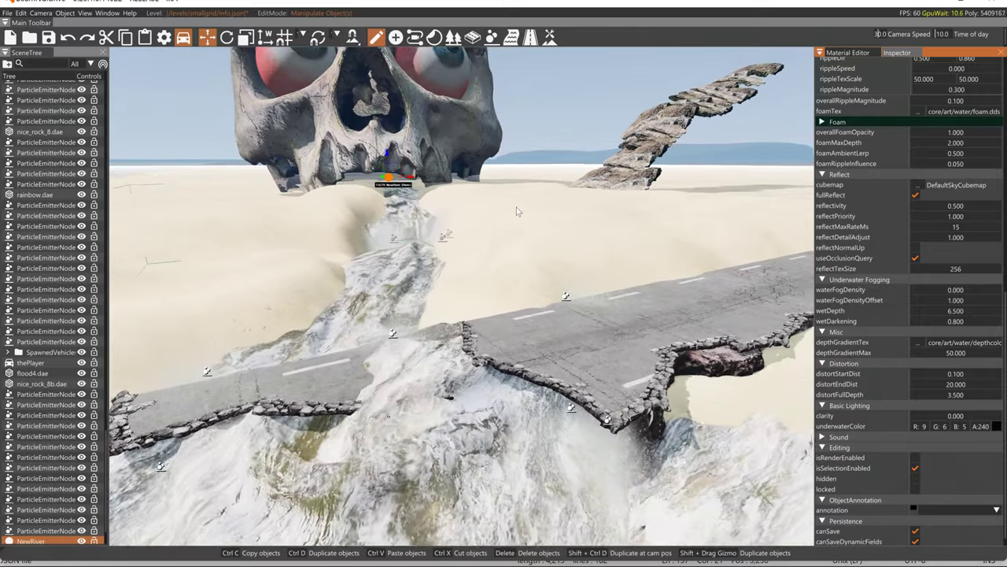
right_click_drag(516, 208, 430, 217)
key("d")
key("d")
key("a")
key("a")
key("a")
key("w")
key("w")
key("d")
key("s")
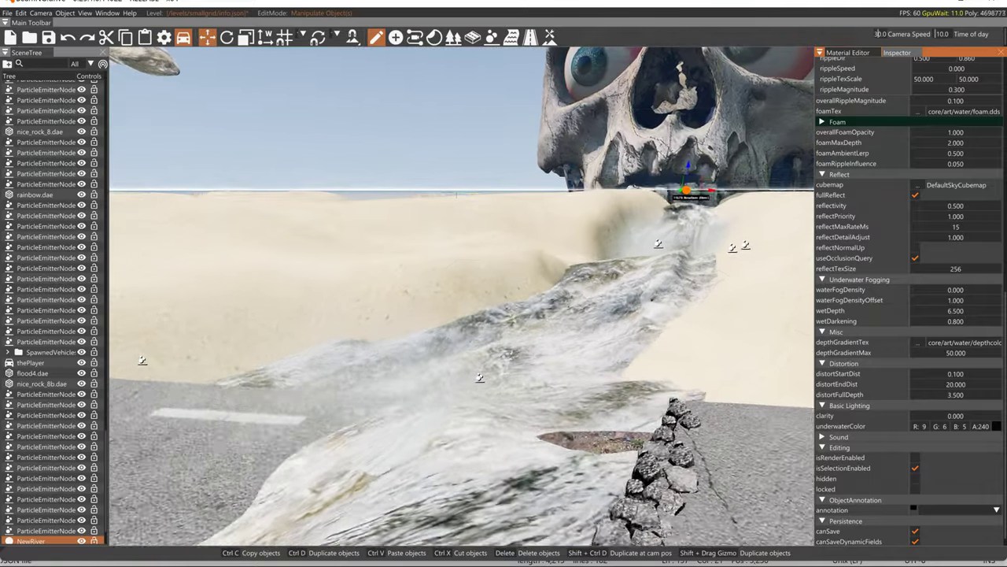
key("s")
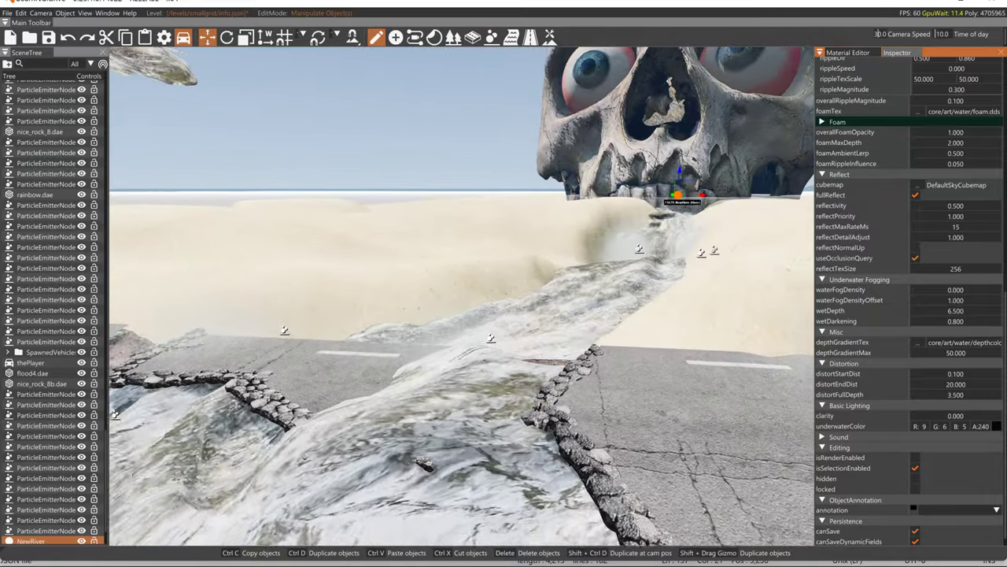
key("s")
right_click_drag(517, 208, 368, 213)
key("d")
key("a")
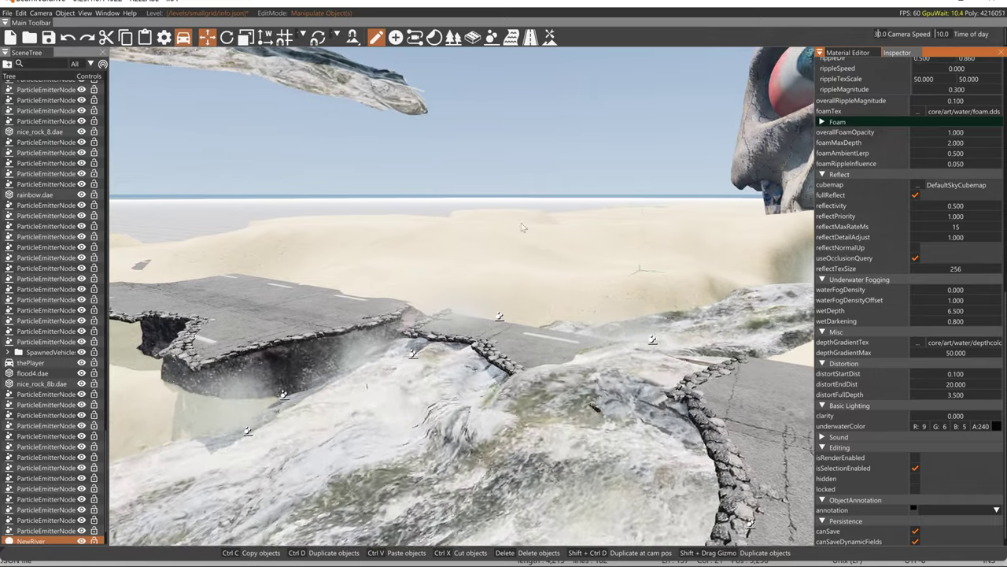
Switch to Blender and add a Video Editing workspace
left_click(662, 551)
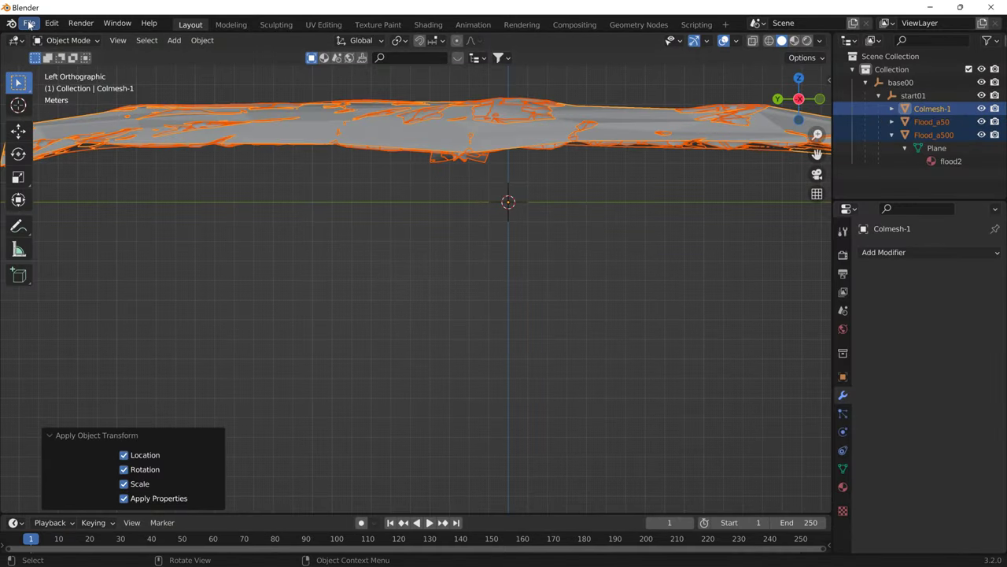
left_click(724, 24)
mouse_move(688, 103)
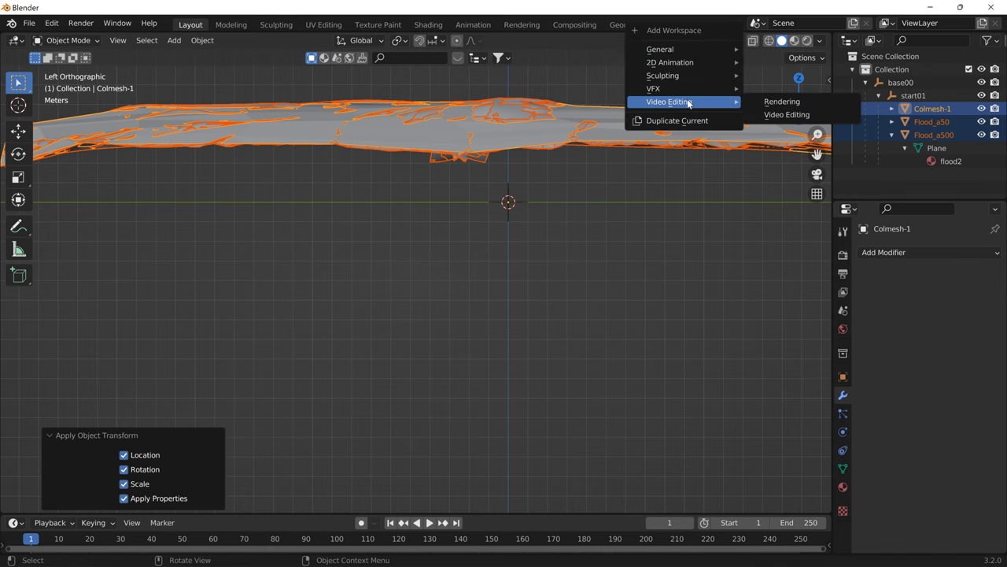
left_click(776, 114)
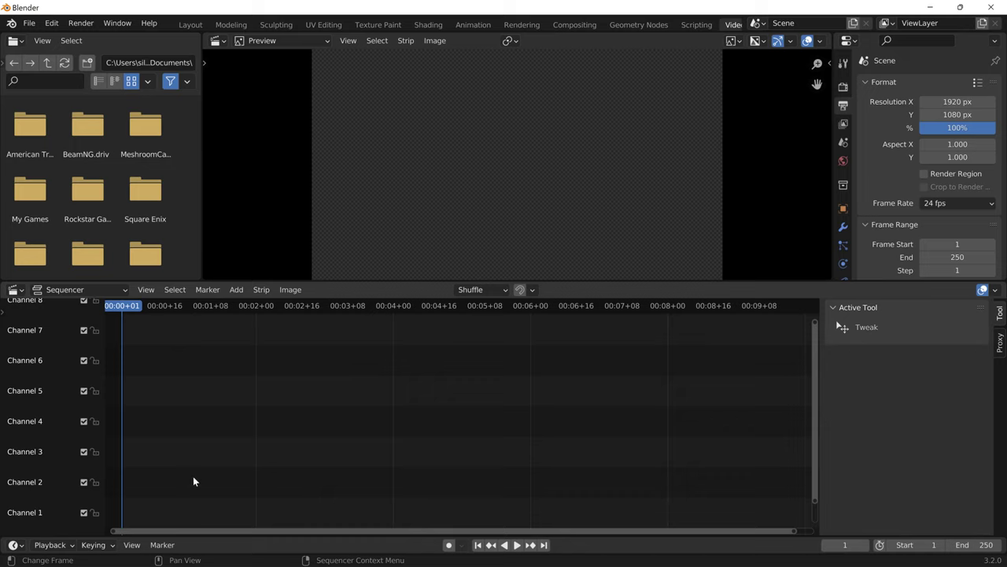
mouse_move(421, 559)
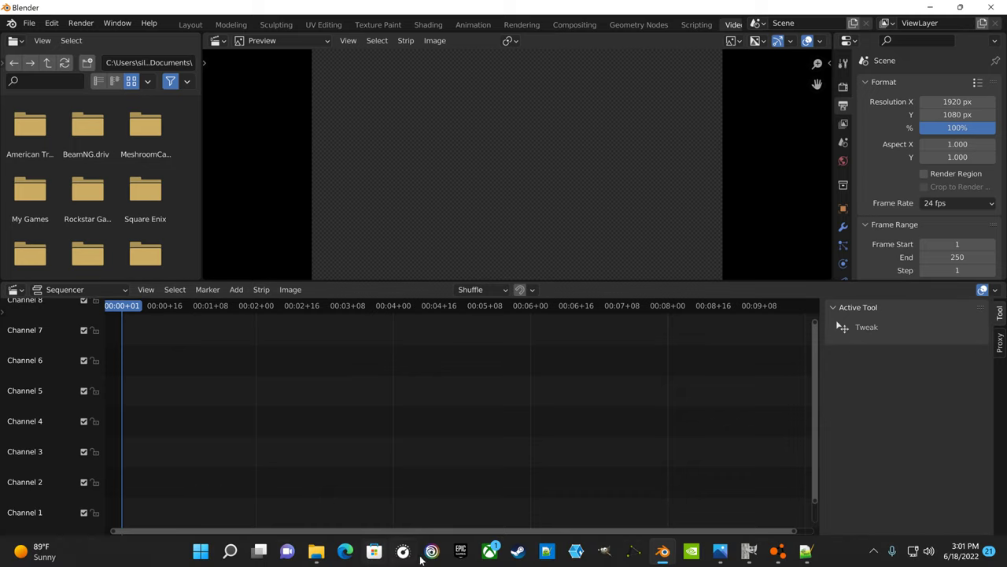
left_click(351, 551)
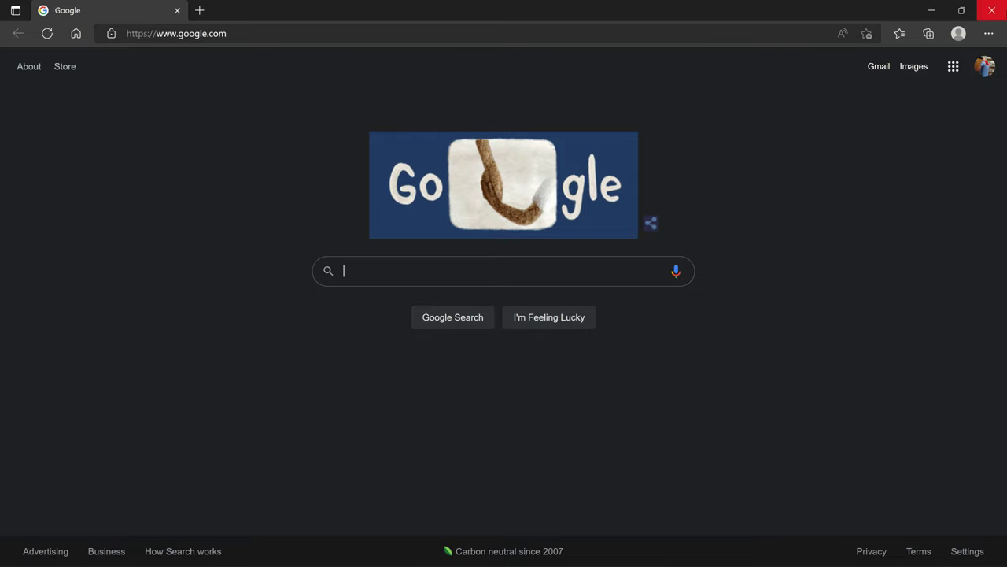
left_click(992, 10)
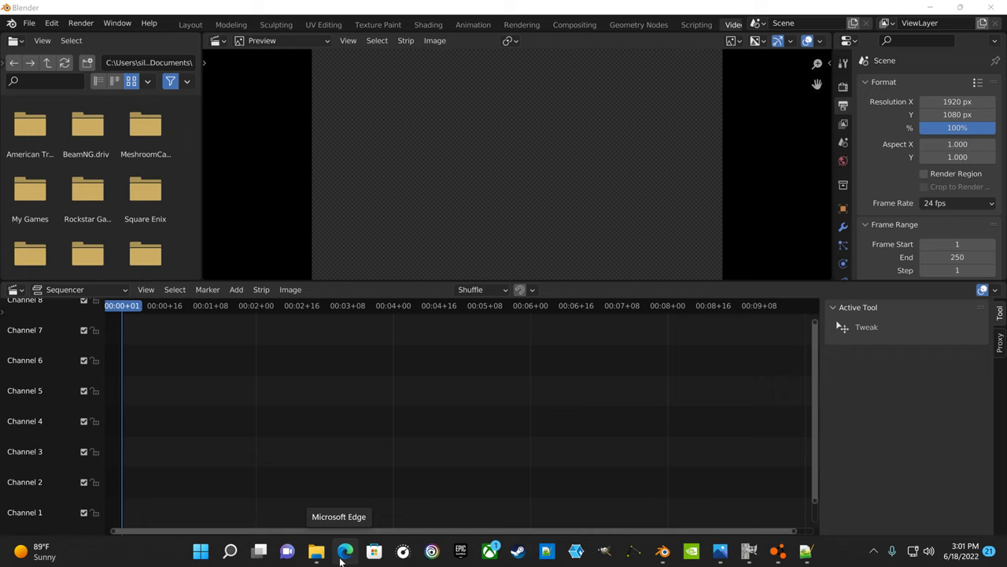
right_click(166, 493)
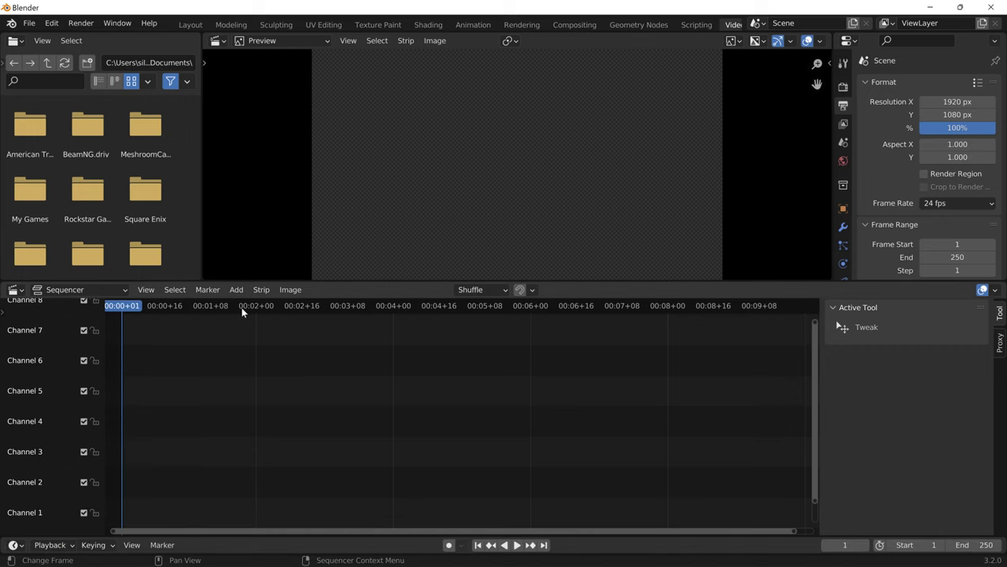
Show the audio render settings with the ogg container and Vorbis codec, cancel the mixdown and return to the BeamNG level editor
left_click(81, 22)
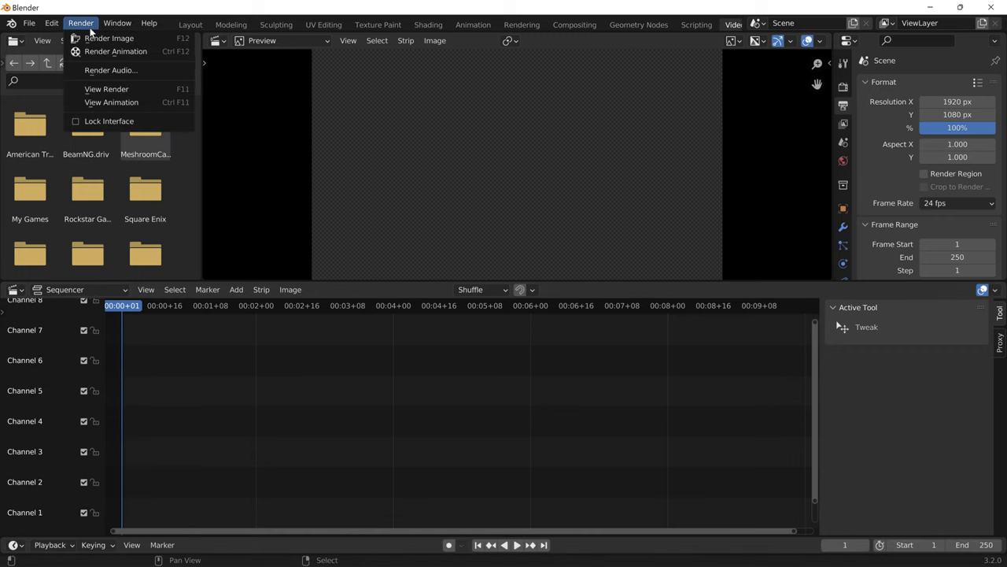
left_click(108, 71)
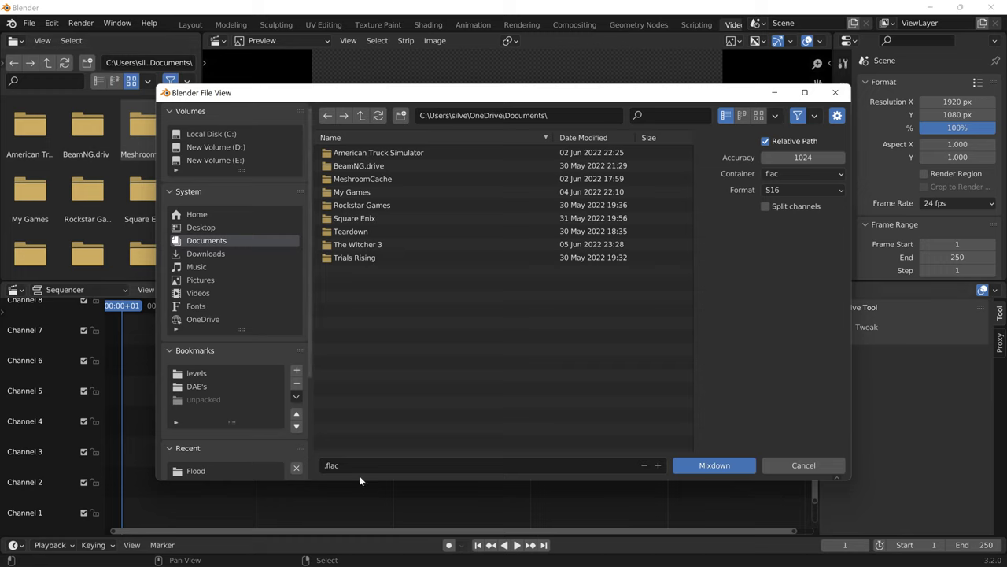
left_click(795, 174)
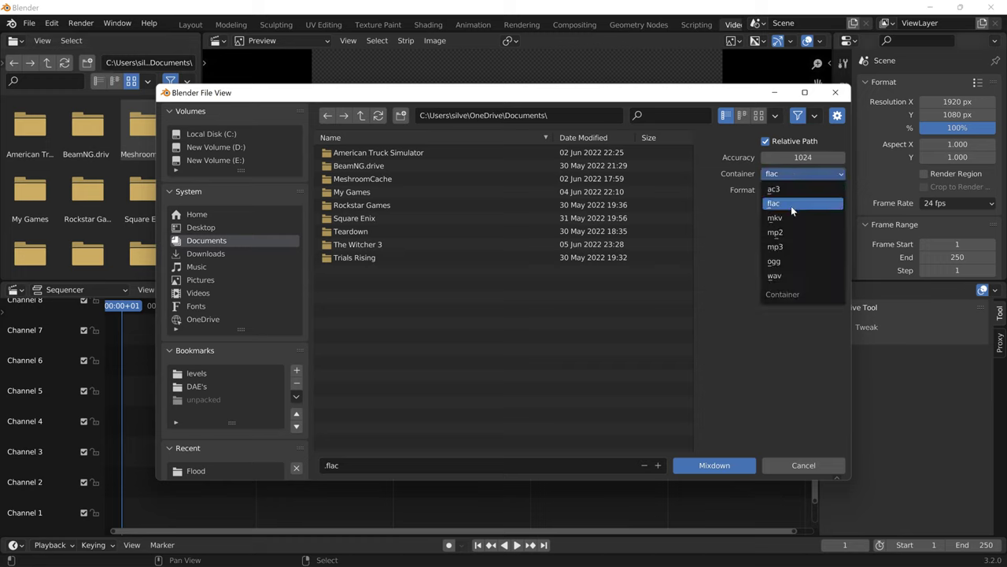
left_click(787, 263)
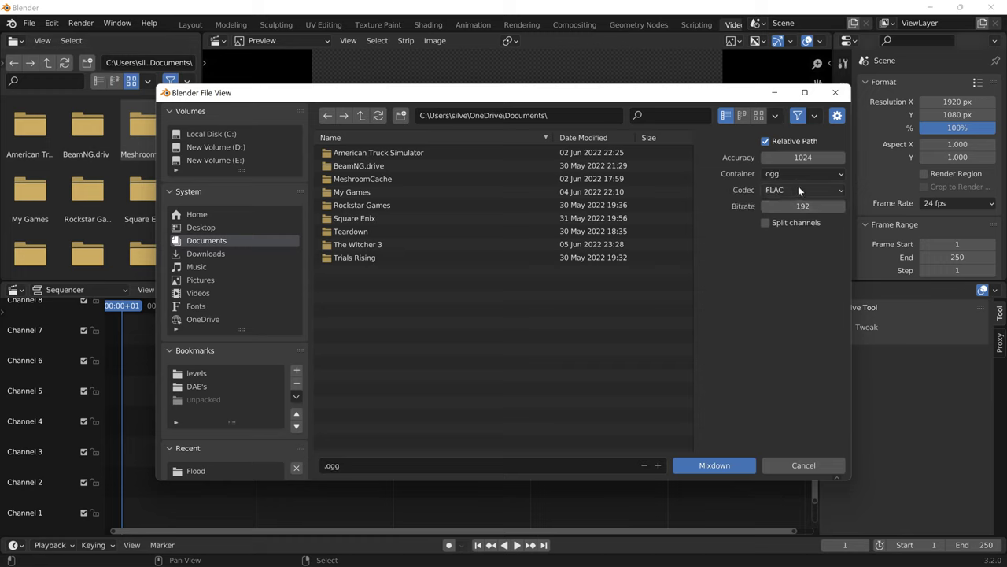
left_click(798, 186)
left_click(781, 223)
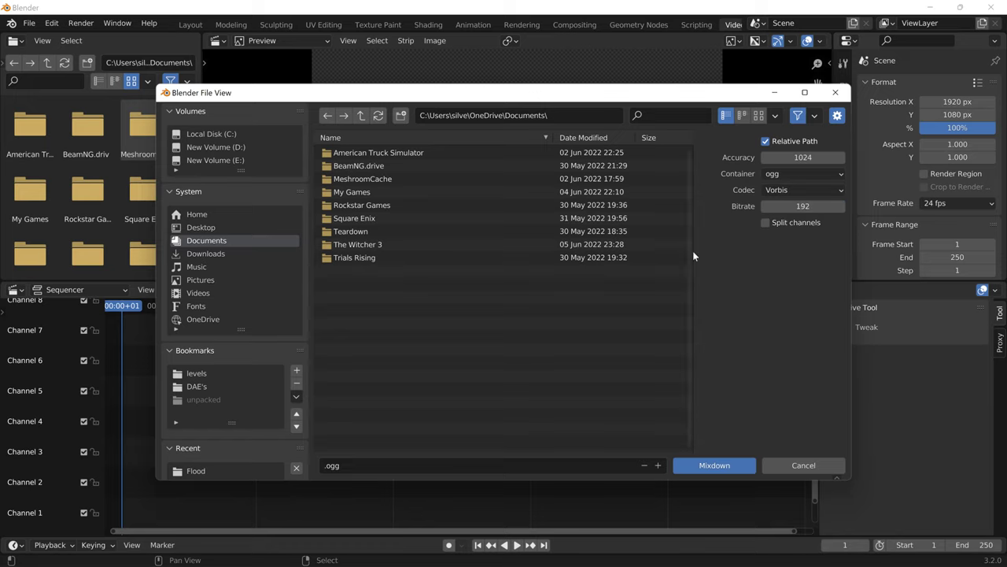
left_click(365, 465)
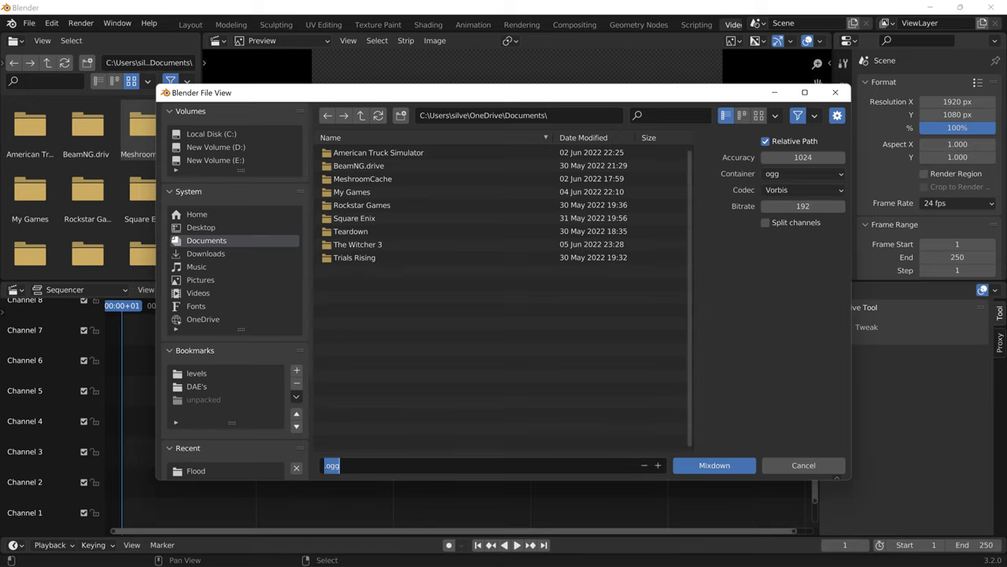
left_click(795, 465)
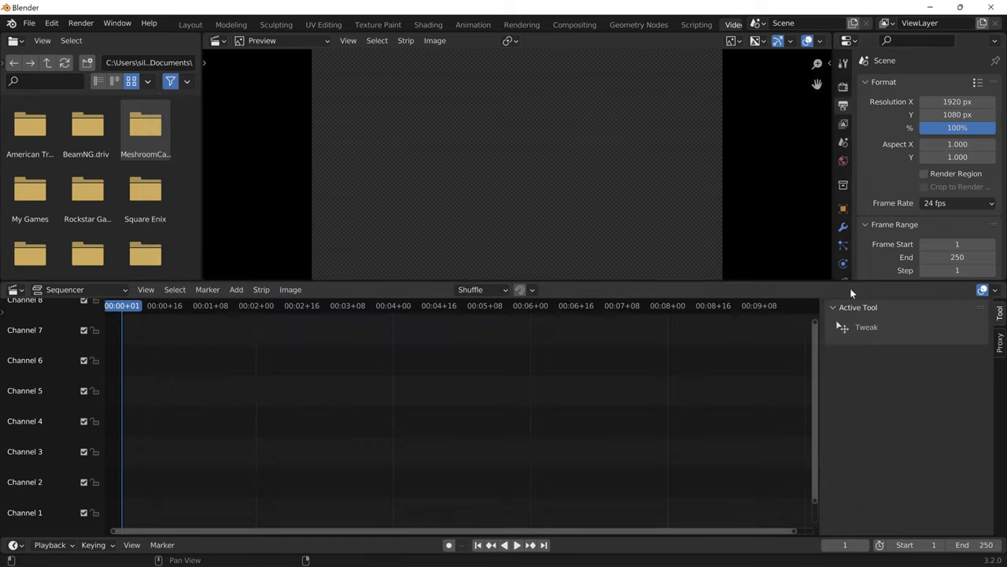
left_click(933, 7)
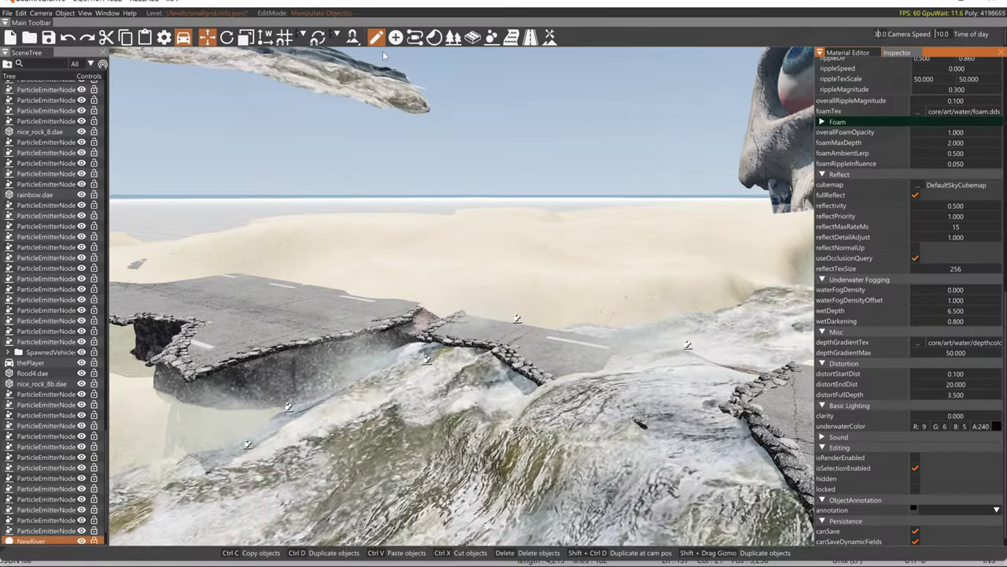
Place a sound emitter on the flood beside the broken road edge and finish creating objects
left_click(395, 37)
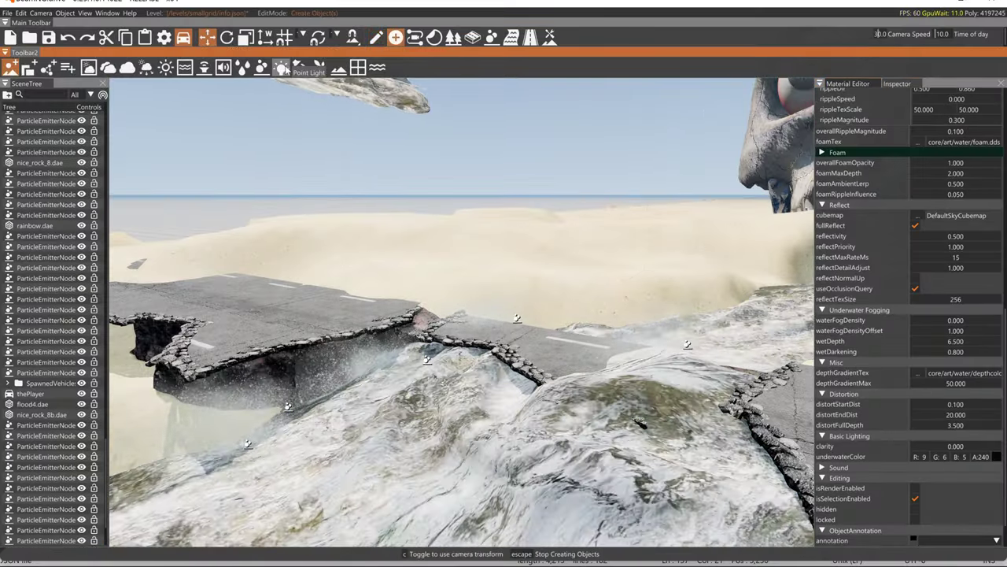
left_click(205, 67)
left_click(475, 359)
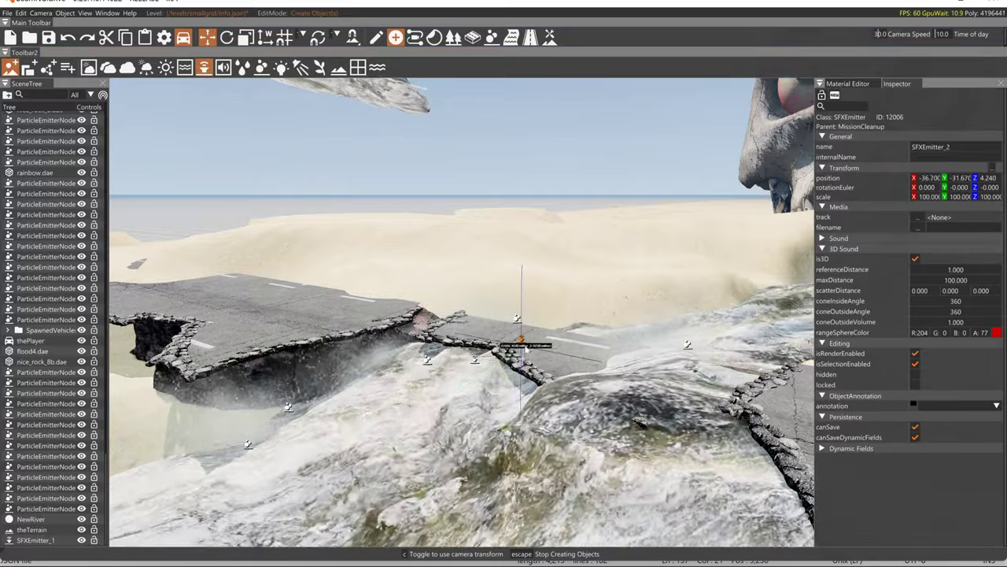
key("Escape")
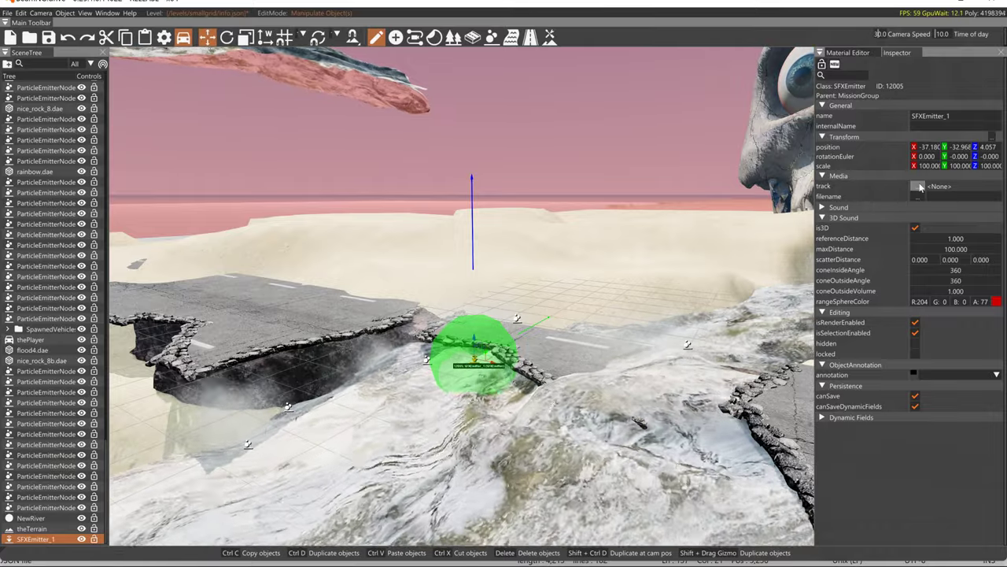
Start choosing the emitter's sound file and look through the east_coast_usa level's art and water folders
left_click(917, 196)
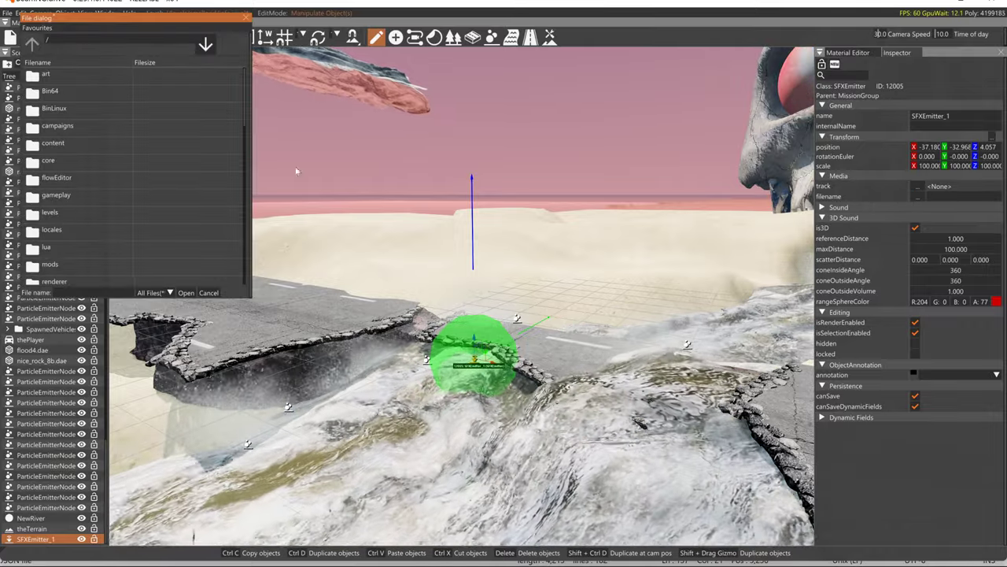
double_click(50, 212)
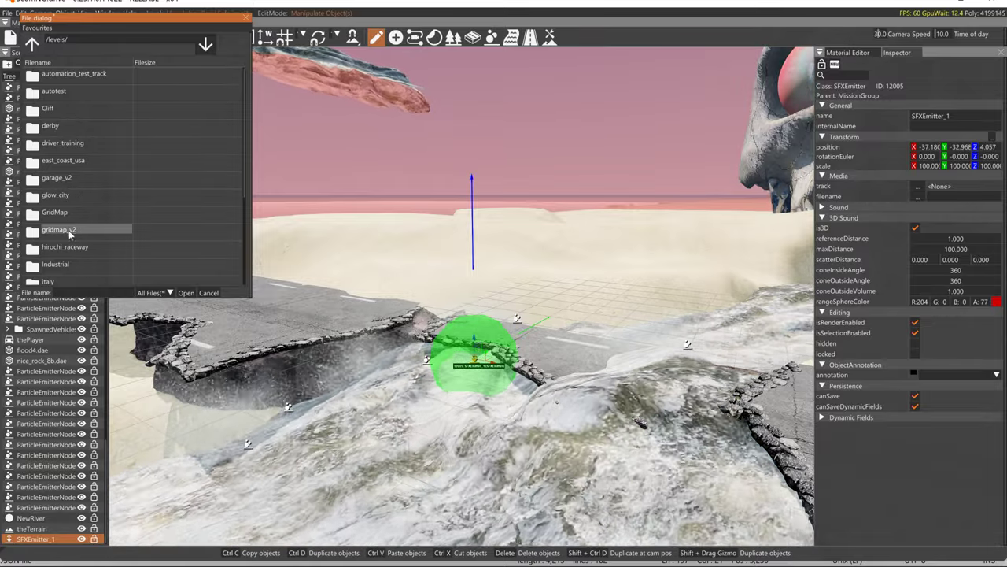
double_click(55, 162)
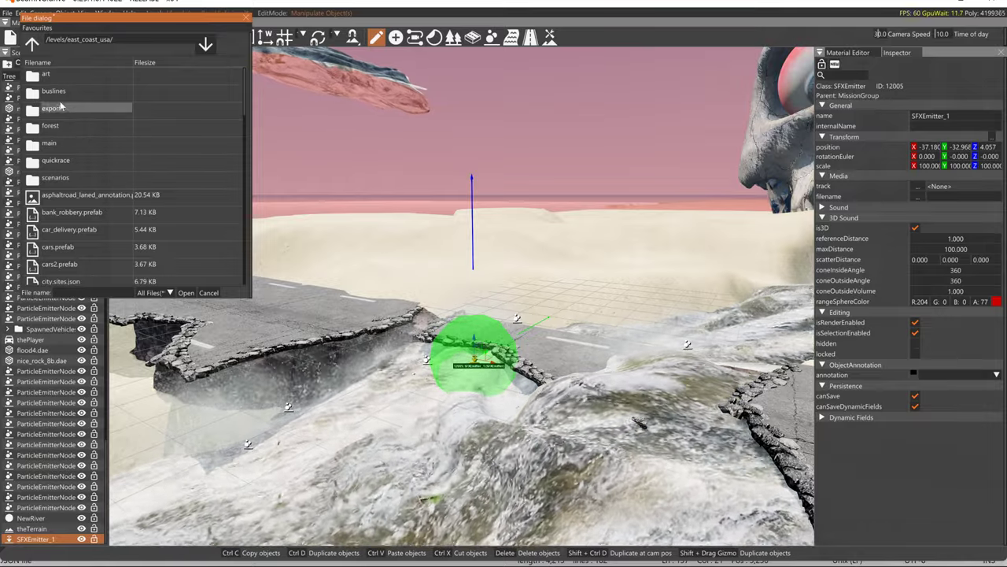
double_click(47, 75)
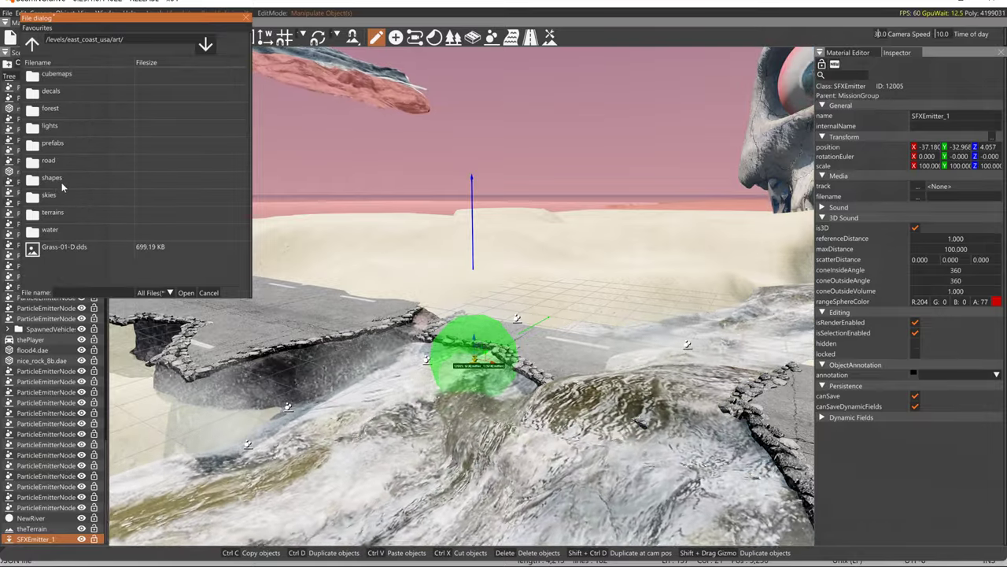
double_click(49, 230)
left_click_drag(71, 144, 75, 136)
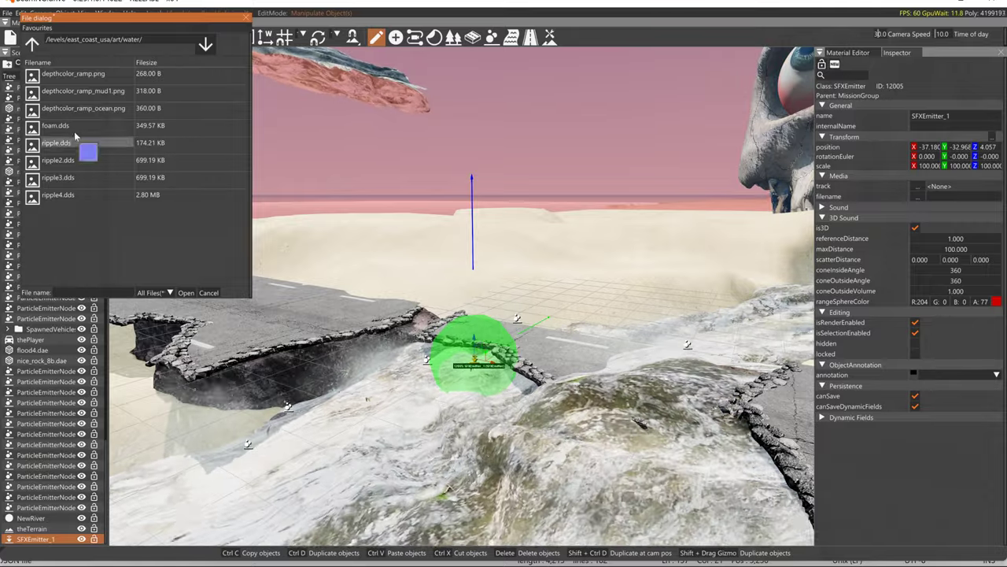
left_click(33, 45)
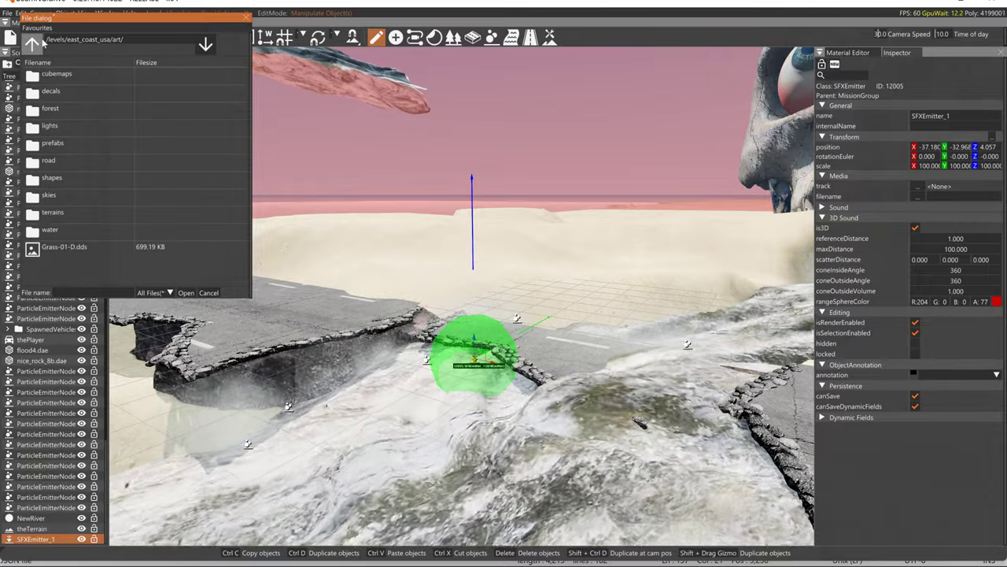
left_click(33, 45)
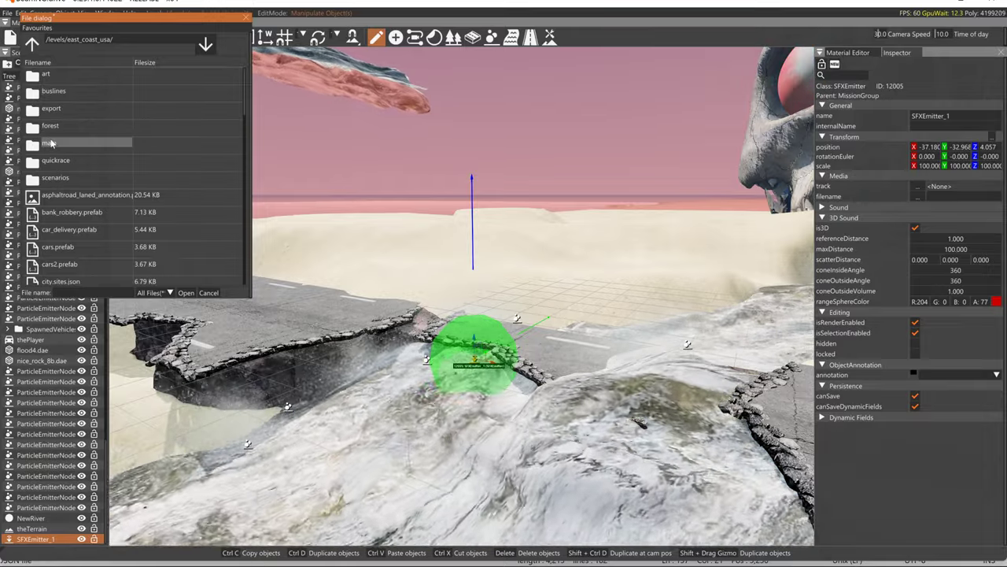
double_click(55, 74)
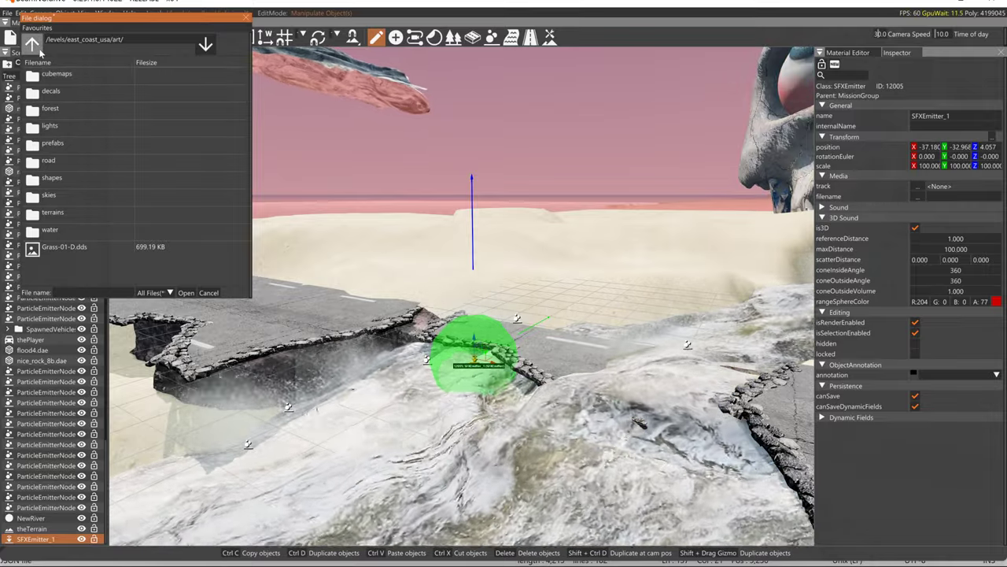
left_click(31, 45)
left_click(31, 45)
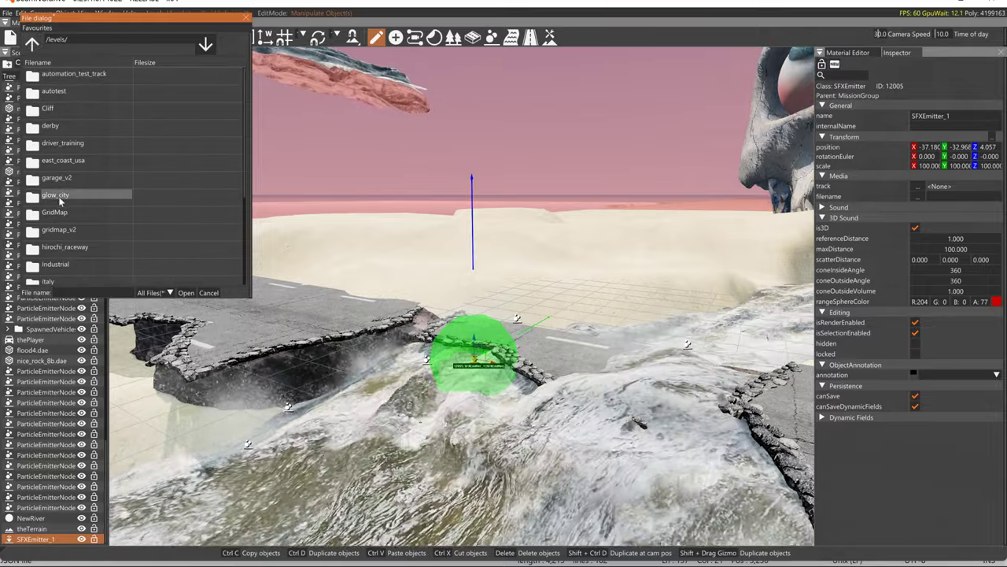
Look through the jungle_rock_island level and its art folder for a sound file, and cancel the file selection
scroll(77, 201, "down", 2)
double_click(79, 211)
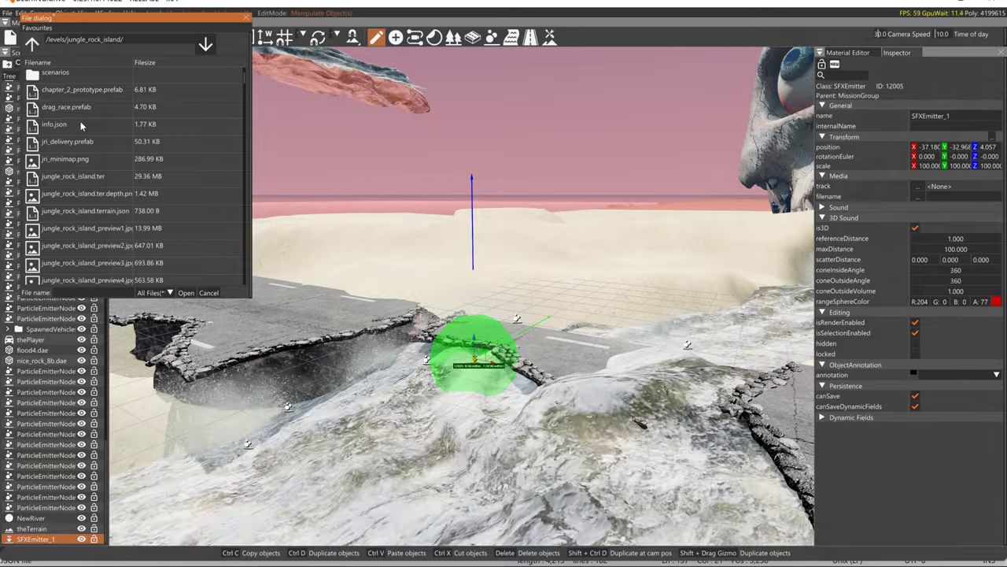
scroll(77, 107, "down", 3)
scroll(79, 112, "up", 5)
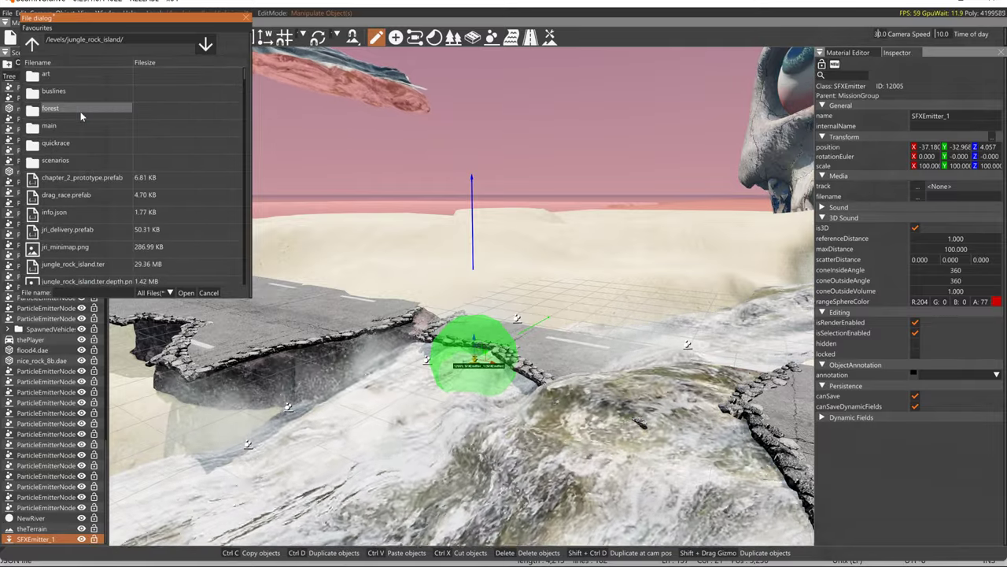
double_click(63, 76)
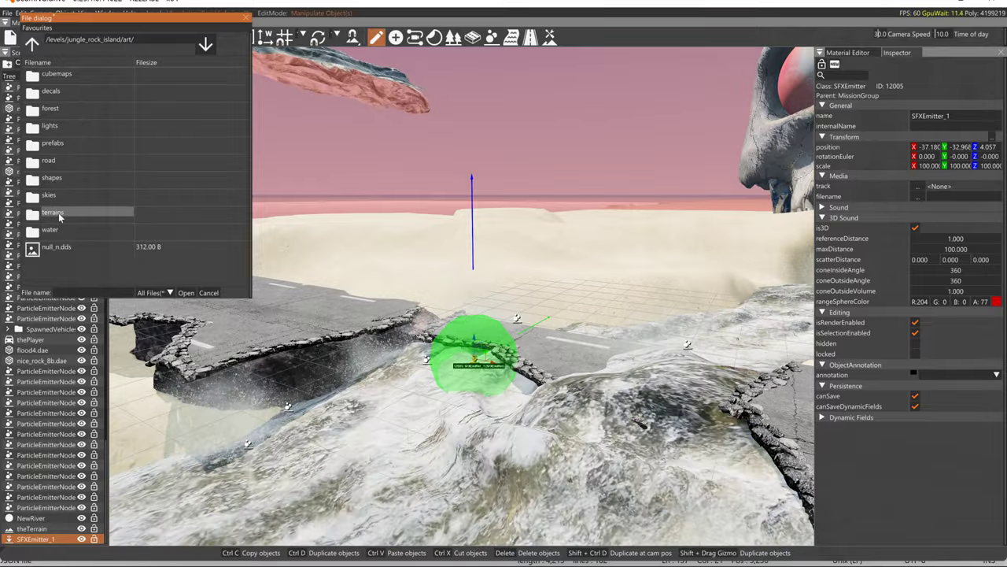
left_click(34, 45)
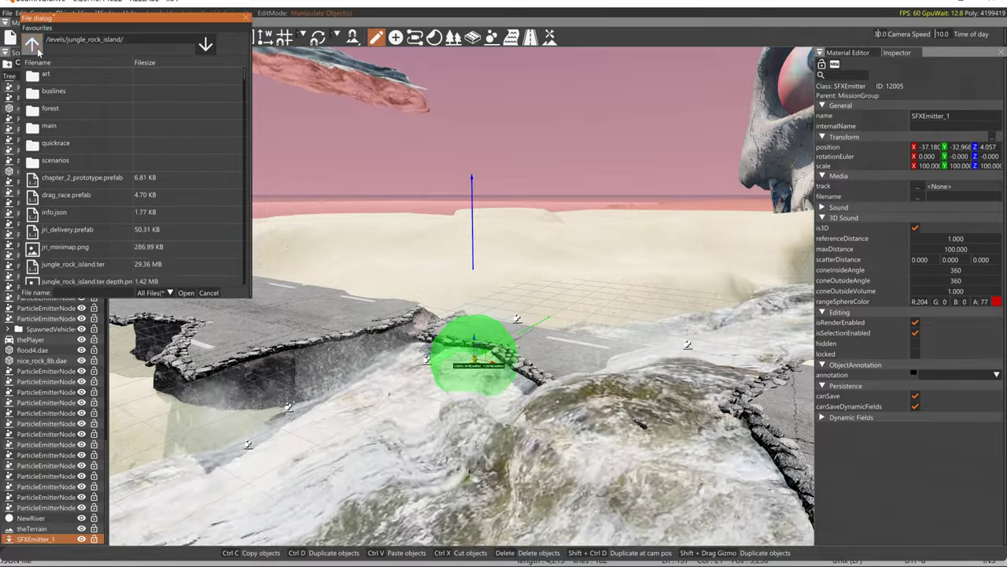
scroll(66, 114, "down", 15)
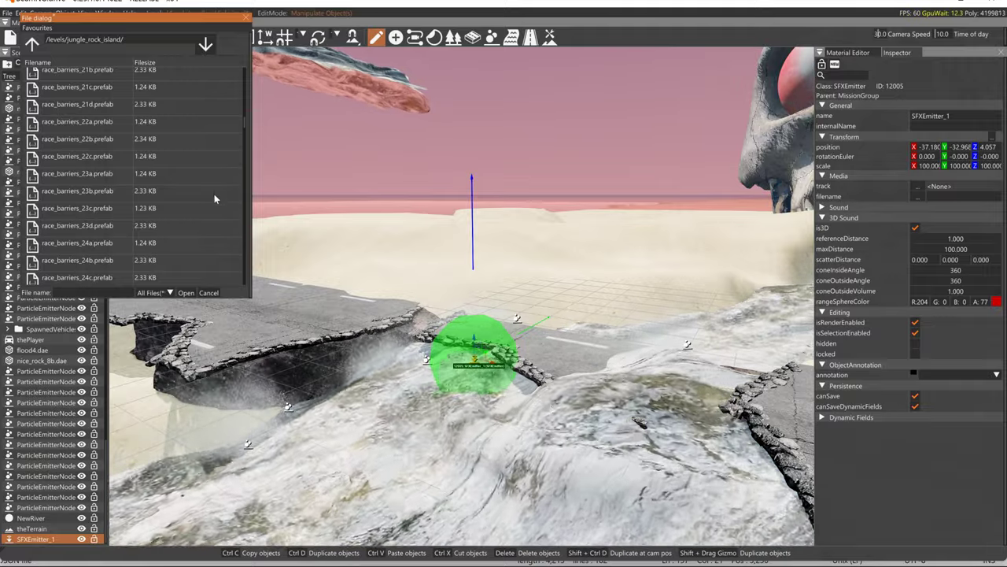
left_click(211, 292)
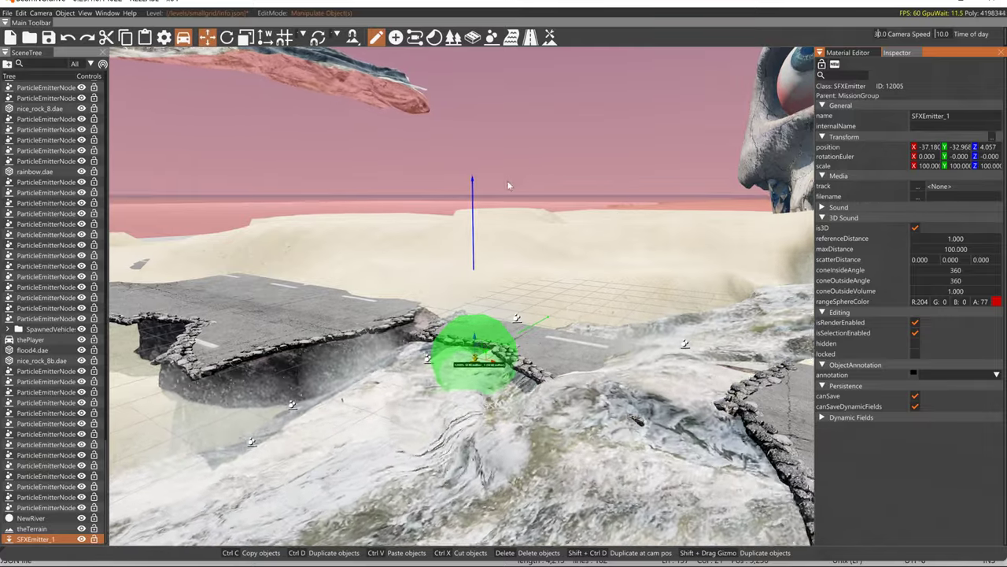
Set the sound emitter's reference distance to 16.7 and its maximum distance to 90
key("s")
key("s")
key("a")
right_click_drag(543, 318, 700, 315)
right_click_drag(566, 339, 612, 324)
key("w")
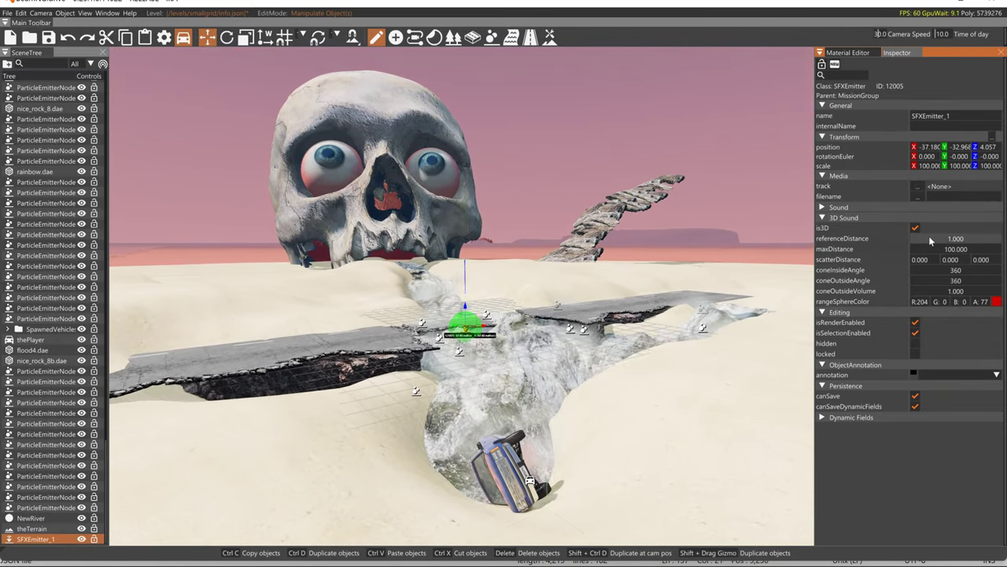
left_click_drag(931, 239, 949, 241)
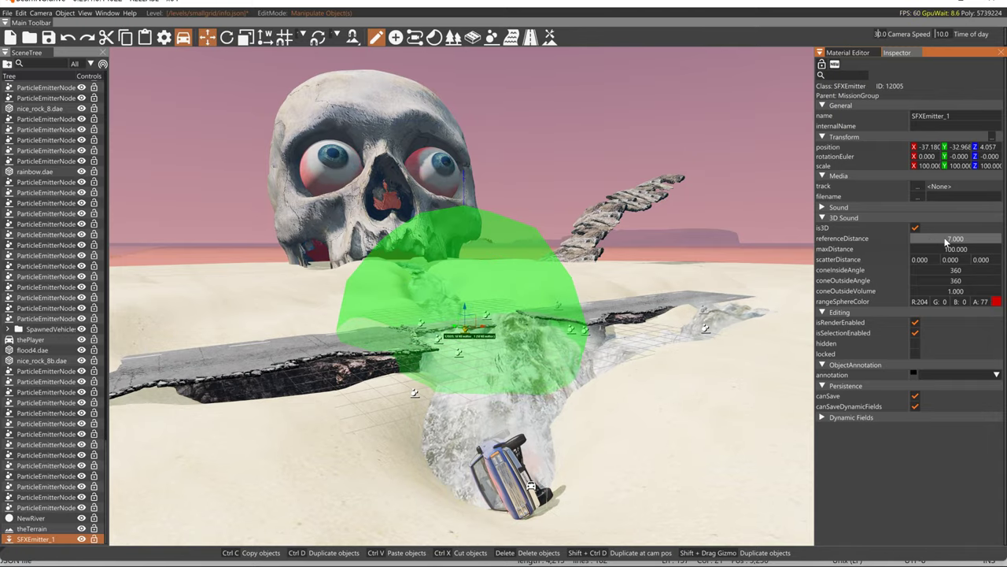
key("s")
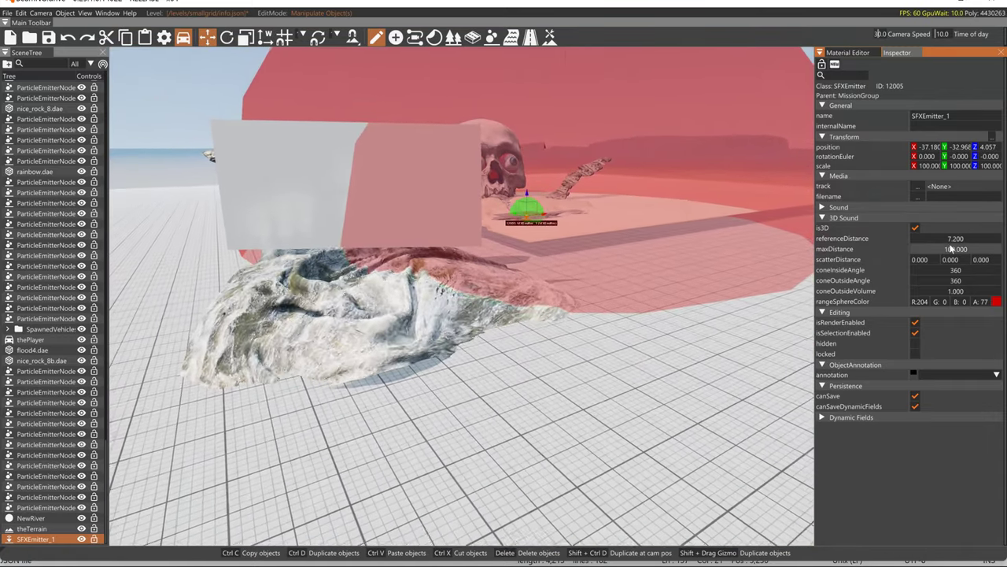
left_click_drag(951, 250, 989, 245)
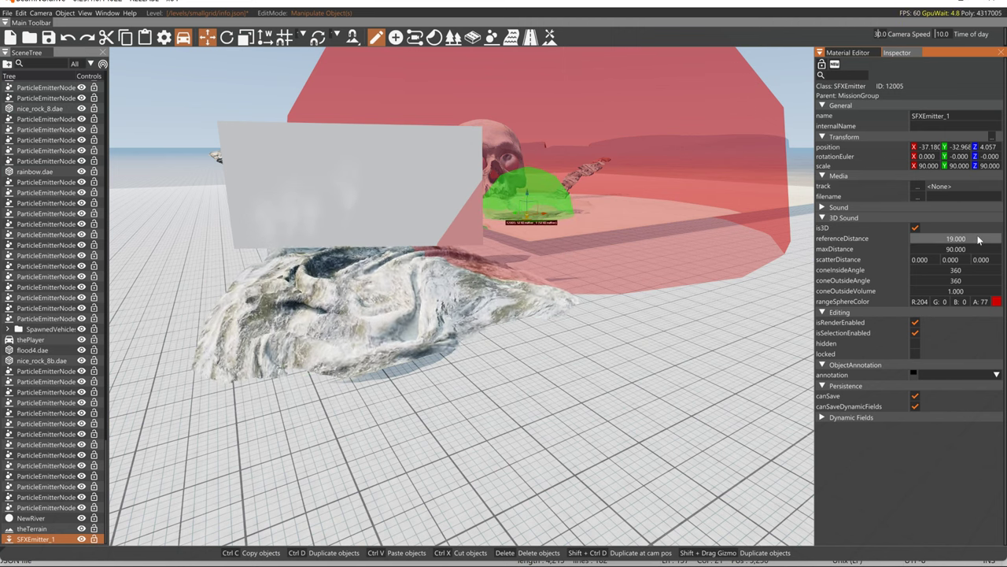
left_click_drag(971, 246, 973, 239)
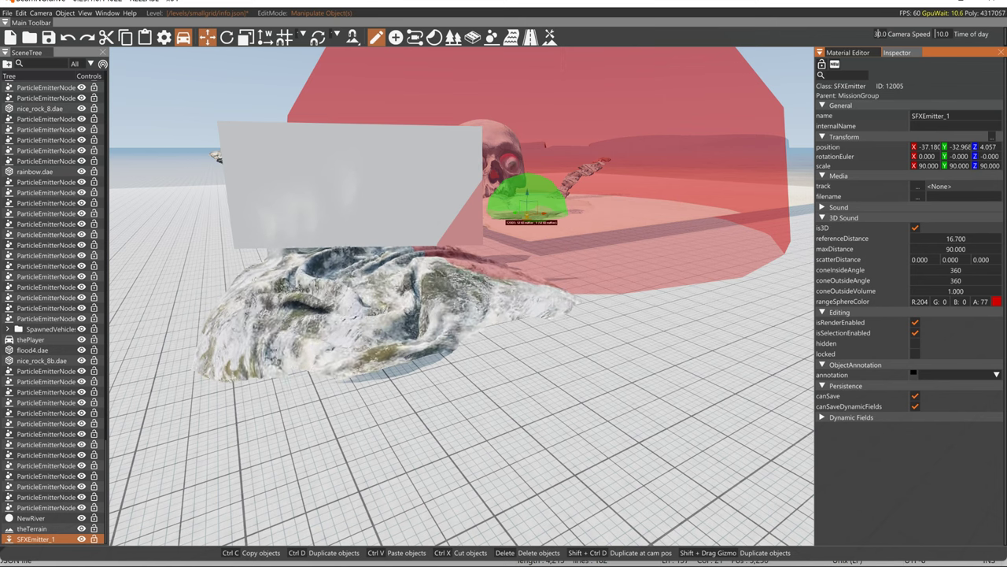
Check the emitter with is3D off and on, show its Sound settings, and delete the emitter
left_click(914, 228)
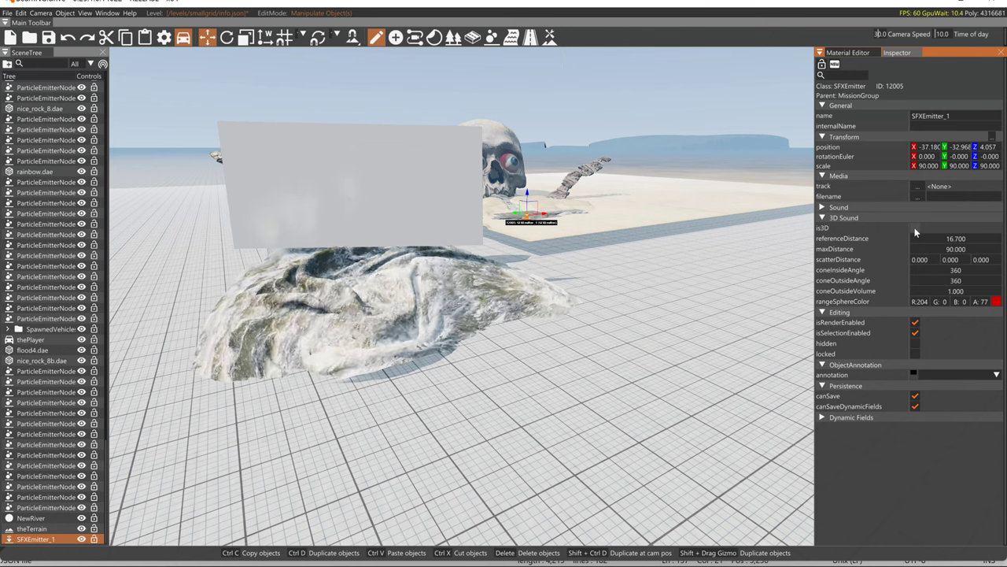
left_click(915, 227)
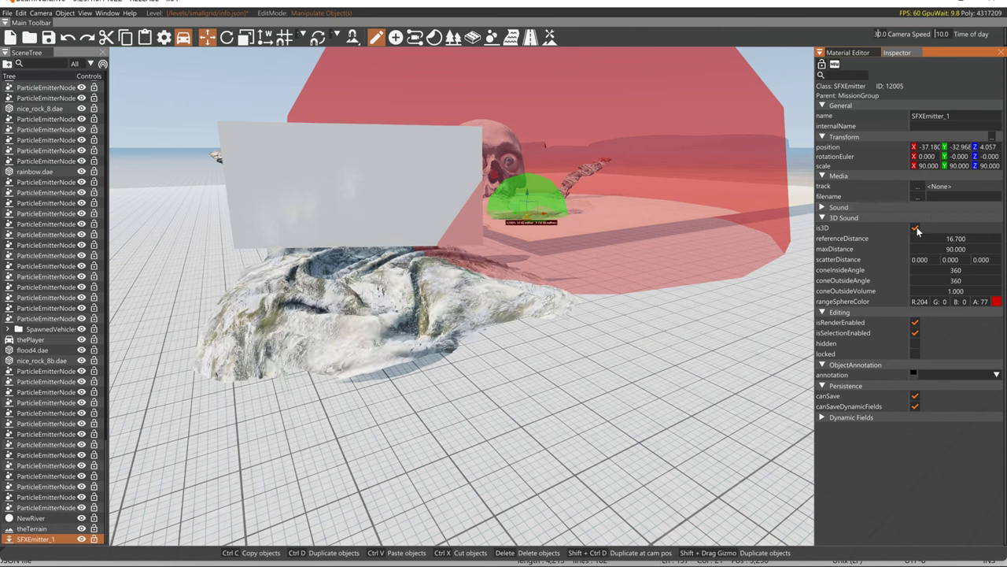
left_click(834, 209)
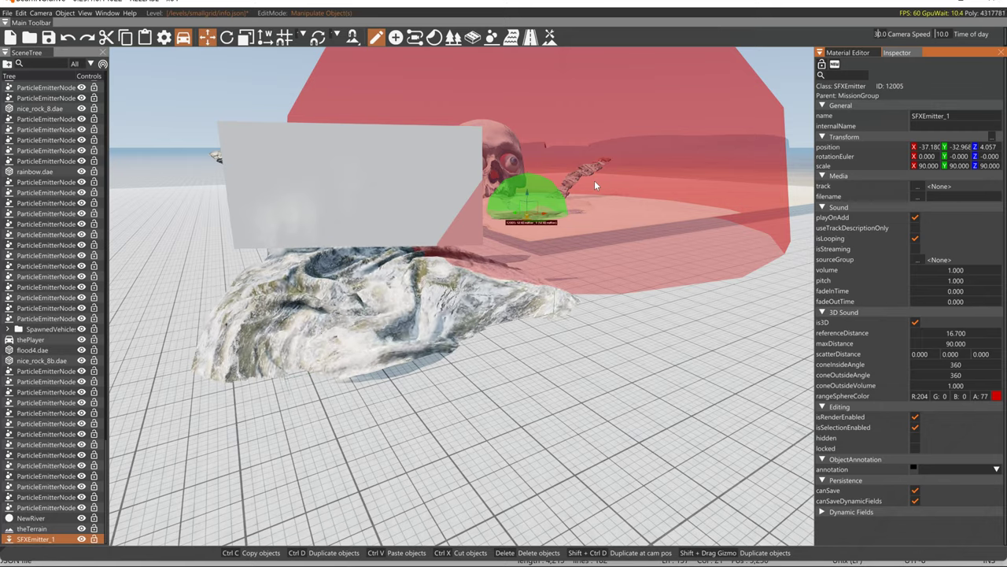
key("Delete")
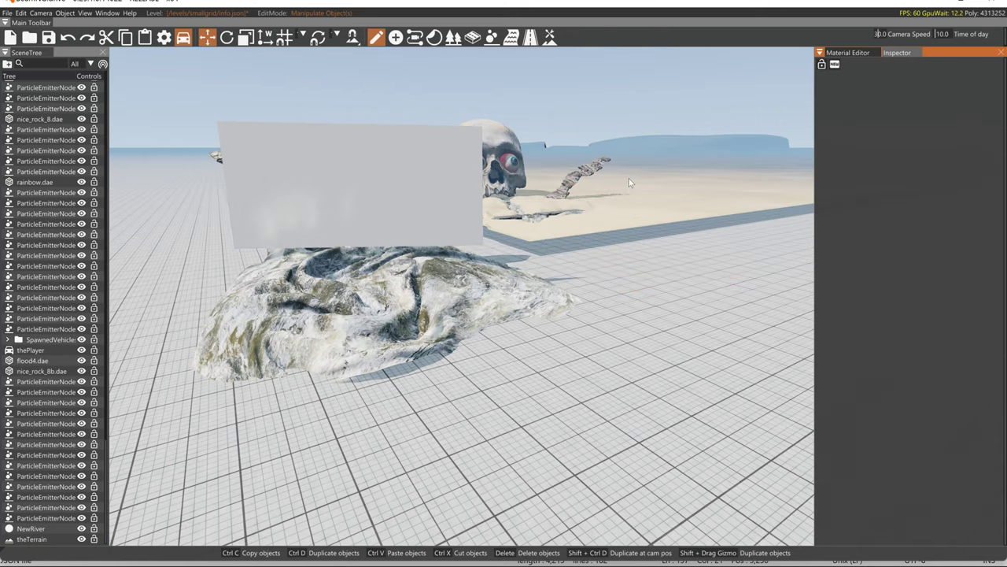
Set the color map of the blank rainbow.dae plane's material to rainbow.dds from the smallgrid level's art/Flood folder
key("w")
right_click_drag(244, 297, 321, 236)
left_click(320, 236)
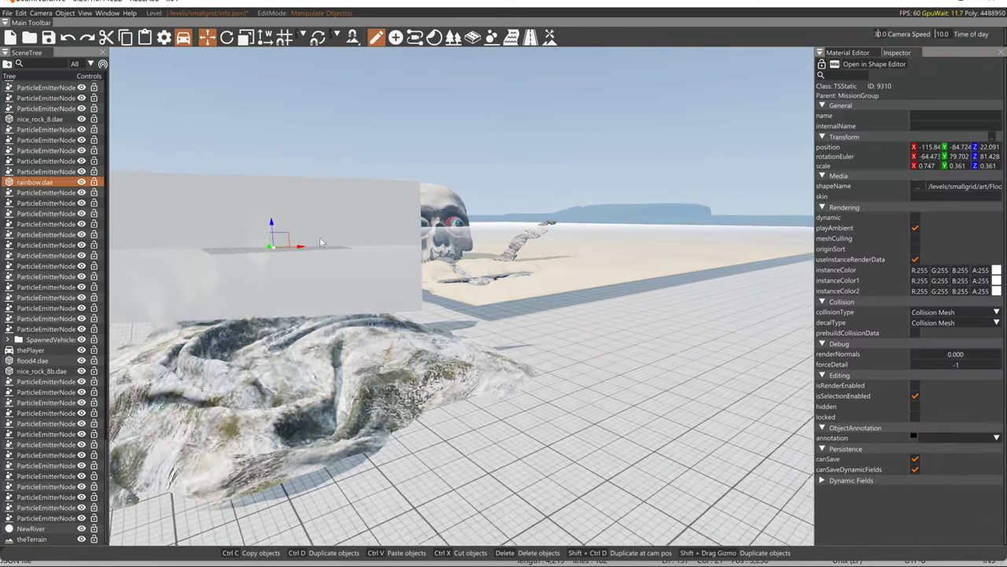
key("w")
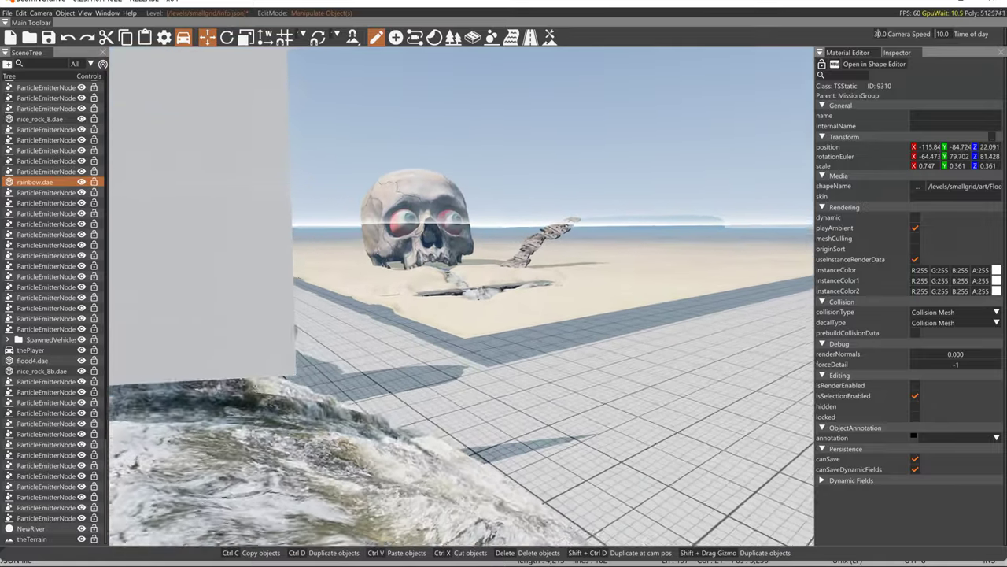
right_click_drag(507, 222, 163, 231)
key("s")
key("a")
right_click_drag(472, 220, 609, 149)
key("w")
key("w")
right_click_drag(524, 188, 507, 261)
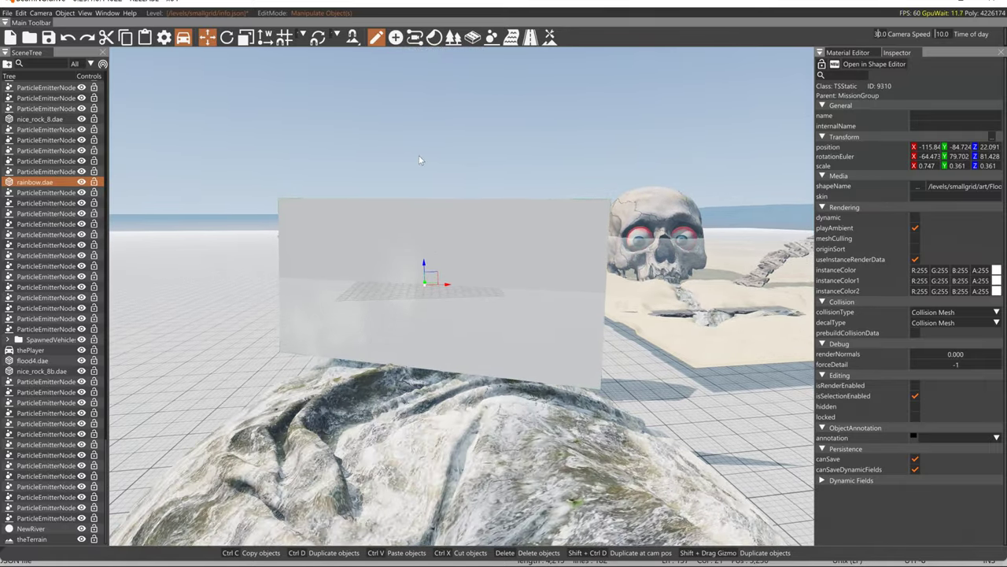
left_click(838, 53)
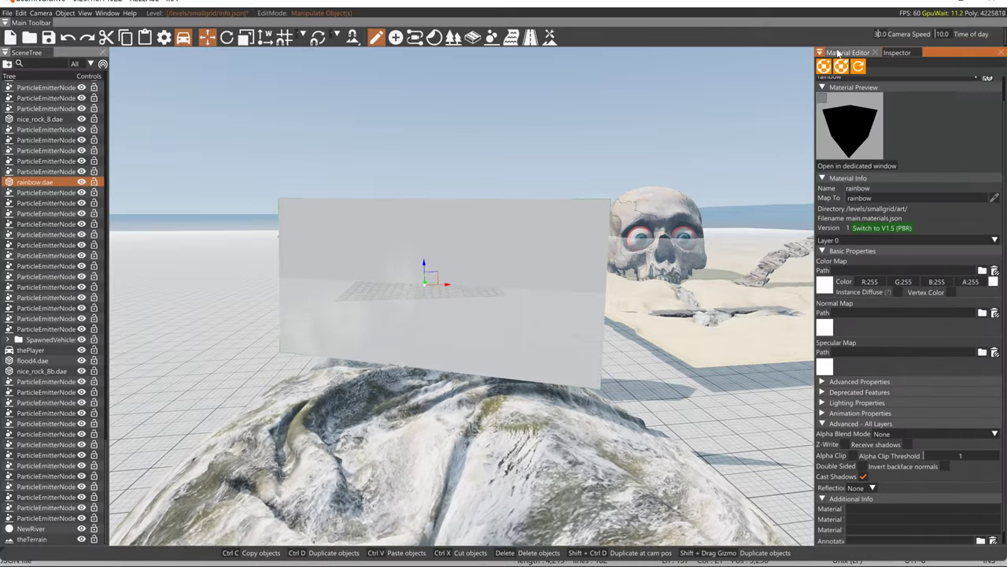
left_click(827, 288)
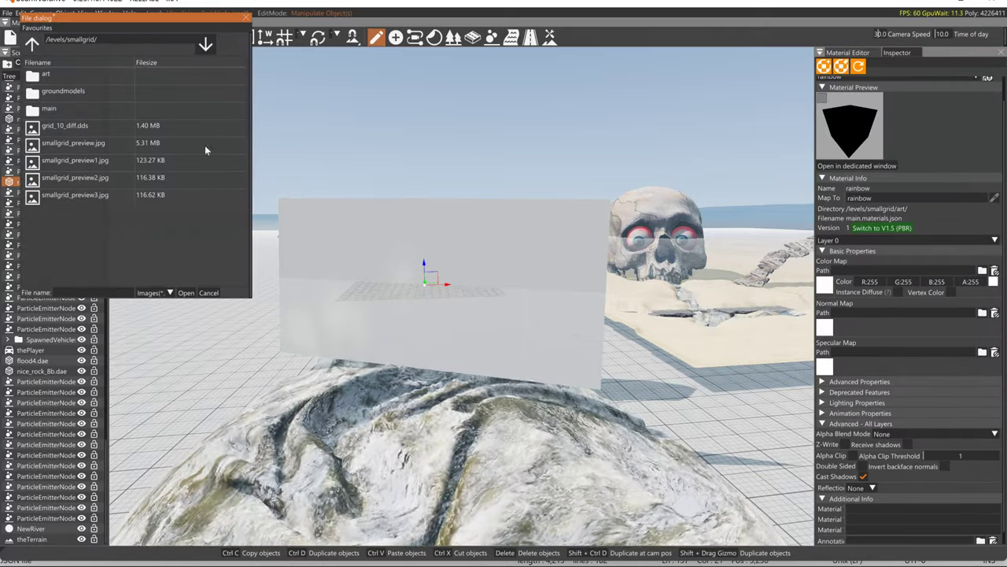
double_click(53, 73)
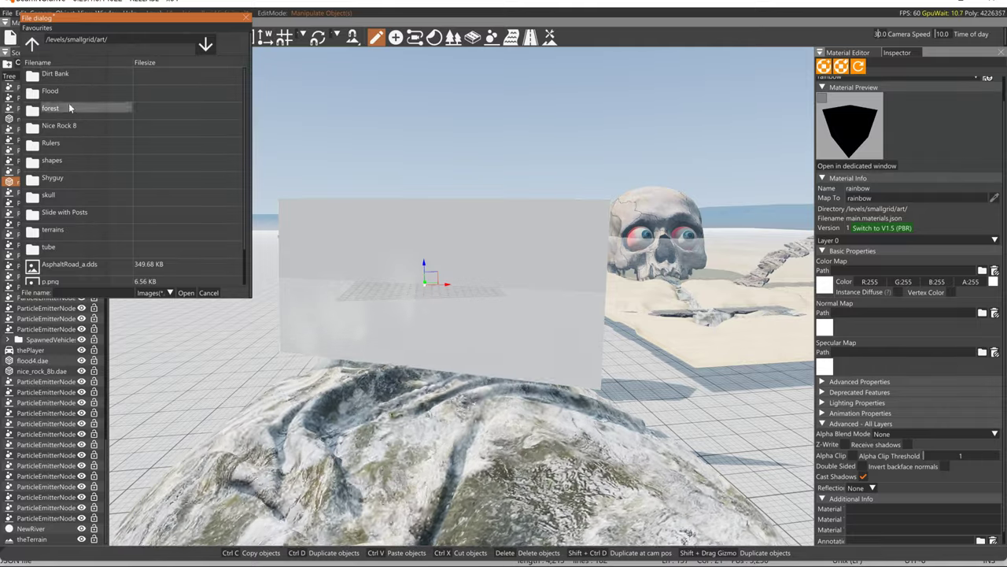
double_click(64, 92)
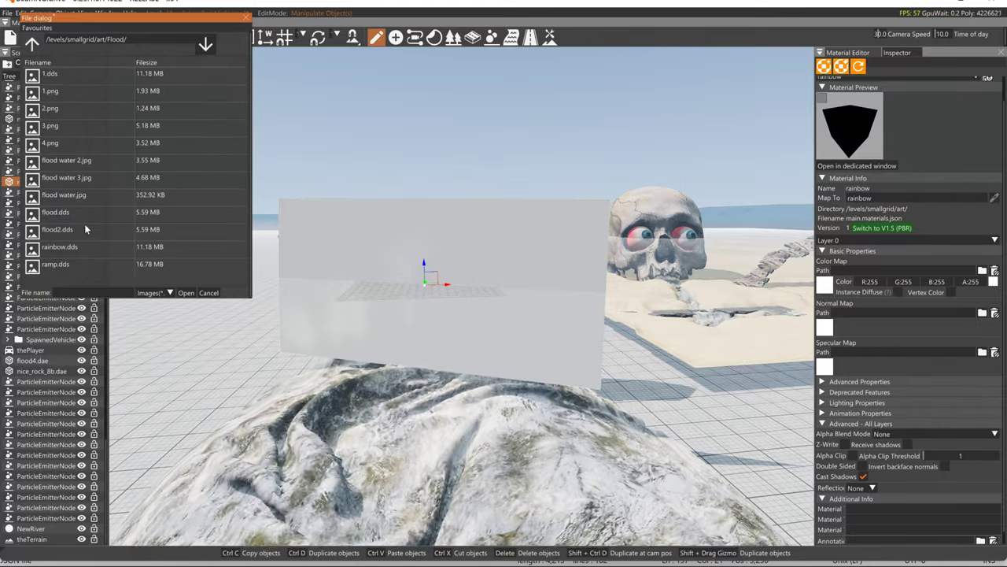
left_click(55, 248)
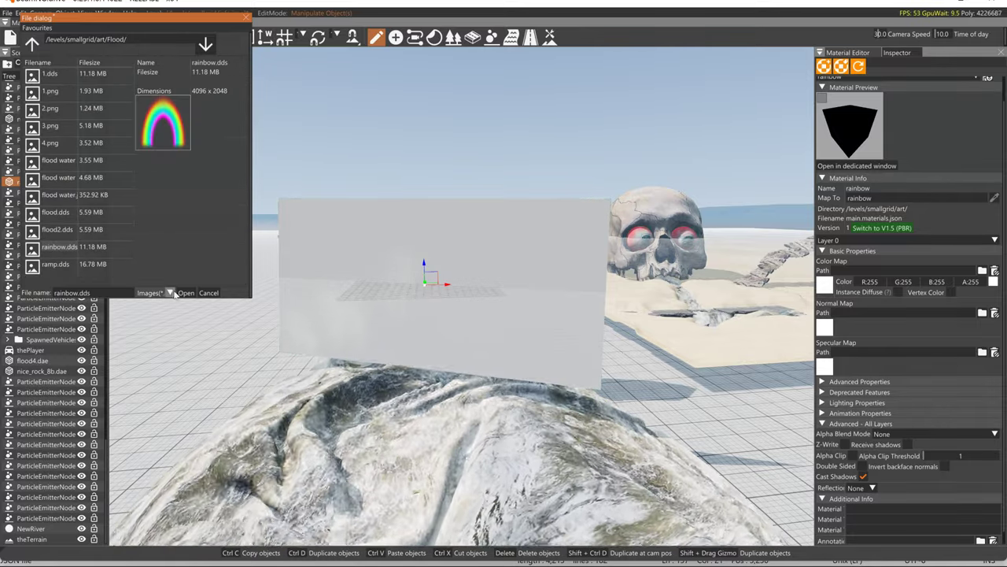
left_click(186, 293)
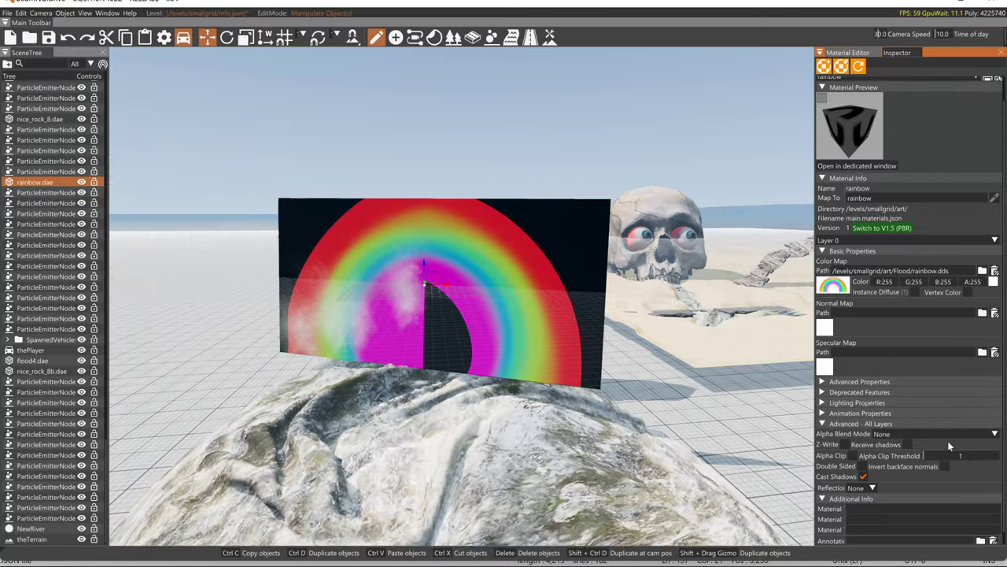
Set the rainbow material's alpha blend mode to LerpAlpha and its color alpha to 119
left_click(924, 435)
left_click(897, 465)
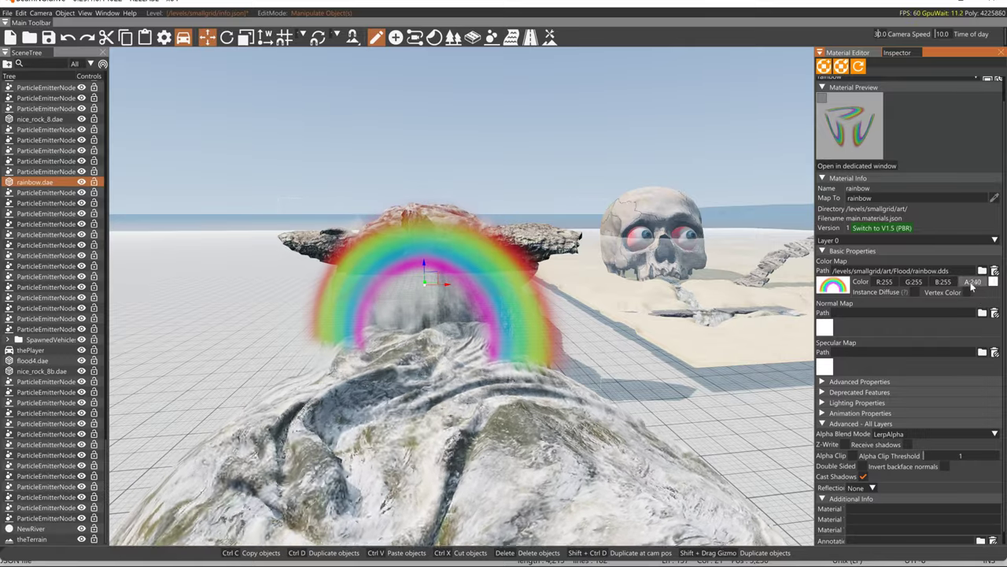
left_click_drag(973, 284, 944, 285)
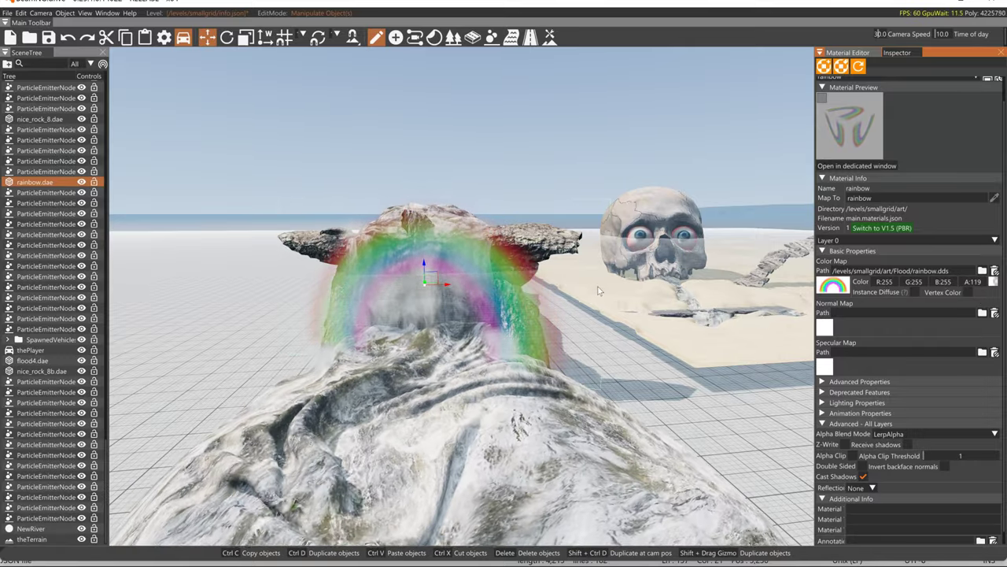
Duplicate the rainbow plane twice away from the waterfall rock and delete the second copy
key("d")
right_click_drag(503, 260, 471, 263)
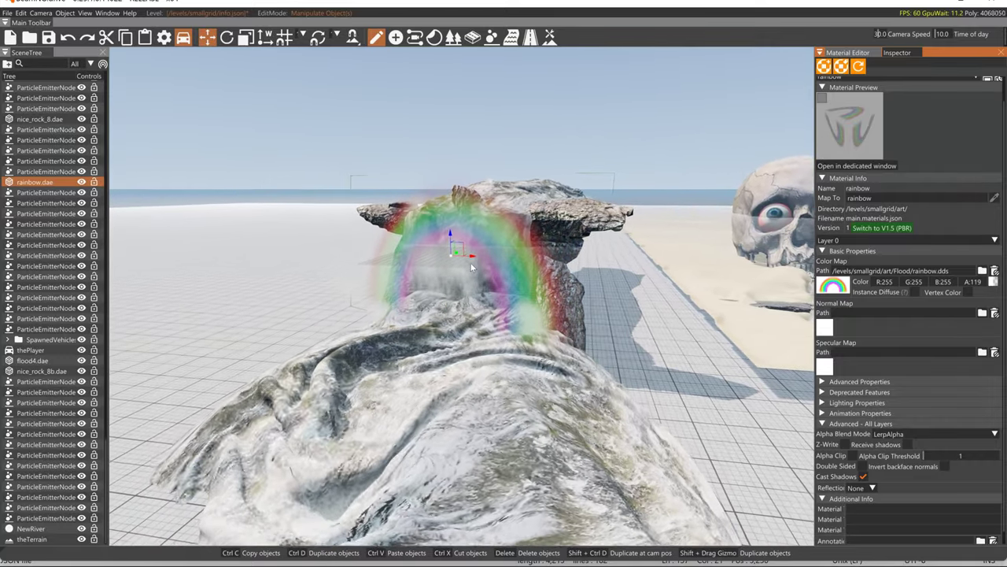
left_click_drag(472, 261, 811, 265, "shift")
right_click_drag(606, 324, 439, 248)
key("d")
left_click_drag(438, 248, 563, 301, "shift")
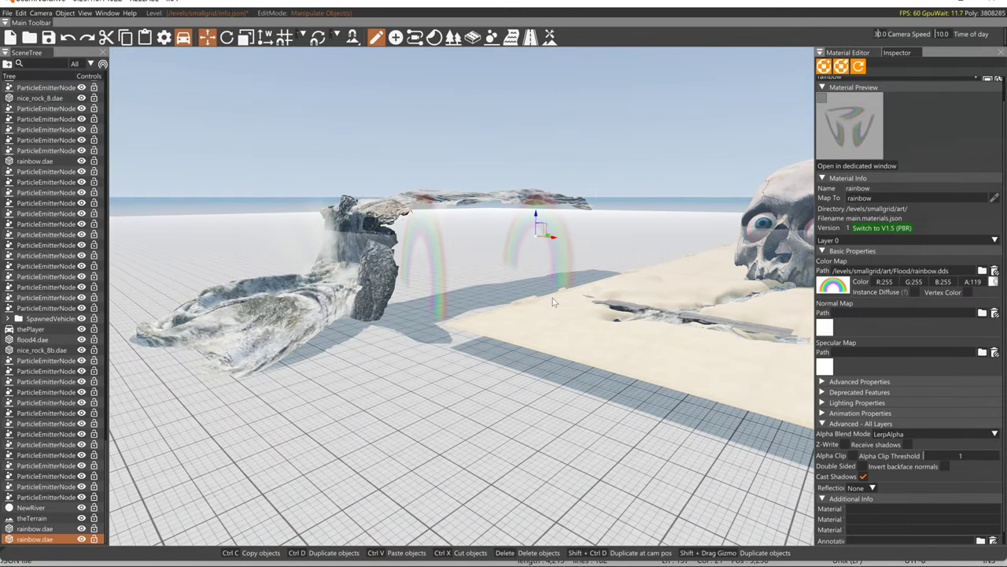
key("Delete")
Move the remaining rainbow copy over the sand near the broken road and turn it broadside to the camera
left_click(437, 272)
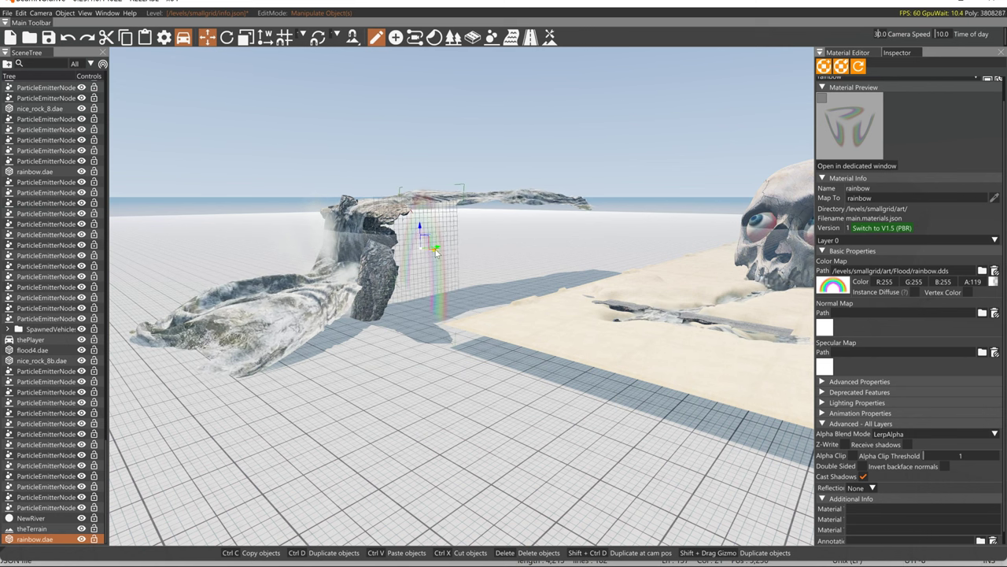
left_click_drag(435, 250, 666, 277)
key("2")
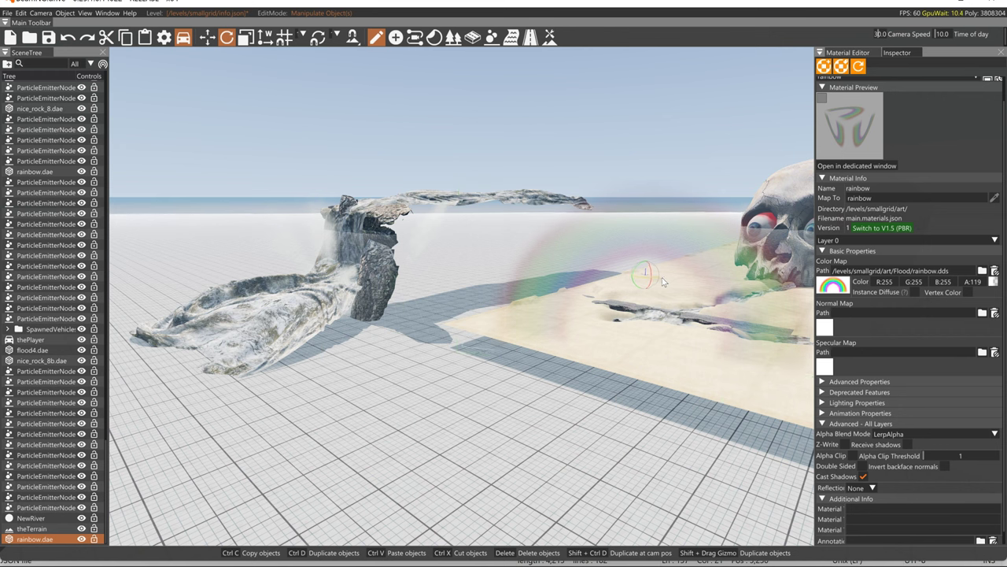
Scale the rainbow copy down to a small arch and lower it onto the broken road
key("4")
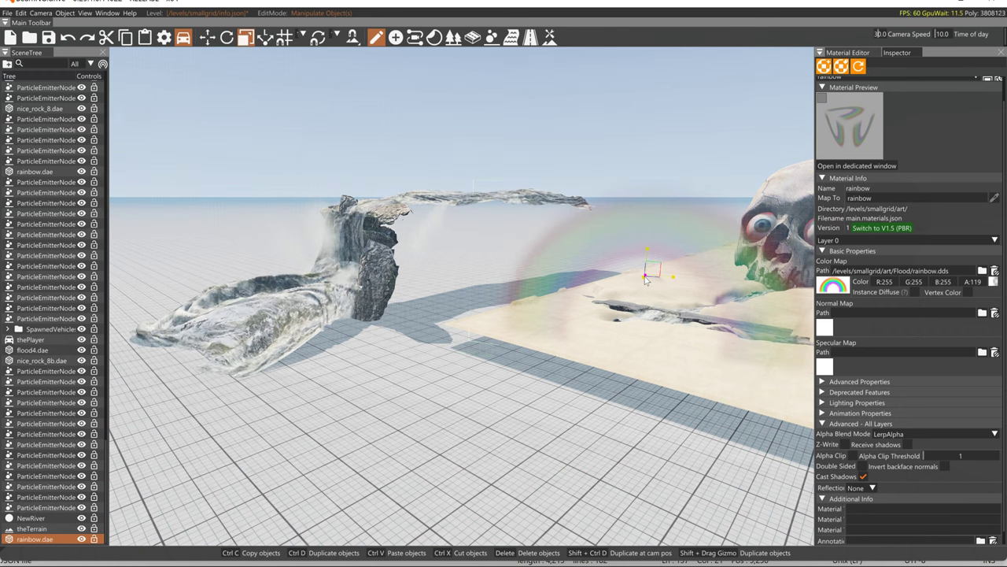
left_click_drag(646, 273, 648, 283)
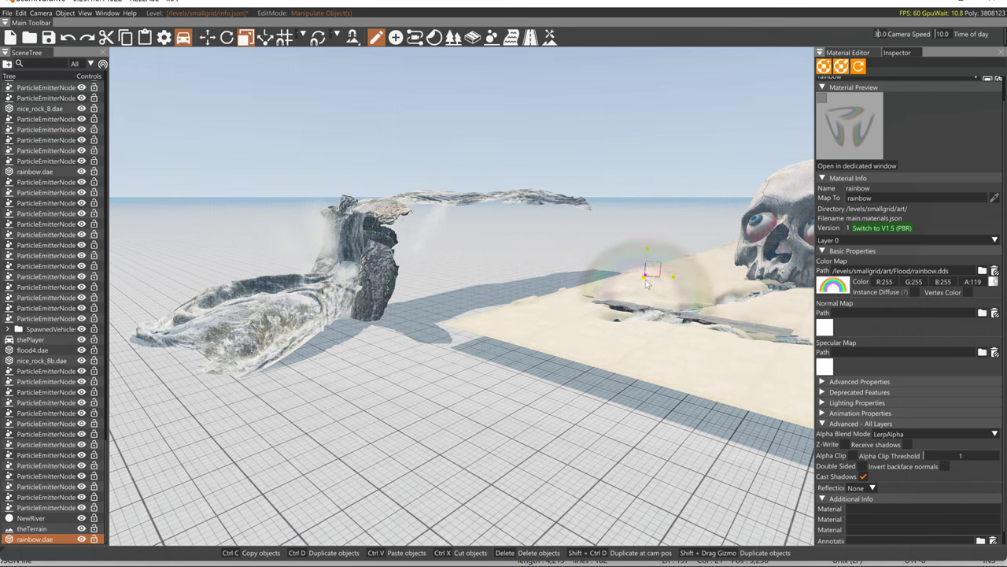
key("2")
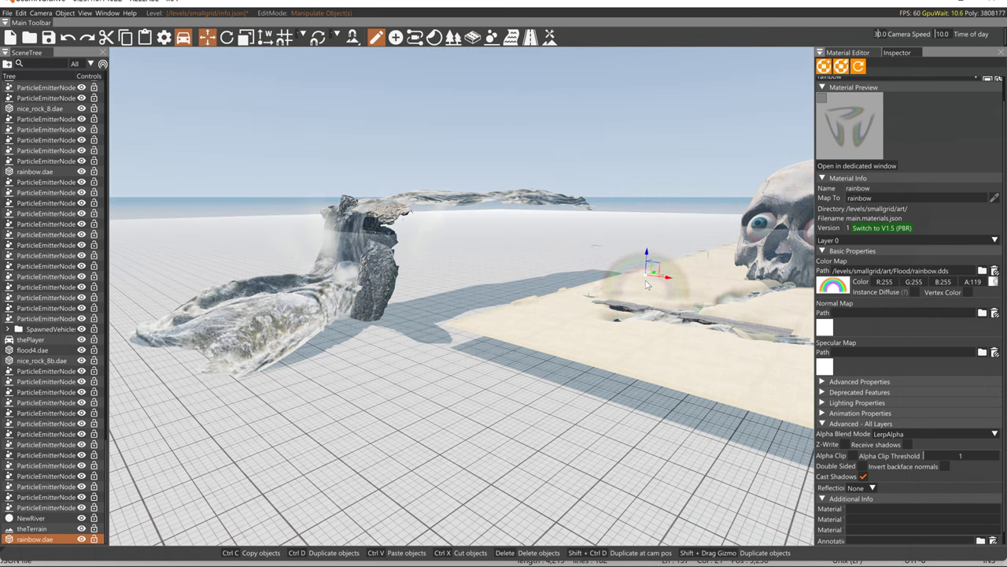
mouse_move(646, 255)
left_mouse_down()
mouse_move(646, 289)
mouse_move(646, 276)
left_mouse_up()
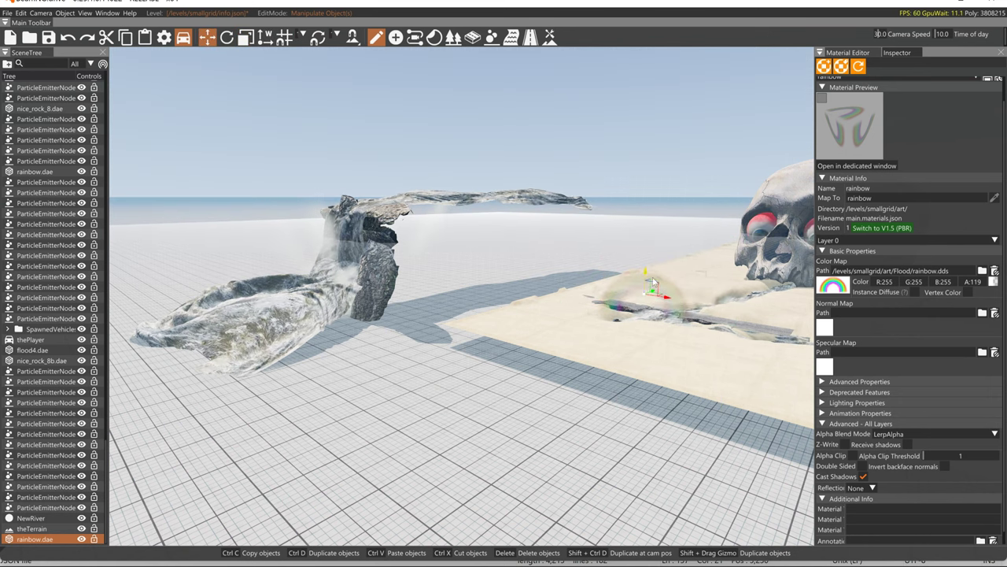
key("3")
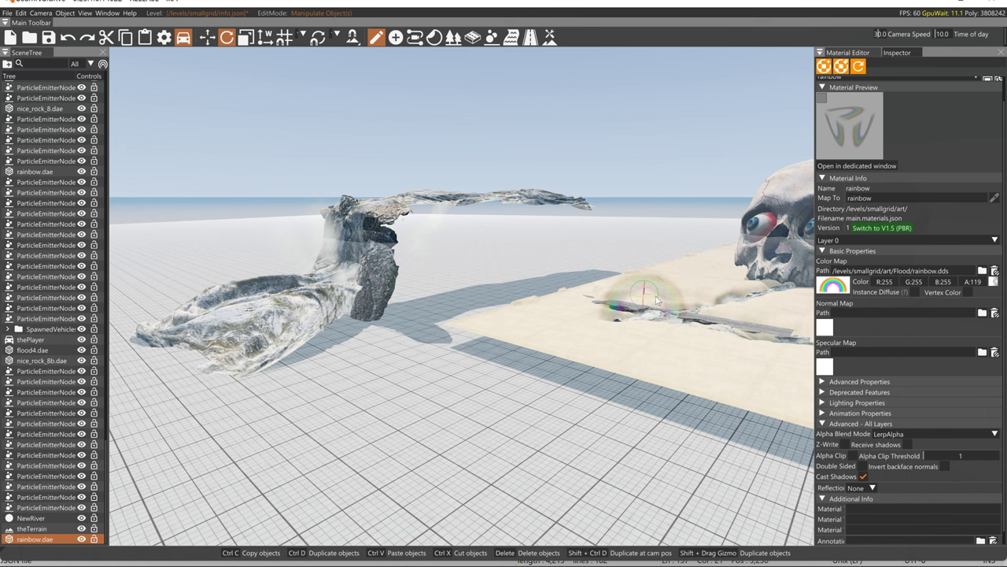
Turn on Emissive in the rainbow material's lighting properties and check the rainbow from other sides of the scene
left_click(850, 402)
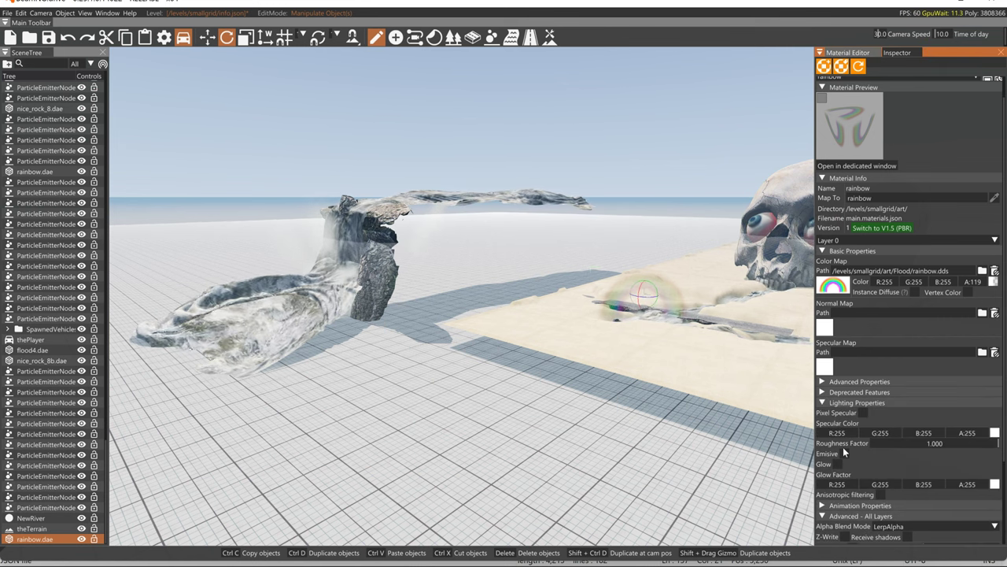
left_click(722, 419)
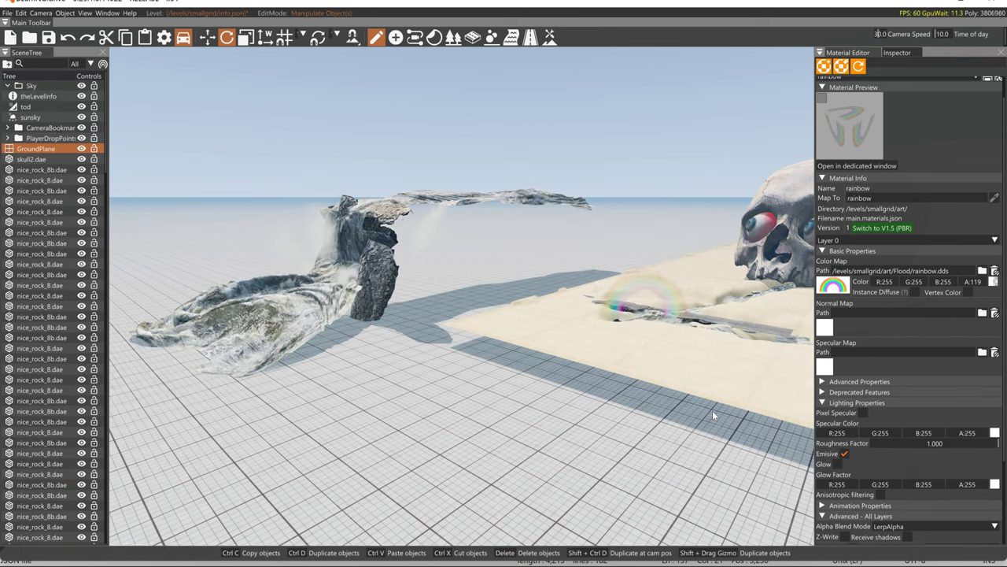
right_click_drag(714, 414, 818, 465)
key("w")
key("a")
right_click_drag(462, 296, 772, 284)
key("a")
right_click_drag(669, 359, 376, 219)
key("d")
Select the small rainbow and turn on Double Sided for its material
left_click(382, 224)
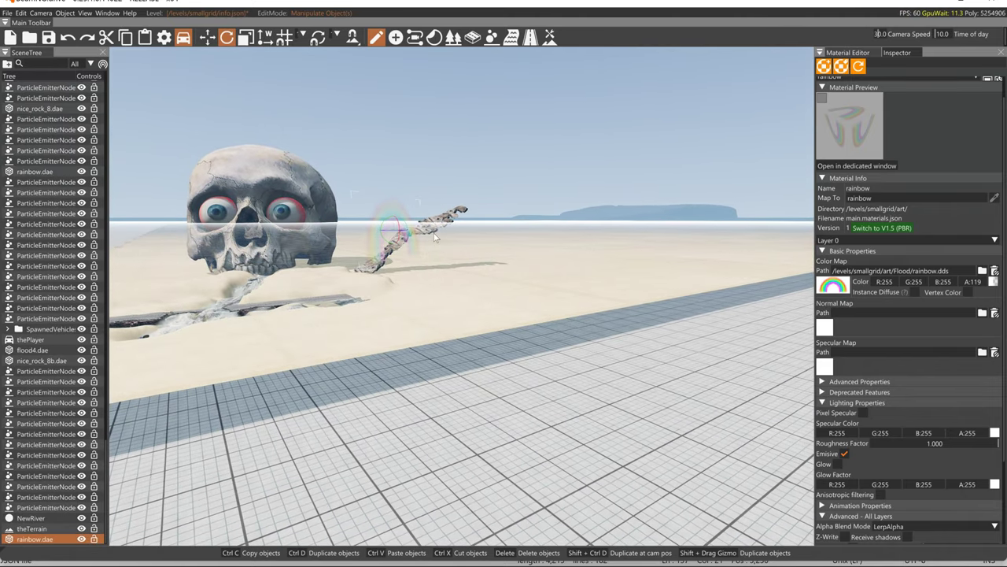
scroll(860, 472, "down", 3)
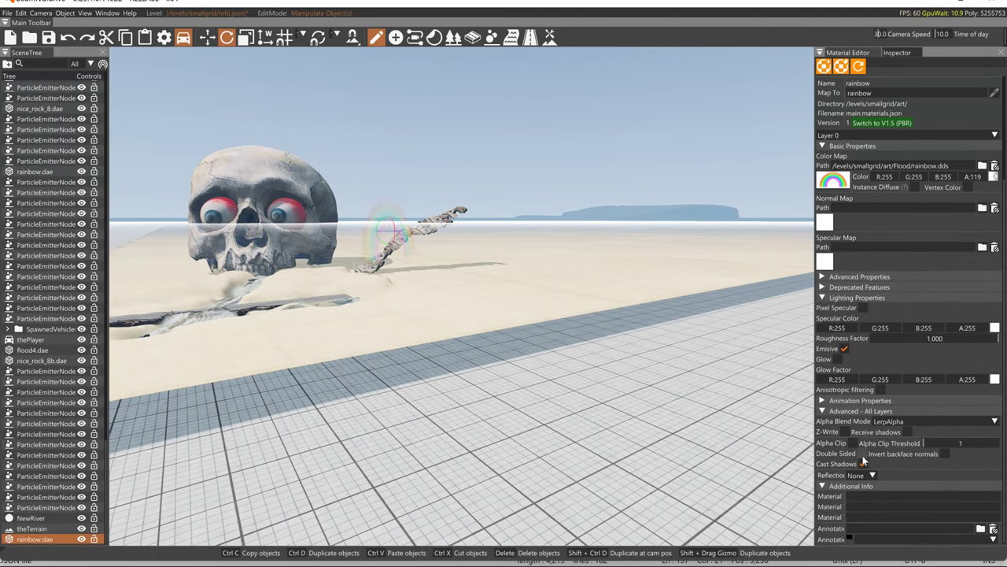
key("a")
right_click_drag(590, 410, 688, 405)
Move the small rainbow past the skull and down to the sand beside the flooded broken road
key("1")
left_click_drag(510, 223, 223, 248)
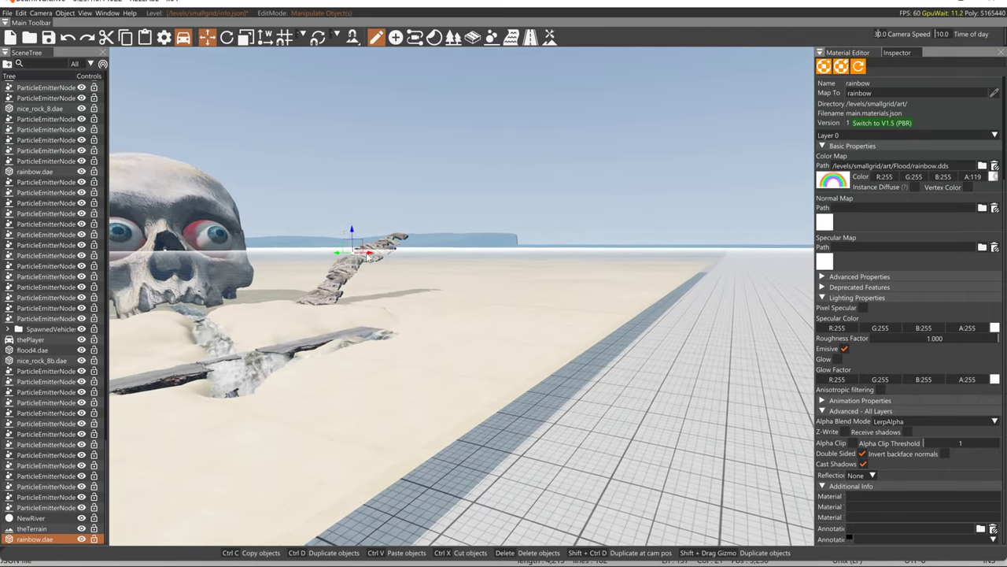
left_click_drag(373, 257, 354, 269)
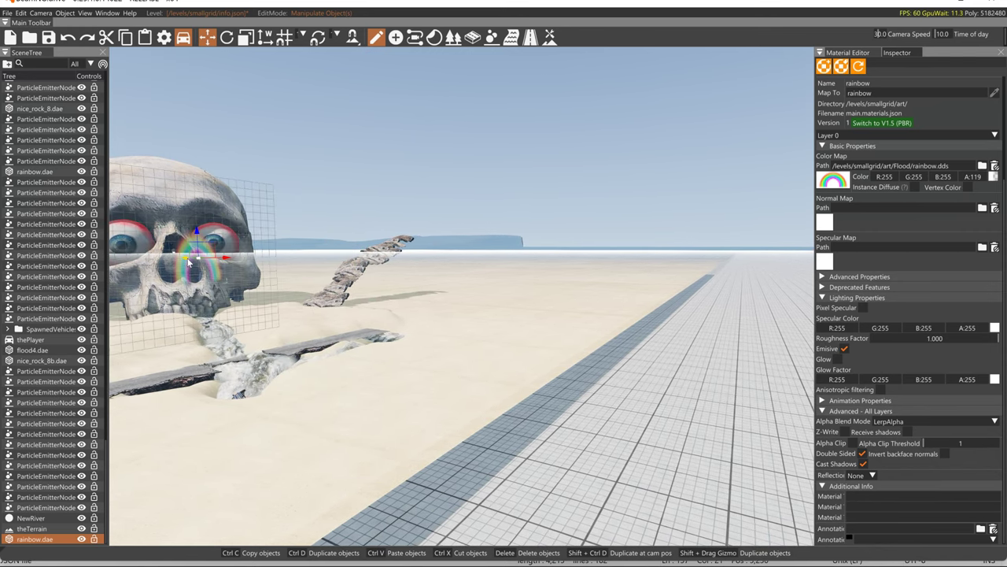
left_click_drag(250, 251, 253, 338)
mouse_move(537, 250)
right_mouse_down()
mouse_move(472, 260)
mouse_move(536, 250)
right_mouse_up()
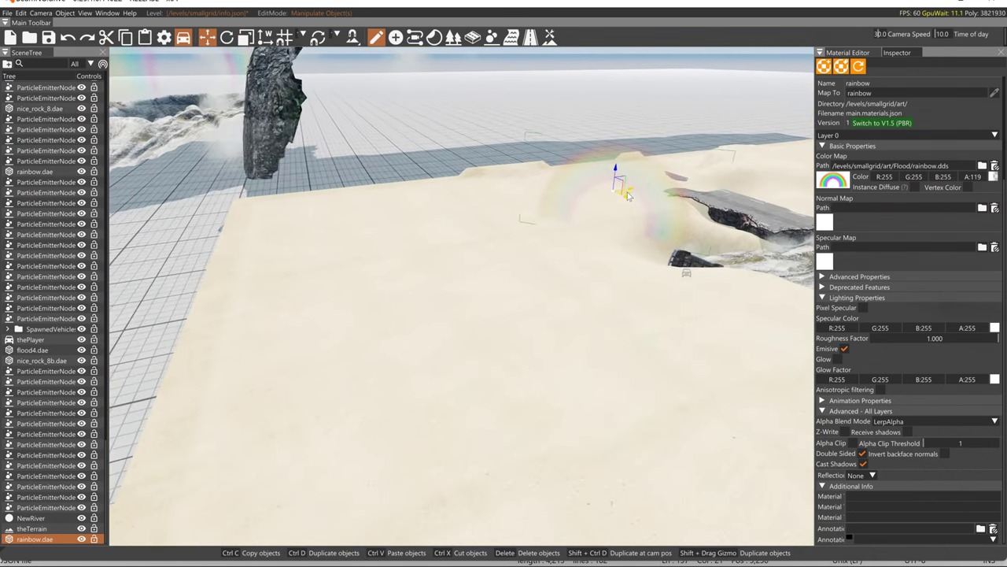
left_click(662, 195)
left_click(660, 195)
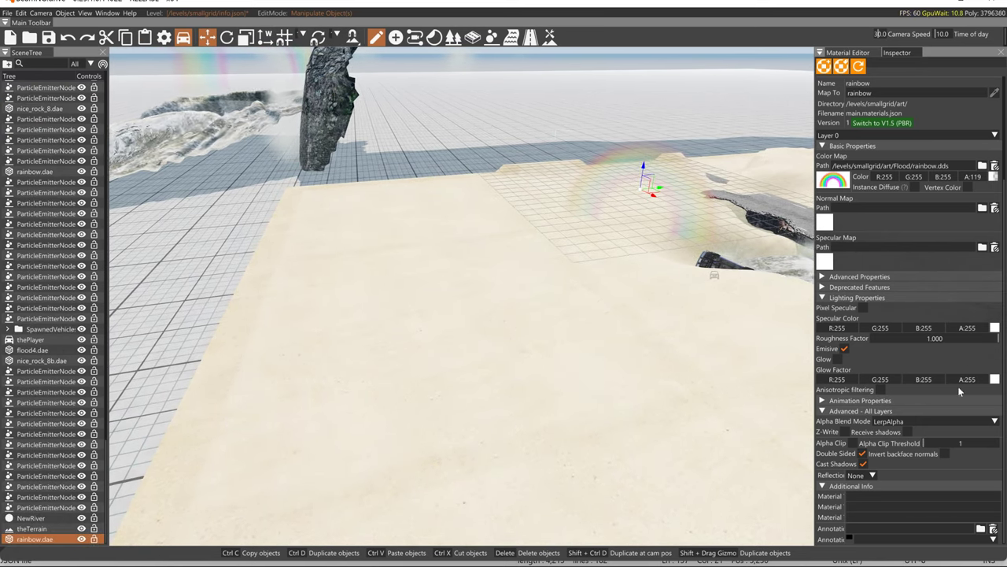
Set the rainbow material's alpha blend mode to None
left_click(951, 414)
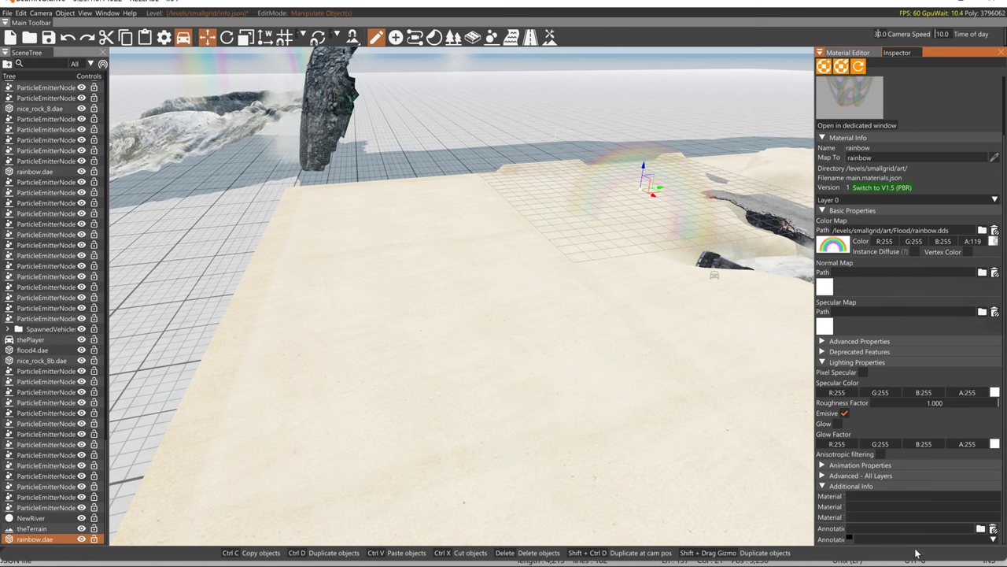
left_click(846, 475)
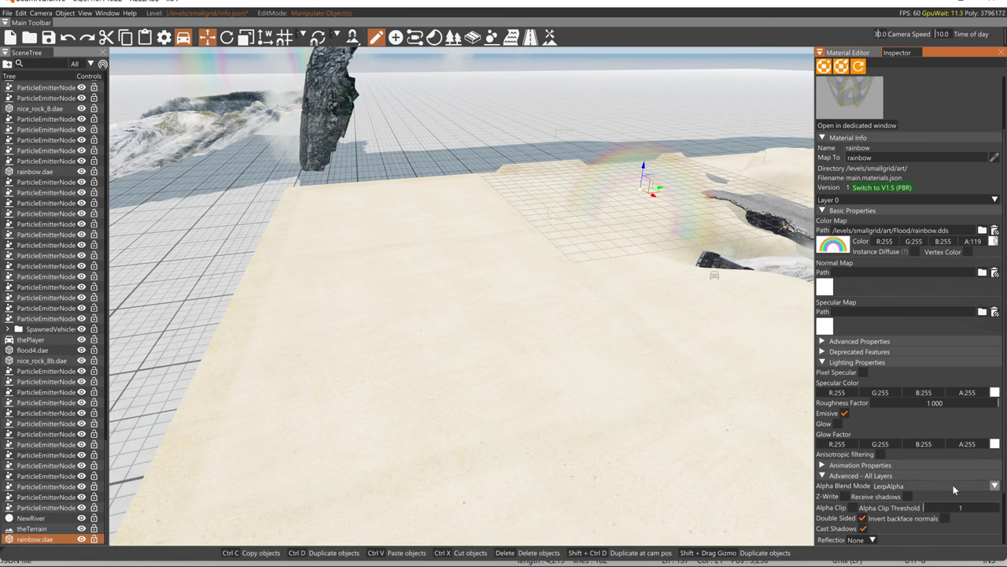
left_click(953, 485)
left_click(887, 498)
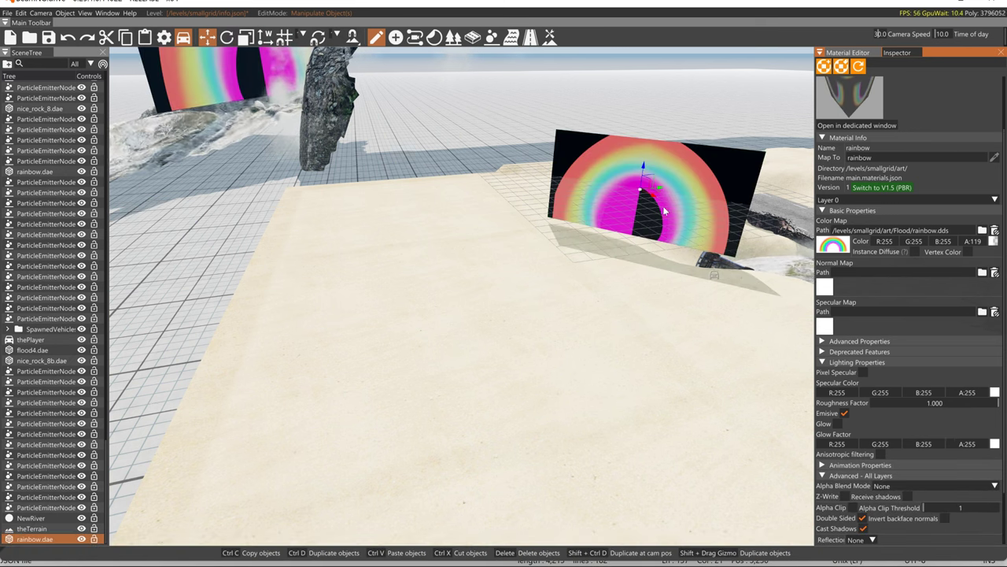
Move the opaque rainbow plane across the sand to above the flood water at the broken road
left_click_drag(655, 198, 730, 233)
key("w")
right_click_drag(731, 233, 775, 223)
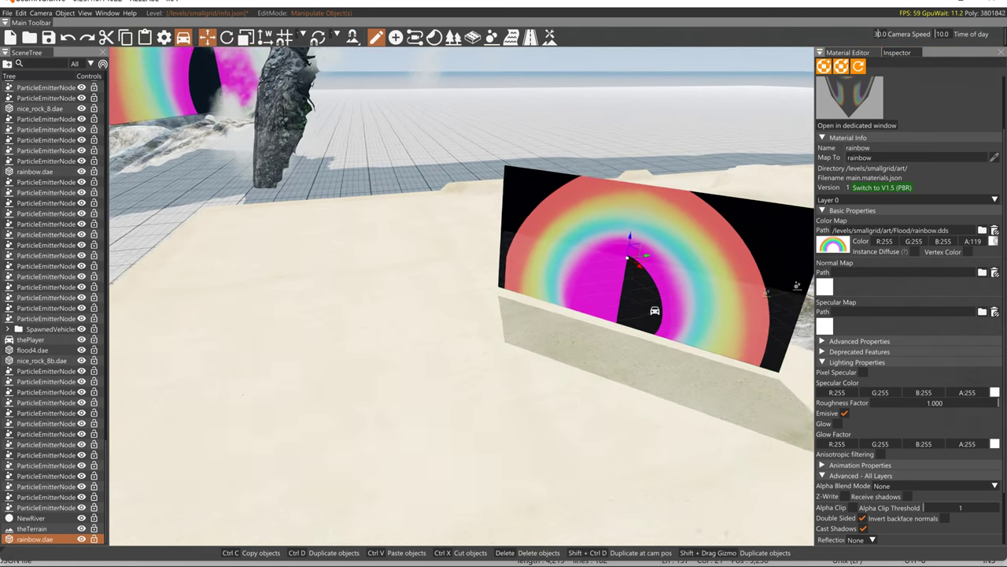
right_click_drag(633, 285, 678, 289)
key("d")
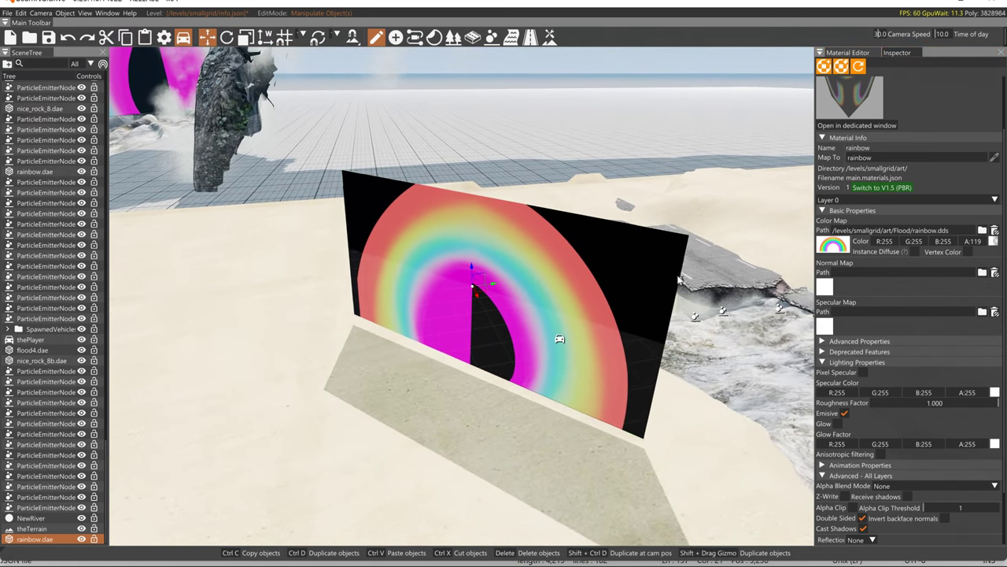
key("alt+Return")
key("s")
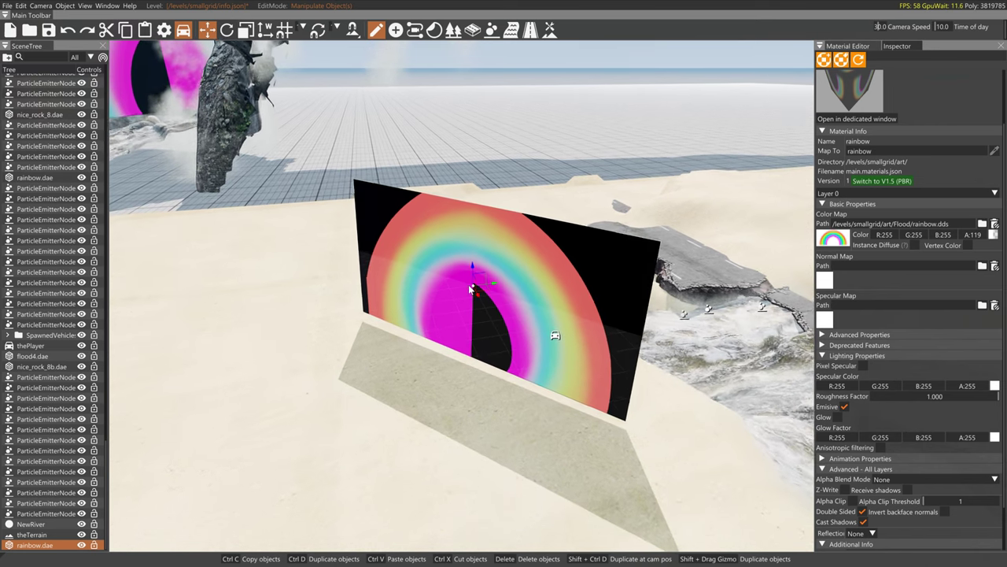
left_click_drag(470, 288, 763, 252)
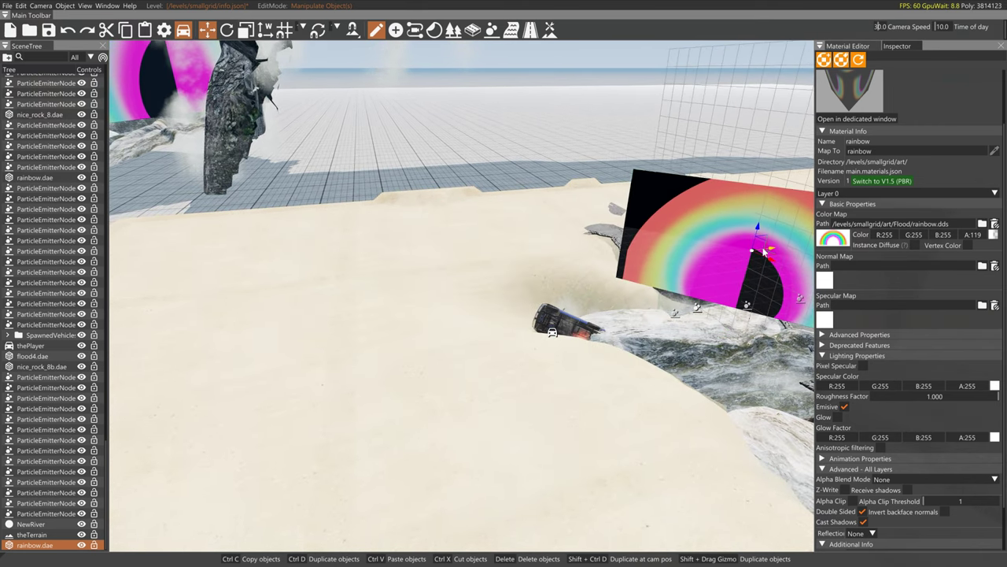
Lower the rainbow plane so that its base sinks into the flood water behind the pickup
right_click_drag(763, 251, 776, 248)
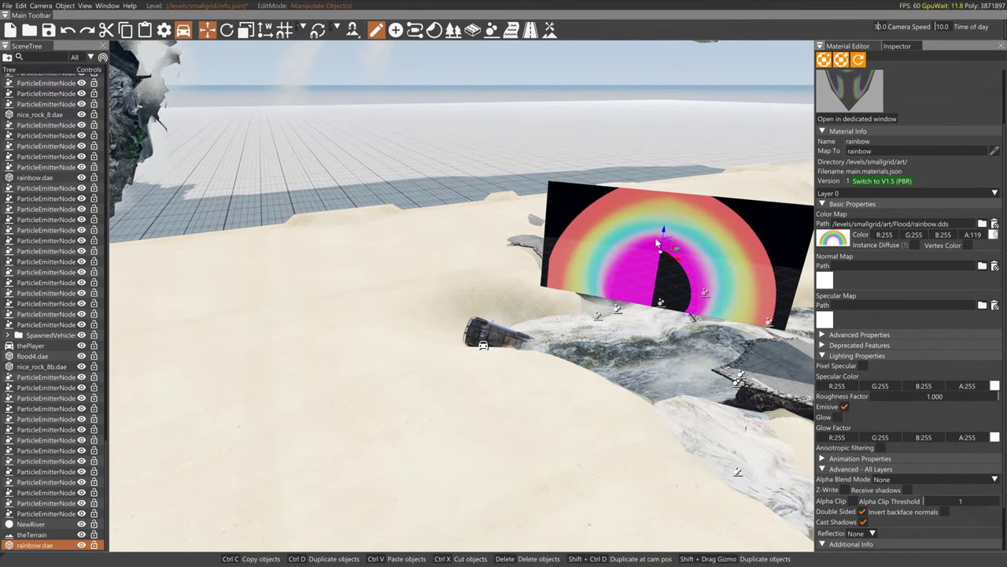
left_click_drag(658, 244, 657, 282)
key("2")
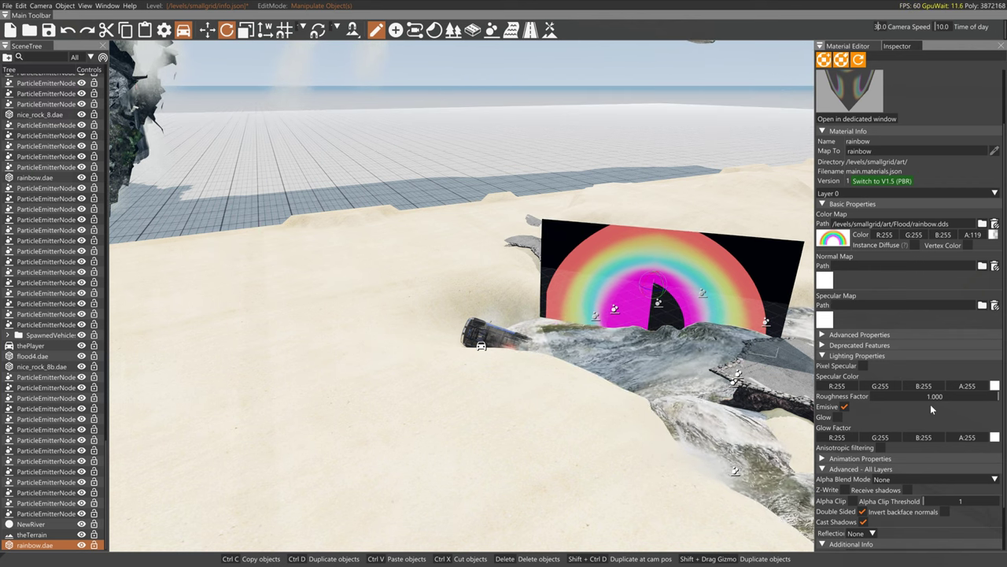
Try the Add alpha blend mode on the rainbow material and settle on LerpAlpha
left_click(926, 480)
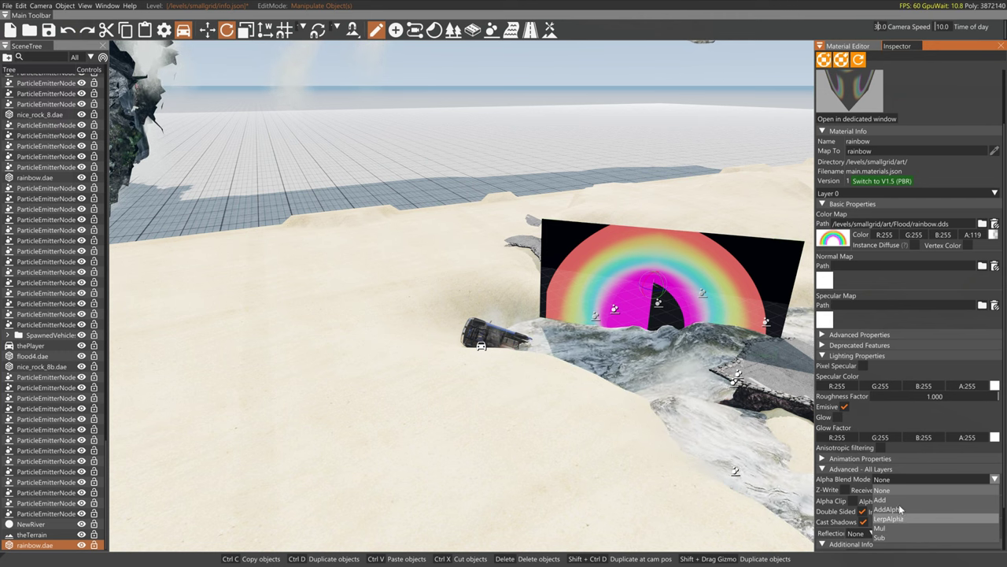
left_click(898, 500)
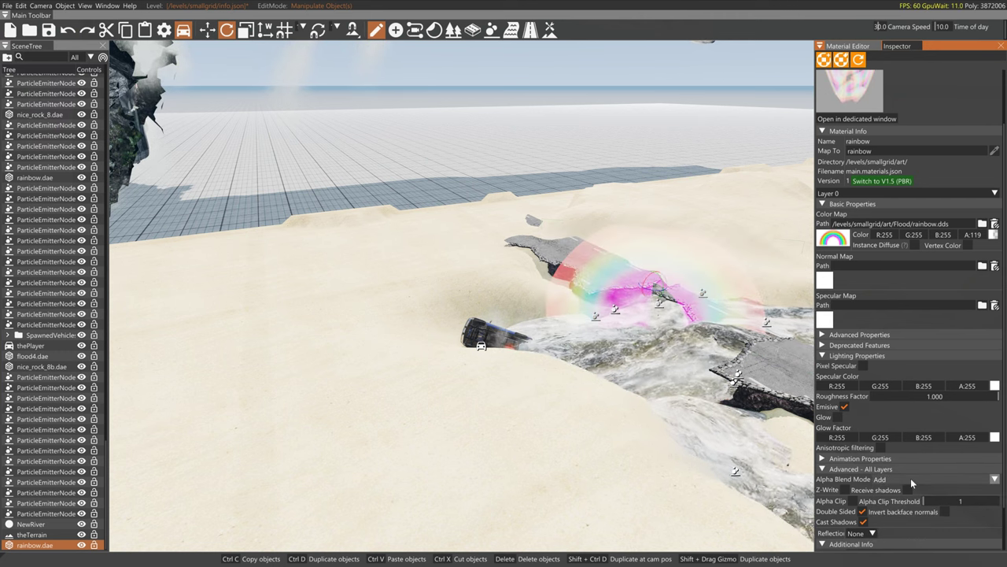
left_click(911, 478)
left_click(899, 521)
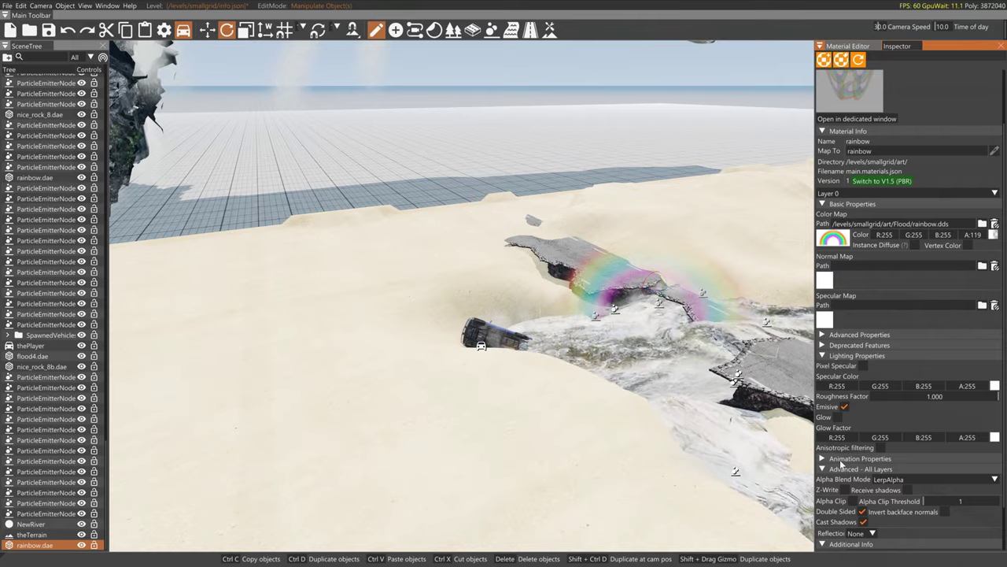
Examine the translucent rainbow over the broken road from several sides and review its material properties
left_click(580, 409)
right_click_drag(580, 409, 763, 403)
key("w")
key("w")
key("a")
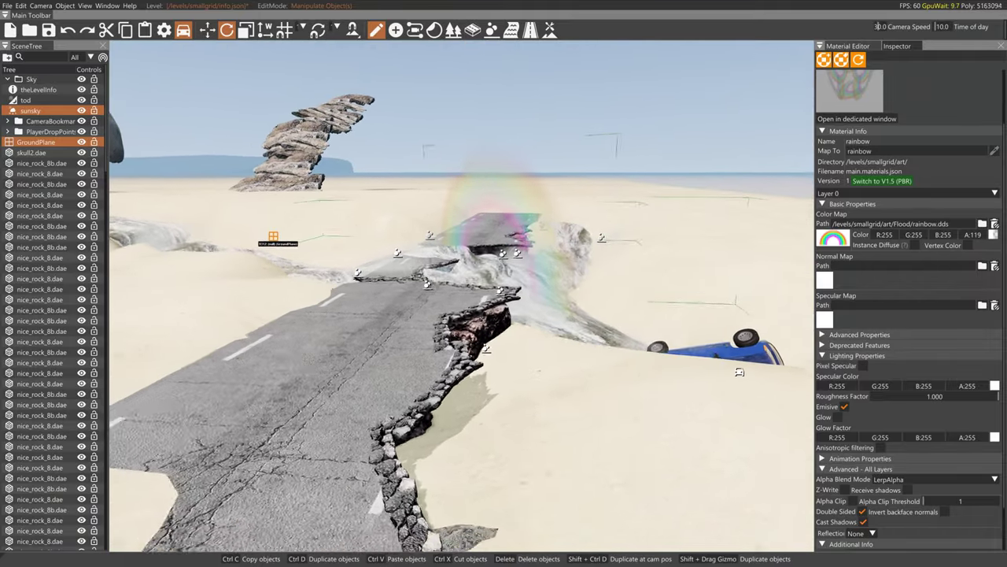
right_click_drag(338, 437, 476, 380)
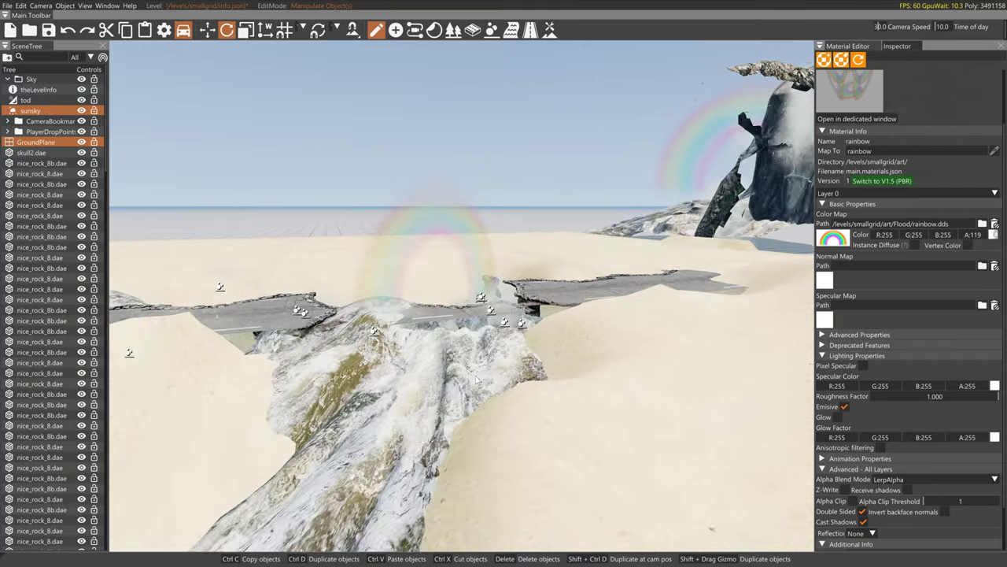
left_click(432, 254)
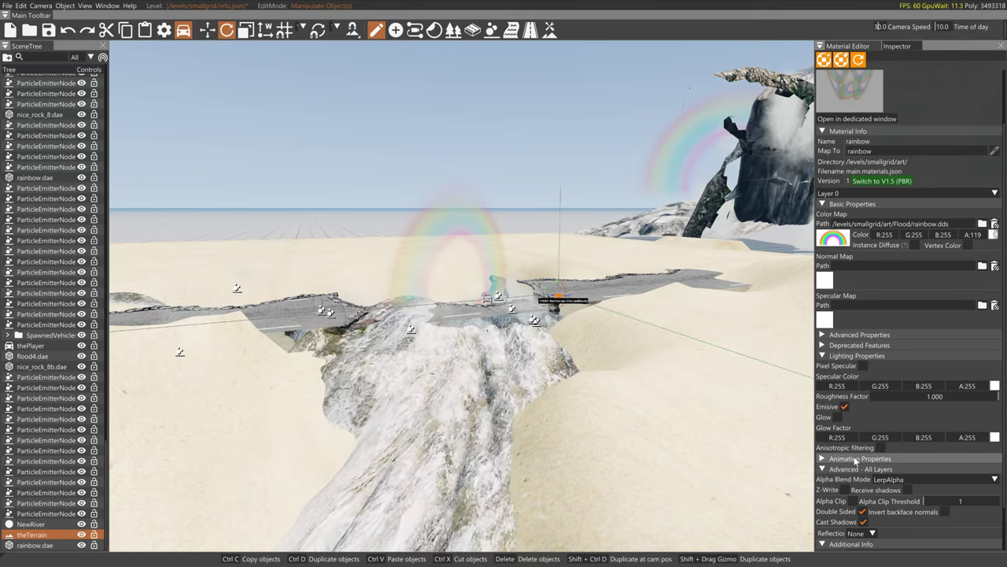
scroll(861, 460, "down", 2)
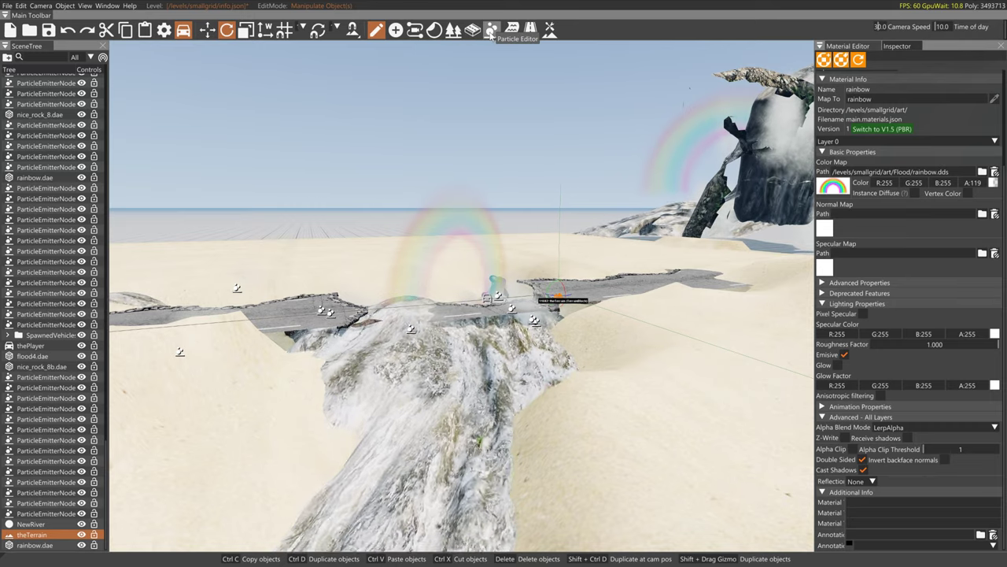
Show the object creation tools and examine the flood water and broken road near the skull up close
left_click(395, 30)
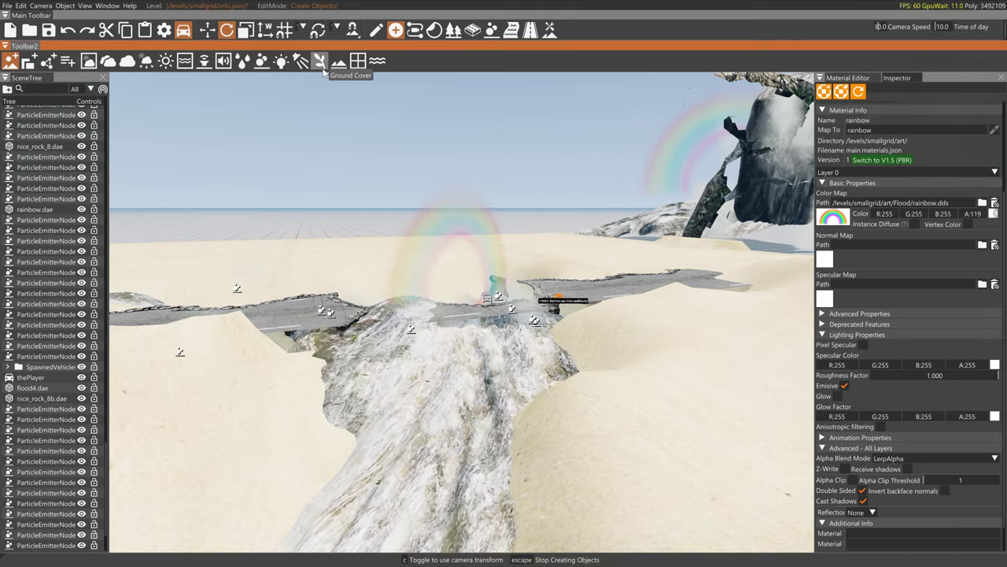
key("a")
mouse_move(613, 208)
right_mouse_down()
mouse_move(644, 210)
mouse_move(611, 229)
mouse_move(621, 208)
right_mouse_up()
key("w")
key("a")
mouse_move(563, 287)
right_mouse_down()
mouse_move(570, 294)
mouse_move(581, 283)
right_mouse_up()
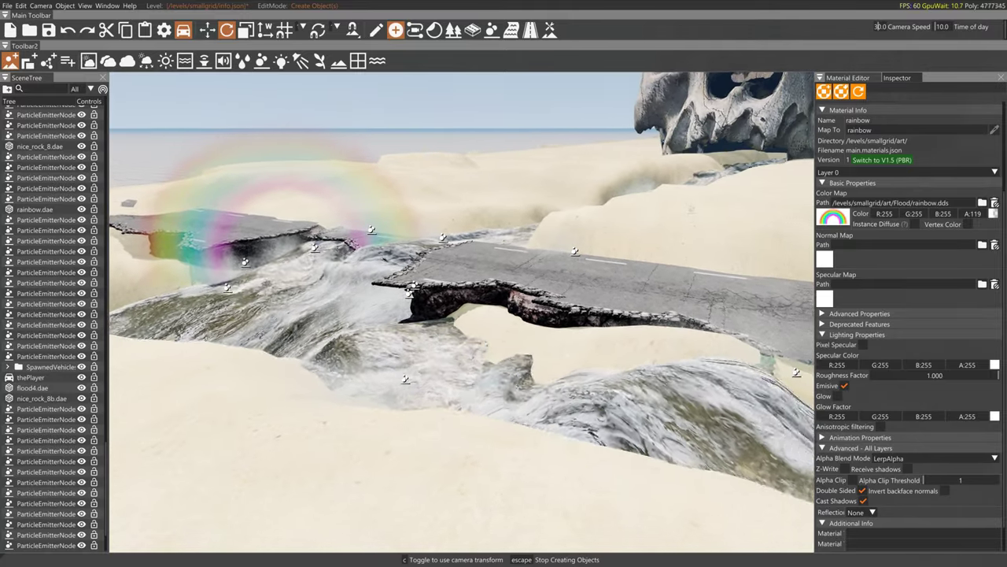
key("d")
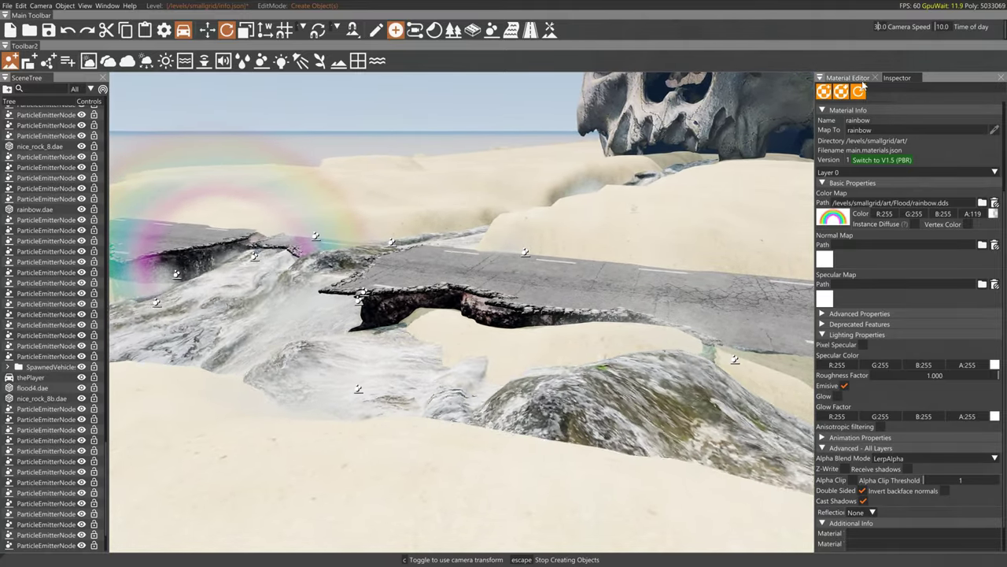
Set the collision type of the Flood2.dae water mesh to Visible Mesh Final and rebuild the static collision
left_click(897, 78)
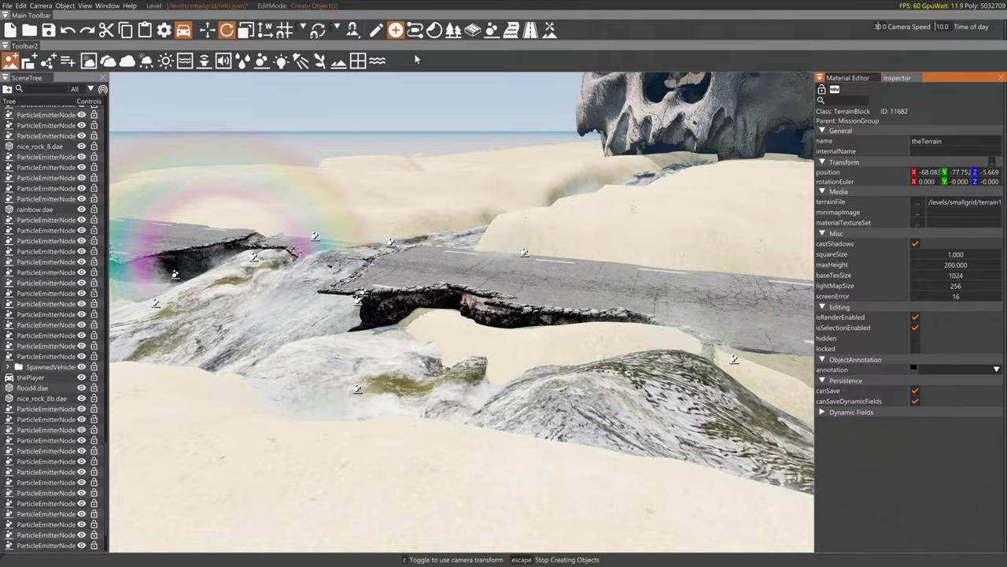
left_click(377, 32)
left_click(711, 277)
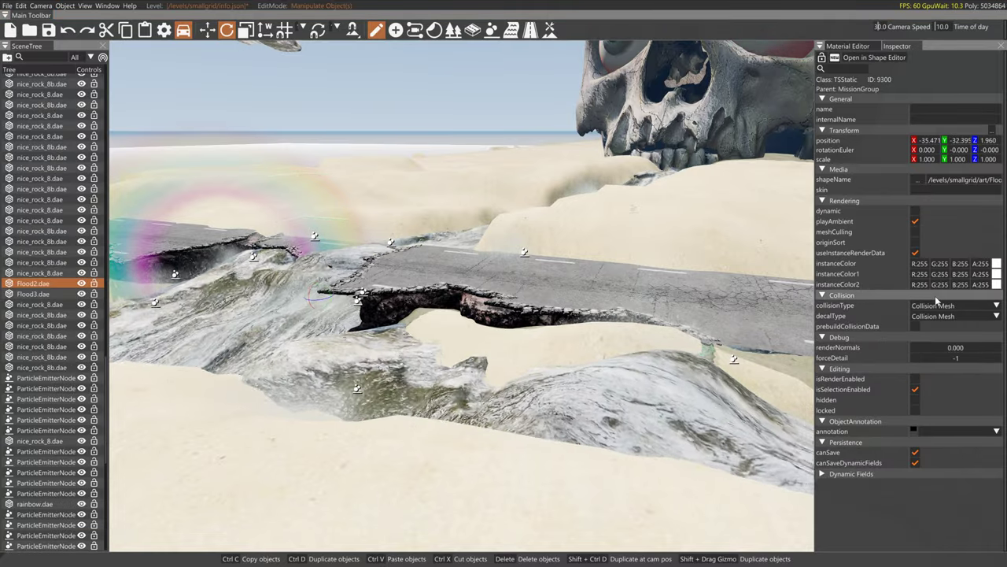
left_click(936, 308)
left_click(946, 355)
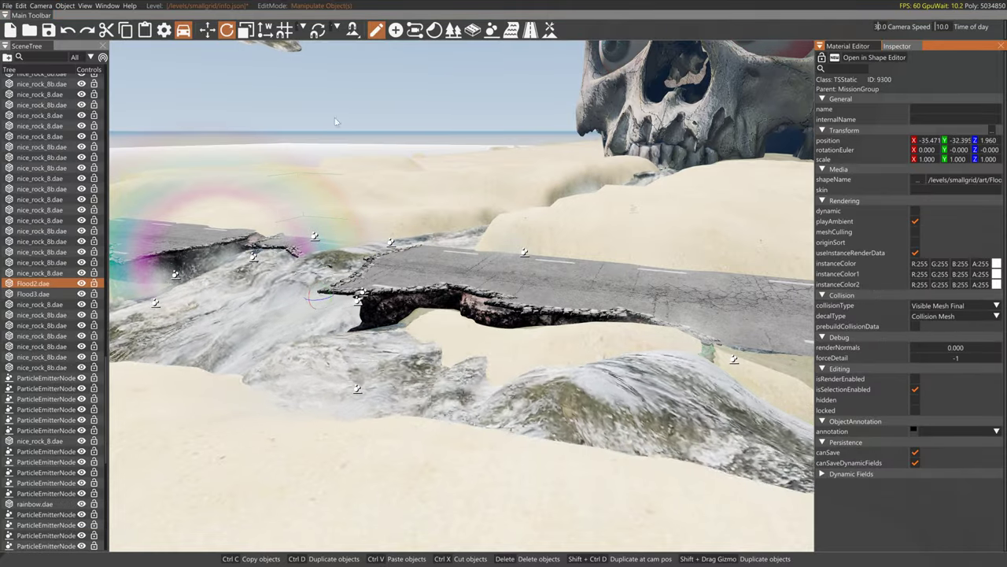
left_click(21, 6)
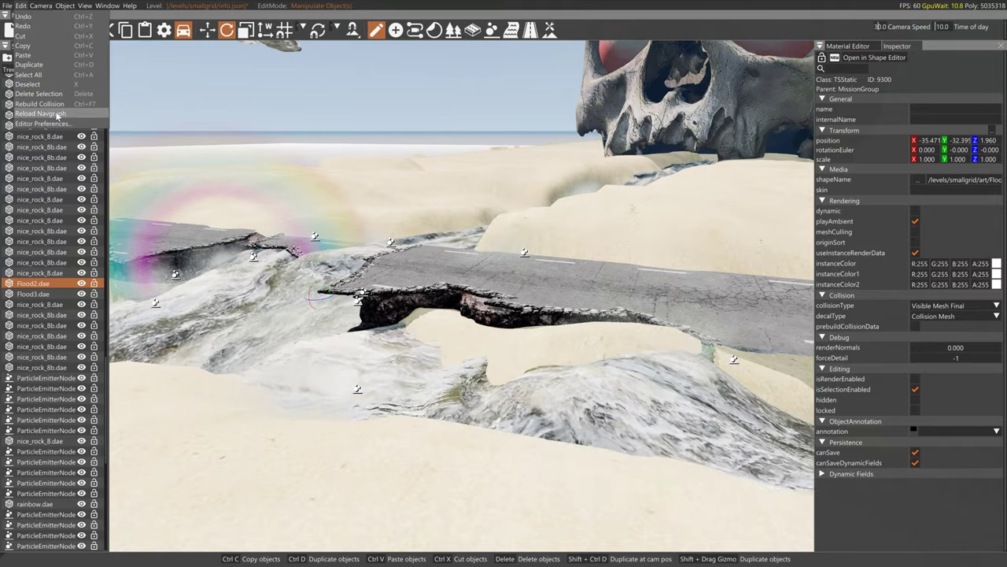
left_click(64, 105)
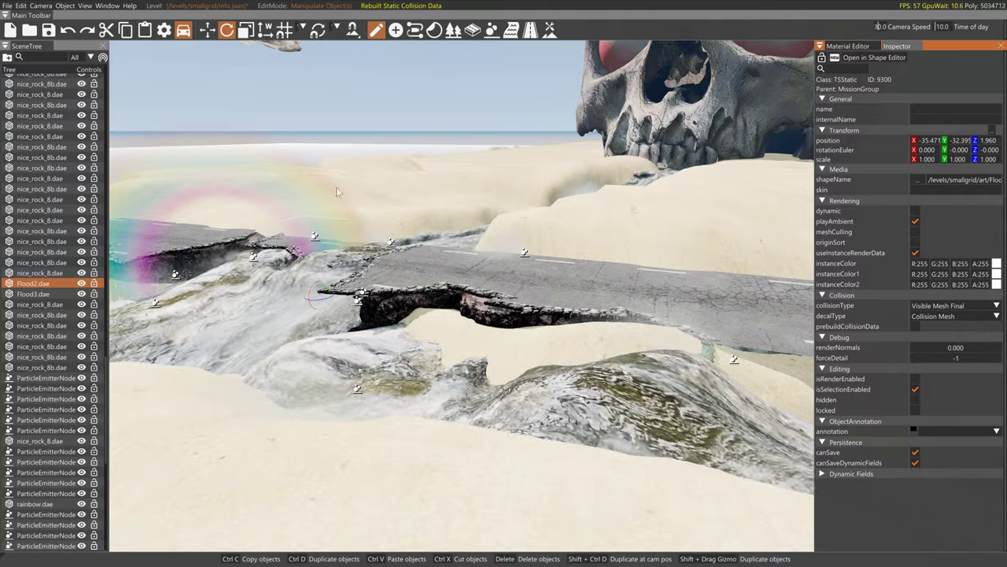
Check the NewRiver object's properties, and leave the editor with the blue pickup placed on the cracked road facing the rainbow
left_click(446, 240)
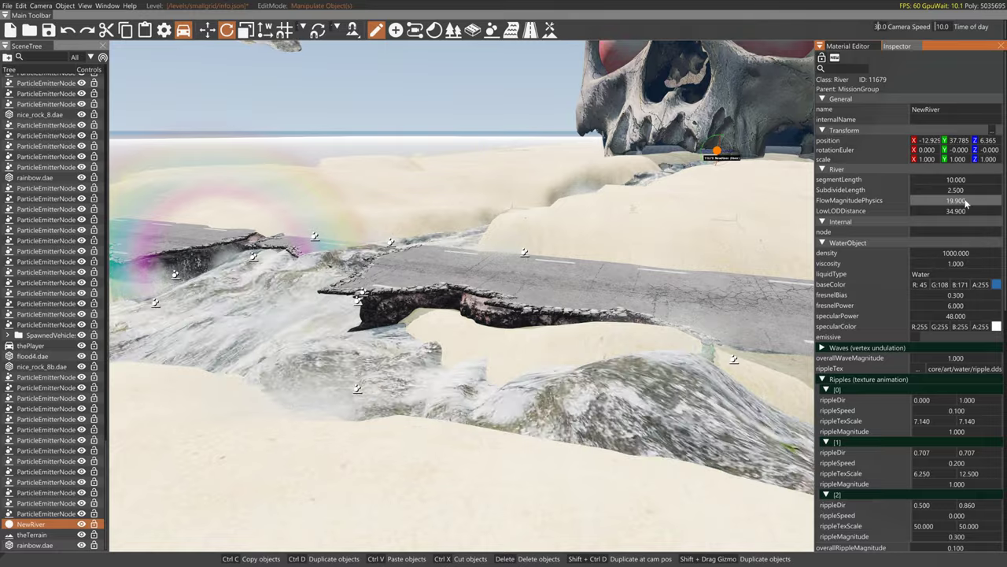
key("w")
right_click_drag(739, 263, 386, 264)
right_click_drag(799, 265, 751, 277)
key("F11")
key("F7")
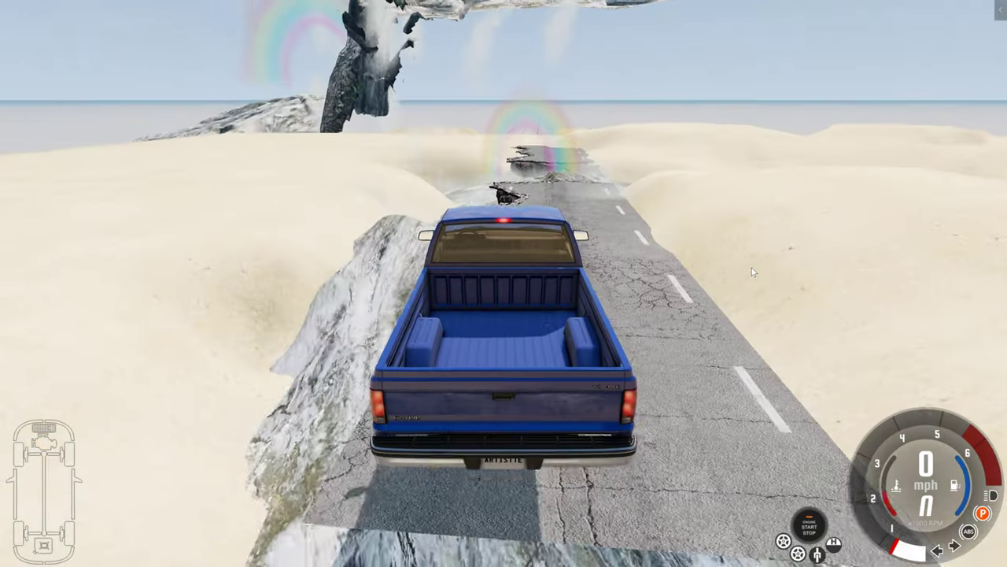
Drive the pickup along the cracked road towards the rainbow and view it through the driver and hood cameras
key("q")
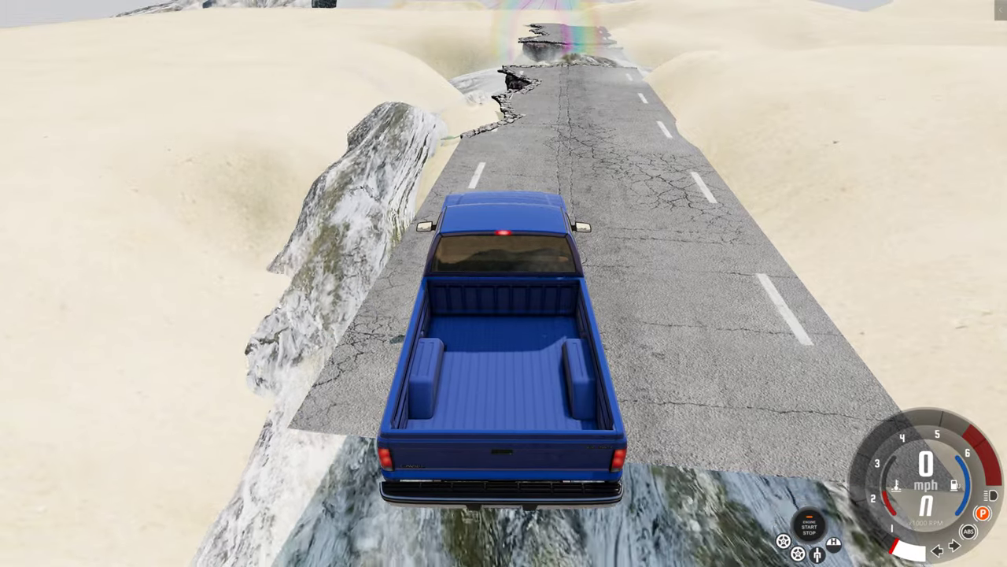
key("w")
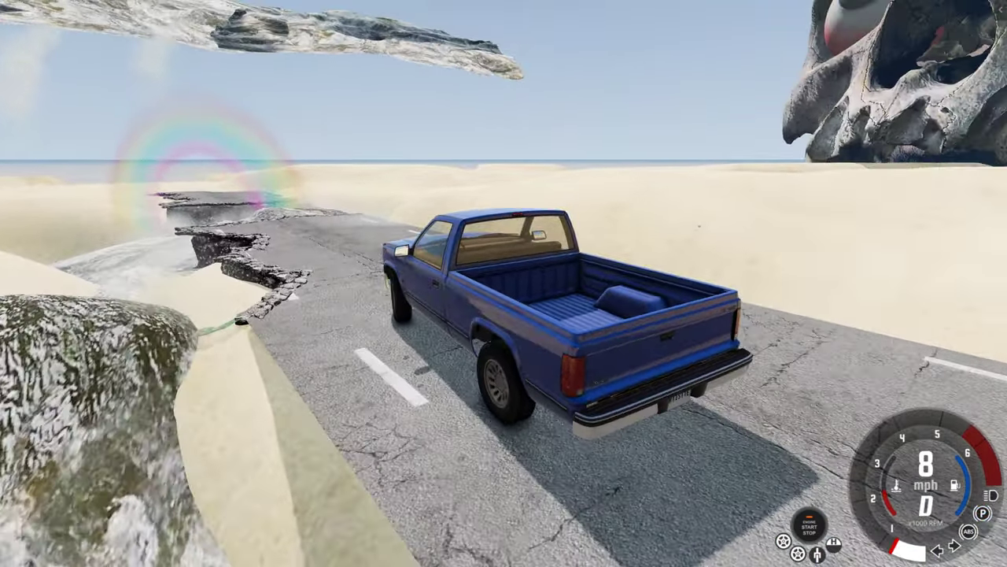
key("w")
key("Up")
key("c")
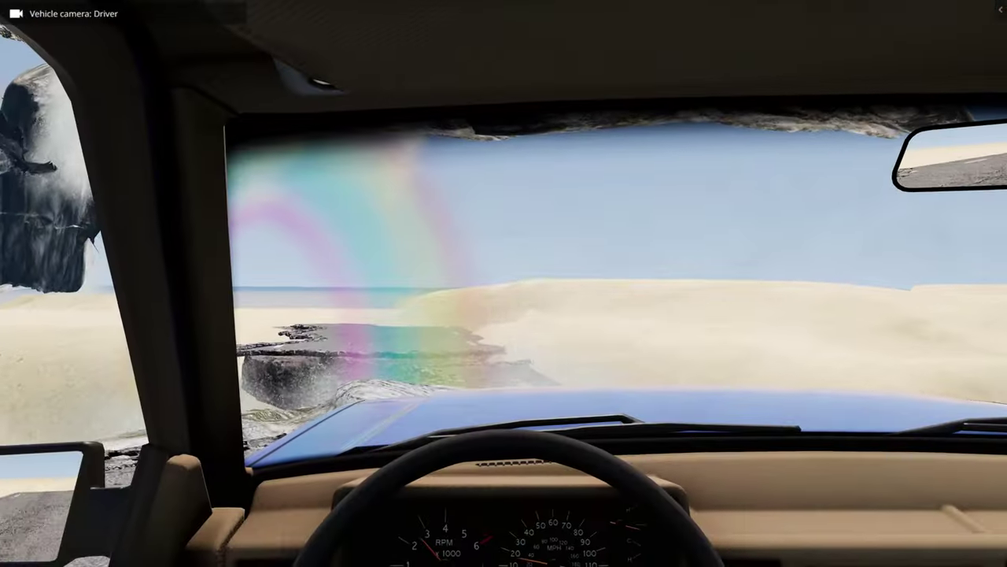
key("c")
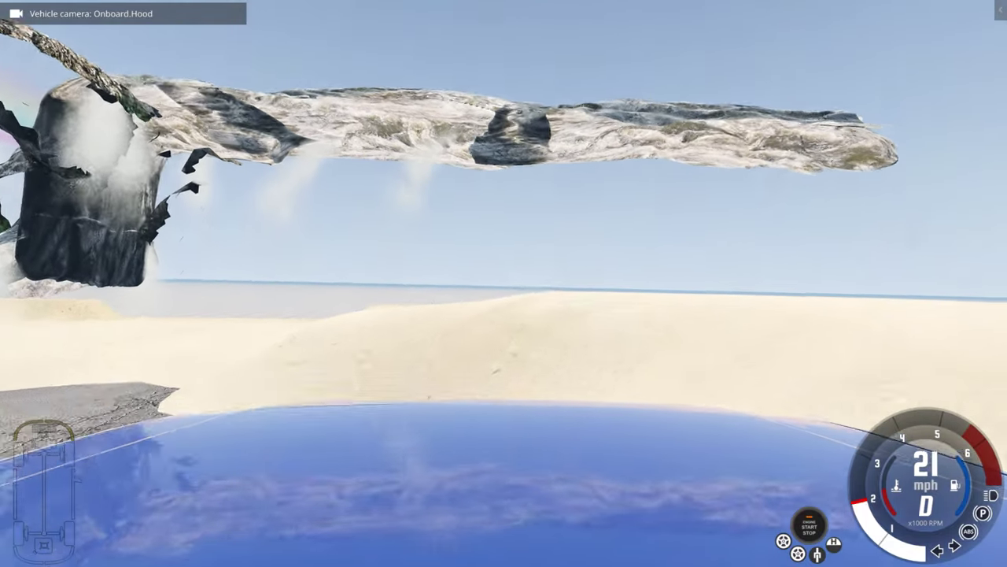
Reset the pickup to its starting place on the road and briefly try slow motion before returning to real time
key("r")
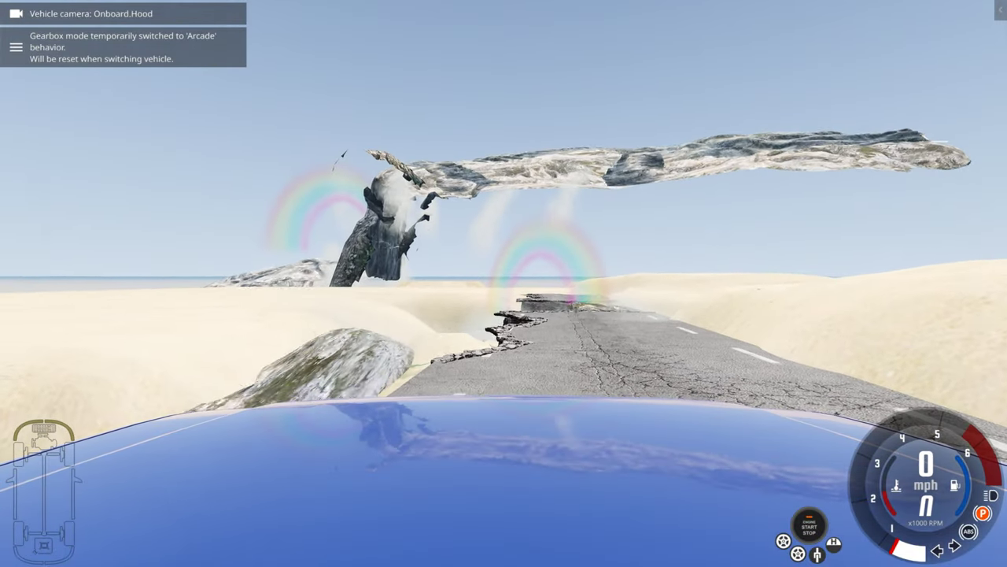
key("alt+Up")
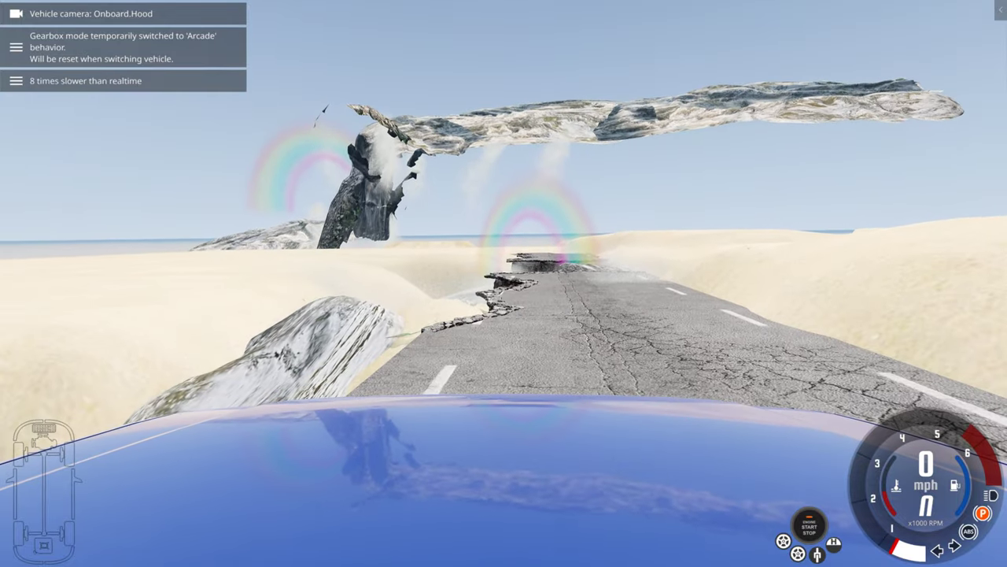
key("e")
key("e")
key("alt+Up")
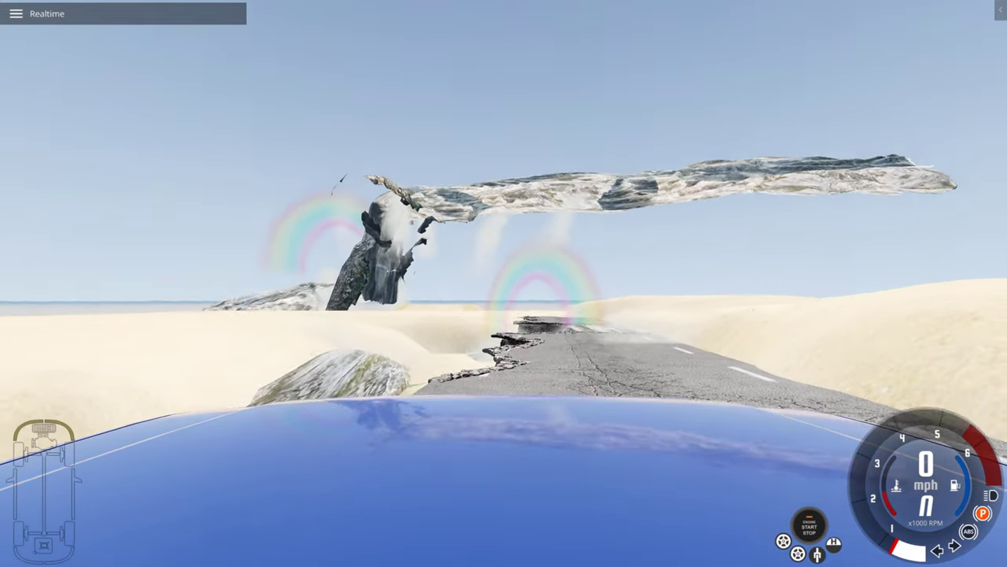
Drive towards the rainbow again in the orbit camera, and cycle through the driver camera to the hood camera
key("c")
key("Up")
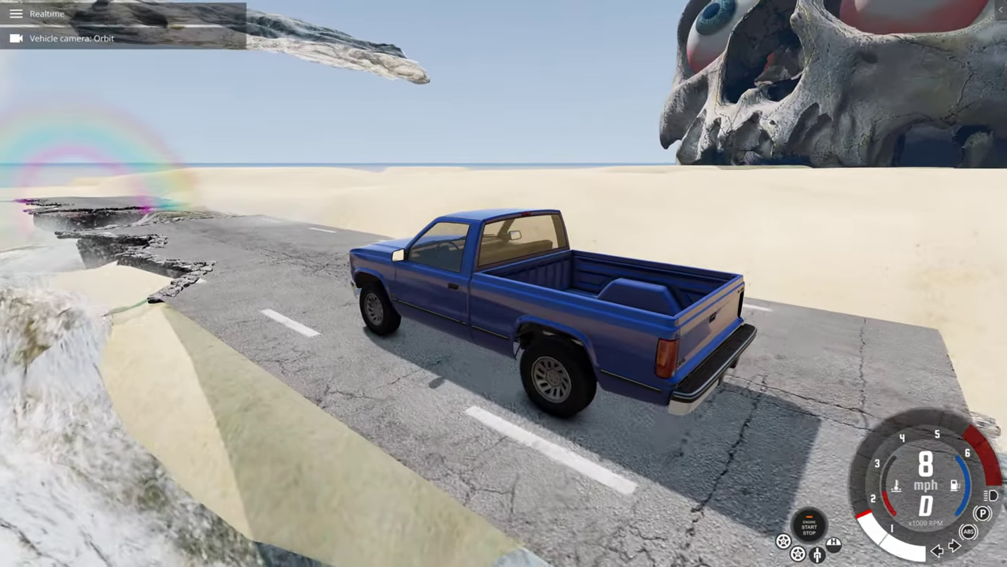
key("c")
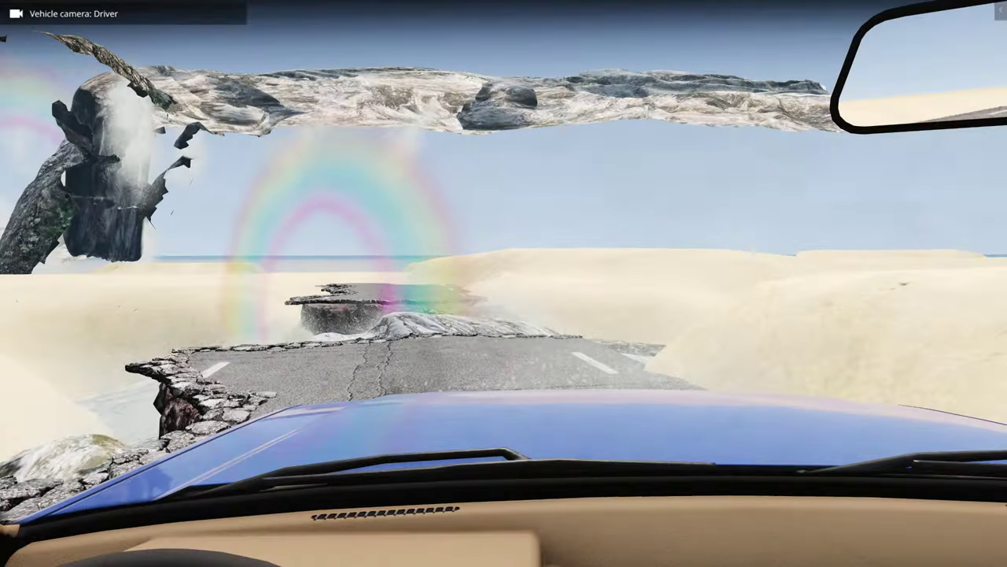
key("c")
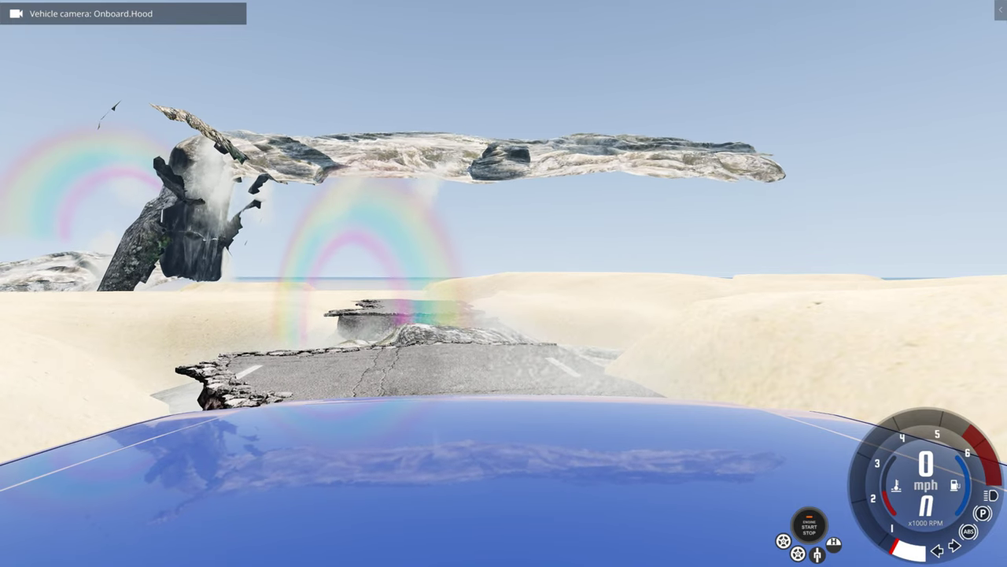
Open the control bindings in the options and expand the Camera group down to the zoom actions
key("Escape")
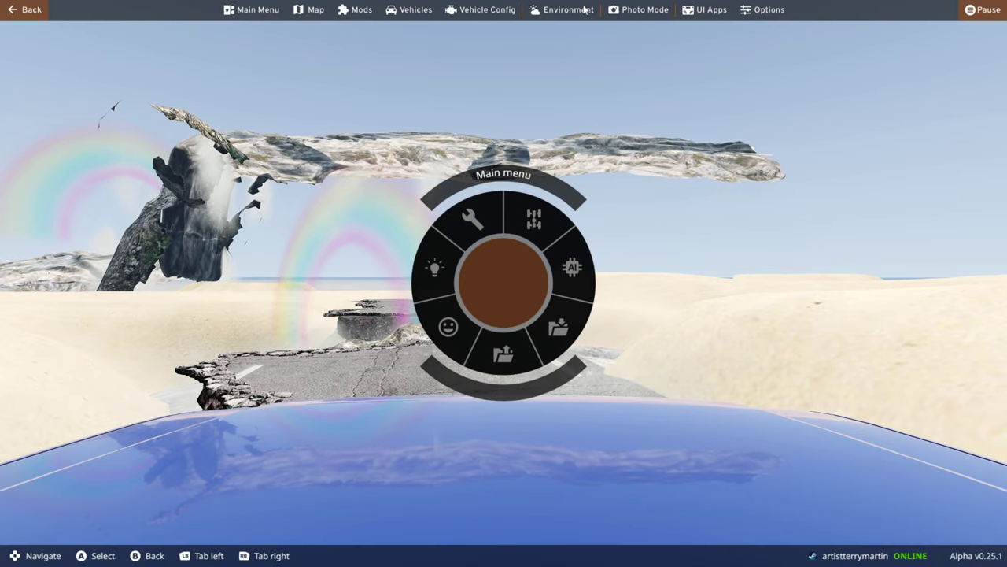
left_click(417, 9)
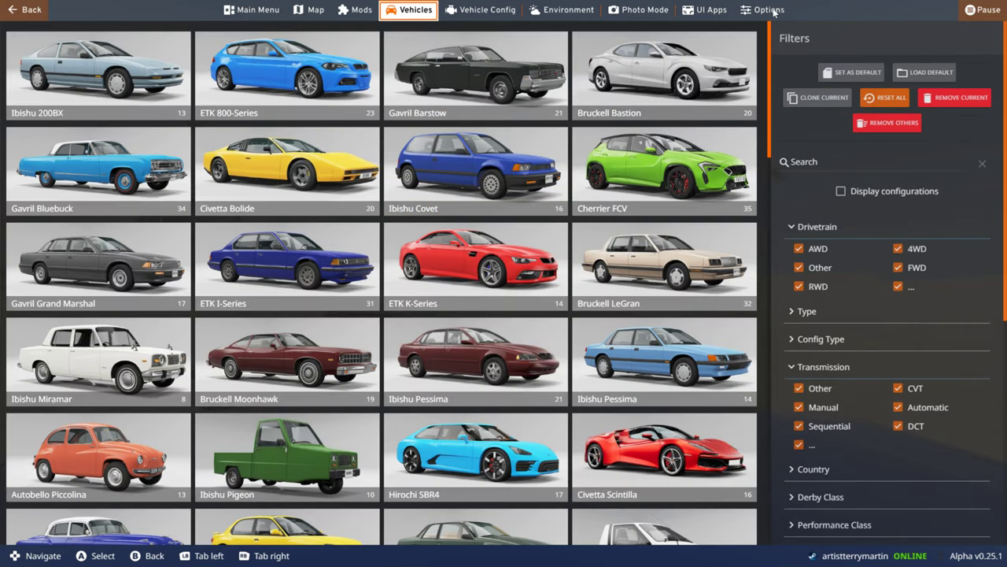
left_click(767, 10)
left_click(43, 159)
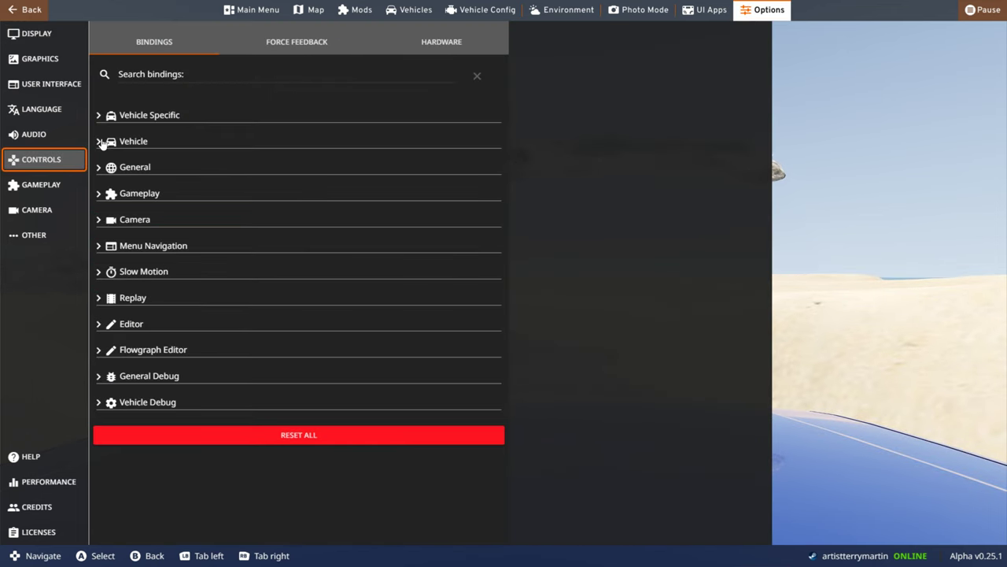
left_click(103, 223)
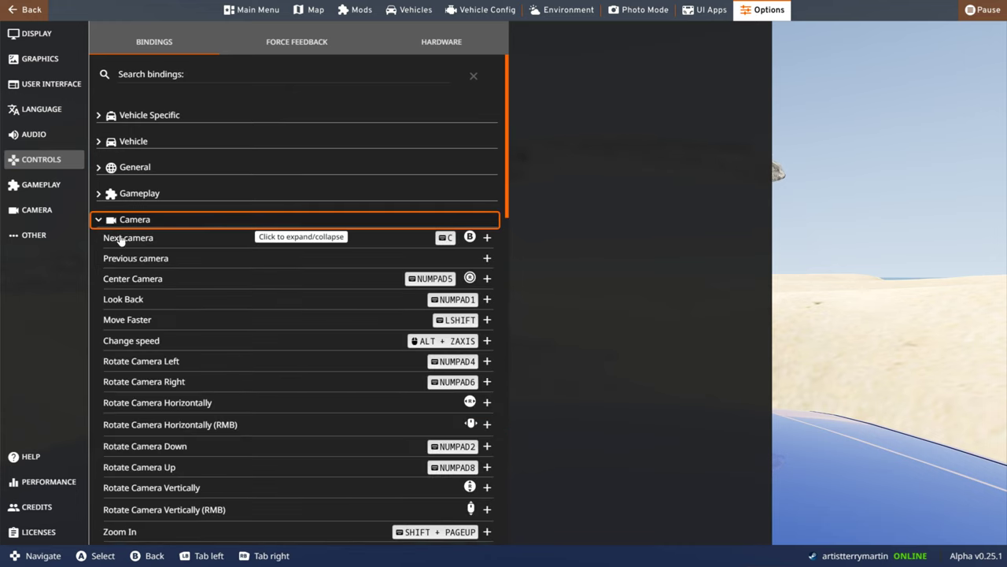
scroll(403, 413, "down", 1)
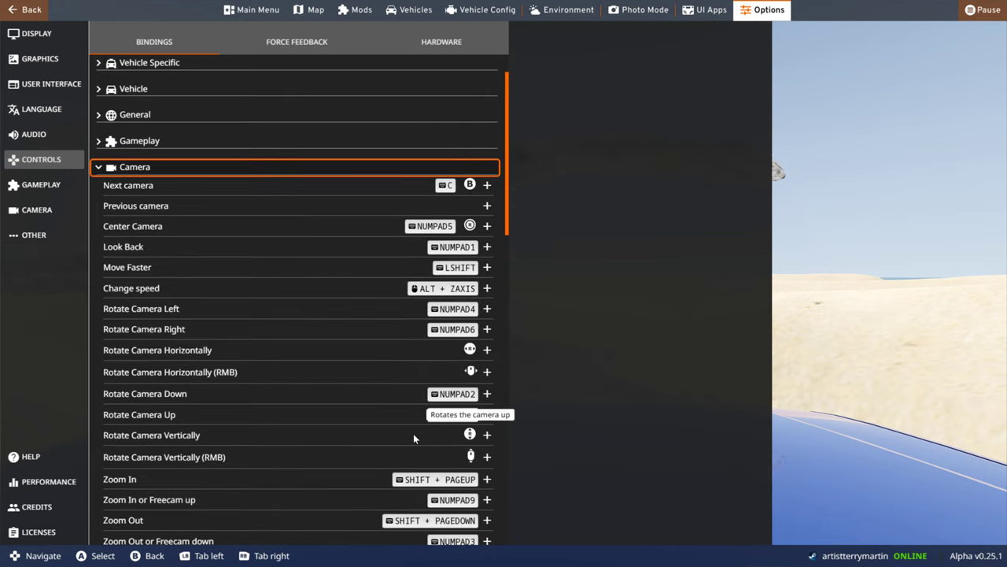
scroll(331, 478, "down", 1)
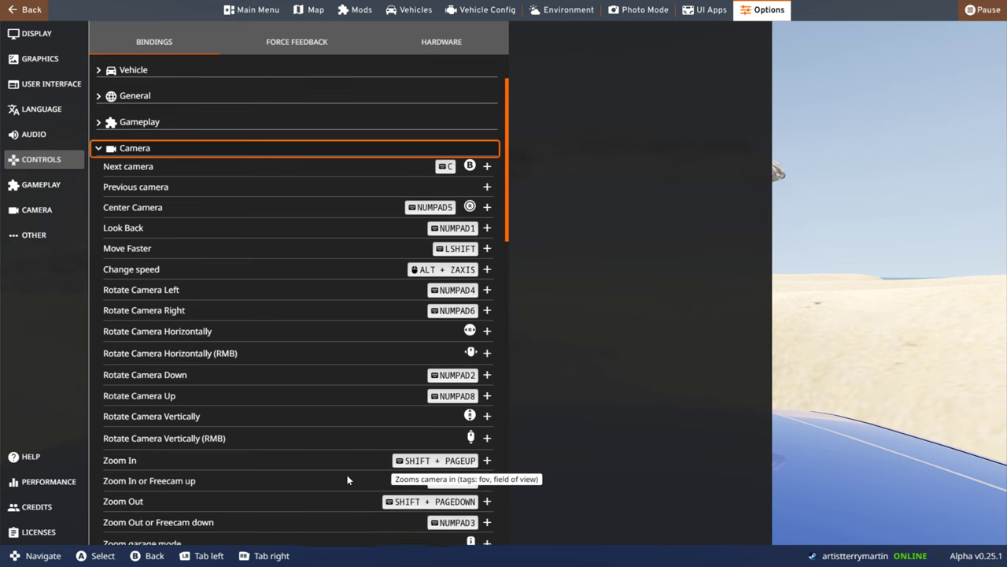
Bind the controller's B to Zoom Out, removing it from Next camera, and bind the controller's Y to Zoom In
left_click(487, 468)
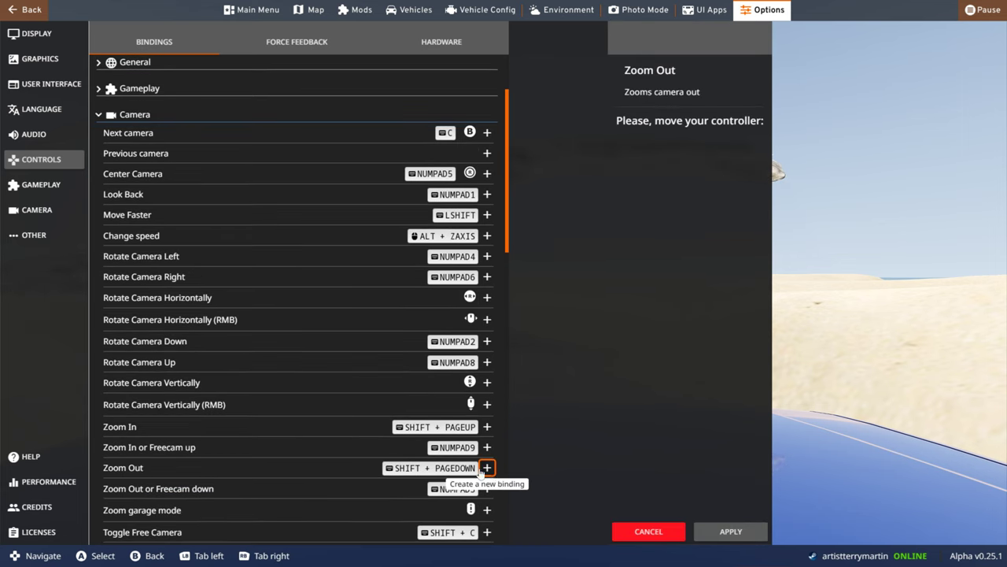
key("b")
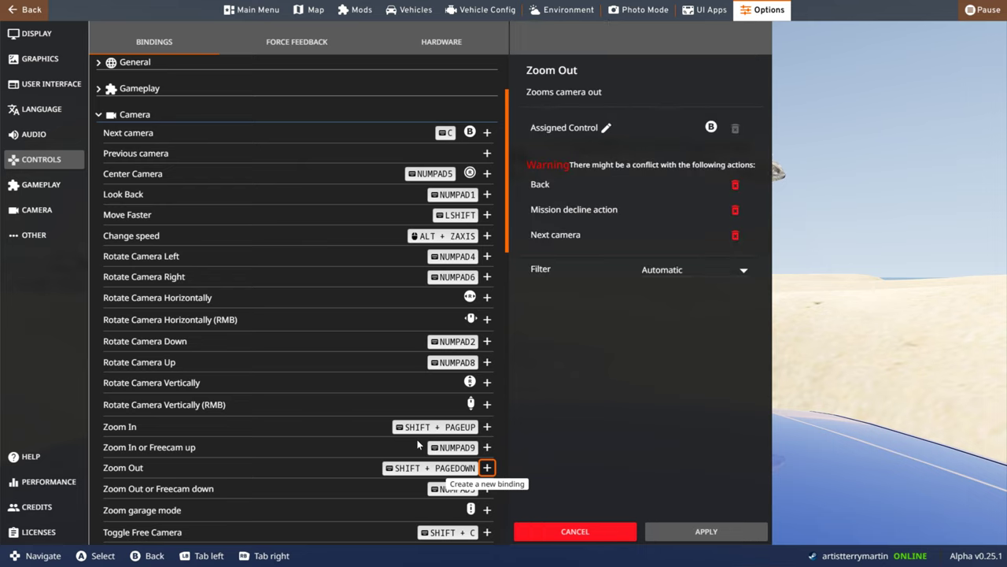
left_click(735, 236)
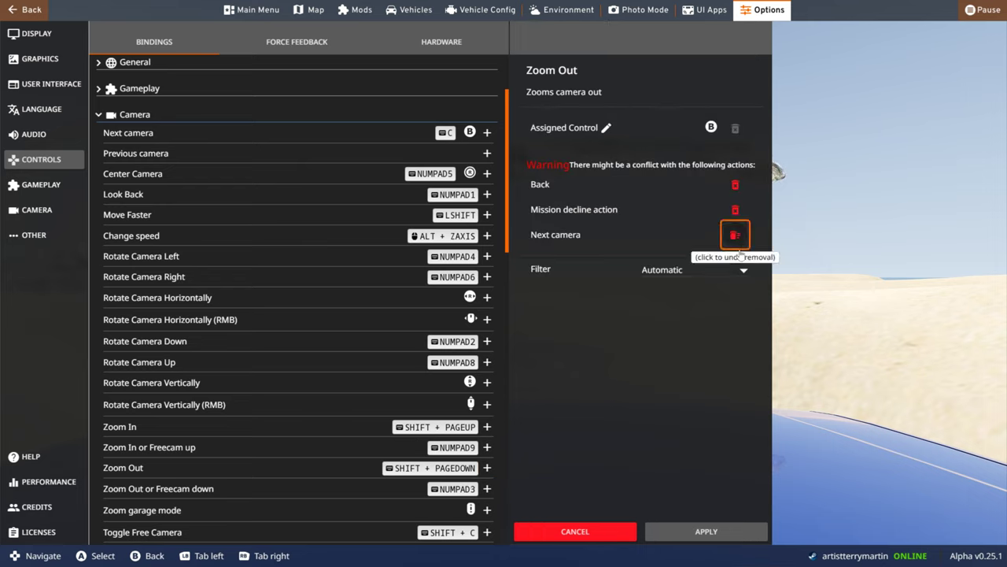
left_click(694, 533)
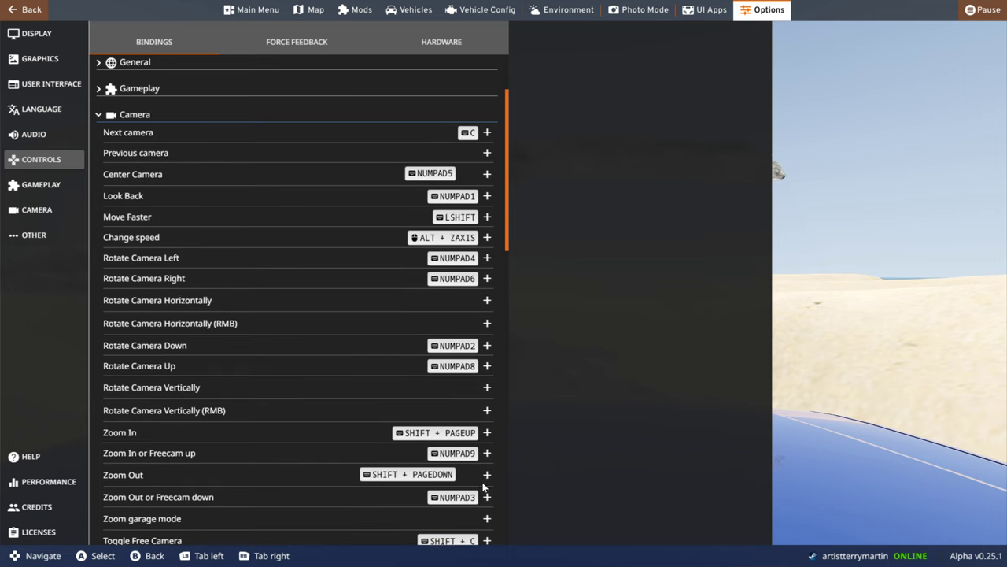
left_click(487, 426)
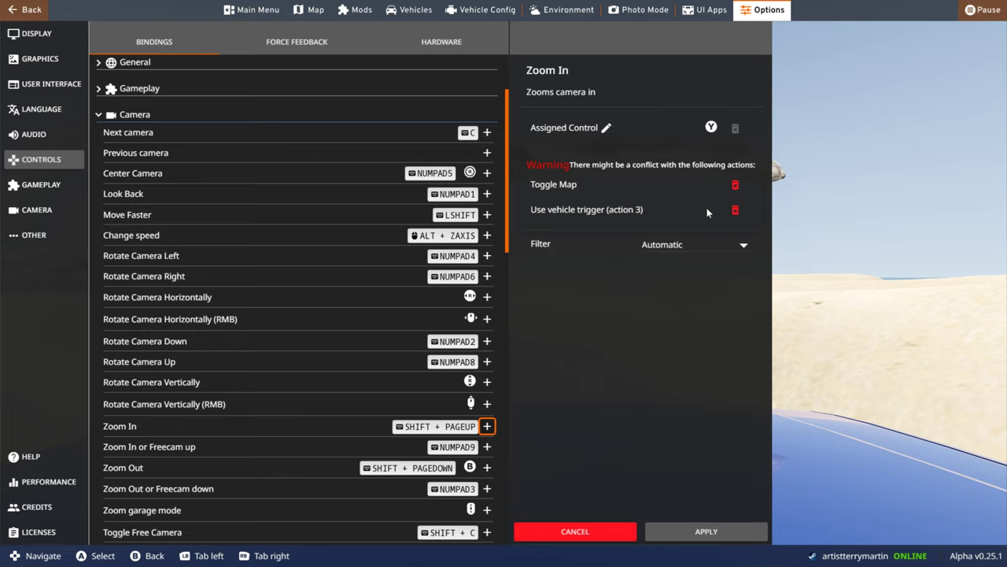
left_click(703, 533)
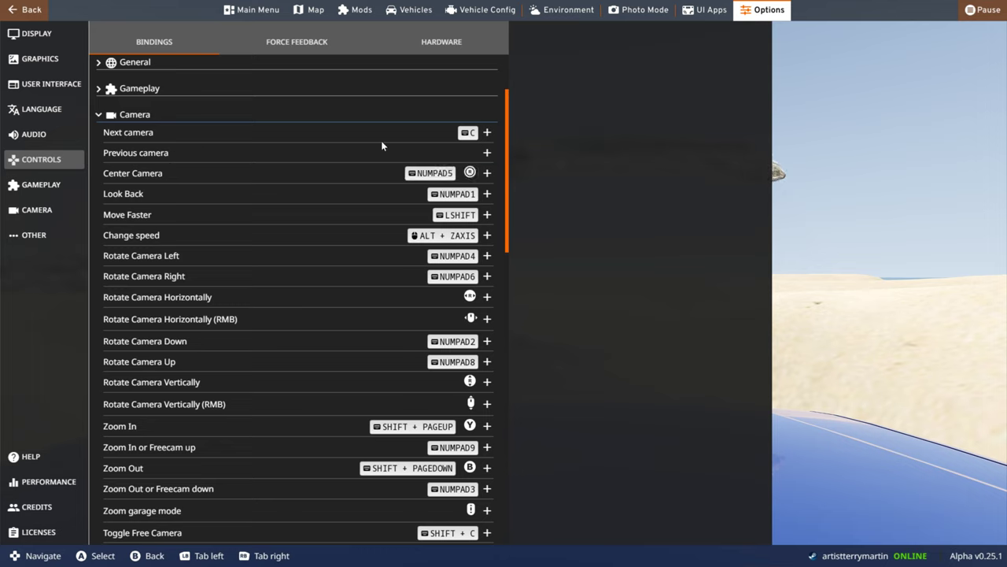
Try a new controller binding for Next camera, cancel it, and return from the options to the driving view
left_click(488, 133)
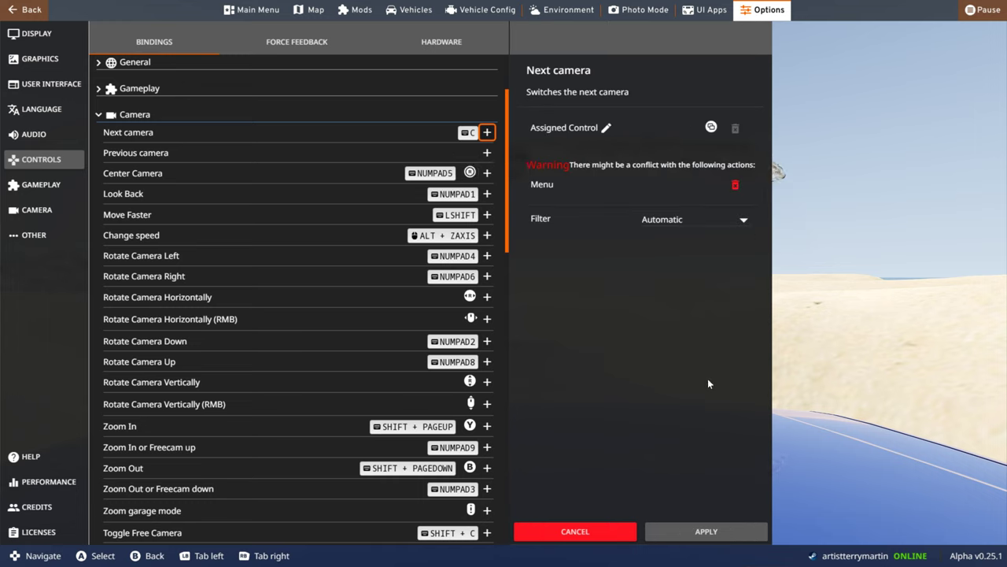
left_click(575, 532)
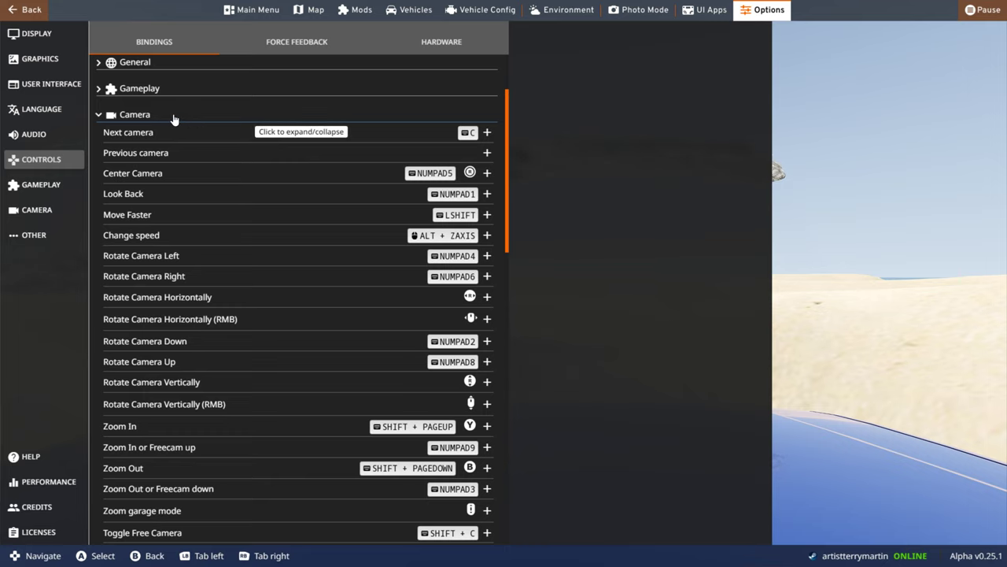
left_click(26, 11)
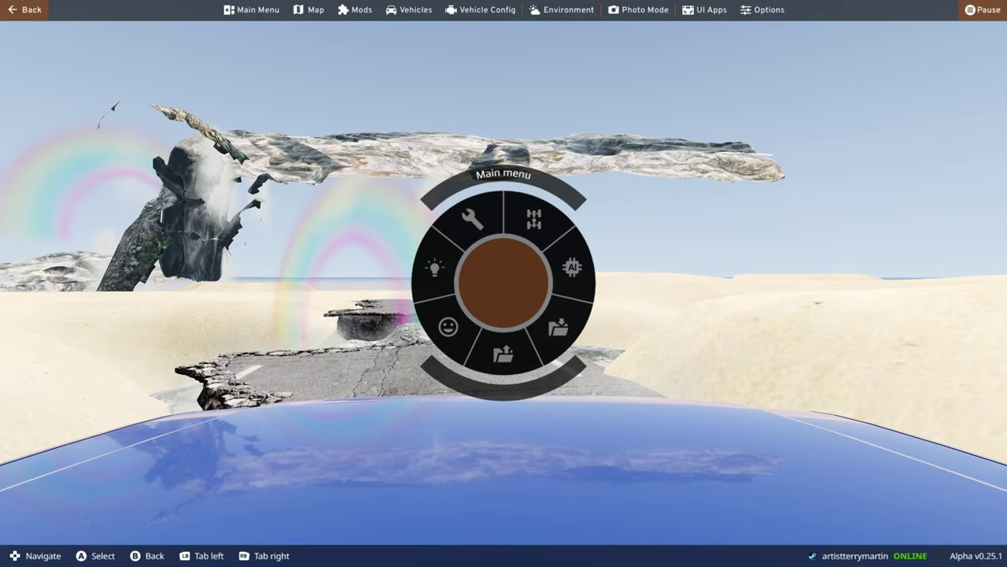
key("Escape")
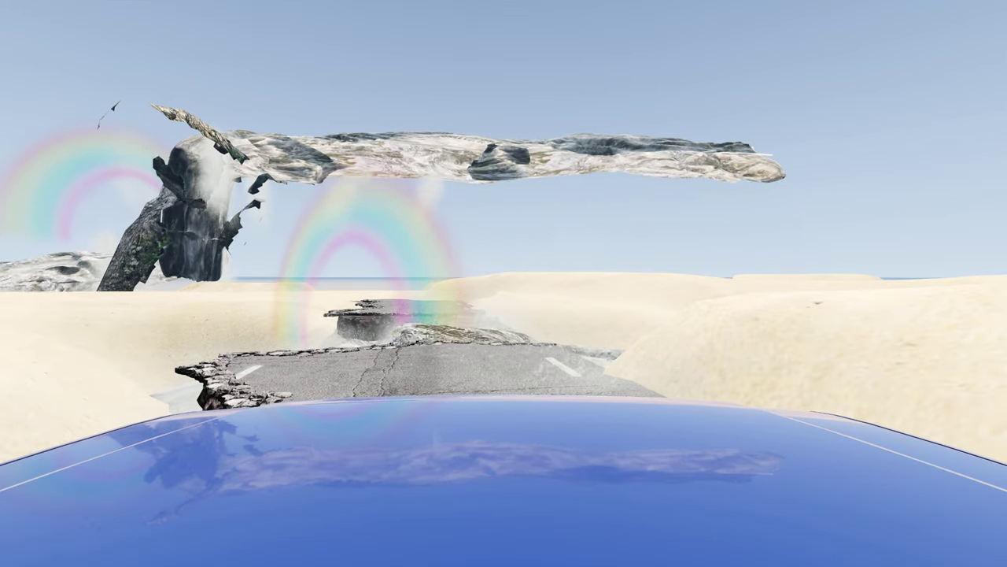
In a zoomed-out orbit camera, drive the pickup through the rainbow onto the flooded road gap and reverse it to the near road section
key("c")
key("c")
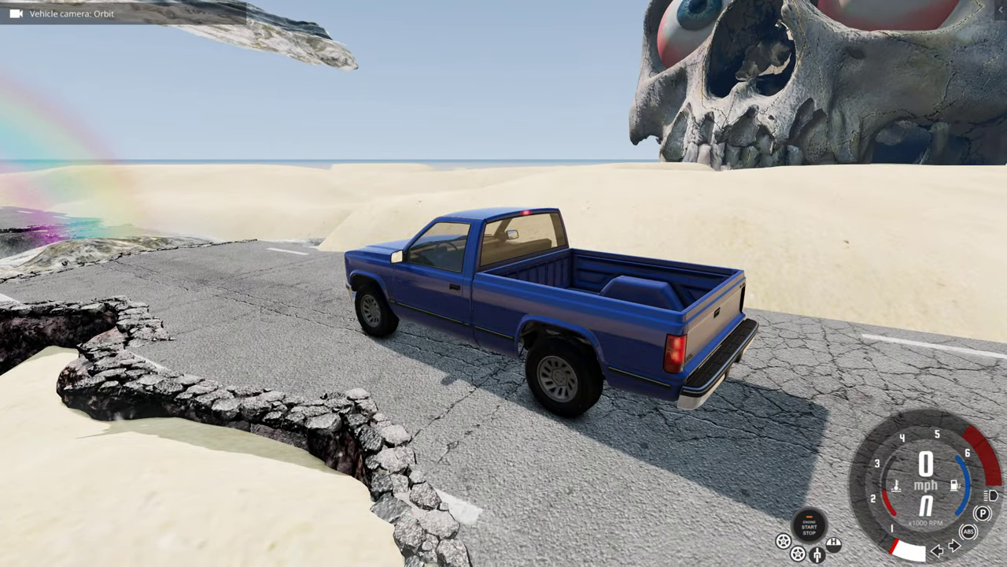
key("Up")
right_click_drag(503, 284, 598, 283)
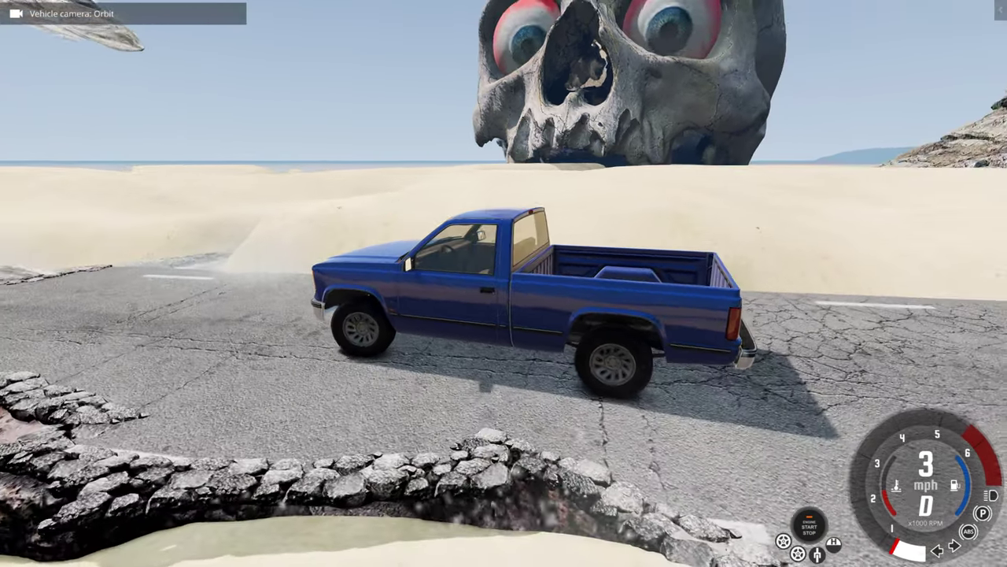
scroll(504, 283, "down", 5)
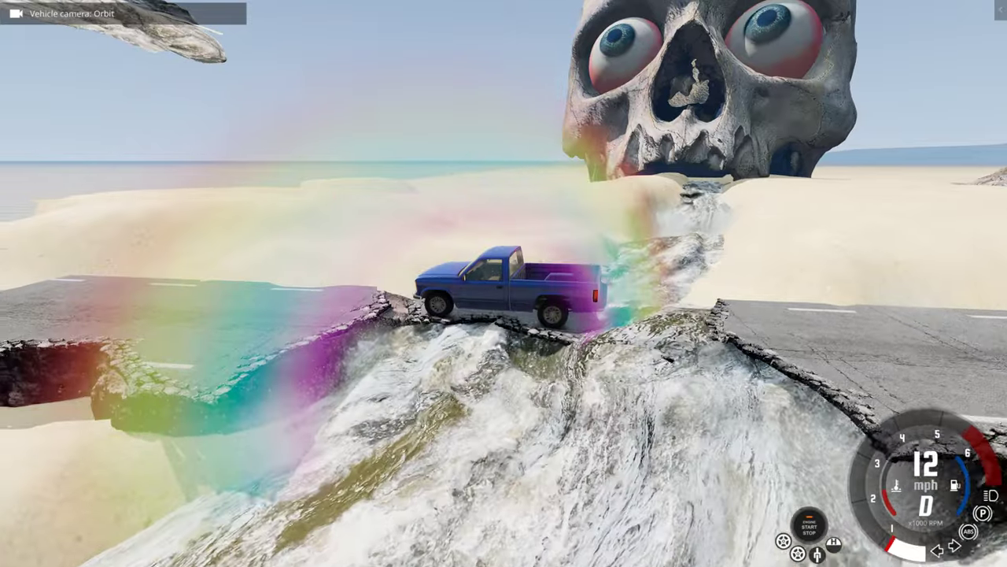
key("Down")
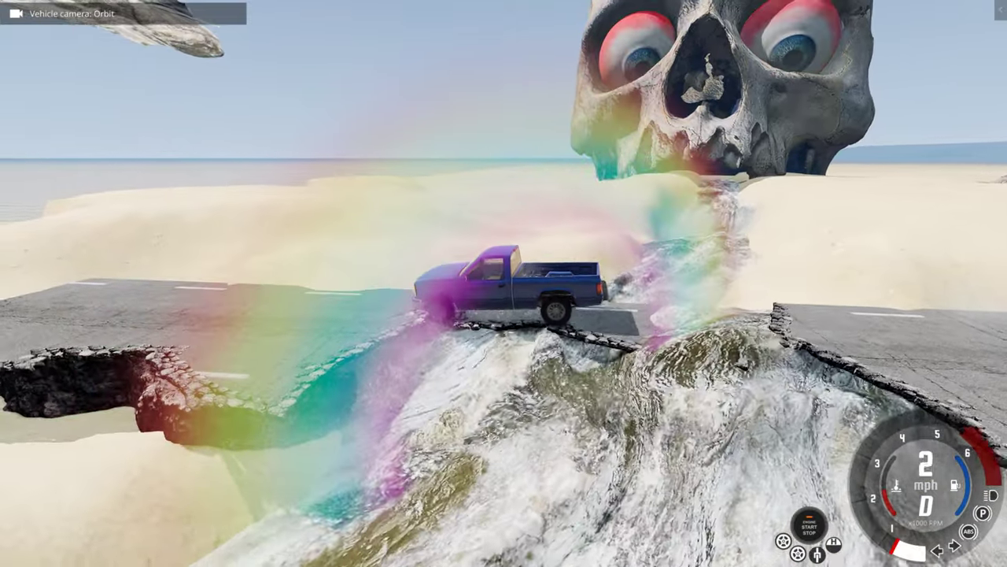
key("Down")
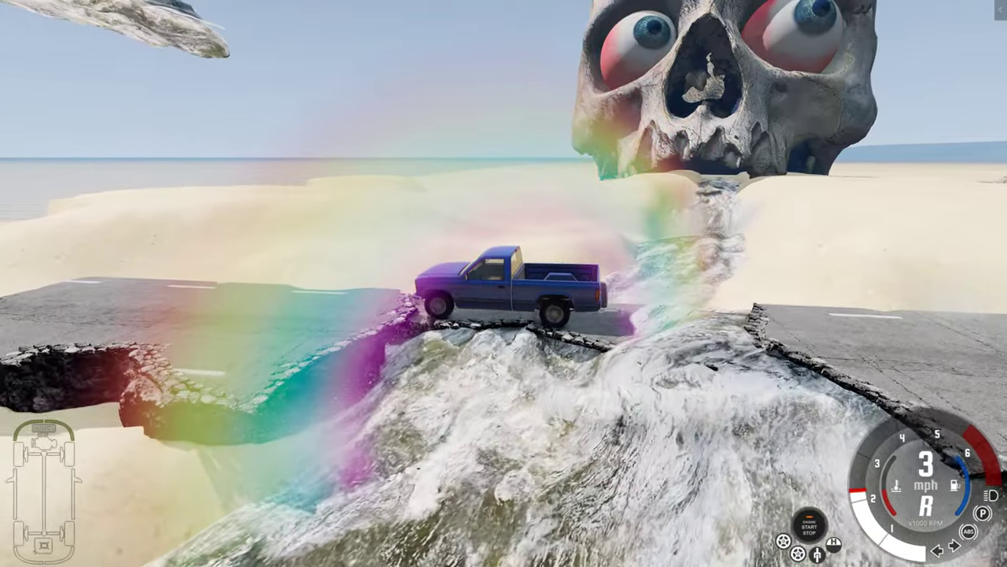
key("Up")
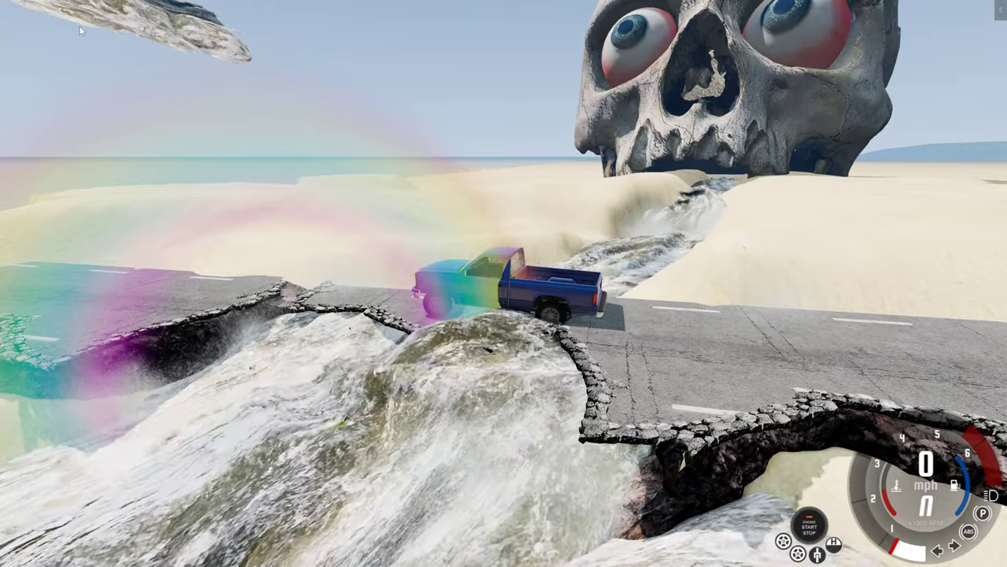
Open the world editor, look through the NewRiver properties, and raise the river node beside the pickup's bed
key("F11")
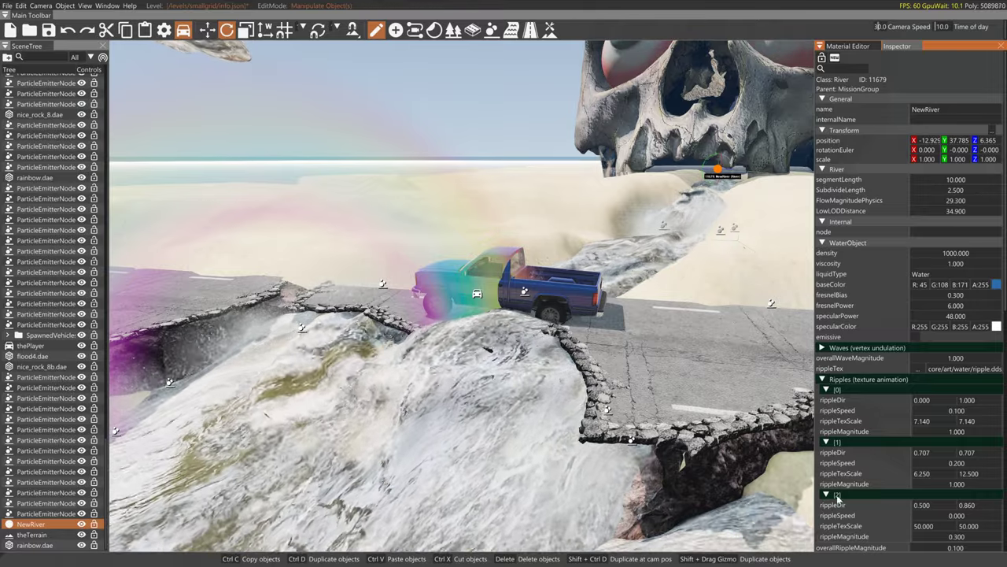
scroll(885, 485, "down", 12)
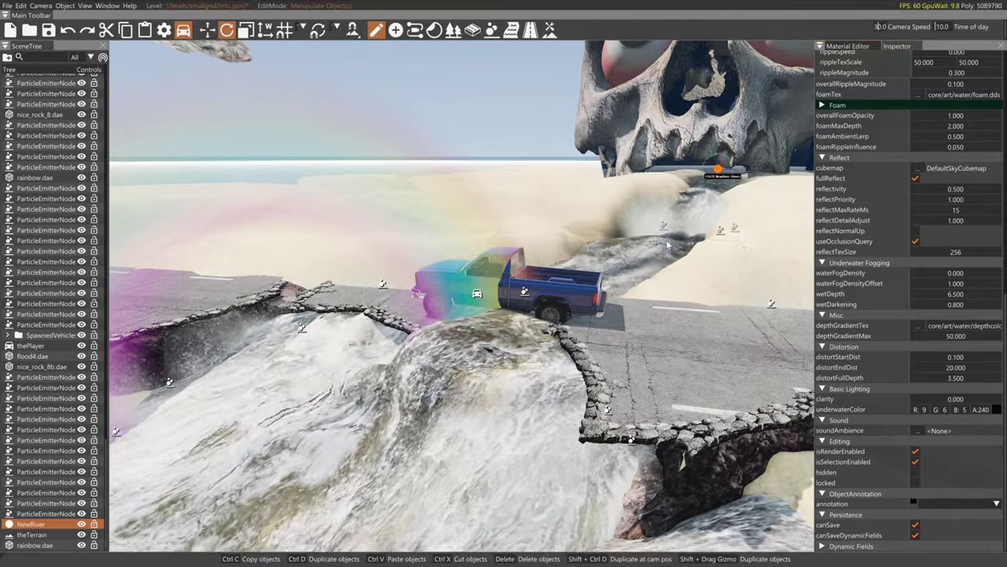
left_click(530, 30)
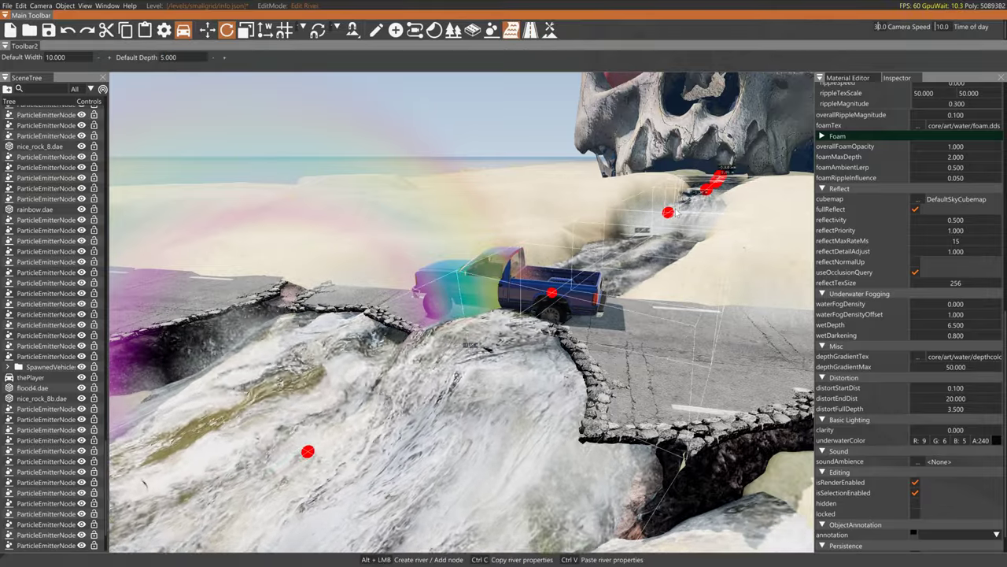
left_click(551, 293)
key("1")
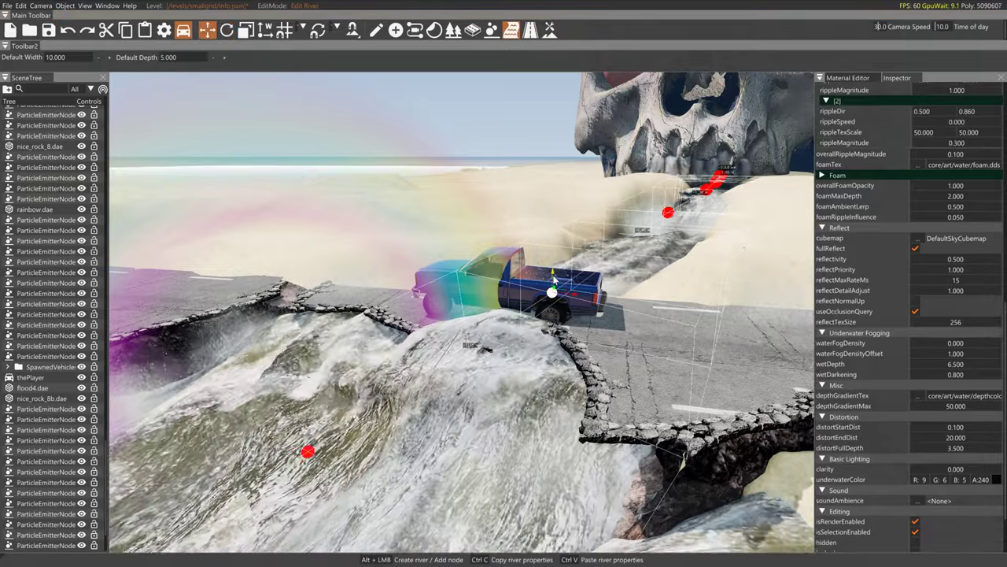
left_click_drag(555, 280, 554, 247)
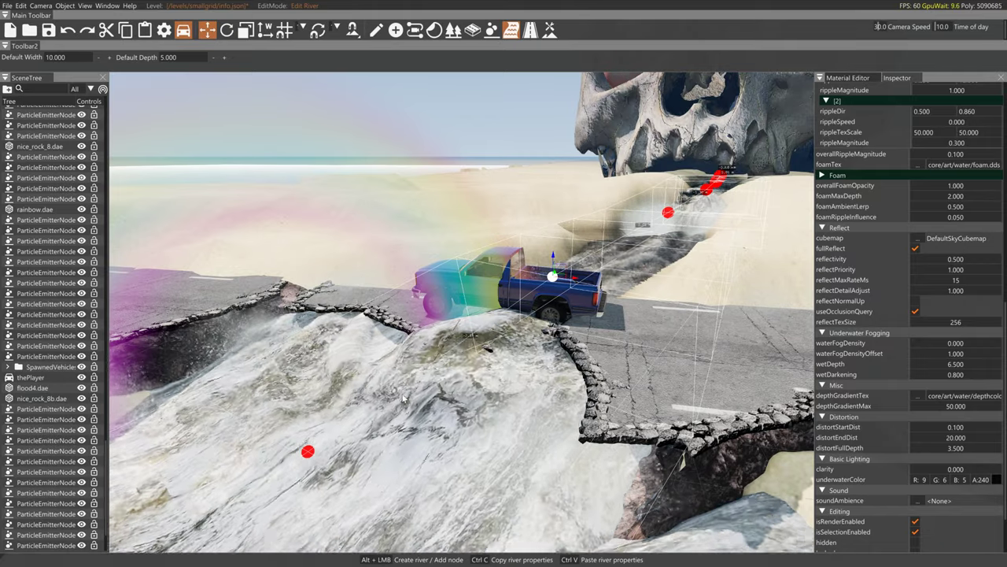
Move the foreground NewRiver node up the flood to the gap in the road beside the pickup
left_click(308, 451)
left_click_drag(308, 451, 450, 315)
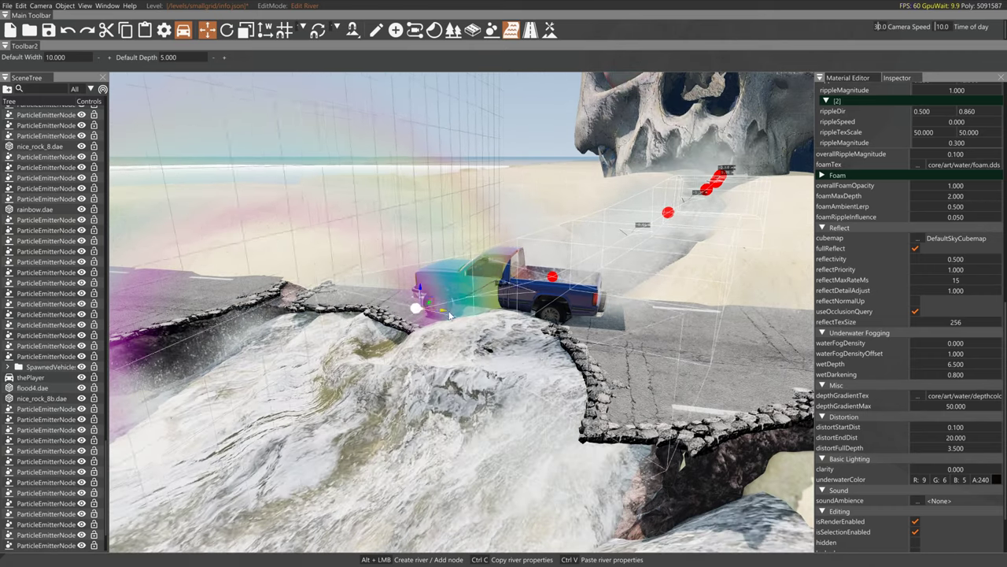
left_click_drag(530, 336, 513, 283)
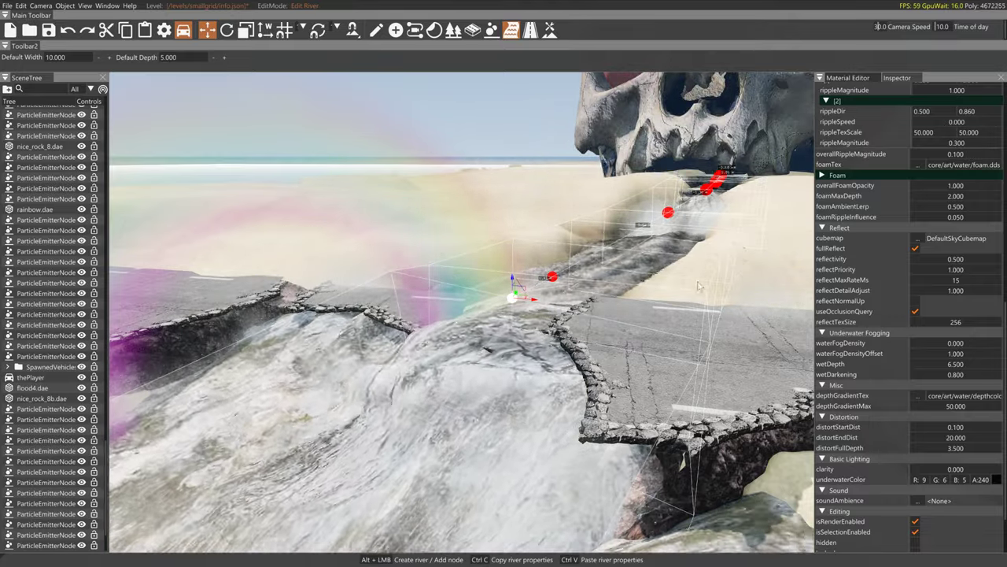
Deselect the river, leave the editor, and reset the pickup to its starting place on the road
left_click(749, 285)
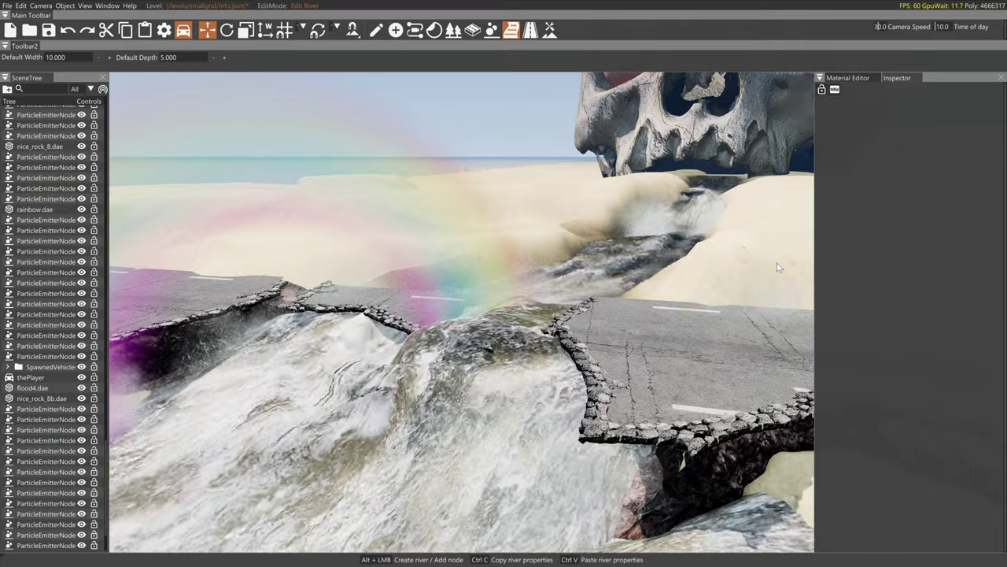
key("F11")
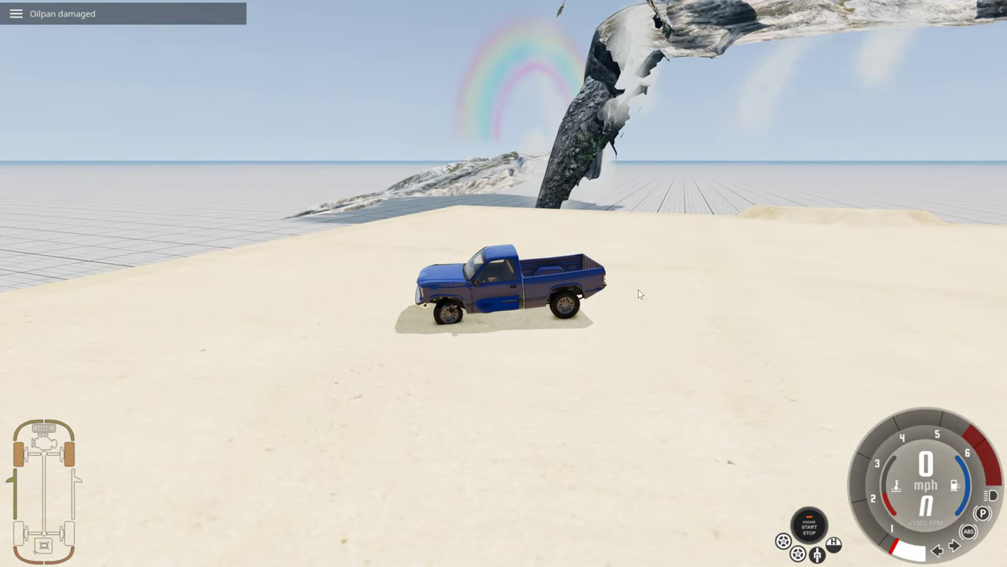
key("r")
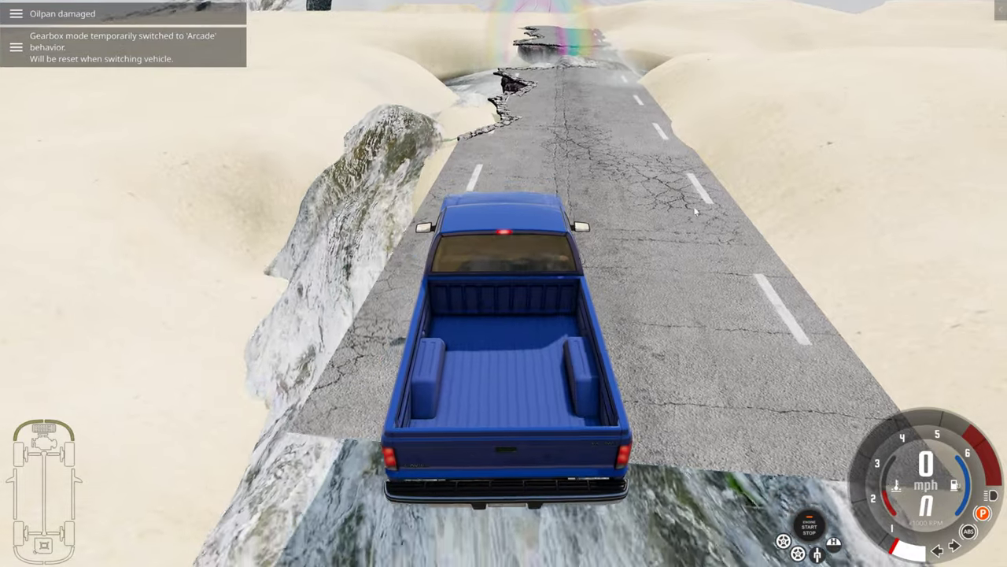
Open the world editor, fly to the road gap, and shift the NewRiver node beside it sideways over the flood
key("F11")
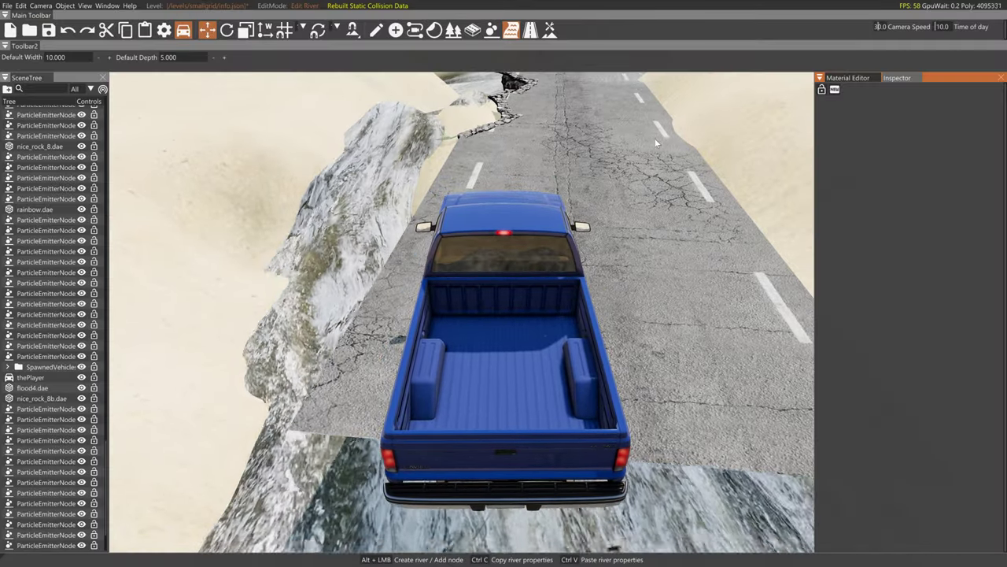
key("w")
mouse_move(667, 213)
right_mouse_down()
mouse_move(693, 189)
mouse_move(667, 213)
right_mouse_up()
key("s")
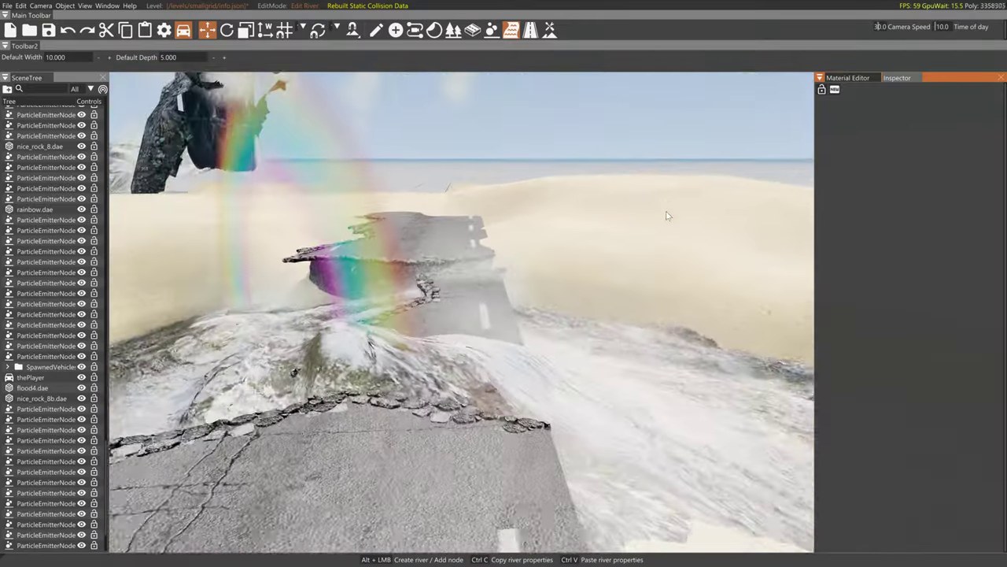
left_click(650, 346)
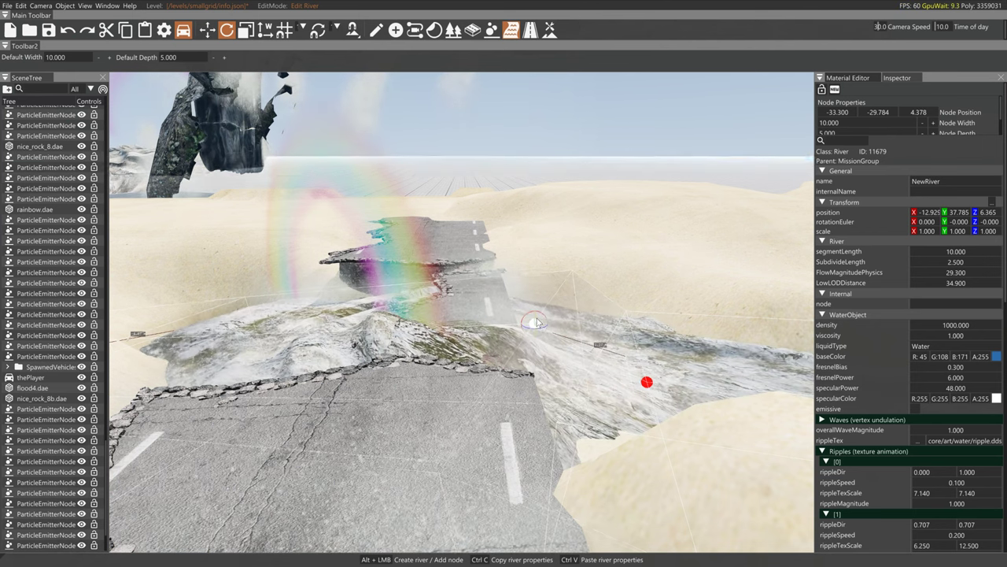
left_click(530, 317)
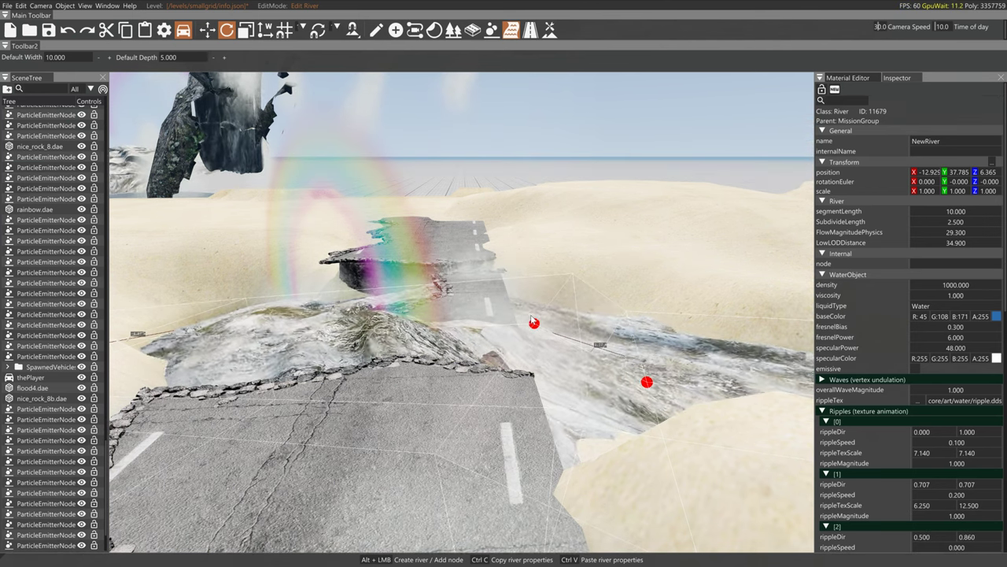
left_click(535, 323)
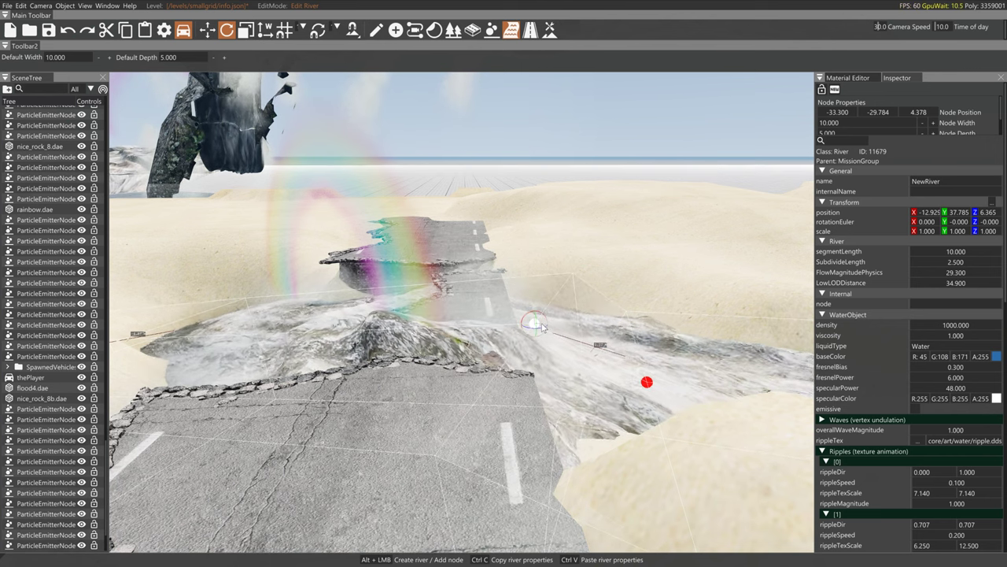
left_click_drag(537, 323, 536, 320)
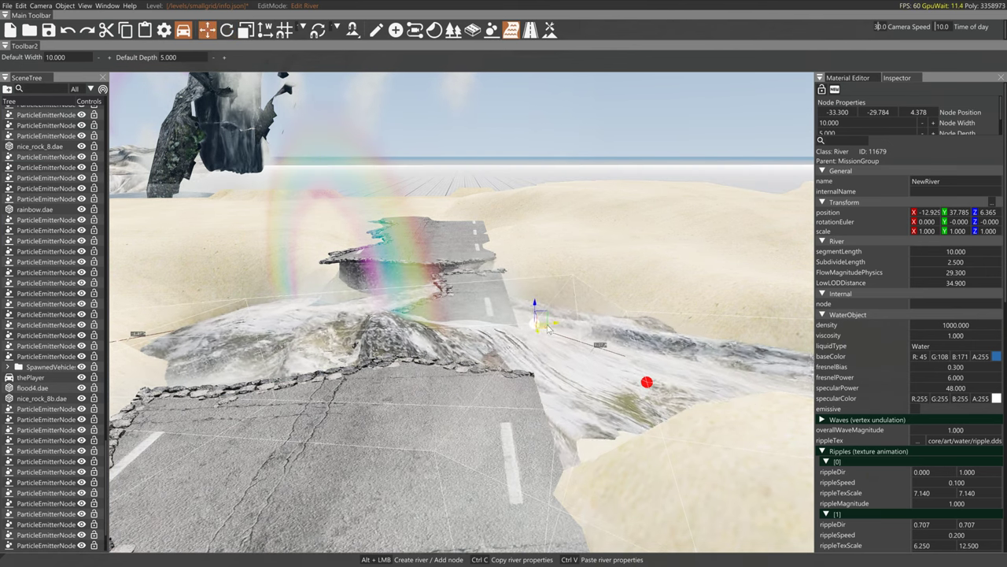
left_click_drag(553, 325, 638, 336)
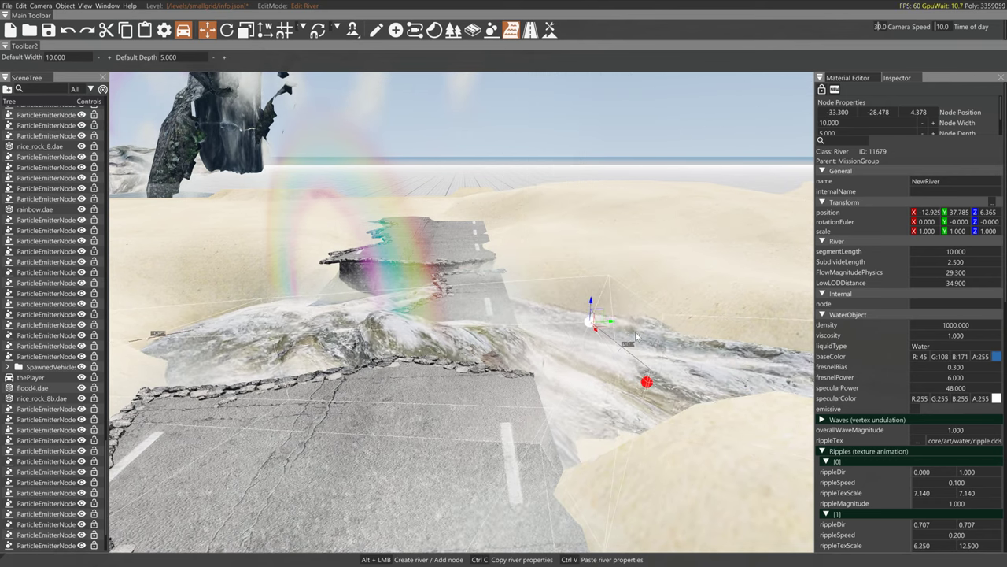
Move the outer NewRiver node farther downstream, and raise the node beside the road gap slightly
left_click_drag(646, 382, 781, 385)
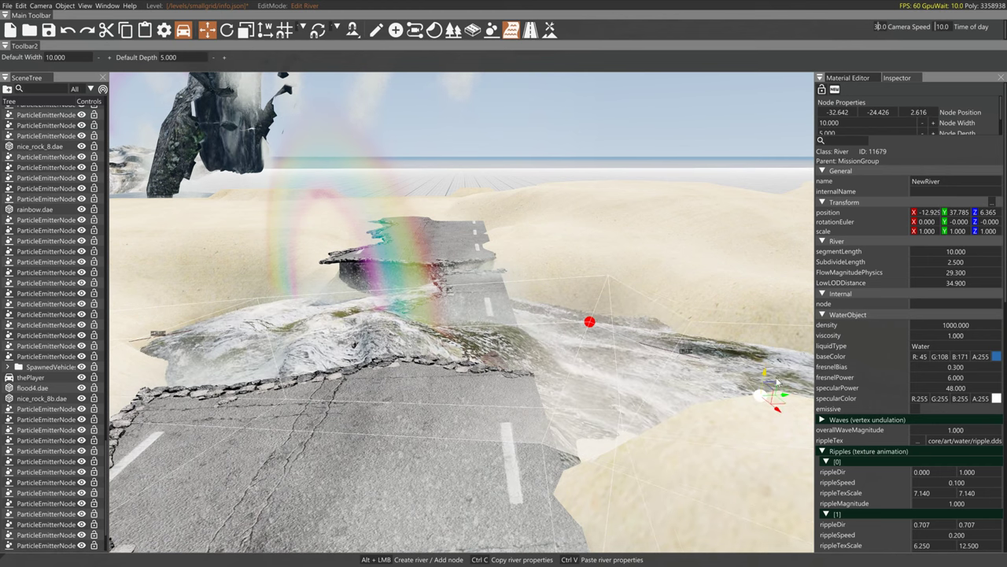
left_click(199, 345)
left_click(589, 320)
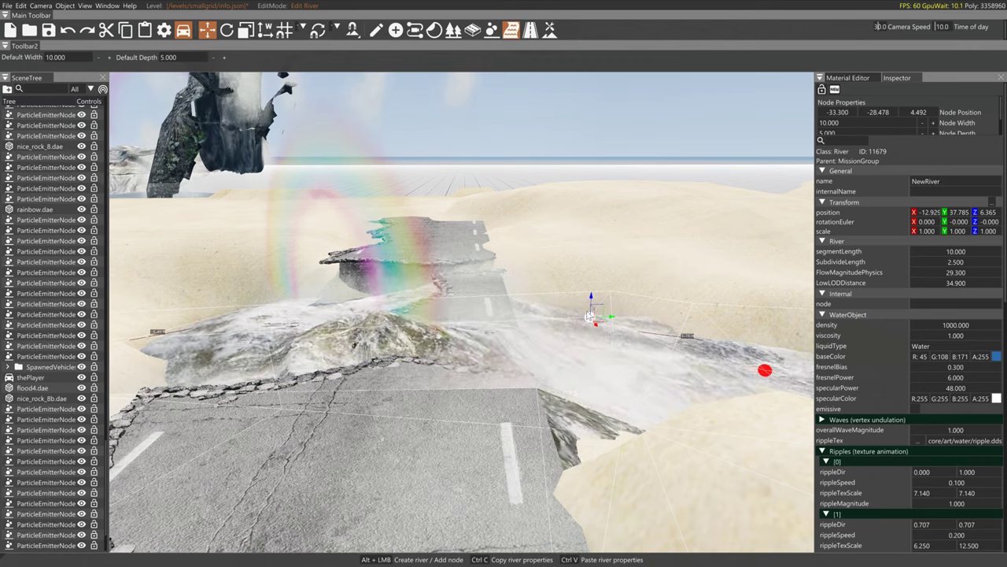
Look through the river properties and rotate the NewRiver node beside the road gap to tilt that river section
scroll(826, 456, "down", 10)
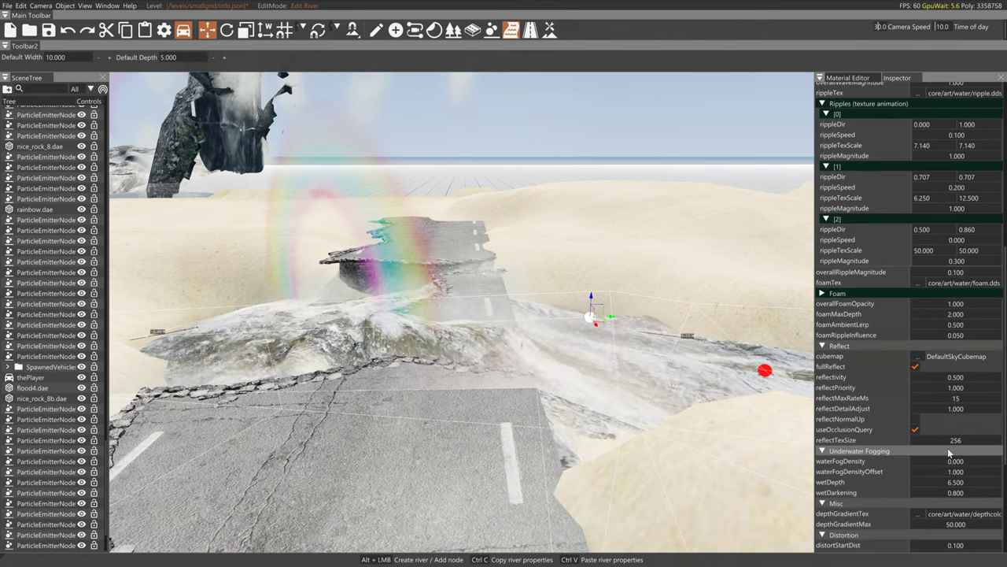
key("2")
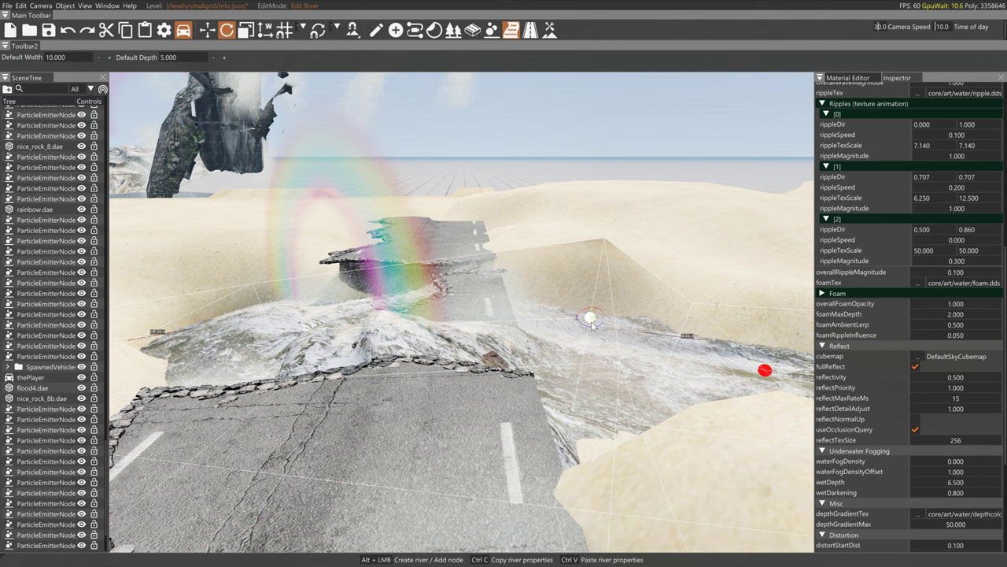
key("1")
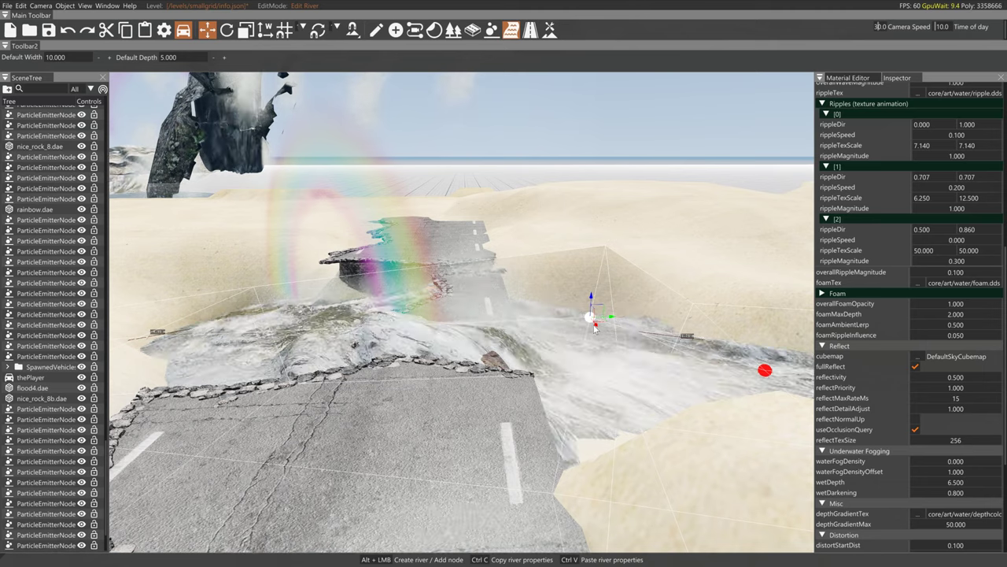
left_click(605, 339)
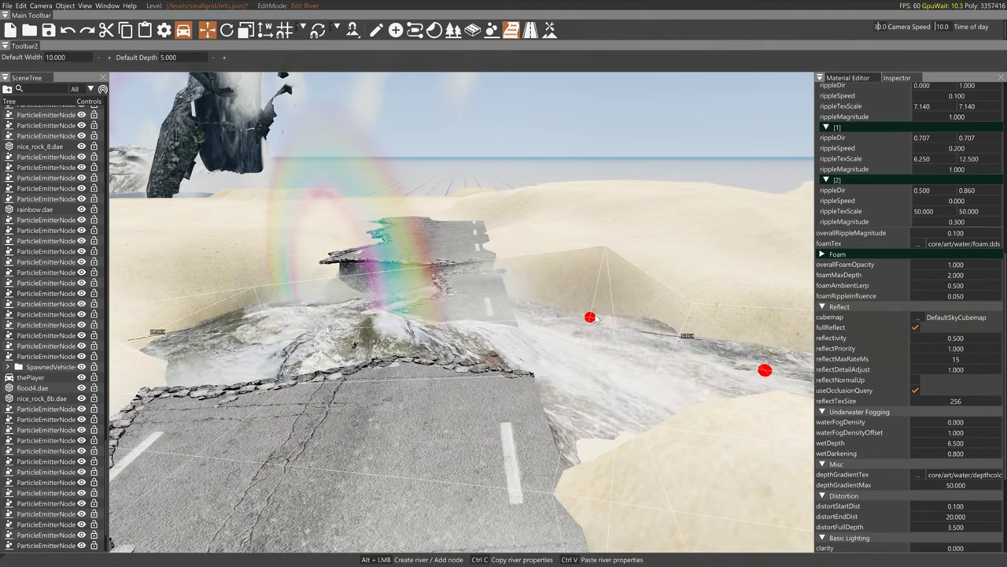
left_click(590, 318)
key("2")
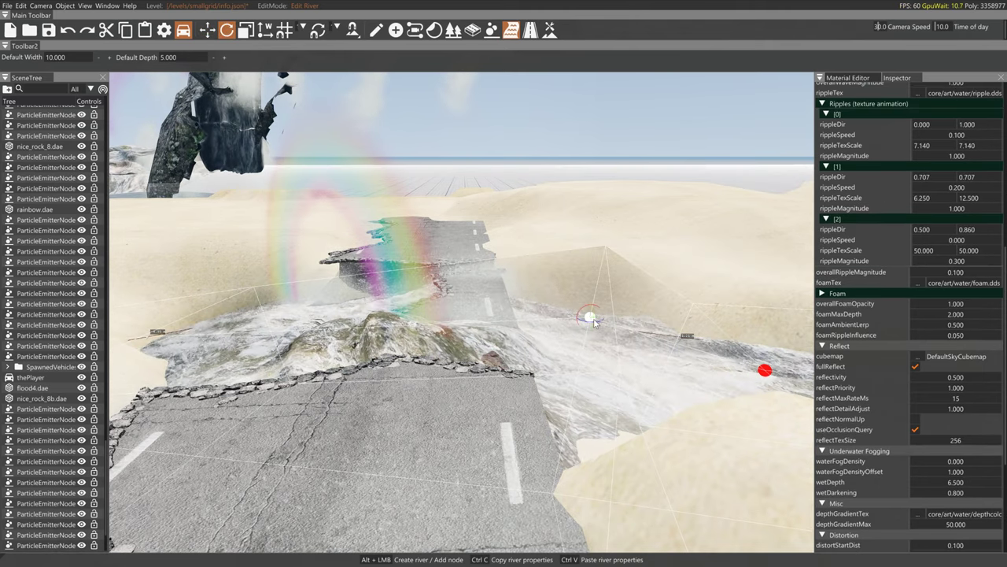
key("1")
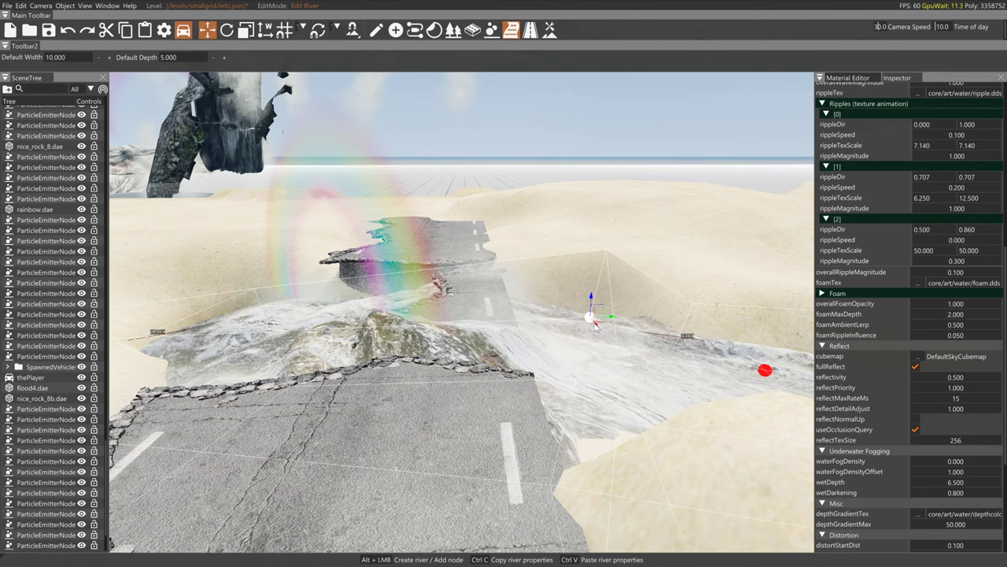
Move the tilted river node down the flood toward the near road section, and push the outer node farther downstream
left_click_drag(596, 329, 617, 379)
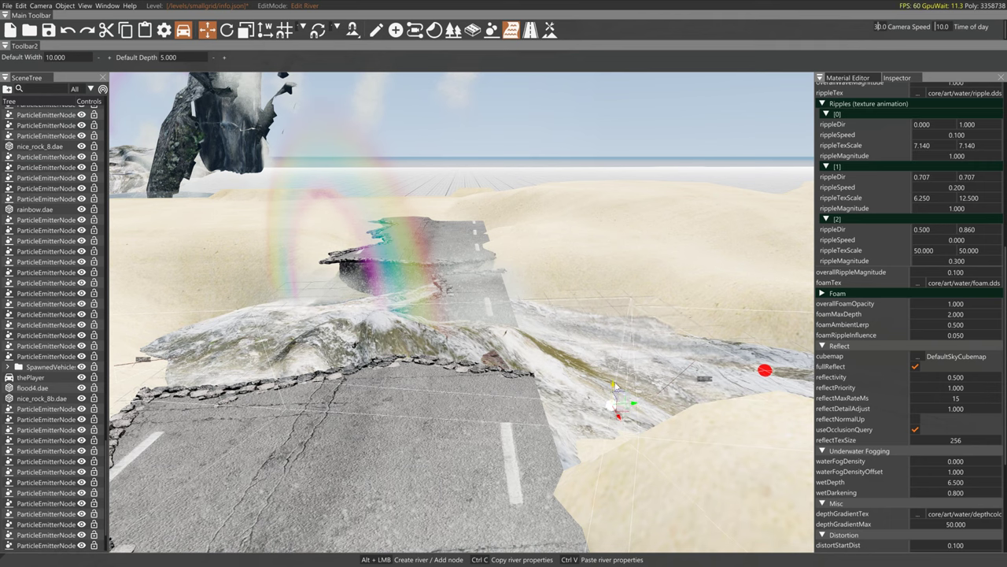
left_click(765, 370)
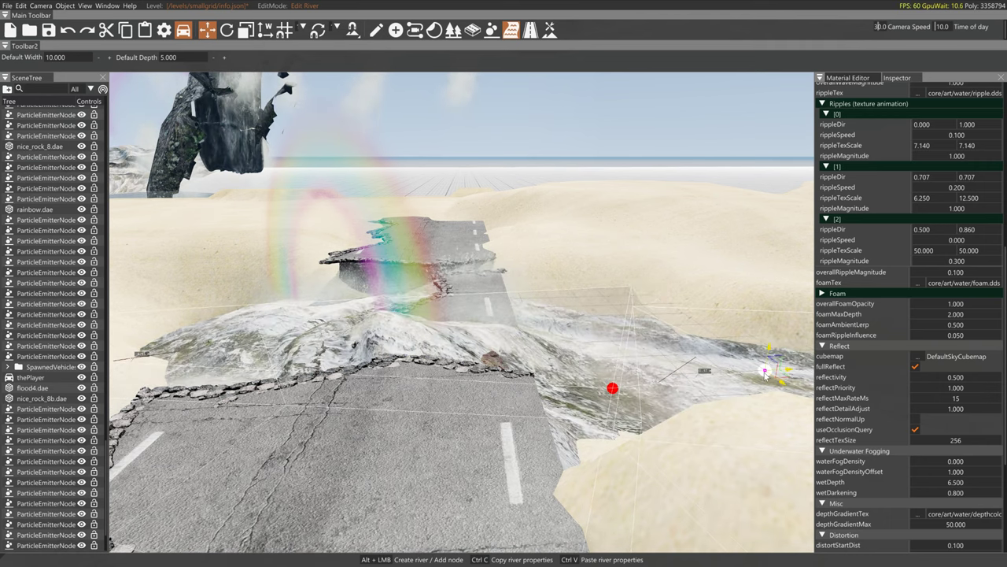
left_click_drag(765, 370, 852, 376)
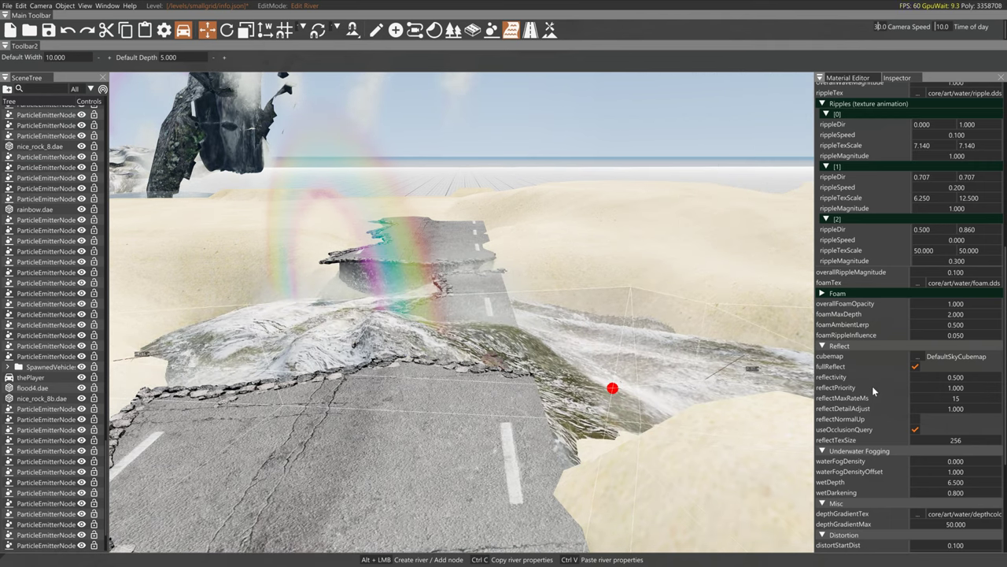
Turn off isRenderEnabled for NewRiver and return to driving mode
scroll(872, 386, "down", 4)
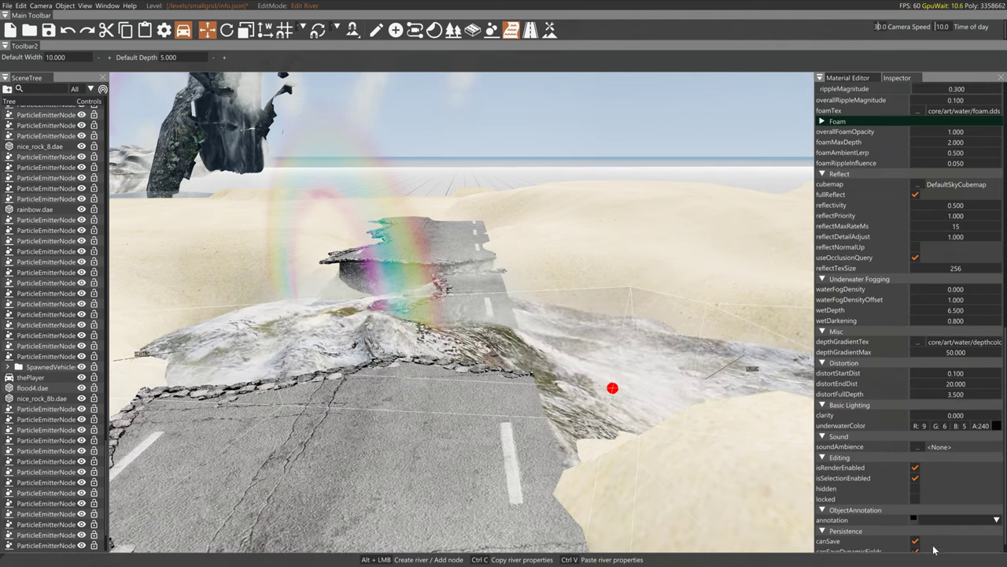
left_click(915, 468)
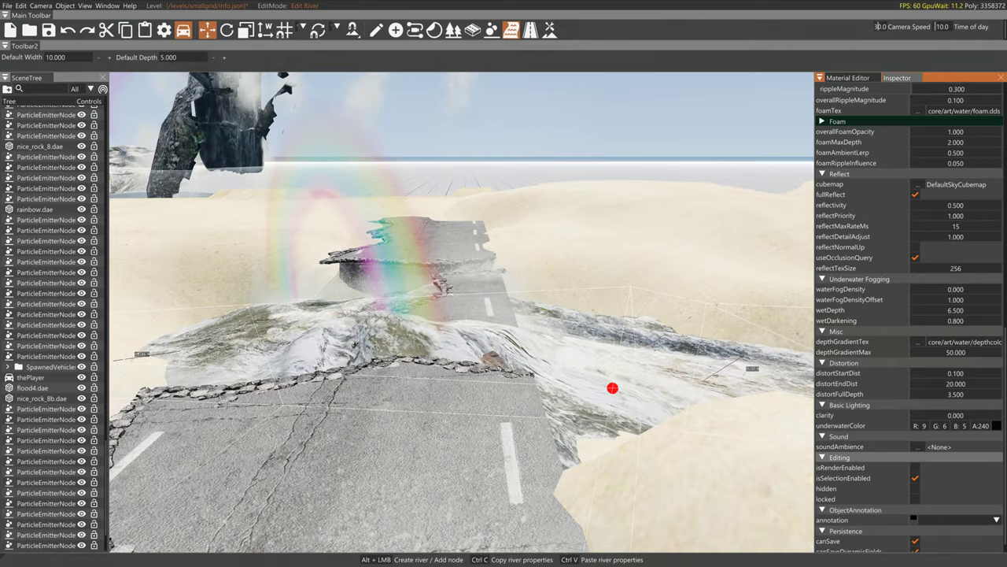
key("F11")
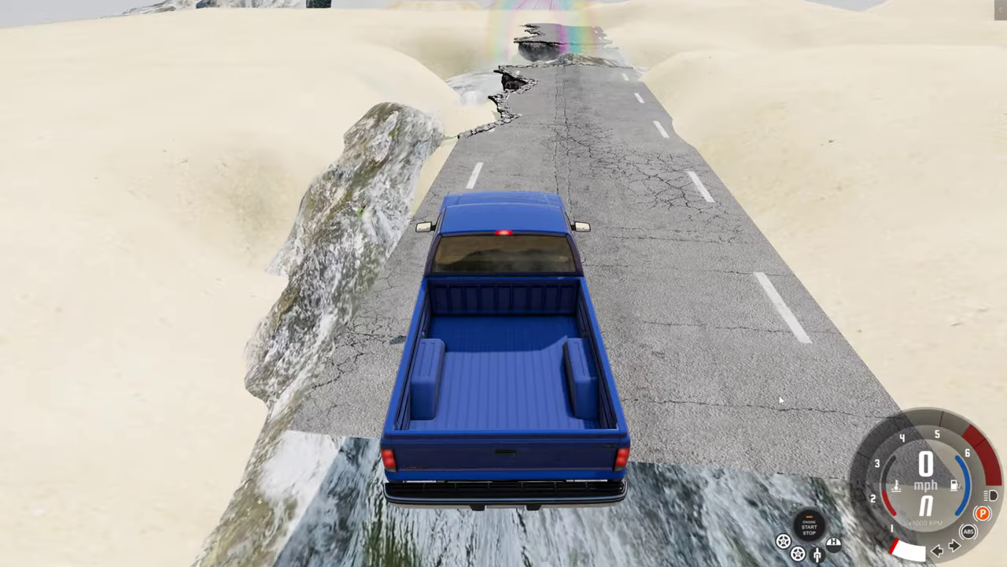
Drive the pickup along the road onto the flooded gap under the rainbow, viewing it from the side
key("w")
right_click_drag(779, 395, 890, 314)
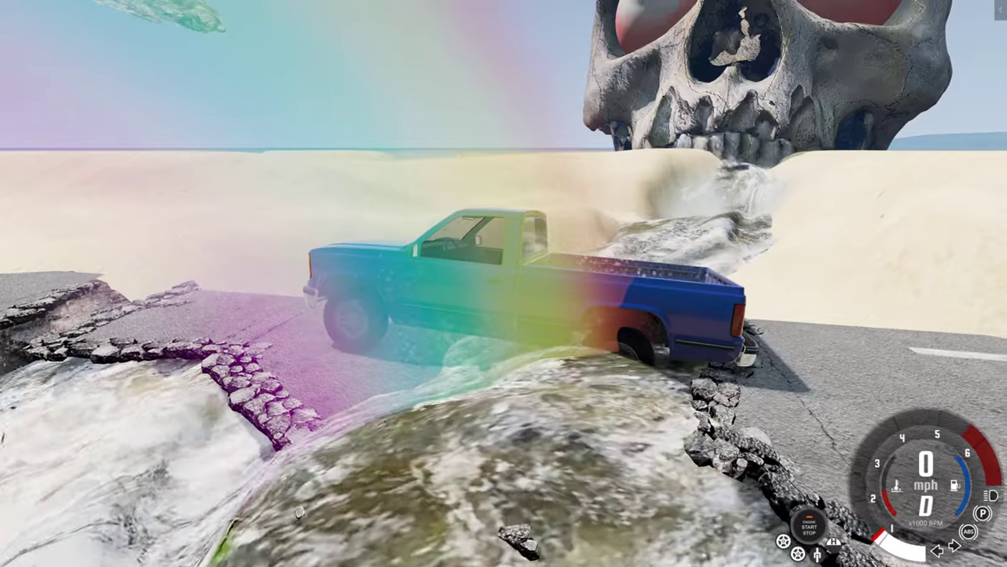
key("Up")
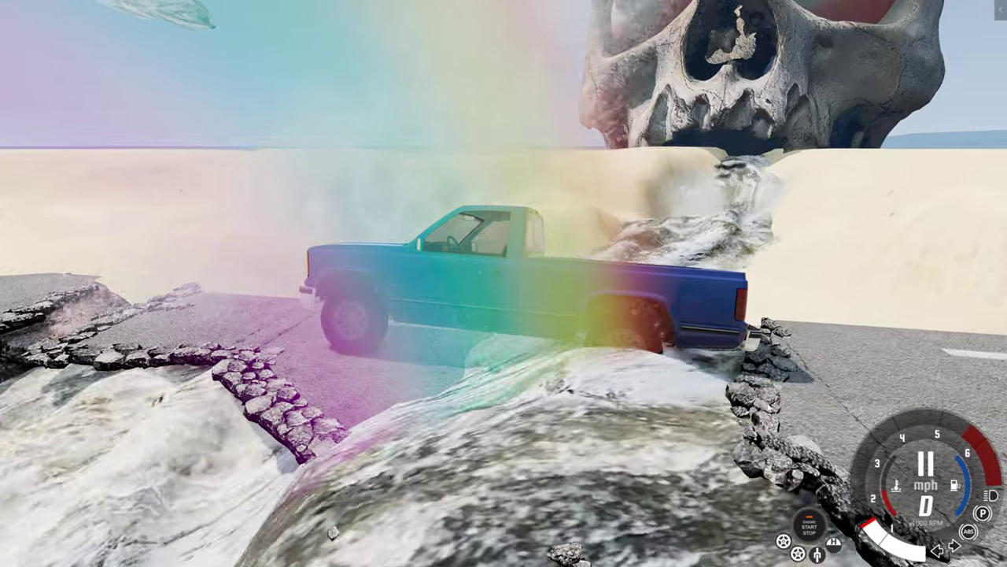
Reopen the world editor, set the selected river node's depth and relative height to 1, and set the neighbouring node's depth to 2
key("F11")
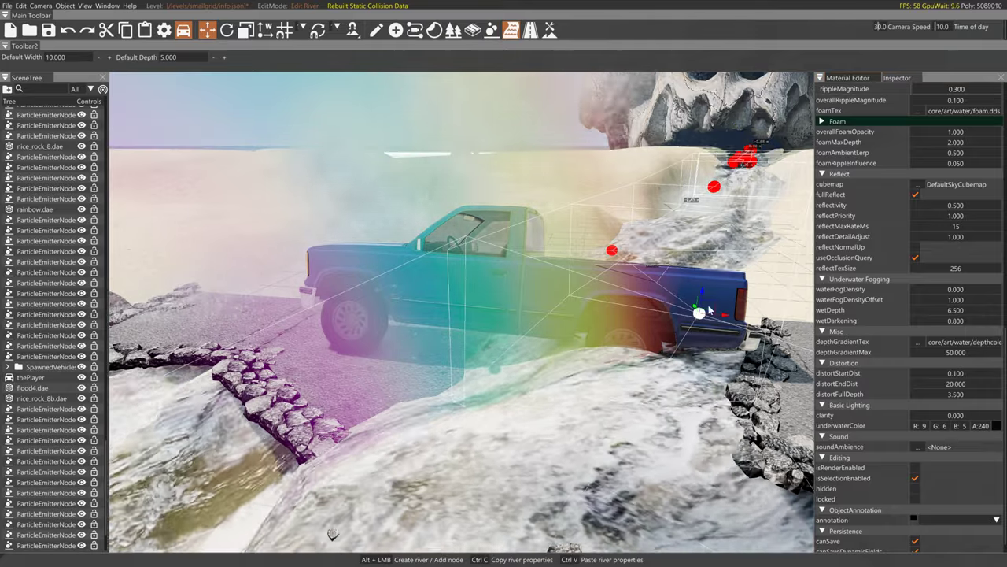
right_click_drag(709, 309, 732, 280)
key("s")
key("2")
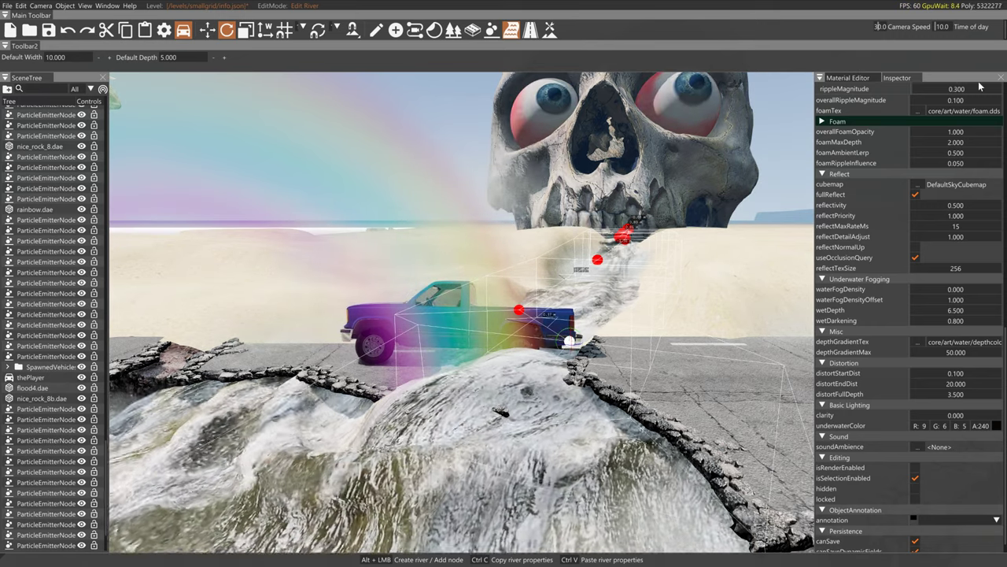
scroll(1004, 108, "up", 10)
scroll(1003, 108, "up", 5)
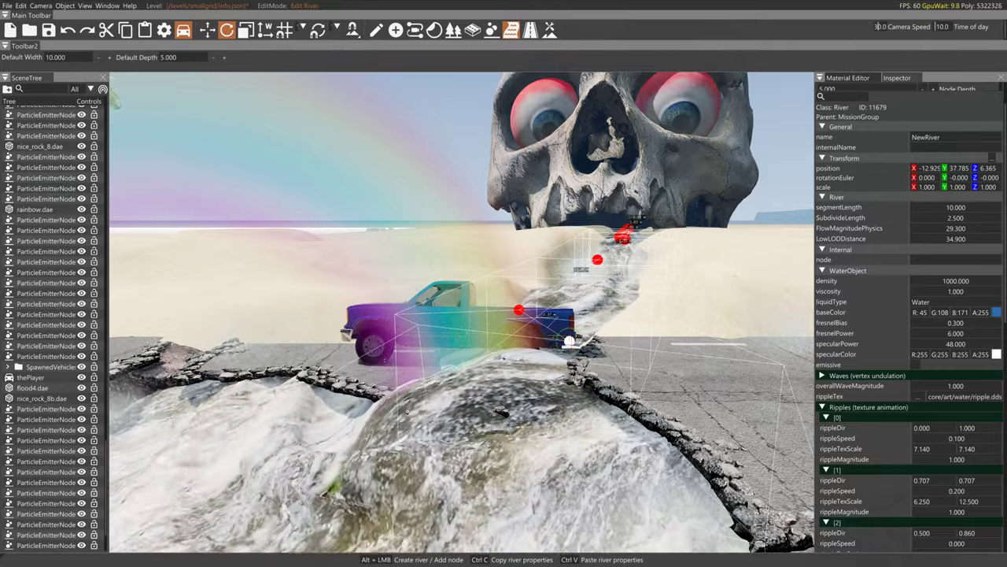
scroll(998, 110, "up", 1)
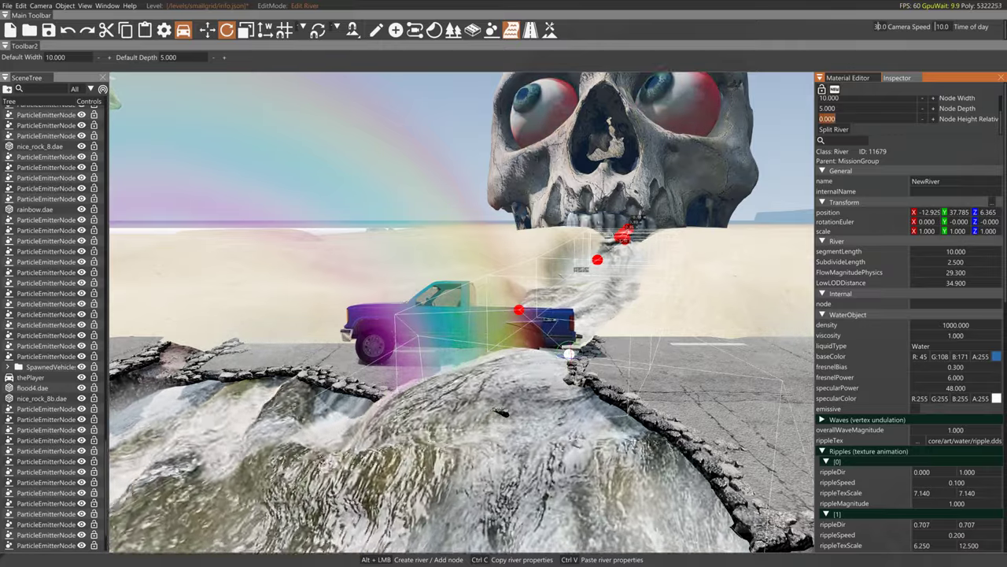
type("1")
key("Return")
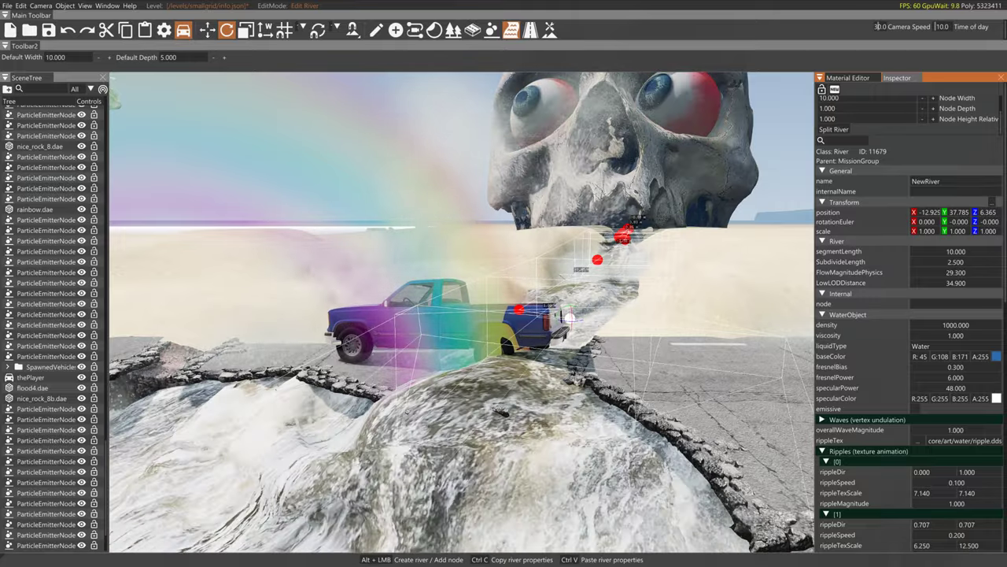
left_click(522, 310)
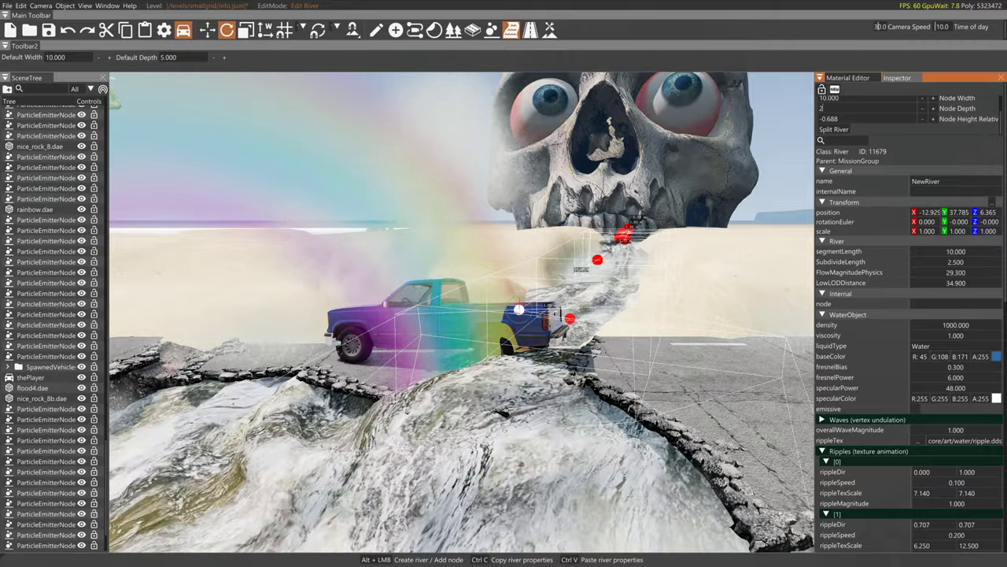
Reposition the river node beside the pickup toward the near road edge, with width 1 and depth 3
right_click_drag(684, 324, 665, 370)
key("d")
key("d")
key("s")
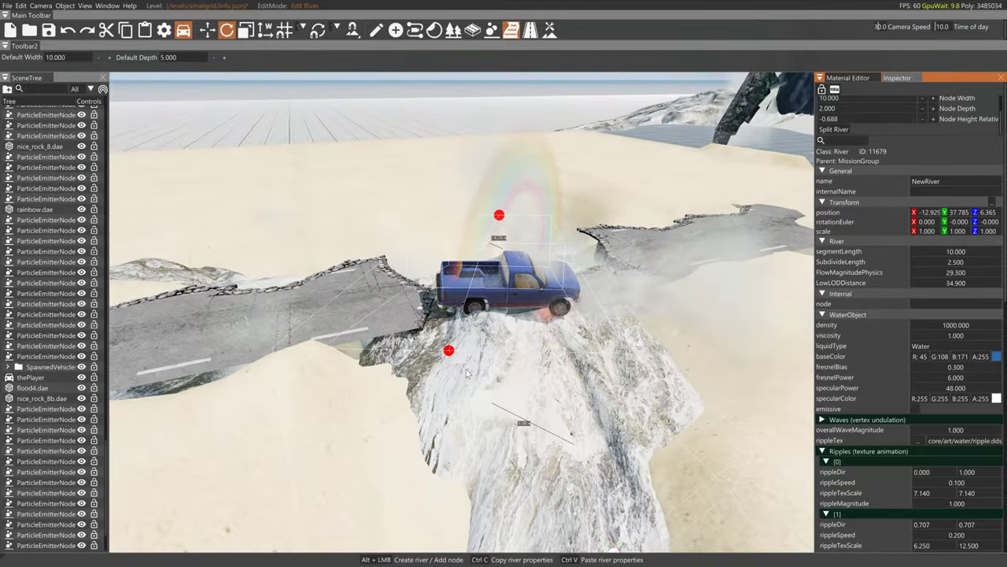
left_click(454, 355)
left_click(454, 354)
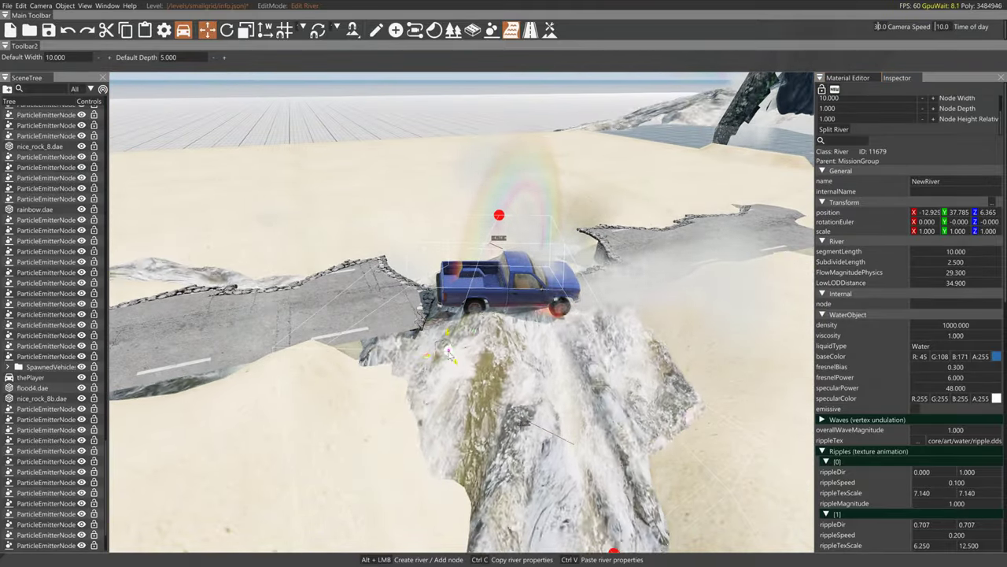
left_click(435, 359)
left_click(448, 352)
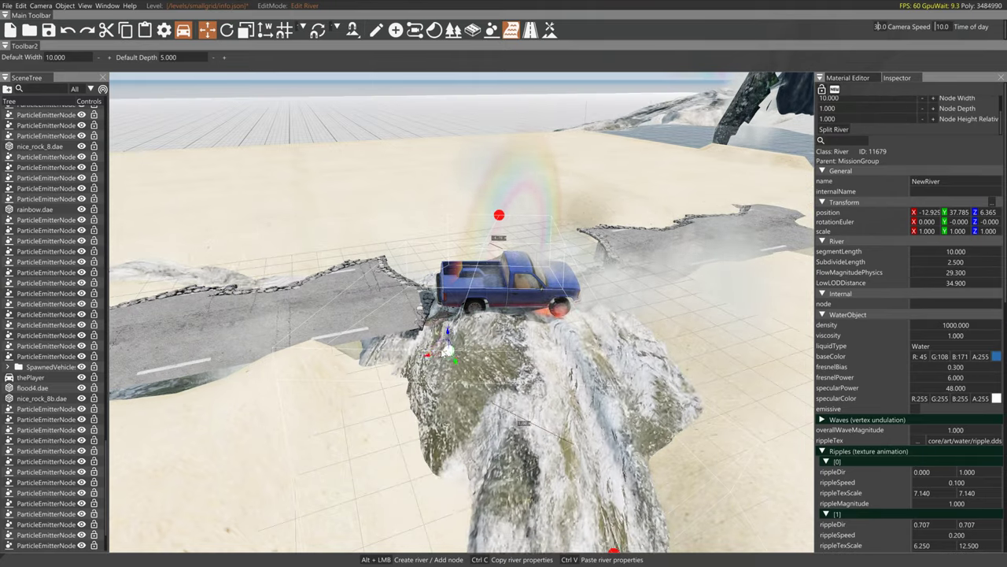
left_click_drag(435, 357, 534, 346)
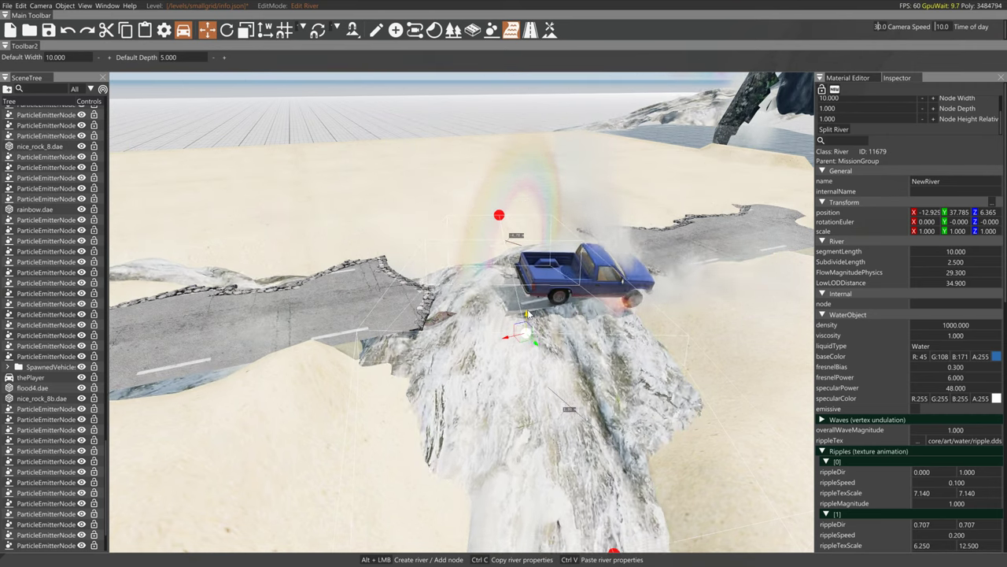
left_click_drag(528, 316, 442, 373)
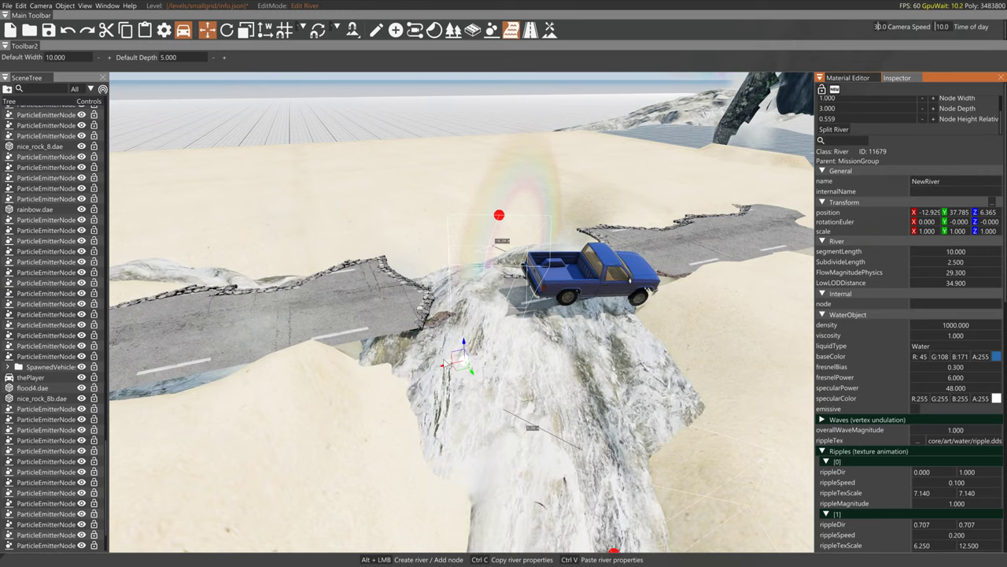
left_click_drag(445, 368, 433, 365)
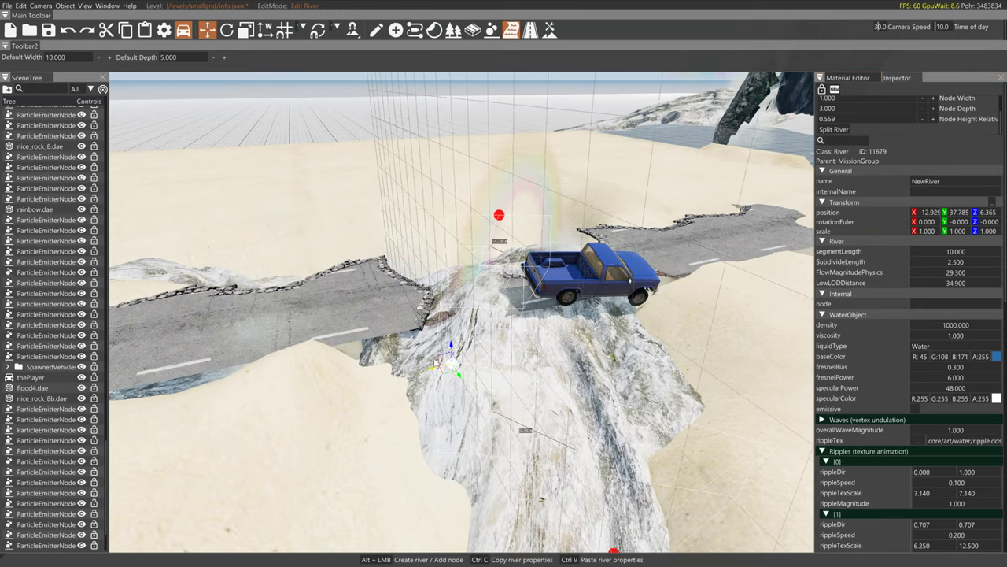
Move the outer downstream river node closer to the gap in the road
left_click(503, 215)
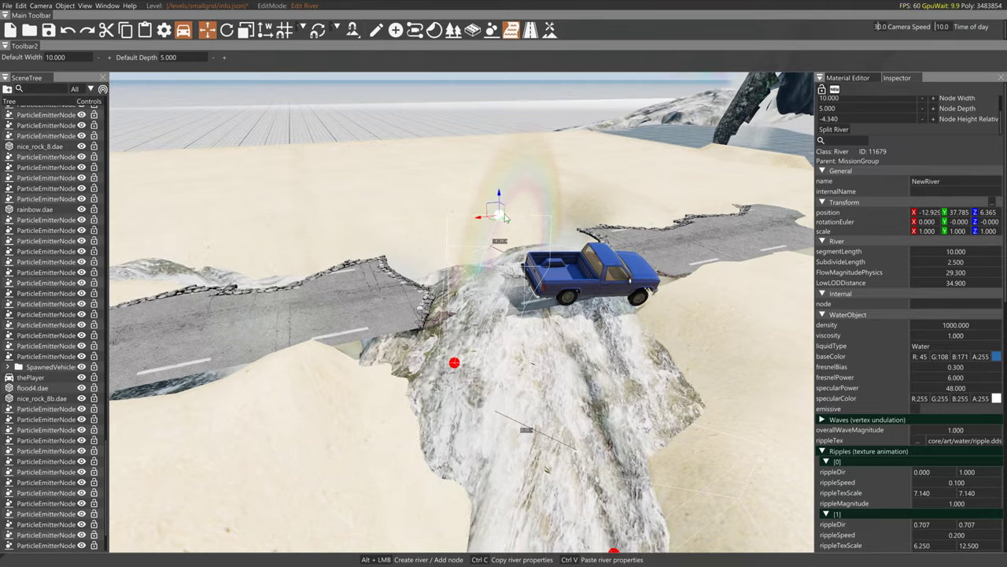
left_click(509, 224)
left_click(510, 253)
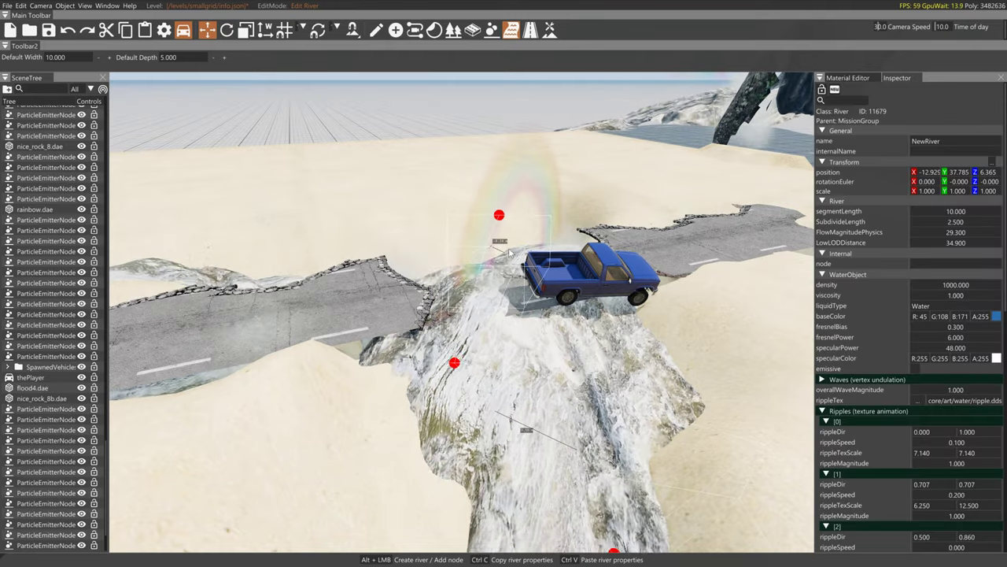
left_click(504, 219)
left_click(476, 266)
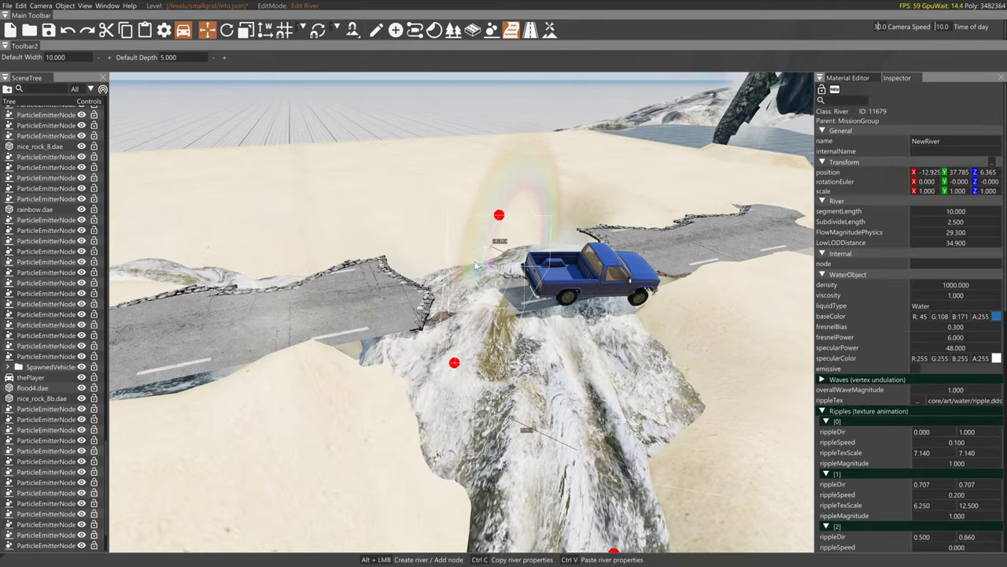
left_click(499, 216)
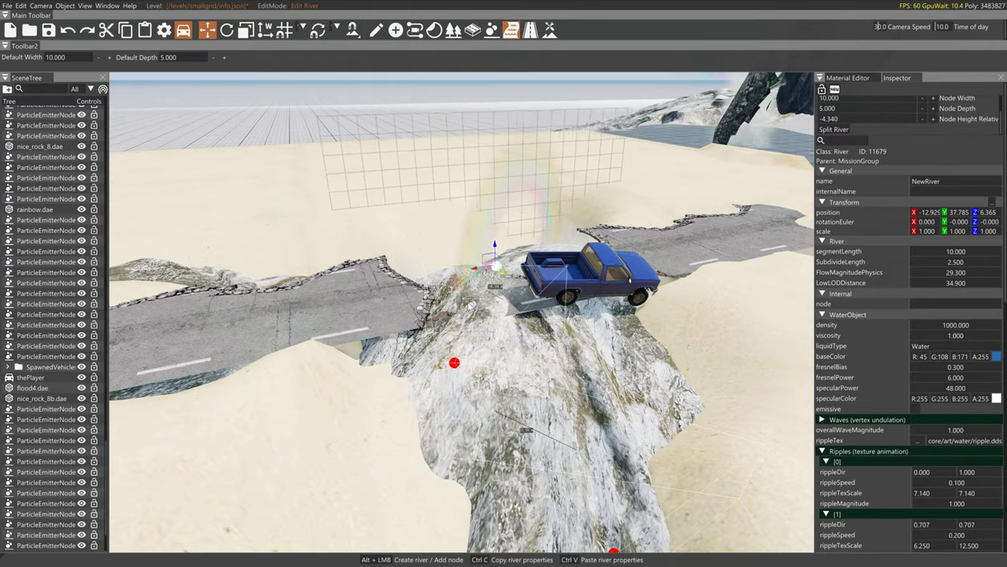
Delete the rainbow.dae object arching over the pickup
key("a")
right_click_drag(487, 310, 667, 357)
key("s")
left_click(480, 189)
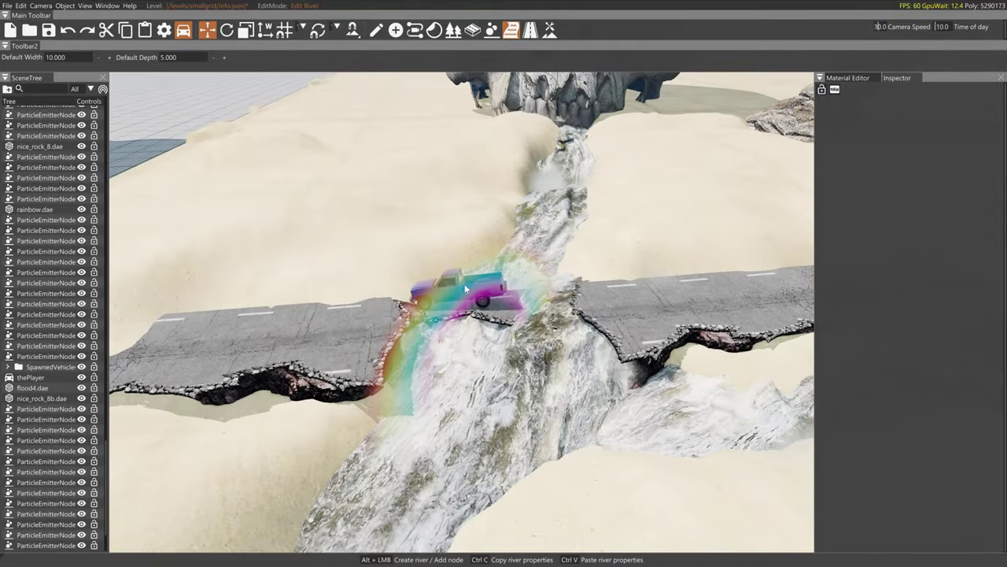
left_click(376, 29)
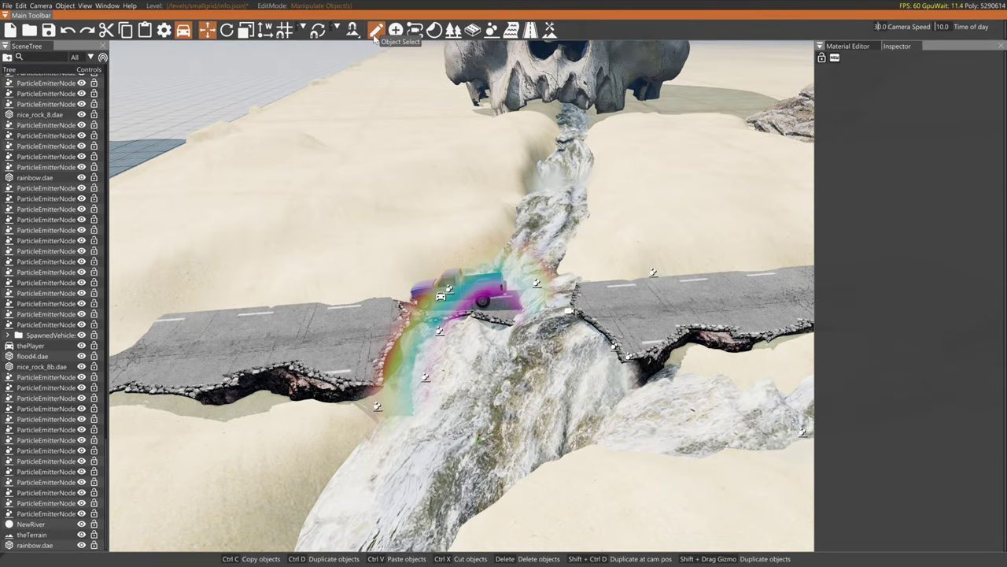
left_click(391, 383)
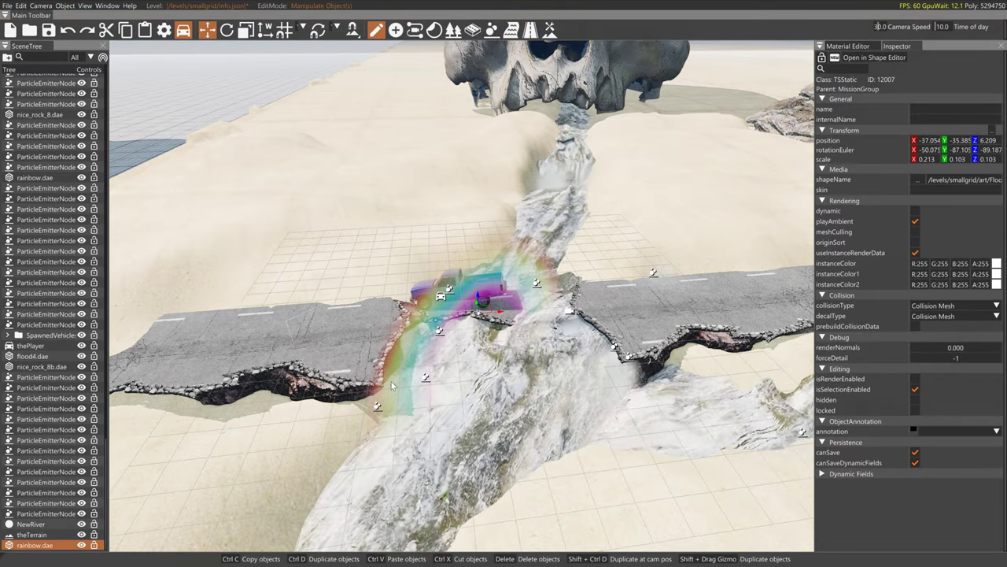
key("Delete")
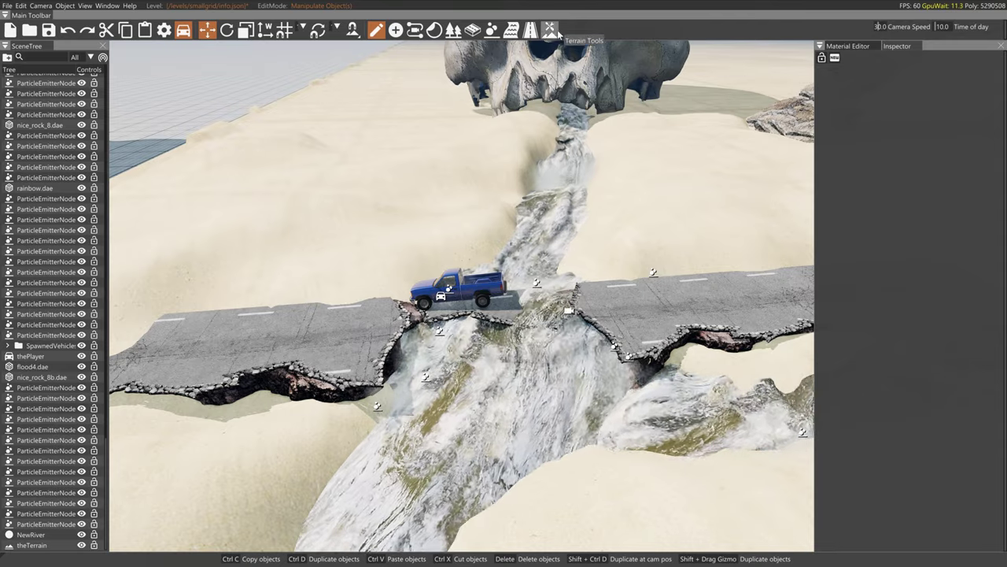
Select the river again and move its outer downstream node up the flood, between the two broken road sections
left_click(511, 29)
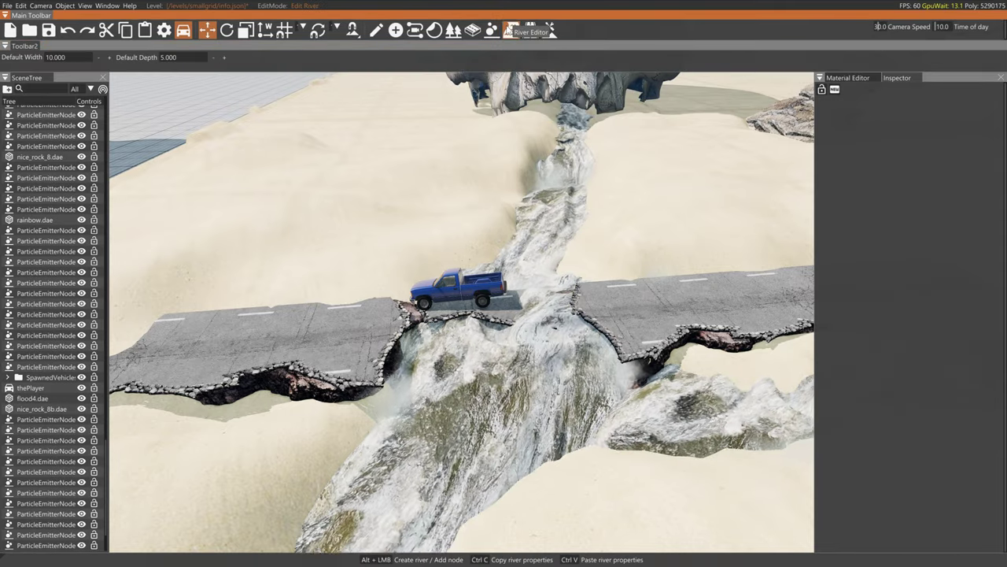
left_click(488, 350)
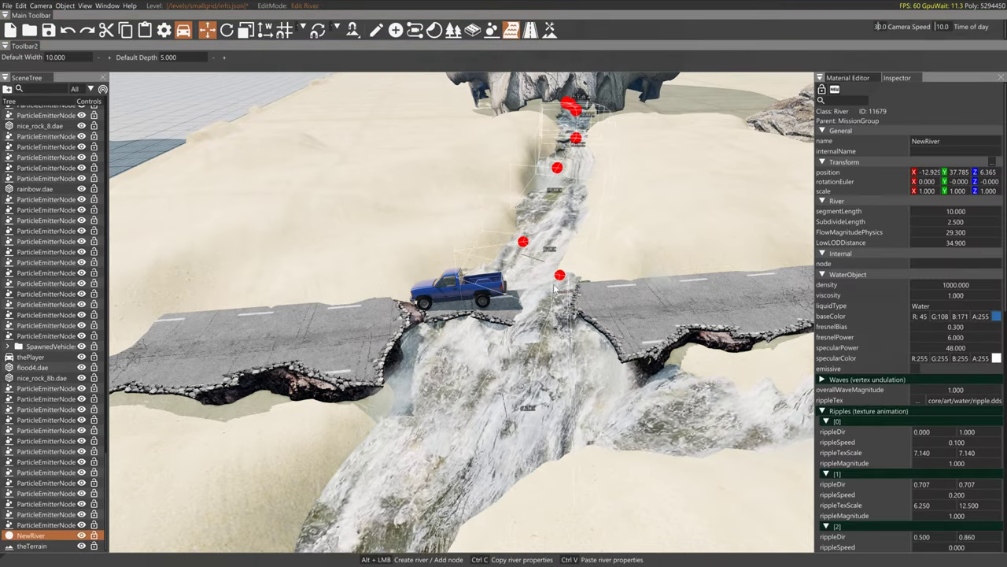
left_click(560, 278)
left_click(560, 278)
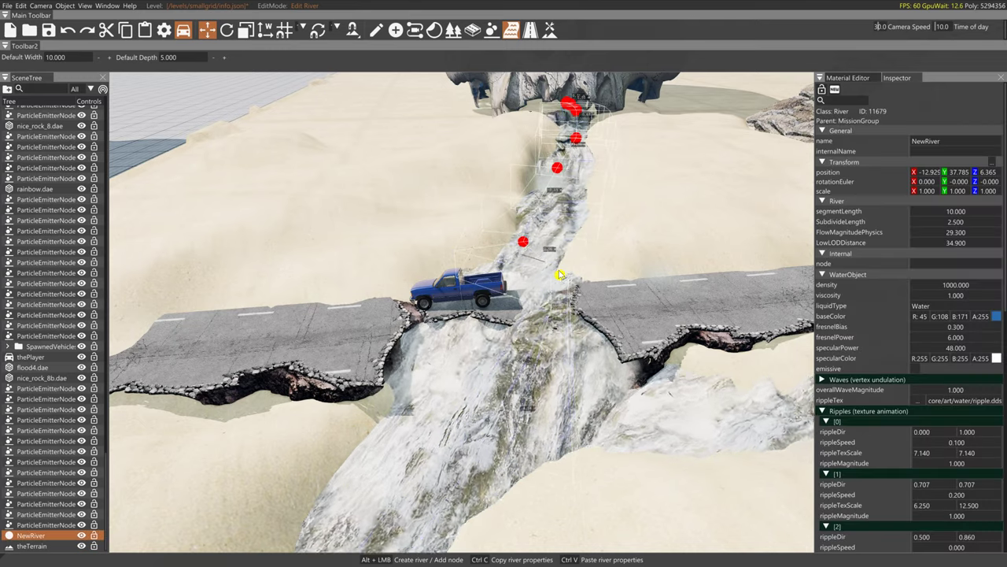
left_click(559, 278)
right_click_drag(560, 278, 569, 321)
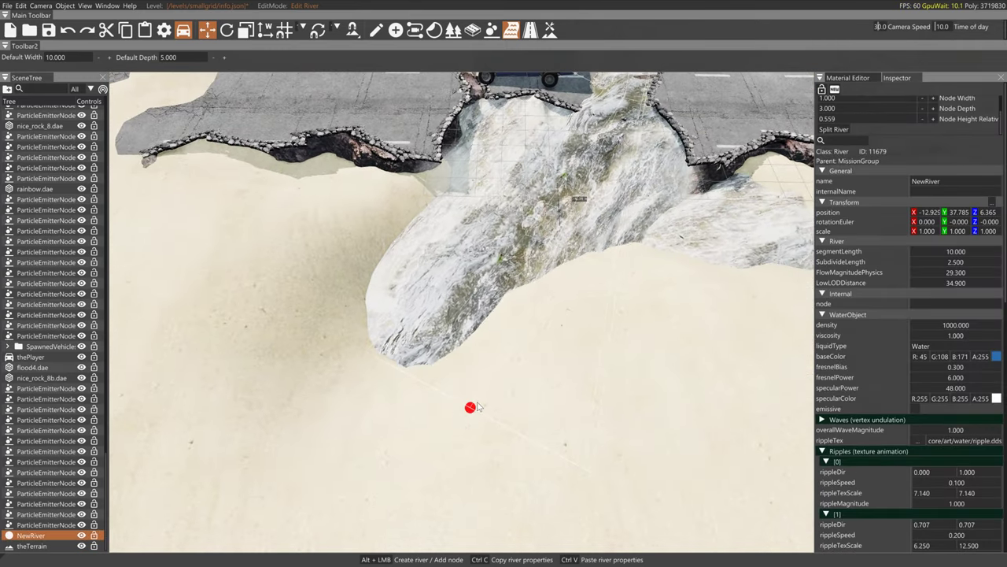
left_click(470, 409)
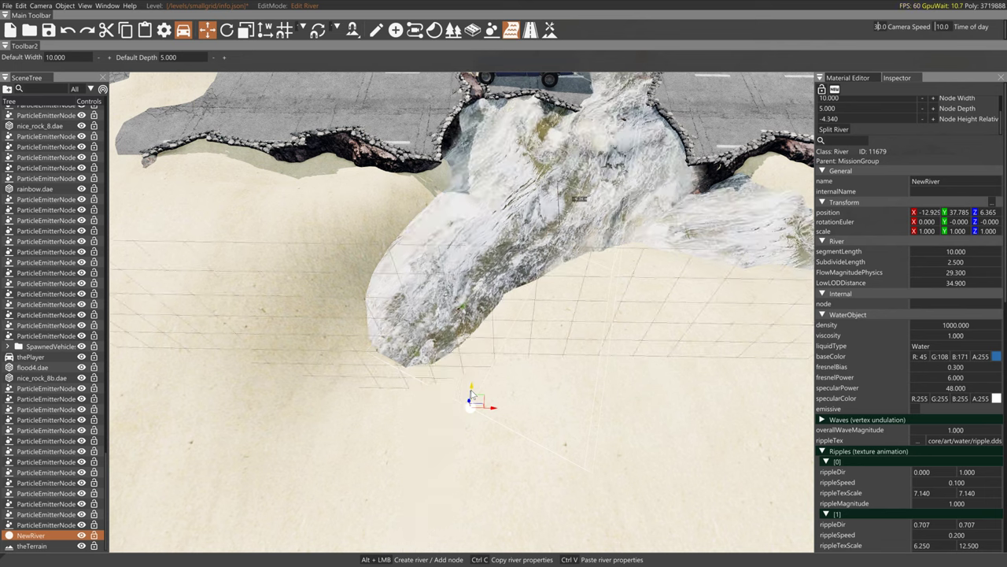
left_click_drag(475, 392, 620, 167)
key("d")
right_click_drag(594, 165, 393, 157)
left_click_drag(336, 263, 449, 307)
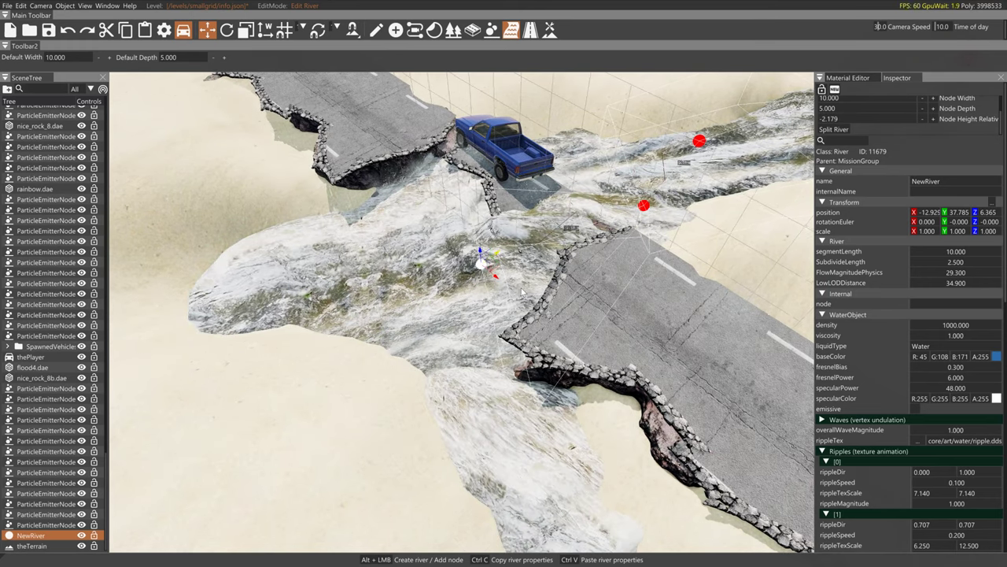
Set the outer river node's width to 2 and shift it toward the road section away from the pickup
left_click(890, 97)
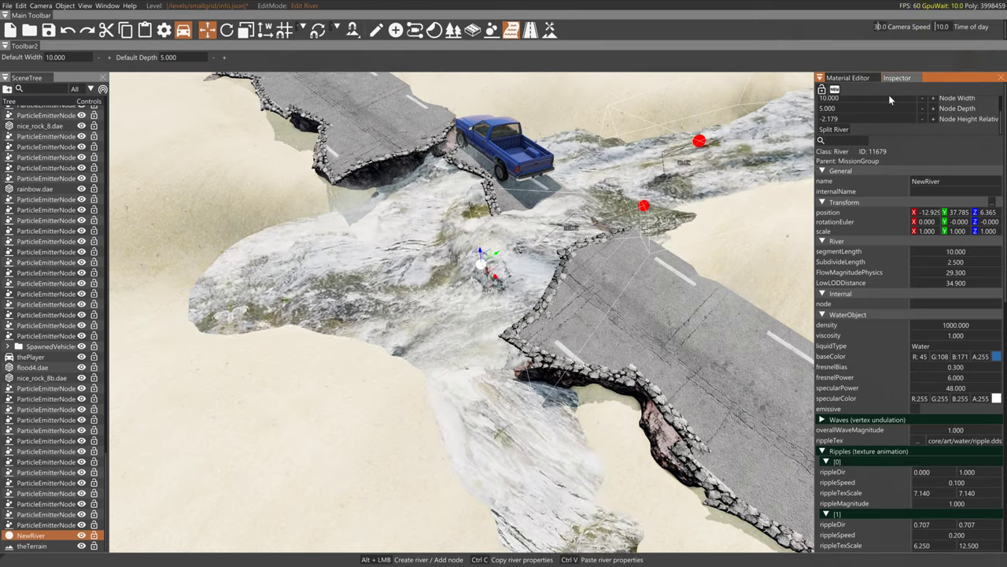
double_click(890, 98)
type("2")
key("Return")
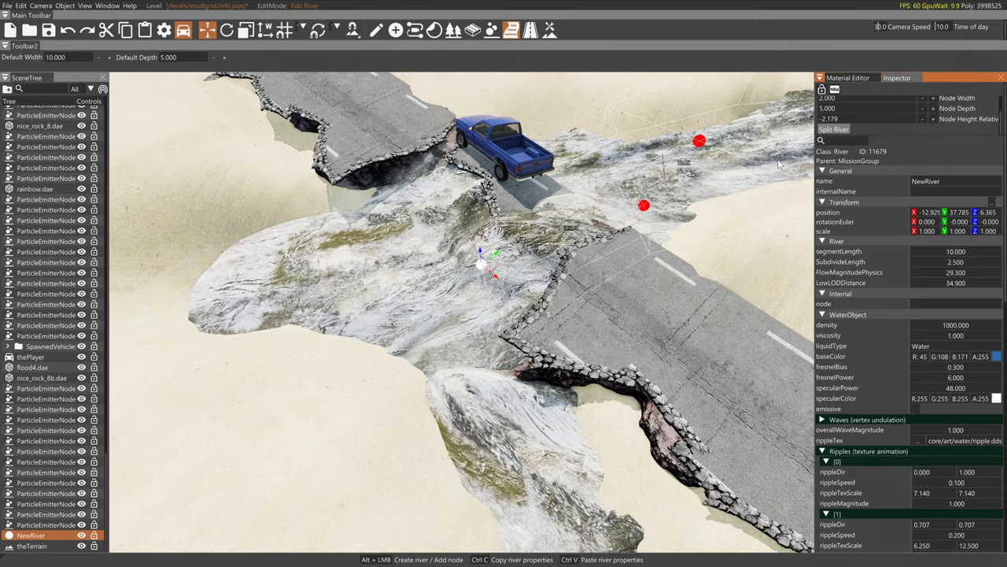
key("a")
right_click_drag(708, 212, 846, 272)
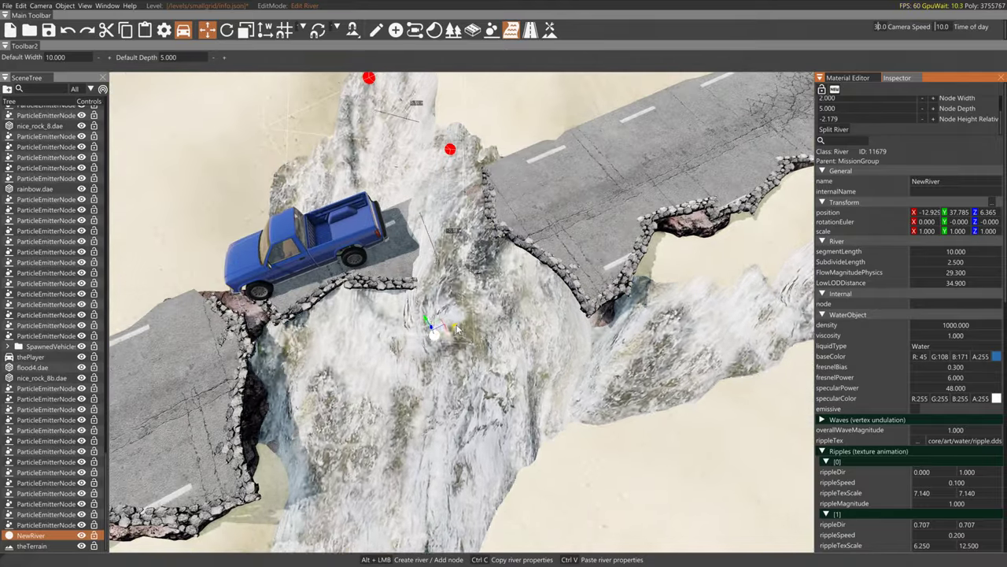
left_click_drag(458, 329, 497, 310)
Move the neighbouring river node behind the pickup slightly toward the vehicle and deselect the river
left_click(455, 156)
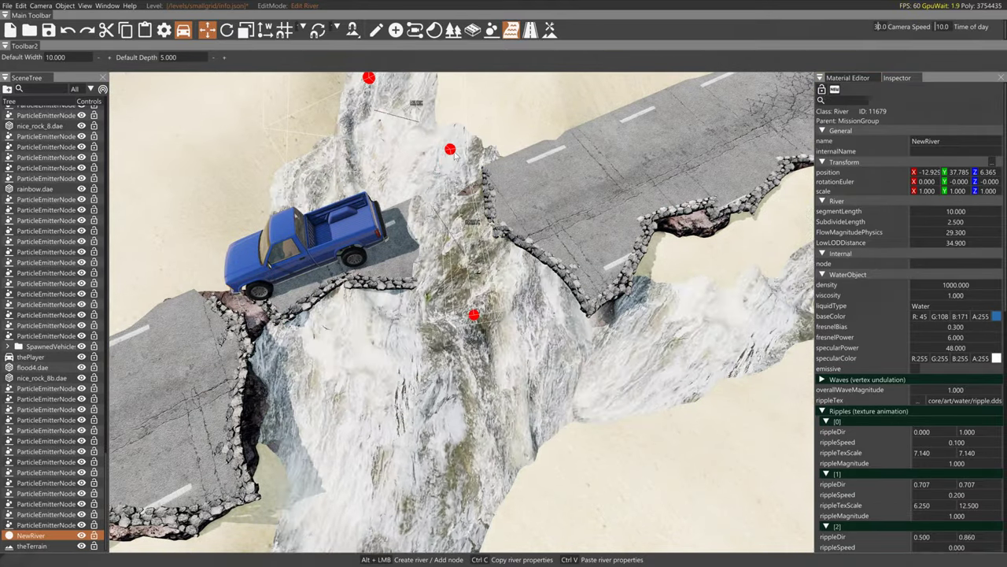
left_click(451, 151)
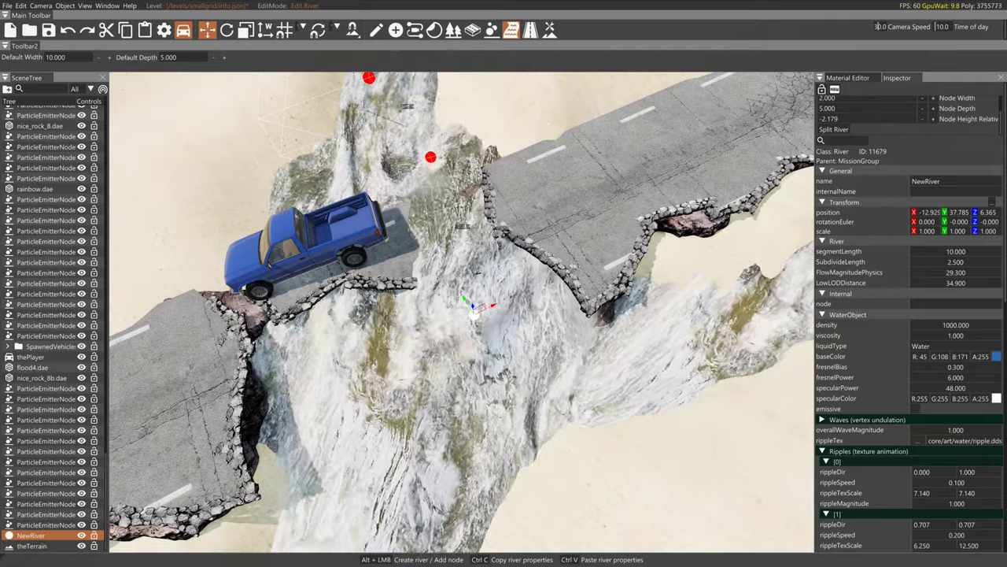
left_click(563, 202)
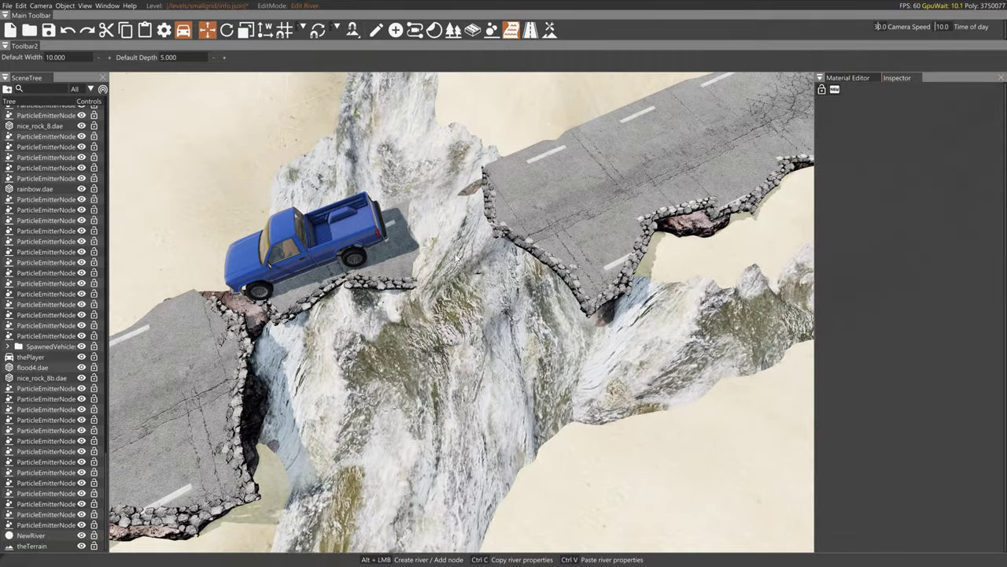
Select both river nodes around the road gap and set their node width to 3.5
left_click(401, 123)
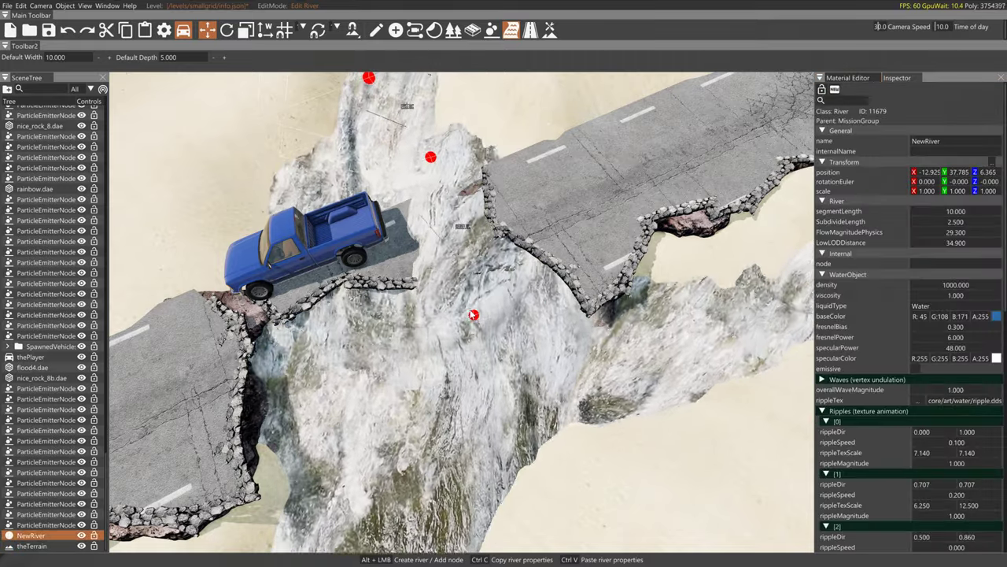
left_click(470, 319)
left_click(435, 132)
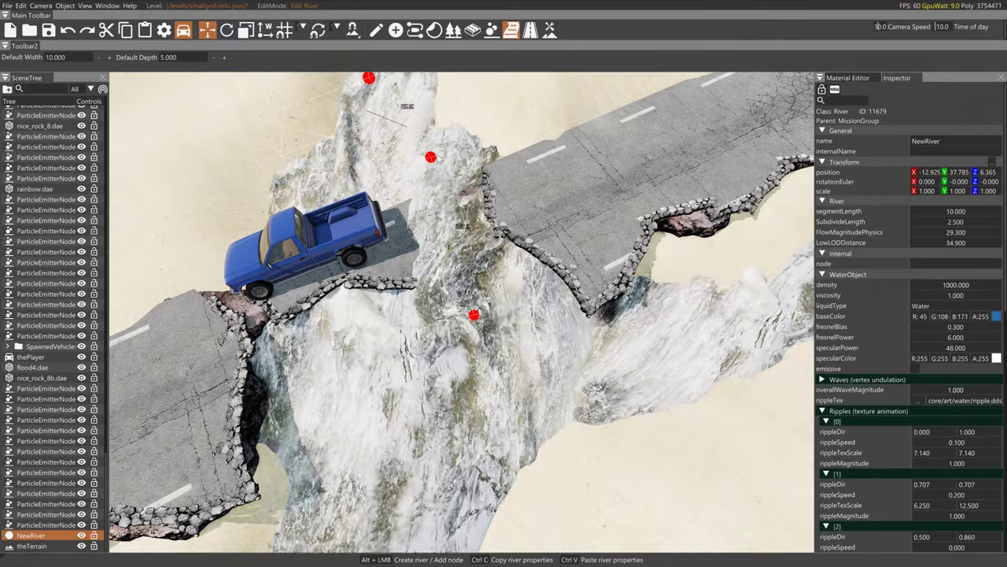
left_click(431, 157)
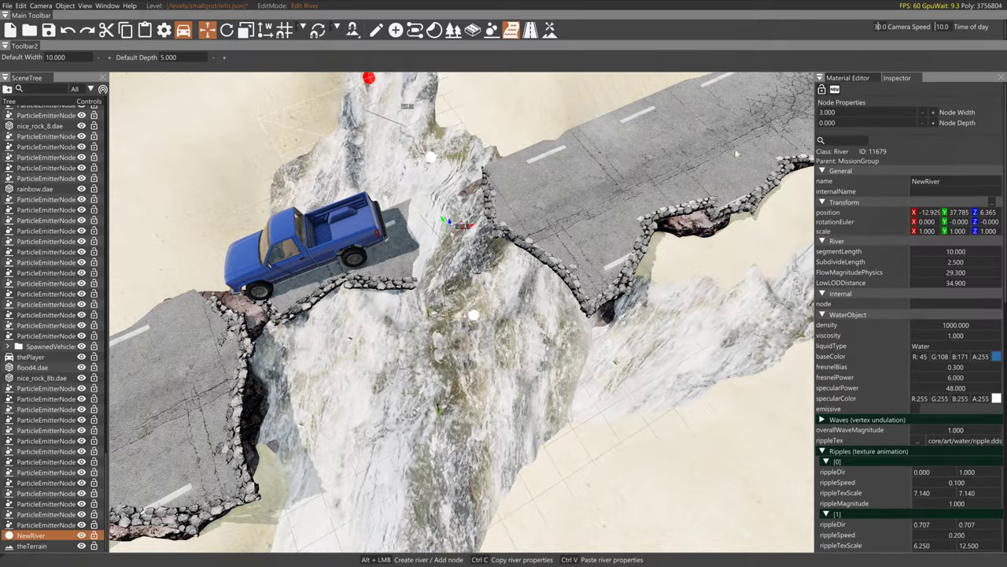
left_click(854, 113)
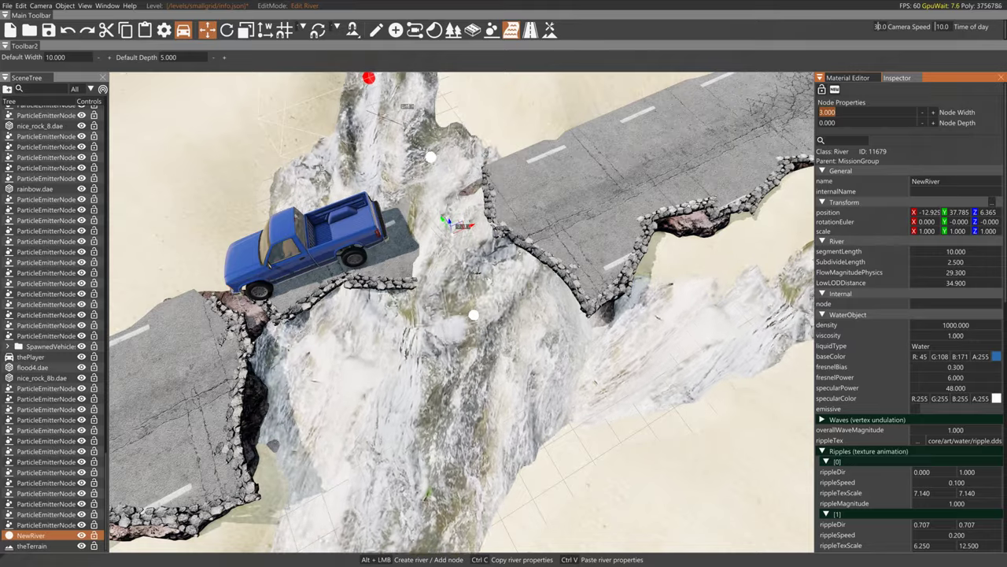
type("3.5")
key("Return")
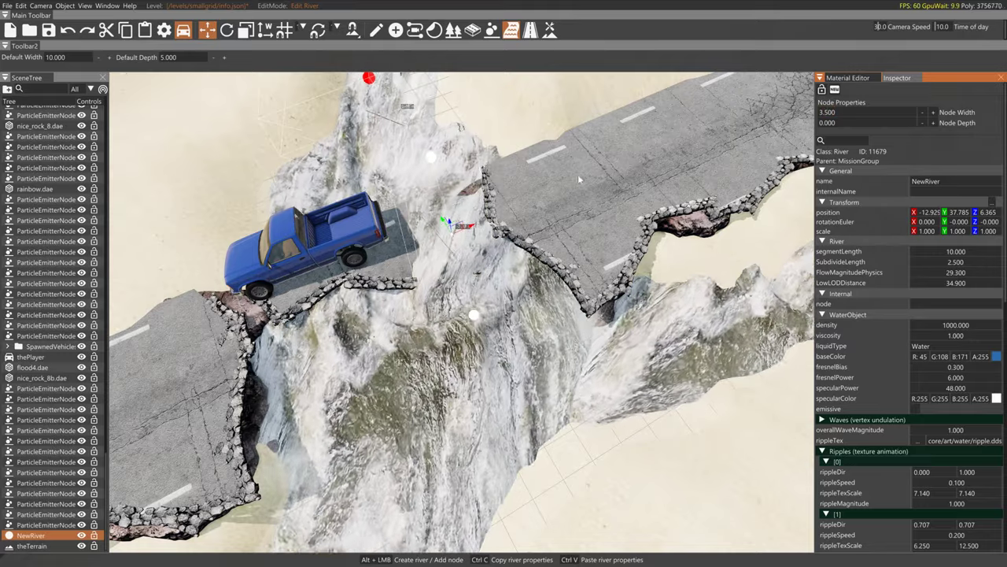
Raise the outer river node in the flood to a Z position of about 4.47
right_click_drag(481, 267, 488, 332)
key("w")
key("s")
key("d")
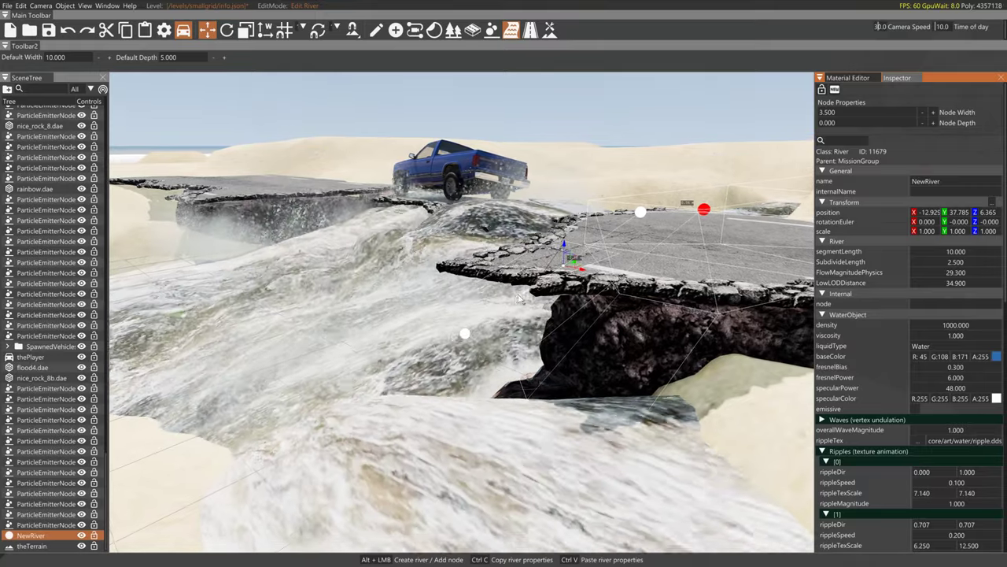
left_click(466, 334)
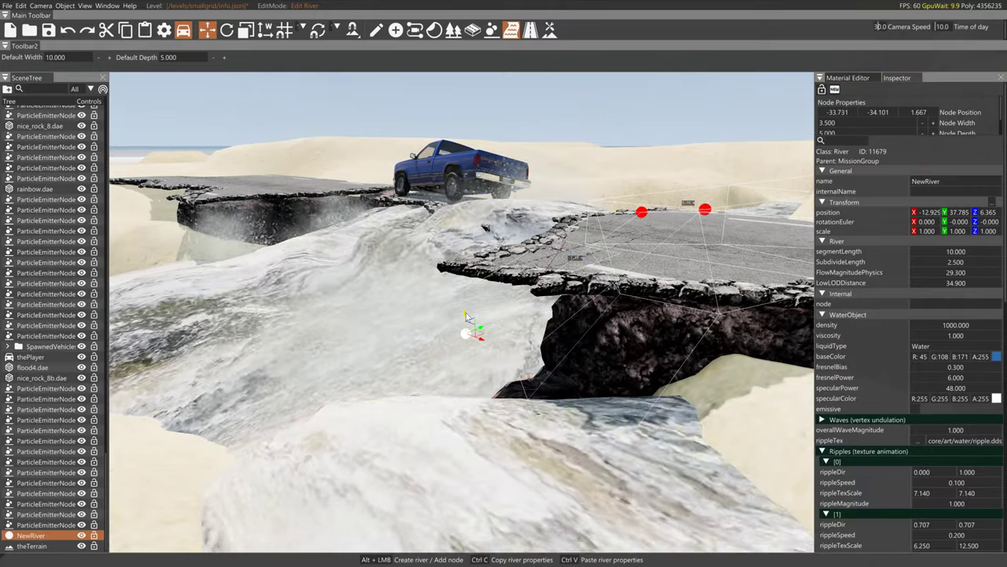
left_click_drag(467, 318, 469, 292)
left_click_drag(462, 195, 437, 213)
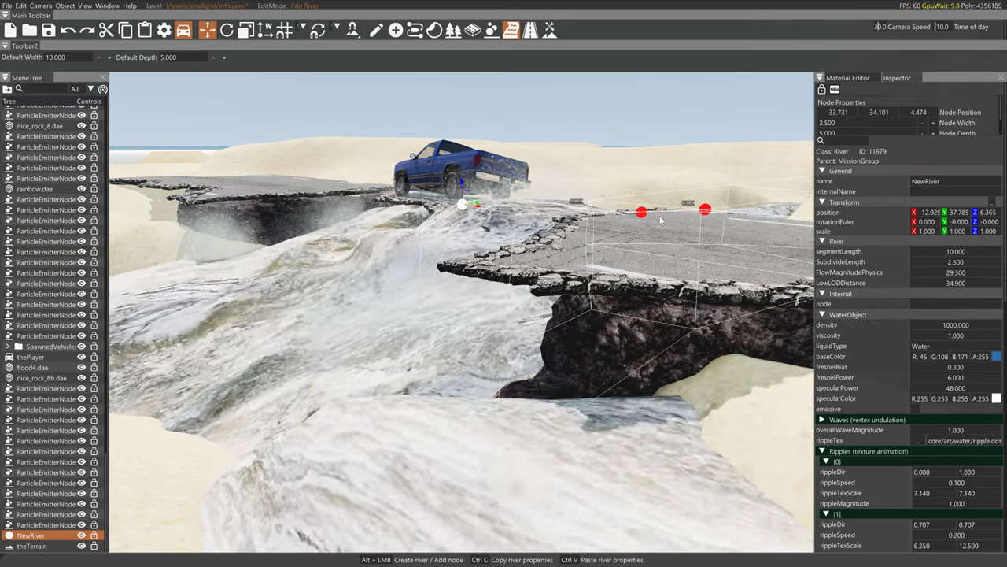
Raise the neighbouring river node behind the pickup to a Z position of about 4.5 and check it from the road
left_click(643, 210)
left_click_drag(645, 200, 652, 164)
mouse_move(652, 166)
right_mouse_down()
mouse_move(614, 189)
mouse_move(629, 169)
mouse_move(649, 168)
mouse_move(633, 163)
mouse_move(626, 142)
mouse_move(644, 147)
mouse_move(655, 185)
right_mouse_up()
key("d")
key("w")
key("s")
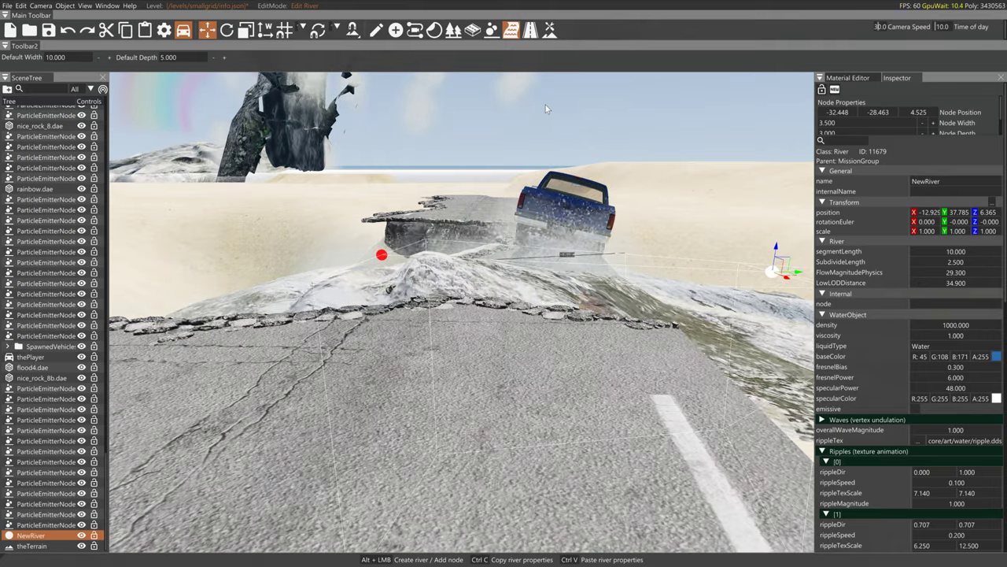
Drive the pickup into the flooded road gap to test how the river carries it
right_click_drag(462, 312, 748, 291)
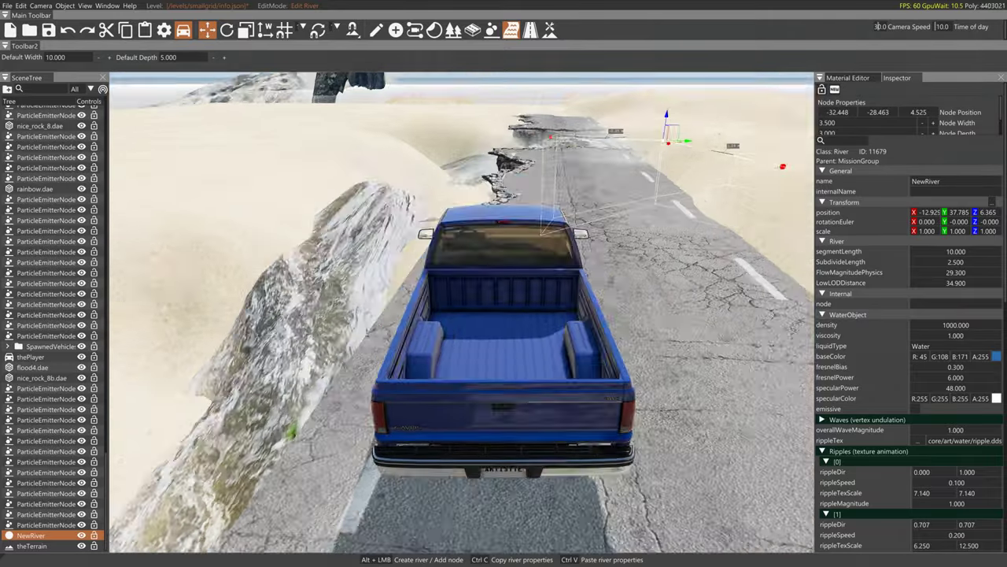
key("s")
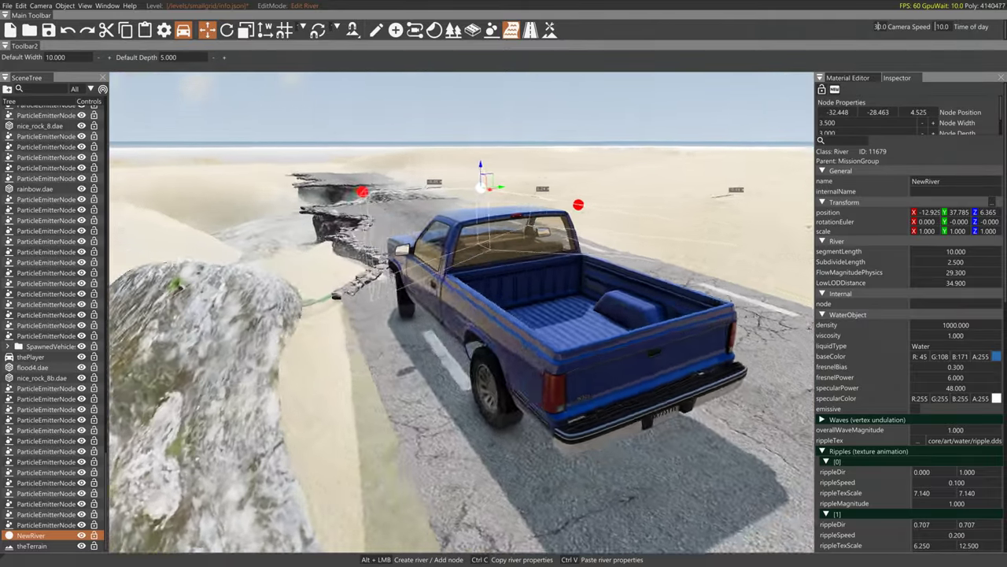
key("a")
right_click_drag(462, 312, 661, 311)
key("s")
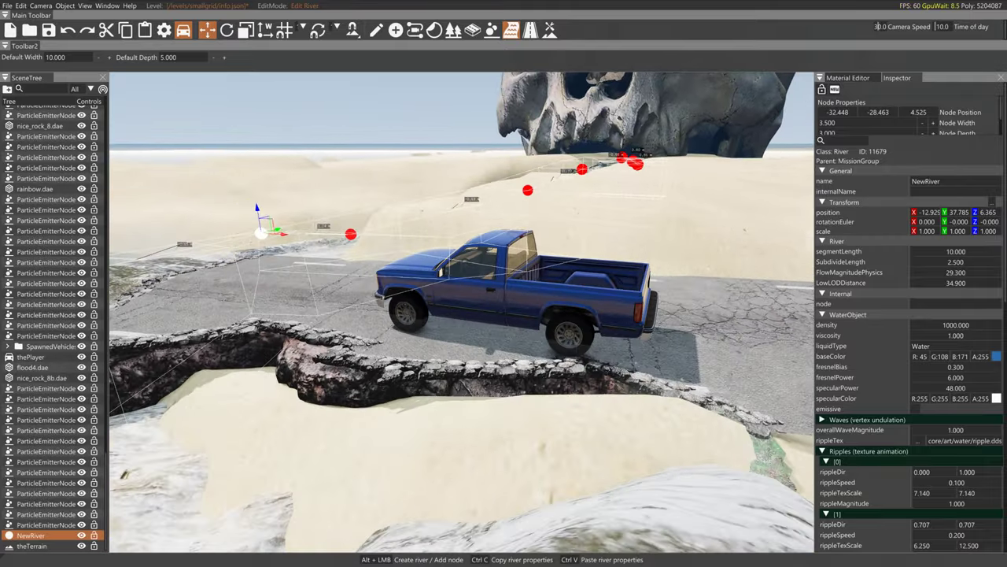
key("Up")
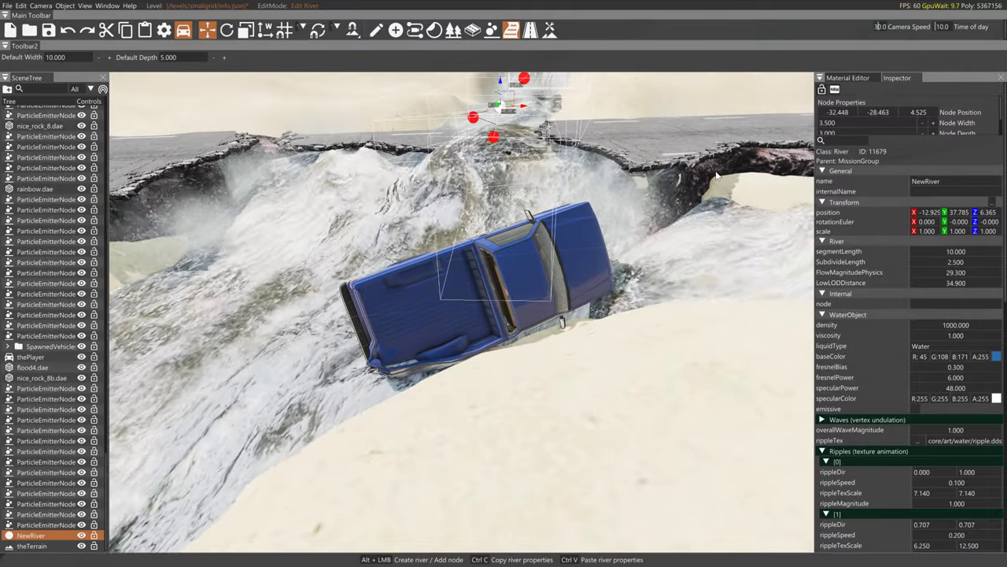
Extend the river with a new node at the flood's far lower end and reselect the node at the road gap
scroll(498, 217, "down", 10)
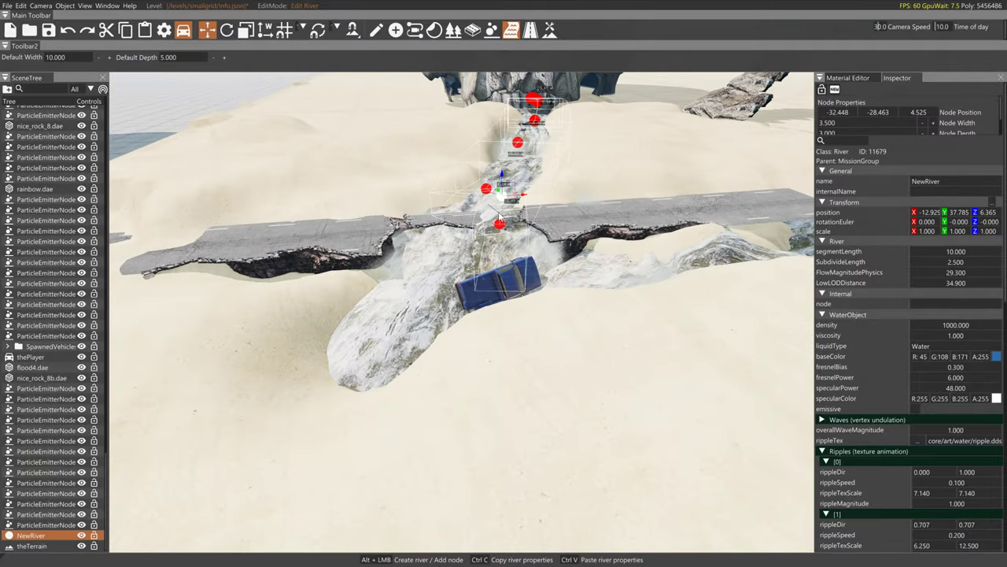
left_click(504, 225)
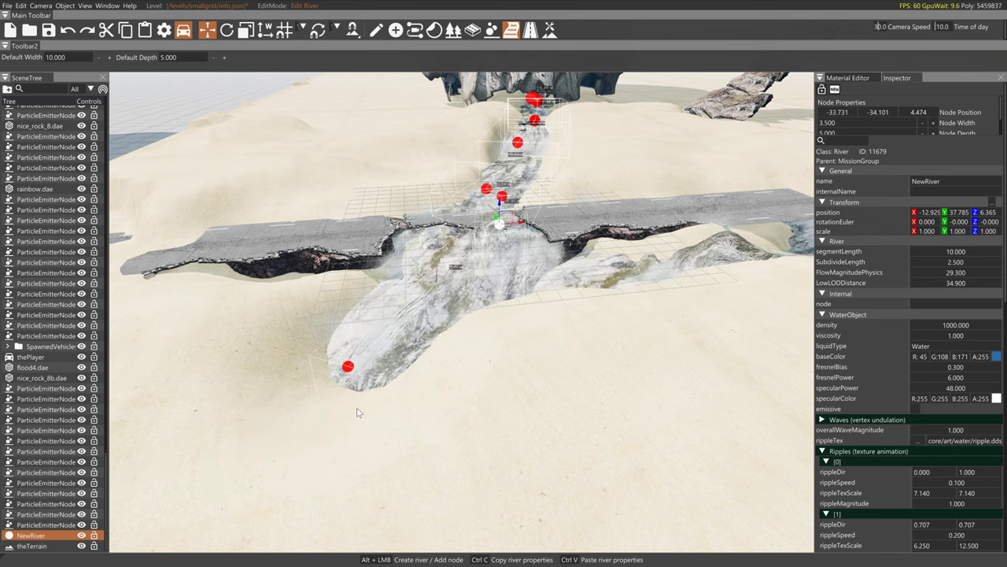
left_click(348, 366)
left_click(502, 225)
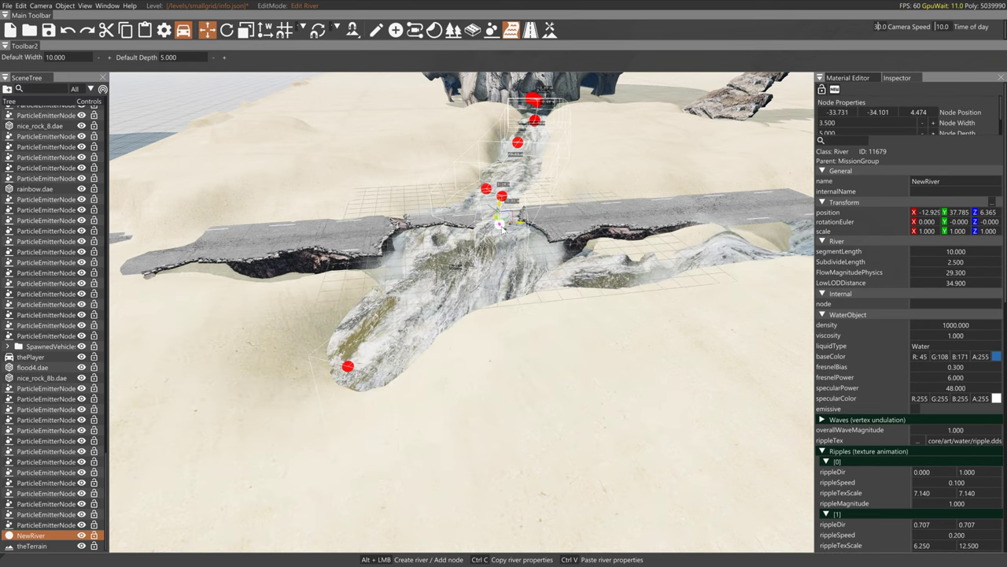
Try lowering the river node at the road gap, undo it, and move the downstream end node to about -41.8, -46.3, 4.36
mouse_move(502, 210)
left_mouse_down()
mouse_move(500, 229)
mouse_move(508, 225)
left_mouse_up()
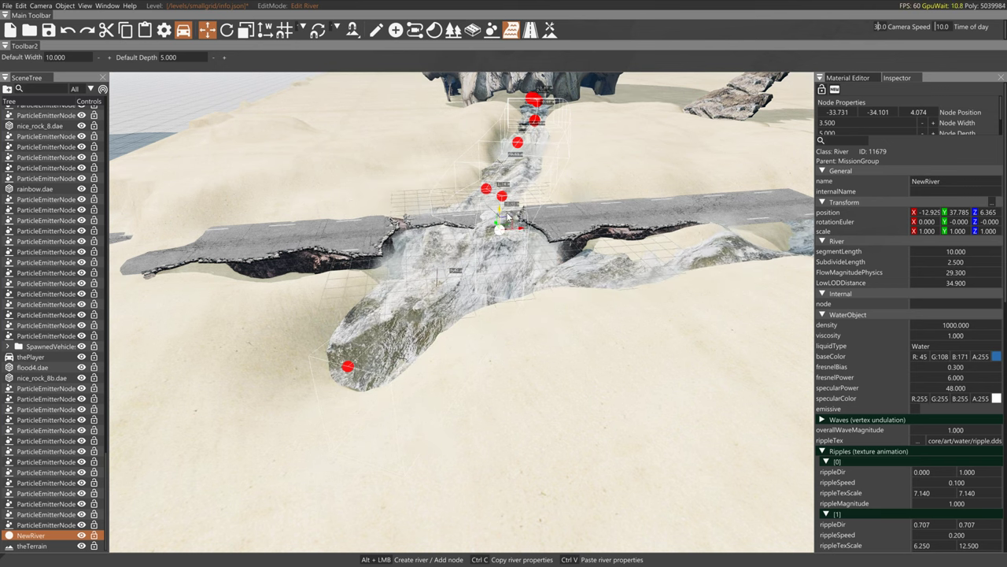
left_click(347, 367)
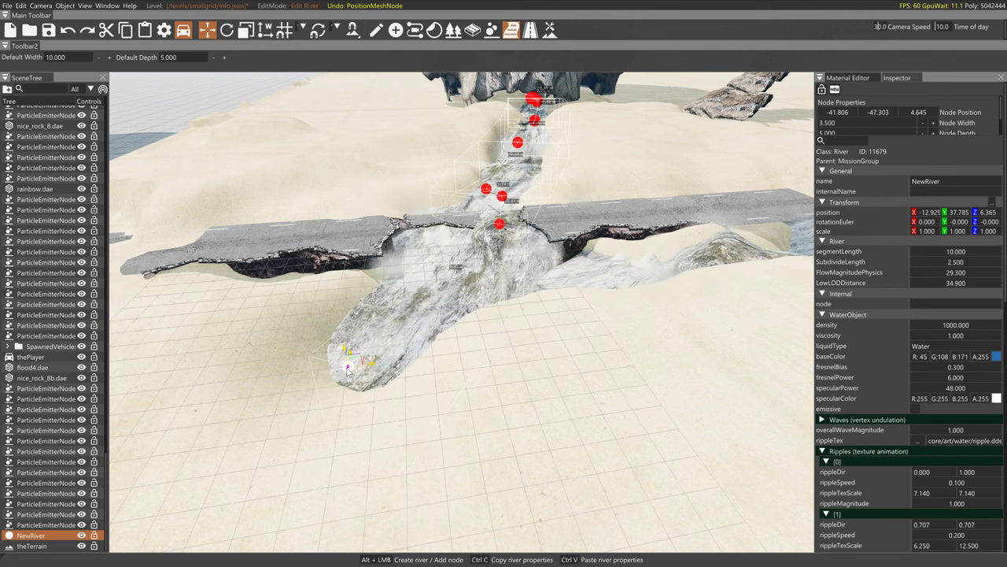
left_click_drag(348, 370, 352, 346)
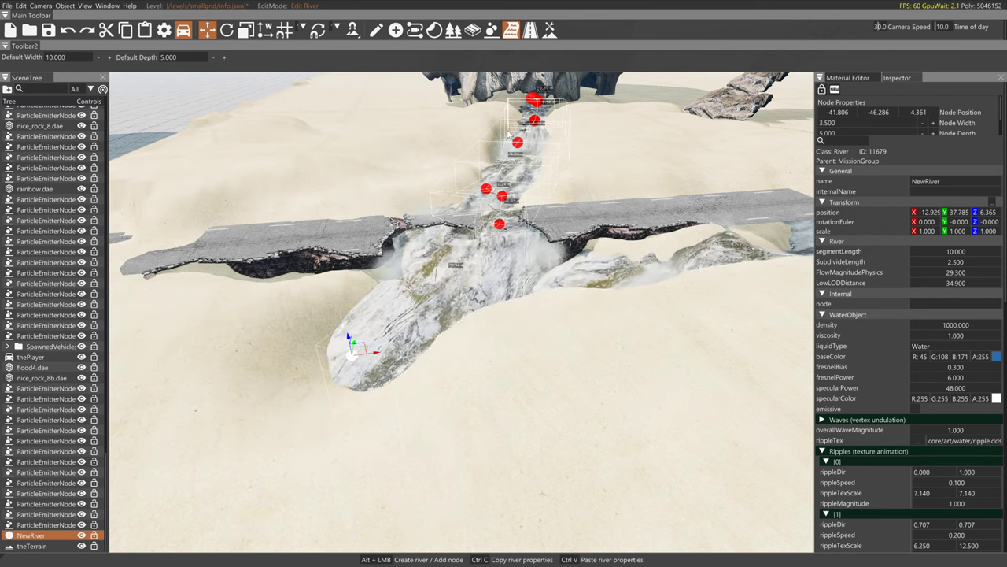
Create a second river from the sand past the road's end along the ravine to the waterfall, and set all its nodes' width to 3
key("a")
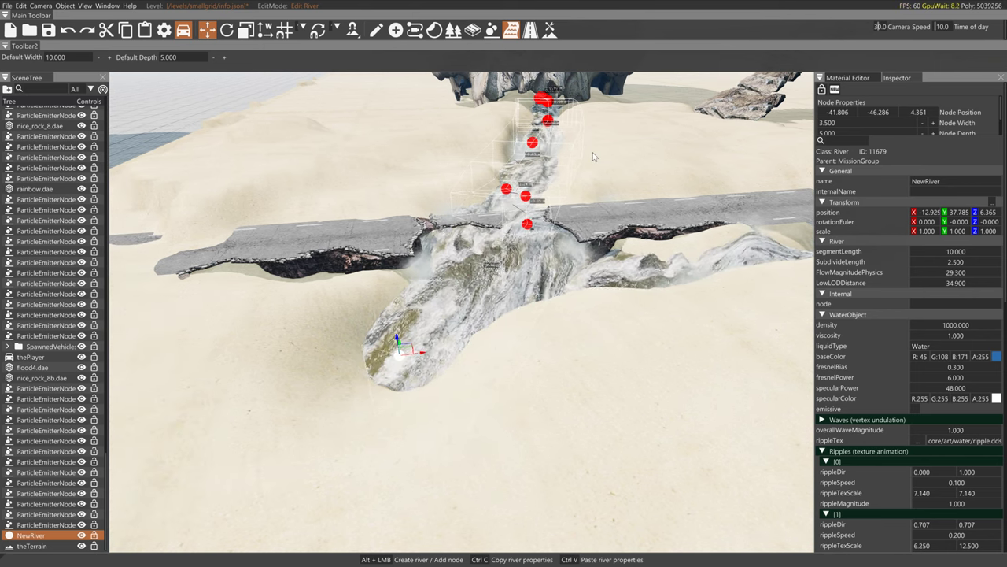
key("ctrl+a")
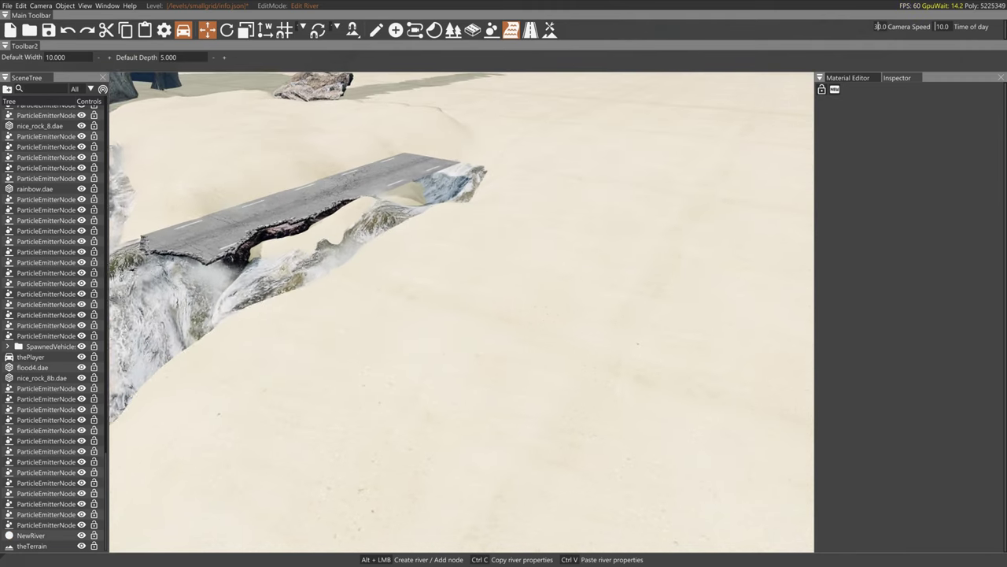
right_click_drag(519, 197, 534, 120)
right_click_drag(622, 224, 574, 225)
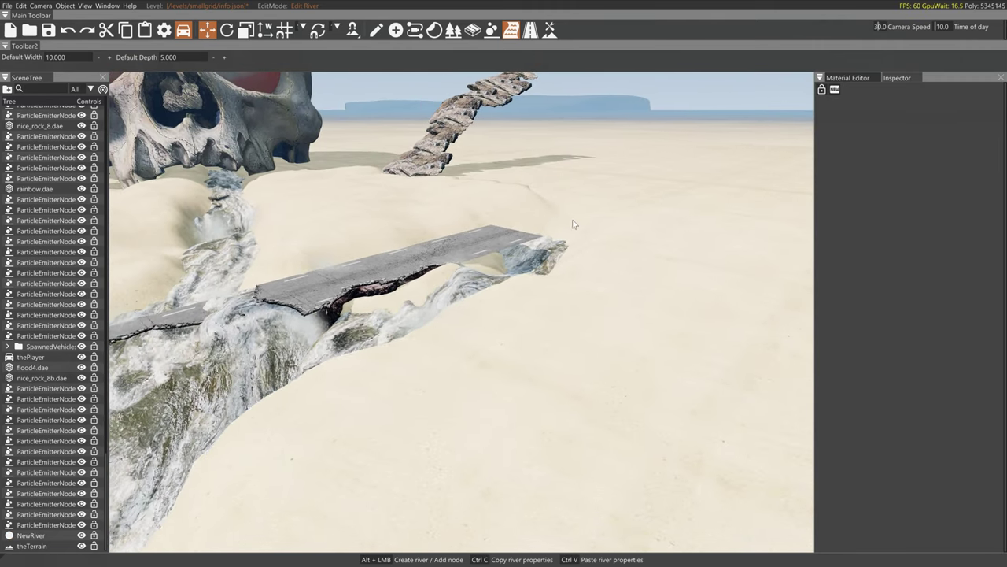
left_click(573, 224, "alt")
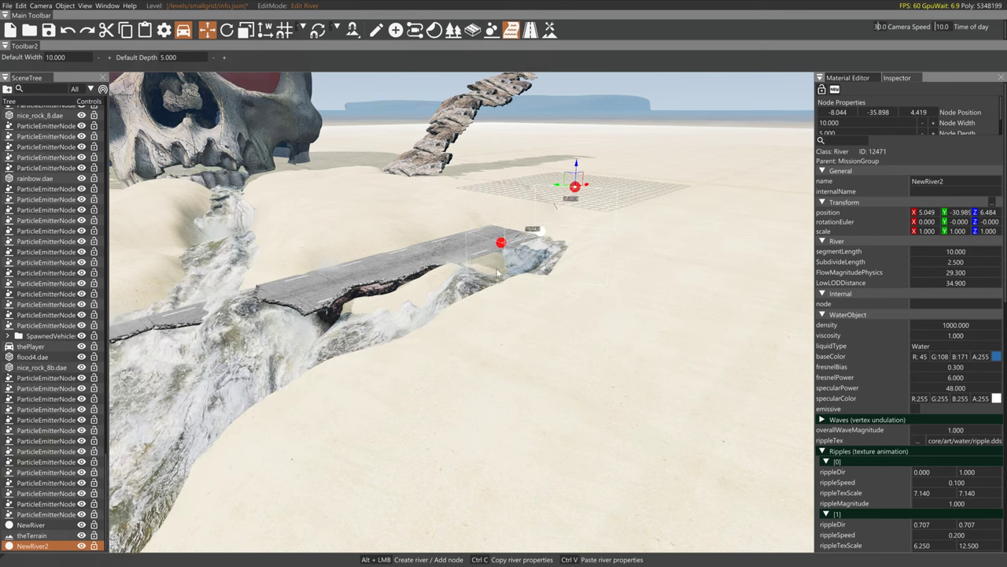
left_click(540, 260, "alt")
left_click(466, 295, "alt")
left_click(316, 370, "alt")
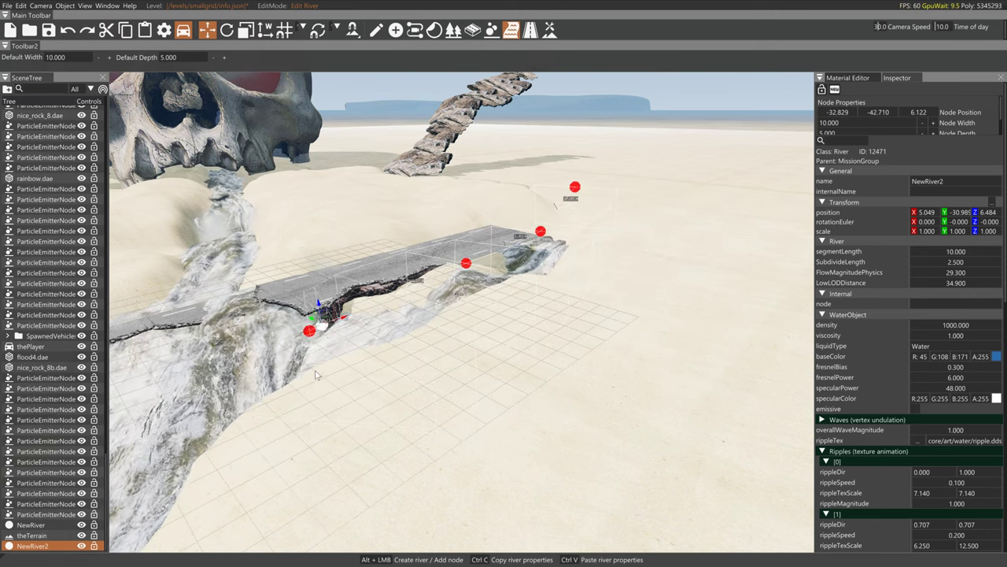
left_click(254, 397, "alt")
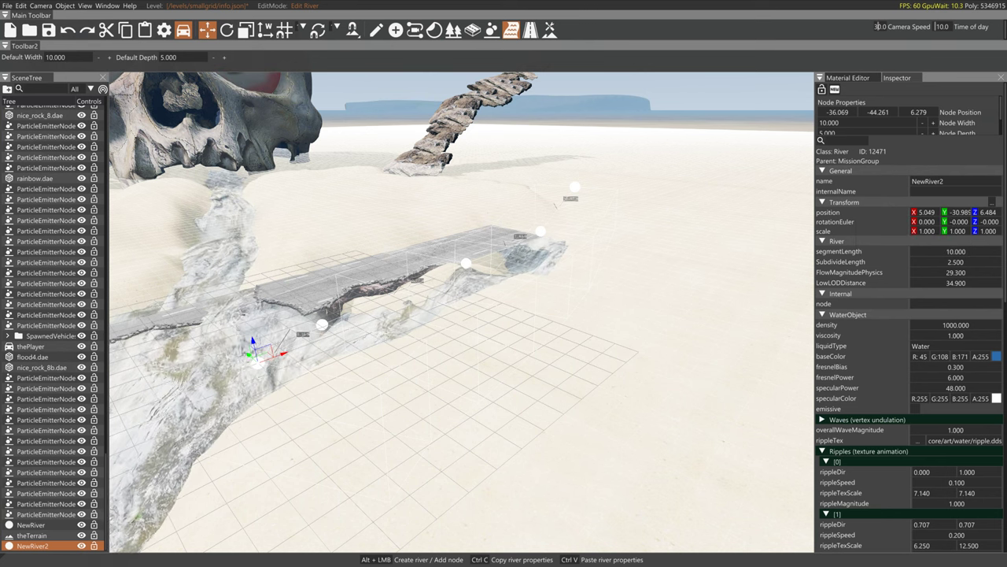
left_click(834, 122)
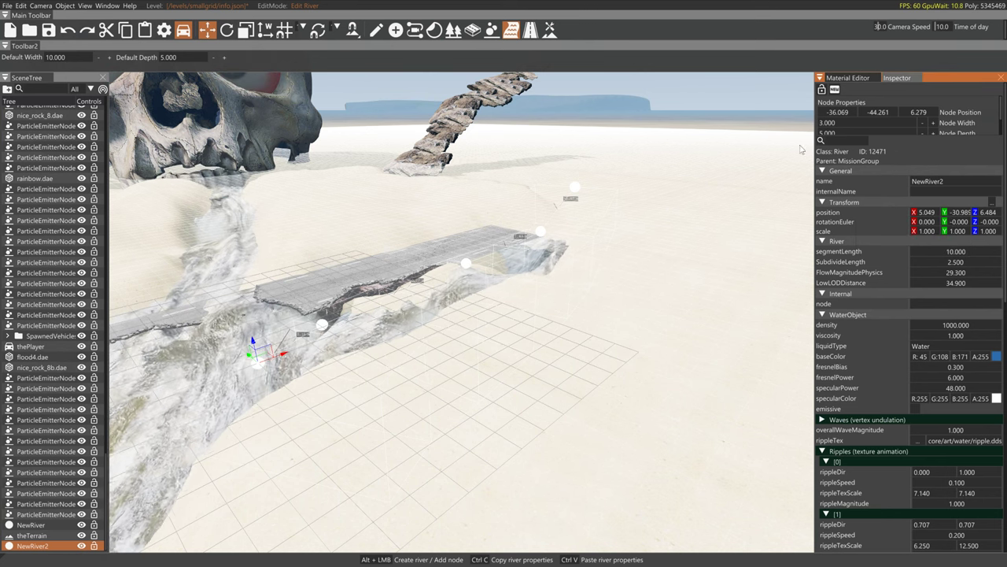
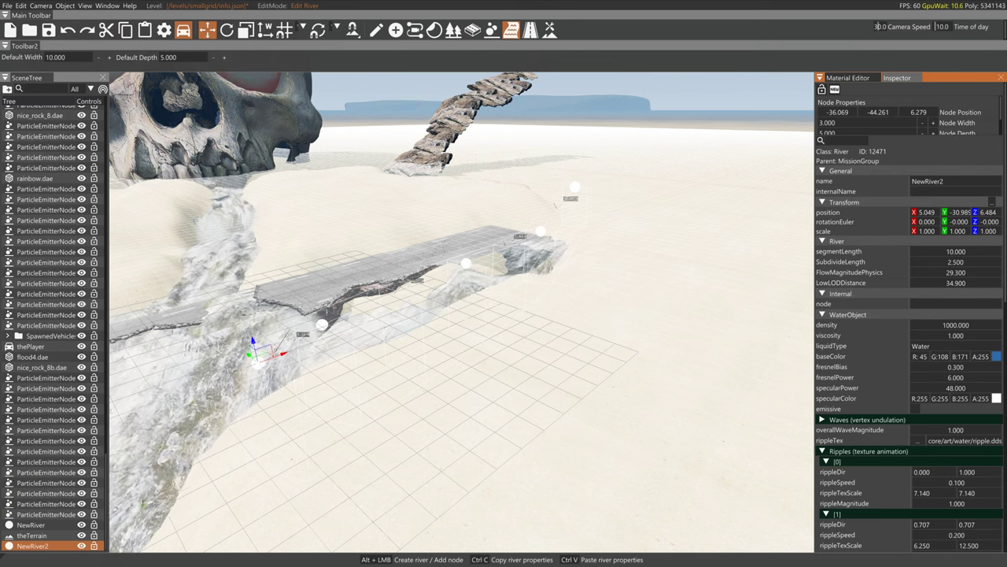
Lower the new river's first four nodes into the ravine, the first to height about 4.95 and the fourth to about 5.46
left_click(578, 189)
left_click_drag(580, 180, 522, 245)
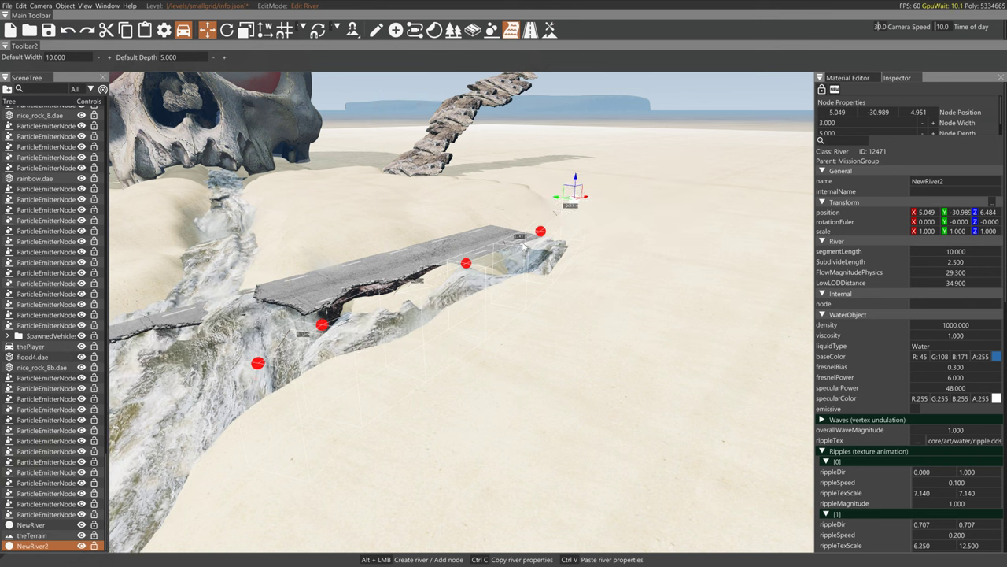
left_click(541, 233)
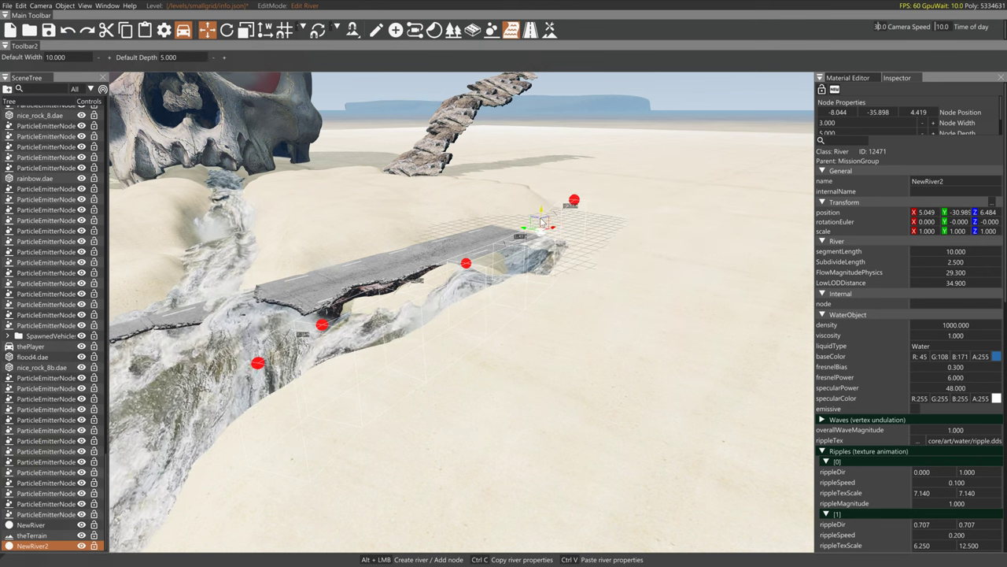
left_click(467, 263)
left_click_drag(468, 258, 467, 274)
left_click(326, 326)
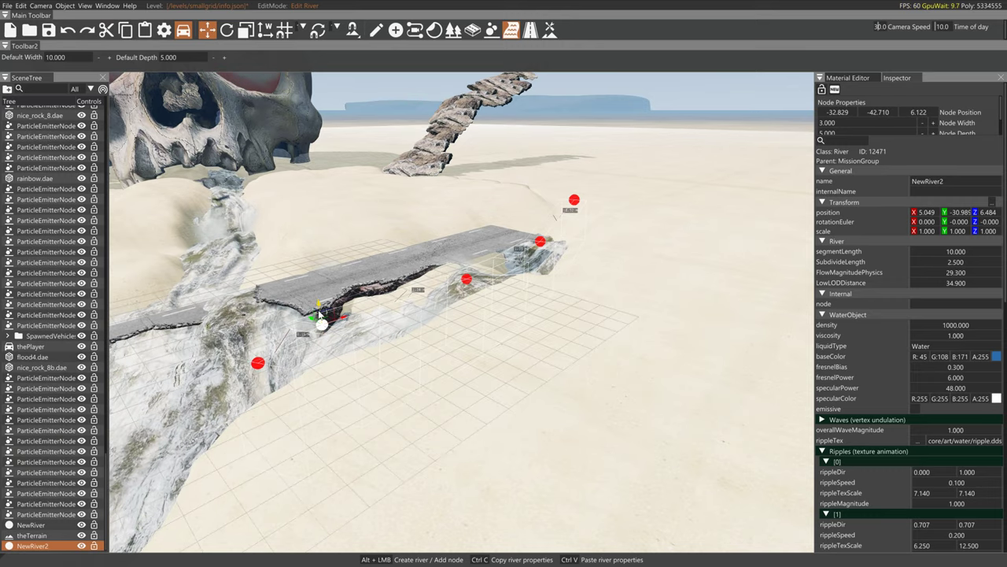
left_click_drag(319, 314, 322, 329)
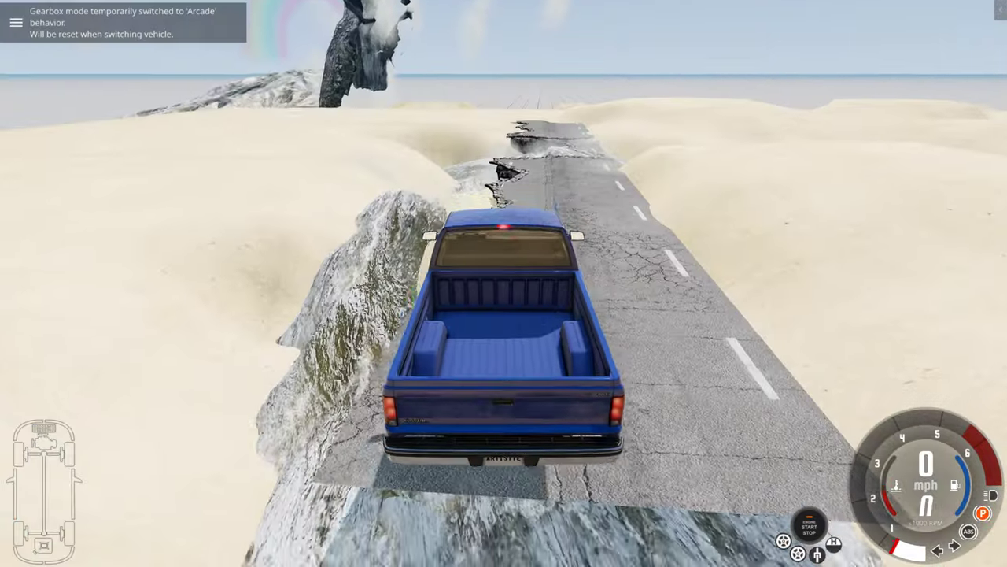
Test-drive the pickup off the broken road into the rivers, resetting it after each run, and return to the world editor
key("Up")
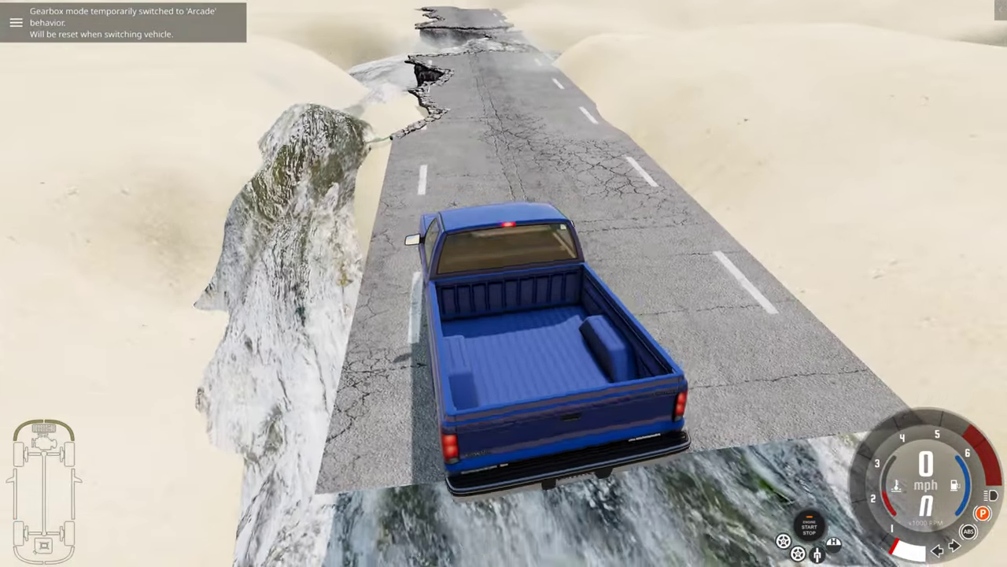
key("Left")
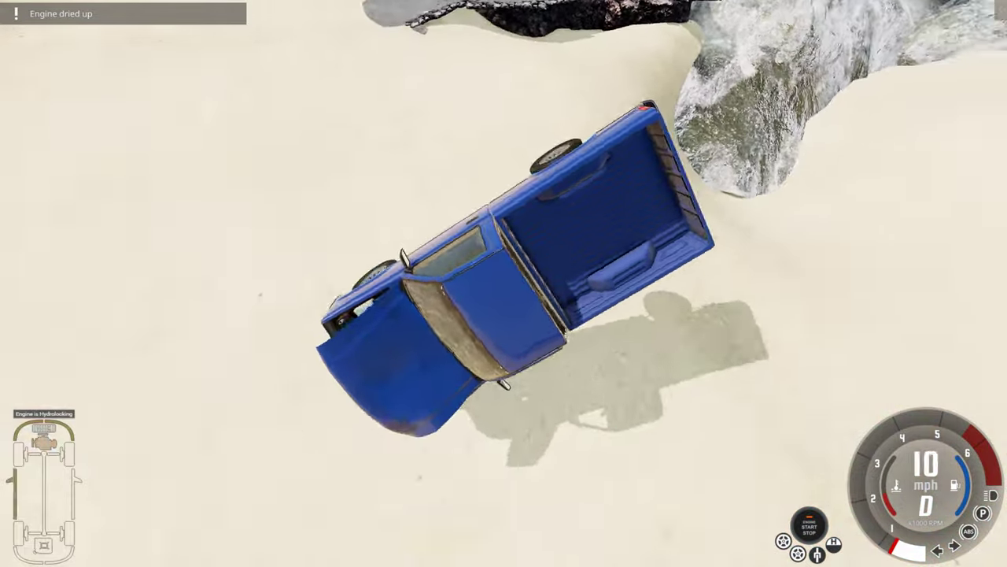
key("r")
key("Left")
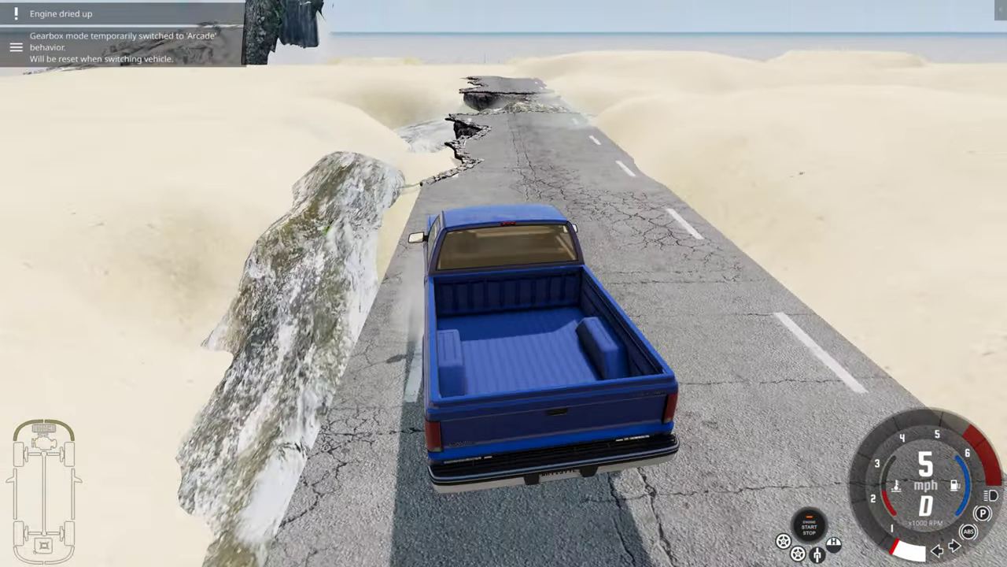
key("Up")
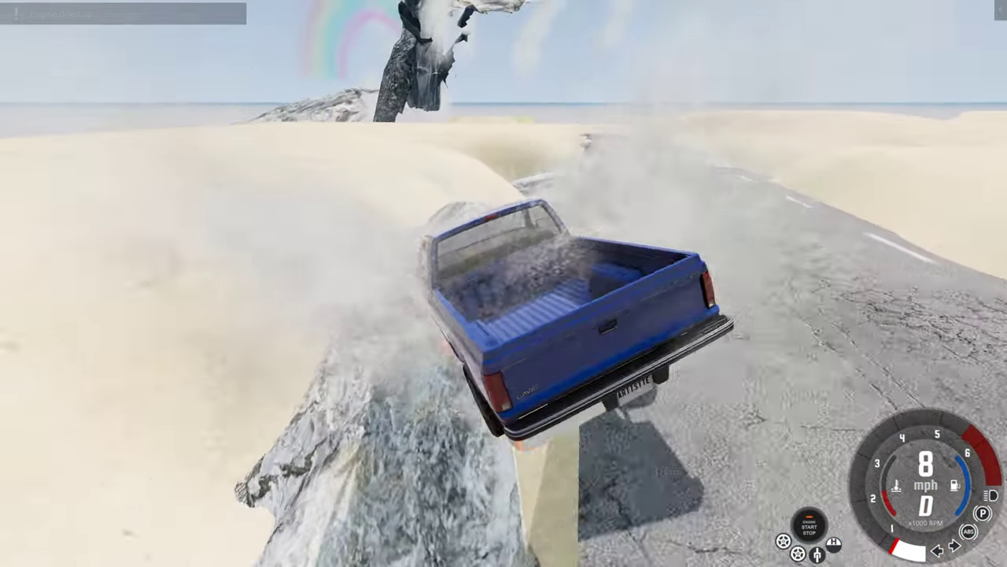
key("r")
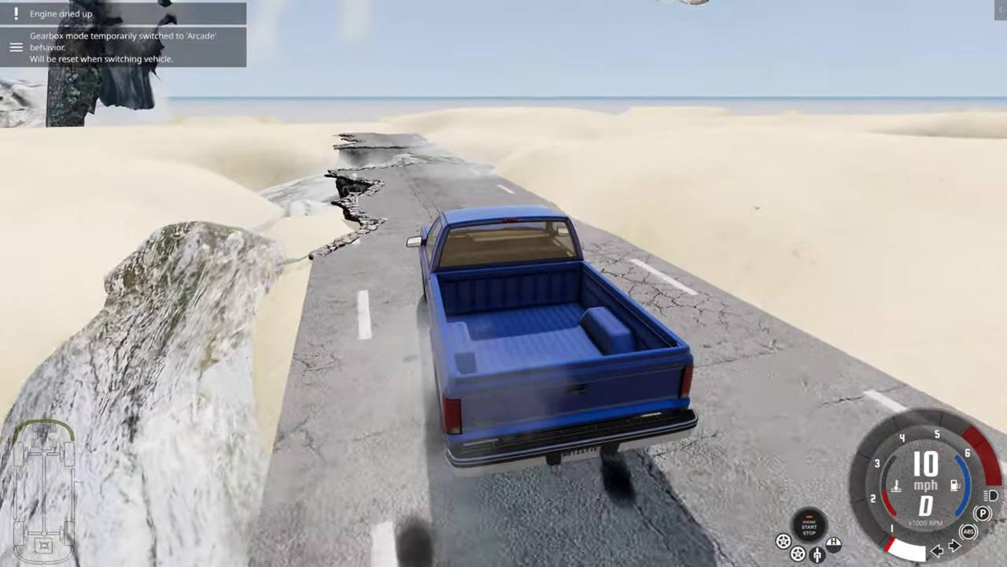
scroll(504, 283, "down", 5)
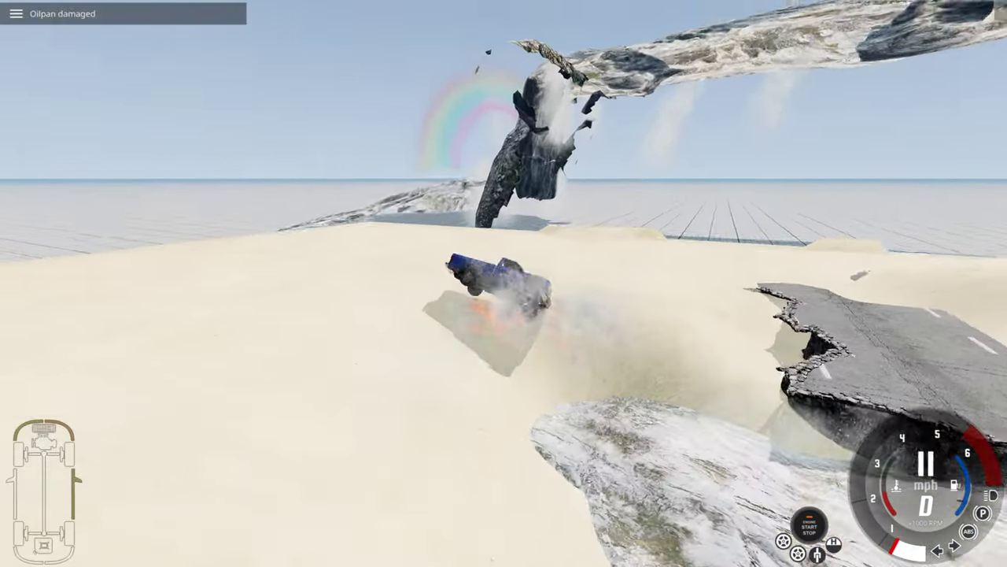
key("r")
key("w")
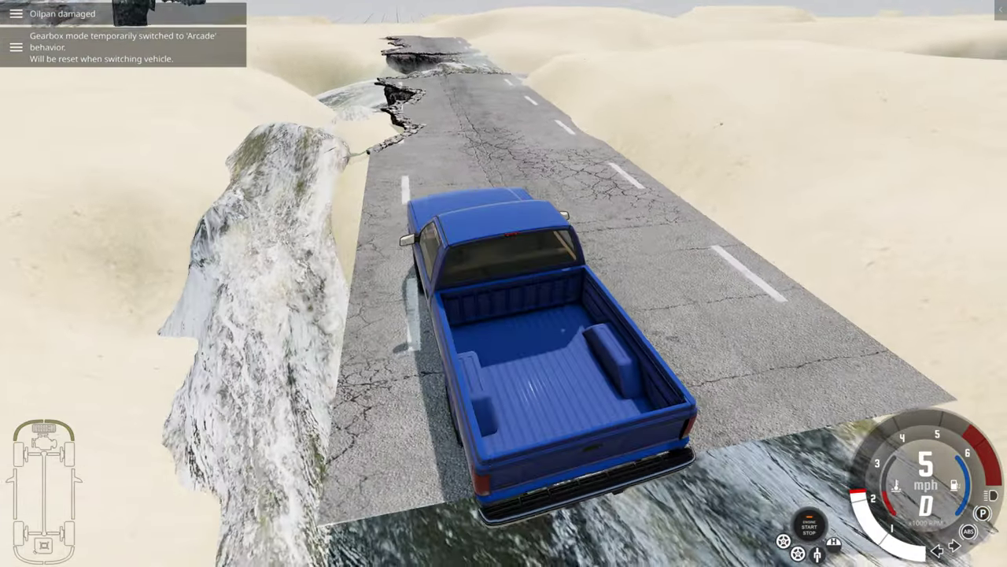
key("s")
key("F11")
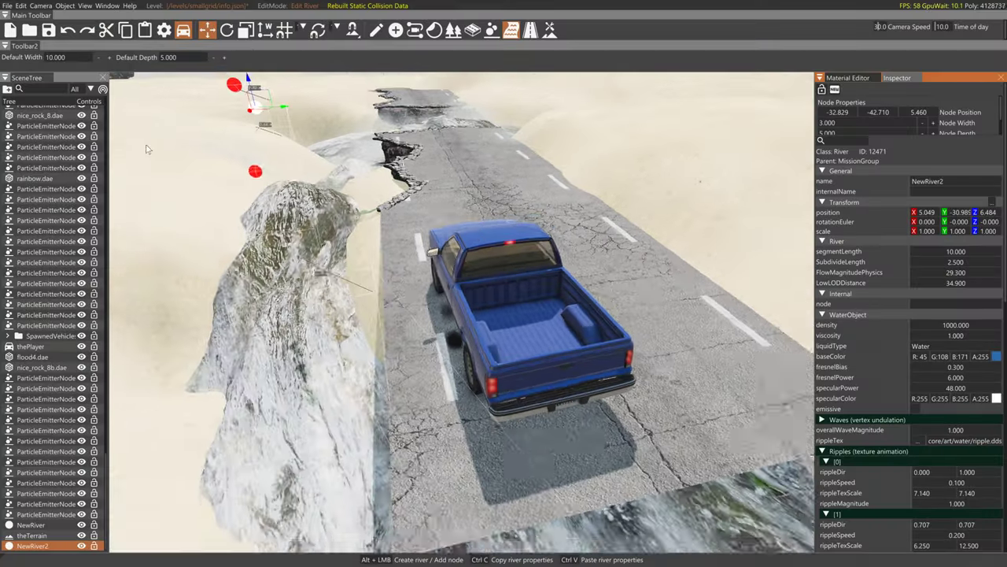
Set the new river's water fog density to 10.6 and its wet depth to 6.5
key("s")
right_click_drag(147, 150, 138, 214)
key("w")
key("s")
key("w")
key("s")
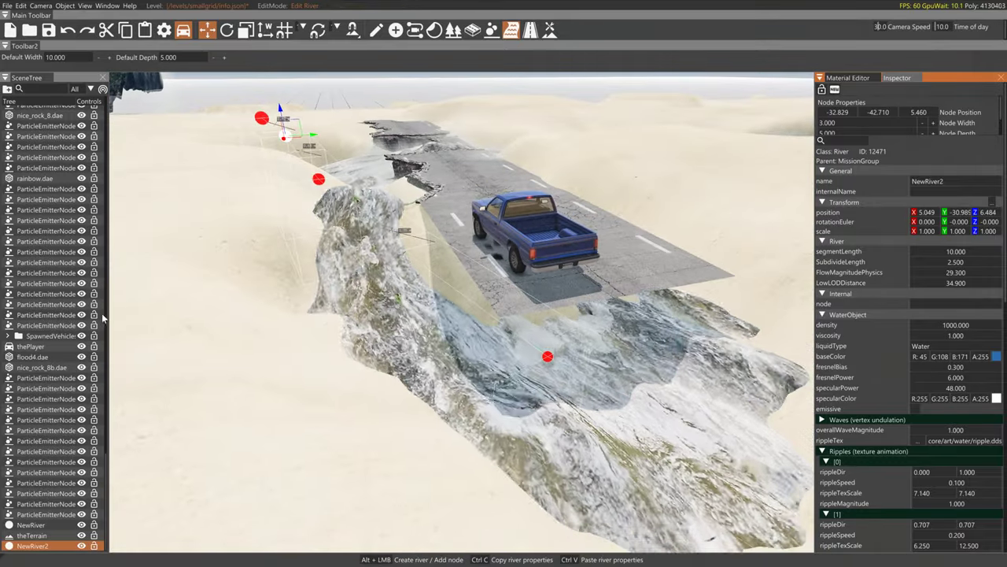
left_click(547, 356)
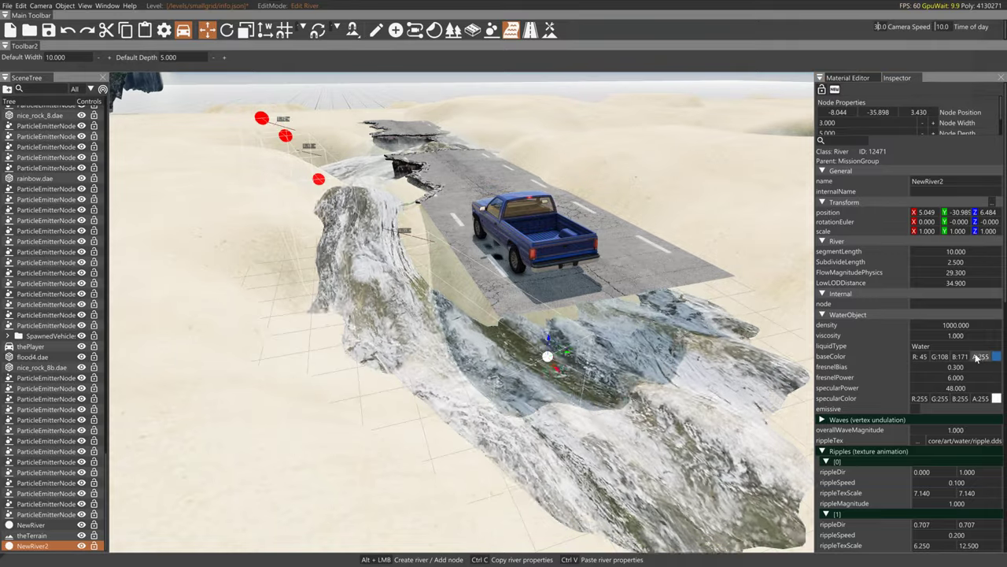
scroll(984, 477, "down", 5)
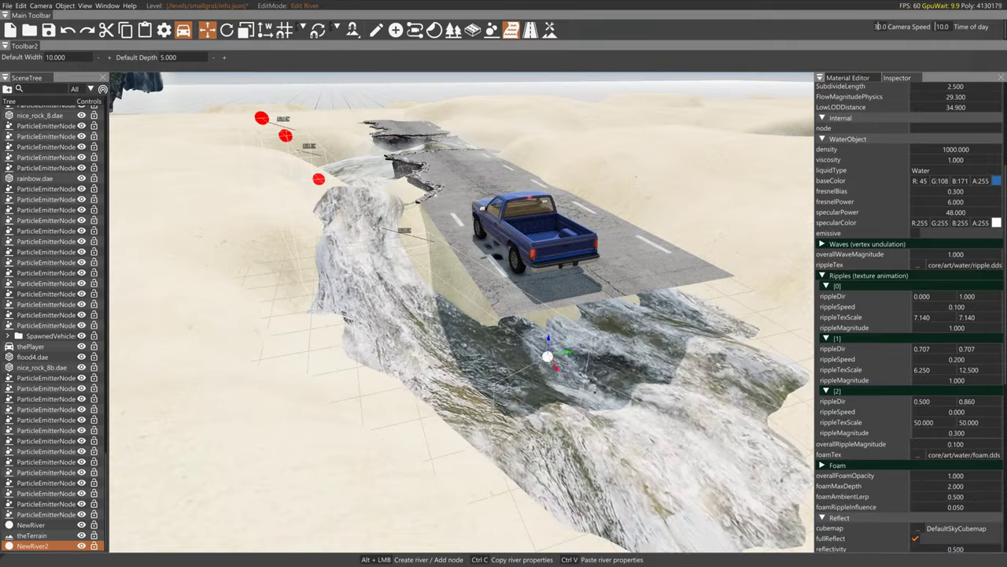
scroll(963, 452, "down", 2)
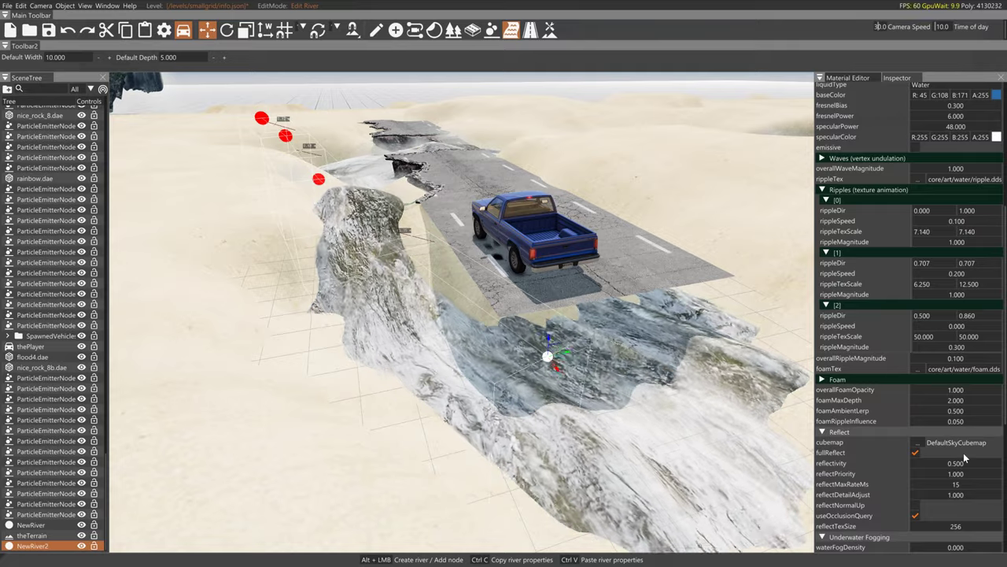
scroll(963, 452, "down", 3)
left_click_drag(963, 460, 1003, 462)
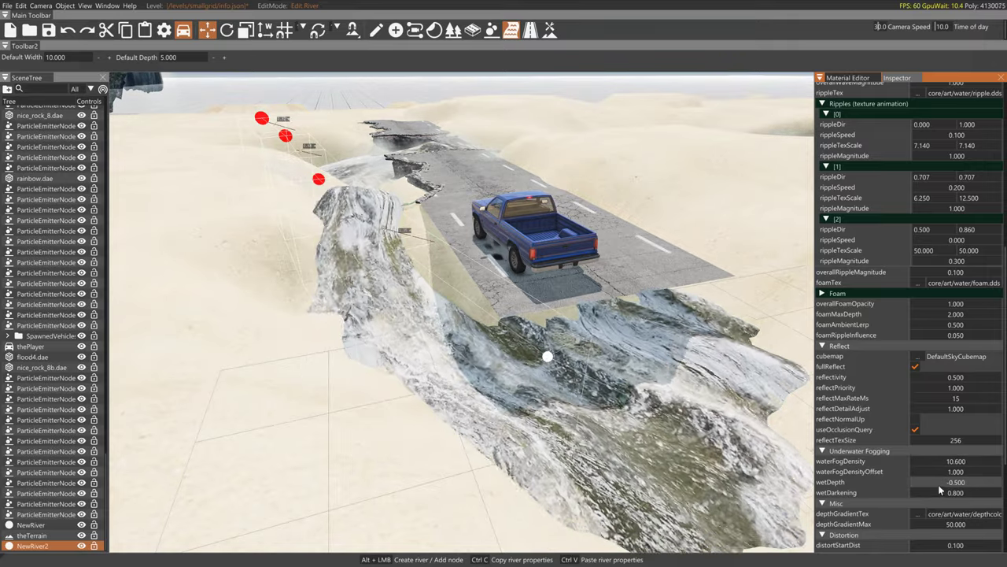
key("ctrl+z")
Set the new river's reflectivity to -34.3
scroll(906, 474, "down", 5)
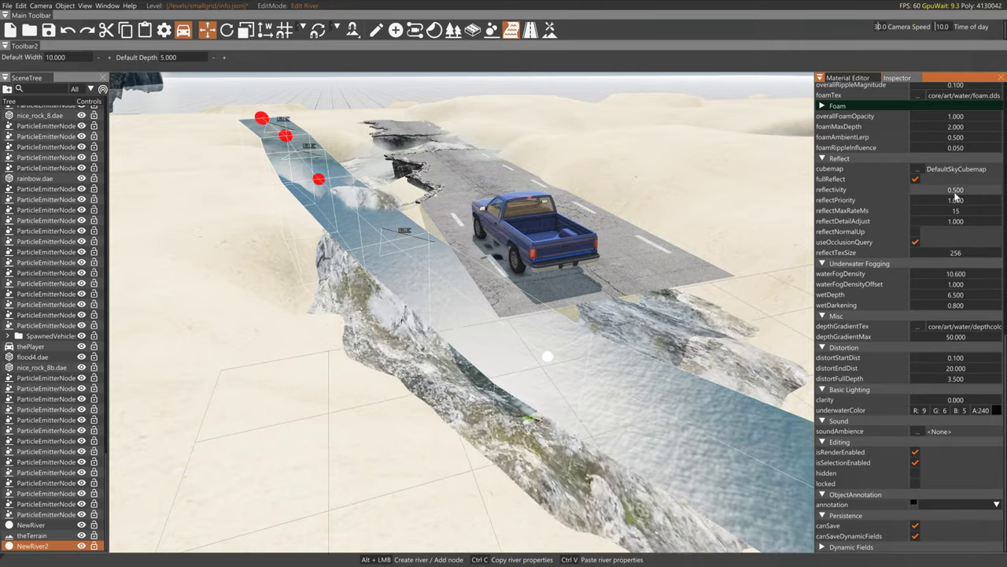
left_click_drag(951, 194, 906, 196)
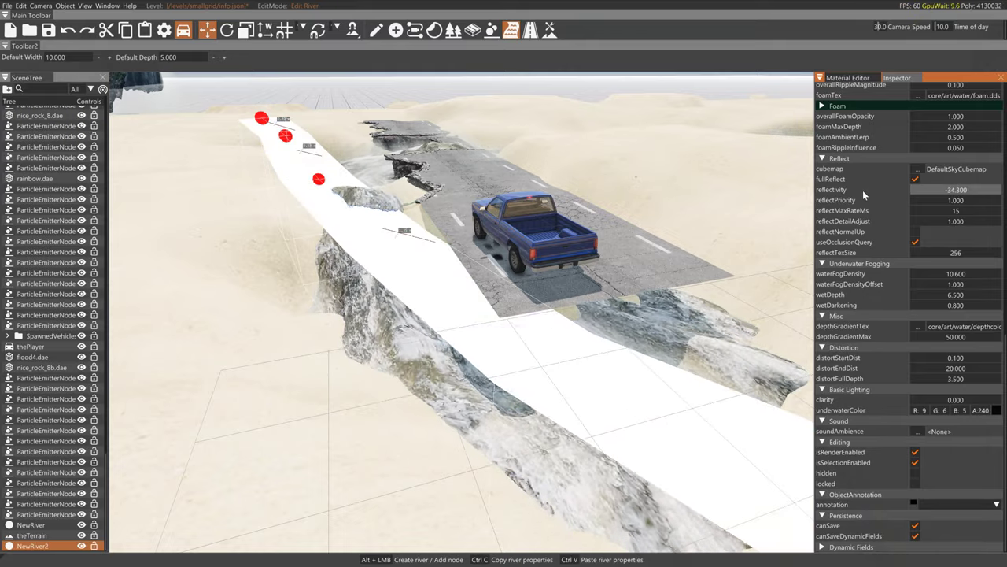
left_click(630, 384)
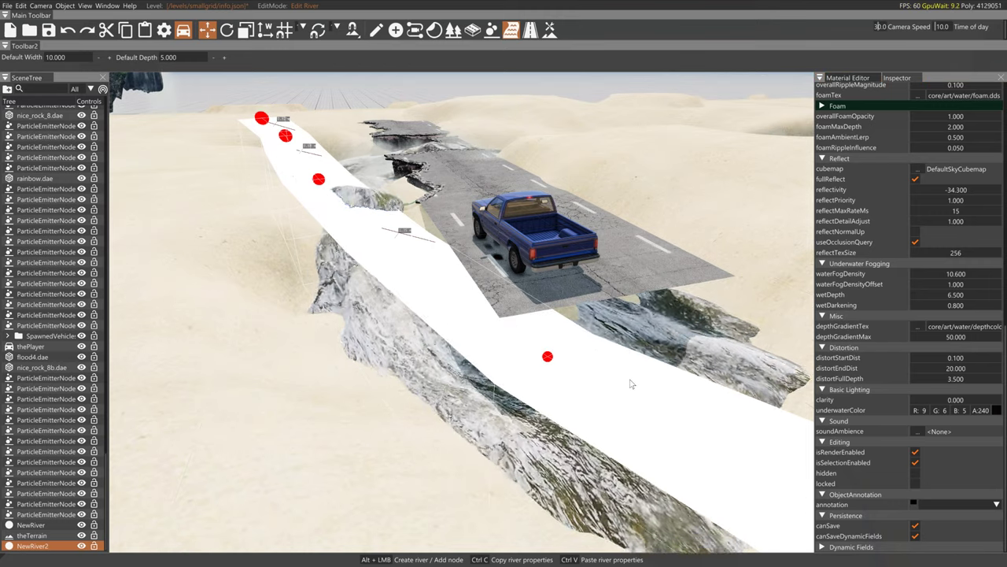
Lower the new river's second node near the road's end slightly and shift it sideways across the ravine
left_click(549, 355)
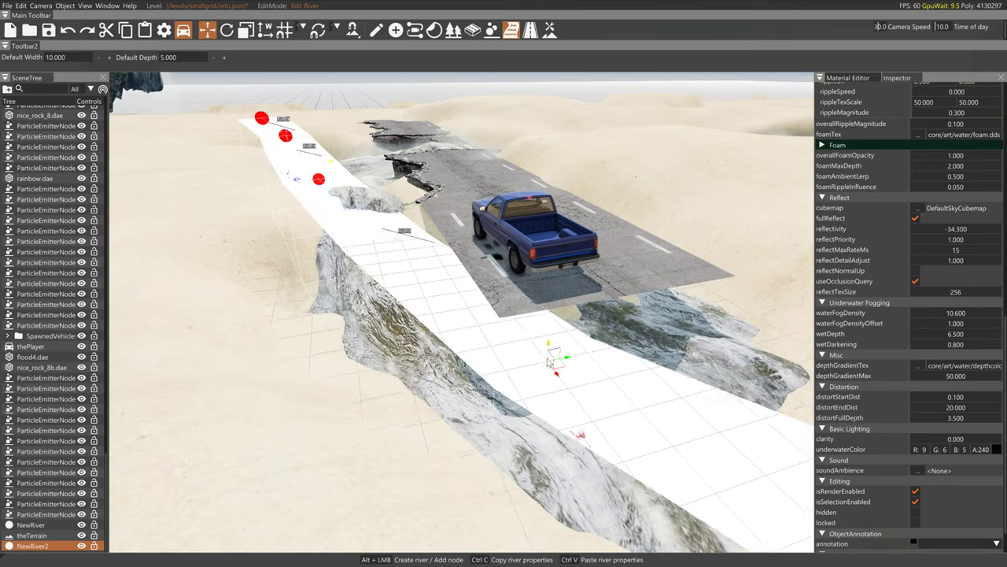
left_click_drag(549, 360, 552, 376)
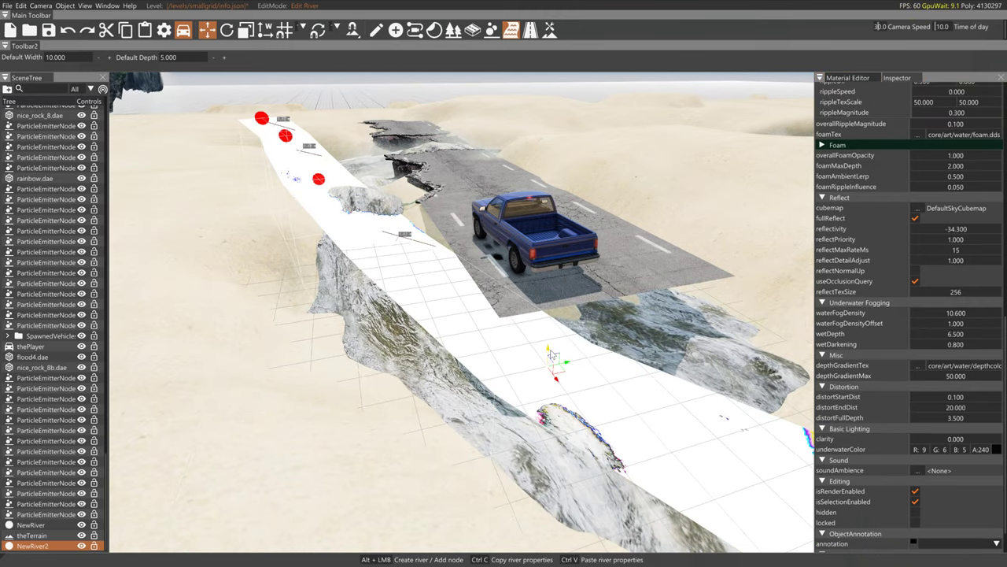
left_click(564, 357)
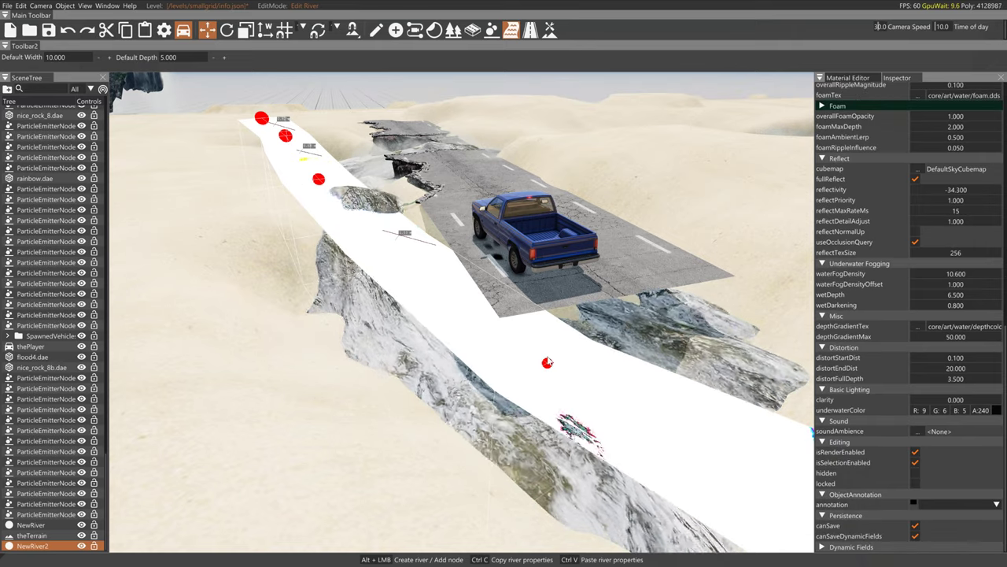
left_click(548, 360)
left_click_drag(562, 373, 482, 373)
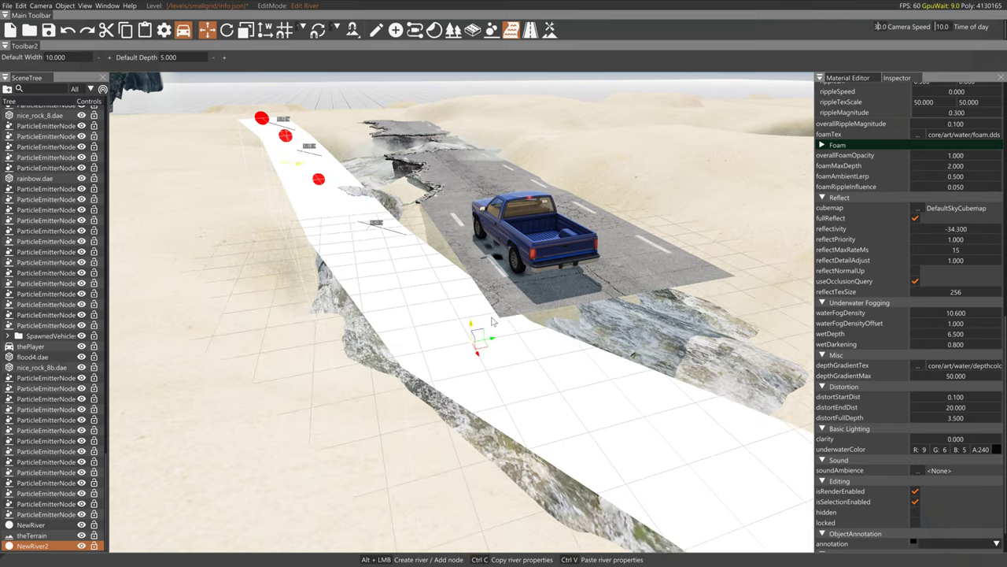
Lower NewRiver2's node beside the road's end, insert another node farther along the ravine, and lower and shift the inserted node
left_click_drag(492, 321, 494, 363)
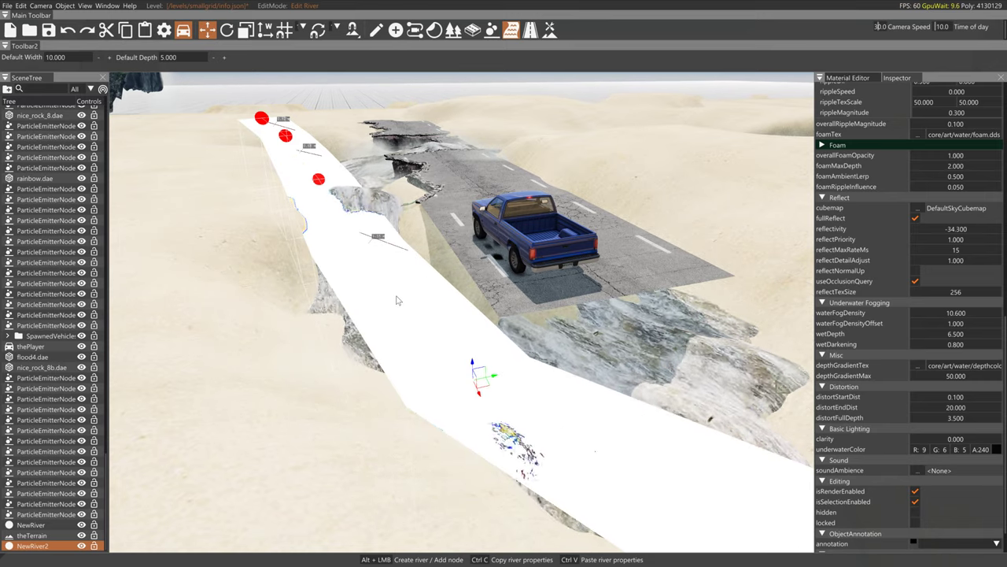
right_click_drag(397, 300, 351, 282)
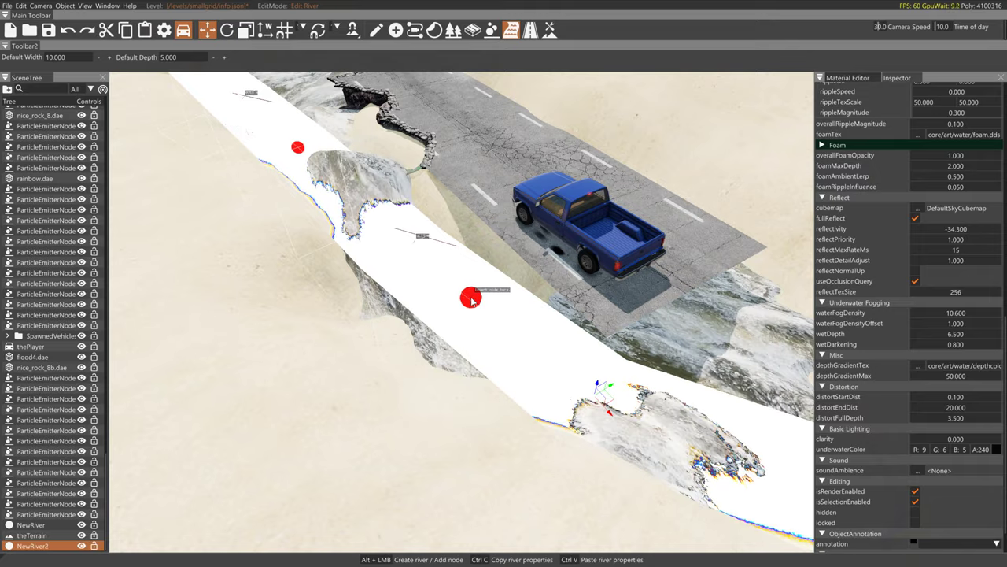
left_click(470, 299)
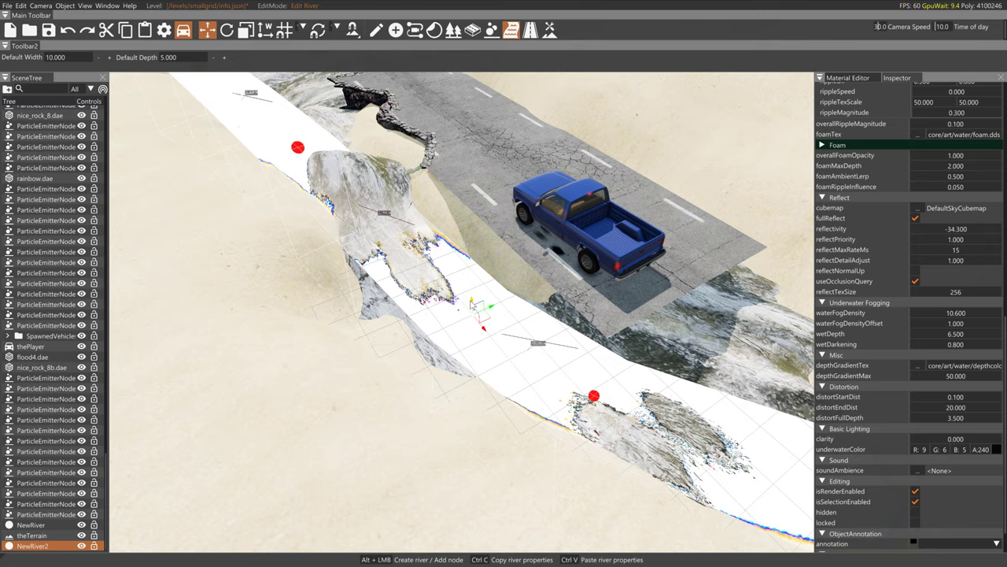
left_click_drag(483, 334, 497, 336)
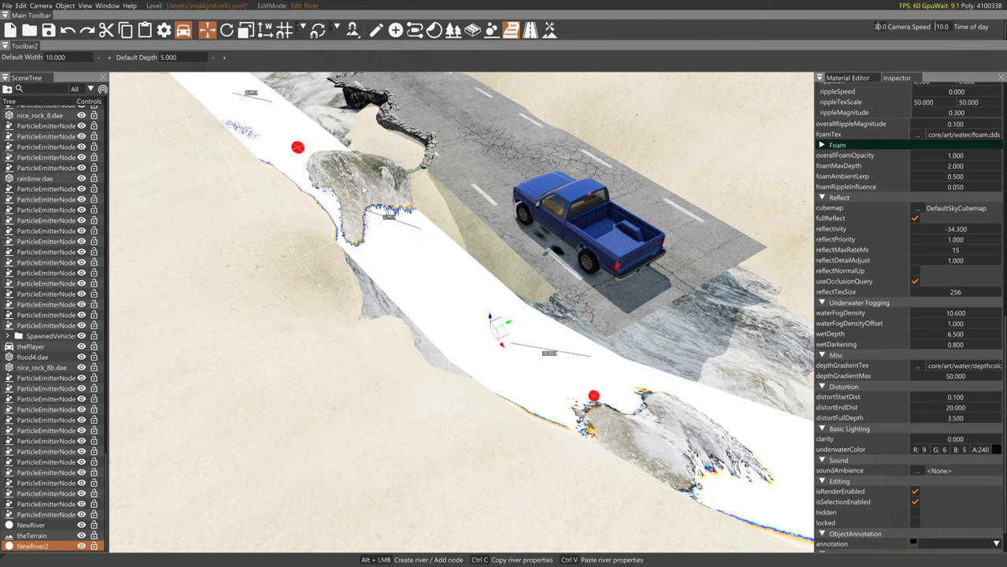
Reposition NewRiver2's node beside the large rock and the inserted node beside the pickup so the river follows the ravine
left_click(298, 147)
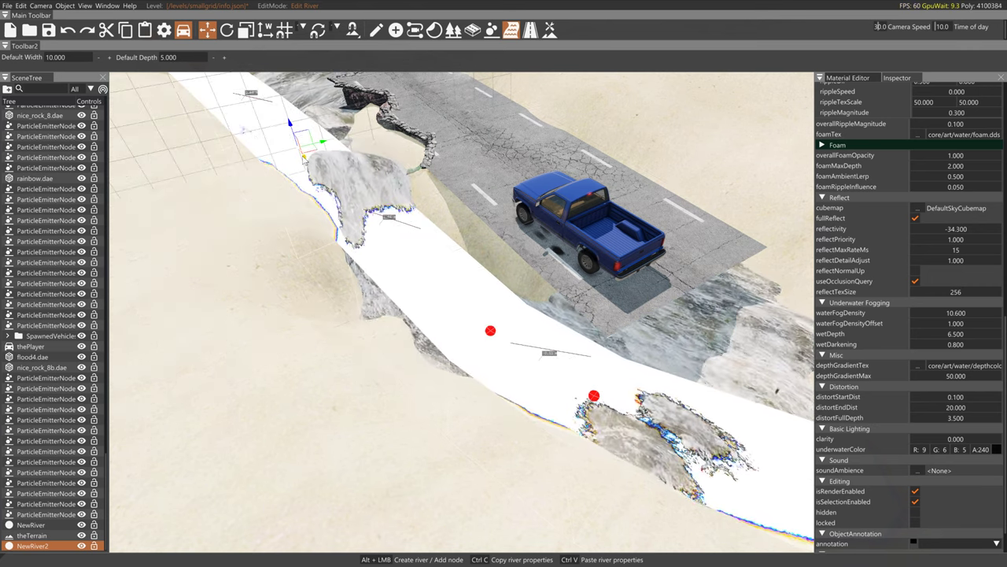
left_click_drag(303, 158, 328, 191)
left_click(347, 220)
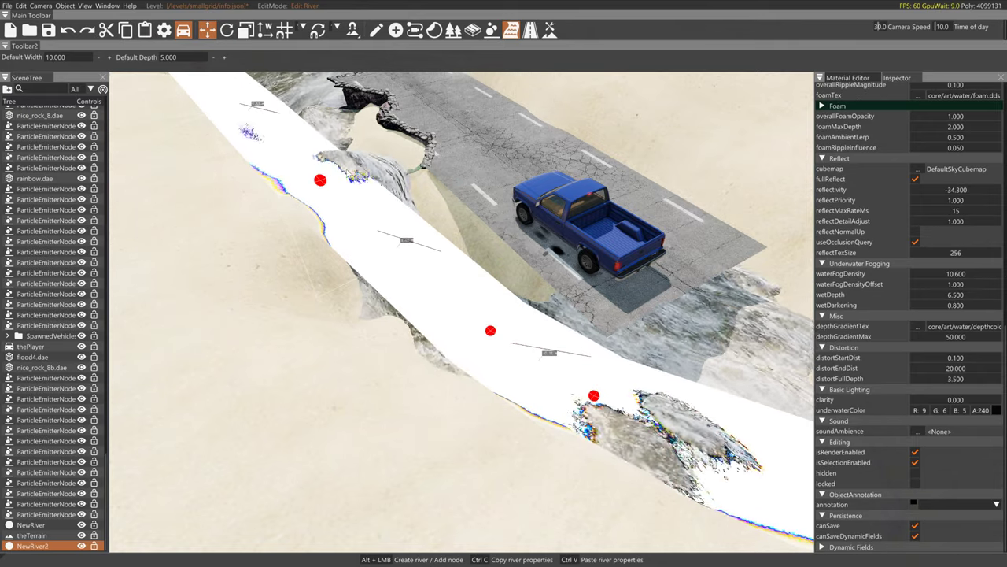
left_click(320, 181)
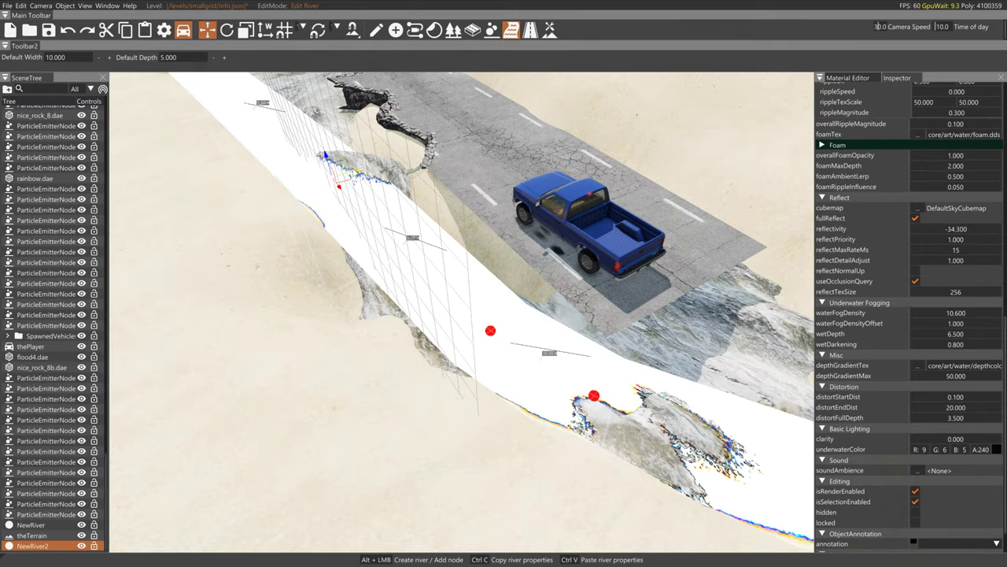
left_click(490, 334)
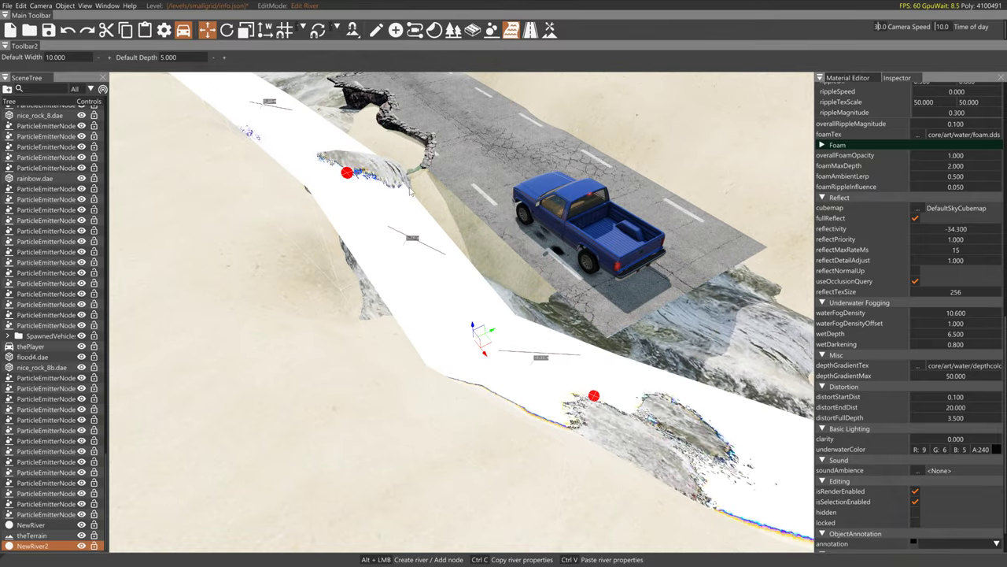
left_click(356, 175)
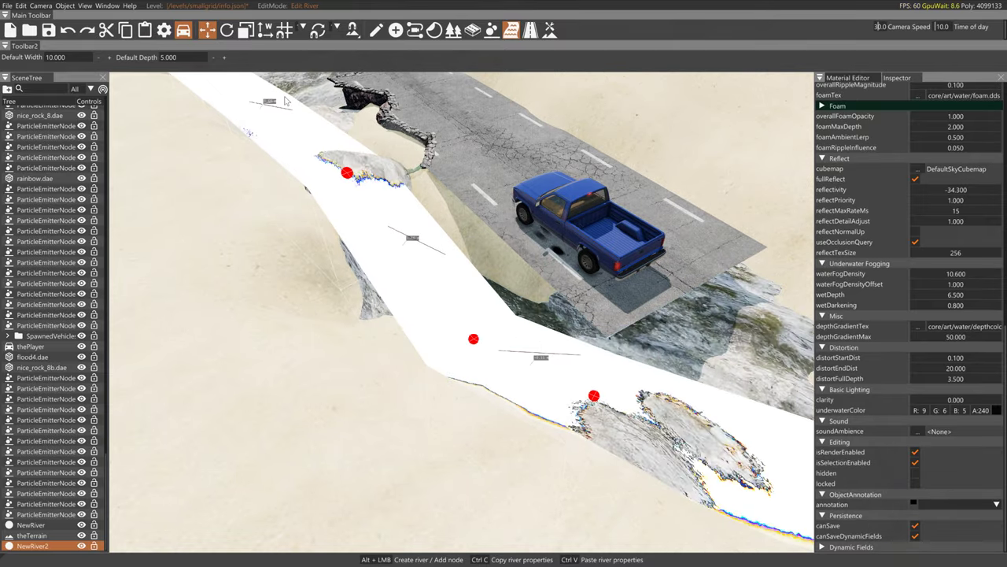
Shift NewRiver2's second-to-last node toward the broken road and delete the outermost node beyond it
right_click_drag(288, 100, 222, 24)
key("w")
right_click_drag(462, 312, 488, 441)
key("s")
mouse_move(339, 163)
right_mouse_down()
mouse_move(421, 177)
mouse_move(339, 163)
right_mouse_up()
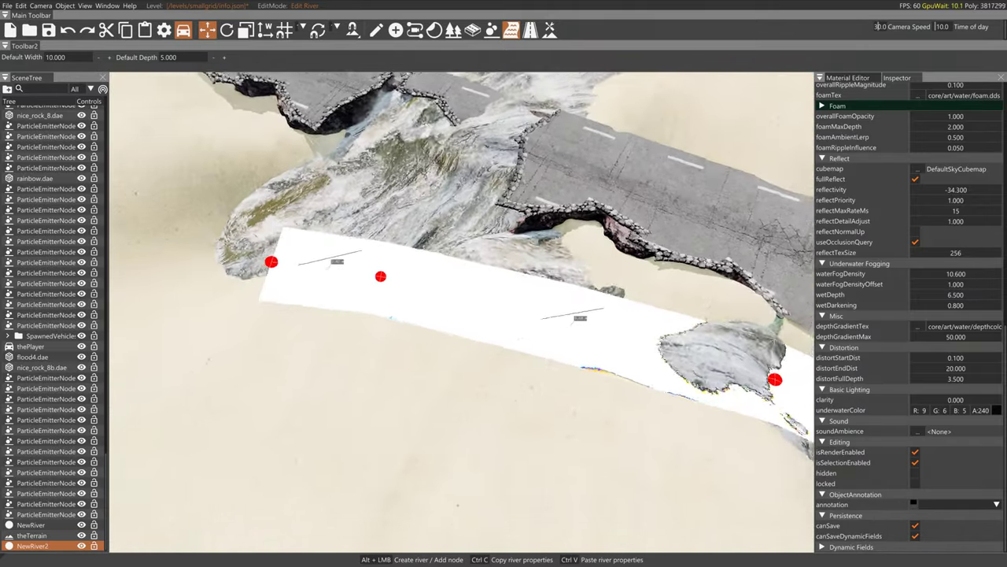
left_click(419, 277)
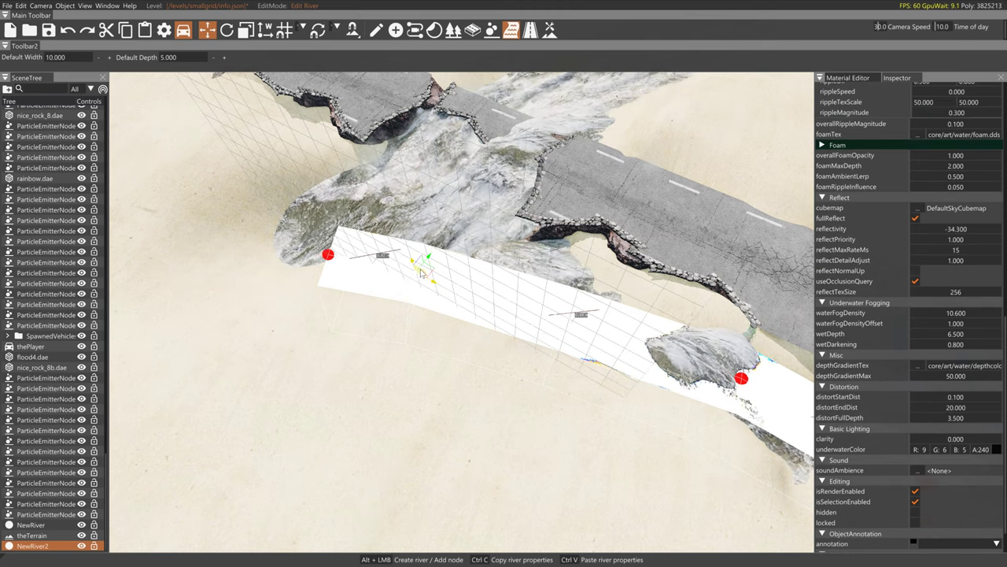
left_click_drag(433, 265, 463, 227)
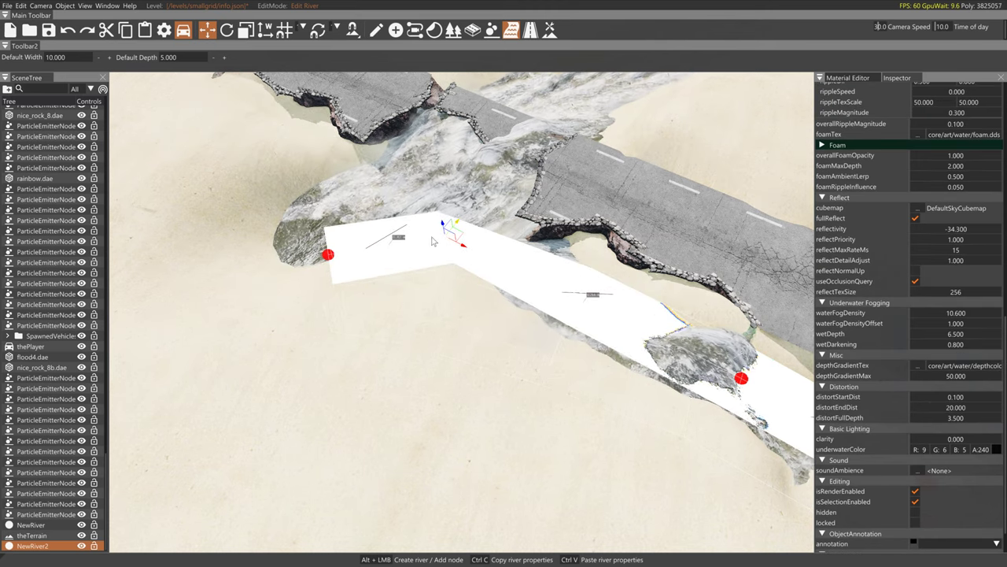
left_click_drag(327, 256, 389, 205)
key("Delete")
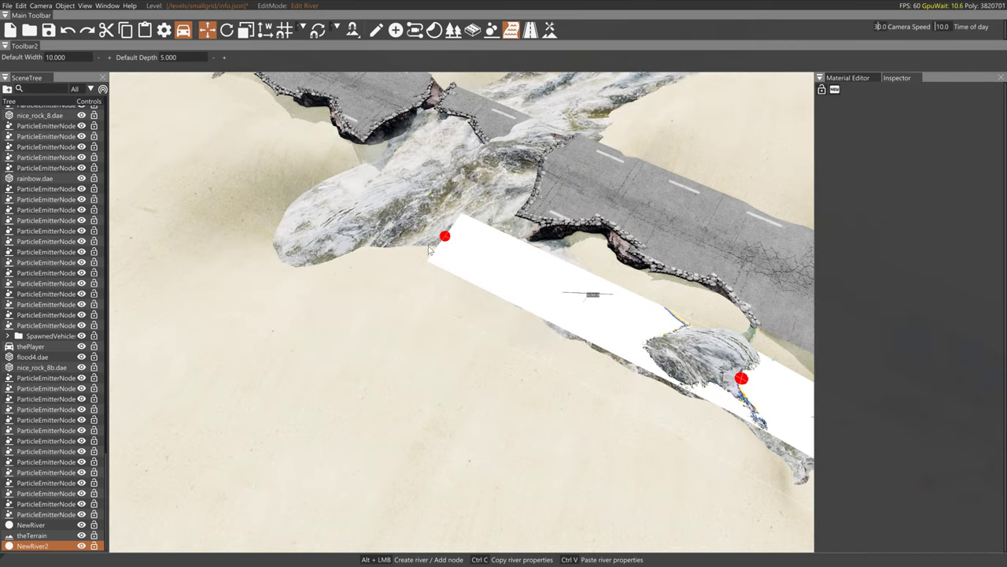
Enable rendering for NewRiver and set its reflectivity to 46.1 and water fog density to 12.7
left_click(445, 205)
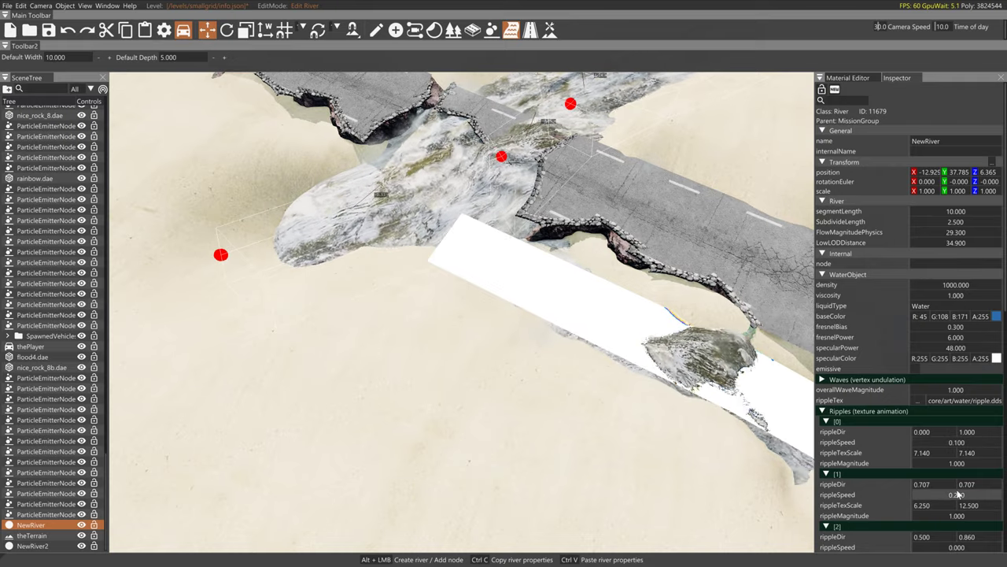
scroll(957, 493, "down", 5)
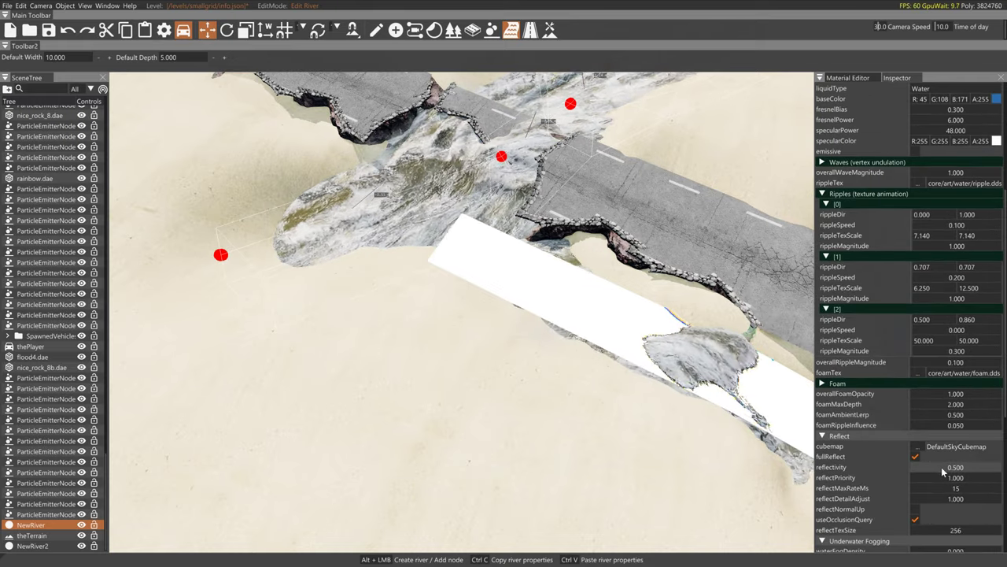
left_click_drag(938, 470, 980, 471)
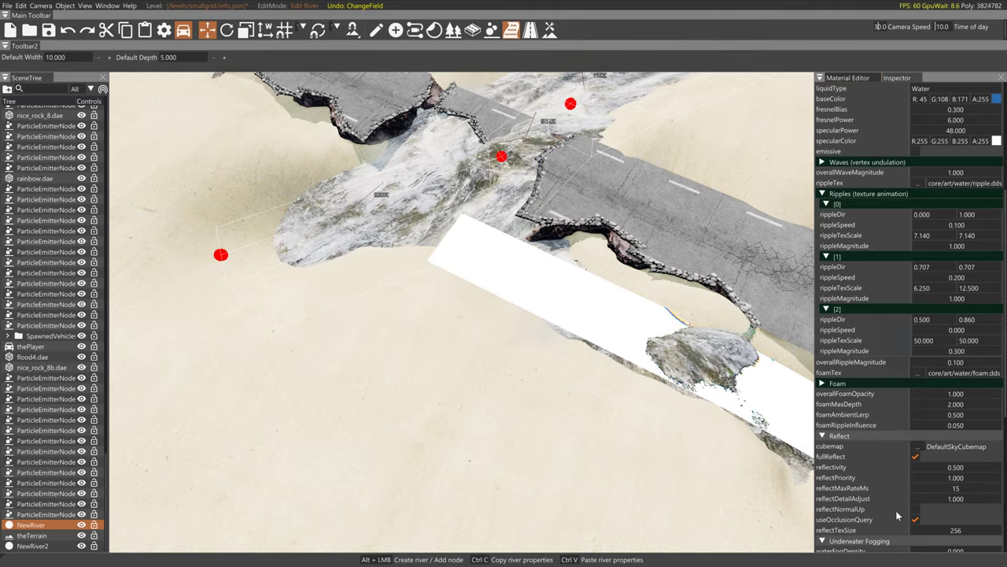
scroll(897, 515, "down", 6)
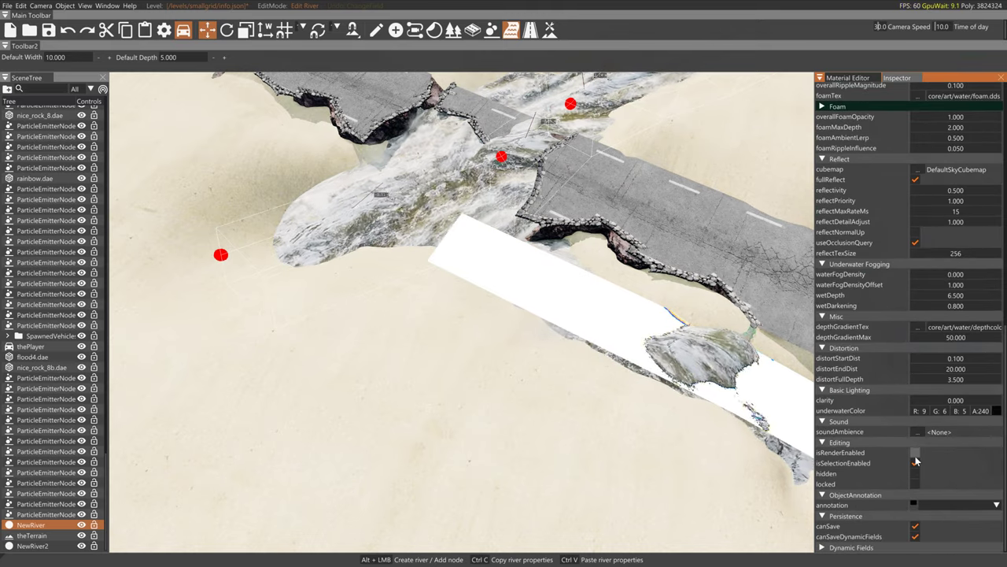
left_click(914, 453)
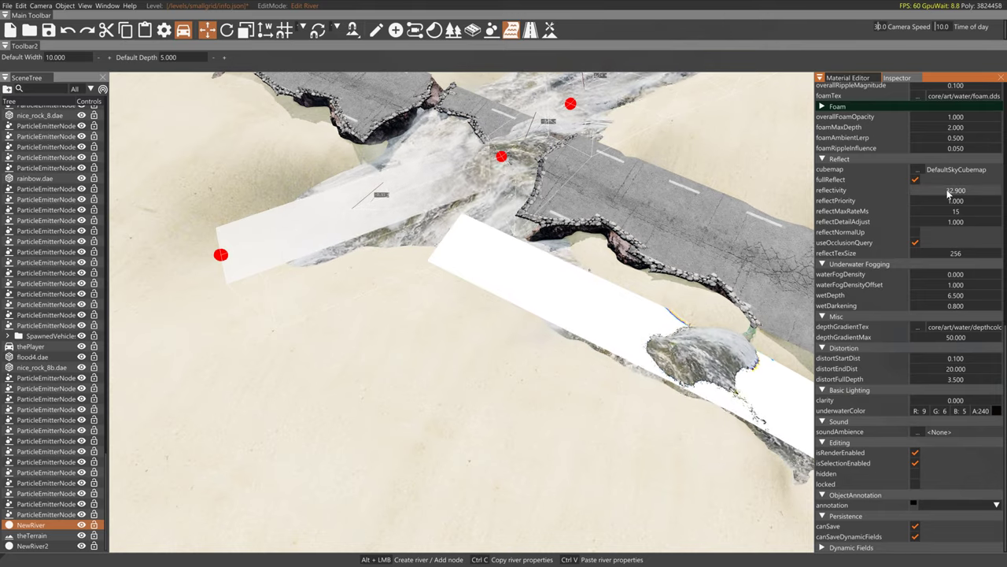
left_click_drag(939, 195, 989, 196)
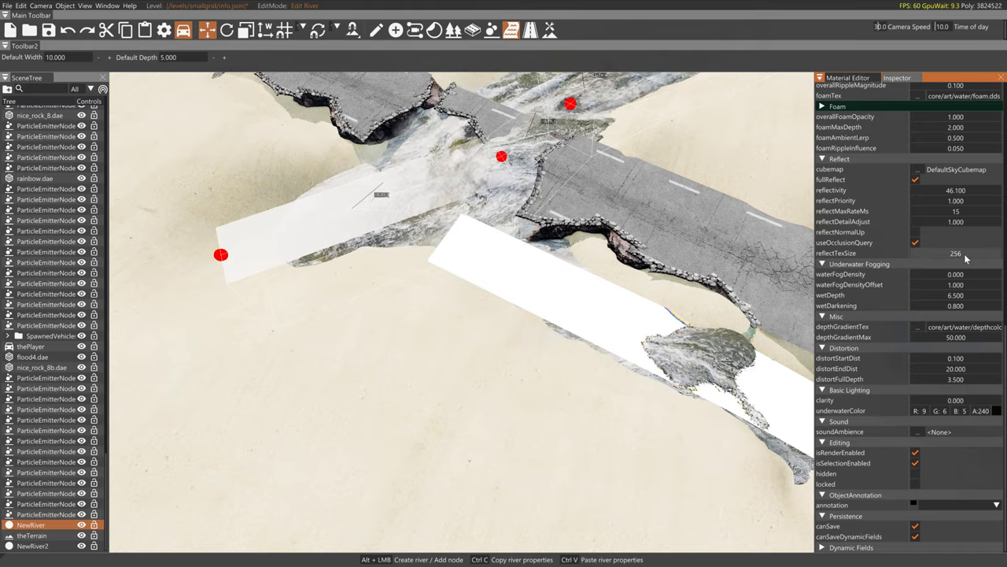
left_click_drag(953, 273, 979, 268)
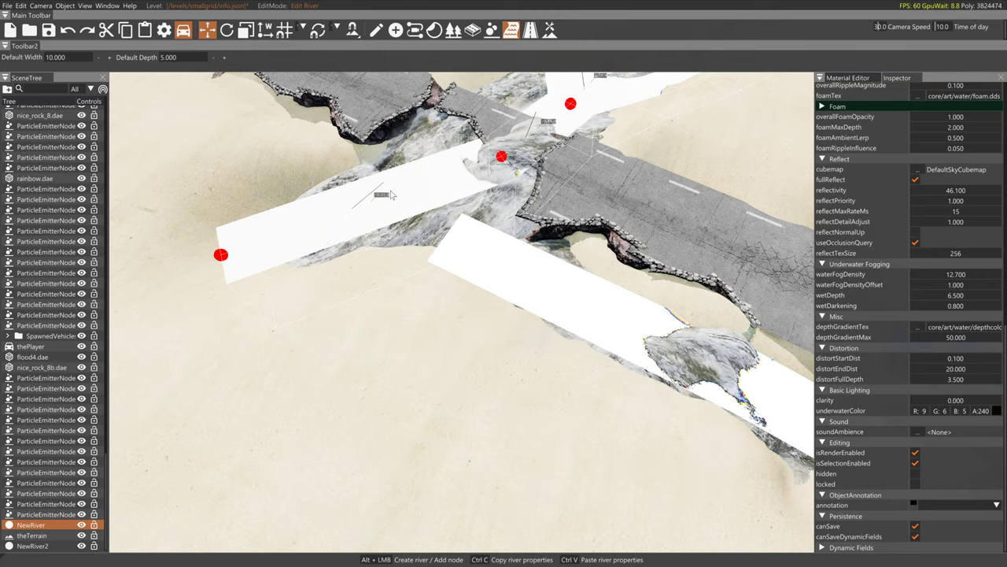
Raise and slightly shift NewRiver's node at the gap in the road, and set its node width to 2.6
left_click(501, 159)
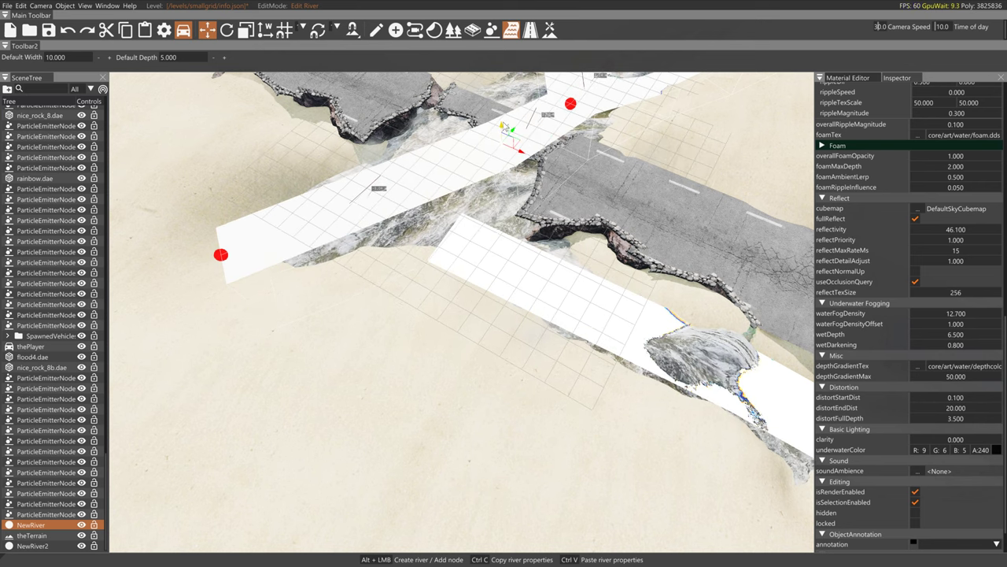
scroll(934, 133, "up", 10)
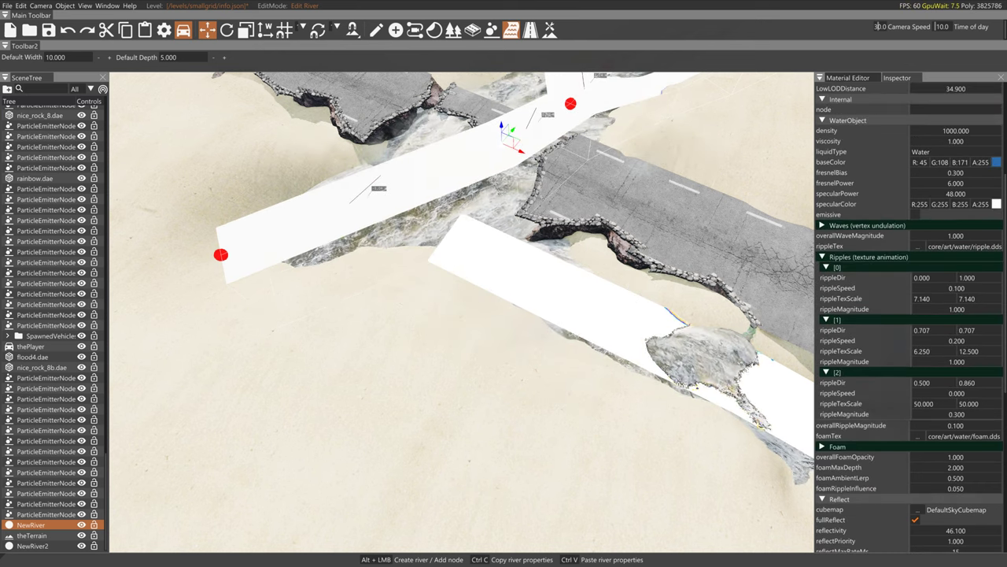
left_click(853, 123)
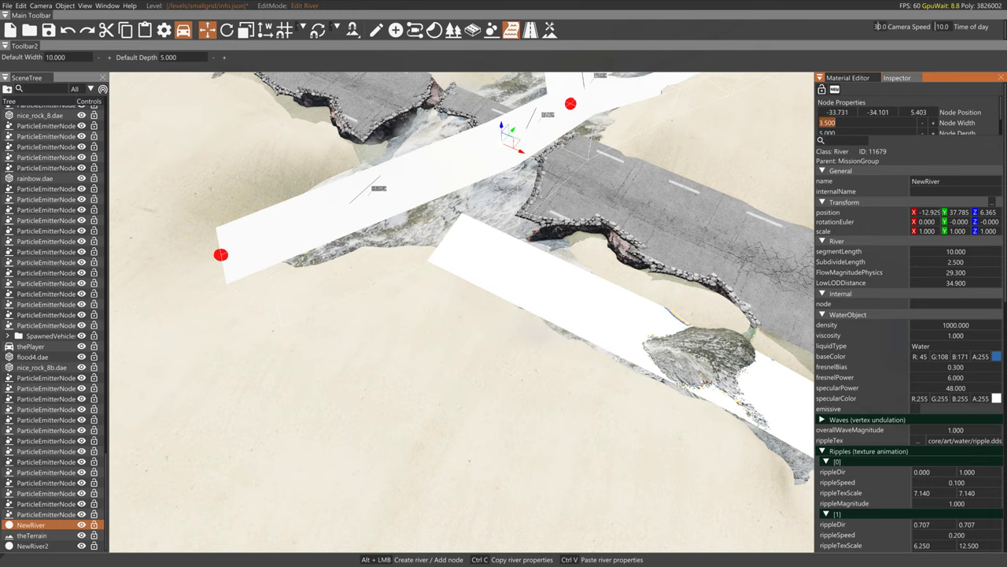
type("3.6")
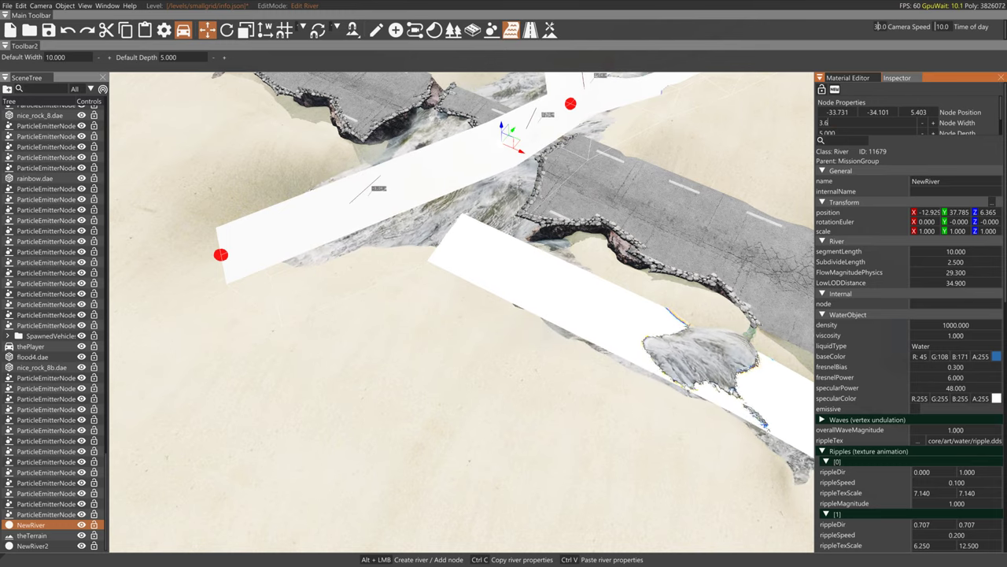
key("Return")
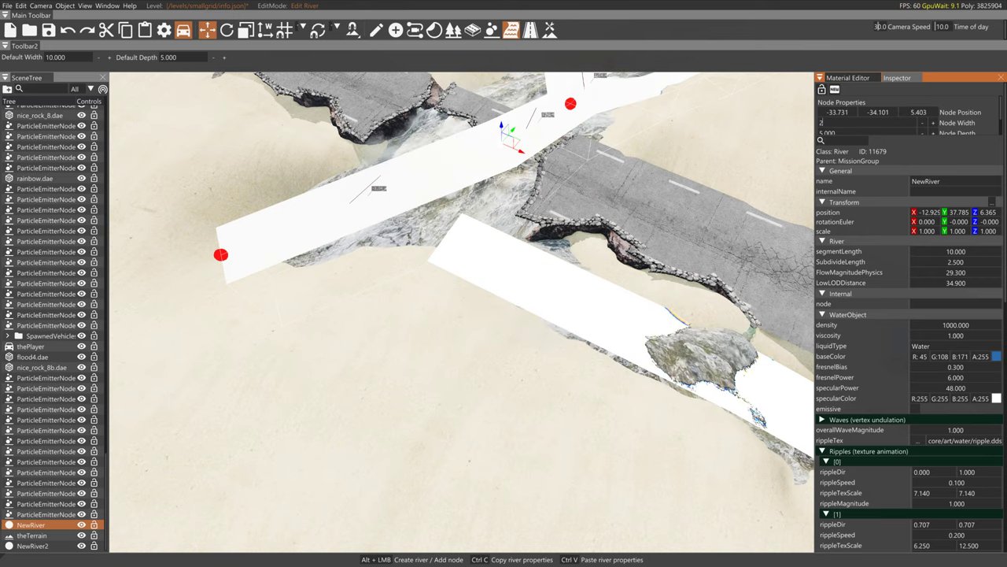
type("2.6")
key("Return")
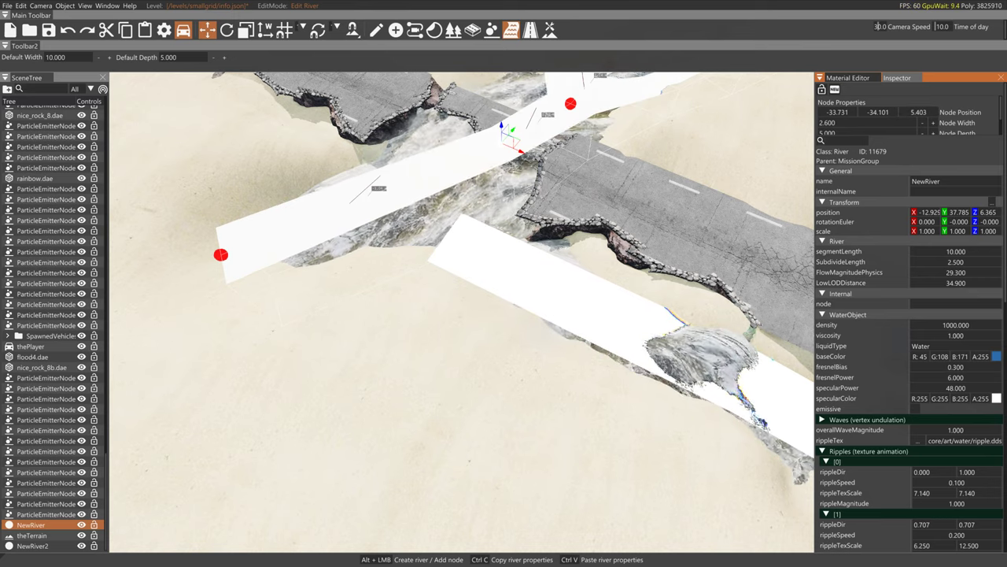
left_click_drag(524, 155, 537, 163)
left_click(423, 191)
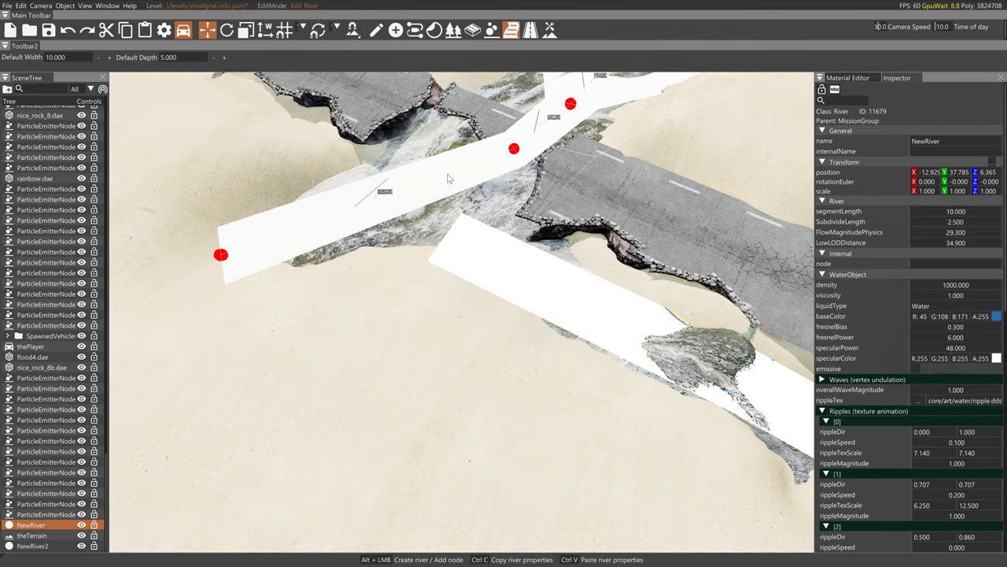
Insert a node into NewRiver between the road gap and its end, and lower it to a height of 4.572
key("super")
left_click(291, 163)
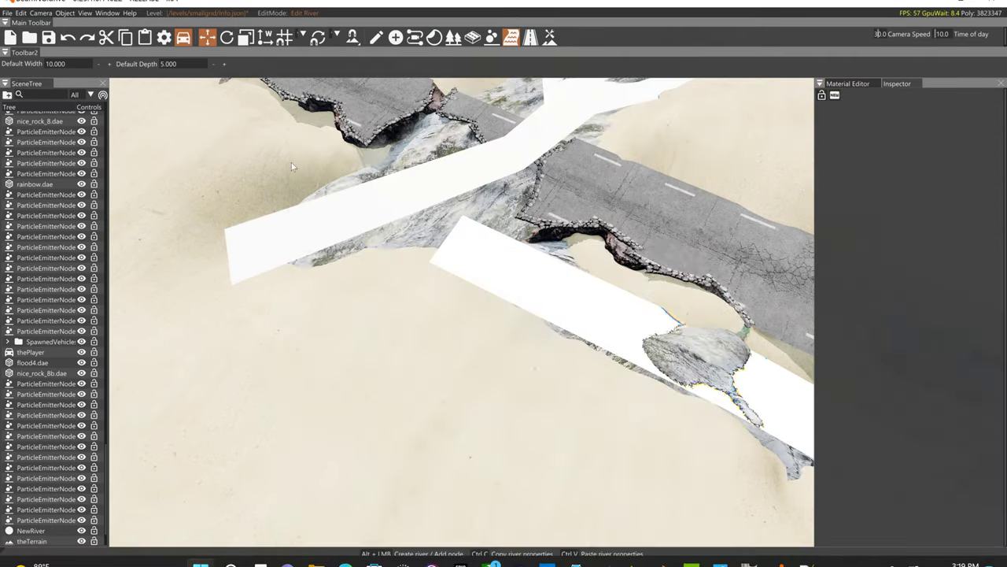
left_click(399, 191)
left_click(456, 173, "alt")
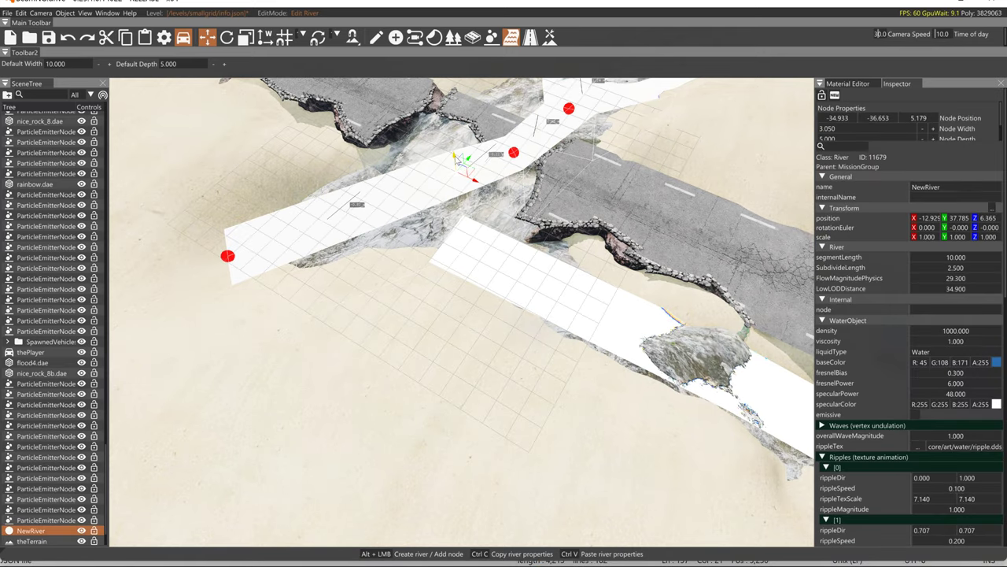
mouse_move(458, 161)
left_mouse_down()
mouse_move(461, 179)
mouse_move(460, 164)
left_mouse_up()
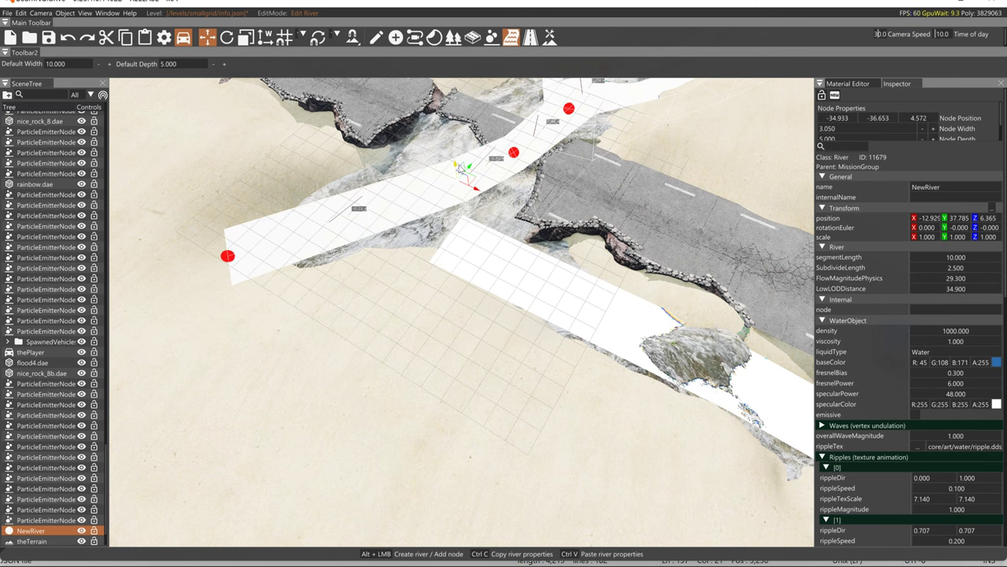
Move NewRiver's end node down to a height of 1.052, and widen it and its neighbouring inserted node to 5
left_click(229, 256)
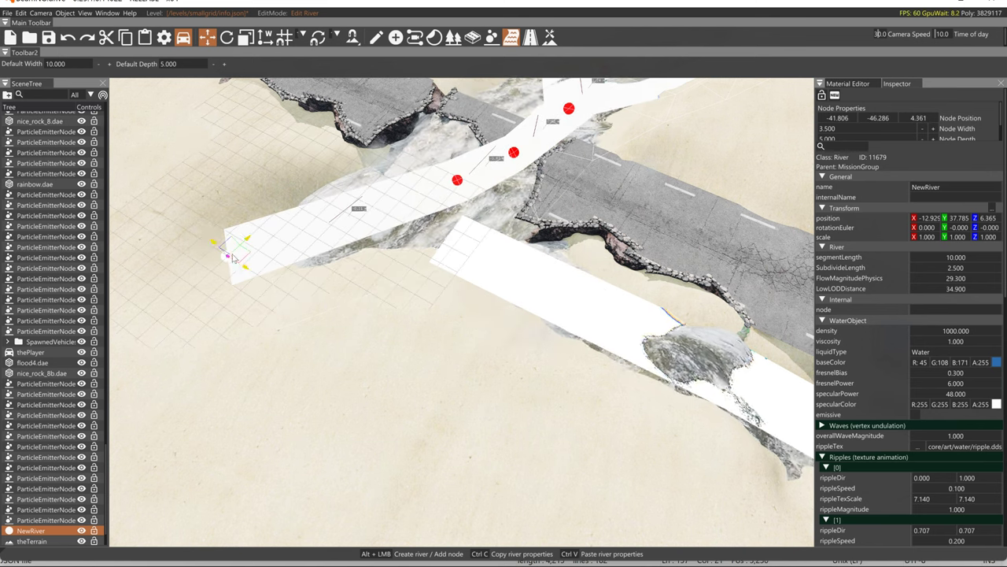
left_click_drag(212, 243, 235, 271)
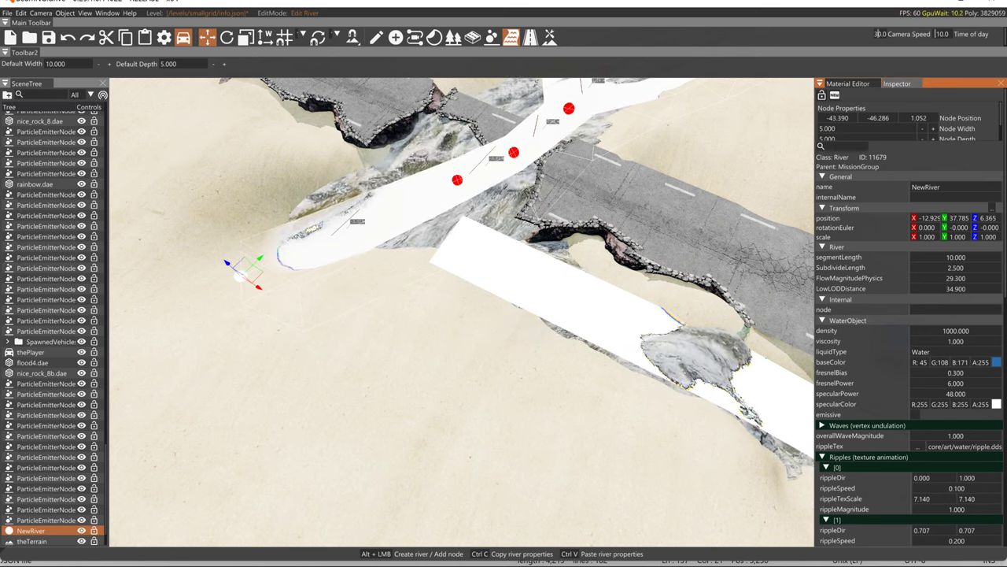
left_click(456, 184)
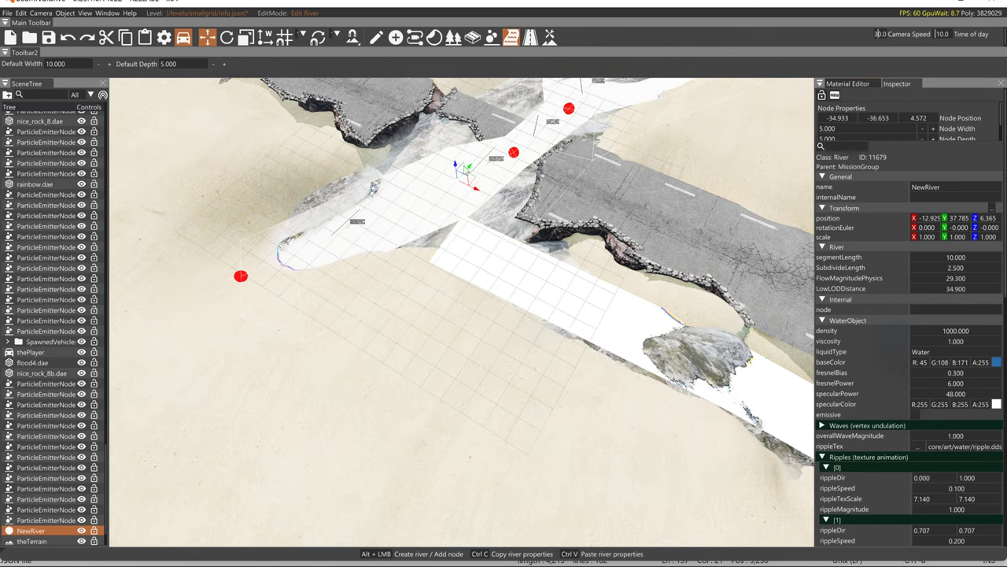
Move NewRiver2's end node toward the broken road and lower it to a height of 3.544
left_click(448, 227, "alt")
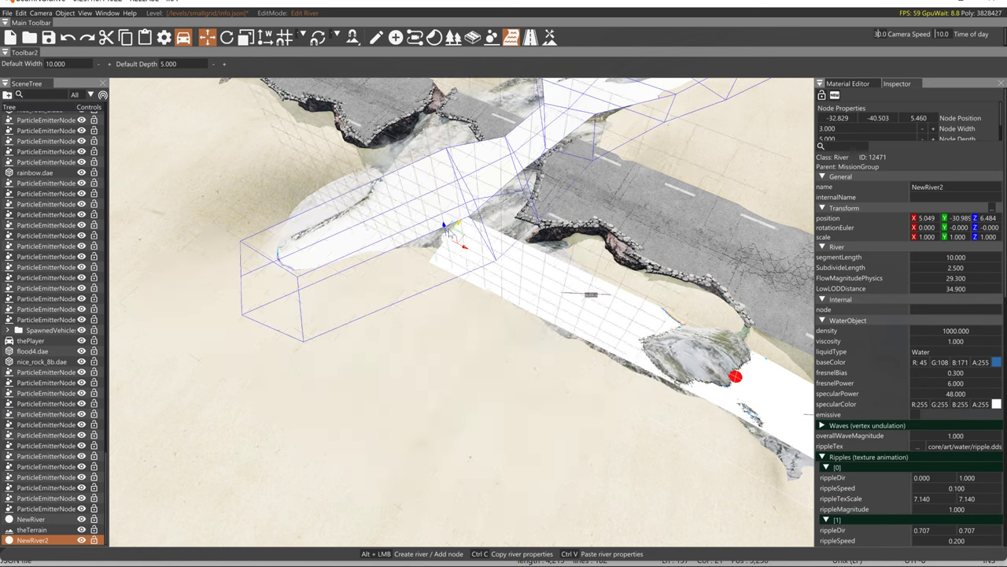
left_click_drag(451, 243, 453, 249)
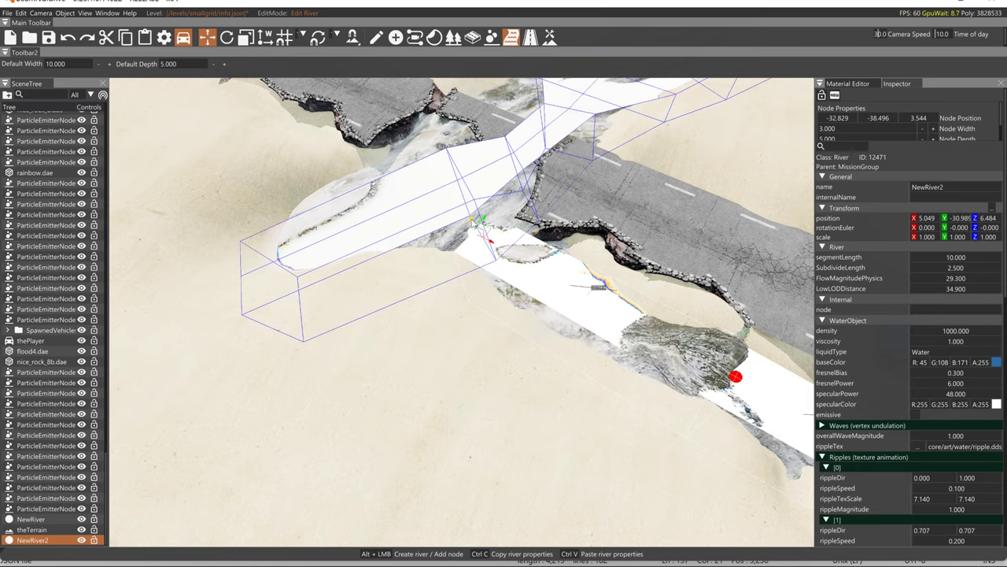
Move NewRiver2's end node to -36.247, -38.496 at a height of 2.101, and preview the result in the game view
left_click_drag(473, 224, 430, 257)
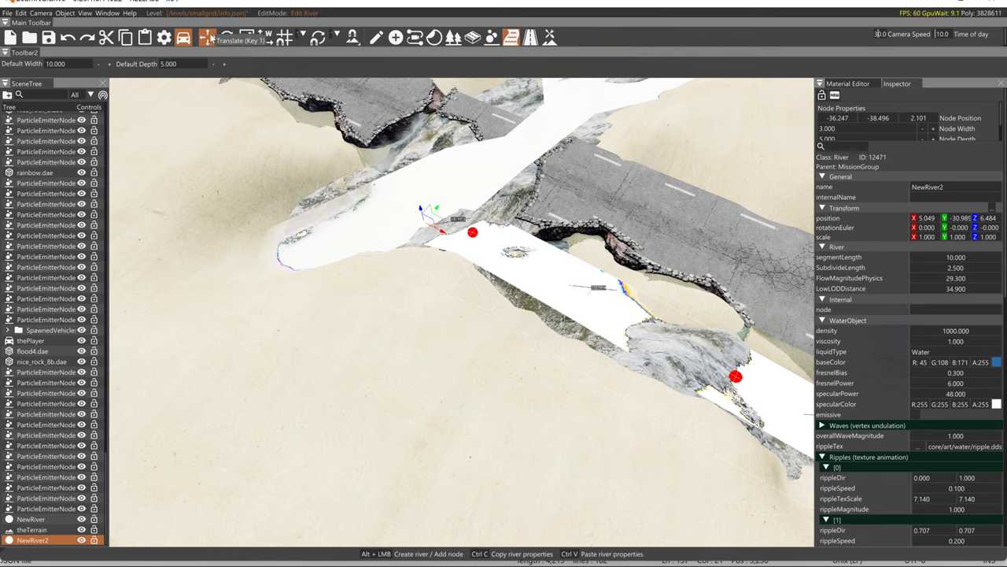
key("F11")
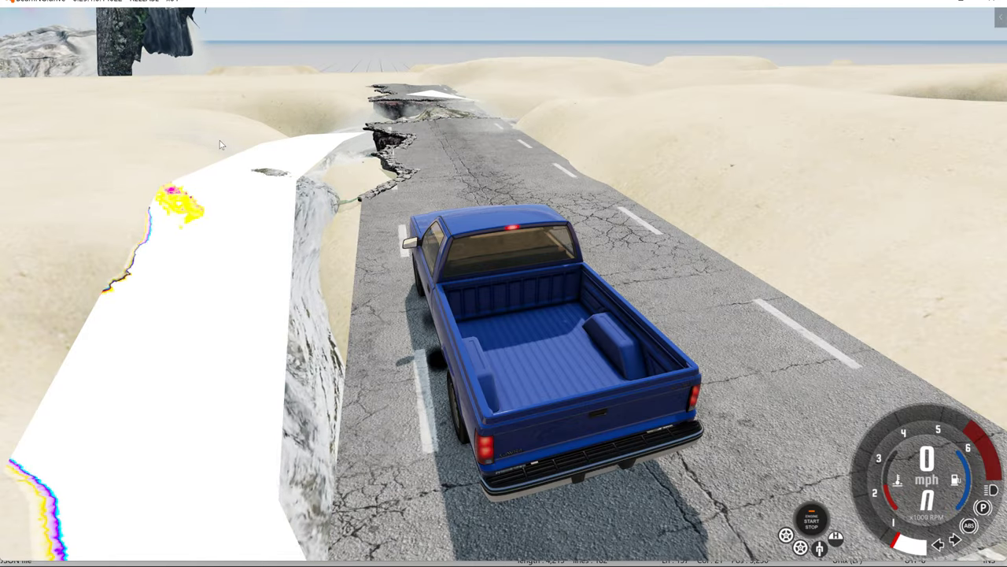
key("F11")
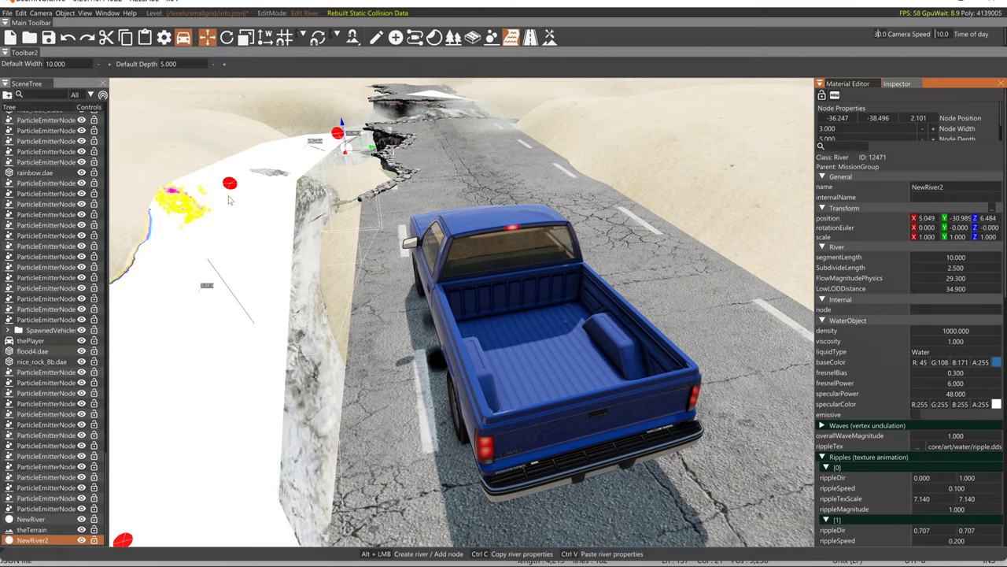
Lower NewRiver2's node beside the road, at -19.192, -39.721, to a height of 4.513
left_click(240, 180)
left_click(230, 184)
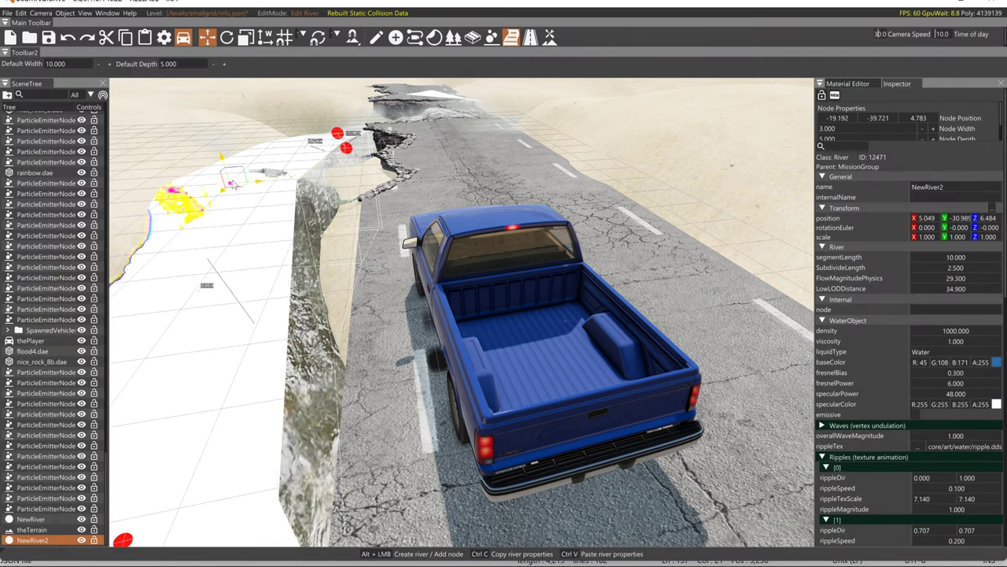
left_click(224, 164)
left_click(230, 182)
left_click(232, 185)
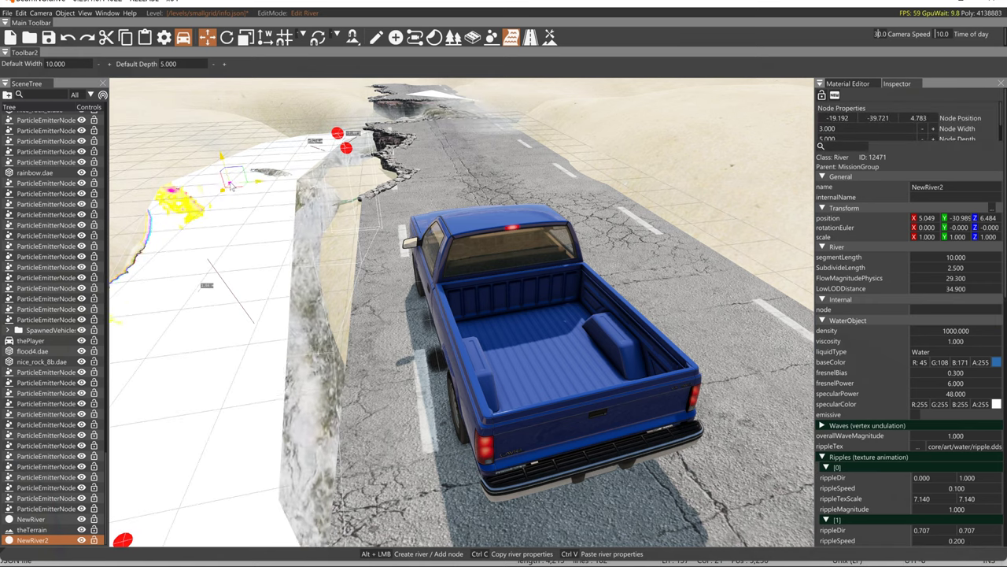
left_click_drag(225, 173, 227, 186)
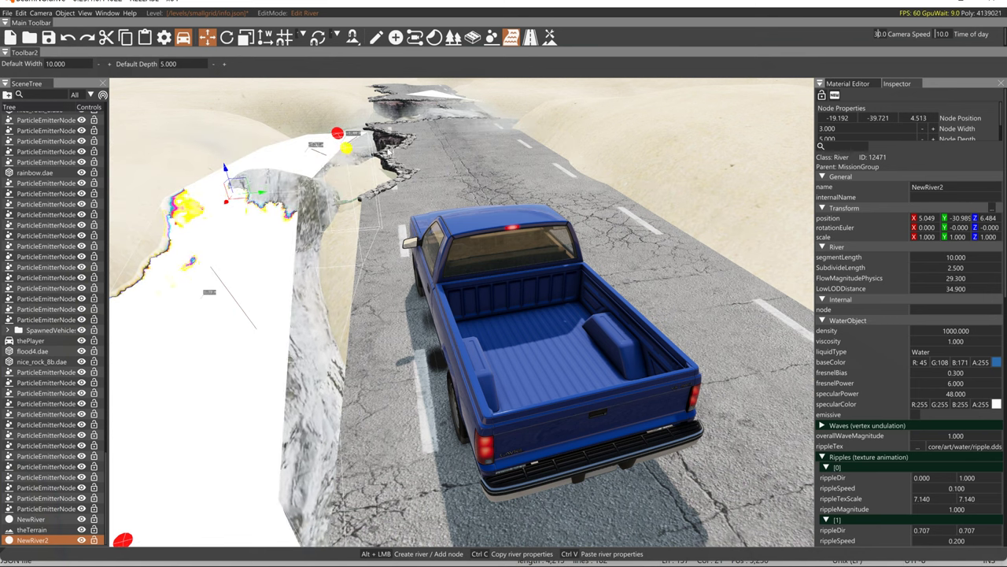
Disable isRenderEnabled for both NewRiver2 and NewRiver
scroll(940, 499, "down", 10)
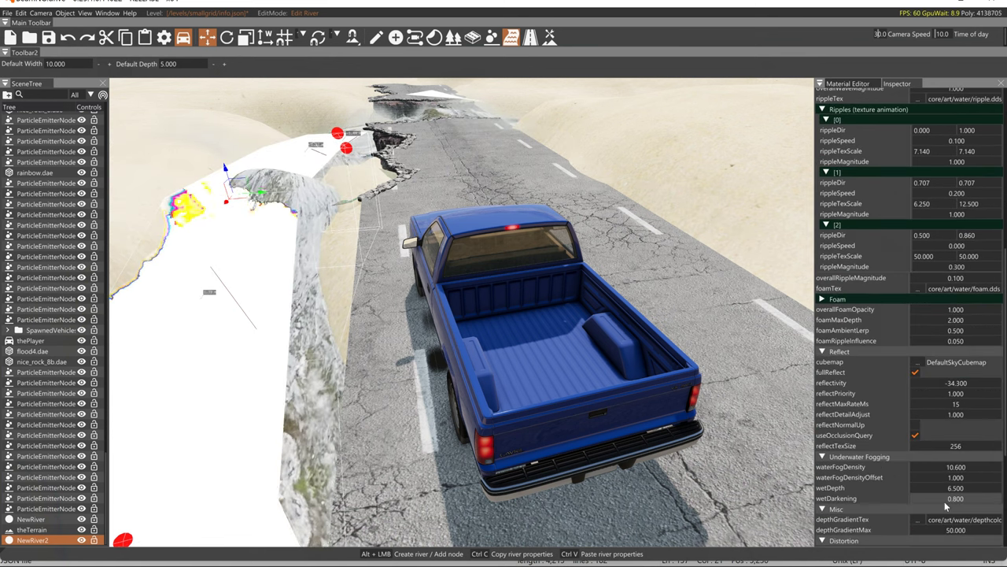
left_click(915, 516)
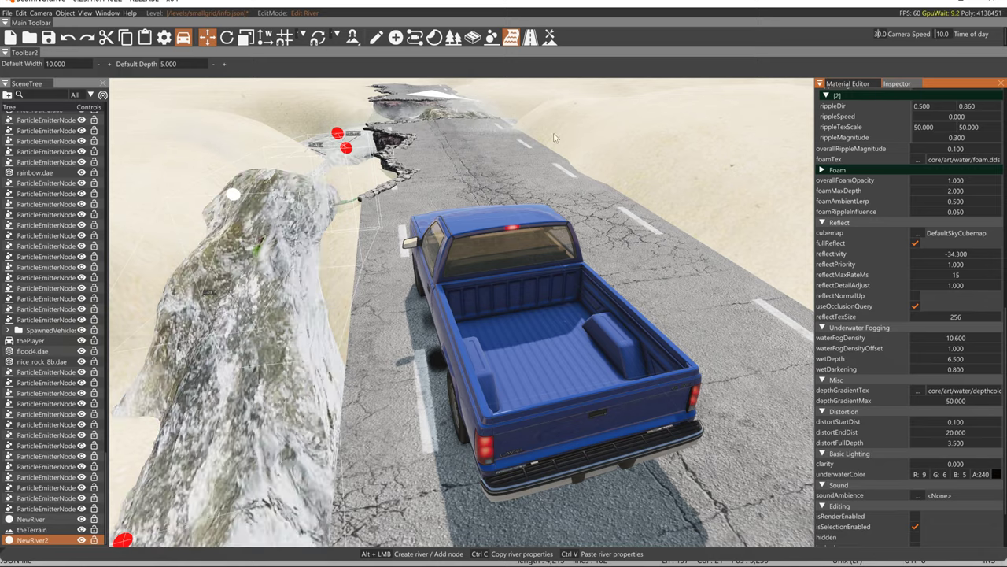
left_click(463, 117)
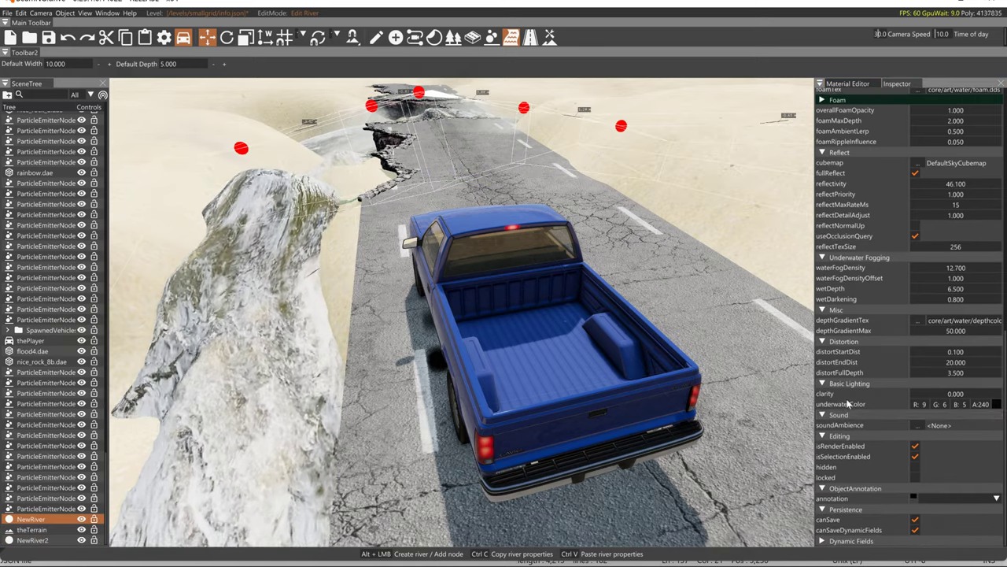
scroll(920, 472, "down", 2)
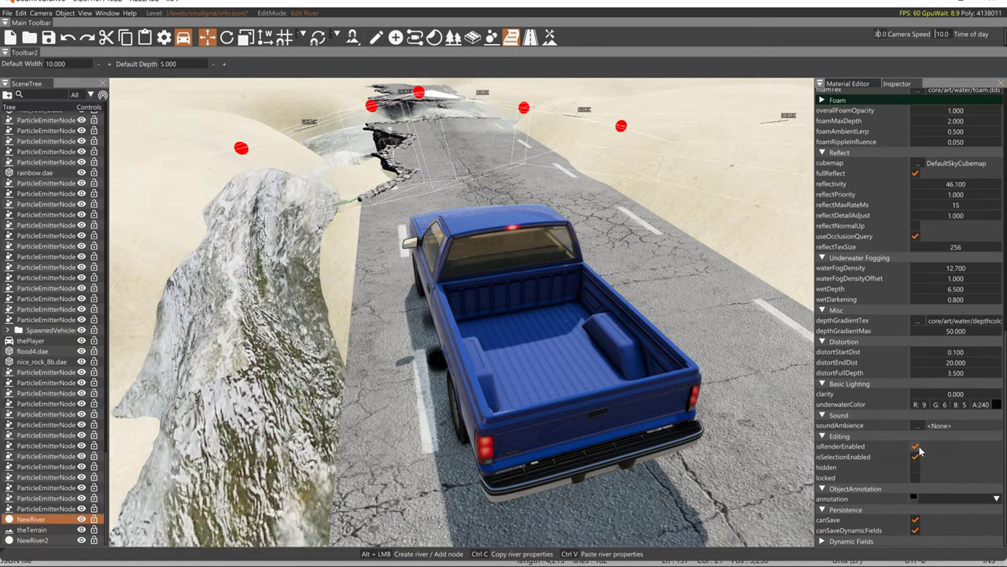
left_click(914, 446)
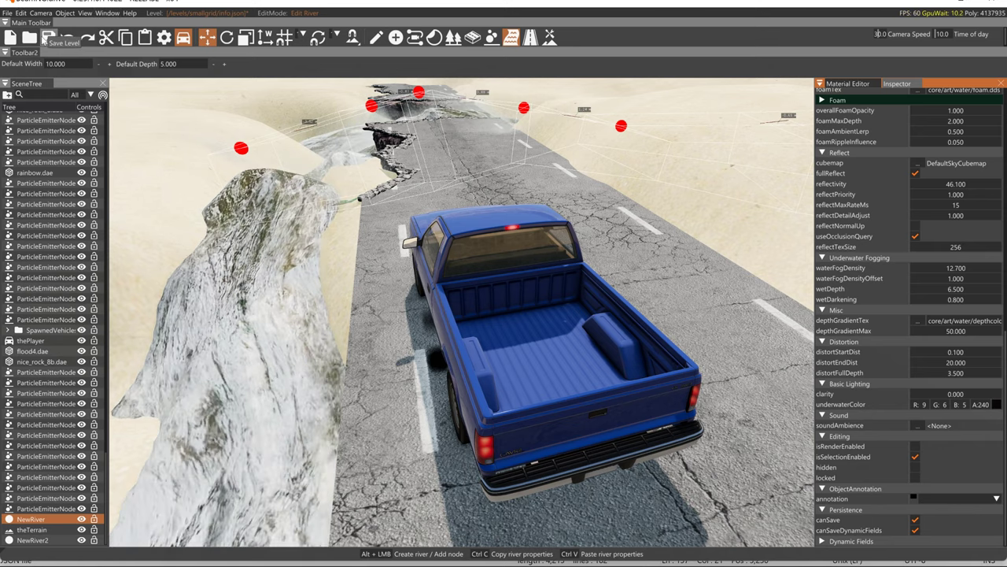
Save the level, maximize the window and leave the world editor for the game view
left_click(48, 37)
double_click(103, 3)
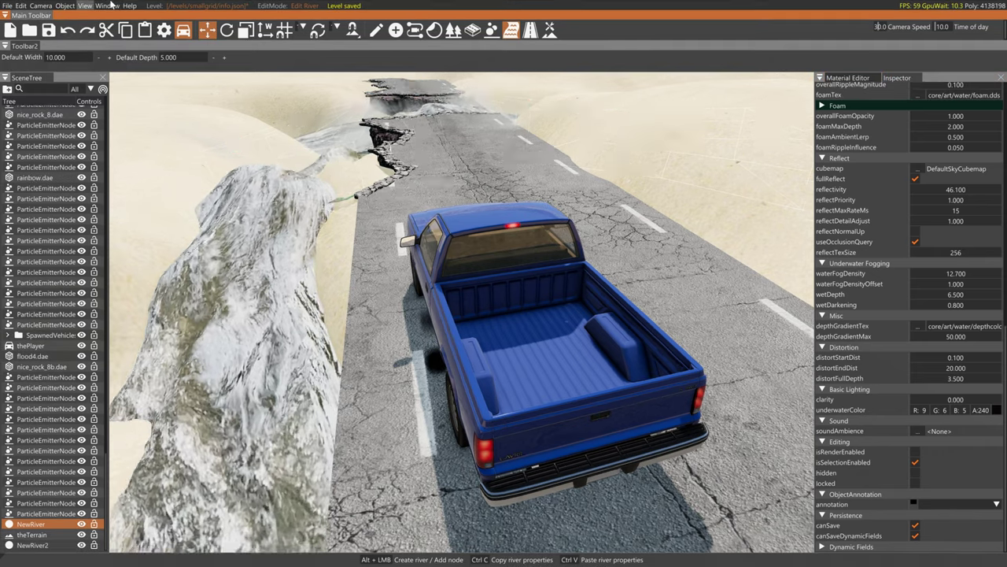
key("F11")
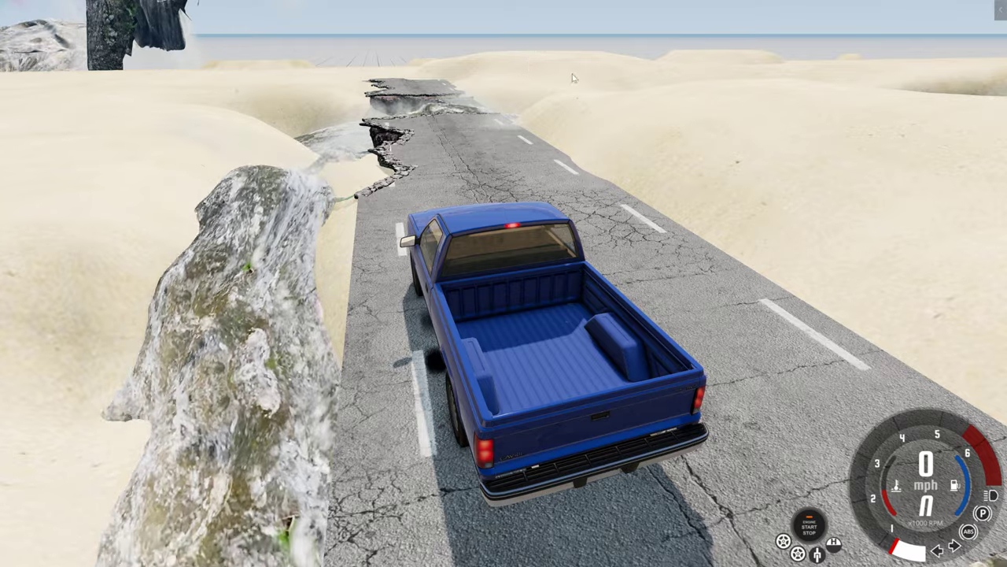
Test-drive the pickup into the river current, reset the vehicle and drive again before returning to the editor
key("w")
key("a")
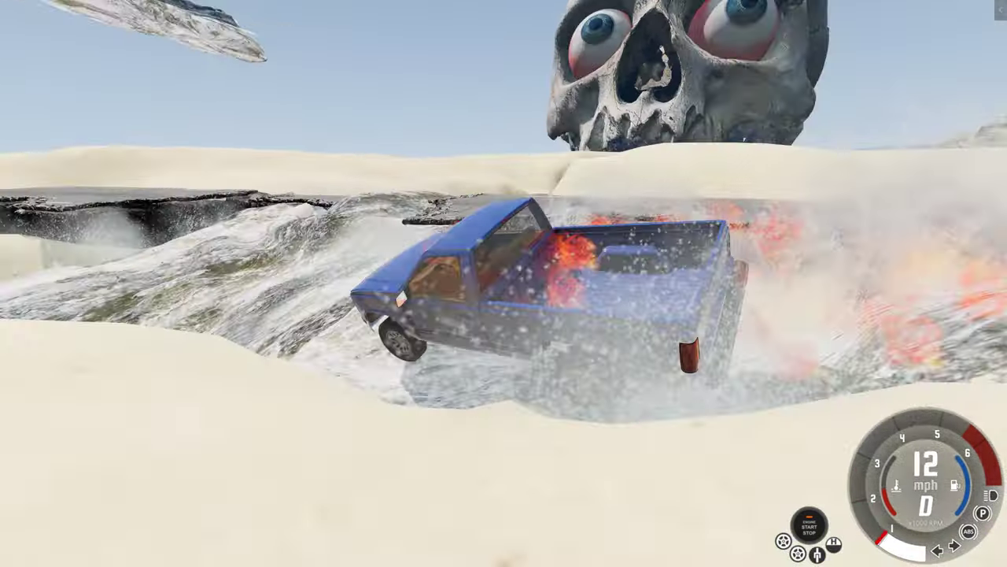
key("r")
key("w")
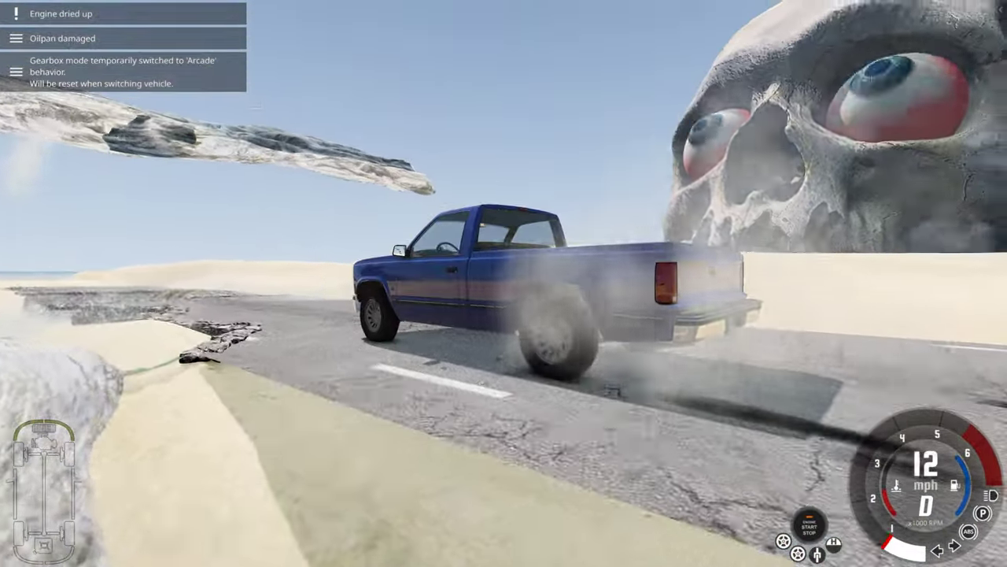
key("alt+Up")
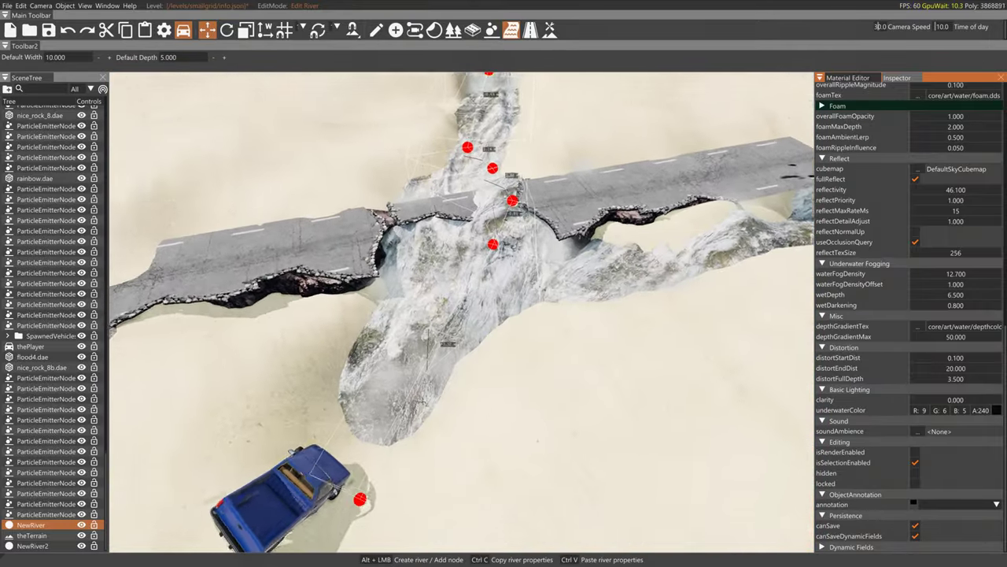
Re-enable isRenderEnabled for NewRiver, and lower and slightly shift its node at the gap in the road
key("w")
mouse_move(445, 191)
right_mouse_down()
mouse_move(440, 161)
mouse_move(446, 191)
right_mouse_up()
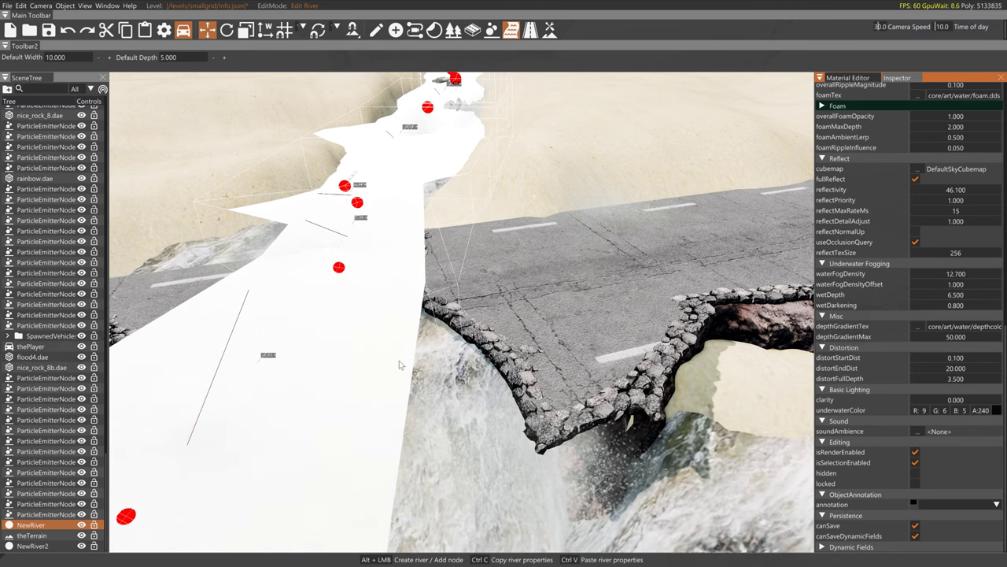
left_click(336, 268)
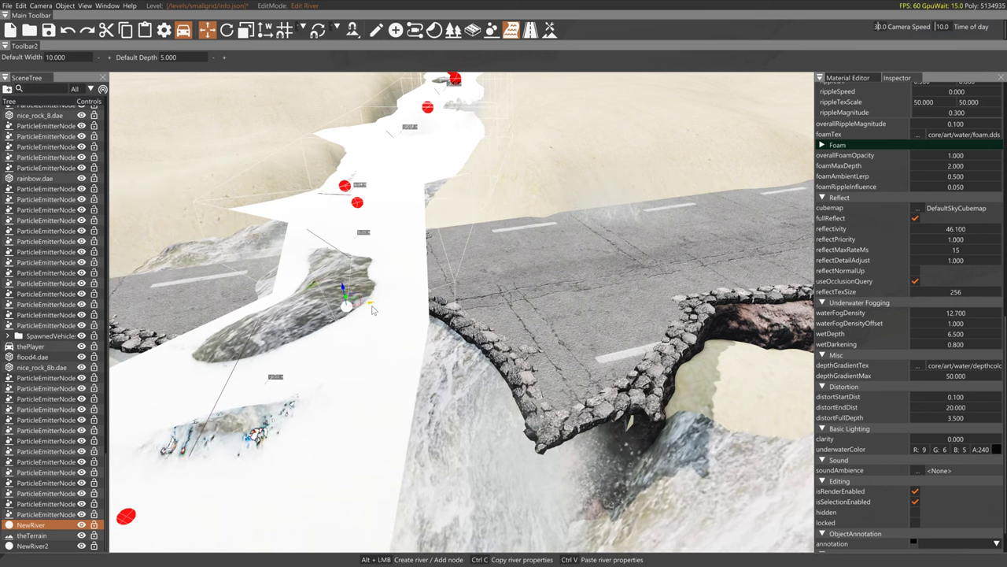
left_click_drag(347, 312, 342, 310)
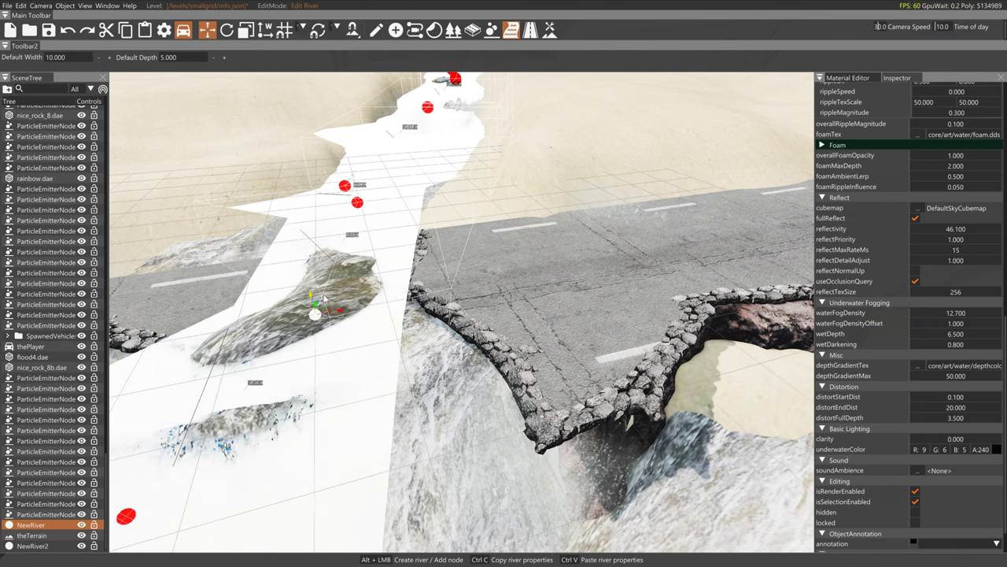
Lower NewRiver's node between the road gap and its end, and adjust that node's rotation
right_click_drag(314, 299, 331, 311)
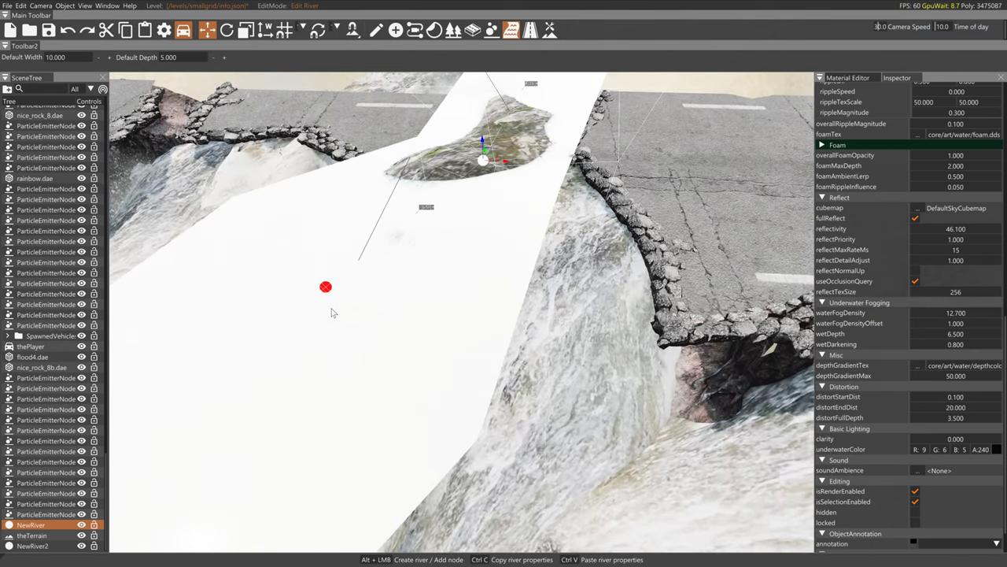
left_click(326, 287)
left_click_drag(331, 277, 343, 304)
right_click_drag(347, 302, 351, 329)
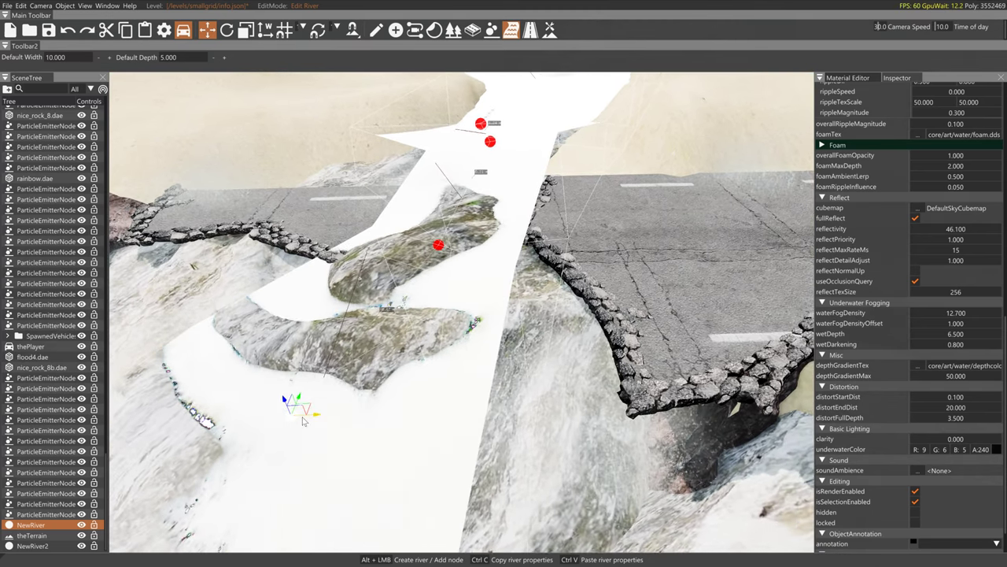
key("2")
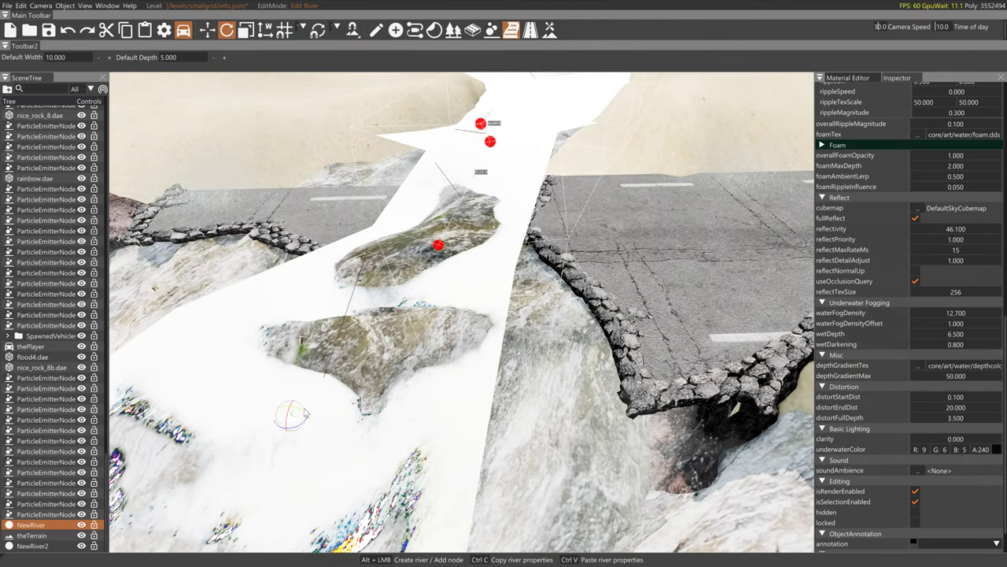
key("2")
left_click_drag(314, 423, 254, 425)
right_click_drag(255, 424, 259, 404)
Move NewRiver's end node to -45.763, -44.851, redirecting the river's outflow across the sand
left_click(177, 399)
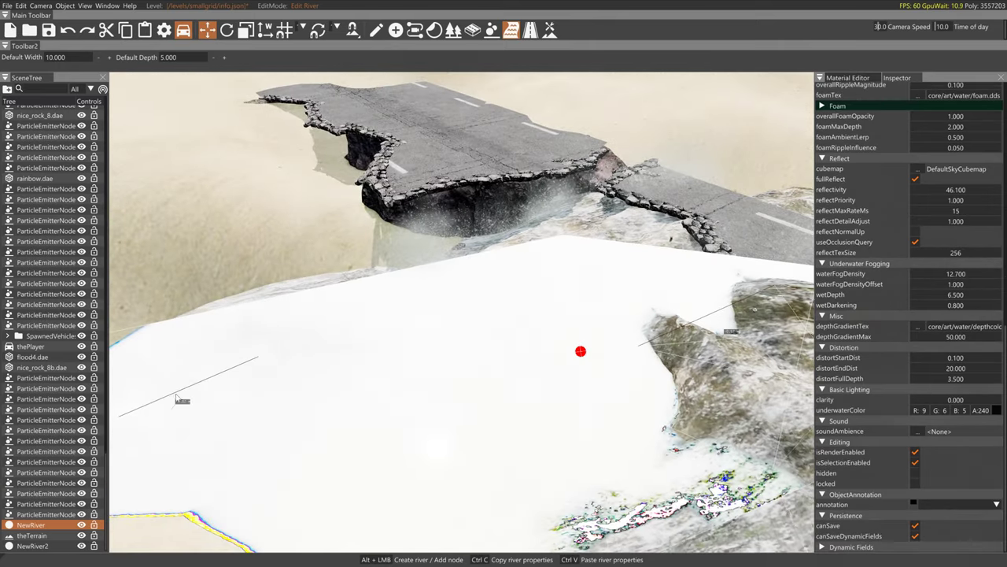
right_click_drag(177, 399, 157, 398)
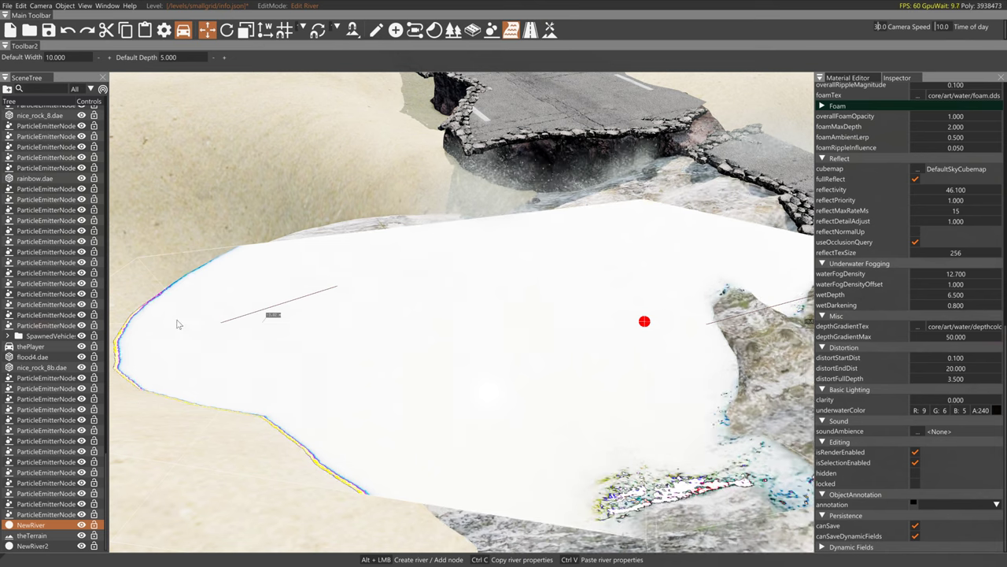
right_click_drag(162, 290, 140, 287)
left_click(242, 290)
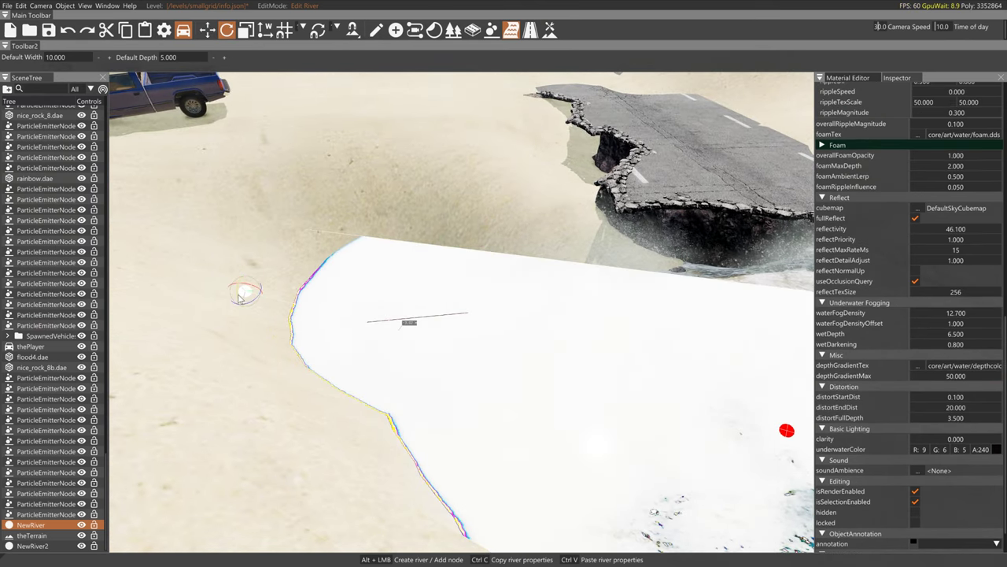
left_click_drag(244, 295, 610, 267)
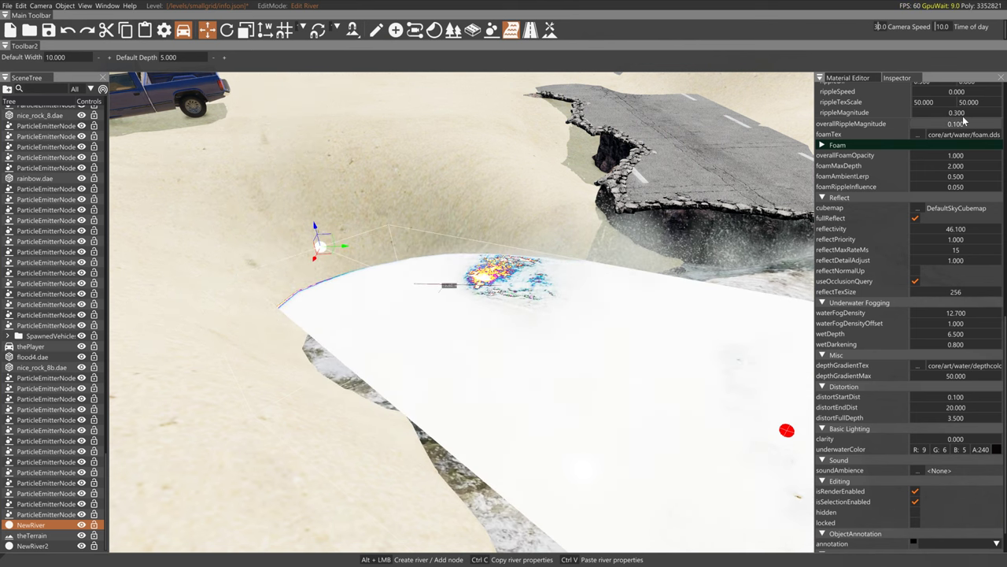
Try a relative node height of 0 on NewRiver's end node, and undo the change
scroll(963, 118, "up", 10)
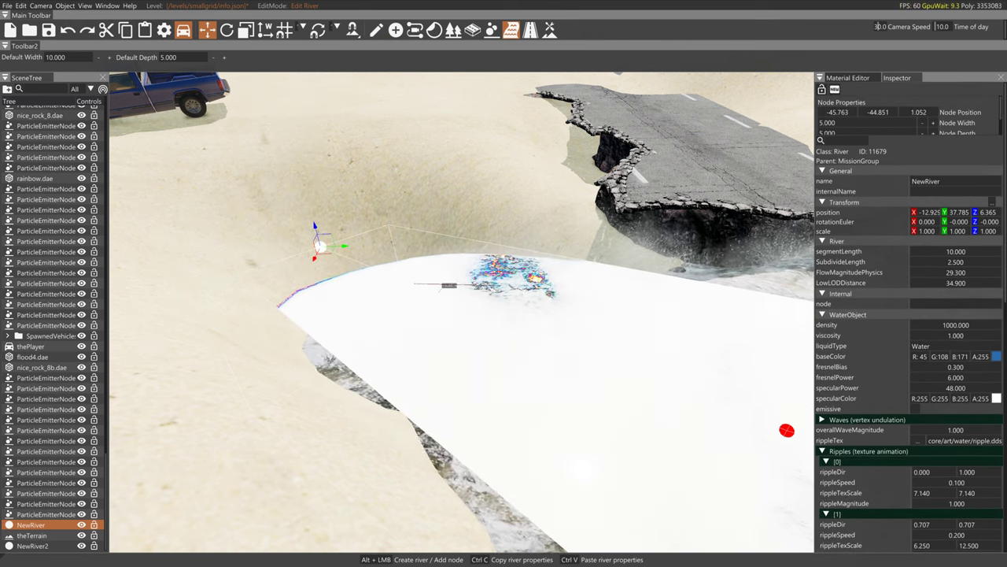
scroll(969, 96, "down", 2)
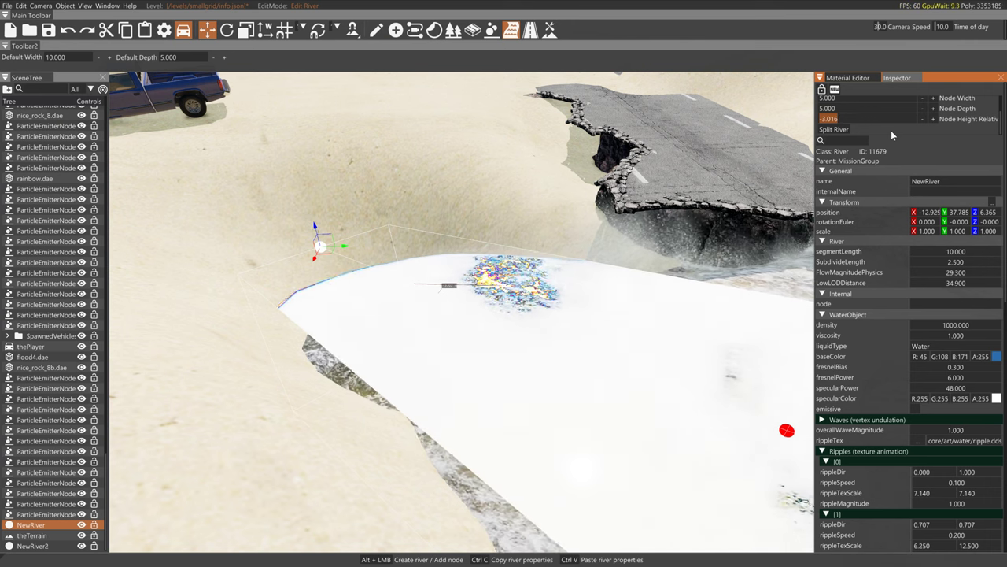
type("0")
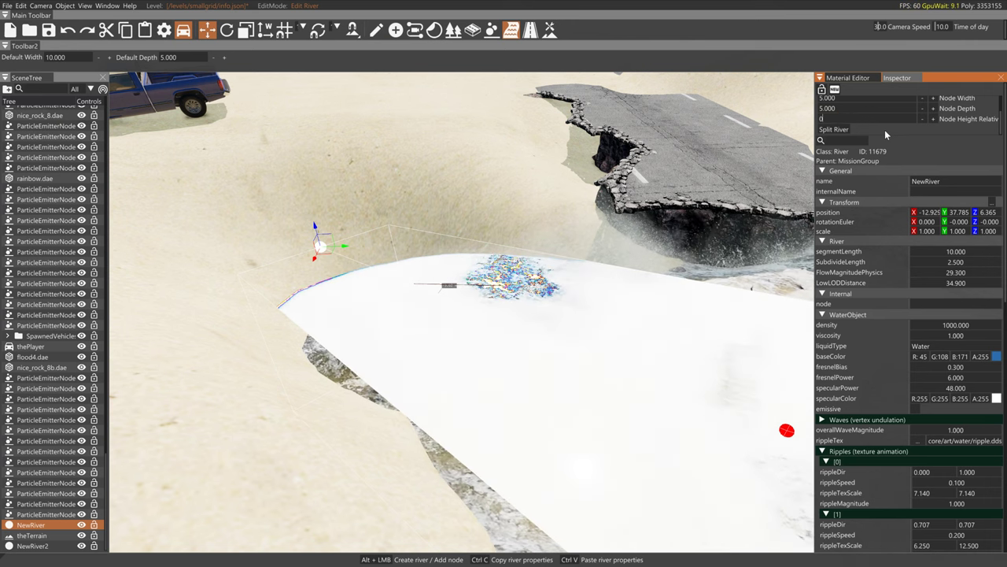
key("Return")
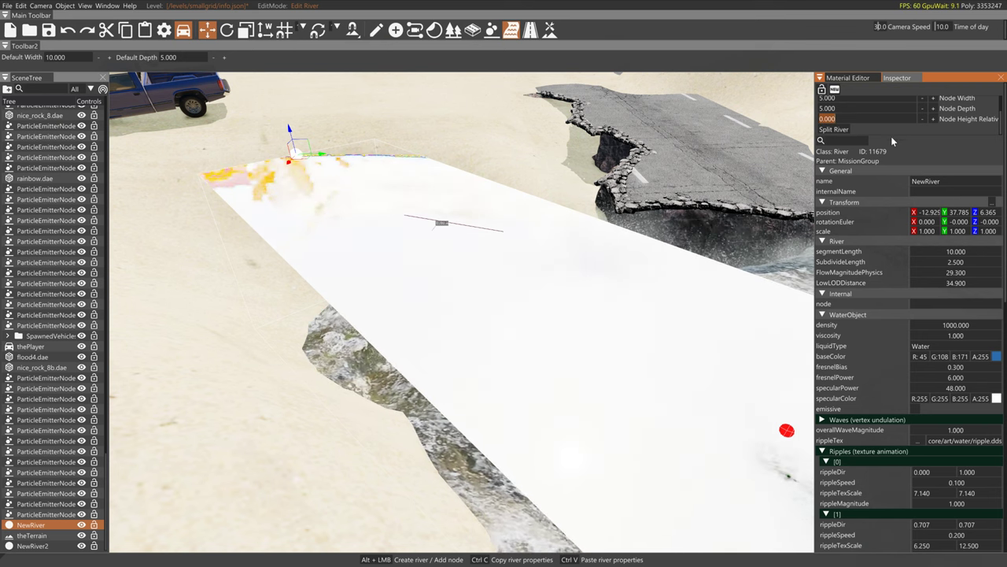
left_click(718, 129)
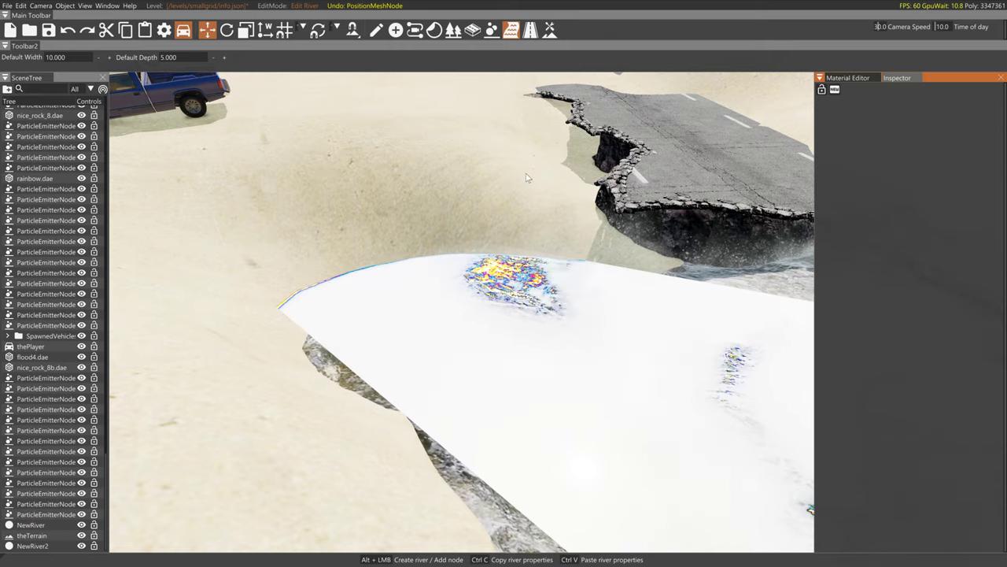
Select NewRiver and lower its node between the road gap and the end of the river
key("s")
right_click_drag(526, 177, 526, 201)
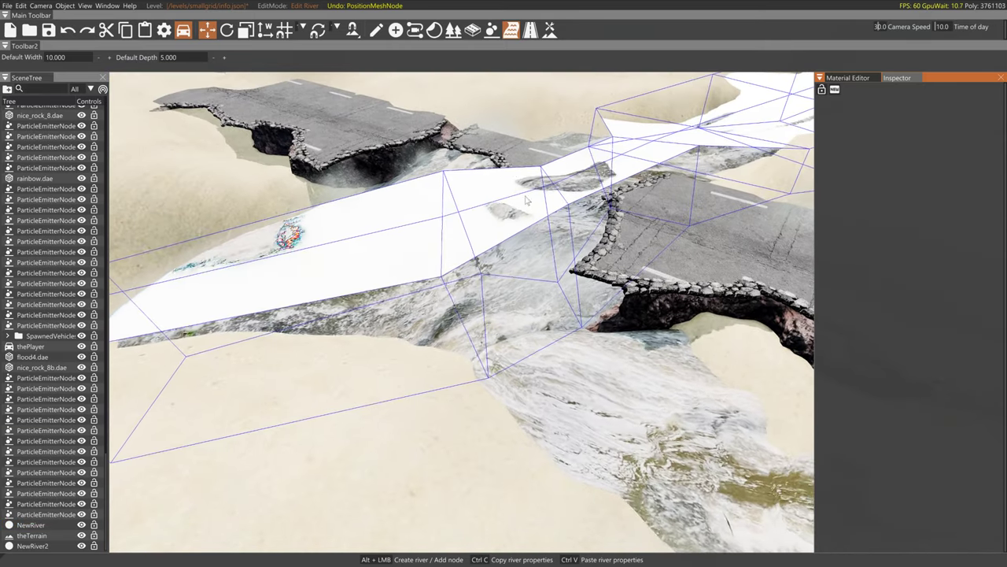
left_click(527, 201)
left_click(442, 214)
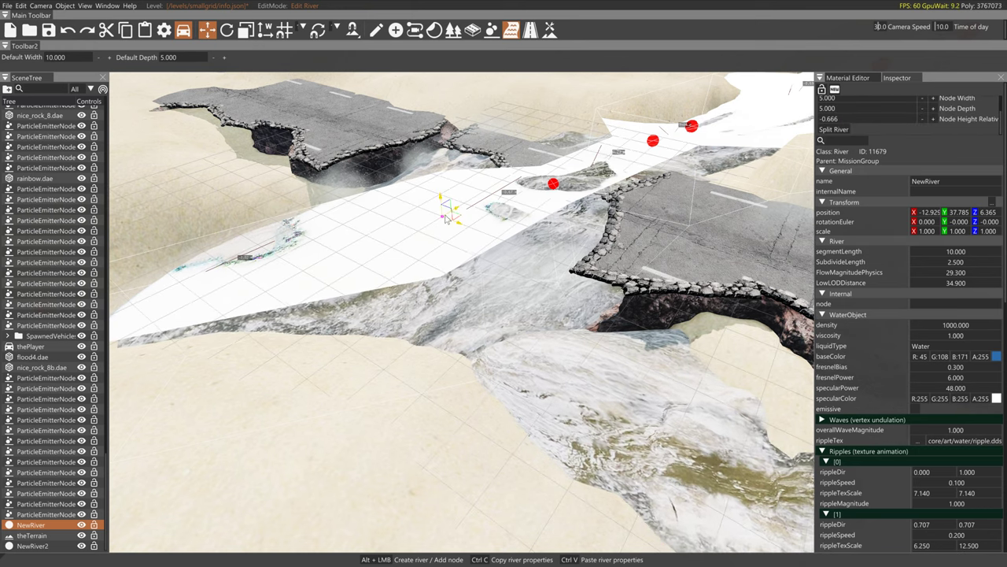
left_click_drag(446, 219, 464, 241)
Lower NewRiver2's node below the road gap slightly, and select NewRiver to review its water properties
left_click(462, 245)
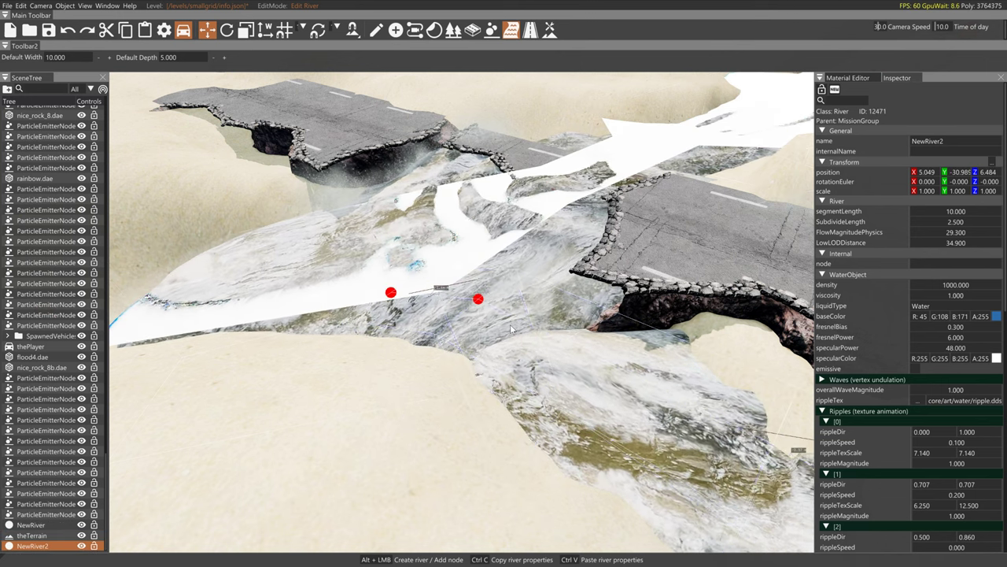
left_click(478, 300)
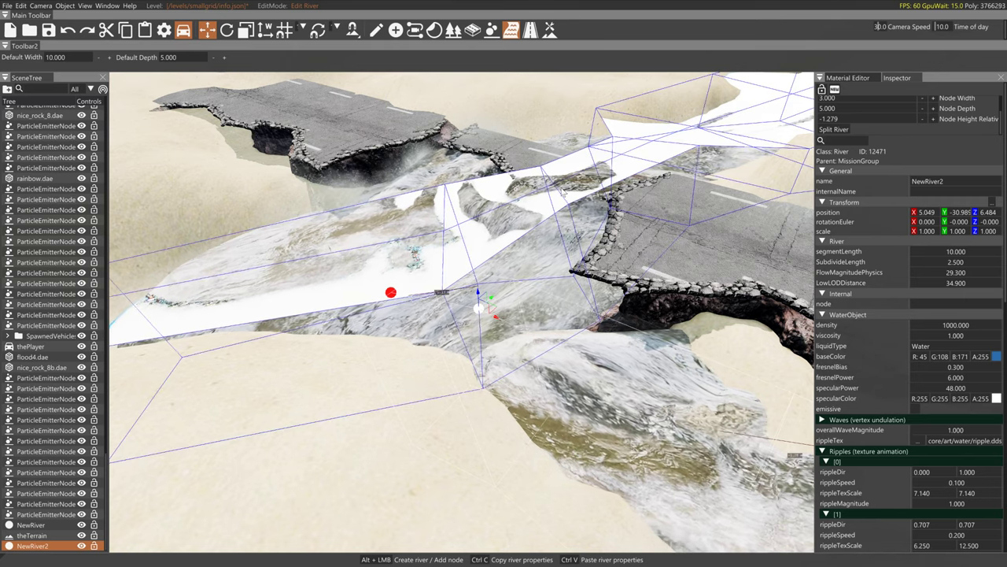
left_click(733, 102)
scroll(899, 452, "down", 15)
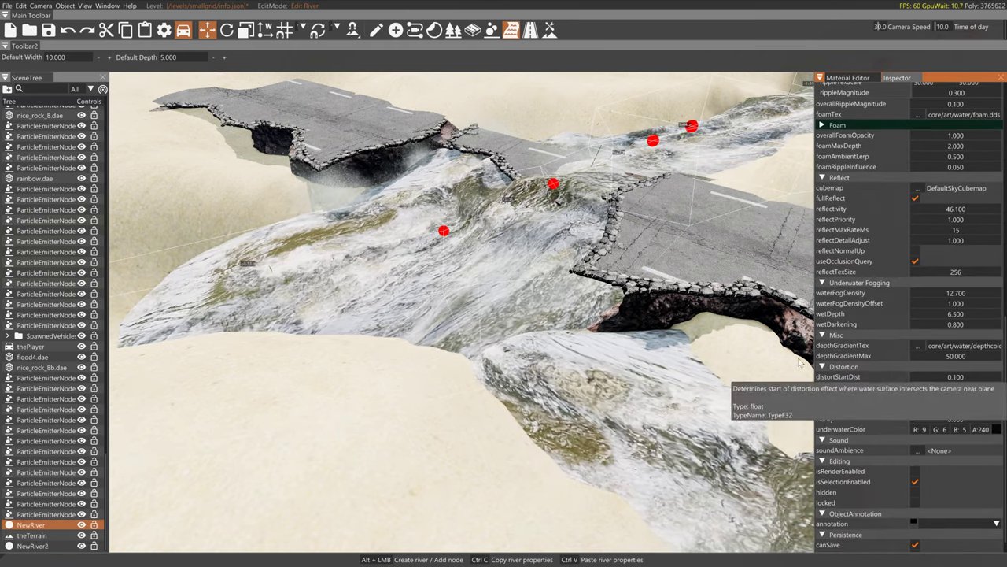
Switch to driving mode and test the rivers by driving the truck down the road into the gap's current
key("F11")
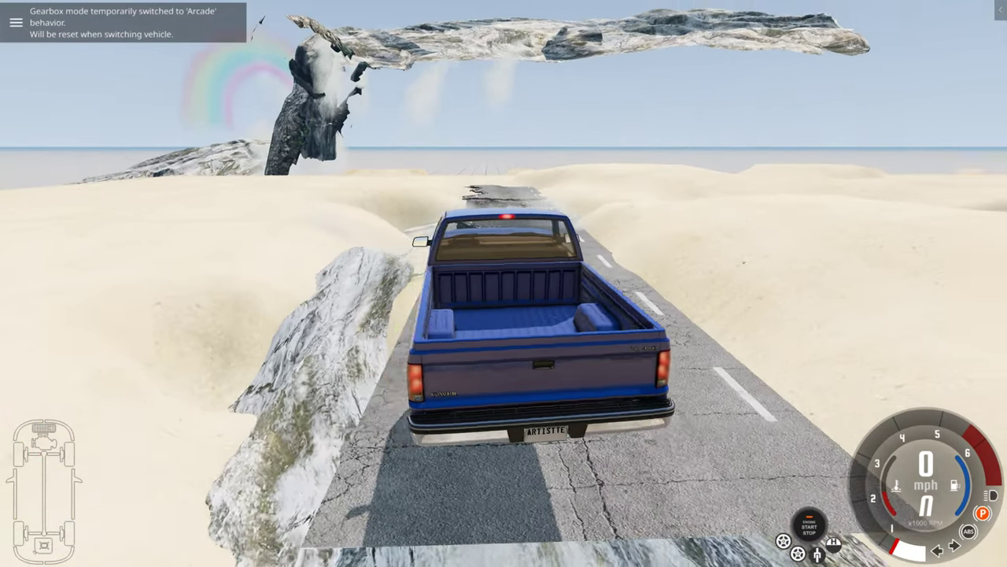
key("Up")
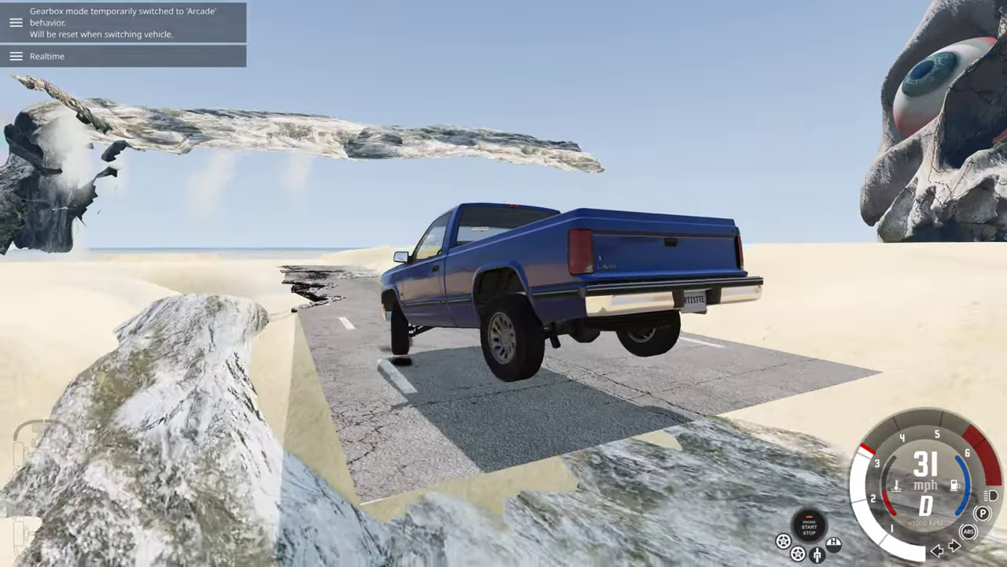
key("alt+Left")
key("alt+Left")
key("alt+Left")
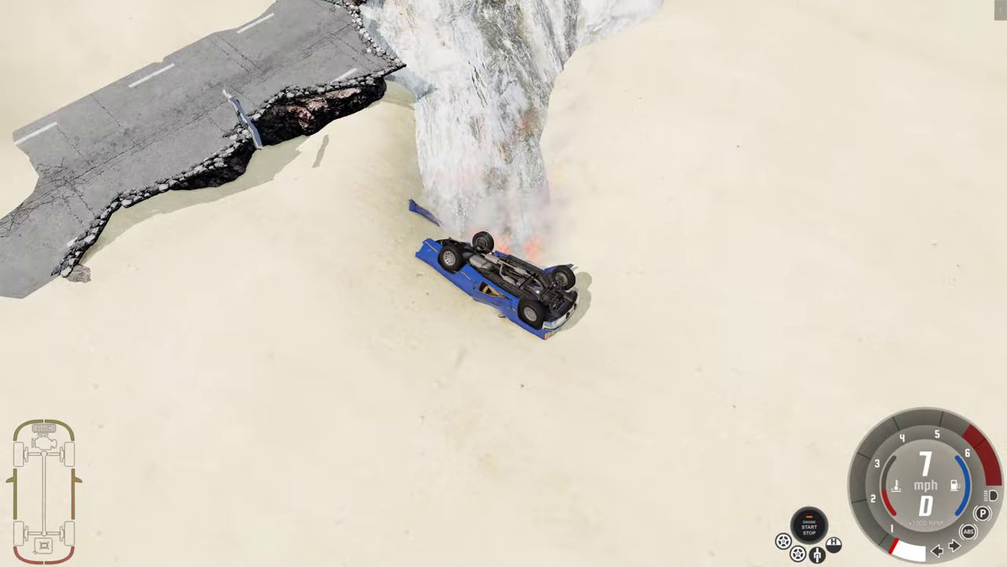
Reset the truck to the road's start and drive it through the water crossing the road gap
key("r")
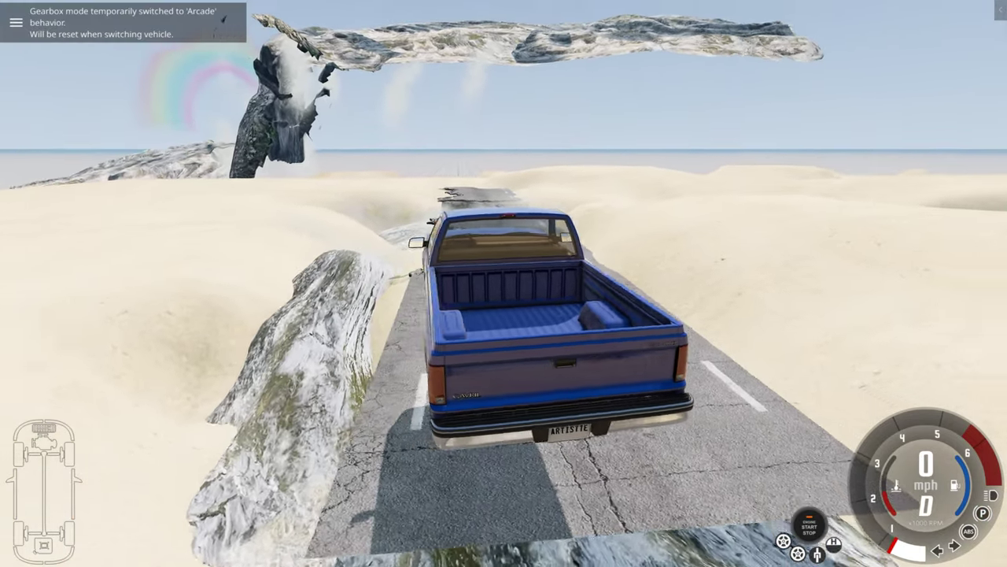
key("w")
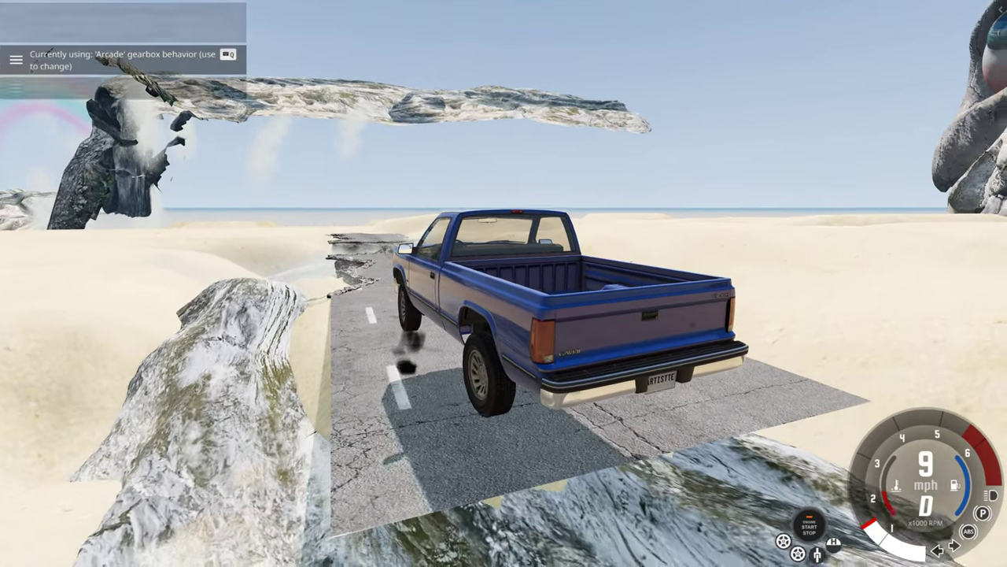
key("w")
scroll(503, 283, "down", 3)
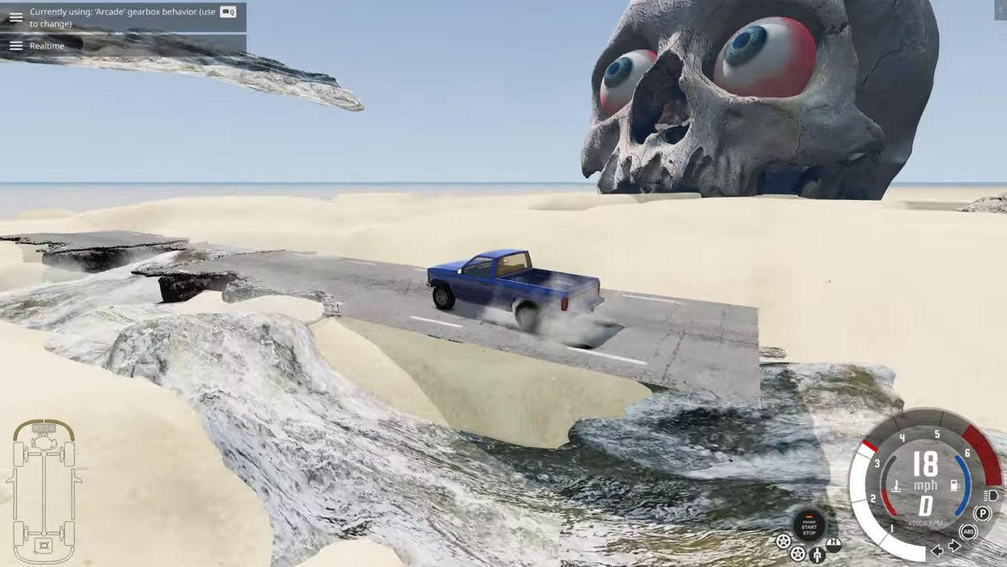
key("w")
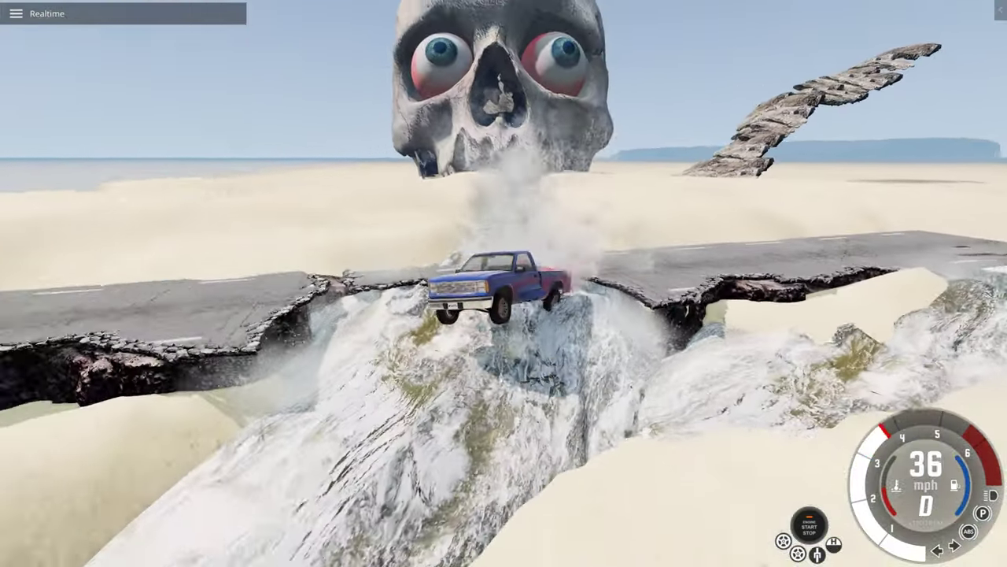
Reset the truck once more, drive it along the broken road toward the gap, and brake before the water
key("r")
key("w")
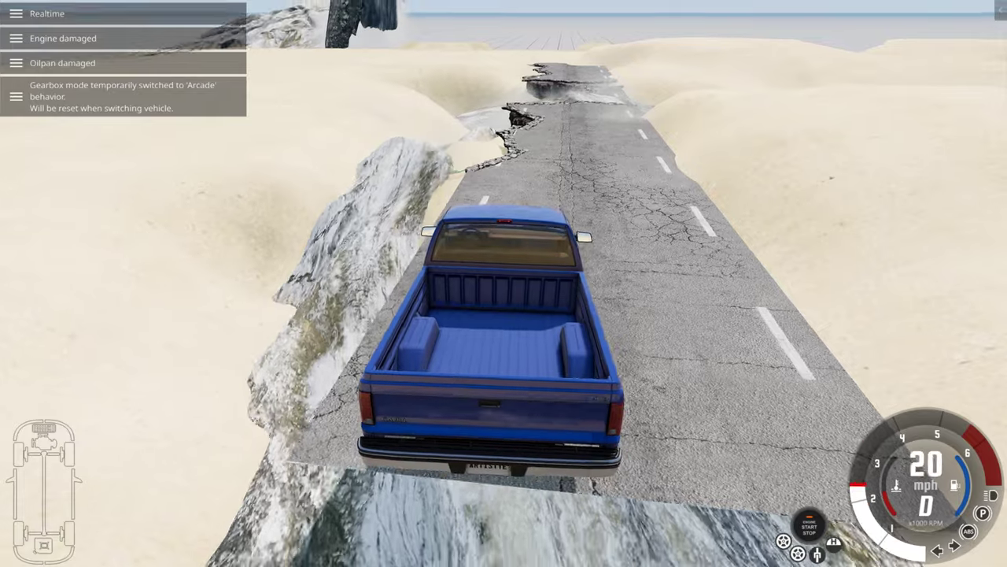
key("d")
key("s")
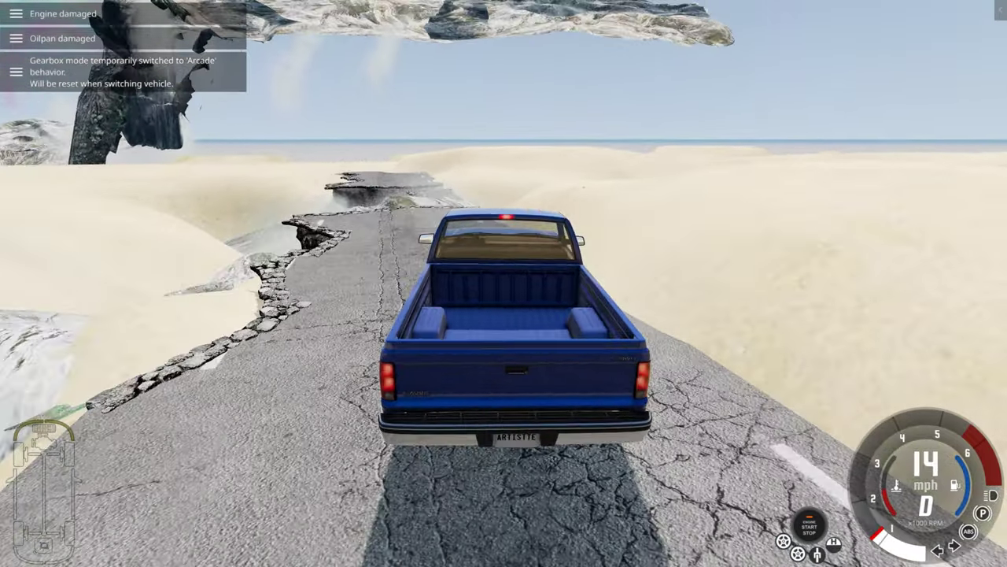
Return to the world editor and lower NewRiver's node in the road gap and the adjacent upstream node
key("F11")
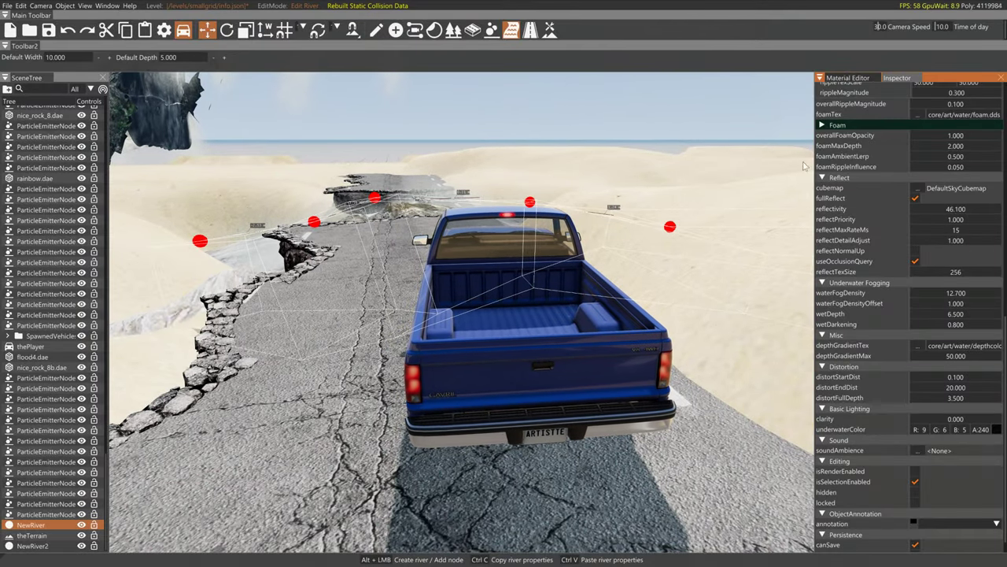
right_click_drag(805, 166, 768, 145)
key("w")
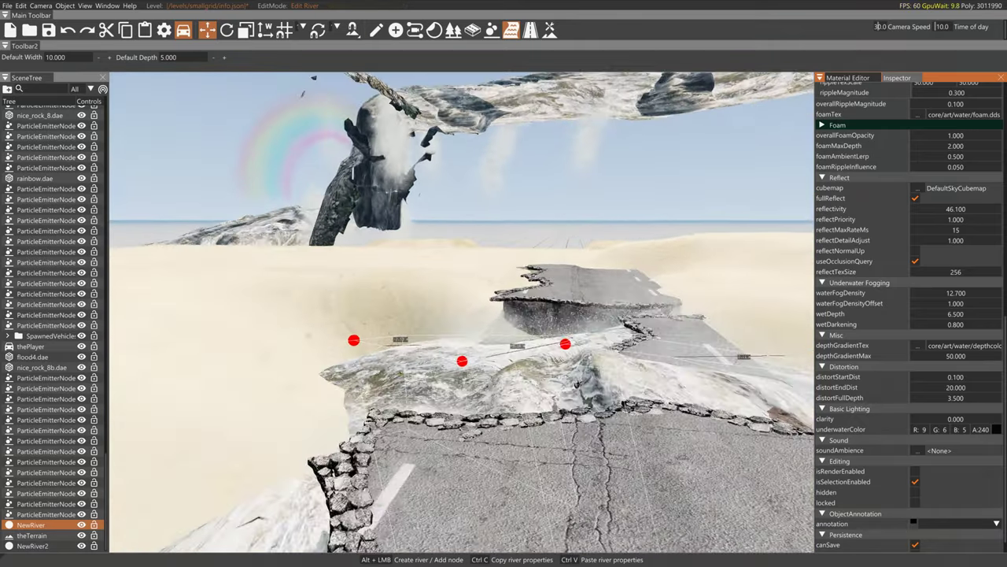
key("w")
right_click_drag(701, 150, 731, 170)
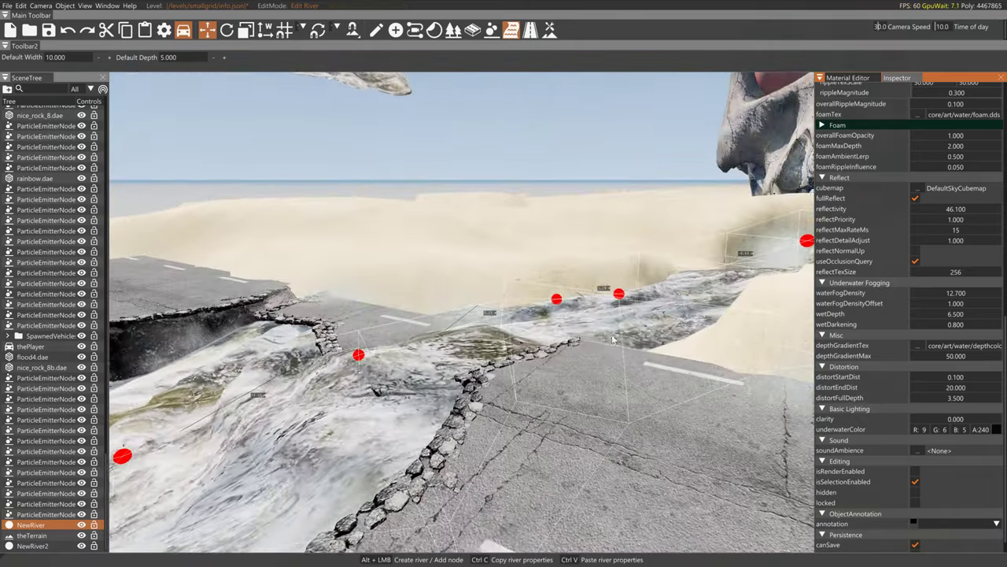
left_click(555, 300)
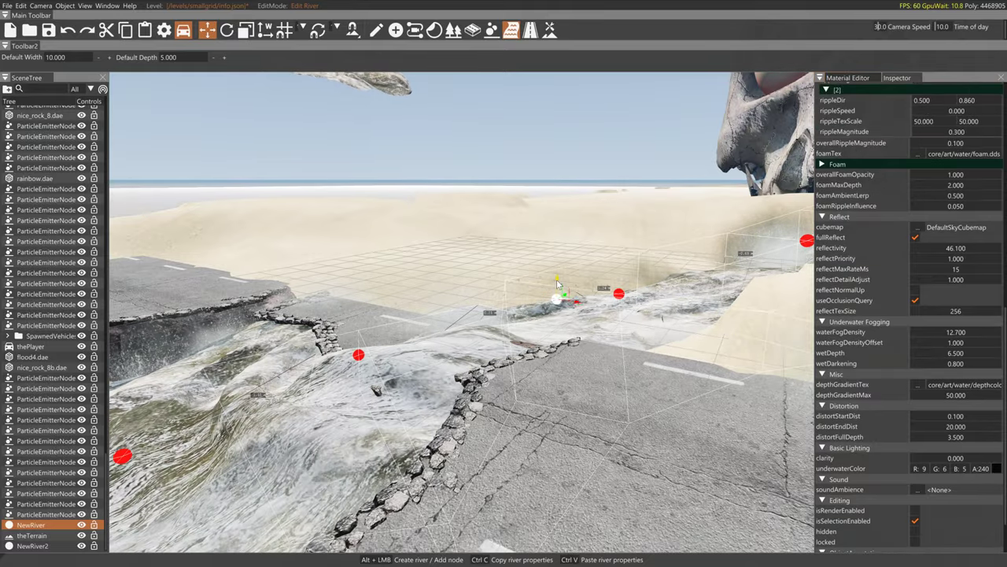
left_click(358, 355)
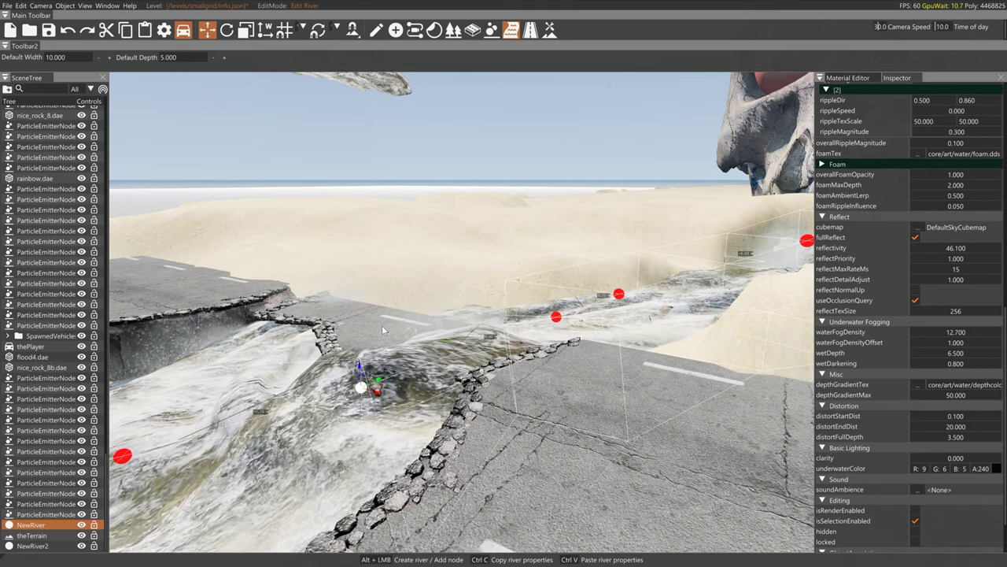
Test the lowered river crossing by resetting the truck and driving it slowly along the road into the gap
key("F11")
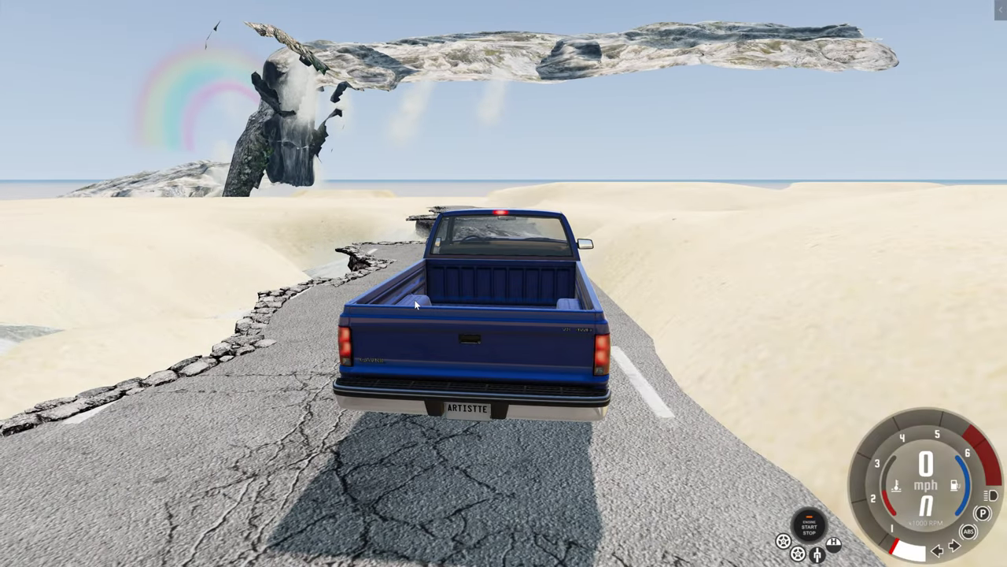
key("q")
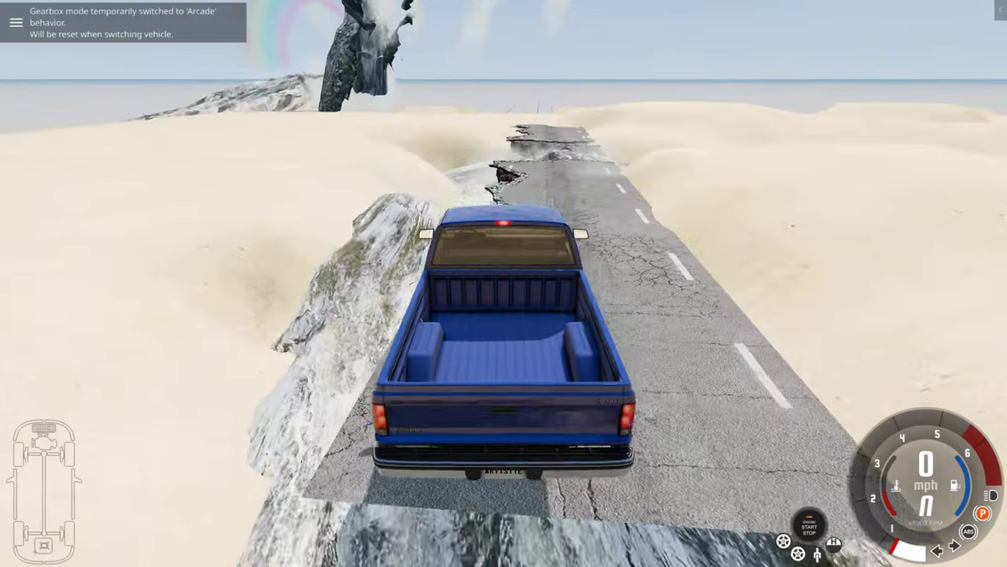
key("w")
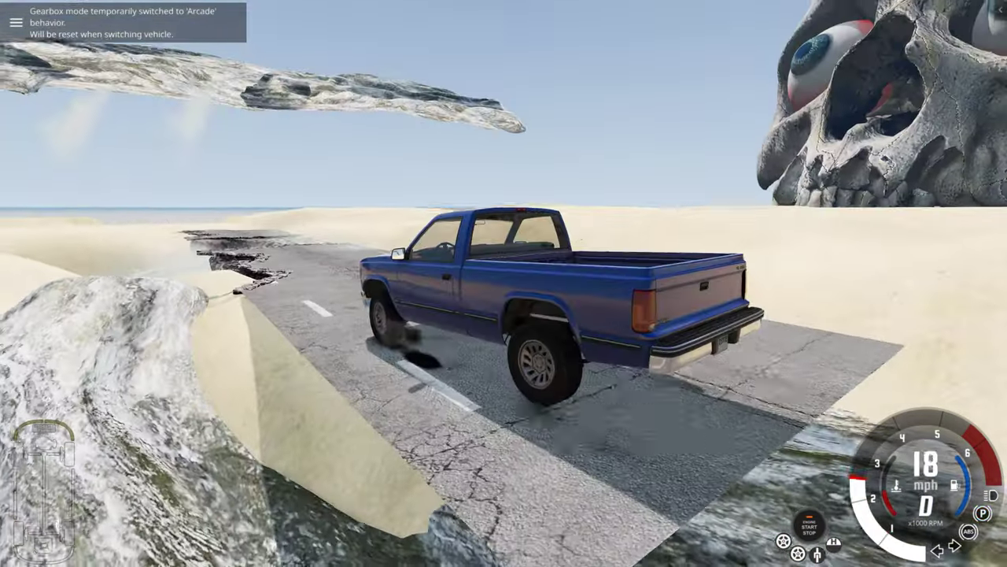
key("Down")
key("Up")
scroll(503, 284, "down", 3)
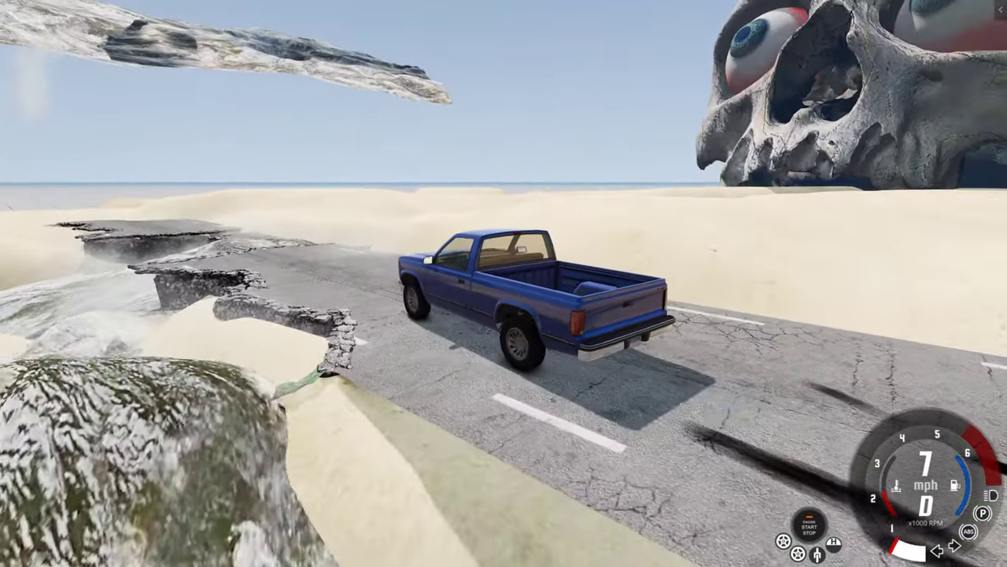
key("Down")
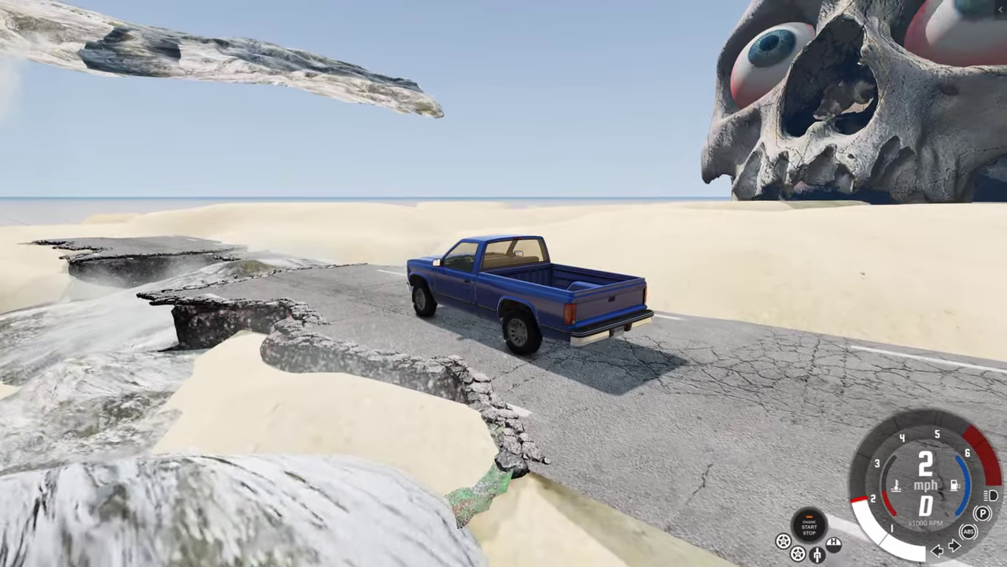
key("Up")
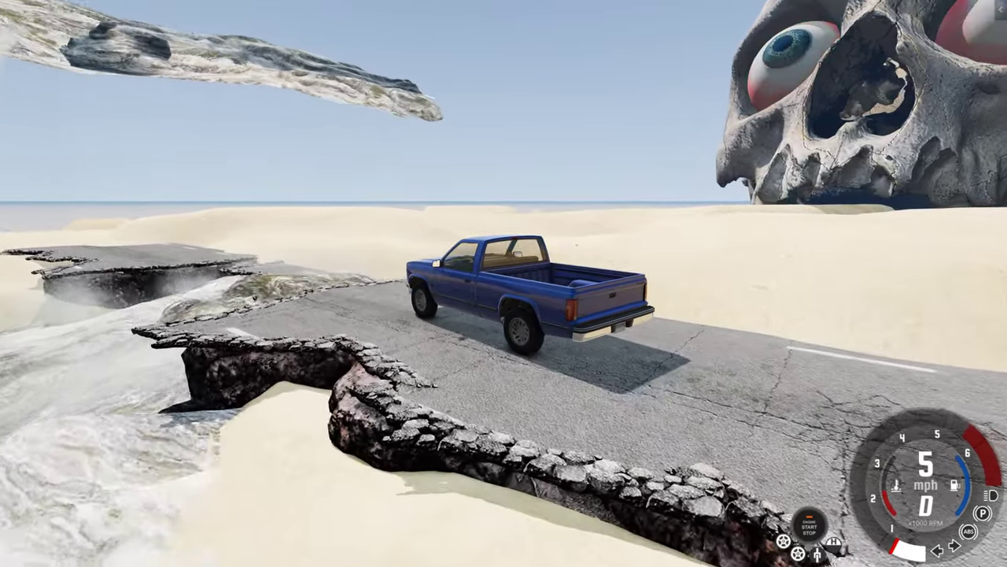
key("Left")
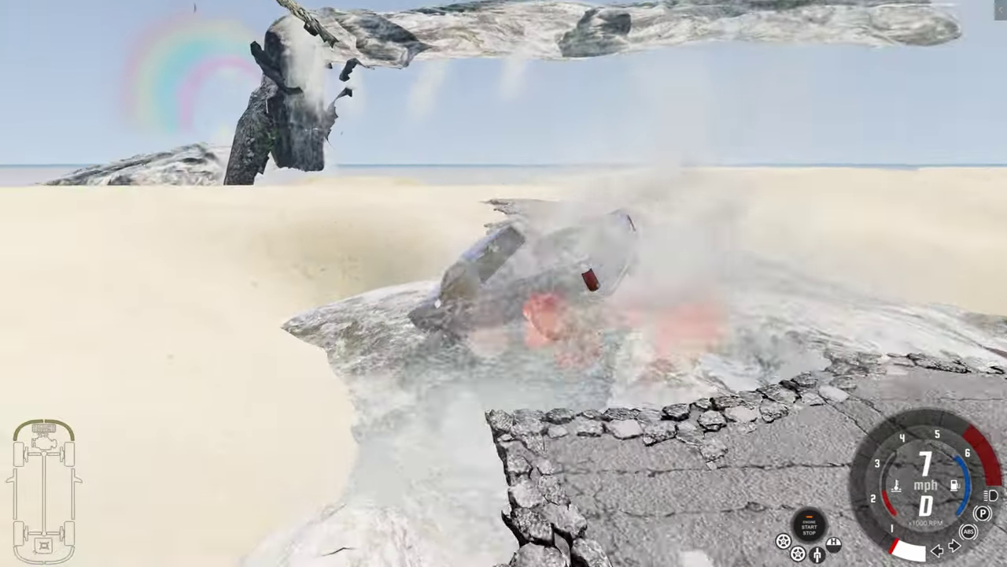
Reset the truck and repeat the drive into NewRiver's current, following where the water carries it
key("r")
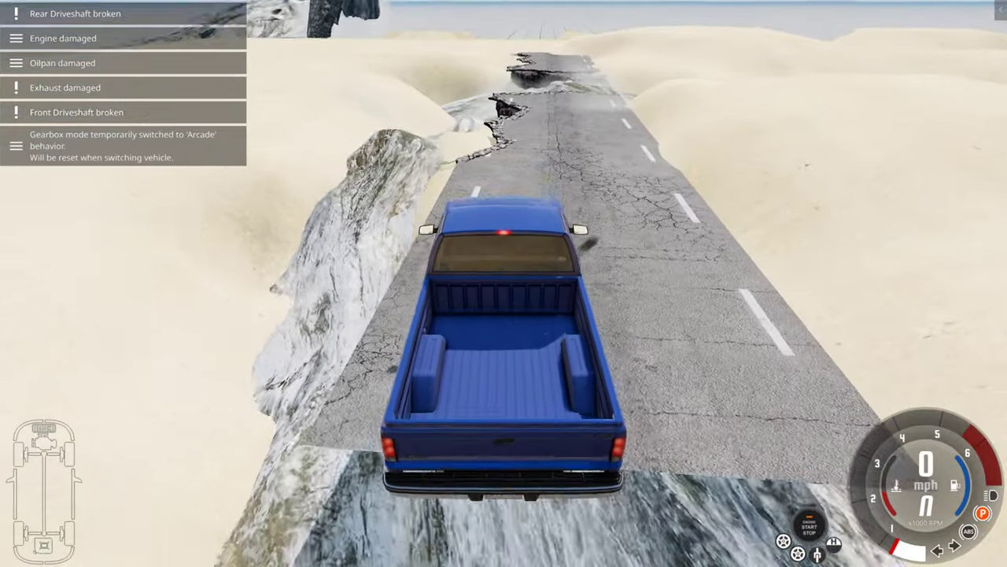
key("Down")
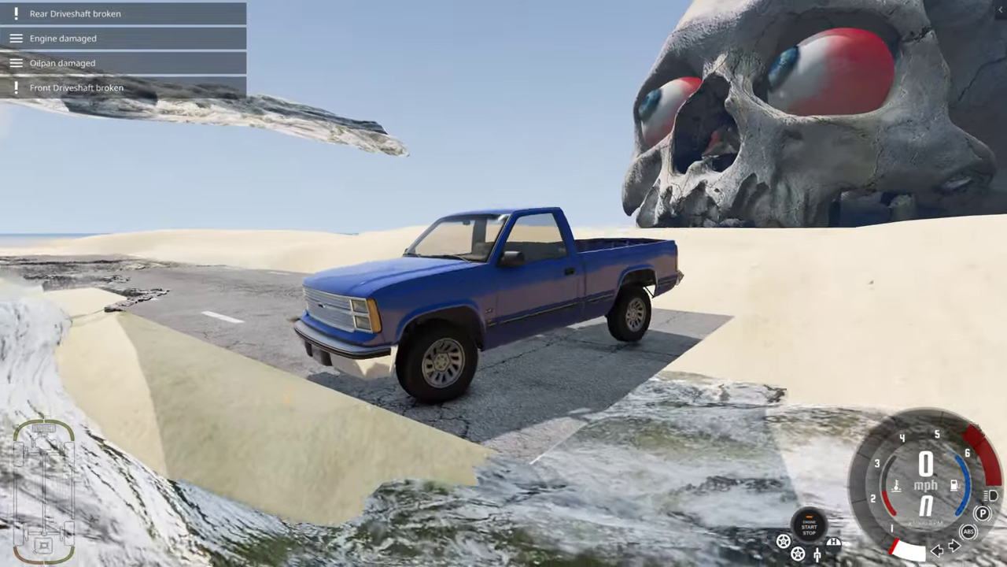
key("Up")
key("Left")
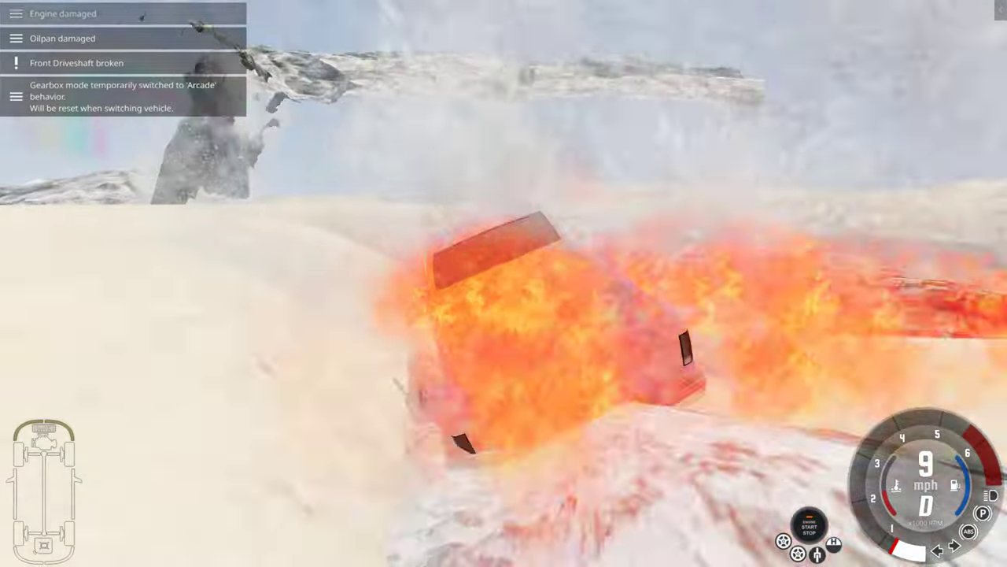
Return to the world editor, select NewRiver2 beside the end of the broken road, and open its density value for editing
key("F11")
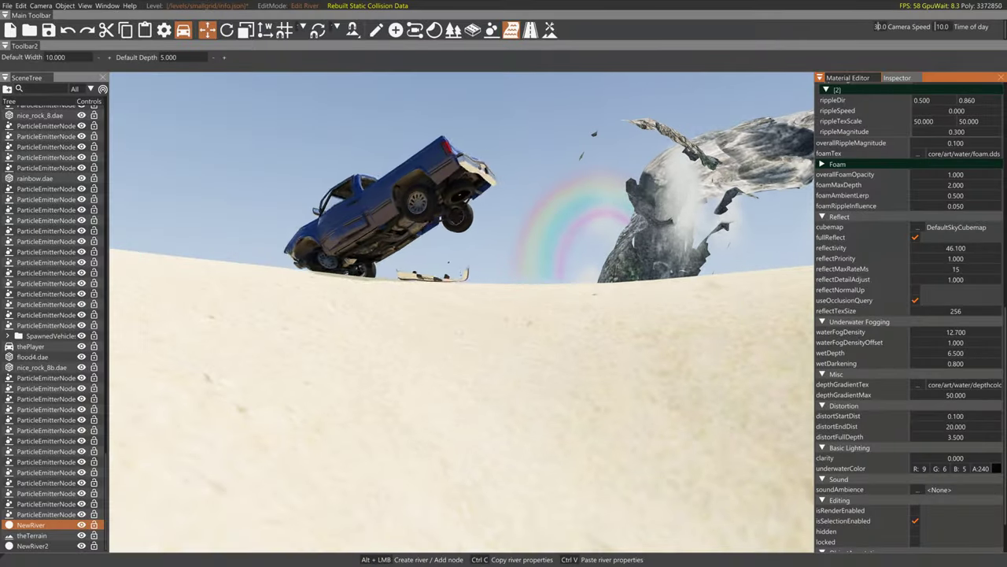
key("w")
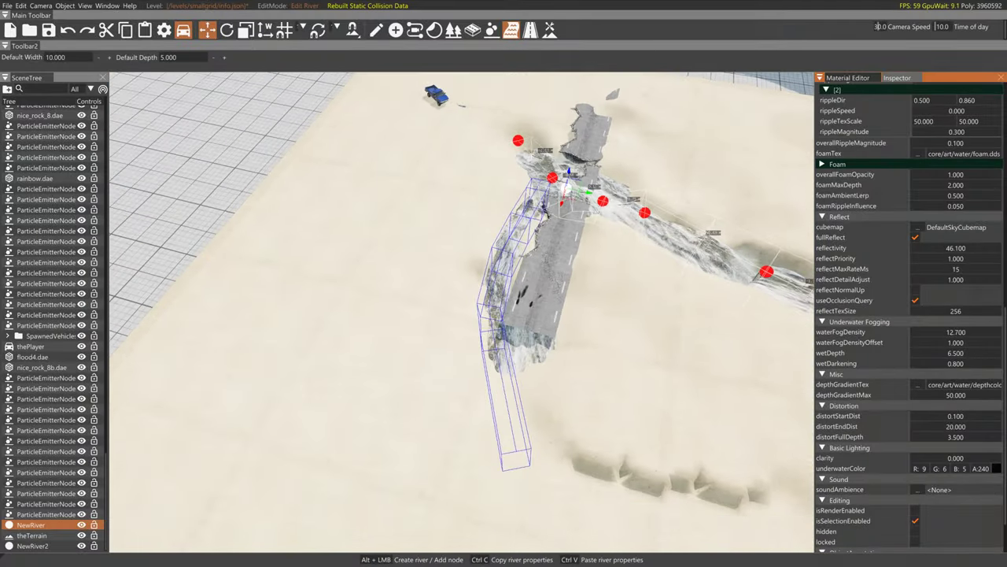
key("s")
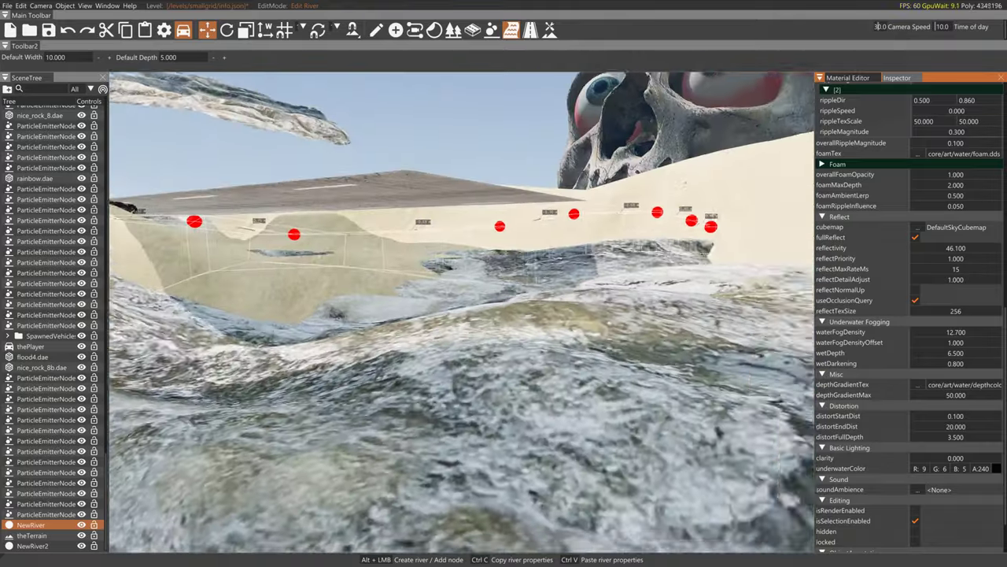
key("w")
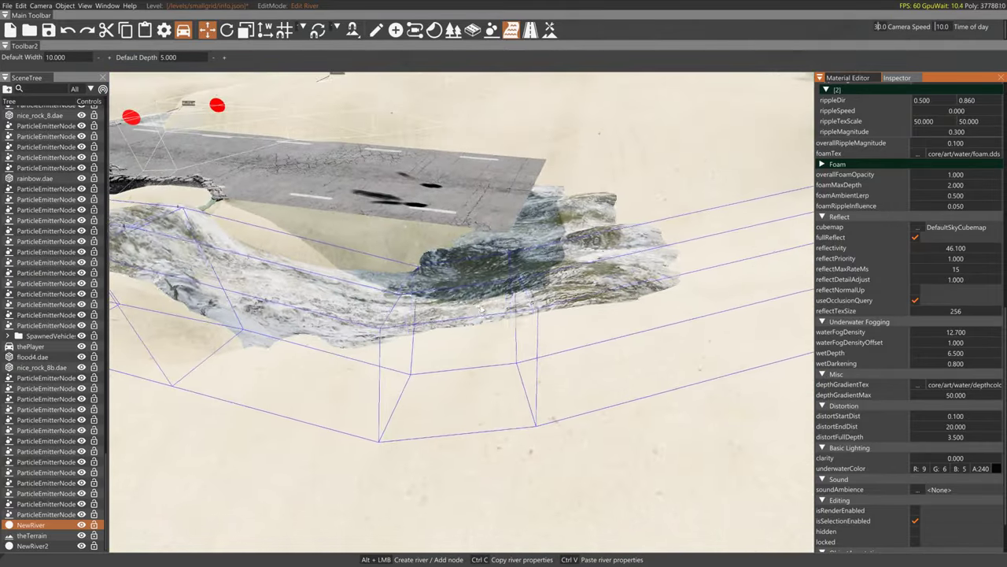
left_click(557, 269)
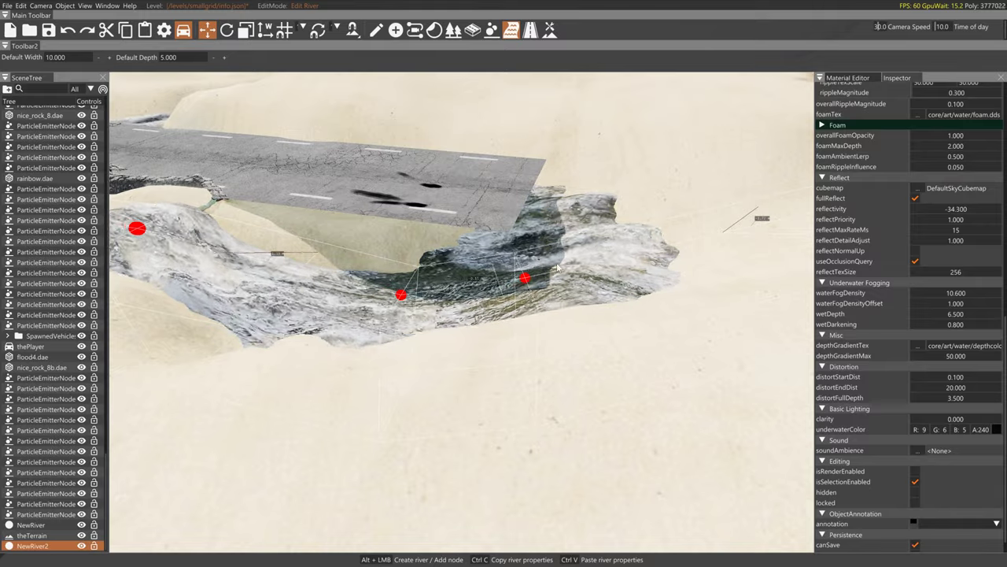
scroll(937, 168, "up", 5)
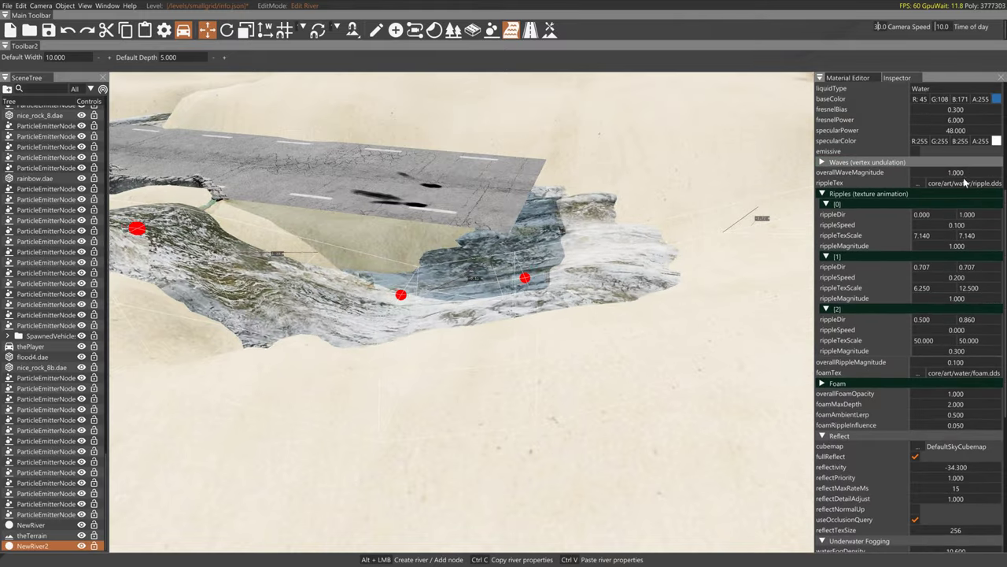
scroll(958, 252, "up", 3)
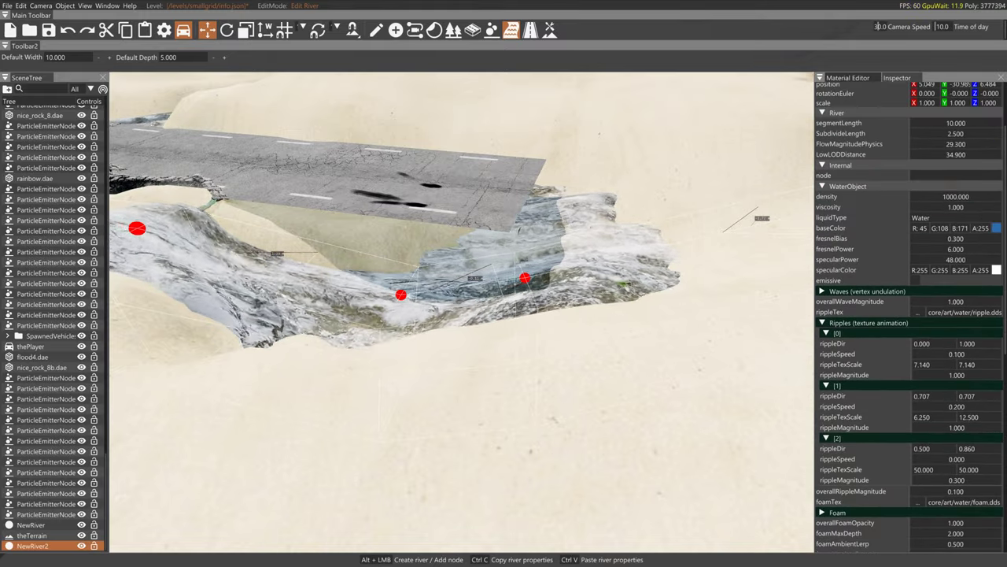
double_click(955, 194)
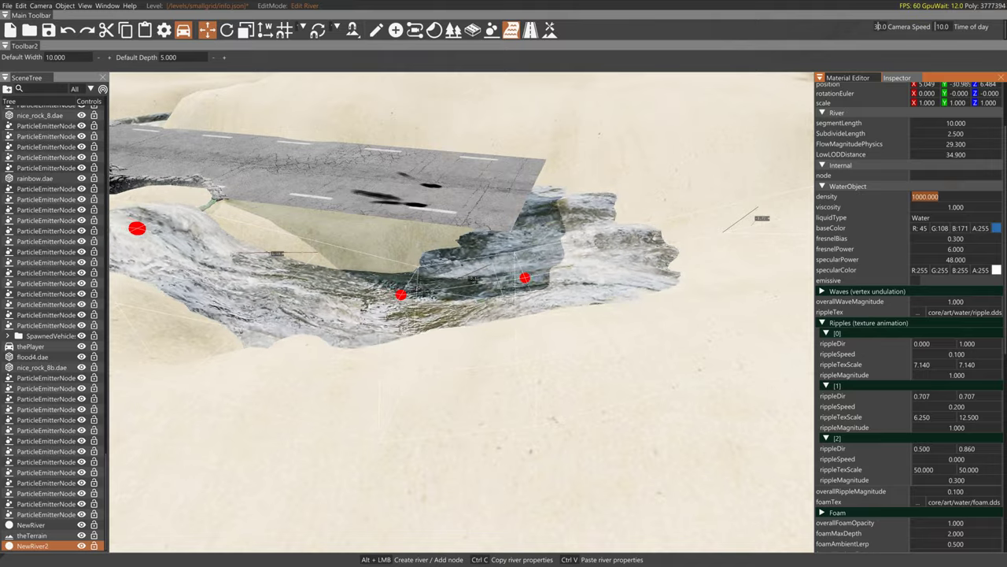
Lower two neighbouring NewRiver2 nodes beside the road's end, enabling isRenderEnabled during the adjustment and disabling it again
left_click(402, 294)
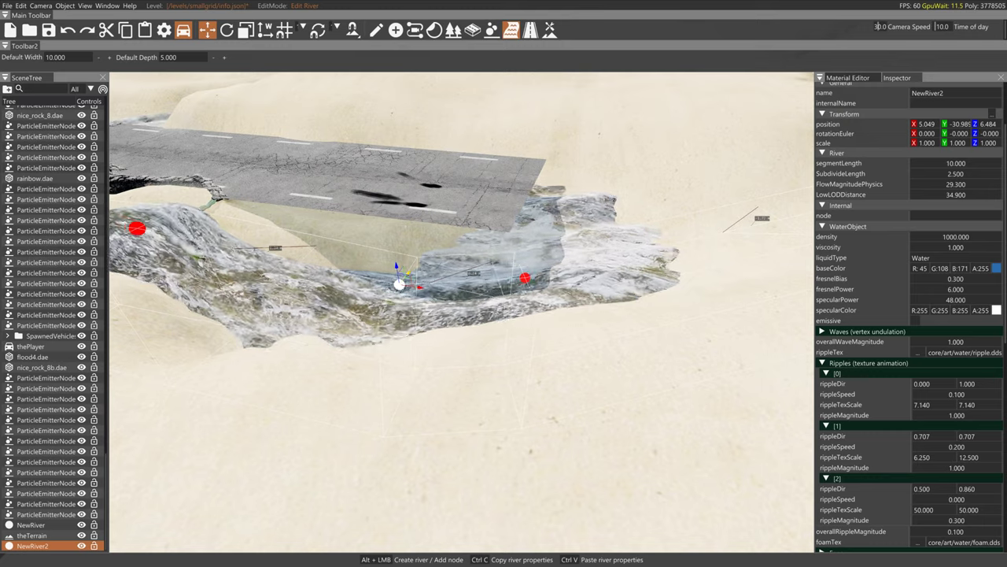
left_click_drag(407, 272, 399, 283)
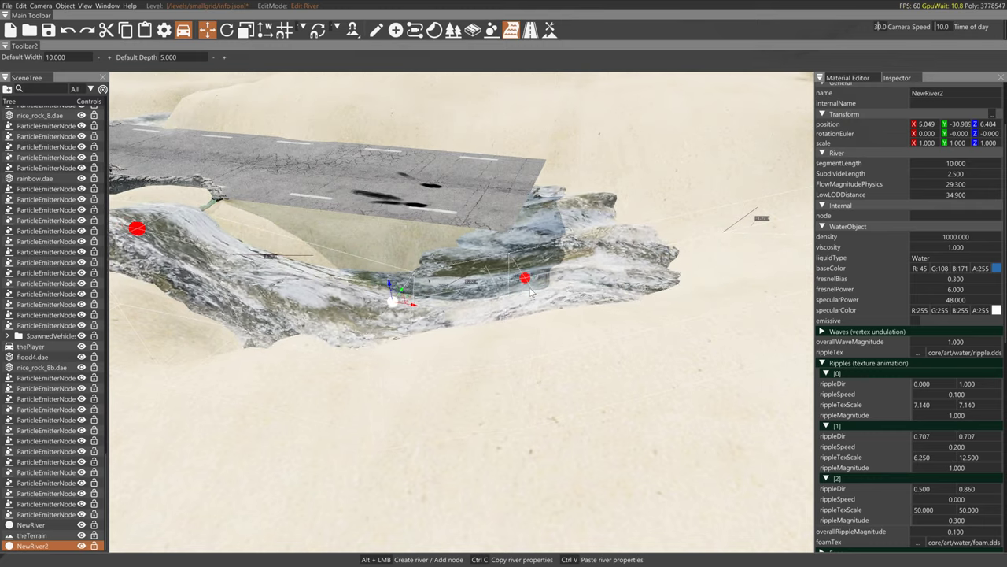
scroll(909, 463, "down", 12)
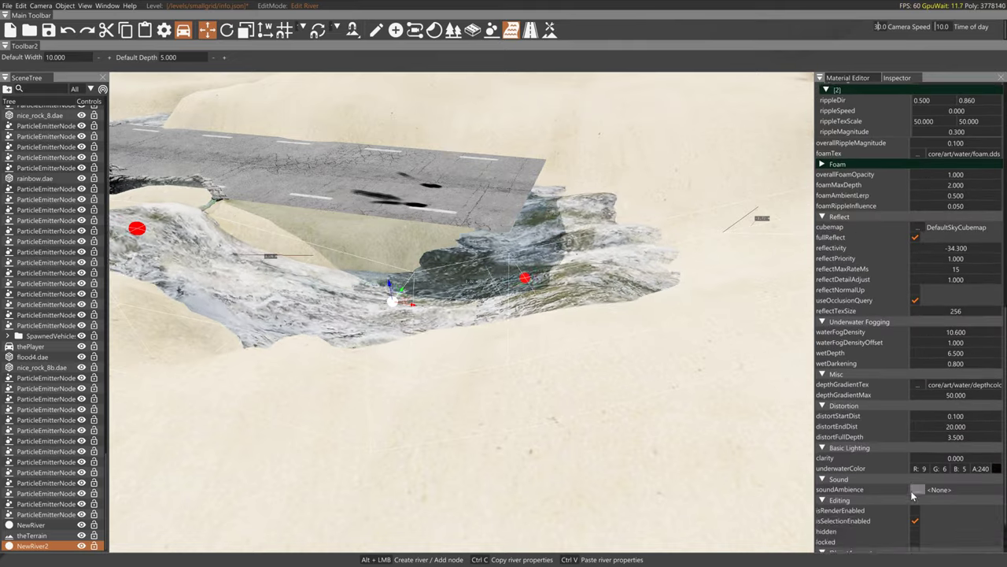
left_click(914, 453)
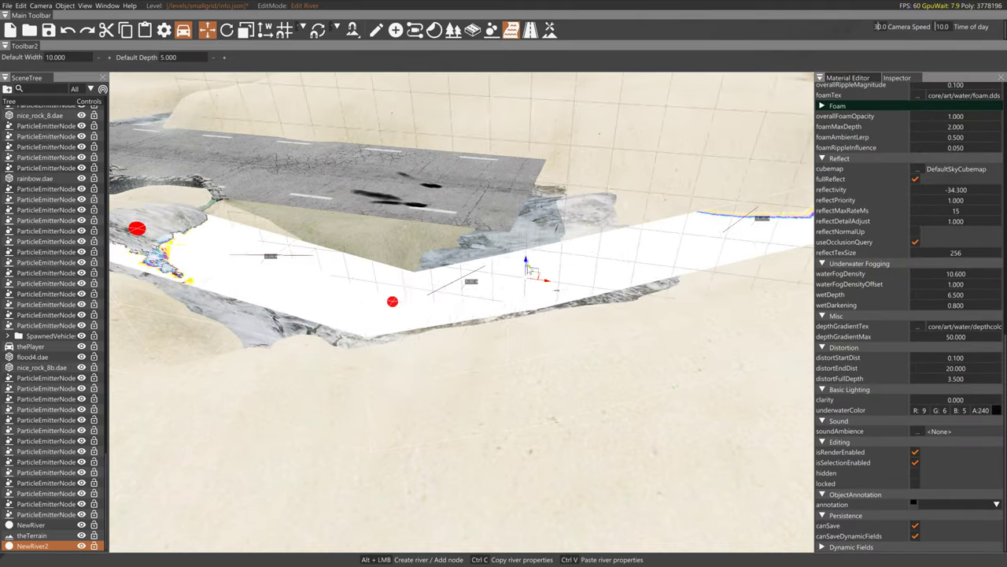
left_click(525, 277)
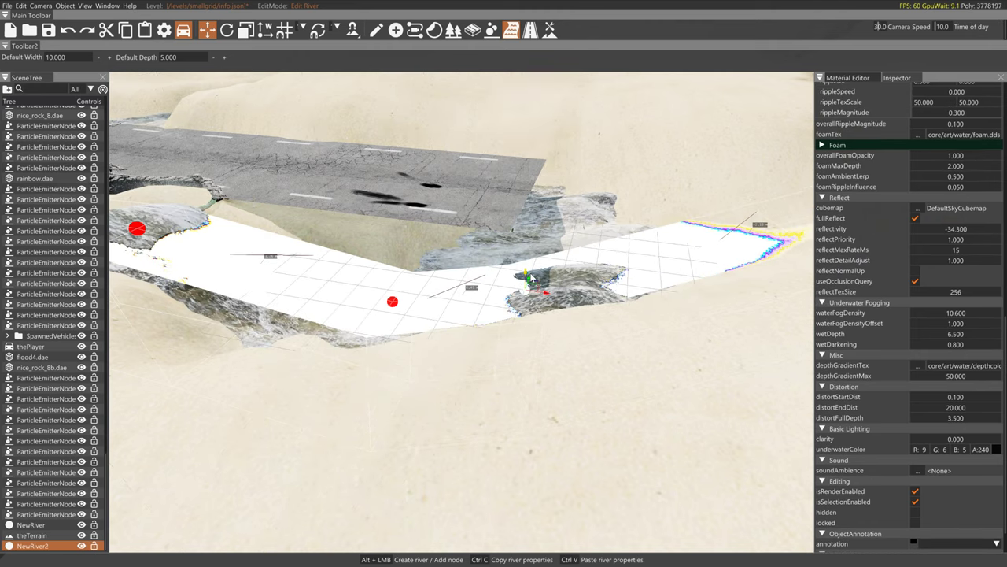
left_click(393, 302)
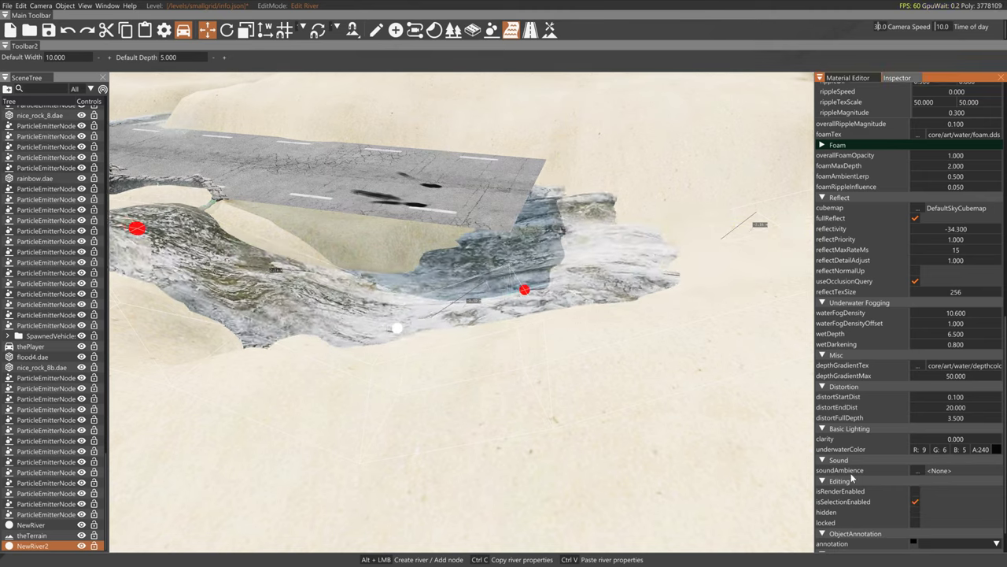
Test the lowered river by resetting the truck and driving it off the road's side into NewRiver2's current, repeating the run once
key("F11")
key("r")
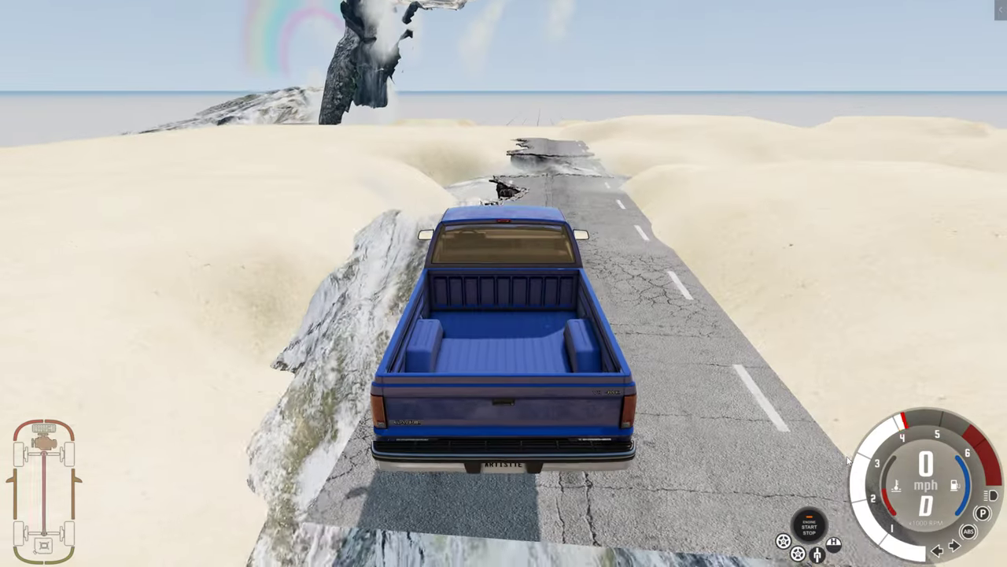
key("q")
key("w")
right_click_drag(849, 462, 956, 378)
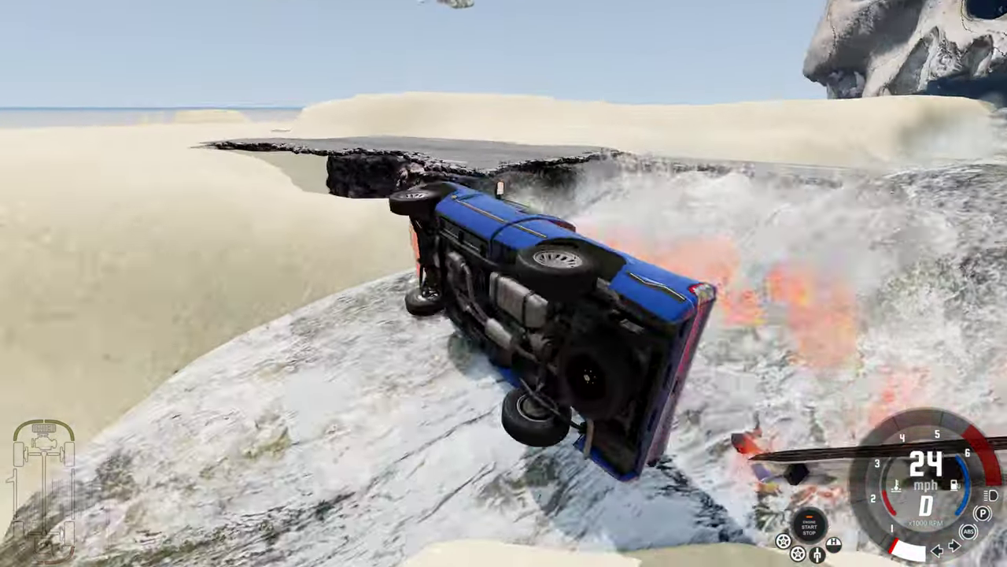
key("Home")
key("Up")
key("Left")
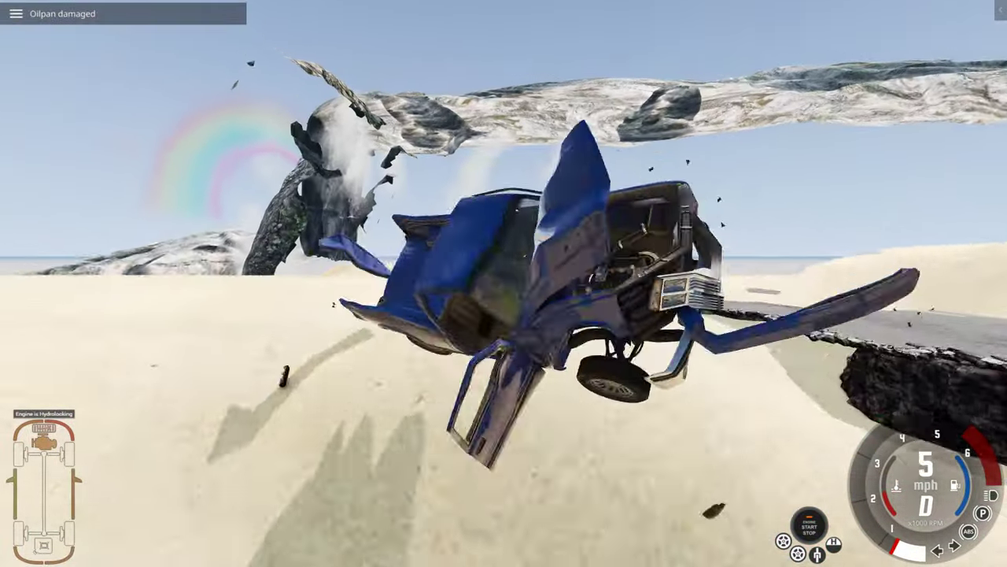
Return to the world editor, set NewRiver2's density to 600, and go back to the truck to test the current
key("F11")
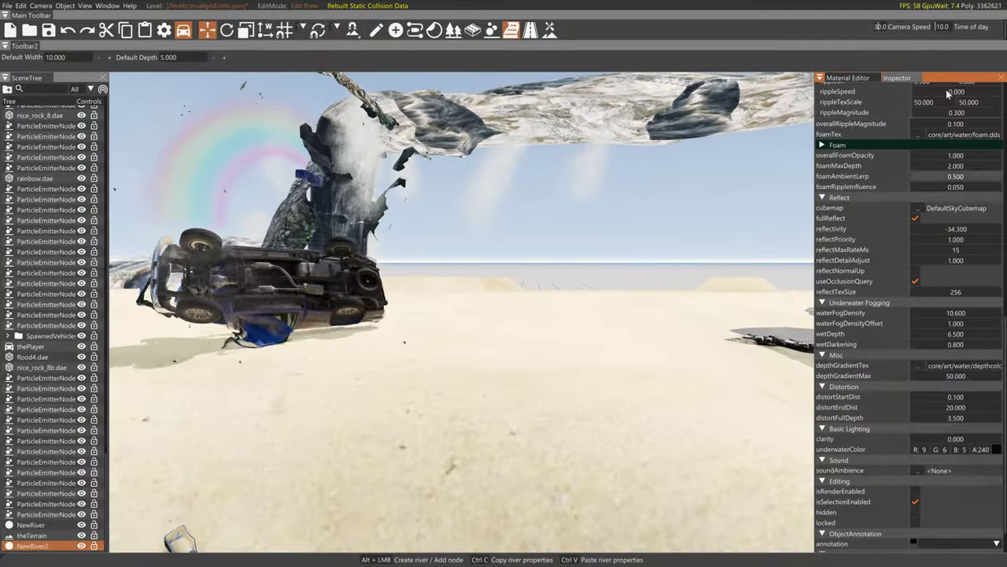
scroll(964, 191, "up", 6)
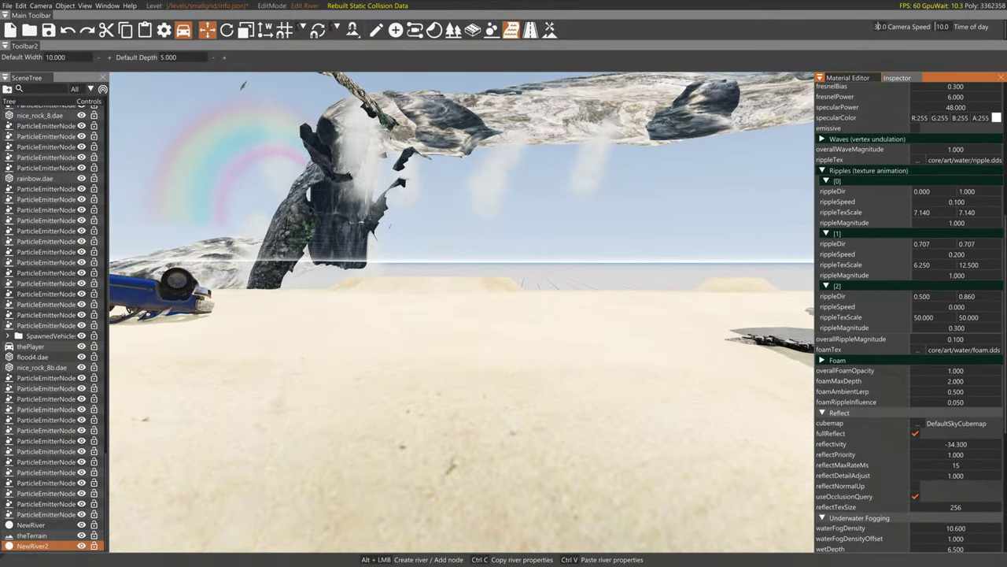
scroll(954, 139, "up", 2)
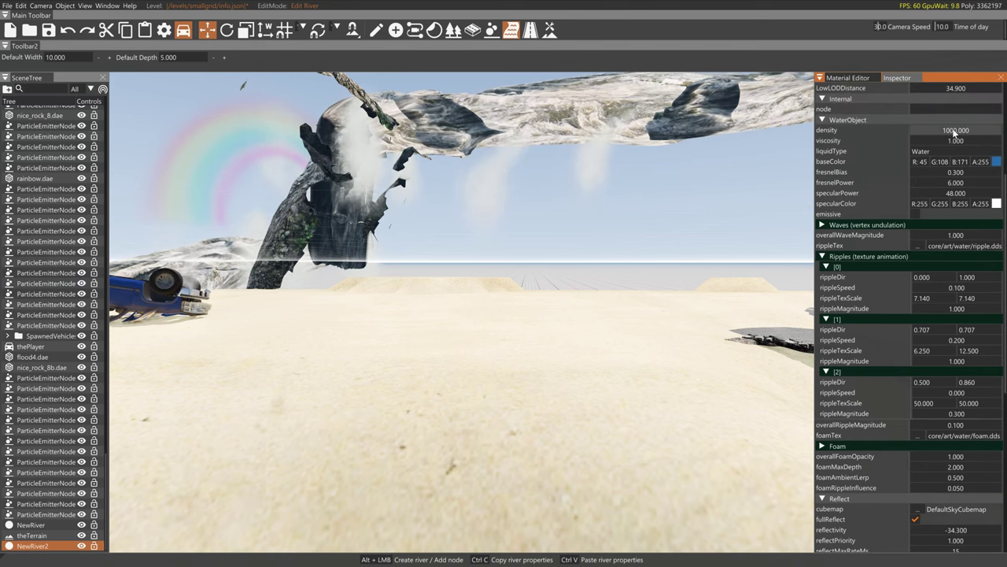
type("600")
key("Return")
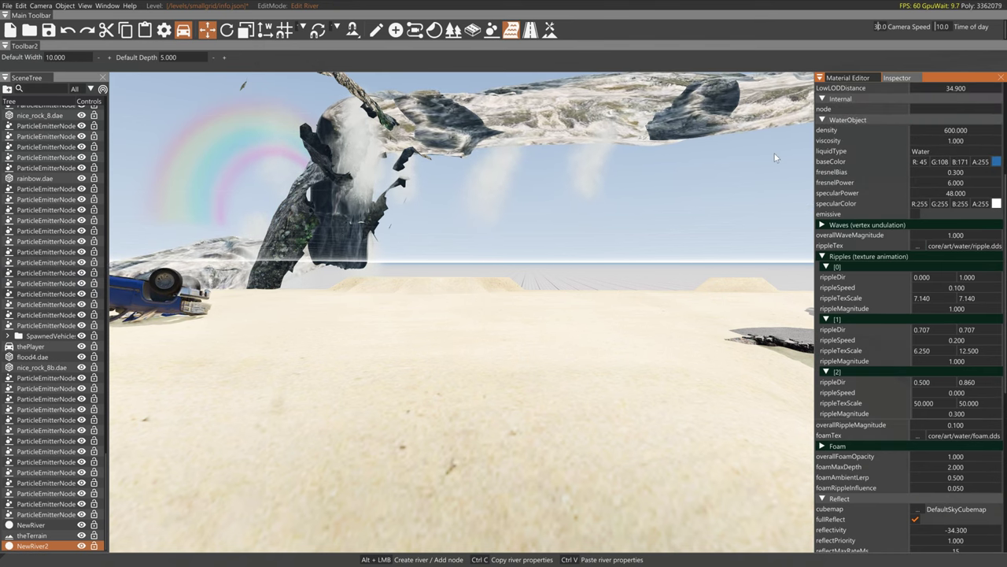
key("F11")
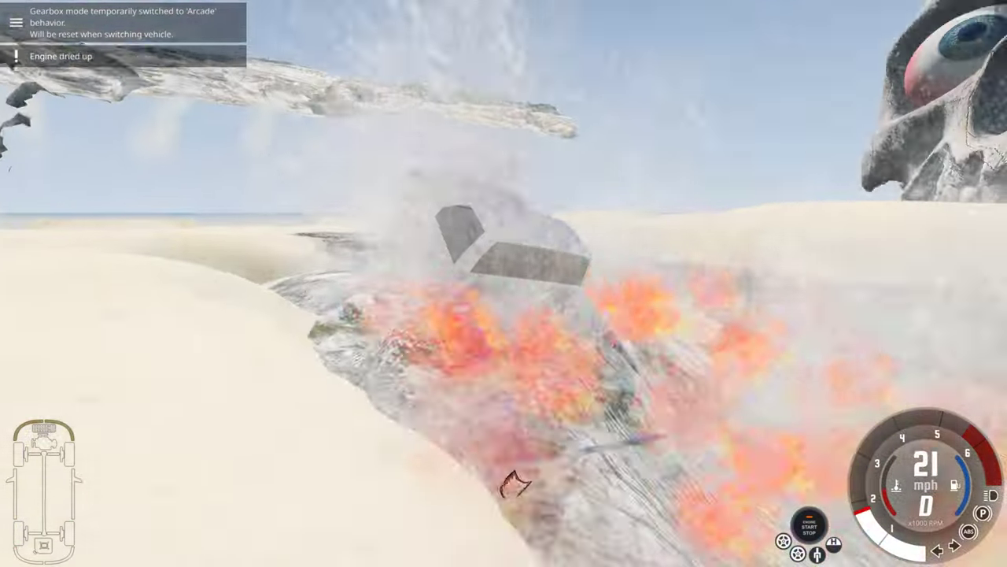
Set NewRiver2's density to 200 in the world editor and drive the truck off the road into the water
key("F11")
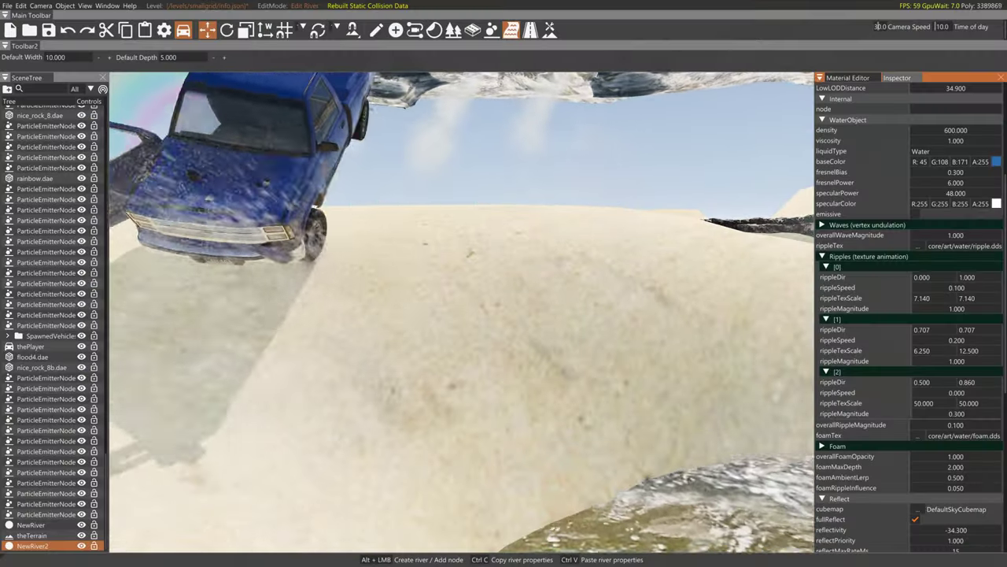
left_click(930, 130)
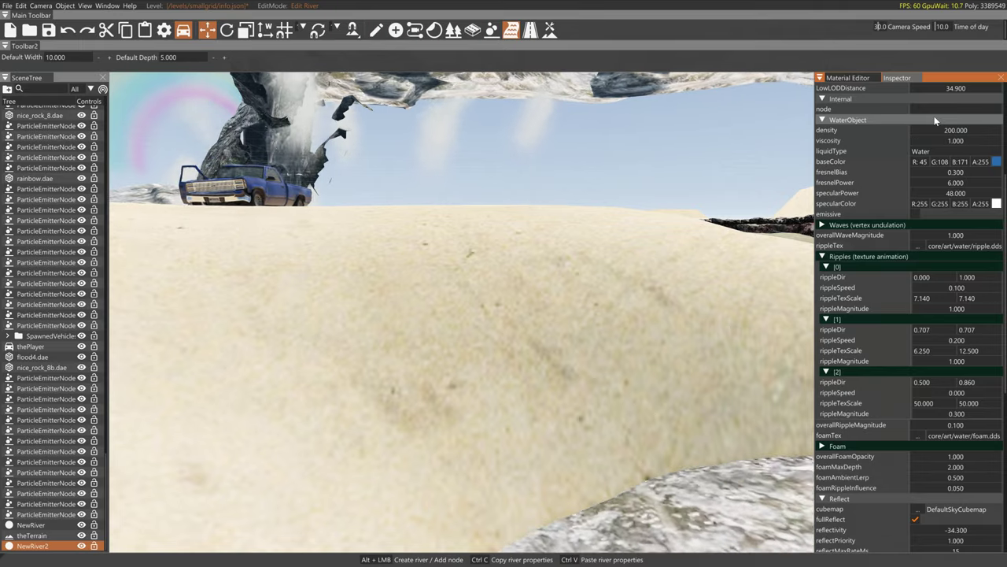
key("F11")
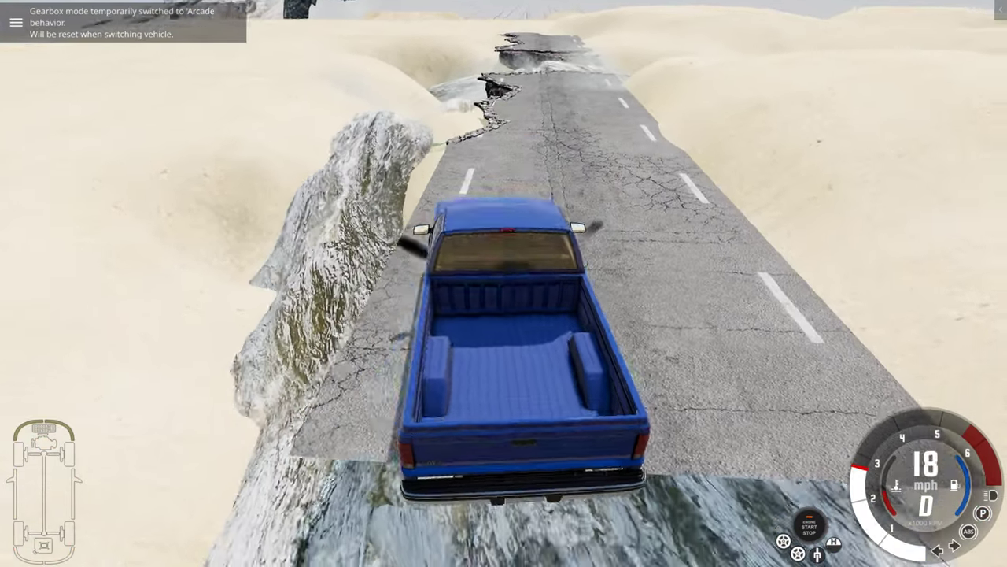
key("Up")
key("Left")
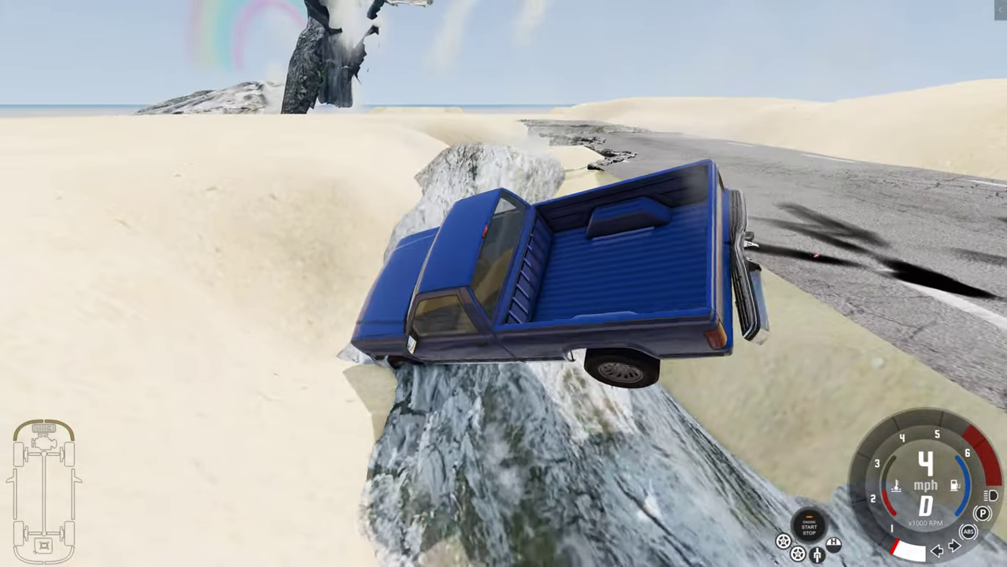
Return to the world editor and set NewRiver2's density to 588.6 and its FlowMagnitudePhysics to 15
key("F11")
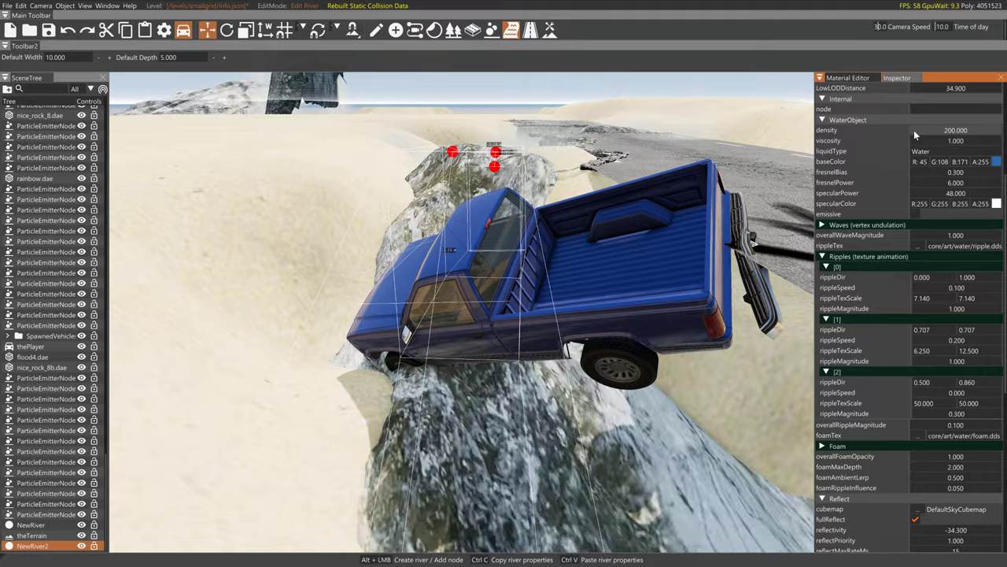
double_click(916, 130)
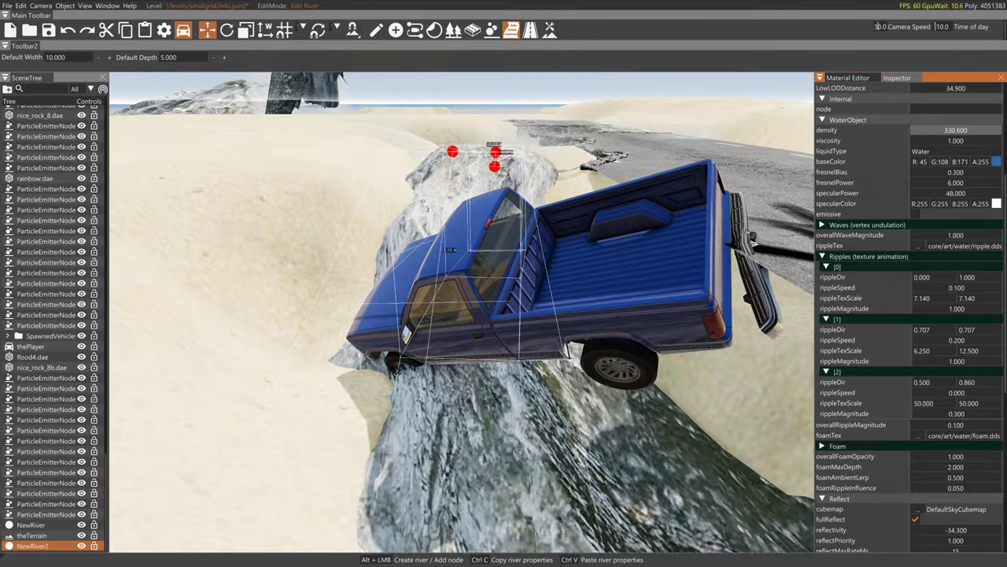
left_click_drag(941, 132, 988, 132)
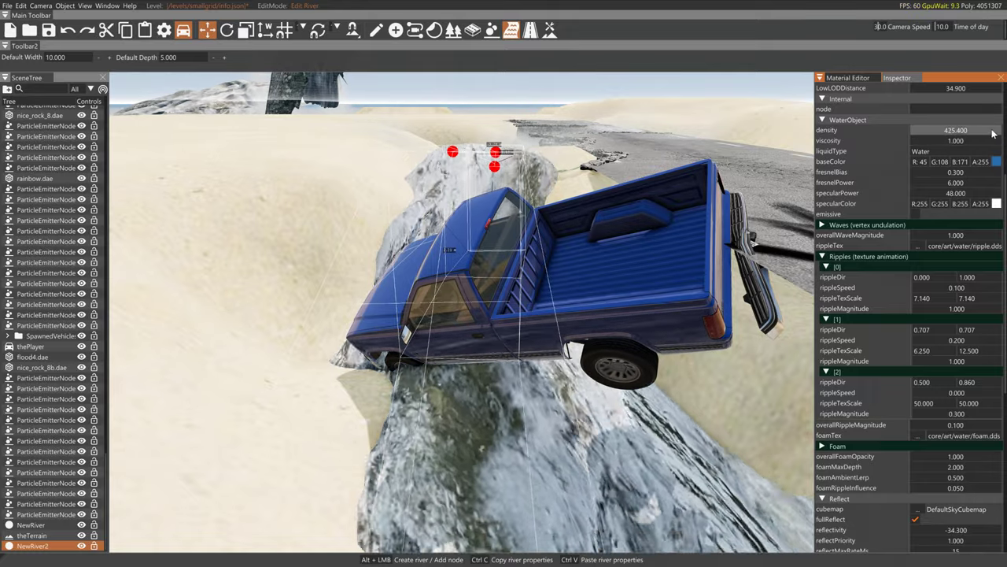
left_click_drag(923, 125, 942, 129)
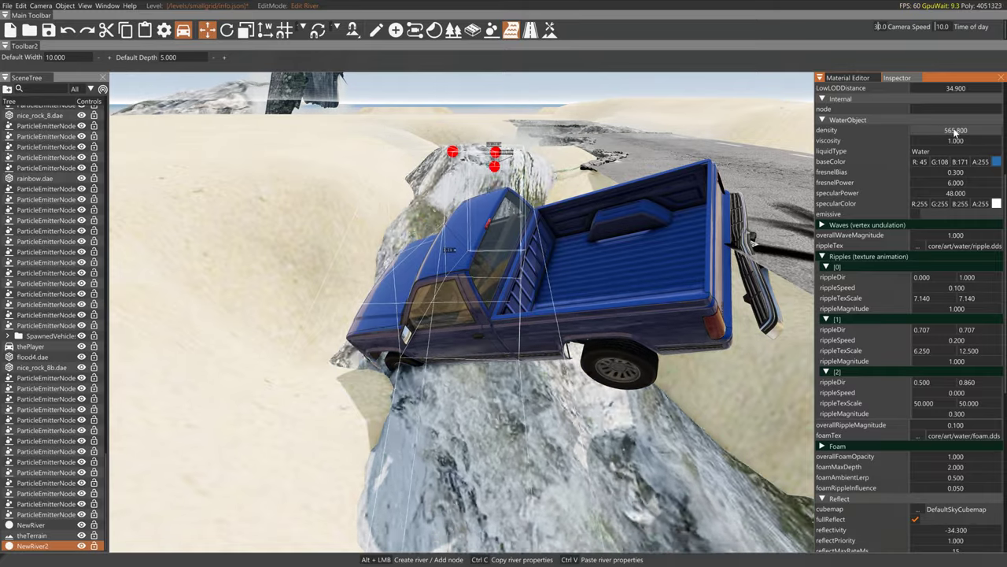
left_click_drag(954, 132, 983, 133)
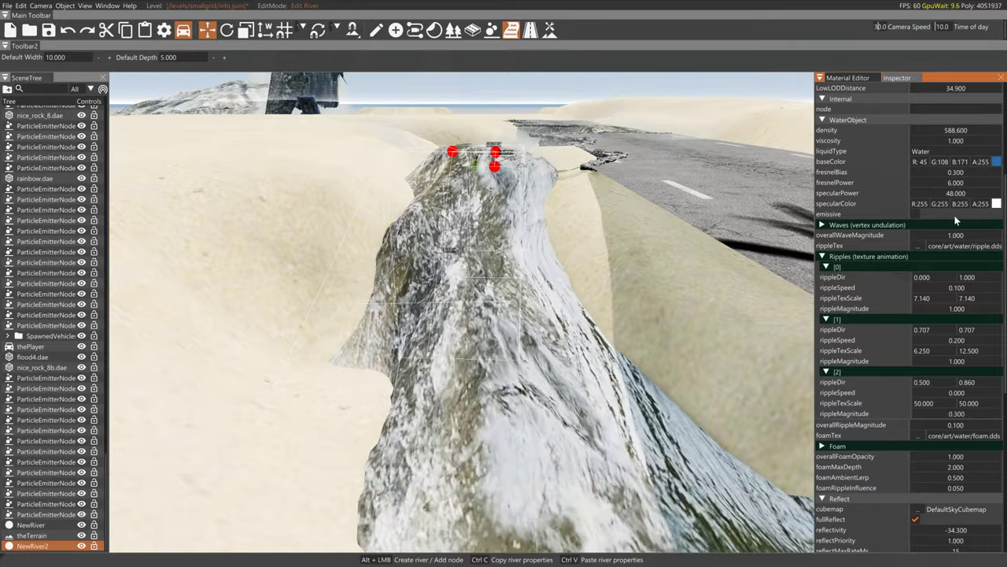
scroll(952, 189, "up", 4)
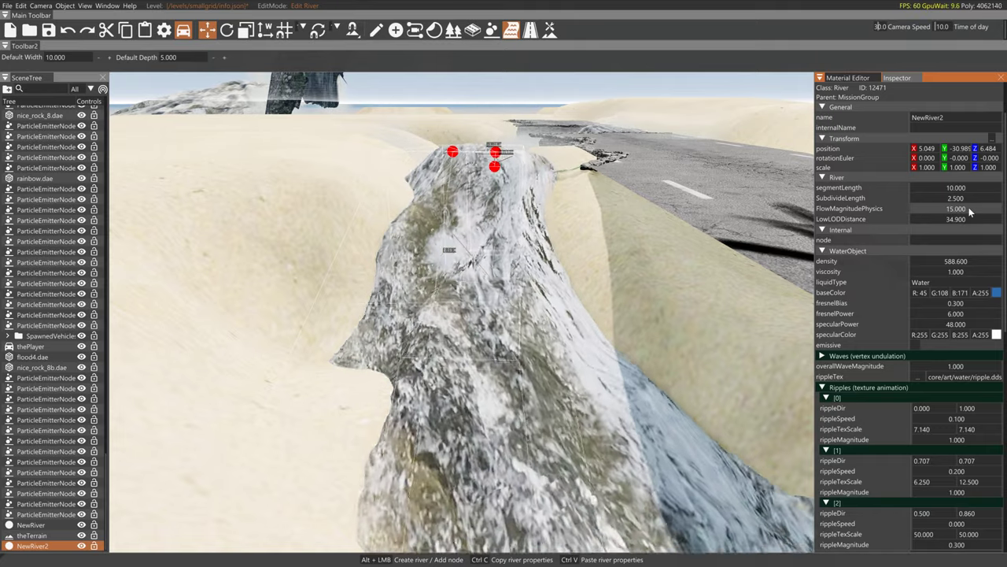
Return to the truck with the free camera, drive it off the road's side into NewRiver2's current, and reset it
key("F11")
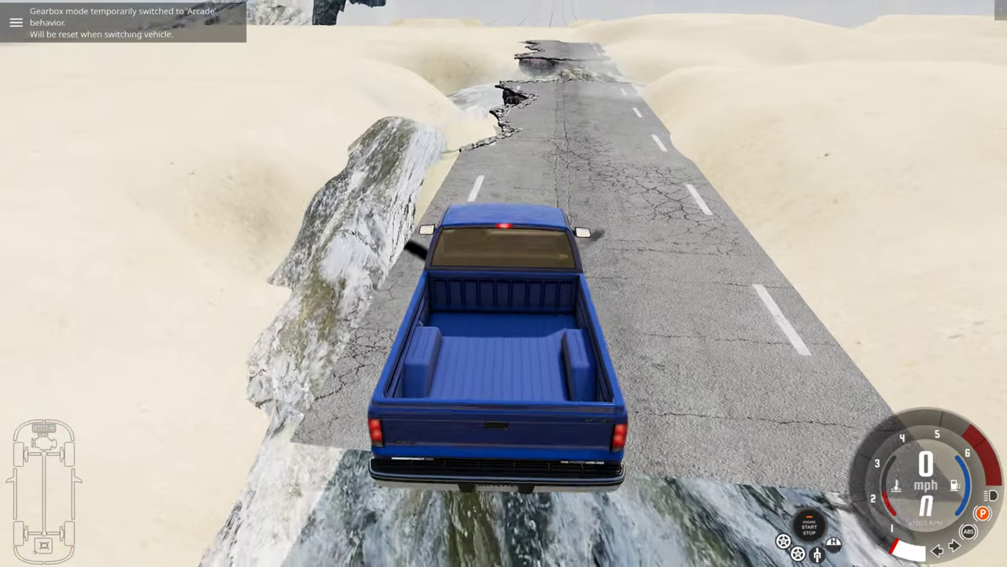
key("shift+c")
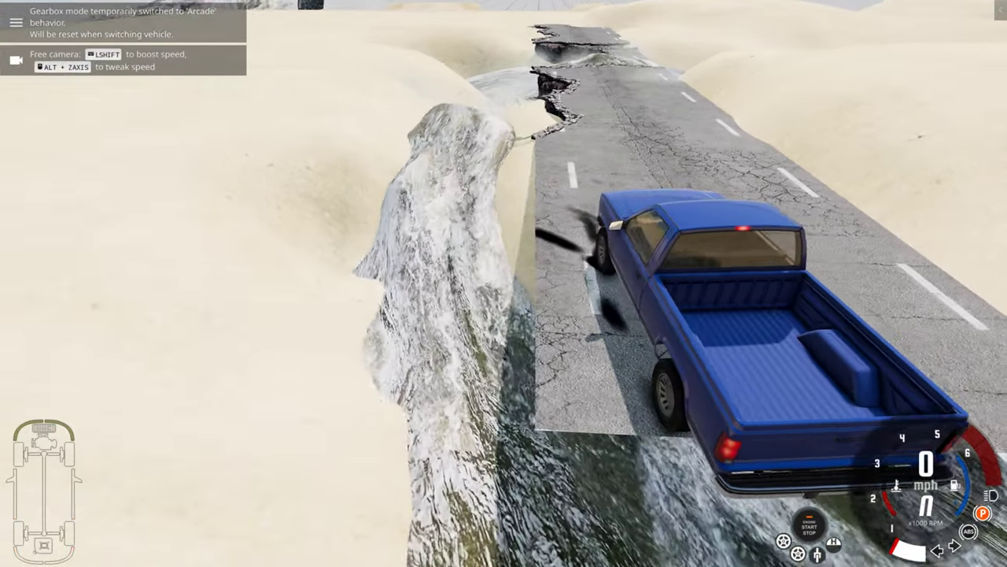
key("Up")
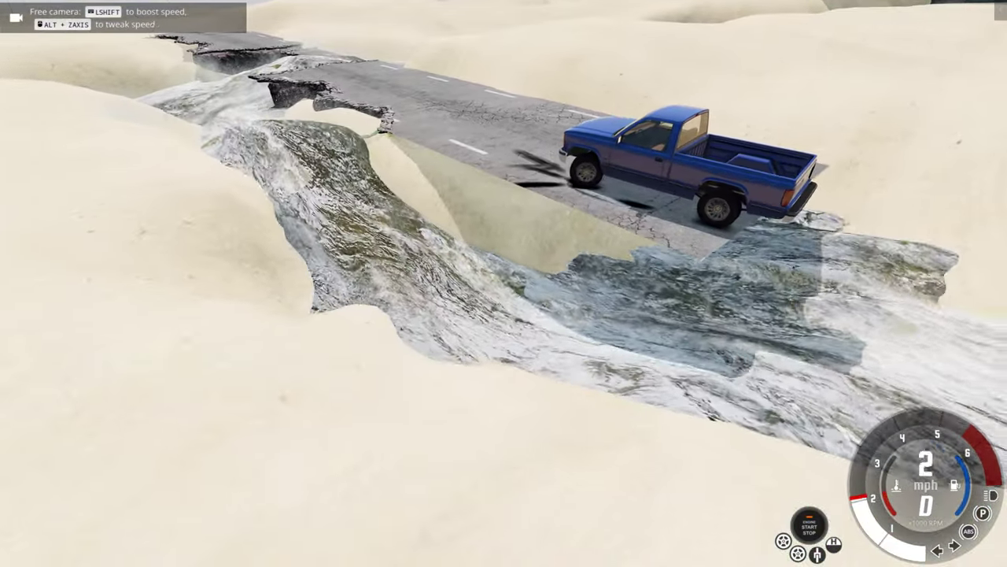
key("Left")
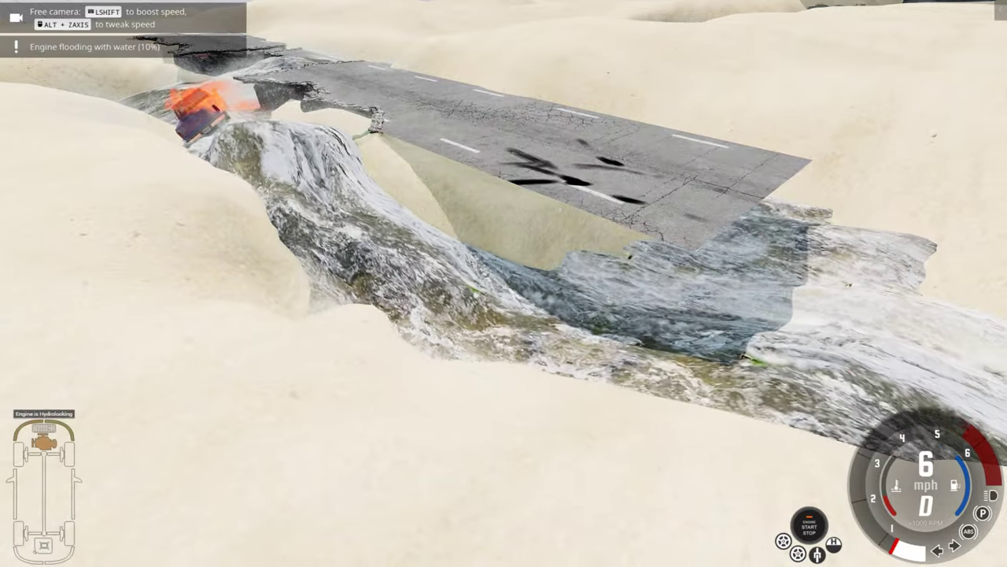
right_click_drag(503, 283, 311, 165)
key("r")
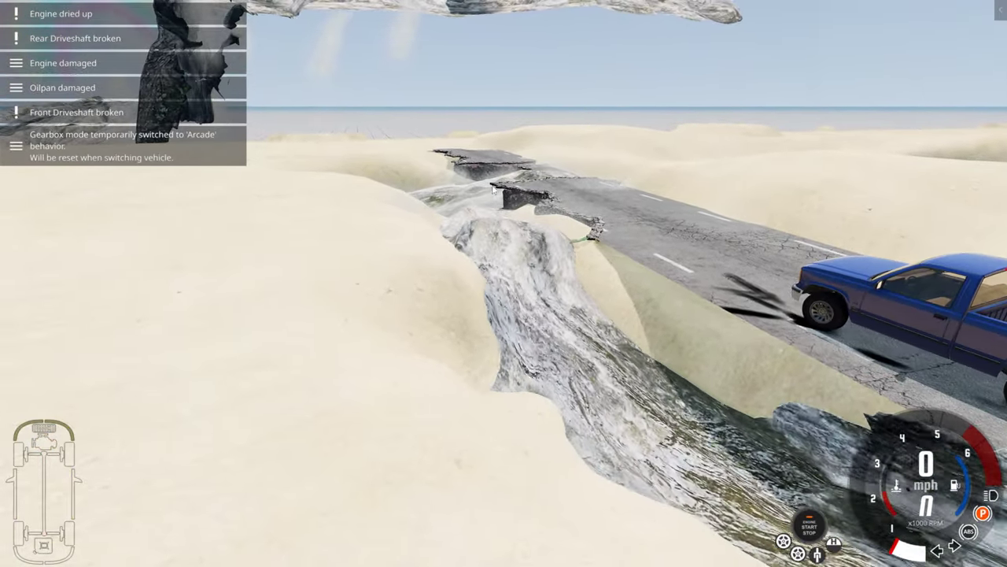
Select NewRiver in the world editor, save the level, and return to the truck for another reset run through the water
key("F11")
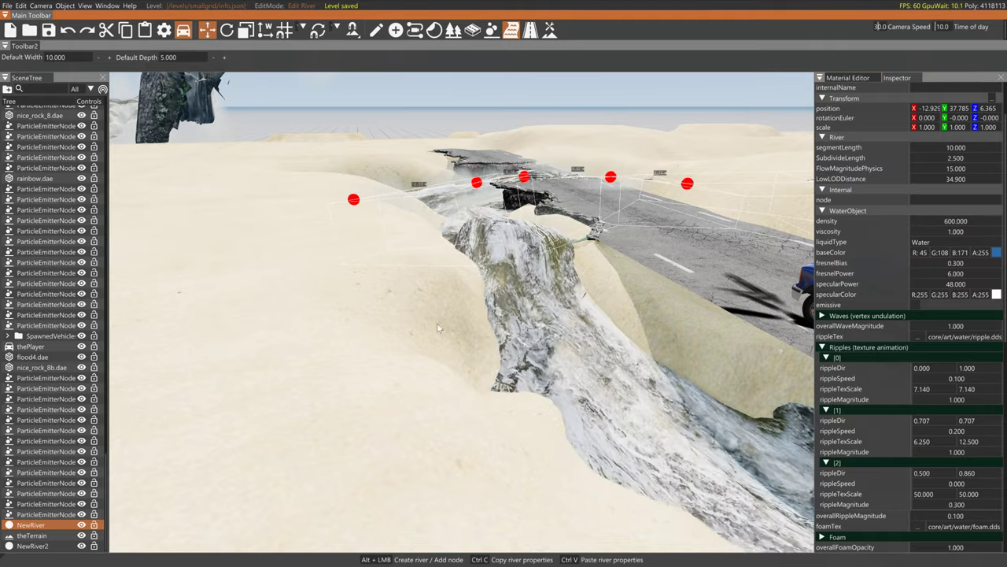
key("F11")
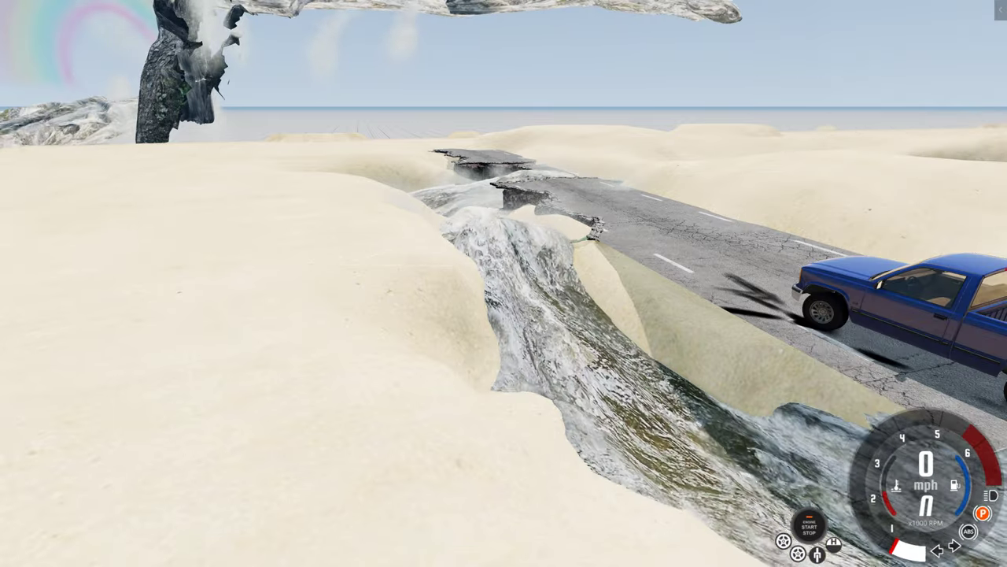
key("Up")
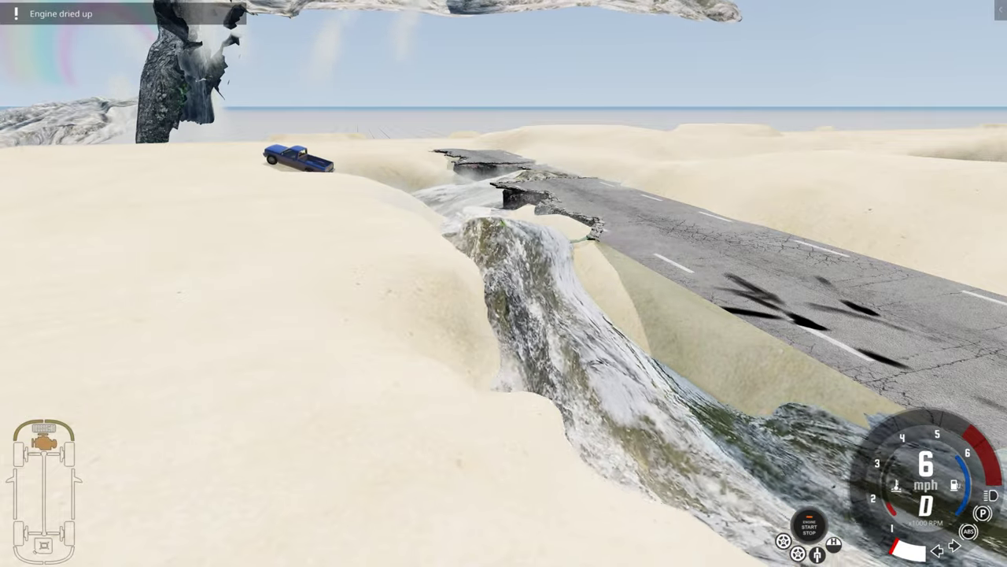
key("r")
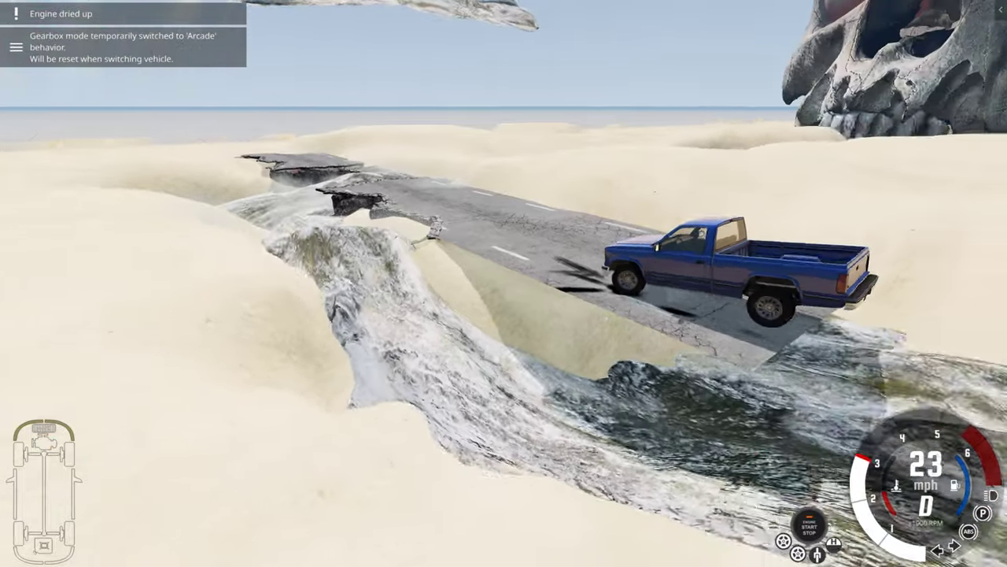
Drive the truck off the broken road into the current twice, following it with the free camera and resetting it after each run
key("Down")
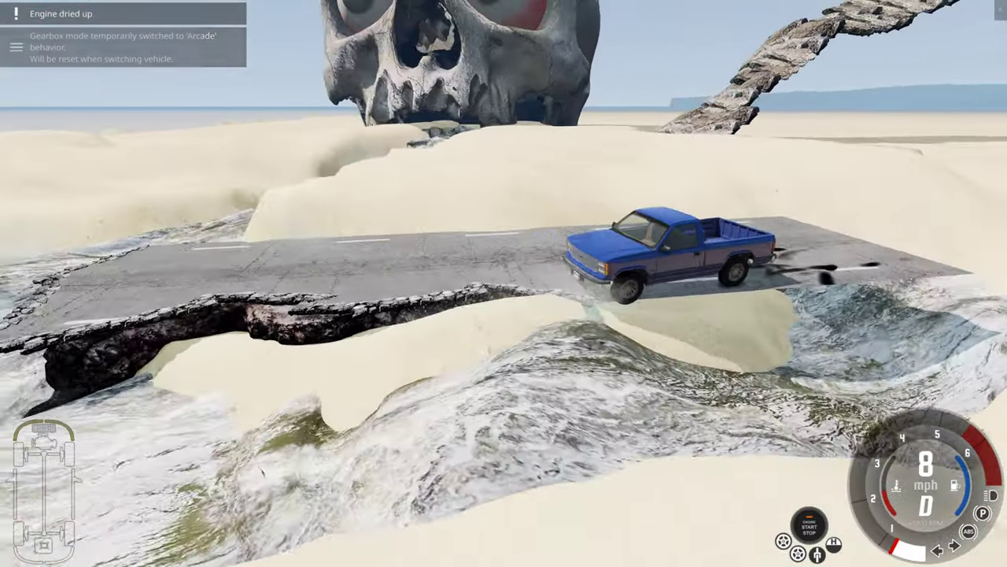
key("Up")
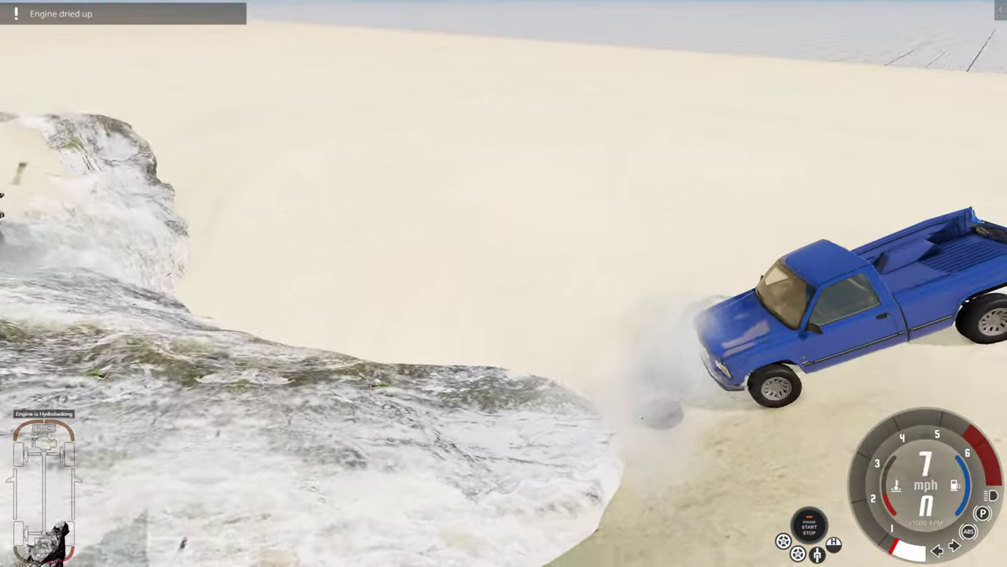
key("r")
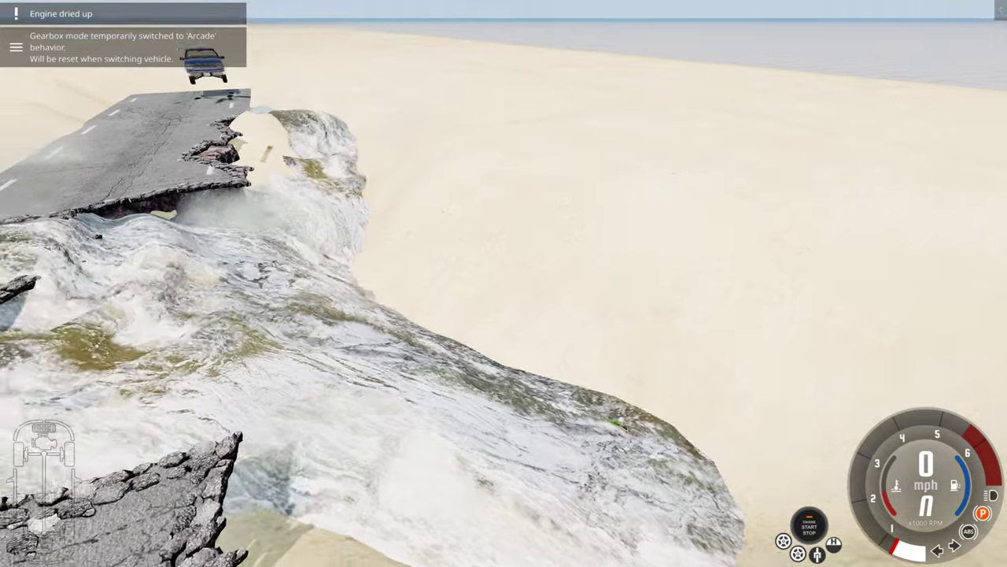
key("Up")
key("Right")
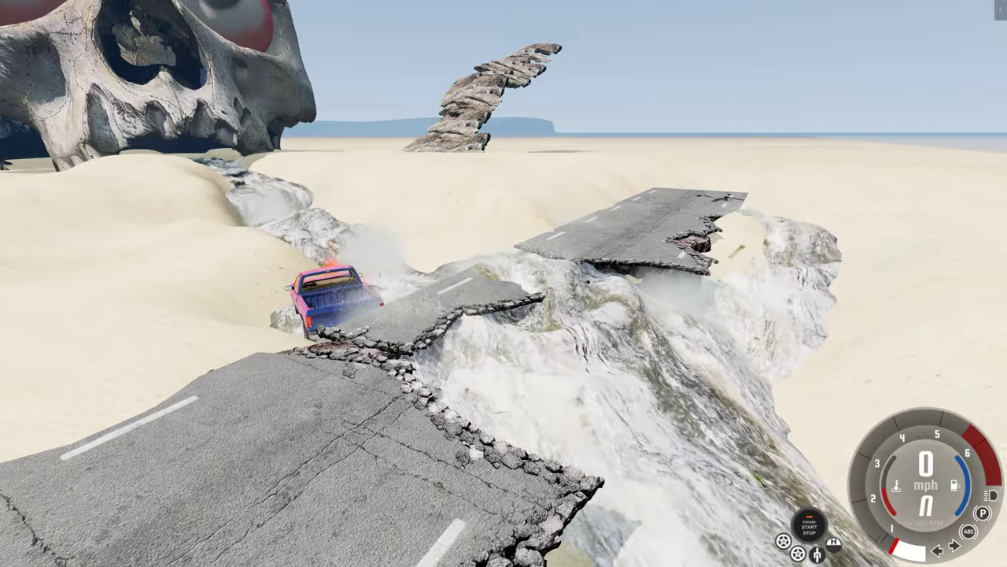
key("r")
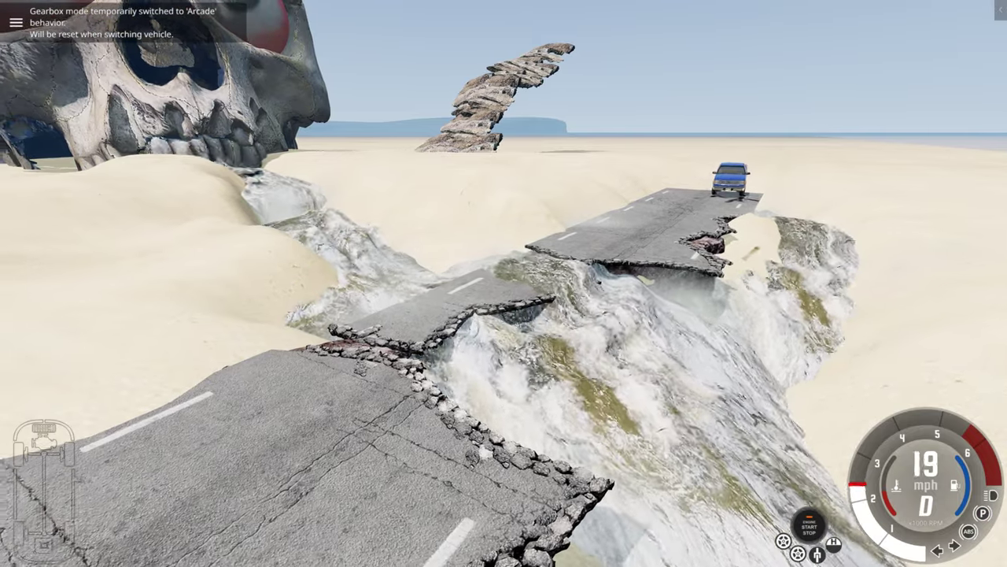
Drive the truck onto the broken middle slab, reverse it against NewRiver's current, and return to the world editor
key("Left")
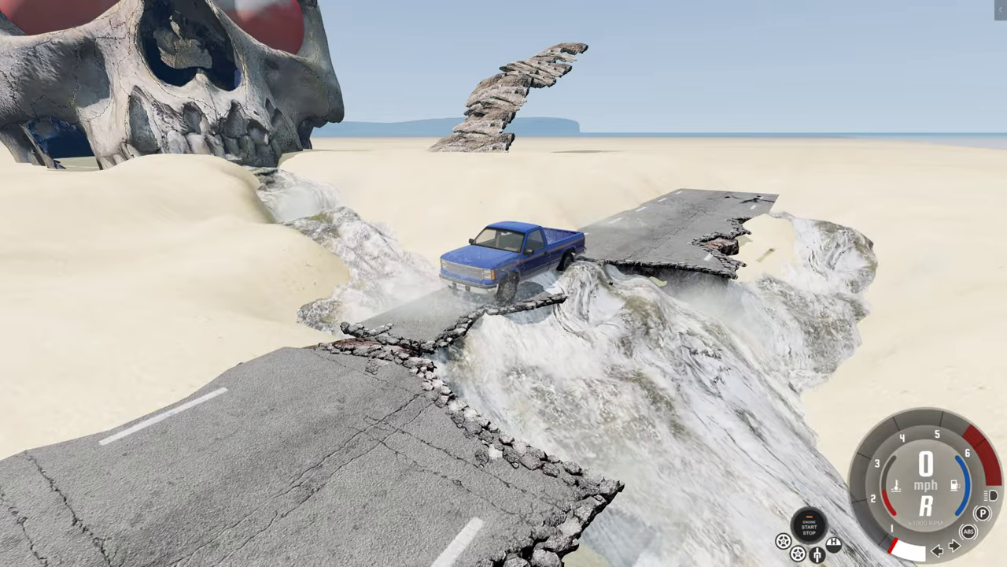
key("Down")
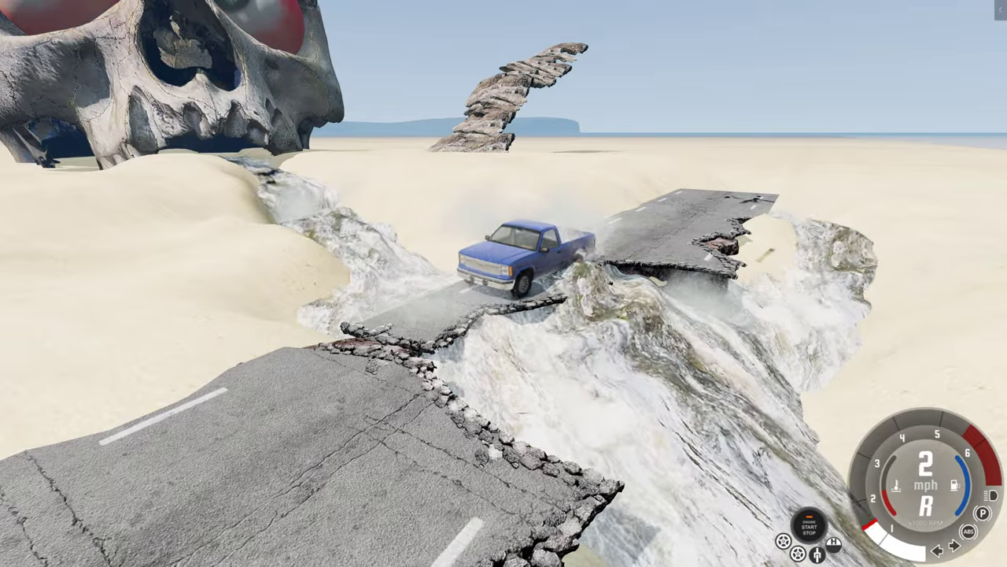
key("Up")
key("F11")
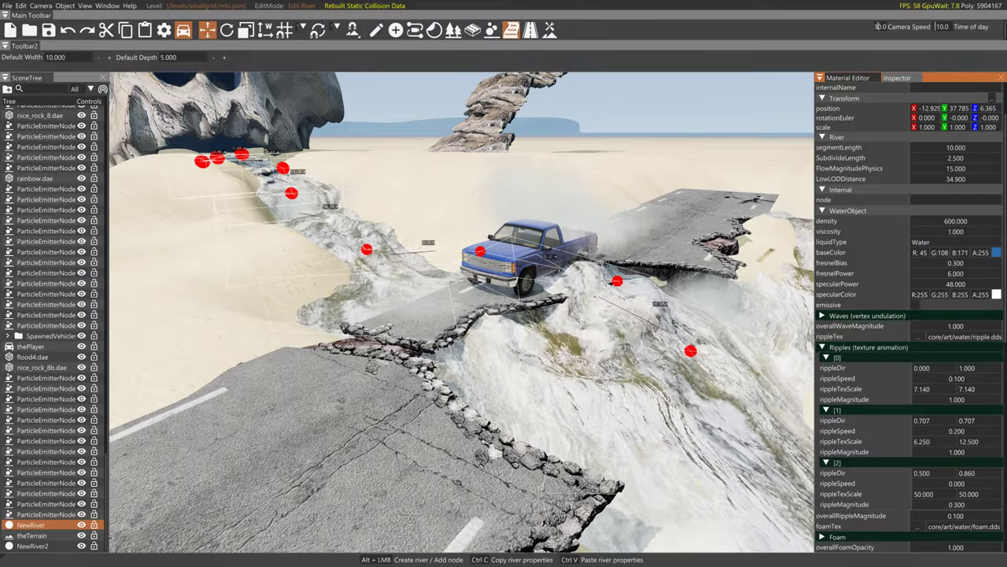
Try a density of 20000 on NewRiver and restore it to 600
left_click_drag(939, 221, 958, 220)
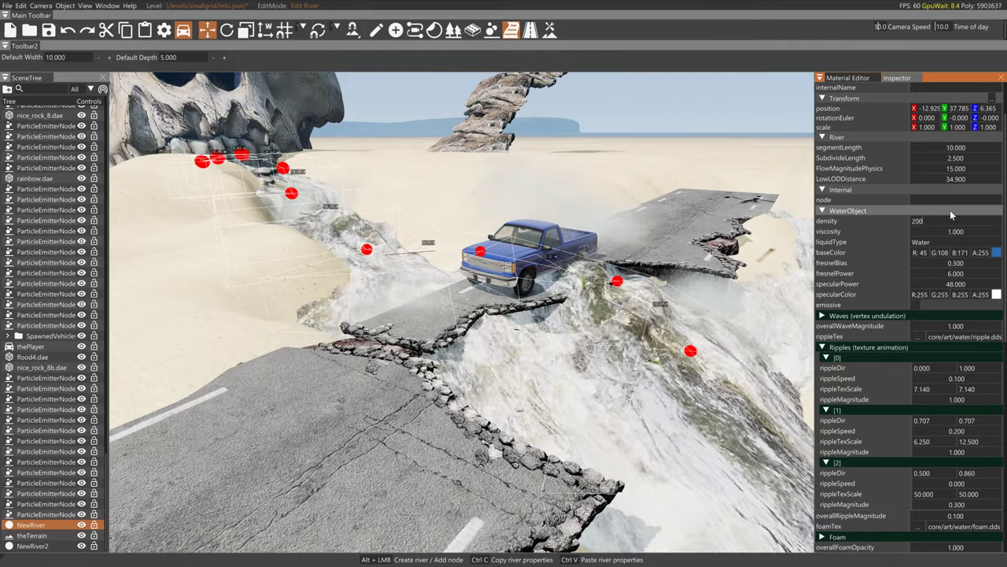
type("20000")
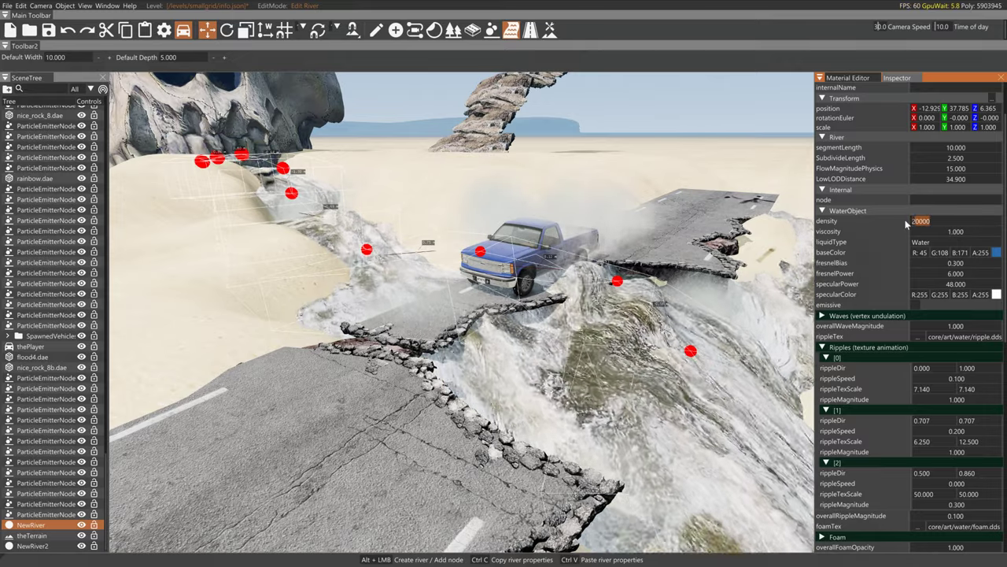
type("600")
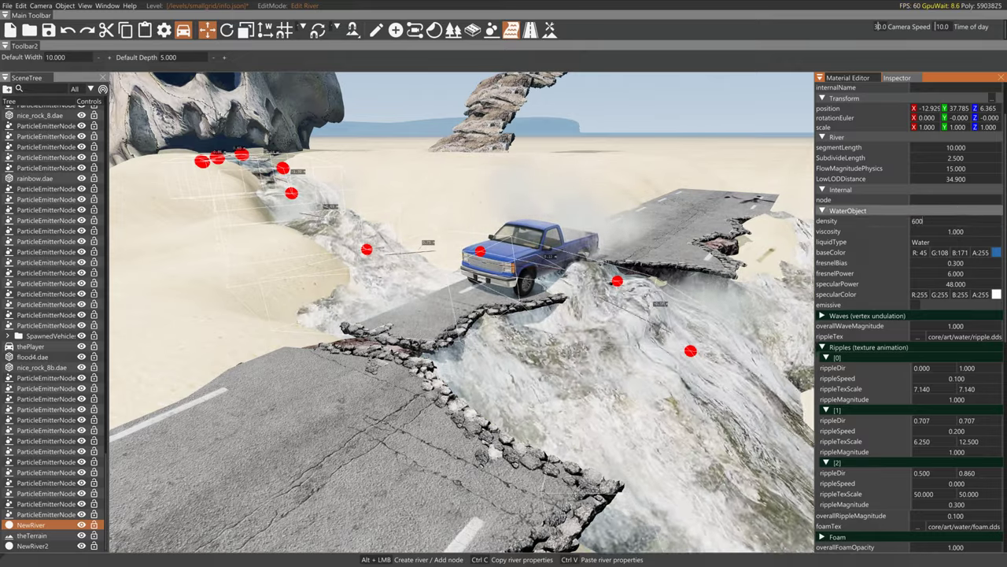
key("Return")
Try raising NewRiver's FlowMagnitudePhysics to 37.2 and 64.6, and restore it to 15
left_click_drag(949, 168, 1006, 167)
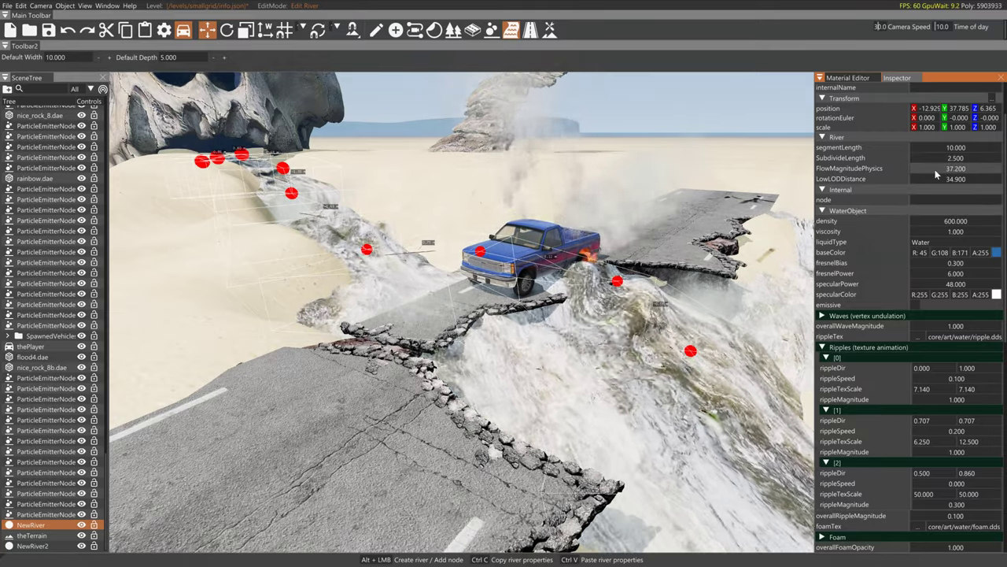
left_click_drag(937, 171, 1006, 171)
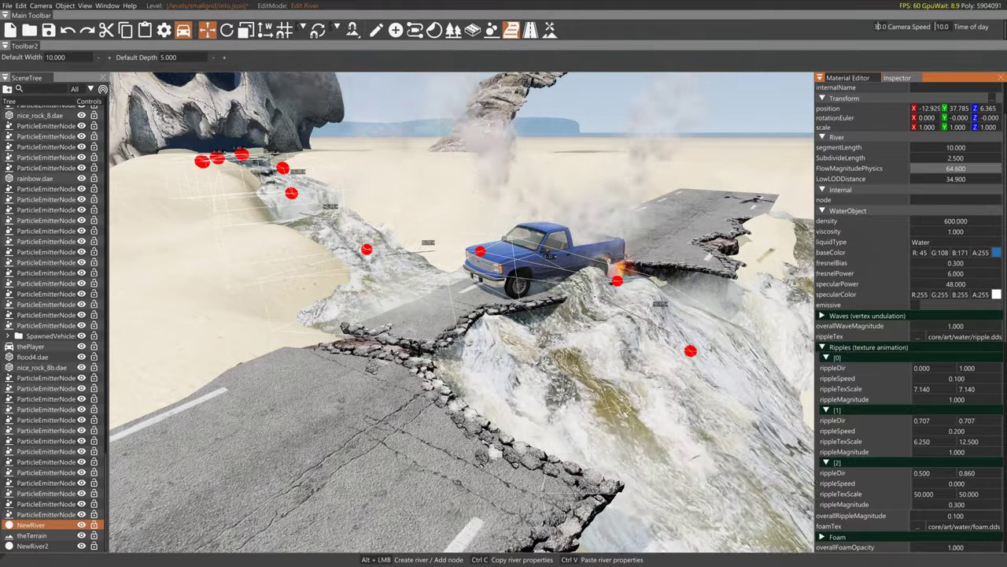
mouse_move(850, 159)
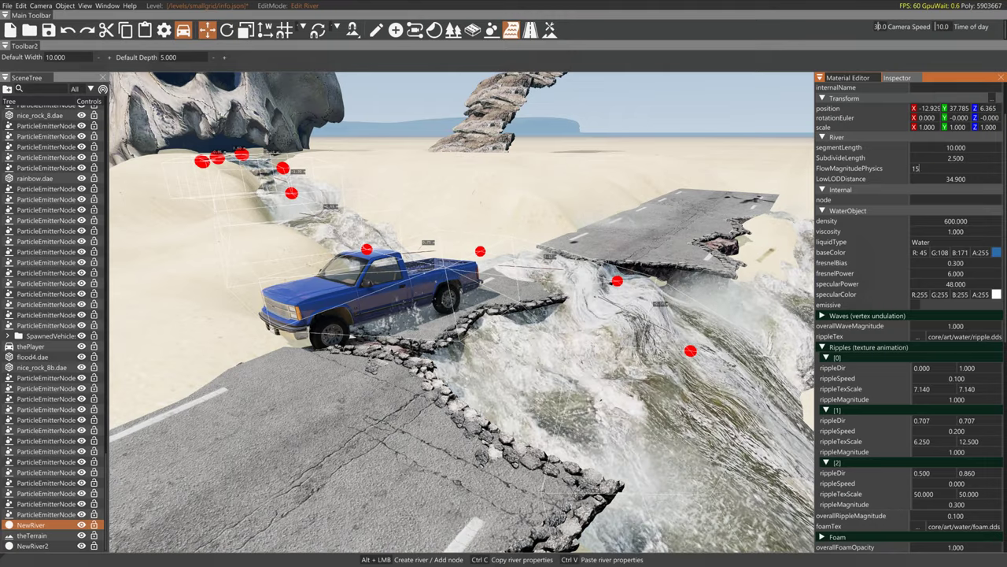
Raise the two NewRiver nodes around the broken middle slab slightly and reset the truck
left_click(617, 280)
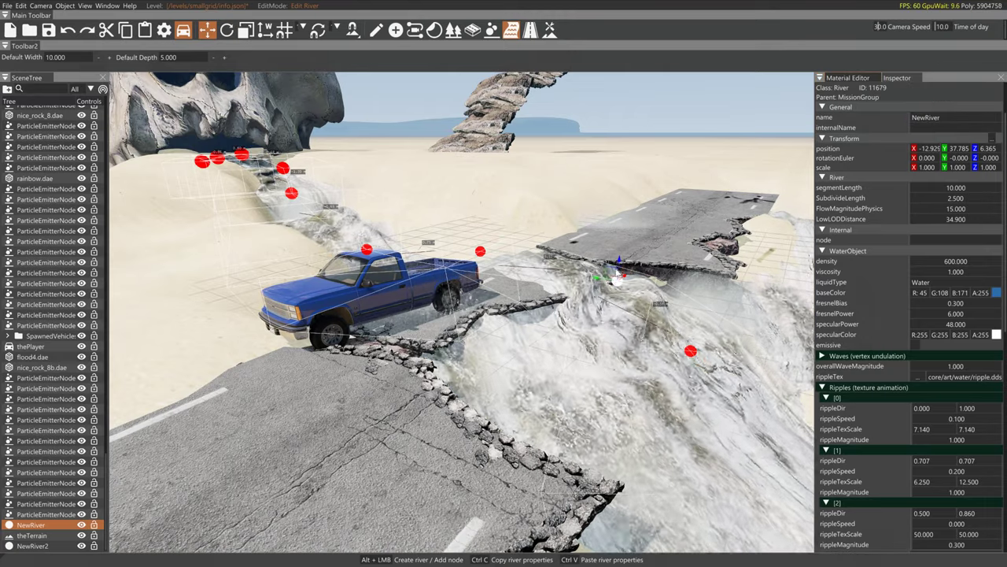
left_click_drag(620, 264, 620, 260)
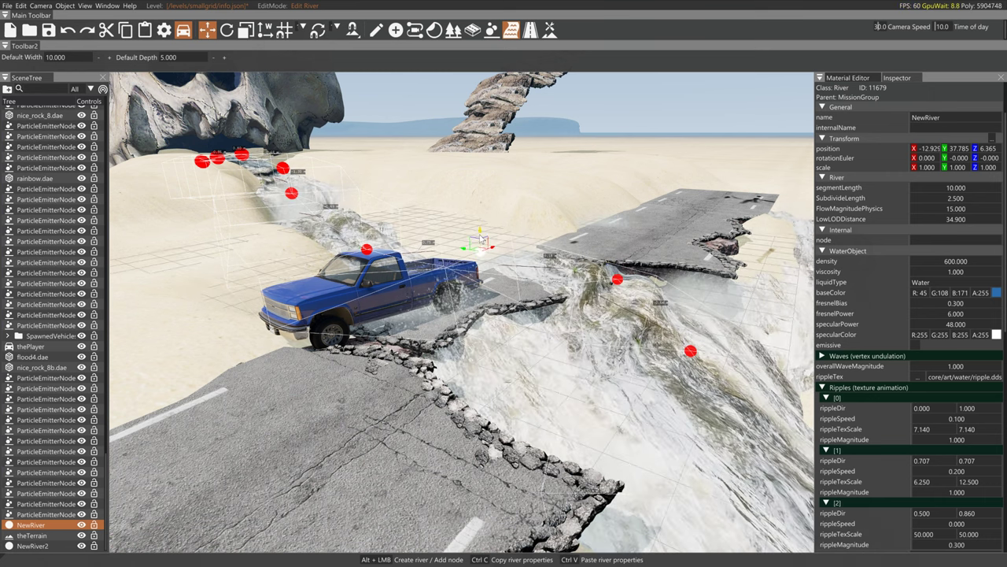
left_click_drag(482, 240, 486, 226)
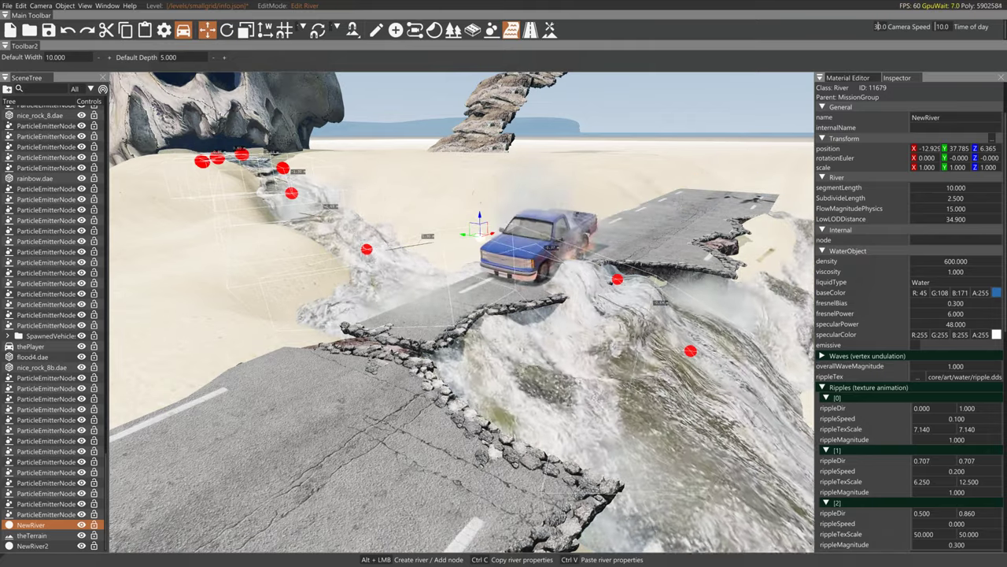
key("r")
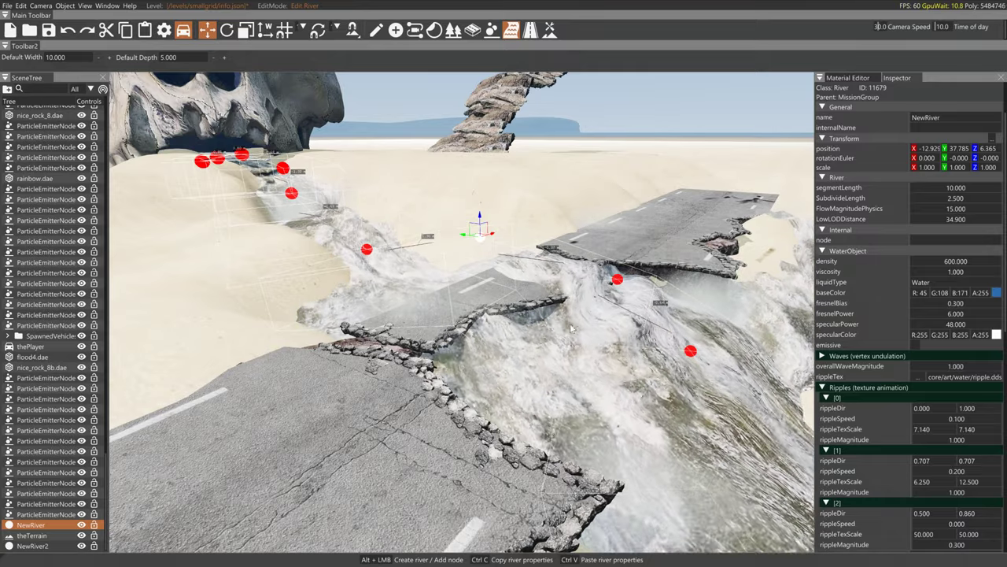
Clear the NewRiver selection and switch from river editing to object manipulation
left_click(531, 329)
left_click(361, 225)
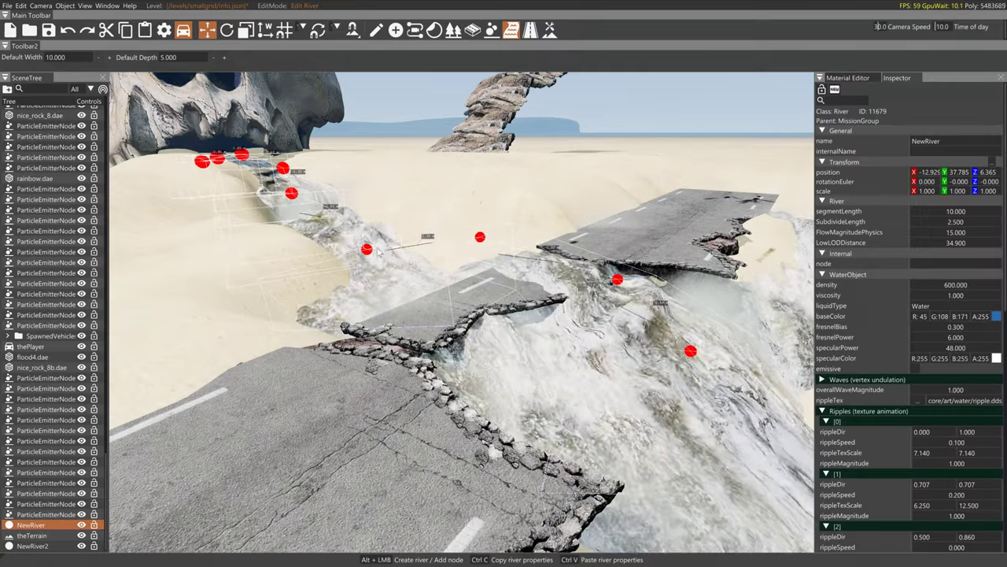
left_click(529, 279)
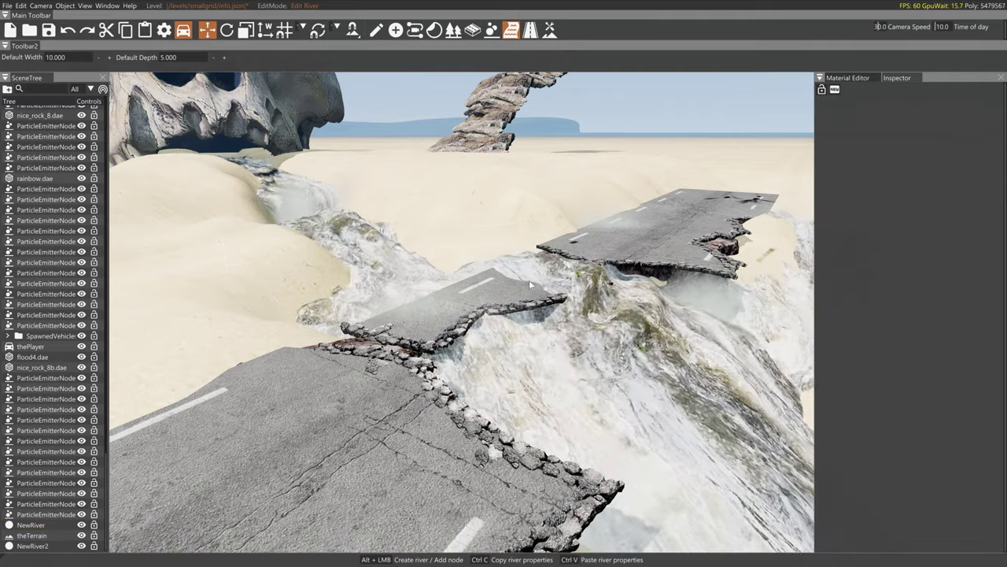
left_click(376, 29)
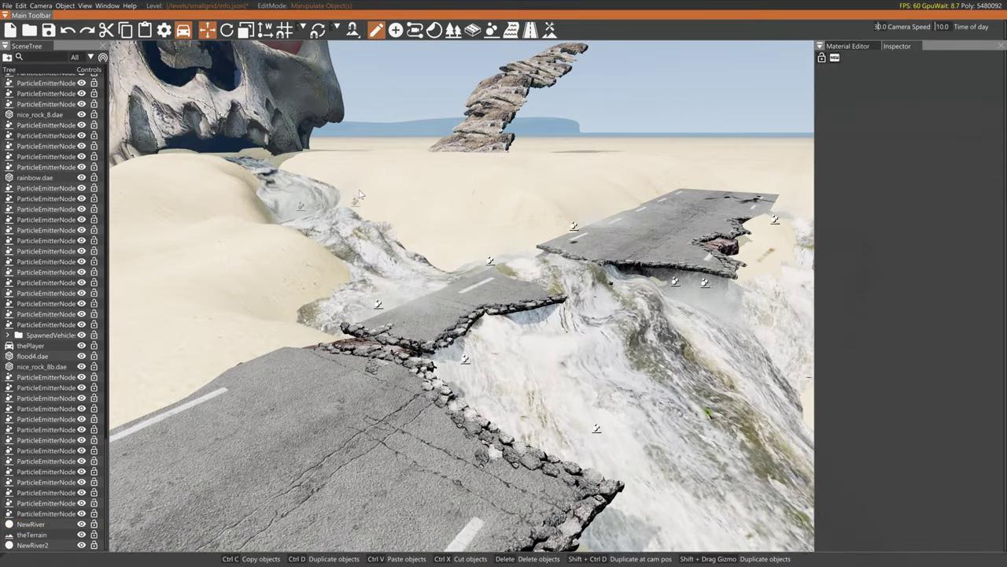
left_click(360, 222)
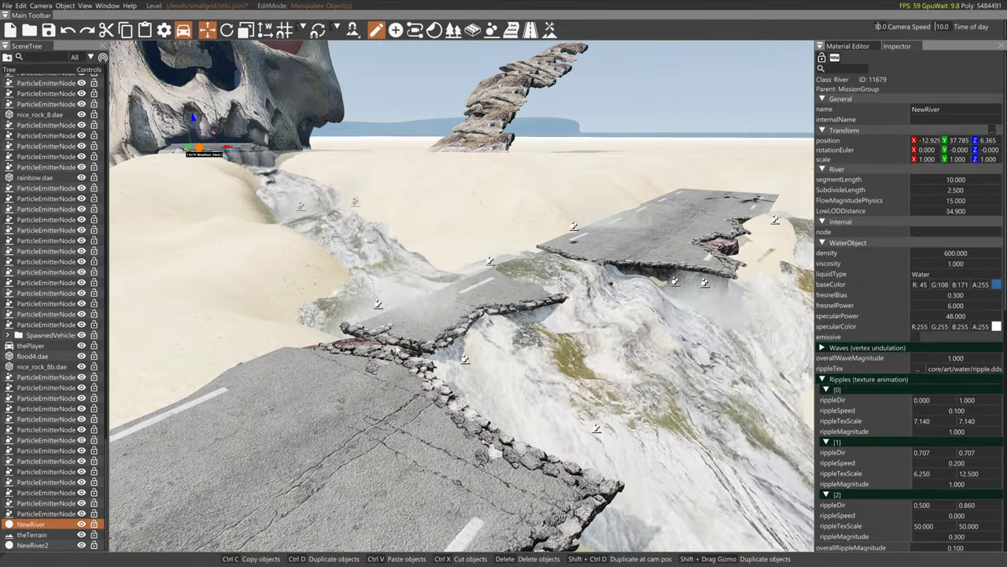
Try raising the broken road piece Flood2.dae to a Z position of 2.084, and undo the move
left_click(490, 382)
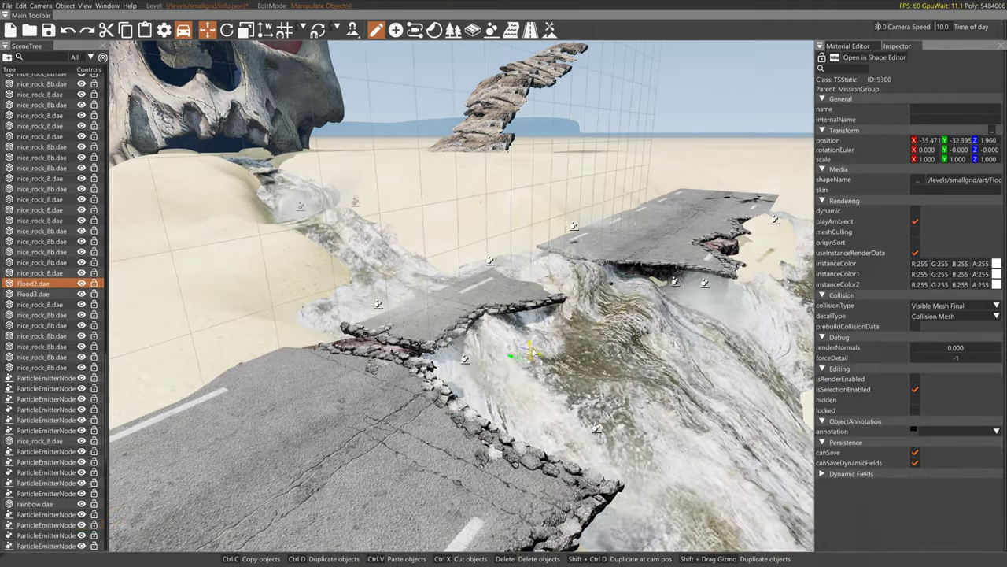
left_click_drag(529, 346, 530, 342)
left_click(529, 349)
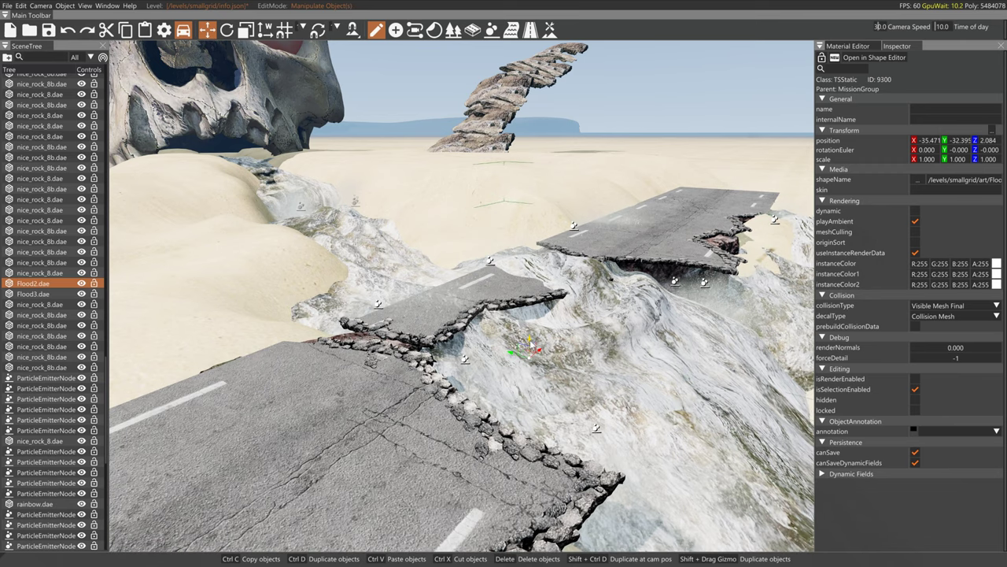
key("ctrl+z")
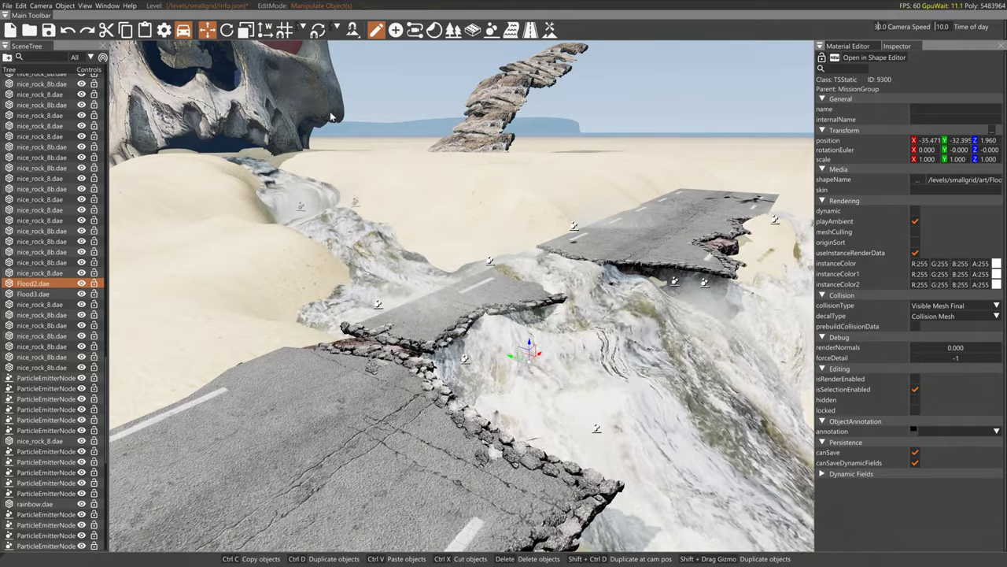
Open the Asset Browser on the Flood assets and try placing Flood2.dae over the broken road
left_click(102, 7)
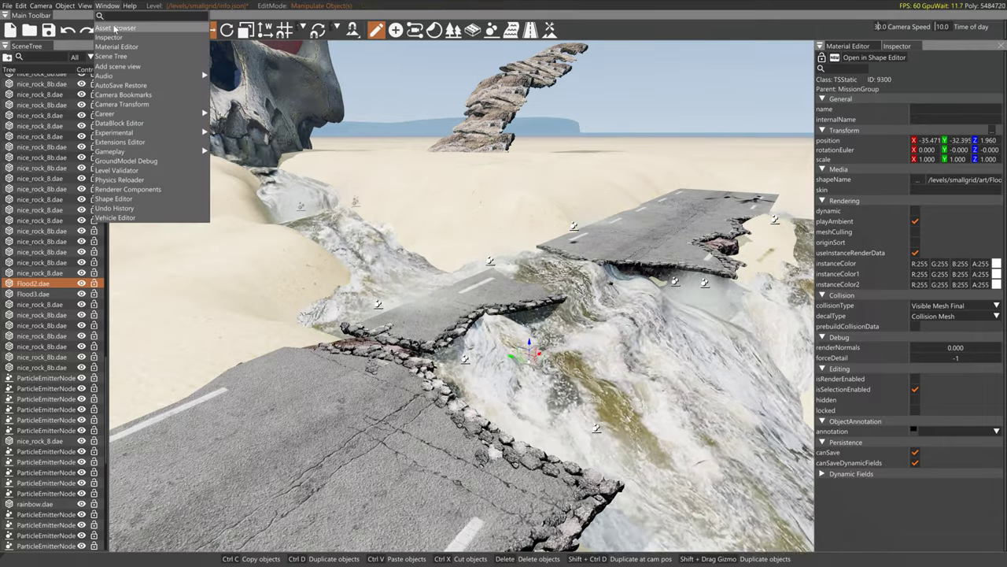
left_click(116, 27)
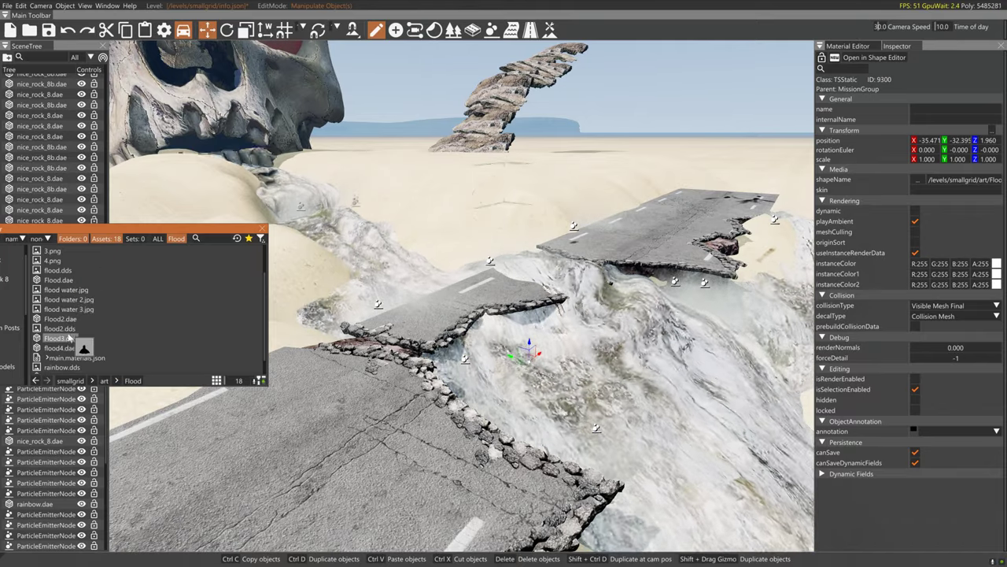
left_click(60, 328)
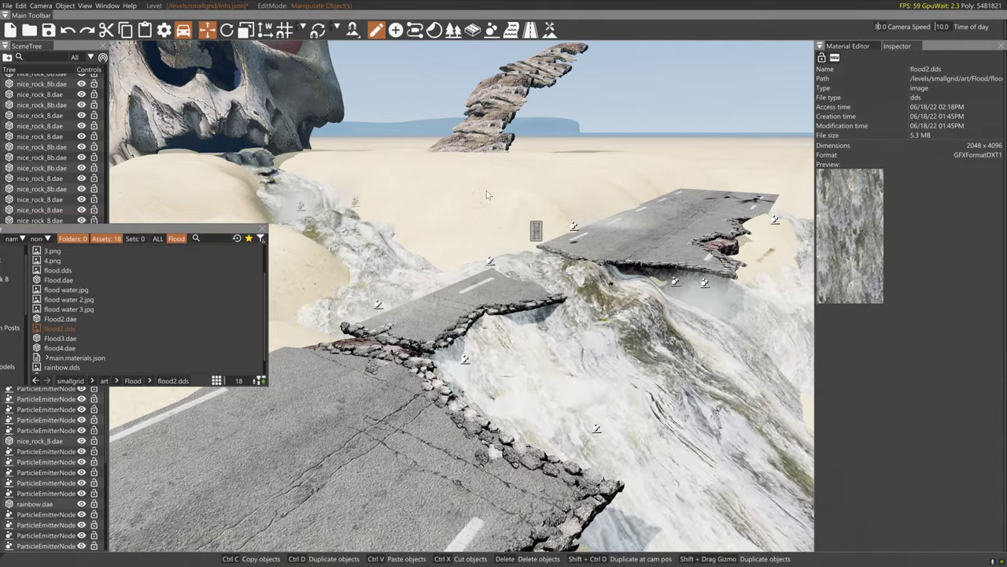
left_click_drag(486, 191, 399, 256)
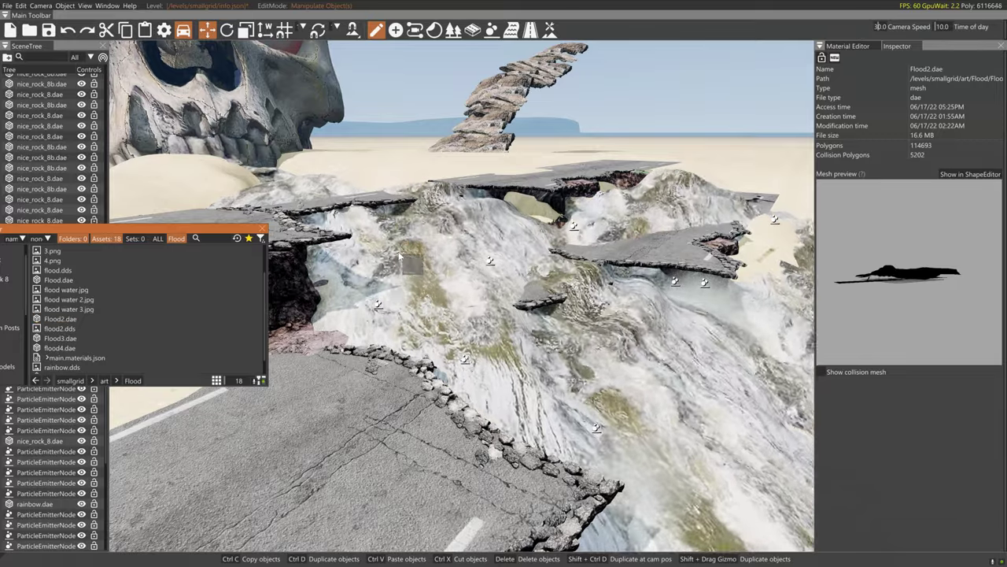
key("Delete")
Place Flood.dae over the broken road, scale it uniformly to 0.086 and rotate it to 17.361 about Z
left_click_drag(61, 281, 430, 263)
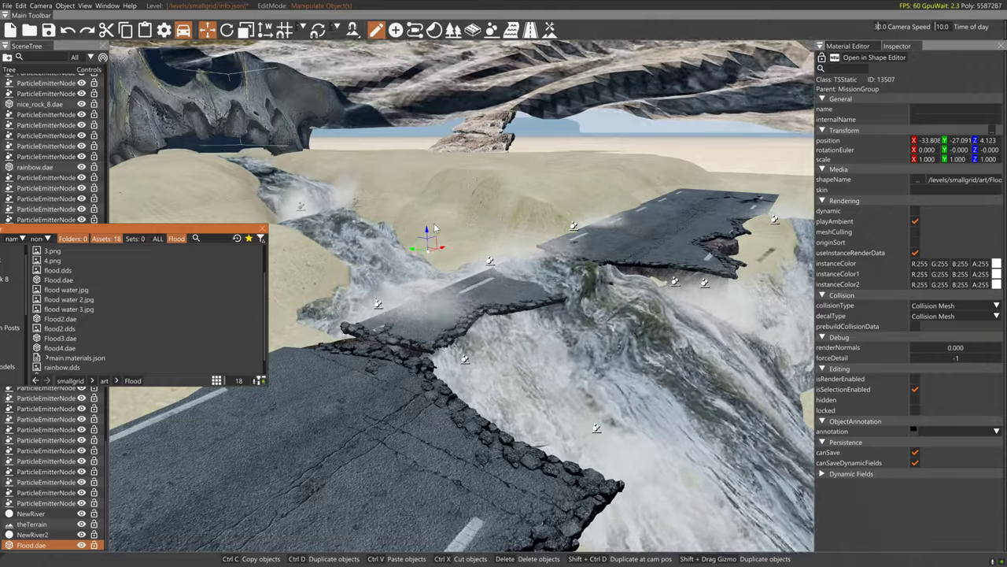
key("3")
left_click_drag(428, 251, 463, 355)
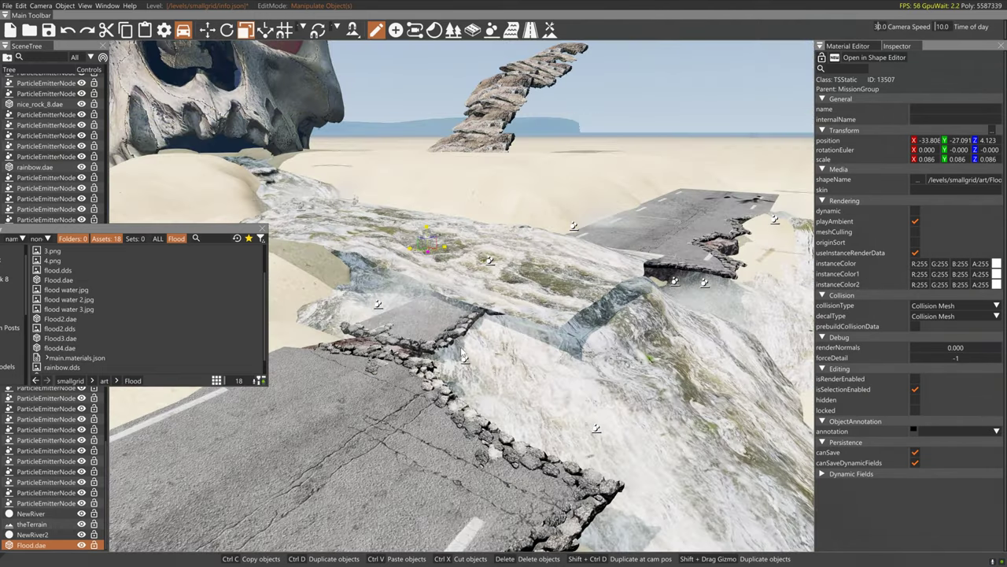
key("2")
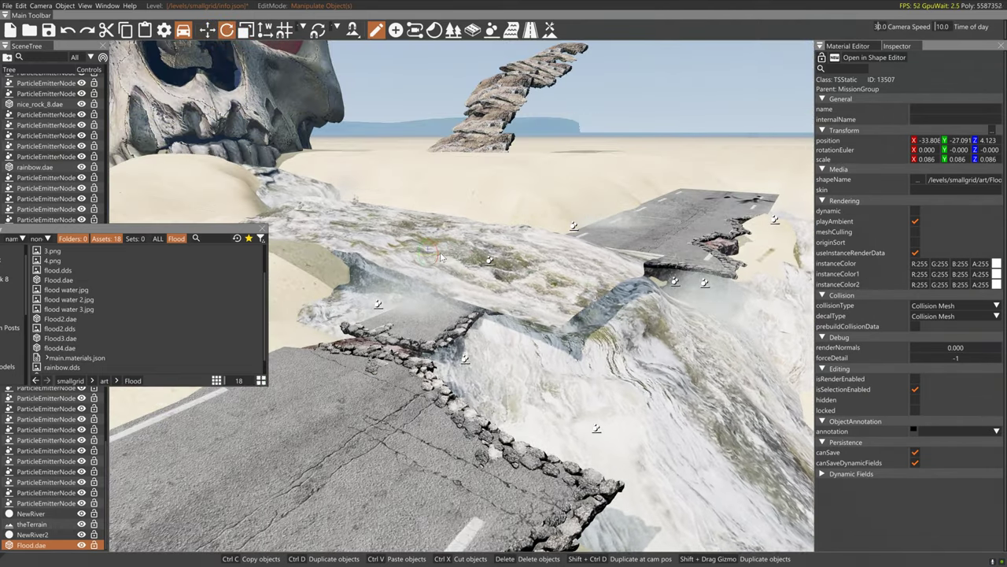
left_click_drag(431, 260, 425, 284)
Try shifting Flood.dae to about Y -29.8 and Z 3.645 and tilting it to 2.037 about X
key("1")
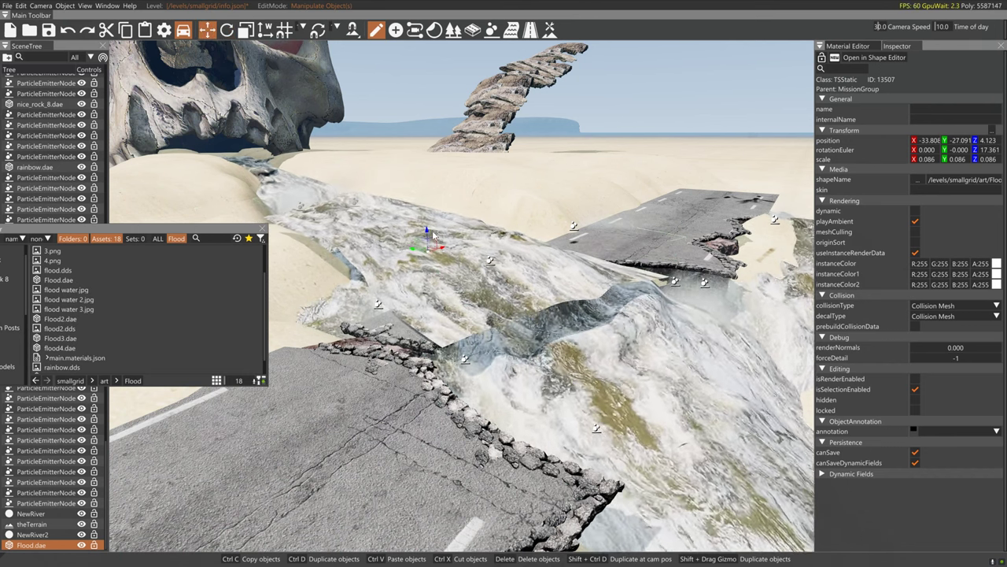
left_click_drag(429, 233, 432, 260)
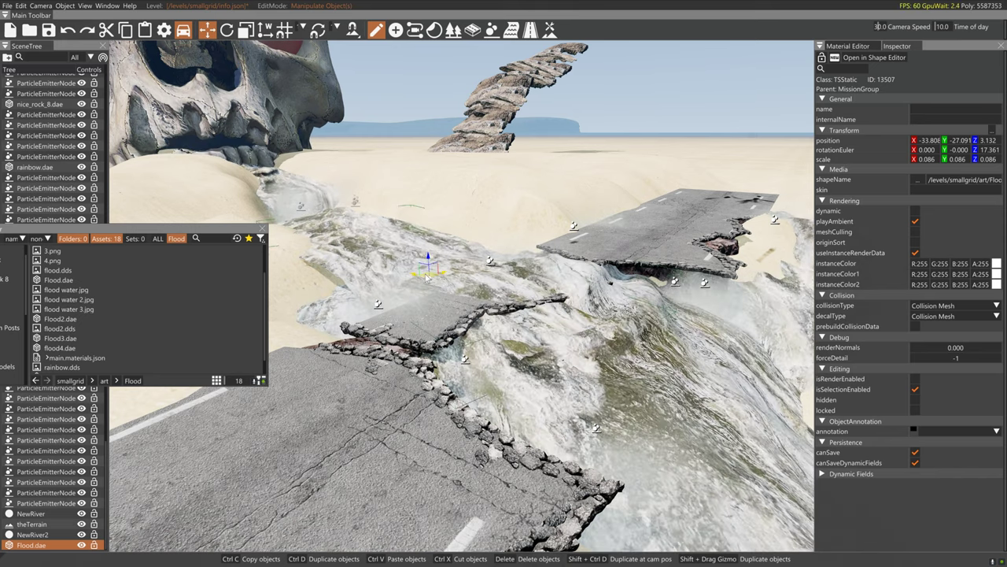
left_click_drag(417, 277, 494, 260)
key("2")
key("1")
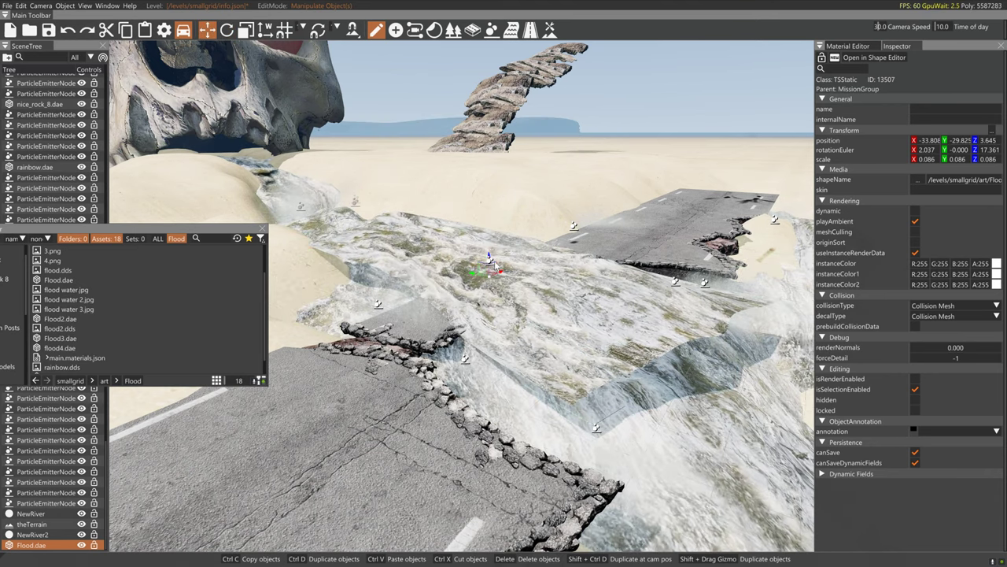
Inspect Flood.dae's fit from the downstream side of the broken road and delete it
key("w")
right_click_drag(494, 261, 462, 277)
key("s")
key("s")
key("a")
key("d")
right_click_drag(496, 216, 474, 228)
key("s")
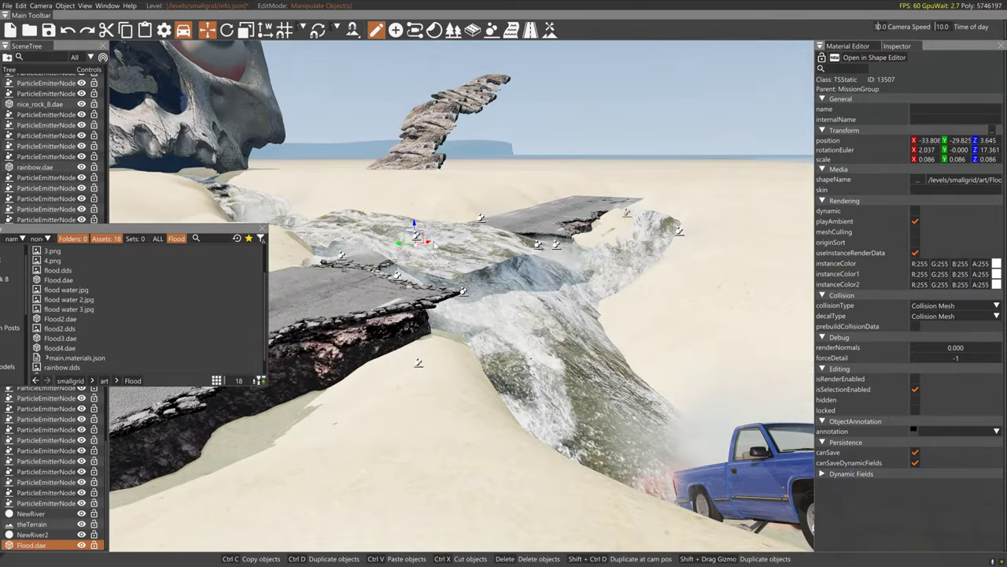
key("Delete")
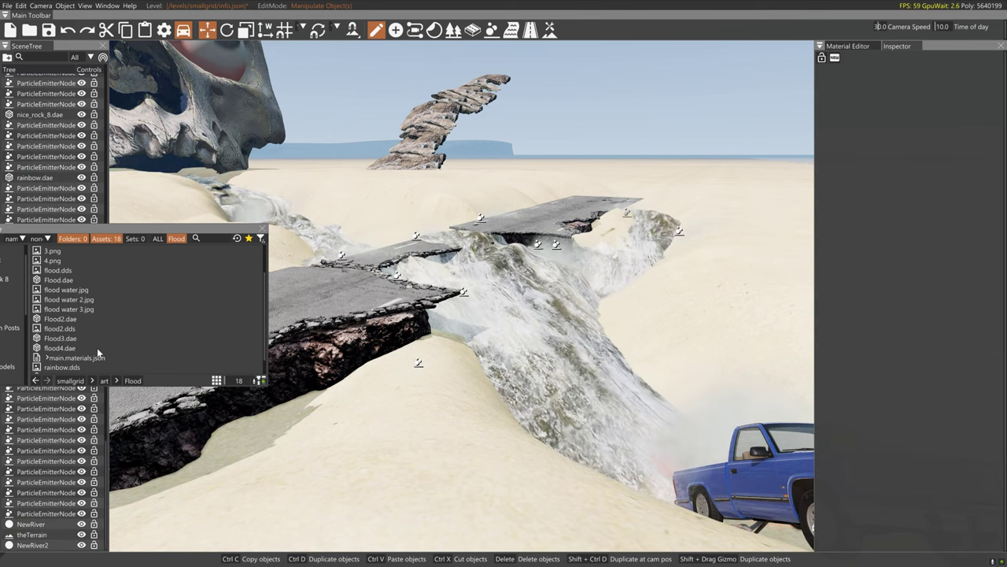
Place flood4.dae over the broken road, rotate it to 25.994 about Z and lower it to Z -0.670
left_click_drag(70, 348, 407, 273)
left_click(63, 349)
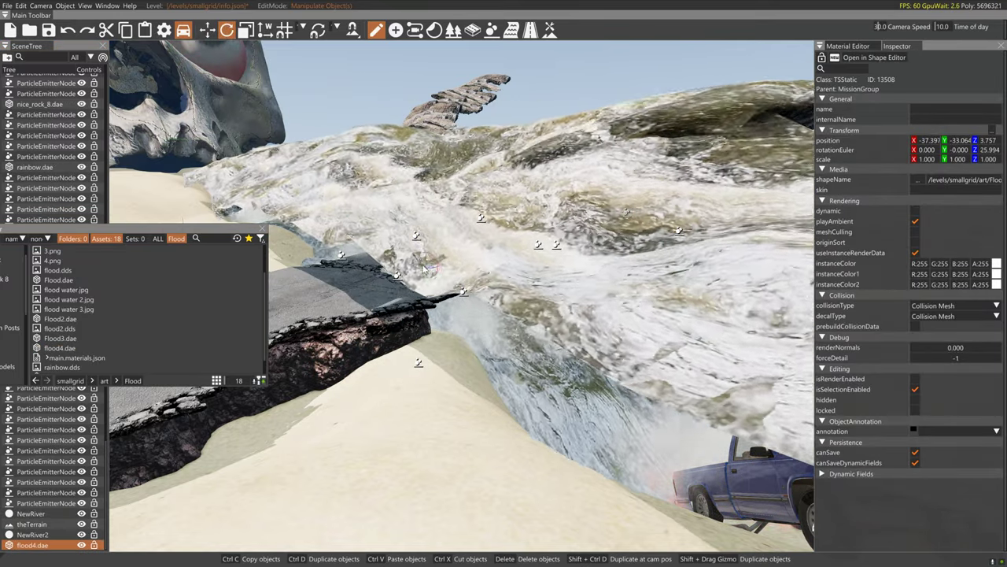
key("1")
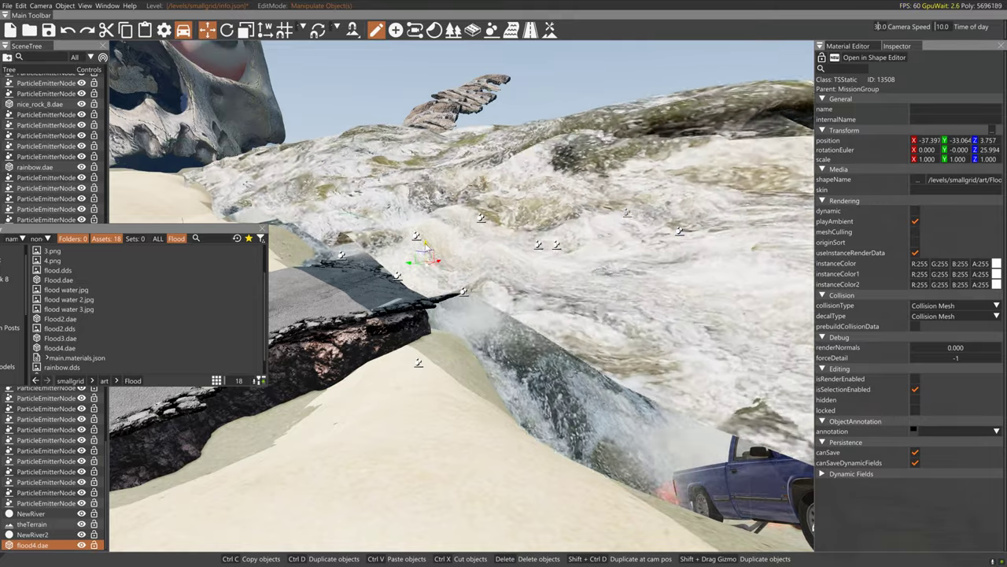
left_click_drag(426, 250, 429, 351)
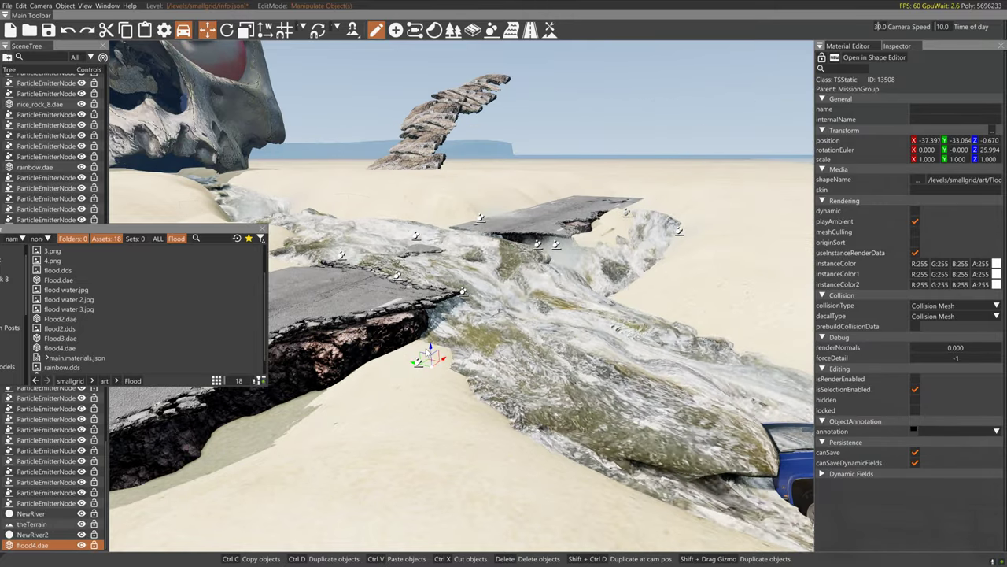
Raise flood4.dae to a Z position of -0.188, judging its fit facing the skull
key("d")
right_click_drag(468, 192, 342, 181)
key("d")
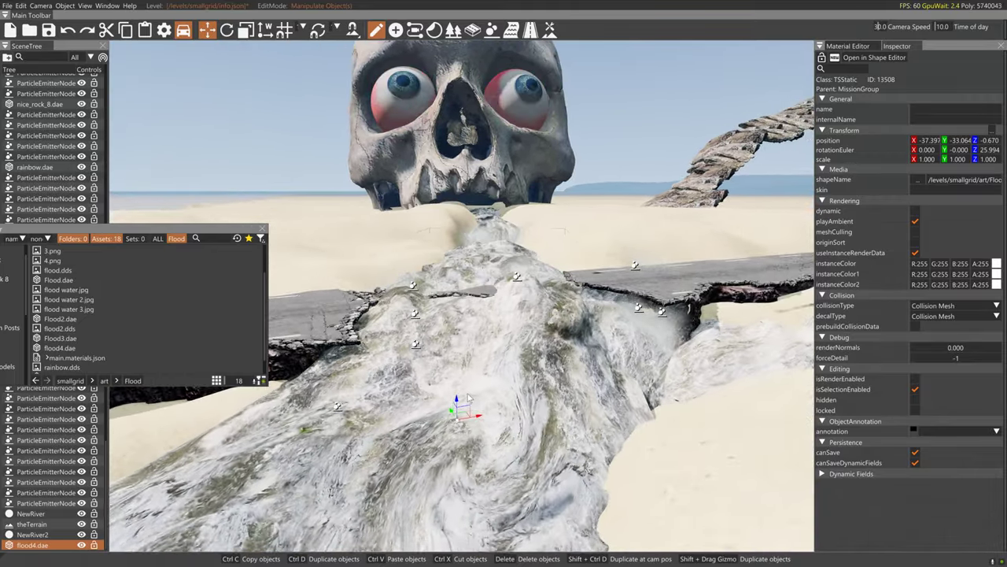
left_click_drag(456, 400, 465, 394)
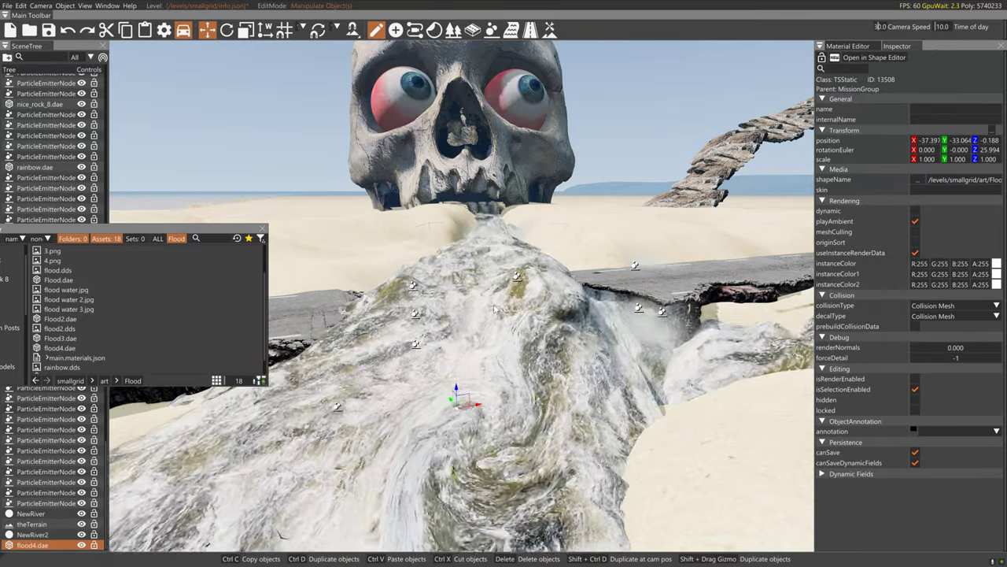
Switch to river editing, select NewRiver and turn on isRenderEnabled
left_click(535, 224)
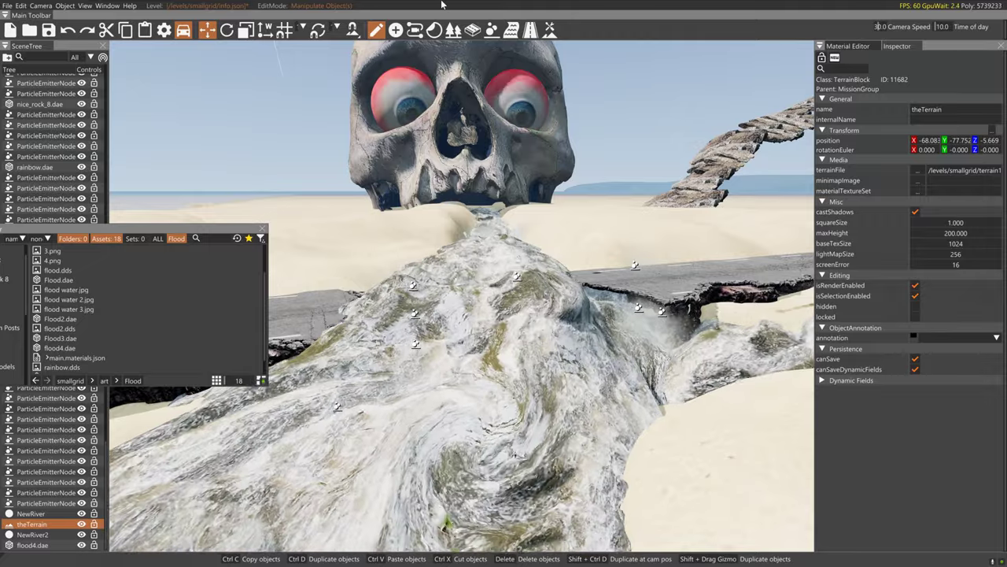
left_click(511, 30)
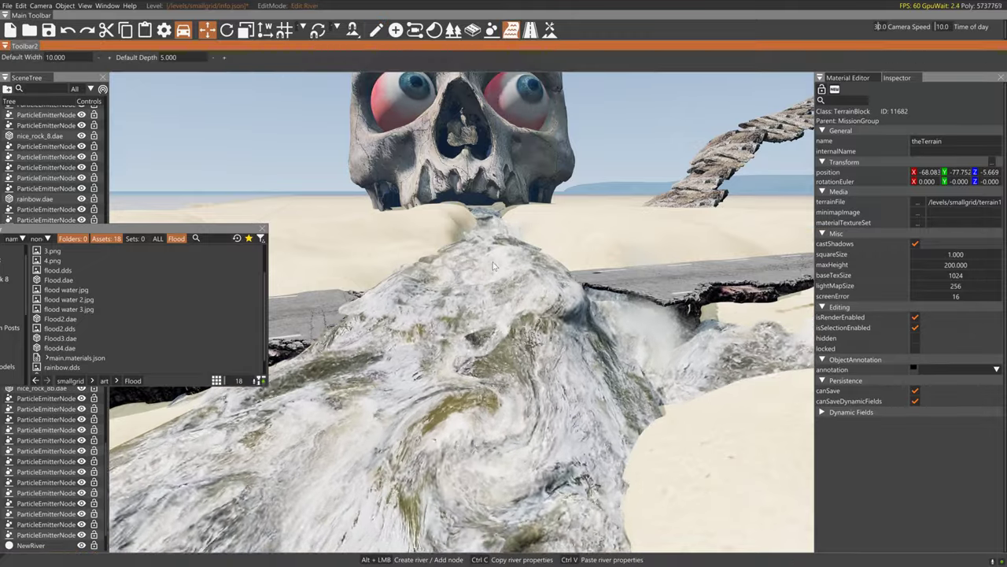
left_click(535, 272)
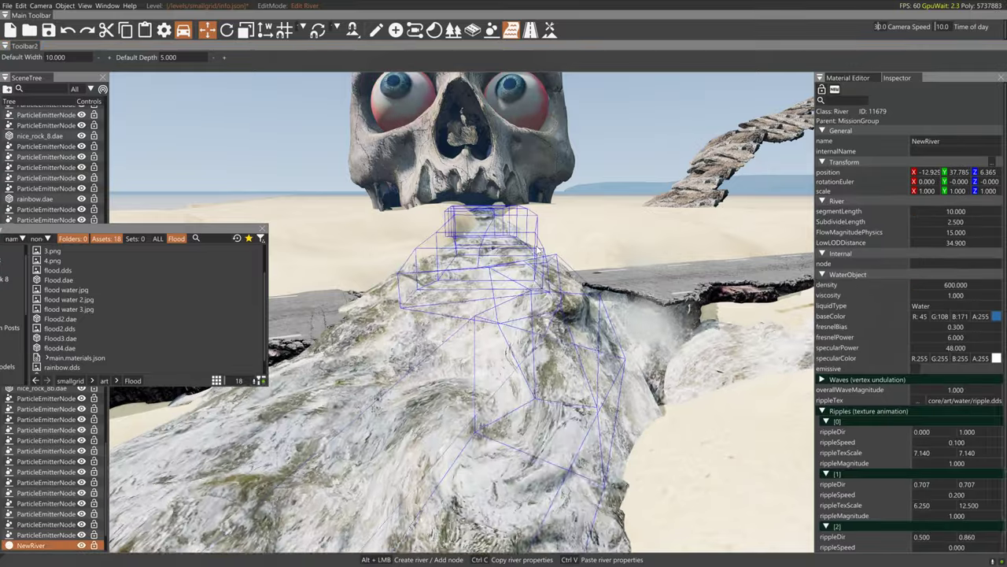
scroll(930, 489, "down", 10)
scroll(936, 488, "down", 5)
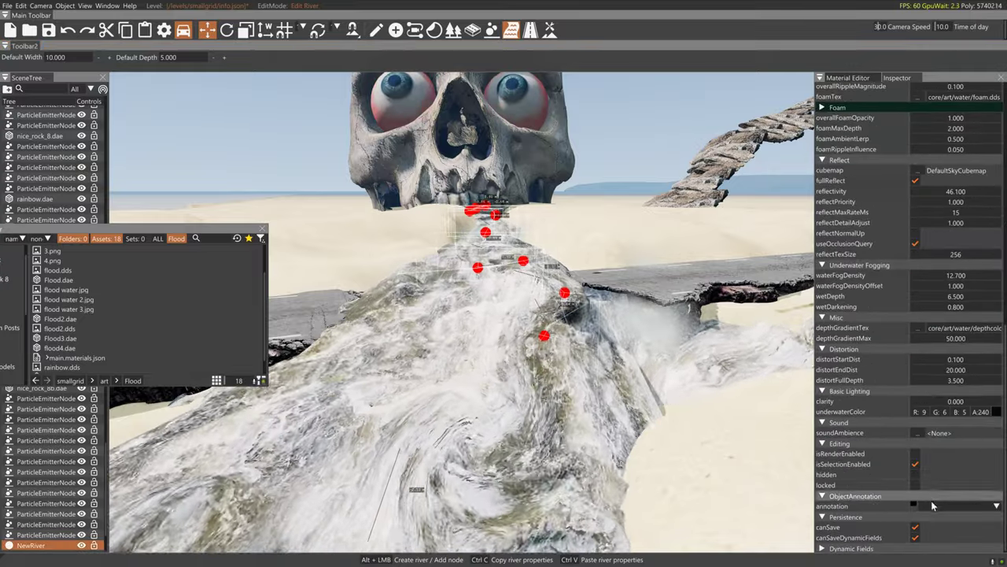
left_click(915, 453)
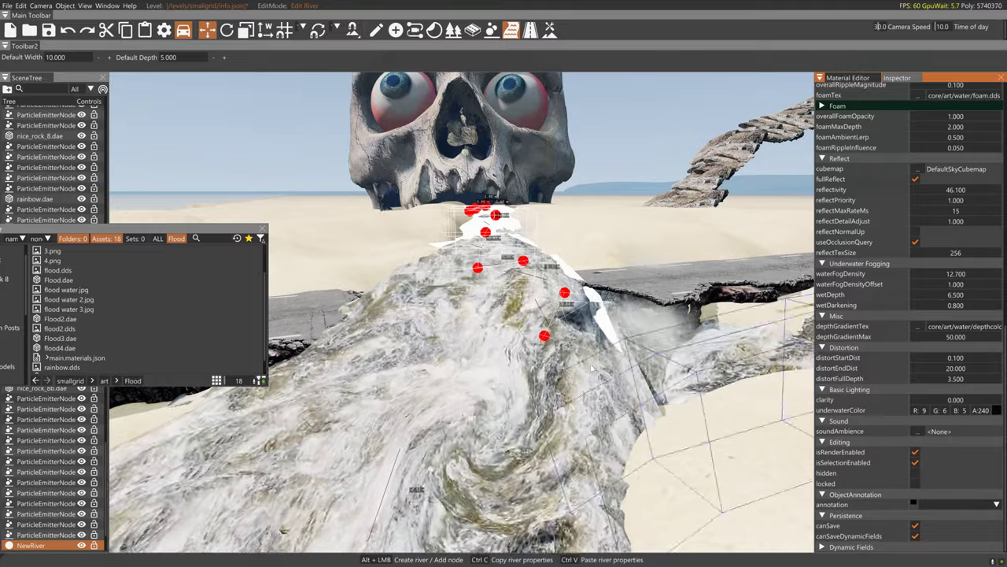
Move the two lowest visible NewRiver nodes across onto the middle of the flood4.dae surface
left_click(544, 335)
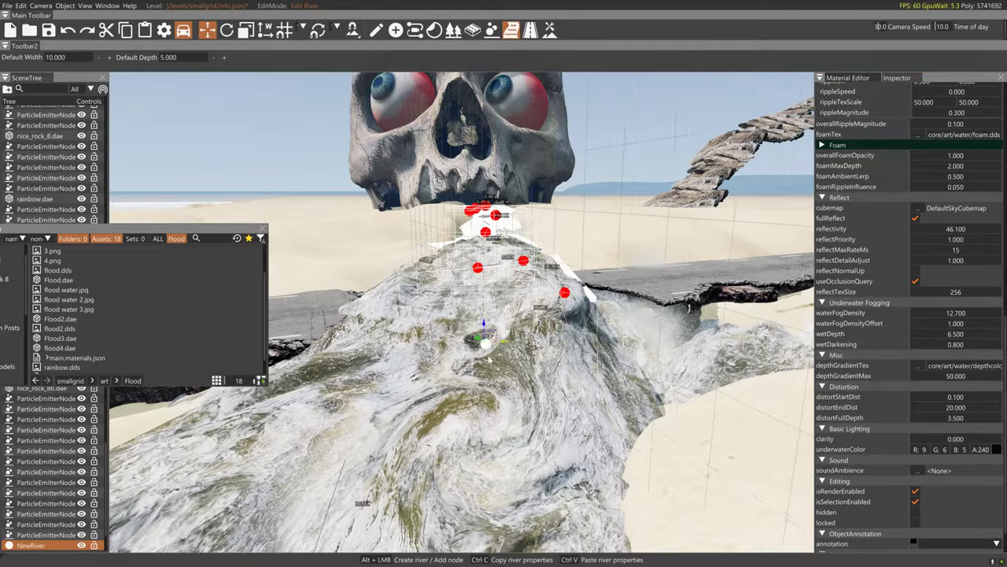
left_click(565, 293)
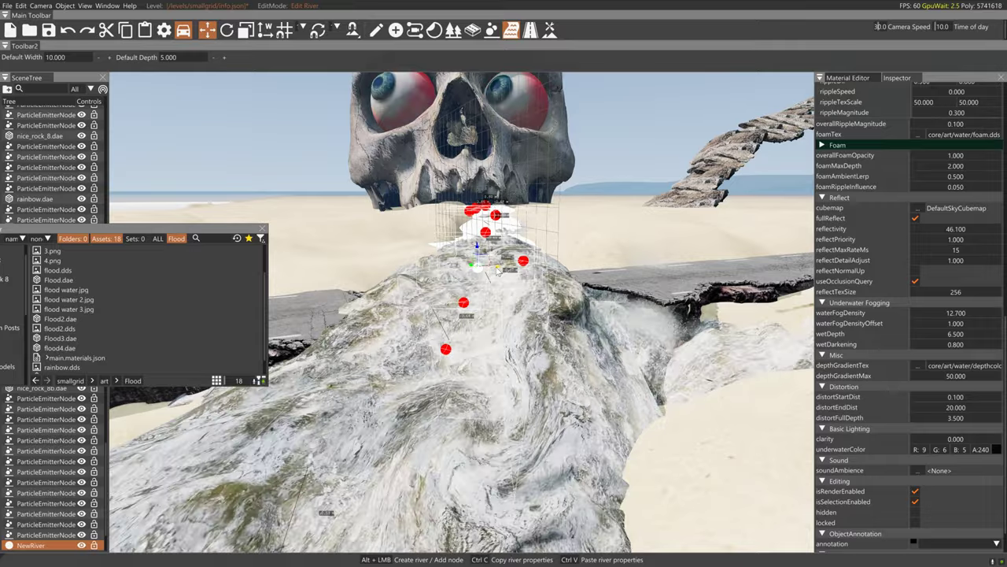
left_click(529, 262)
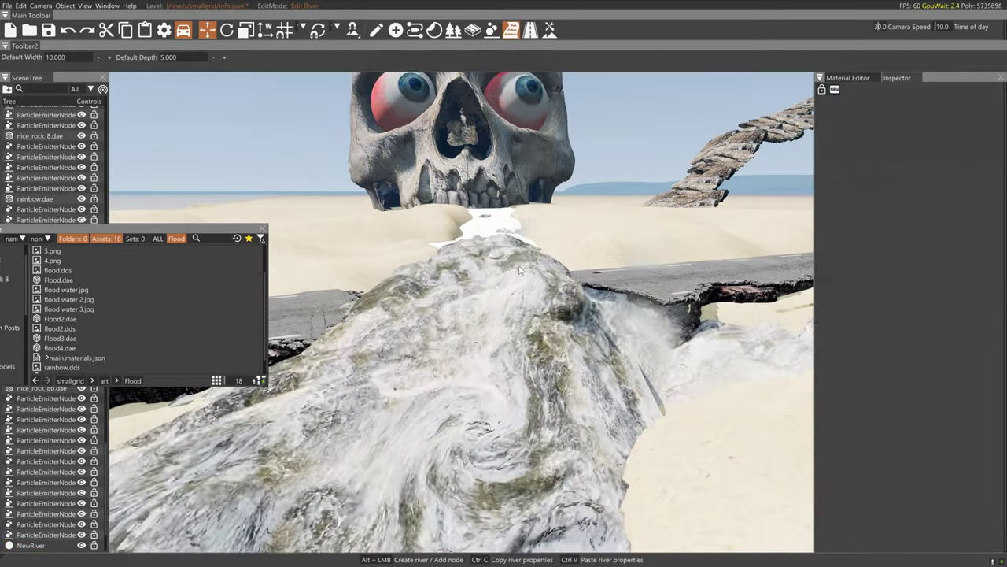
Reselect NewRiver and delete two of its nodes along the upper part of flood4.dae
left_click(487, 229)
left_click(464, 270)
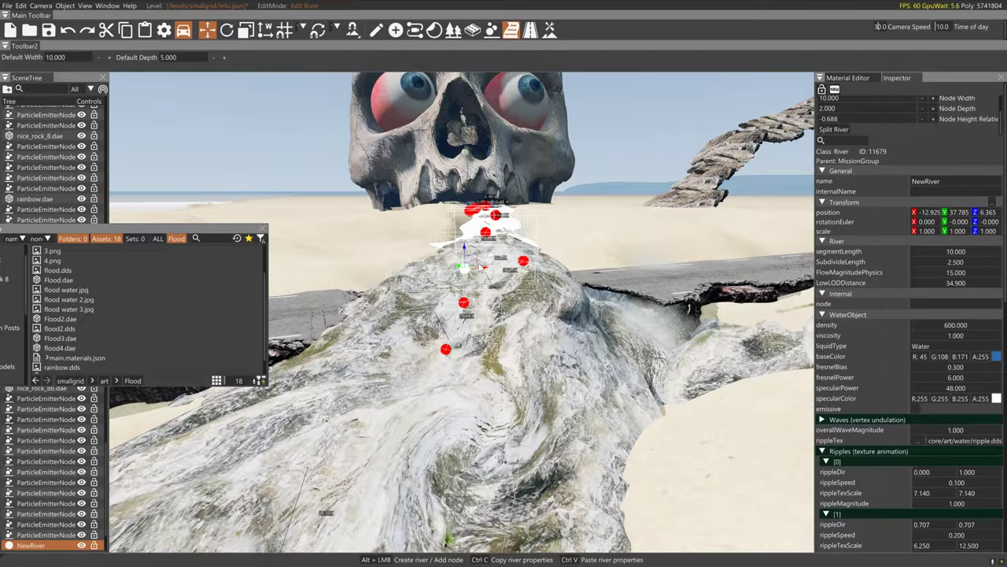
key("Delete")
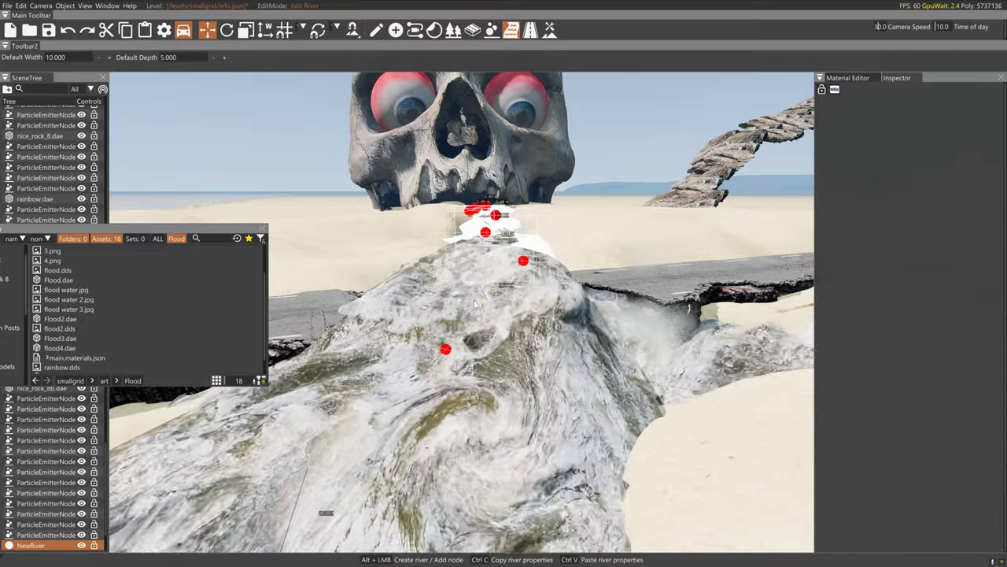
Move the NewRiver node at flood4.dae's upstream end to the middle of the stream and raise it slightly
left_click(527, 263)
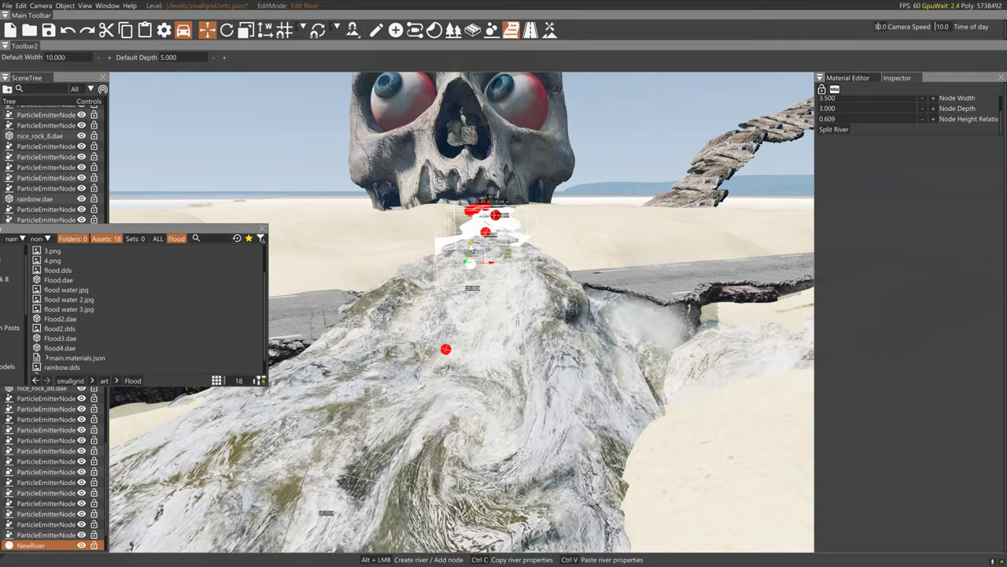
left_click(452, 350)
left_click(469, 275)
Reposition the next downstream NewRiver node on the flood crest at relative height -0.548 and set its width to 10
left_click(445, 349)
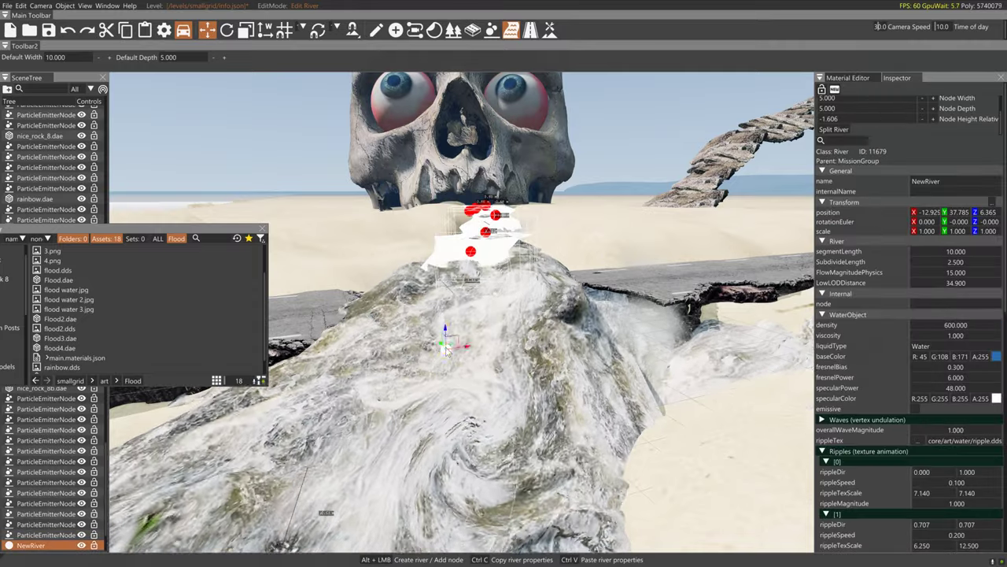
left_click(473, 310)
left_click(446, 313)
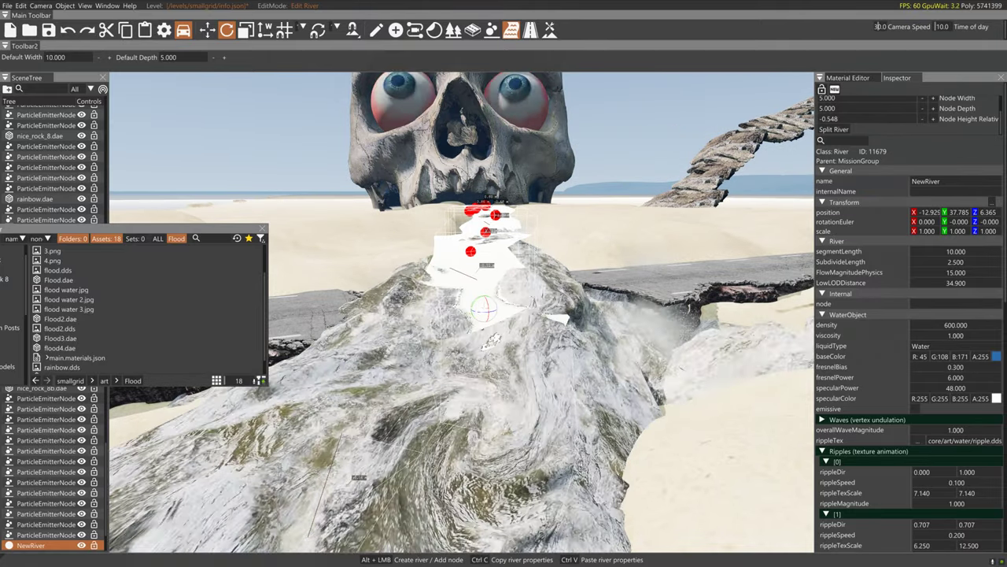
left_click(851, 98)
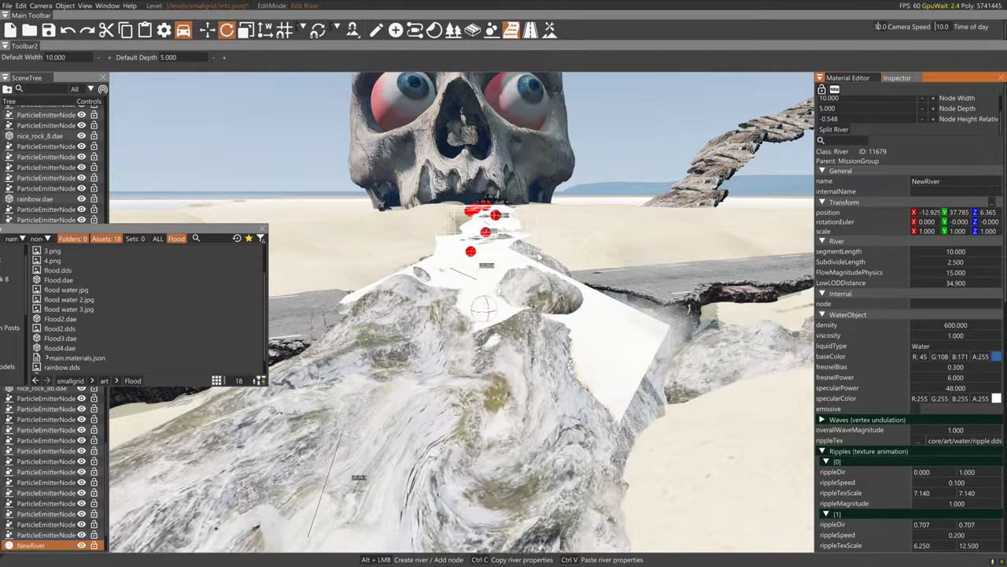
Leave the editor to test the truck on the flood4.dae surface, and return to river editing
key("F11")
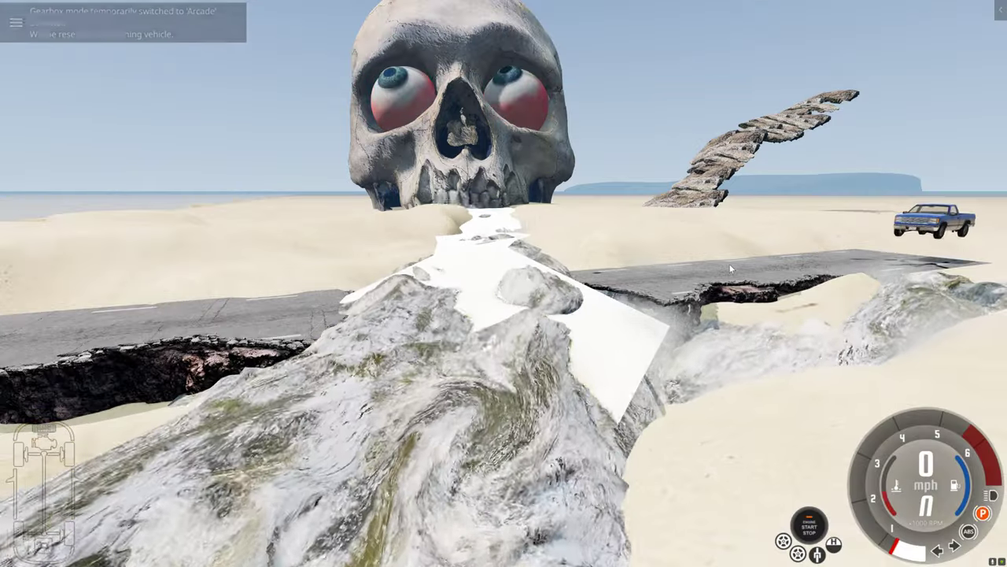
key("Up")
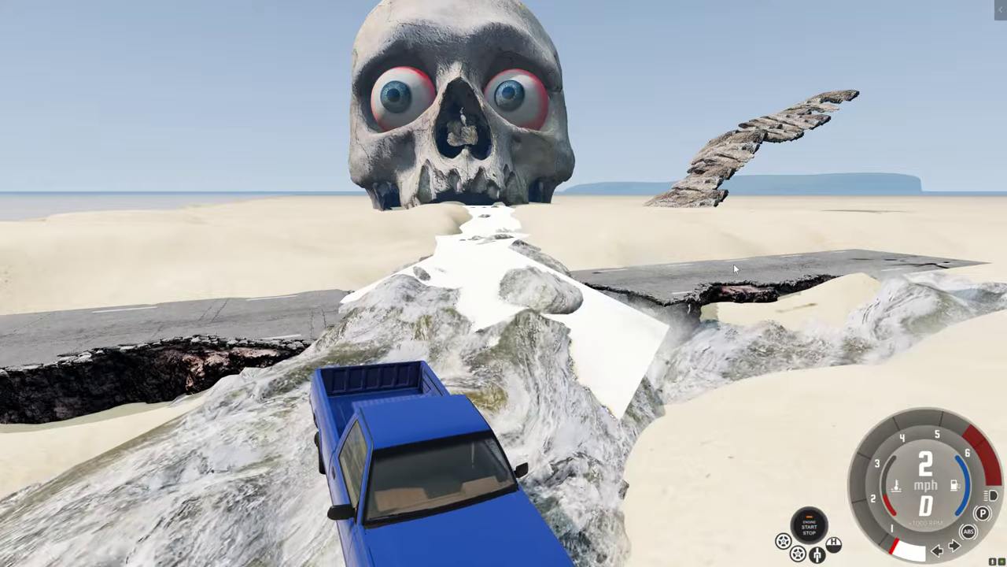
key("F11")
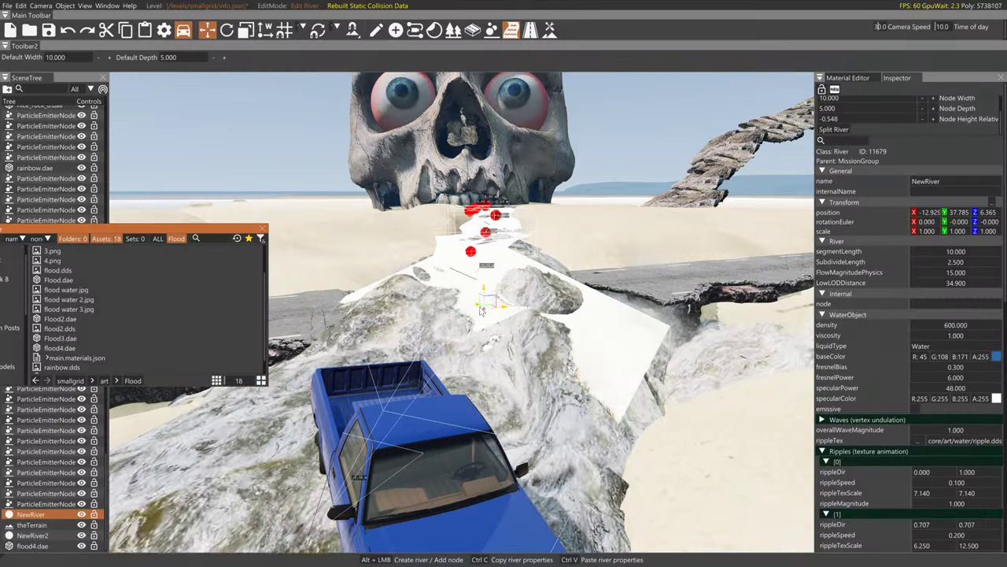
Reposition the NewRiver node on the flood4.dae crest and raise it to relative height -0.387
left_click(484, 307, "alt")
left_click(484, 308)
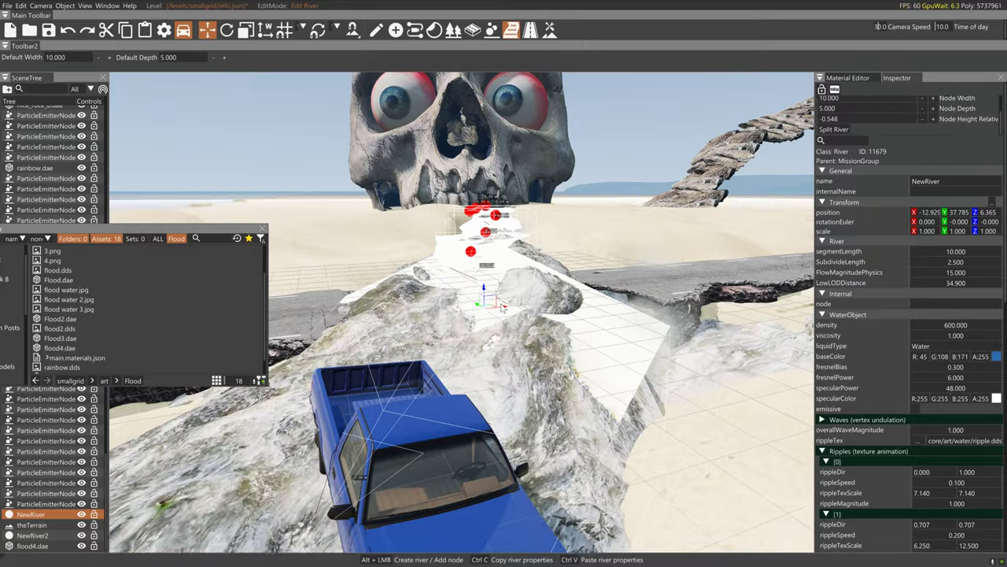
left_click_drag(484, 308, 485, 283)
key("s")
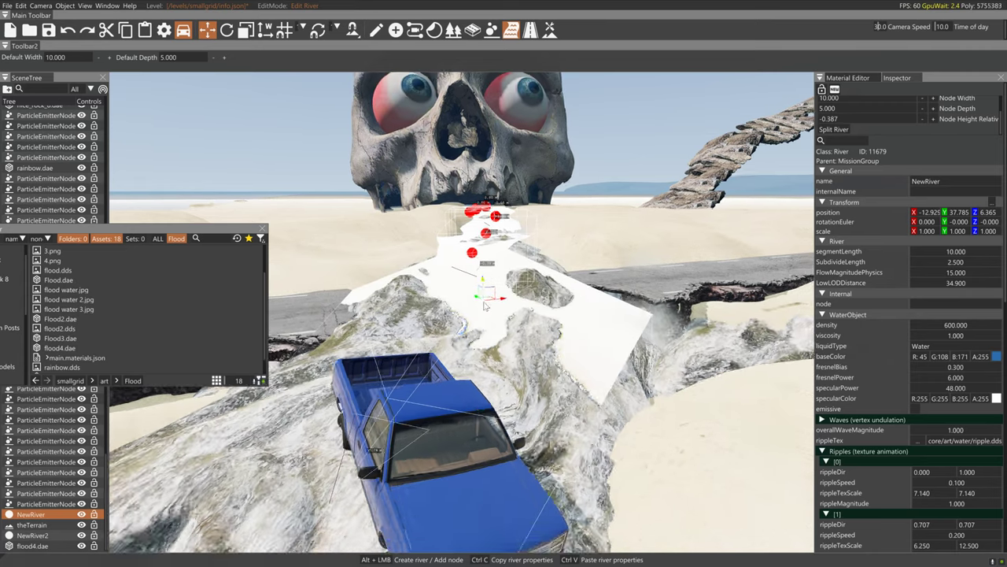
Select the NewRiver end node on the sand below flood4.dae and move it onto the lower slope at relative height -0.605
right_click_drag(492, 360, 526, 410)
left_click(396, 427)
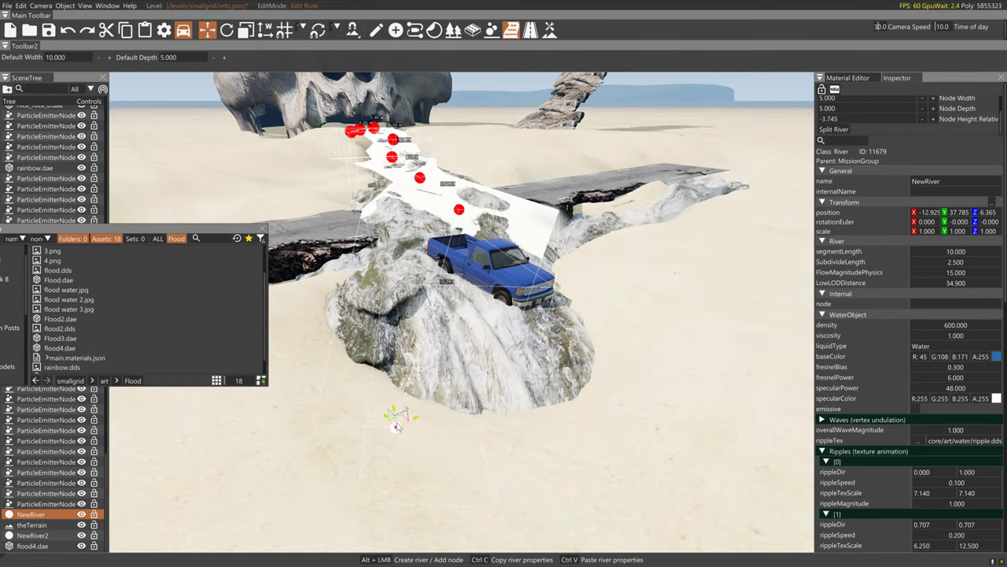
left_click(393, 380)
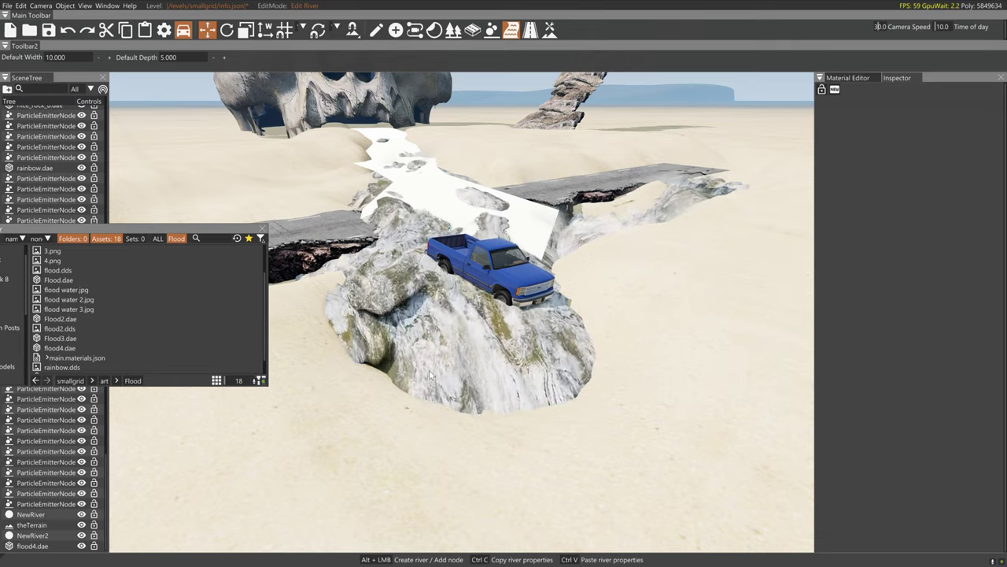
left_click(374, 442)
left_click(396, 425)
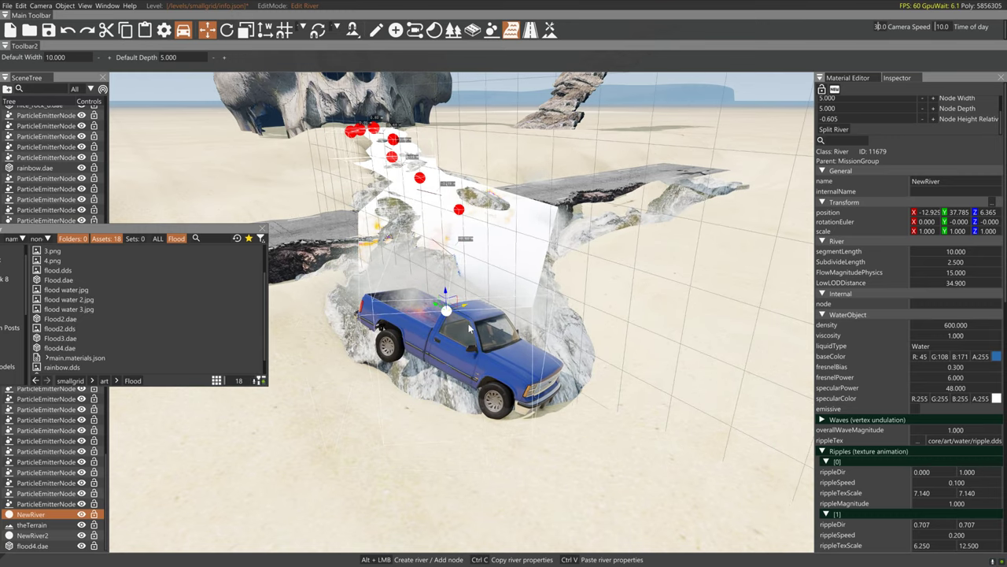
Add another NewRiver node on the sand beyond flood4.dae's foot and adjust its position to extend the river past the mesh
left_click_drag(500, 397, 621, 564)
key("ctrl+z")
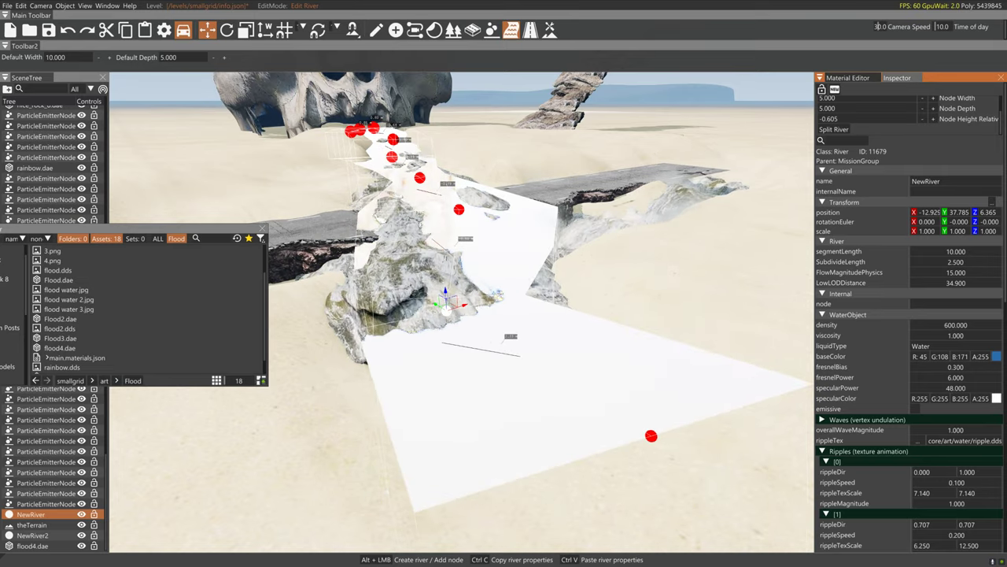
left_click(645, 538, "alt")
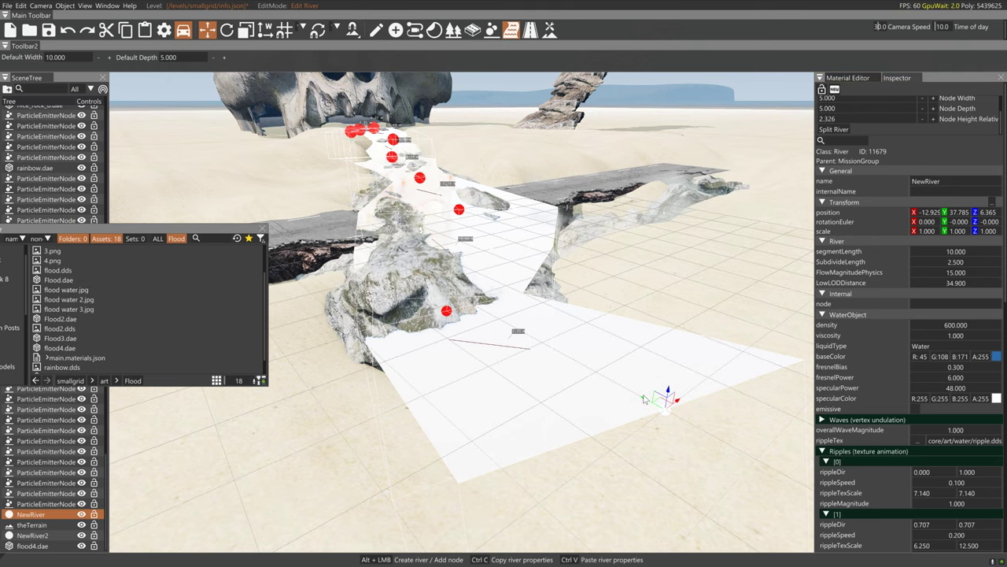
left_click(697, 454)
left_click(665, 410)
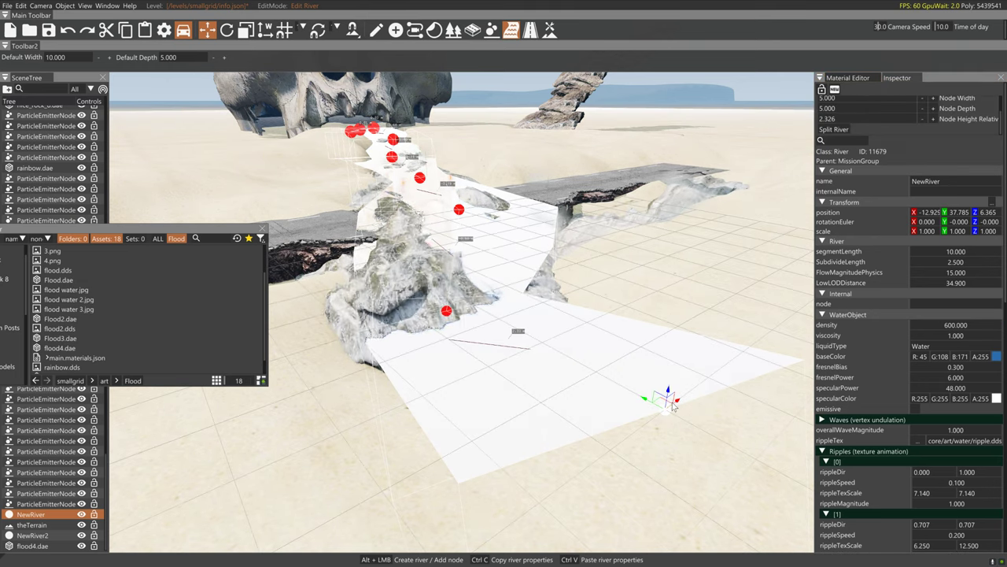
left_click_drag(671, 407, 640, 429)
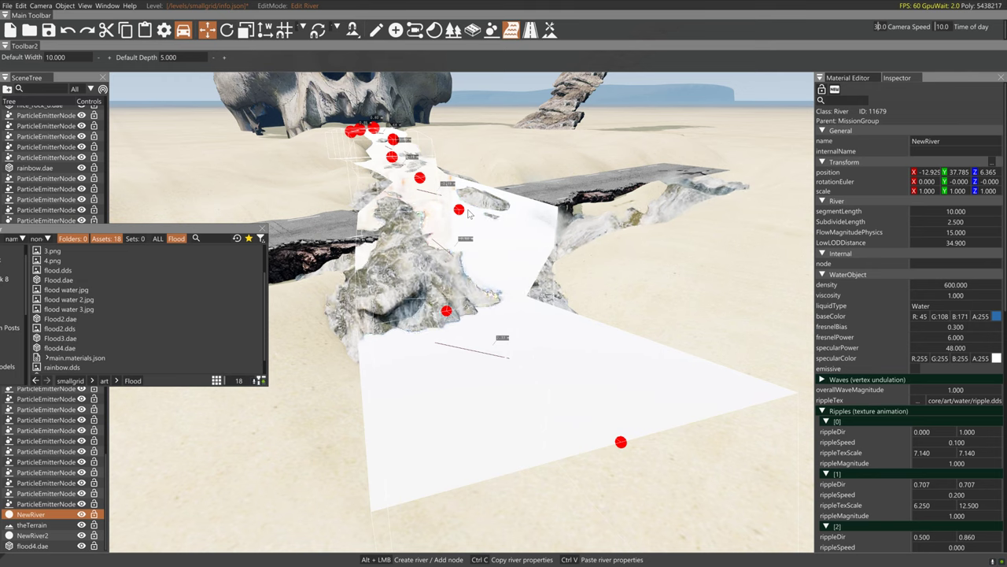
Turn off isRenderEnabled for NewRiver
left_click(459, 210)
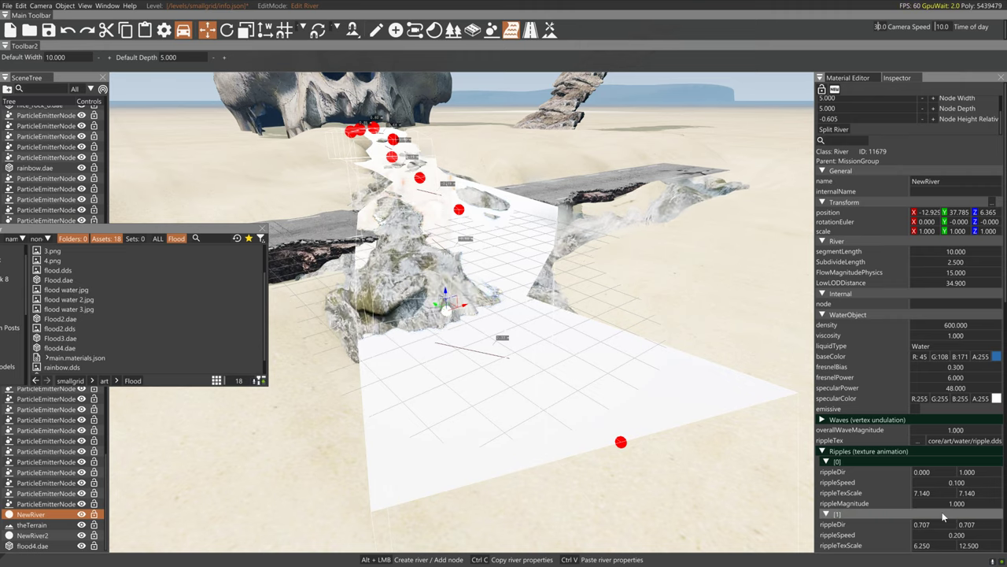
scroll(944, 516, "down", 10)
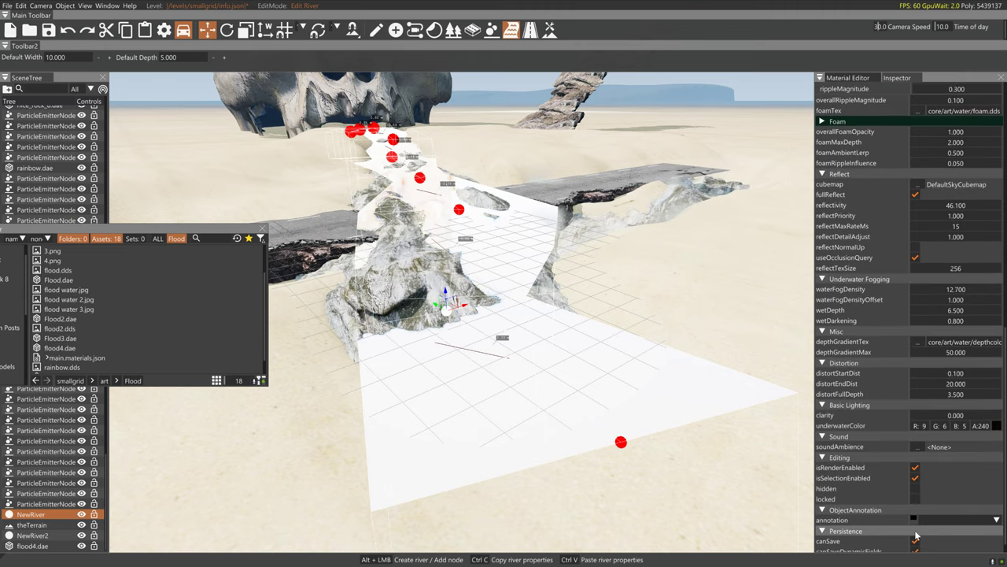
left_click(914, 468)
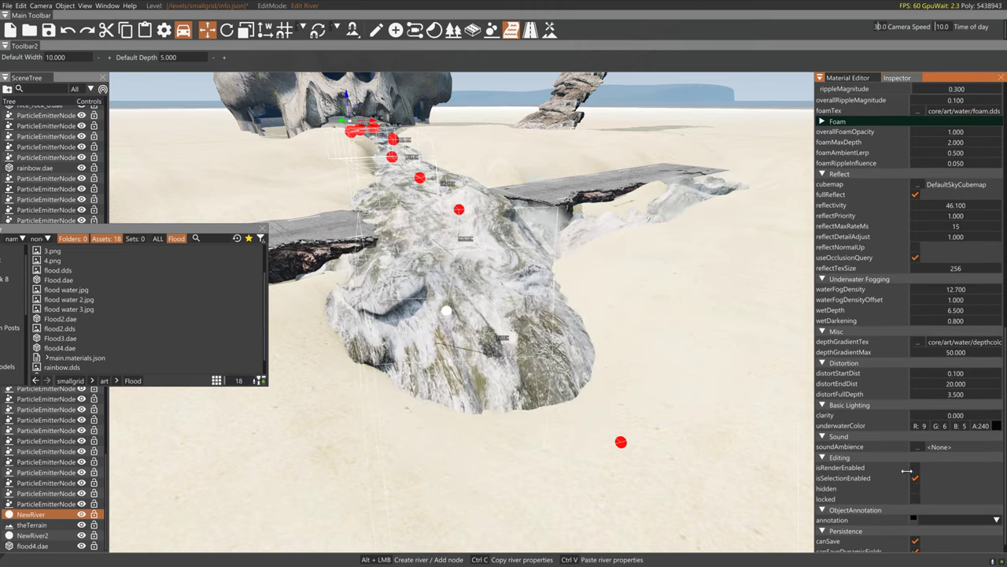
Leave the editor and test the truck by driving it along the broken road and across the flood, resetting it between runs
key("F11")
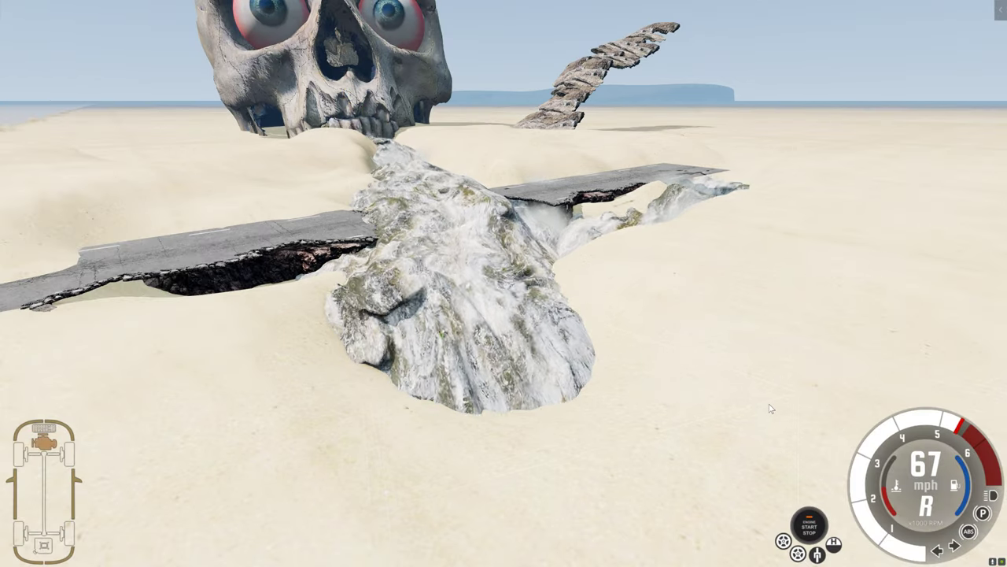
key("r")
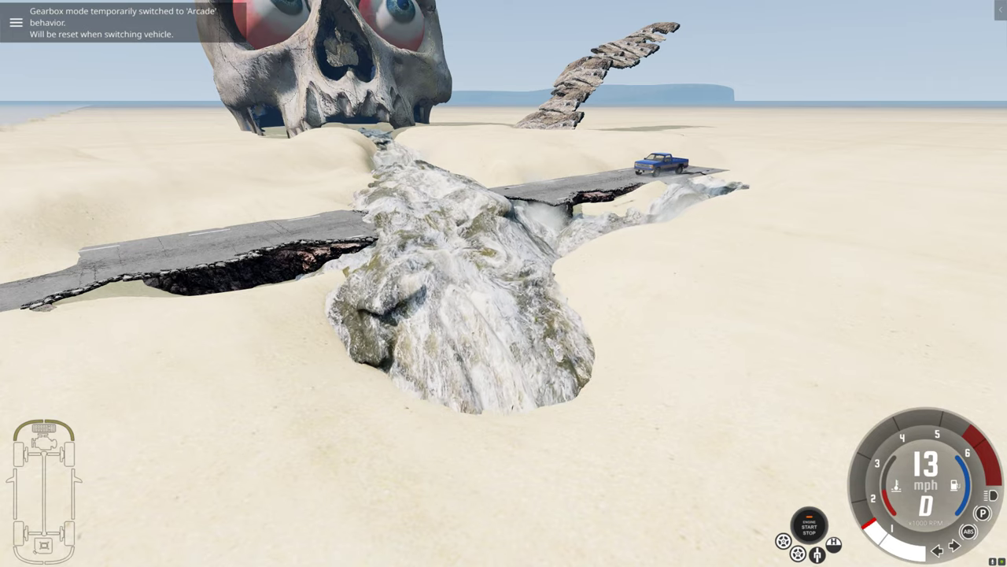
key("alt+Up")
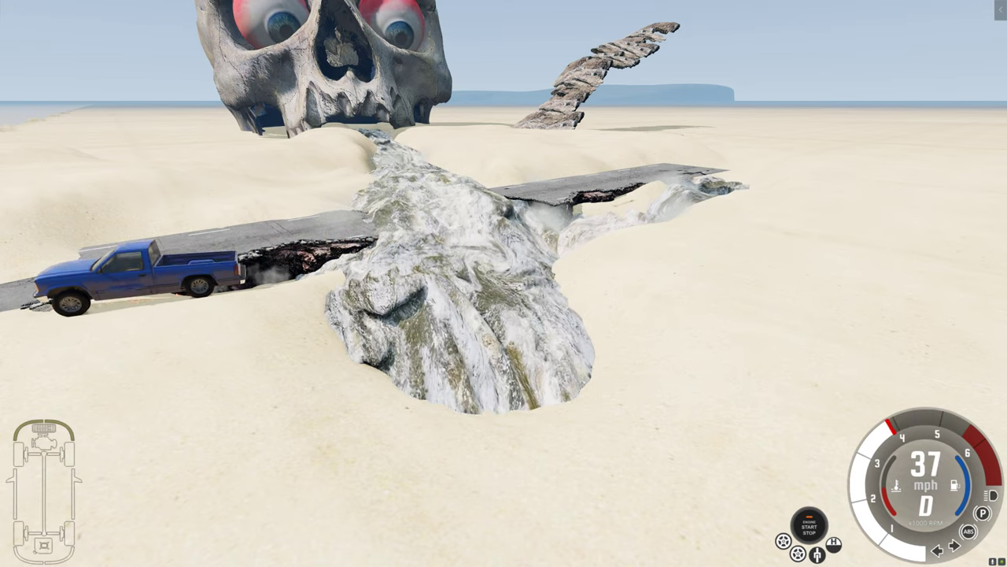
key("r")
key("alt+Up")
key("Up")
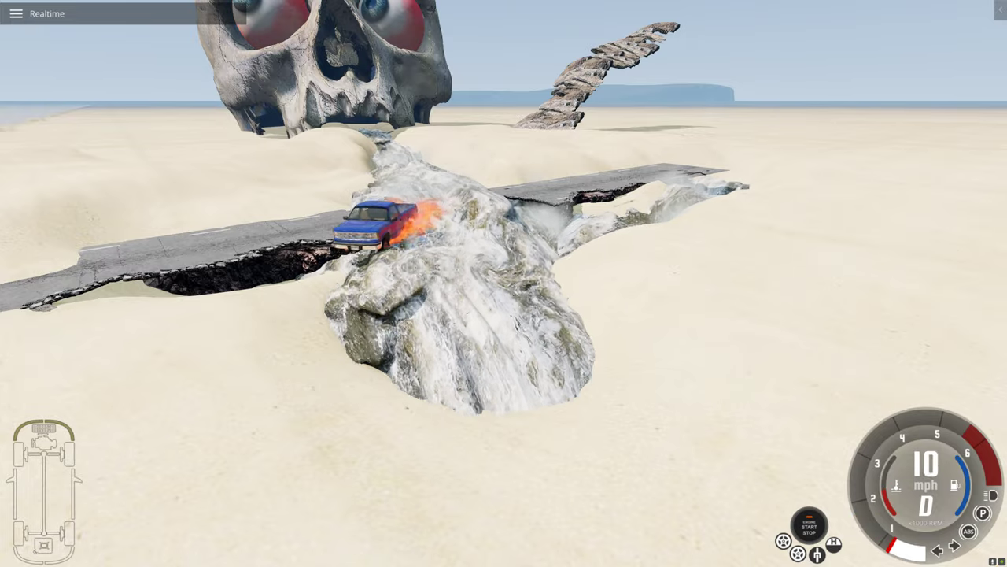
key("r")
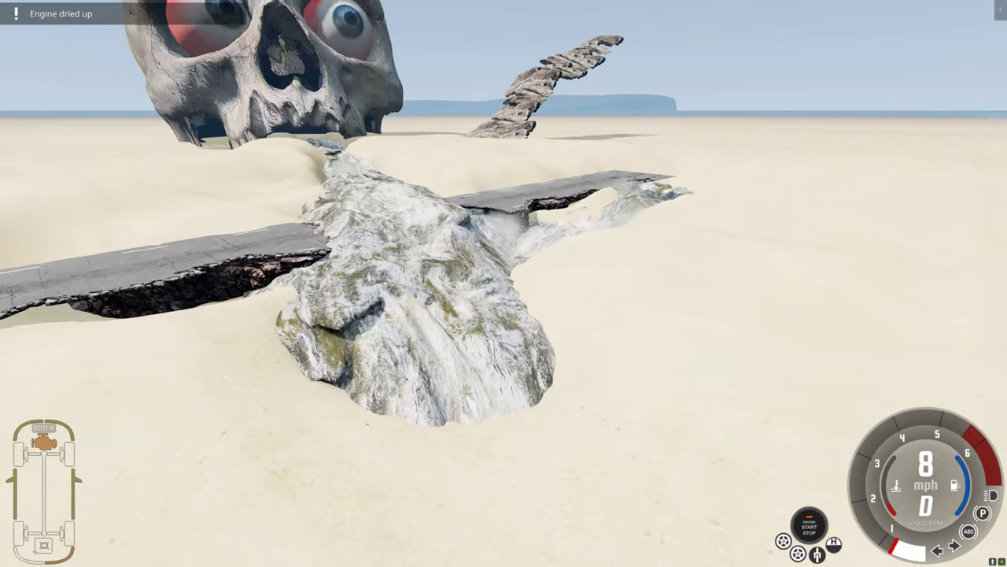
Go to the rainbow waterfall, return to the editor in object manipulation mode and select the large flood mesh there
key("c")
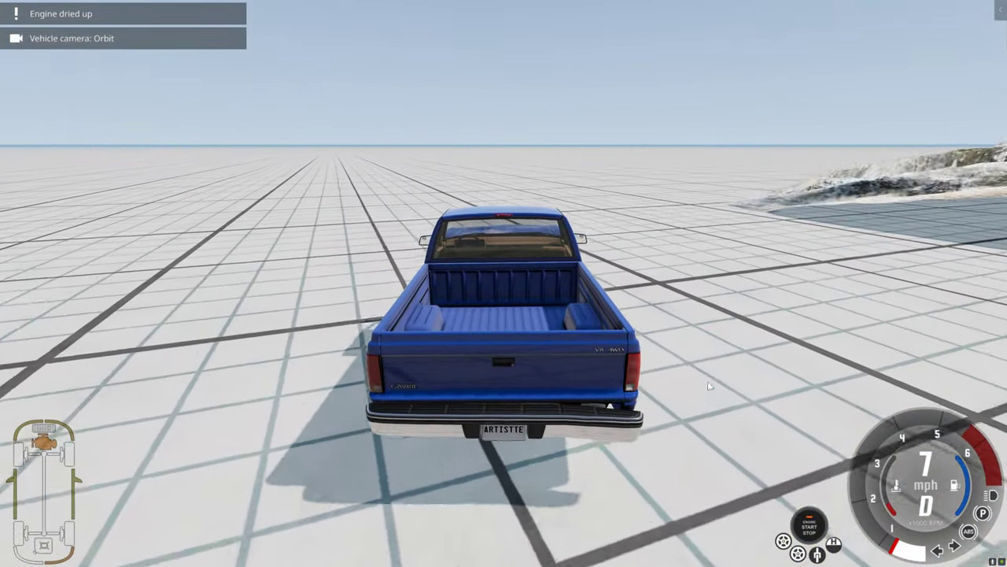
key("shift+c")
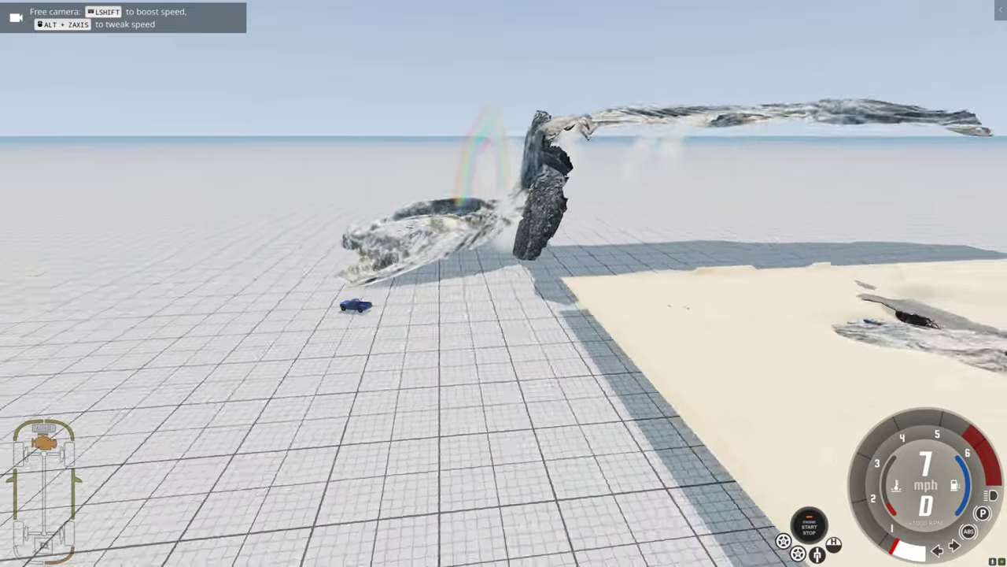
key("w")
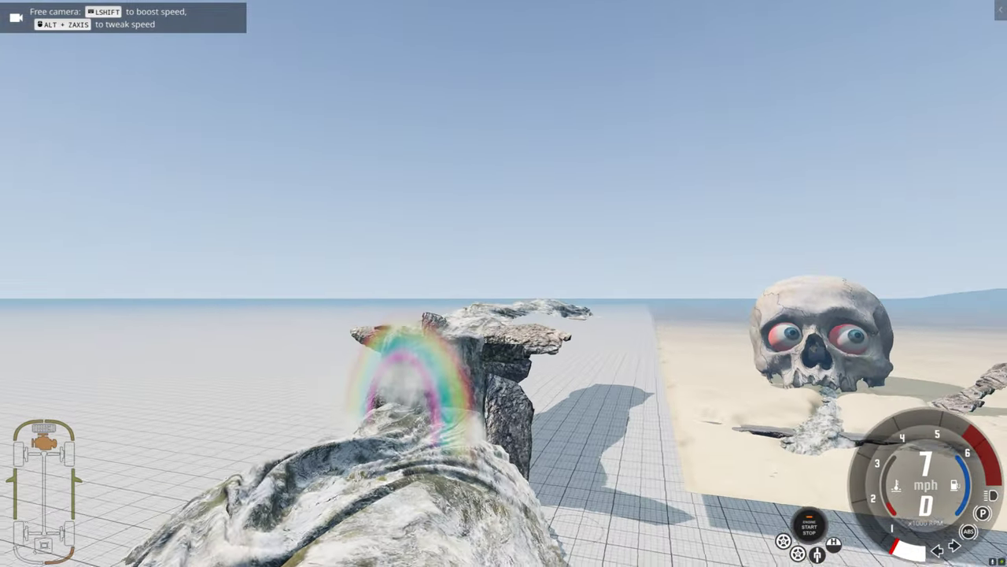
key("s")
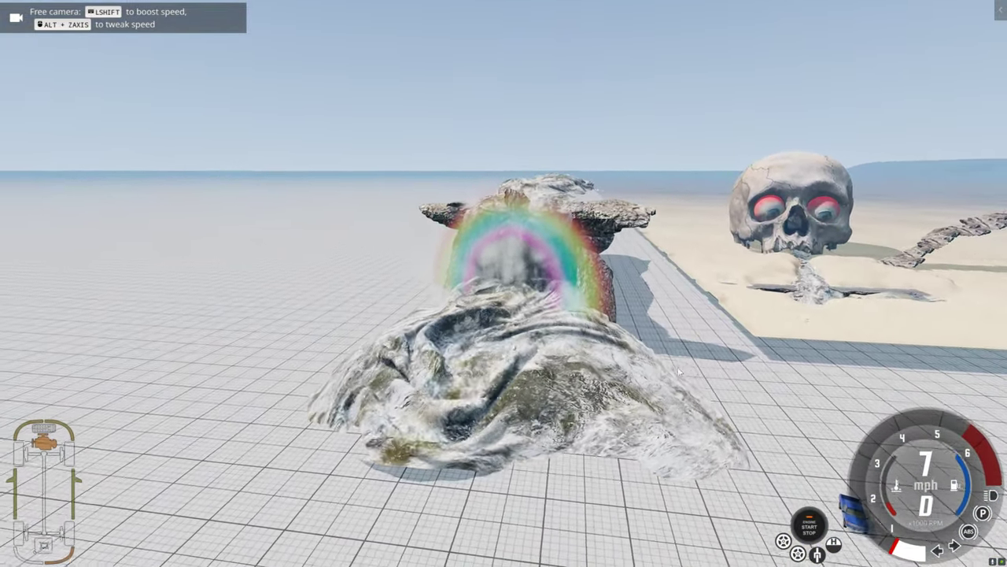
key("s")
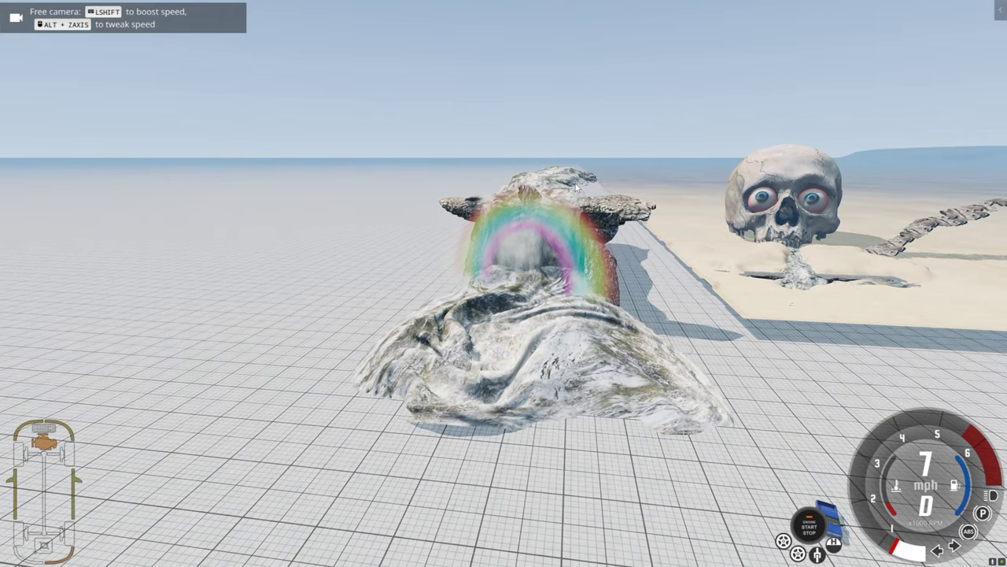
key("F11")
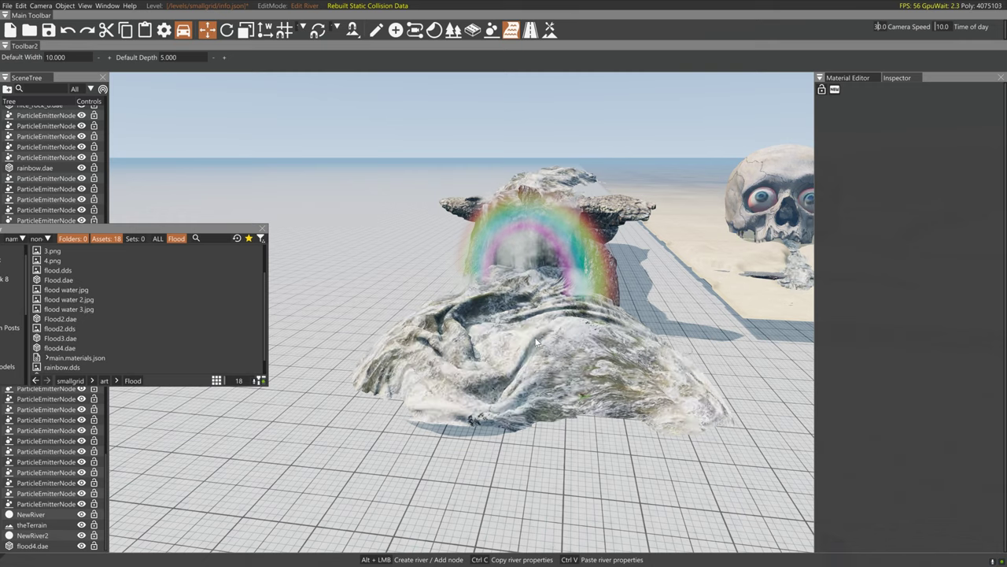
left_click(376, 30)
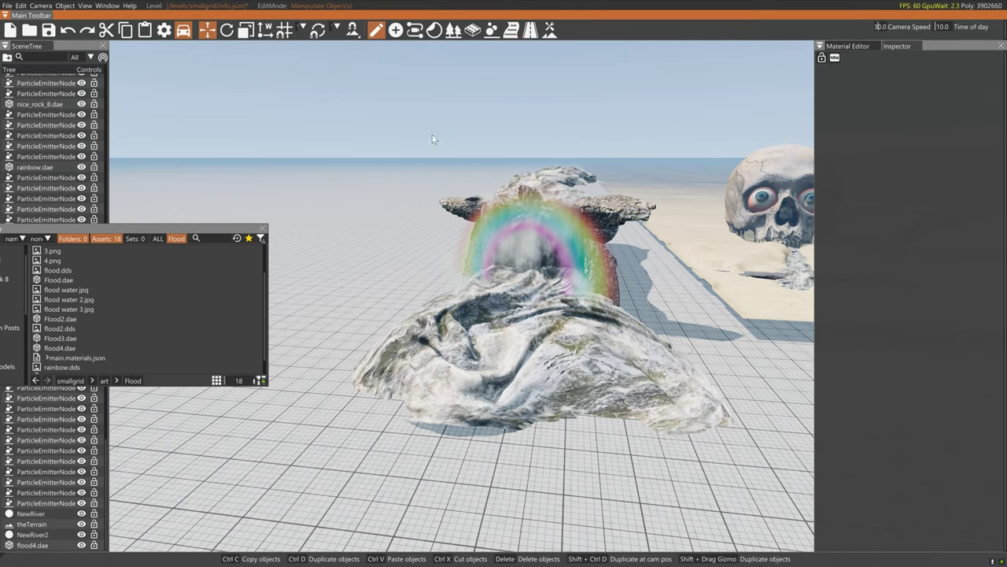
left_click(523, 253)
left_click(505, 231, "ctrl")
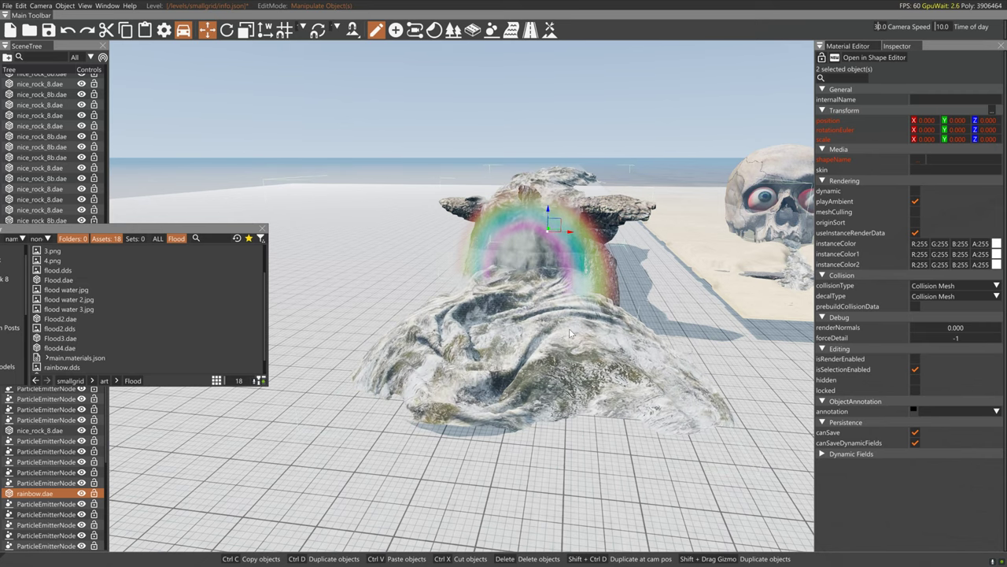
left_click(378, 236)
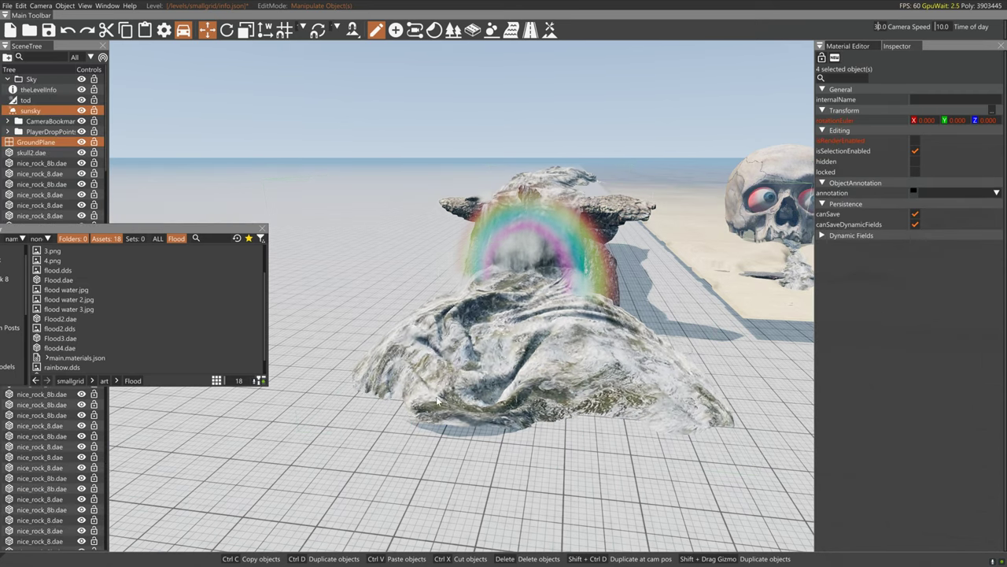
left_click(488, 331)
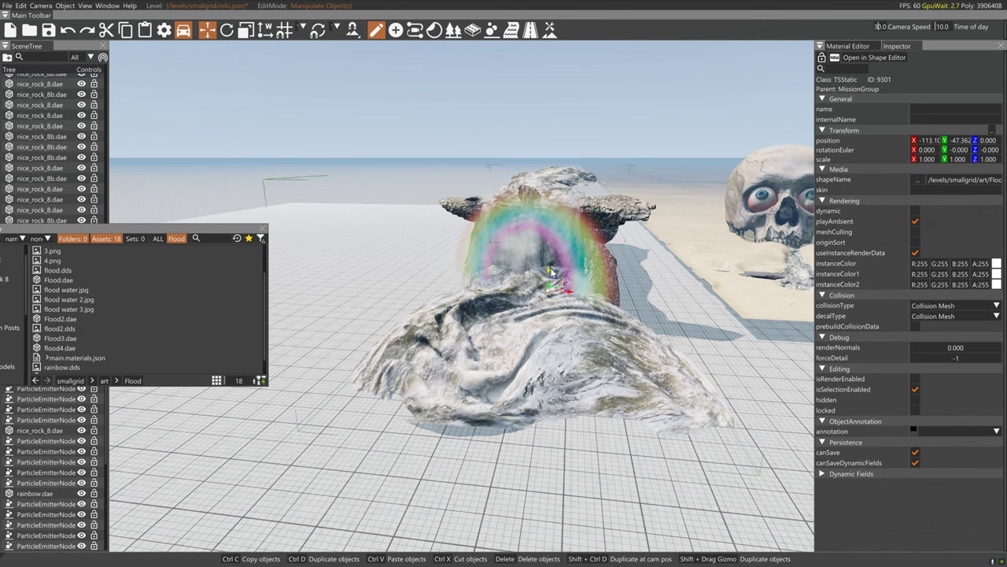
Move the flood mesh from the rainbow waterfall over to the skull, to about X -4.4, Y 78.6, Z 11.3
left_click_drag(551, 271, 814, 168)
right_click_drag(708, 236, 244, 189)
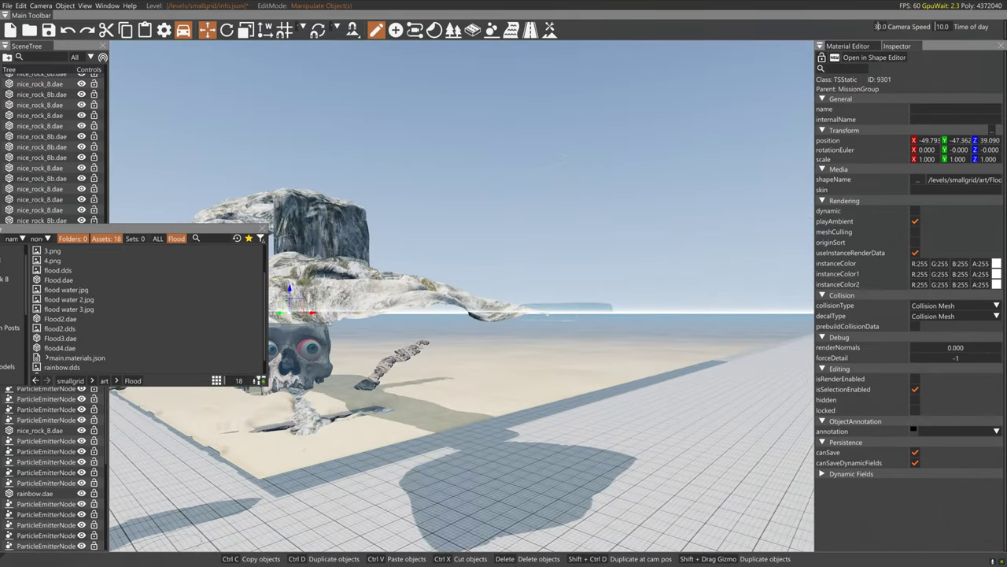
right_click_drag(635, 290, 409, 346)
key("w")
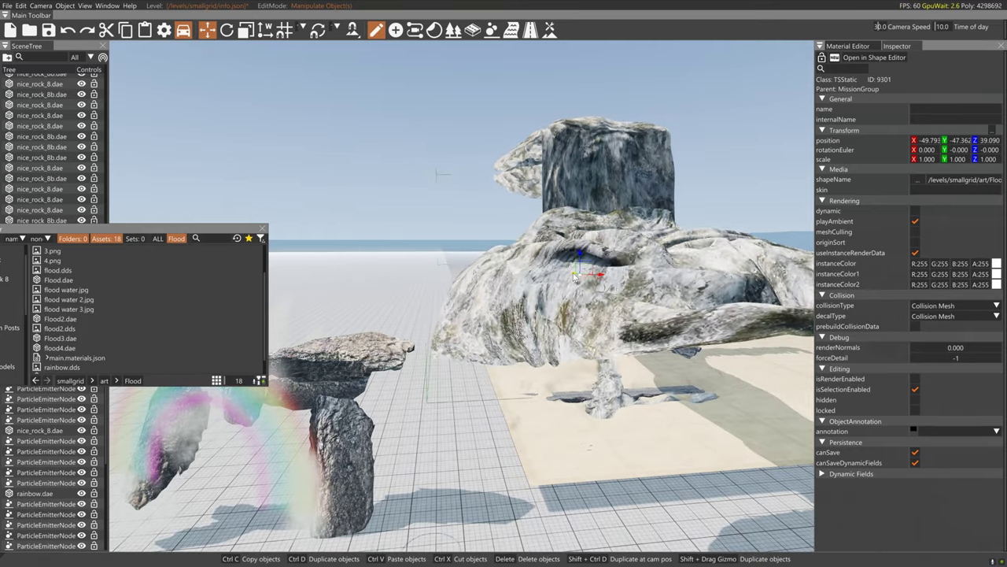
left_click_drag(575, 276, 532, 116)
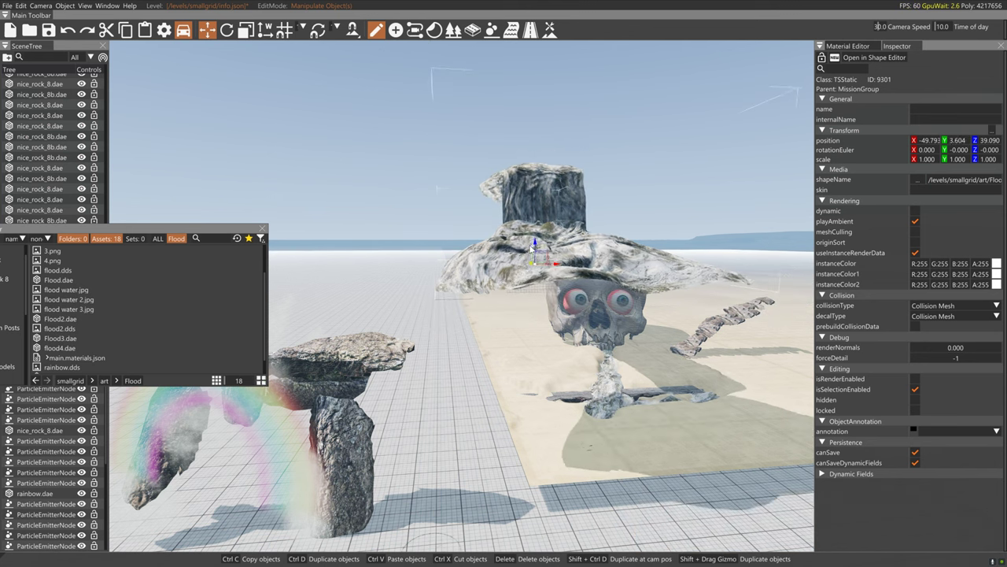
left_click_drag(531, 249, 604, 322)
right_click_drag(622, 331, 492, 301)
key("a")
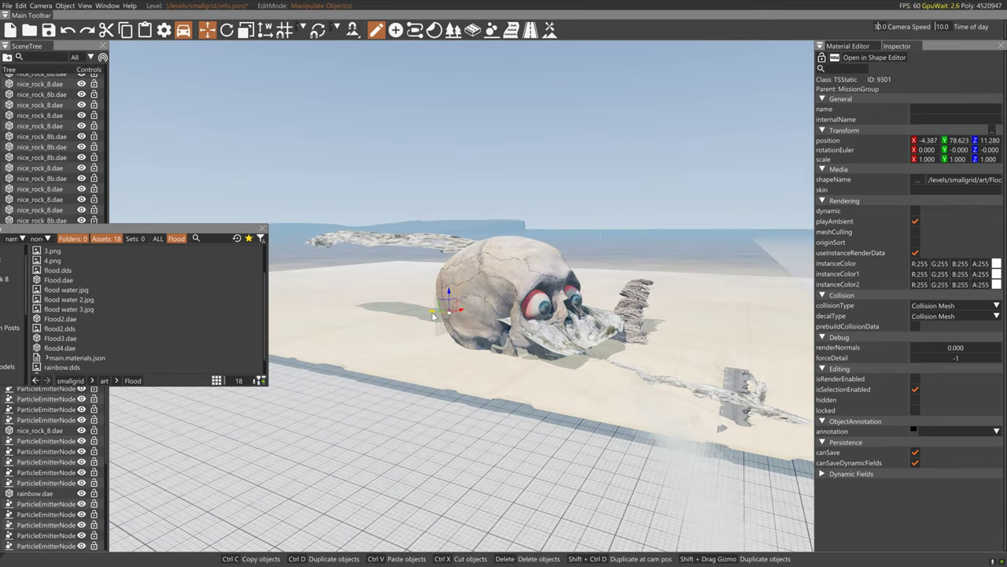
Bring the flood mesh forward and lower it into the skull's face, at about X -14.67, Y 38.6, Z -11.13
left_click_drag(432, 317, 527, 333)
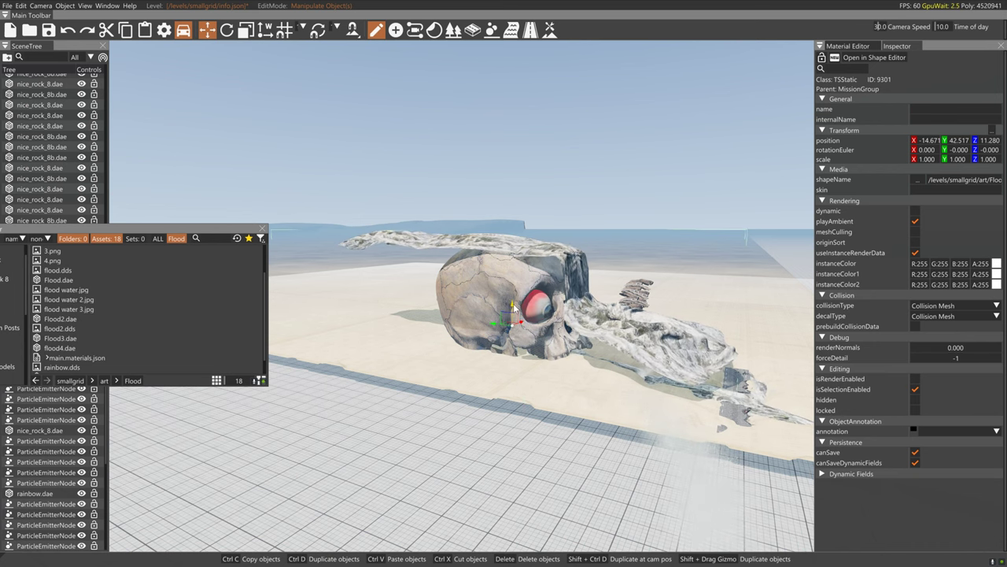
left_click_drag(513, 309, 534, 357)
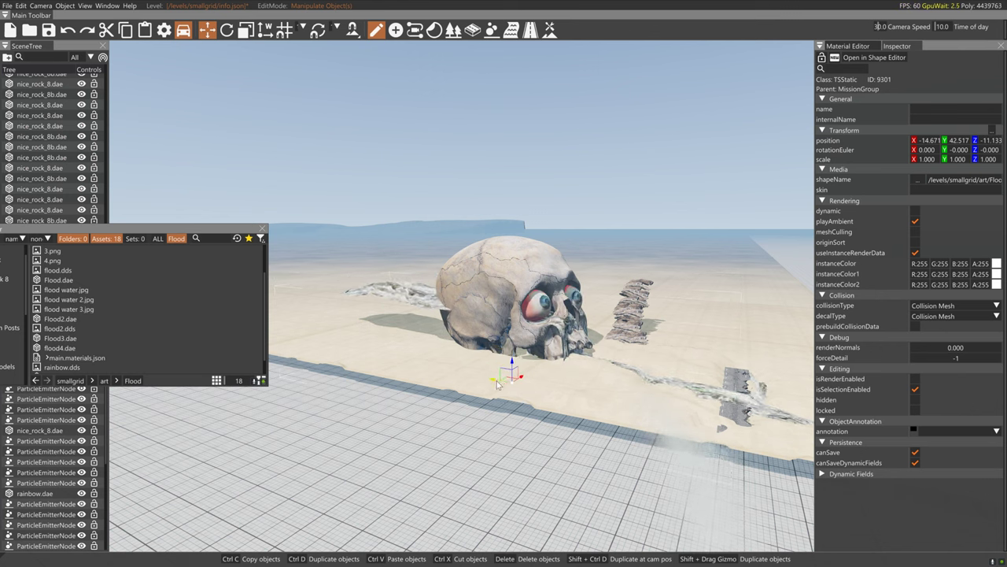
left_click_drag(498, 383, 508, 384)
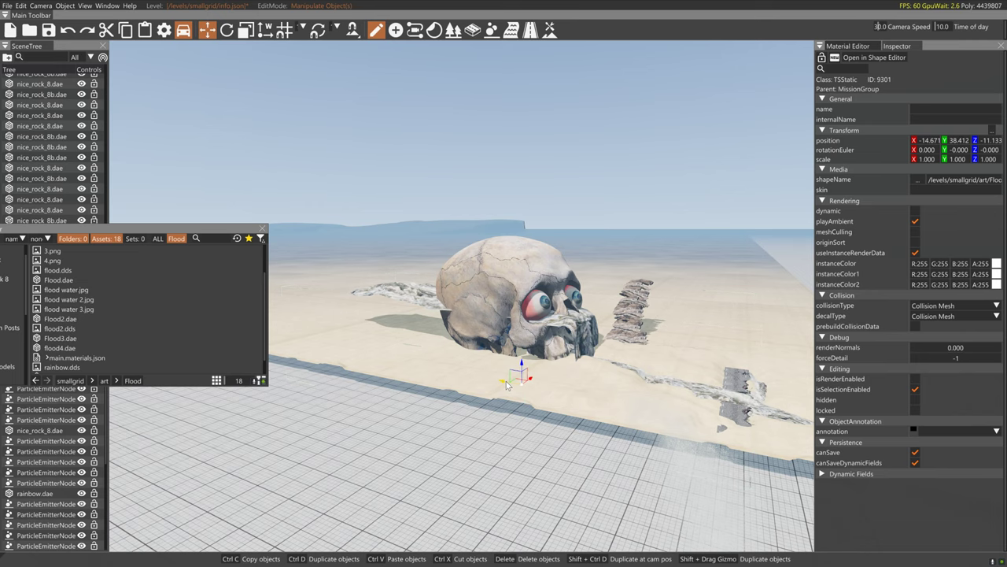
key("d")
right_click_drag(551, 381, 610, 350)
key("w")
key("s")
key("d")
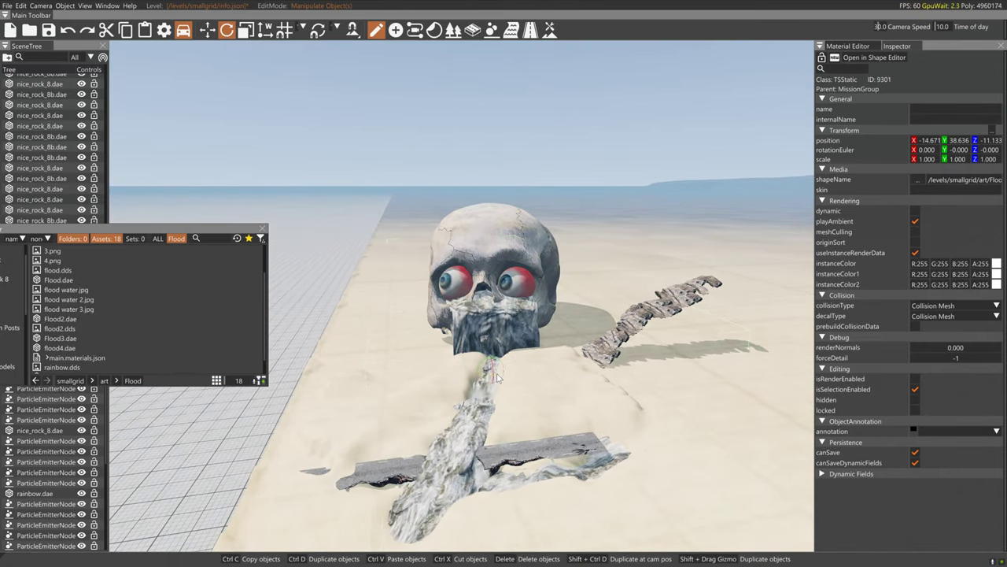
Shift the flood mesh at the skull to about X -9.65 and rotate it around Z to about 14.16
mouse_move(493, 370)
left_mouse_down()
mouse_move(495, 379)
mouse_move(527, 369)
mouse_move(510, 379)
left_mouse_up()
key("1")
key("2")
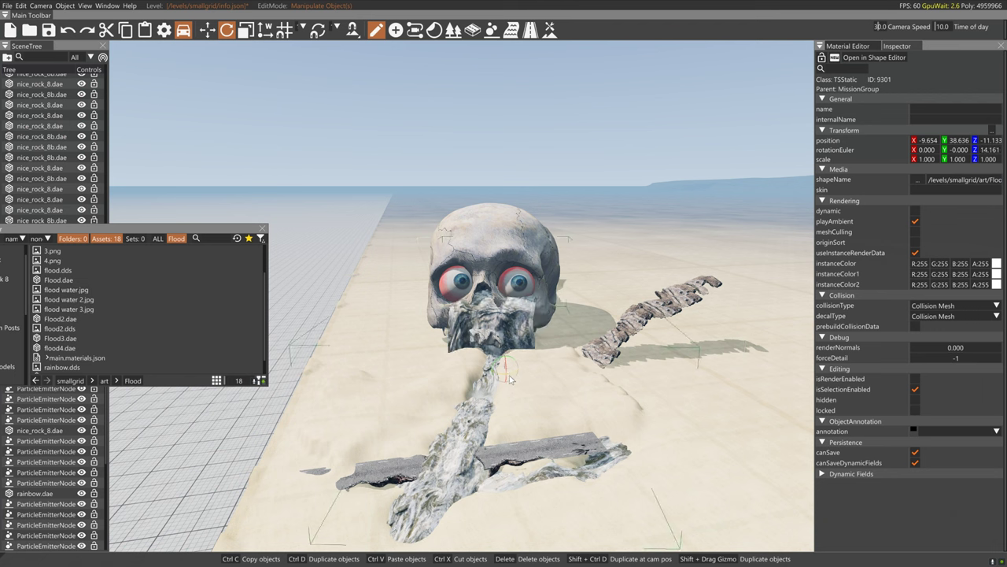
key("1")
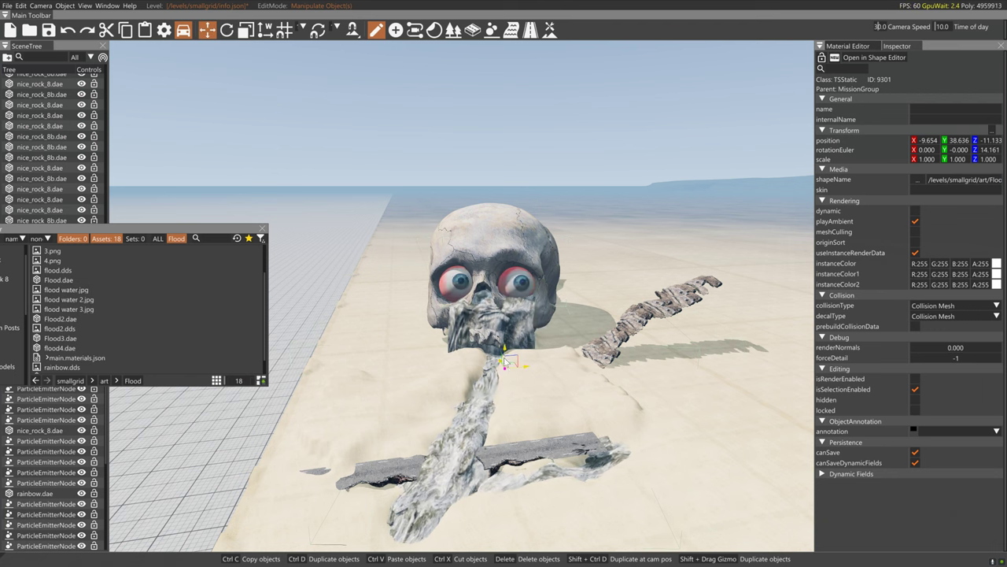
Raise the skull to about Z -9.69 and shift it sideways to about X -13.43
left_click(497, 337)
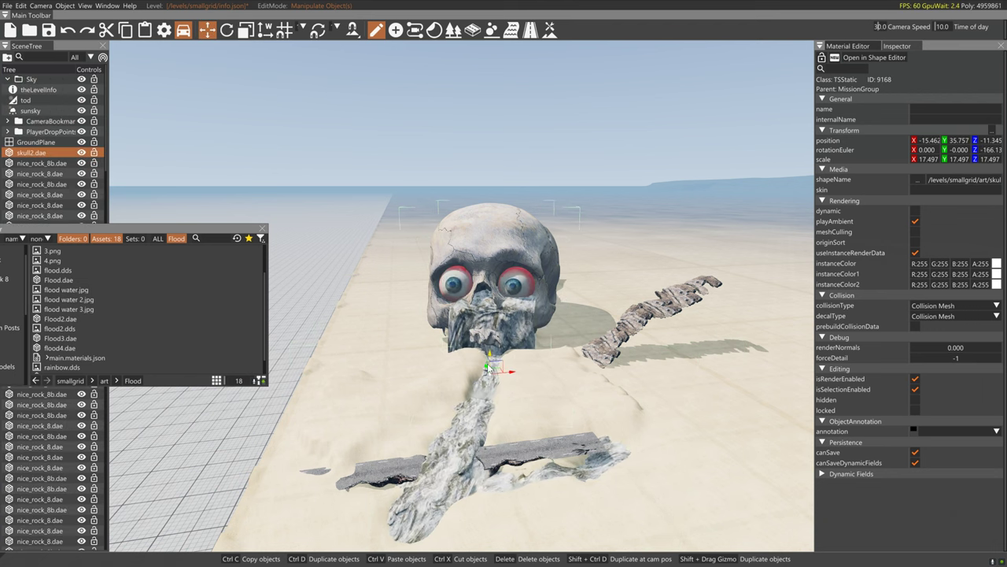
left_click_drag(487, 367, 495, 363)
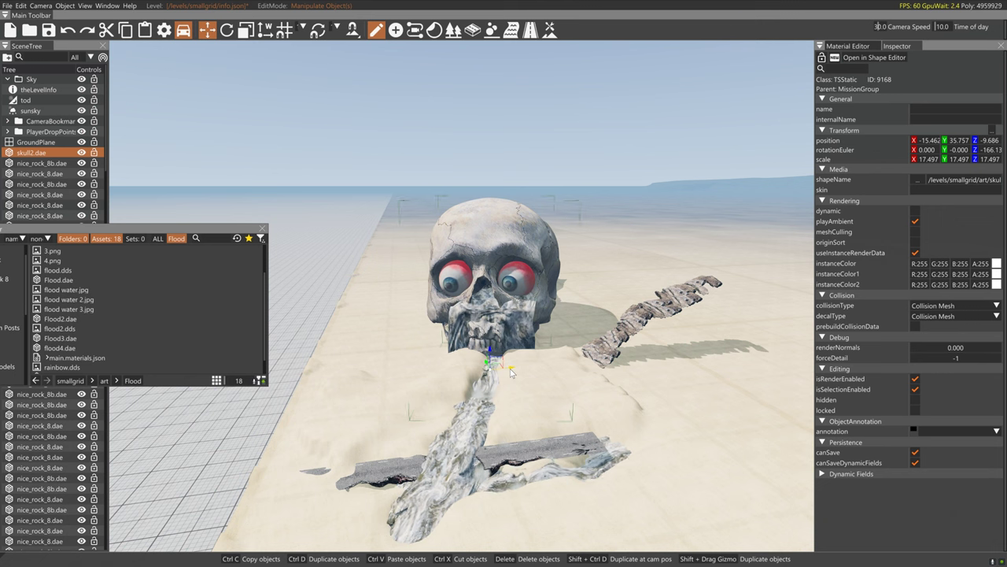
left_click_drag(510, 373, 516, 371)
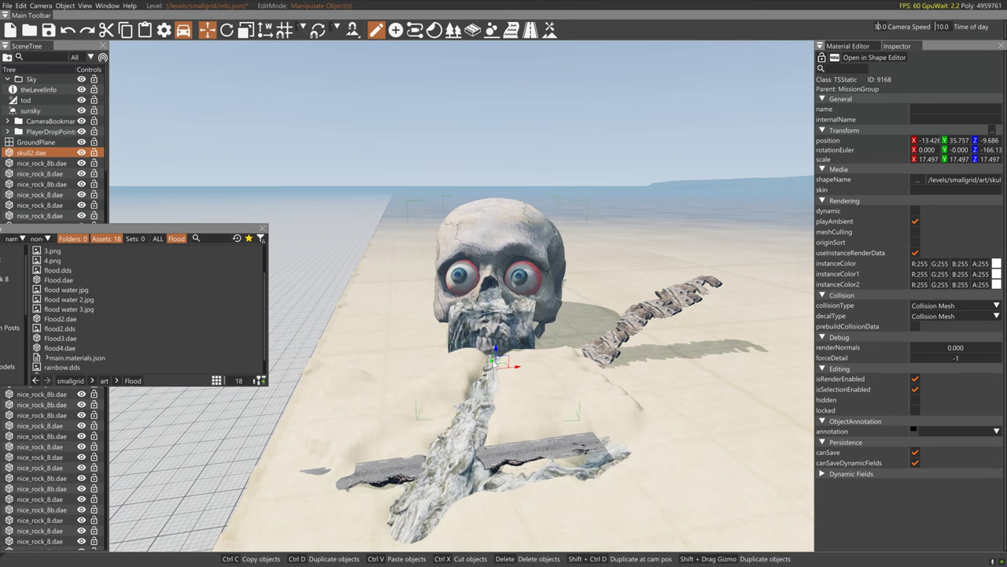
left_click(580, 228)
left_click_drag(581, 220, 568, 165)
Raise the terrain into a mound on the left side of the skull with a size 24 brush at pressure 100
left_click(550, 34)
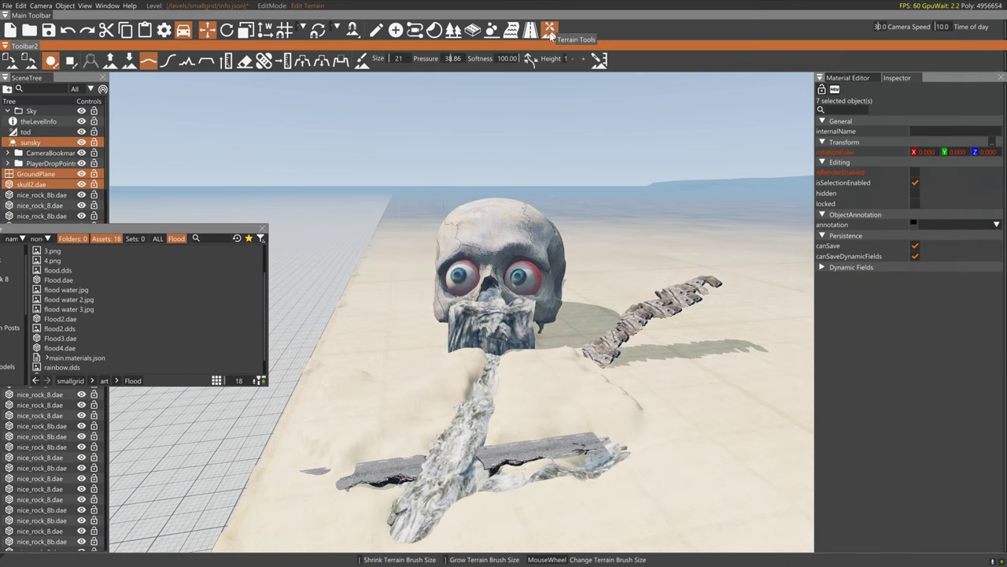
left_click(111, 59)
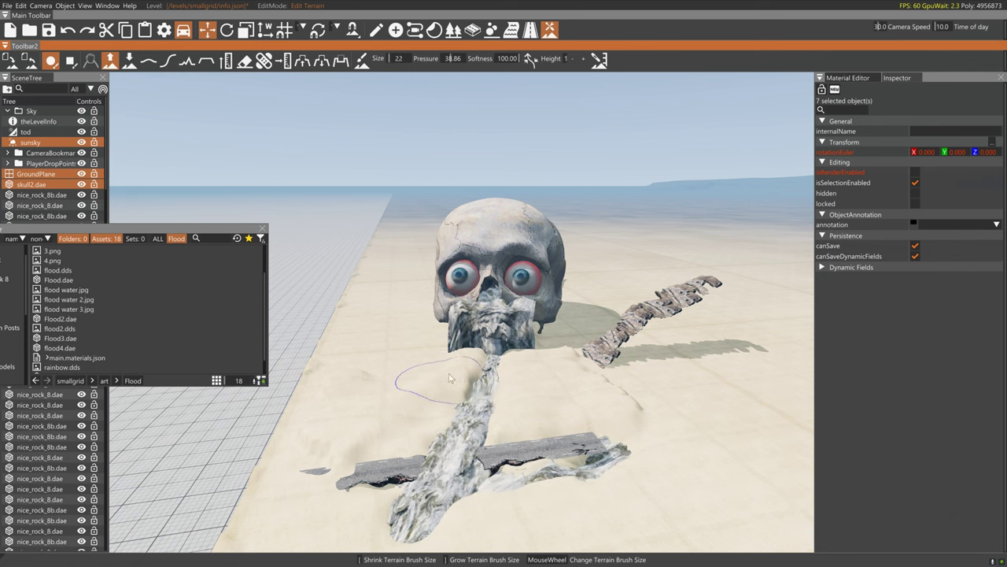
scroll(441, 385, "up", 2)
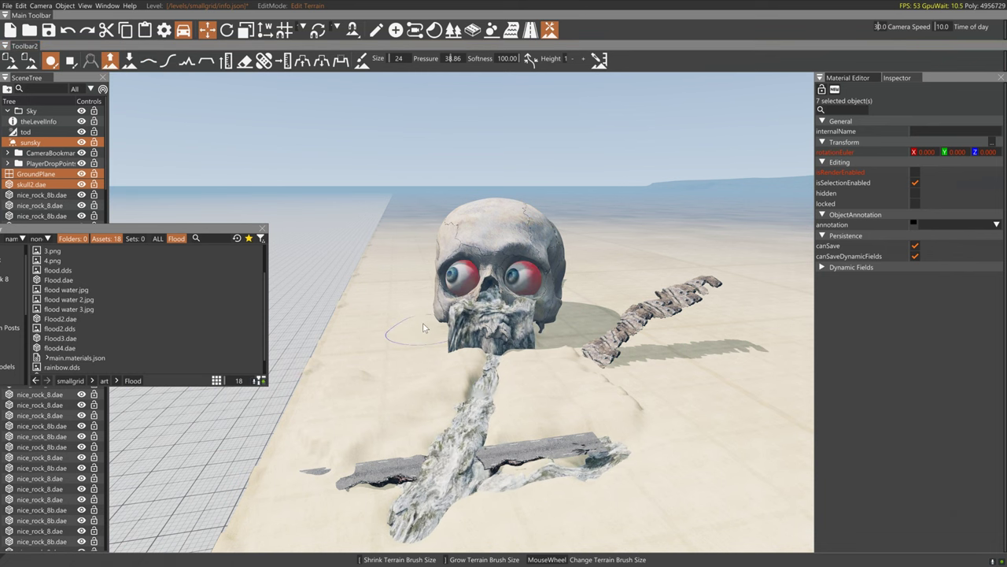
left_click_drag(454, 59, 491, 60)
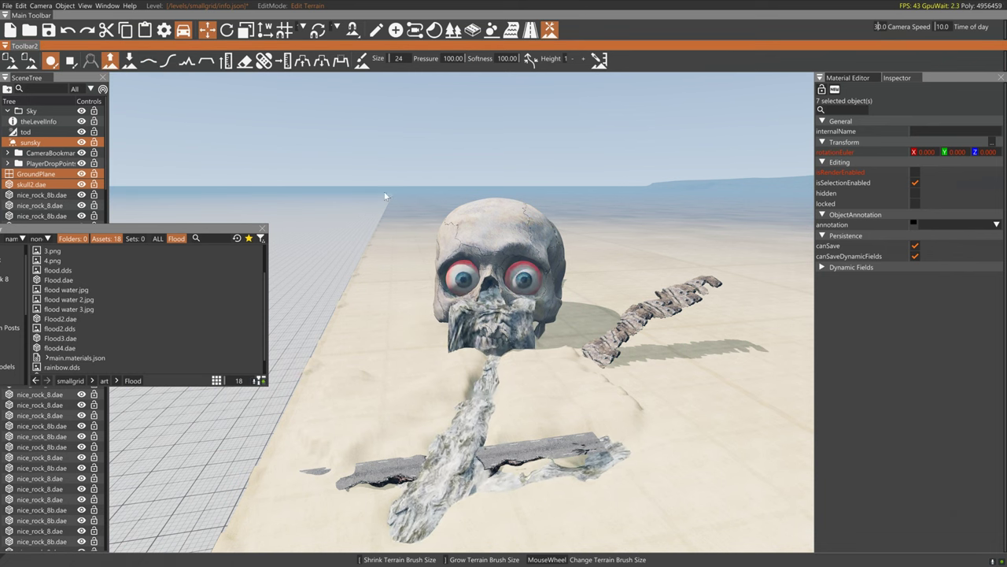
left_click(418, 312)
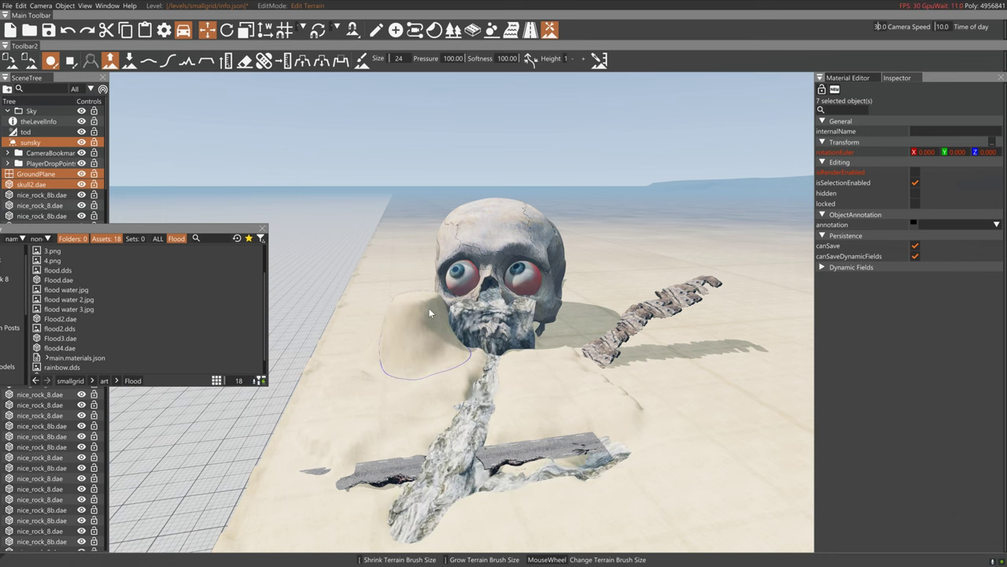
Raise a mound on the skull's right side with a size 25 brush and build up the left mound further
scroll(436, 330, "down", 11)
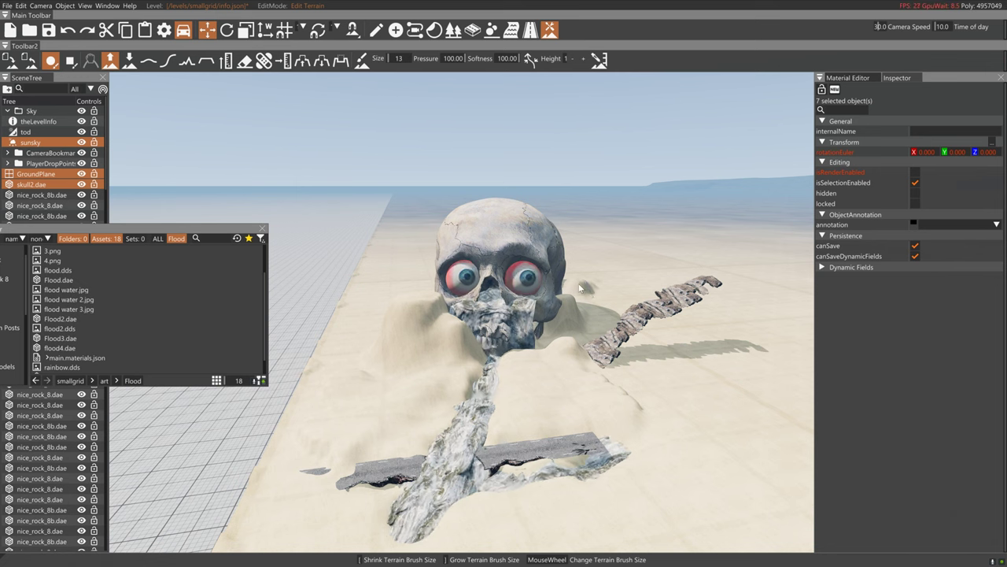
scroll(589, 258, "up", 7)
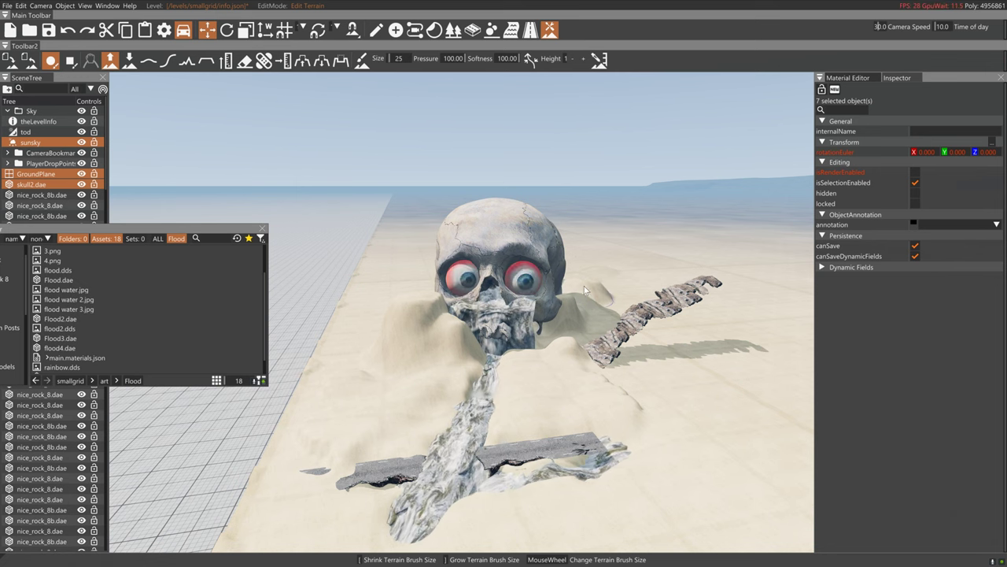
mouse_move(584, 285)
left_mouse_down()
mouse_move(576, 324)
mouse_move(589, 316)
mouse_move(574, 321)
mouse_move(559, 304)
left_mouse_up()
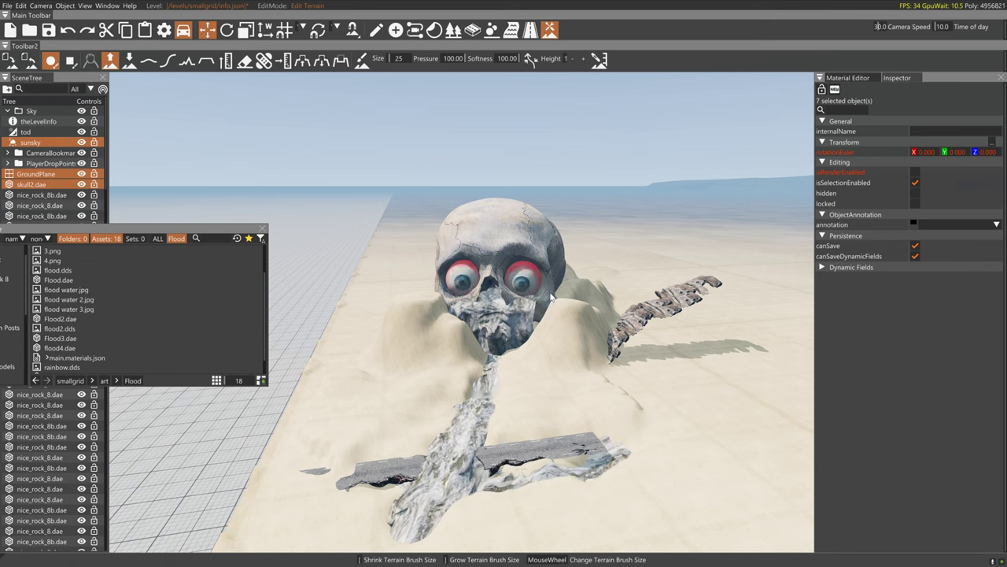
left_click_drag(550, 309, 550, 286)
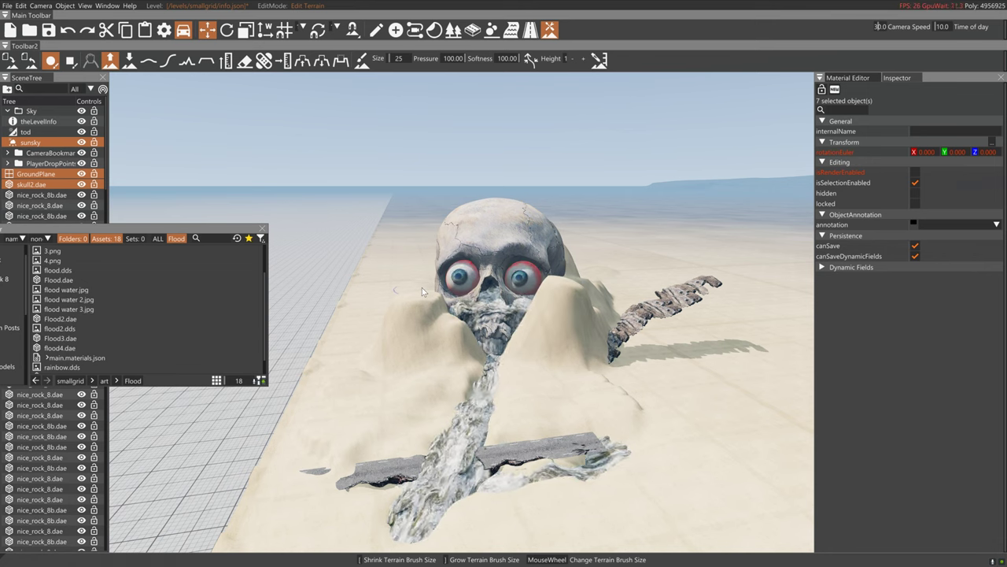
left_click_drag(422, 288, 425, 277)
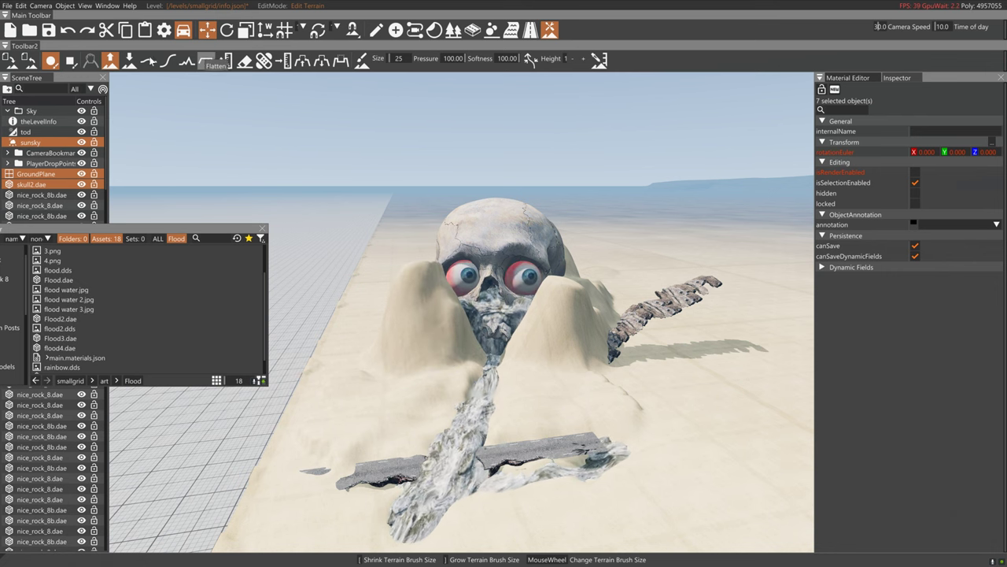
Smooth the mounds around the skull, and lower the sand below its mouth with a size 16 brush to uncover the stream
left_click(148, 61)
mouse_move(428, 264)
left_mouse_down()
mouse_move(428, 290)
mouse_move(419, 287)
mouse_move(429, 310)
left_mouse_up()
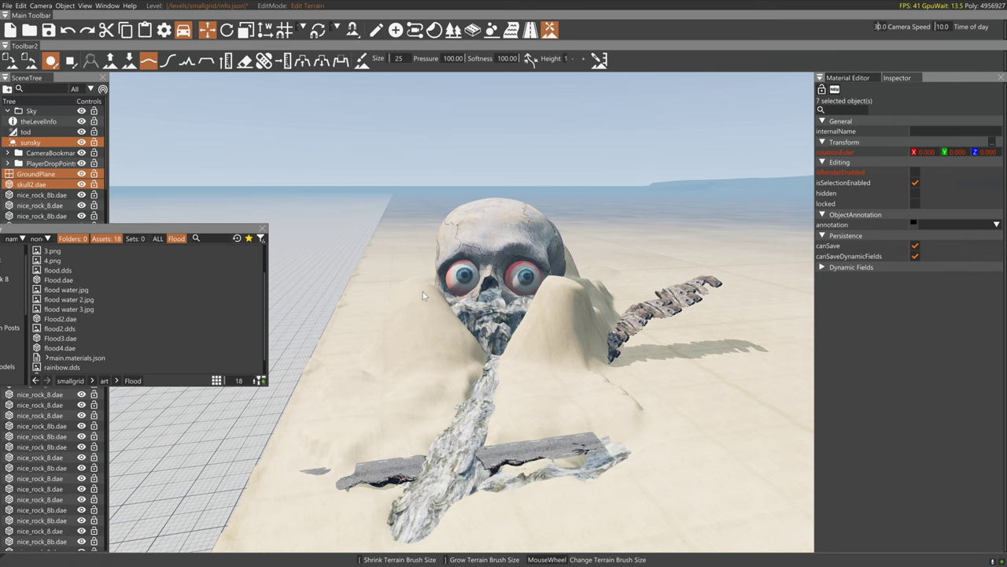
mouse_move(543, 317)
left_mouse_down()
mouse_move(563, 294)
mouse_move(494, 338)
mouse_move(472, 378)
mouse_move(489, 328)
left_mouse_up()
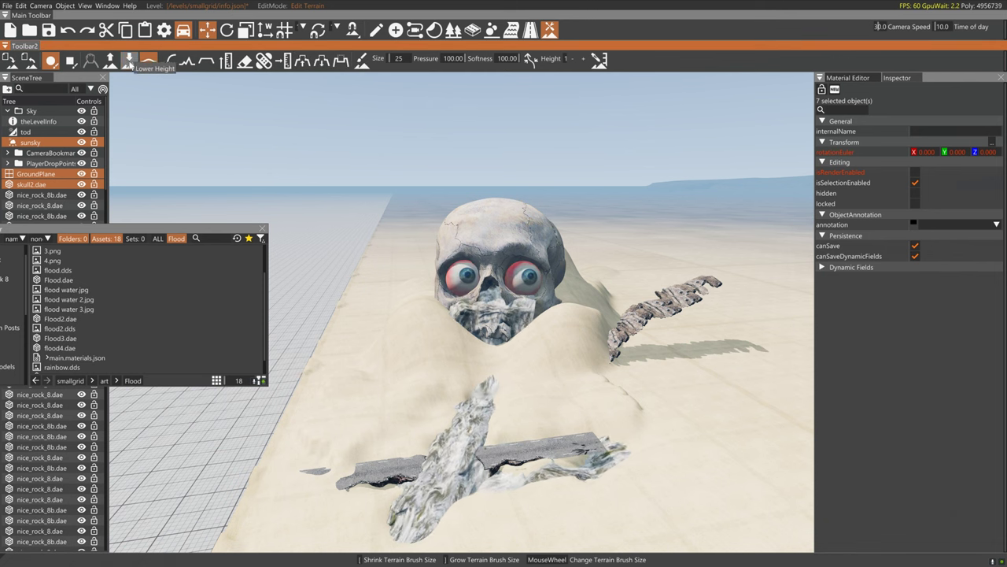
scroll(517, 350, "down", 9)
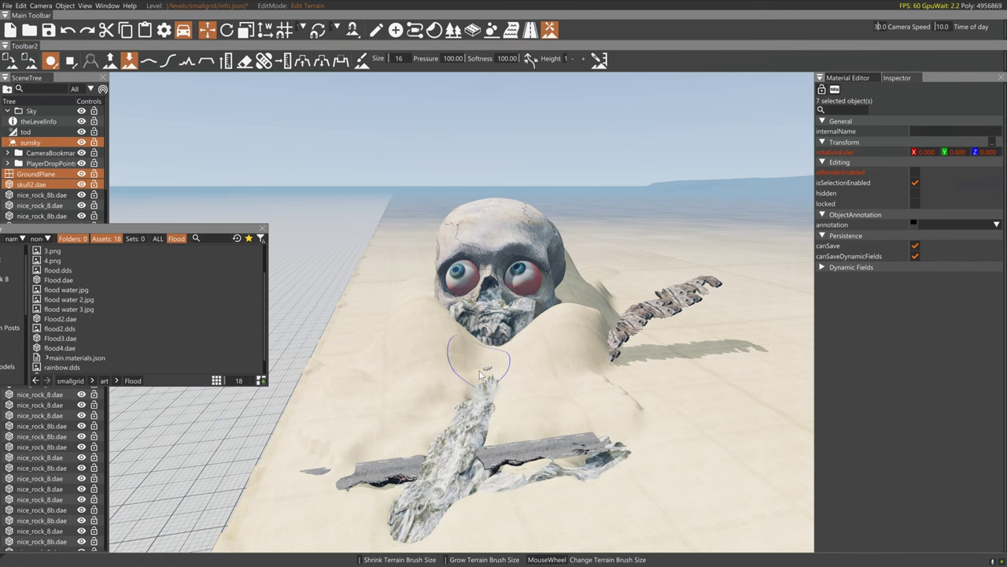
mouse_move(482, 376)
left_mouse_down()
mouse_move(498, 359)
mouse_move(498, 385)
mouse_move(492, 356)
mouse_move(511, 347)
left_mouse_up()
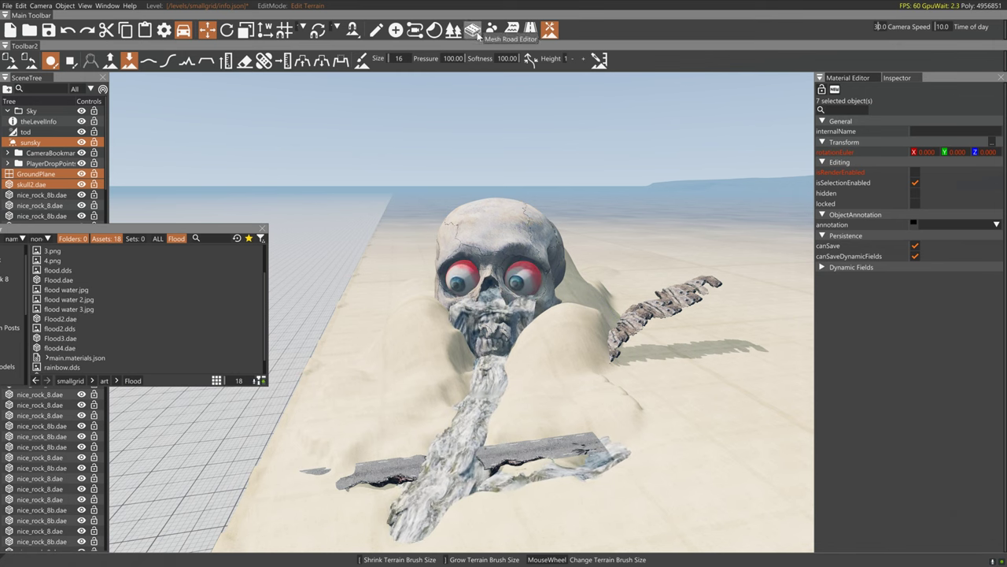
Place a particle emitter where the skull's waterfall meets the stream, at about X -19.79, Y 11.46, Z 5.99
left_click(496, 33)
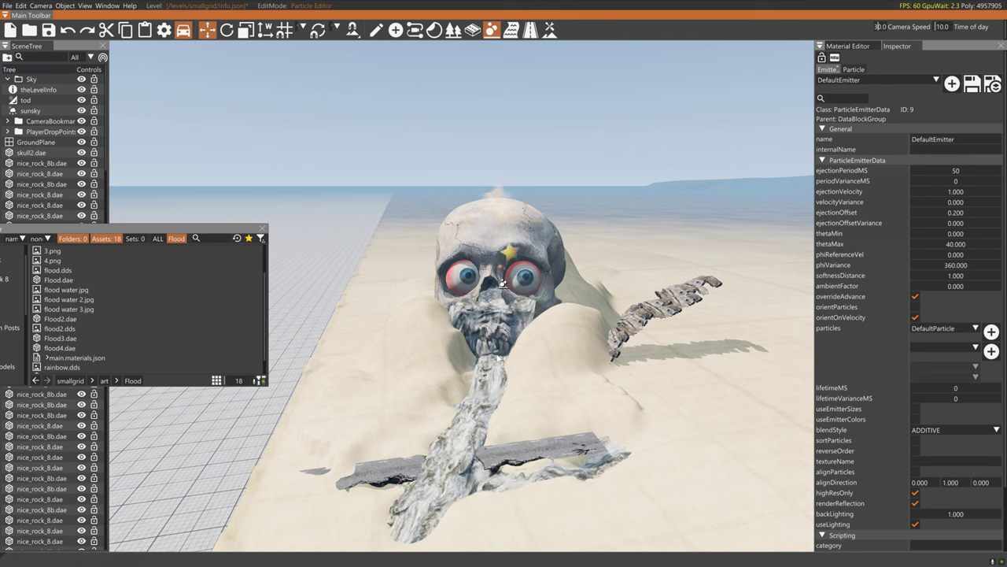
left_click(395, 30)
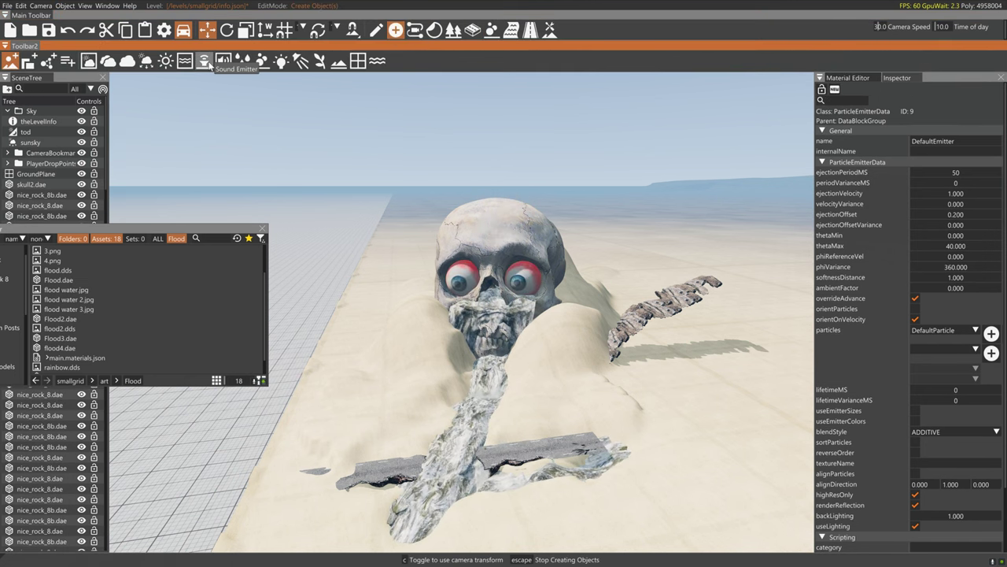
left_click(262, 60)
key("w")
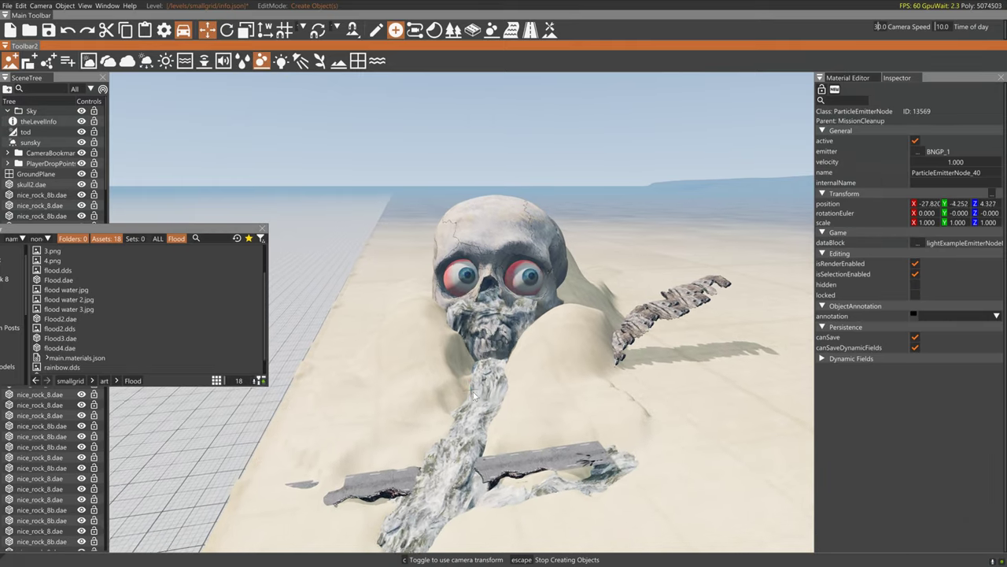
right_click_drag(470, 364, 476, 393)
key("w")
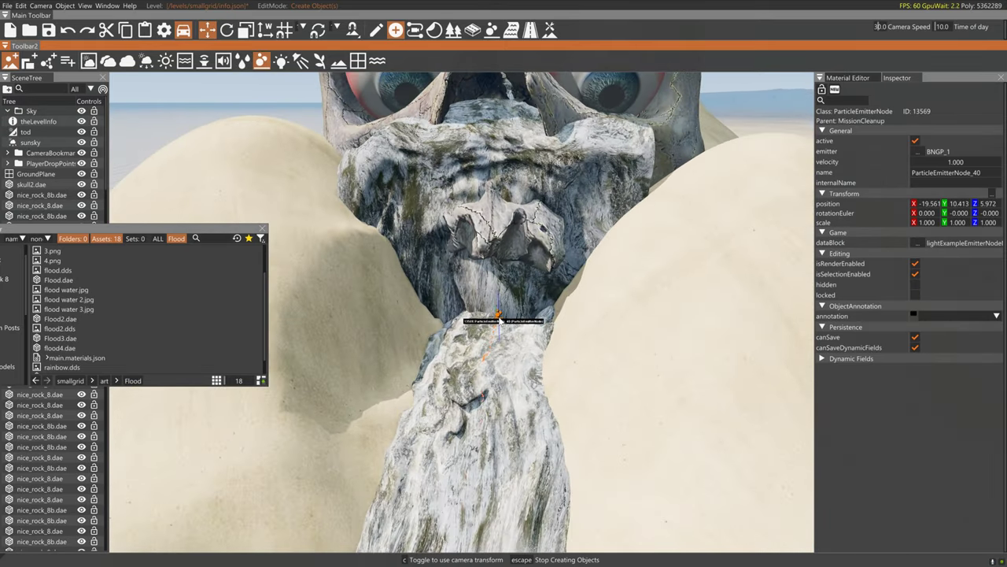
key("w")
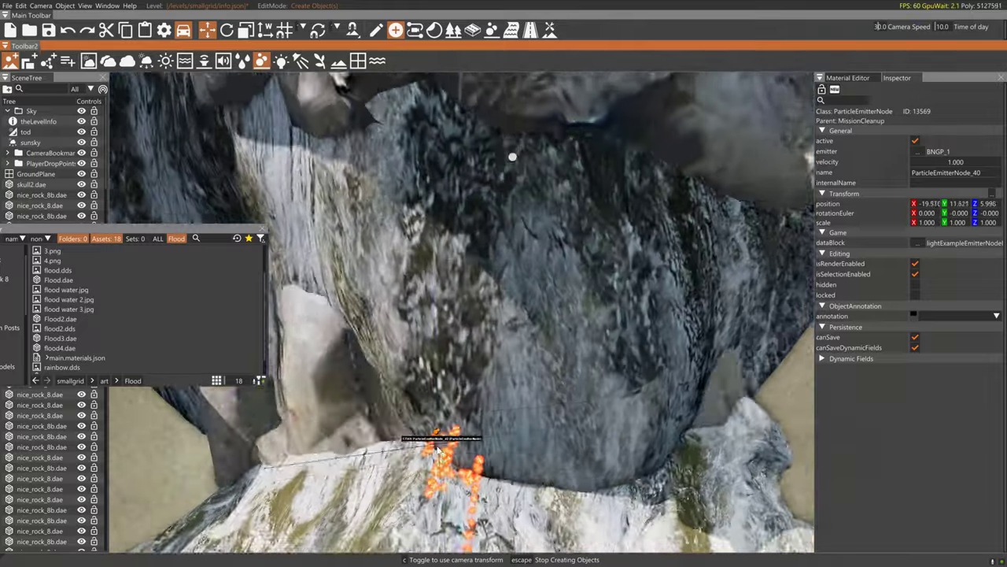
key("s")
key("w")
left_click(443, 462)
key("s")
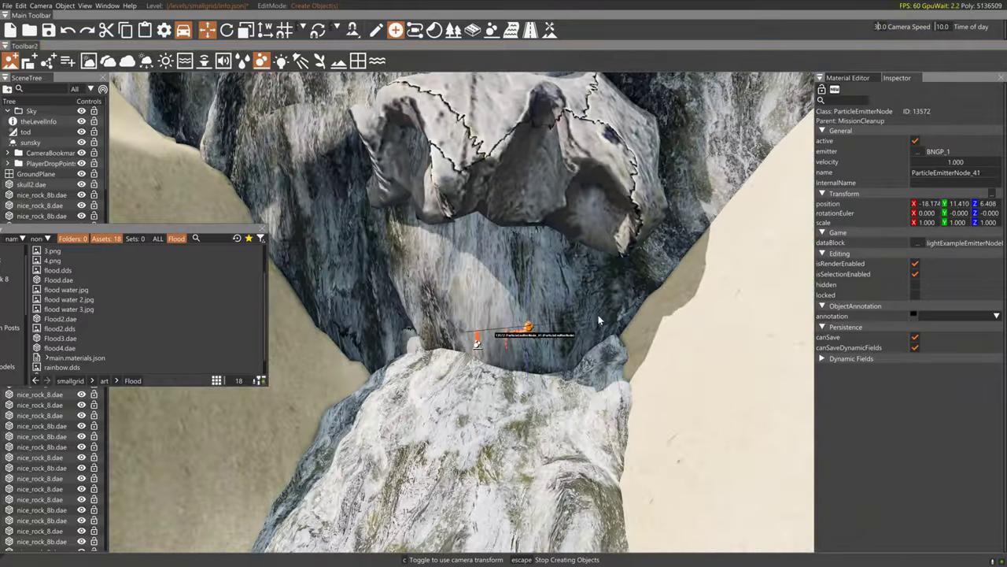
left_click(922, 152)
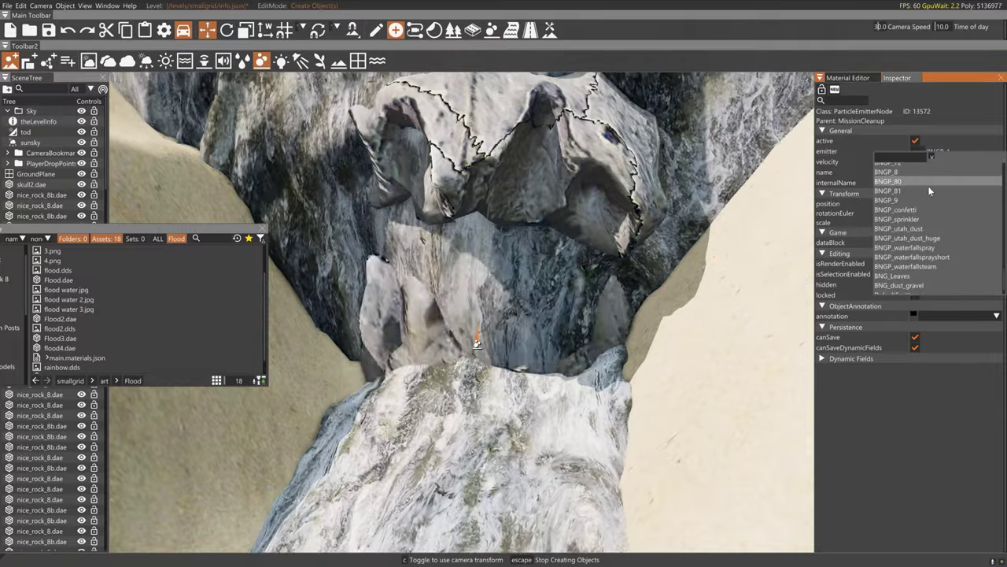
left_click(929, 268)
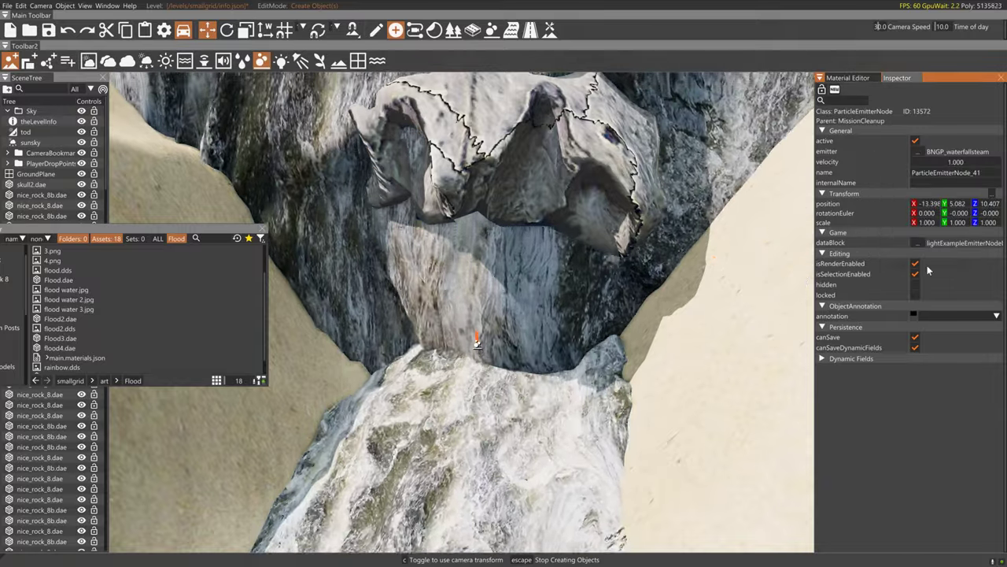
left_click(926, 153)
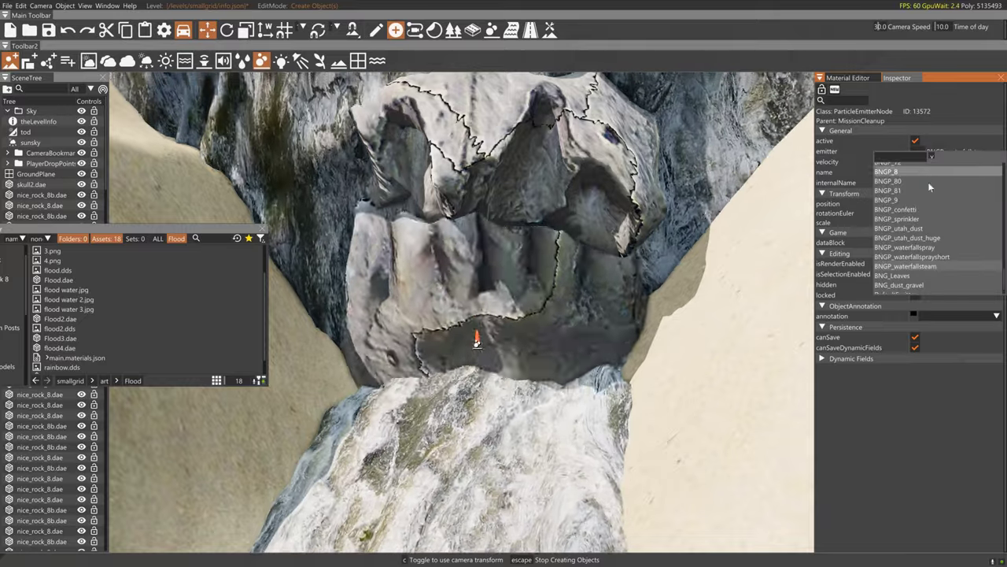
left_click(927, 256)
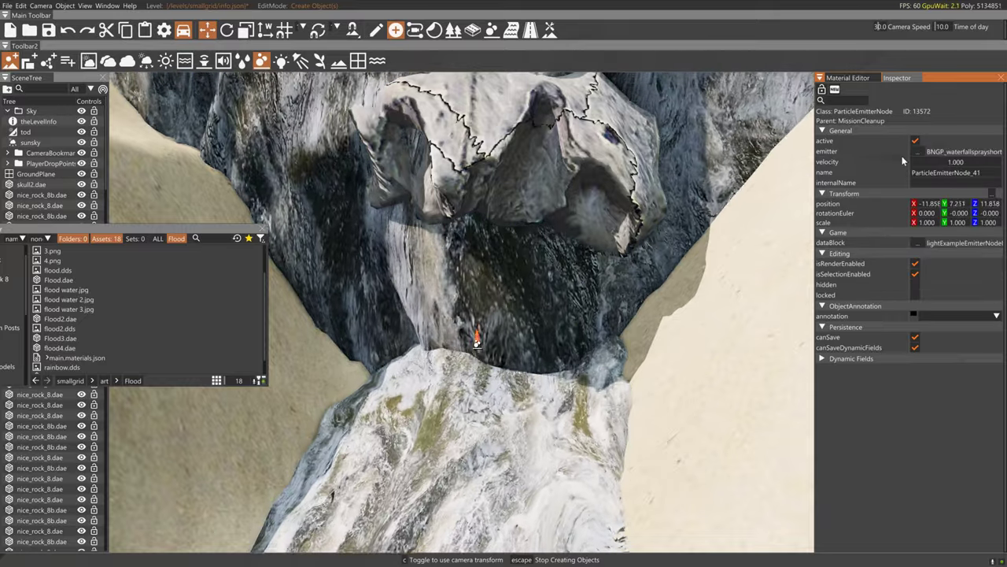
left_click(914, 154)
left_click(919, 269)
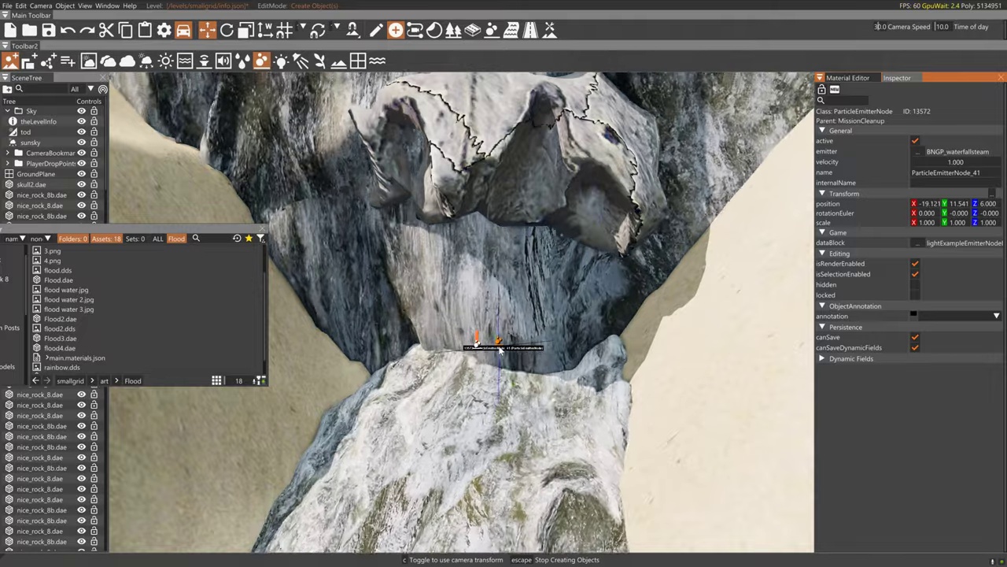
key("Escape")
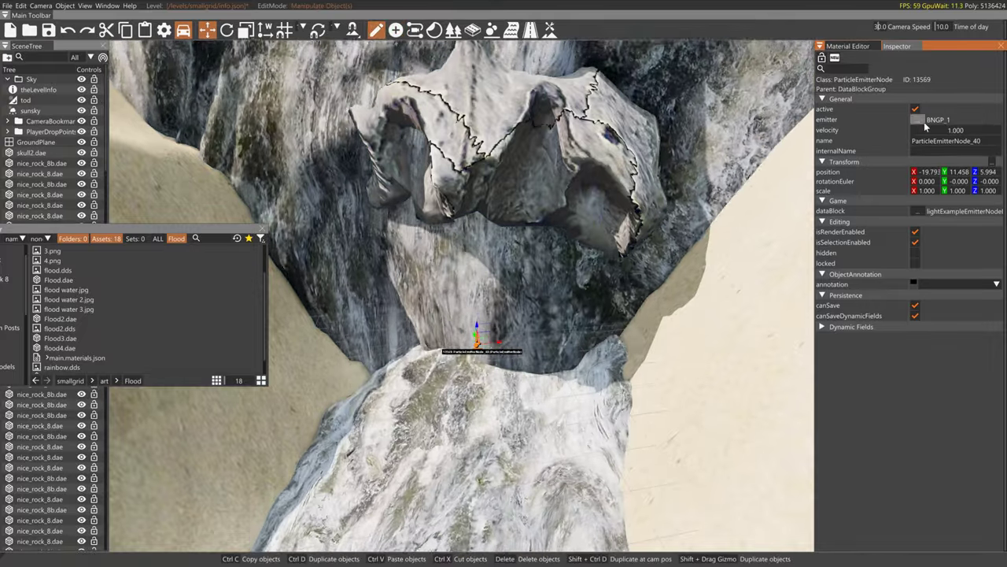
Set the placed emitter to BNGP_waterfallsteam with velocity 5.8 and move it downstream to about X -19.98, Y 8.96
left_click(921, 122)
left_click(919, 239)
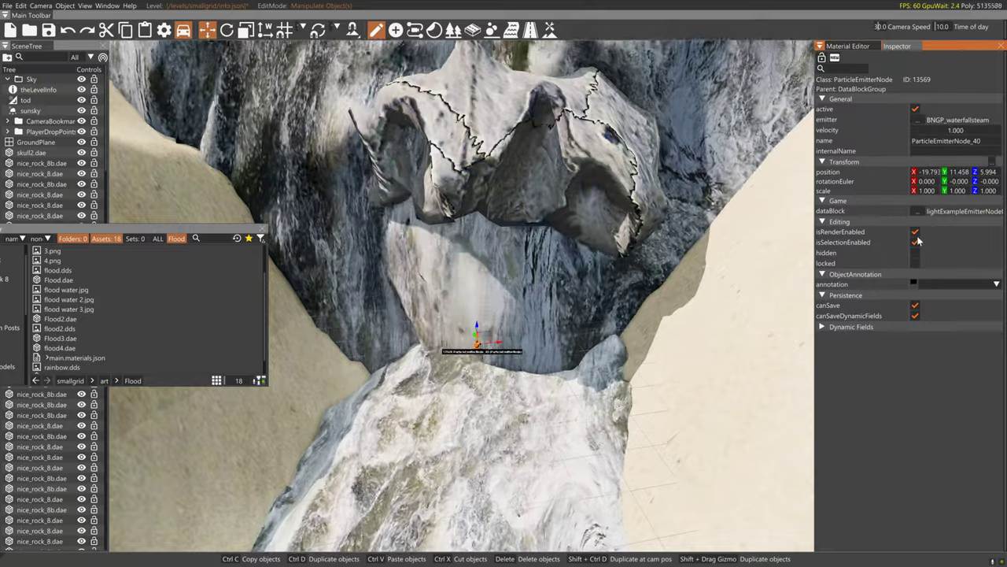
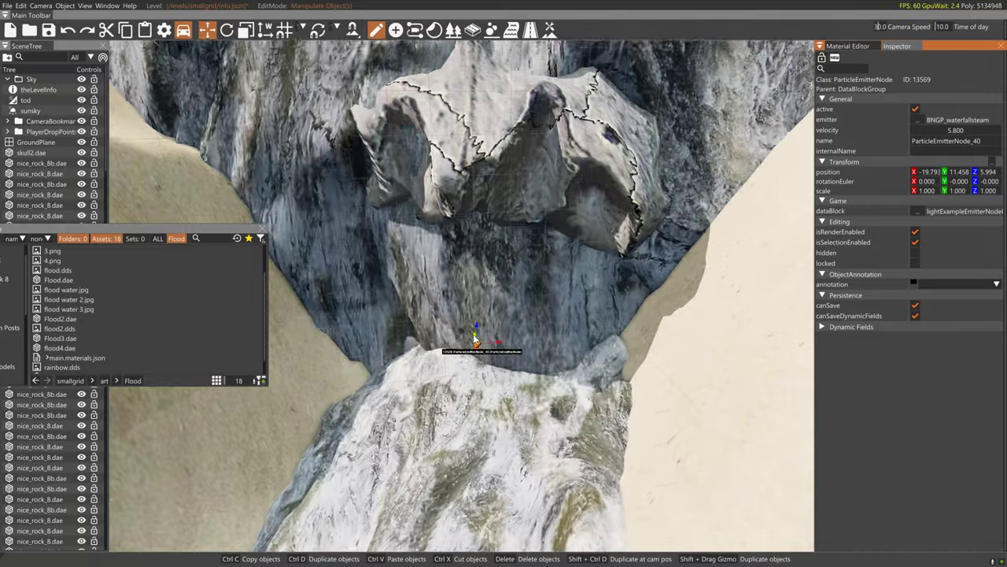
left_click_drag(475, 340, 494, 392)
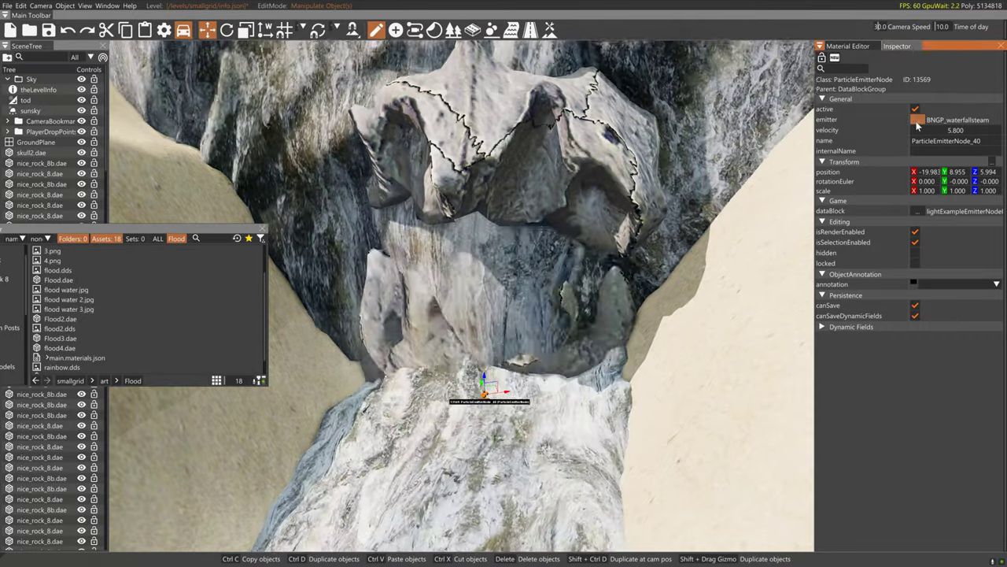
Set the stream emitter to BNGP_waterfallspray and duplicate it across the stream at about X -23.38 and X -17.54
left_click(918, 120)
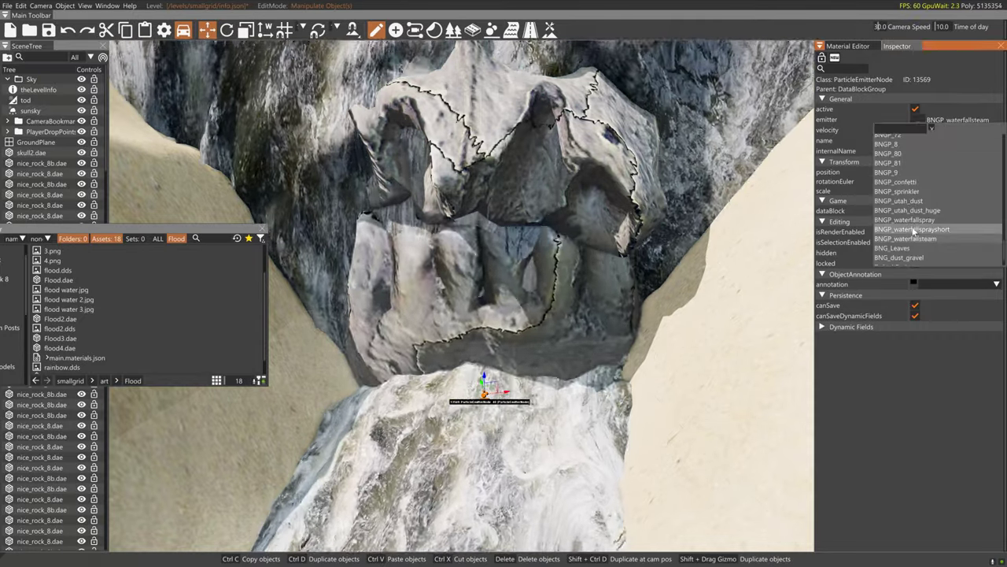
left_click(909, 220)
key("s")
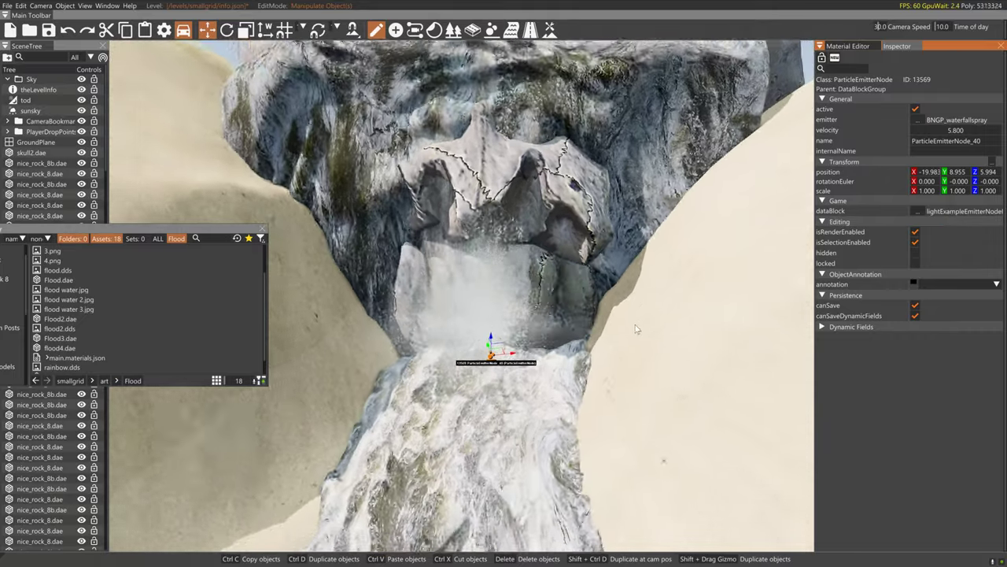
scroll(525, 328, "down", 8)
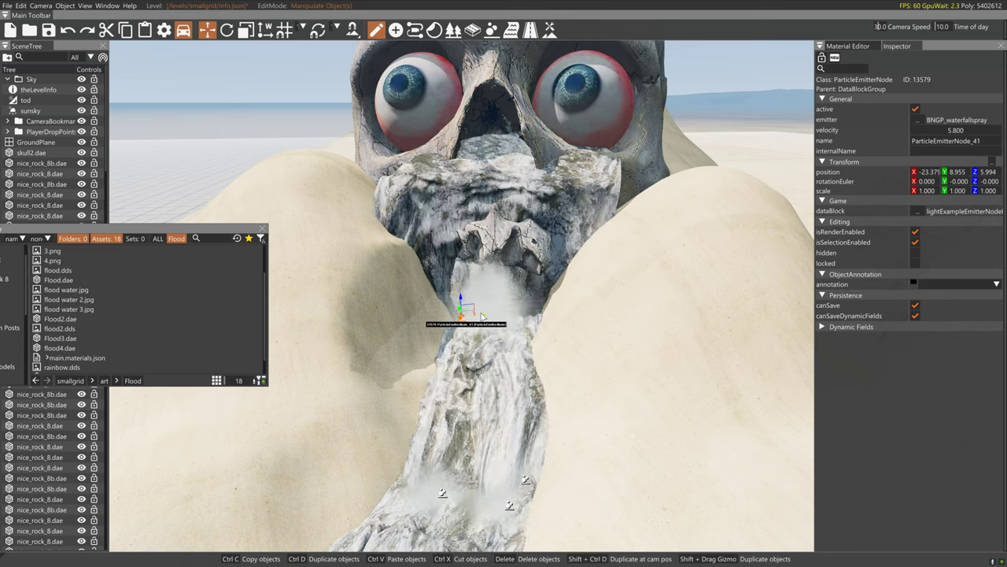
left_click_drag(485, 315, 526, 313, "shift")
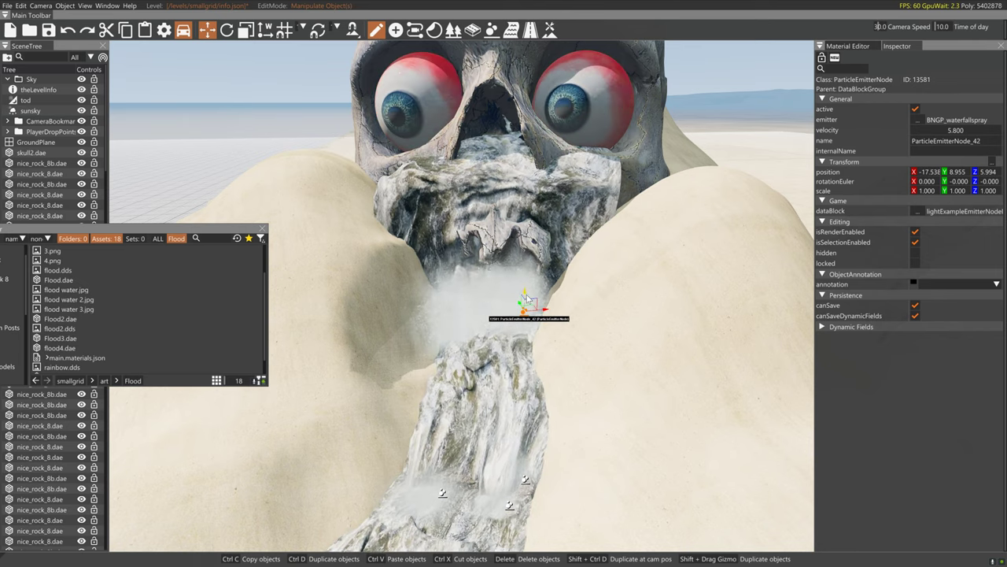
Duplicate spray emitters up to the waterfall's top at about Z 18.04, angle them downward, and set the left one's velocity to 0.4
mouse_move(529, 301)
left_mouse_down("shift")
mouse_move(504, 225)
mouse_move(526, 149)
mouse_move(517, 160)
mouse_move(533, 199)
mouse_move(541, 179)
left_mouse_up("shift")
key("1")
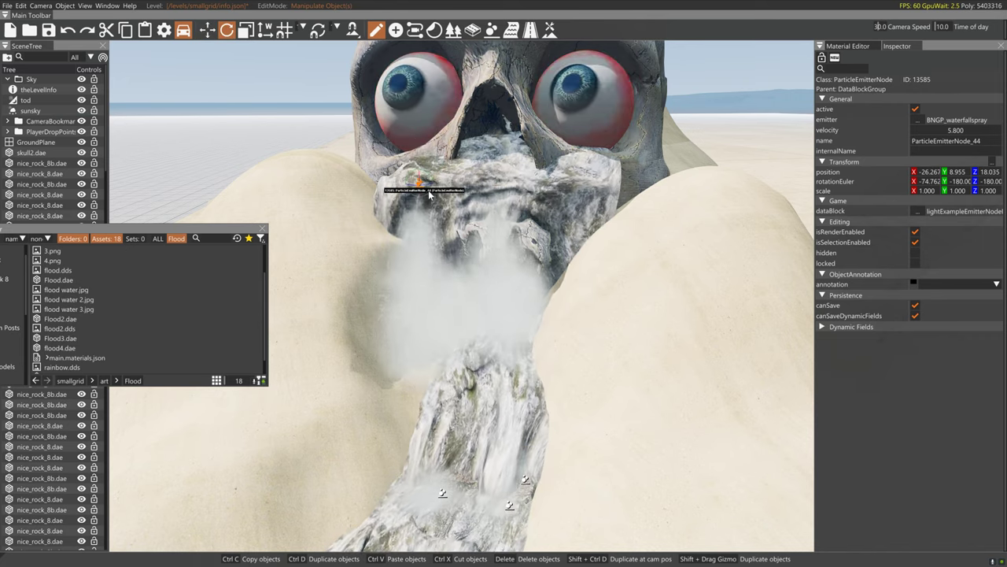
left_click_drag(431, 179, 418, 173)
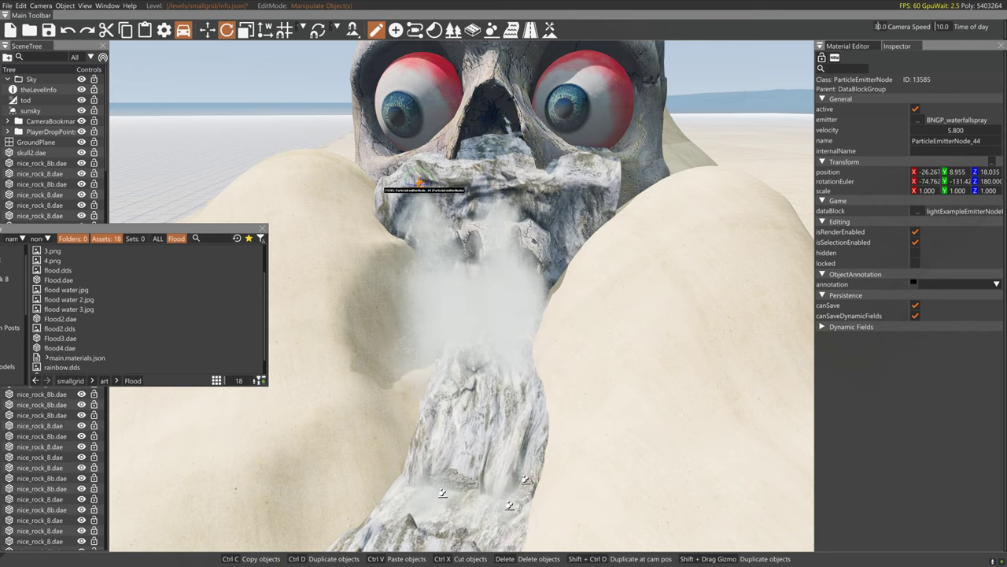
left_click_drag(413, 175, 414, 180)
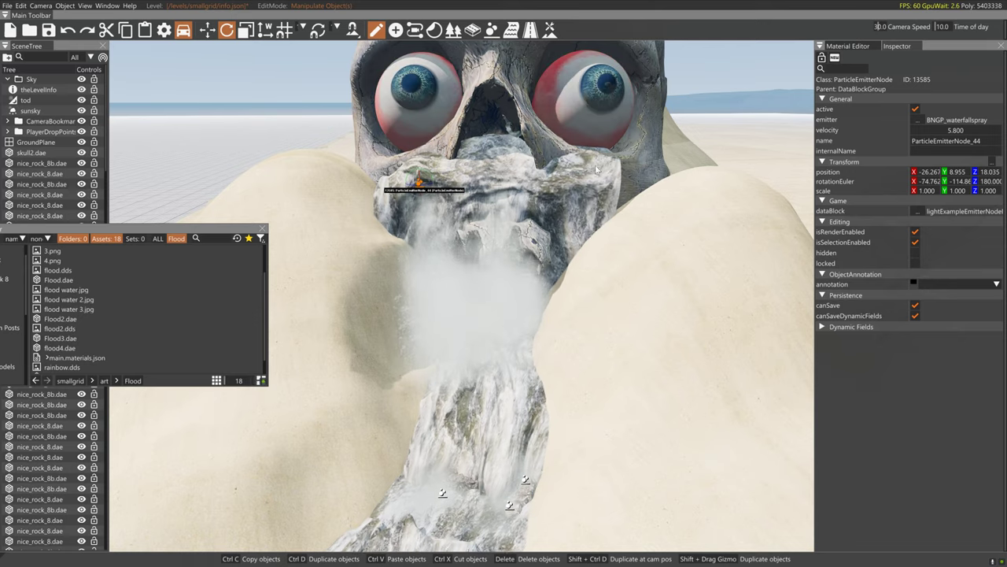
left_click_drag(935, 135, 926, 135)
key("1")
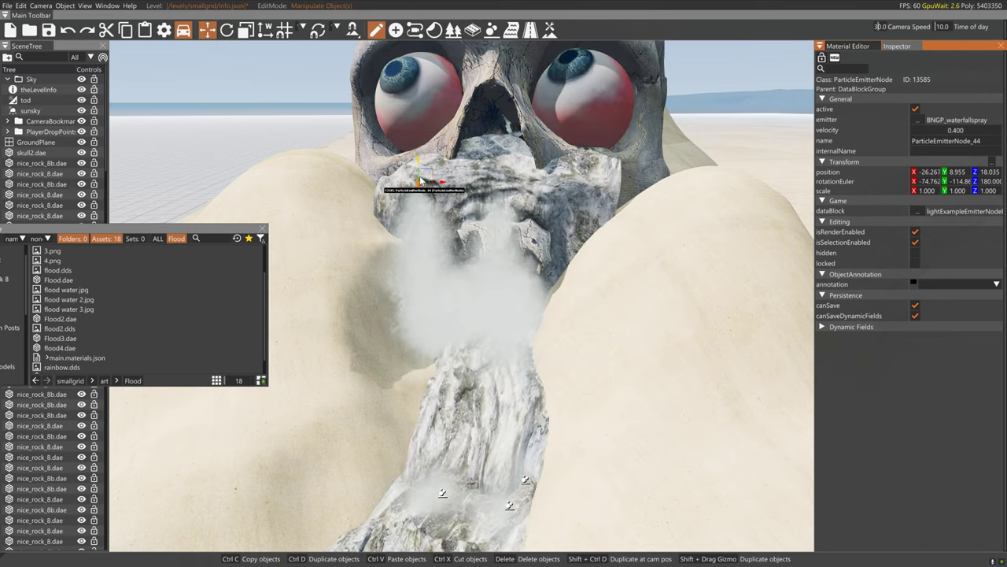
Move the two upper spray emitters back onto the waterfall's crest, to about Y 13.10 and, for the left one, Y 15.66, Z 18.91
left_click_drag(421, 182, 438, 183)
mouse_move(438, 183)
right_mouse_down()
mouse_move(558, 213)
mouse_move(439, 182)
right_mouse_up()
key("a")
left_click(589, 182)
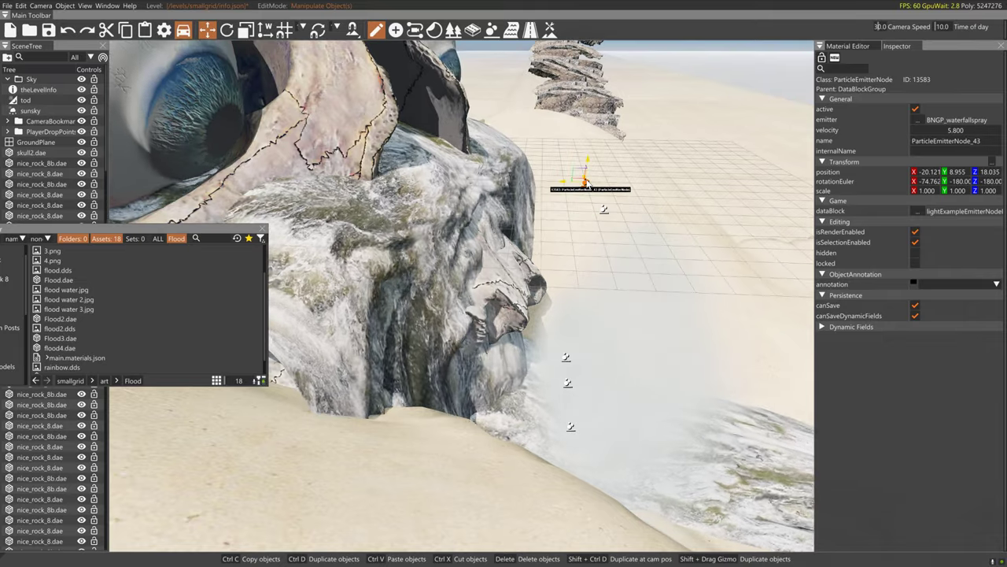
left_click_drag(563, 182, 475, 187)
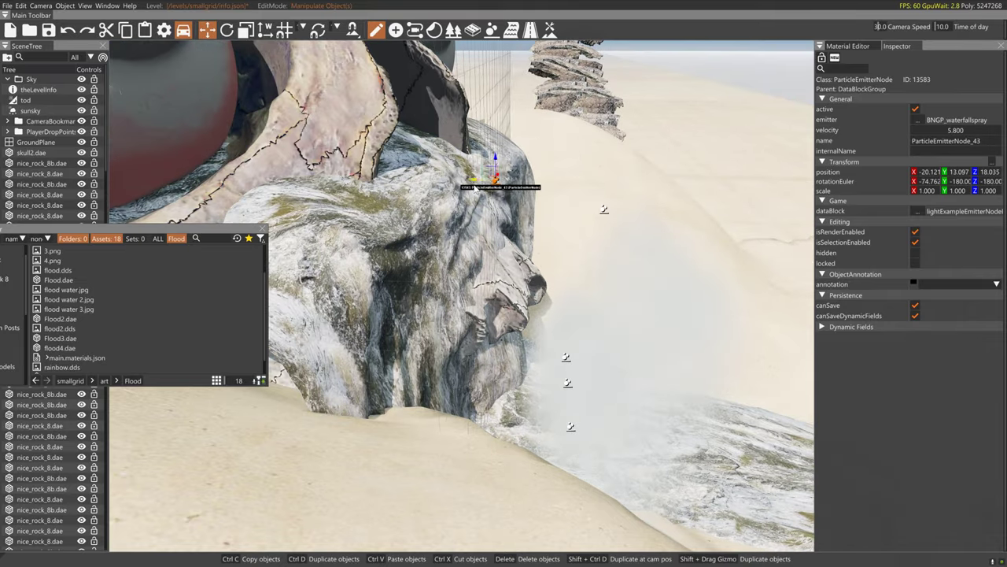
left_click(603, 209)
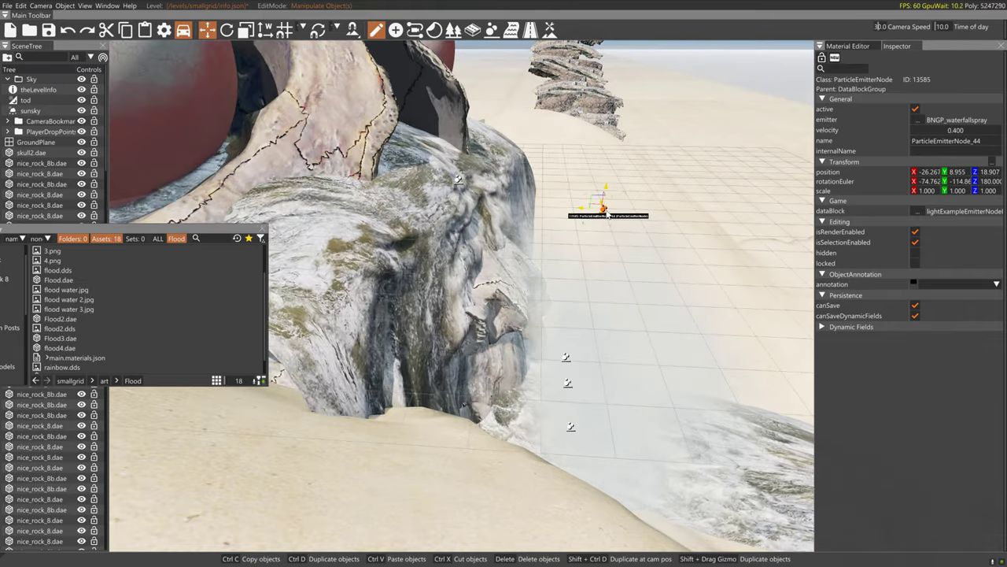
left_click_drag(590, 213, 375, 255)
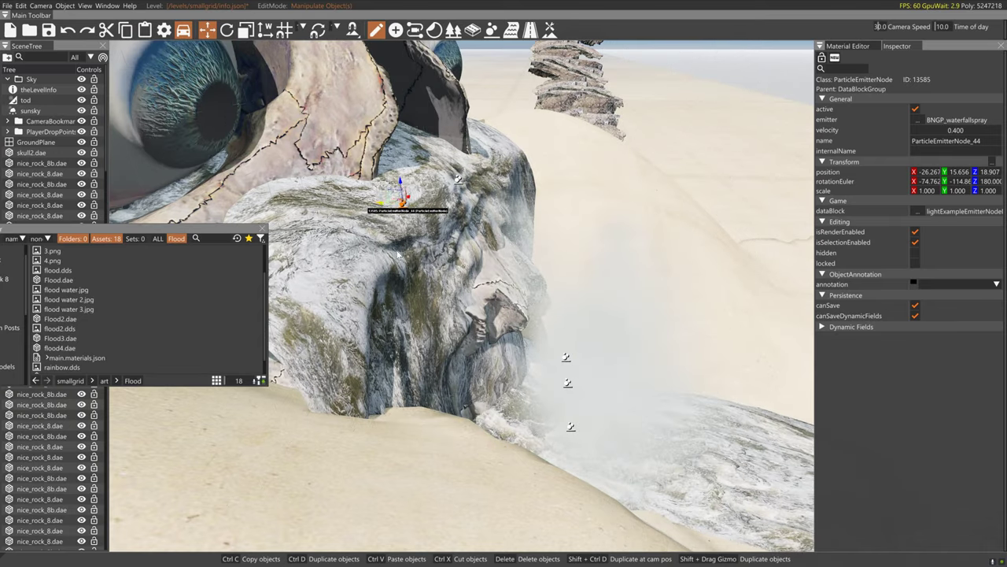
Move the three lower spray emitters back toward the waterfall's foot, the rightmost one to about Y 11.11
left_click(570, 426)
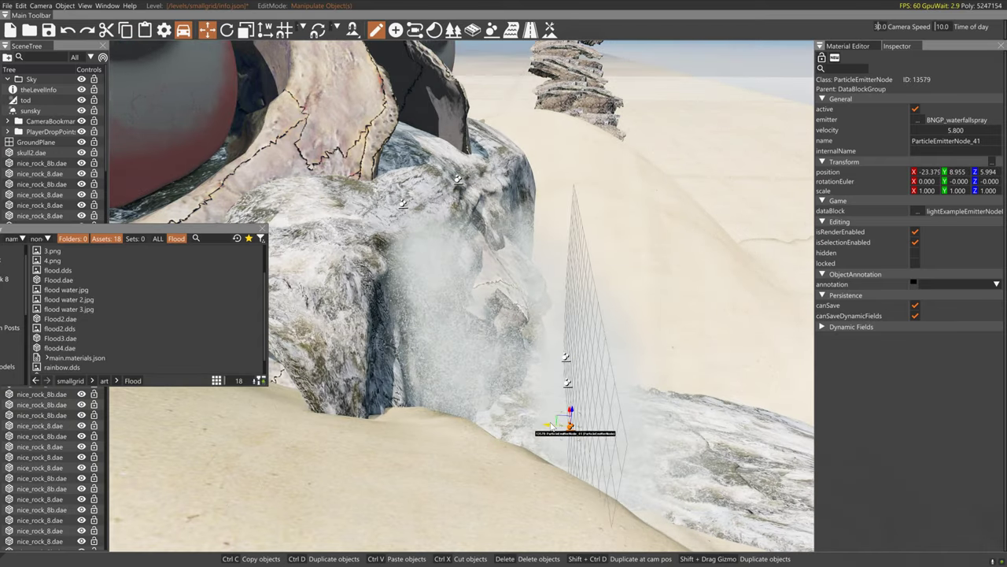
left_click(565, 382)
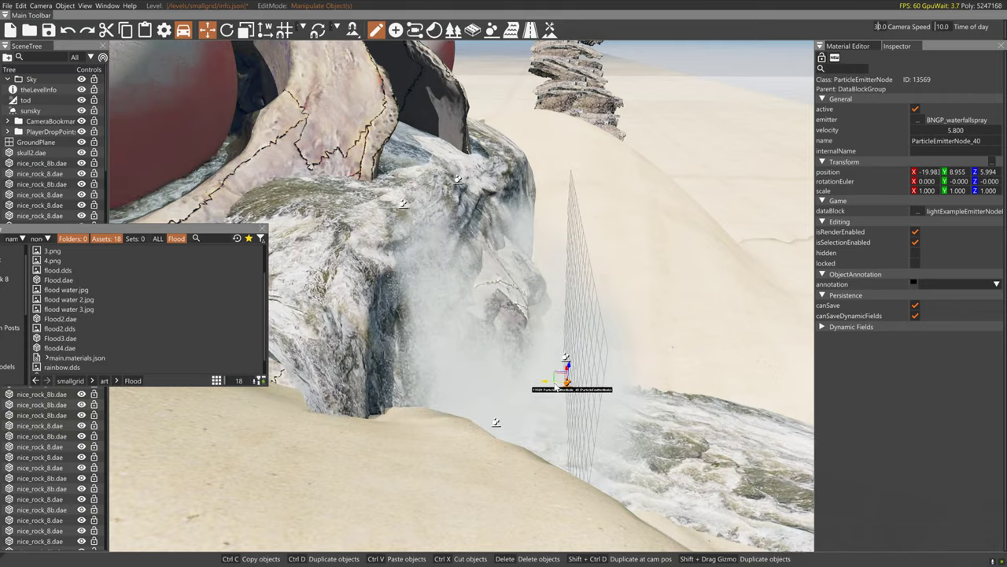
left_click(565, 354)
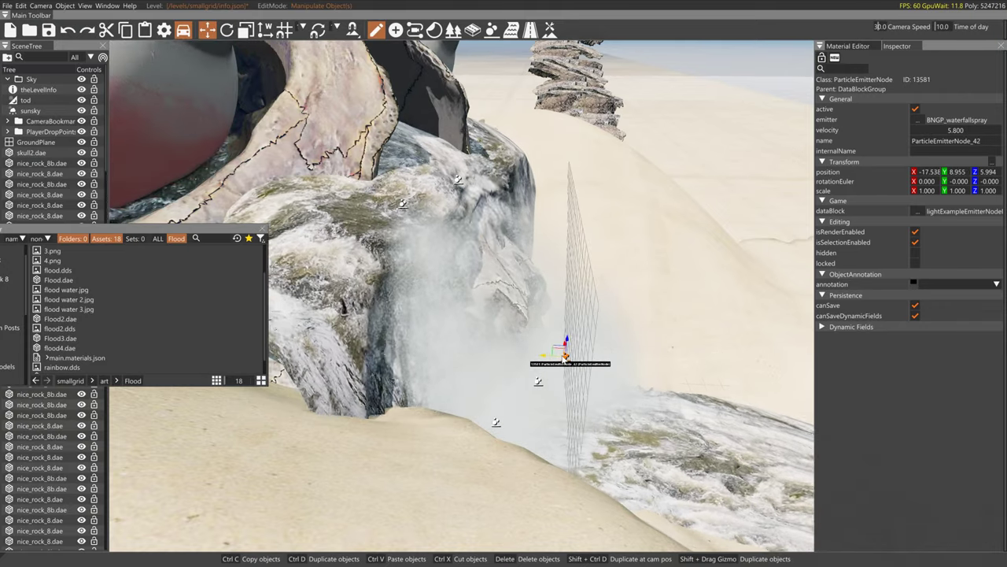
left_click_drag(554, 356, 521, 354)
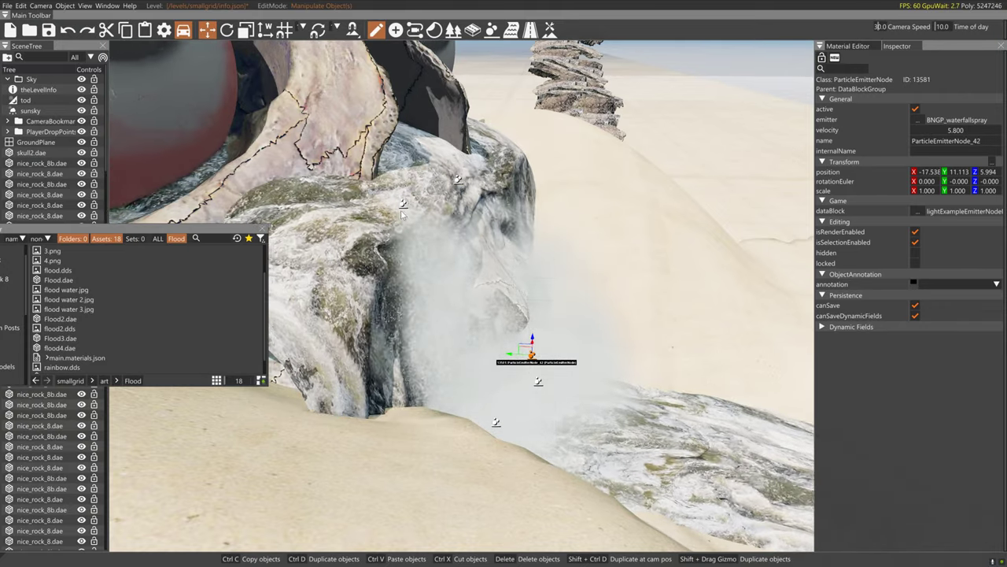
Shift the left crest emitter to about Y 17.30, Z 18.28, duplicate it outward to about X -30.23, and rotate the copy
left_click(397, 220)
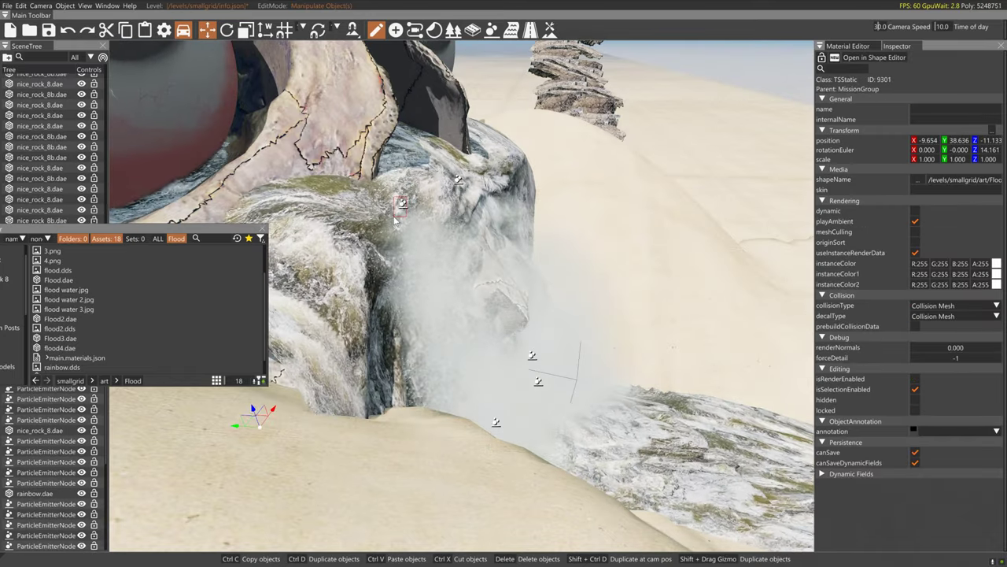
left_click(396, 220)
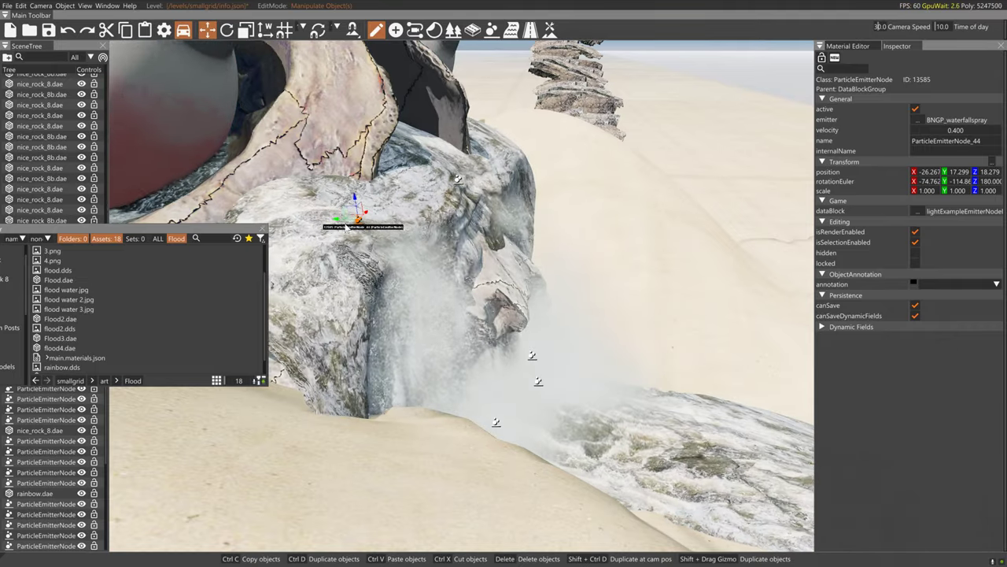
left_click_drag(354, 257, 332, 279)
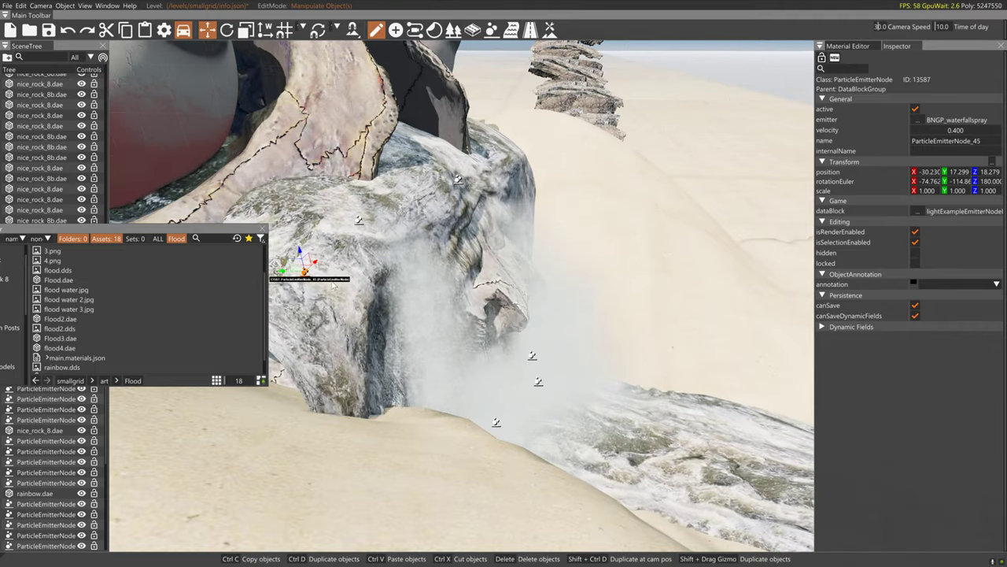
right_click_drag(331, 279, 348, 275)
key("2")
left_click_drag(346, 277, 353, 274)
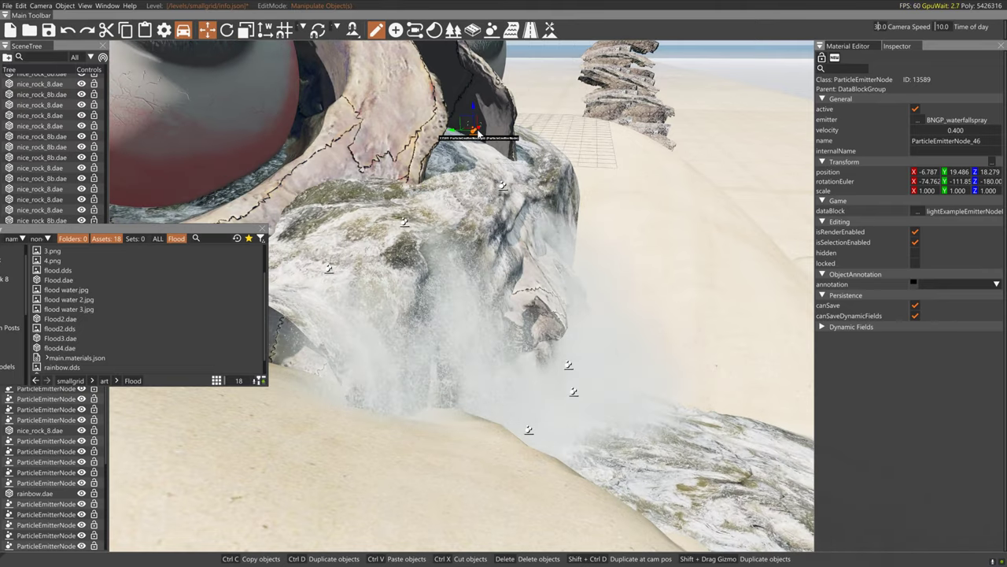
Place a spray emitter in the skull's nose opening at about X -20.63, Y 19.49, Z 20.79 and duplicate it across the opening
mouse_move(479, 135)
left_mouse_down()
mouse_move(460, 161)
mouse_move(432, 83)
mouse_move(436, 128)
left_mouse_up()
key("d")
mouse_move(435, 128)
right_mouse_down()
mouse_move(421, 95)
mouse_move(441, 129)
right_mouse_up()
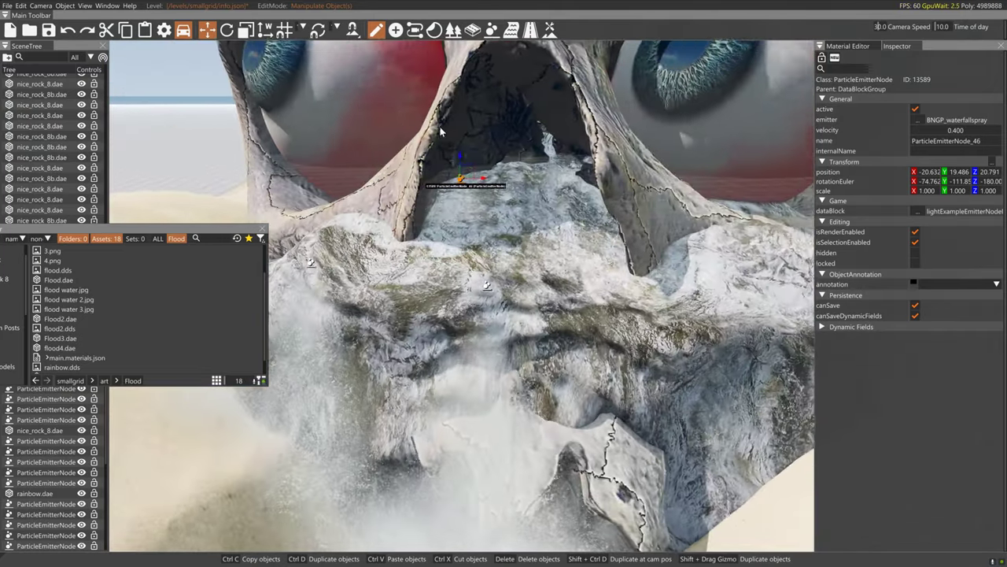
left_click_drag(486, 178, 509, 178)
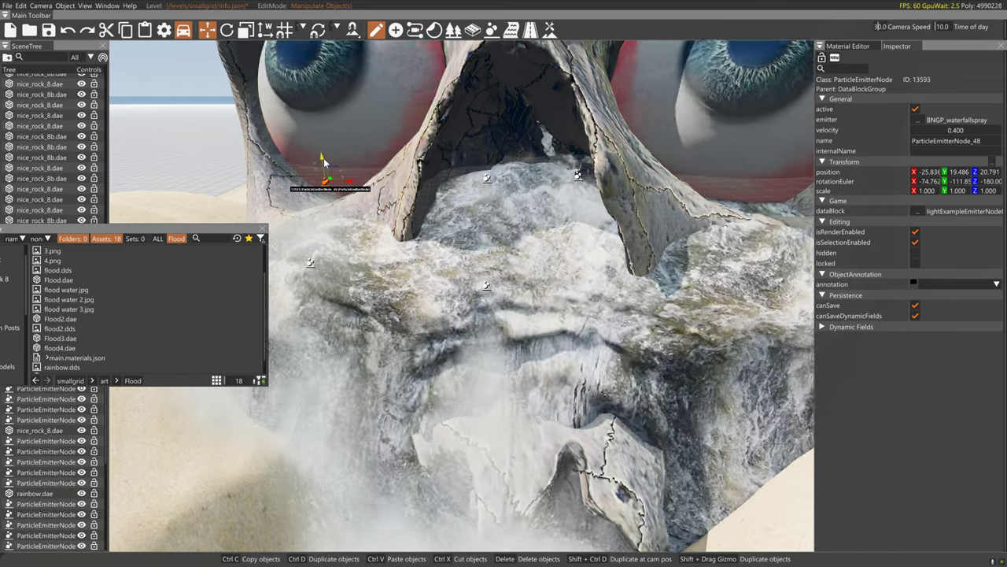
Lower the left eye's spray emitter to about Z 20.18 and duplicate it under the right eye at about X -9.49, Y 17.44, Z 19.72
left_click_drag(324, 162, 324, 179)
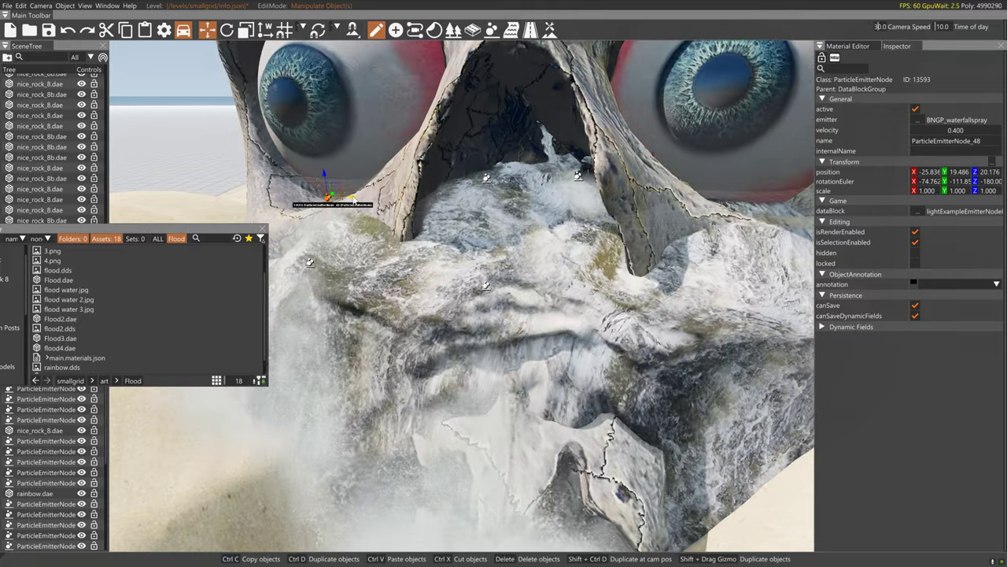
left_click_drag(352, 198, 661, 203, "shift")
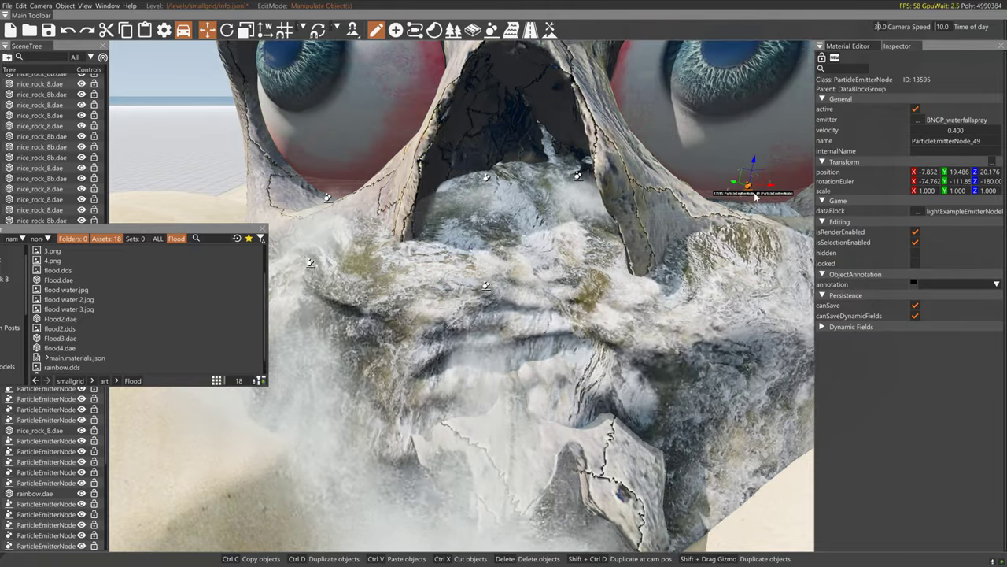
left_click_drag(755, 162, 725, 208)
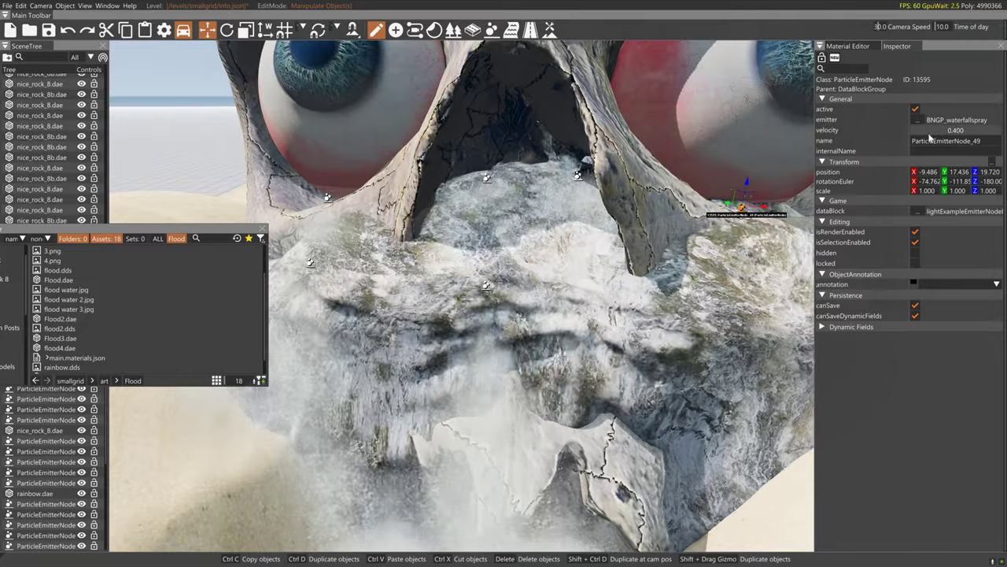
Set the right eye emitter's velocity to -1.7, rotate it, and duplicate it beside itself at about X -8.13, Z 20.17
left_click_drag(930, 133, 944, 132)
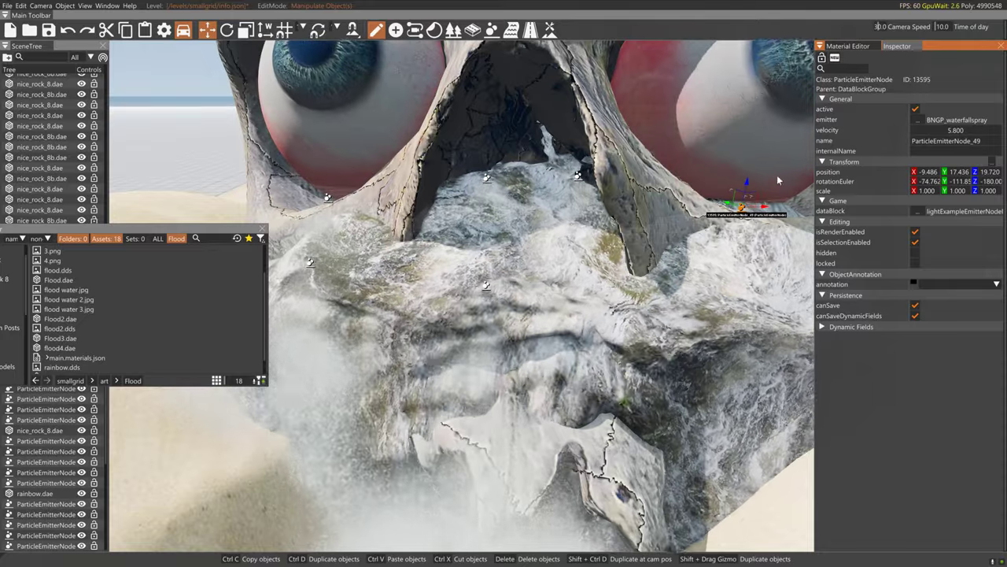
left_click_drag(957, 134, 936, 134)
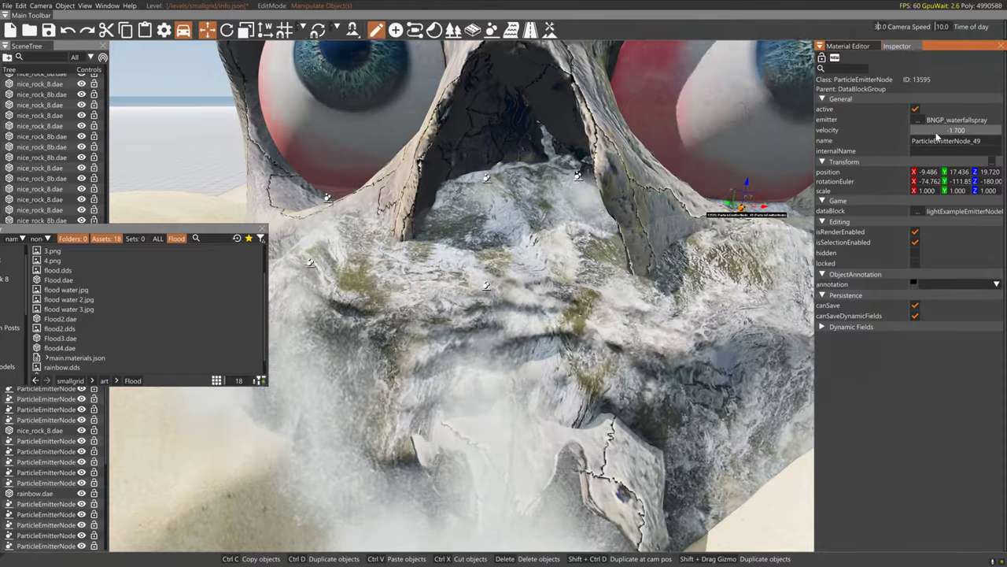
key("2")
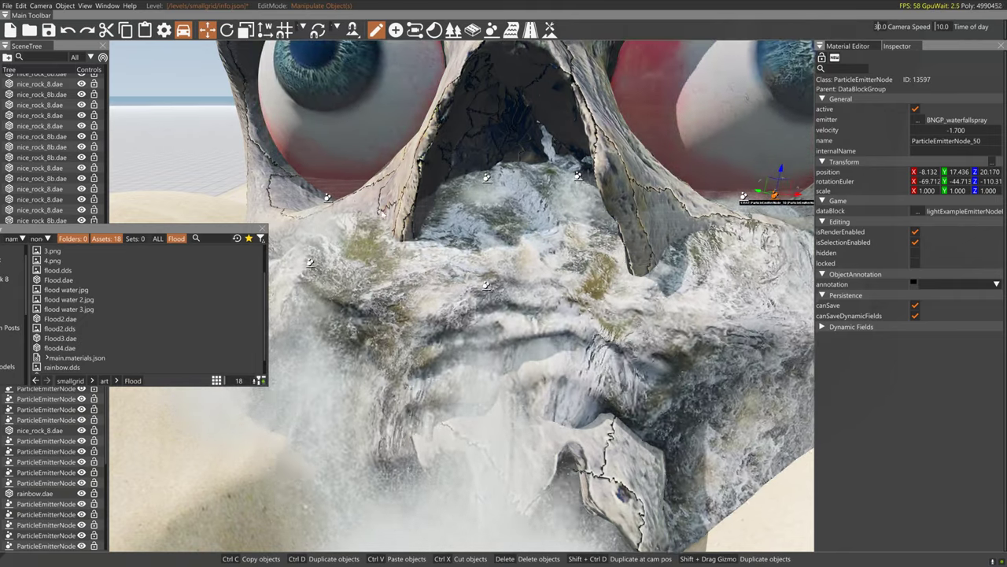
Move the left eye's spray emitter back under the eyeball to about Y 23.15 and rotate it to about -59.3, -28.5, -92.5
left_click(331, 200)
right_click_drag(333, 201, 621, 205)
key("a")
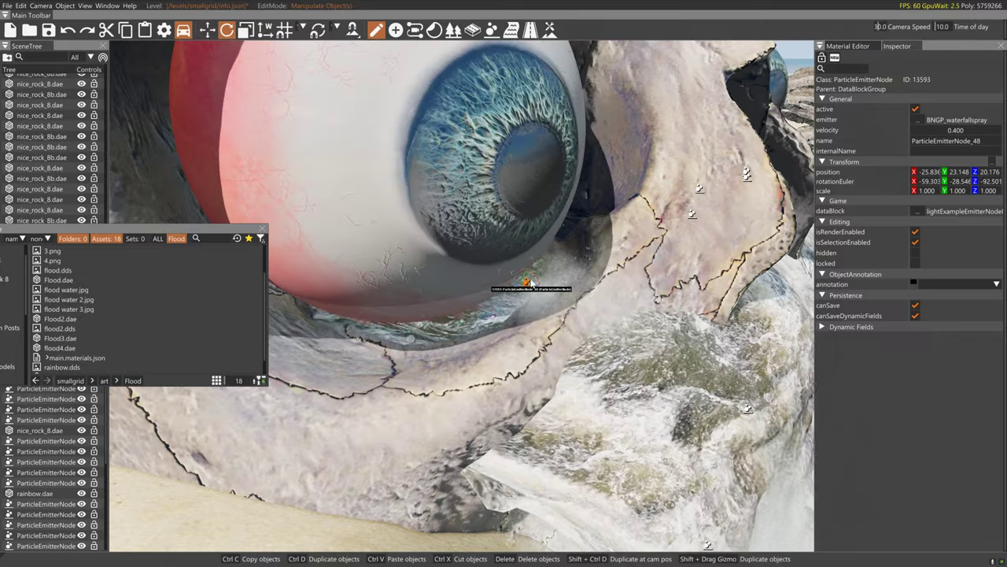
key("1")
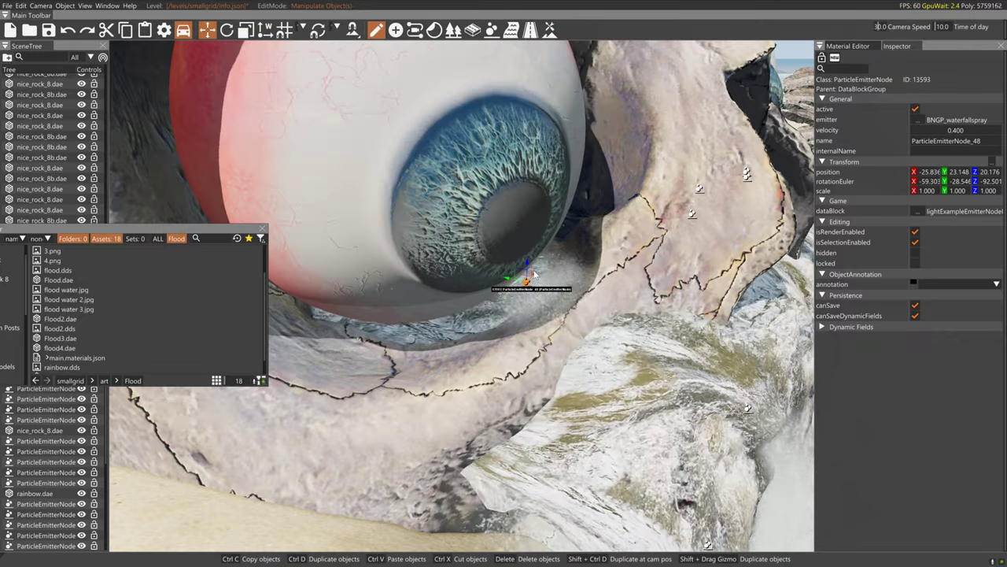
Duplicate the left eye's spray emitter to about X -27.88 and rotate the copy to about -56.2, 36.3, -18.8
left_click_drag(534, 278, 528, 284)
left_click(527, 283)
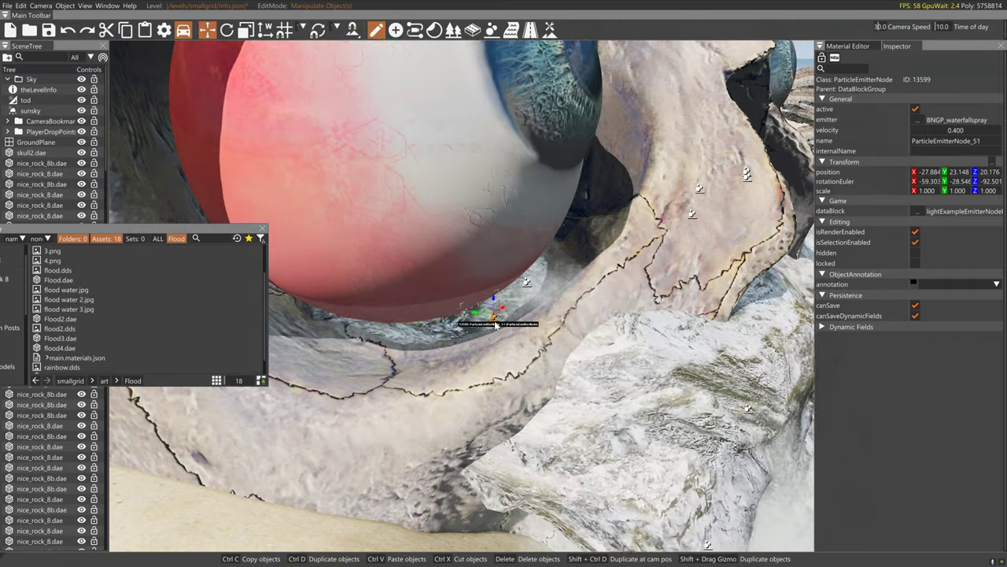
key("2")
left_click_drag(506, 310, 489, 325)
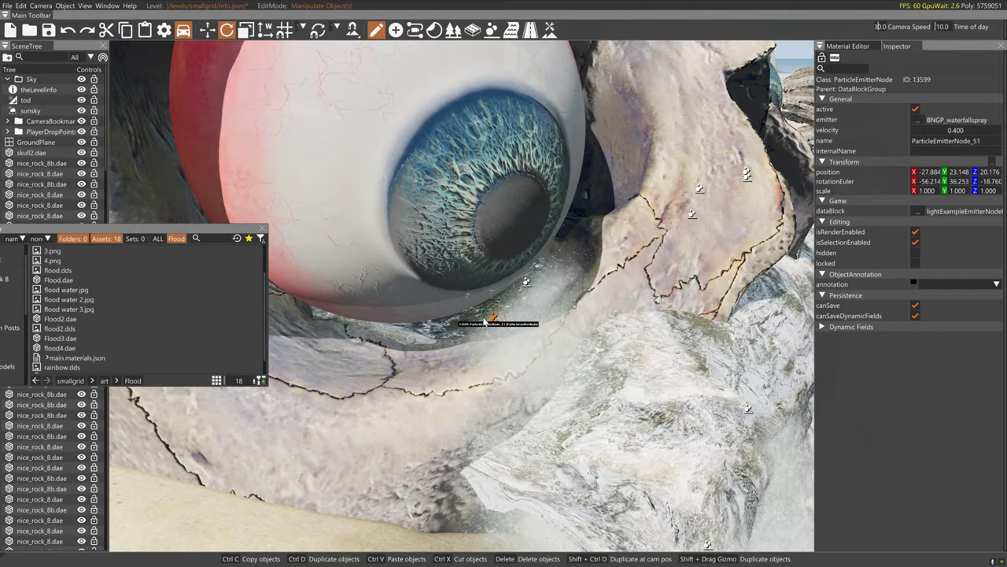
Examine the spray around the skull's face and move in on the emitters below the right eye
key("s")
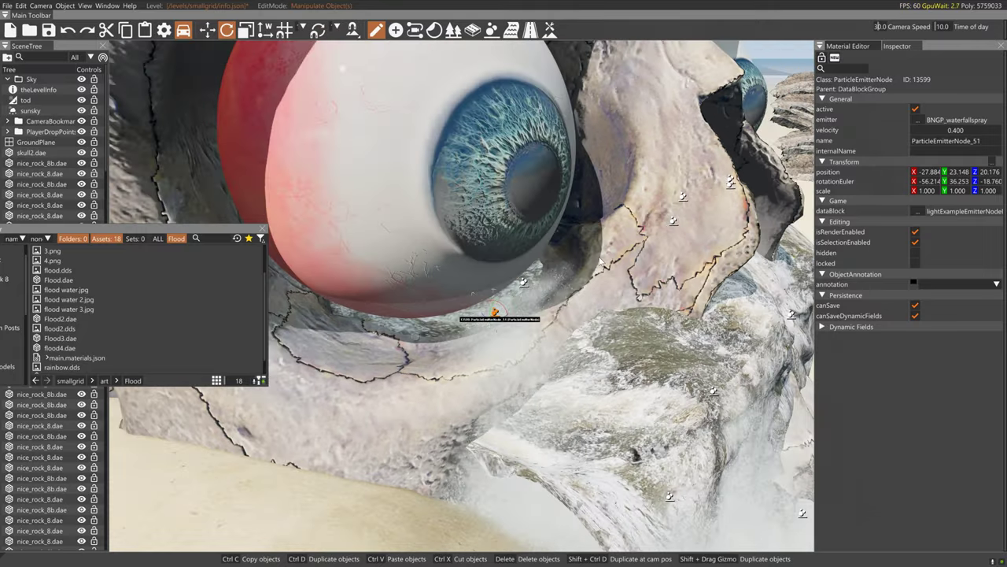
right_click_drag(555, 268, 708, 256)
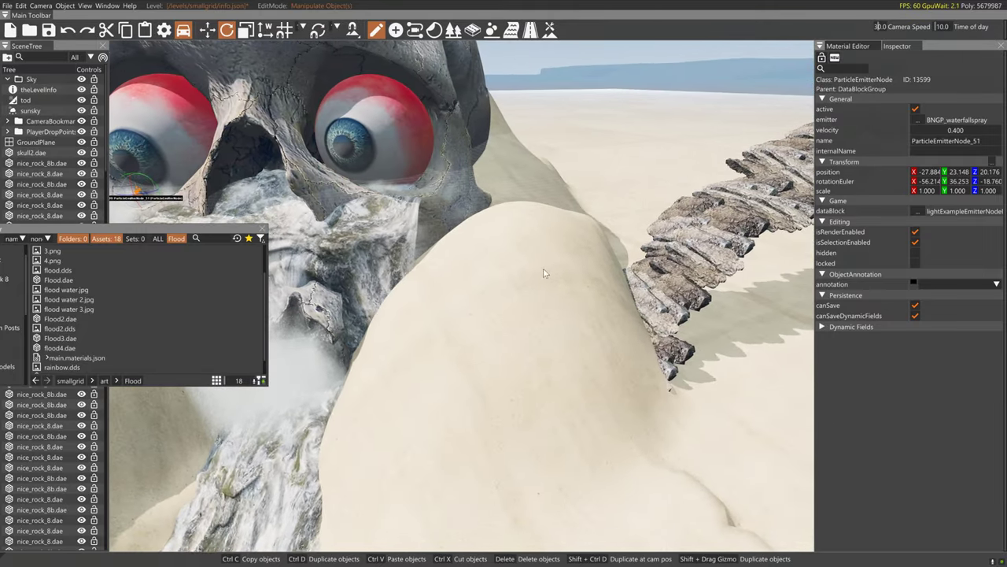
left_click(520, 285)
key("a")
right_click_drag(437, 270, 531, 232)
key("w")
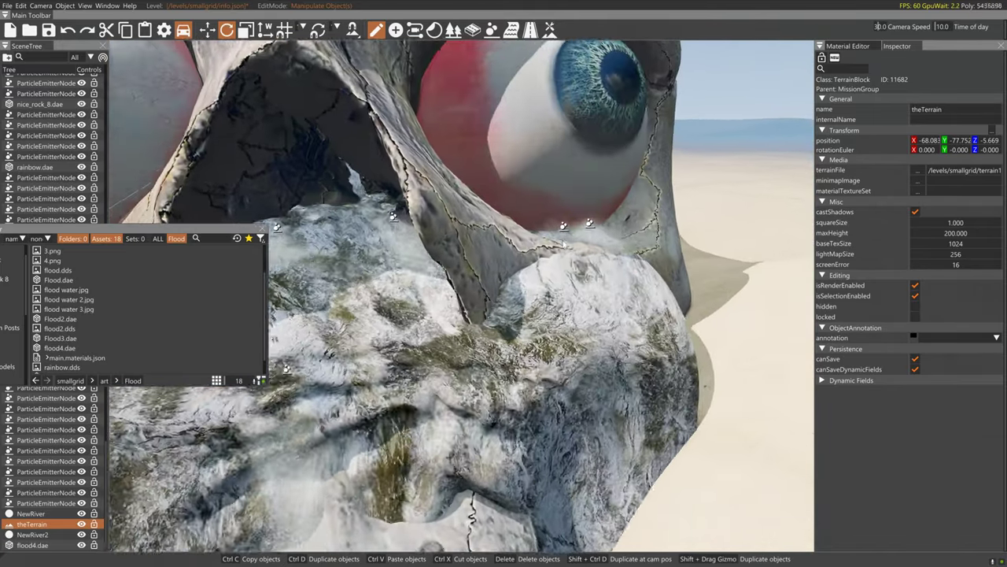
Set the velocity of the first spray emitter below the right eye to 1.9 and of the emitter at the nose opening to 1.8
left_click(568, 225)
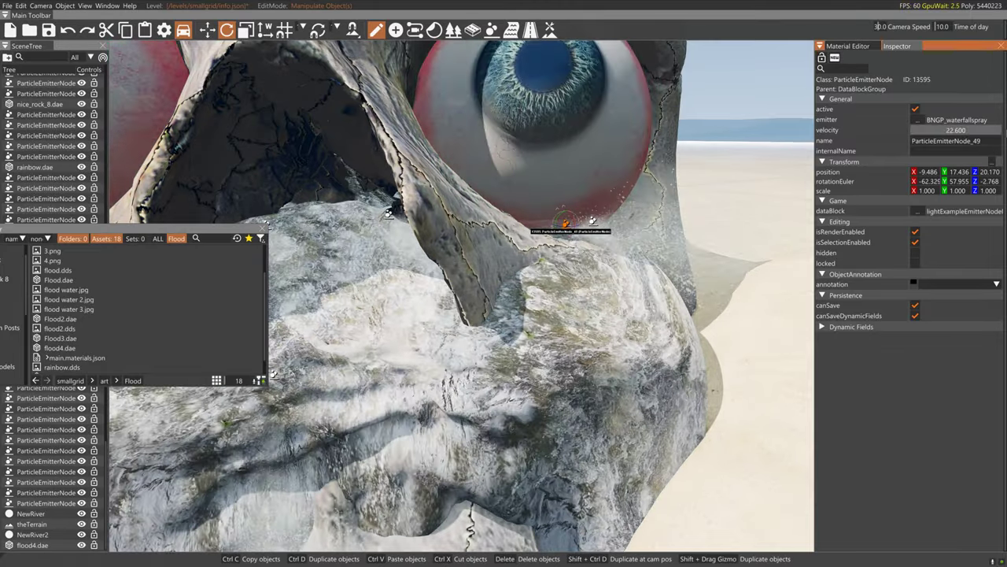
left_click_drag(1006, 132, 979, 131)
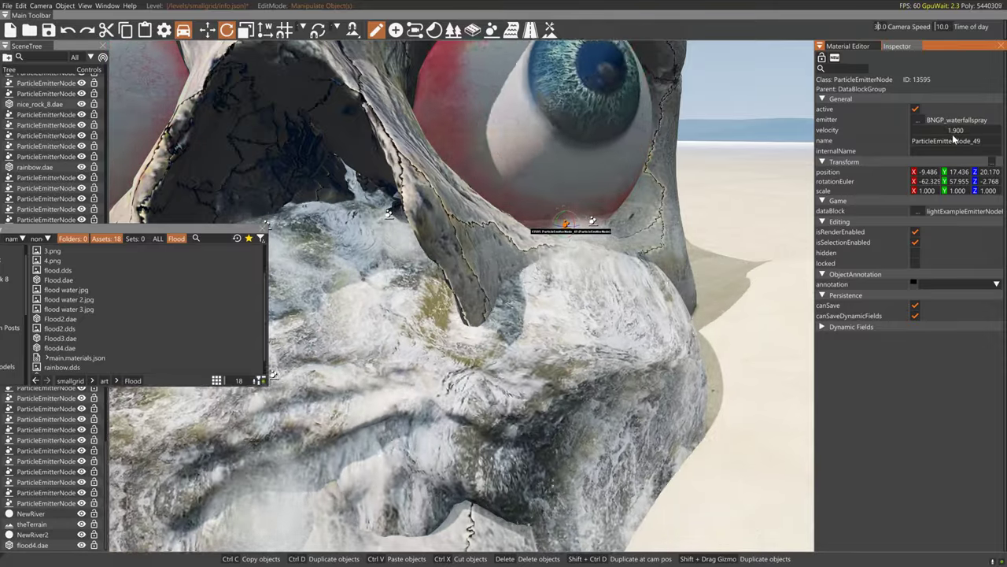
left_click(388, 214)
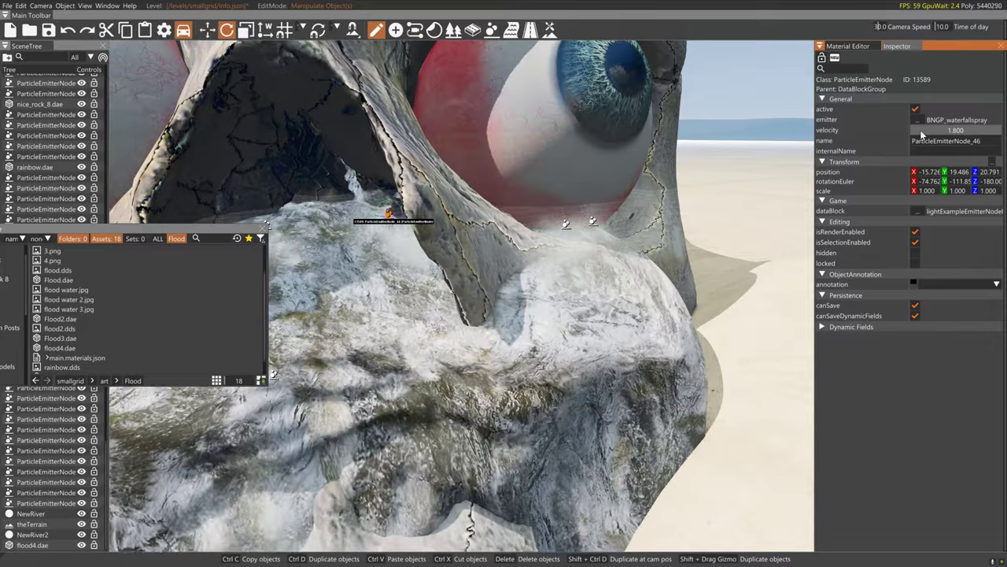
Duplicate the nose opening's spray emitter to about X -18.44, Z 21.32 and set the copy's velocity to 4.9
key("1")
left_click_drag(409, 213, 304, 203, "shift")
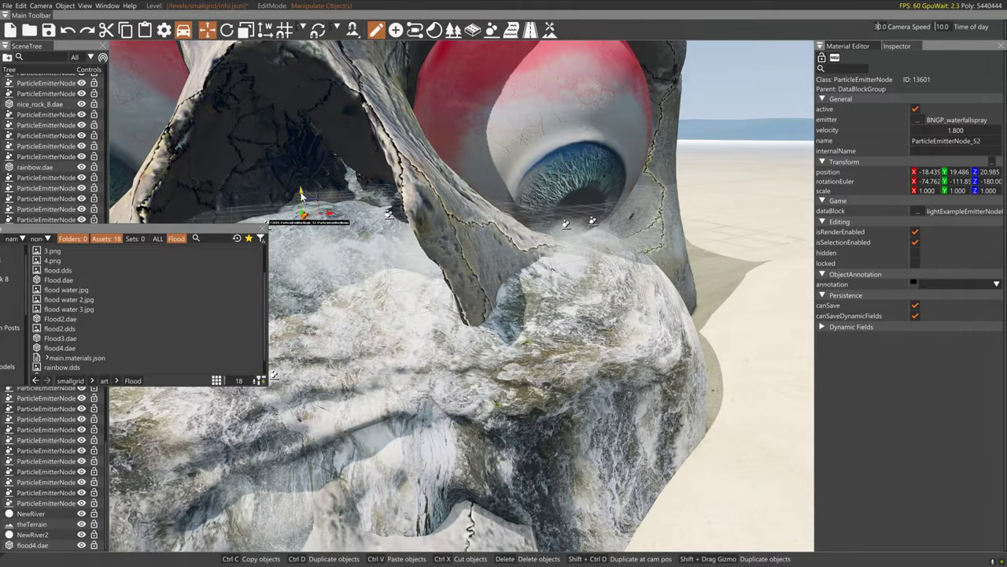
left_click_drag(940, 133, 960, 131)
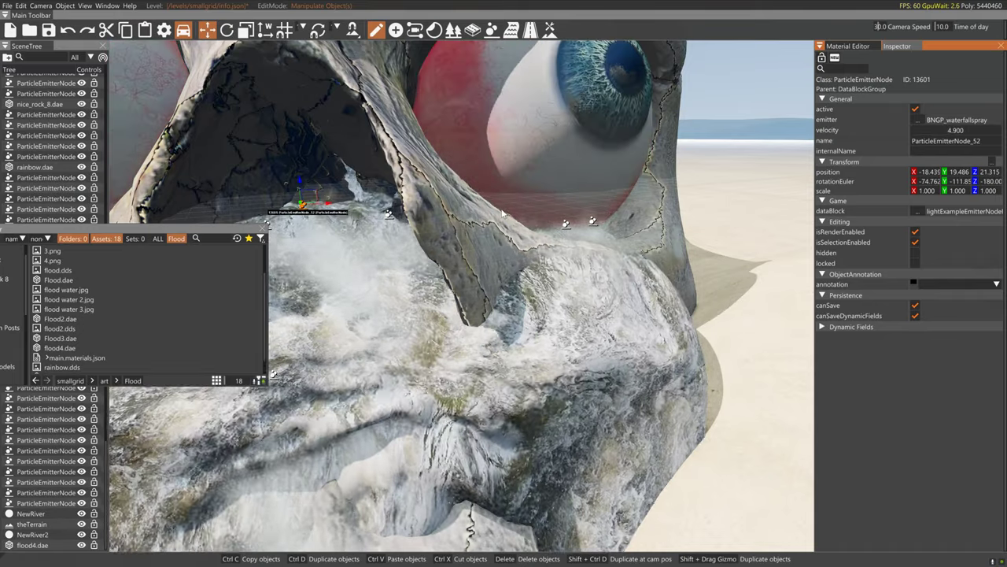
Examine the skull's waterfall, its spray and the river crossing the broken road from farther away
key("s")
key("s")
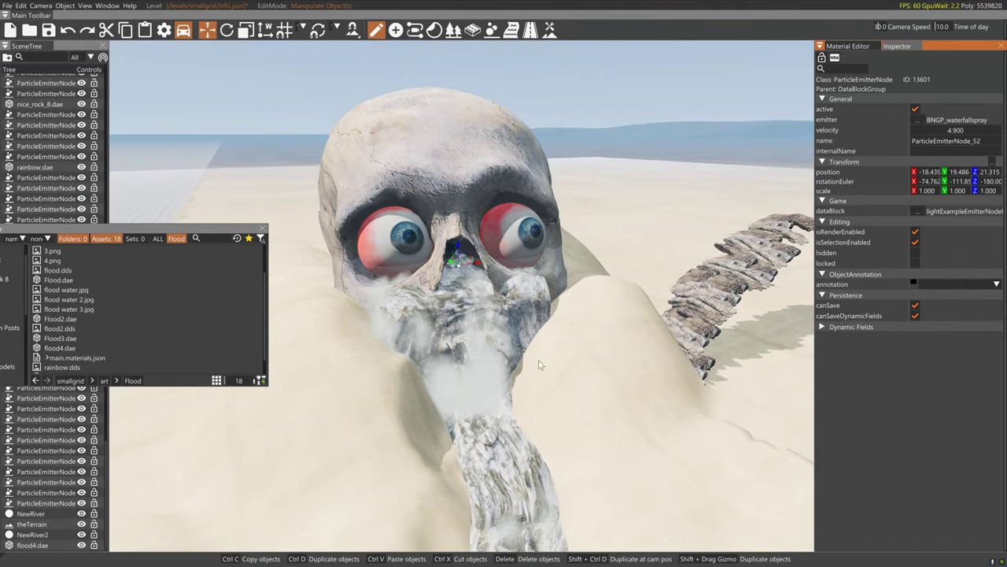
left_click(600, 374)
right_click_drag(600, 373, 629, 347)
key("w")
key("s")
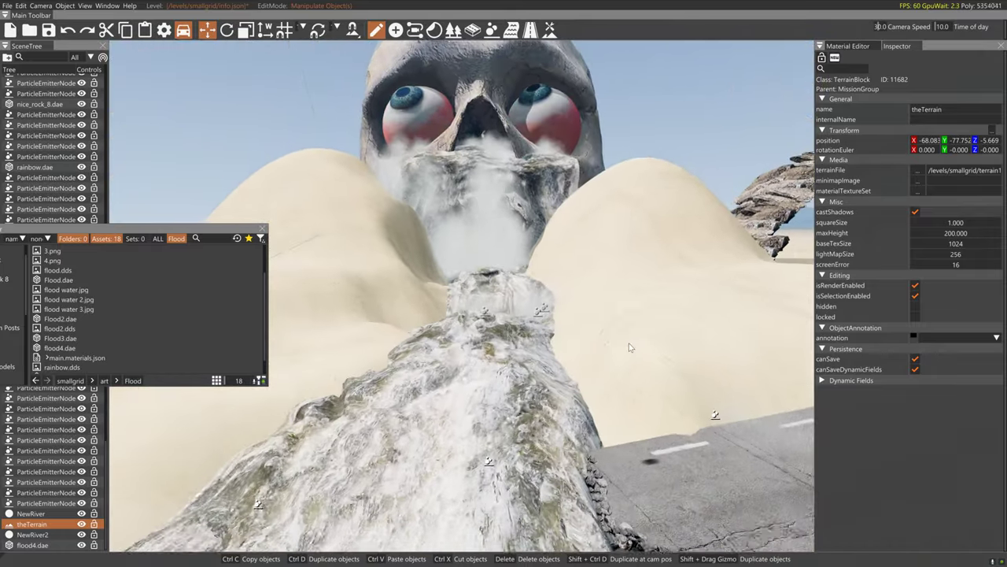
key("s")
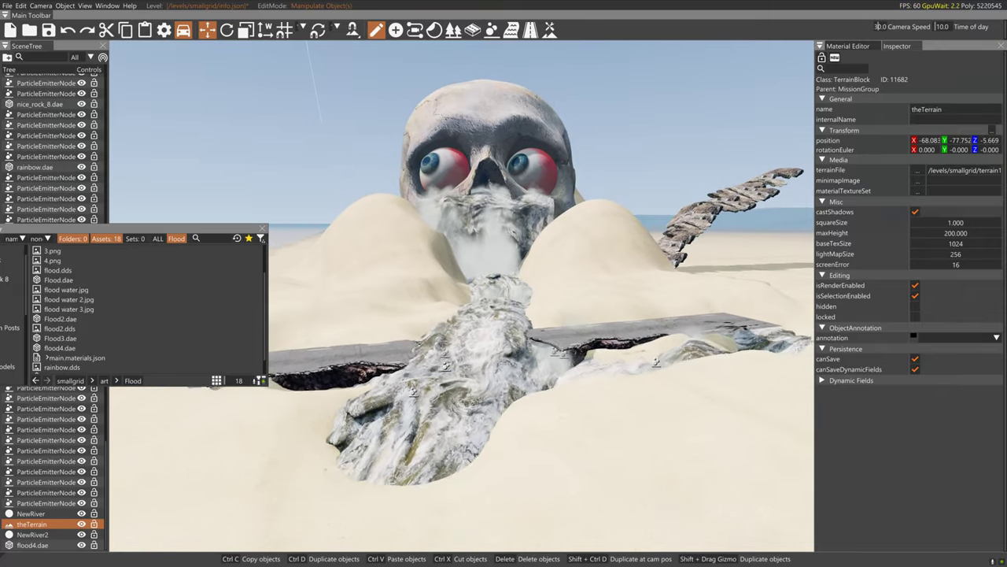
key("w")
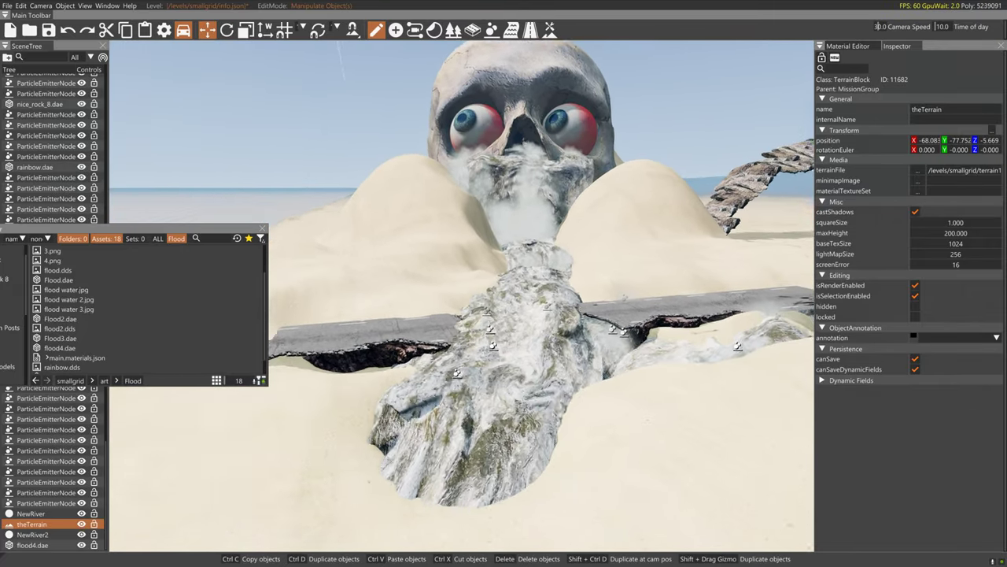